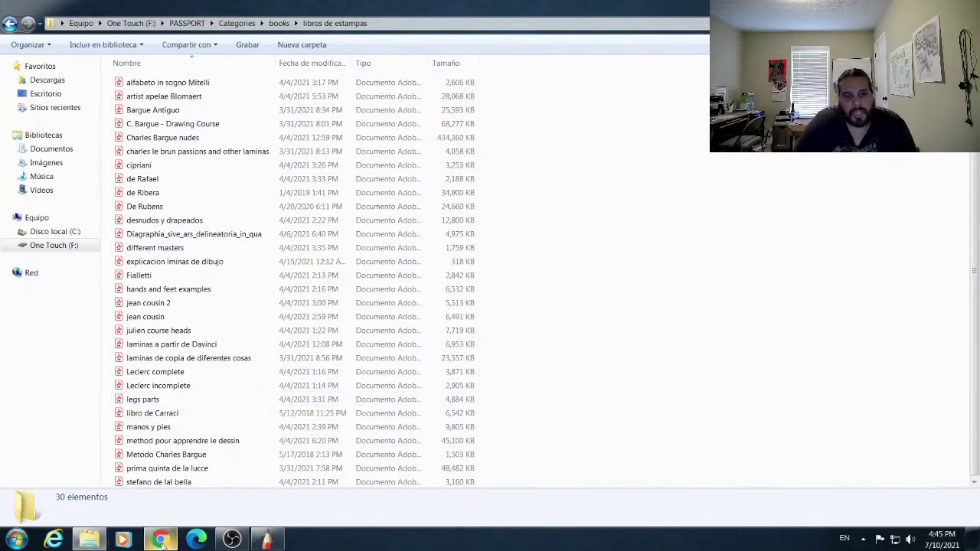
Step: Switch to Google Chrome, open the YouTube website and activate its video search
mouse_move(161, 541)
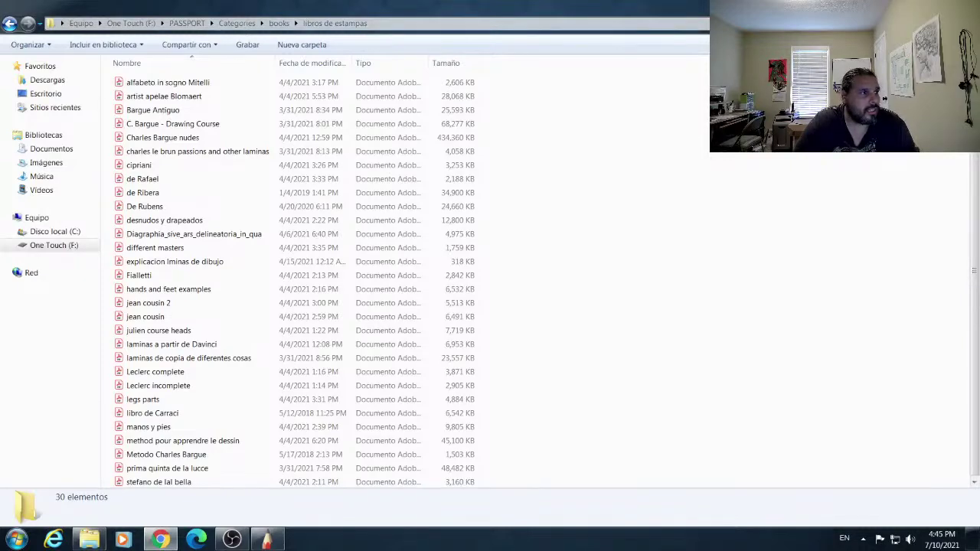
drag(0, 23, 583, 189)
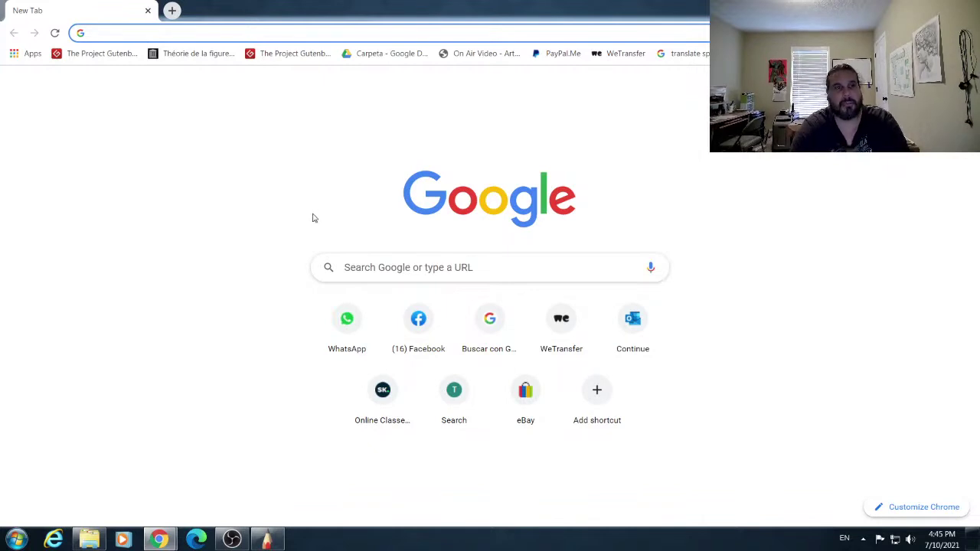
text(www.you)
key(Return)
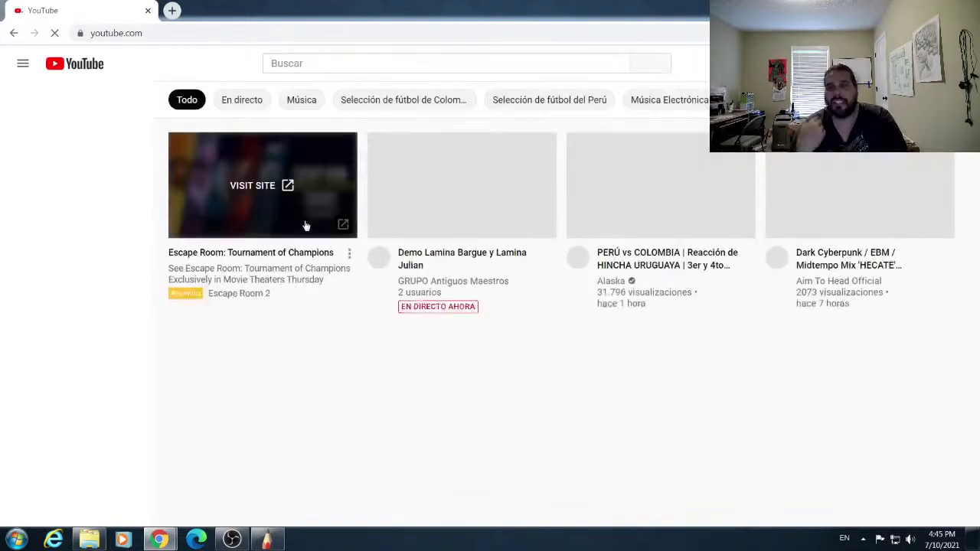
click(294, 62)
text(laminas)
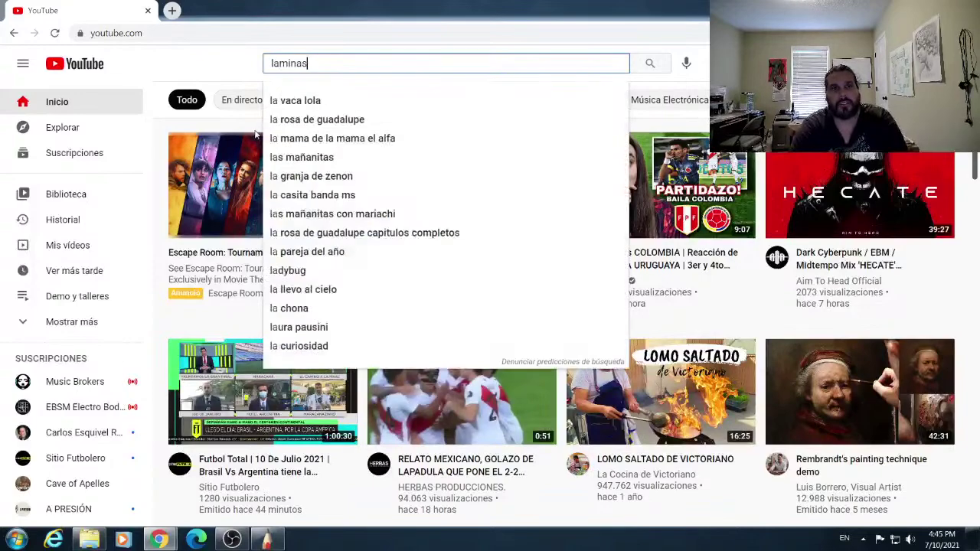
text(de)
key(BackSpace)
key(BackSpace)
key(BackSpace)
key(BackSpace)
key(BackSpace)
key(BackSpace)
key(BackSpace)
key(BackSpace)
key(BackSpace)
key(BackSpace)
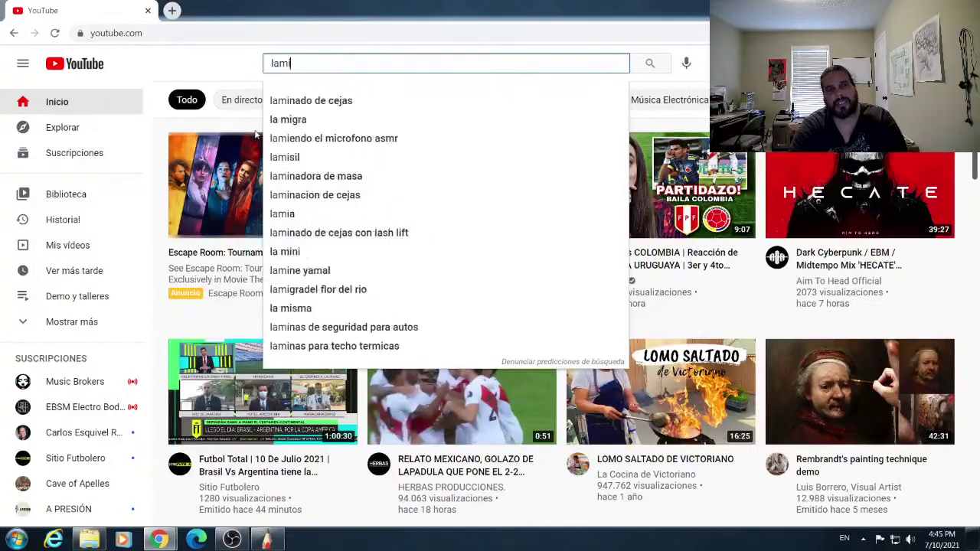
Step: Search YouTube for "libro de estampas el prado"
text(libro de )
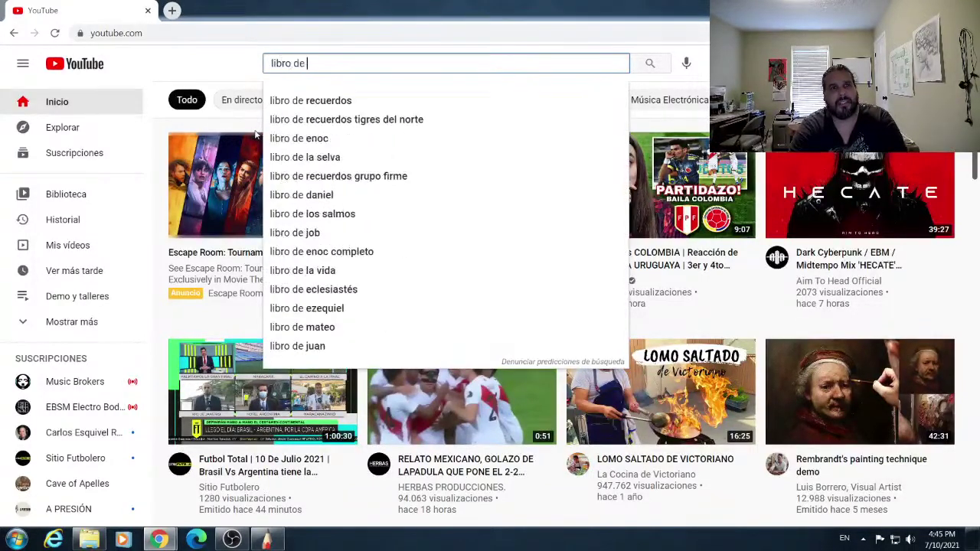
text(estampas )
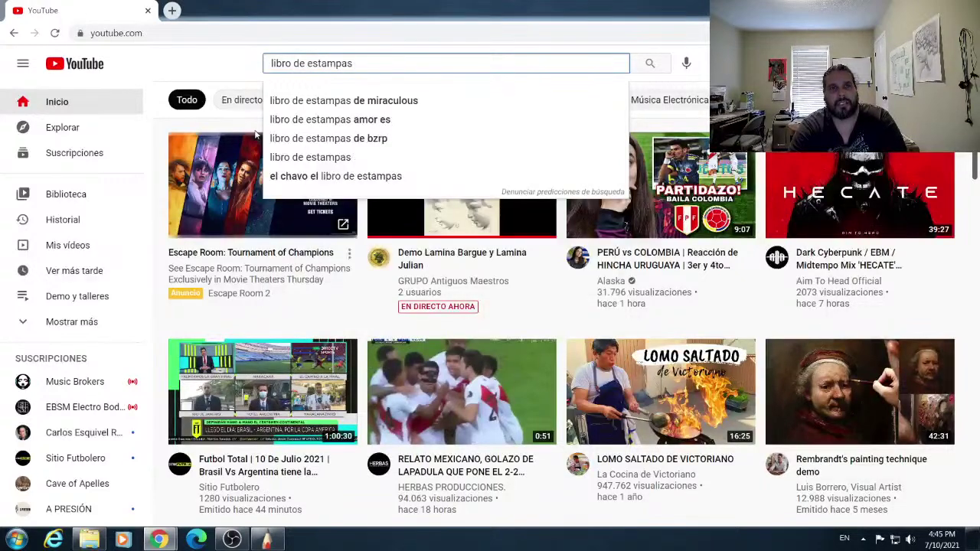
text(el prado)
key(Return)
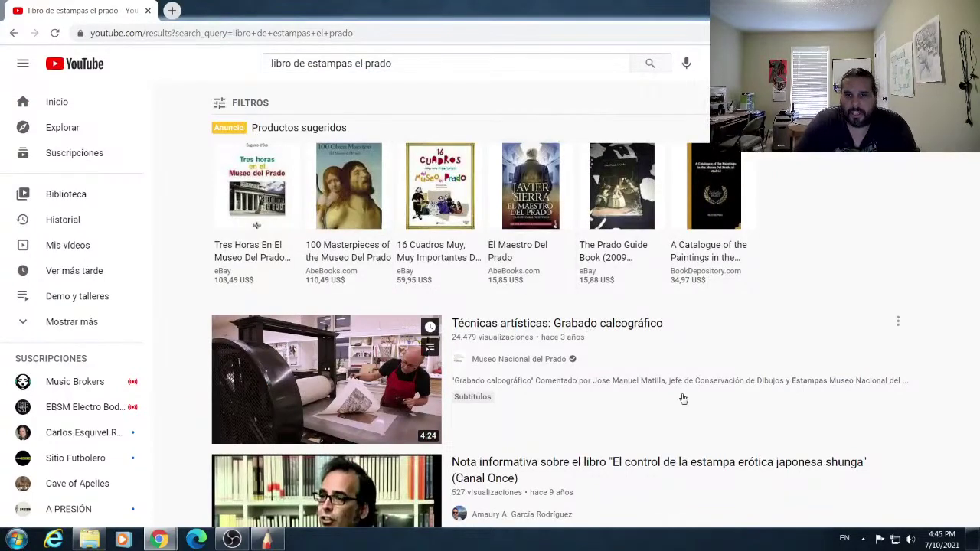
Step: Find the Museo Nacional del Prado lecture "Las cartillas de dibujo españolas" in the results, open it and pause playback
scroll(673, 398, down, 2)
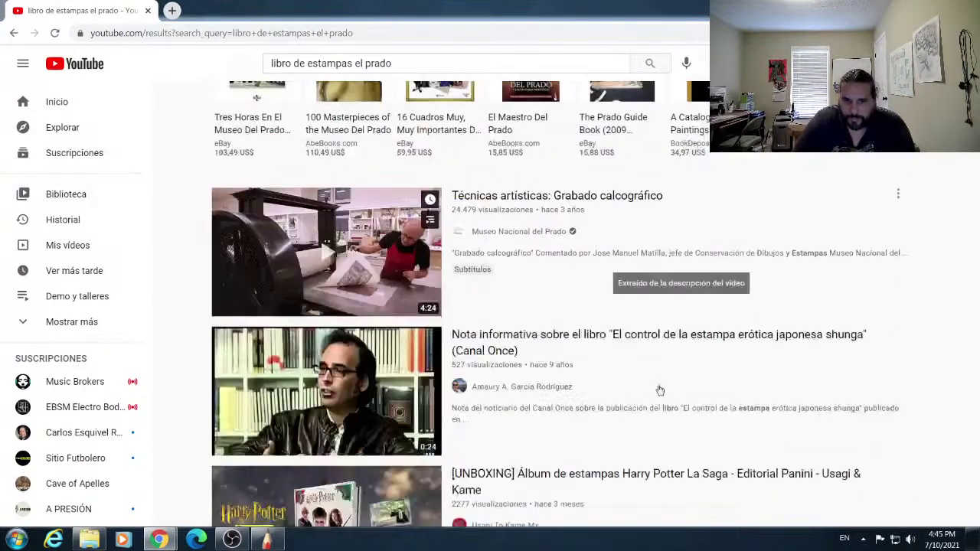
scroll(641, 387, down, 5)
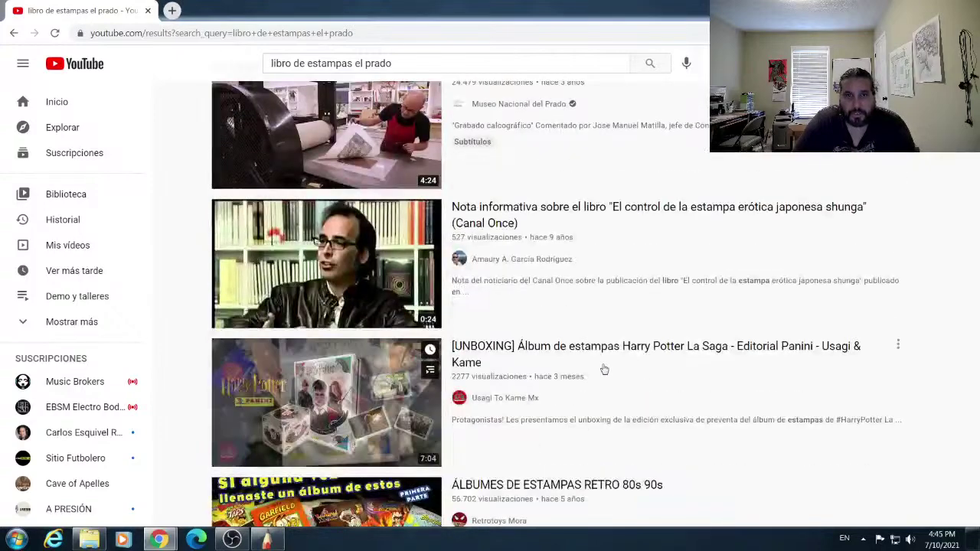
scroll(586, 363, down, 5)
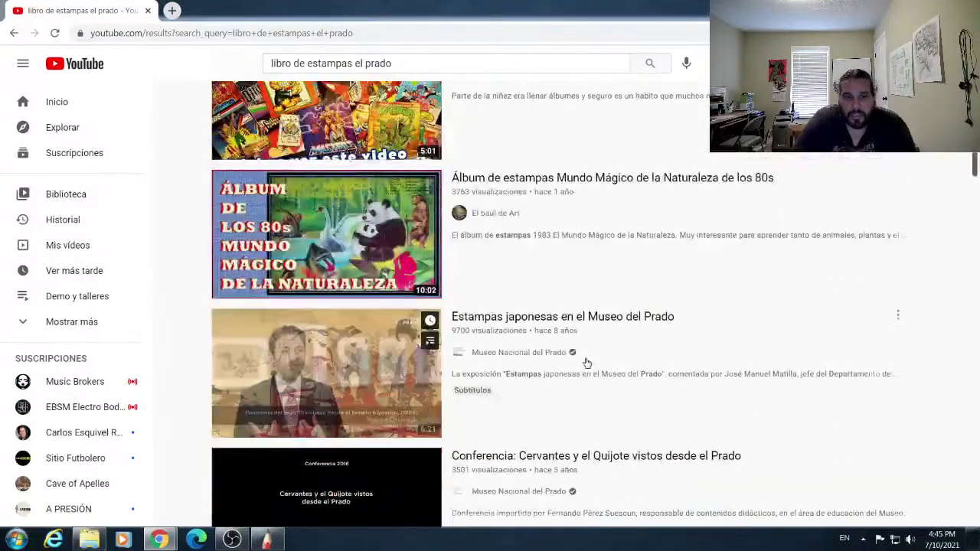
scroll(587, 363, down, 2)
scroll(587, 363, down, 3)
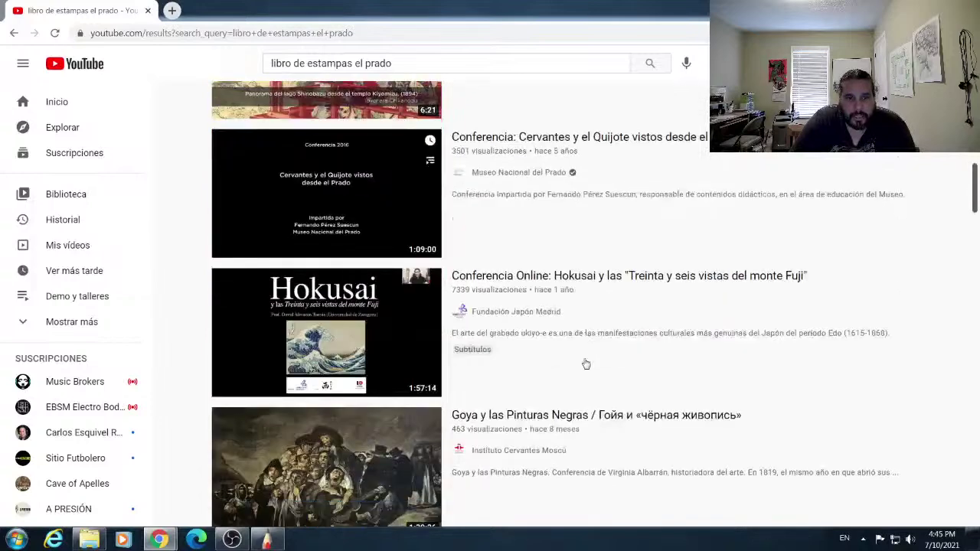
scroll(587, 363, down, 2)
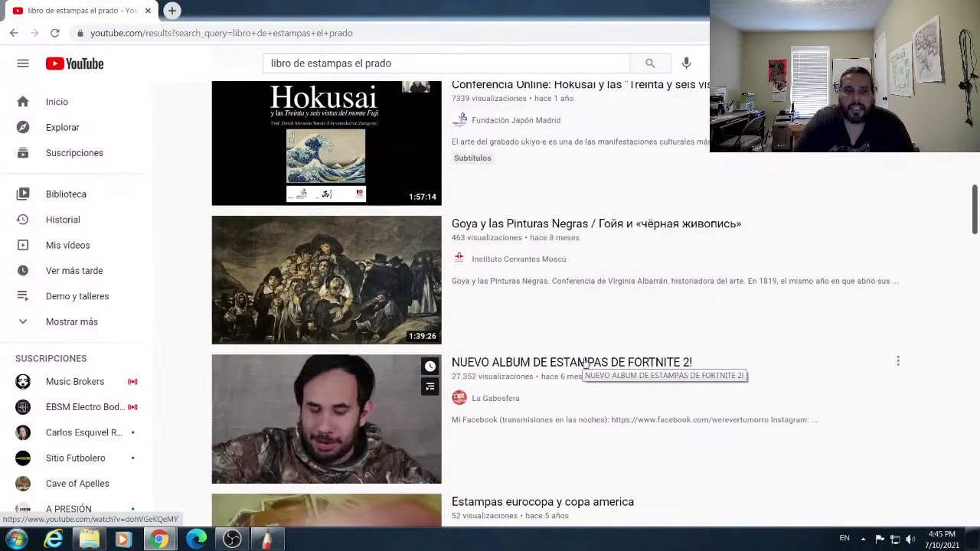
scroll(582, 363, down, 3)
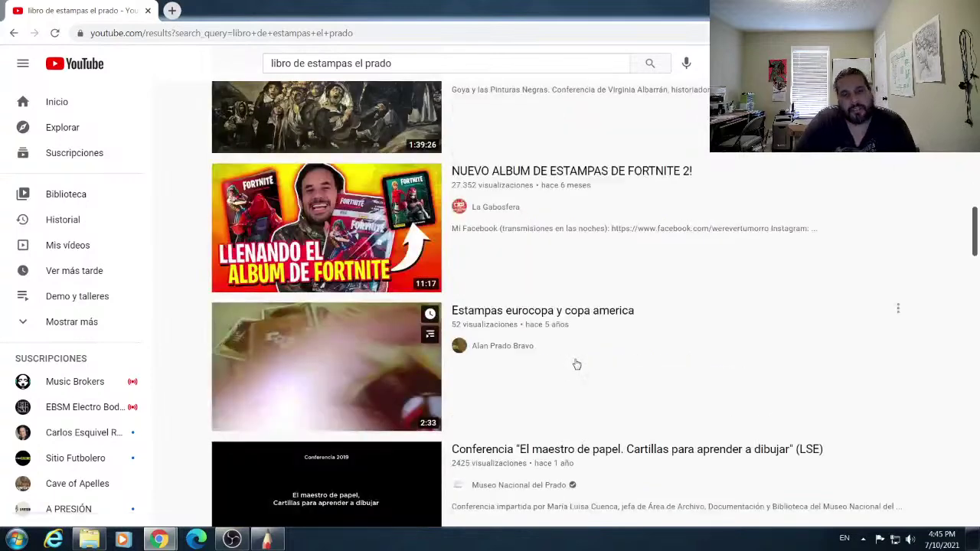
scroll(577, 363, down, 2)
scroll(572, 363, down, 1)
scroll(572, 363, down, 5)
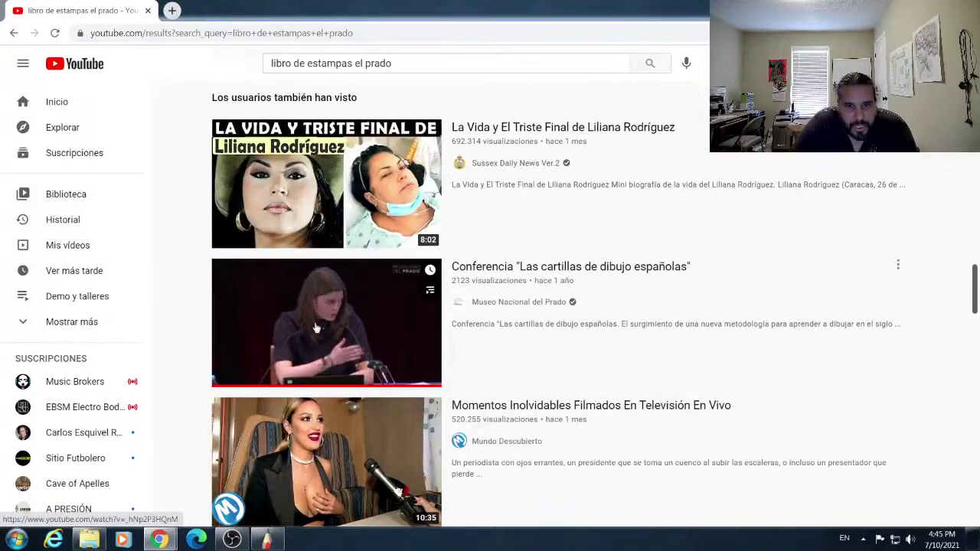
click(392, 333)
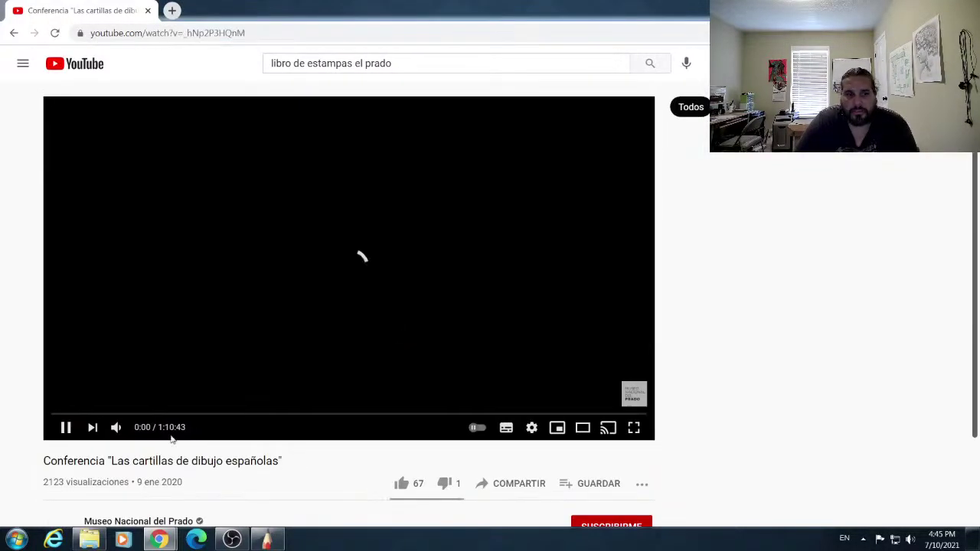
click(65, 429)
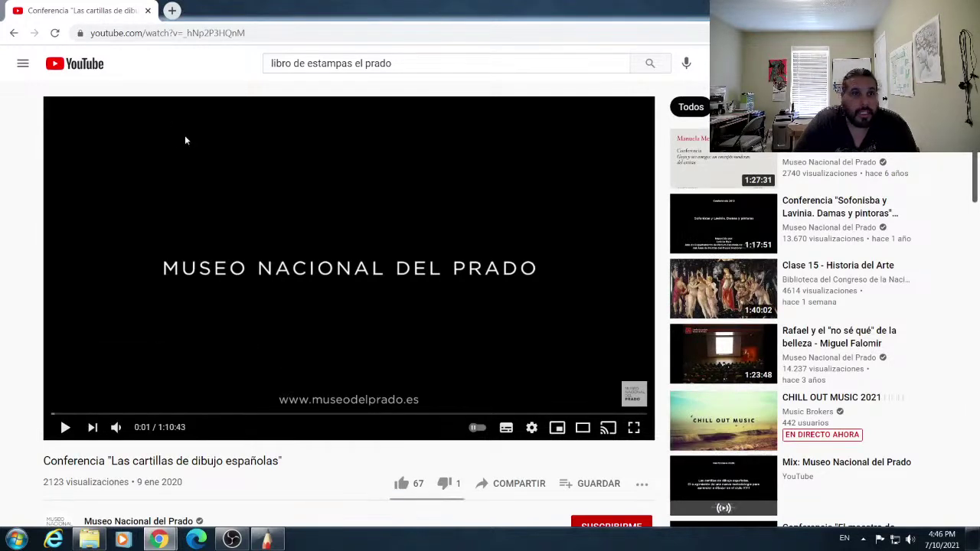
Step: Copy the web address of the lecture "Las cartillas de dibujo españolas"
click(236, 34)
right_click(236, 34)
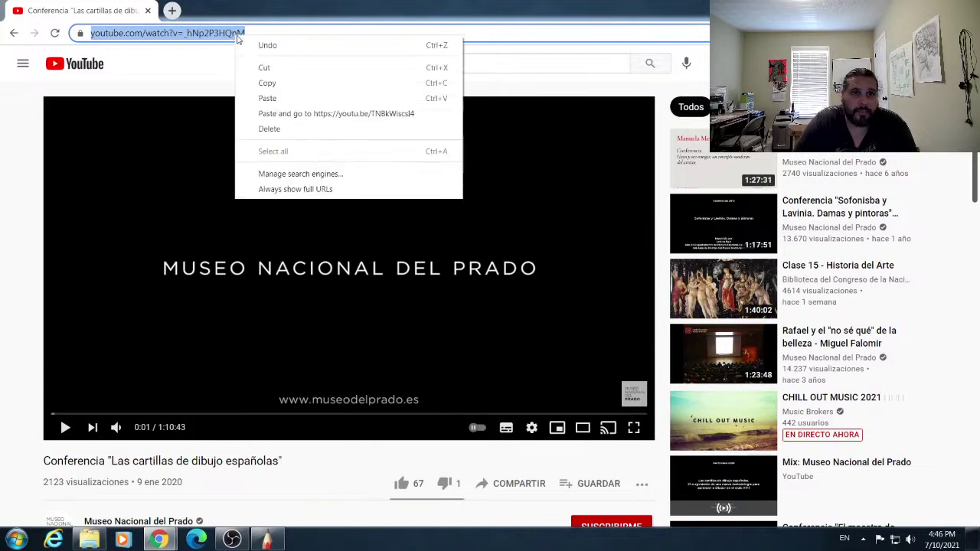
click(277, 85)
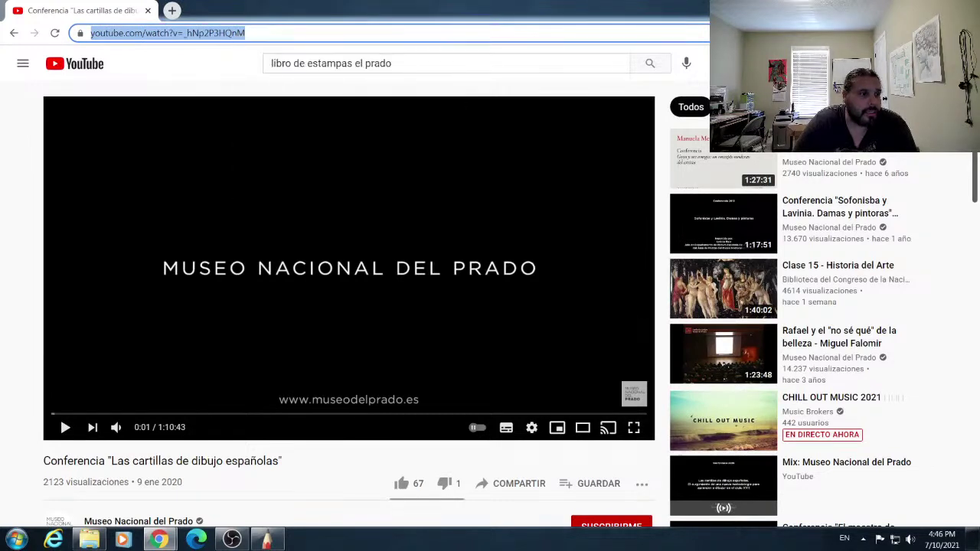
click(172, 11)
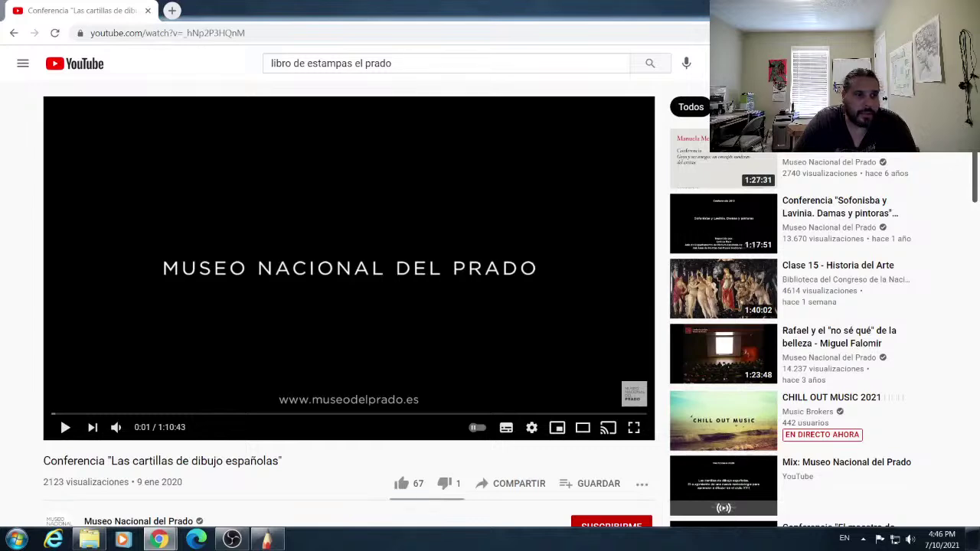
Step: Open the suggested lecture "El maestro de papel. Cartillas para aprender a dibujar" and copy its web address
scroll(437, 308, down, 1)
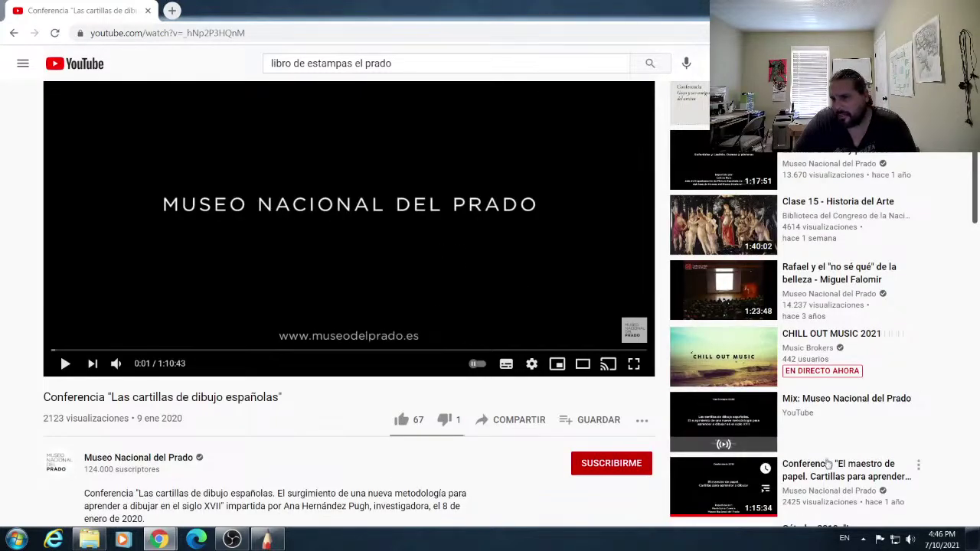
click(723, 484)
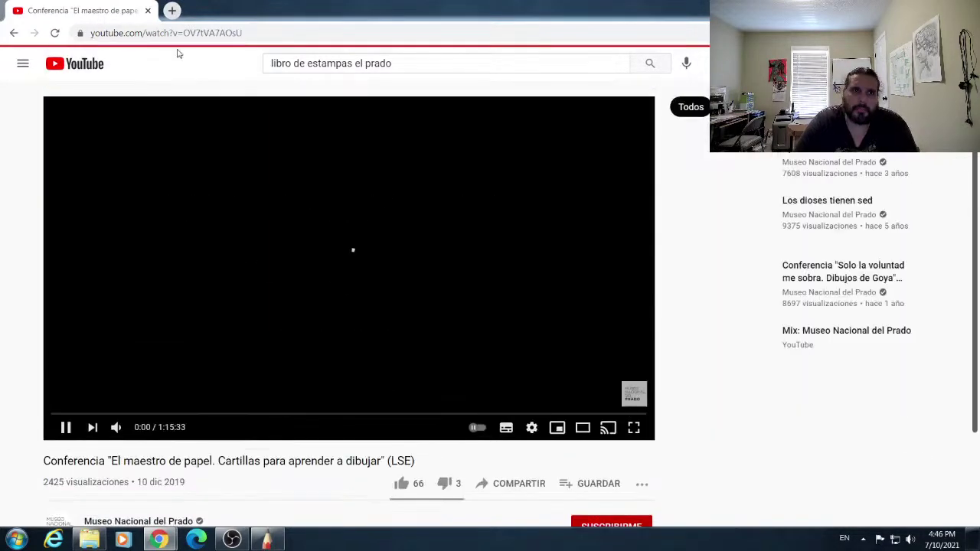
click(215, 36)
right_click(216, 35)
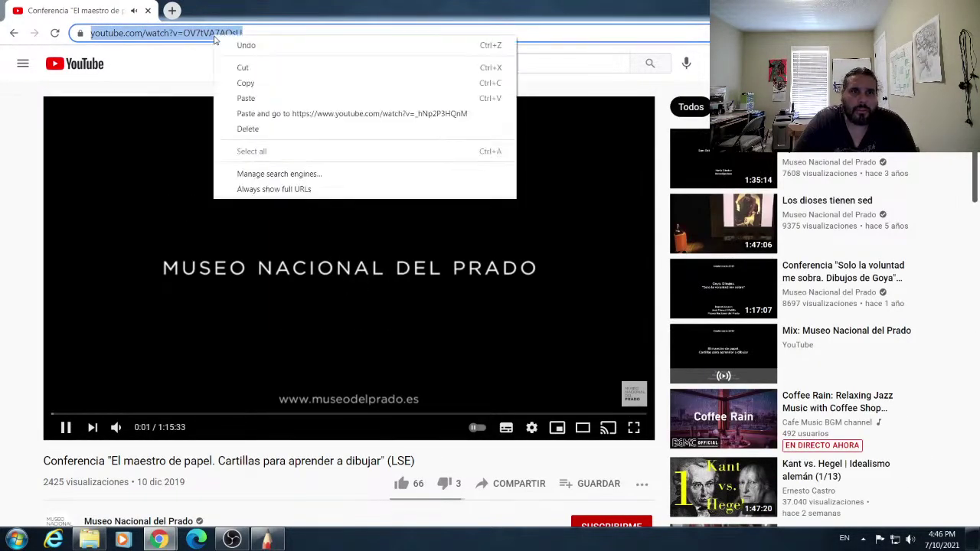
click(253, 83)
click(173, 10)
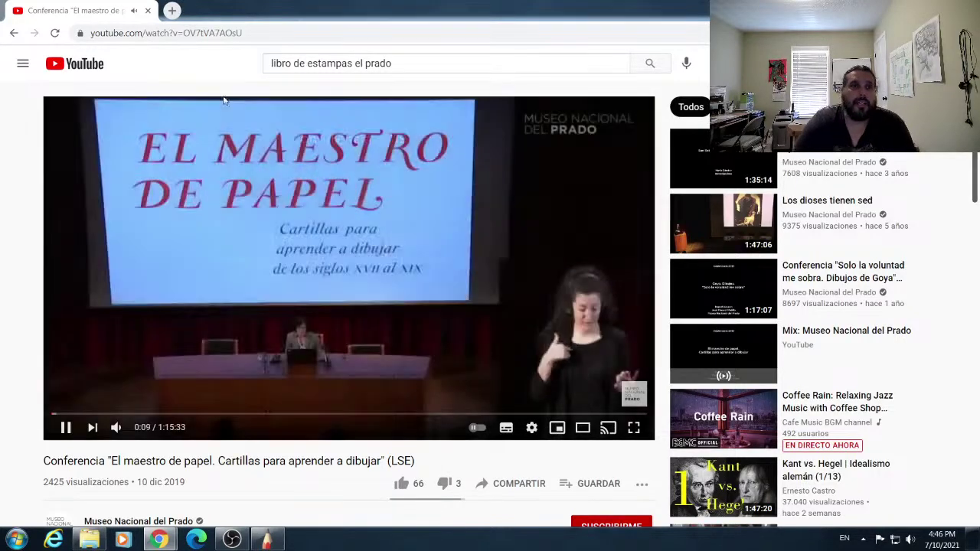
Step: Close the YouTube tab and open the "de Ribera" PDF from the libros de estampas folder at its plate of heads
click(147, 12)
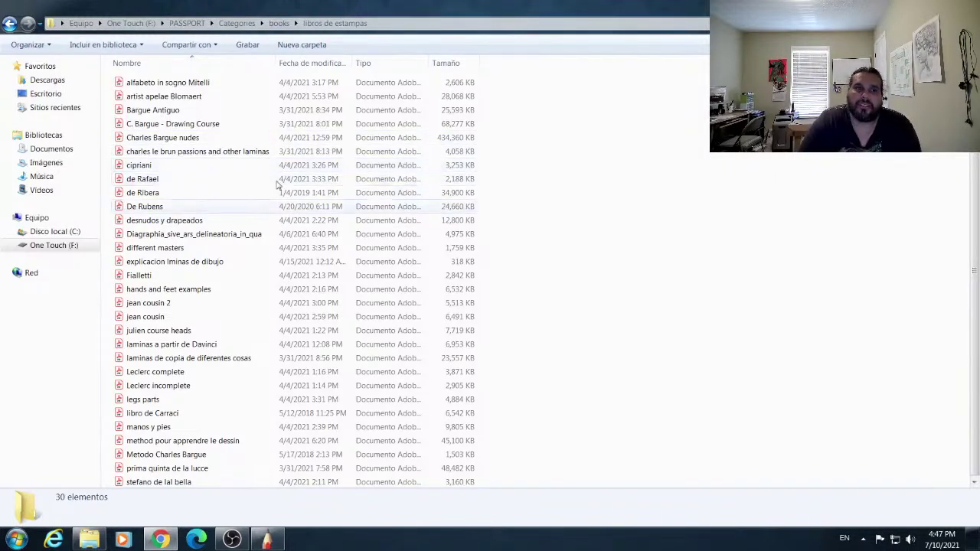
double_click(164, 196)
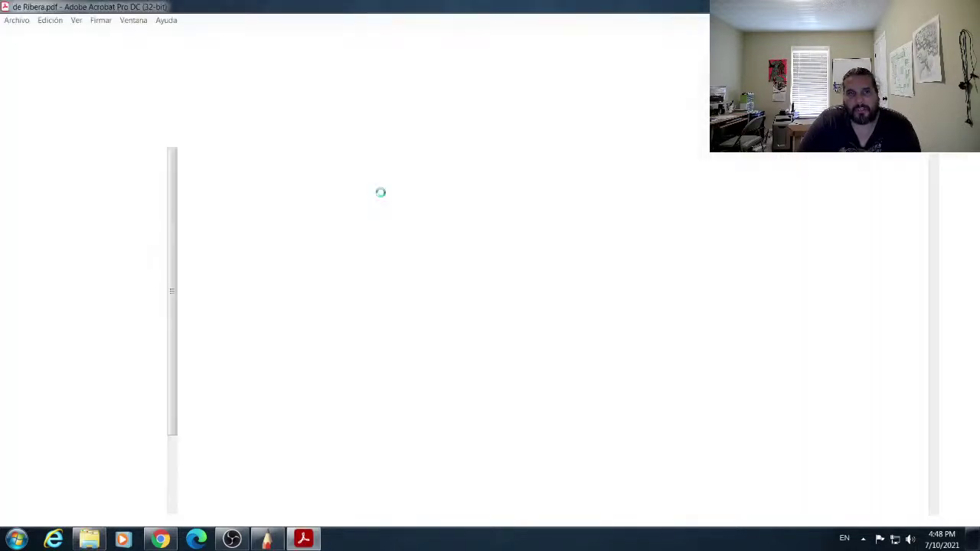
scroll(304, 250, down, 5)
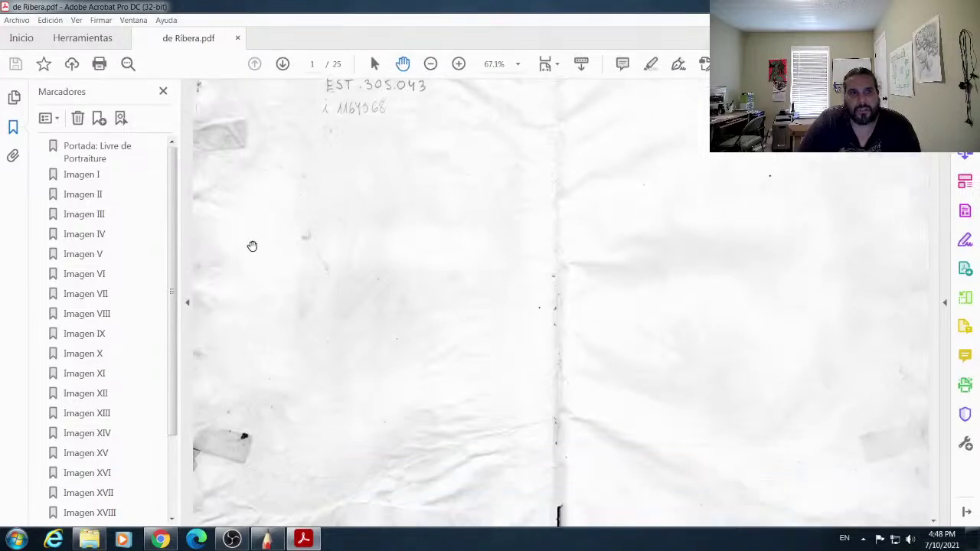
scroll(250, 234, down, 5)
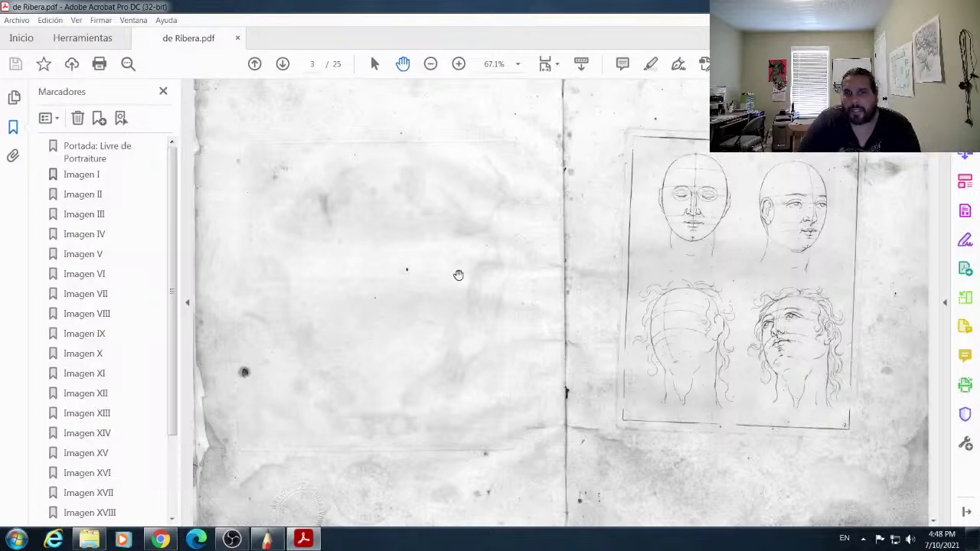
scroll(458, 274, up, 1)
scroll(398, 237, down, 3)
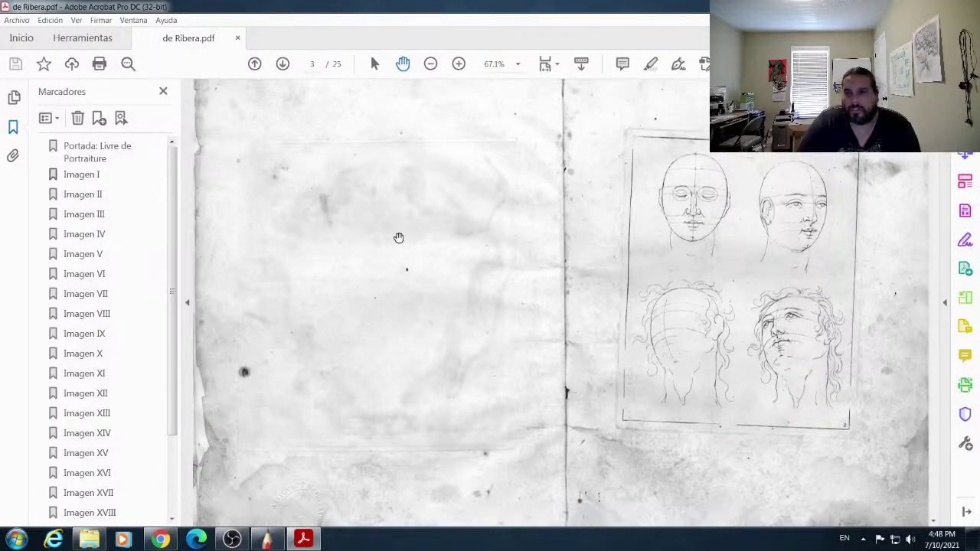
Step: Examine the bookmarked plates of the de Ribera book from Imagen I to Imagen VII, comparing the eye, nose, mouth and ear studies
click(89, 176)
click(85, 196)
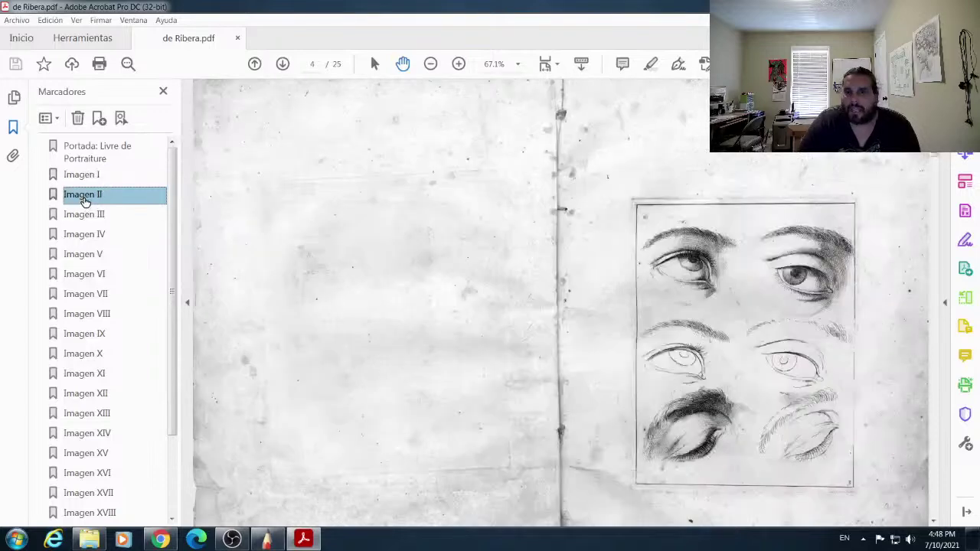
click(80, 217)
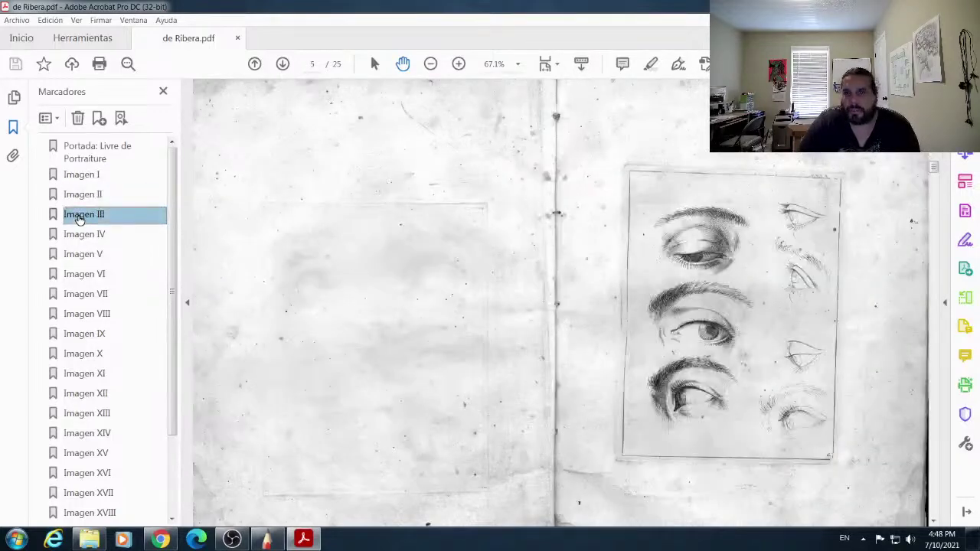
click(78, 236)
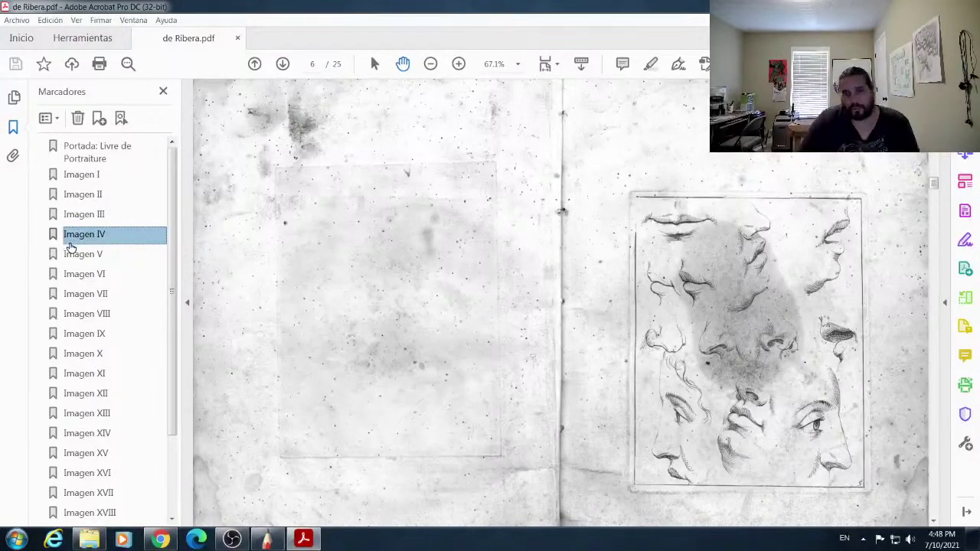
click(78, 195)
click(78, 216)
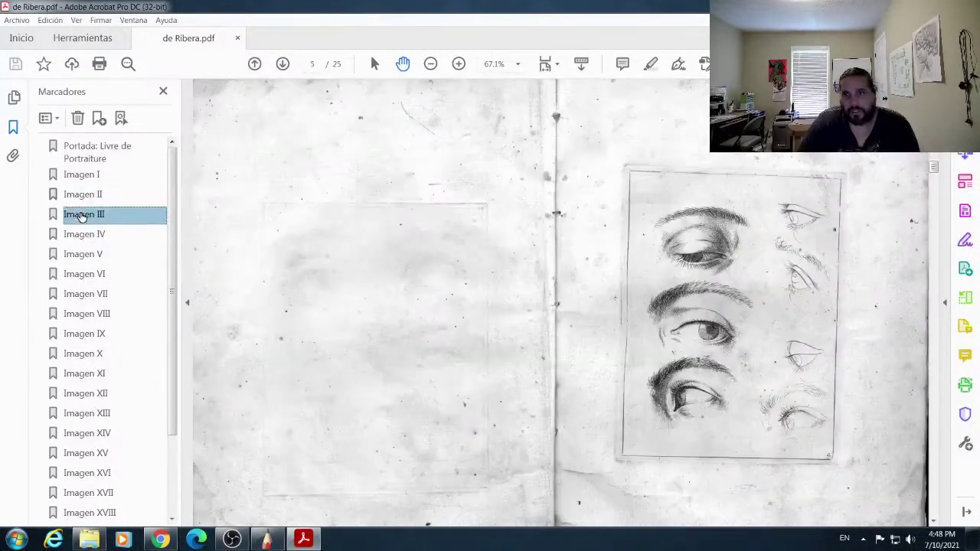
click(84, 237)
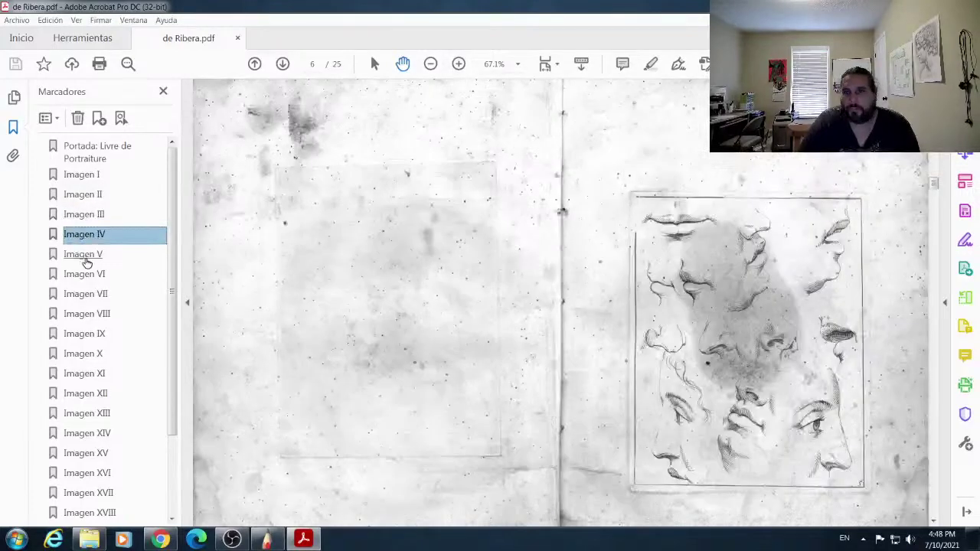
click(83, 256)
click(79, 297)
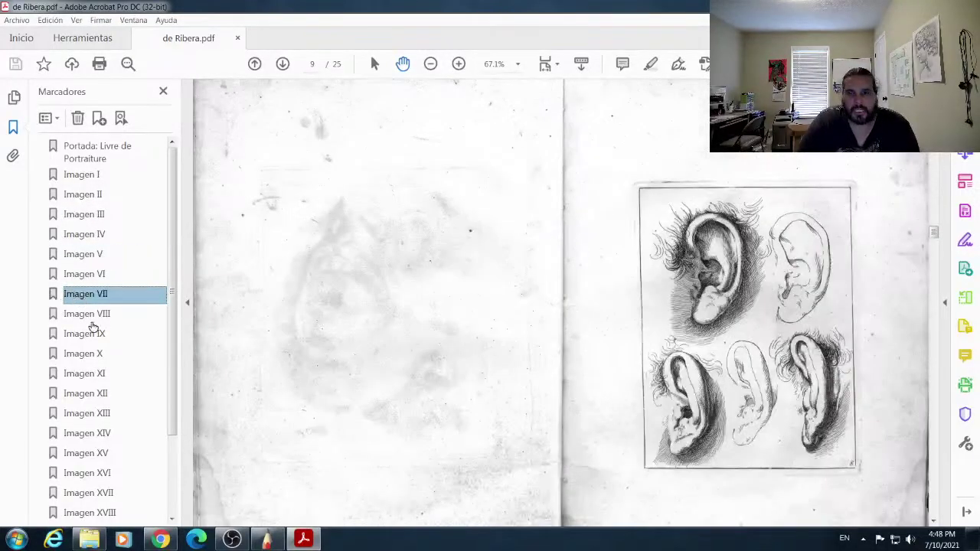
Step: Examine the bookmarked de Ribera plates from Imagen X to Imagen XVI, comparing the studies of feet, hands, legs and arms
click(86, 354)
scroll(86, 375, down, 2)
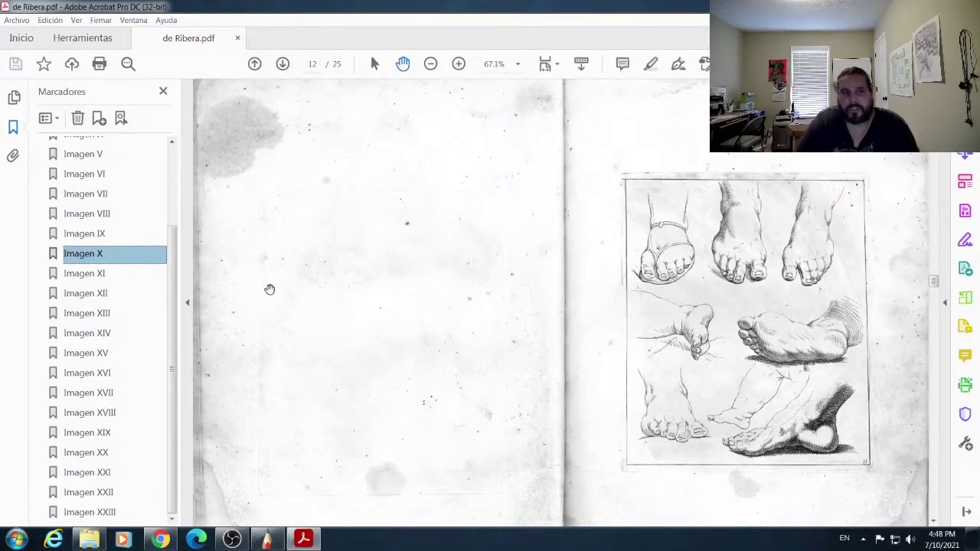
click(92, 275)
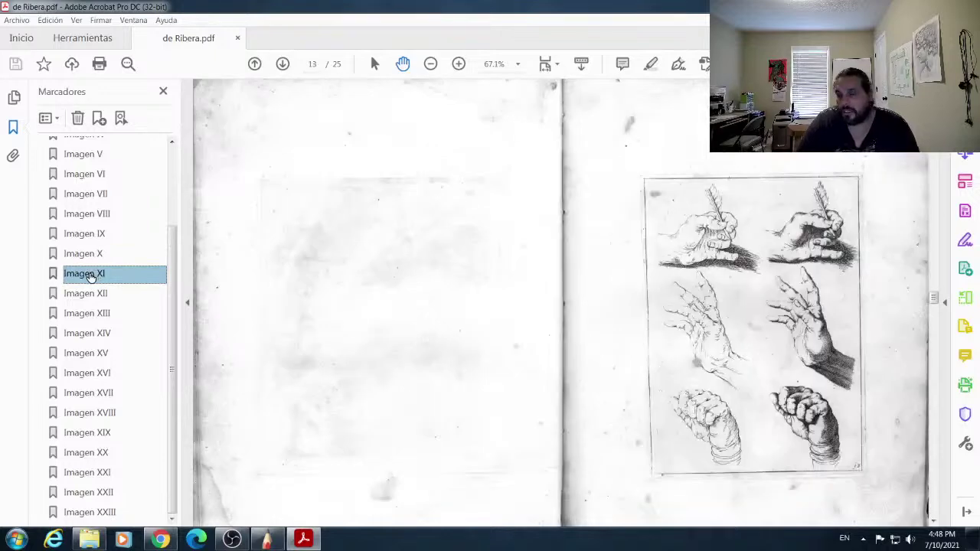
click(89, 297)
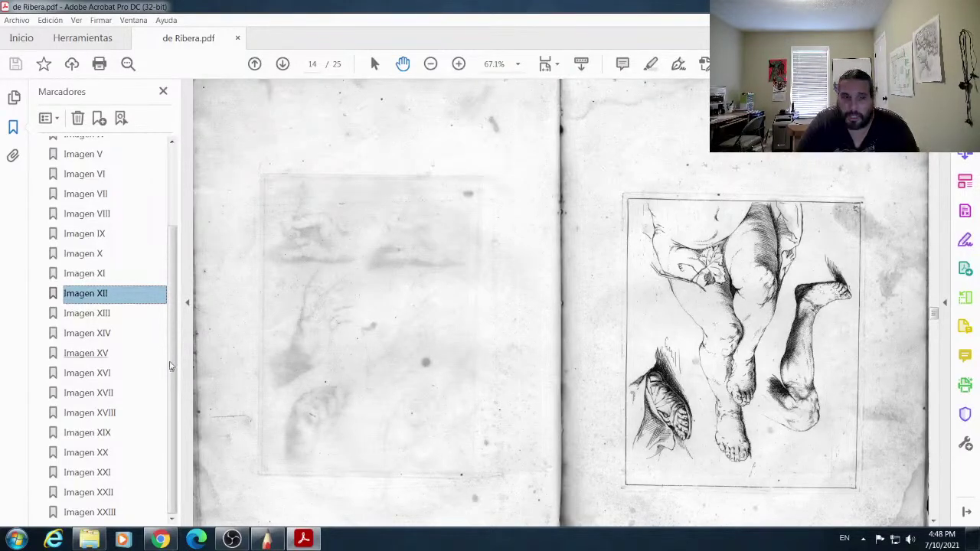
click(81, 320)
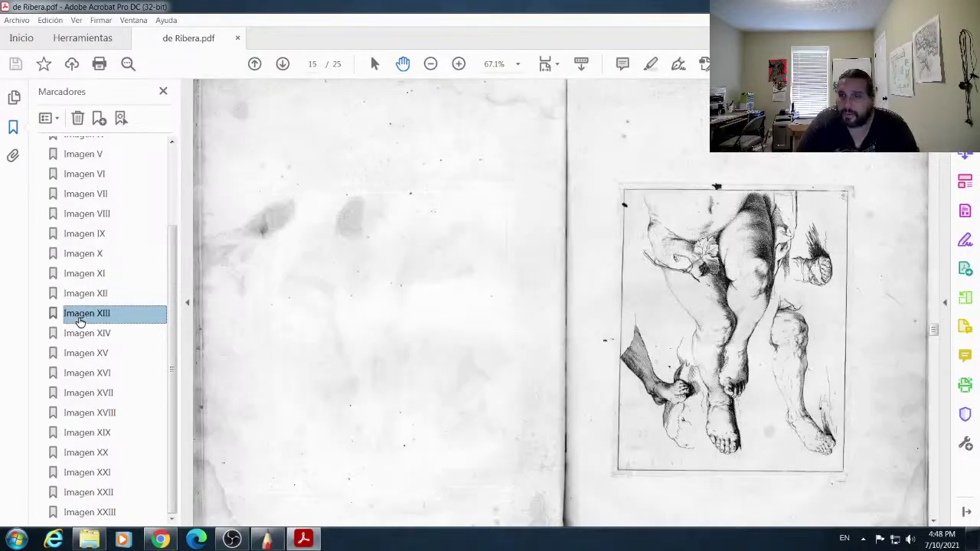
click(78, 337)
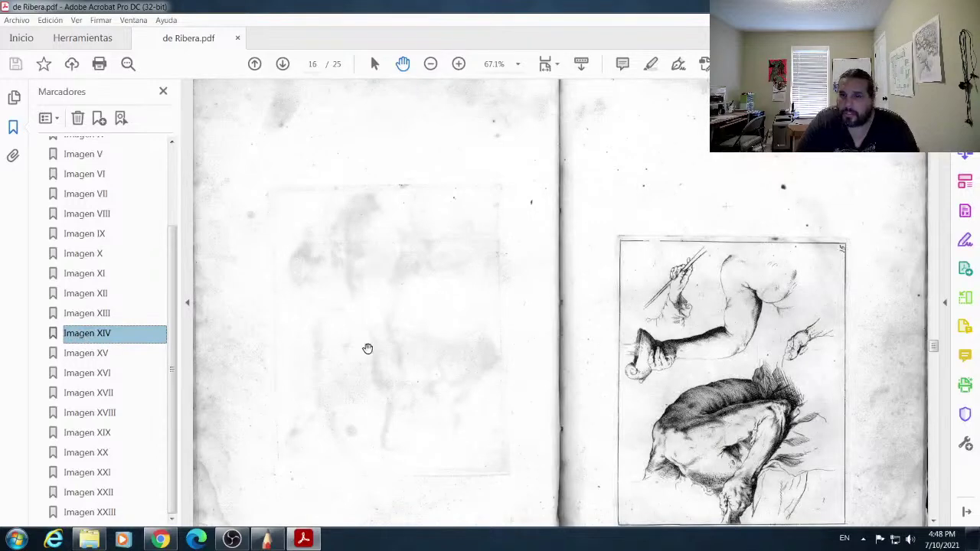
click(88, 354)
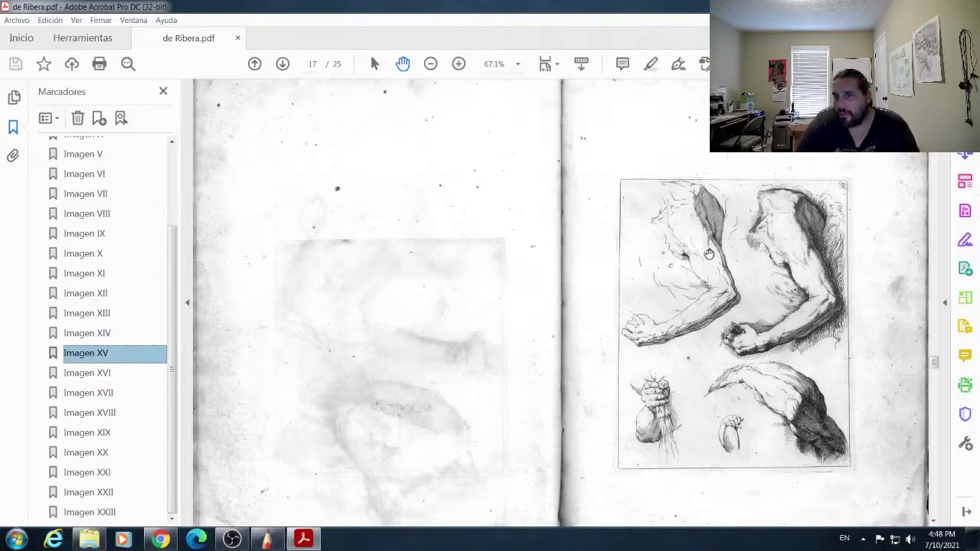
click(82, 375)
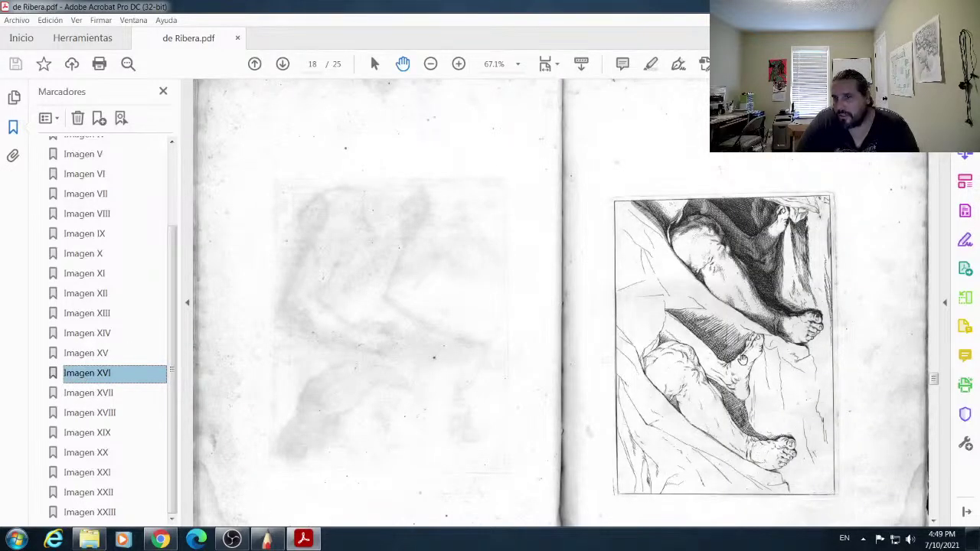
Step: Examine the remaining bookmarked plates from Imagen XVII to Imagen XXIII, looking at the full figures, heads and finished compositions
click(69, 397)
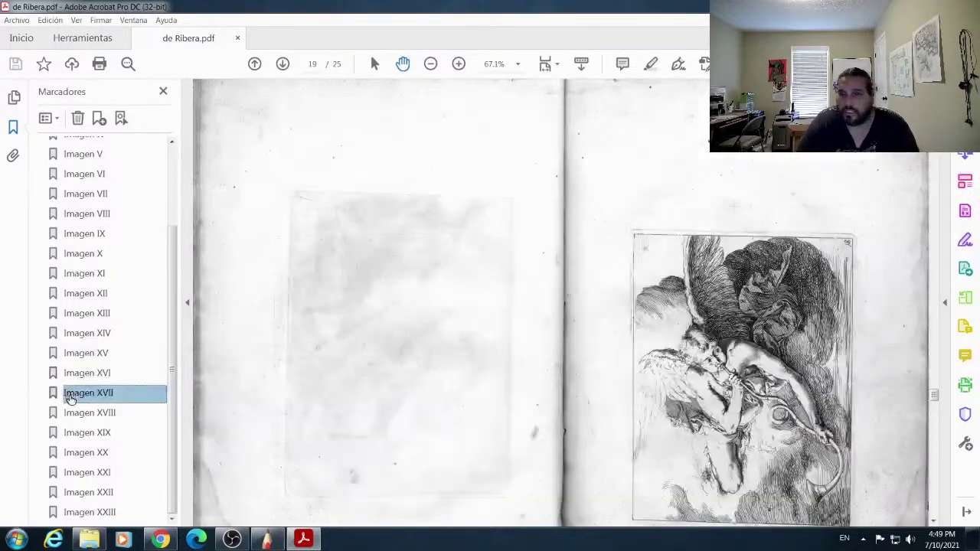
click(79, 417)
scroll(540, 383, down, 1)
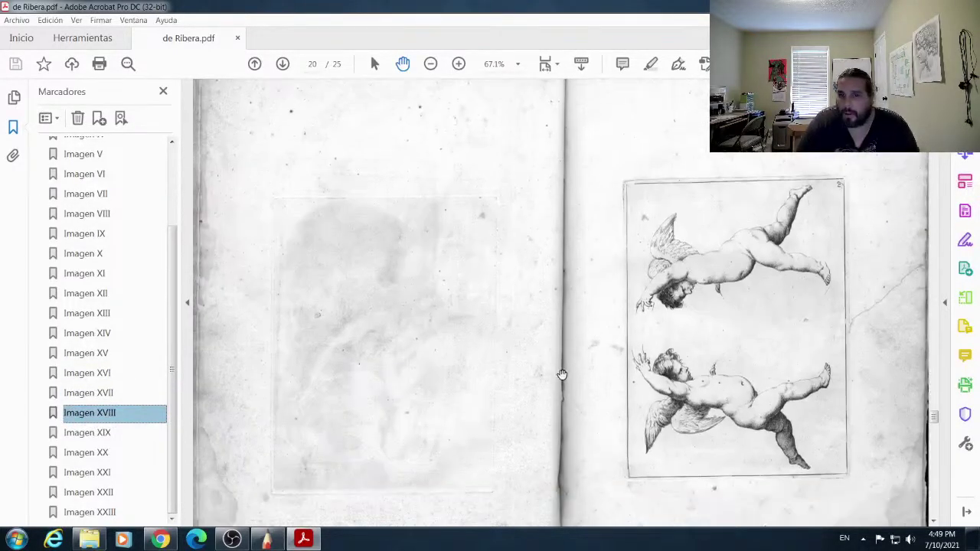
click(83, 433)
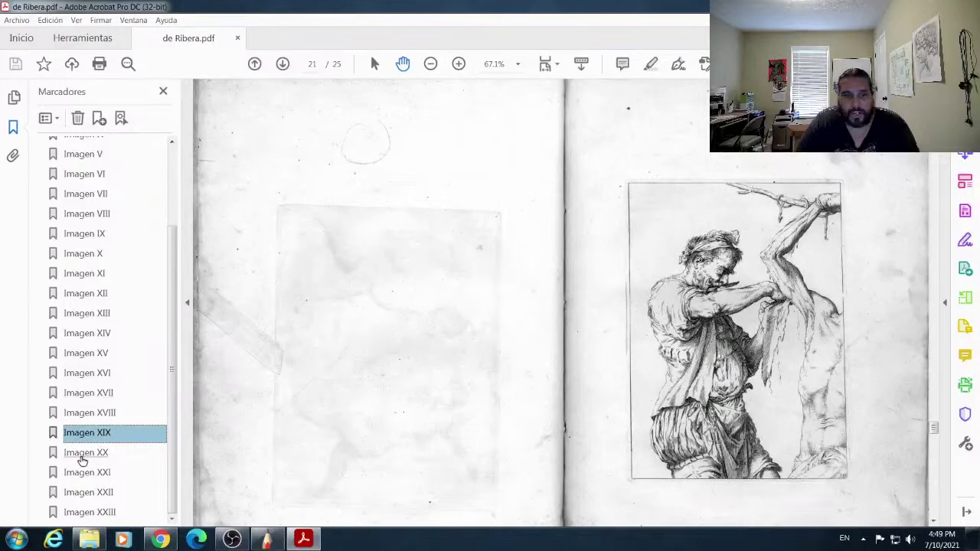
click(81, 457)
click(87, 474)
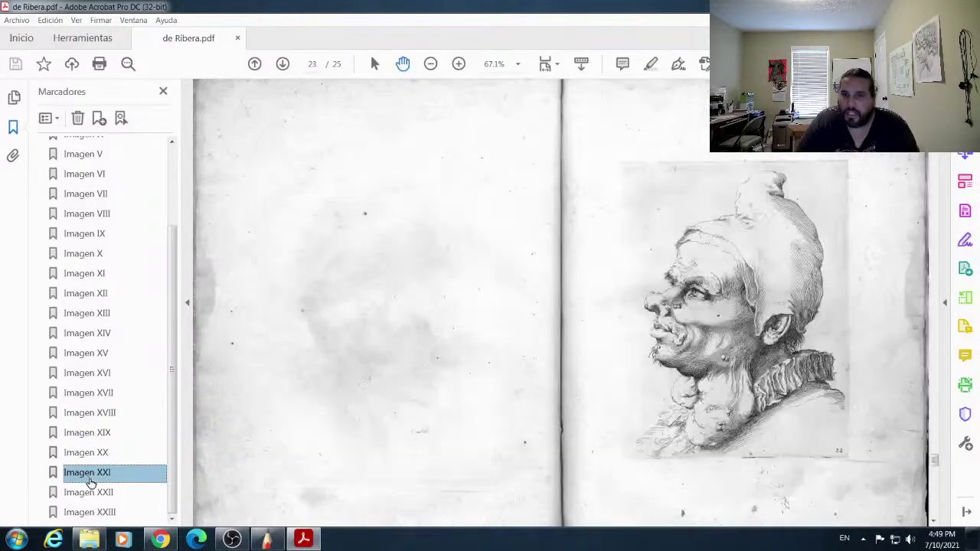
click(88, 493)
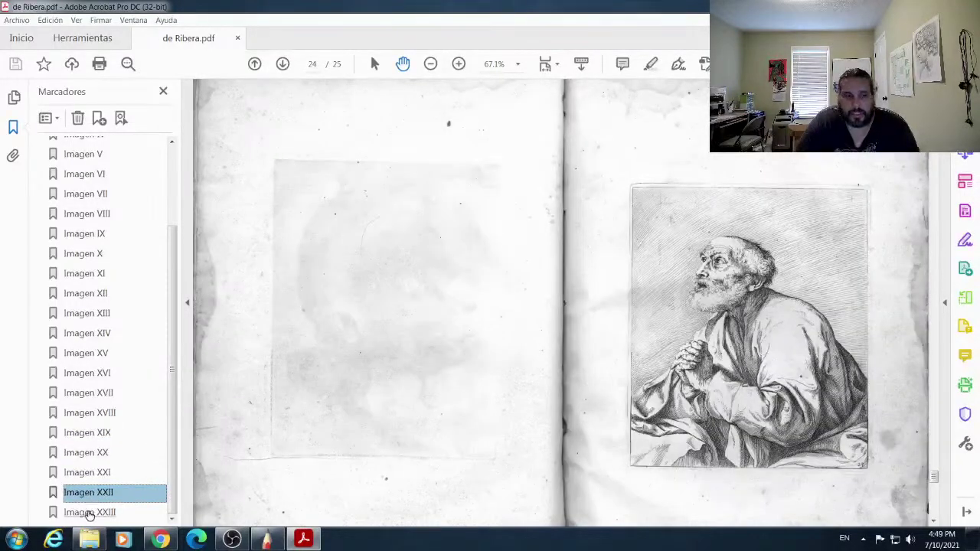
click(92, 511)
scroll(127, 368, up, 5)
scroll(122, 363, down, 5)
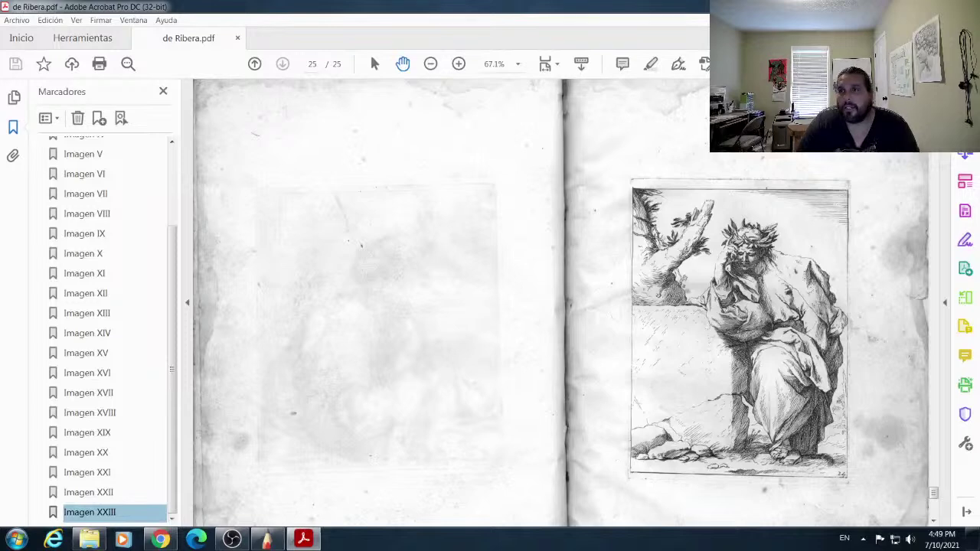
Step: Close the de Ribera PDF and open "C. Bargue - Drawing Course" from the libros de estampas folder
key(alt+F4)
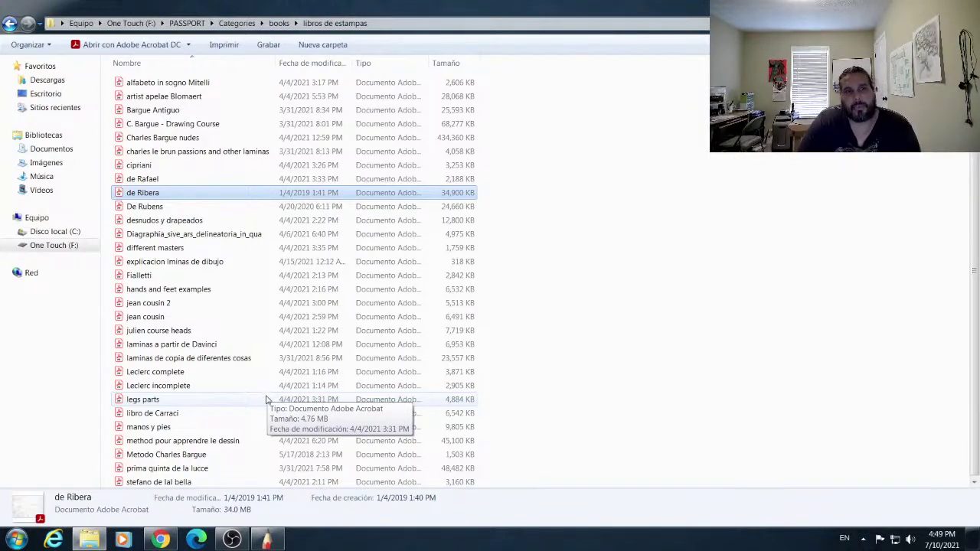
click(197, 127)
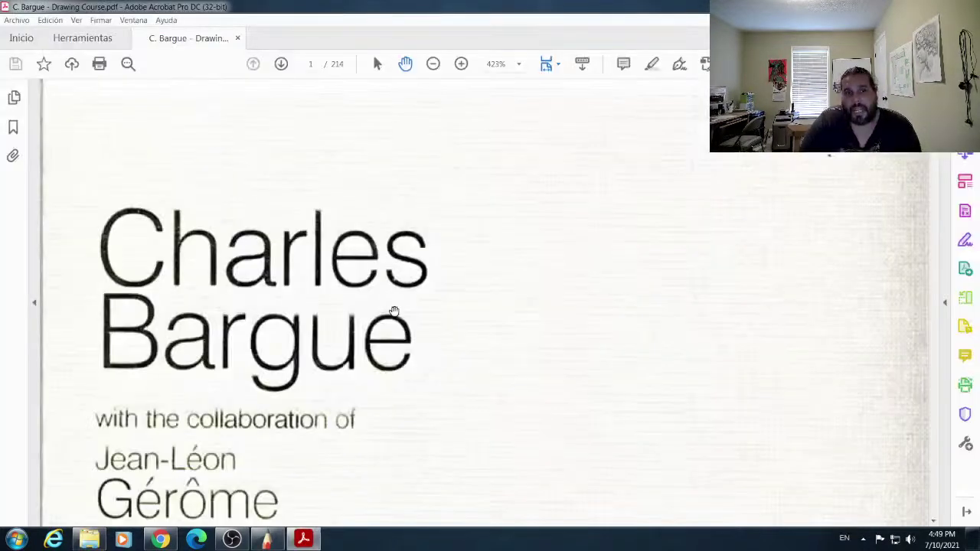
scroll(329, 350, down, 3)
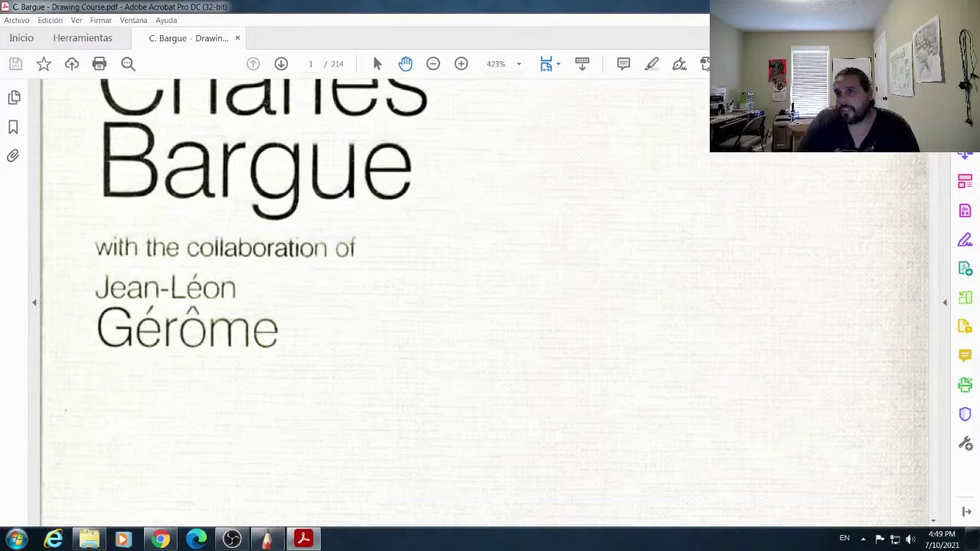
Step: Go to Plate I, 29 on page 53 of the Bargue course and show the leg study at 200% zoom
drag(934, 88, 955, 193)
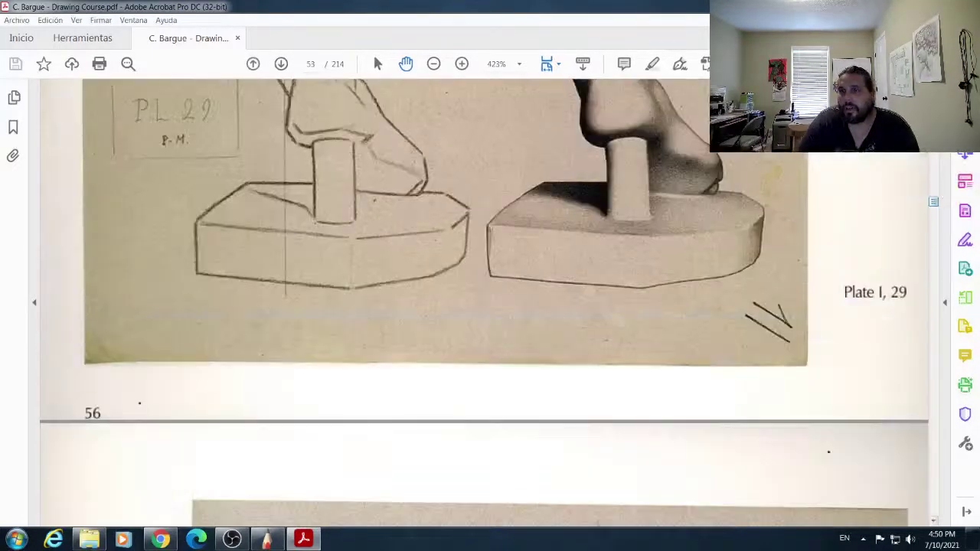
click(434, 68)
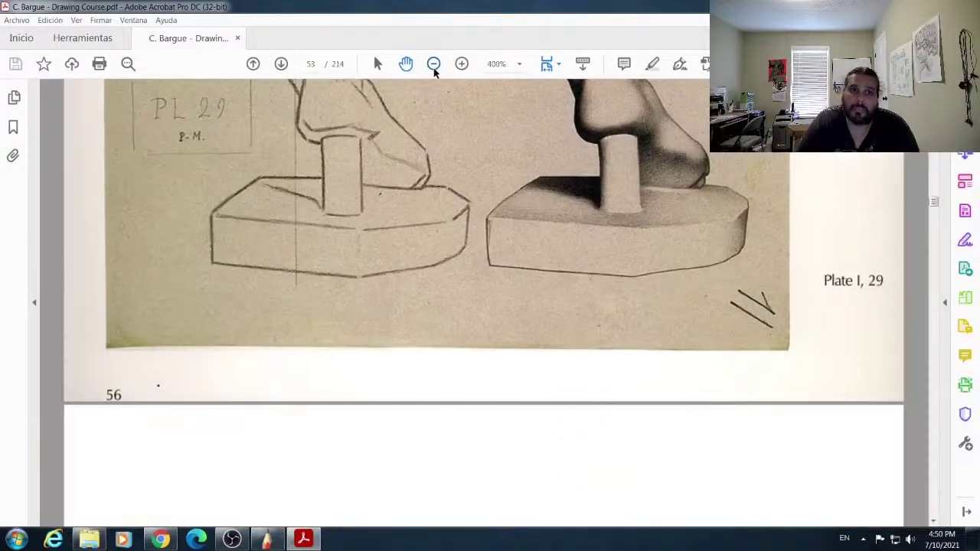
click(434, 67)
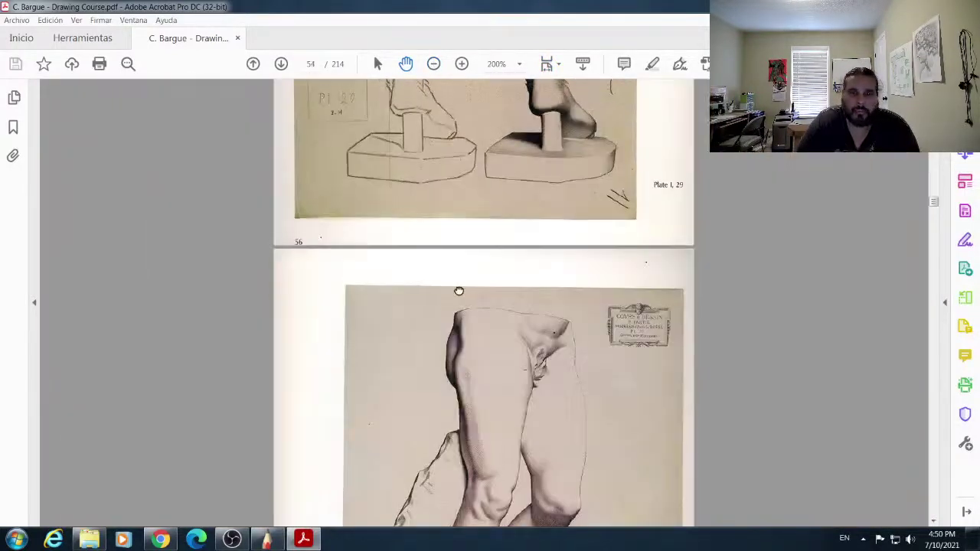
scroll(540, 176, up, 3)
scroll(527, 230, up, 3)
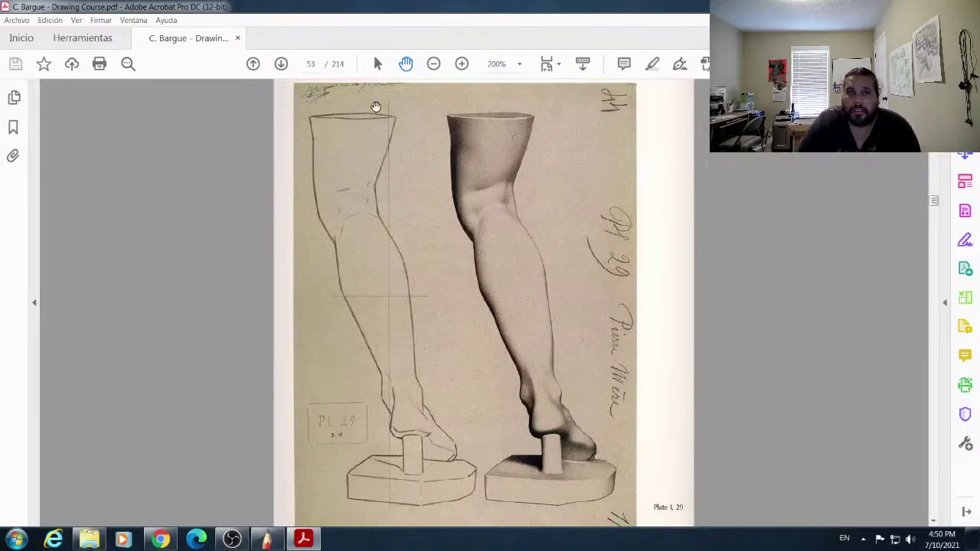
Step: Inspect the outline and shaded versions of the leg in Plate I, 29 up close at 423%, and return to 200% zoom
click(463, 66)
click(463, 66)
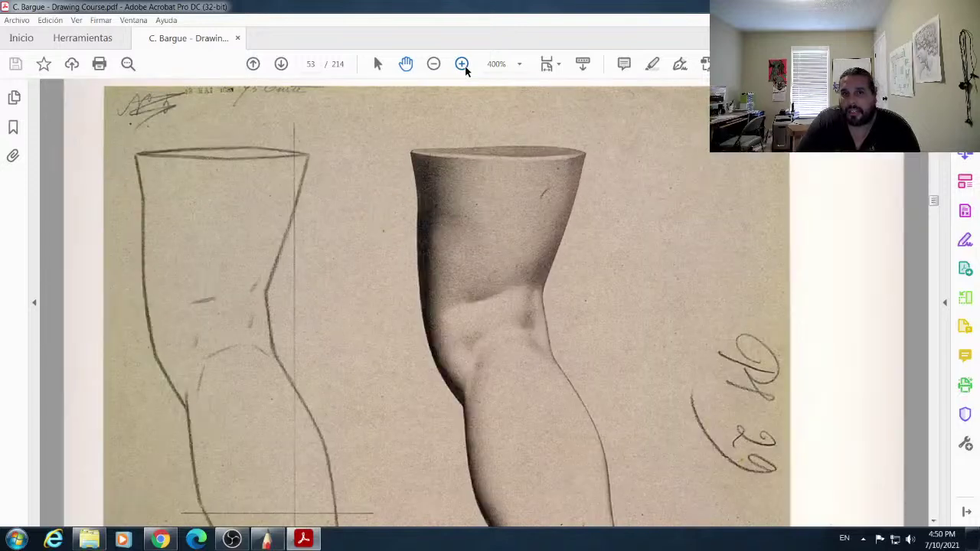
click(465, 67)
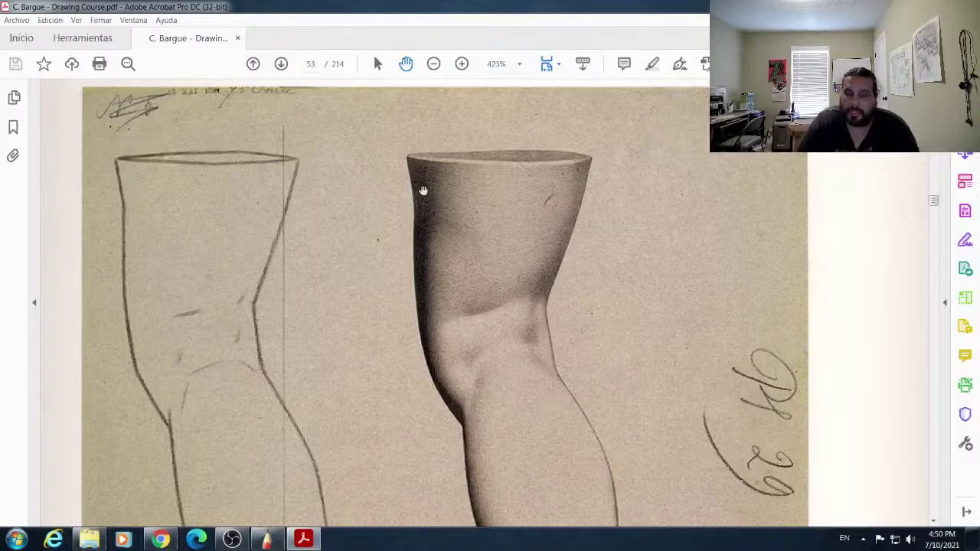
click(433, 65)
click(433, 66)
click(433, 66)
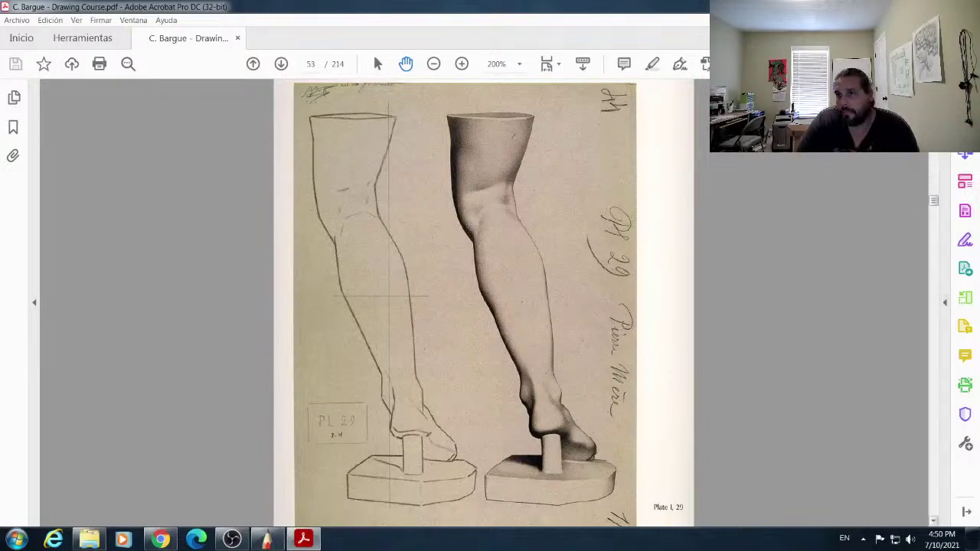
Step: Examine the neighbouring Bargue plates from I, 28 to I, 31, comparing each outline construction with its shaded version
scroll(484, 303, up, 5)
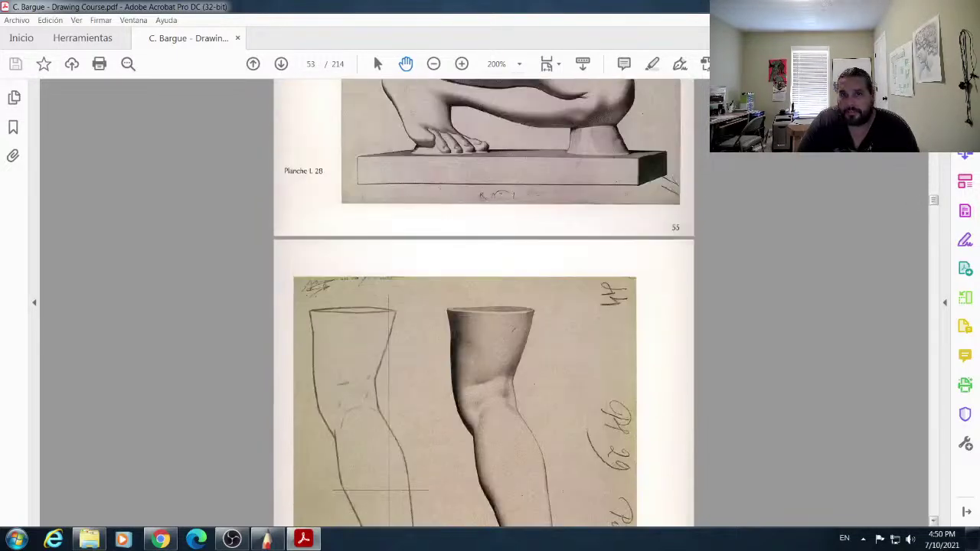
scroll(484, 303, up, 3)
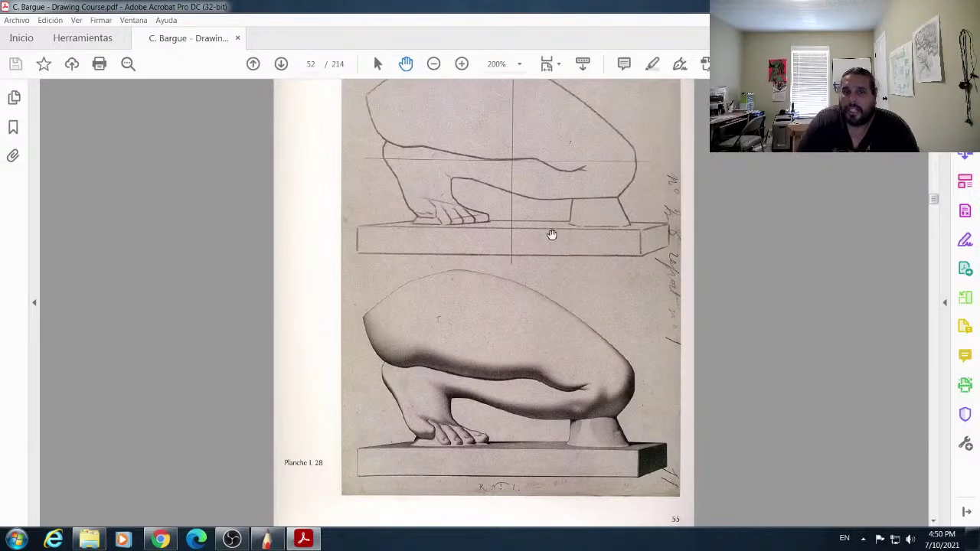
scroll(471, 241, up, 2)
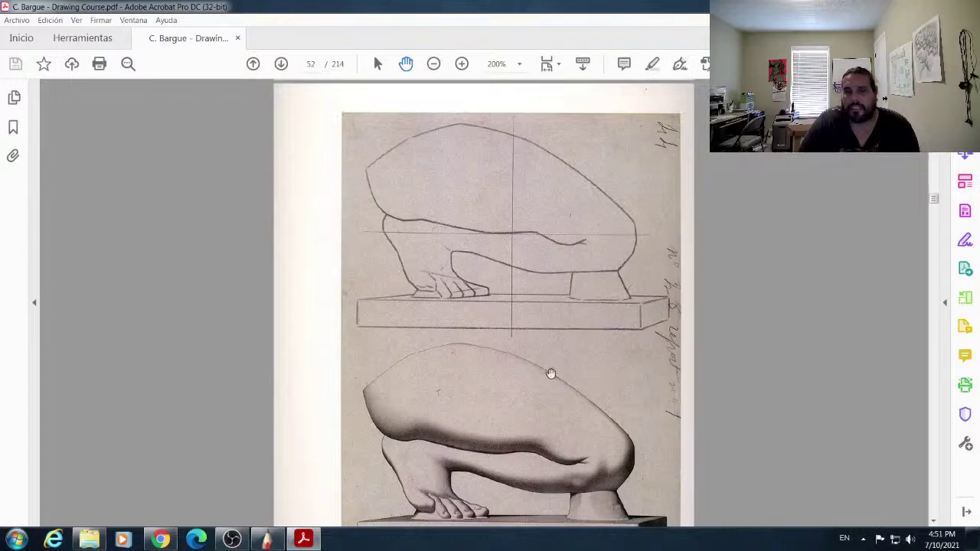
scroll(548, 373, down, 3)
scroll(539, 365, down, 10)
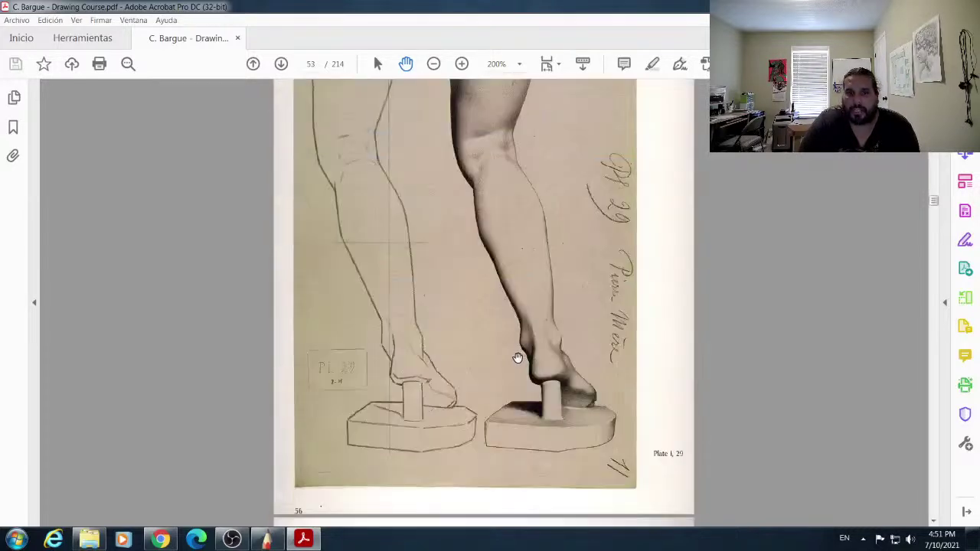
scroll(511, 358, down, 10)
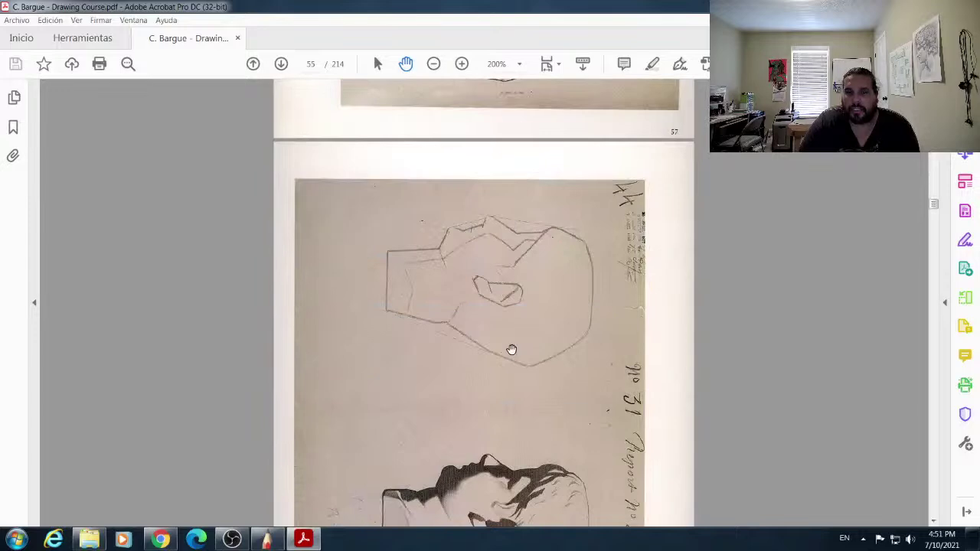
scroll(511, 349, down, 3)
scroll(510, 230, up, 2)
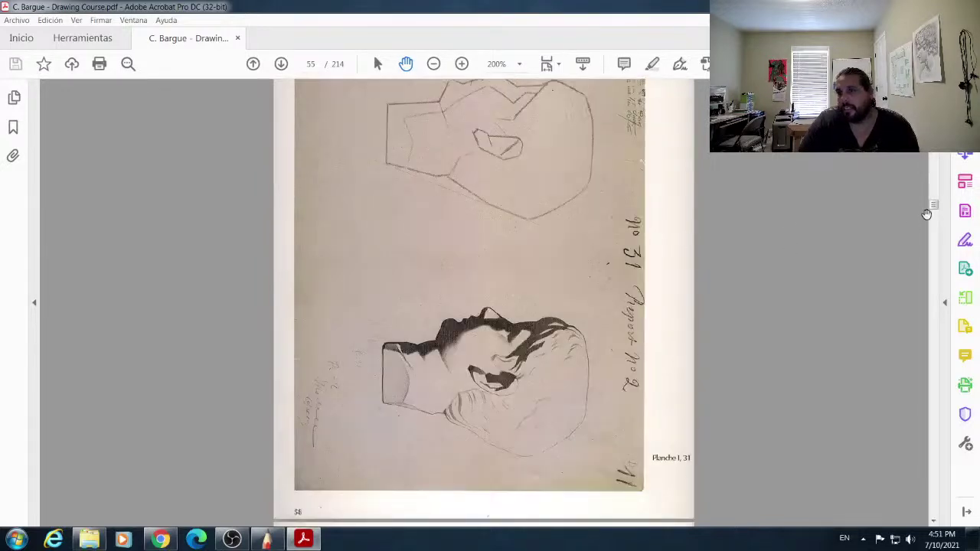
Step: Skip ahead to the Part II plates around page 115 and go back to the woman's head study on page 106
drag(935, 212, 920, 321)
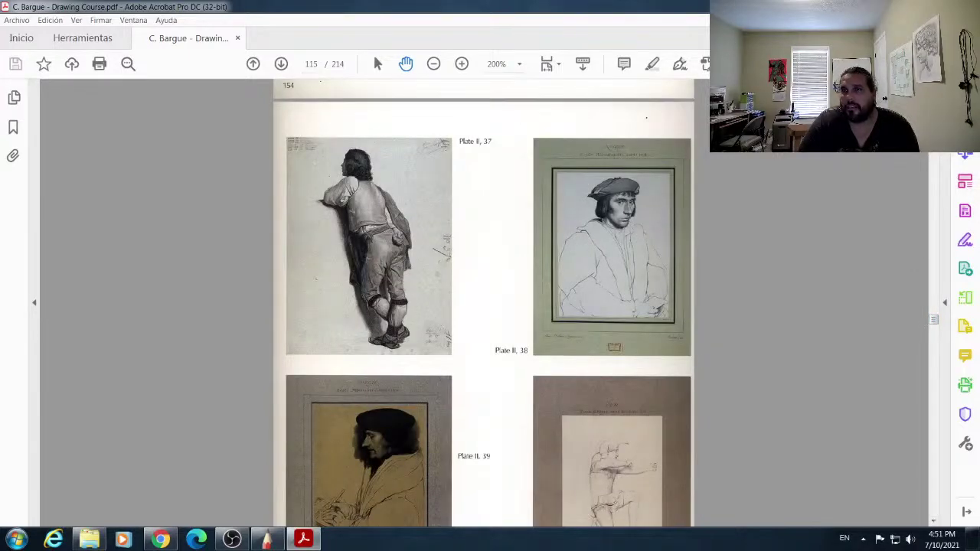
scroll(486, 287, up, 15)
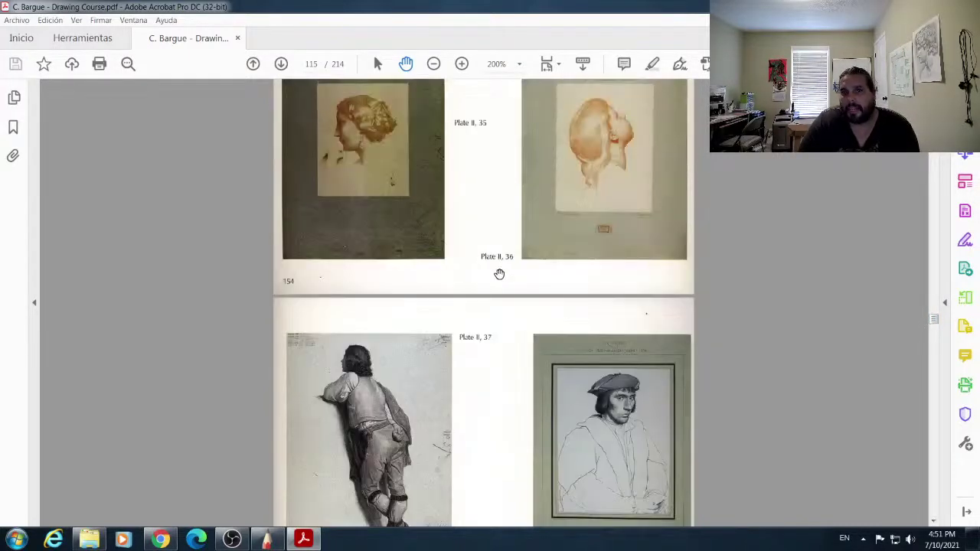
scroll(460, 256, up, 8)
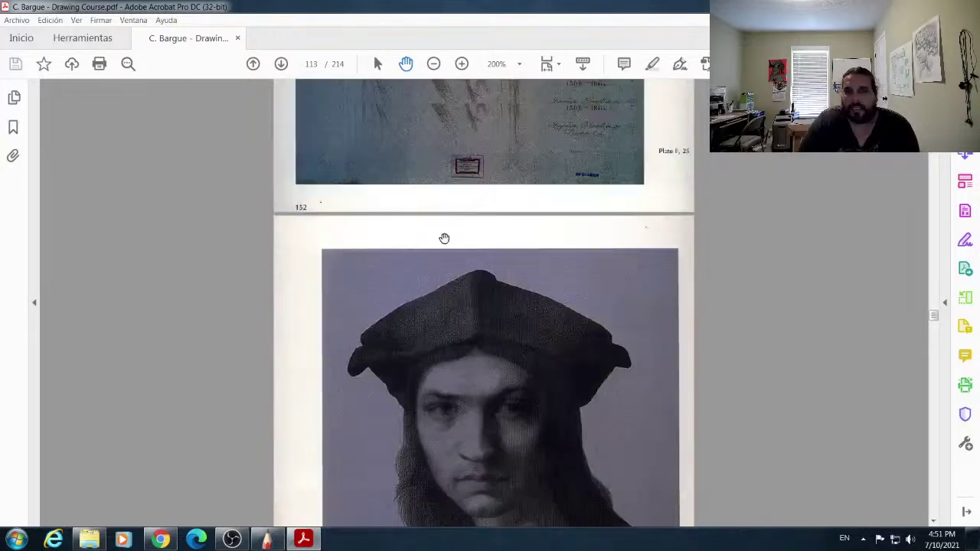
mouse_move(934, 319)
mouse_down()
mouse_move(926, 234)
mouse_move(934, 302)
mouse_up()
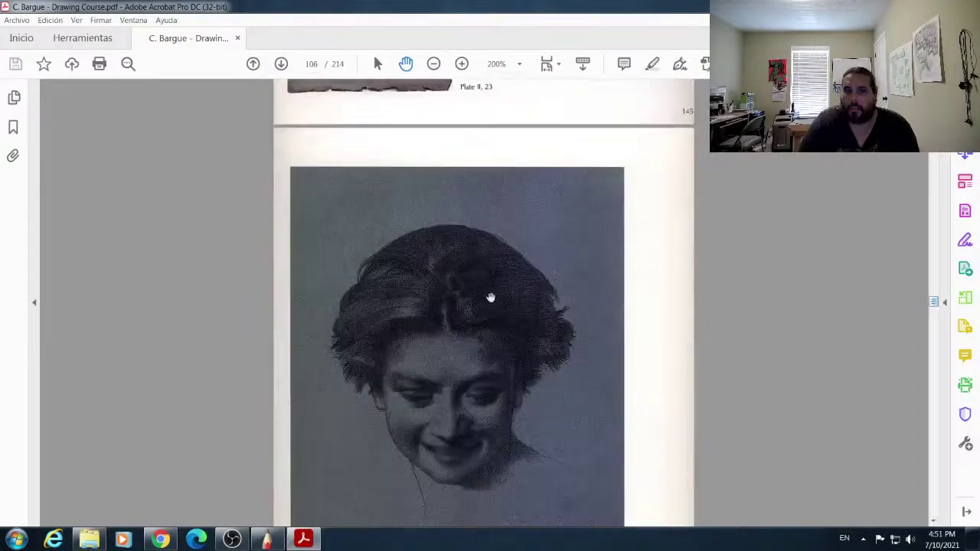
Step: Examine the full-page figure and portrait plates from page 106 through the woman's profile in Plate II, 23 on page 109
scroll(491, 299, down, 10)
scroll(491, 313, down, 10)
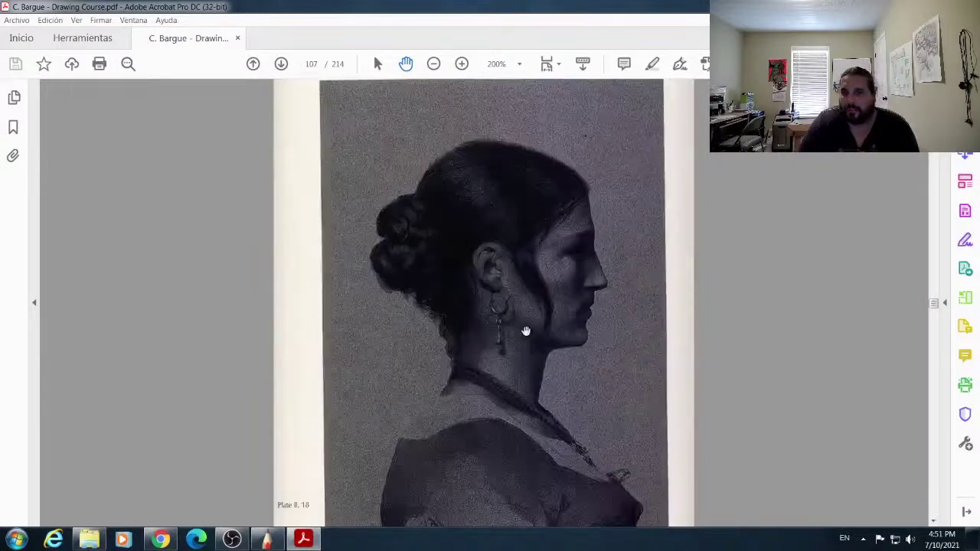
scroll(511, 329, down, 3)
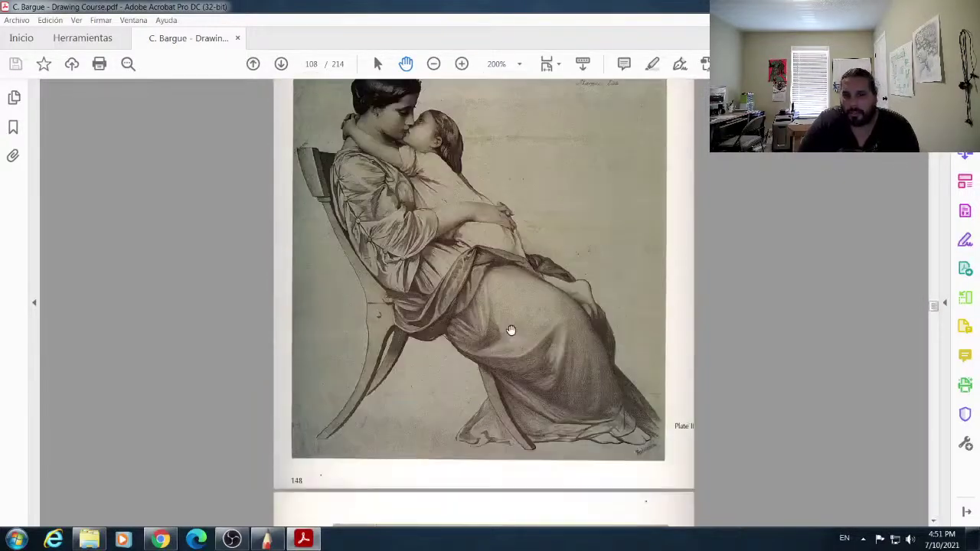
scroll(510, 328, down, 3)
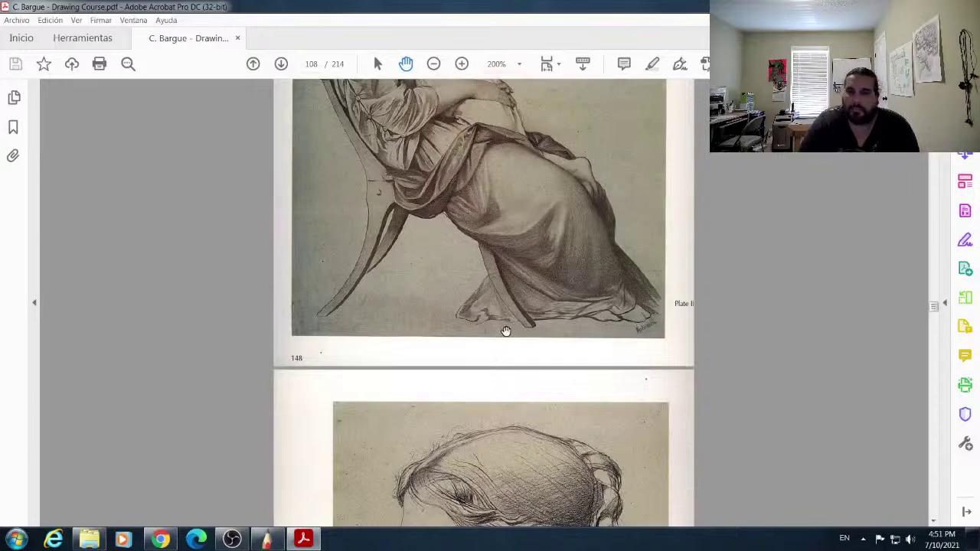
scroll(506, 331, down, 3)
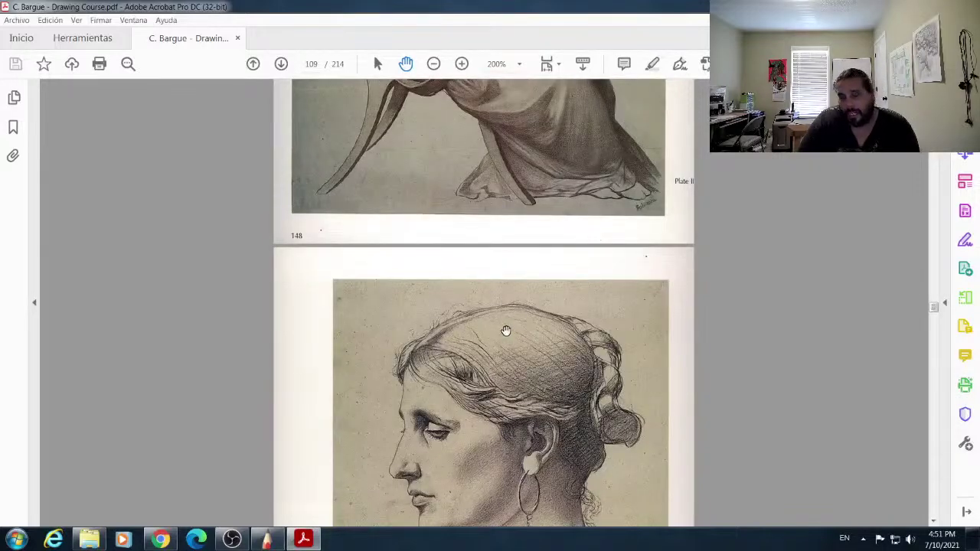
scroll(505, 330, down, 3)
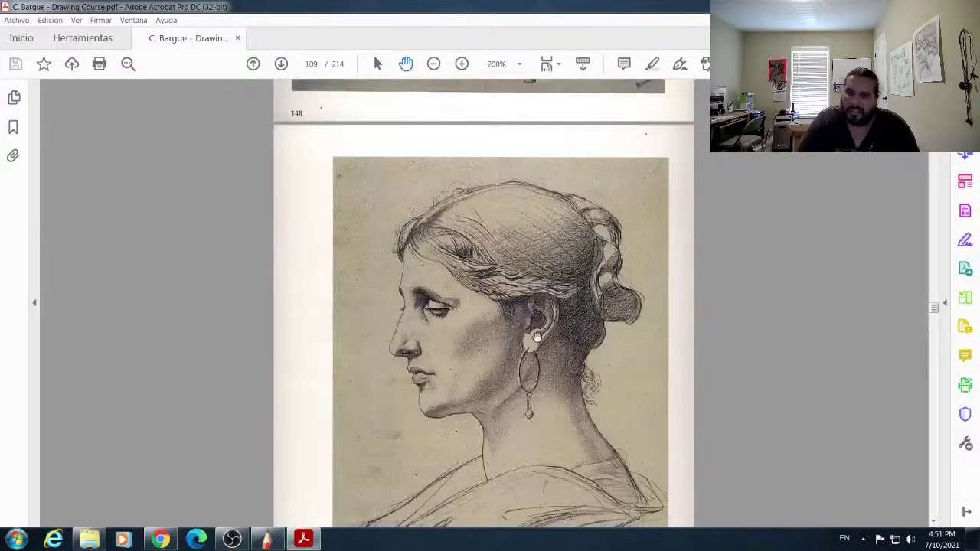
scroll(587, 371, down, 3)
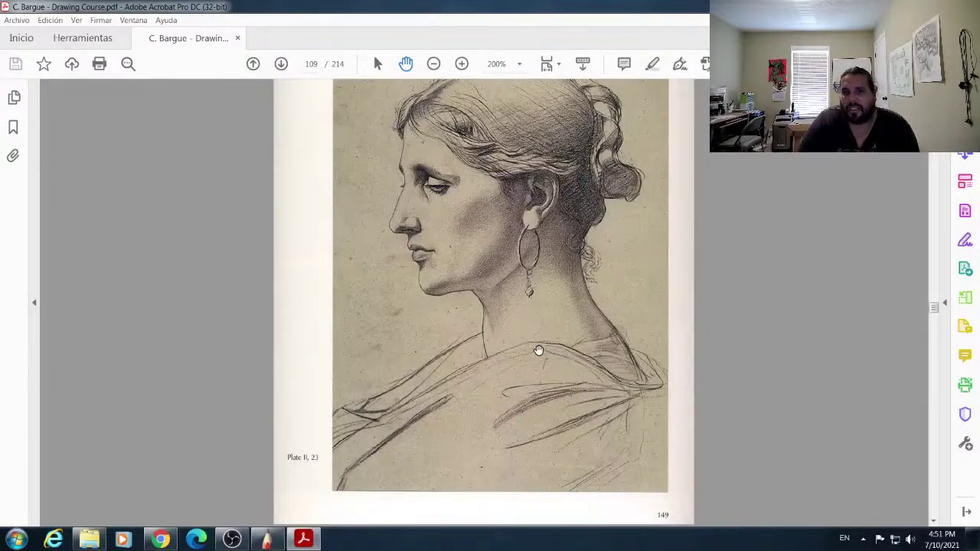
Step: Browse the smaller reproductions and full-page drawings from Plate II, 25 on page 110 to Plate II, 33 on page 114
scroll(538, 350, down, 8)
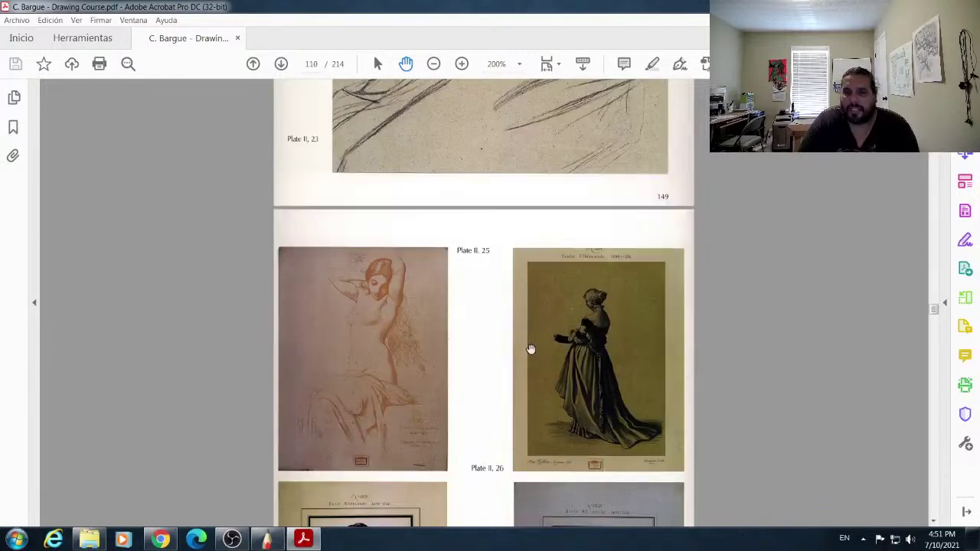
scroll(539, 346, down, 13)
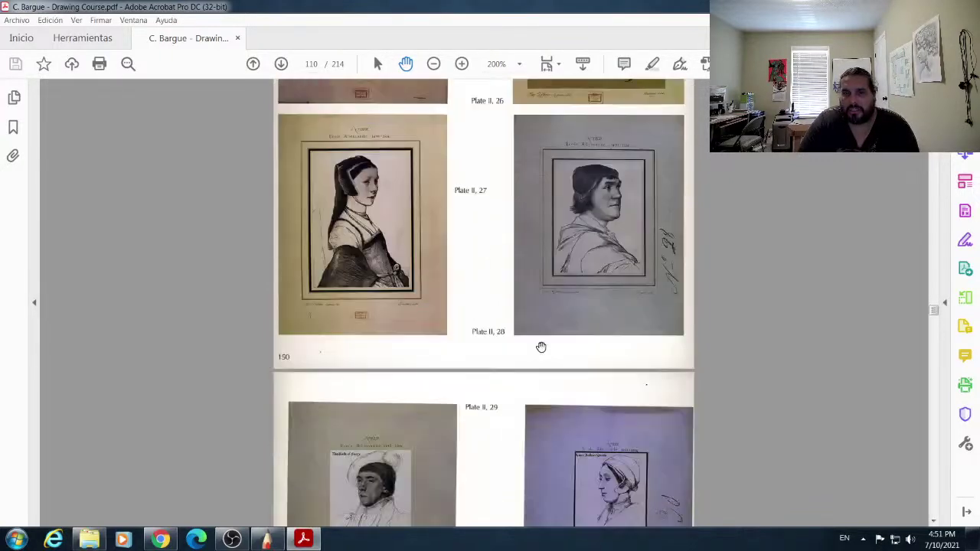
scroll(540, 346, down, 7)
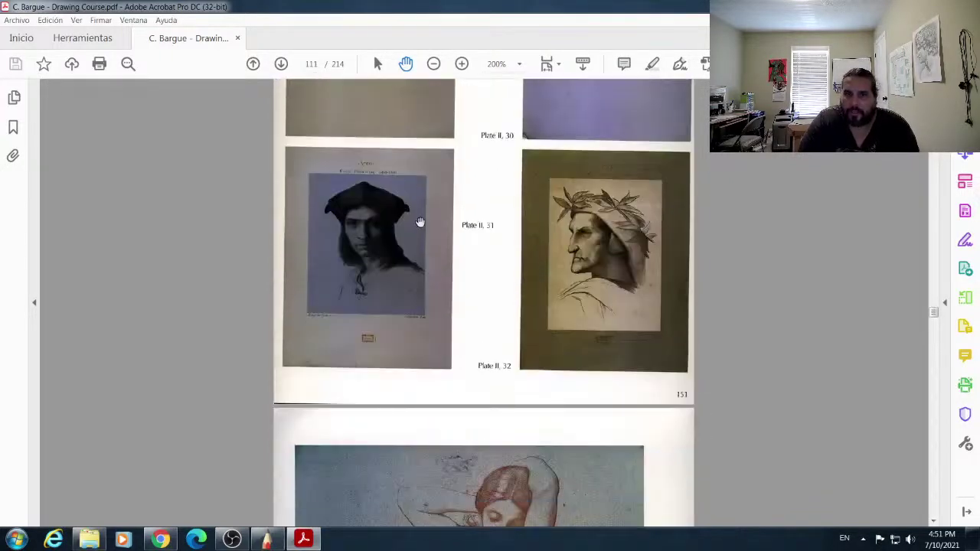
scroll(468, 261, down, 10)
scroll(467, 267, down, 20)
scroll(482, 276, down, 4)
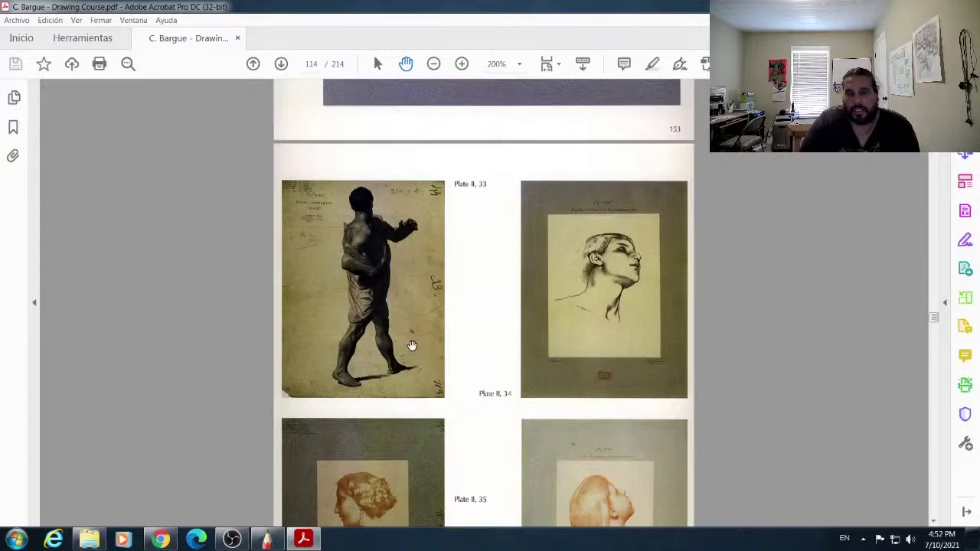
Step: Review the drawings from the lower part of Plate II, 31 through Plates II, 37 and II, 38 on page 115
scroll(416, 283, up, 5)
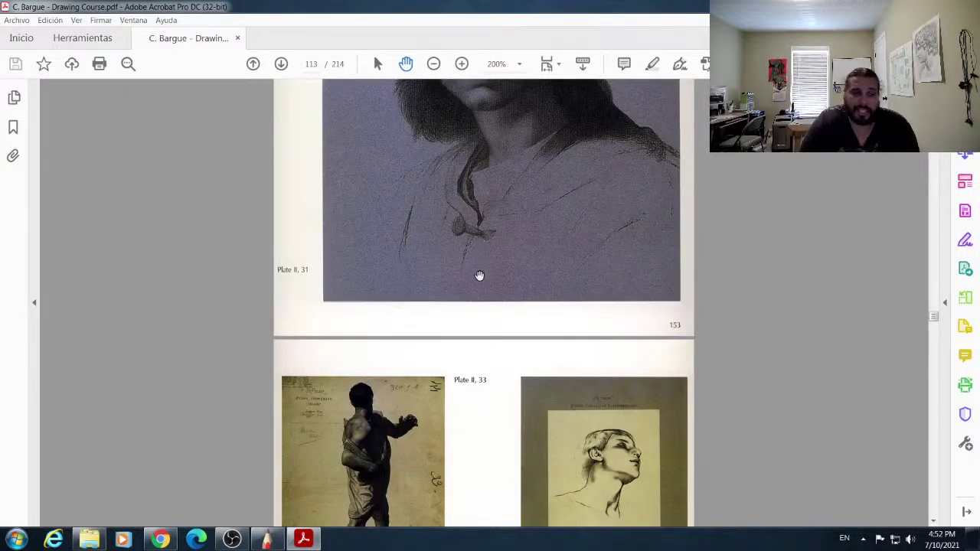
scroll(474, 276, down, 5)
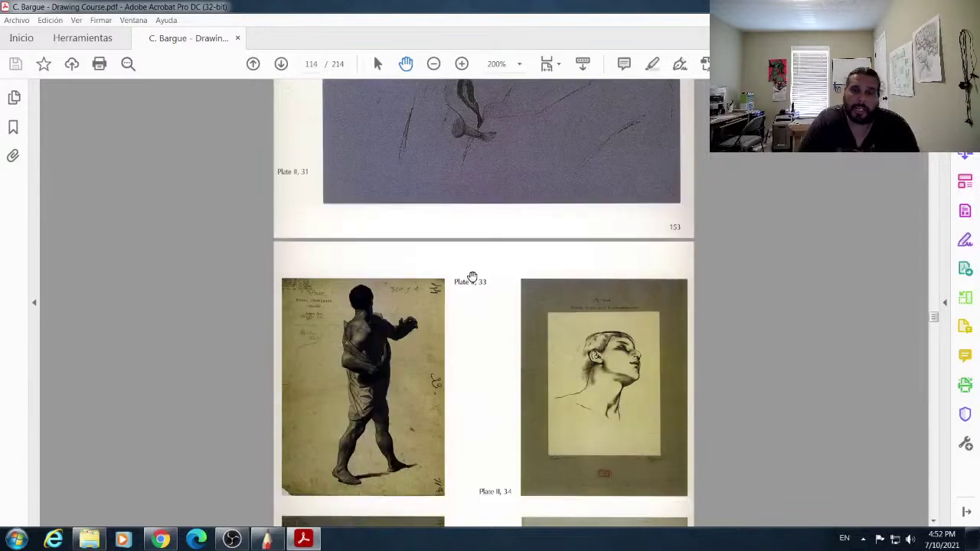
scroll(473, 274, down, 6)
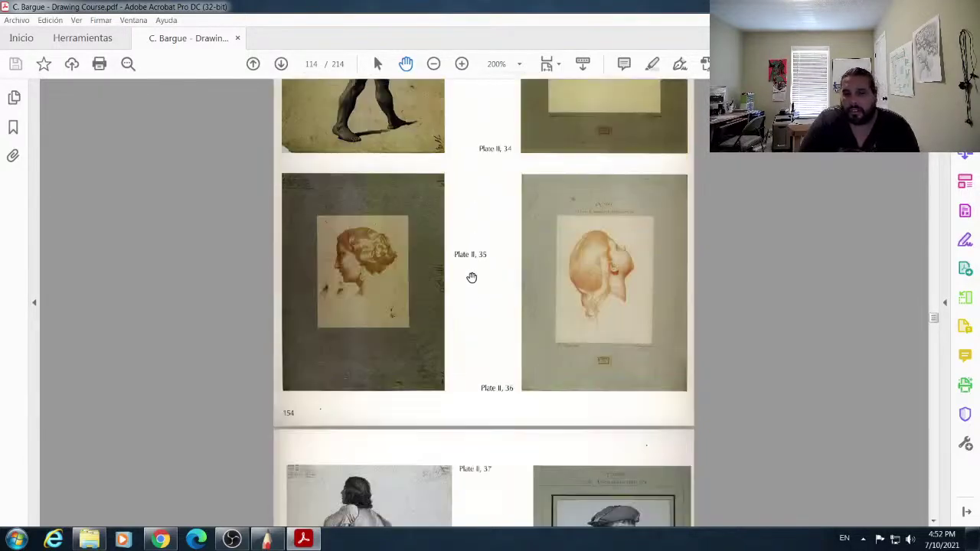
scroll(468, 278, down, 2)
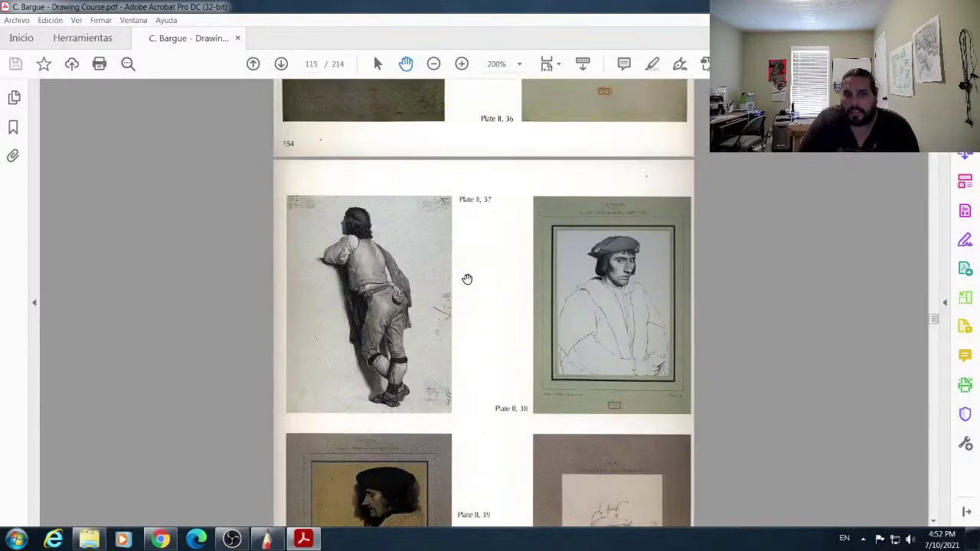
Step: Examine the full-page upturned head study in Plate II, 34 on page 116
scroll(468, 279, down, 10)
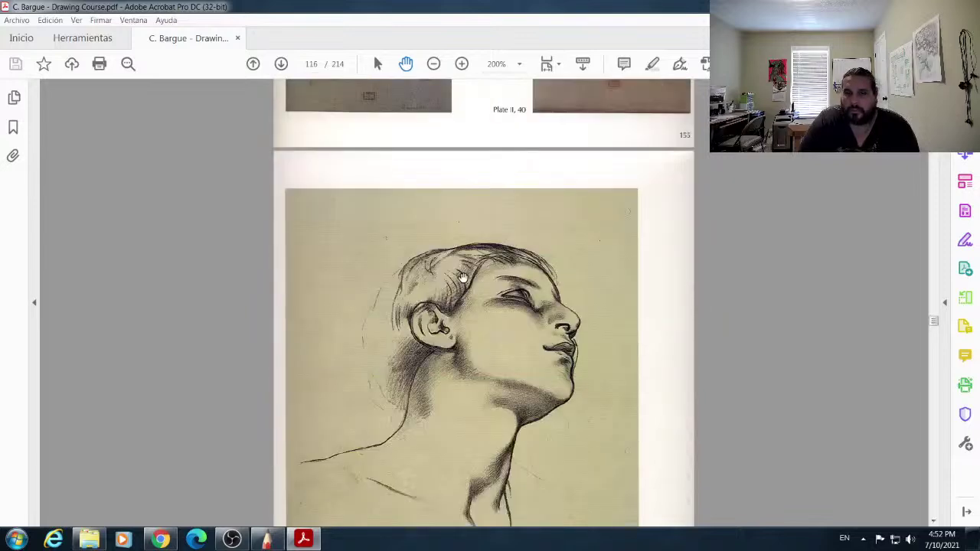
scroll(462, 276, down, 2)
scroll(462, 276, up, 1)
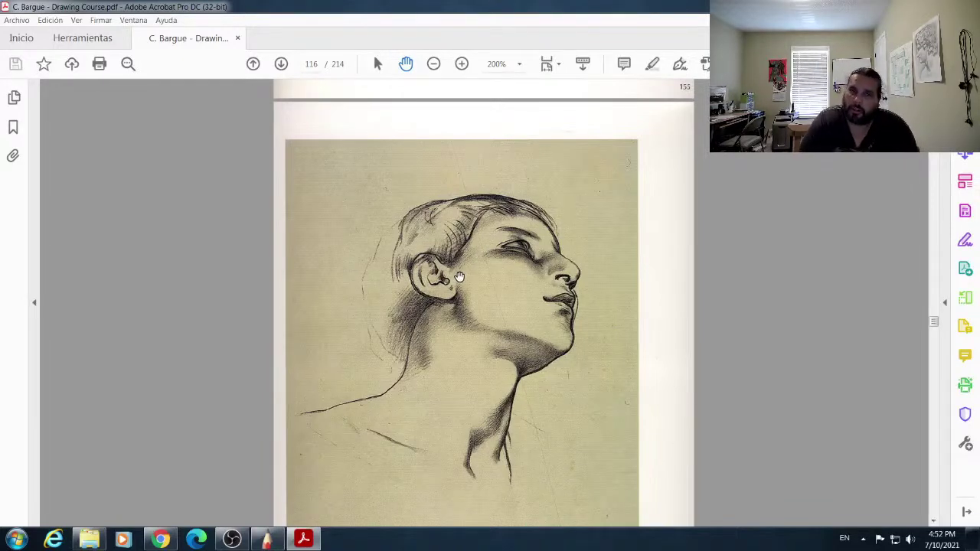
scroll(467, 281, down, 2)
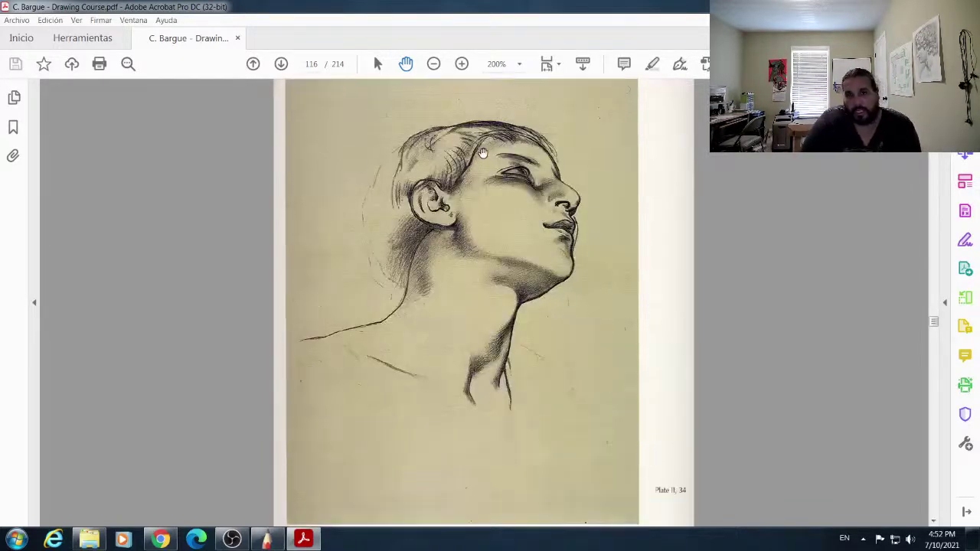
Step: Continue past Plate II, 35 to look over the figure studies in Plates II, 41 to II, 43 on page 118
scroll(580, 317, down, 10)
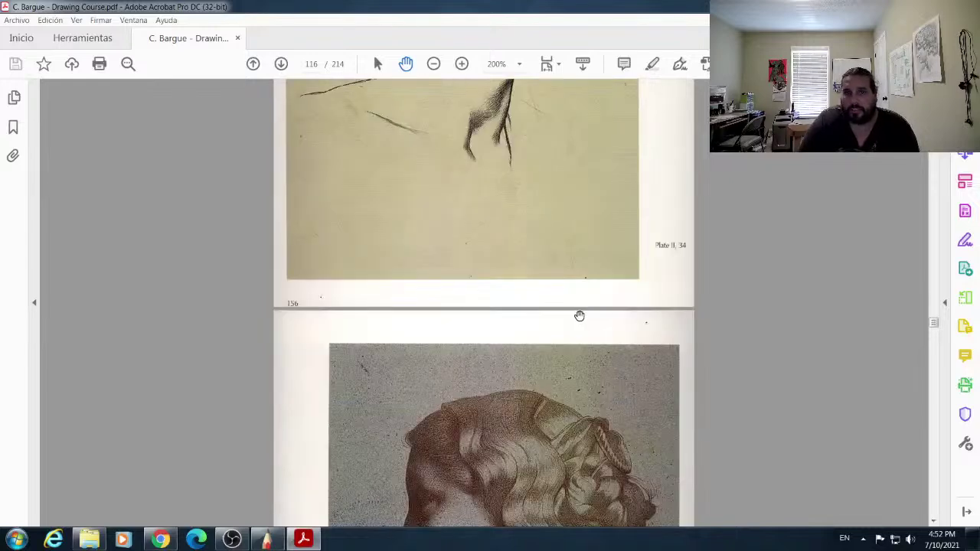
scroll(570, 314, down, 19)
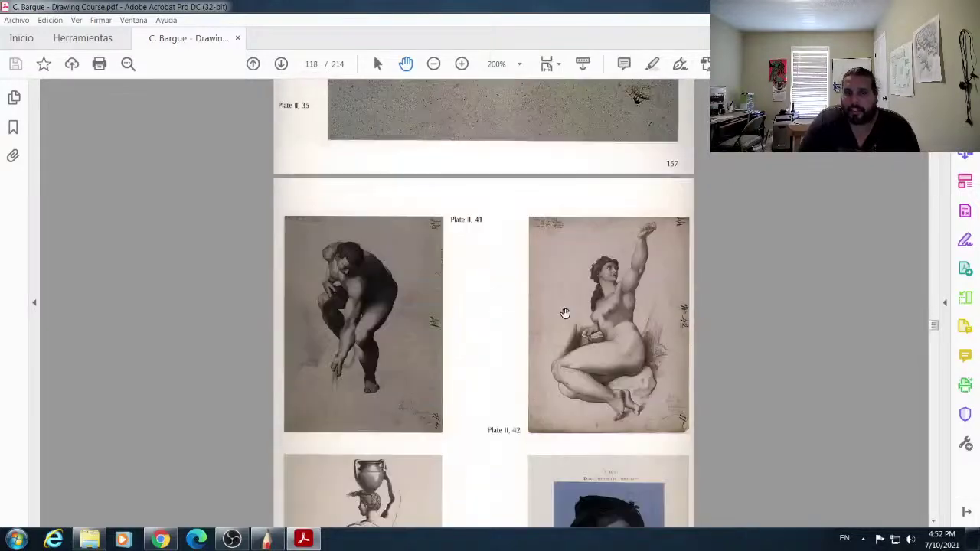
scroll(564, 312, down, 3)
scroll(564, 313, up, 3)
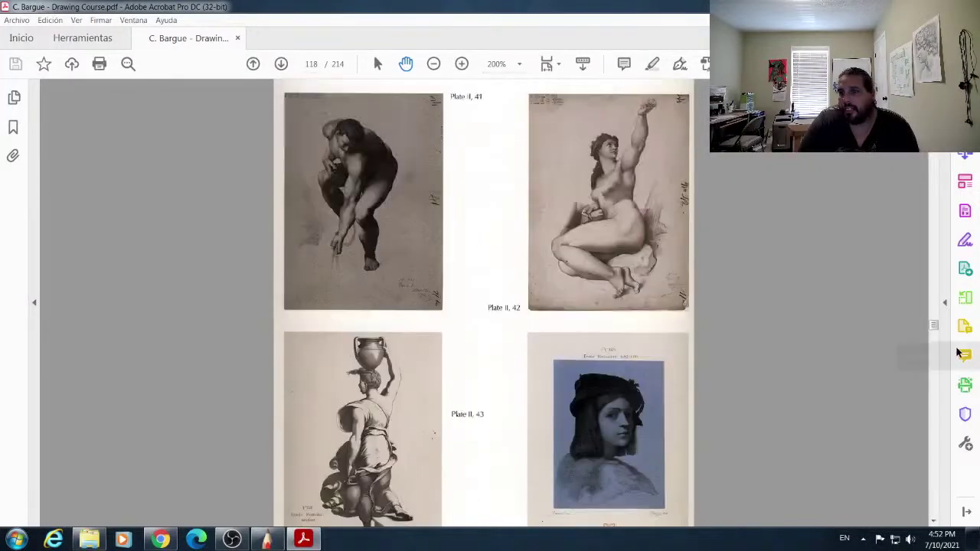
Step: Return to Plate I, 5 on page 29 and examine the foot's construction from straight-line block-in to shaded version
drag(931, 337, 934, 155)
scroll(651, 203, down, 1)
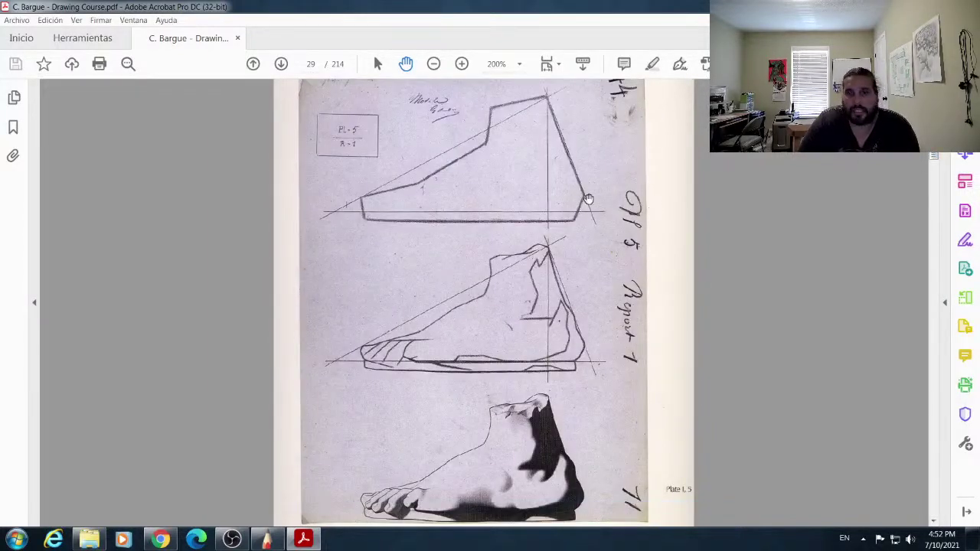
scroll(587, 198, down, 1)
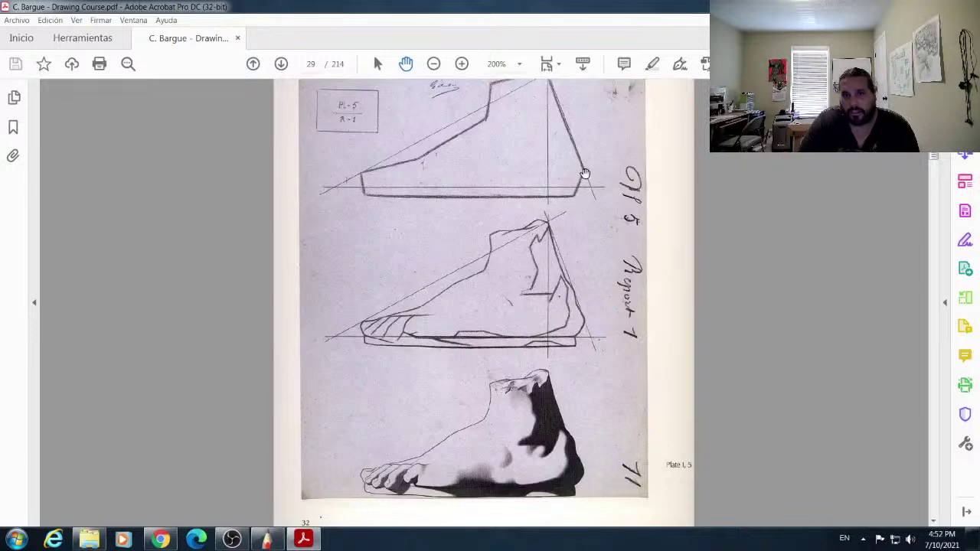
scroll(418, 189, up, 2)
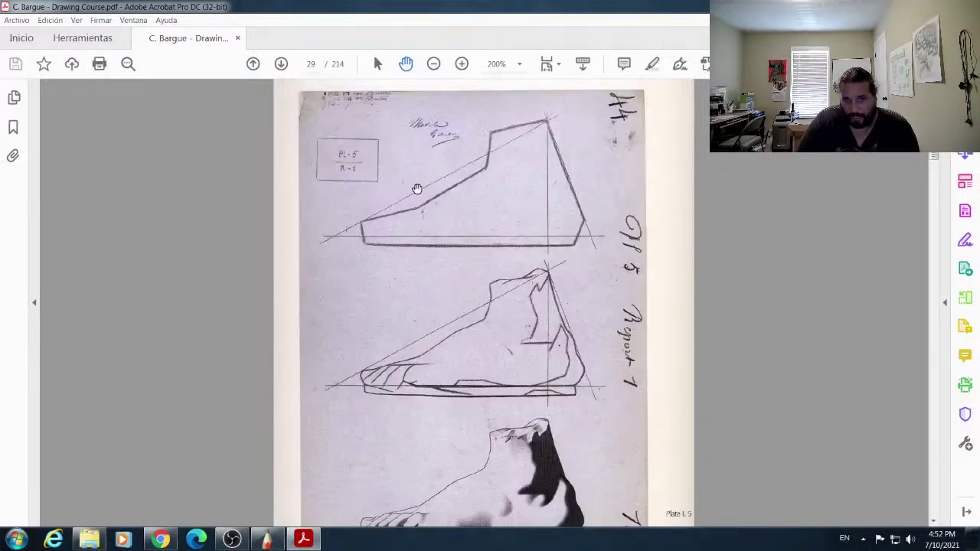
scroll(417, 188, up, 1)
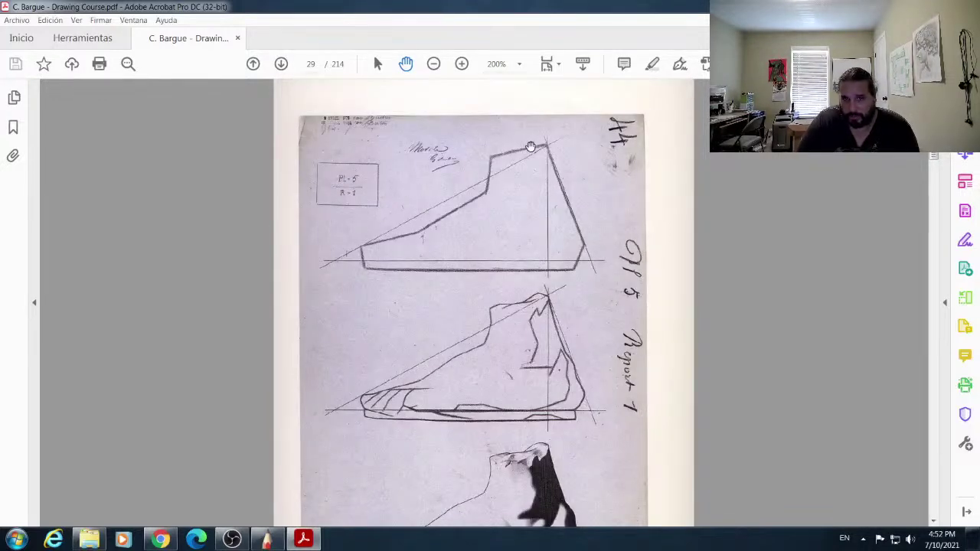
scroll(479, 139, down, 4)
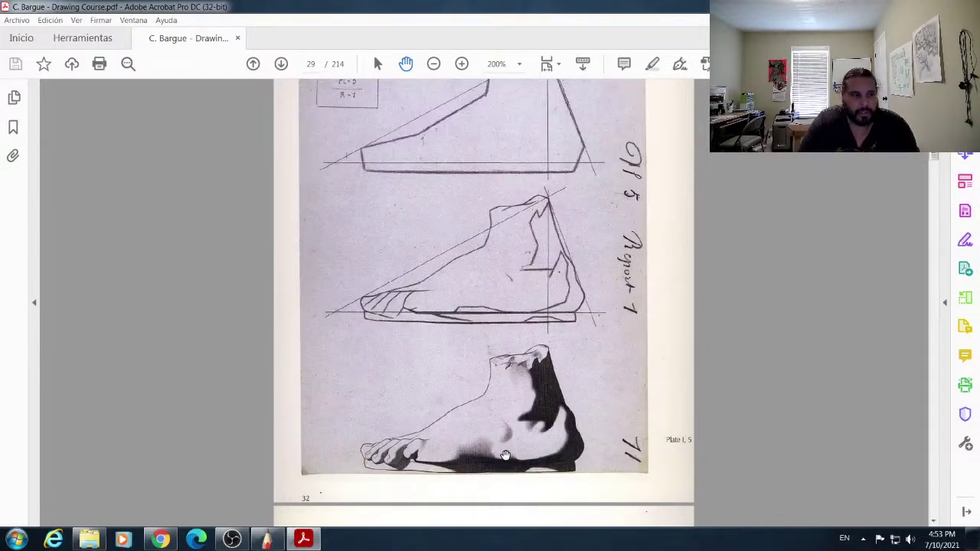
scroll(507, 457, up, 3)
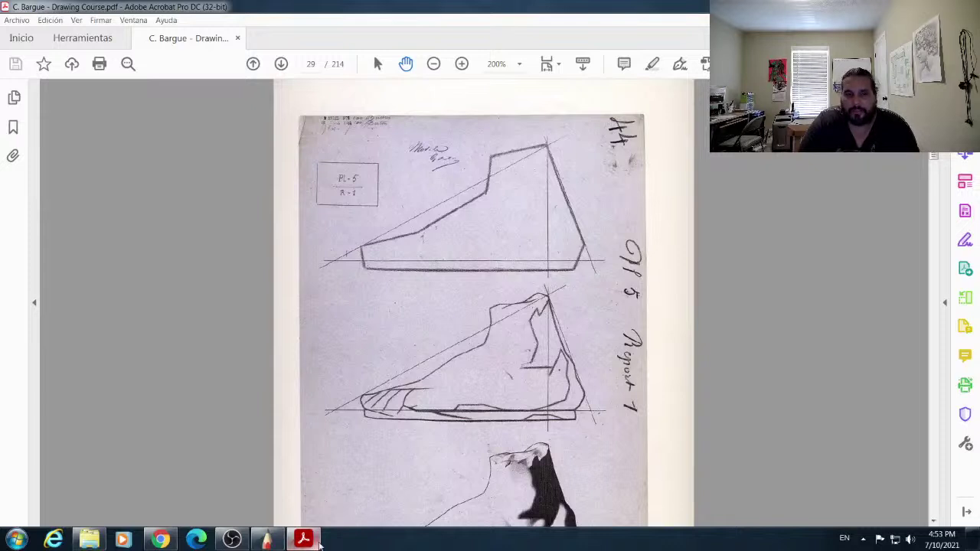
Step: Compare the refined outline of the foot in Plate I, 5 with its shaded version, glancing at the leg plate that follows
mouse_move(309, 544)
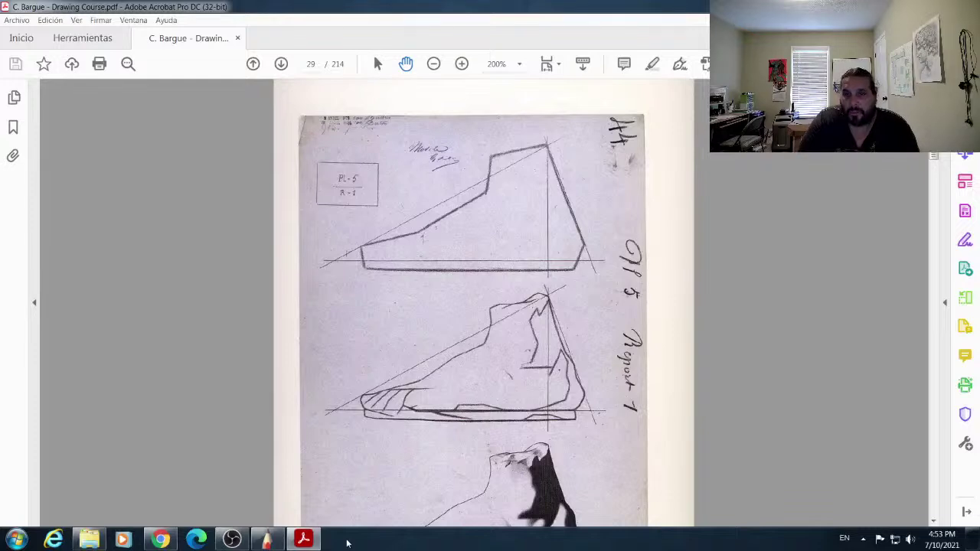
scroll(365, 506, down, 1)
scroll(512, 451, down, 1)
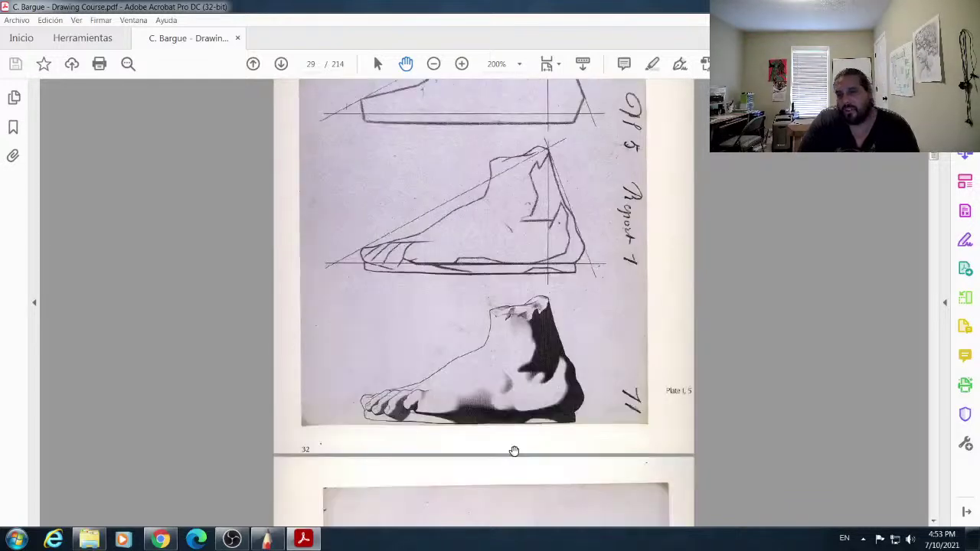
scroll(544, 336, down, 1)
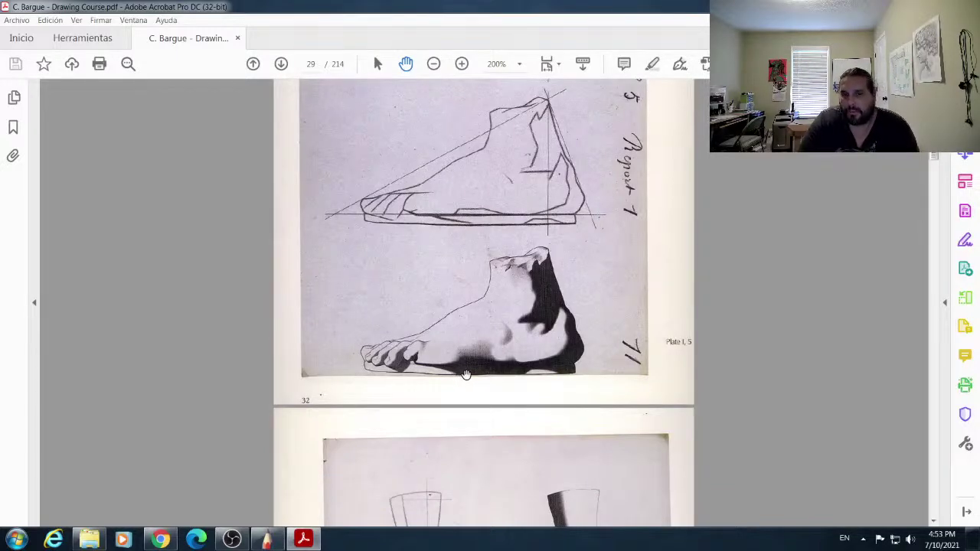
scroll(467, 376, down, 1)
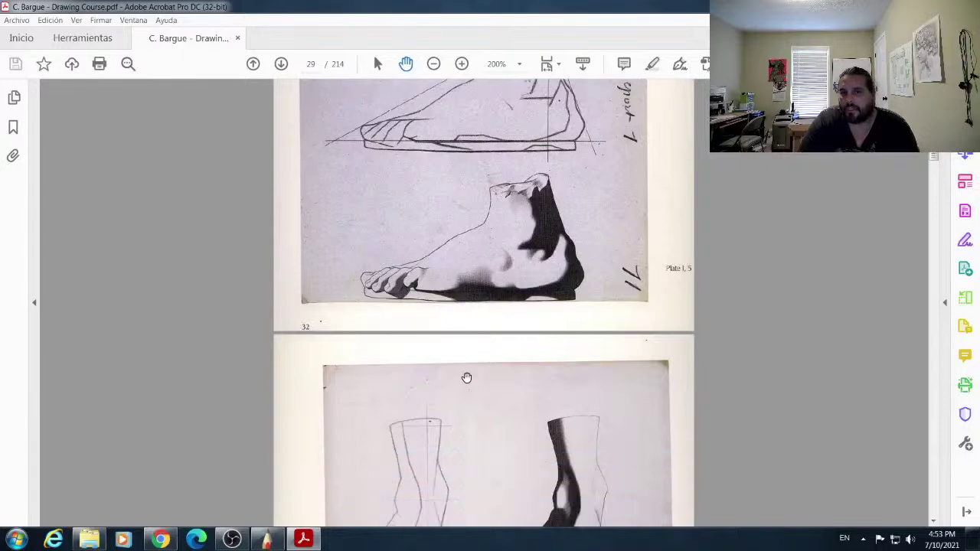
scroll(464, 379, up, 2)
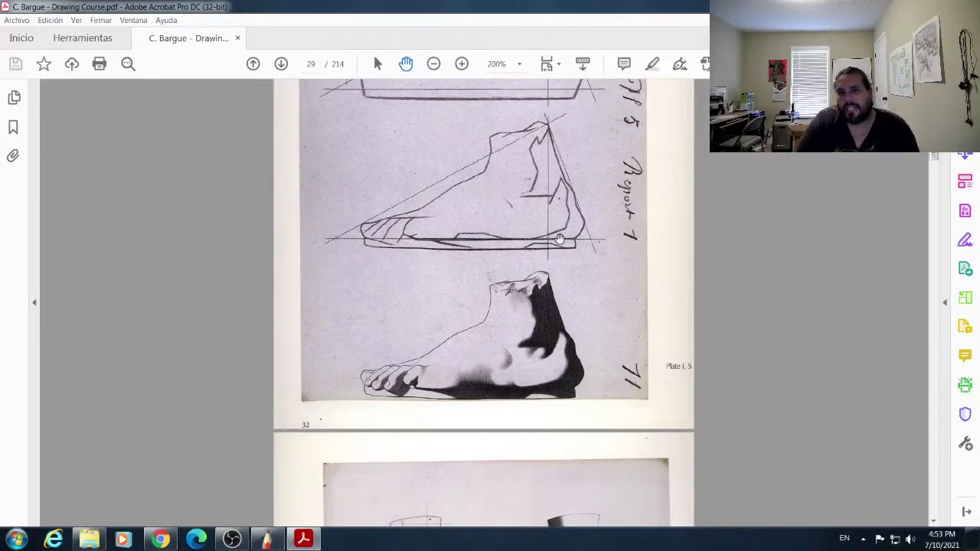
Step: Compare the leg and foot plate on page 30 with the block-in, outline and shaded stages of the foot in Plate I, 5
scroll(602, 311, down, 5)
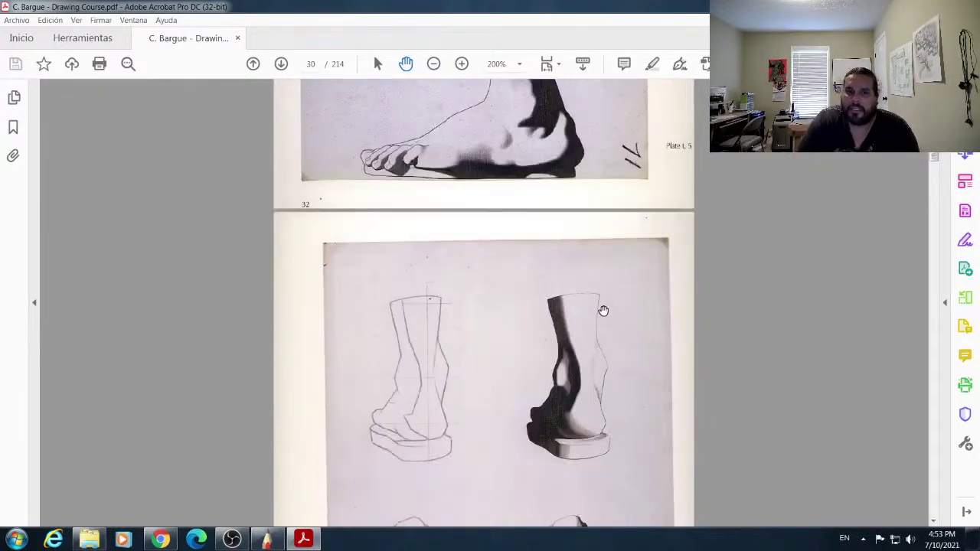
scroll(603, 312, down, 2)
scroll(429, 224, down, 1)
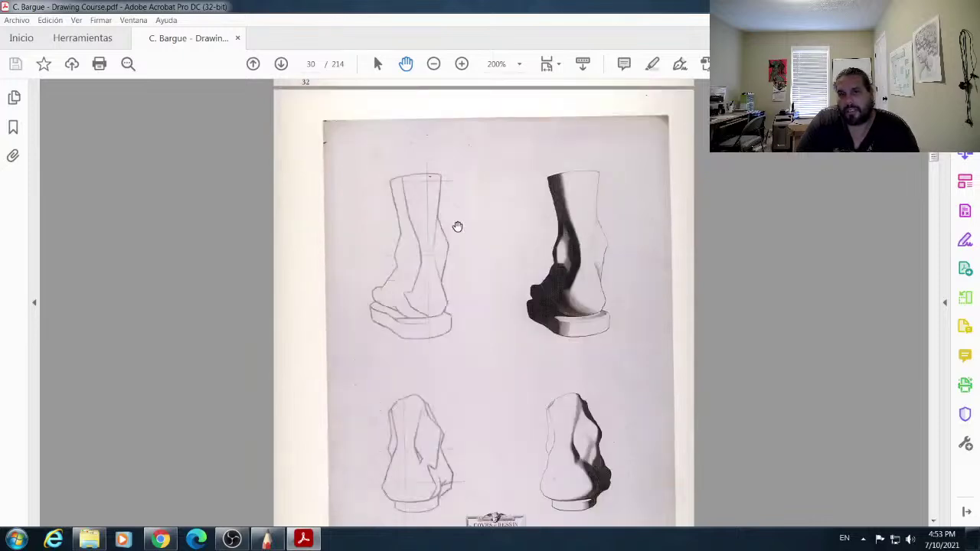
scroll(524, 250, up, 1)
scroll(524, 250, up, 10)
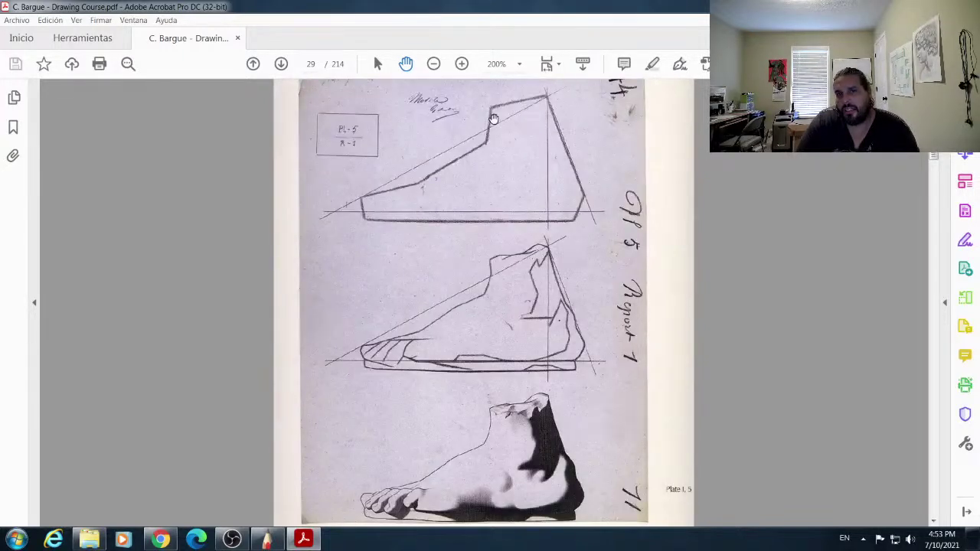
scroll(541, 337, down, 2)
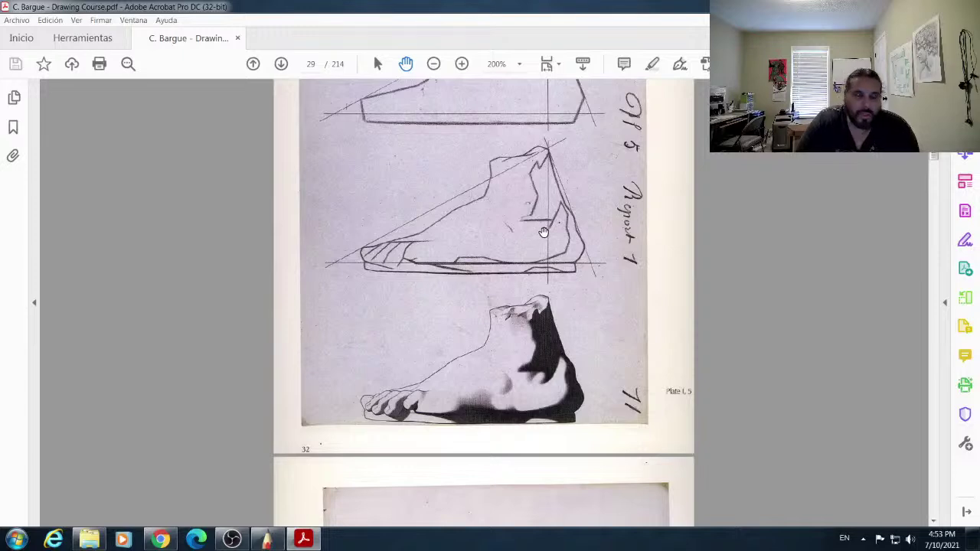
scroll(542, 232, up, 1)
scroll(563, 253, up, 1)
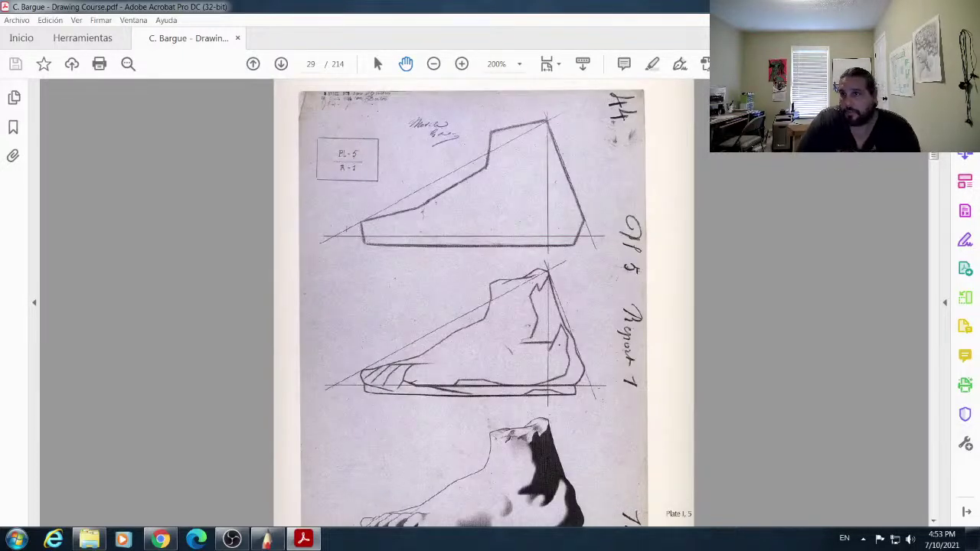
Step: Close the Bargue drawing course and open the jean cousin PDF from the libros de estampas folder
key(alt+F4)
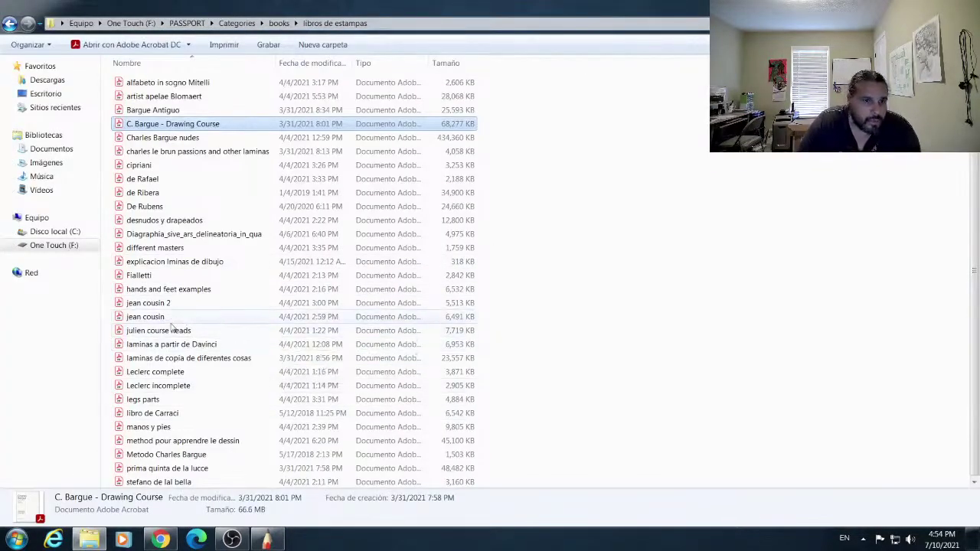
click(163, 320)
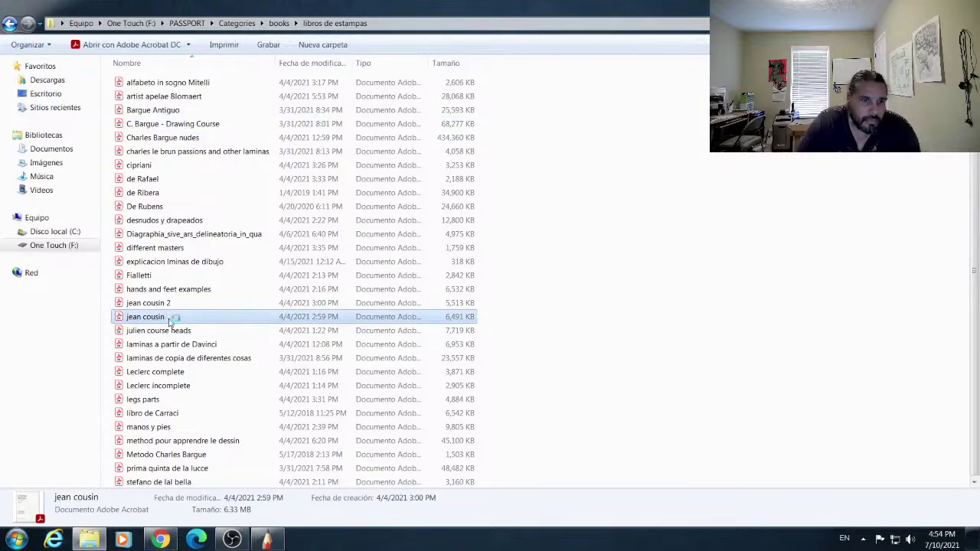
double_click(193, 320)
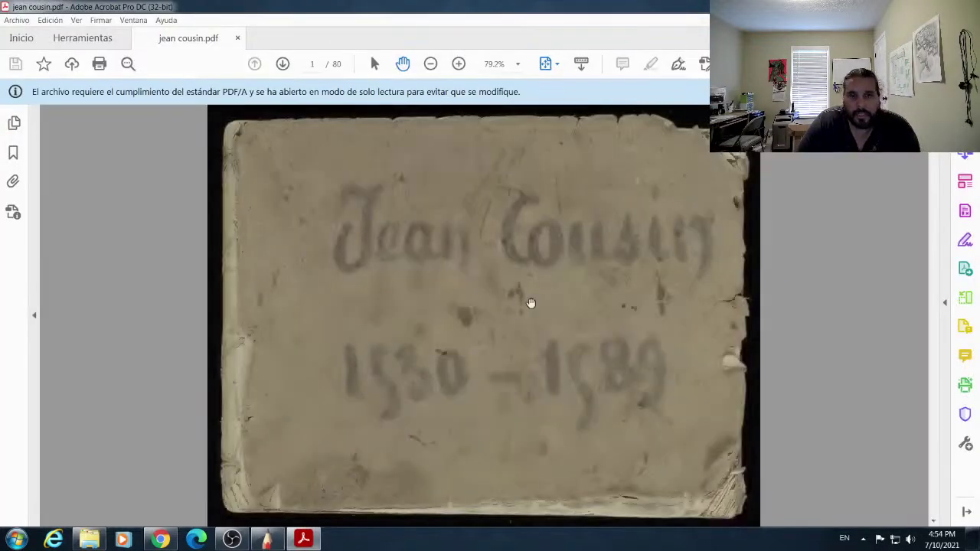
Step: Leaf through the Jean Cousin book past the ear studies to the front and profile head proportions on page 17
scroll(531, 304, down, 2)
scroll(528, 305, down, 3)
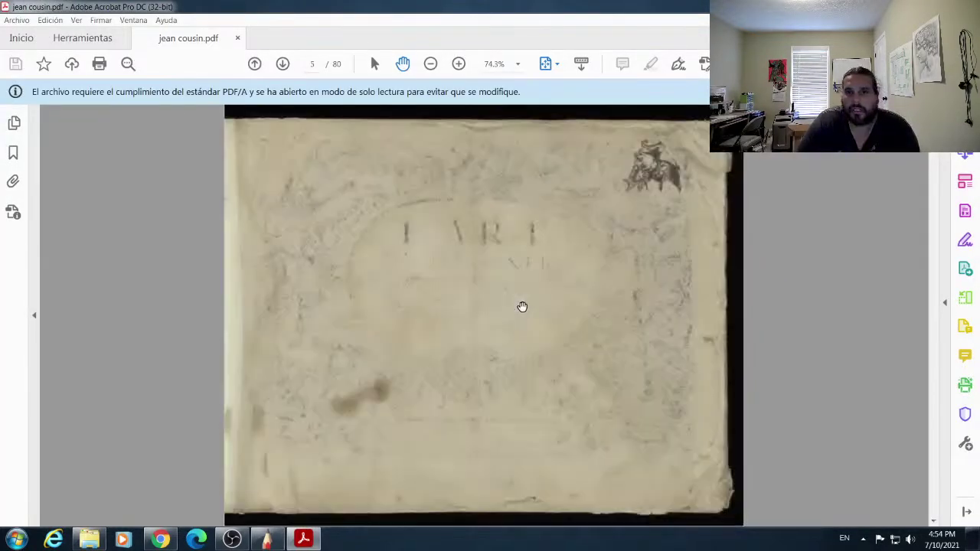
scroll(511, 310, down, 3)
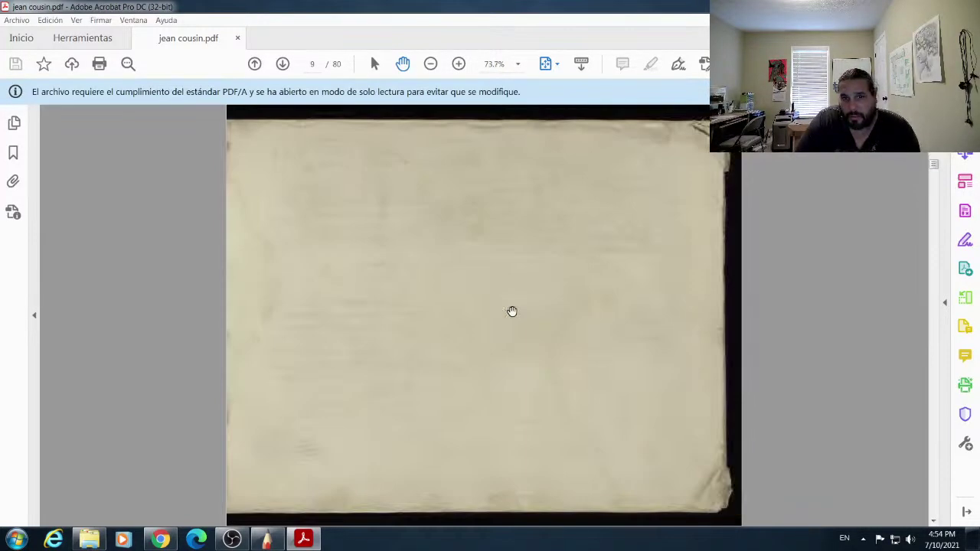
scroll(512, 310, down, 3)
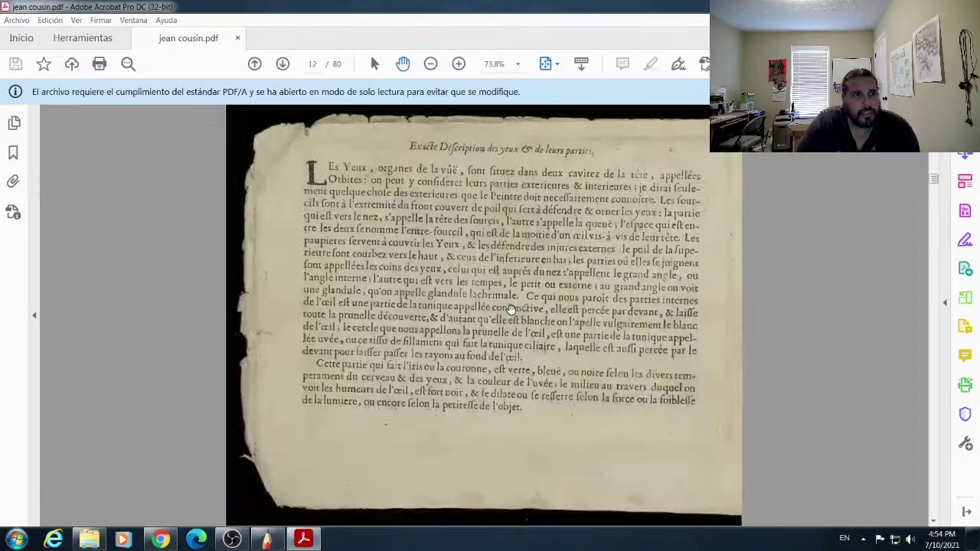
scroll(511, 310, down, 2)
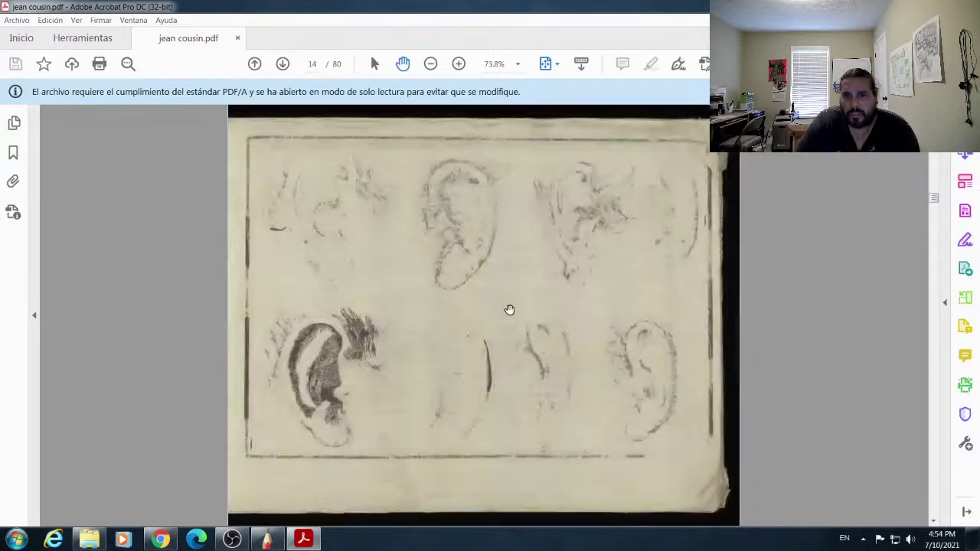
scroll(536, 306, down, 2)
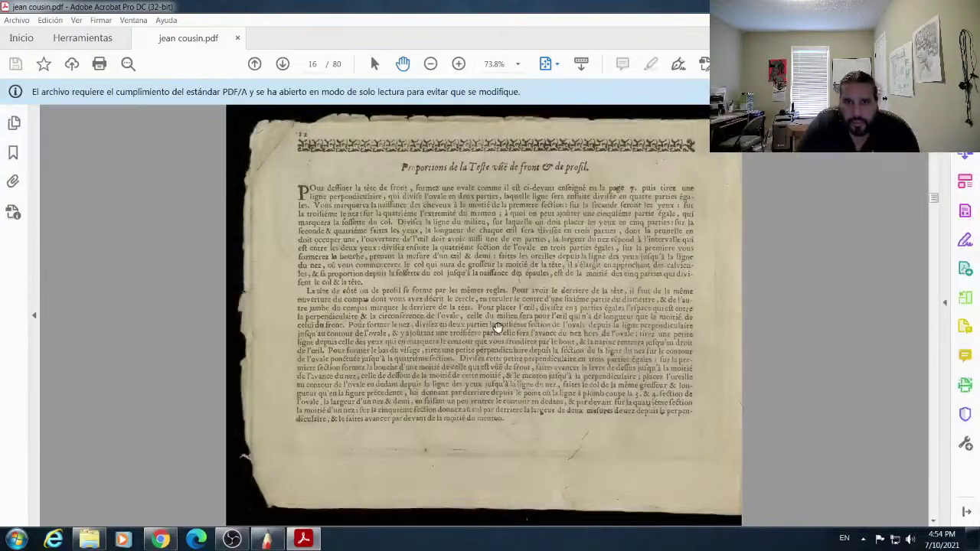
scroll(499, 336, down, 1)
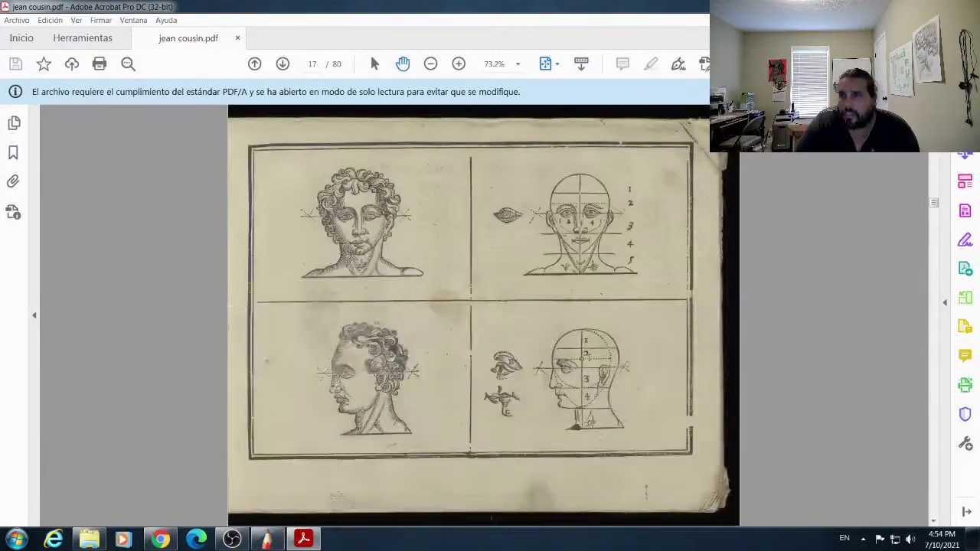
Step: Close the Jean Cousin book, open the Diagraphia_sive_ars_delineatoria_in_qua PDF and reduce its zoom to 75%
key(alt+F4)
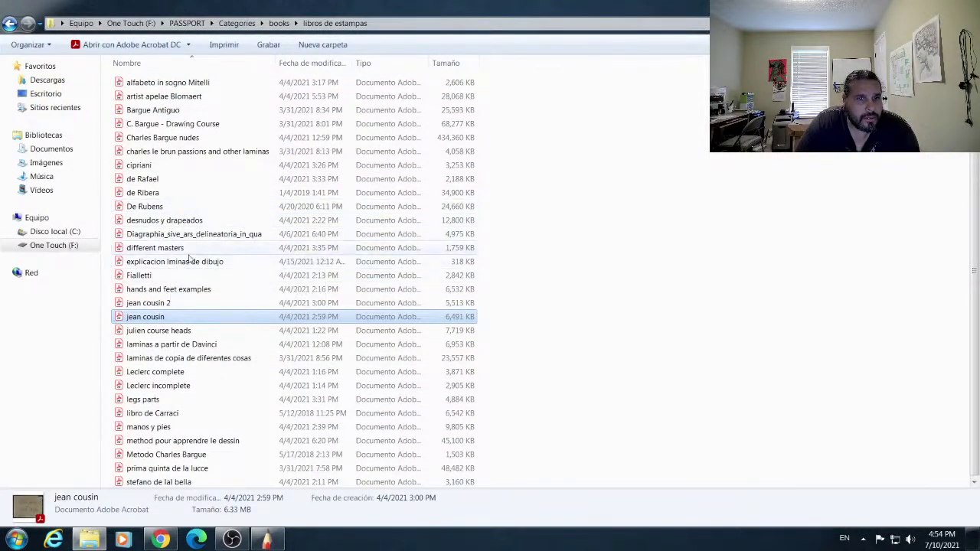
double_click(169, 236)
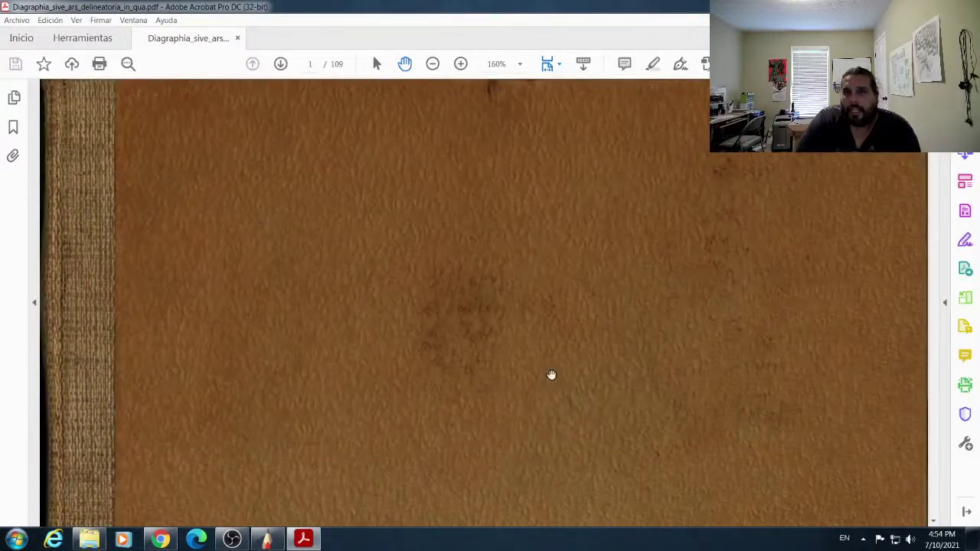
click(433, 64)
click(433, 65)
click(432, 64)
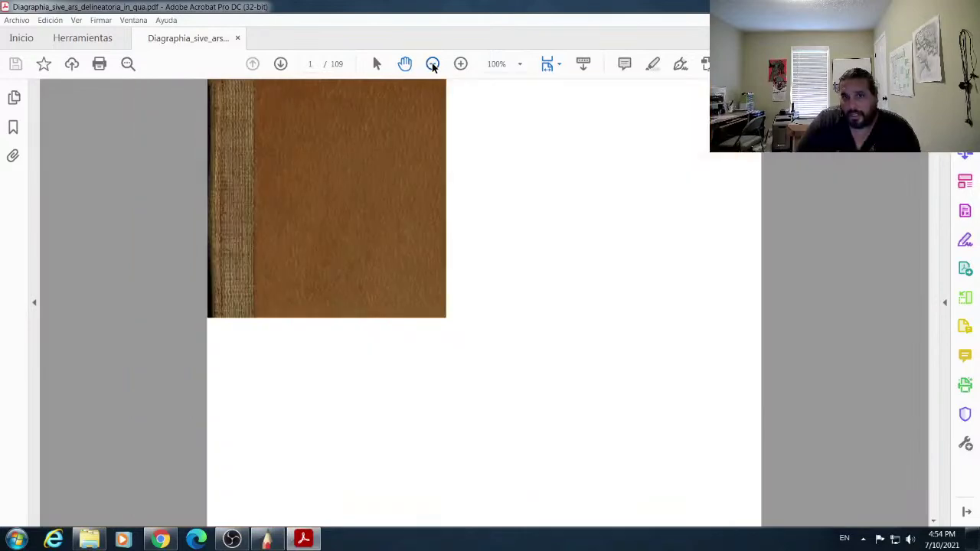
click(433, 65)
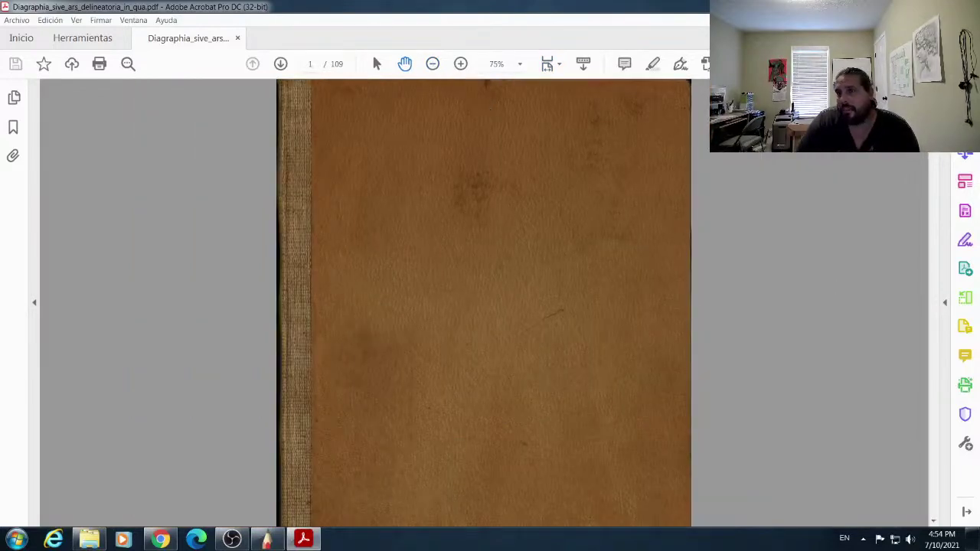
Step: Go to page 6, dismiss the page error message and examine the oval-based head construction plate
scroll(484, 302, down, 20)
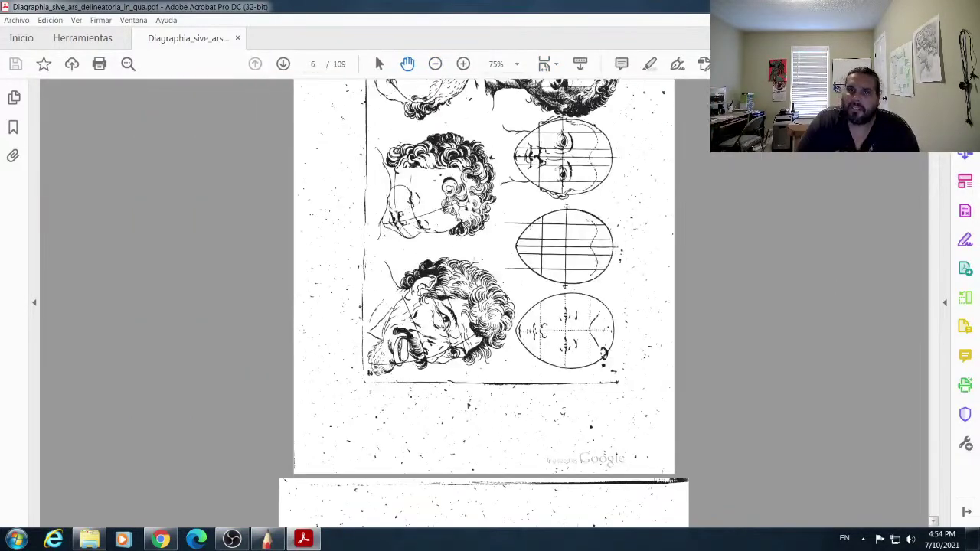
scroll(482, 306, up, 3)
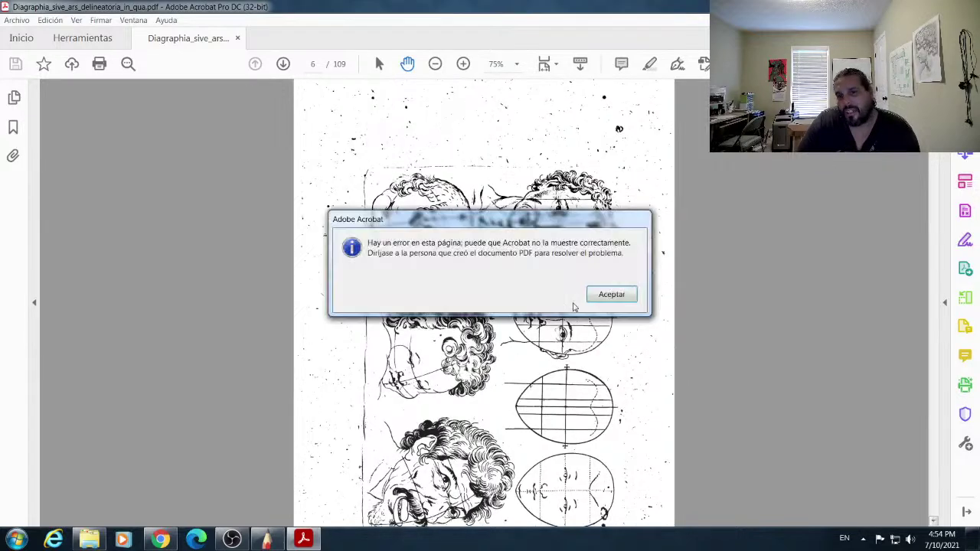
click(623, 294)
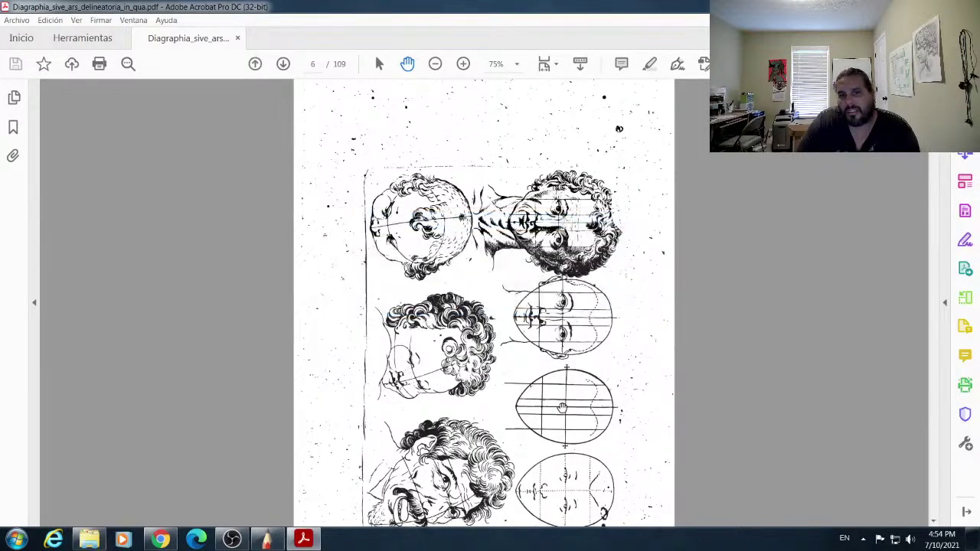
scroll(566, 245, down, 2)
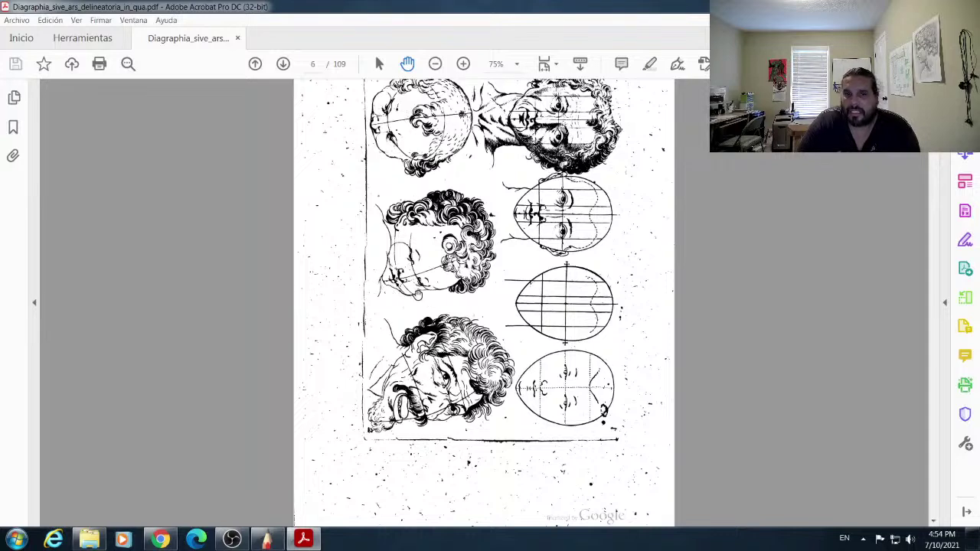
scroll(474, 296, up, 1)
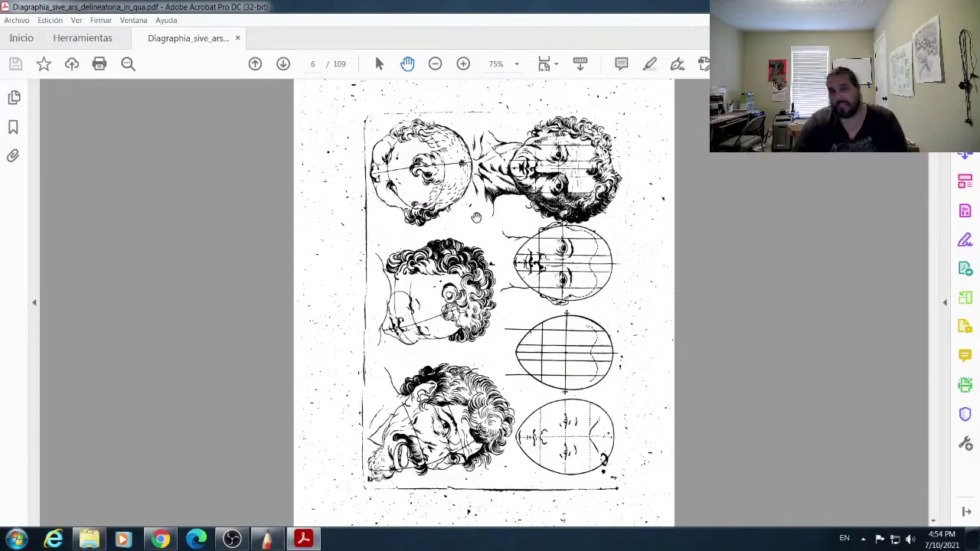
Step: Look over the triangle-based head constructions on page 8 and the circle-based child heads on page 10
scroll(475, 222, down, 4)
scroll(480, 257, down, 15)
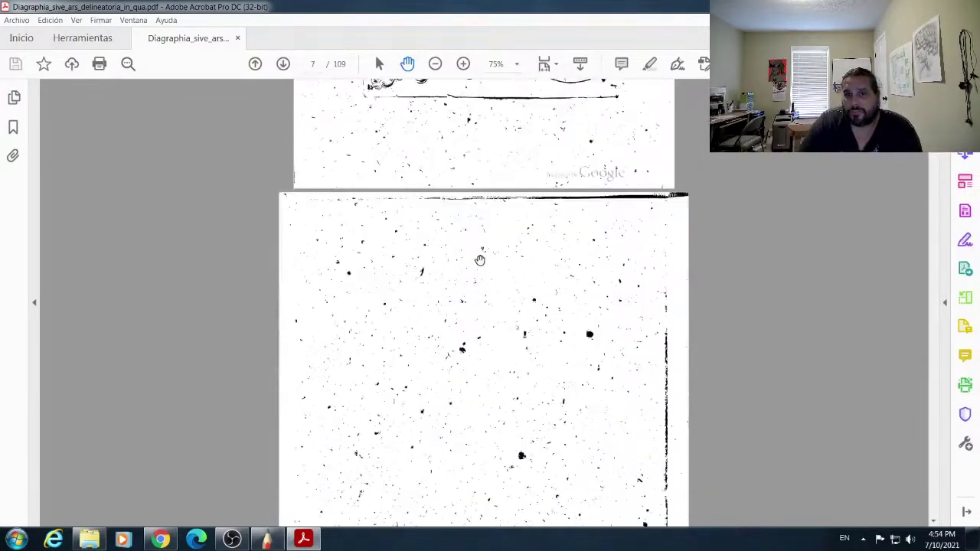
scroll(487, 266, down, 2)
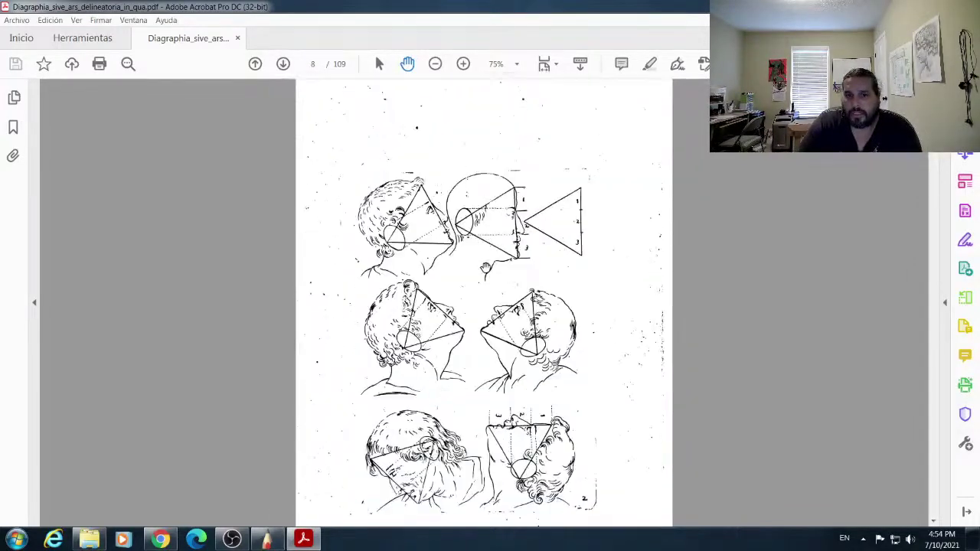
scroll(451, 280, down, 18)
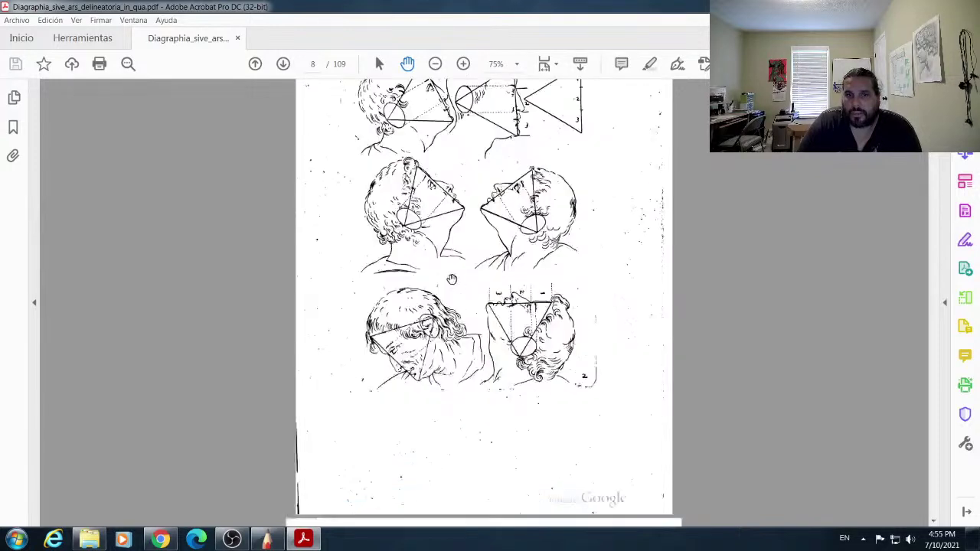
scroll(455, 277, down, 18)
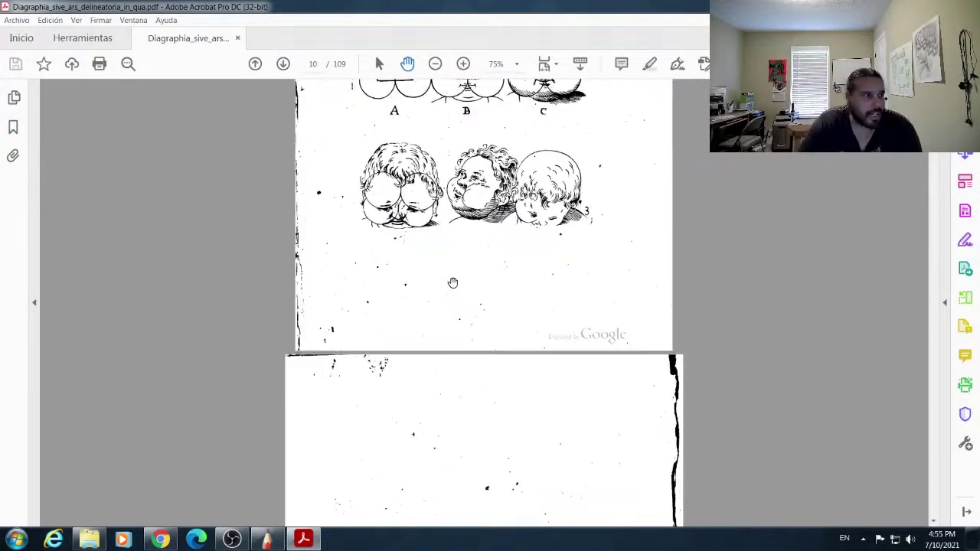
scroll(457, 279, down, 8)
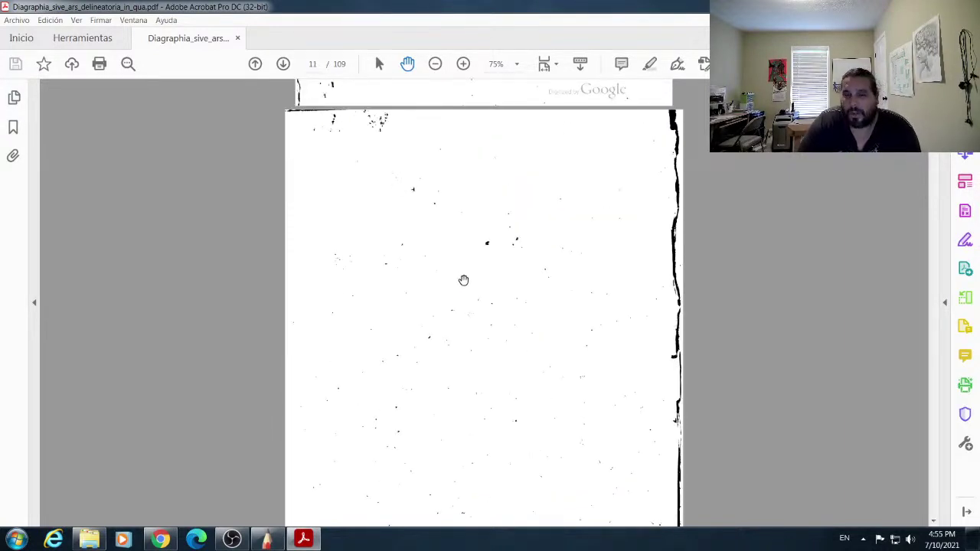
Step: Examine the head proportion studies on page 12 and continue to the oval-based head plate on page 14
scroll(462, 279, down, 2)
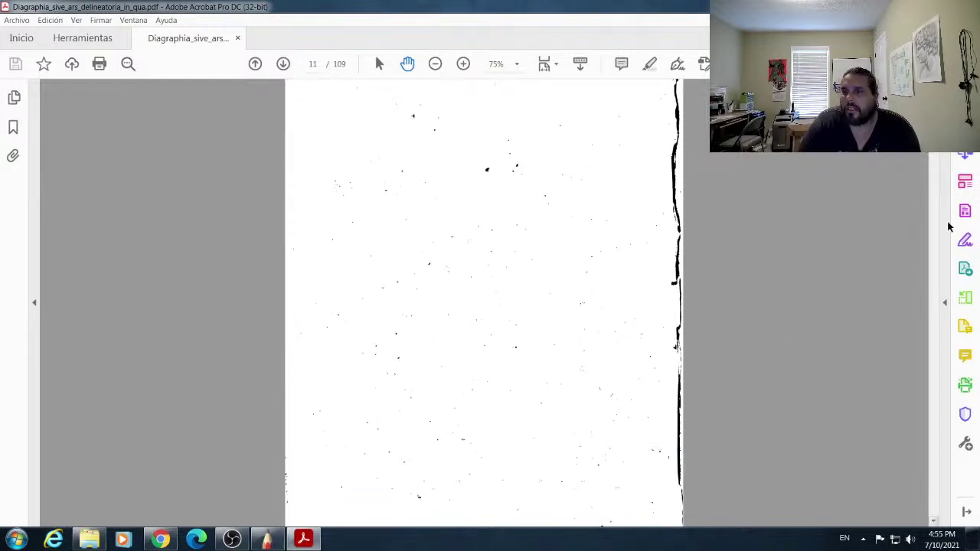
click(934, 521)
scroll(934, 521, down, 10)
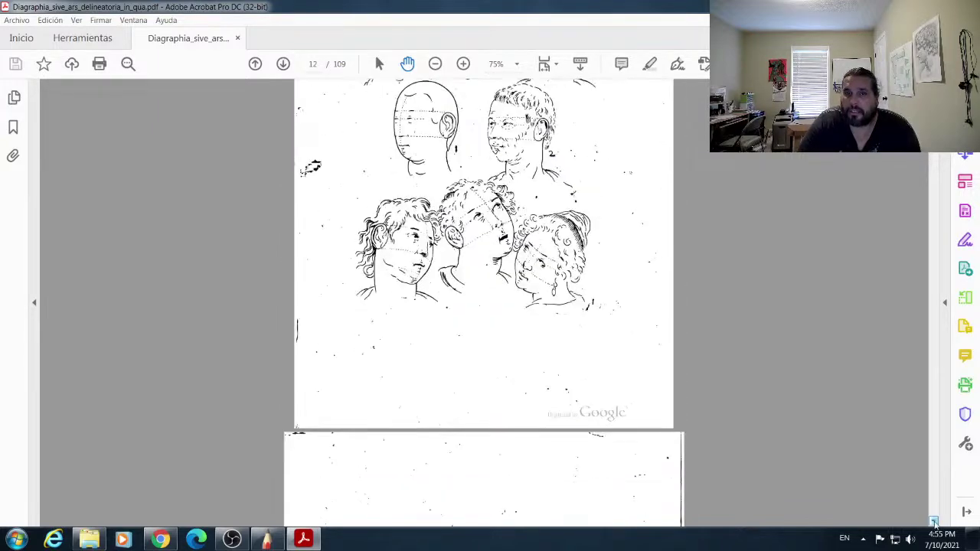
scroll(446, 244, up, 5)
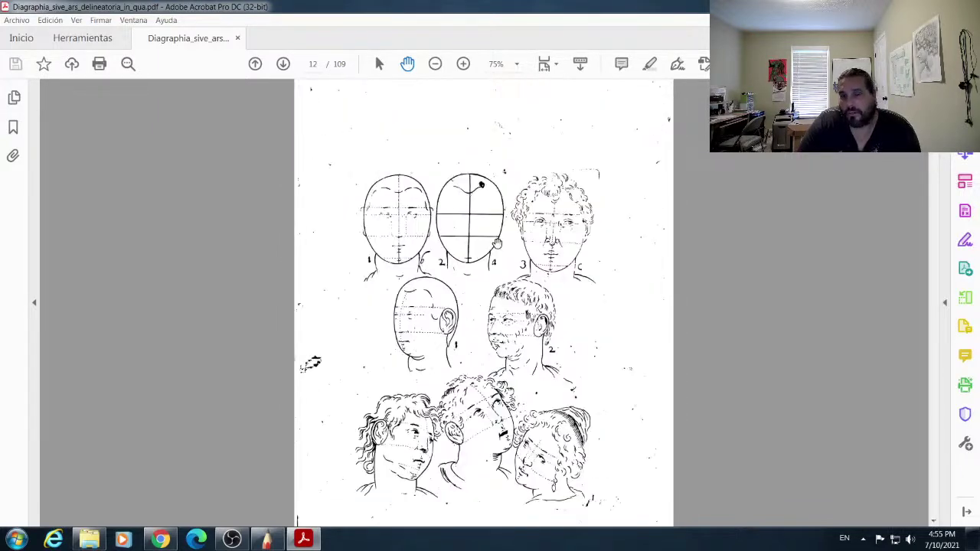
scroll(492, 273, down, 10)
scroll(491, 274, down, 10)
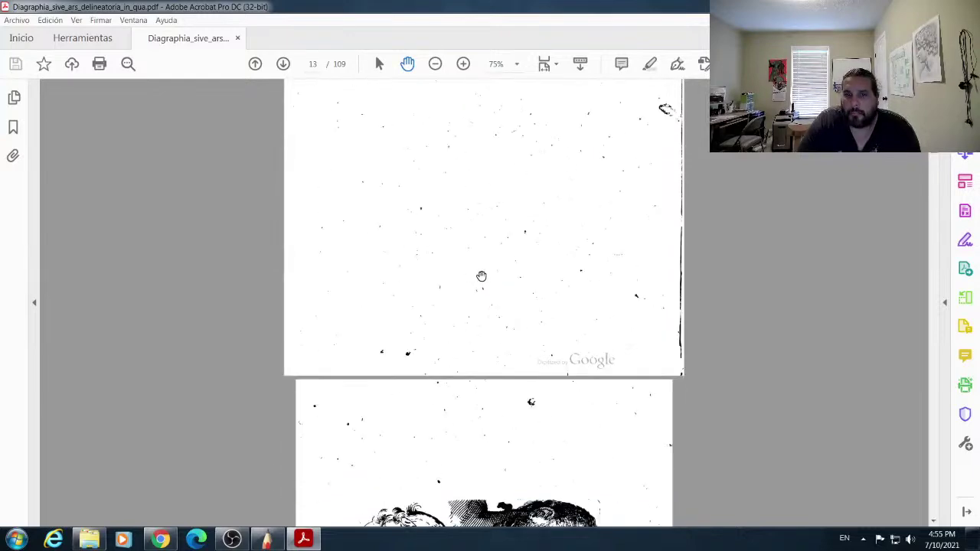
scroll(487, 325, down, 10)
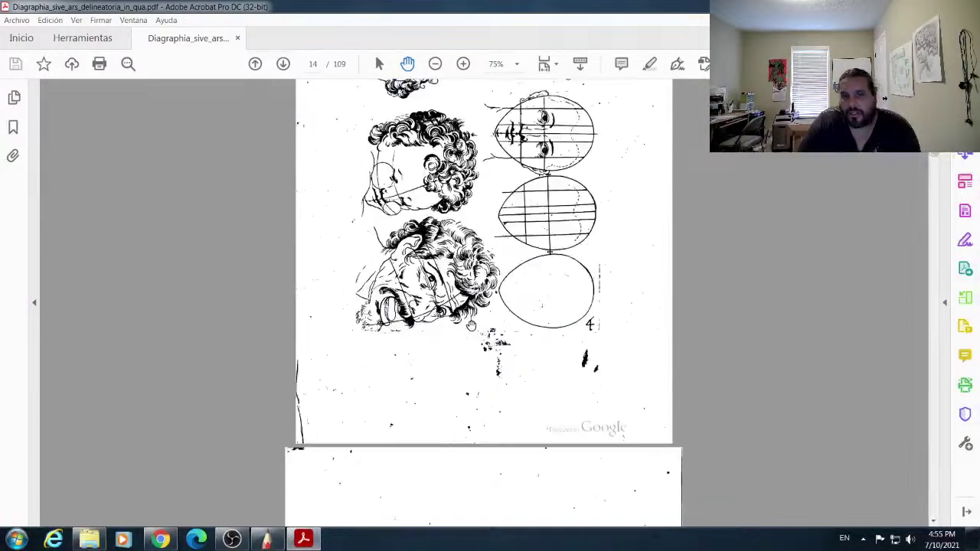
Step: Go to the eye, ear and mouth studies on page 16 and enlarge the view to 100%
scroll(496, 338, down, 10)
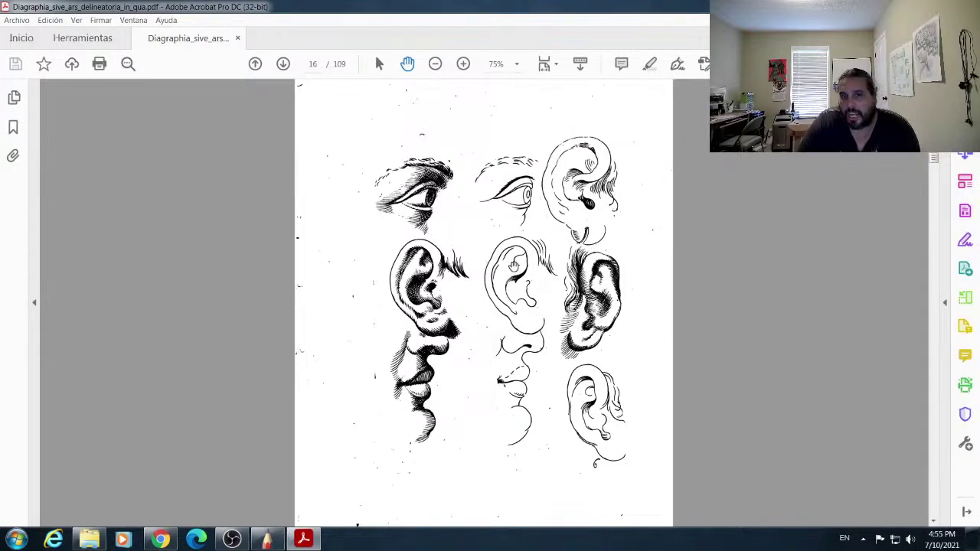
click(463, 63)
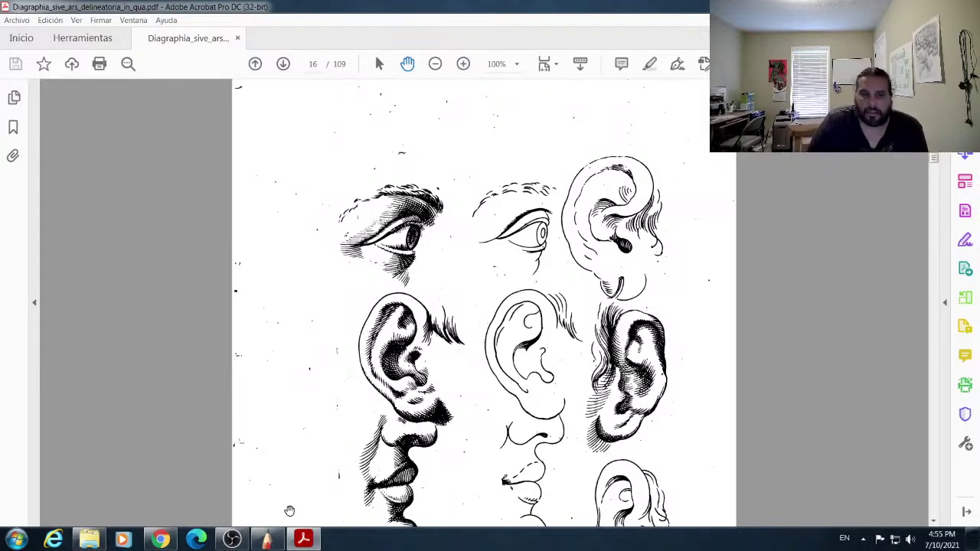
Step: Switch to SketchBook, change the pencil colour to a very dark blue and test it with short diagonal strokes
click(267, 540)
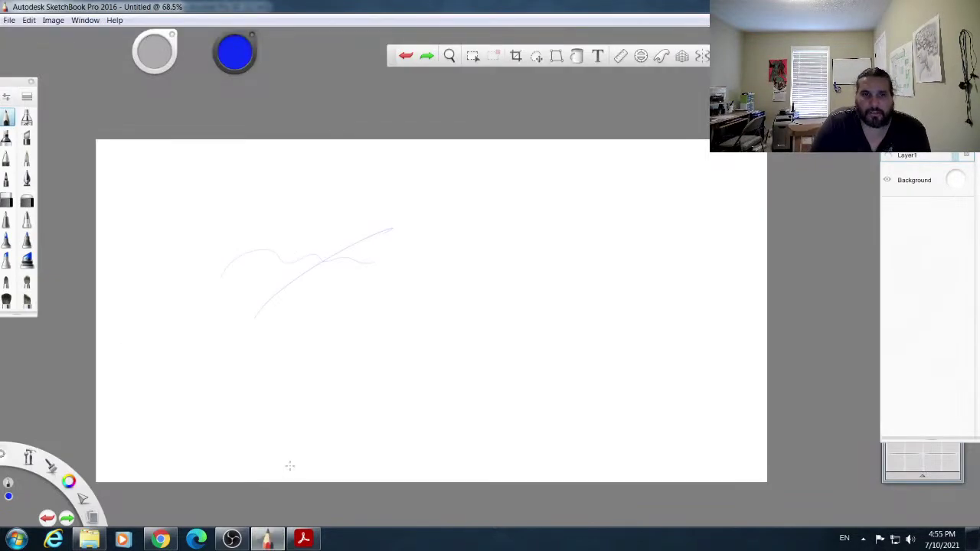
drag(29, 457, 30, 411)
mouse_move(255, 240)
mouse_down()
mouse_move(311, 274)
mouse_move(426, 311)
mouse_up()
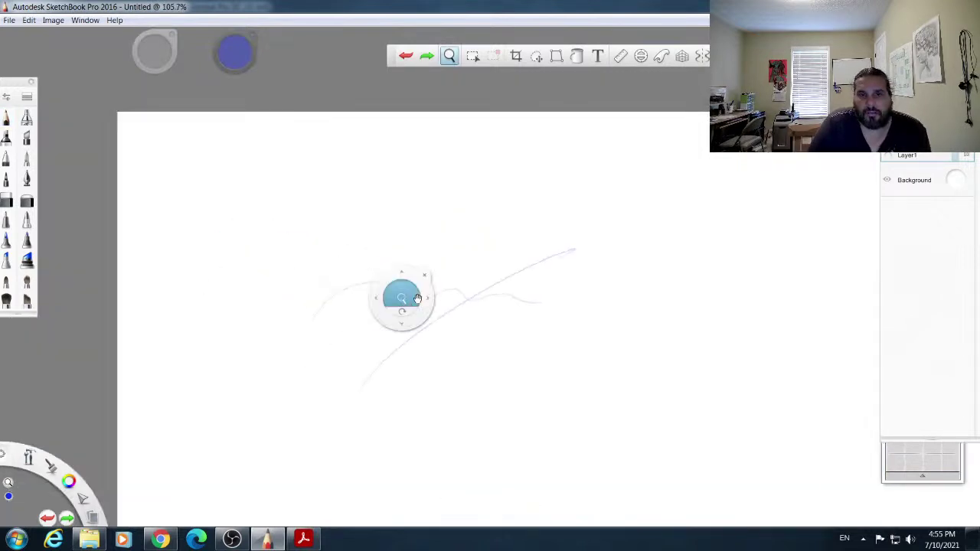
click(426, 273)
drag(258, 182, 228, 224)
click(237, 61)
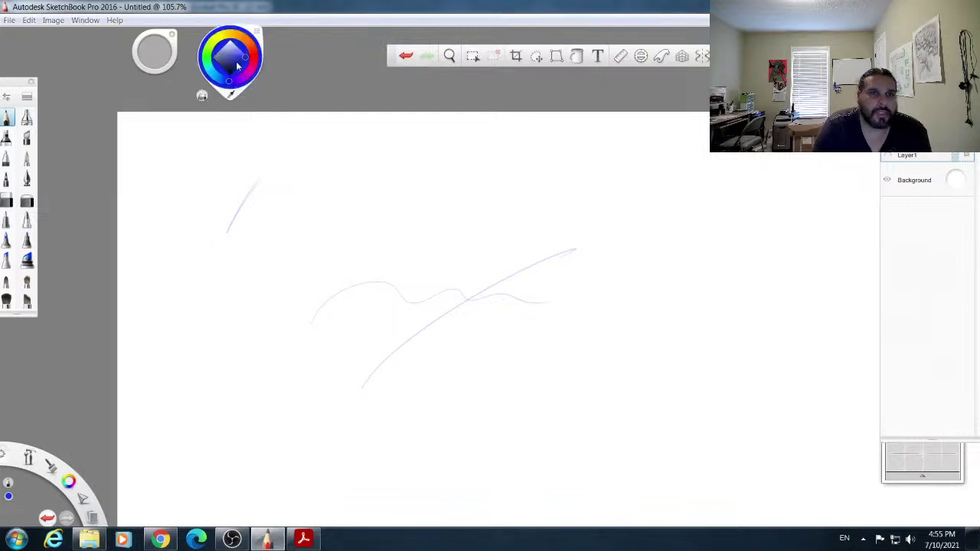
click(232, 74)
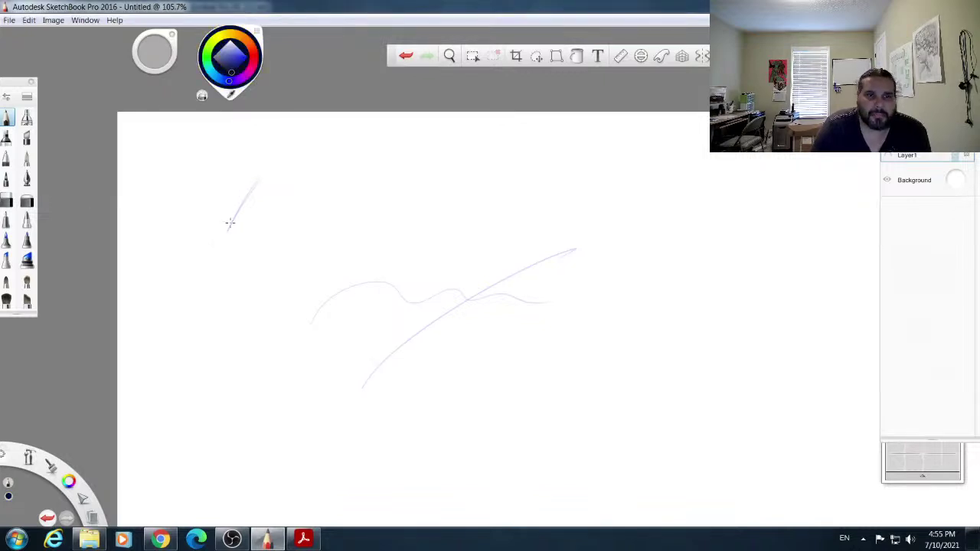
drag(258, 178, 228, 235)
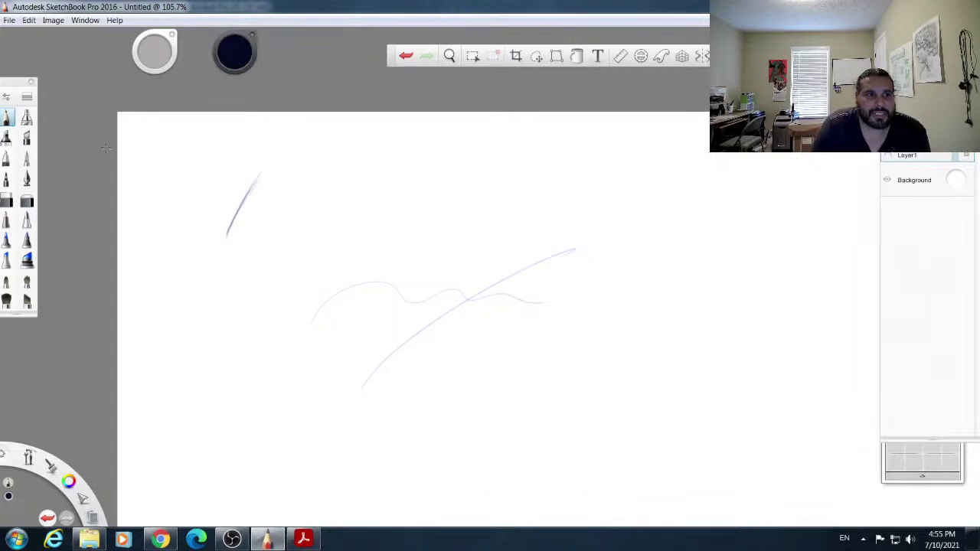
Step: Set the pencil brush's hardness/size to 48/3.2 and save the brush properties
click(7, 97)
drag(569, 335, 576, 334)
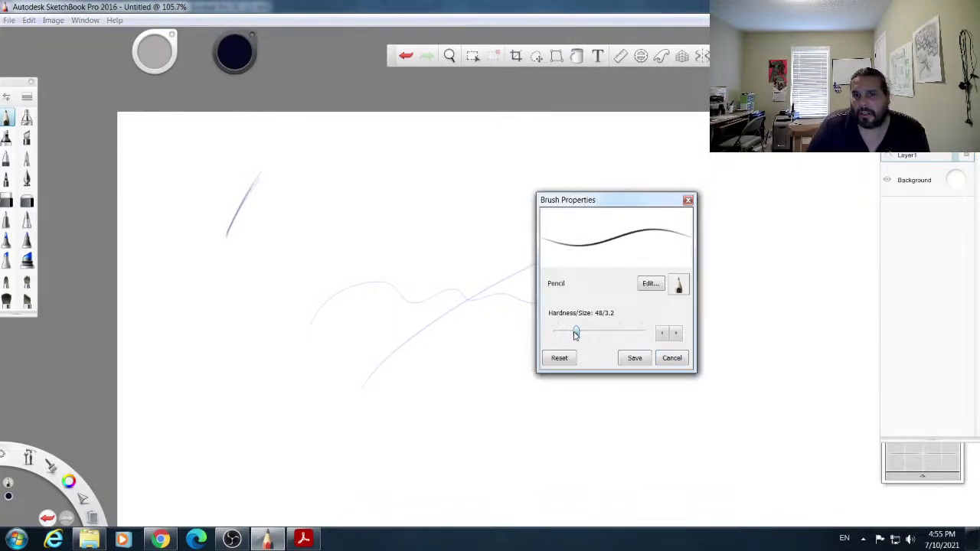
click(634, 359)
Step: Block in an angular head silhouette with straight strokes, including the ear notch and the neck
mouse_move(256, 182)
mouse_down()
mouse_move(308, 169)
mouse_move(297, 172)
mouse_up()
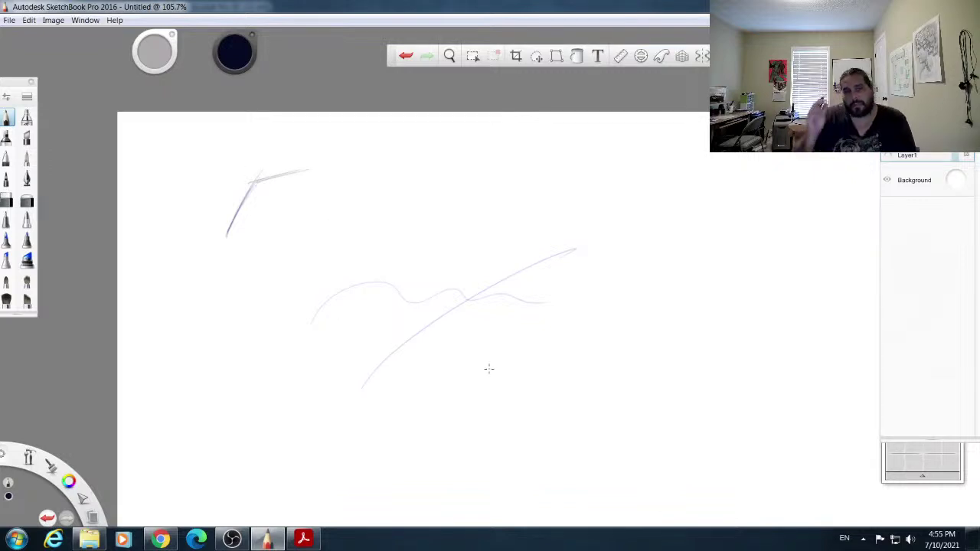
mouse_move(312, 171)
mouse_down()
mouse_move(364, 228)
mouse_move(349, 241)
mouse_move(327, 333)
mouse_up()
mouse_move(340, 283)
mouse_down()
mouse_move(323, 350)
mouse_move(260, 311)
mouse_up()
drag(237, 260, 254, 311)
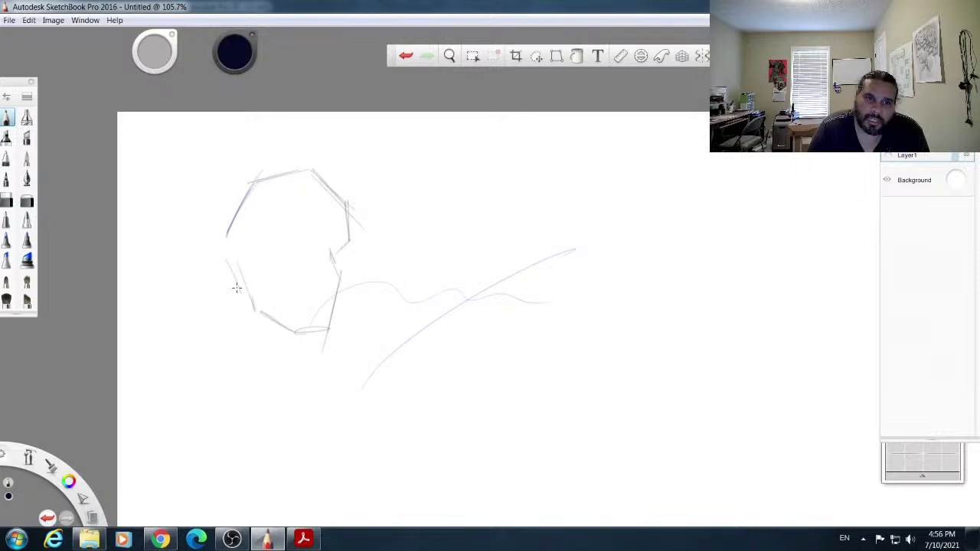
drag(252, 258, 233, 249)
drag(228, 235, 233, 257)
drag(244, 187, 223, 232)
drag(241, 293, 232, 349)
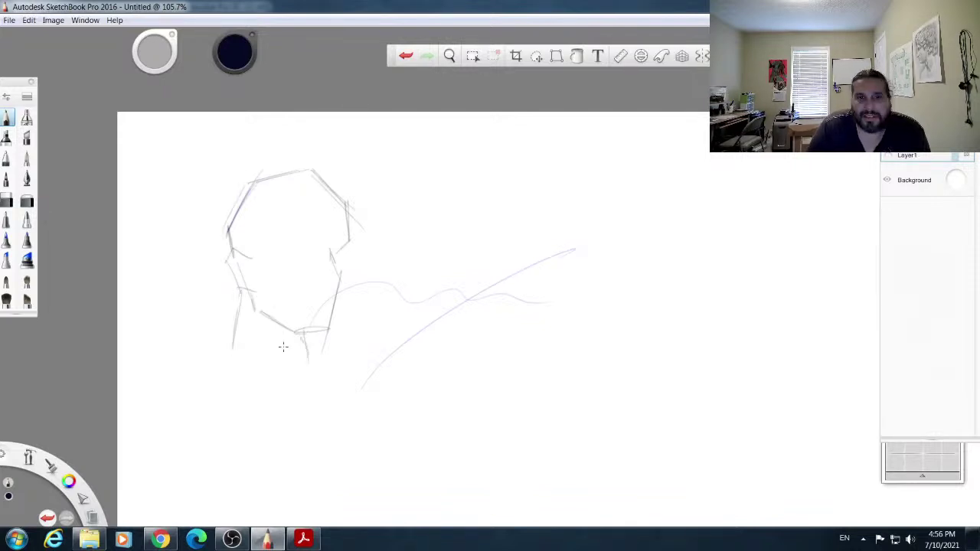
Step: Outline the angular shadow shape inside the blocked-in head and neck, fill it with diagonal hatching and define the ear
drag(310, 320, 287, 303)
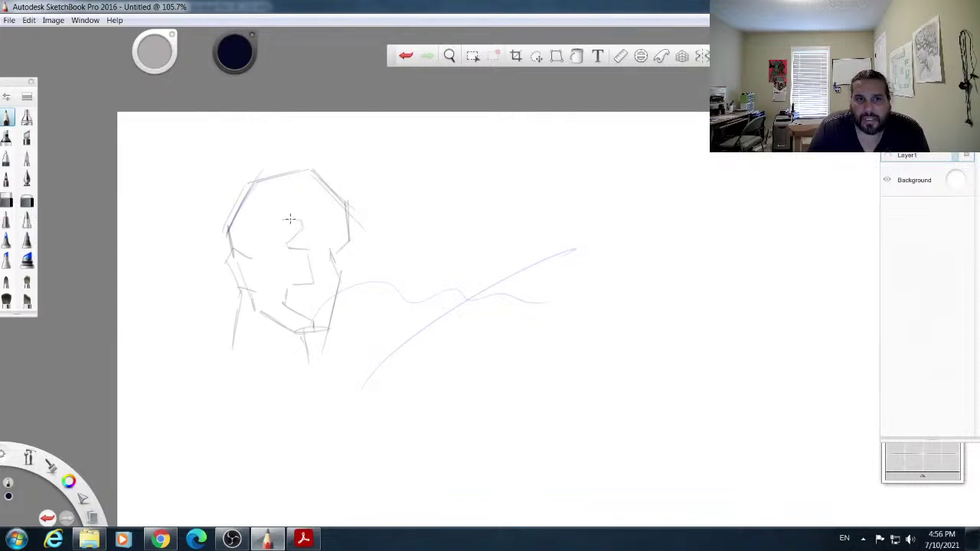
drag(261, 222, 262, 186)
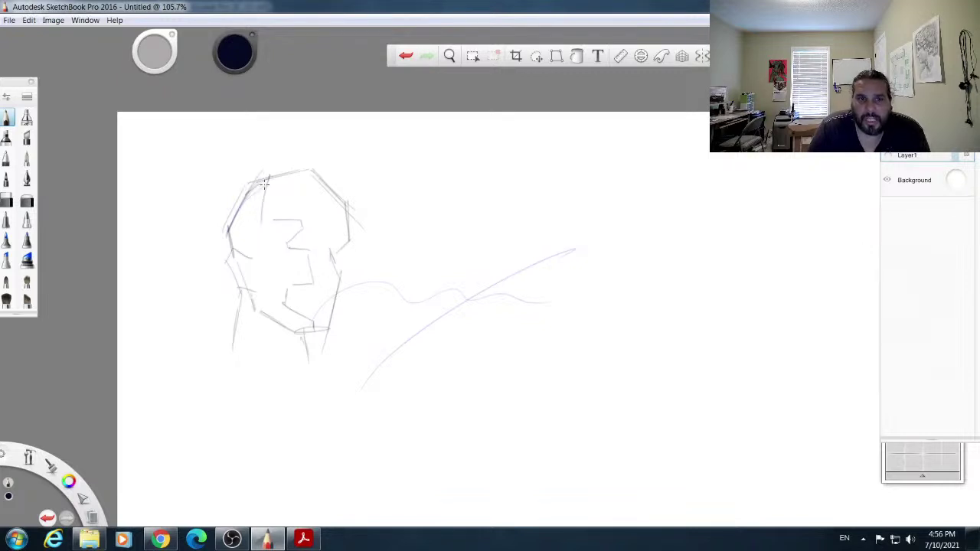
mouse_move(263, 221)
mouse_down()
mouse_move(250, 280)
mouse_move(302, 256)
mouse_move(292, 284)
mouse_up()
mouse_move(294, 334)
mouse_down()
mouse_move(245, 331)
mouse_move(232, 353)
mouse_up()
mouse_move(247, 286)
mouse_down()
mouse_move(233, 336)
mouse_move(242, 309)
mouse_up()
drag(255, 301, 240, 319)
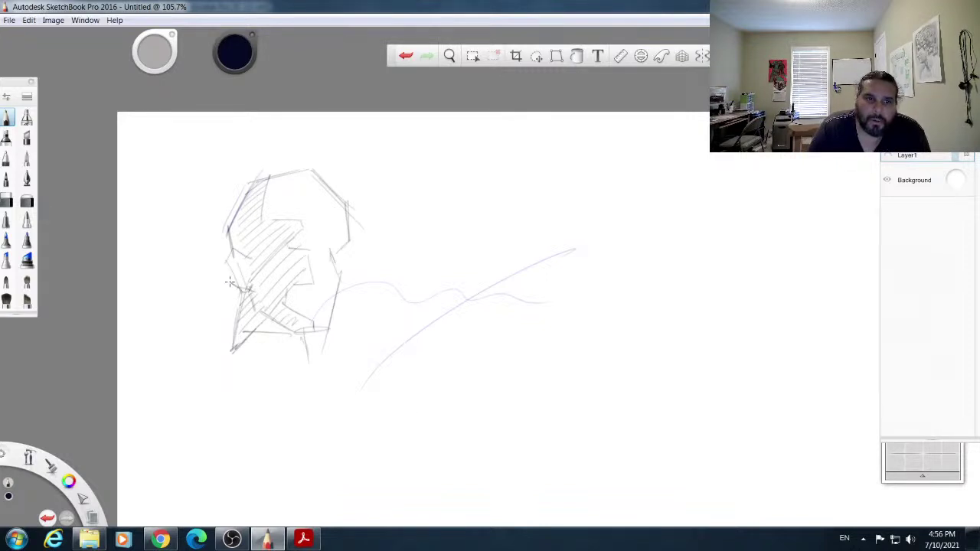
mouse_move(288, 249)
mouse_down()
mouse_move(262, 284)
mouse_move(268, 291)
mouse_up()
Step: Sketch an upright oval for a second head beside the angular one
mouse_move(227, 539)
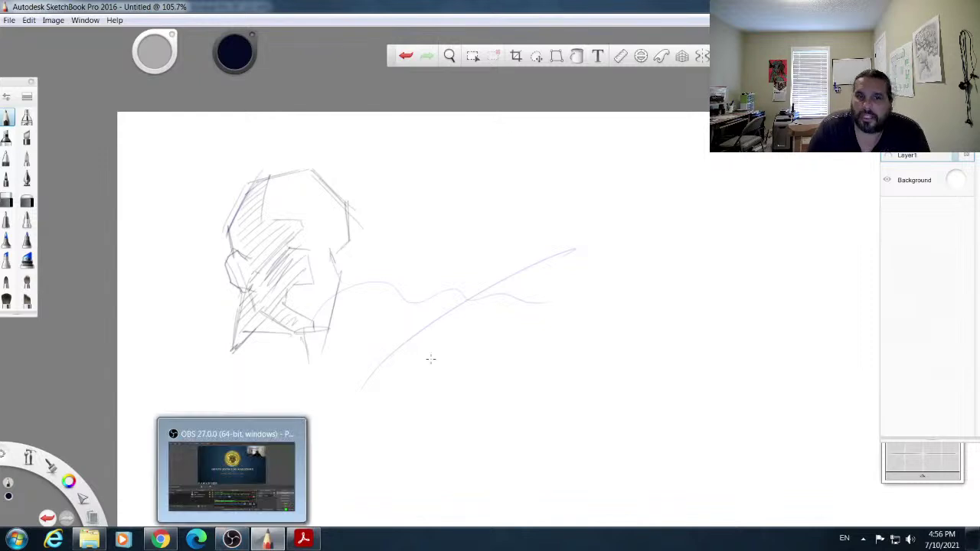
mouse_move(423, 286)
mouse_down()
mouse_move(441, 188)
mouse_move(426, 196)
mouse_move(447, 167)
mouse_move(481, 170)
mouse_move(494, 330)
mouse_move(425, 280)
mouse_move(480, 321)
mouse_move(520, 282)
mouse_move(479, 322)
mouse_move(528, 267)
mouse_up()
mouse_move(487, 169)
mouse_down()
mouse_move(525, 231)
mouse_move(520, 292)
mouse_up()
drag(473, 161, 420, 245)
drag(429, 183, 430, 292)
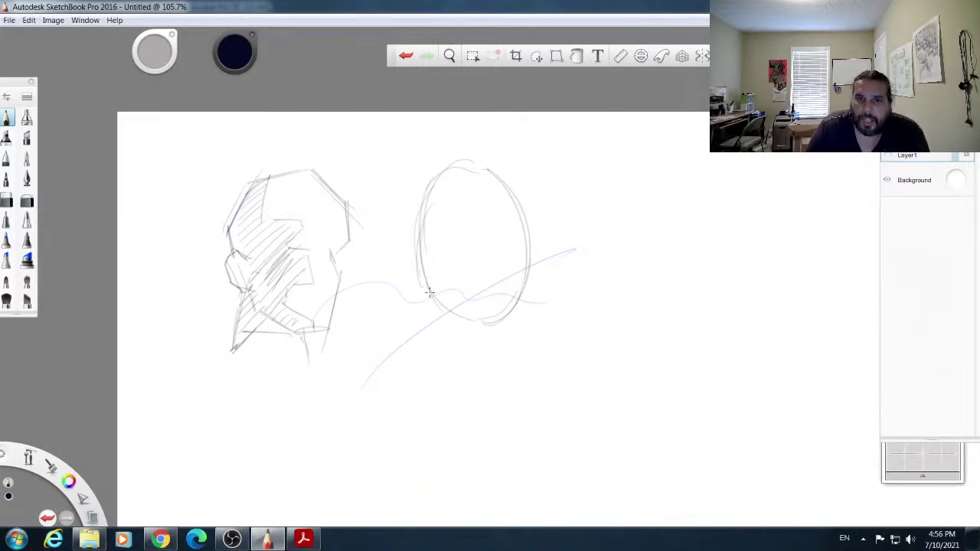
Step: Add curved guidelines and a centre line to the oval, and mark the eyes, nose, mouth and neck
drag(426, 240, 524, 233)
drag(425, 283, 536, 261)
drag(482, 172, 499, 323)
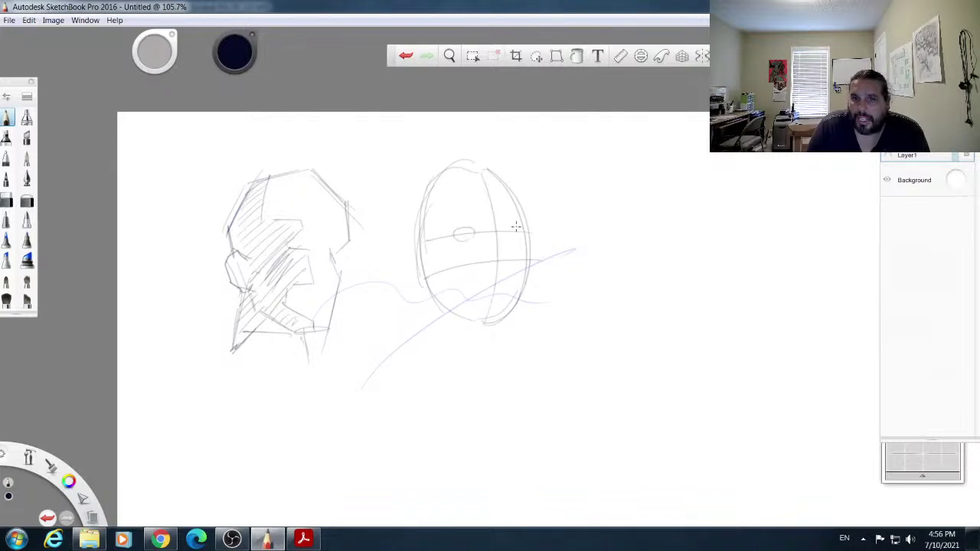
drag(495, 242, 504, 283)
drag(431, 305, 421, 348)
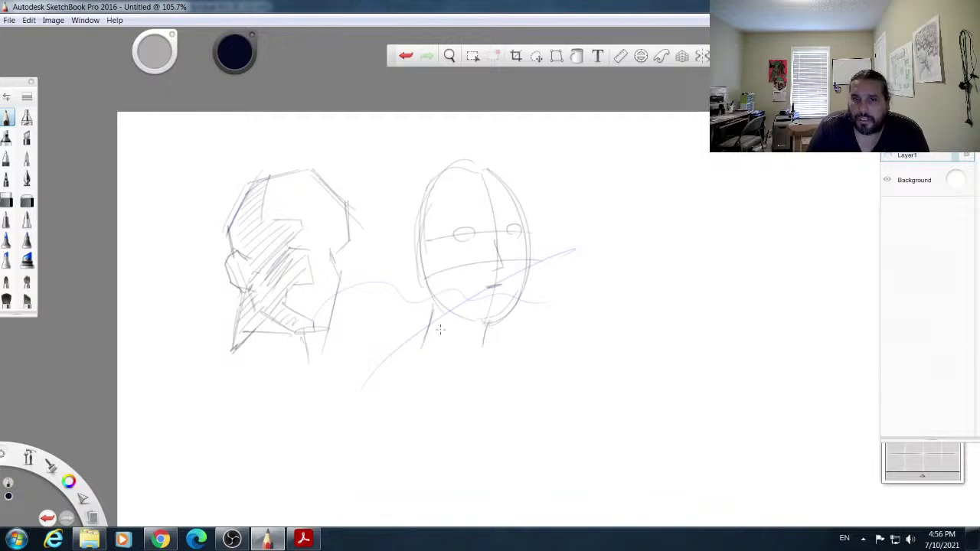
Step: Refine the oval head with detailed eyes, nose, lips and face contour, and add an ear
drag(30, 458, 29, 409)
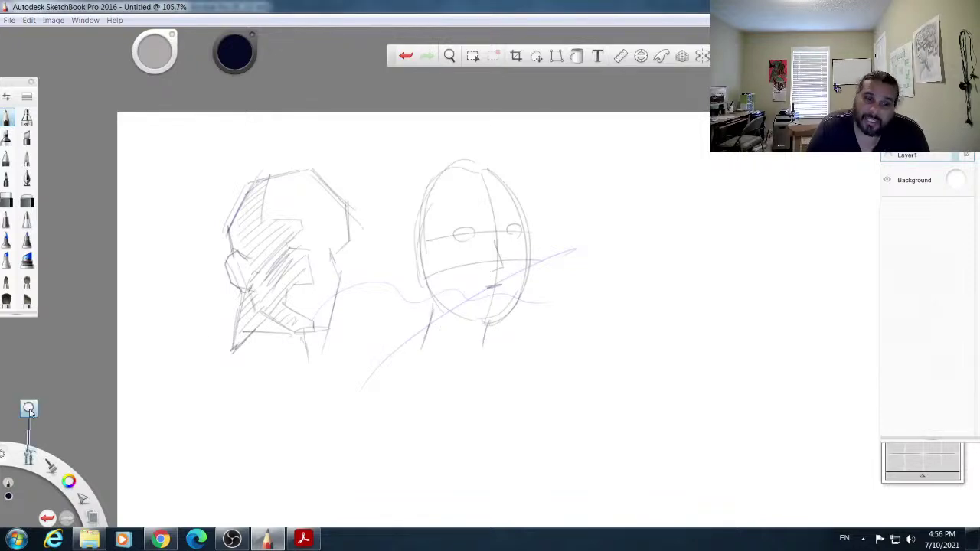
drag(497, 268, 538, 273)
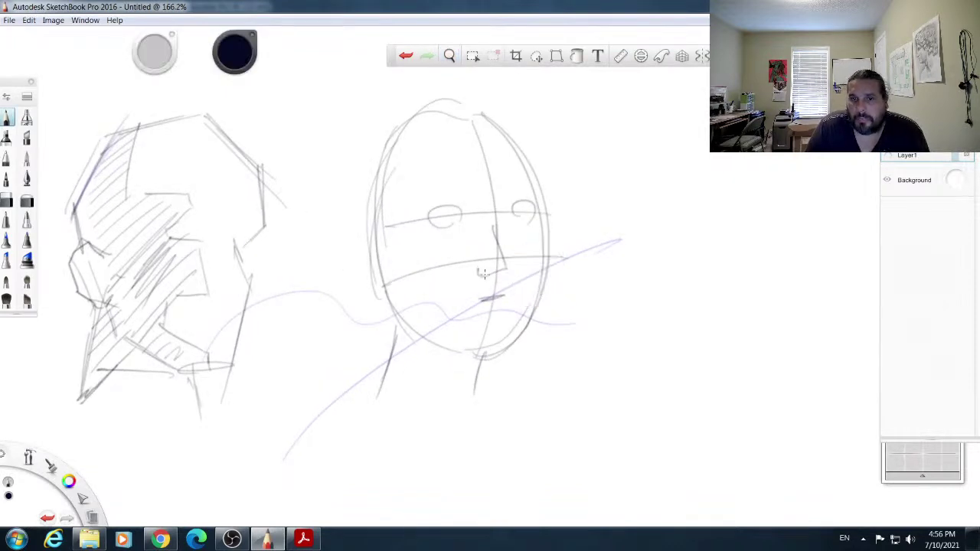
mouse_move(500, 274)
mouse_down()
mouse_move(499, 227)
mouse_move(429, 218)
mouse_move(473, 225)
mouse_move(443, 229)
mouse_move(467, 226)
mouse_move(457, 231)
mouse_up()
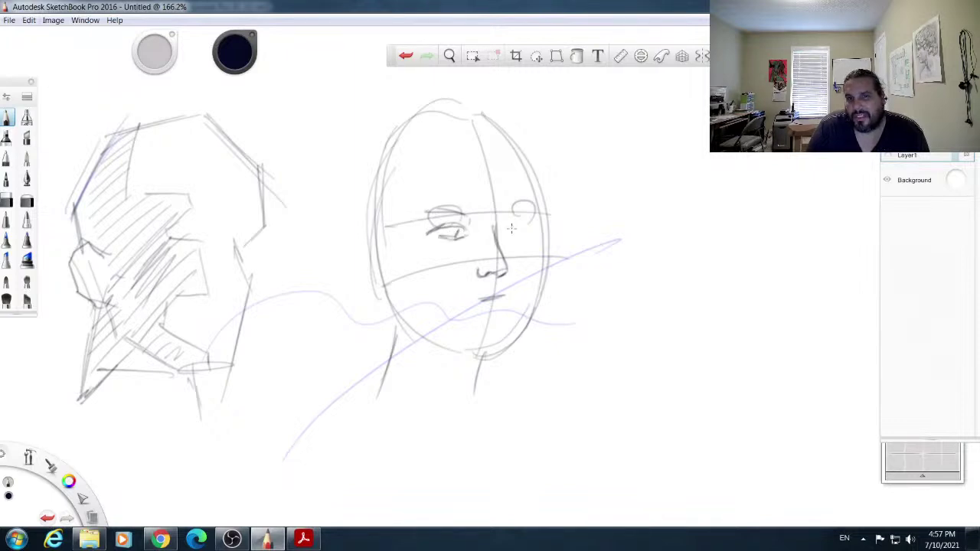
drag(493, 229, 526, 226)
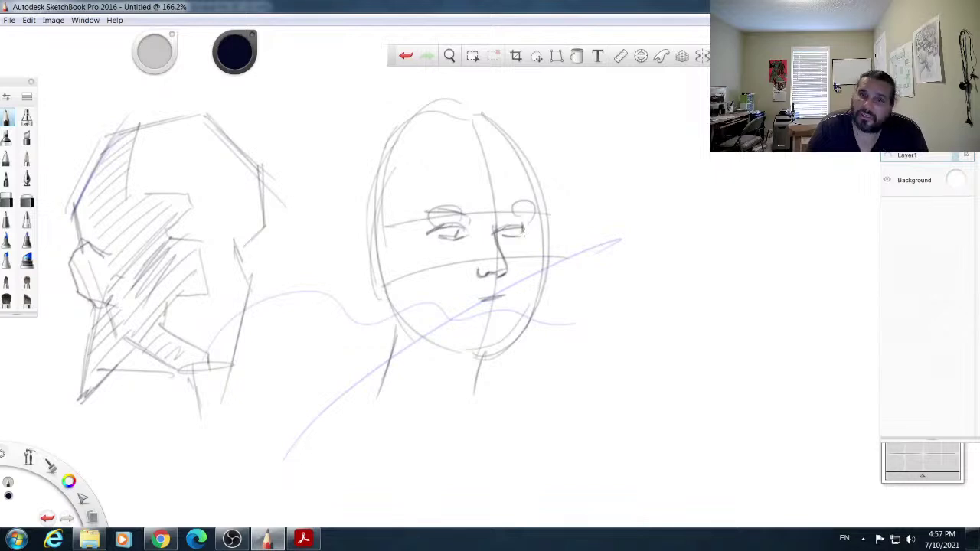
mouse_move(517, 162)
mouse_down()
mouse_move(530, 201)
mouse_move(526, 265)
mouse_move(503, 346)
mouse_up()
mouse_move(489, 305)
mouse_down()
mouse_move(459, 316)
mouse_move(509, 302)
mouse_move(466, 313)
mouse_move(506, 308)
mouse_move(446, 338)
mouse_move(415, 319)
mouse_move(401, 274)
mouse_move(397, 299)
mouse_move(374, 242)
mouse_move(385, 266)
mouse_up()
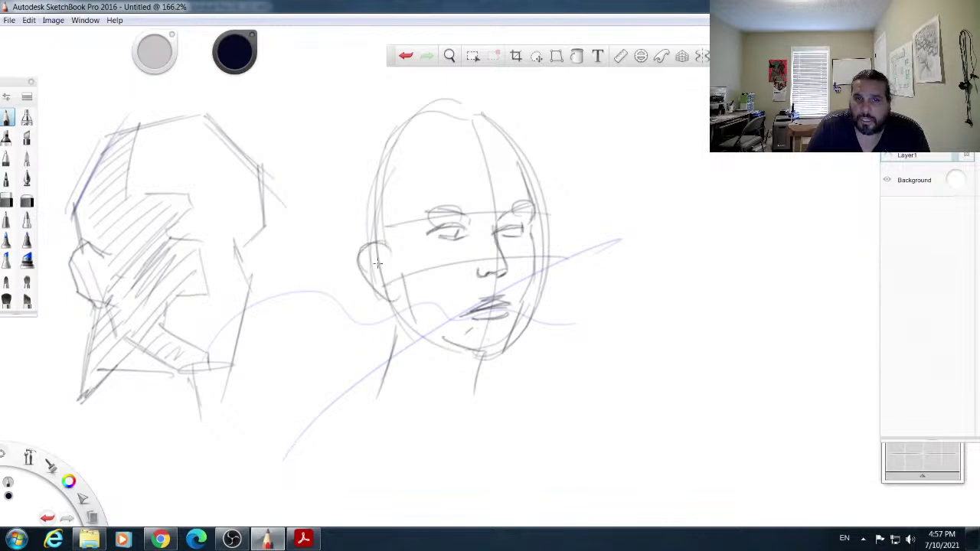
Step: Draw a contour line above the oval head's ear and hatch the shadow along its cheek and jaw
drag(364, 226, 366, 159)
drag(415, 284, 449, 337)
mouse_move(393, 301)
mouse_down()
mouse_move(438, 343)
mouse_move(403, 314)
mouse_up()
mouse_move(420, 299)
mouse_down()
mouse_move(414, 316)
mouse_move(440, 335)
mouse_up()
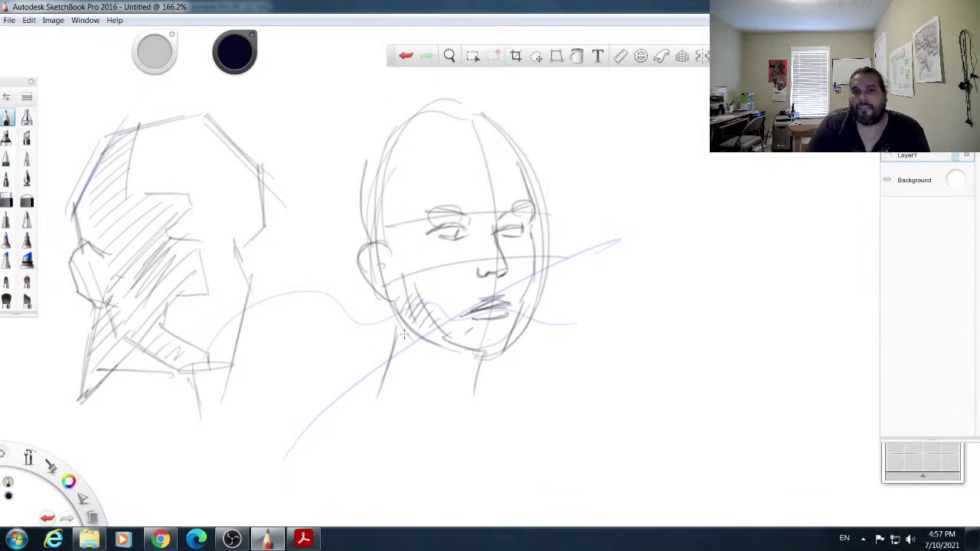
Step: Add straight accents to the angular head's face, and reinforce the oval head's neck with shoulder and base lines
drag(243, 285, 238, 243)
drag(215, 294, 205, 297)
drag(396, 307, 379, 384)
drag(491, 348, 478, 395)
drag(380, 363, 295, 402)
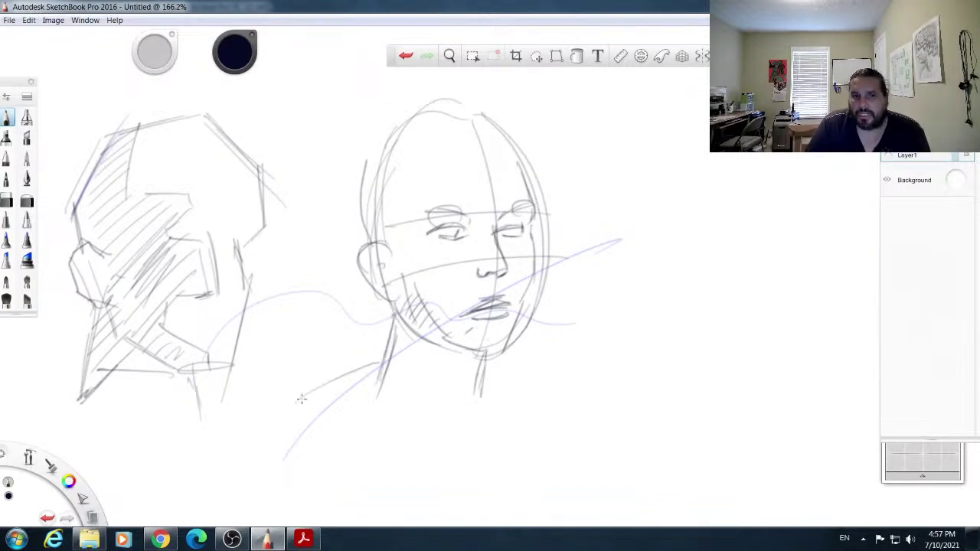
mouse_move(477, 372)
mouse_down()
mouse_move(546, 403)
mouse_move(410, 396)
mouse_up()
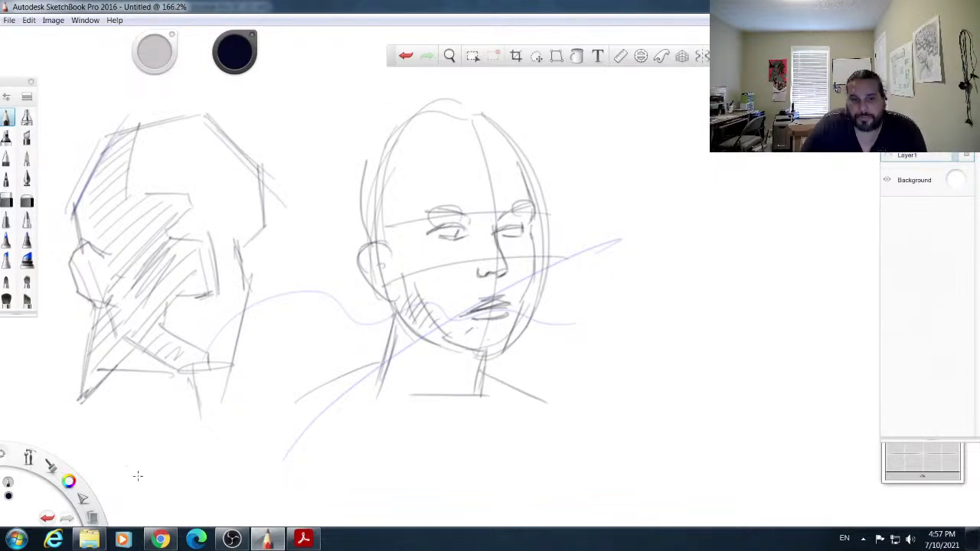
Step: Sketch a small cylinder with curved cross-contours and an angular broken line beside the oval head, and darken the angular head's brow notch
mouse_move(273, 544)
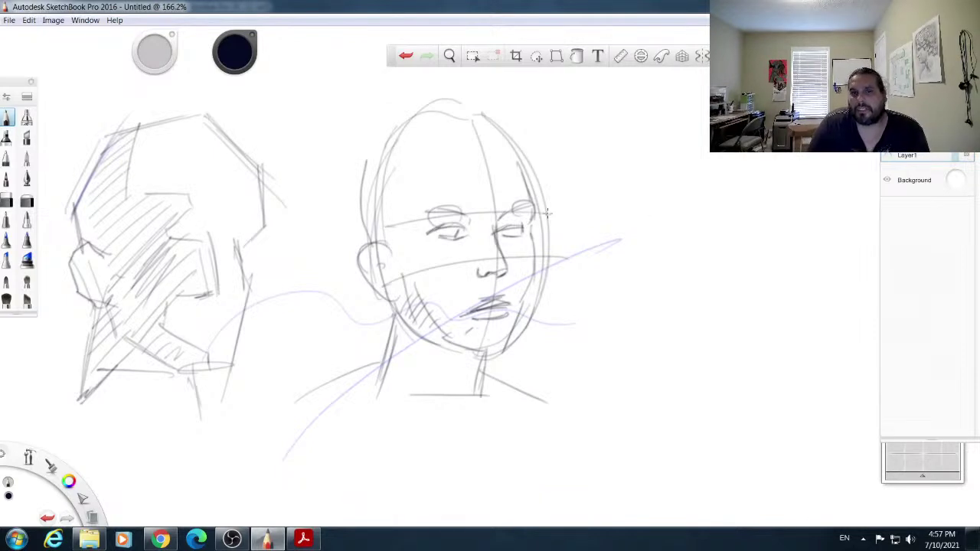
mouse_move(635, 227)
mouse_down()
mouse_move(664, 264)
mouse_move(667, 219)
mouse_move(678, 227)
mouse_move(683, 261)
mouse_up()
drag(687, 219, 698, 253)
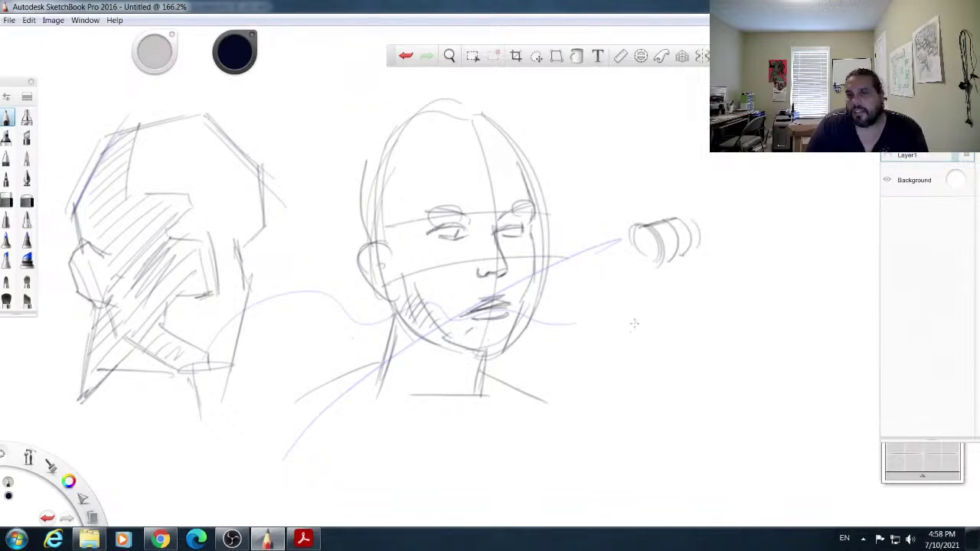
mouse_move(677, 308)
mouse_down()
mouse_move(628, 331)
mouse_move(619, 351)
mouse_move(594, 354)
mouse_move(586, 384)
mouse_up()
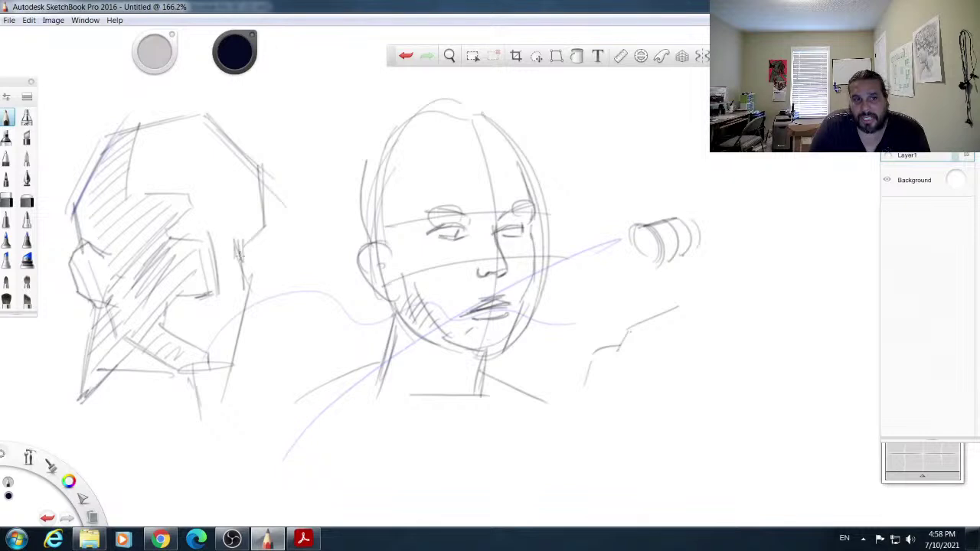
drag(240, 251, 249, 230)
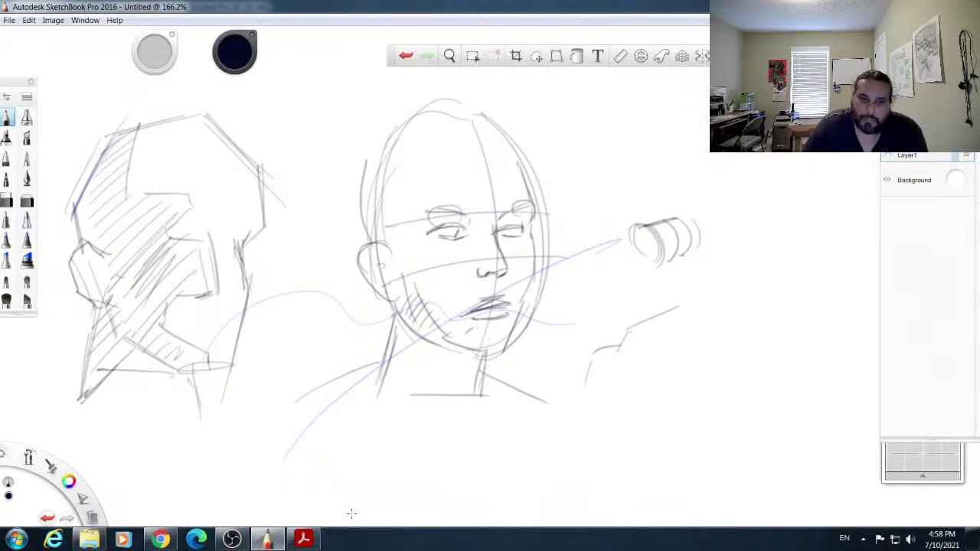
Step: Return to the Diagraphia PDF in Acrobat and look over the facial feature studies from page 16 onward
click(303, 539)
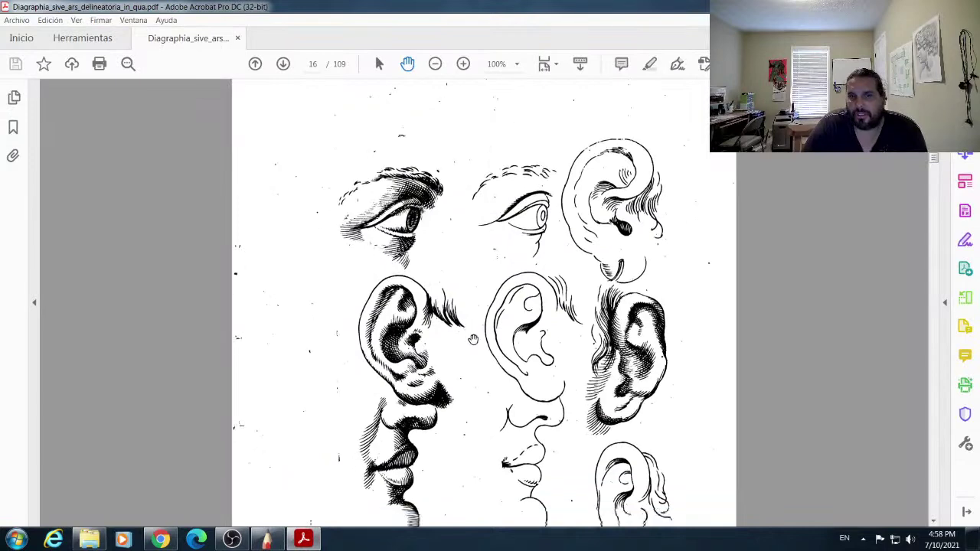
scroll(473, 340, down, 2)
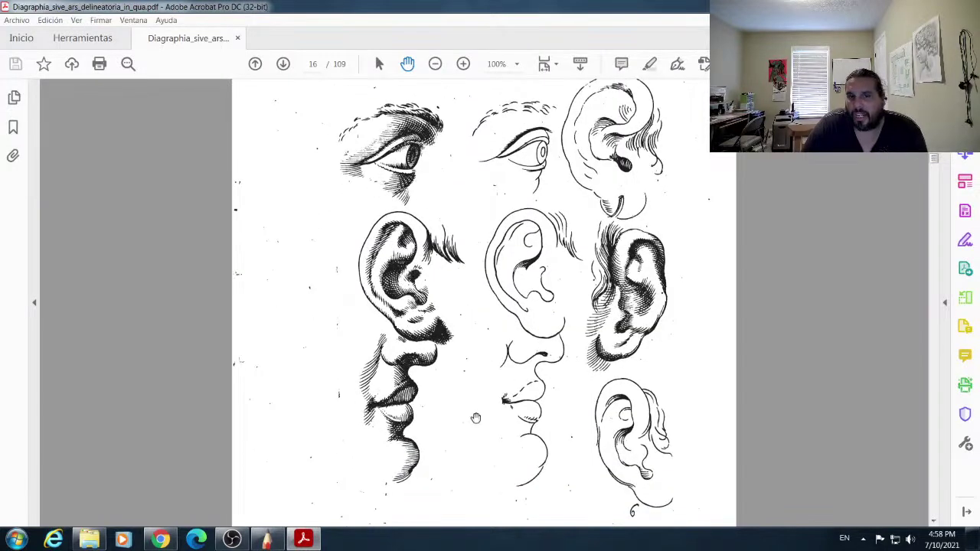
scroll(483, 421, down, 5)
scroll(504, 345, down, 20)
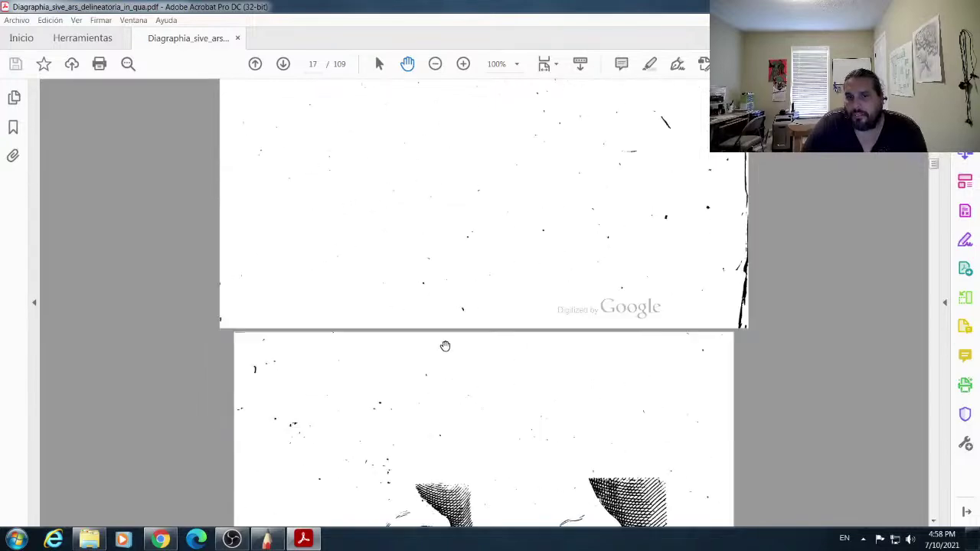
scroll(442, 343, down, 9)
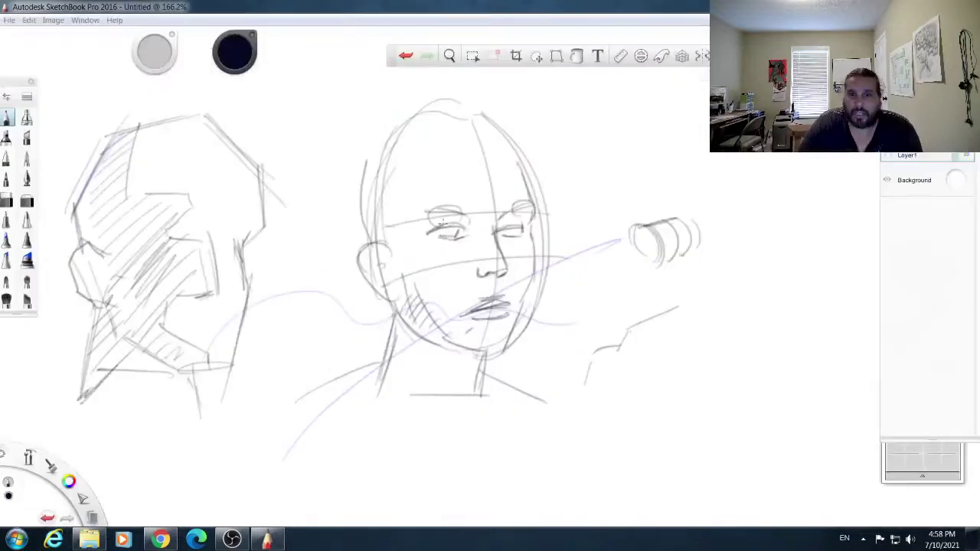
Step: Clear all the sketches from Layer1 in SketchBook, add a new layer above it and view the canvas at 100%
click(37, 435)
mouse_move(36, 435)
mouse_down()
mouse_move(399, 349)
mouse_move(389, 369)
mouse_move(443, 345)
mouse_up()
click(449, 301)
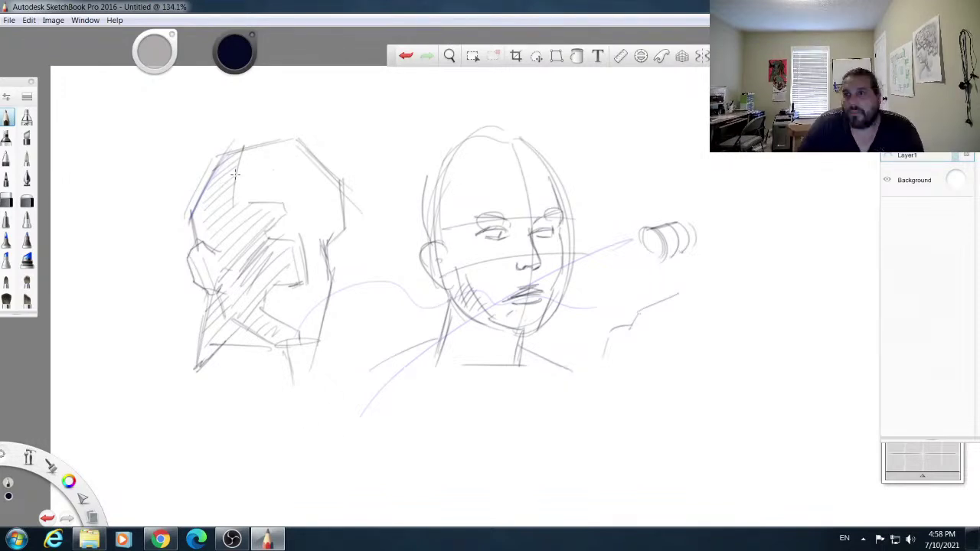
key(Delete)
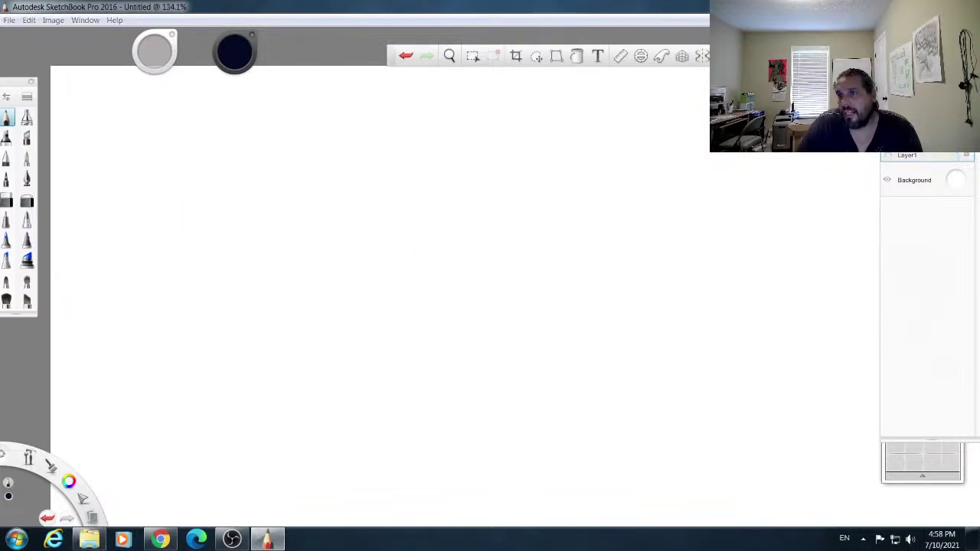
key(ctrl+l)
drag(31, 457, 52, 413)
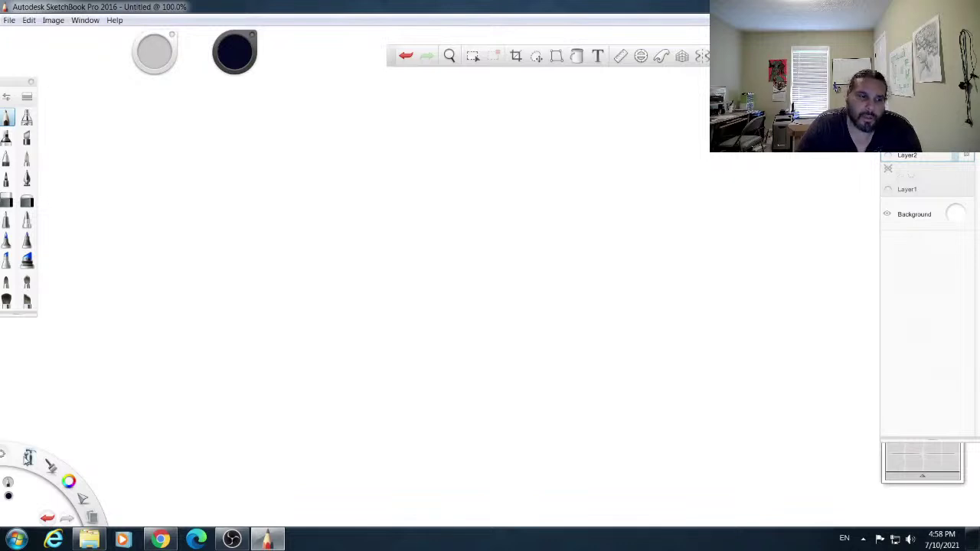
Step: Zoom the canvas out to 75.6% to show the whole page
drag(29, 457, 43, 410)
drag(329, 346, 360, 357)
click(365, 327)
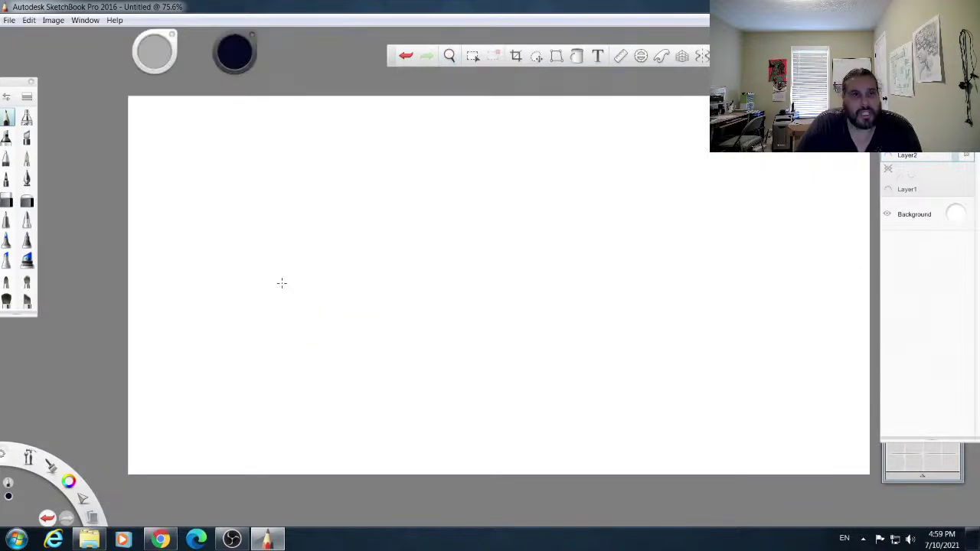
Step: Switch to the libros de estampas folder in File Explorer and open the Charles Bargue nudes PDF in Acrobat
click(88, 539)
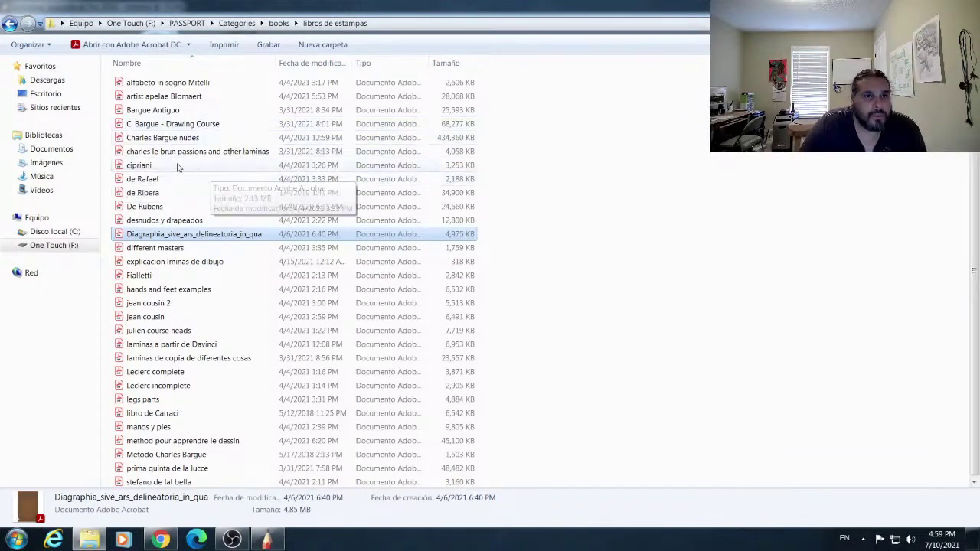
click(197, 138)
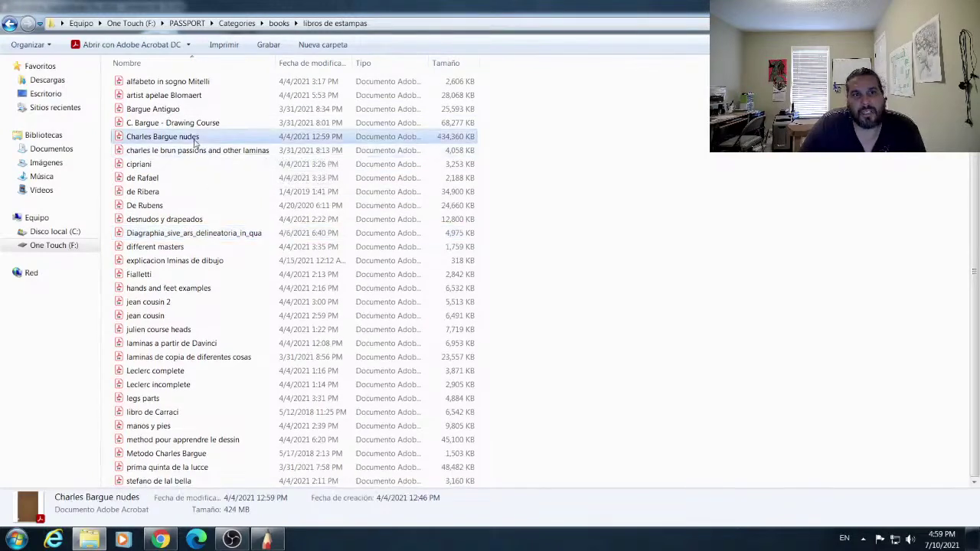
double_click(194, 140)
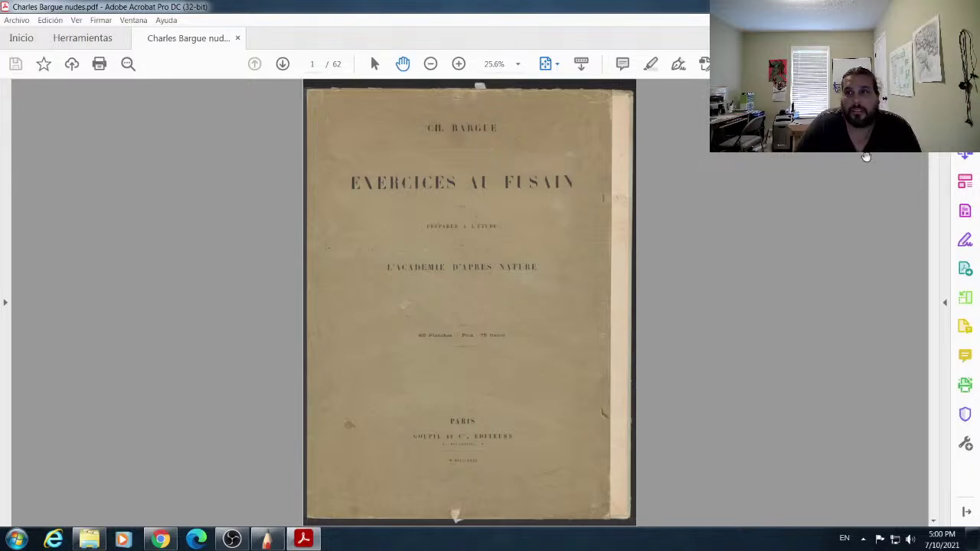
Step: Examine the cover of the Bargue charcoal exercises and the standing figure outline on page 2
click(933, 521)
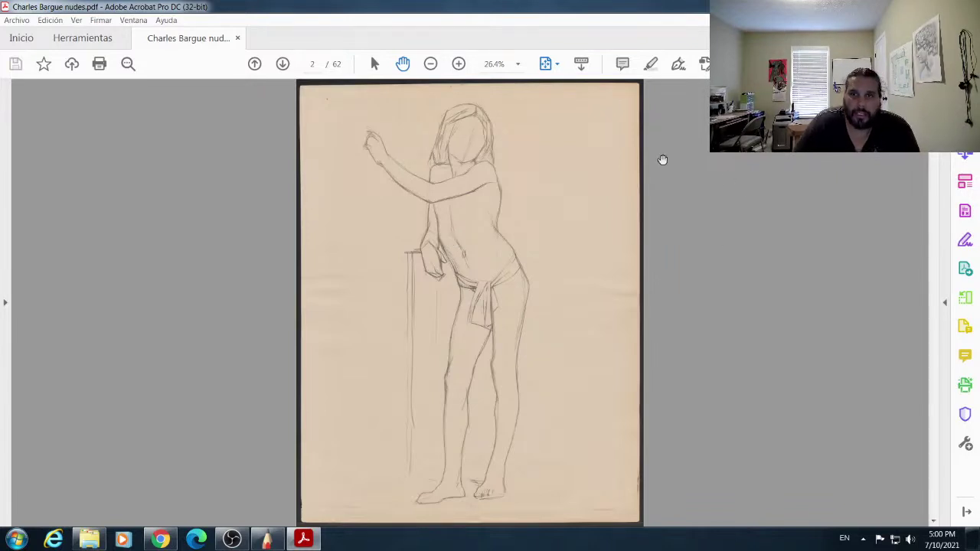
click(430, 64)
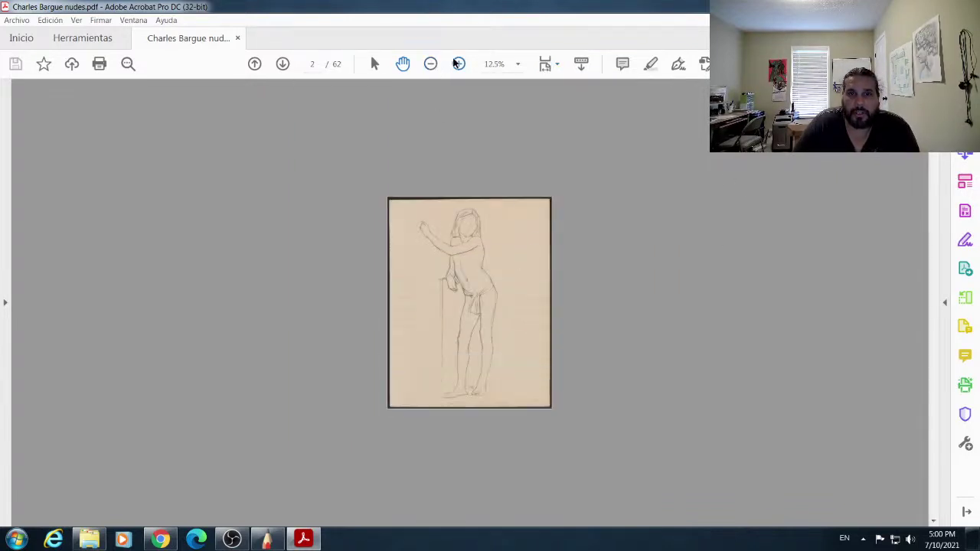
click(459, 64)
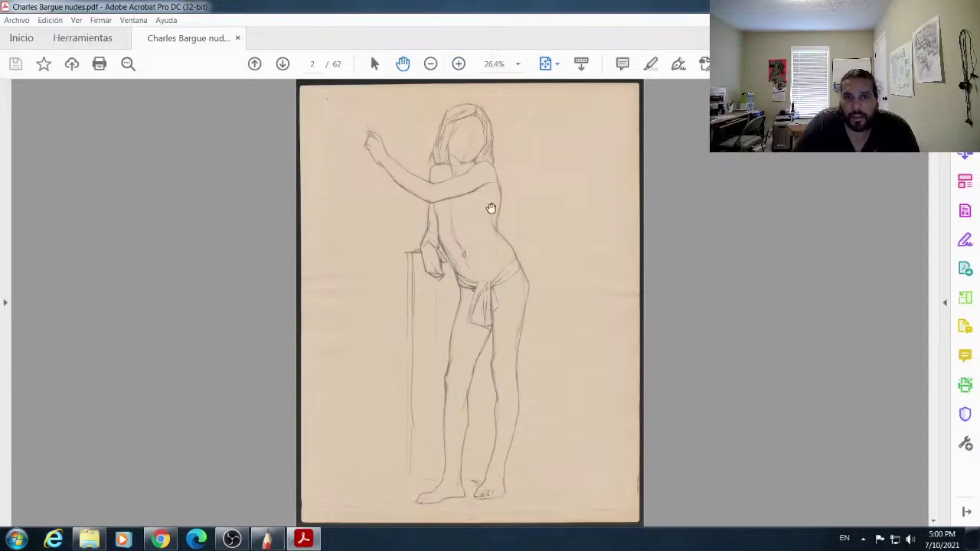
scroll(490, 208, up, 2)
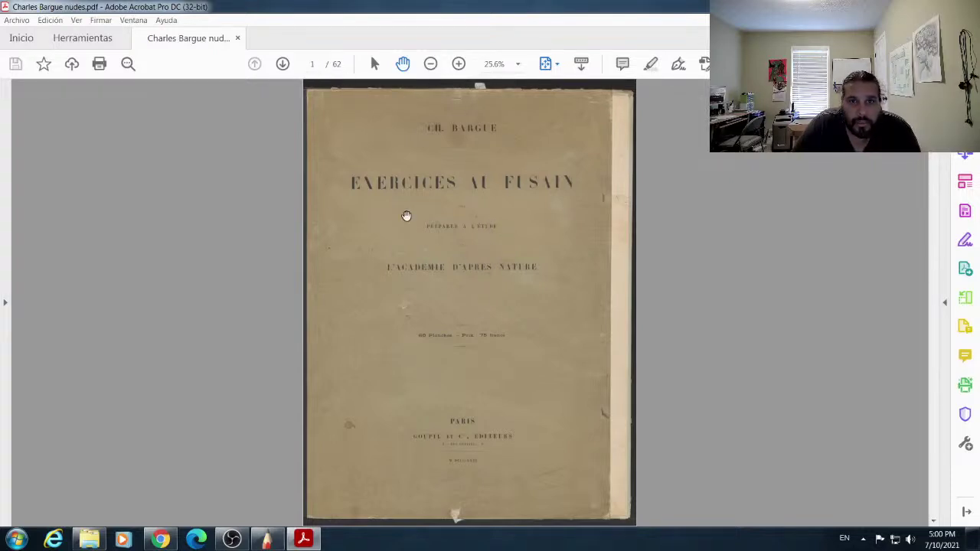
scroll(458, 257, down, 4)
scroll(456, 256, up, 4)
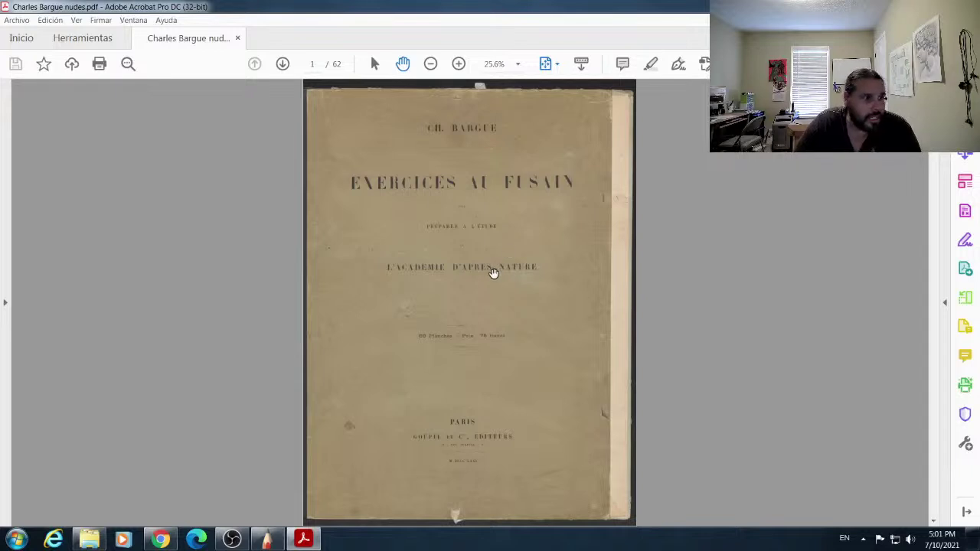
Step: Page through the Bargue figure outlines up to page 13, examining how straight segments build the contours
scroll(500, 278, down, 1)
scroll(500, 277, up, 1)
scroll(498, 199, down, 2)
scroll(495, 207, down, 2)
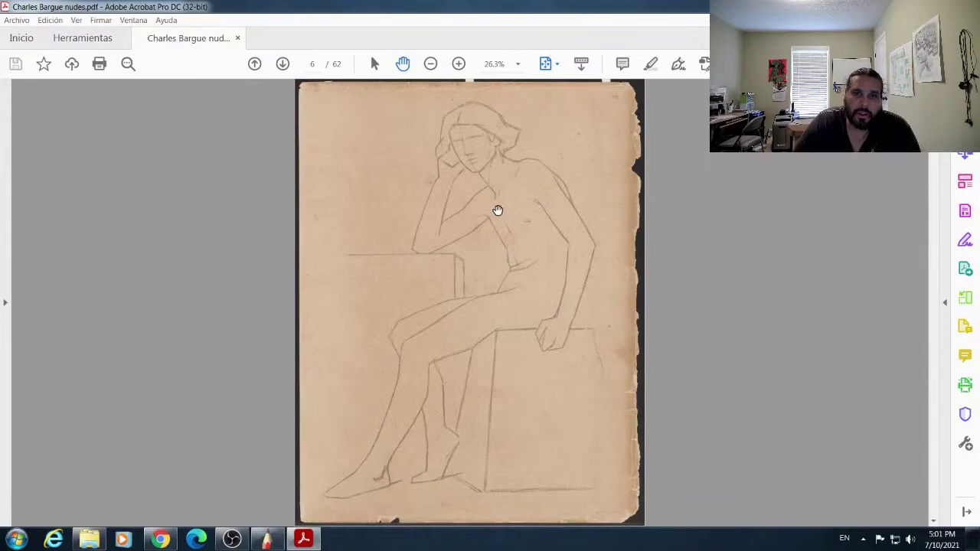
scroll(496, 208, down, 1)
scroll(536, 208, down, 1)
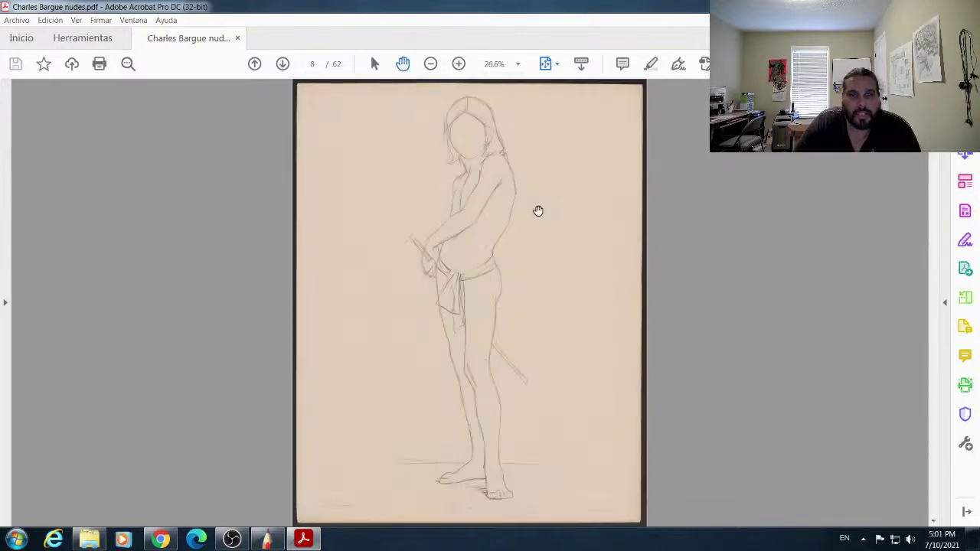
scroll(533, 212, down, 1)
scroll(538, 213, down, 1)
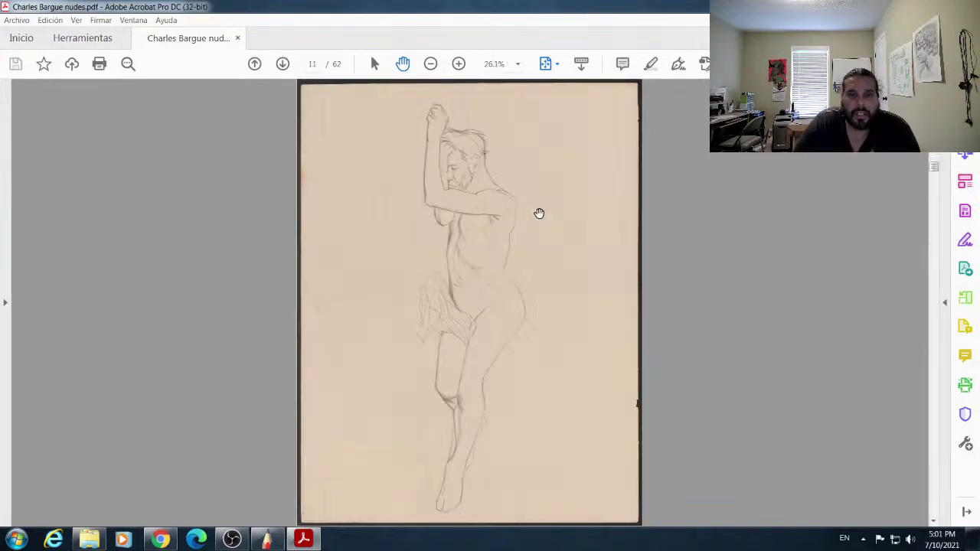
scroll(539, 213, up, 1)
scroll(539, 213, down, 1)
scroll(541, 215, down, 1)
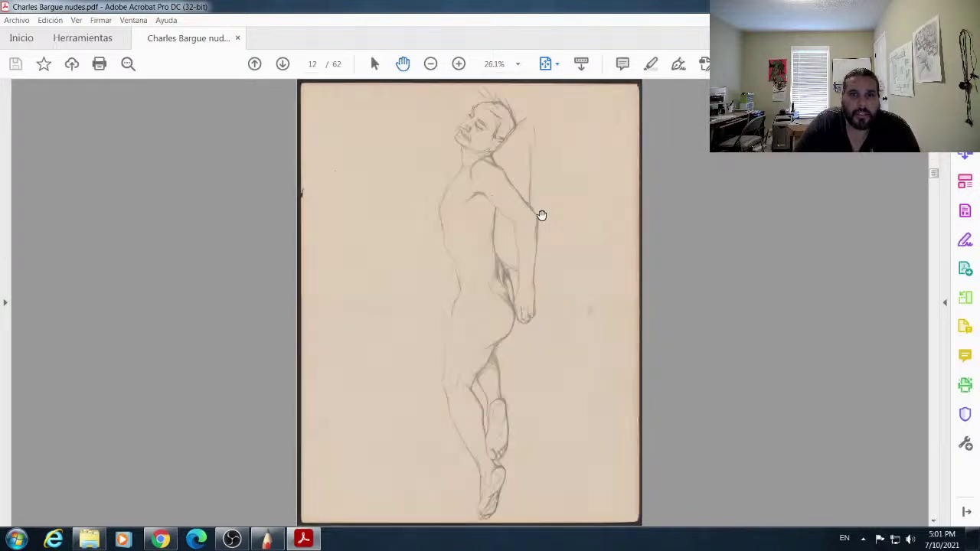
scroll(541, 215, down, 1)
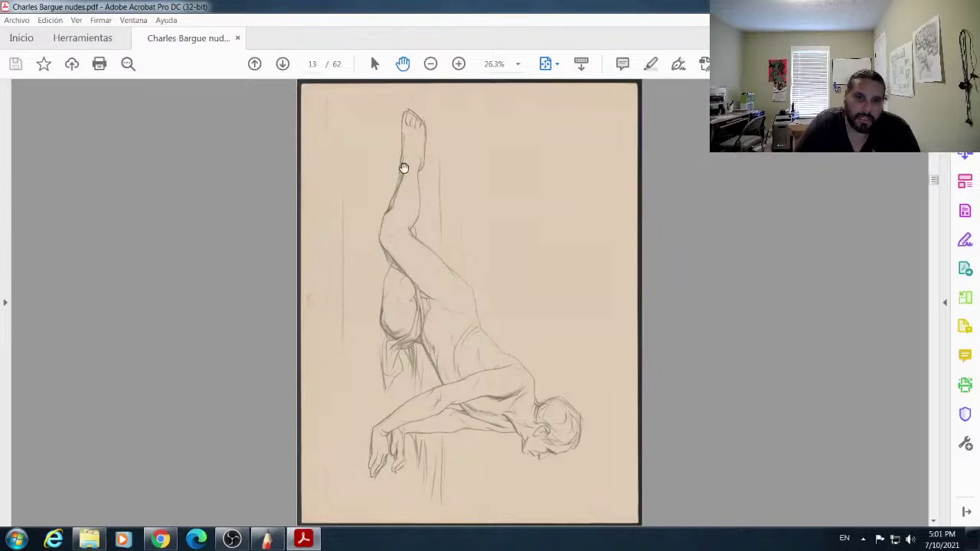
Step: Capture the screen showing the page 13 plate and paste the capture into the SketchBook canvas
mouse_move(303, 542)
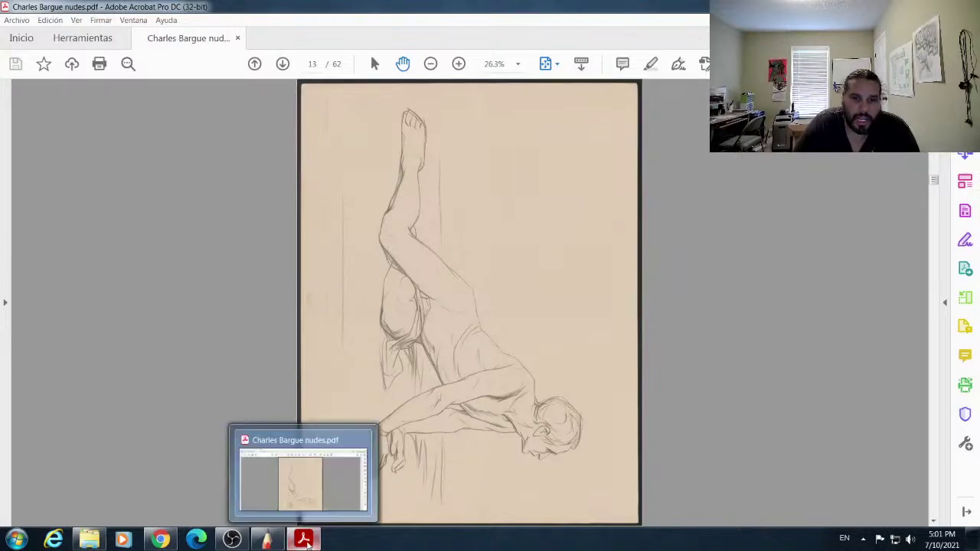
click(268, 540)
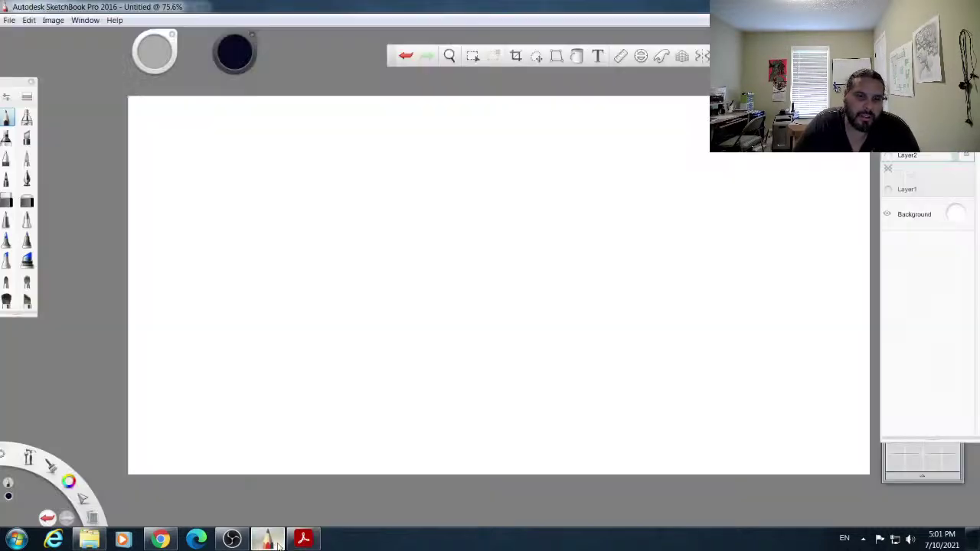
click(28, 20)
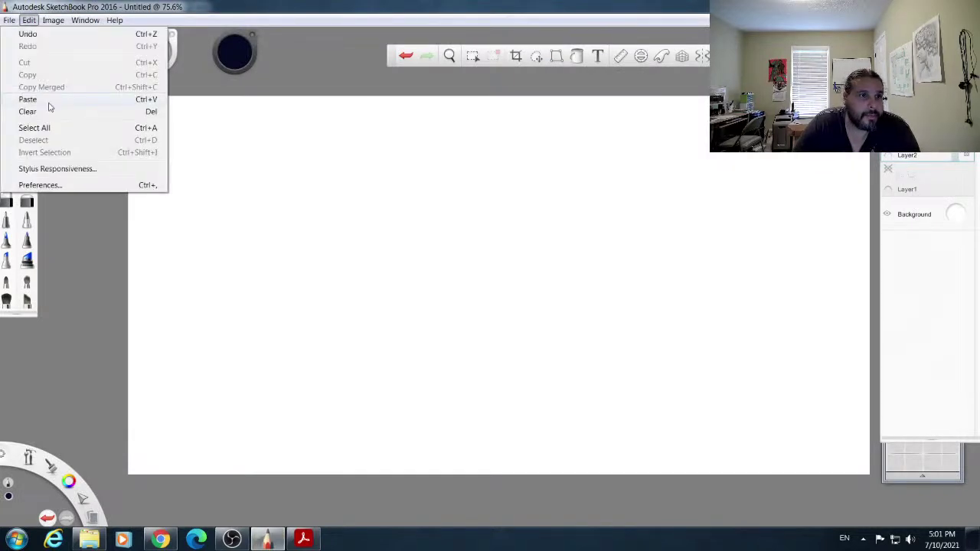
click(49, 101)
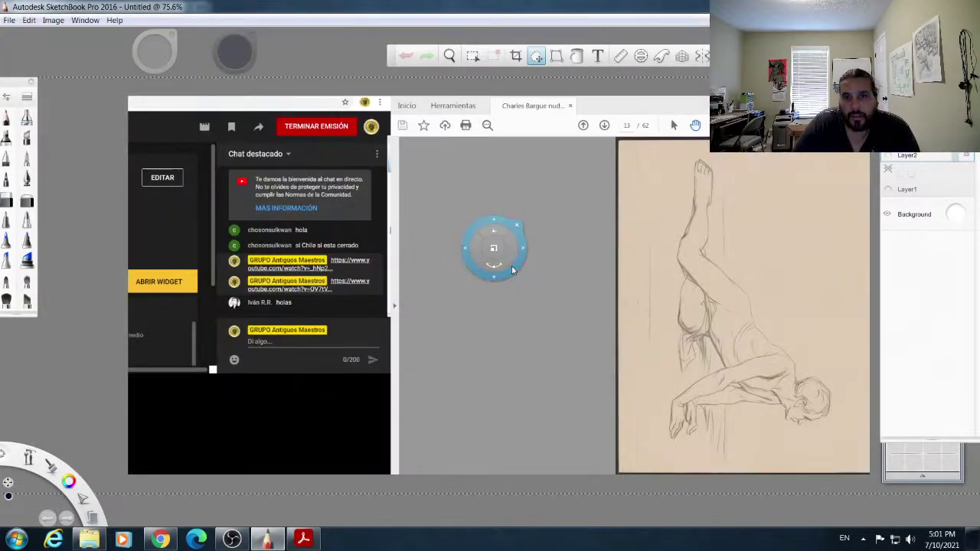
Step: Rotate the pasted capture a quarter turn counterclockwise, then scale and move it so the reclining figure fills the canvas's left half
drag(501, 266, 273, 371)
mouse_move(364, 324)
mouse_down()
mouse_move(292, 458)
mouse_move(290, 446)
mouse_up()
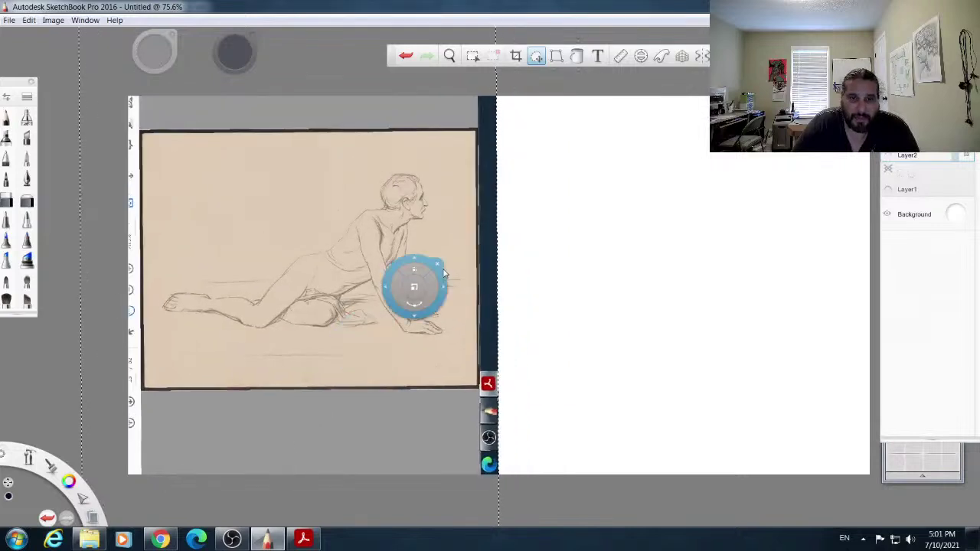
drag(431, 319, 434, 392)
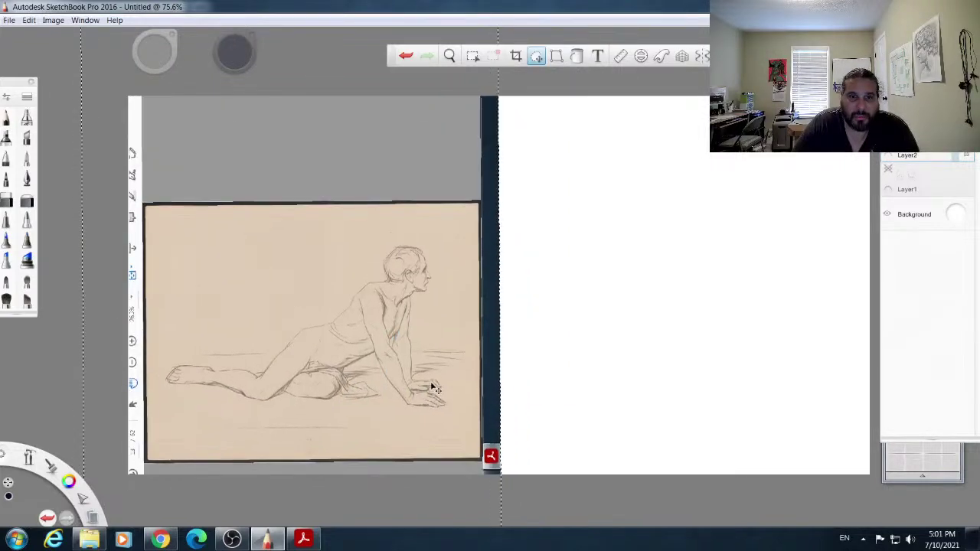
mouse_move(418, 360)
mouse_down()
mouse_move(452, 357)
mouse_move(401, 296)
mouse_up()
drag(439, 328, 434, 323)
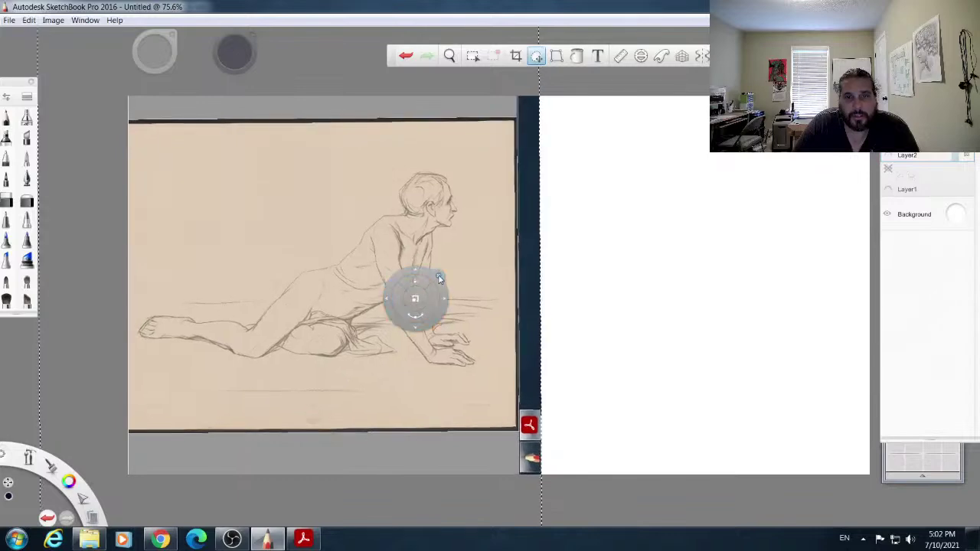
click(439, 278)
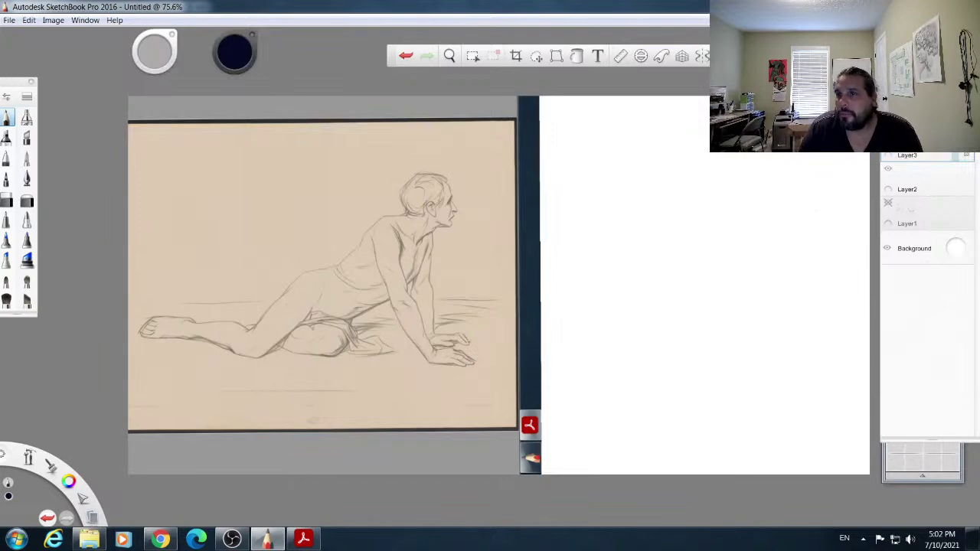
Step: Add a new layer above the pasted plate and draw straight lines enclosing the figure in a triangle, plus back and chin directions
key(ctrl+shift+n)
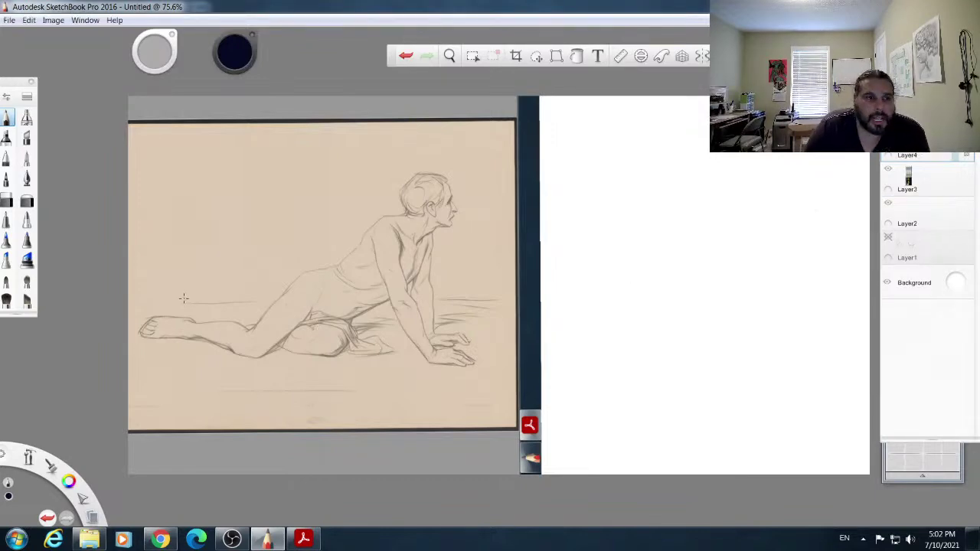
drag(15, 82, 52, 82)
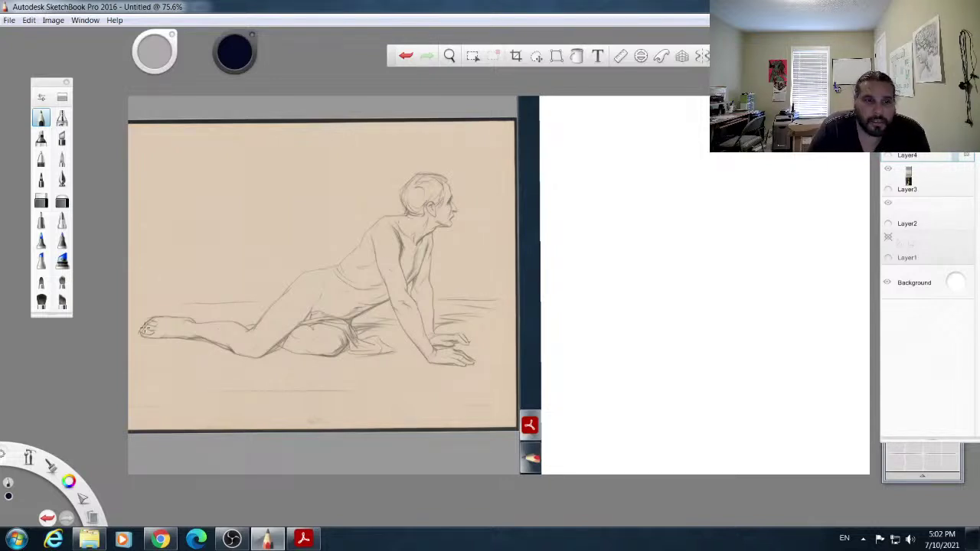
drag(142, 327, 322, 222)
mouse_move(268, 255)
mouse_down()
mouse_move(447, 161)
mouse_move(476, 375)
mouse_up()
drag(136, 335, 515, 386)
drag(229, 352, 491, 390)
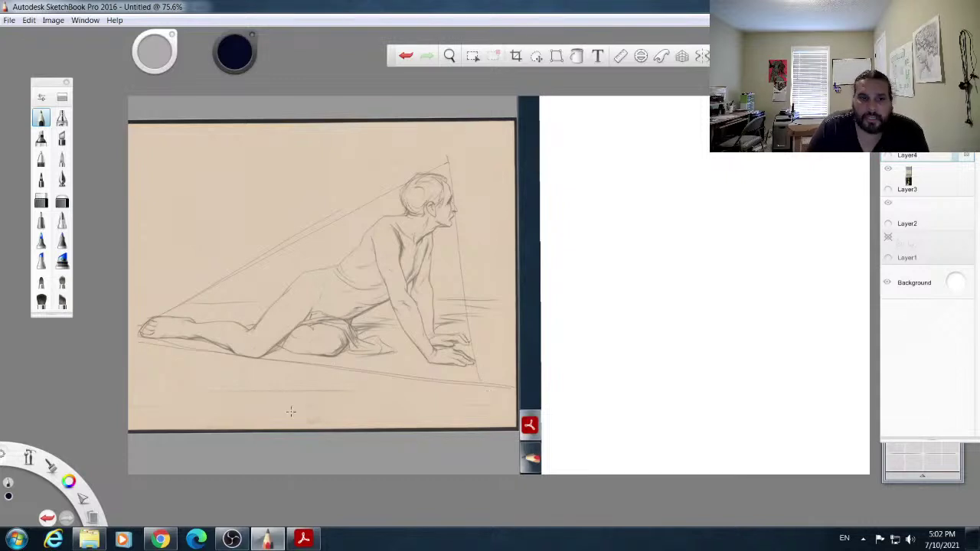
mouse_move(273, 310)
mouse_down()
mouse_move(316, 274)
mouse_move(296, 274)
mouse_move(344, 262)
mouse_move(389, 215)
mouse_up()
drag(450, 225, 468, 215)
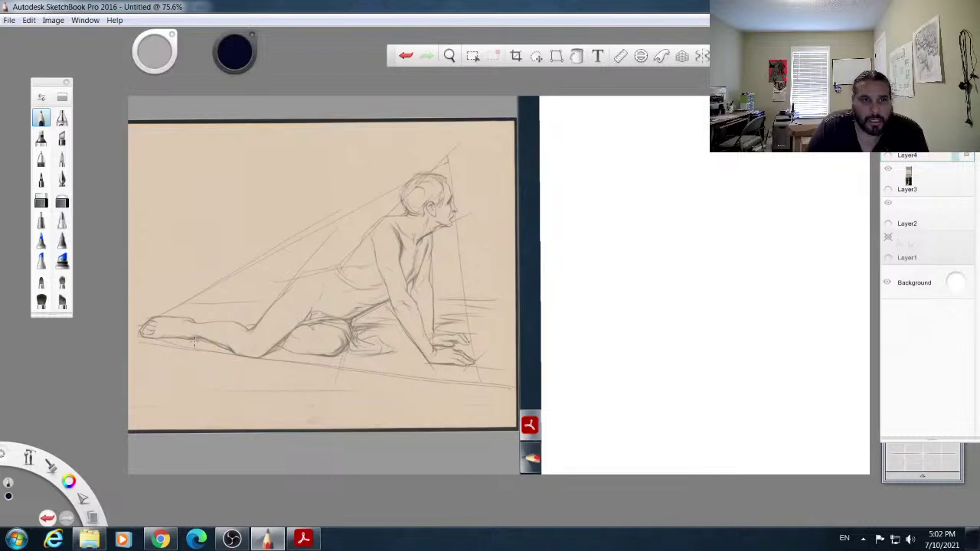
Step: Change the pencil colour to red, then redraw the enclosing triangle and block in the figure's main contours with straight segments
click(236, 59)
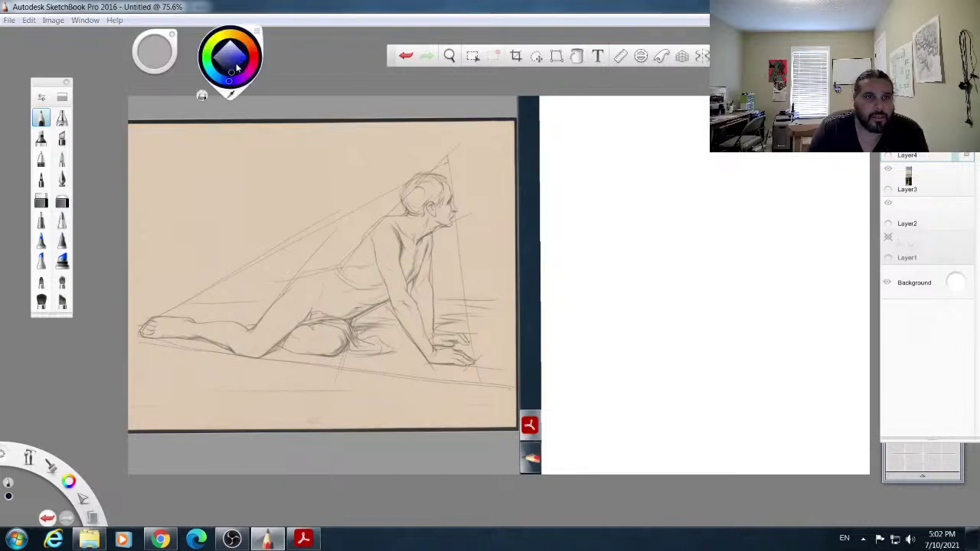
click(254, 59)
mouse_move(141, 328)
mouse_down()
mouse_move(183, 305)
mouse_move(125, 332)
mouse_move(339, 217)
mouse_up()
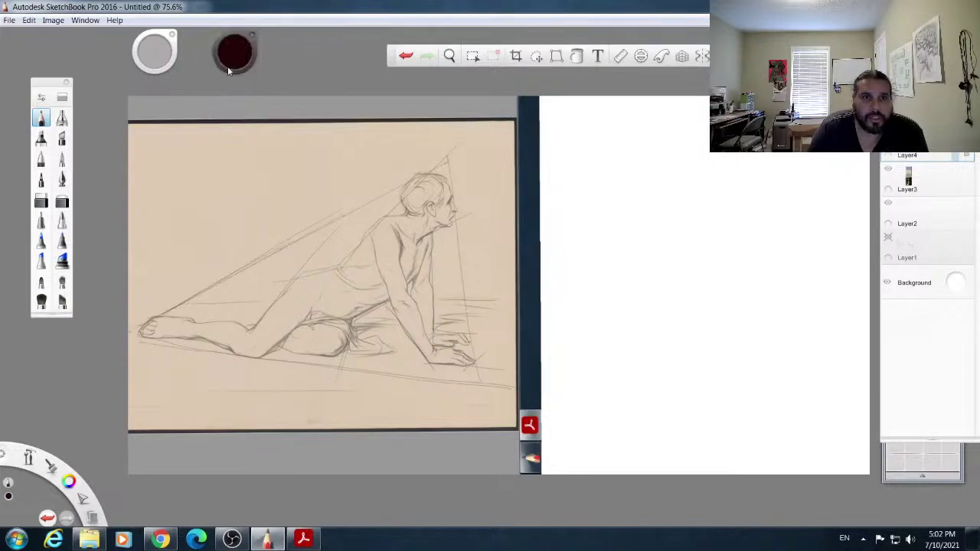
key(c)
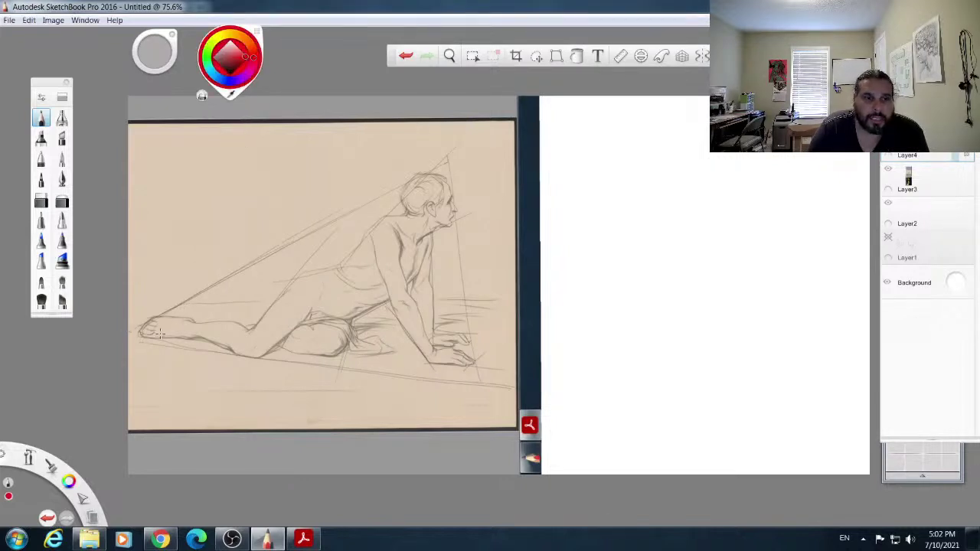
drag(136, 327, 407, 180)
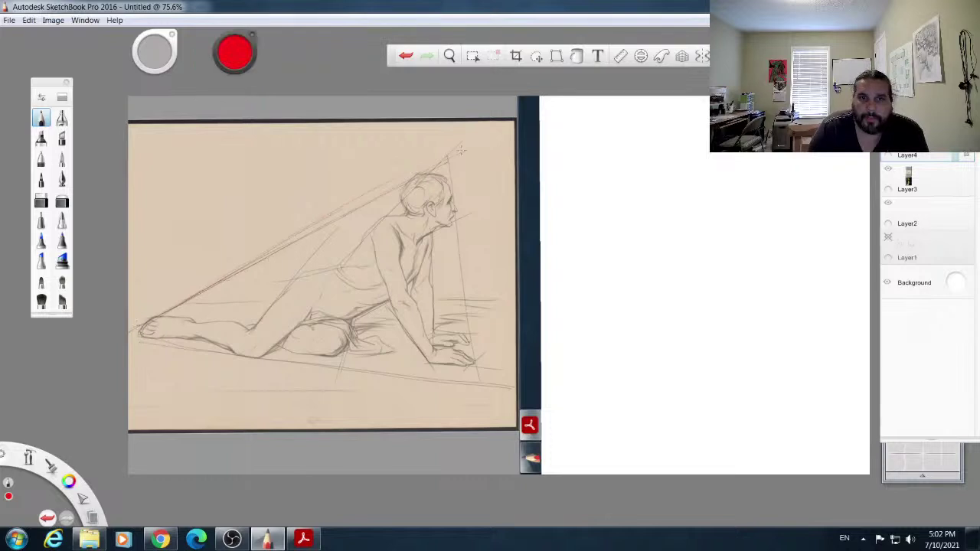
drag(449, 154, 477, 379)
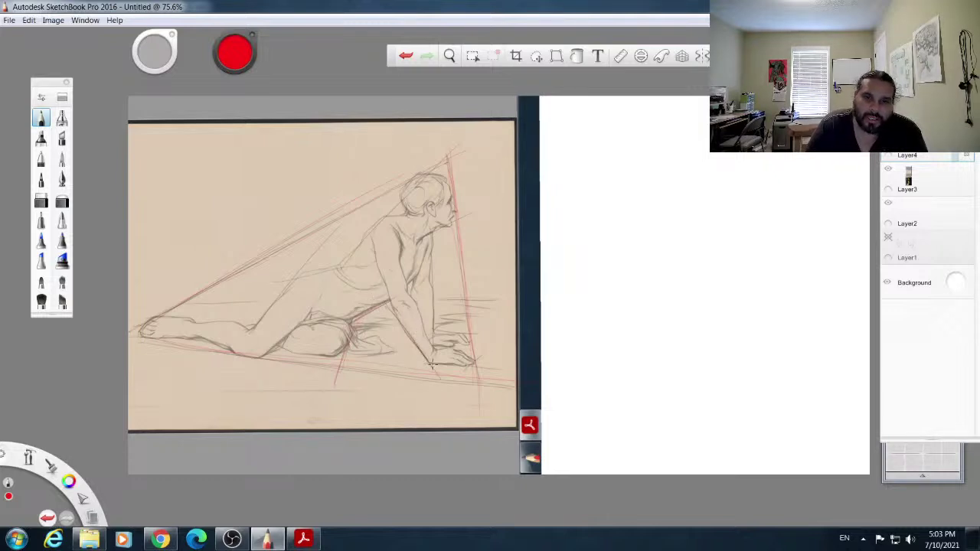
drag(445, 335, 478, 336)
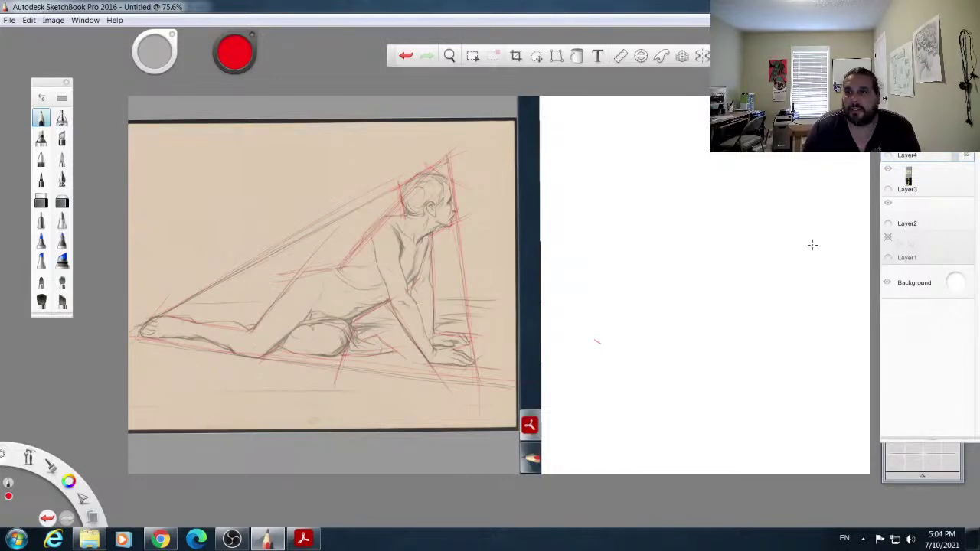
Step: View the construction lines without the reference plate, then restore the plate, hide Layer4 and add an empty layer above it
click(889, 171)
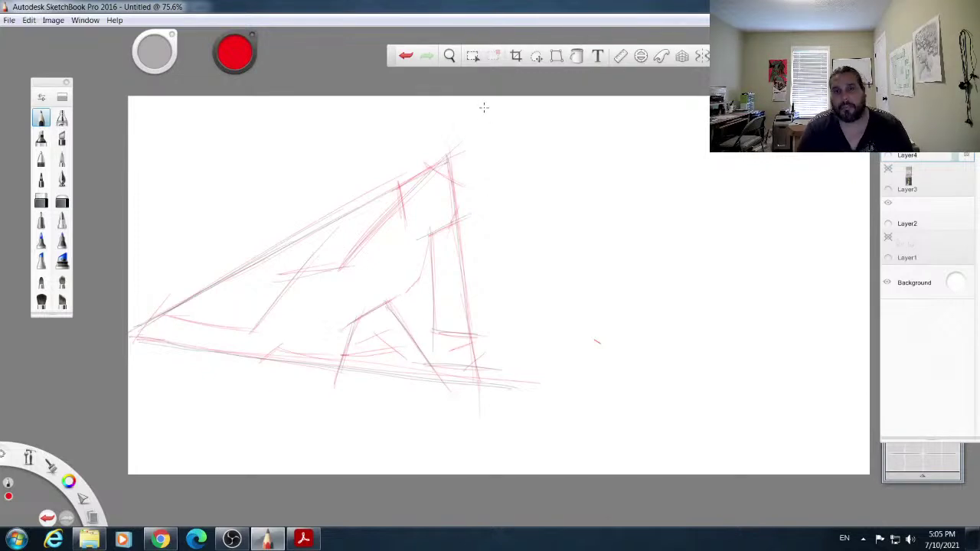
drag(497, 102, 481, 515)
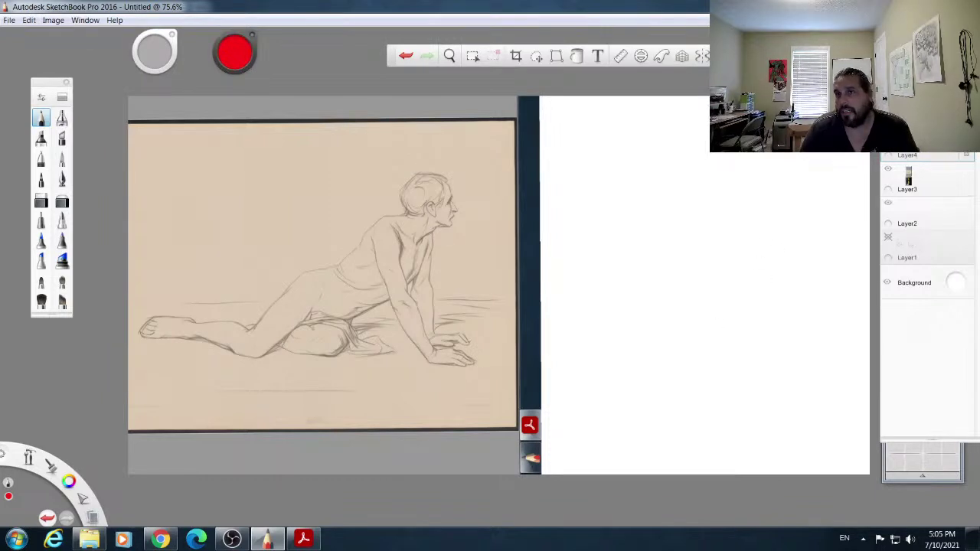
key(ctrl+l)
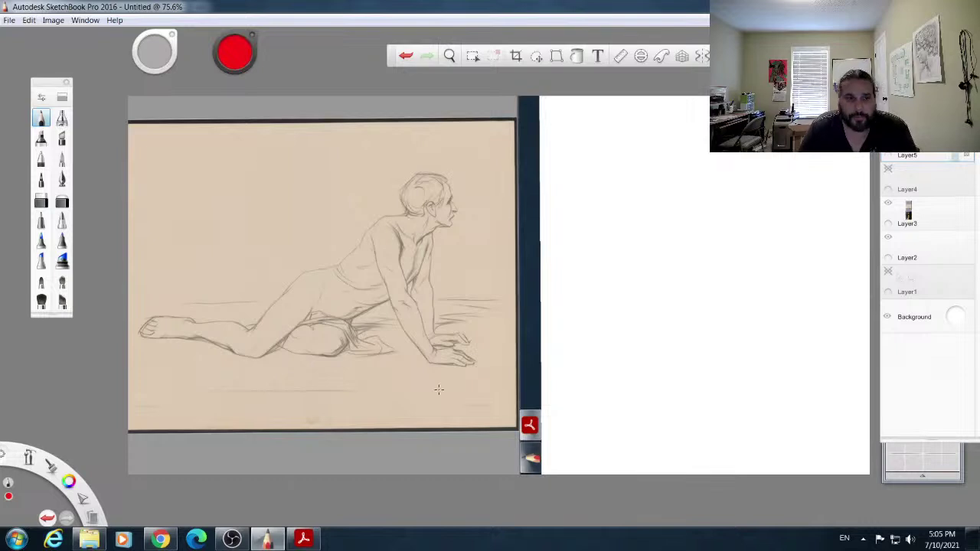
Step: Draw a large red square with extended sides in the upper part of the blank area beside the plate
key(space)
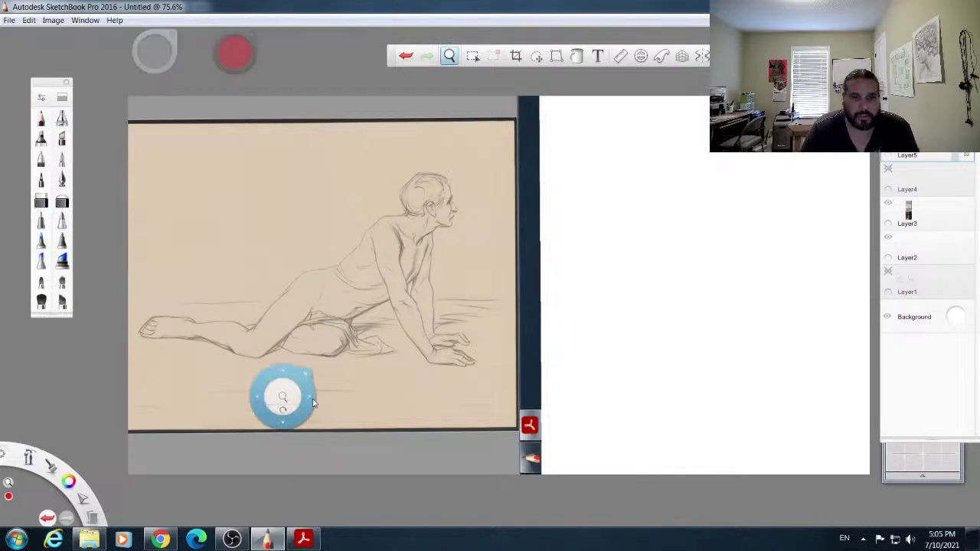
drag(313, 403, 256, 411)
click(256, 415)
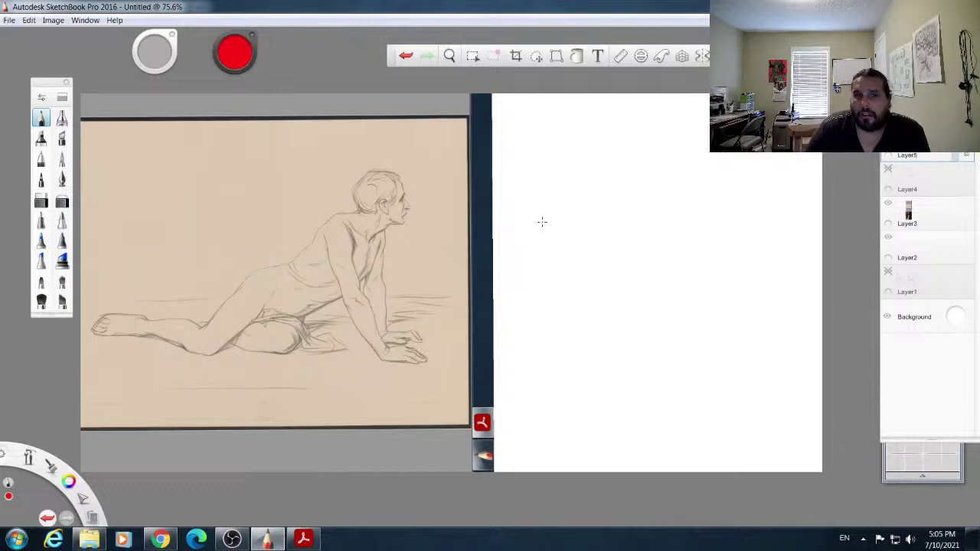
mouse_move(522, 147)
mouse_down()
mouse_move(528, 194)
mouse_move(576, 137)
mouse_move(527, 190)
mouse_up()
drag(524, 144, 531, 215)
drag(579, 139, 585, 207)
drag(536, 188, 585, 182)
mouse_move(527, 147)
mouse_down()
mouse_move(533, 189)
mouse_move(588, 143)
mouse_up()
Step: Draw a smaller square beside the large one, with an arrowed line below them and a connecting line between the two
mouse_move(585, 143)
mouse_down()
mouse_move(585, 182)
mouse_move(616, 164)
mouse_move(642, 199)
mouse_up()
mouse_move(557, 201)
mouse_down()
mouse_move(622, 215)
mouse_move(558, 199)
mouse_move(627, 215)
mouse_up()
drag(626, 215, 608, 222)
mouse_move(617, 166)
mouse_down()
mouse_move(619, 203)
mouse_move(643, 192)
mouse_move(630, 162)
mouse_move(647, 160)
mouse_up()
drag(646, 161, 647, 193)
drag(649, 193, 631, 194)
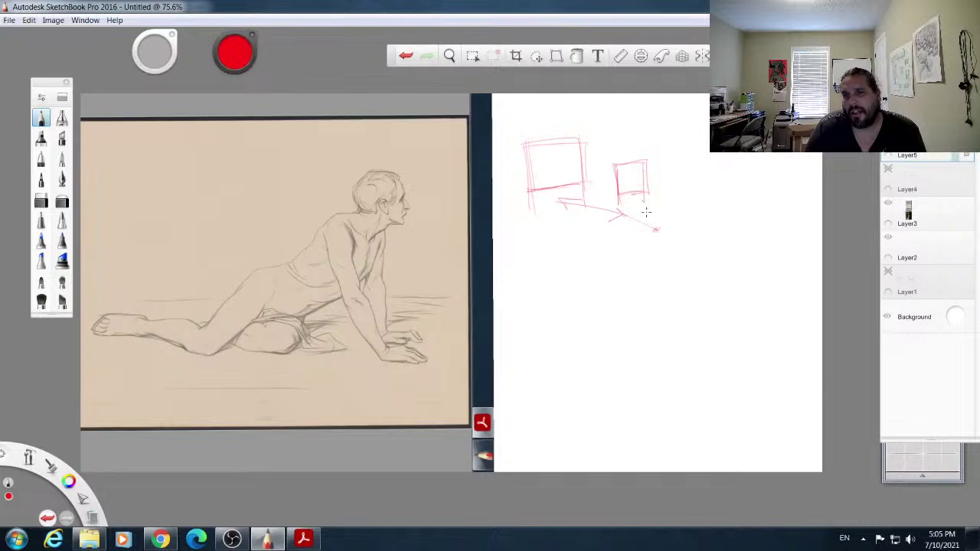
drag(565, 175, 620, 174)
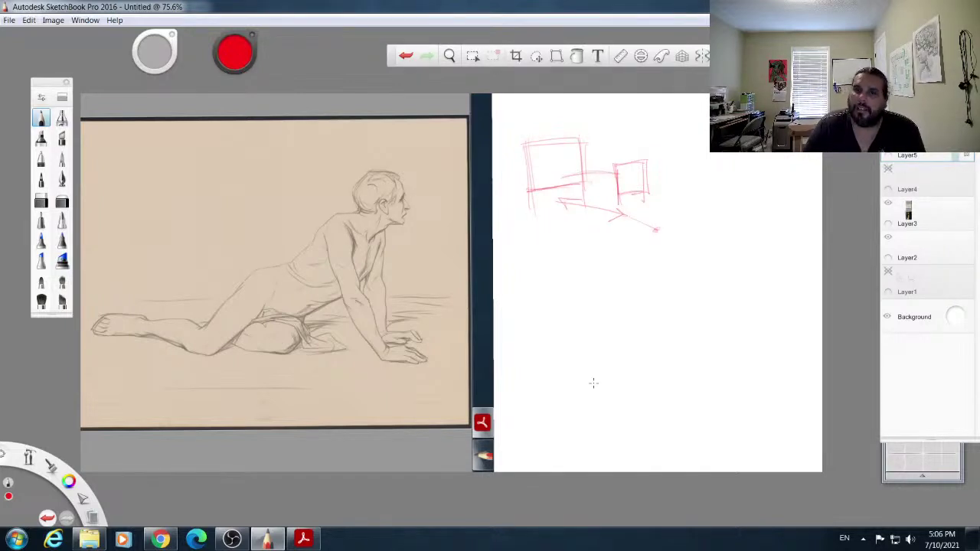
Step: Sketch a second pair of squares lower down, plus a halved rectangle containing two ovals, with lines converging to a point beneath it
mouse_move(544, 312)
mouse_down()
mouse_move(546, 283)
mouse_move(591, 280)
mouse_move(578, 309)
mouse_move(598, 285)
mouse_move(633, 280)
mouse_move(632, 309)
mouse_move(601, 311)
mouse_move(596, 284)
mouse_move(627, 283)
mouse_move(630, 312)
mouse_move(588, 302)
mouse_up()
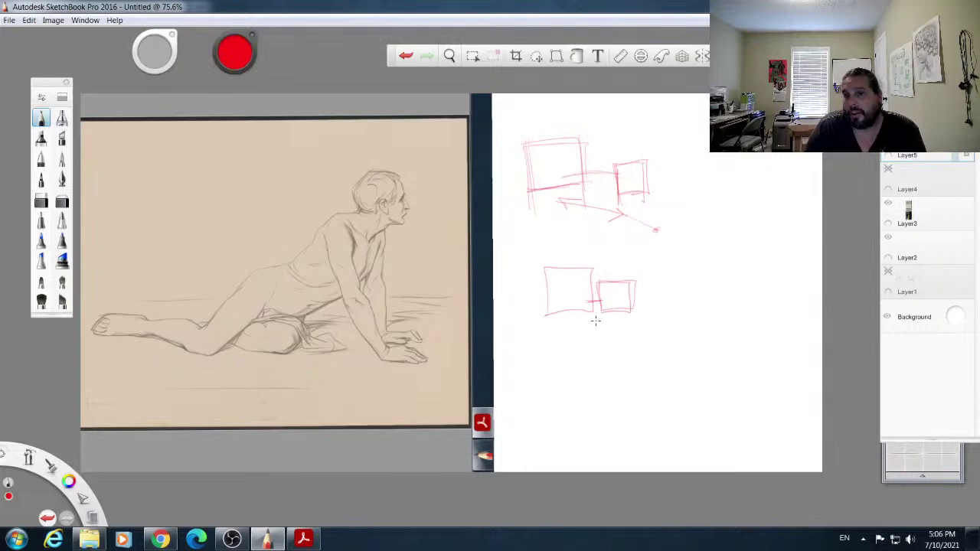
mouse_move(657, 279)
mouse_down()
mouse_move(717, 259)
mouse_move(659, 284)
mouse_up()
drag(683, 245, 683, 284)
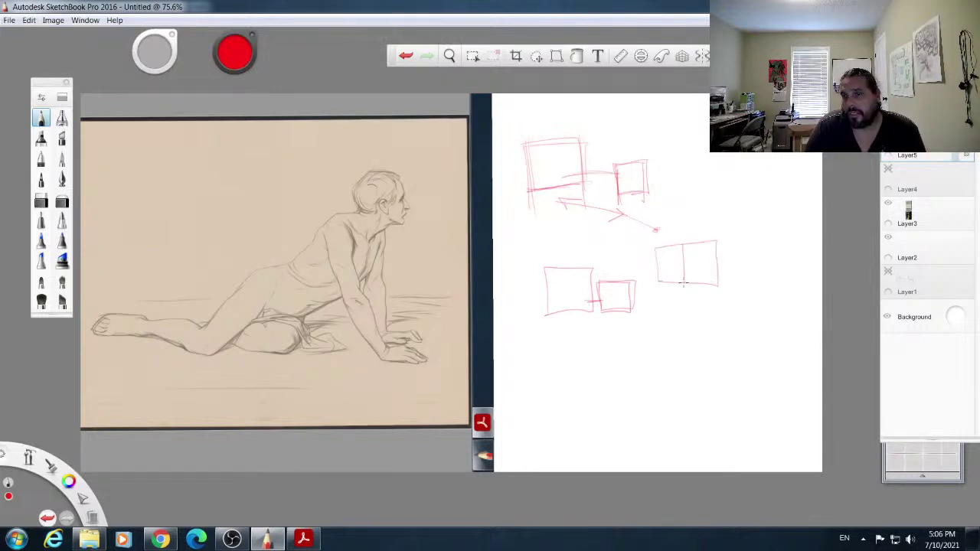
mouse_move(659, 251)
mouse_down()
mouse_move(659, 280)
mouse_move(654, 247)
mouse_move(713, 244)
mouse_move(711, 281)
mouse_move(661, 282)
mouse_move(709, 281)
mouse_move(668, 267)
mouse_move(696, 272)
mouse_move(689, 358)
mouse_up()
drag(685, 350, 692, 351)
drag(665, 288, 687, 360)
drag(712, 283, 686, 360)
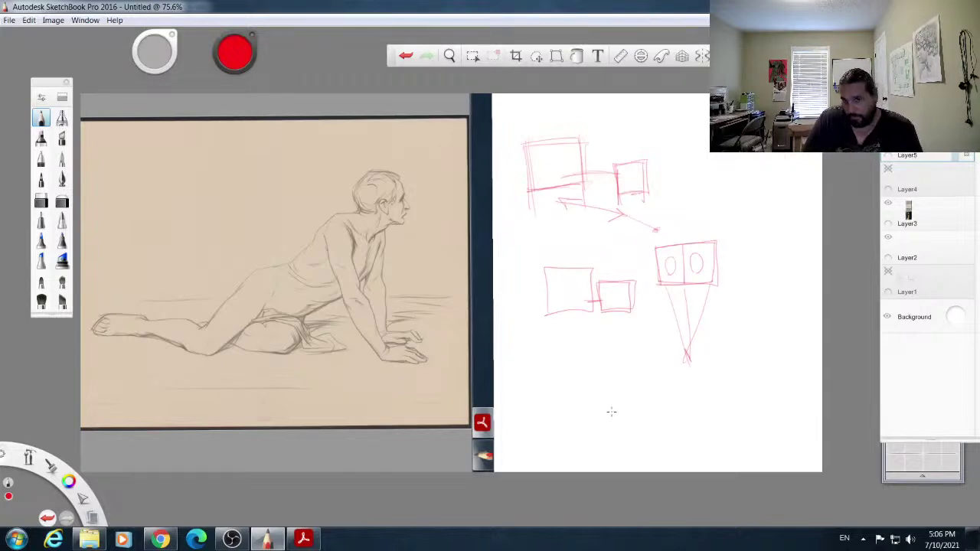
drag(680, 245, 686, 286)
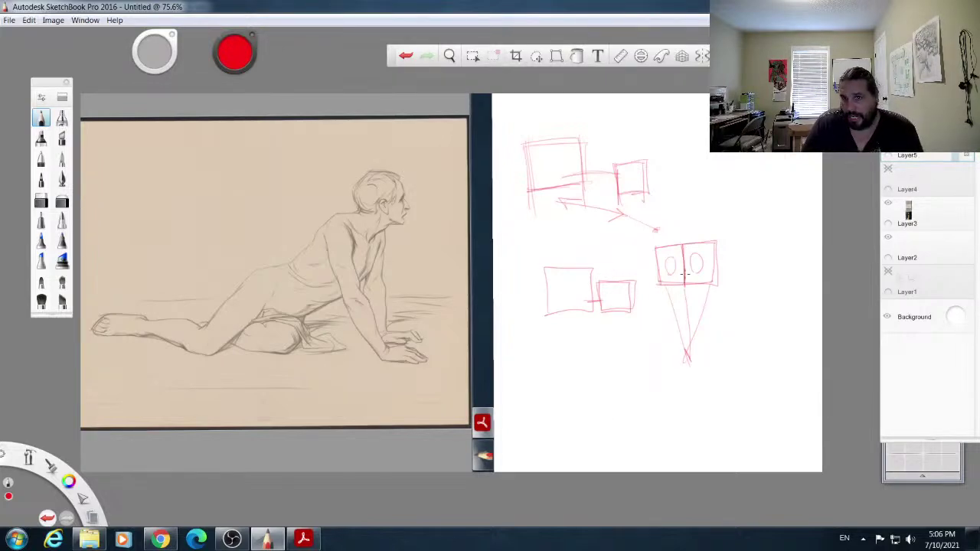
Step: Reinforce the lower small square and the large square's base, and add circles inside the large square and between the upper squares
mouse_move(600, 282)
mouse_down()
mouse_move(601, 306)
mouse_move(631, 281)
mouse_up()
mouse_move(631, 283)
mouse_down()
mouse_move(630, 309)
mouse_move(604, 310)
mouse_up()
mouse_move(533, 192)
mouse_down()
mouse_move(582, 185)
mouse_move(567, 188)
mouse_up()
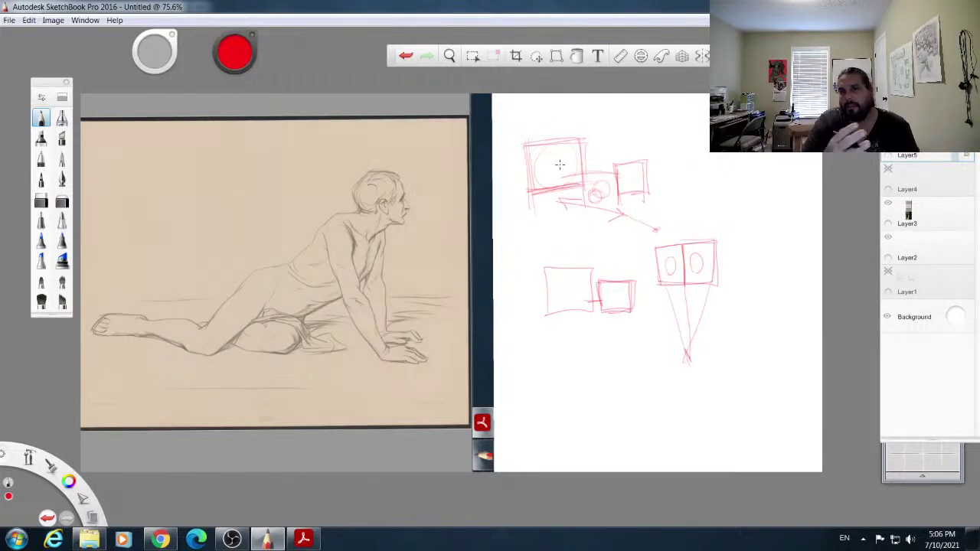
drag(609, 192, 611, 201)
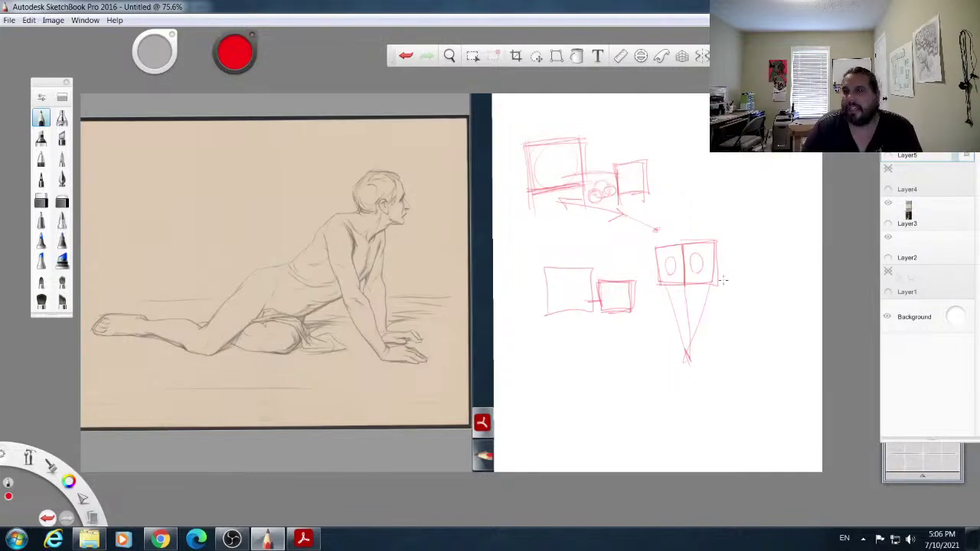
Step: Sketch an open diamond near the upper squares and a rectangle with small circles in and beside it below the other diagrams
mouse_move(679, 193)
mouse_down()
mouse_move(695, 180)
mouse_move(728, 183)
mouse_move(709, 206)
mouse_up()
drag(716, 204, 726, 197)
mouse_move(610, 414)
mouse_down()
mouse_move(608, 372)
mouse_move(657, 367)
mouse_move(663, 412)
mouse_up()
mouse_move(663, 412)
mouse_down()
mouse_move(574, 405)
mouse_move(588, 391)
mouse_move(578, 380)
mouse_up()
drag(641, 389, 640, 408)
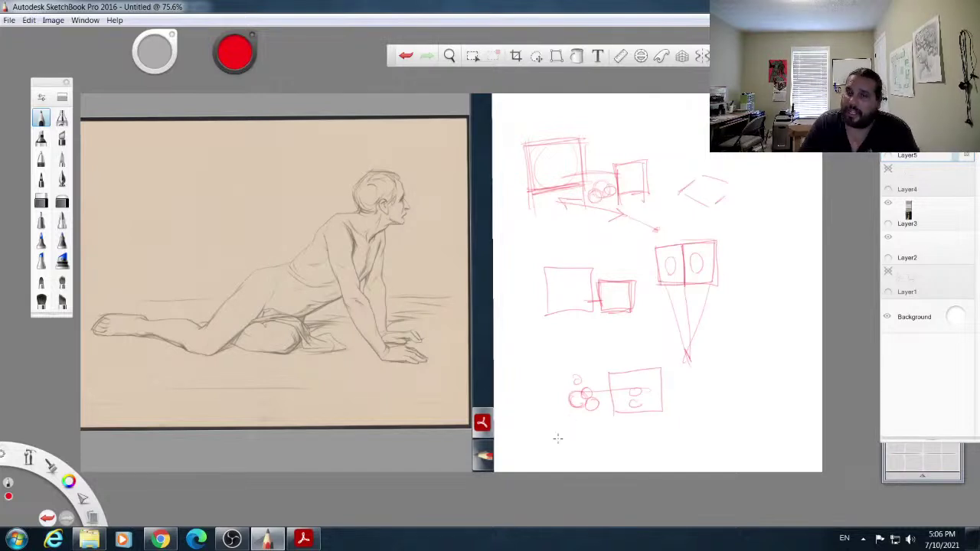
Step: Draw circles over the large upper square, add an open oval beside the halved rectangle, and redraw the lines joining the upper squares
mouse_move(536, 184)
mouse_down()
mouse_move(571, 180)
mouse_move(586, 153)
mouse_move(536, 184)
mouse_move(545, 195)
mouse_up()
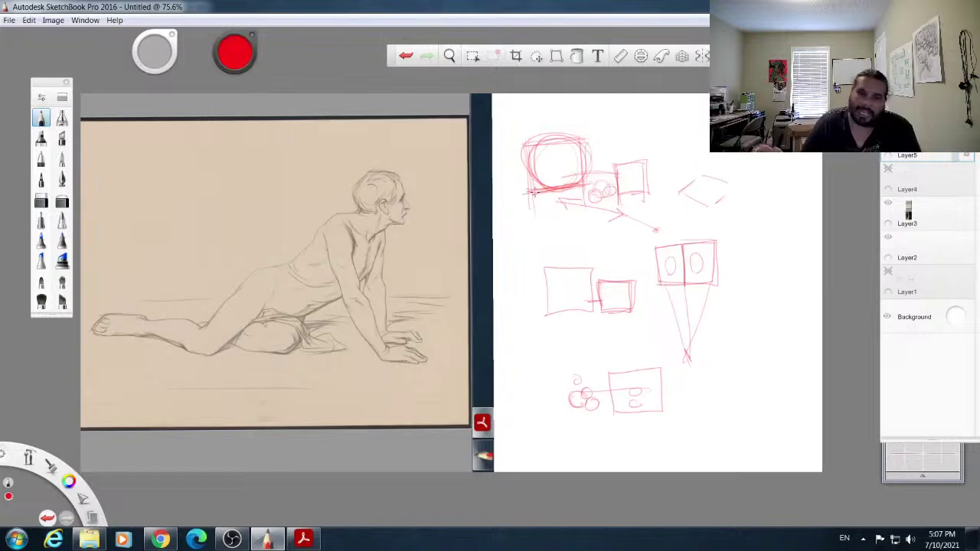
drag(758, 235, 763, 269)
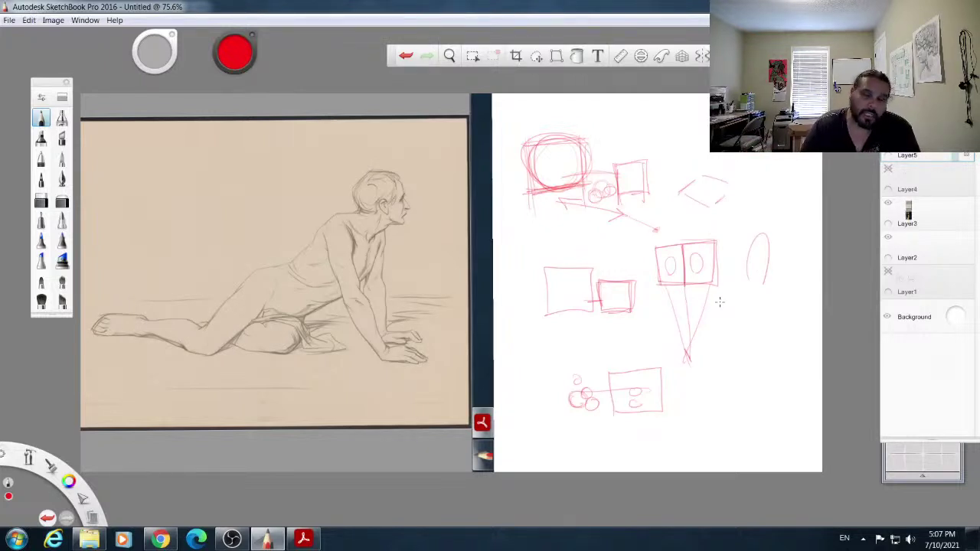
drag(582, 175, 583, 202)
mouse_move(581, 169)
mouse_down()
mouse_move(640, 162)
mouse_move(639, 195)
mouse_up()
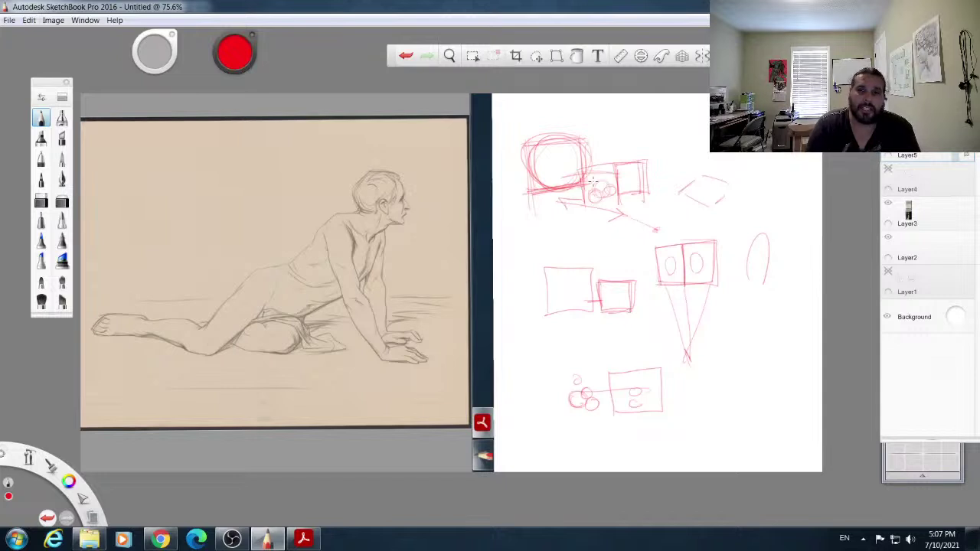
Step: Handwrite a one-word label above the small upper square
mouse_move(647, 125)
mouse_down()
mouse_move(637, 130)
mouse_move(648, 141)
mouse_up()
drag(657, 129, 665, 141)
mouse_move(674, 117)
mouse_down()
mouse_move(670, 141)
mouse_move(680, 139)
mouse_up()
drag(682, 140, 692, 135)
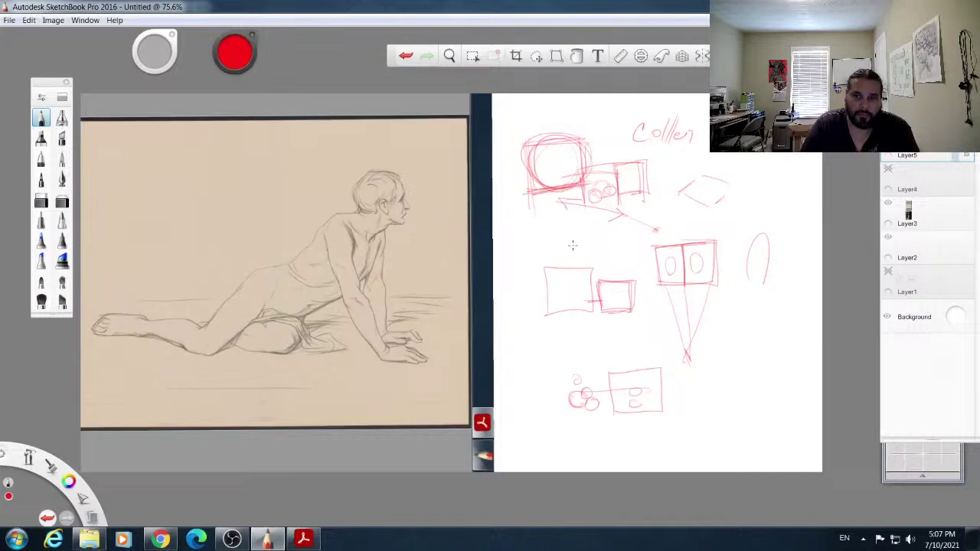
Step: Reinforce the halved rectangle with an inner frame, extend a level line from the figure's head, and retrace the small upper square
mouse_move(645, 248)
mouse_down()
mouse_move(677, 245)
mouse_move(653, 291)
mouse_up()
drag(651, 285, 715, 283)
drag(654, 248, 654, 291)
drag(684, 244, 683, 282)
mouse_move(663, 275)
mouse_down()
mouse_move(679, 258)
mouse_move(692, 255)
mouse_move(669, 255)
mouse_move(668, 278)
mouse_up()
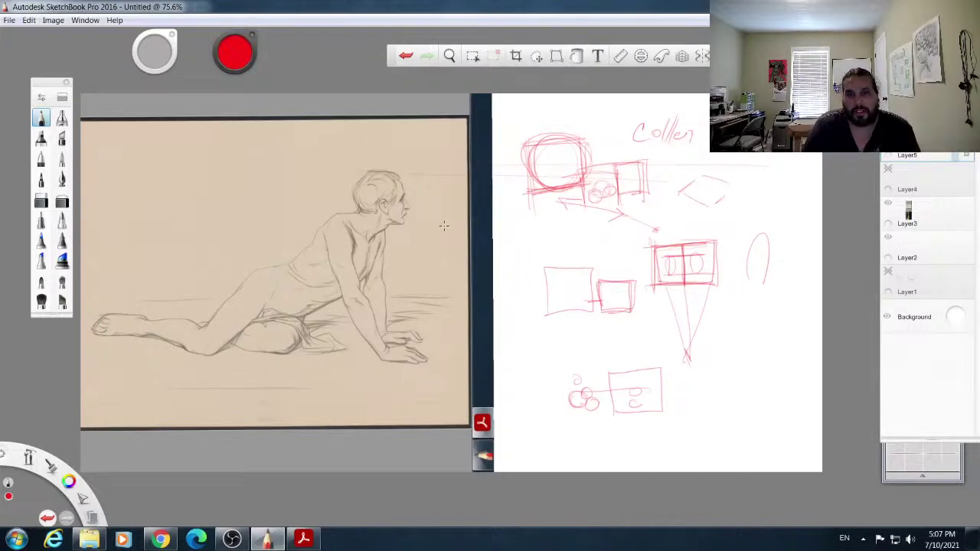
drag(617, 161, 642, 201)
drag(645, 166, 647, 205)
mouse_move(723, 238)
mouse_down()
mouse_move(714, 288)
mouse_move(657, 251)
mouse_up()
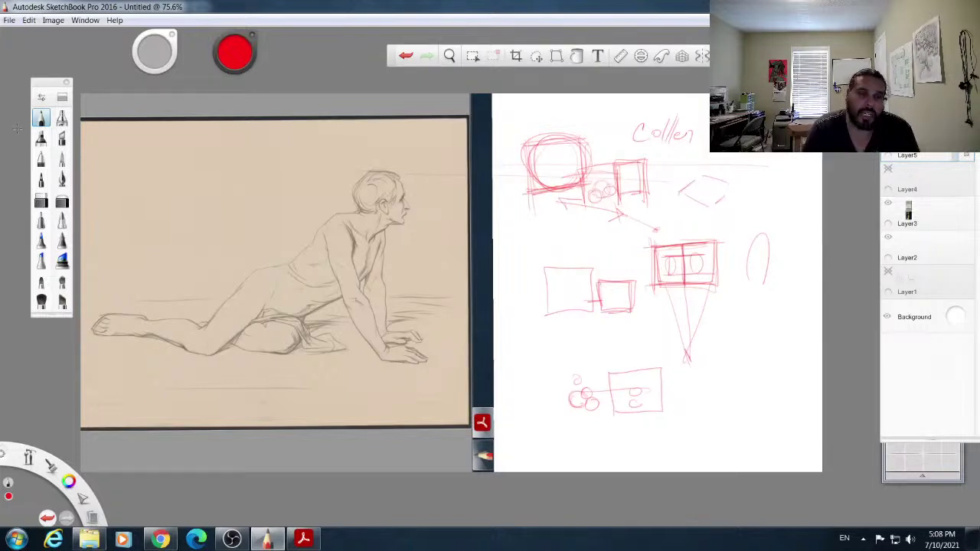
Step: Erase the red demonstration sketches from the blank area beside the plate
click(41, 201)
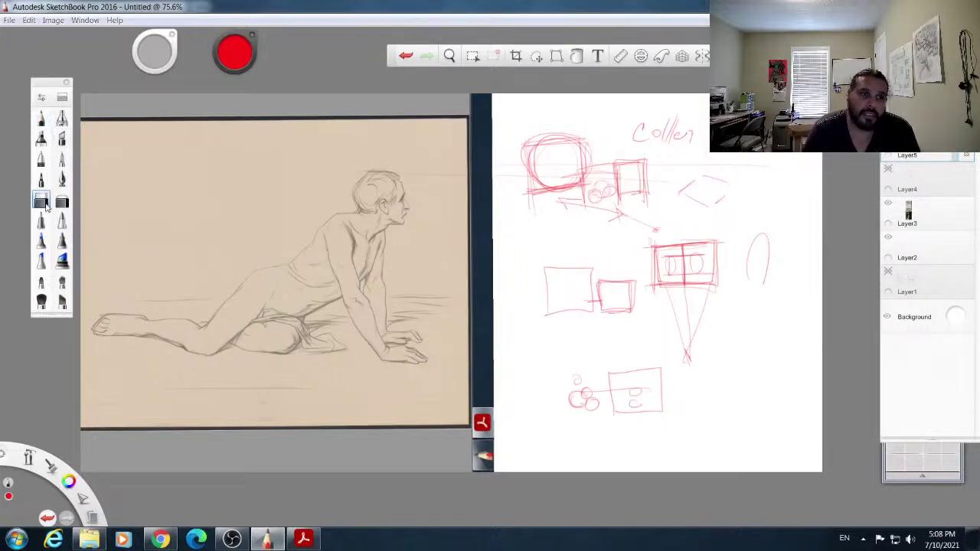
mouse_move(572, 204)
mouse_down()
mouse_move(584, 179)
mouse_move(530, 204)
mouse_move(591, 140)
mouse_move(513, 161)
mouse_move(506, 140)
mouse_up()
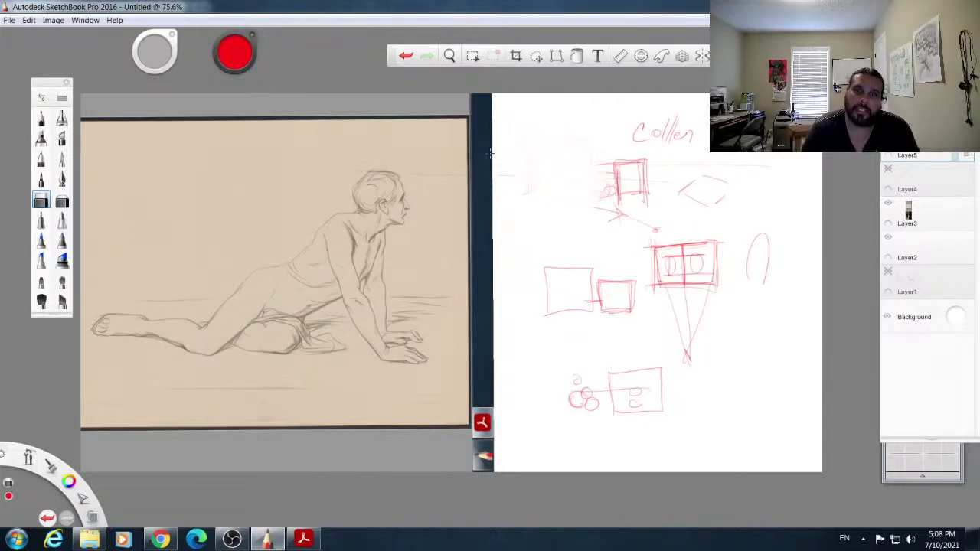
mouse_move(643, 160)
mouse_down()
mouse_move(633, 124)
mouse_move(653, 137)
mouse_move(601, 230)
mouse_move(594, 212)
mouse_move(678, 137)
mouse_move(655, 224)
mouse_move(665, 232)
mouse_move(744, 180)
mouse_move(651, 304)
mouse_move(768, 238)
mouse_move(605, 403)
mouse_move(700, 360)
mouse_move(601, 406)
mouse_move(588, 384)
mouse_move(642, 297)
mouse_move(549, 336)
mouse_move(543, 325)
mouse_move(555, 294)
mouse_move(593, 248)
mouse_move(529, 290)
mouse_move(641, 307)
mouse_move(676, 284)
mouse_move(689, 244)
mouse_move(742, 235)
mouse_move(769, 278)
mouse_up()
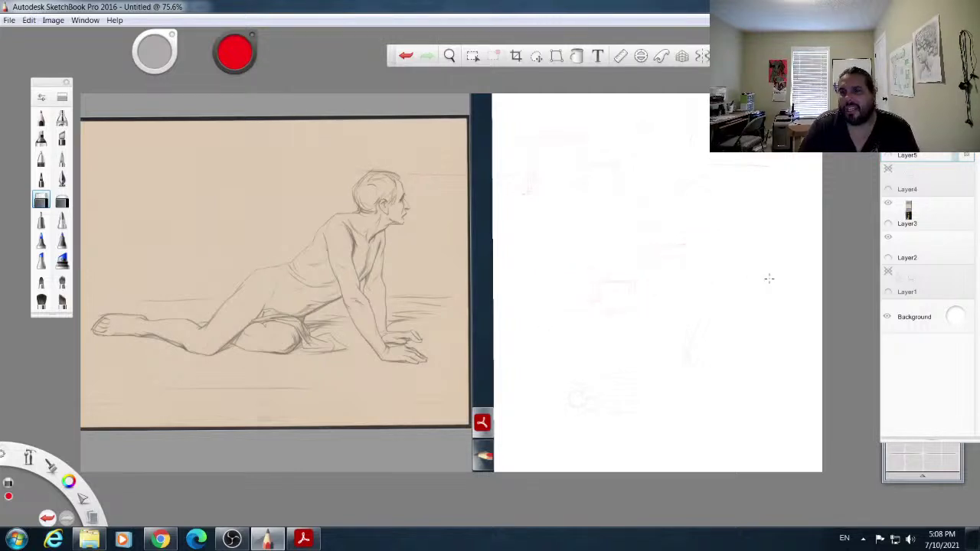
Step: On Layer3, erase the dark taskbar strip along the edge of the pasted plate
click(916, 215)
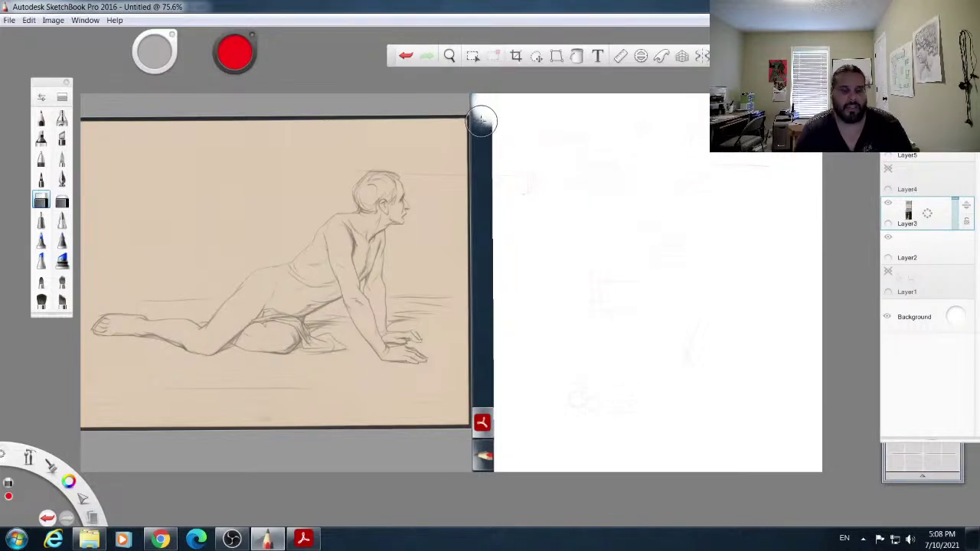
mouse_move(482, 88)
mouse_down()
mouse_move(497, 248)
mouse_move(495, 132)
mouse_move(495, 249)
mouse_move(490, 94)
mouse_move(481, 207)
mouse_up()
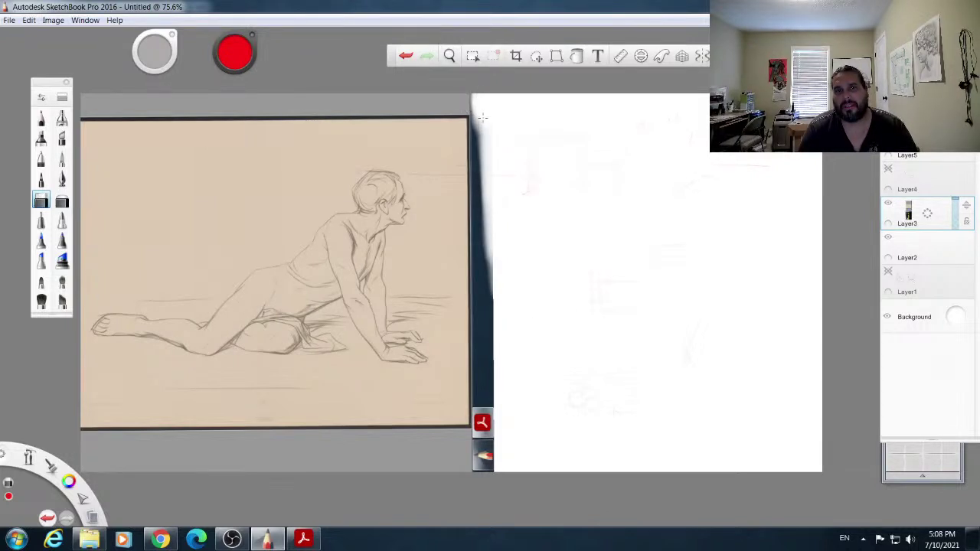
drag(482, 111, 485, 387)
mouse_move(496, 435)
mouse_down()
mouse_move(490, 469)
mouse_move(474, 379)
mouse_move(486, 459)
mouse_move(478, 472)
mouse_move(482, 197)
mouse_move(488, 452)
mouse_up()
mouse_move(493, 205)
mouse_down()
mouse_move(475, 441)
mouse_move(476, 138)
mouse_move(478, 452)
mouse_up()
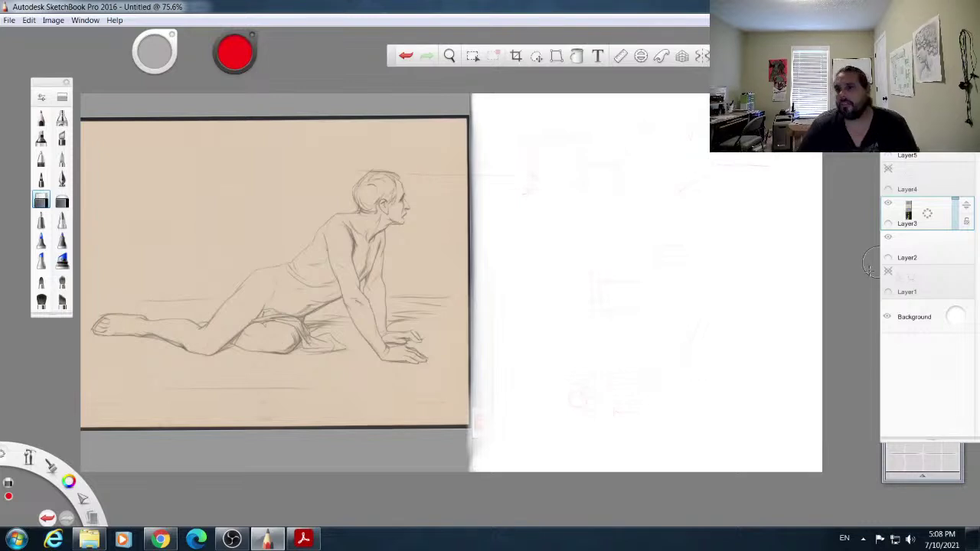
Step: Return to Layer5 with the pencil and draw horizontal red lines across the blank area for the figure's top and bottom limits
click(915, 160)
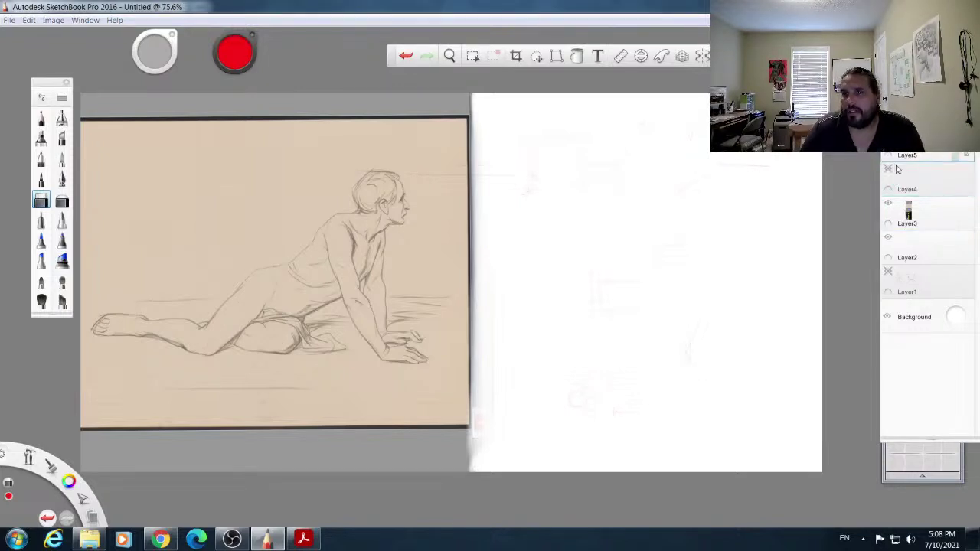
click(41, 119)
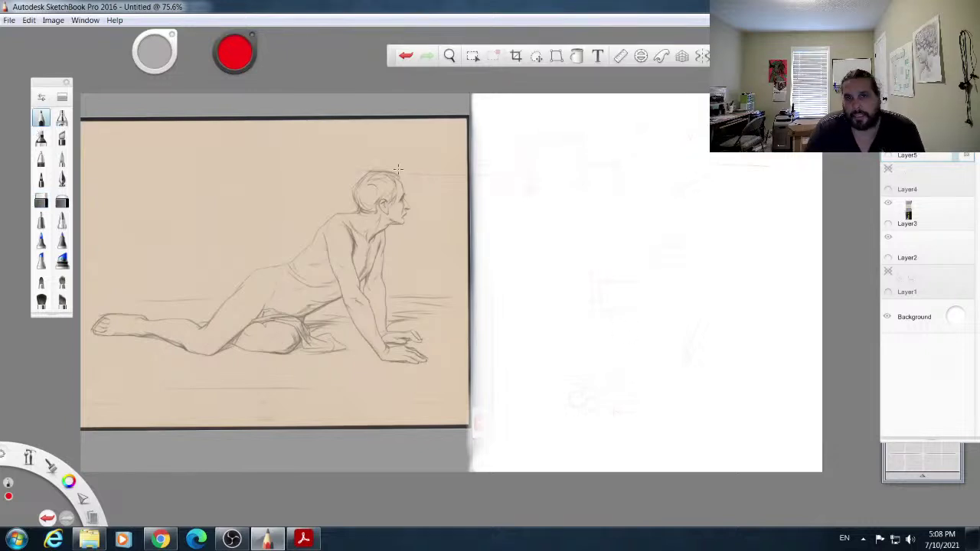
drag(664, 168, 731, 167)
mouse_move(535, 365)
mouse_down()
mouse_move(496, 365)
mouse_move(580, 361)
mouse_up()
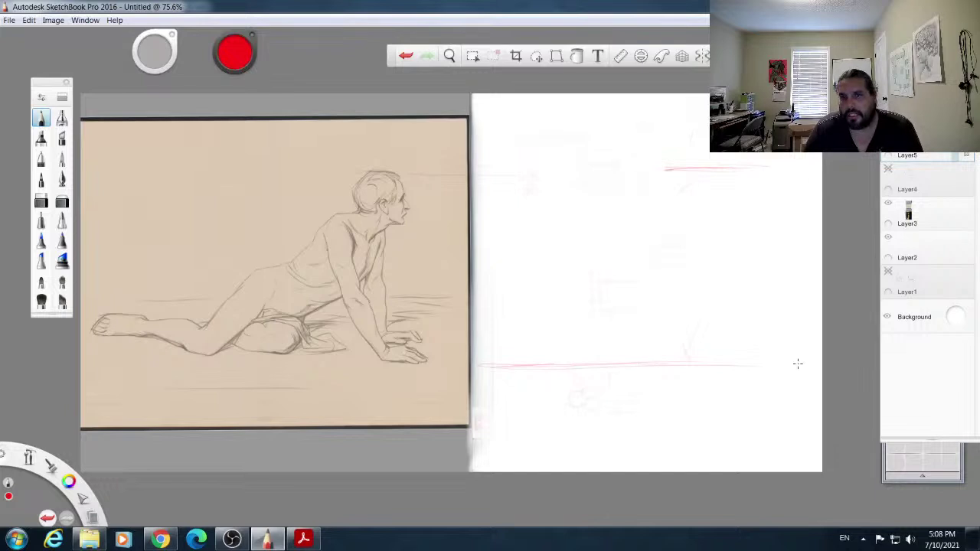
drag(473, 365, 797, 366)
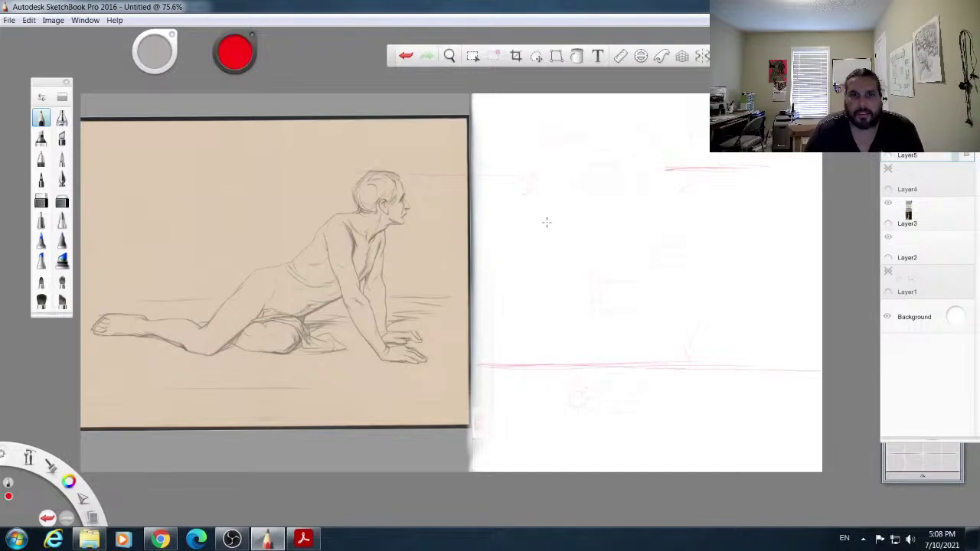
drag(706, 166, 820, 167)
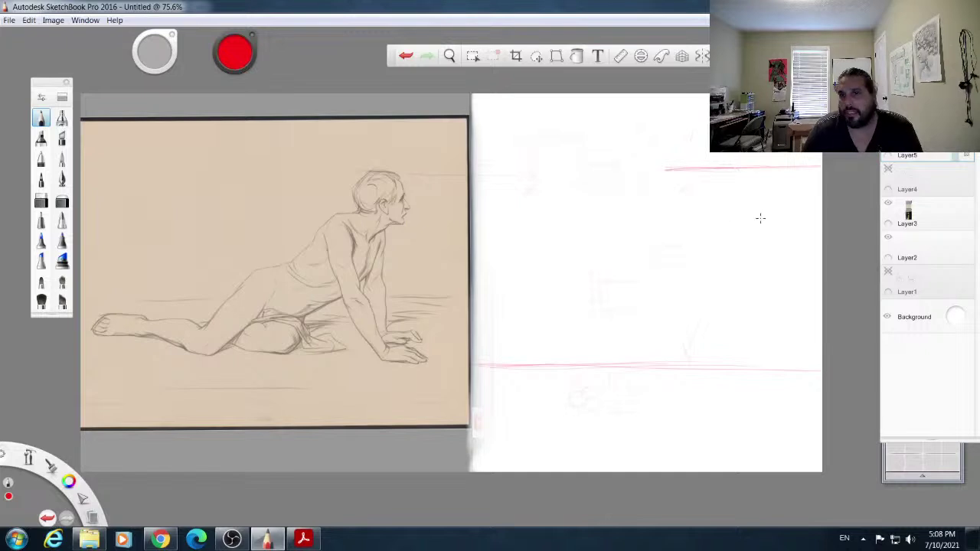
Step: Draw near-vertical lines at the head end and long slanted lines towards the feet to form the figure's enclosing triangle
drag(758, 200, 764, 323)
drag(763, 177, 773, 358)
drag(774, 286, 774, 364)
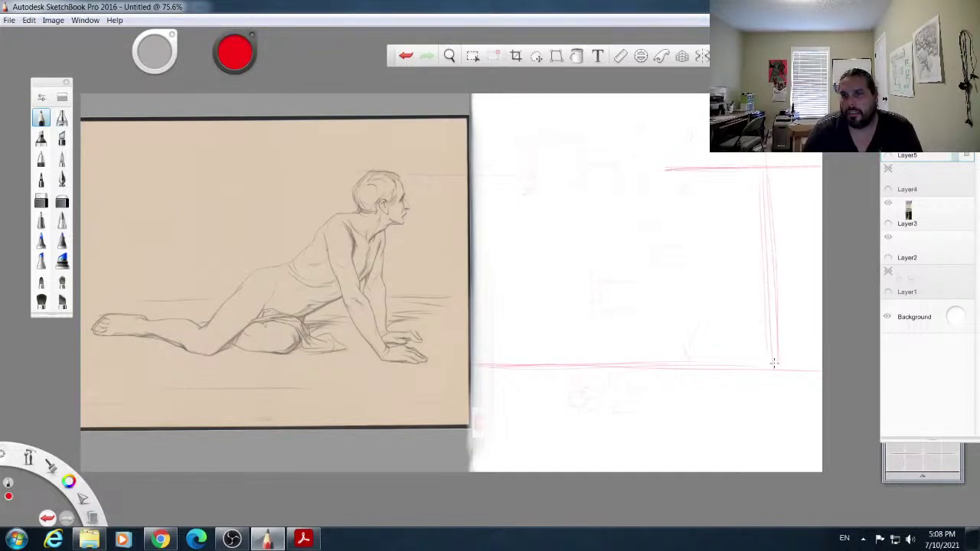
mouse_move(758, 167)
mouse_down()
mouse_move(622, 245)
mouse_move(574, 255)
mouse_move(528, 337)
mouse_move(642, 357)
mouse_move(477, 330)
mouse_move(741, 369)
mouse_up()
drag(481, 330, 802, 378)
mouse_move(494, 333)
mouse_down()
mouse_move(819, 366)
mouse_move(610, 348)
mouse_move(781, 369)
mouse_up()
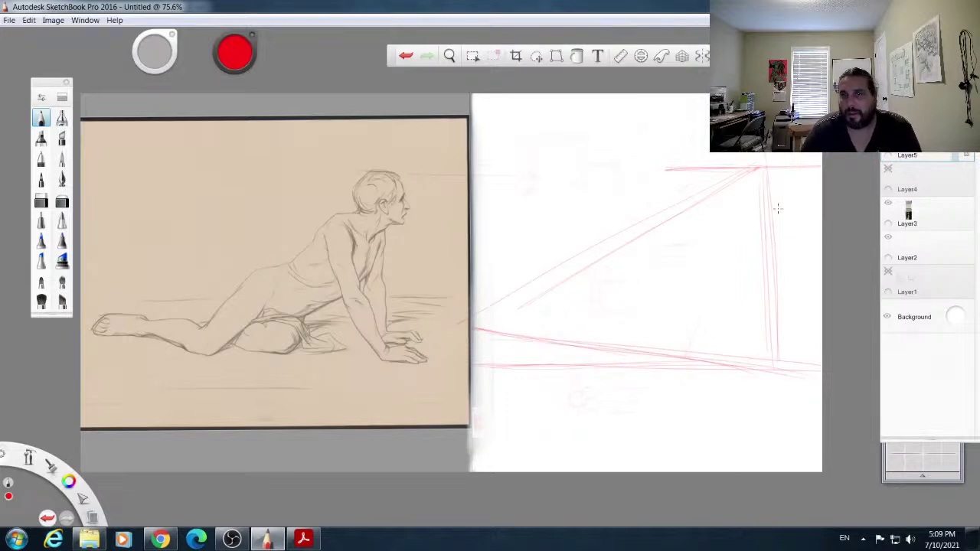
Step: Redraw the triangle's steep side farther out and reinforce its long upper and lower sides to meet it
drag(778, 164, 795, 367)
drag(784, 162, 801, 371)
drag(485, 305, 695, 191)
mouse_move(498, 310)
mouse_down()
mouse_move(775, 184)
mouse_move(806, 379)
mouse_up()
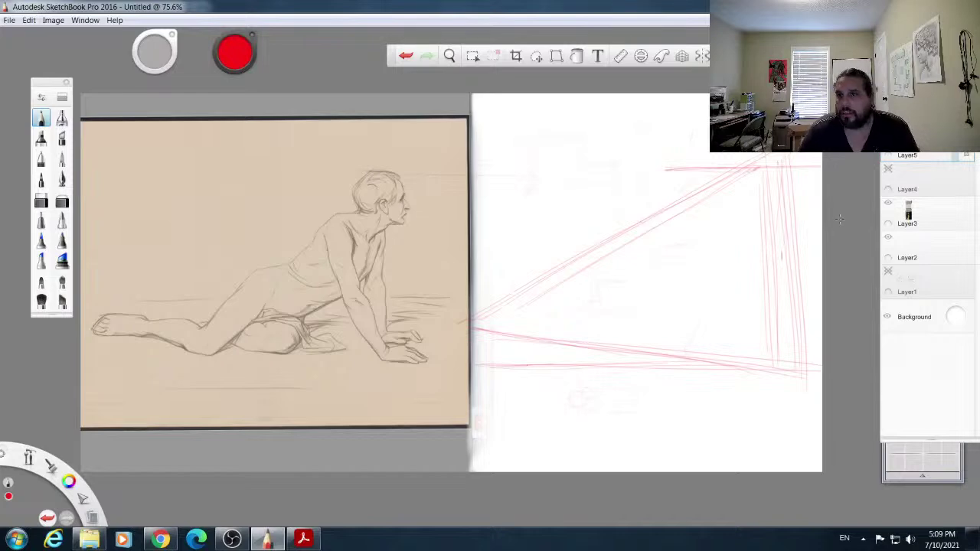
drag(797, 170, 800, 363)
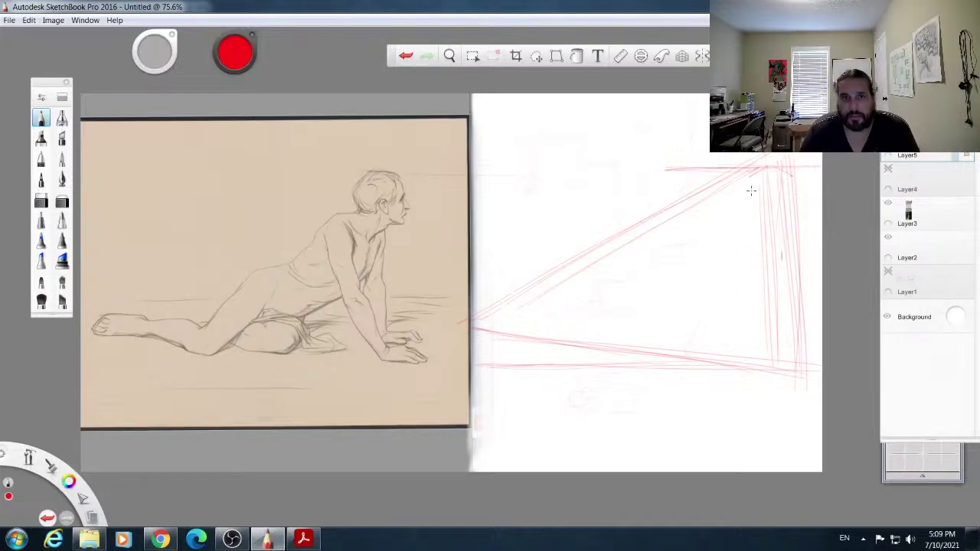
Step: Mark the back of the head inside the triangle, then draw the back's slope down to a point at the waist
drag(750, 184, 750, 202)
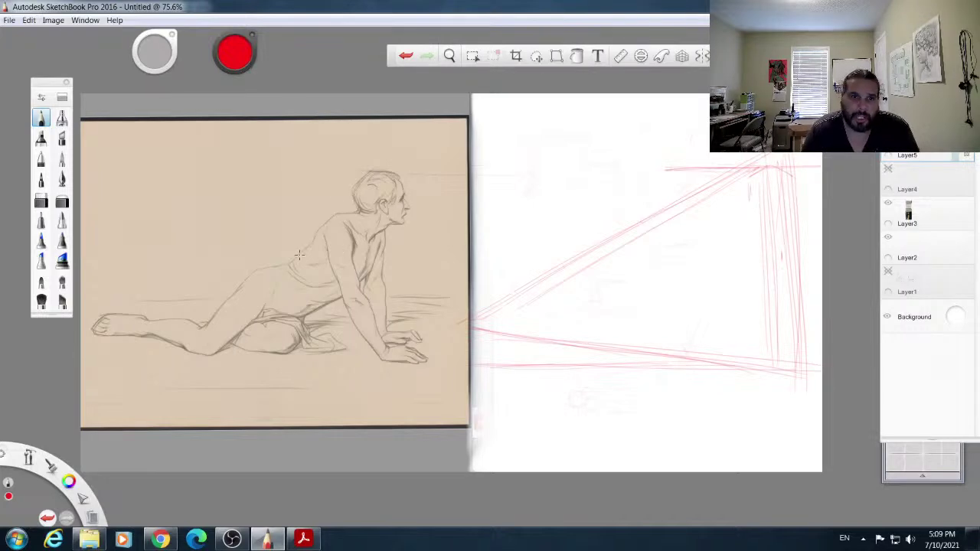
drag(747, 185, 688, 248)
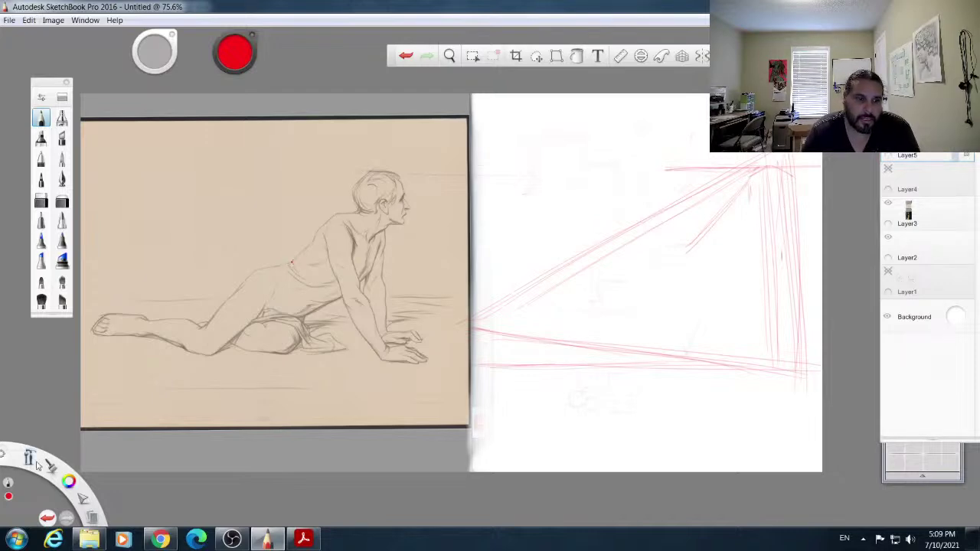
click(687, 251)
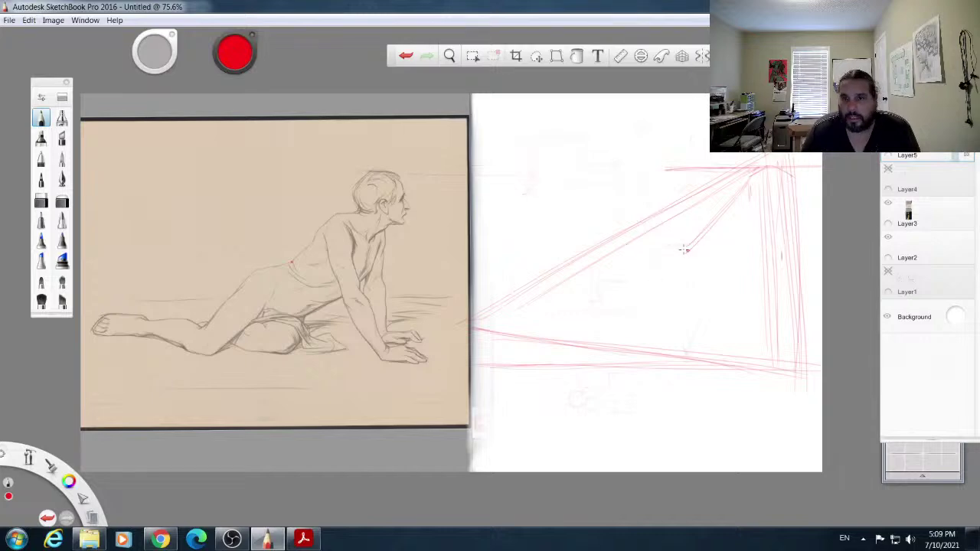
Step: Draw a horizontal guide through the waist point, a slanted line below it and the belly's slope, plus a sample broken contour in the blank area
mouse_move(692, 247)
mouse_down()
mouse_move(649, 252)
mouse_move(821, 248)
mouse_up()
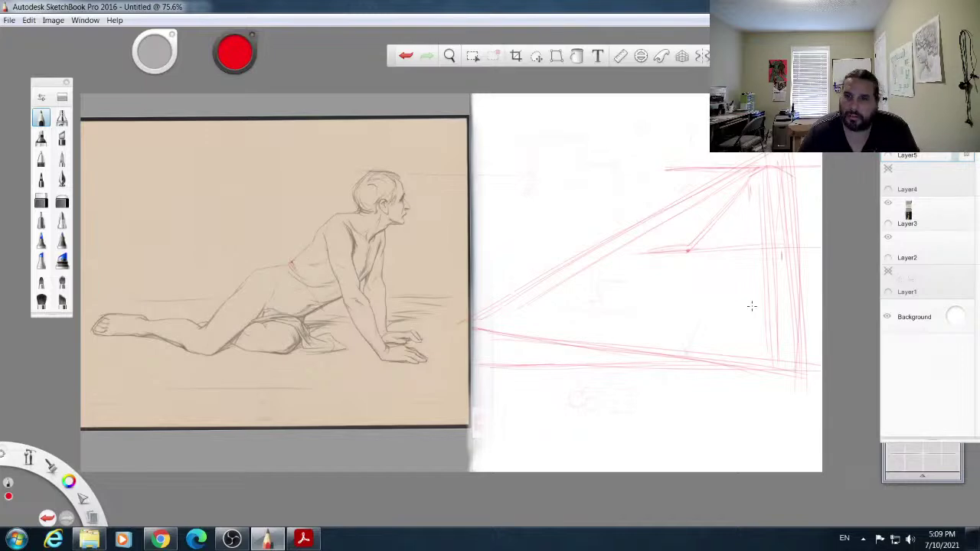
drag(692, 259, 720, 296)
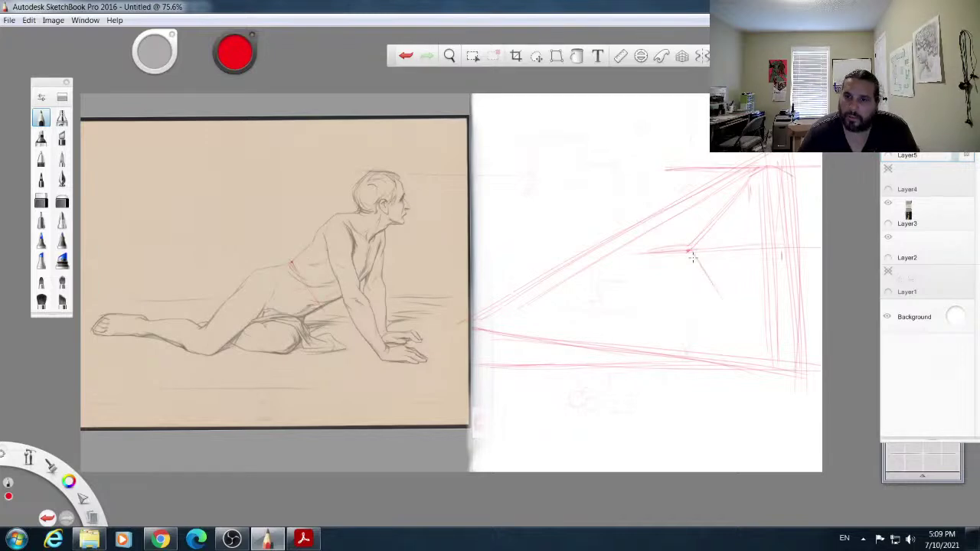
drag(758, 267, 698, 300)
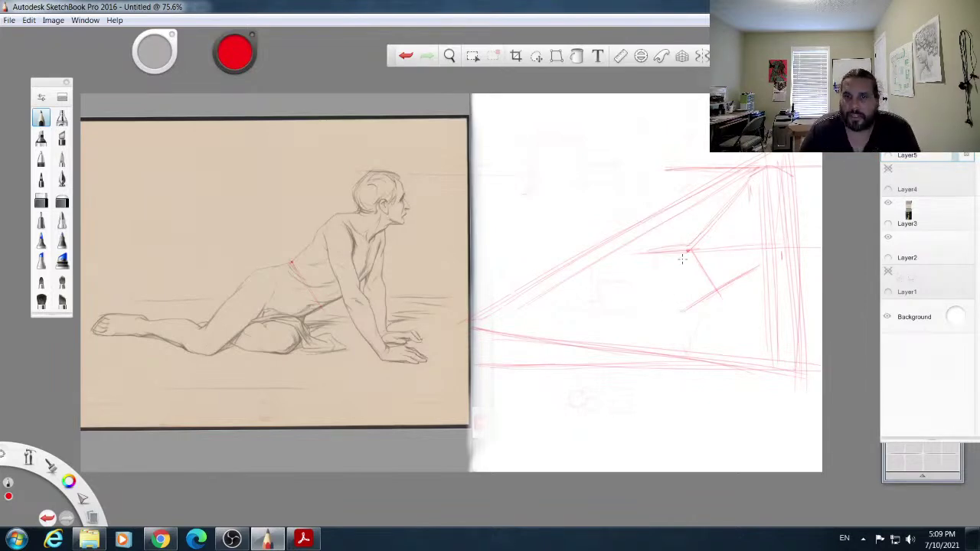
mouse_move(529, 216)
mouse_down()
mouse_move(556, 176)
mouse_move(583, 158)
mouse_up()
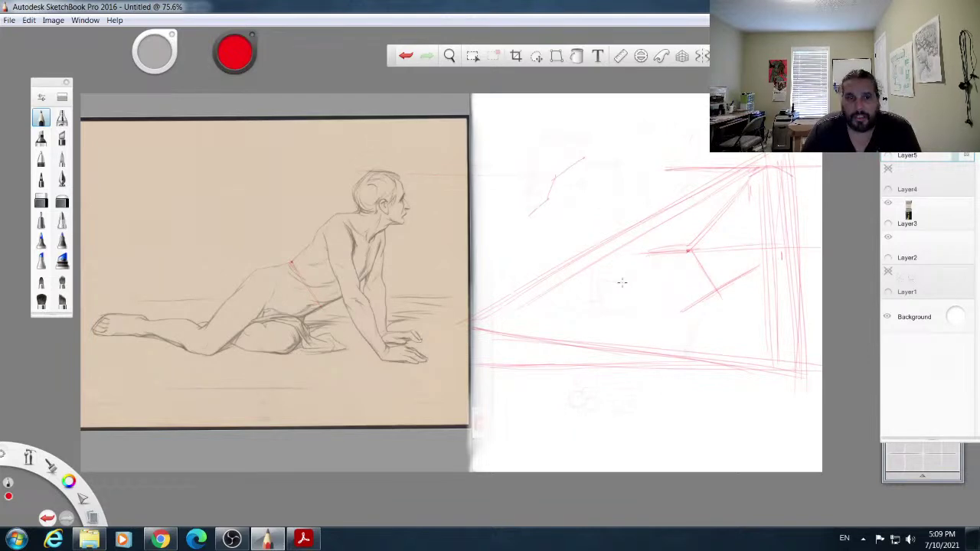
Step: Block in the near thigh with two roughly parallel slanted lines and draw a near-horizontal line across the folded leg
mouse_move(640, 258)
mouse_down()
mouse_move(690, 252)
mouse_move(598, 314)
mouse_move(610, 293)
mouse_move(584, 319)
mouse_up()
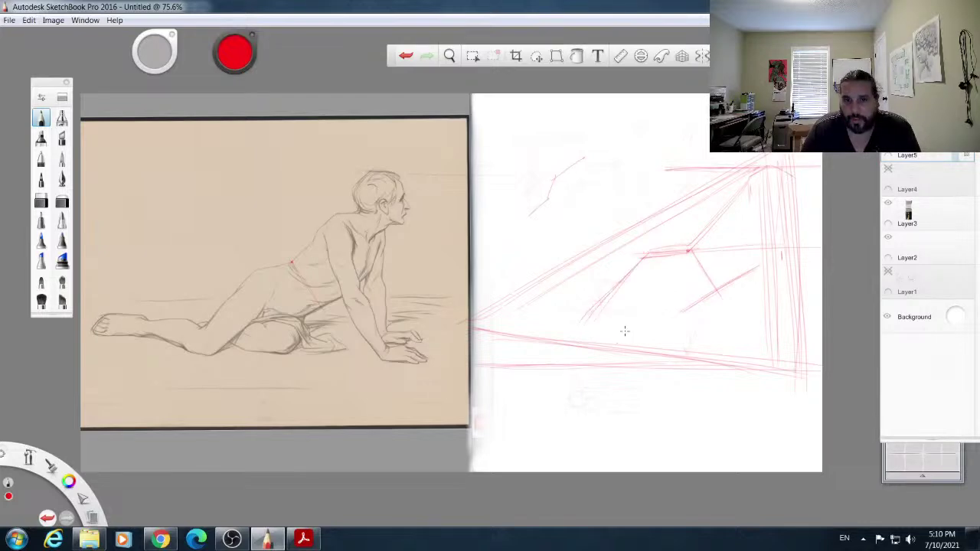
drag(602, 354, 660, 304)
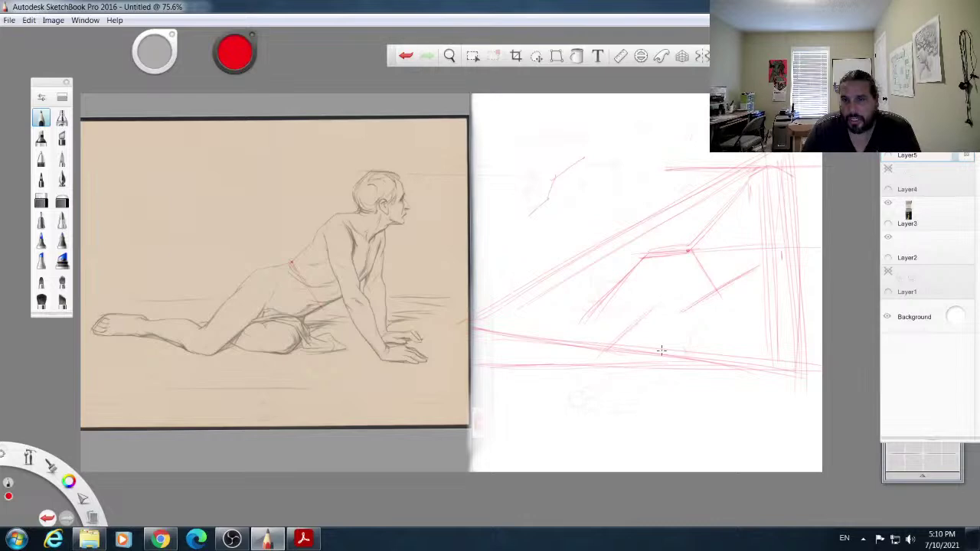
drag(616, 338, 735, 342)
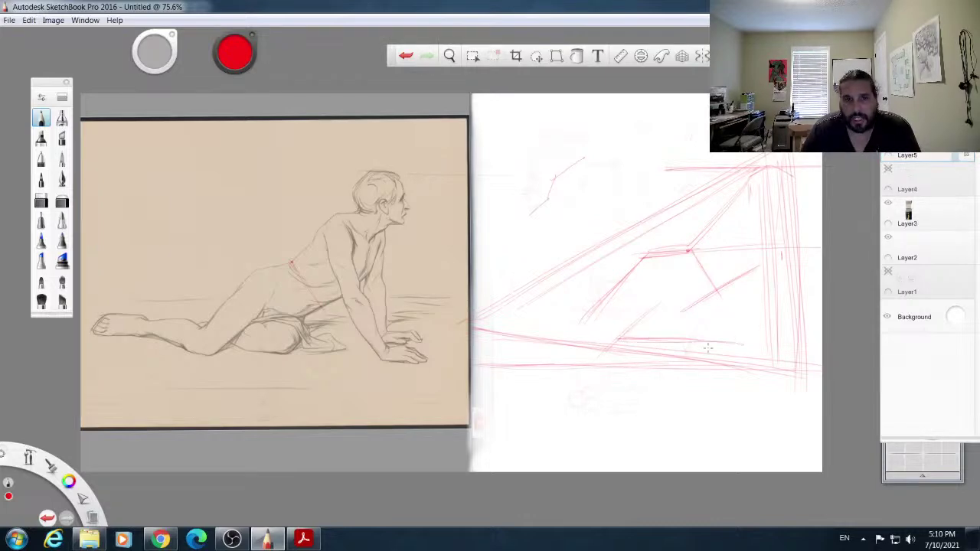
Step: Slant a line from the belly down to the folded leg's foot, mark the same line on the reference plate, and reinforce it in the drawing
drag(708, 296, 740, 345)
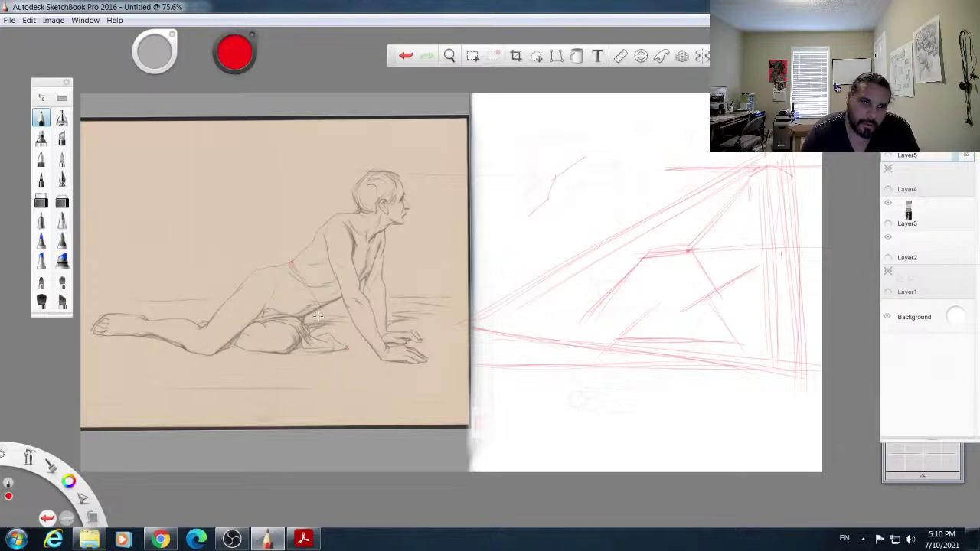
drag(308, 319, 345, 346)
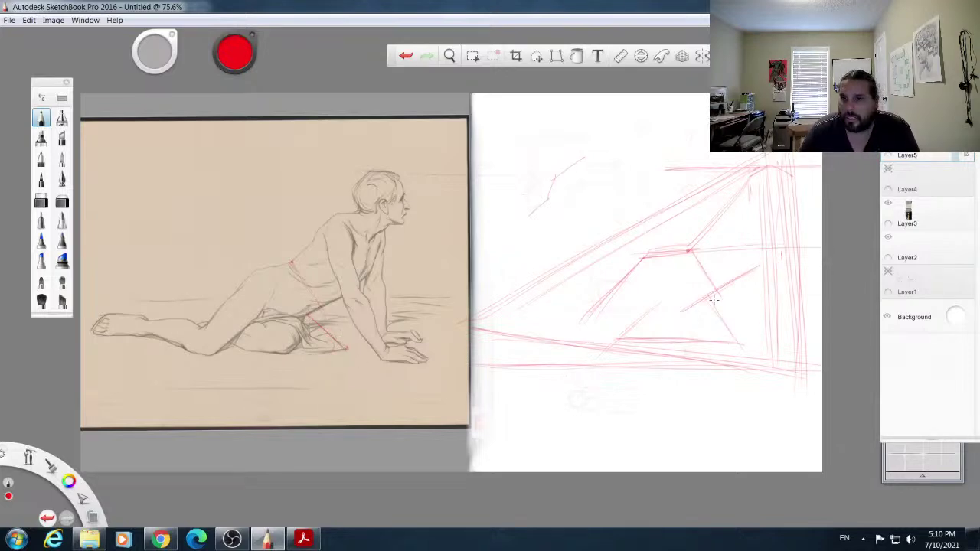
drag(712, 295, 739, 347)
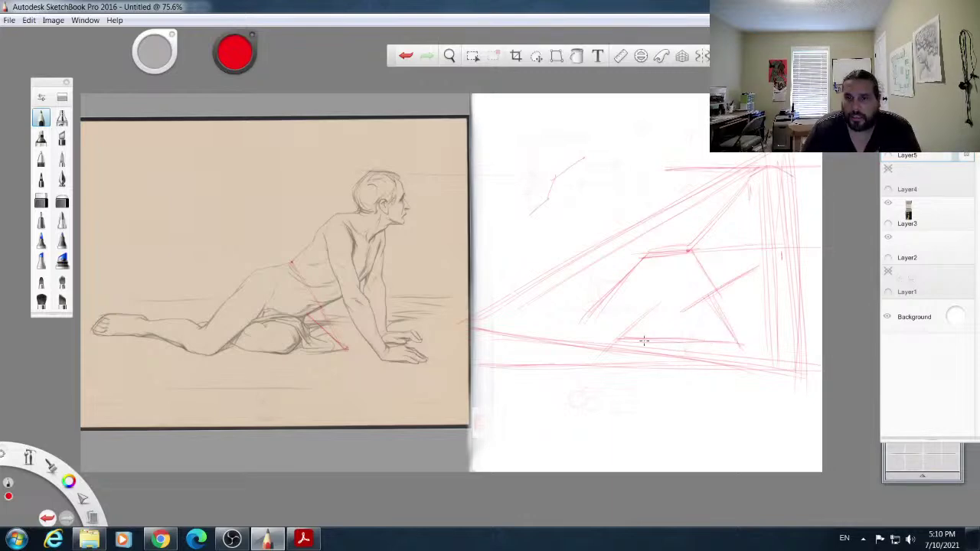
Step: Darken the underside of the bent knee and draw the extended lower leg's upper contour out to the angled foot end
mouse_move(622, 347)
mouse_down()
mouse_move(611, 351)
mouse_move(625, 342)
mouse_up()
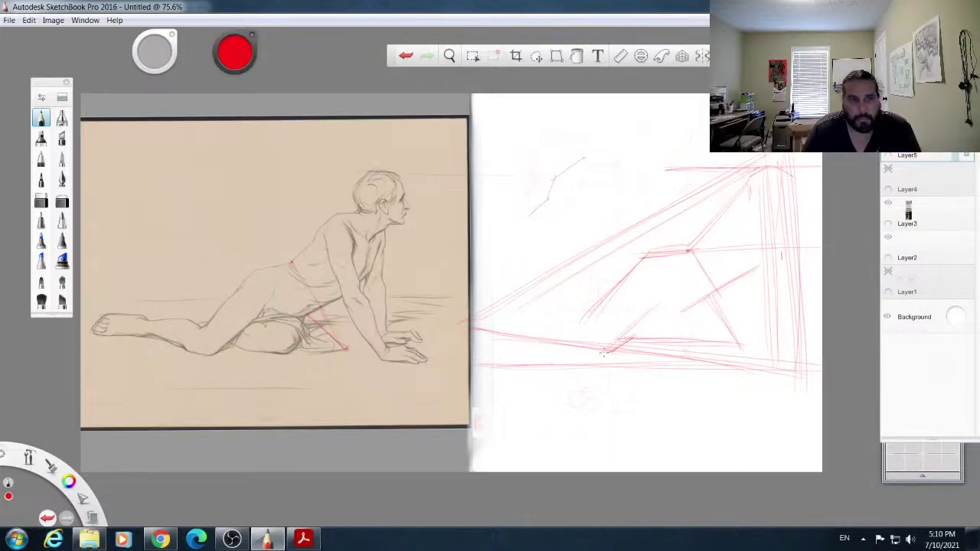
drag(570, 318, 604, 323)
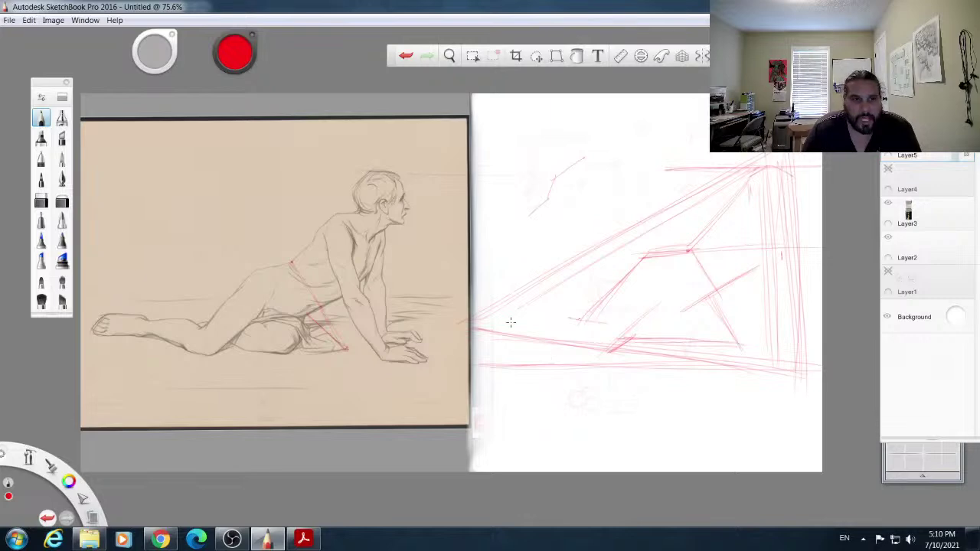
drag(497, 309, 629, 323)
drag(473, 326, 491, 309)
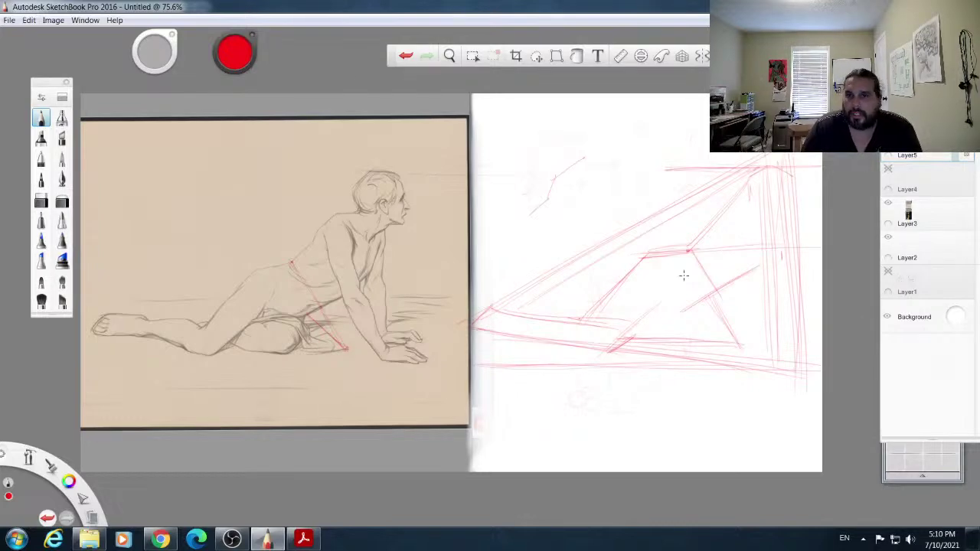
Step: Sketch an example angle marked with an arc in the blank area and darken the hip line leading to the waist
drag(570, 187, 610, 181)
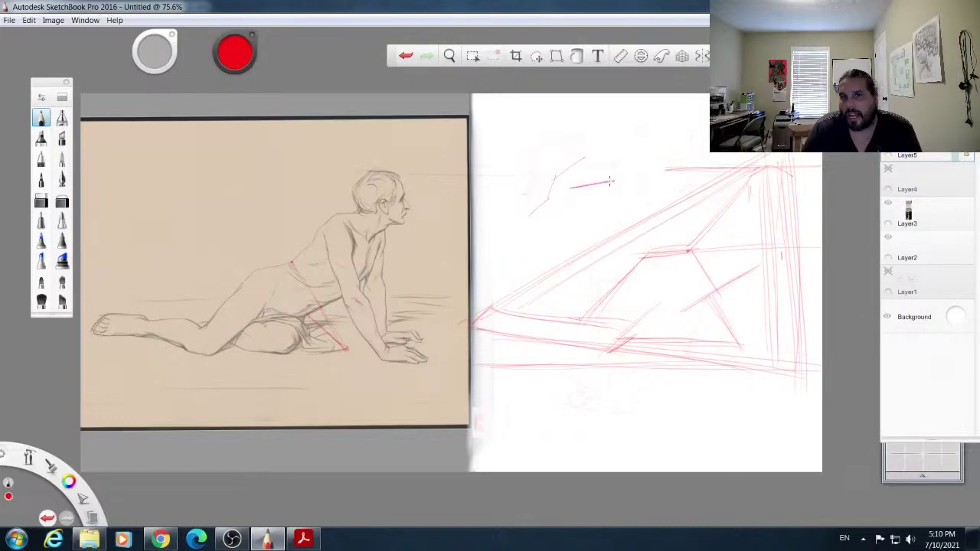
mouse_move(631, 141)
mouse_down()
mouse_move(612, 187)
mouse_move(611, 173)
mouse_move(602, 184)
mouse_up()
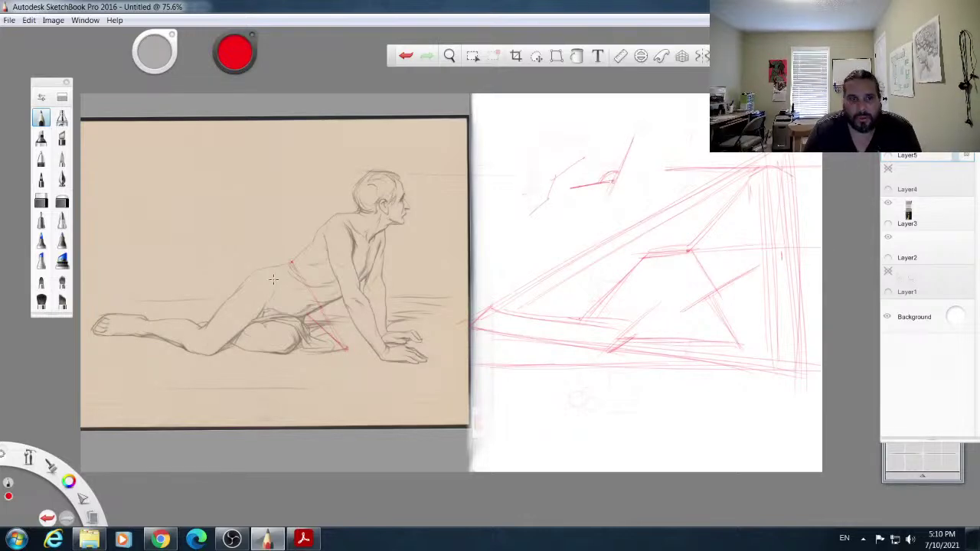
drag(642, 258, 687, 251)
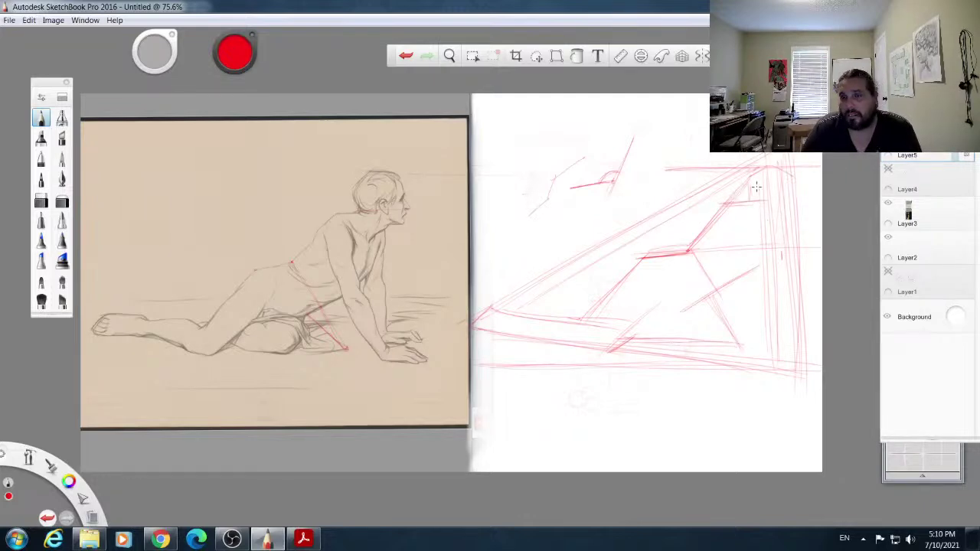
Step: Mark the back of the neck with a vertical line and block in the chest and belly with straight lines
drag(749, 175, 749, 207)
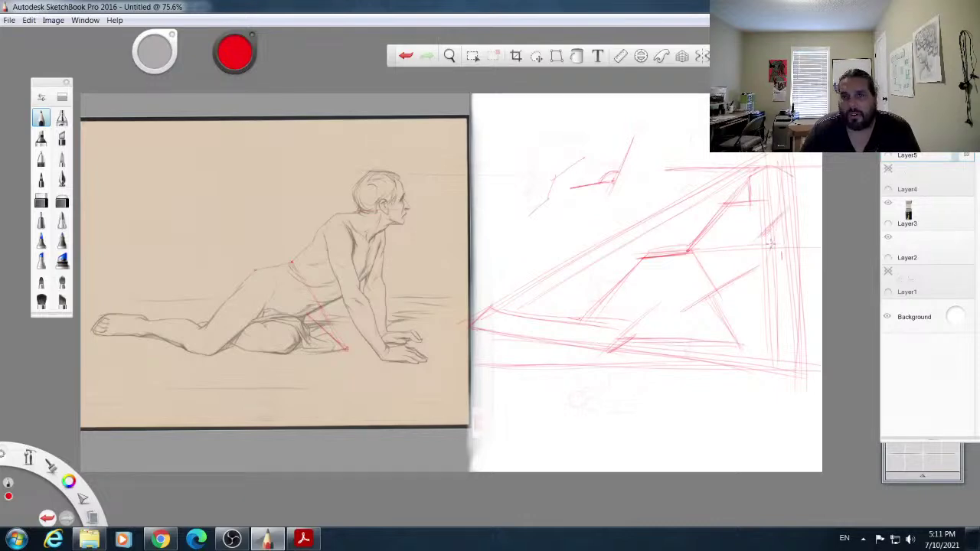
mouse_move(778, 229)
mouse_down()
mouse_move(763, 269)
mouse_move(695, 310)
mouse_move(758, 270)
mouse_up()
drag(687, 314, 737, 284)
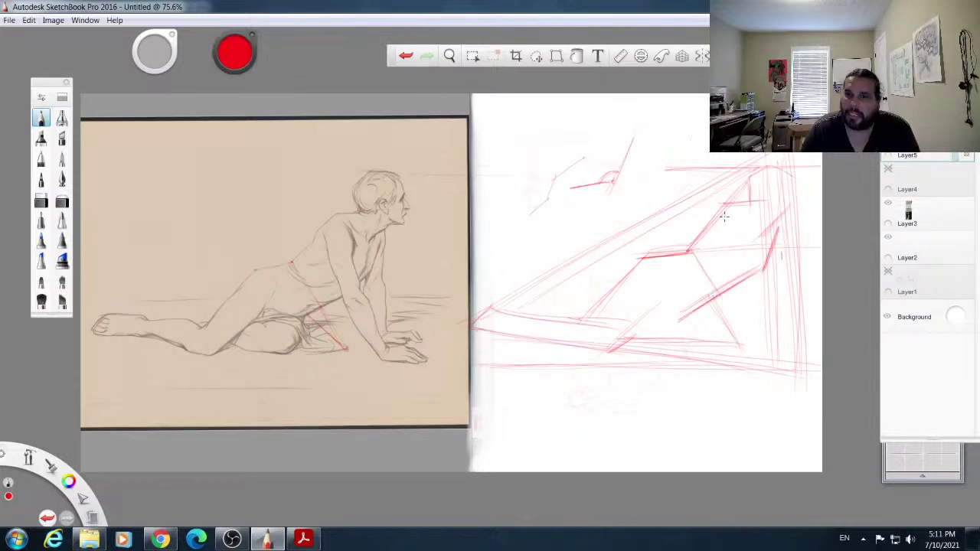
Step: Draw the two sides of the near upper arm and continue the arm in a slanted line down to the wrist
drag(725, 222, 741, 288)
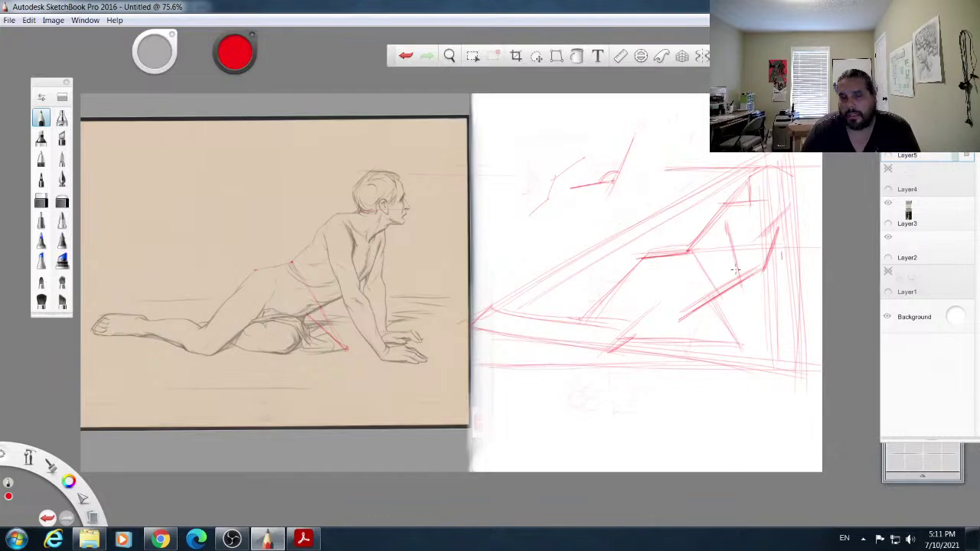
drag(745, 216, 755, 261)
mouse_move(726, 216)
mouse_down()
mouse_move(742, 297)
mouse_move(733, 285)
mouse_move(715, 294)
mouse_move(771, 347)
mouse_move(741, 301)
mouse_up()
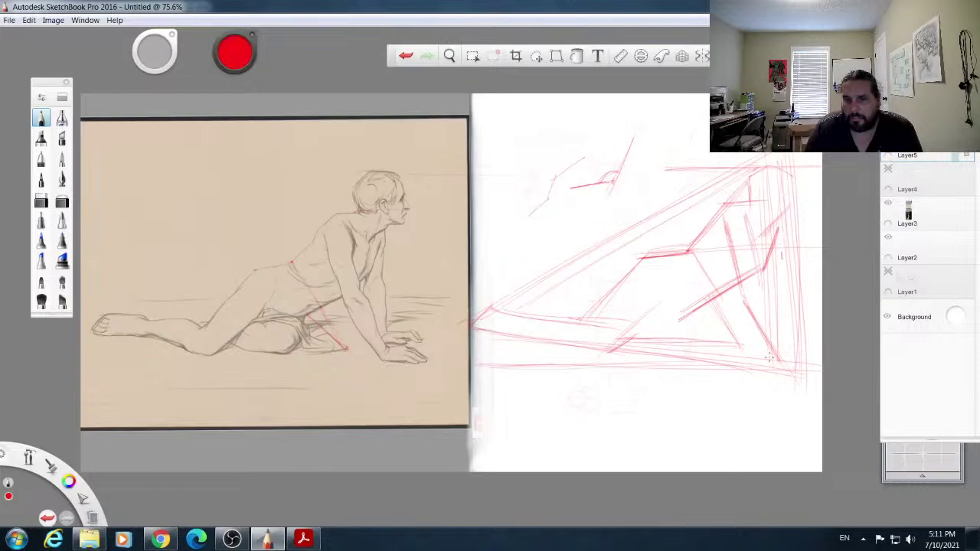
Step: Block in the extent of the two hands with straight lines and drop a vertical from the chest for the far arm
drag(785, 359, 804, 357)
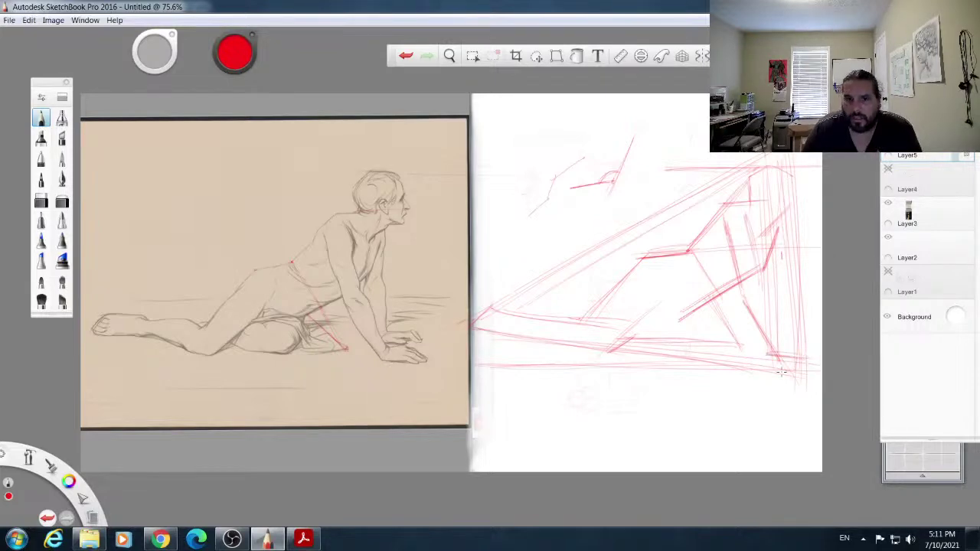
drag(806, 323, 811, 361)
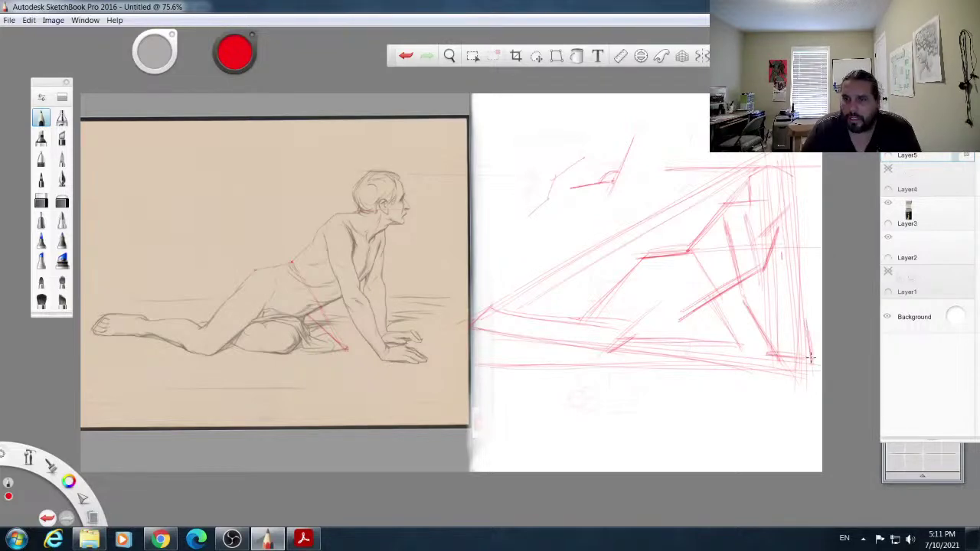
drag(771, 324, 812, 324)
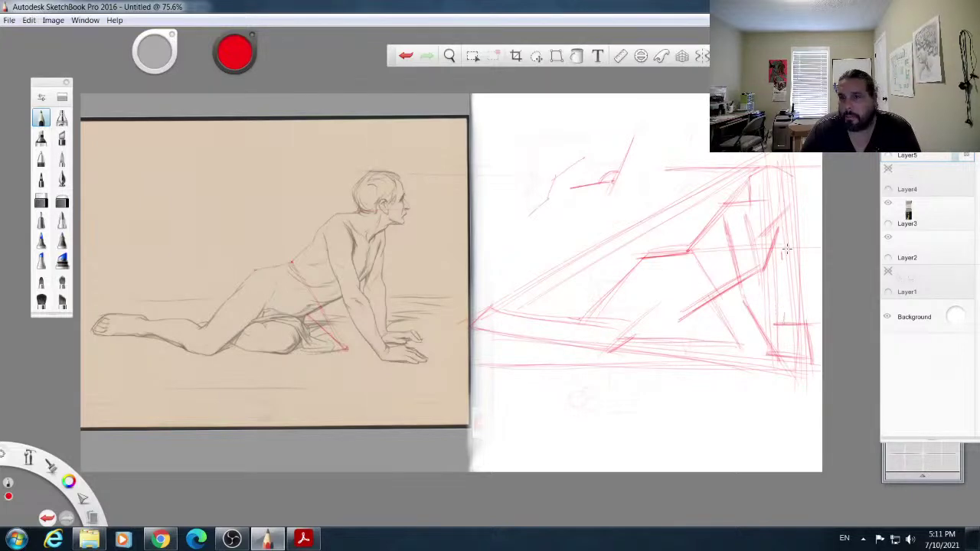
drag(783, 230, 784, 322)
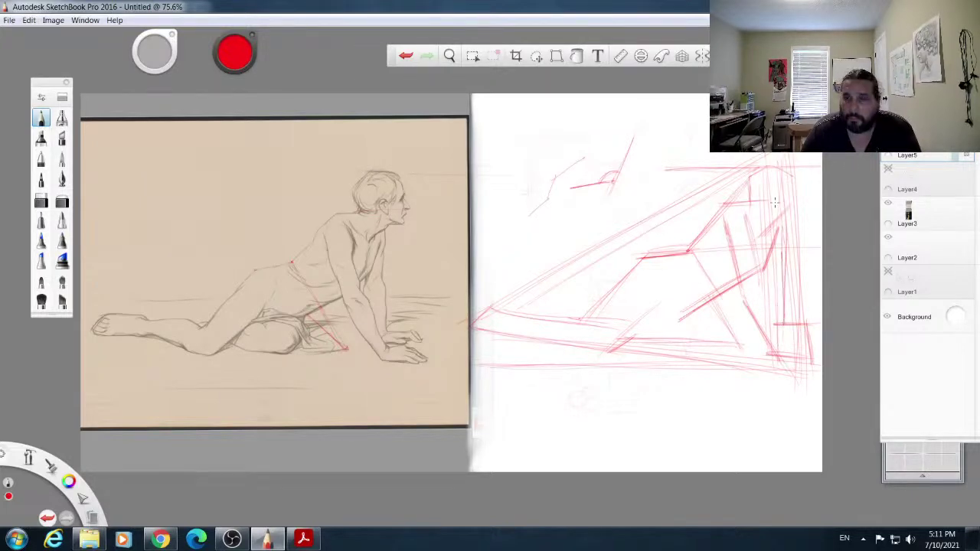
Step: Block in the front of the neck, the chin and the face's front edge with short straight lines
mouse_move(765, 234)
mouse_down()
mouse_move(791, 219)
mouse_move(776, 225)
mouse_up()
drag(790, 169, 791, 226)
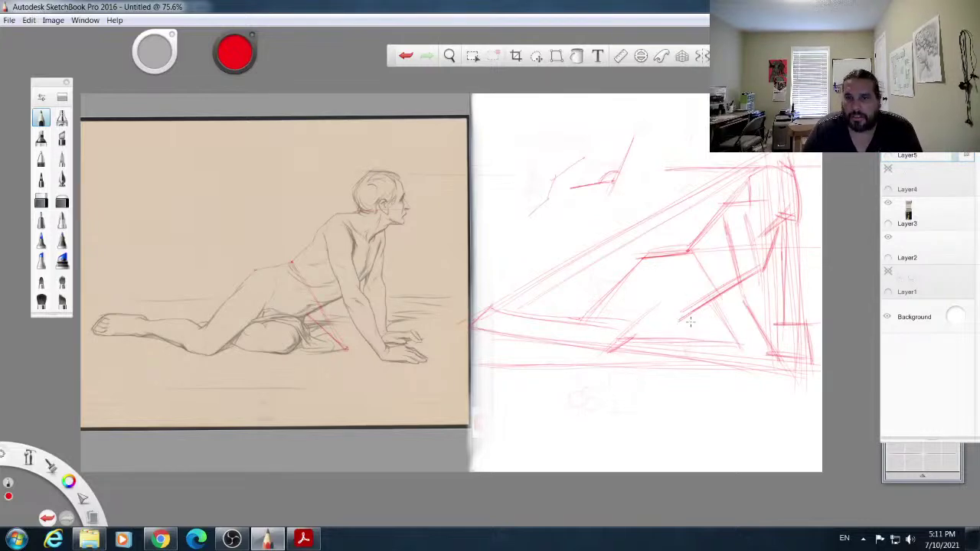
Step: Draw a vertical below the waist to place the folded leg's end, and block in its foot and lower edge
drag(691, 296, 685, 363)
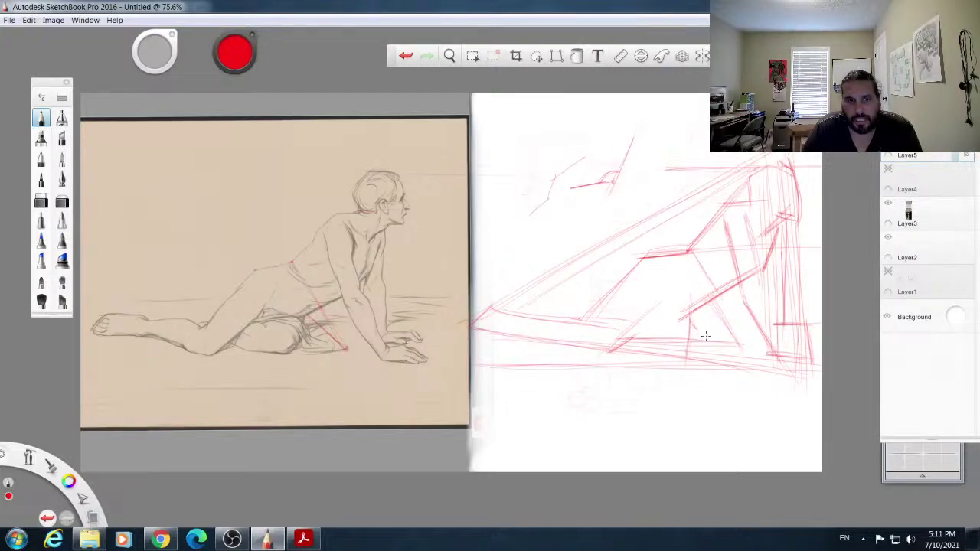
mouse_move(694, 336)
mouse_down()
mouse_move(722, 369)
mouse_move(688, 351)
mouse_move(747, 344)
mouse_move(681, 362)
mouse_move(682, 360)
mouse_up()
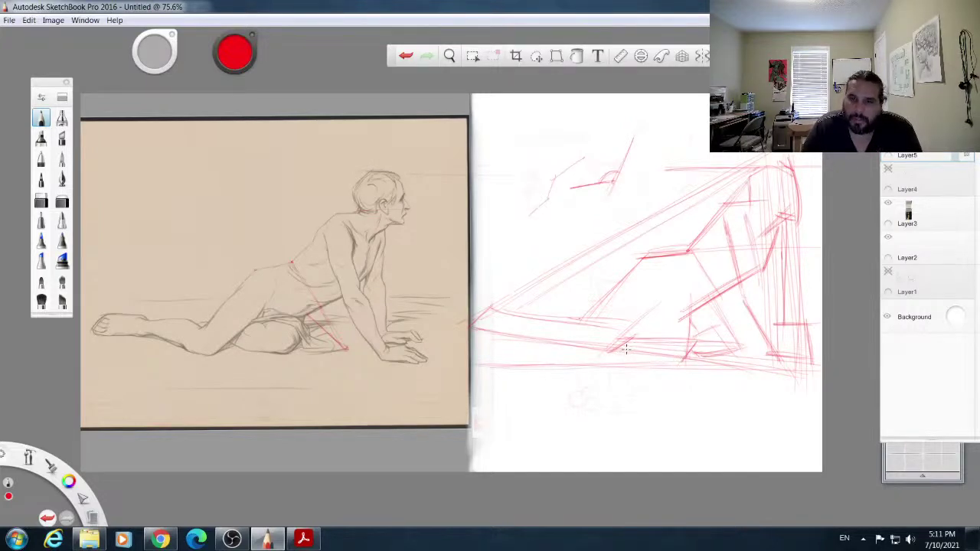
drag(639, 354, 678, 356)
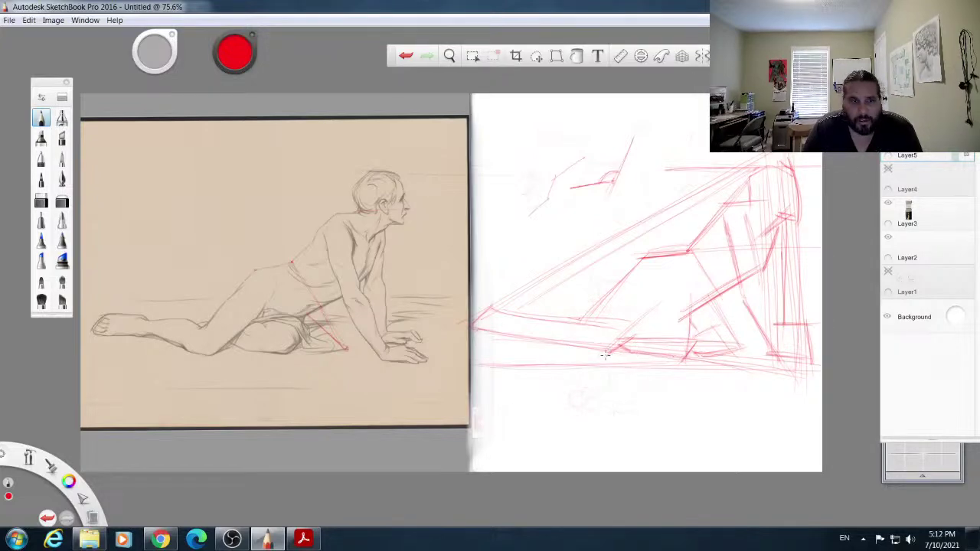
Step: Define the extended leg's lower and upper contours, reinforce the back of the thigh, and shape the ankle and foot
mouse_move(578, 351)
mouse_down()
mouse_move(606, 356)
mouse_move(569, 351)
mouse_up()
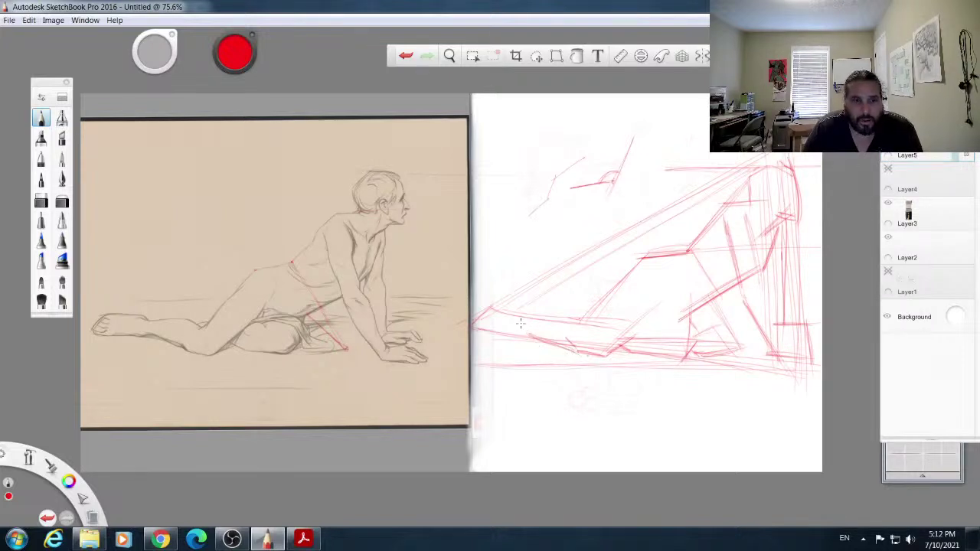
mouse_move(520, 313)
mouse_down()
mouse_move(556, 314)
mouse_move(514, 324)
mouse_move(565, 328)
mouse_move(580, 311)
mouse_move(589, 317)
mouse_move(568, 314)
mouse_move(592, 324)
mouse_move(576, 317)
mouse_move(595, 316)
mouse_move(582, 324)
mouse_move(603, 312)
mouse_move(591, 318)
mouse_move(640, 265)
mouse_up()
mouse_move(594, 319)
mouse_down()
mouse_move(631, 274)
mouse_move(614, 290)
mouse_up()
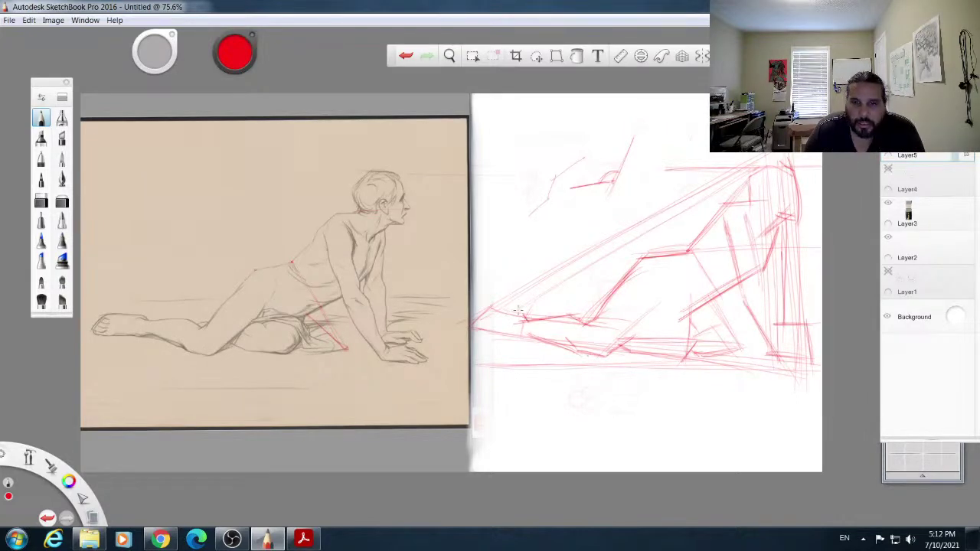
drag(509, 310, 526, 310)
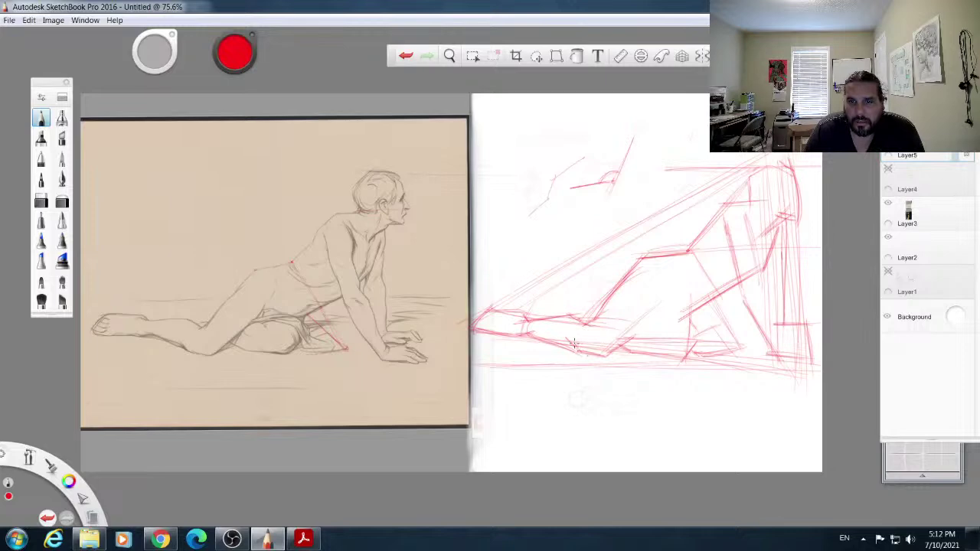
Step: Strengthen the underside of the near thigh and outline the folded leg and its foot beneath the belly
mouse_move(580, 353)
mouse_down()
mouse_move(605, 356)
mouse_move(648, 320)
mouse_up()
drag(611, 354, 665, 300)
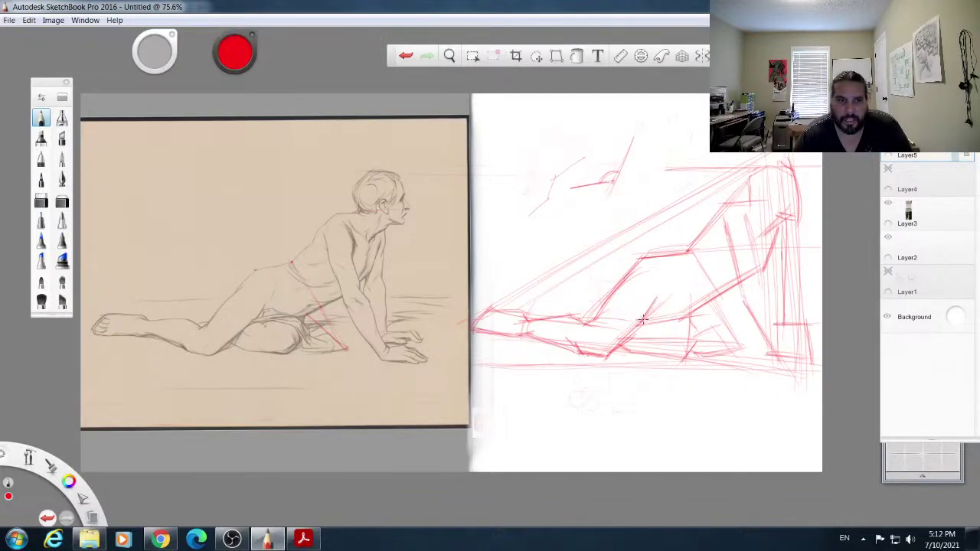
mouse_move(658, 308)
mouse_down()
mouse_move(690, 326)
mouse_move(656, 327)
mouse_move(700, 331)
mouse_up()
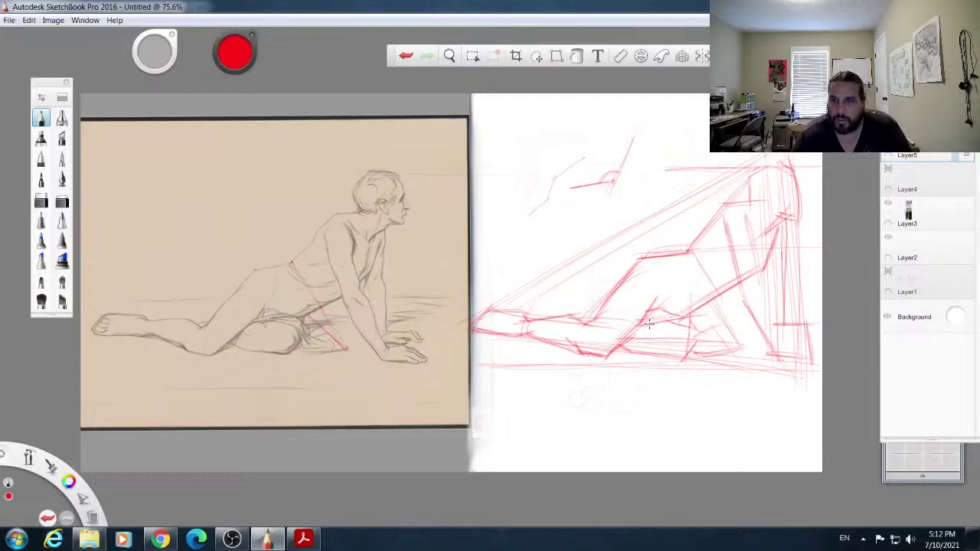
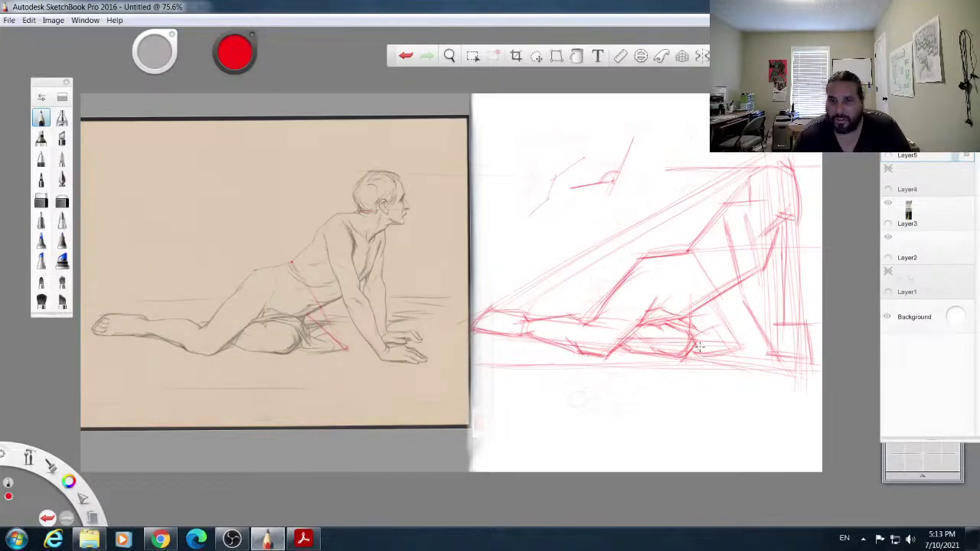
drag(702, 350, 736, 346)
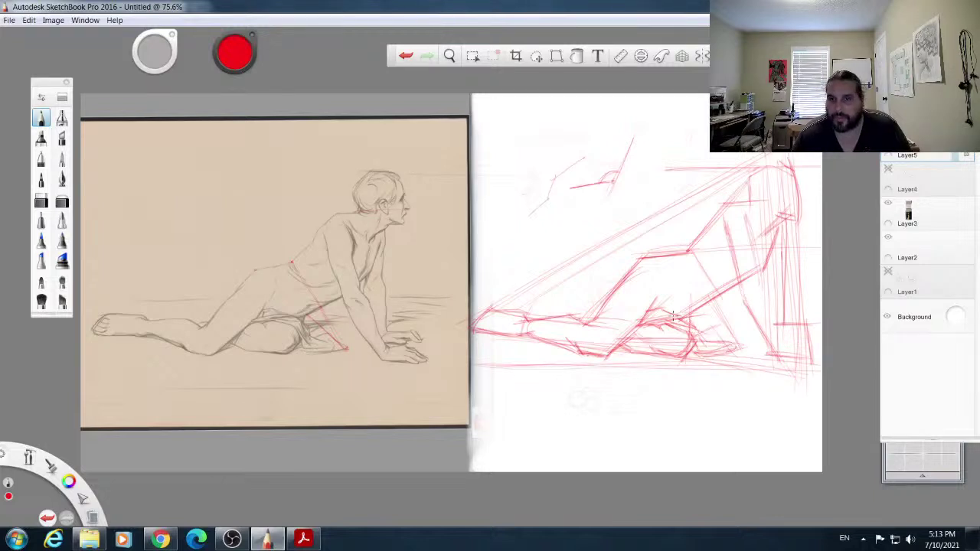
Step: Strengthen the belly line from the groin toward the chest, and define the back edge of the near upper arm
drag(669, 317, 729, 298)
drag(693, 313, 732, 297)
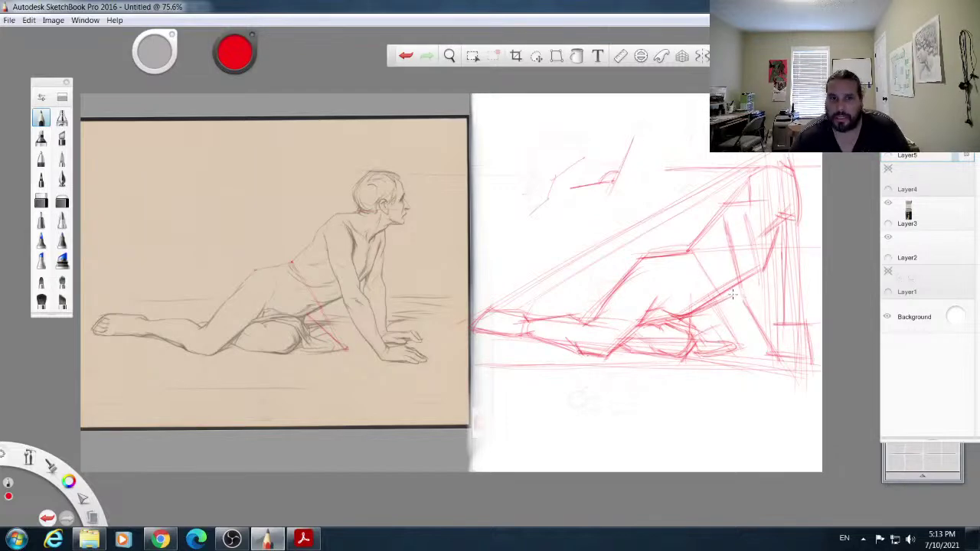
drag(726, 242, 737, 294)
drag(725, 238, 739, 298)
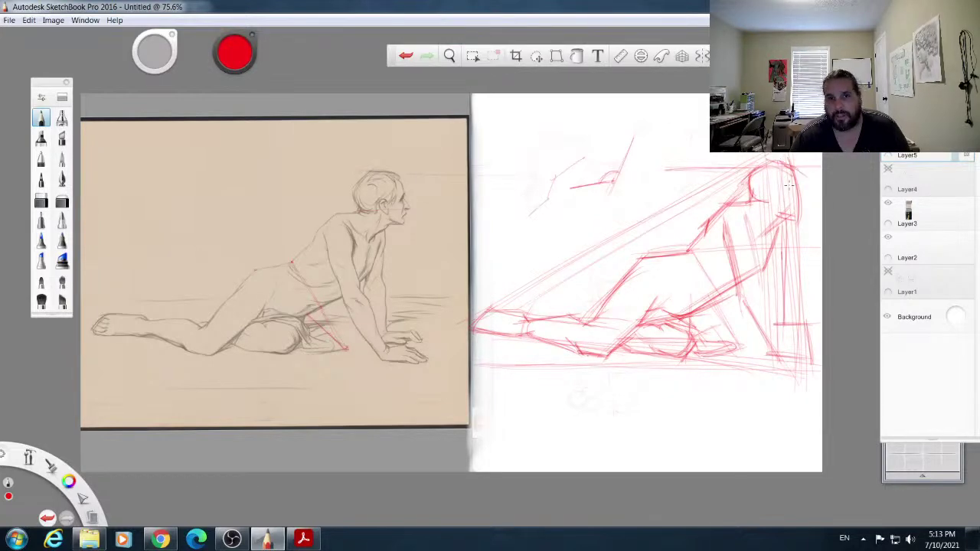
Step: Place the ear and brow line on the head, and shape the nose in profile
mouse_move(790, 172)
mouse_down()
mouse_move(791, 196)
mouse_move(770, 207)
mouse_up()
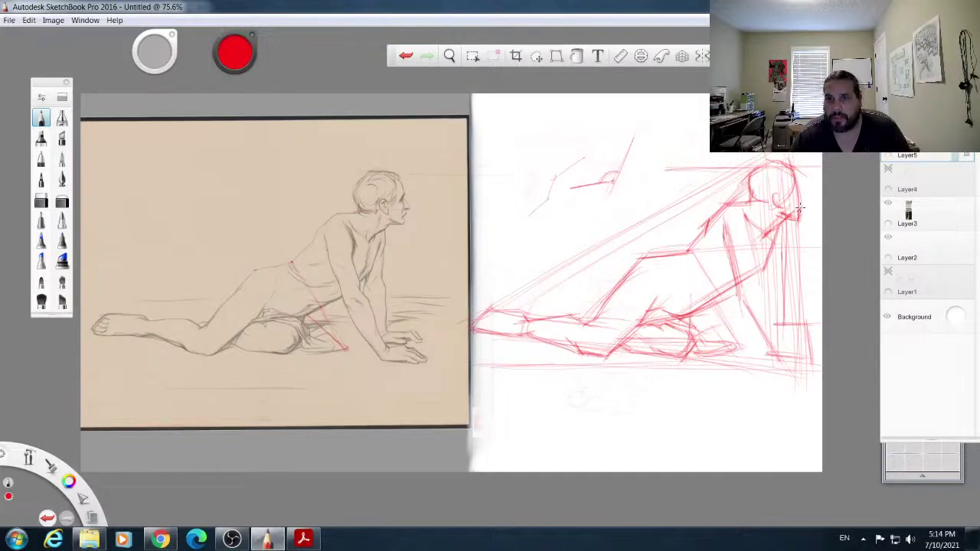
mouse_move(796, 193)
mouse_down()
mouse_move(773, 197)
mouse_move(798, 193)
mouse_up()
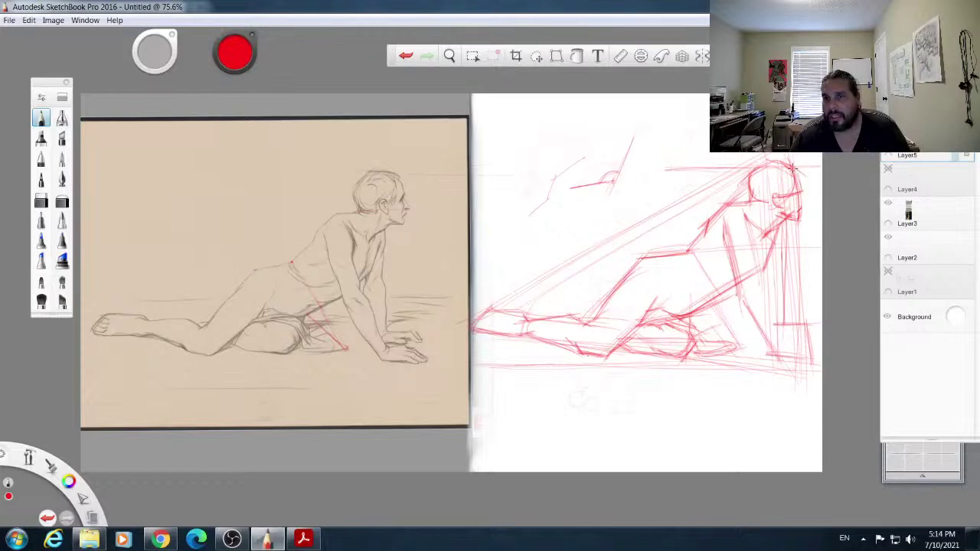
drag(799, 192, 801, 207)
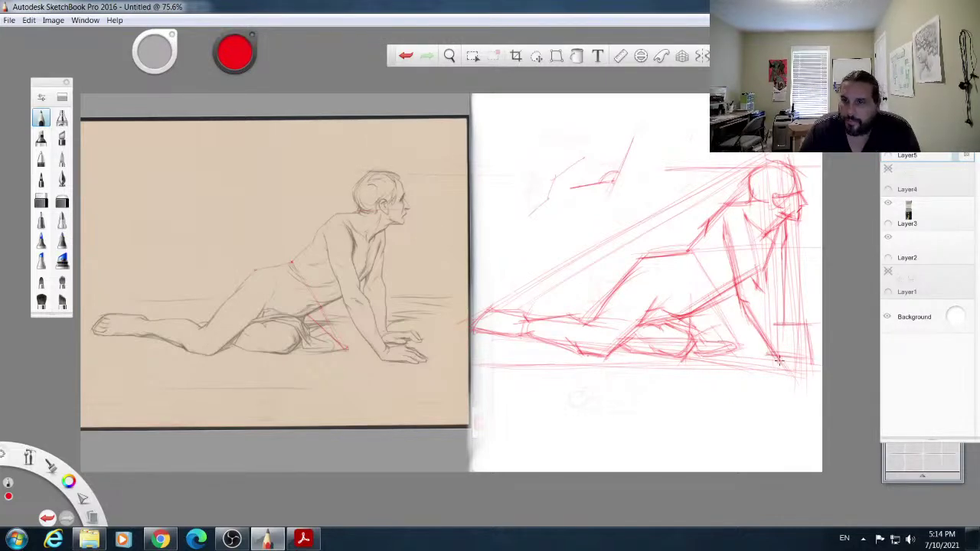
Step: Block in the near hand and wrist on the ground, and shape the contours of the forearm and inner elbow
mouse_move(778, 344)
mouse_down()
mouse_move(804, 343)
mouse_move(812, 363)
mouse_up()
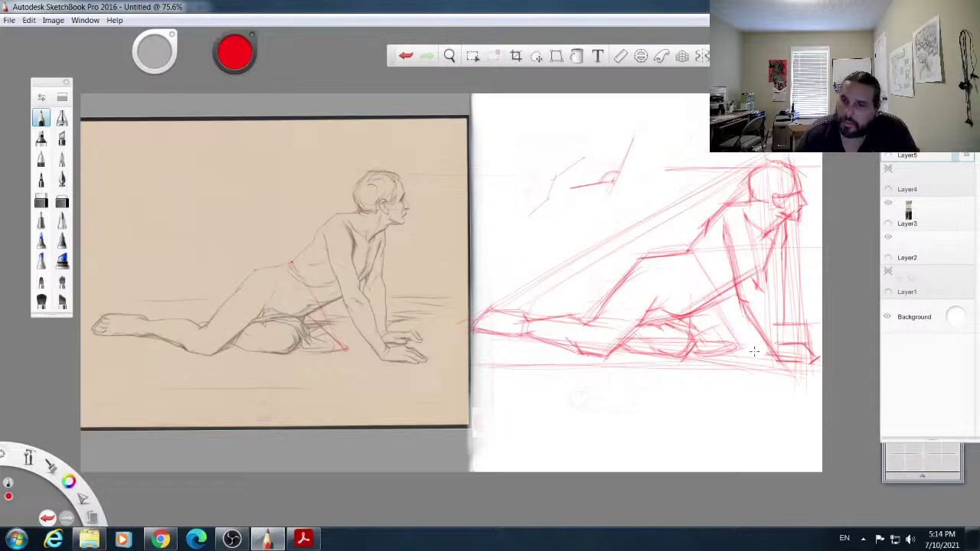
drag(773, 355, 784, 343)
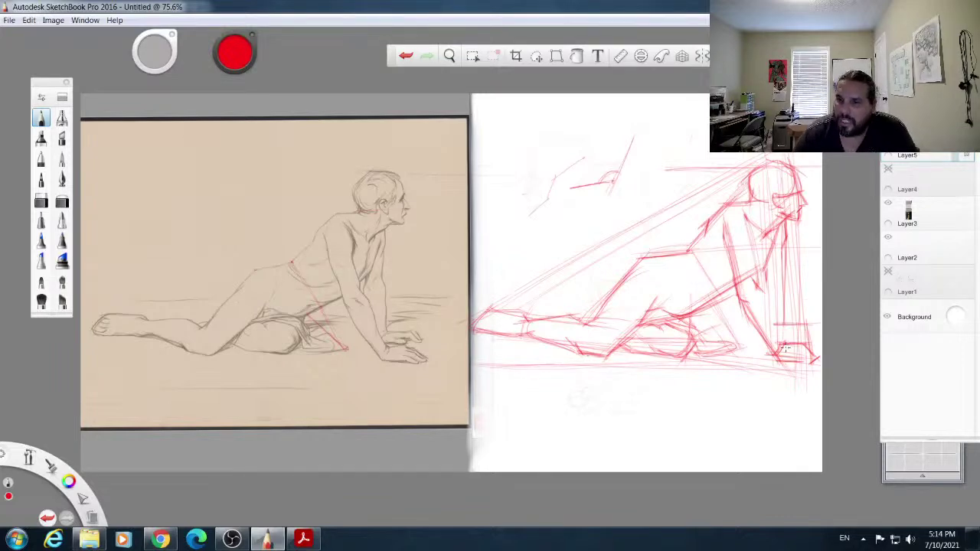
drag(784, 349, 771, 320)
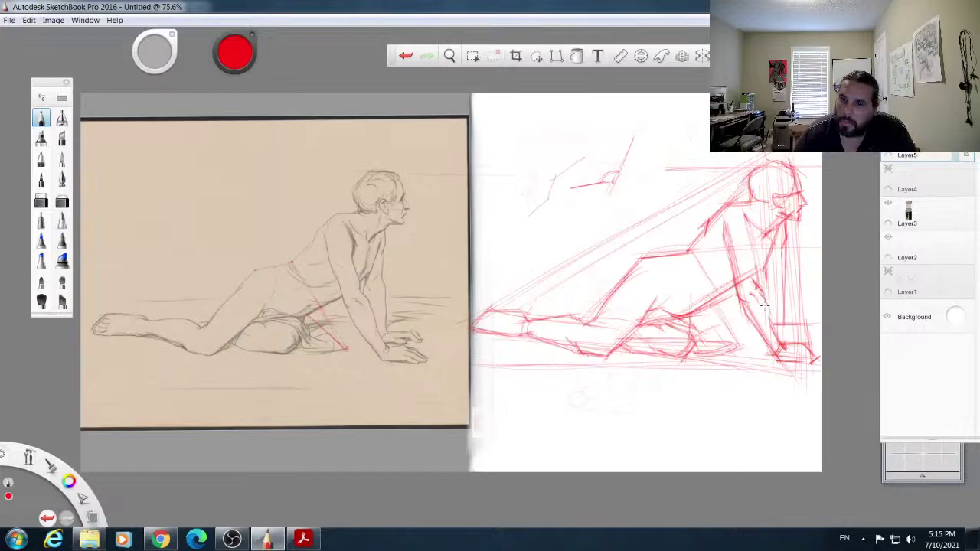
drag(763, 297, 801, 366)
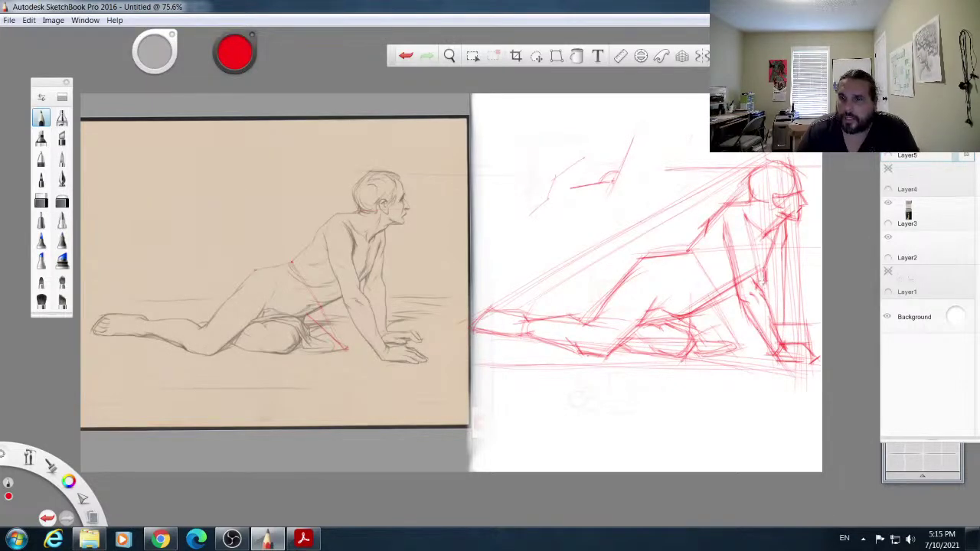
drag(760, 291, 763, 302)
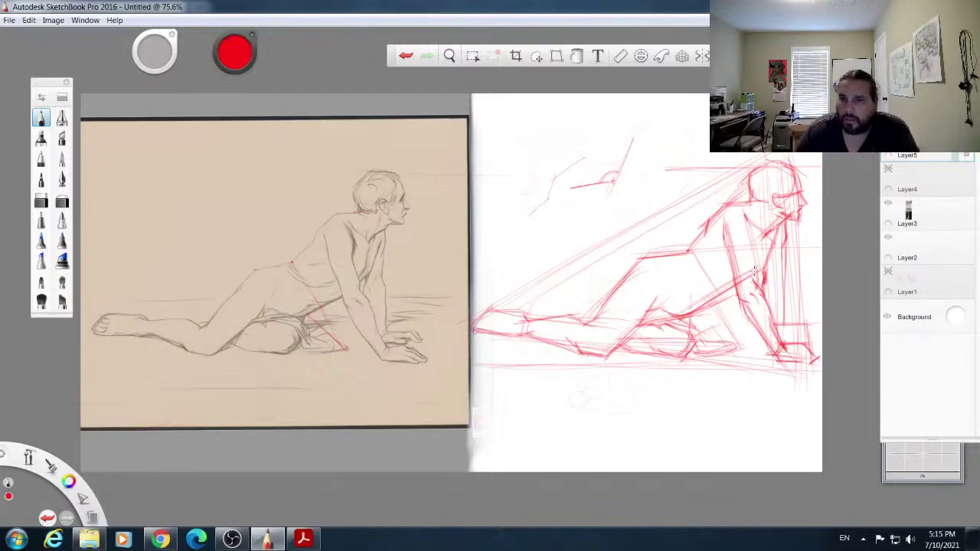
mouse_move(752, 264)
mouse_down()
mouse_move(751, 250)
mouse_move(754, 282)
mouse_up()
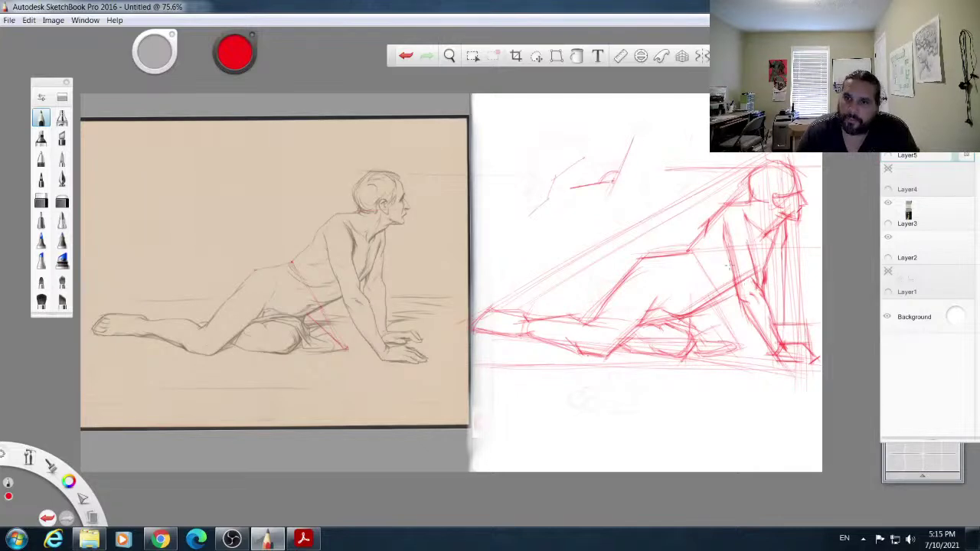
Step: Add the torso edge behind the near upper arm, and reinforce the upper back contour down to the waist
drag(724, 253, 731, 278)
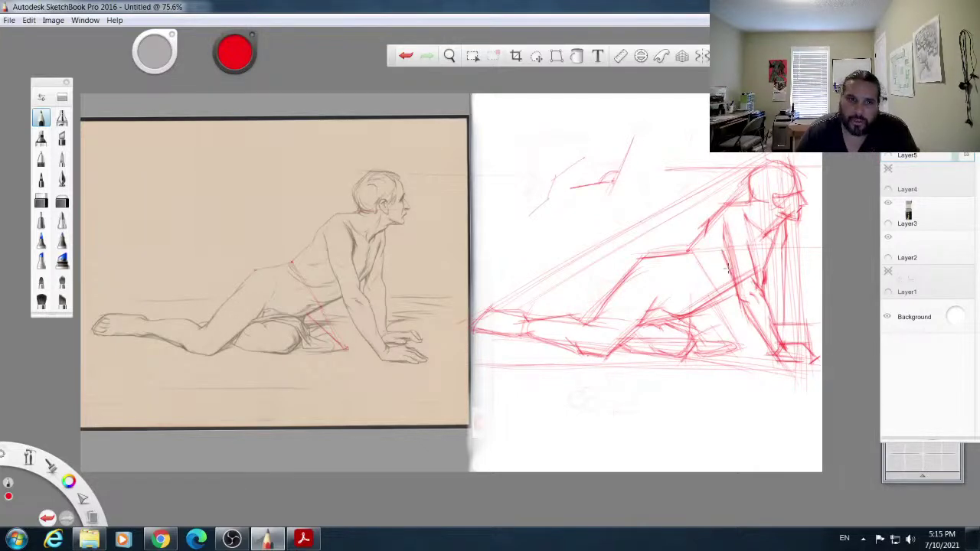
drag(719, 229, 725, 256)
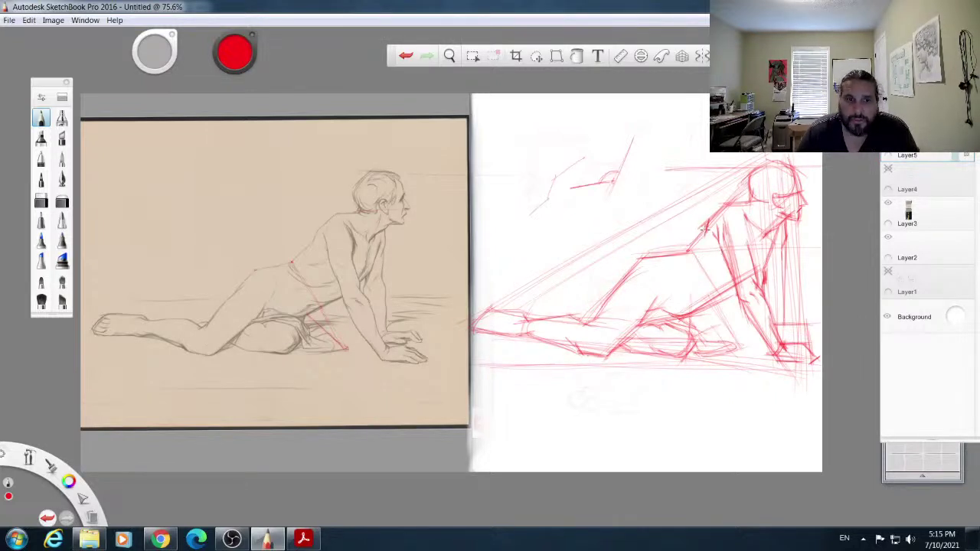
drag(703, 230, 684, 247)
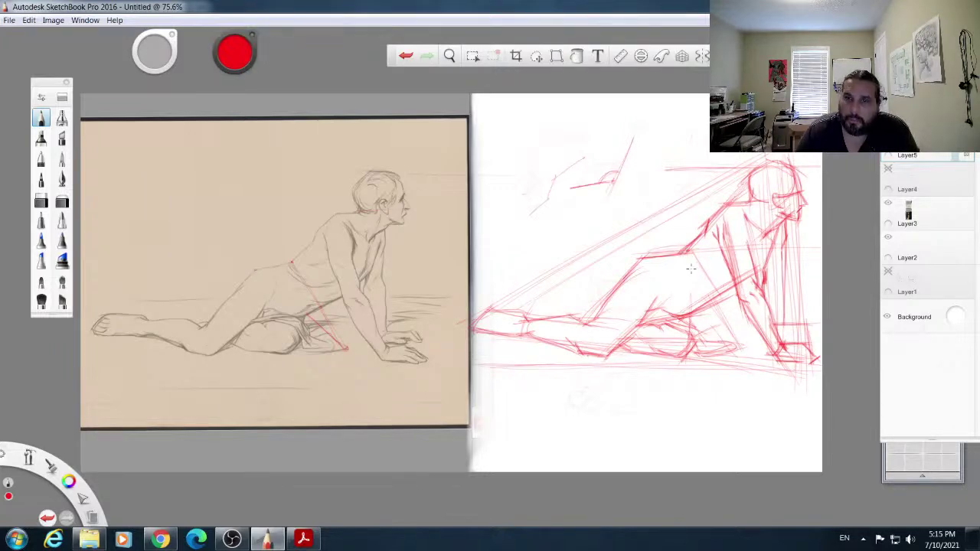
Step: Draw the waist creases and belly folds, and refine the contour over the hip and down the back of the thigh
mouse_move(683, 256)
mouse_down()
mouse_move(709, 275)
mouse_move(719, 270)
mouse_up()
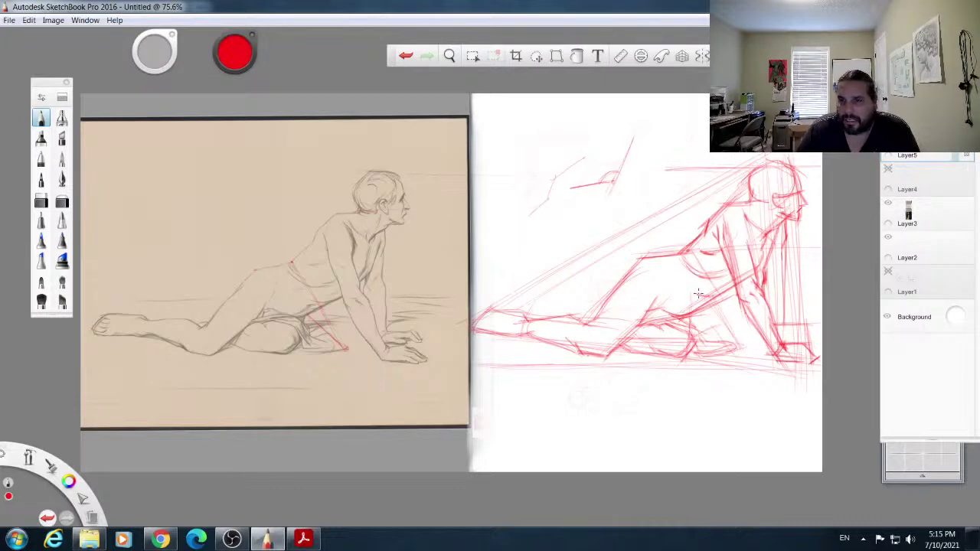
drag(702, 296, 733, 290)
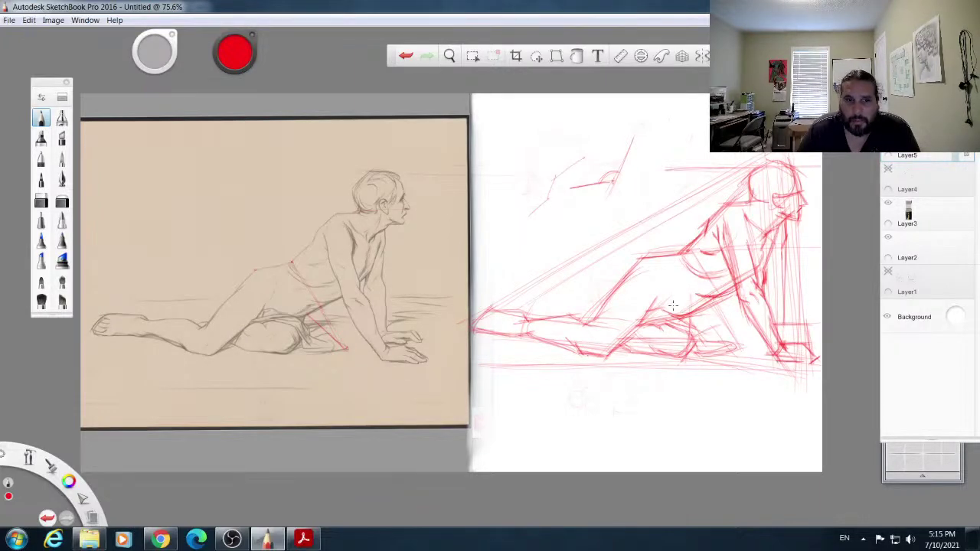
drag(689, 315, 711, 300)
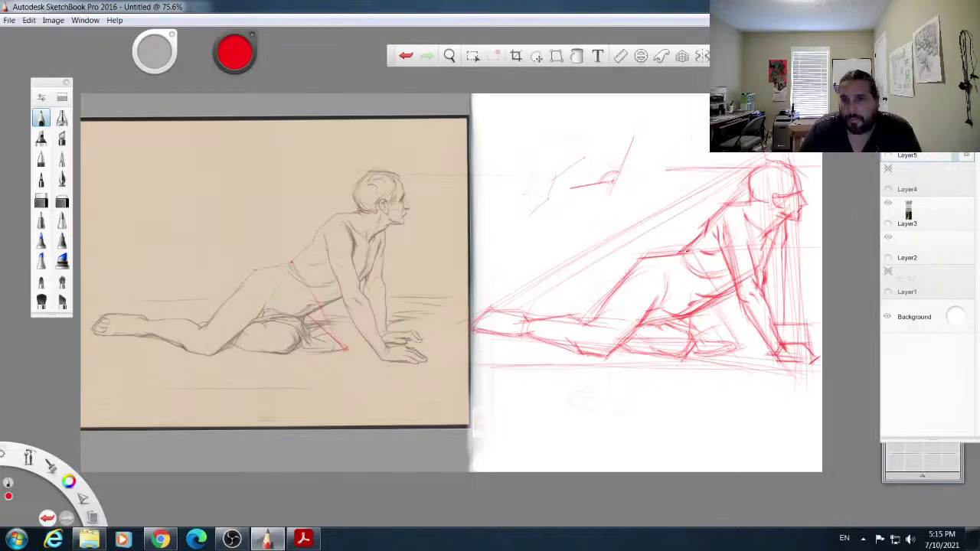
mouse_move(677, 255)
mouse_down()
mouse_move(634, 265)
mouse_move(643, 271)
mouse_up()
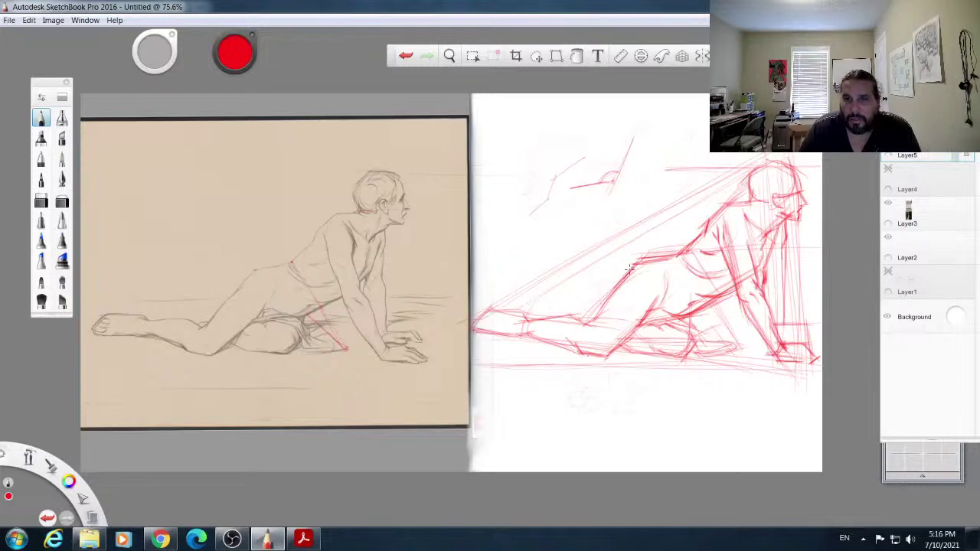
drag(626, 283, 602, 309)
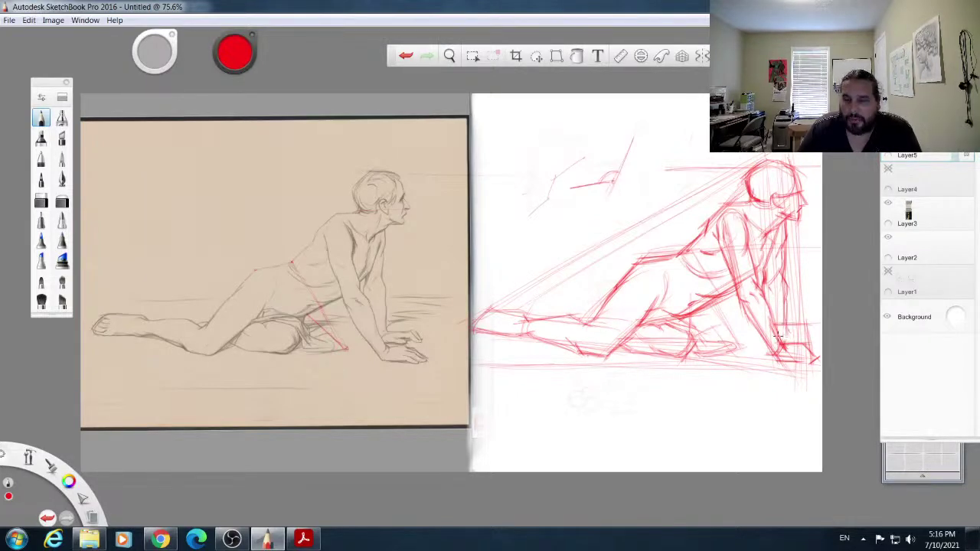
Step: Sketch the far hand behind the near one, and define the fingers of the near hand
mouse_move(777, 338)
mouse_down()
mouse_move(798, 327)
mouse_move(808, 338)
mouse_move(783, 335)
mouse_move(812, 331)
mouse_move(817, 343)
mouse_up()
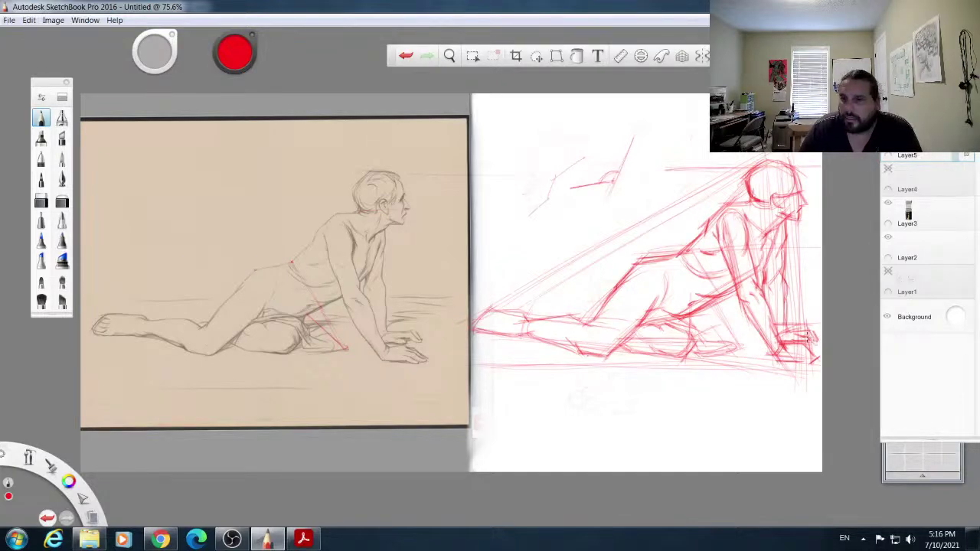
drag(784, 346, 806, 350)
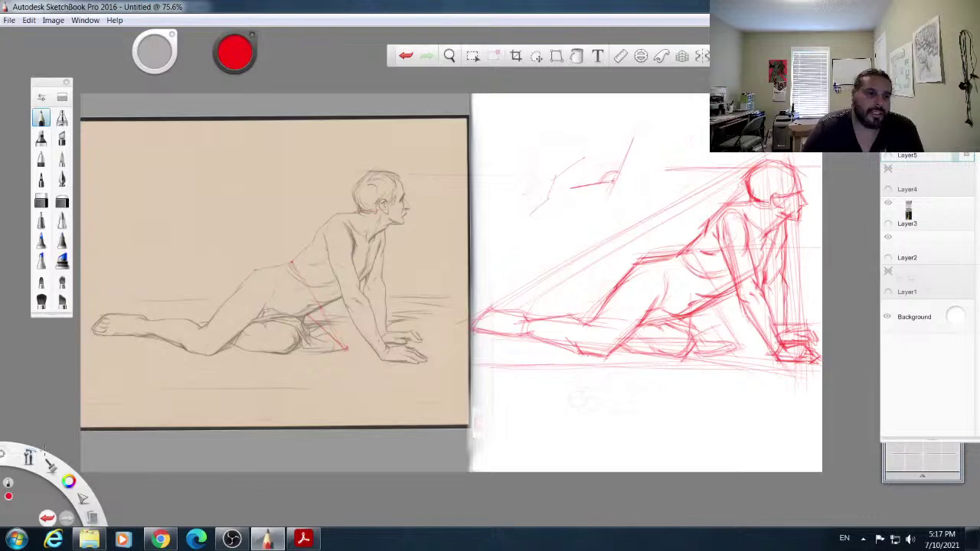
Step: Move the brush palette clear of the canvas, and enlarge the canvas view to 78.3% with both drawings in sight
key(space)
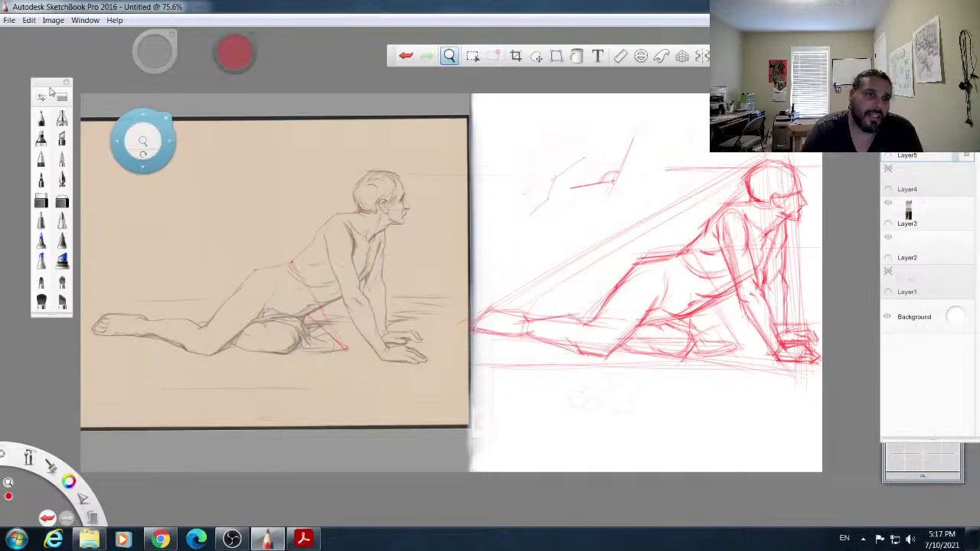
drag(51, 87, 26, 55)
mouse_move(63, 89)
mouse_down()
mouse_move(245, 110)
mouse_move(166, 120)
mouse_move(102, 113)
mouse_up()
mouse_move(437, 164)
mouse_down()
mouse_move(445, 169)
mouse_move(425, 170)
mouse_up()
drag(475, 197, 370, 190)
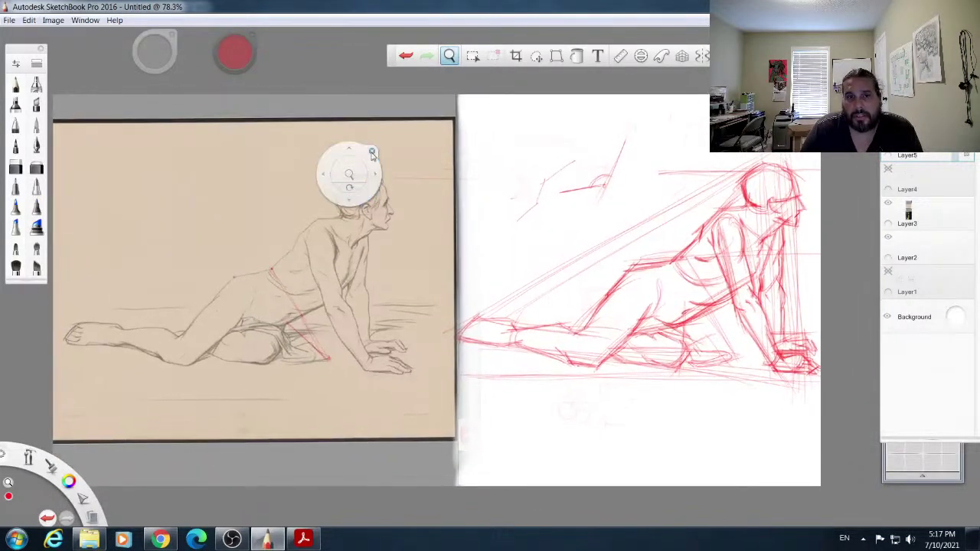
click(371, 151)
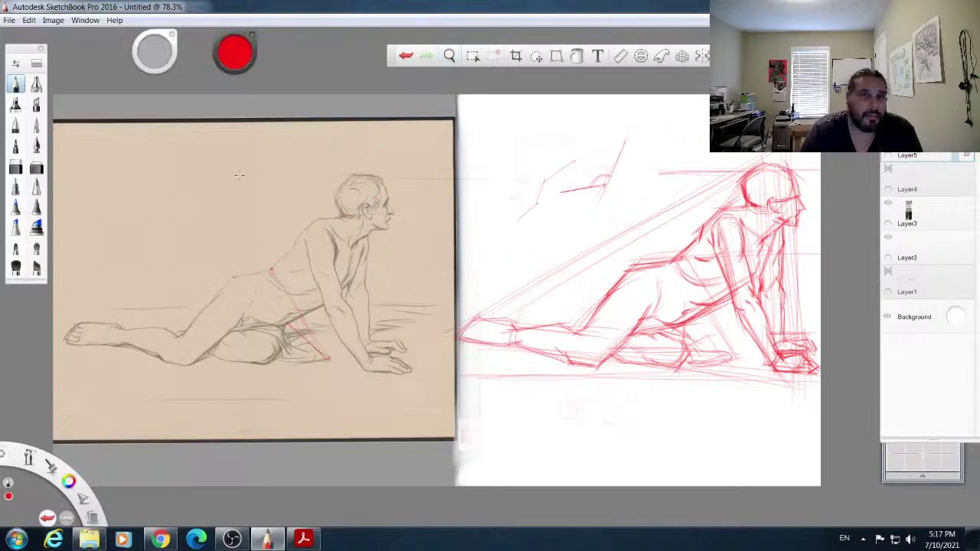
Step: Frame the whole red figure drawing with a rectangular selection, and clear the selection
click(473, 57)
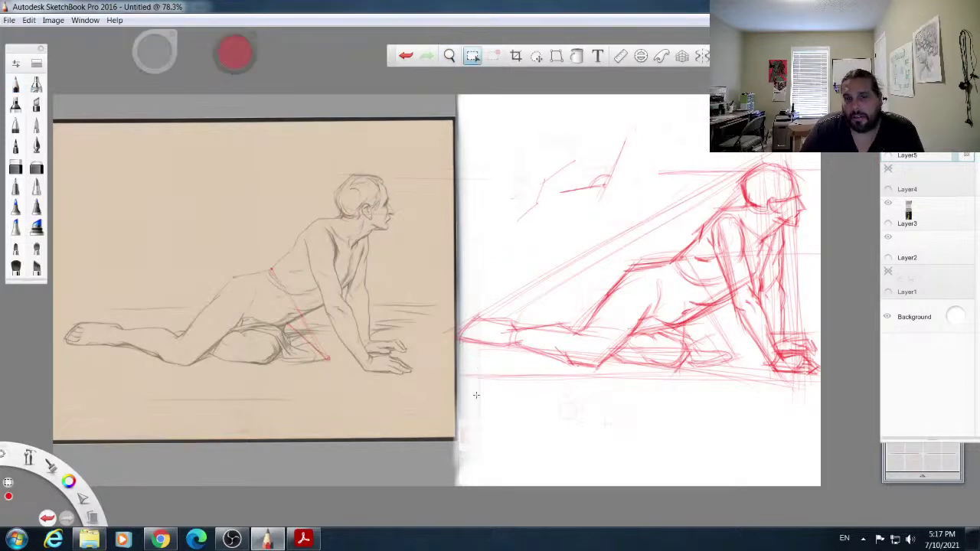
mouse_move(458, 404)
mouse_down()
mouse_move(488, 233)
mouse_move(763, 142)
mouse_move(820, 136)
mouse_up()
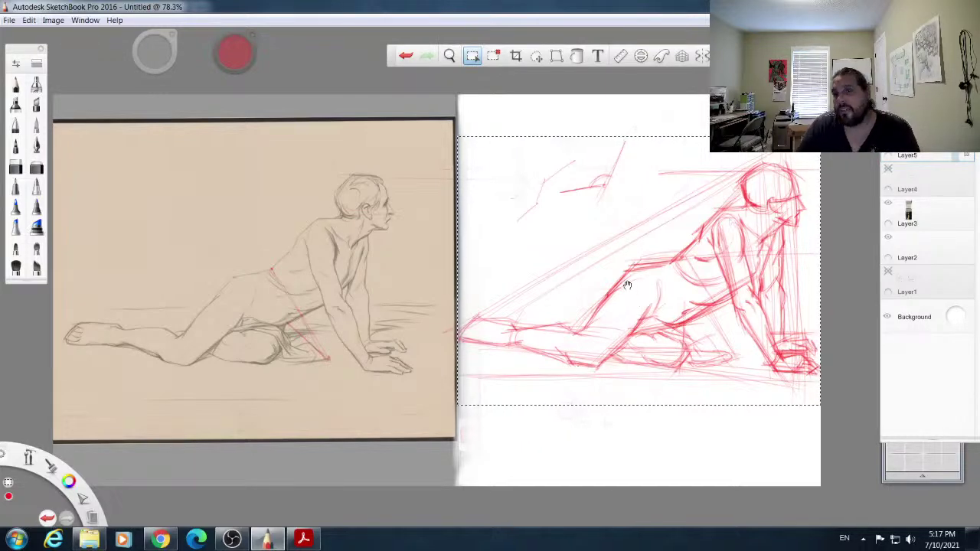
click(664, 124)
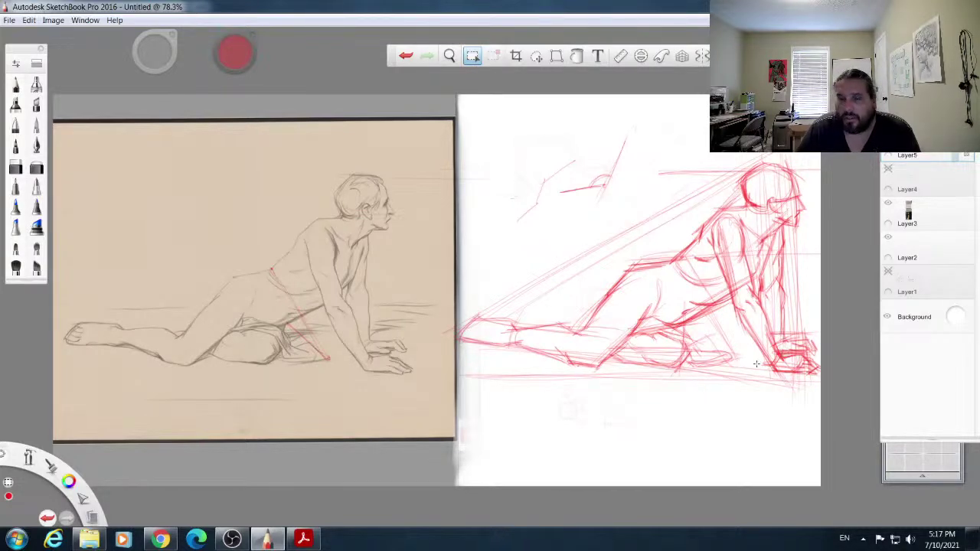
Step: With the pencil, refine the folded leg's rounded forms and reinforce the ankle of the extended leg
click(15, 85)
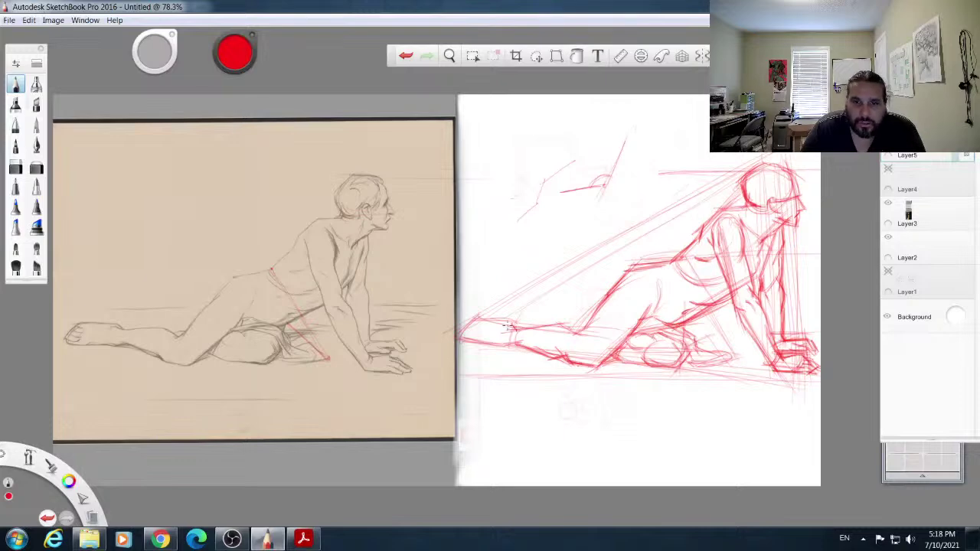
drag(502, 327, 535, 328)
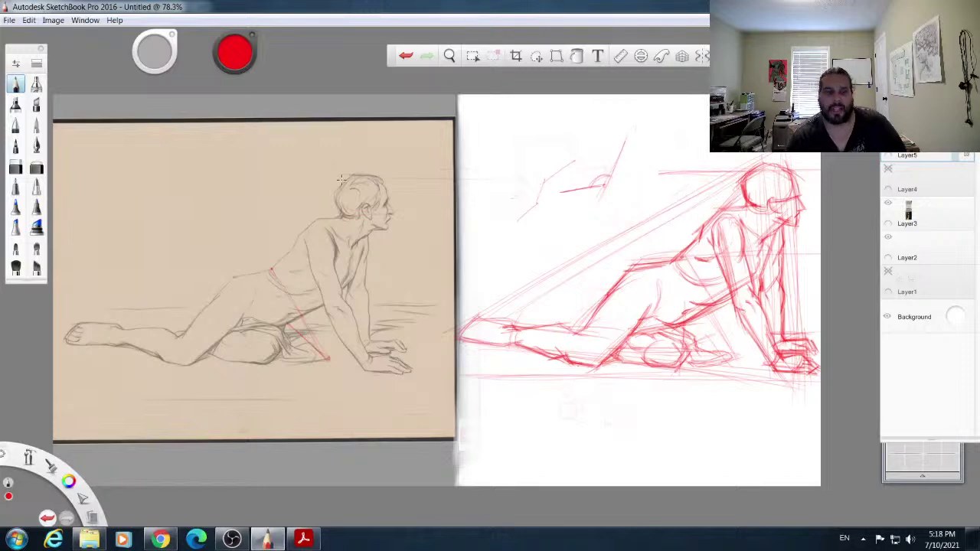
Step: Draw horizontal guides from the reference's head top and lowest hand across to the copy, and mark a vertical at its toes
drag(357, 173, 804, 159)
key(ctrl+z)
drag(380, 177, 845, 187)
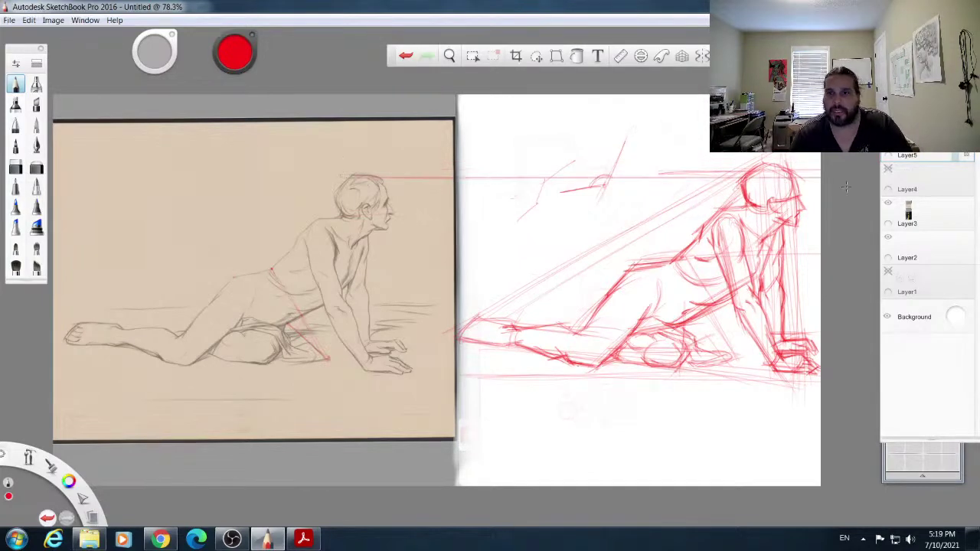
drag(370, 380, 821, 375)
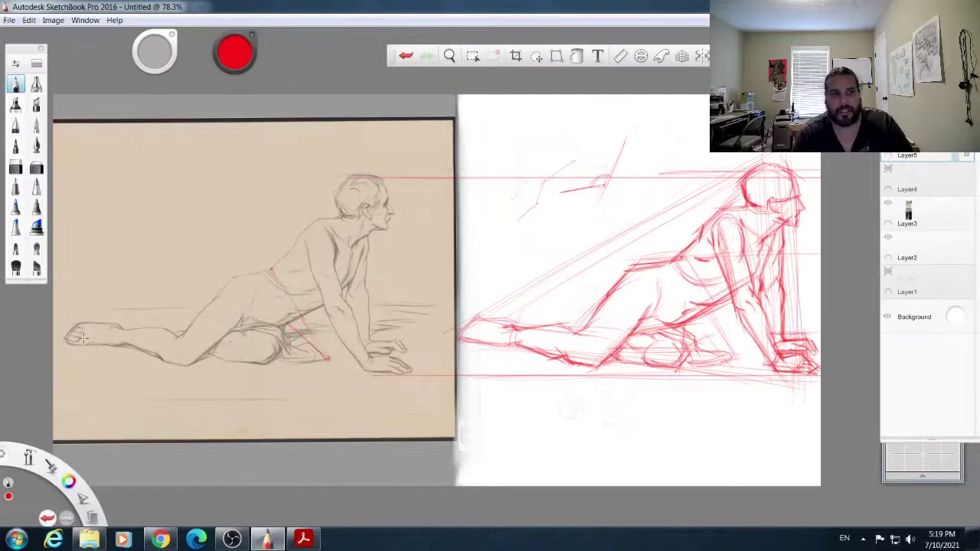
drag(66, 325, 66, 371)
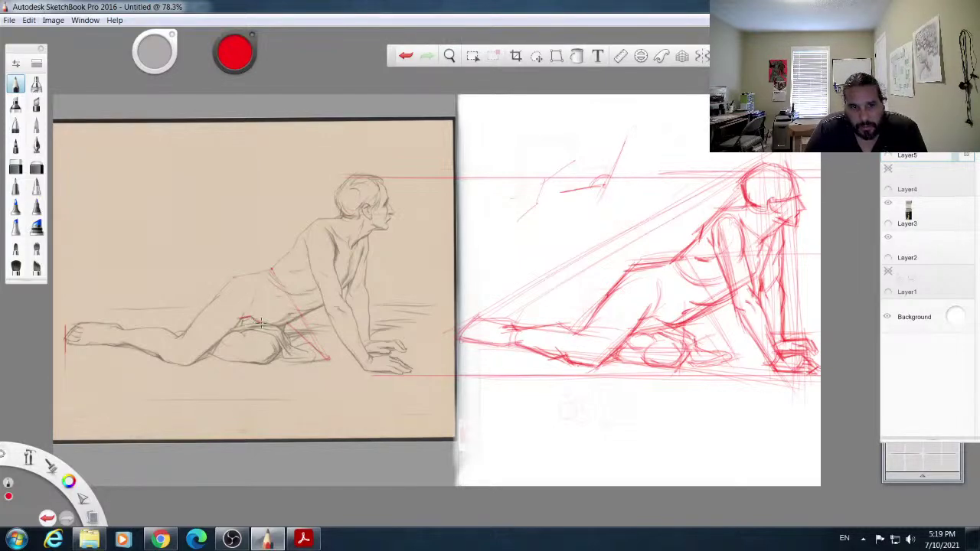
Step: Trace the contour from the groin along the belly on the reference, and repeat it with straight segments on the copy
mouse_move(279, 324)
mouse_down()
mouse_move(313, 310)
mouse_move(289, 312)
mouse_up()
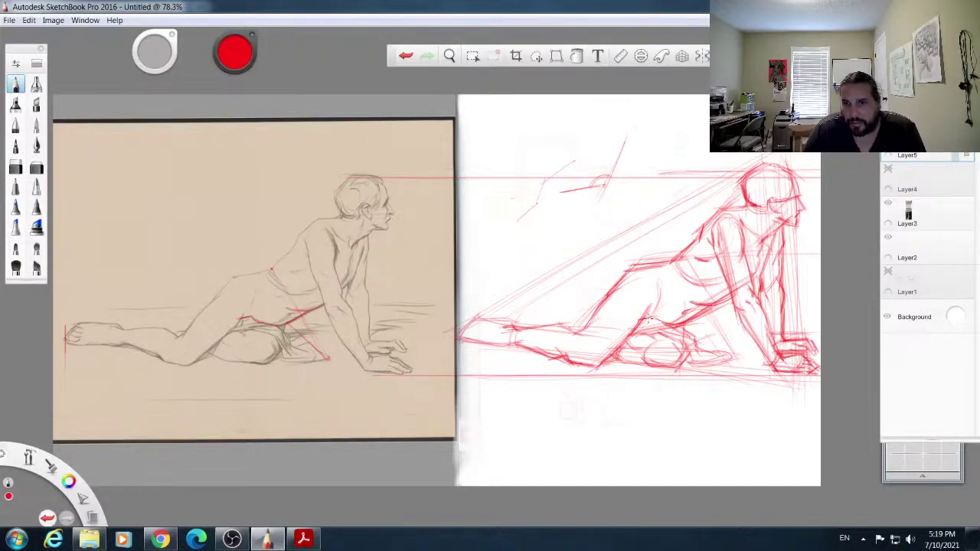
drag(648, 320, 684, 326)
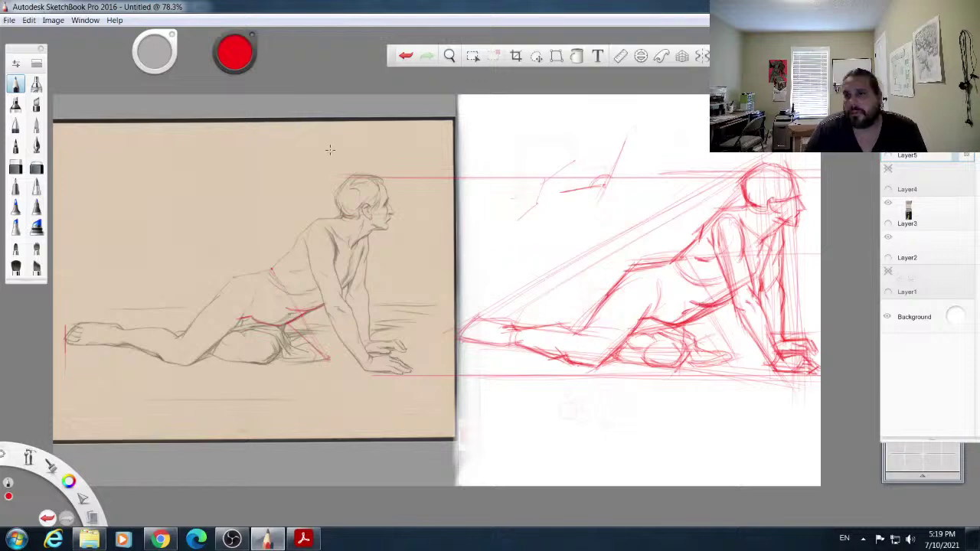
Step: Lower the opacity of the layer holding the red drawing so its lines fade
click(16, 167)
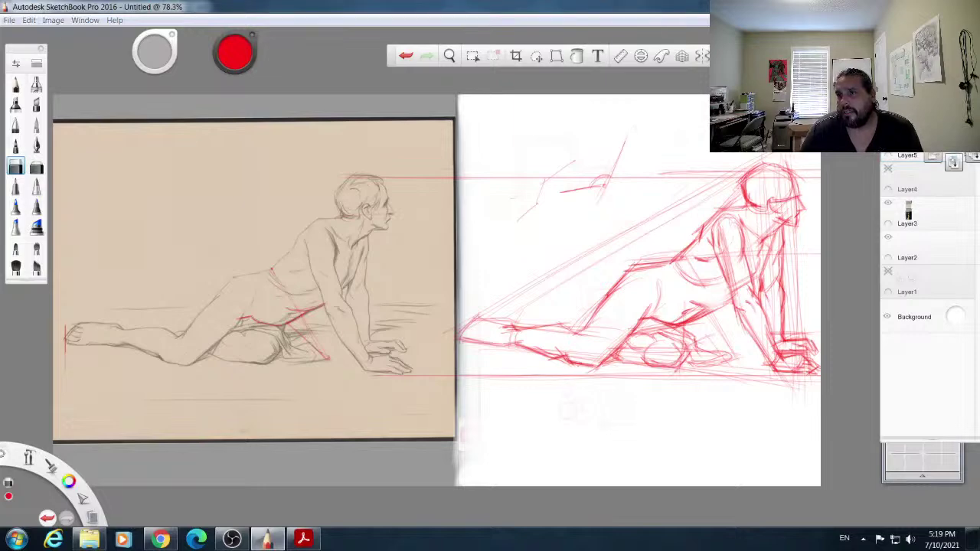
drag(967, 154, 954, 154)
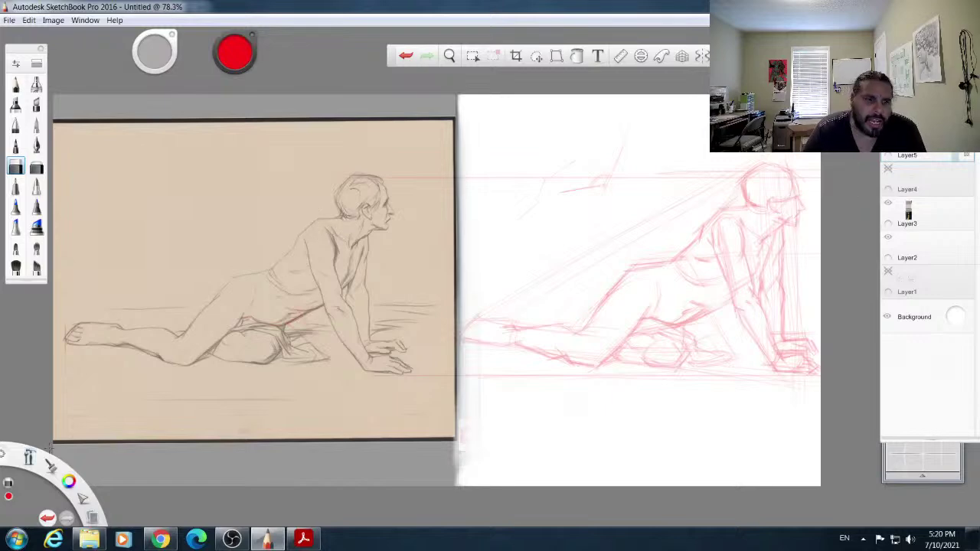
Step: With the red pencil, start a pear outline in the blank area beside the reference's head
drag(31, 458, 24, 431)
drag(342, 231, 569, 235)
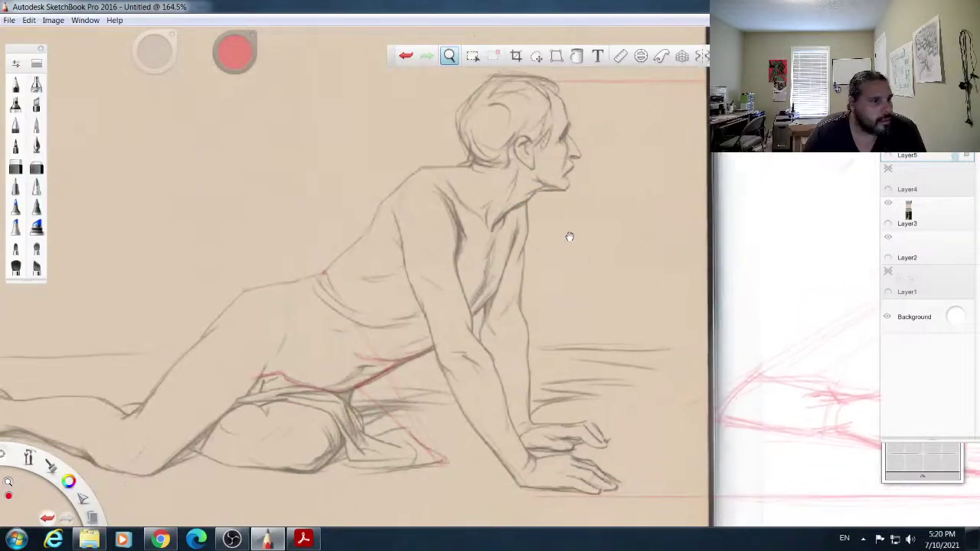
key(space)
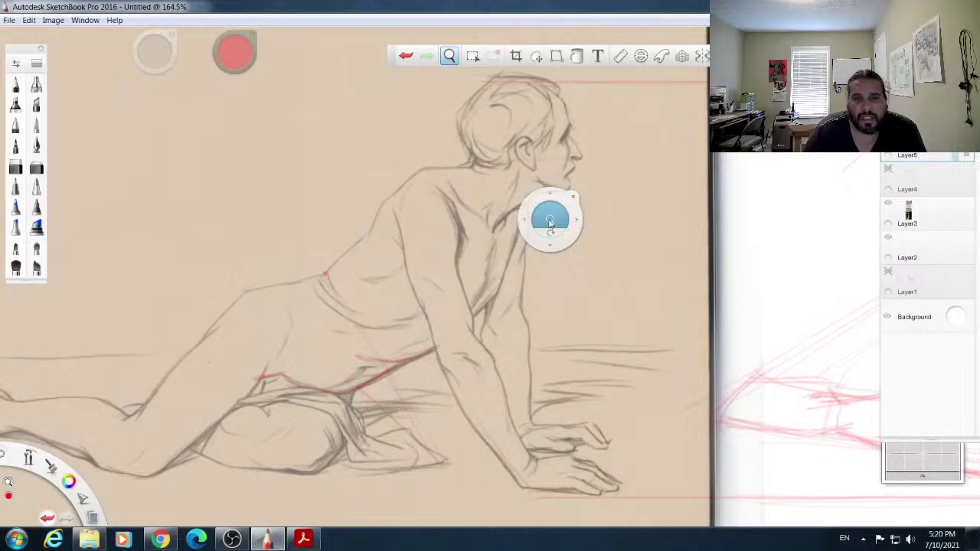
mouse_move(550, 222)
mouse_down()
mouse_move(539, 219)
mouse_move(545, 236)
mouse_move(502, 277)
mouse_move(444, 274)
mouse_up()
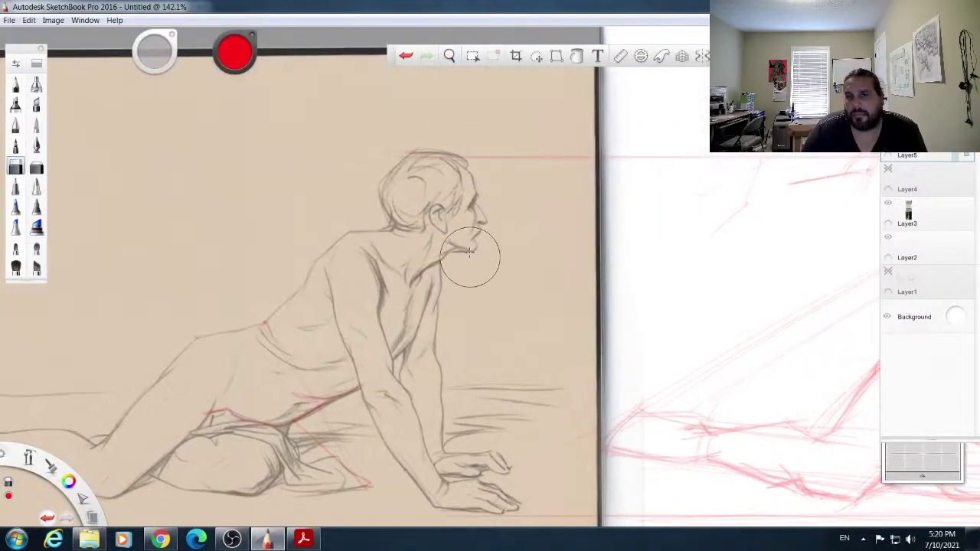
click(16, 85)
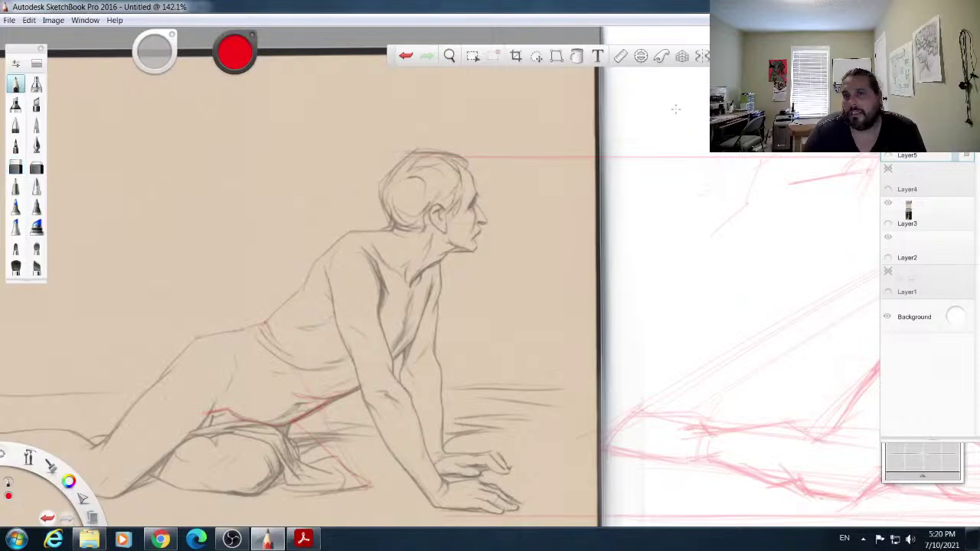
mouse_move(635, 132)
mouse_down()
mouse_move(661, 108)
mouse_move(674, 144)
mouse_up()
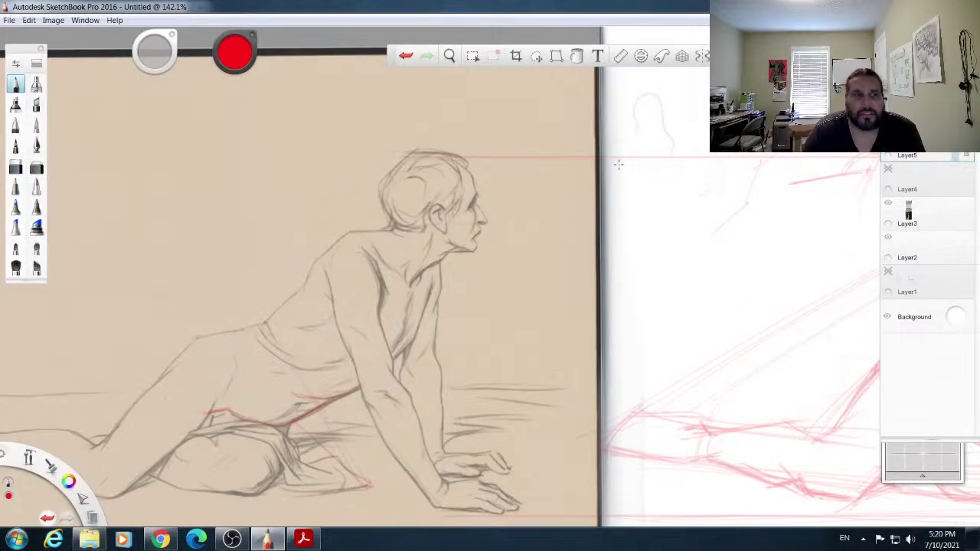
Step: Change the pencil colour to dark maroon, add a new layer, and draw the full pear outline with its stem
click(235, 51)
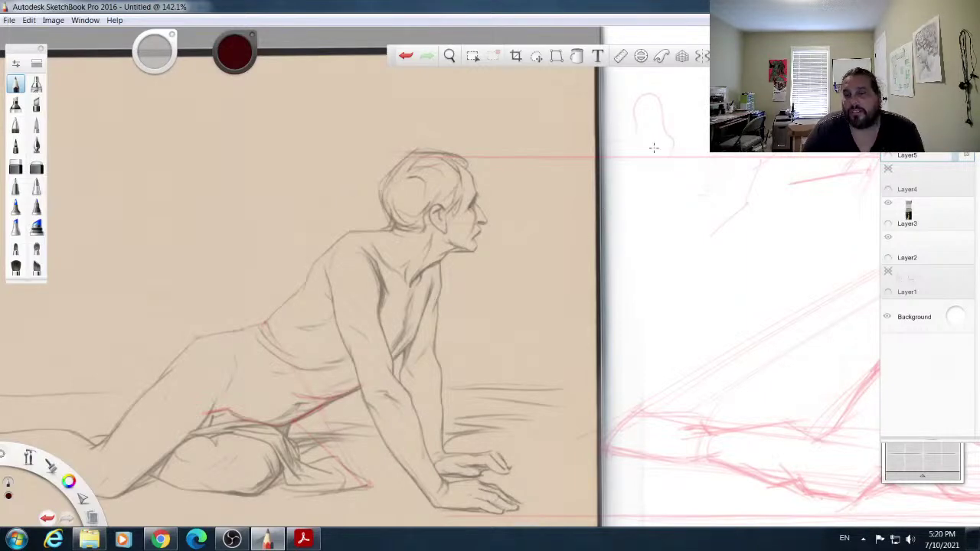
drag(632, 117, 635, 153)
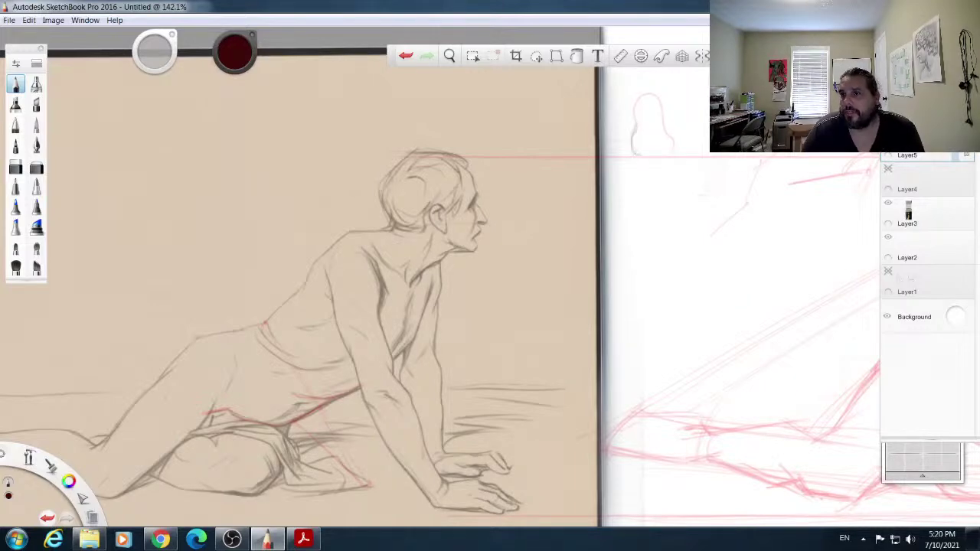
key(ctrl+l)
mouse_move(636, 151)
mouse_down()
mouse_move(642, 96)
mouse_move(653, 92)
mouse_move(672, 132)
mouse_move(668, 158)
mouse_move(646, 145)
mouse_up()
mouse_move(656, 91)
mouse_down()
mouse_move(665, 80)
mouse_move(655, 98)
mouse_up()
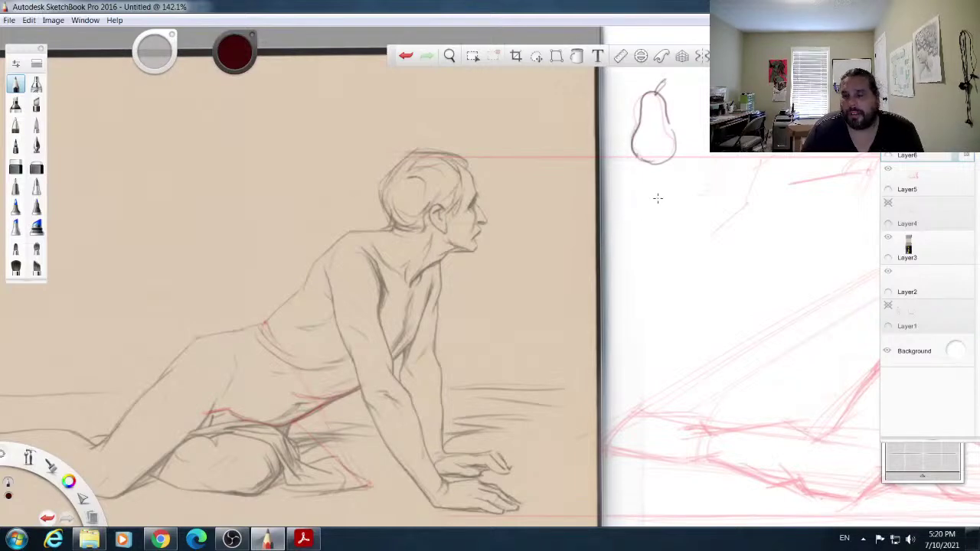
Step: Below the pear, block in its shape with straight segments, then draw a curve and cut it into two straight chords
mouse_move(649, 192)
mouse_down()
mouse_move(670, 192)
mouse_move(639, 265)
mouse_up()
mouse_move(670, 187)
mouse_down()
mouse_move(677, 265)
mouse_move(651, 261)
mouse_move(671, 257)
mouse_move(661, 260)
mouse_move(637, 227)
mouse_move(647, 185)
mouse_move(648, 201)
mouse_move(650, 190)
mouse_move(671, 189)
mouse_move(678, 266)
mouse_up()
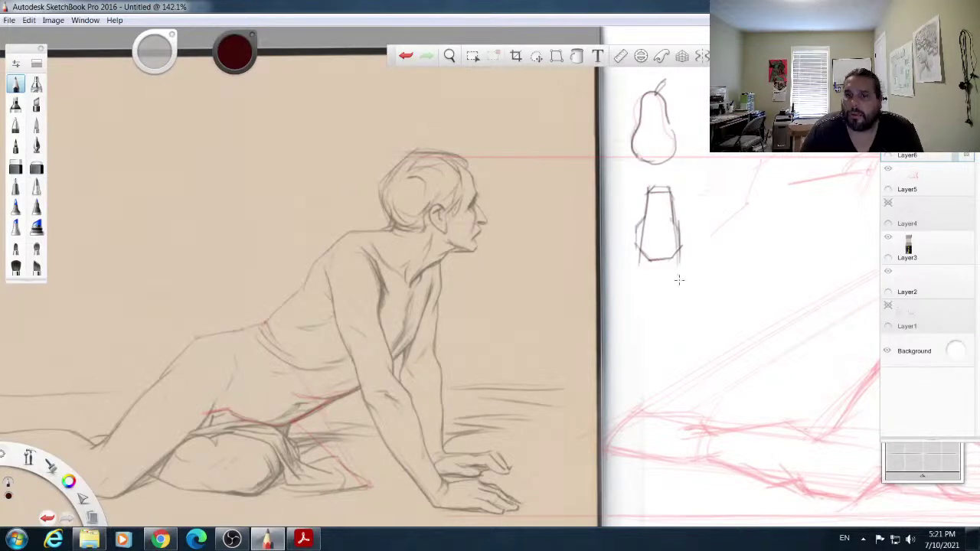
drag(678, 297, 675, 364)
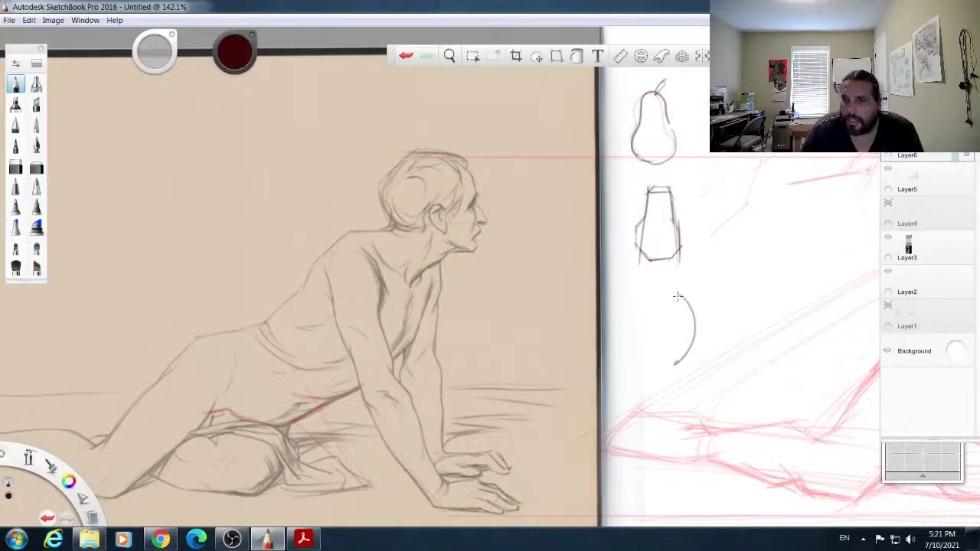
drag(678, 292, 689, 330)
mouse_move(678, 296)
mouse_down()
mouse_move(691, 343)
mouse_move(670, 369)
mouse_up()
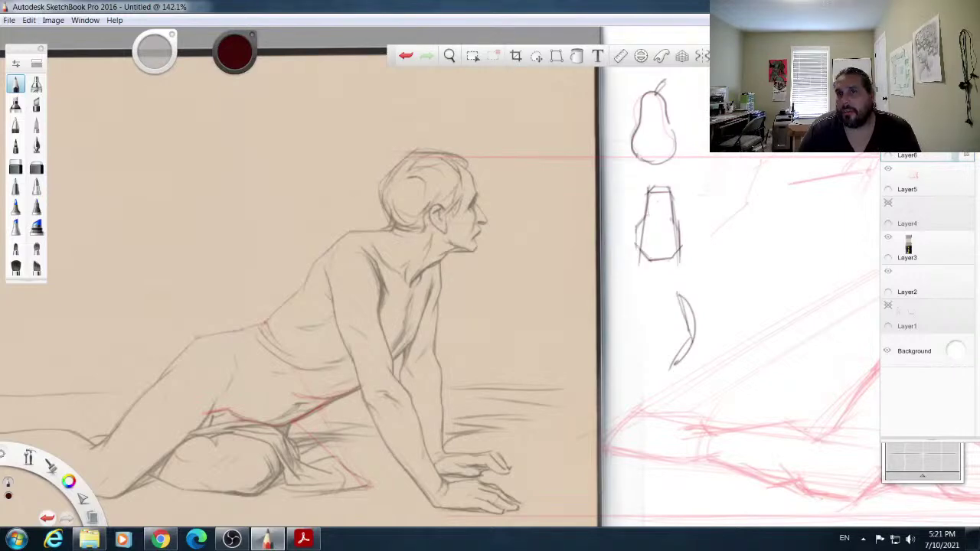
Step: Box in the pear with a line across its middle and a circle in its base, and repeat the construction beside it
drag(631, 163, 689, 162)
mouse_move(629, 164)
mouse_down()
mouse_move(628, 94)
mouse_move(678, 90)
mouse_move(683, 175)
mouse_move(694, 152)
mouse_move(779, 167)
mouse_up()
drag(620, 130, 680, 130)
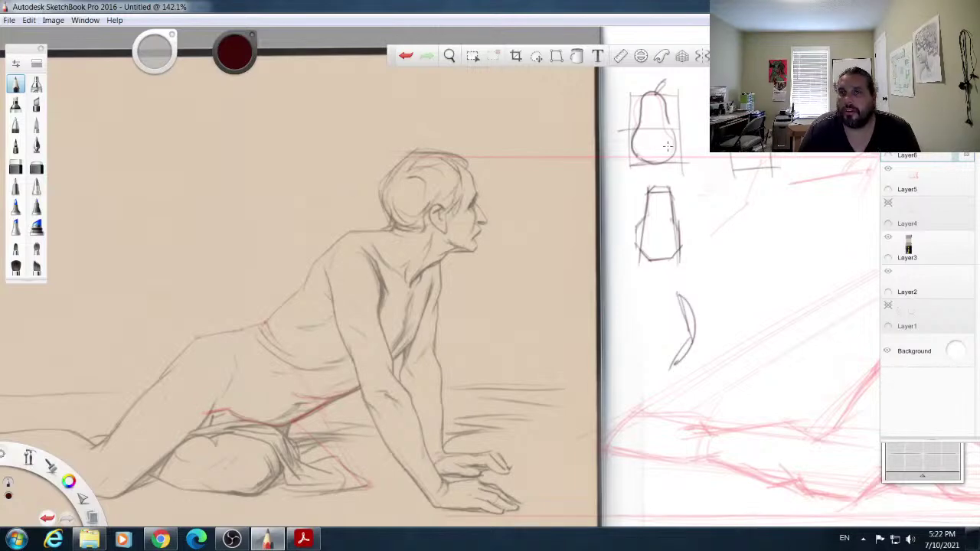
mouse_move(656, 157)
mouse_down()
mouse_move(636, 135)
mouse_move(674, 157)
mouse_move(641, 129)
mouse_move(660, 162)
mouse_up()
mouse_move(753, 164)
mouse_down()
mouse_move(732, 153)
mouse_move(766, 157)
mouse_up()
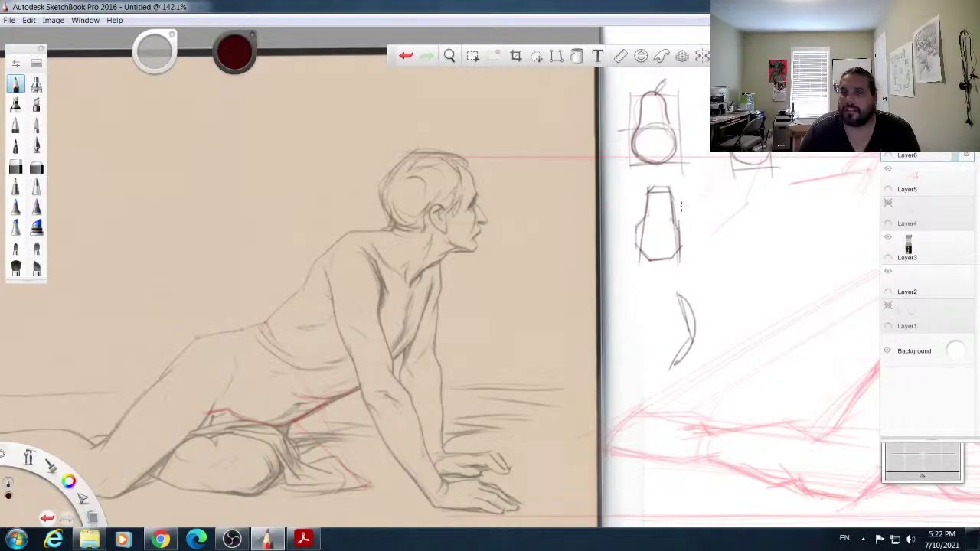
Step: Sketch a light rounded pear beside the angular one, with an arrow leading to a volumetric pear built on a sphere
mouse_move(709, 223)
mouse_down()
mouse_move(720, 185)
mouse_move(744, 226)
mouse_up()
mouse_move(730, 191)
mouse_down()
mouse_move(747, 227)
mouse_move(727, 219)
mouse_up()
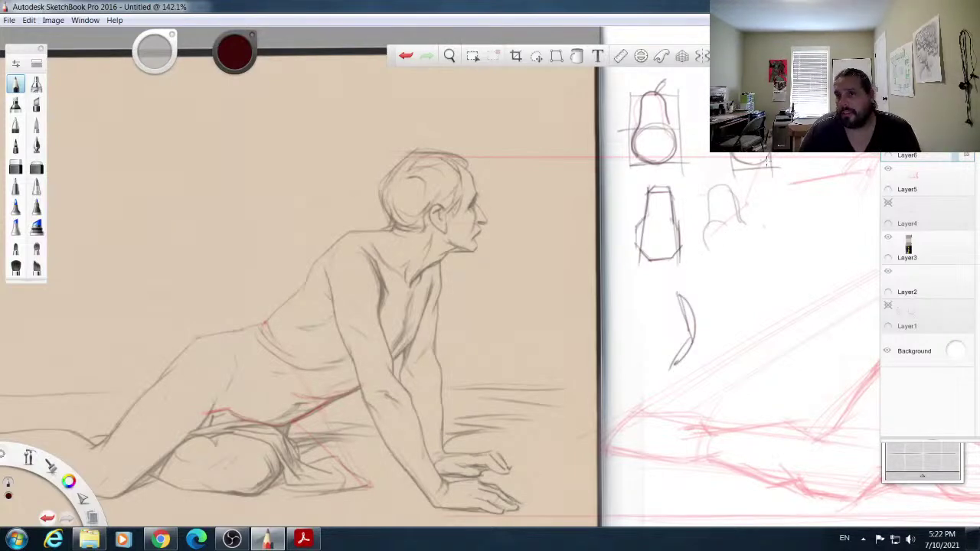
drag(766, 162, 680, 220)
mouse_move(762, 220)
mouse_down()
mouse_move(779, 203)
mouse_move(793, 213)
mouse_move(785, 240)
mouse_move(757, 226)
mouse_move(774, 242)
mouse_move(764, 221)
mouse_move(794, 222)
mouse_up()
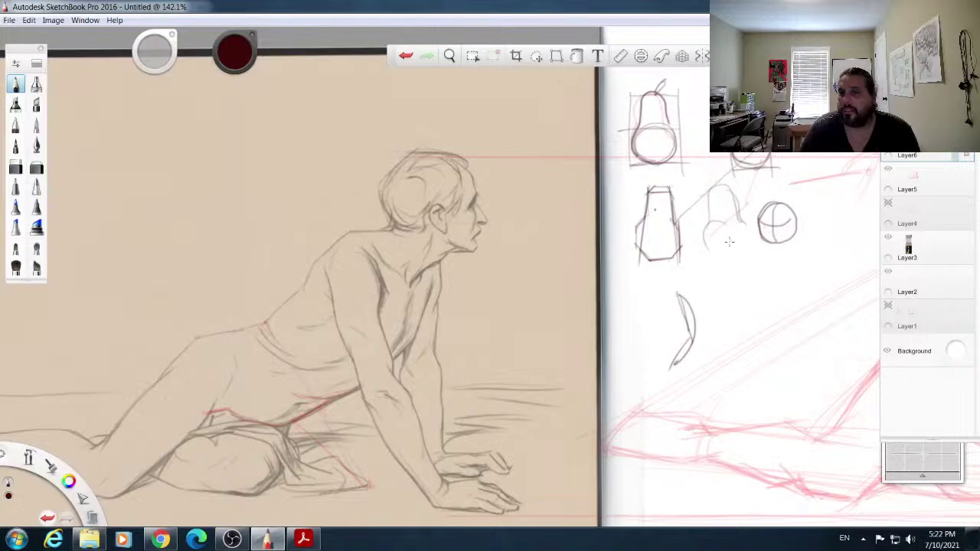
drag(691, 239, 746, 233)
mouse_move(740, 224)
mouse_down()
mouse_move(749, 232)
mouse_move(739, 240)
mouse_move(779, 209)
mouse_move(765, 207)
mouse_move(774, 181)
mouse_move(785, 204)
mouse_move(776, 213)
mouse_move(775, 194)
mouse_move(789, 192)
mouse_up()
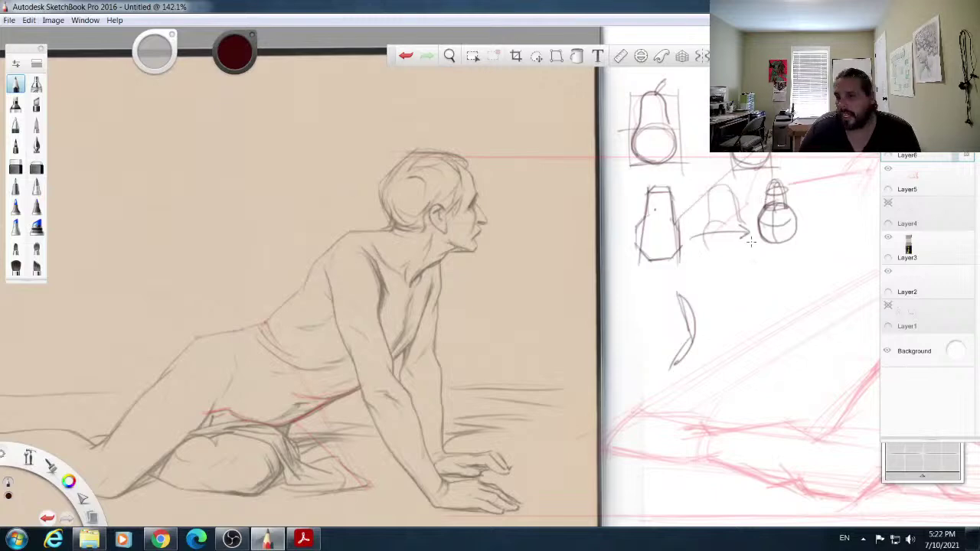
Step: Draw cross-section ellipses at the knee and ankle of the copy's extended leg, and reinforce the volumetric pear's sphere
mouse_move(814, 440)
mouse_down()
mouse_move(804, 492)
mouse_move(815, 438)
mouse_up()
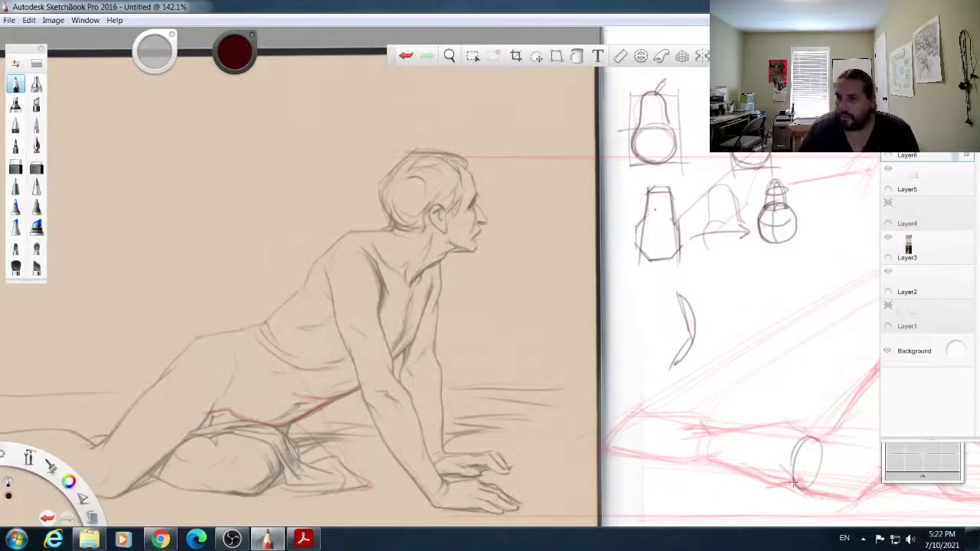
drag(711, 427, 715, 463)
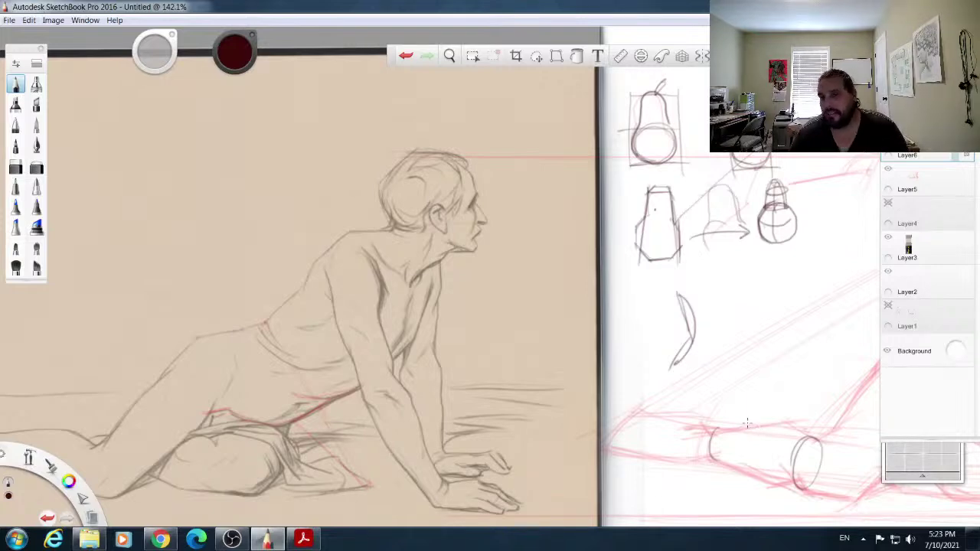
drag(784, 207, 781, 244)
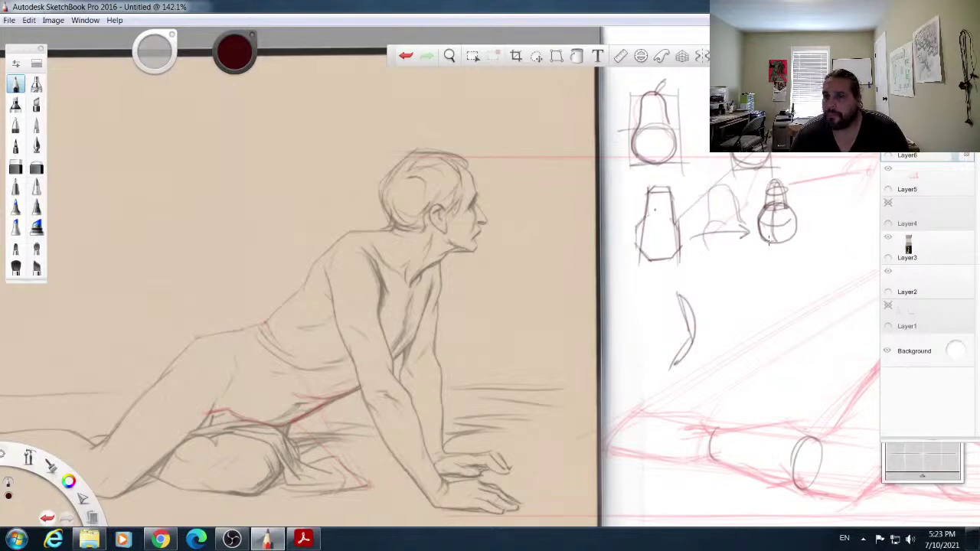
mouse_move(781, 208)
mouse_down()
mouse_move(786, 240)
mouse_move(791, 205)
mouse_move(780, 243)
mouse_move(784, 208)
mouse_move(760, 222)
mouse_move(797, 219)
mouse_move(756, 216)
mouse_up()
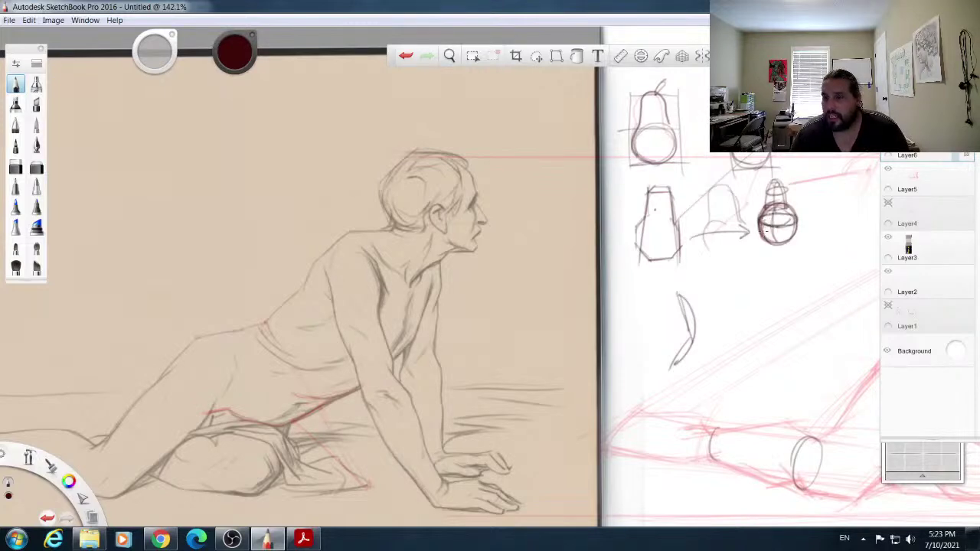
Step: Sketch another pear from overlapping rounded forms, and label the constructions 2D and 3D with an arrow between them
mouse_move(676, 197)
mouse_down()
mouse_move(674, 227)
mouse_move(683, 252)
mouse_up()
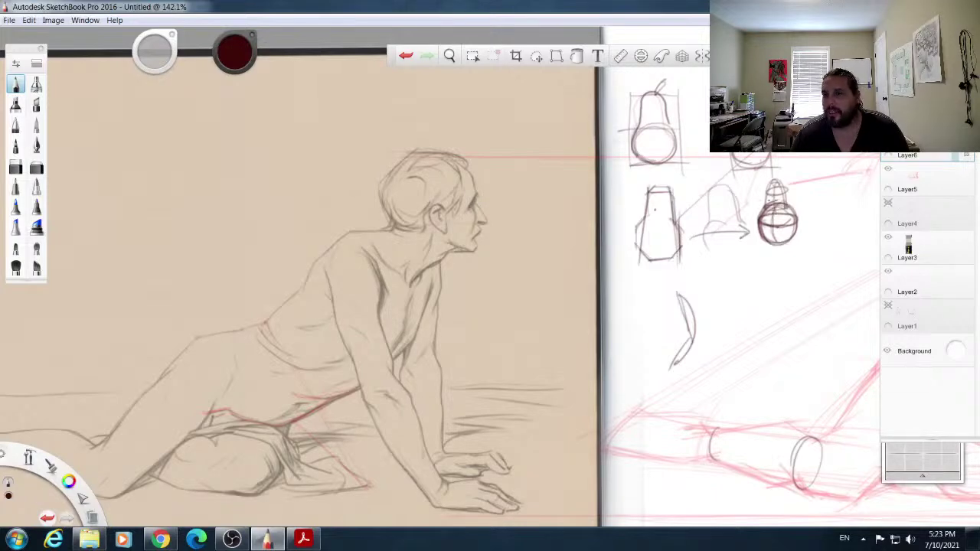
mouse_move(744, 259)
mouse_down()
mouse_move(734, 270)
mouse_move(758, 251)
mouse_move(731, 287)
mouse_move(753, 254)
mouse_move(738, 222)
mouse_up()
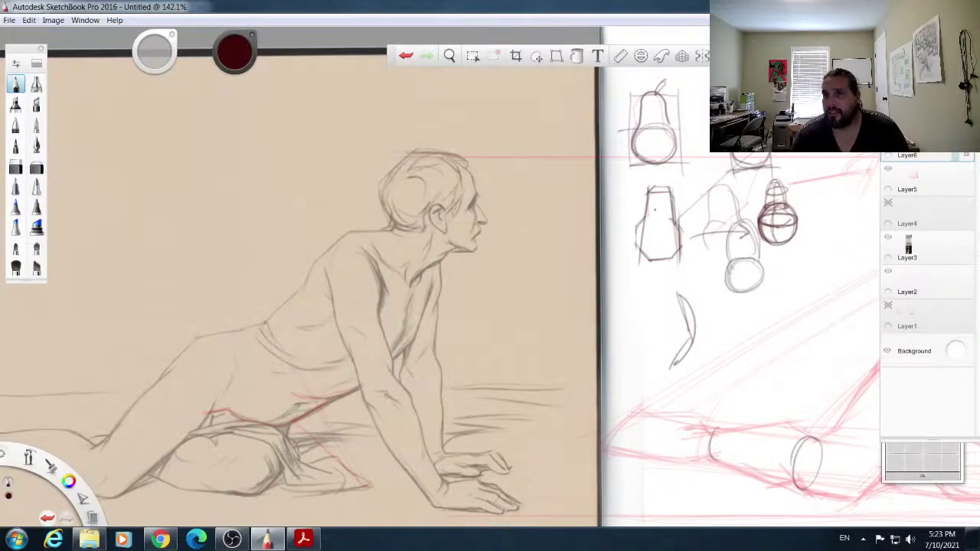
mouse_move(800, 155)
mouse_down()
mouse_move(814, 175)
mouse_move(805, 193)
mouse_move(812, 231)
mouse_move(821, 223)
mouse_up()
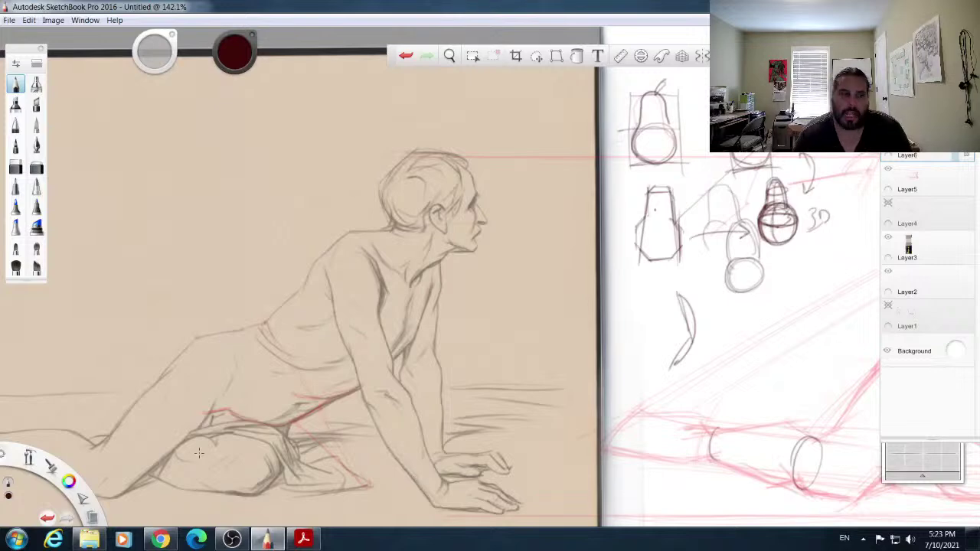
Step: Hide the layer with the pear construction sketches and add a new layer above it
drag(29, 457, 30, 419)
drag(688, 259, 488, 256)
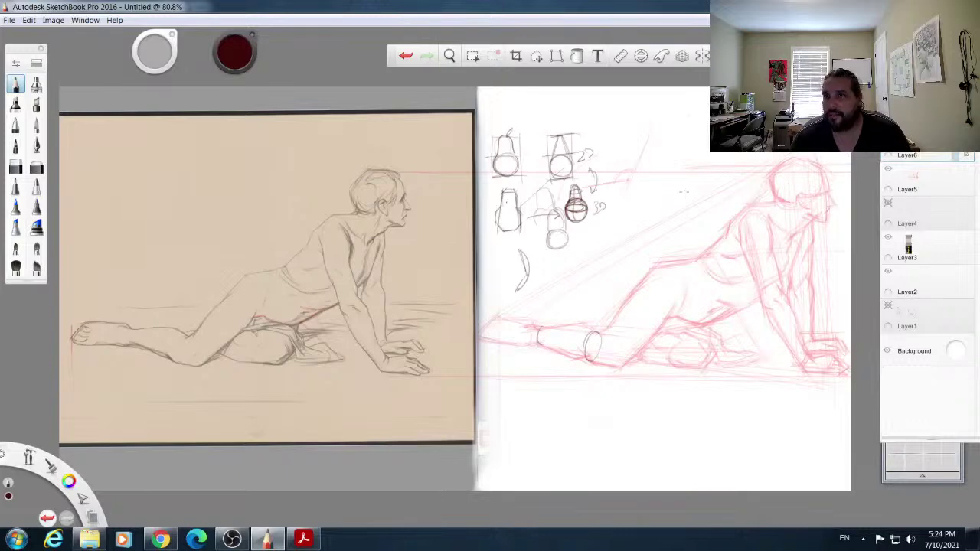
key(Delete)
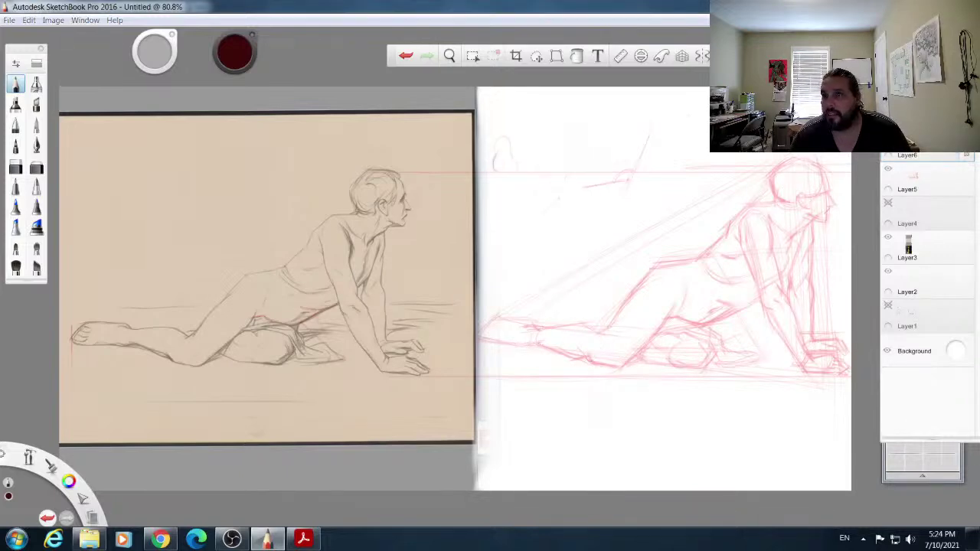
key(ctrl+l)
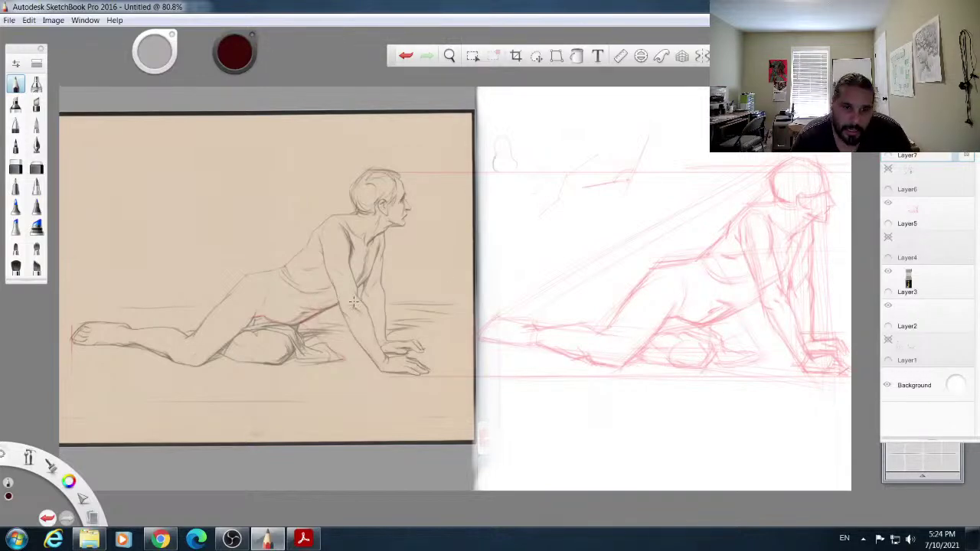
Step: Draw an offset contour above the reference's hip, back and shoulder, plus a short light contour in front of the chest
drag(29, 457, 37, 418)
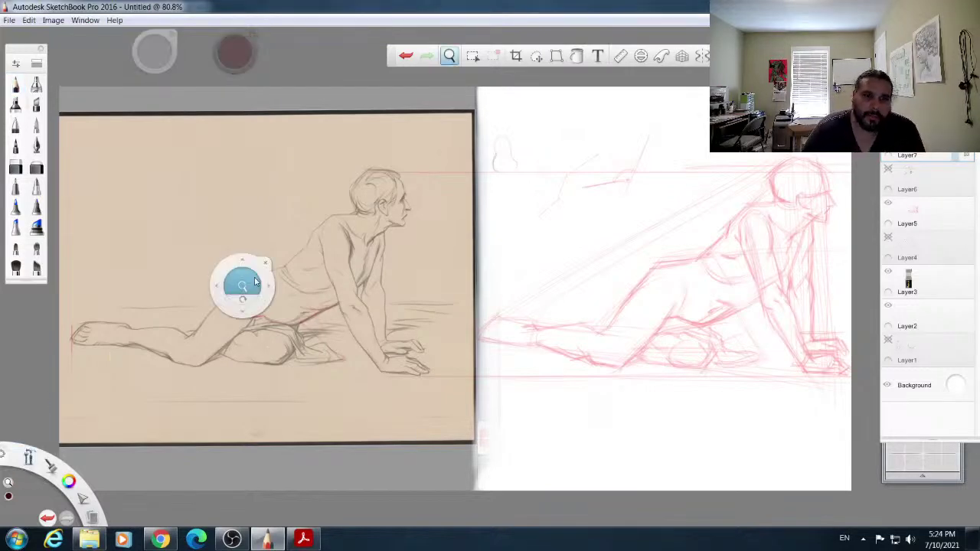
drag(251, 281, 363, 284)
click(371, 278)
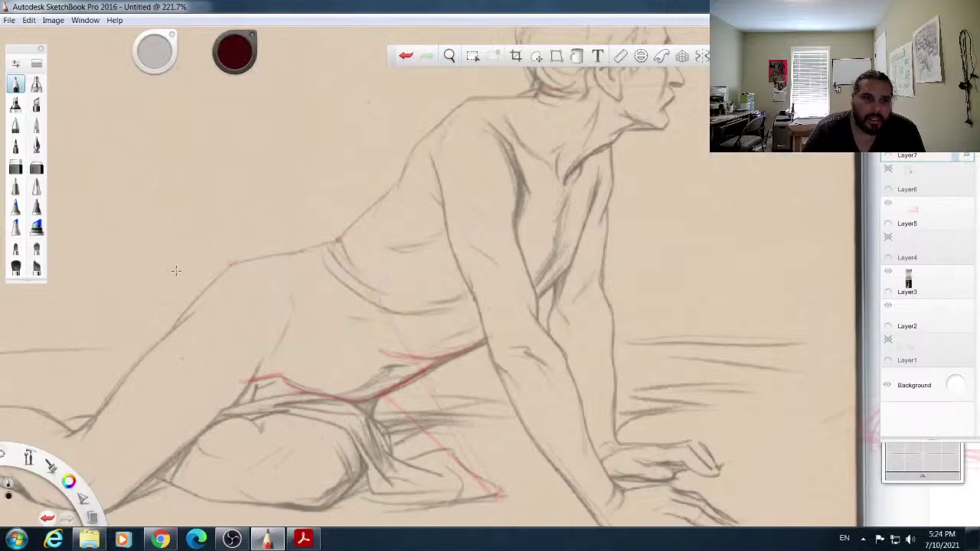
mouse_move(140, 306)
mouse_down()
mouse_move(163, 260)
mouse_move(131, 307)
mouse_move(186, 232)
mouse_move(253, 218)
mouse_up()
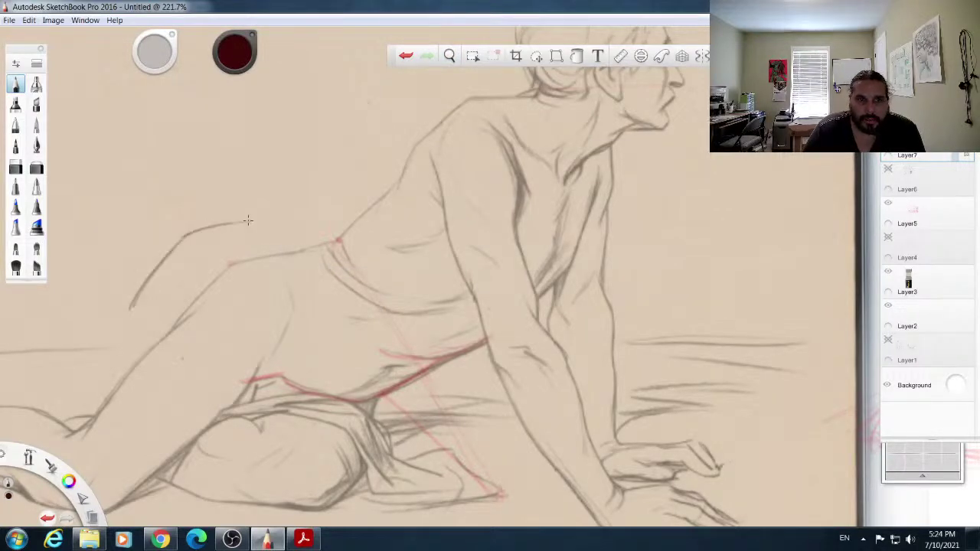
mouse_move(197, 233)
mouse_down()
mouse_move(292, 224)
mouse_move(334, 175)
mouse_up()
mouse_move(287, 224)
mouse_down()
mouse_move(334, 173)
mouse_move(327, 190)
mouse_move(353, 137)
mouse_move(394, 104)
mouse_up()
drag(353, 136, 403, 97)
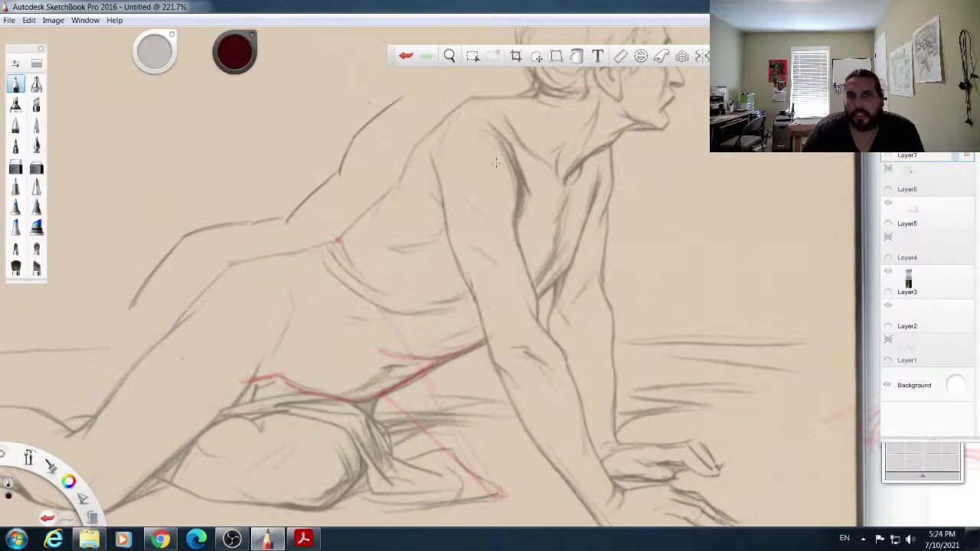
drag(652, 162, 711, 225)
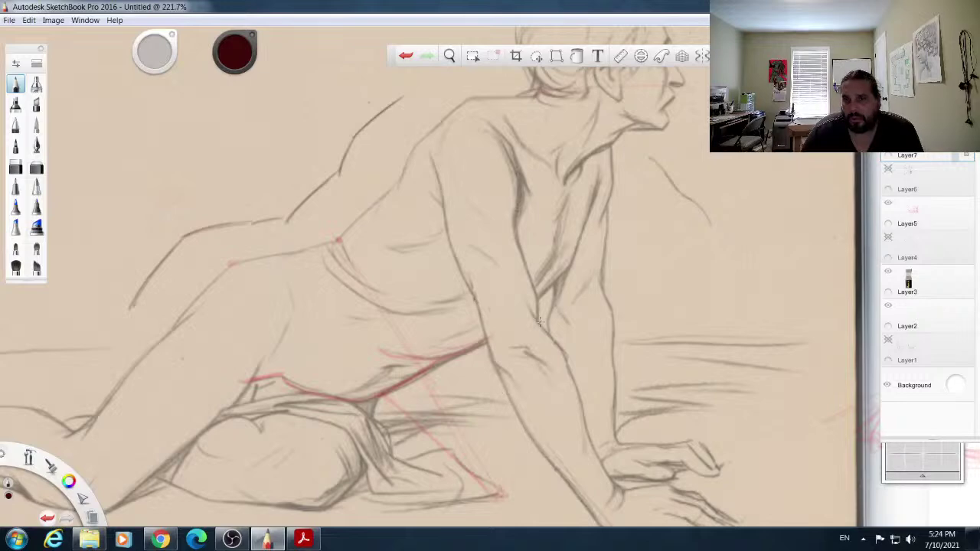
Step: In the reference's blank background, sketch an angled joint diagram, and beside it small curves and a long diagonal line
drag(29, 459, 34, 412)
drag(520, 262, 402, 264)
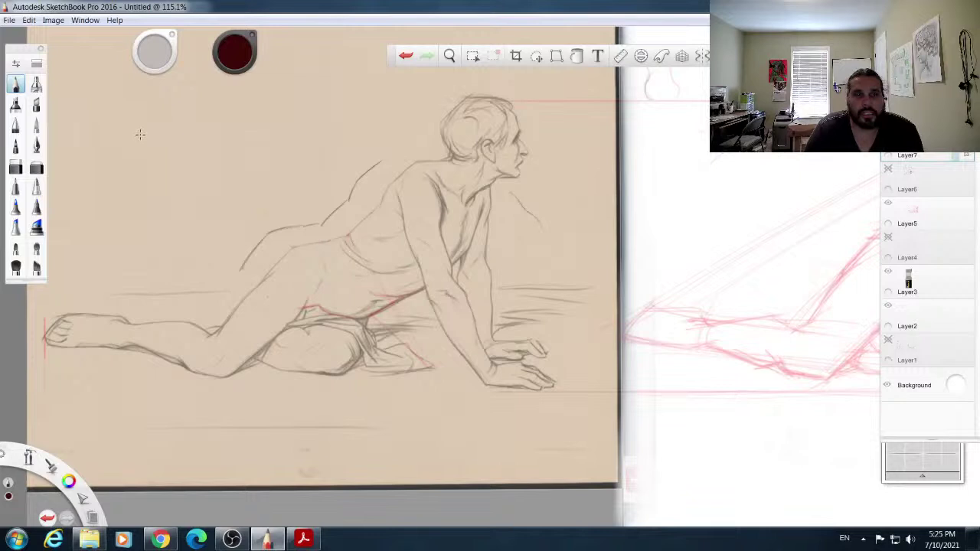
mouse_move(138, 128)
mouse_down()
mouse_move(150, 175)
mouse_move(90, 177)
mouse_move(133, 166)
mouse_move(105, 162)
mouse_up()
mouse_move(172, 170)
mouse_down()
mouse_move(195, 154)
mouse_move(208, 178)
mouse_move(214, 148)
mouse_move(281, 121)
mouse_up()
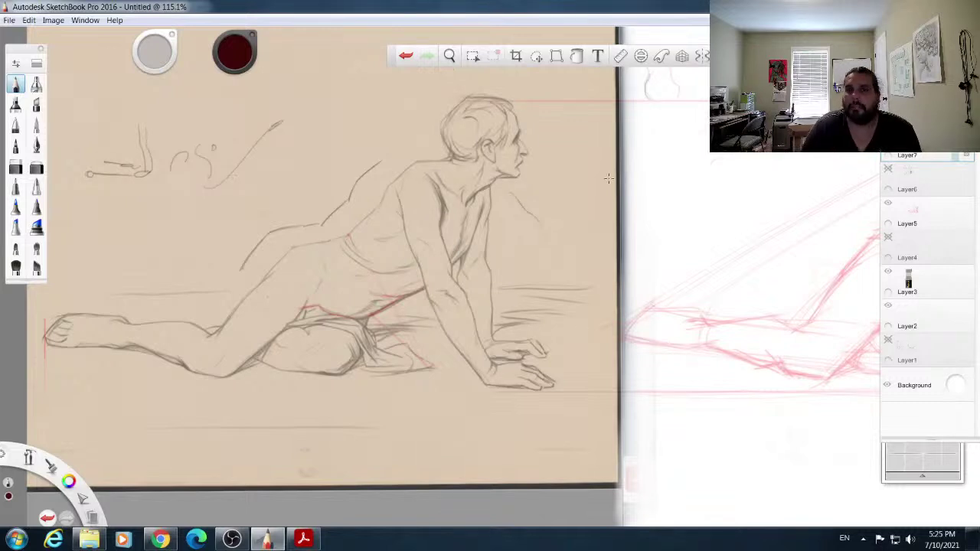
Step: In the reference's blank background, sketch two short parallel strokes and a row of curved strokes with a diagonal arrow and a line across them
drag(325, 95, 311, 125)
drag(338, 93, 320, 130)
mouse_move(218, 98)
mouse_down()
mouse_move(213, 129)
mouse_move(229, 97)
mouse_move(223, 133)
mouse_move(245, 94)
mouse_move(239, 130)
mouse_move(254, 98)
mouse_up()
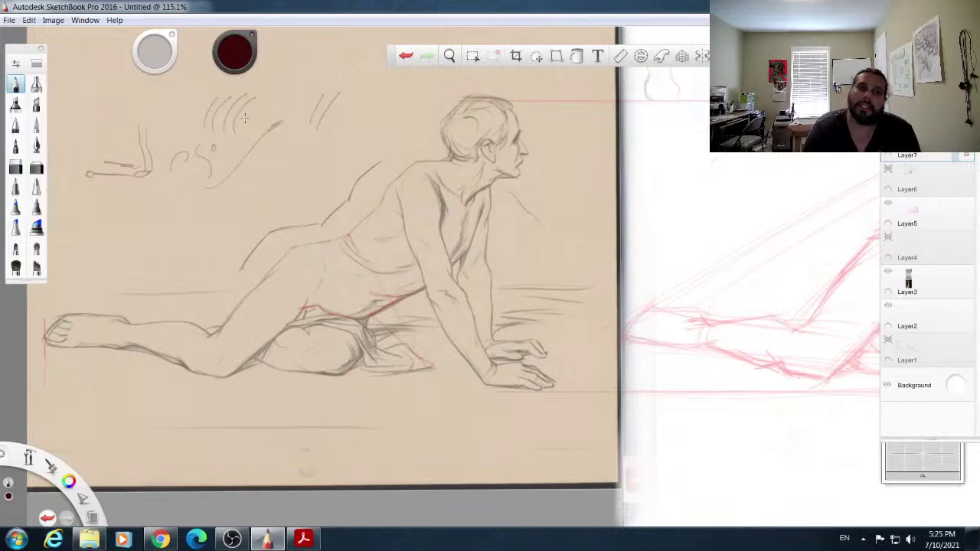
mouse_move(242, 131)
mouse_down()
mouse_move(259, 103)
mouse_move(306, 78)
mouse_move(302, 86)
mouse_up()
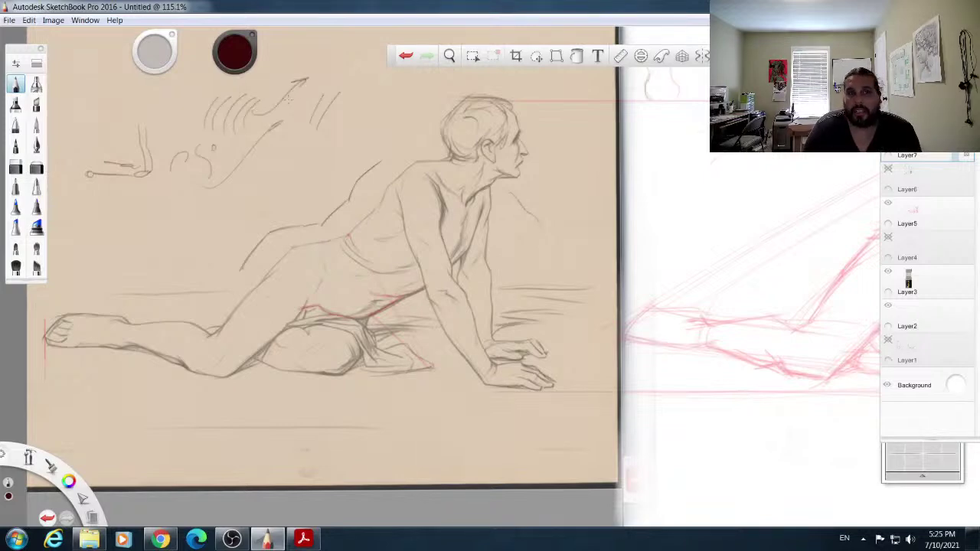
drag(201, 121, 280, 116)
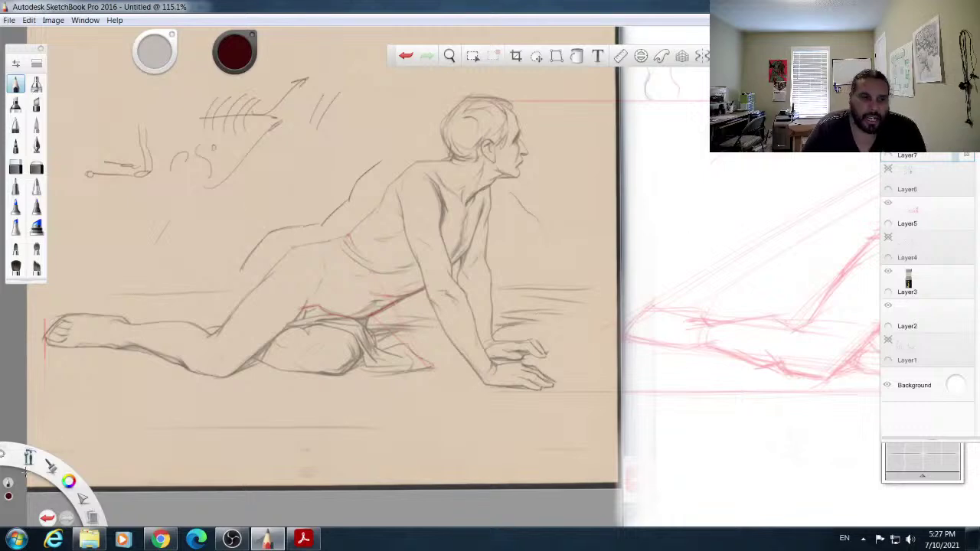
Step: Draw a long shallow curve across the blank area above the pink figure copy
key(space)
drag(585, 276, 366, 317)
key(space)
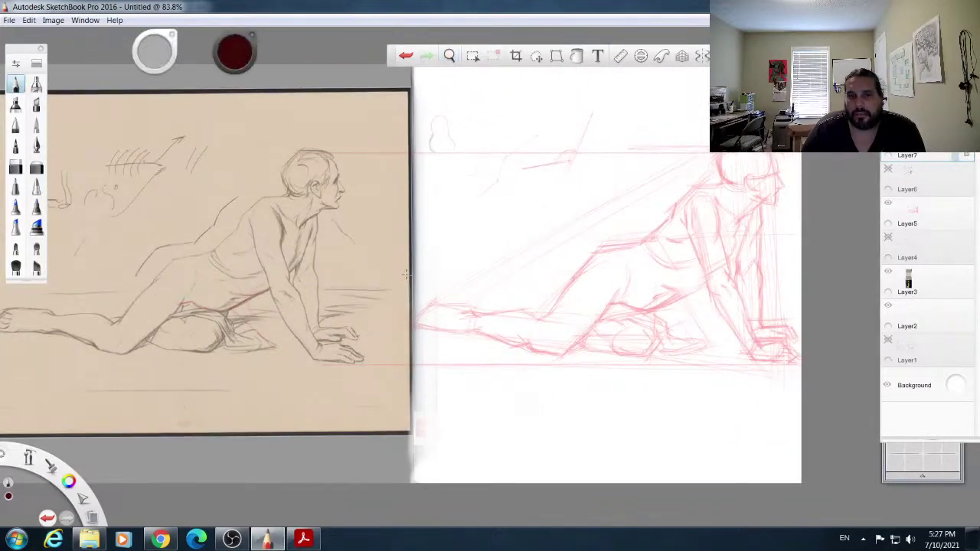
drag(463, 117, 618, 112)
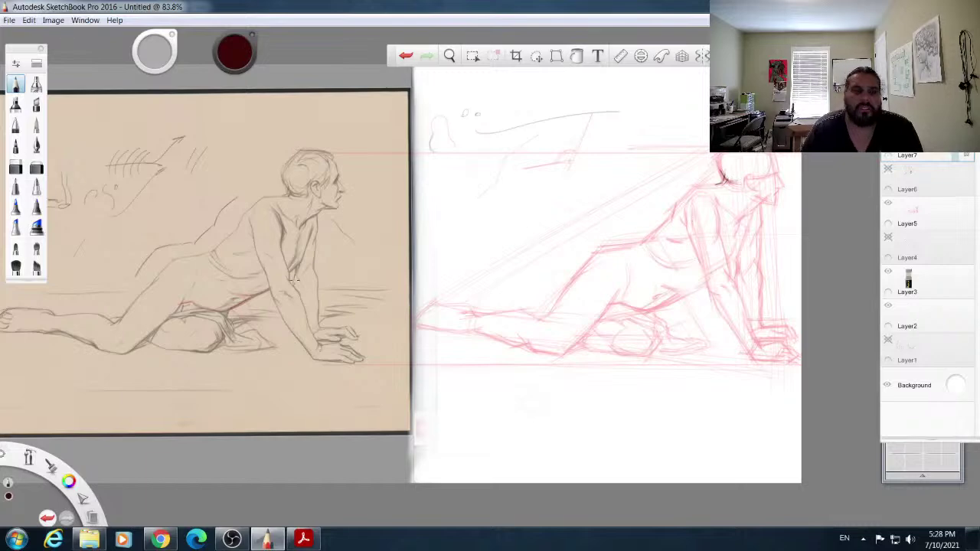
Step: Enlarge the view of the figure copy and reposition the layer list and brush palette for work on the head and neck
drag(28, 458, 29, 391)
drag(617, 184, 671, 203)
click(677, 171)
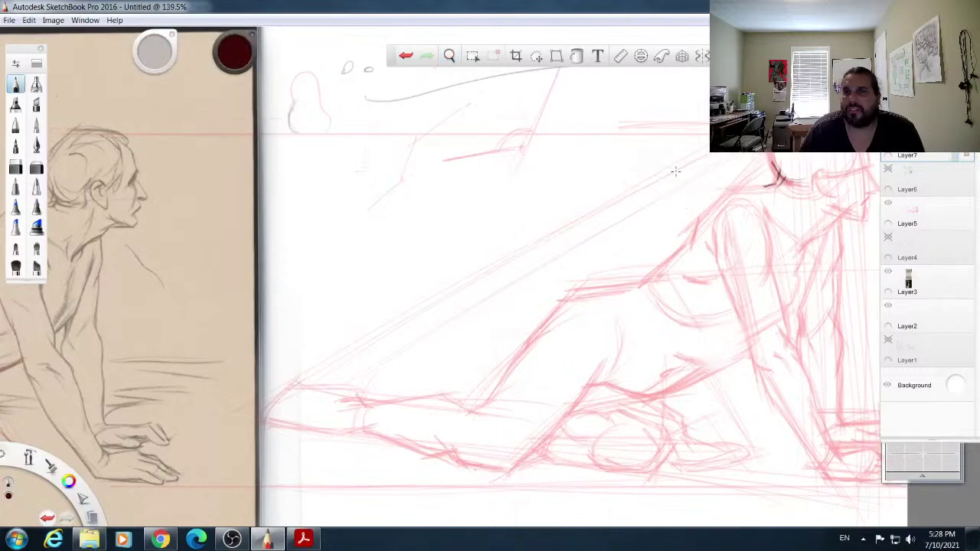
drag(919, 82, 958, 121)
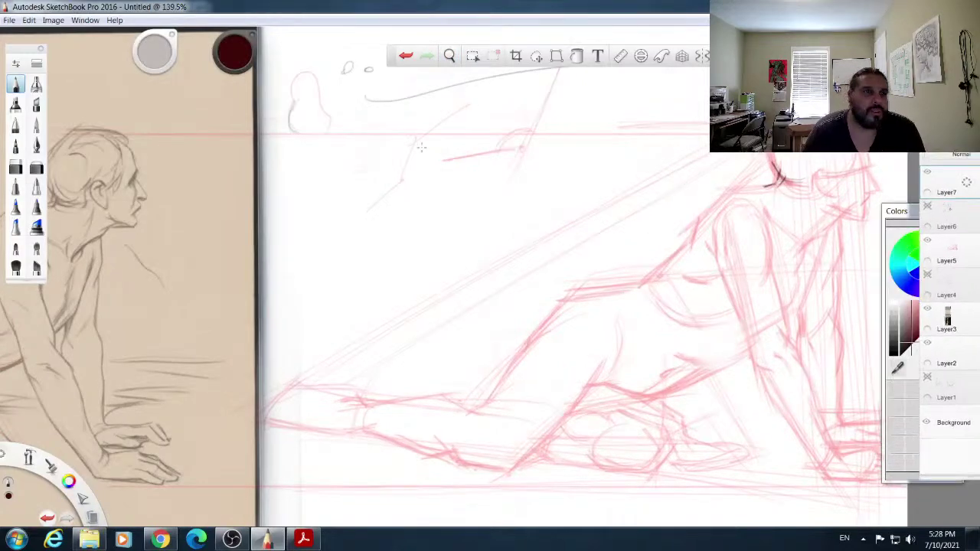
drag(25, 71, 303, 45)
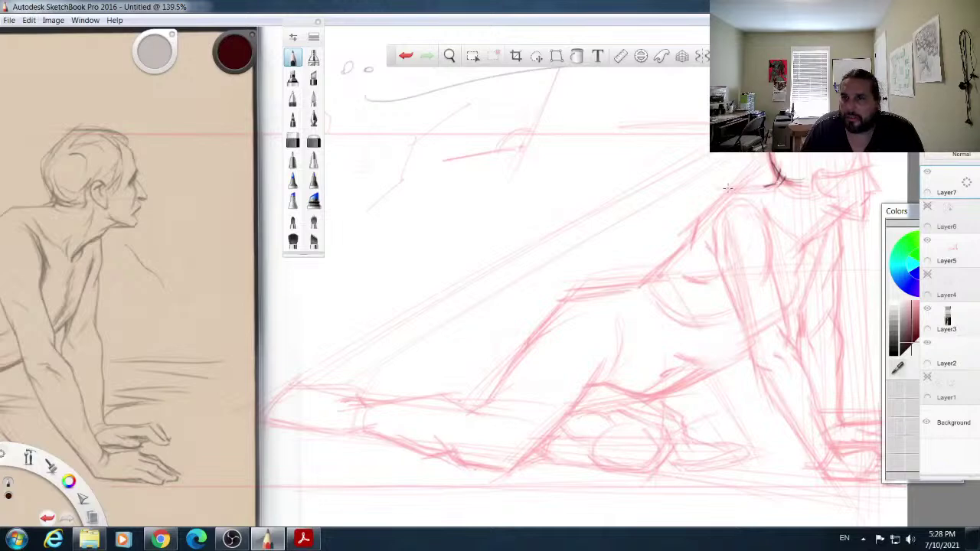
Step: Draw dark contours on the figure copy for the top of the shoulder, the V-shaped collarbone and neck lines, and the nape
drag(725, 187, 777, 183)
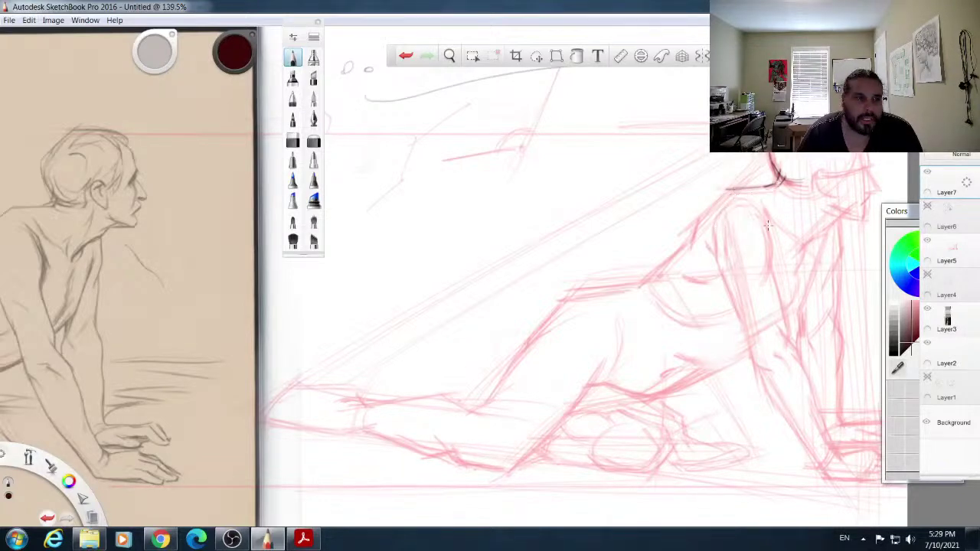
drag(760, 202, 772, 224)
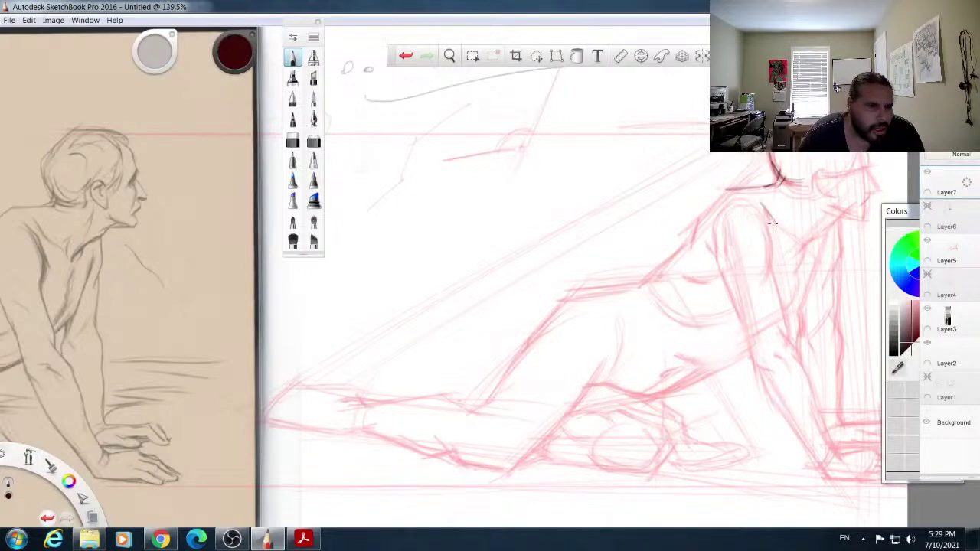
drag(761, 203, 796, 242)
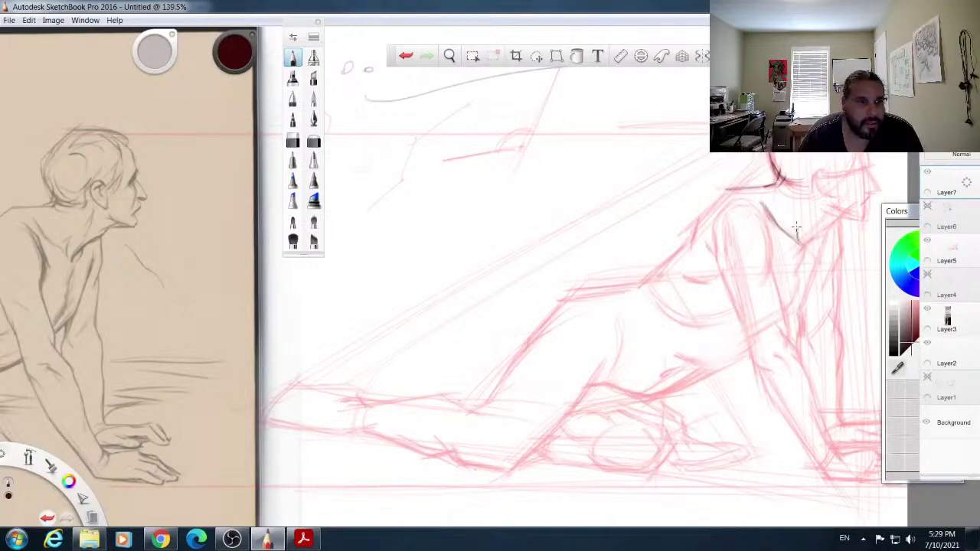
drag(803, 214, 801, 234)
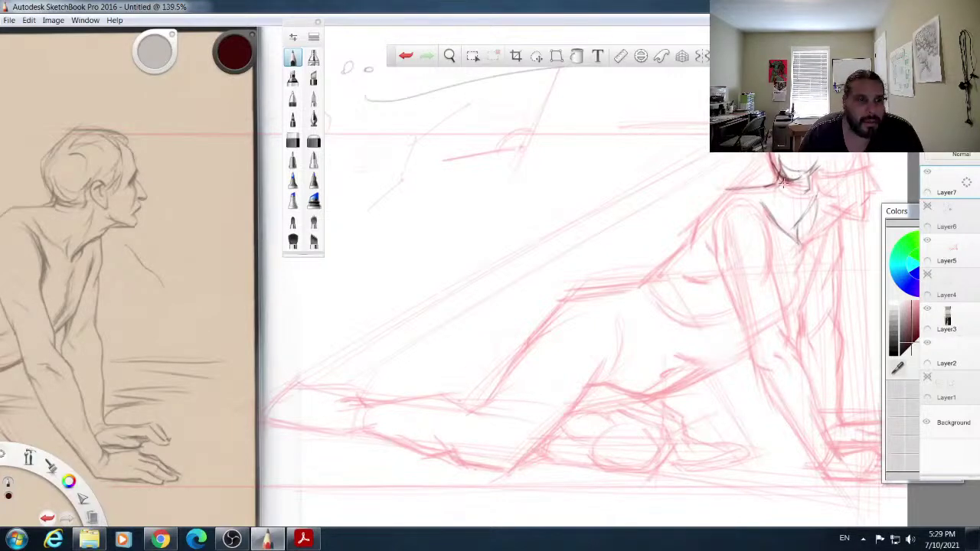
drag(800, 184, 783, 179)
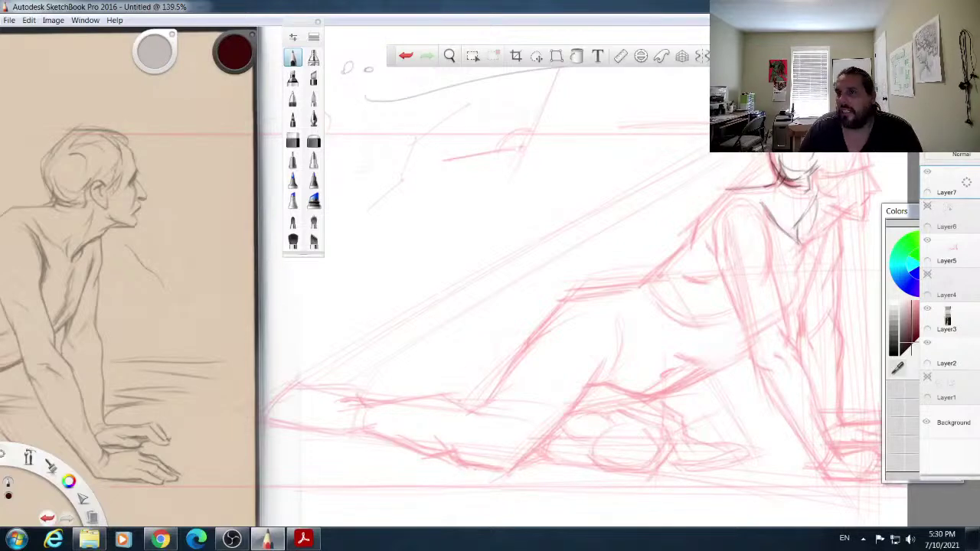
Step: Lower the opacity of Layer5 with the pink construction drawing, and make Layer7 the active layer again
mouse_move(950, 122)
mouse_down()
mouse_move(920, 89)
mouse_move(945, 121)
mouse_up()
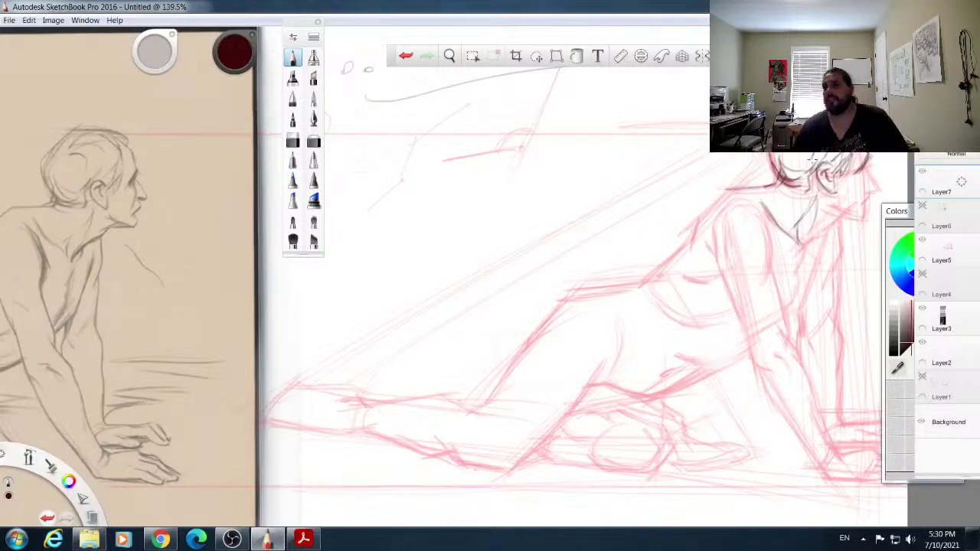
drag(942, 128, 880, 112)
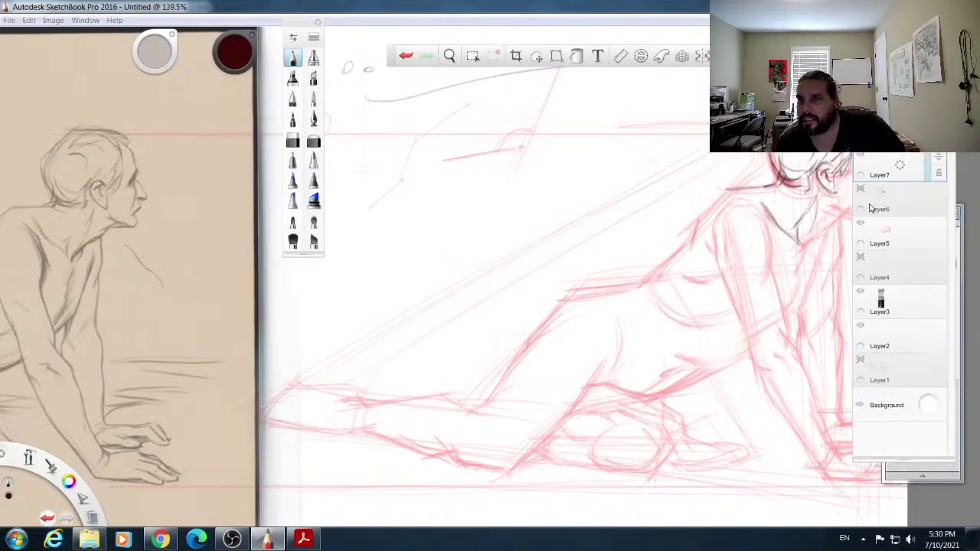
click(894, 232)
drag(927, 234, 928, 248)
click(913, 169)
drag(914, 130, 966, 127)
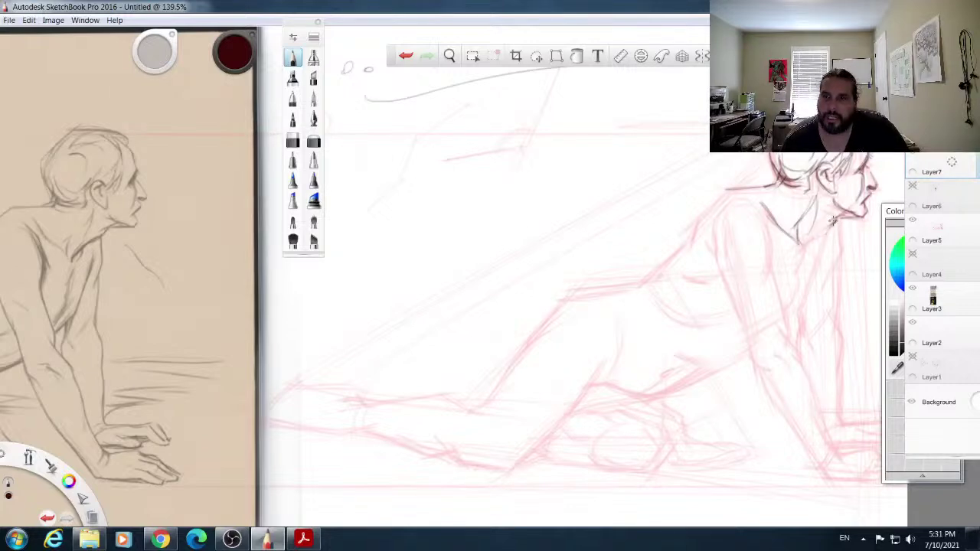
Step: Draw the line from the jaw down to the pit of the neck and continue it as a contour down the chest
mouse_move(810, 238)
mouse_down()
mouse_move(804, 252)
mouse_move(825, 230)
mouse_up()
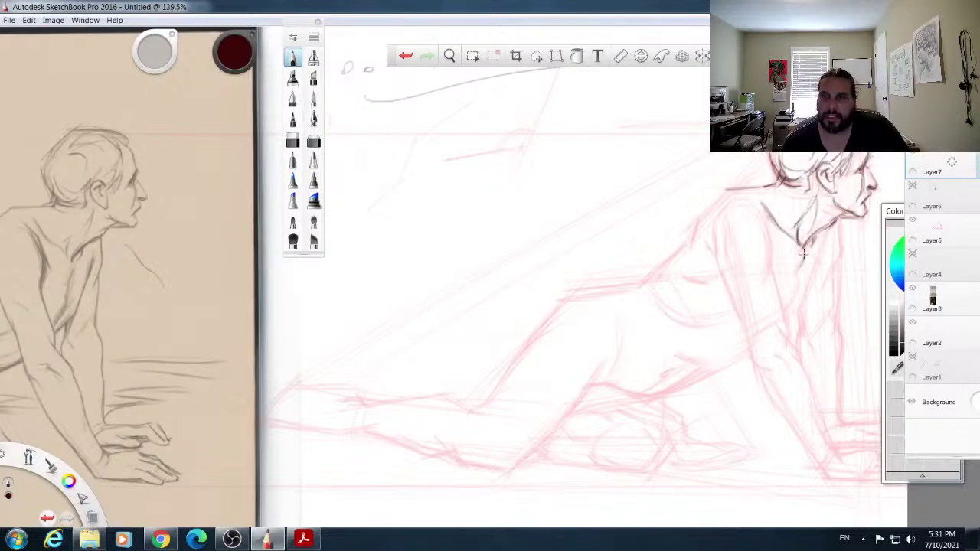
drag(800, 261, 800, 297)
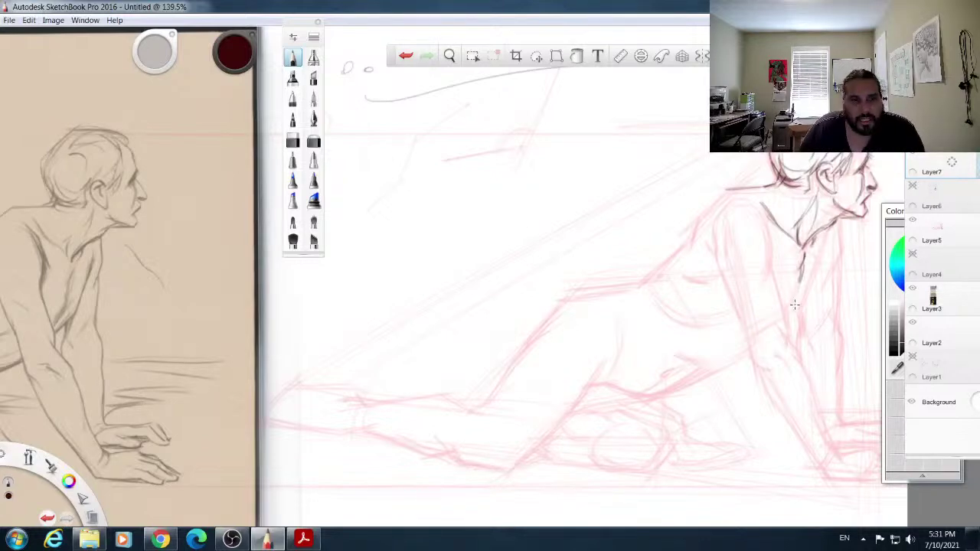
drag(800, 284, 785, 318)
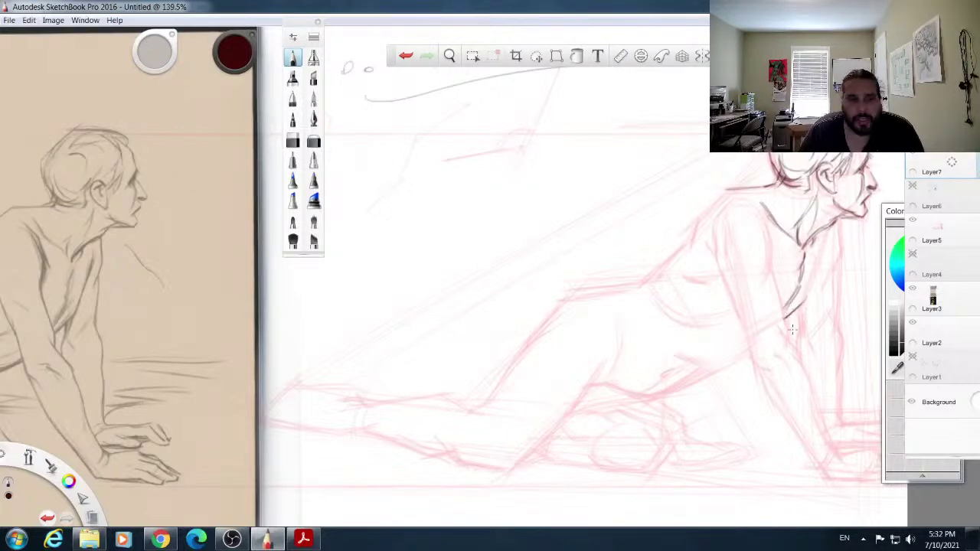
mouse_move(799, 321)
mouse_down()
mouse_move(795, 305)
mouse_move(800, 323)
mouse_up()
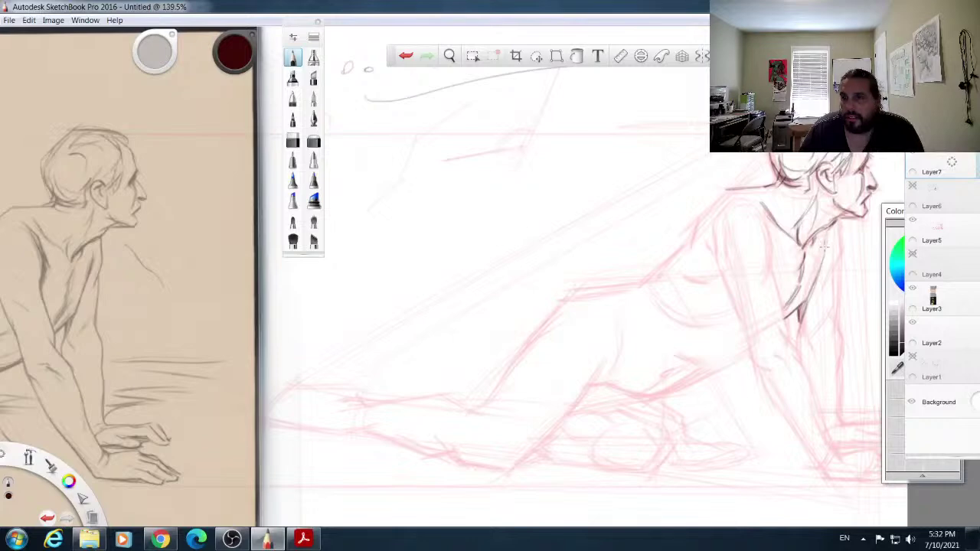
Step: Darken the far side of the chest, add a short far-shoulder line, and reinforce the shoulder line behind the neck
drag(827, 240, 806, 305)
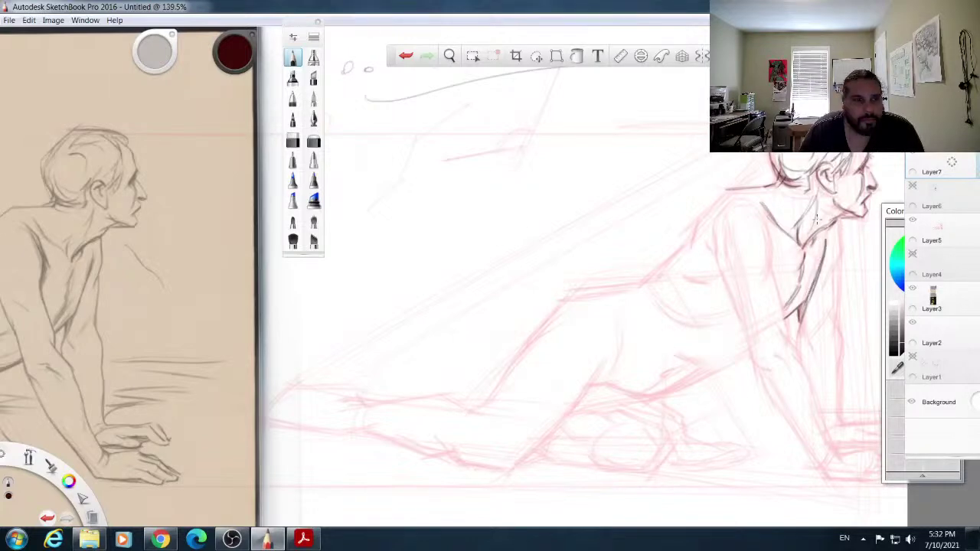
drag(831, 237, 818, 278)
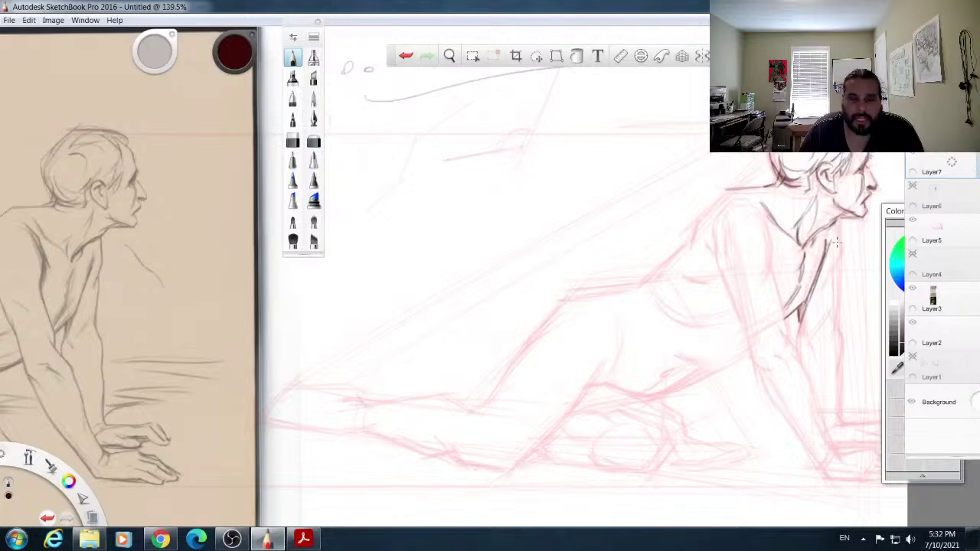
drag(835, 224, 831, 253)
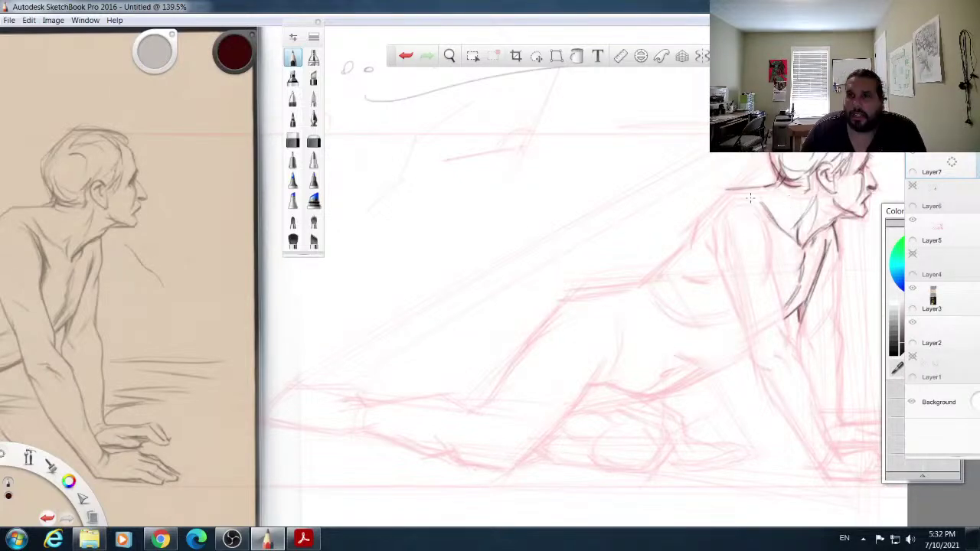
drag(728, 189, 782, 184)
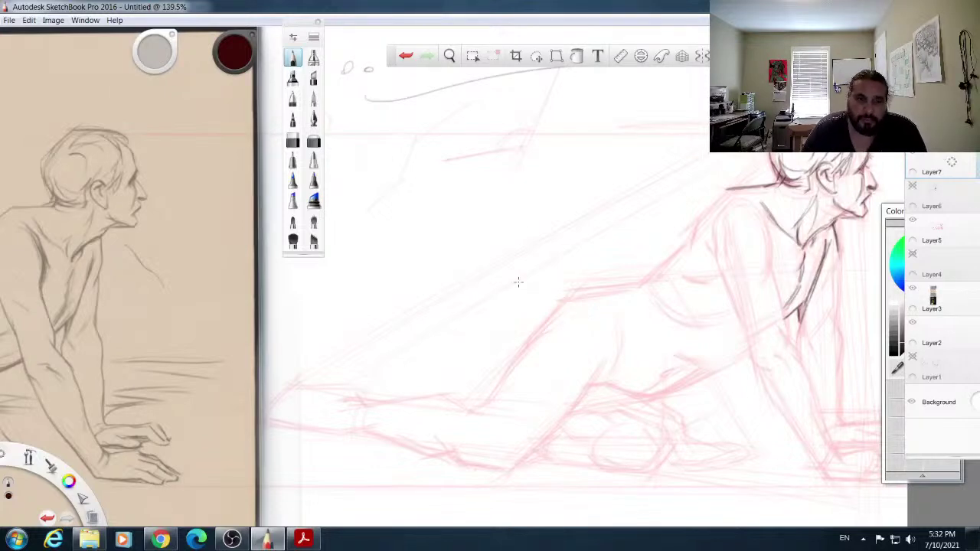
Step: Erase the short far-shoulder line, then redraw it with the pencil and strengthen the chest contour beside it
click(292, 141)
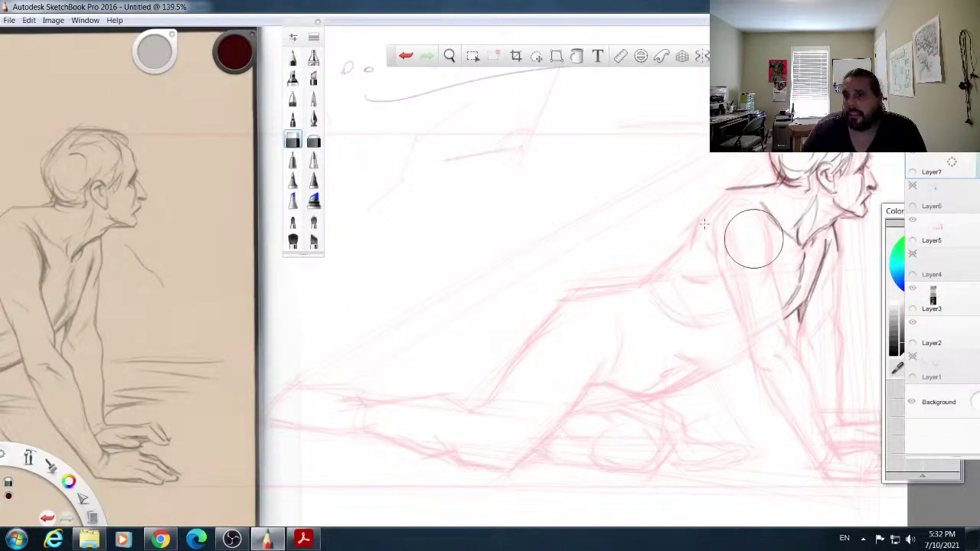
drag(832, 255, 833, 239)
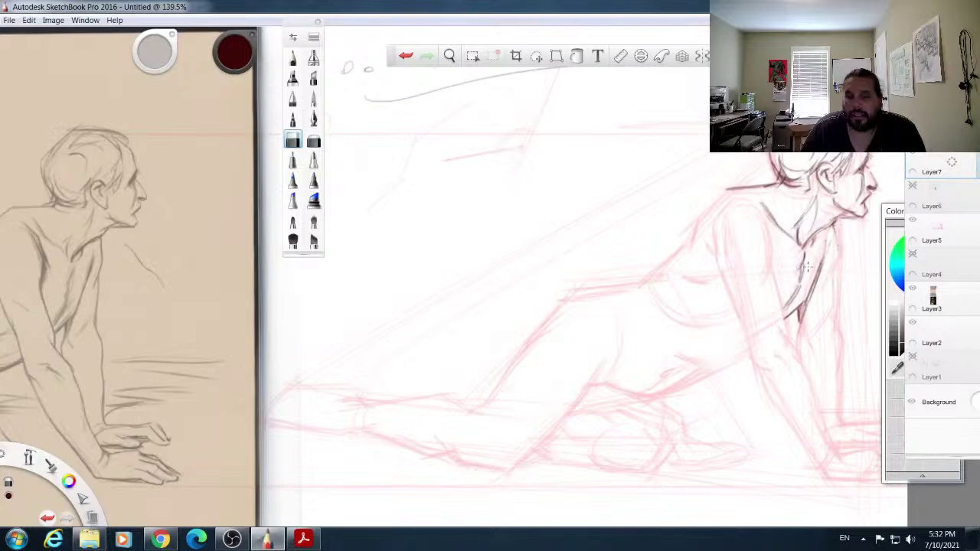
click(292, 58)
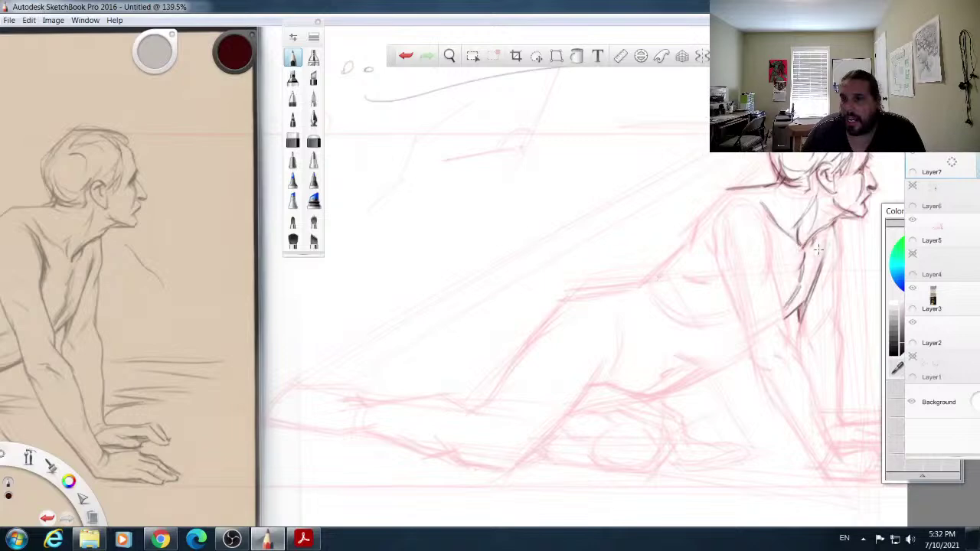
drag(823, 244, 813, 282)
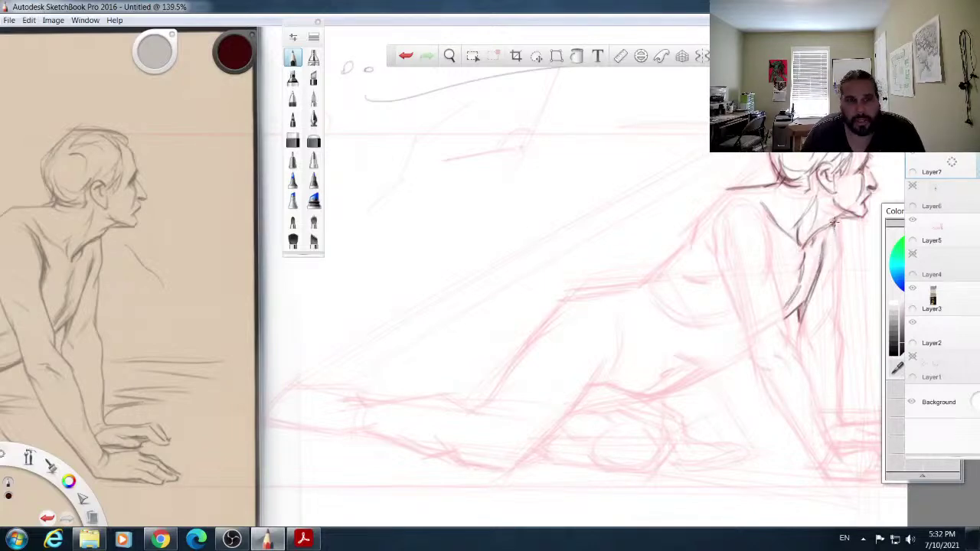
drag(834, 235, 833, 253)
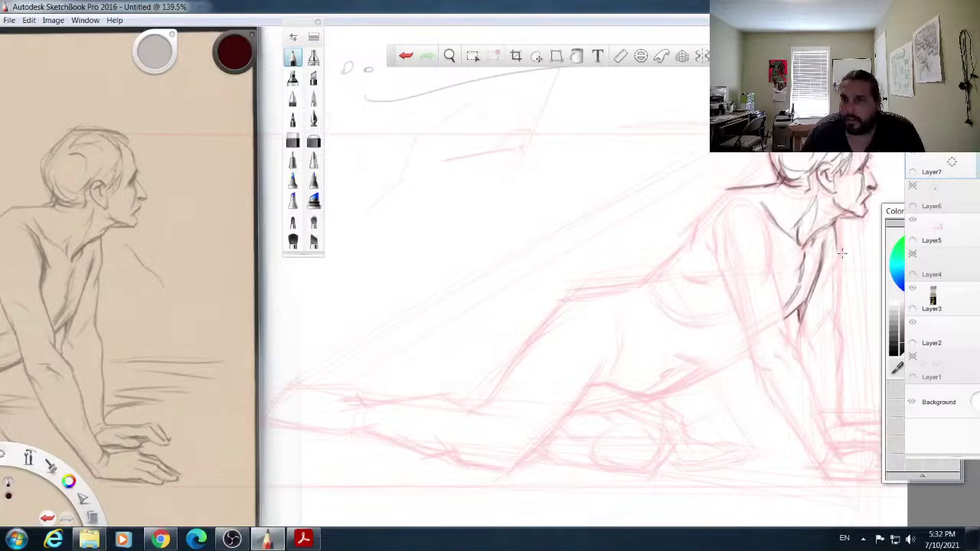
Step: Draw the outer contour of the far upper arm downward from the shoulder, following the pink construction
drag(837, 253, 829, 283)
drag(838, 250, 834, 314)
drag(834, 268, 835, 323)
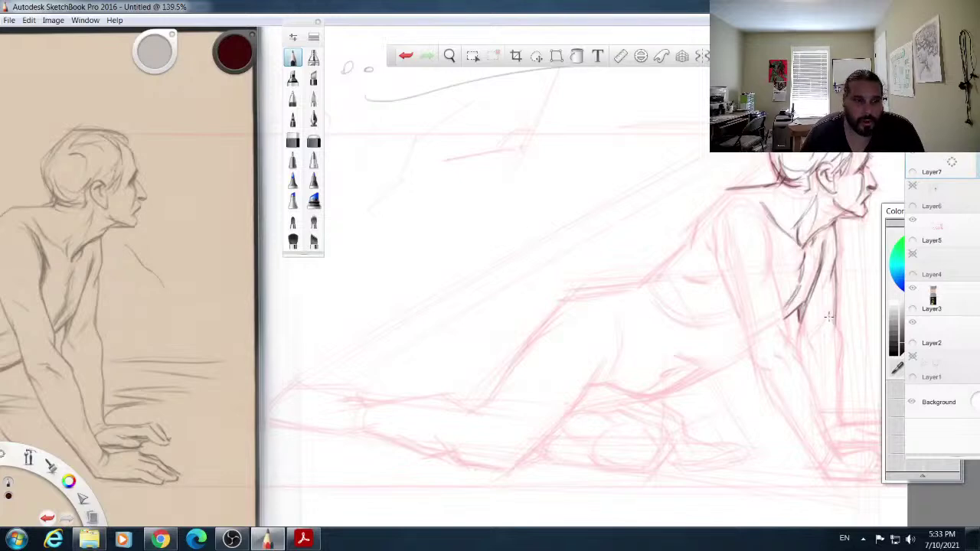
Step: Draw dark pencil contours over the pink underdrawing for the far upper arm, the armpit and inner near arm, and the neck
mouse_move(828, 314)
mouse_down()
mouse_move(834, 327)
mouse_move(810, 333)
mouse_move(815, 325)
mouse_up()
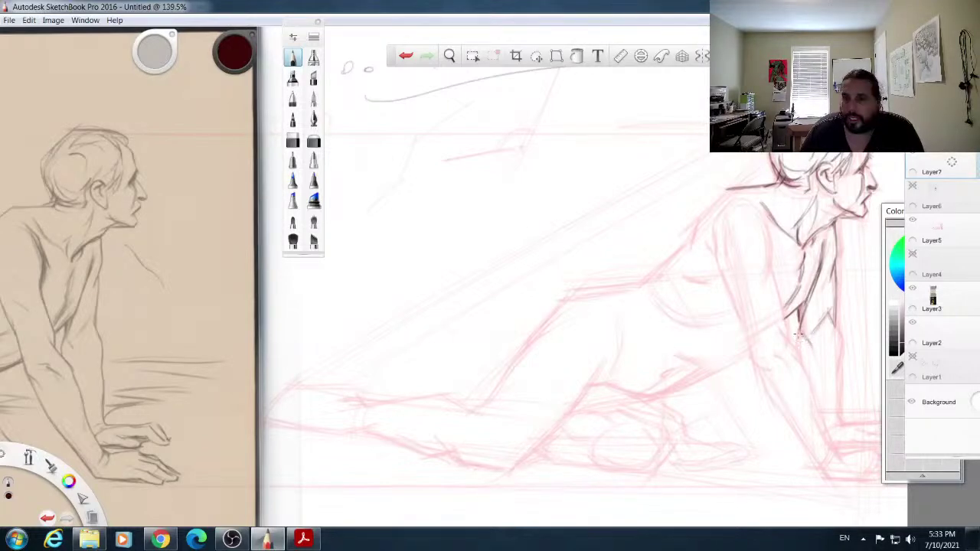
drag(796, 325, 800, 364)
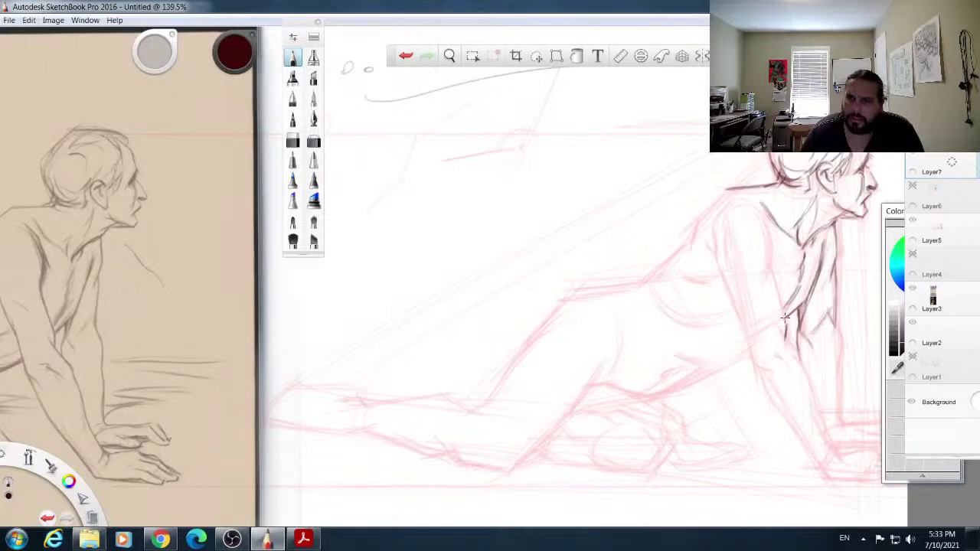
drag(770, 268, 784, 319)
mouse_move(774, 281)
mouse_down()
mouse_move(769, 254)
mouse_move(773, 272)
mouse_up()
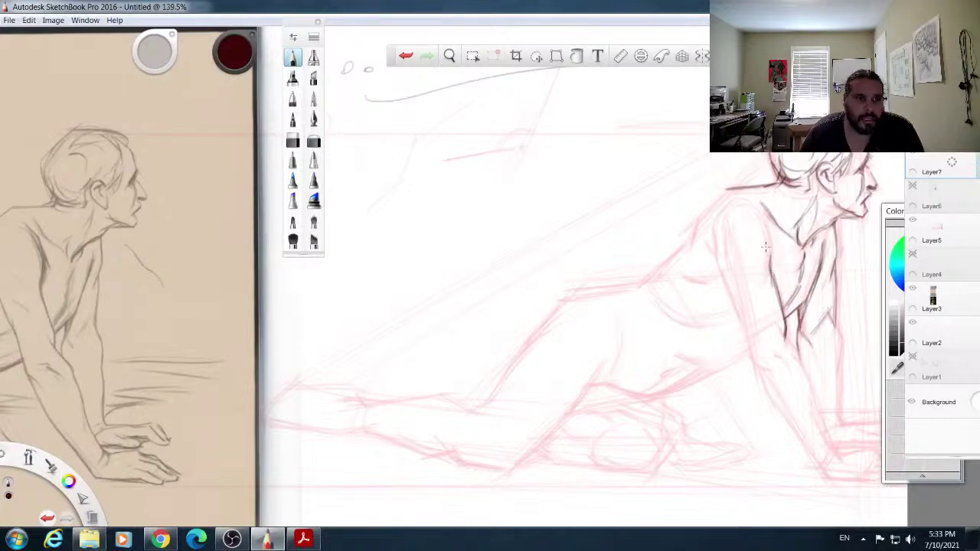
mouse_move(752, 201)
mouse_down()
mouse_move(778, 248)
mouse_move(769, 245)
mouse_up()
mouse_move(744, 207)
mouse_down()
mouse_move(761, 219)
mouse_move(774, 268)
mouse_up()
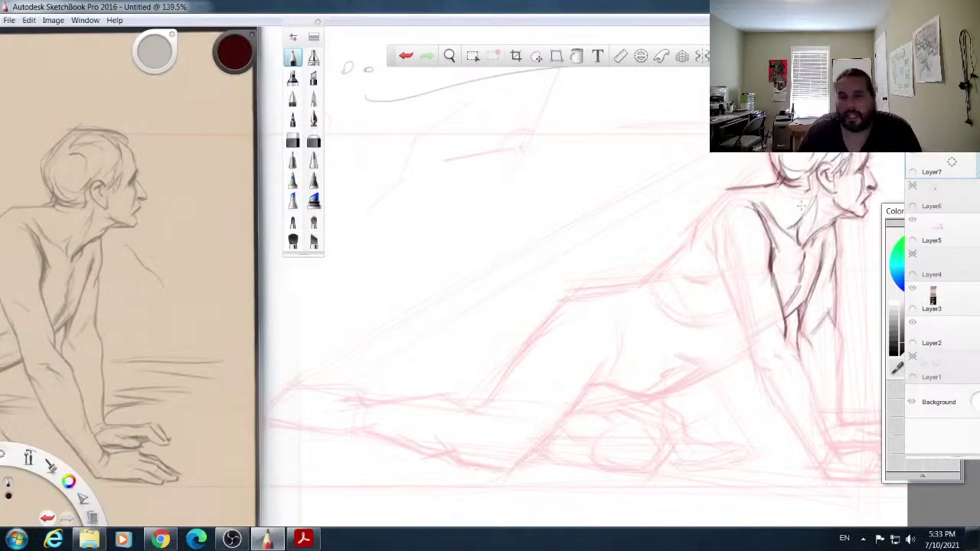
mouse_move(790, 191)
mouse_down()
mouse_move(784, 217)
mouse_move(789, 183)
mouse_up()
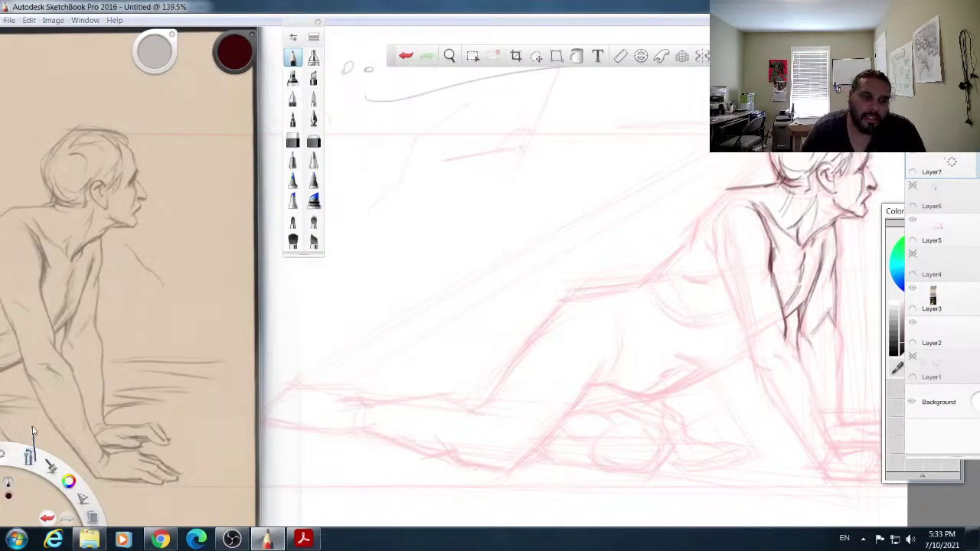
Step: Outline both supporting arms in dark pencil, following the shoulder, elbow and forearm contours down to the wrists
key(space)
drag(595, 234, 596, 236)
scroll(596, 236, down, 3)
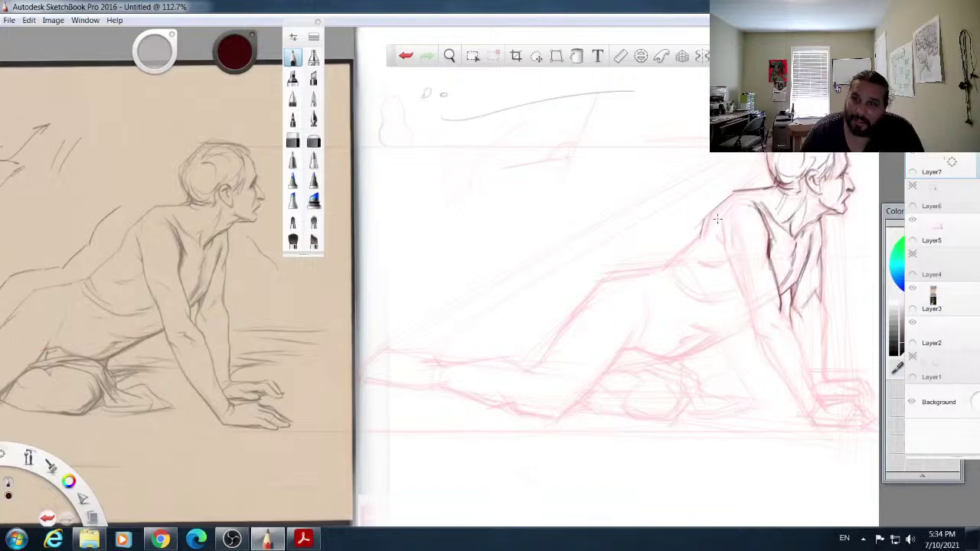
drag(719, 225, 733, 283)
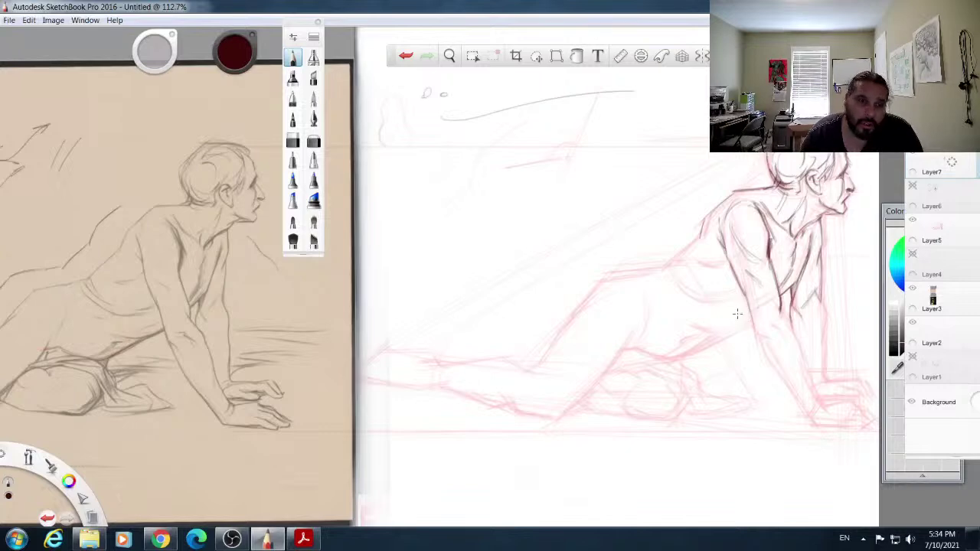
mouse_move(745, 299)
mouse_down()
mouse_move(769, 344)
mouse_move(762, 369)
mouse_move(755, 338)
mouse_move(799, 402)
mouse_move(774, 376)
mouse_move(799, 392)
mouse_move(788, 385)
mouse_move(804, 417)
mouse_up()
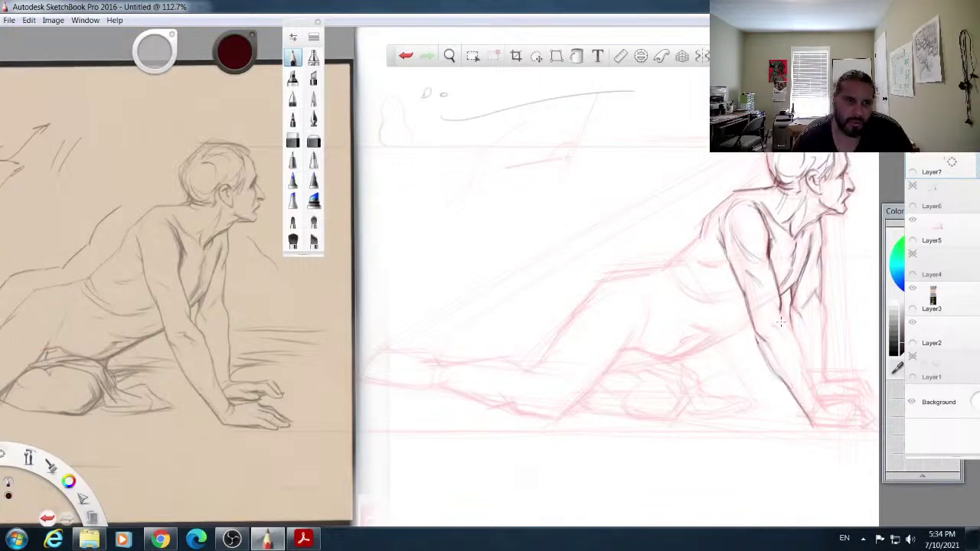
drag(773, 307, 793, 338)
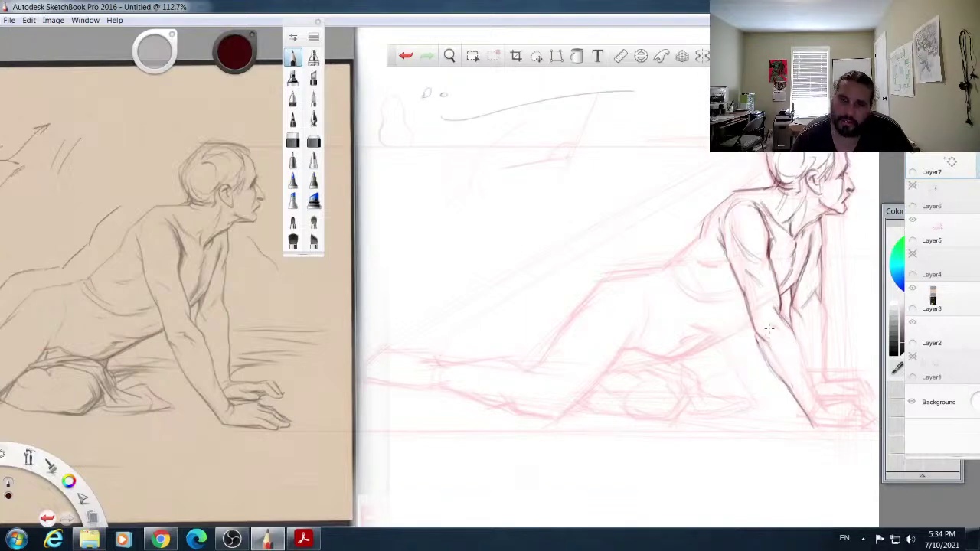
mouse_move(773, 327)
mouse_down()
mouse_move(793, 347)
mouse_move(803, 388)
mouse_move(800, 336)
mouse_move(791, 328)
mouse_move(816, 412)
mouse_move(778, 422)
mouse_move(843, 388)
mouse_move(812, 420)
mouse_up()
drag(786, 378, 807, 416)
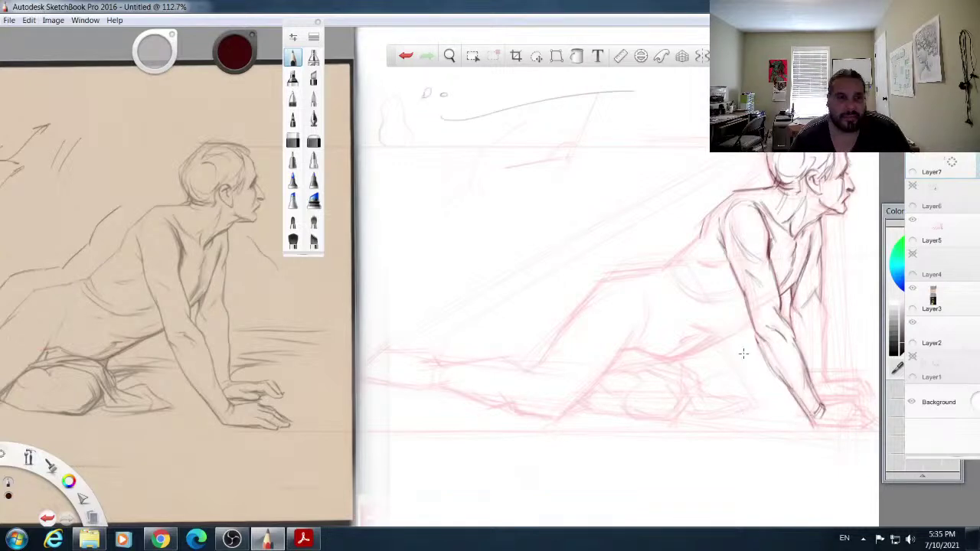
mouse_move(763, 319)
mouse_down()
mouse_move(797, 289)
mouse_move(780, 281)
mouse_move(775, 299)
mouse_move(796, 247)
mouse_move(758, 275)
mouse_move(763, 292)
mouse_move(765, 227)
mouse_up()
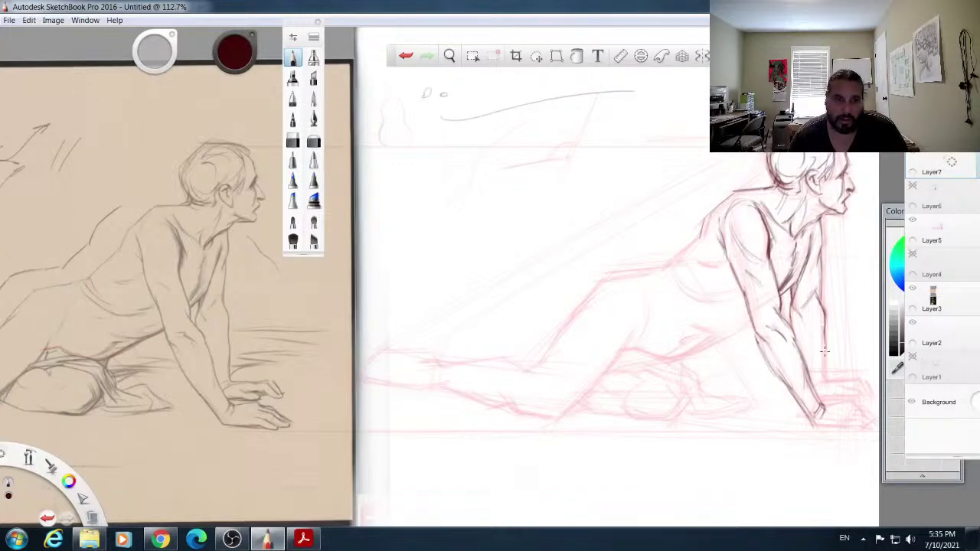
drag(823, 330, 828, 380)
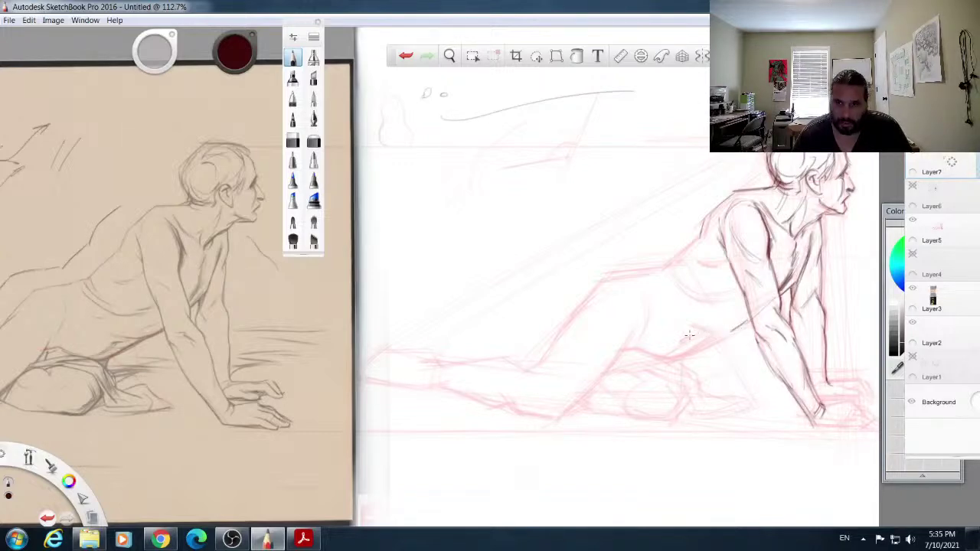
Step: Draw the belly and rib fold lines across the torso and trace the back contour down to the hip
mouse_move(687, 326)
mouse_down()
mouse_move(720, 334)
mouse_move(744, 324)
mouse_up()
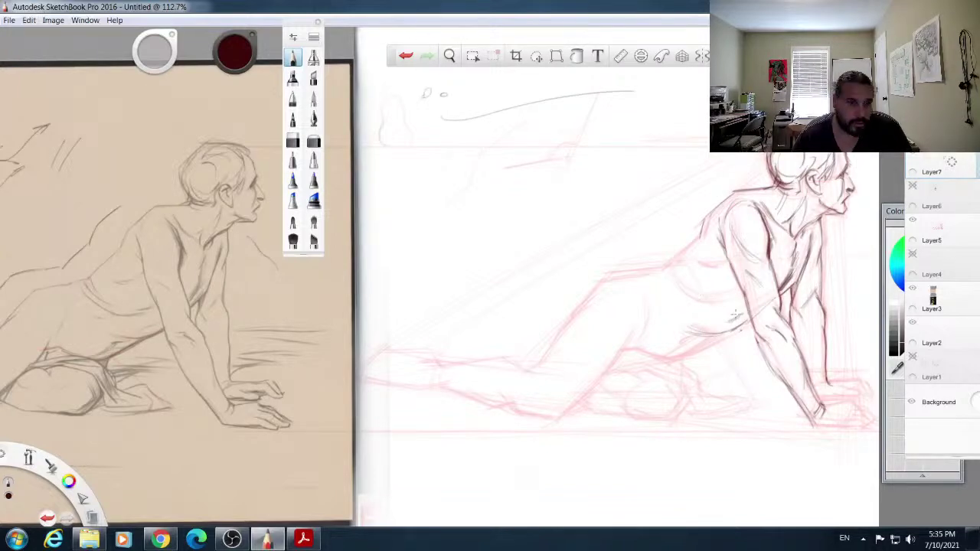
drag(696, 306, 734, 294)
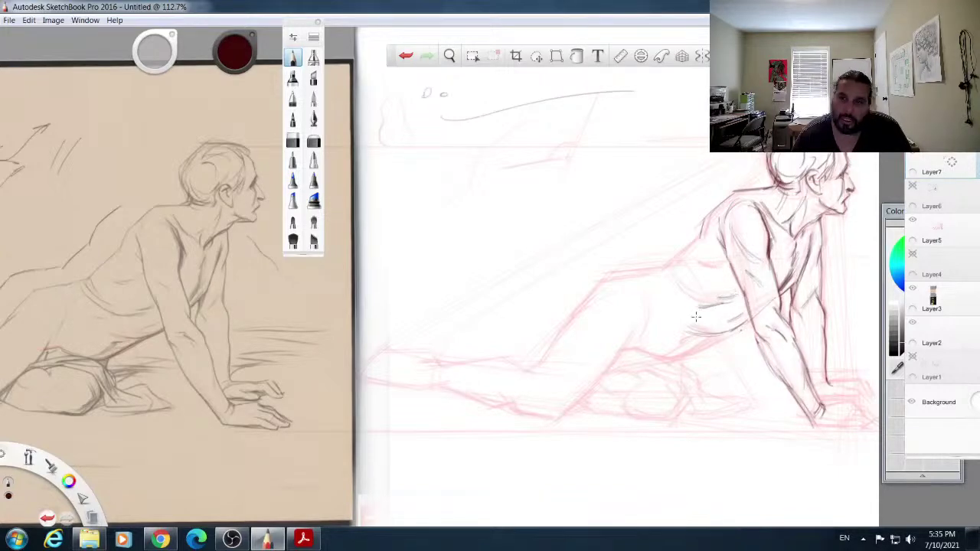
drag(662, 283, 697, 306)
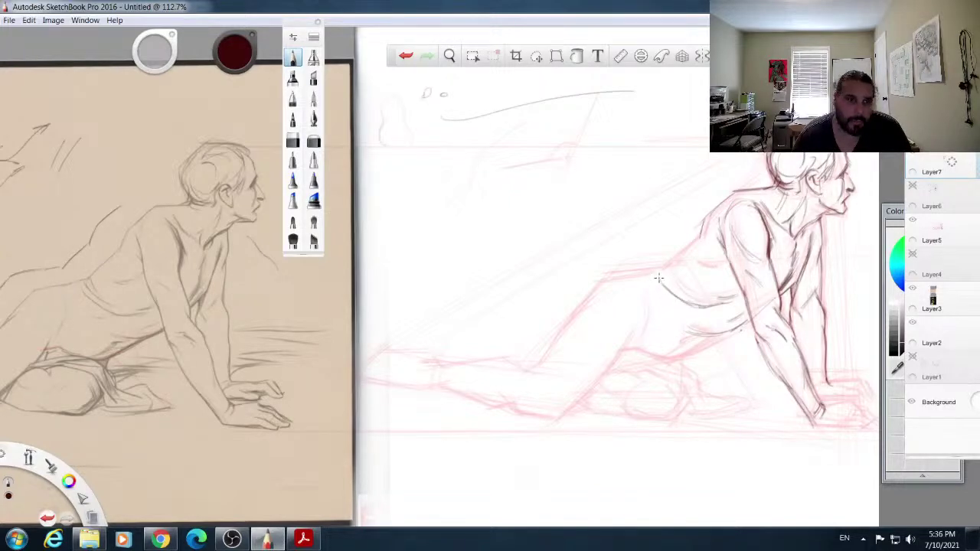
drag(664, 279, 693, 296)
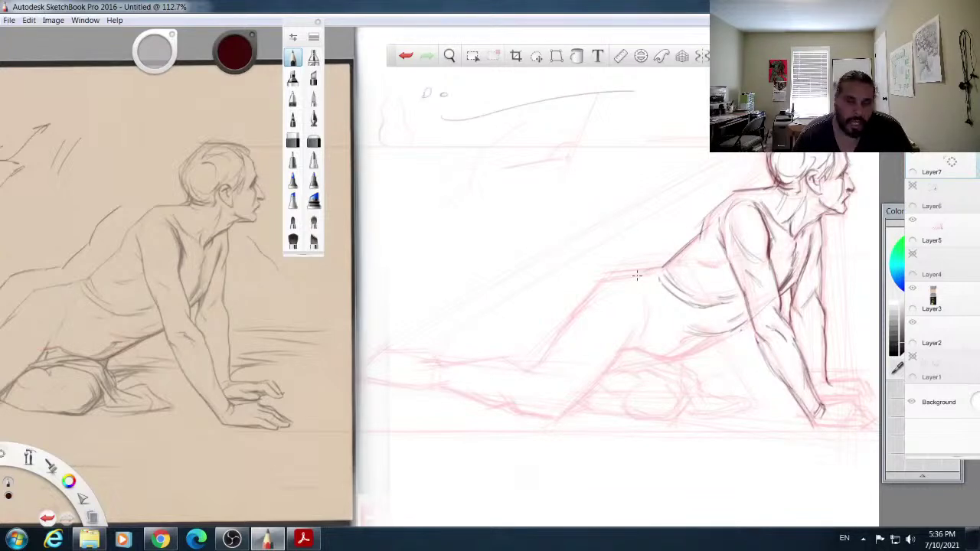
drag(611, 275, 668, 268)
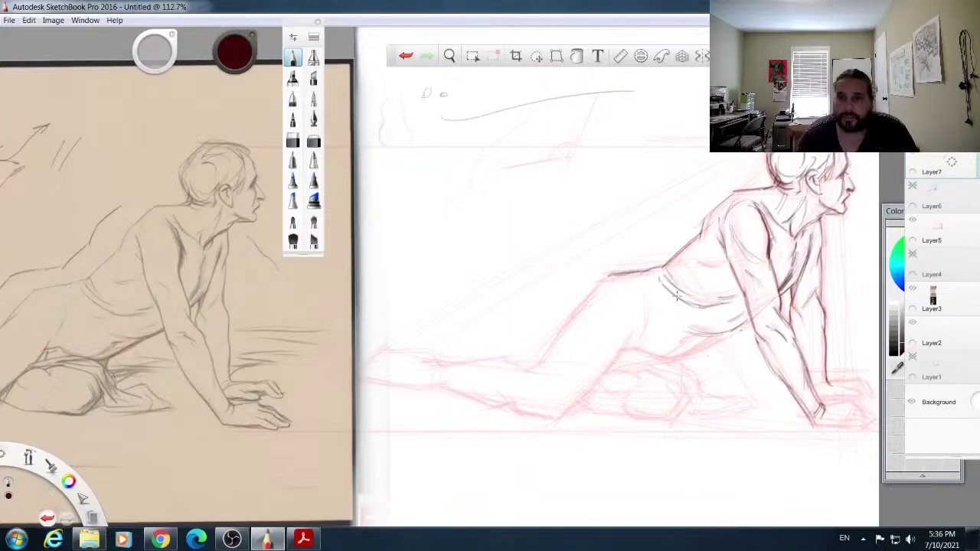
drag(688, 265, 719, 264)
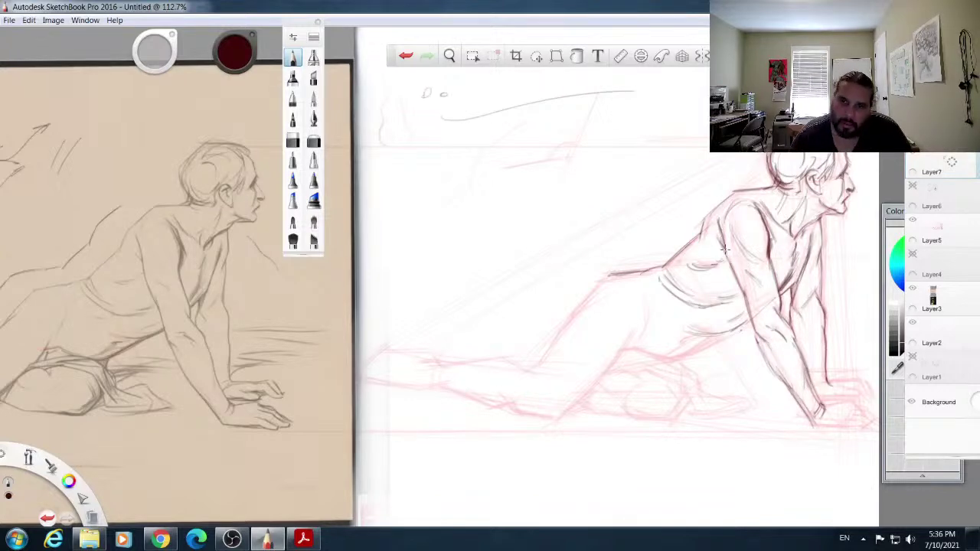
Step: Reinforce the near arm's outer contour and draw both hands with fingers resting on the ground
drag(724, 241, 742, 291)
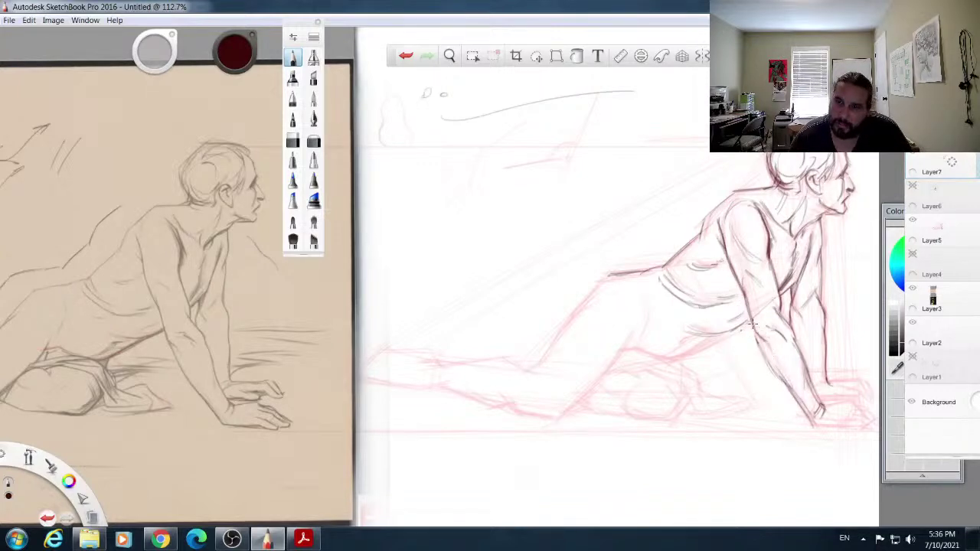
mouse_move(747, 325)
mouse_down()
mouse_move(791, 402)
mouse_move(775, 385)
mouse_move(816, 429)
mouse_up()
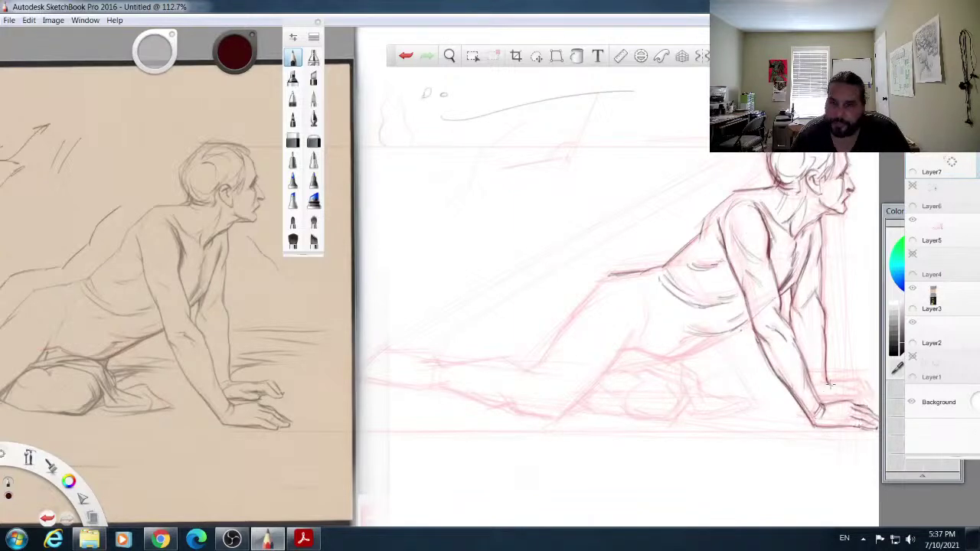
drag(818, 396, 852, 392)
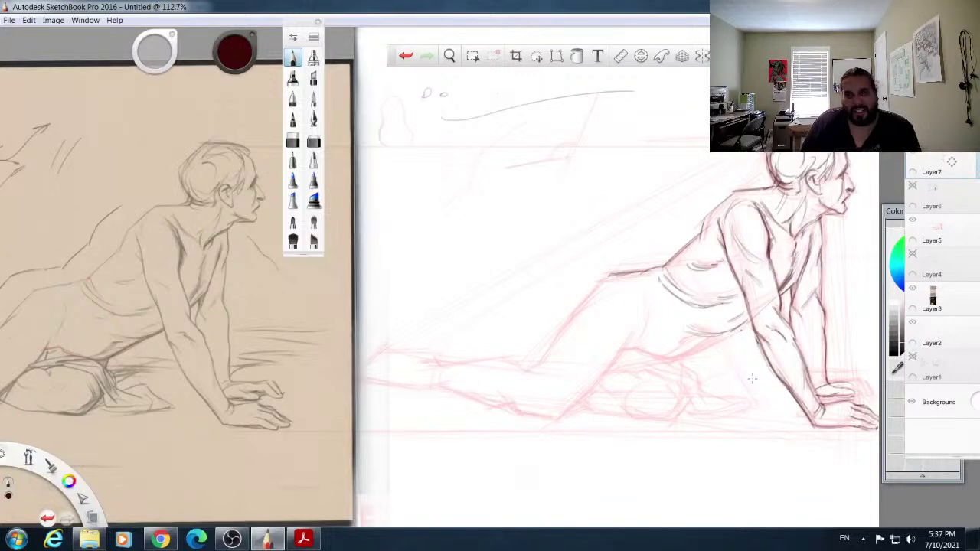
Step: Sketch a small side-view head with ear, jaw and neck in the empty area above the figure's back
click(28, 457)
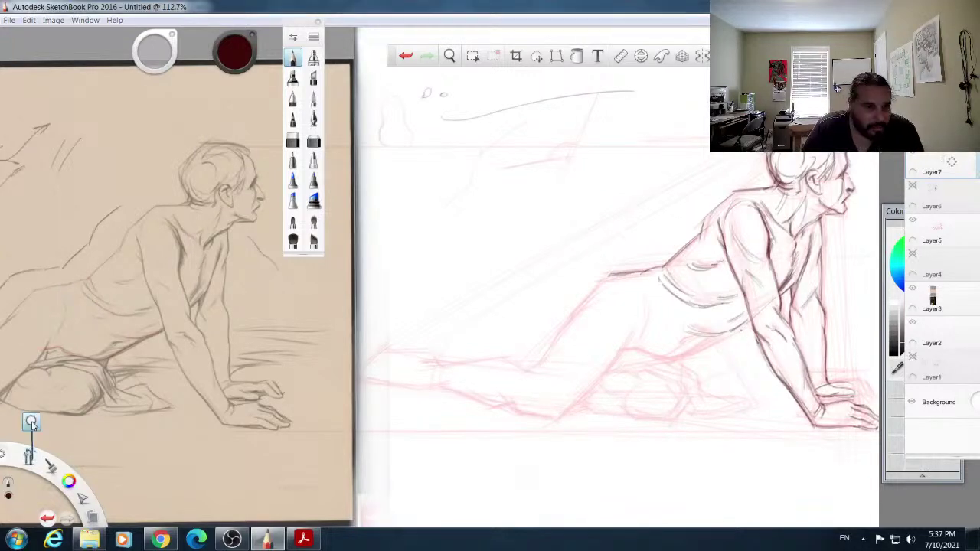
drag(540, 314, 560, 308)
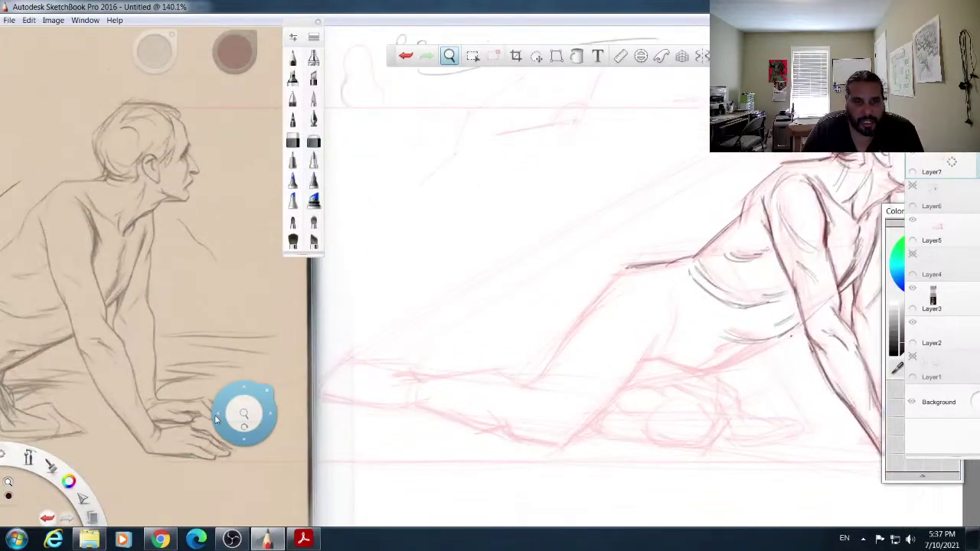
drag(255, 414, 198, 402)
drag(418, 398, 241, 302)
drag(275, 308, 192, 330)
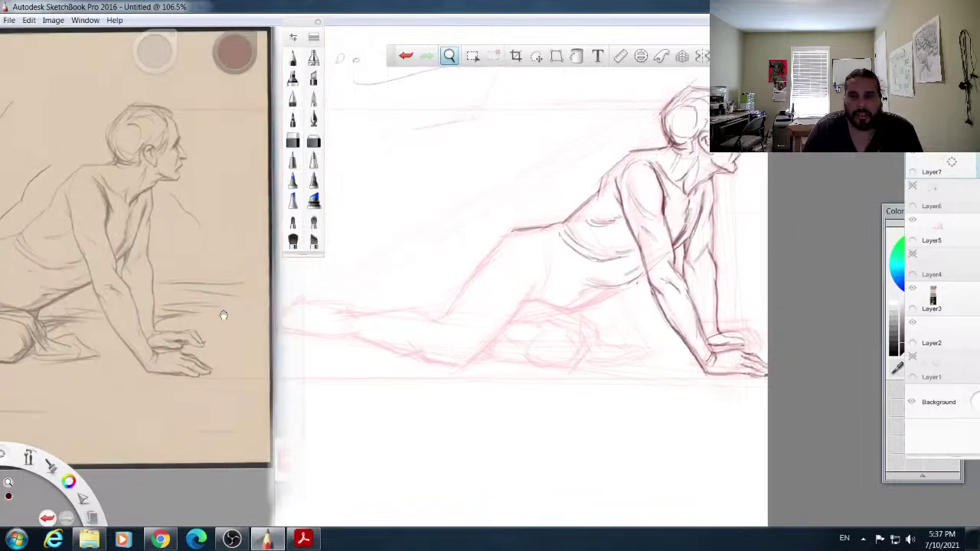
mouse_move(567, 311)
mouse_down()
mouse_move(586, 311)
mouse_move(575, 313)
mouse_move(586, 350)
mouse_move(568, 401)
mouse_up()
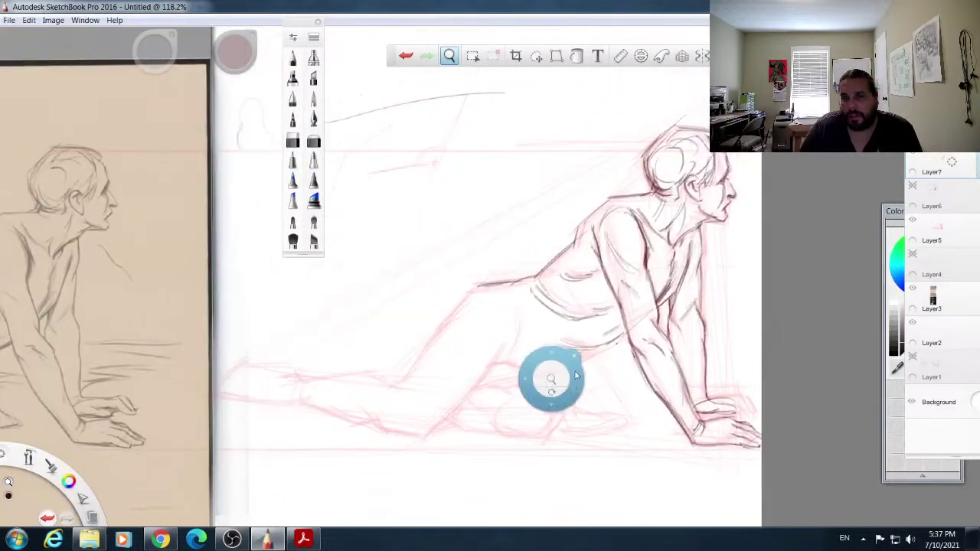
click(573, 356)
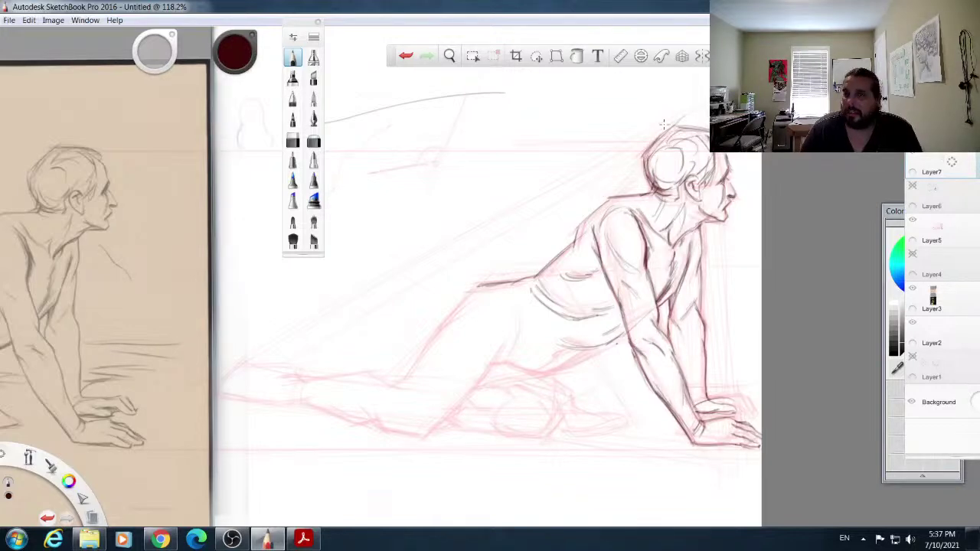
mouse_move(416, 161)
mouse_down()
mouse_move(437, 124)
mouse_move(433, 102)
mouse_move(475, 145)
mouse_move(458, 157)
mouse_move(483, 170)
mouse_move(472, 167)
mouse_up()
drag(486, 105, 483, 174)
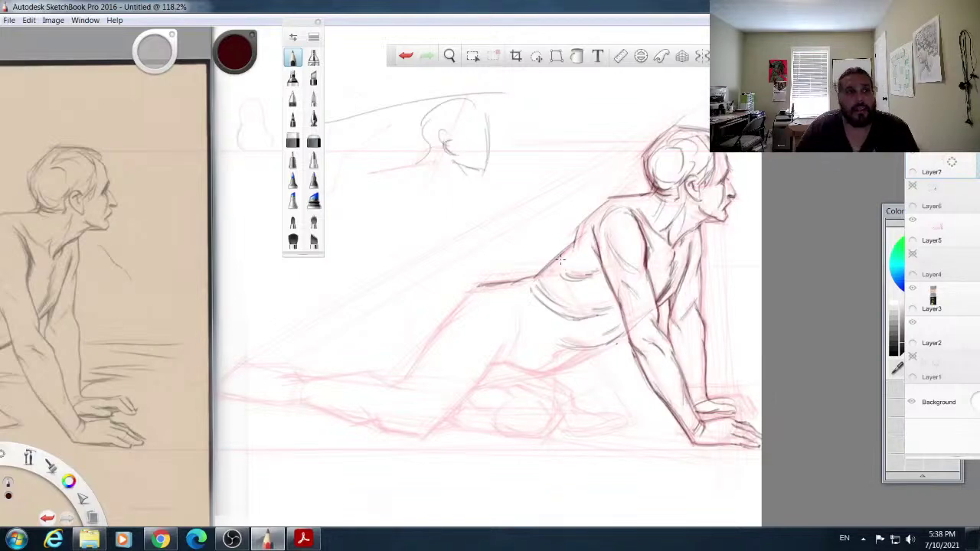
Step: Switch to Charles Bargue nudes.pdf in Adobe Acrobat and rotate the page 13 view counterclockwise so the figure lies horizontally
click(10, 20)
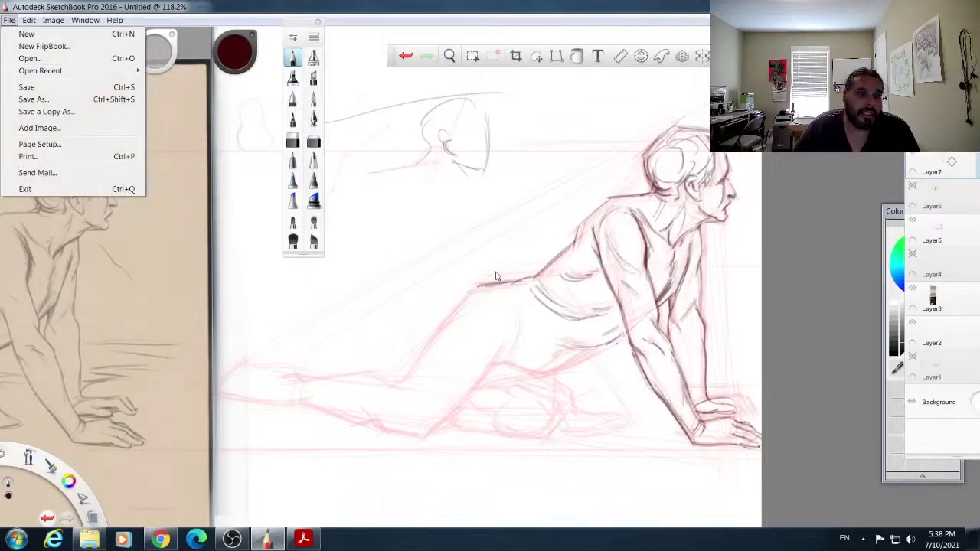
click(89, 540)
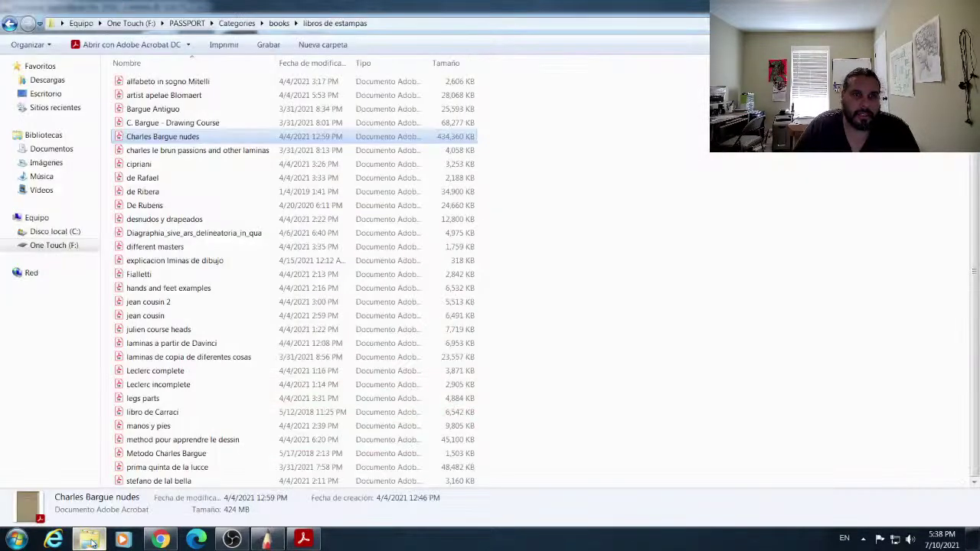
click(303, 539)
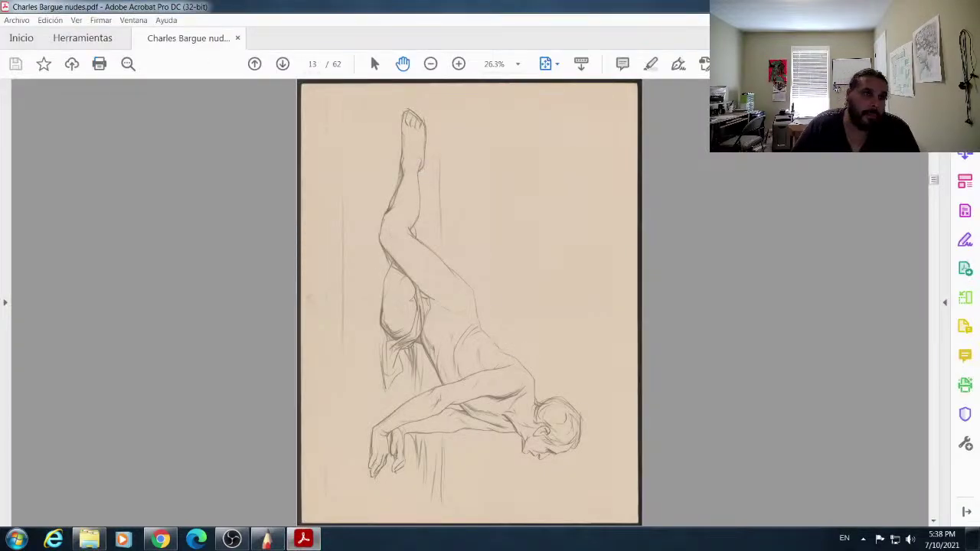
click(77, 20)
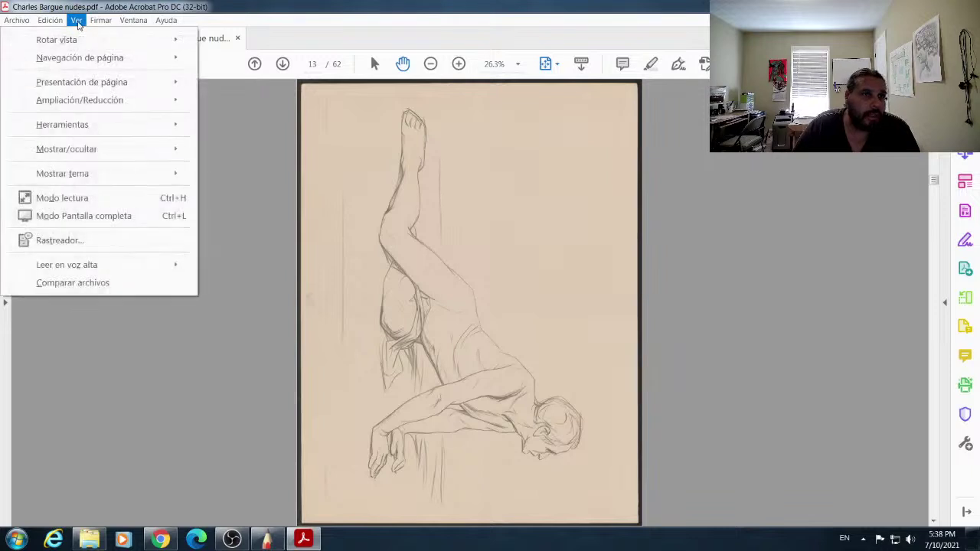
mouse_move(179, 41)
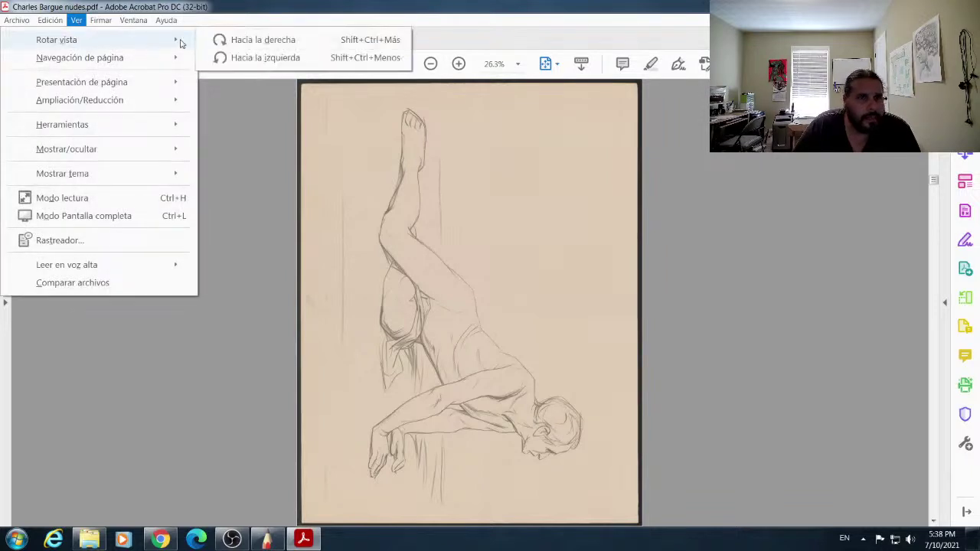
click(245, 59)
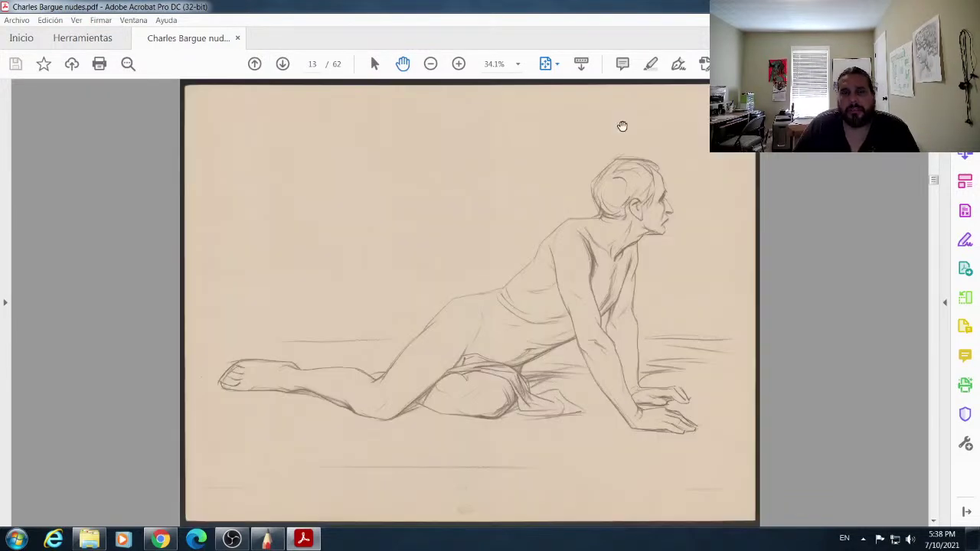
Step: Enlarge the reference page to 53.8% and examine the figure's torso, arms and legs
click(459, 64)
drag(571, 276, 485, 127)
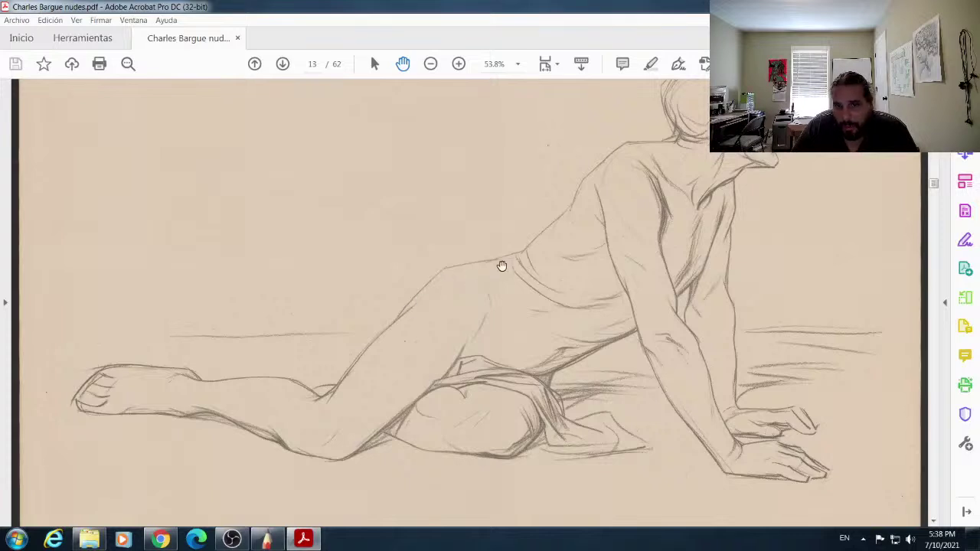
scroll(613, 279, up, 1)
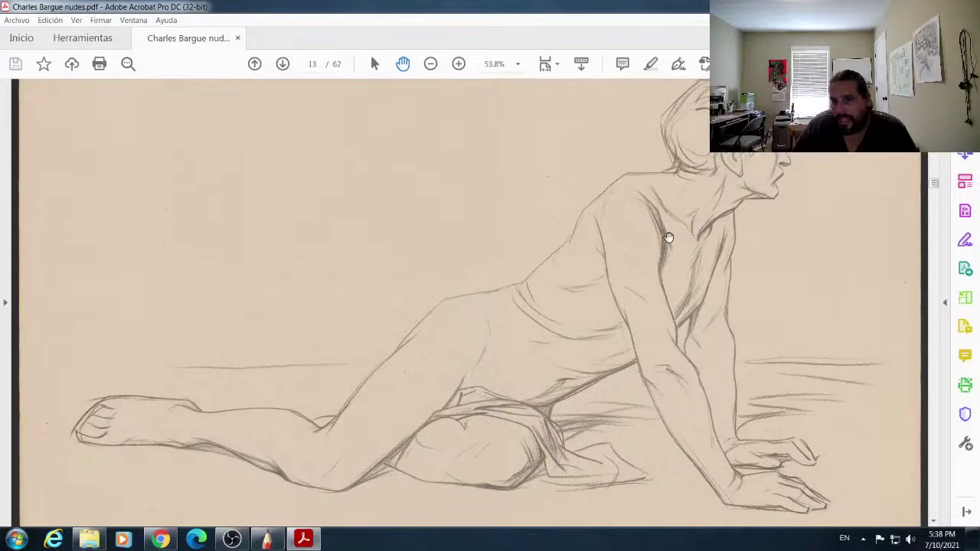
Step: Restore the reference PDF window to a smaller size, move it off this screen, and switch back to Autodesk SketchBook Pro
double_click(376, 6)
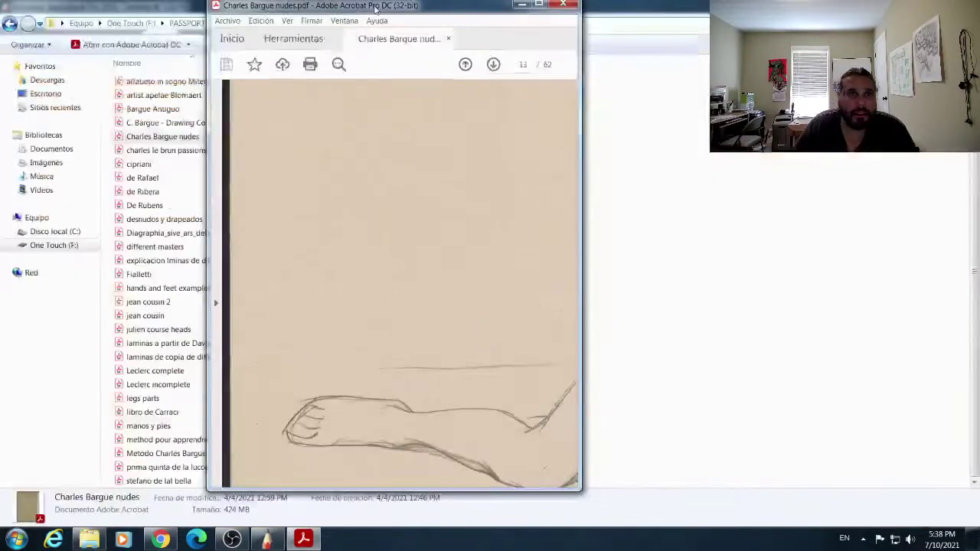
drag(375, 6, 0, 6)
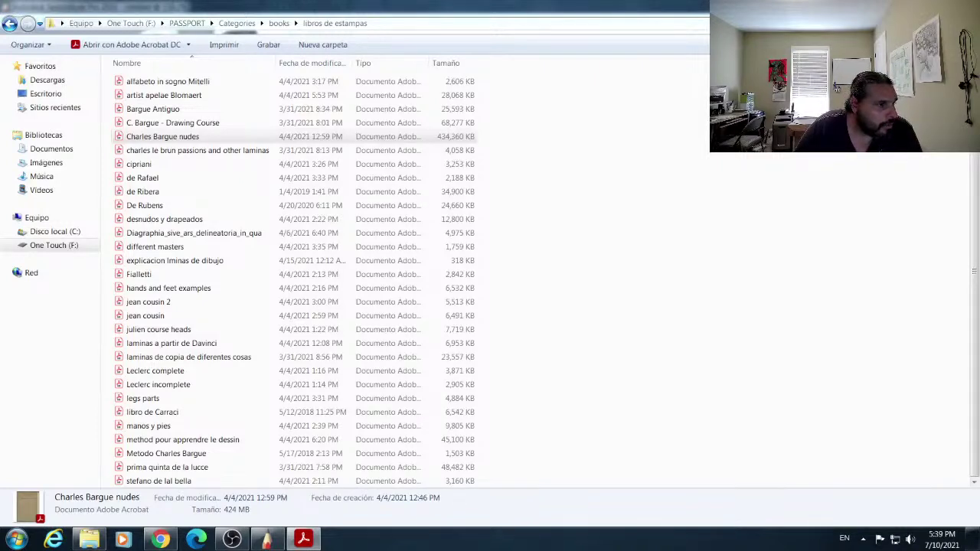
click(309, 543)
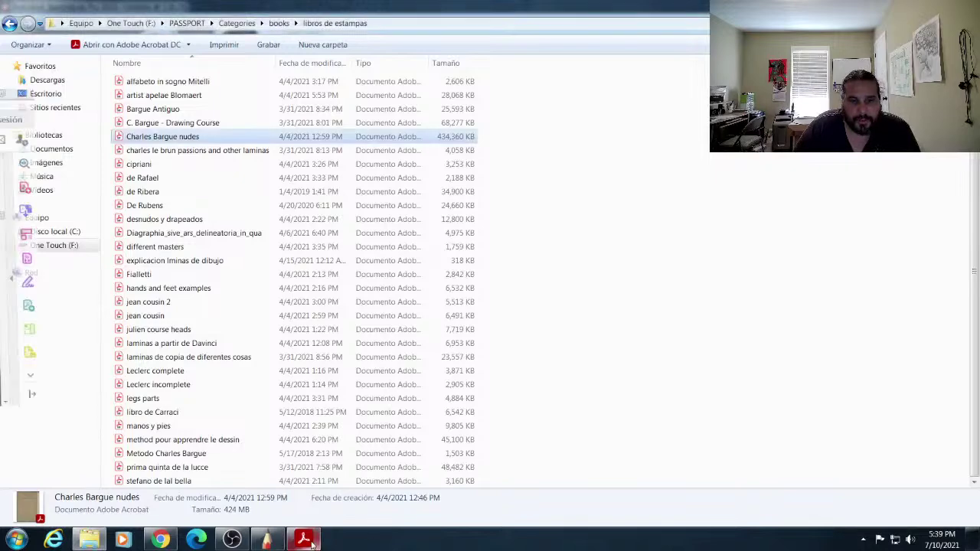
click(267, 541)
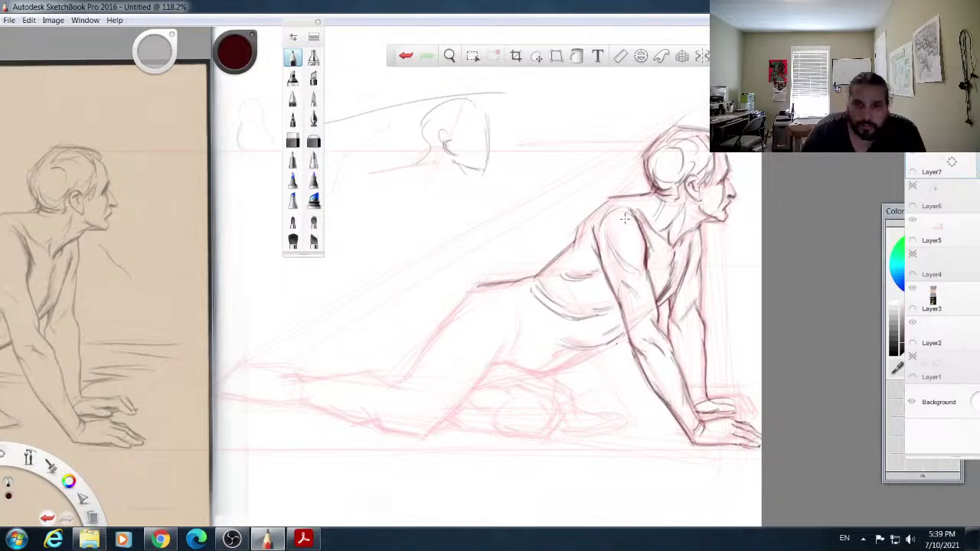
Step: Draw the belly's dark underside contour from behind the near arm to the groin and down the front of the thigh
mouse_move(563, 341)
mouse_down()
mouse_move(601, 347)
mouse_move(625, 330)
mouse_up()
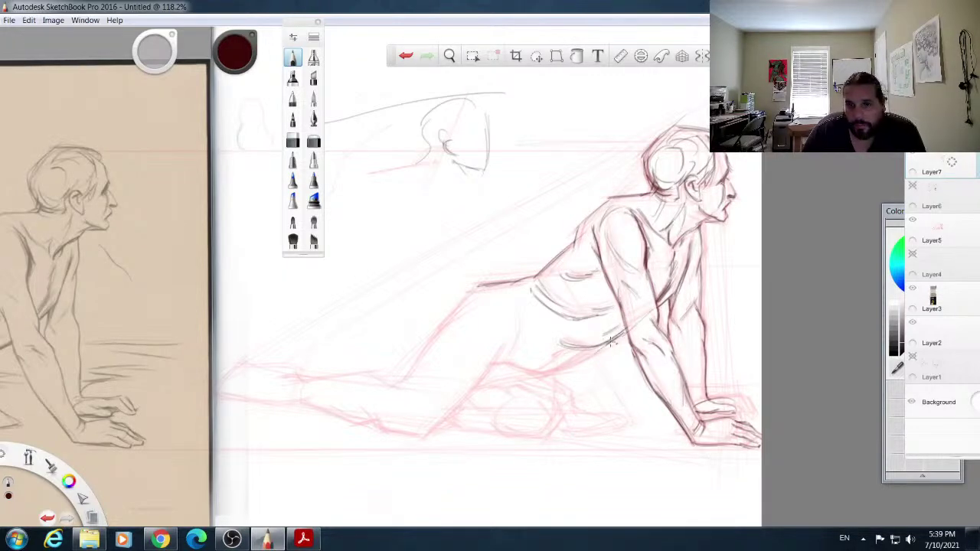
mouse_move(623, 333)
mouse_down()
mouse_move(547, 381)
mouse_move(535, 371)
mouse_move(584, 350)
mouse_move(530, 358)
mouse_move(543, 342)
mouse_move(530, 369)
mouse_move(565, 349)
mouse_up()
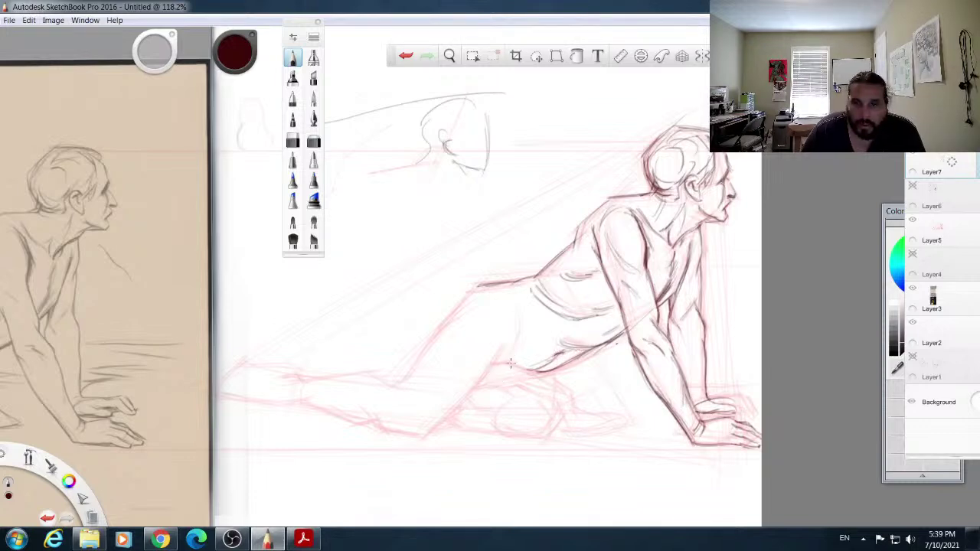
drag(507, 360, 536, 371)
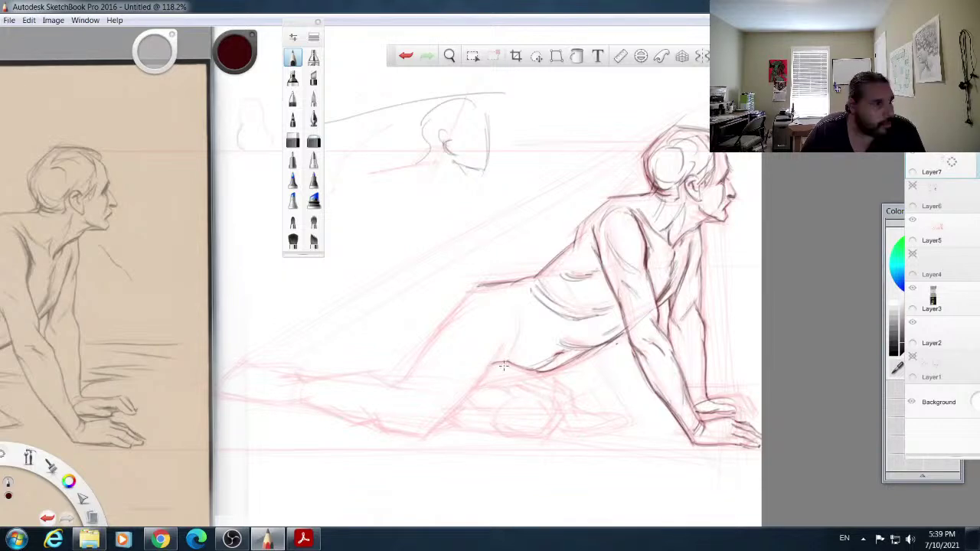
drag(494, 360, 470, 391)
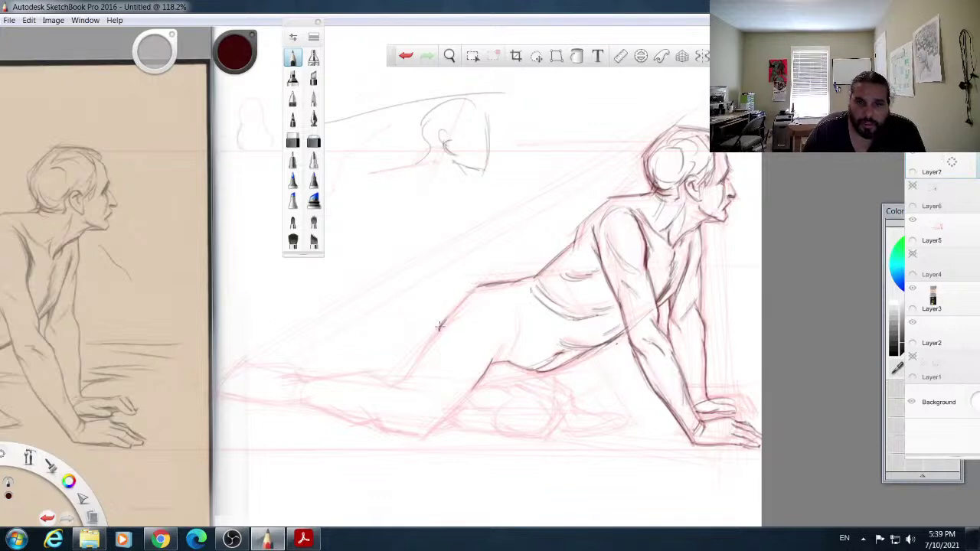
Step: Draw the buttock and back-of-thigh contour down to the knee bend, and extend the groin crease above the thigh
drag(443, 321, 478, 286)
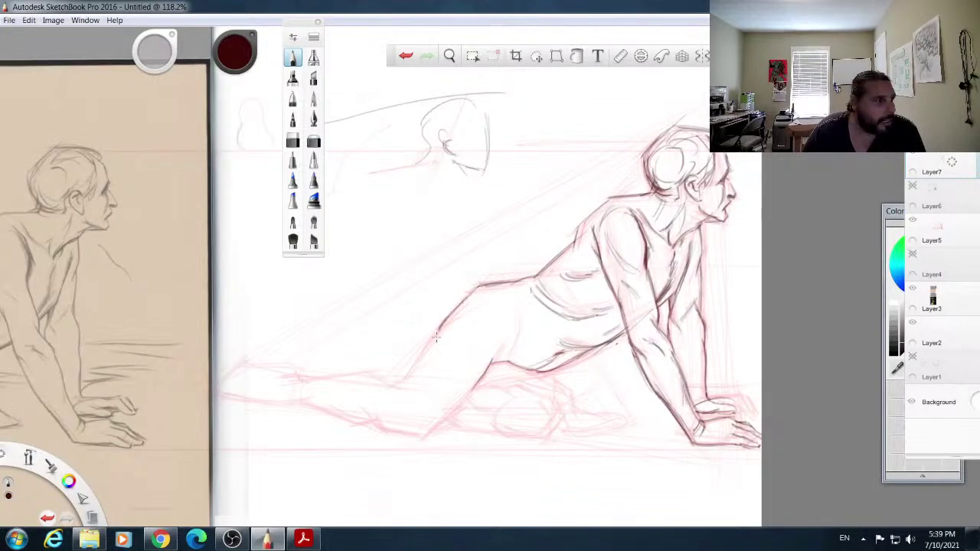
drag(439, 330, 448, 321)
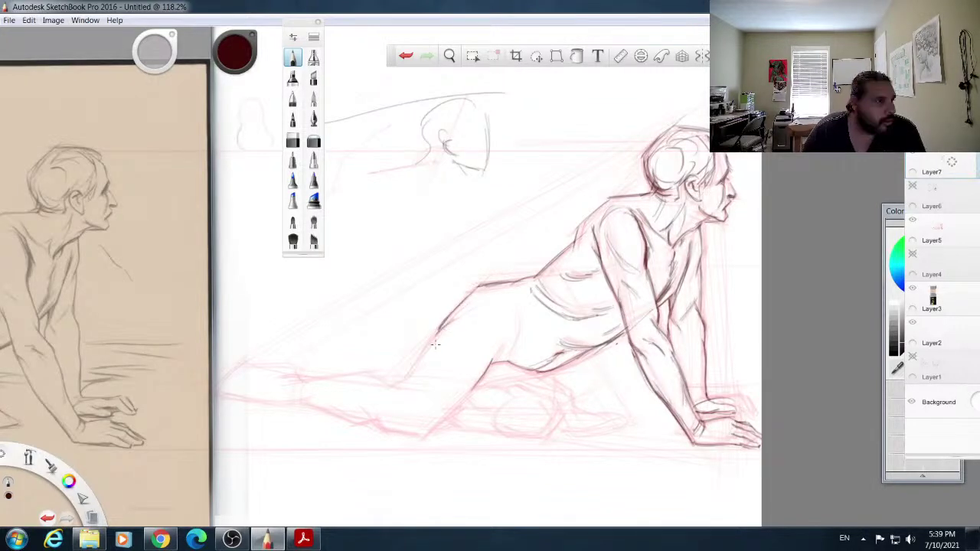
mouse_move(436, 334)
mouse_down()
mouse_move(442, 328)
mouse_move(389, 389)
mouse_up()
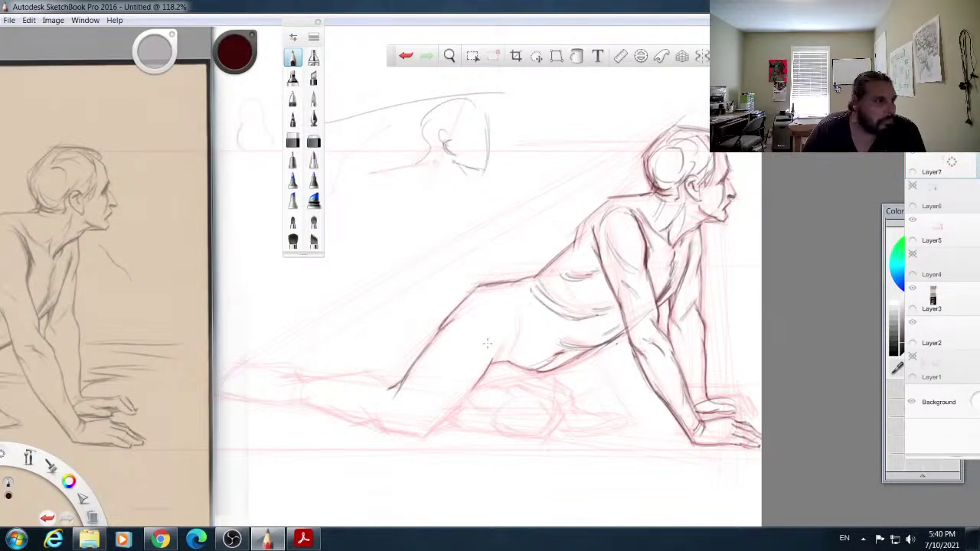
drag(503, 345, 489, 364)
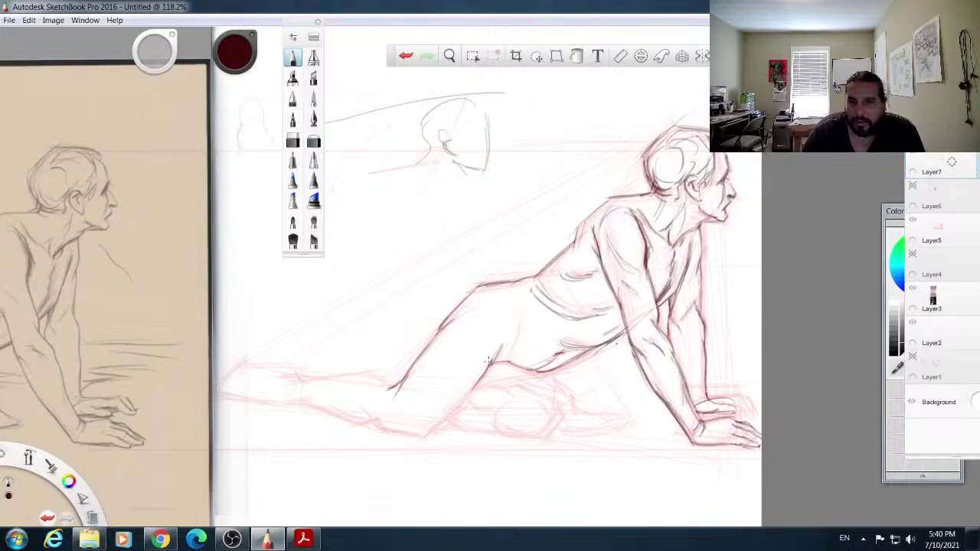
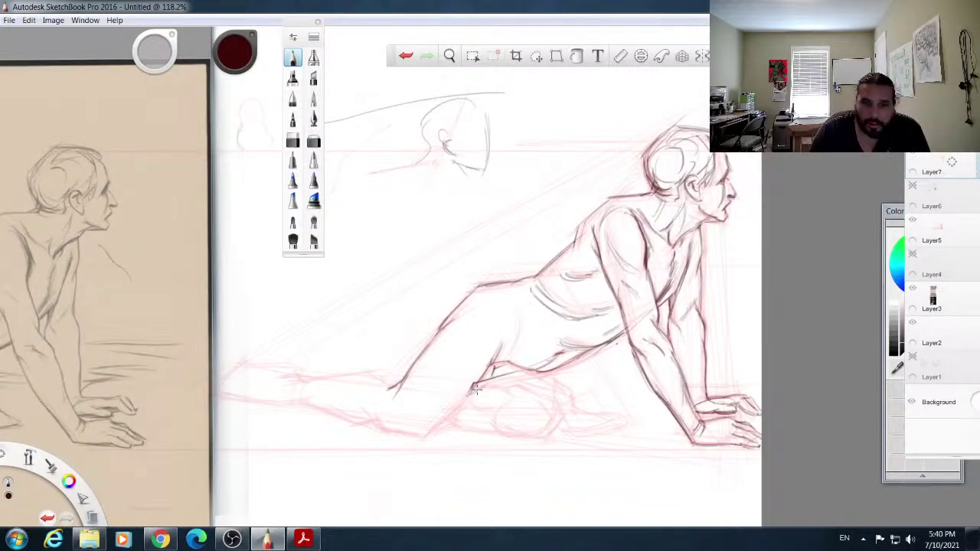
Step: Draw the folded cloth beneath the belly, with its folds falling over the bent leg and its pointed end on the ground
drag(475, 389, 556, 366)
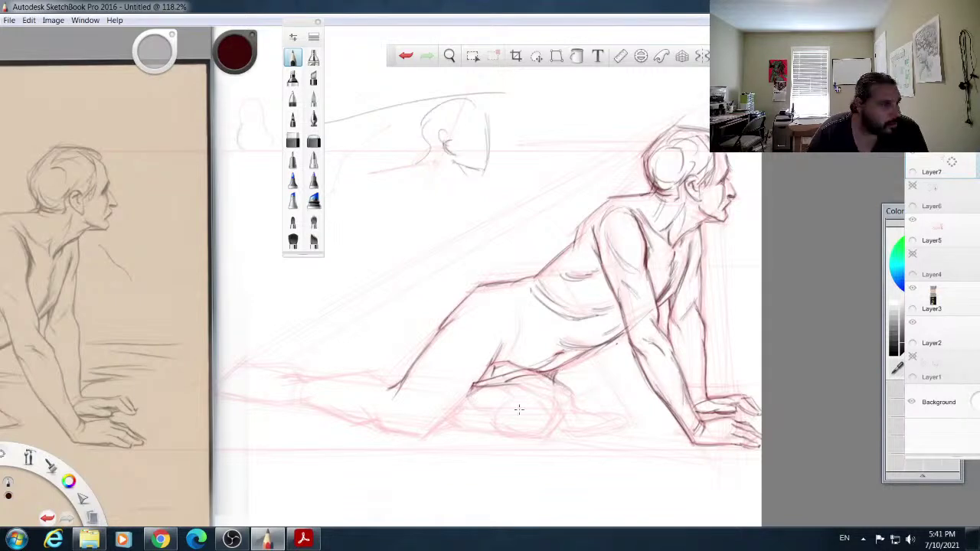
drag(508, 382, 556, 383)
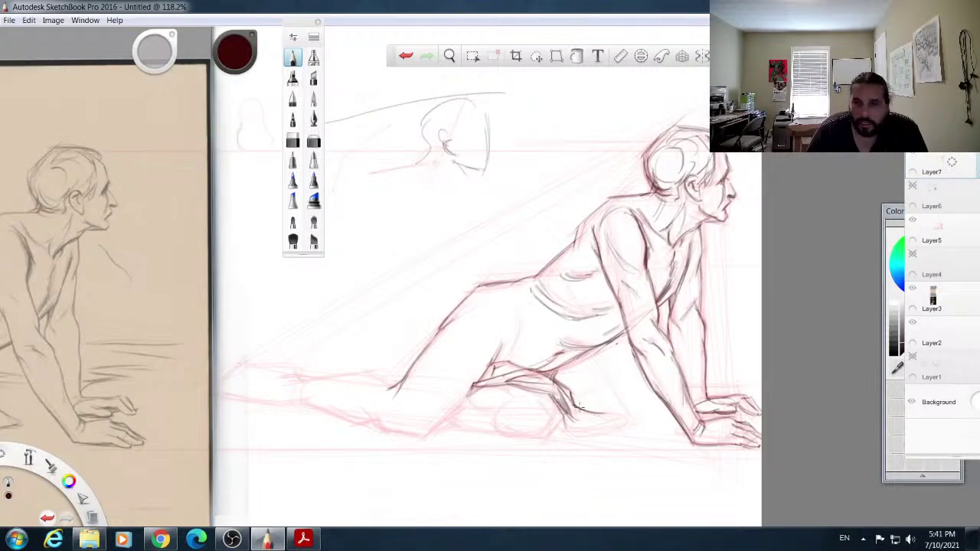
mouse_move(582, 406)
mouse_down()
mouse_move(612, 399)
mouse_move(601, 411)
mouse_move(618, 407)
mouse_move(610, 399)
mouse_move(622, 423)
mouse_move(600, 426)
mouse_move(608, 410)
mouse_move(604, 431)
mouse_move(592, 430)
mouse_move(634, 422)
mouse_up()
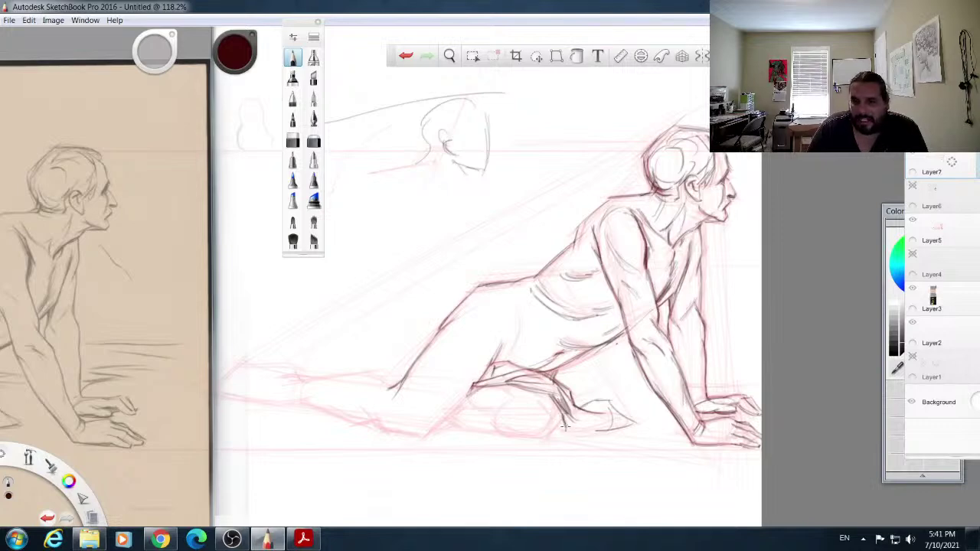
drag(565, 428, 602, 430)
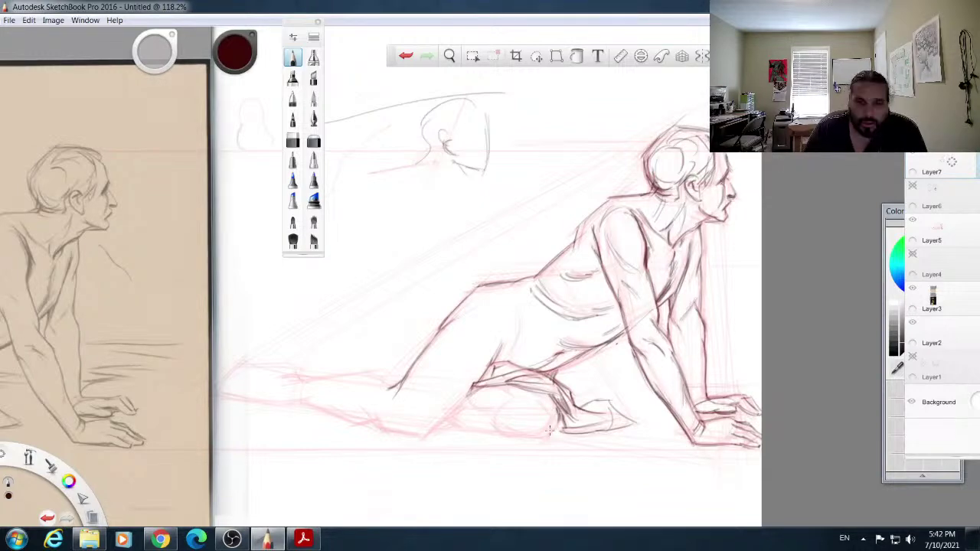
Step: Outline the front and underside of the folded far leg resting on the ground beneath the cloth
drag(559, 418, 540, 438)
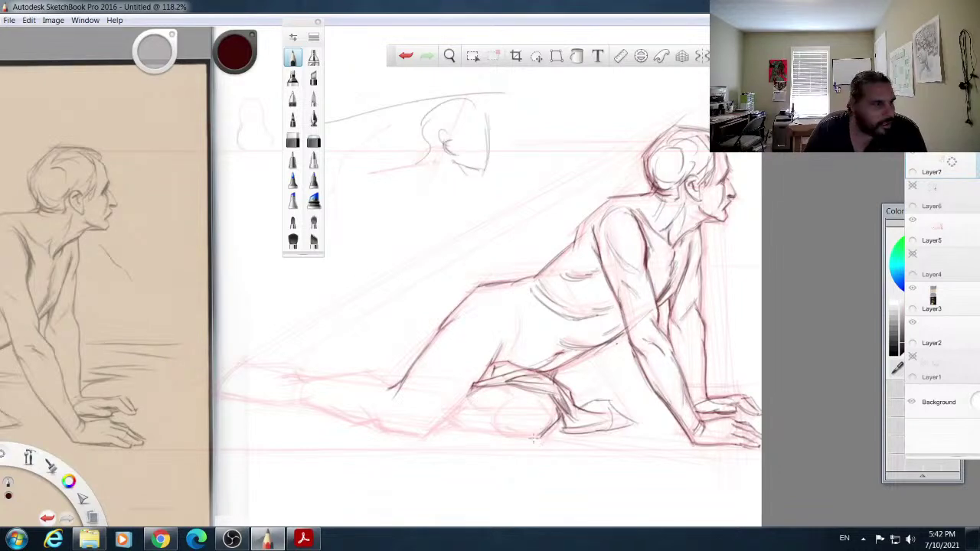
drag(517, 437, 538, 437)
mouse_move(474, 435)
mouse_down()
mouse_move(531, 431)
mouse_move(473, 435)
mouse_move(444, 420)
mouse_move(459, 441)
mouse_up()
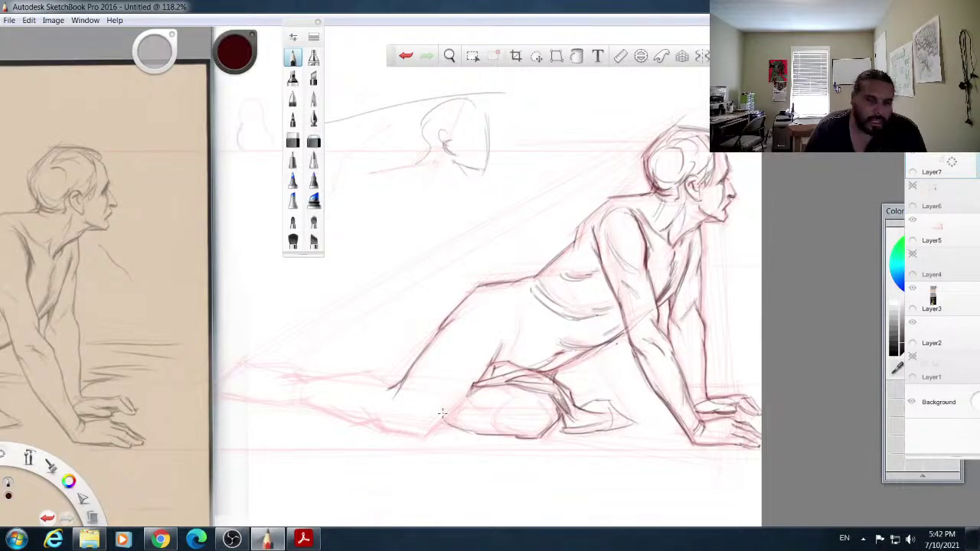
Step: Darken the near thigh's lower edge down to the knee and add a curved form line inside the folded far leg
drag(475, 383, 449, 418)
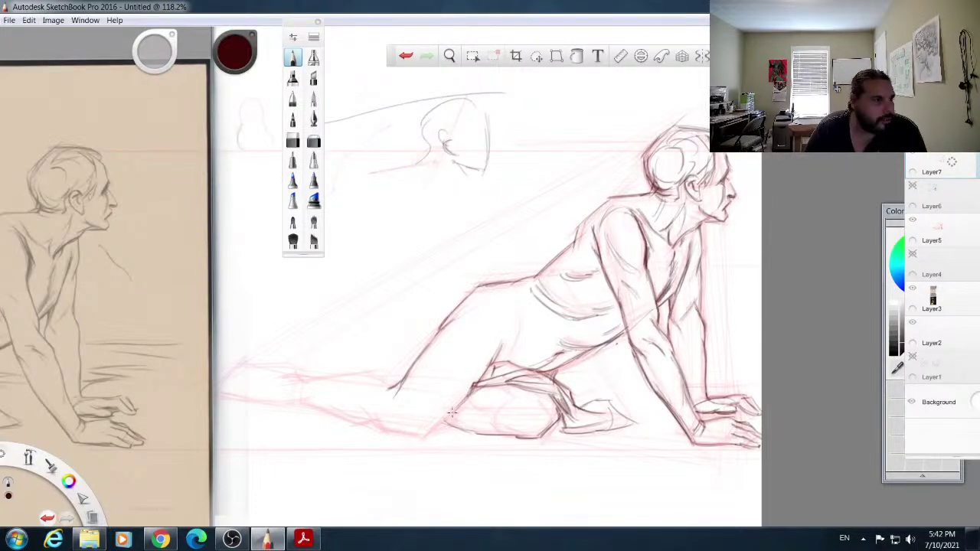
drag(475, 386, 423, 435)
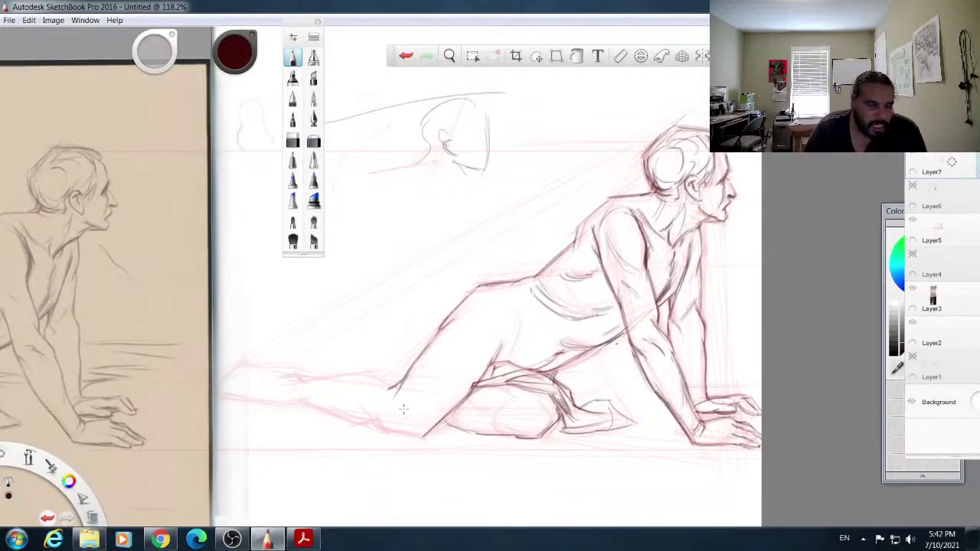
mouse_move(438, 424)
mouse_down()
mouse_move(427, 437)
mouse_move(452, 405)
mouse_up()
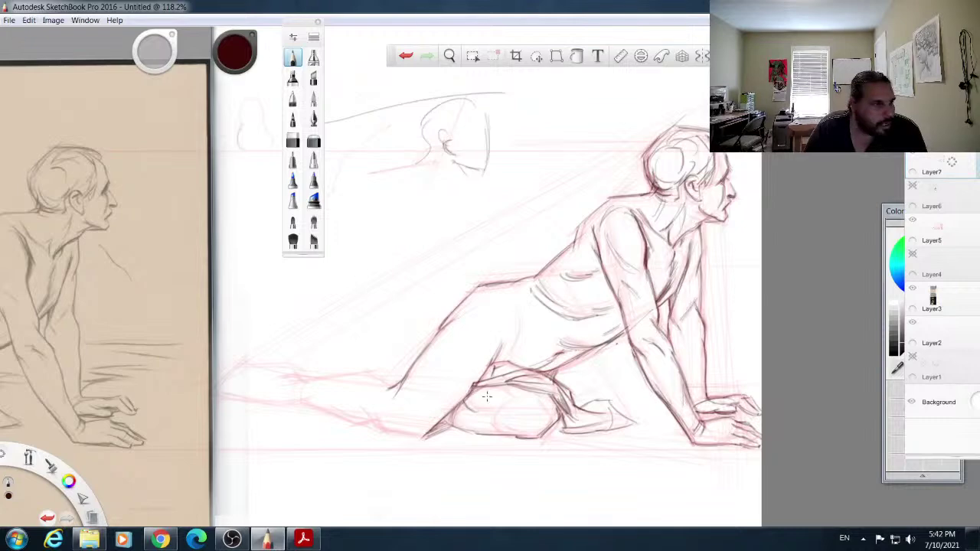
mouse_move(473, 399)
mouse_down()
mouse_move(488, 386)
mouse_move(506, 392)
mouse_up()
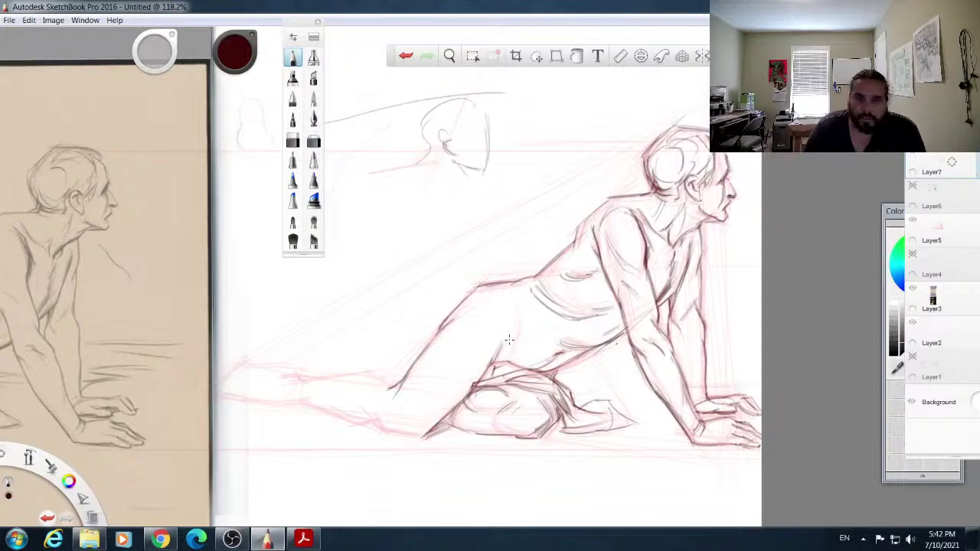
Step: Draw the curved hip crease running down into the thigh and add a fold mark near the end of the cloth
drag(517, 314, 504, 348)
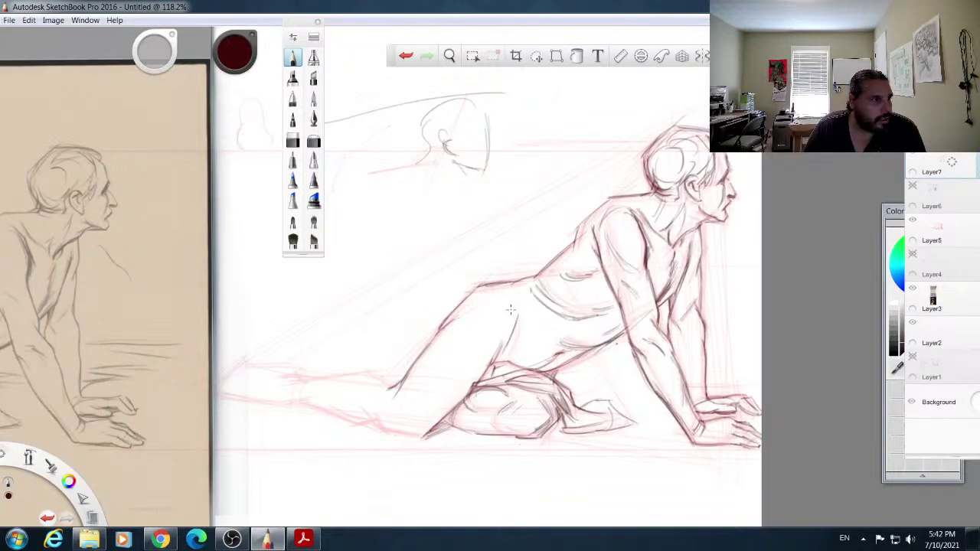
drag(518, 314, 510, 301)
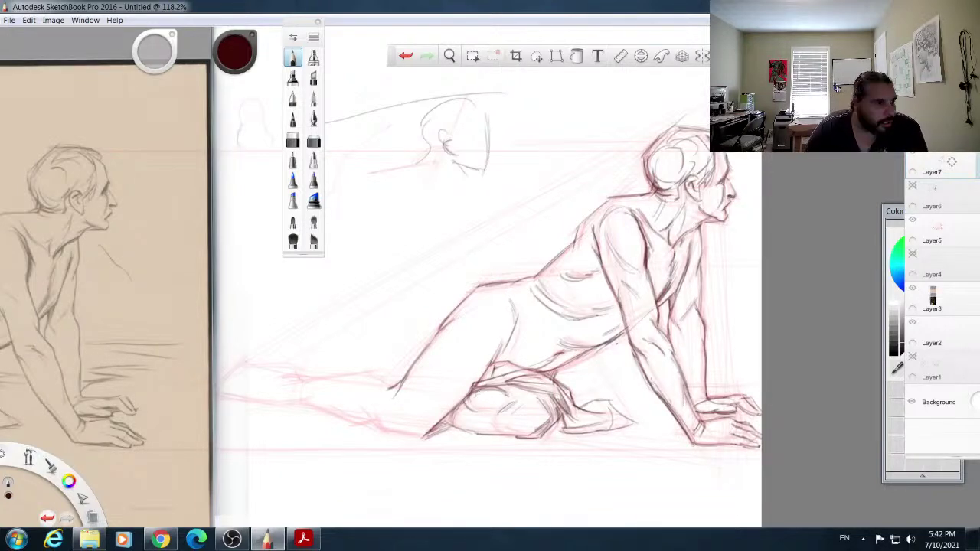
drag(609, 404, 611, 424)
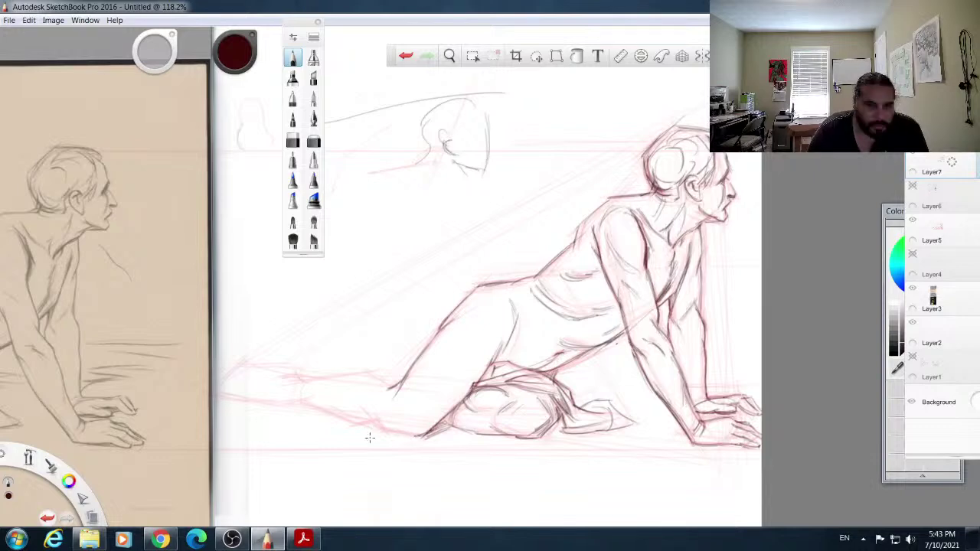
Step: Contour the outstretched lower leg from the knee along the shin and calf to the ankle, reinforcing the crease behind the knee
mouse_move(386, 432)
mouse_down()
mouse_move(421, 437)
mouse_move(368, 419)
mouse_up()
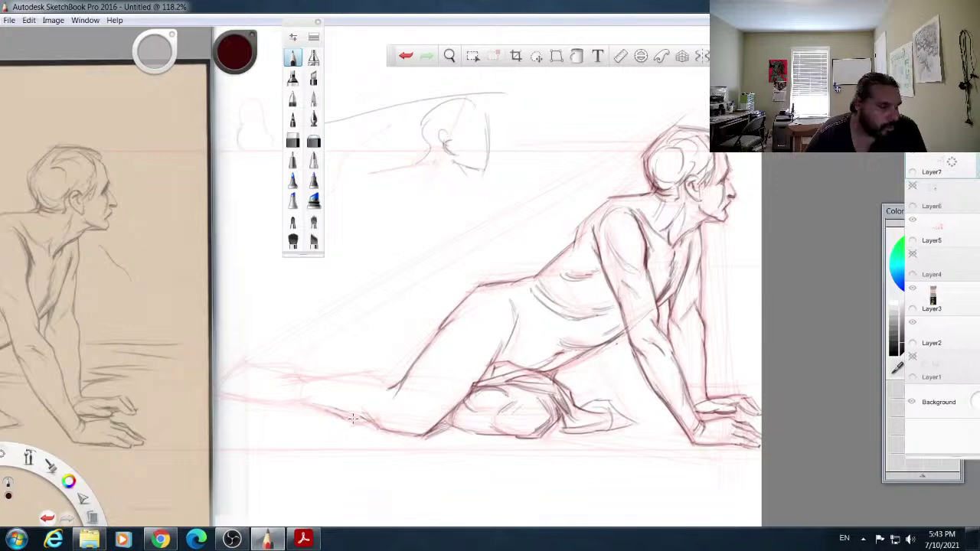
mouse_move(346, 419)
mouse_down()
mouse_move(304, 404)
mouse_move(325, 411)
mouse_up()
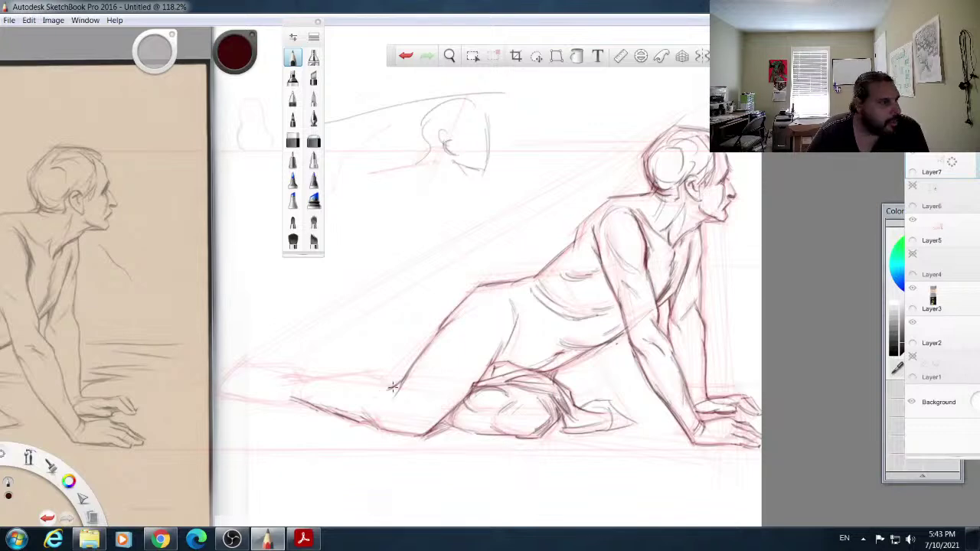
mouse_move(389, 388)
mouse_down()
mouse_move(364, 375)
mouse_move(390, 388)
mouse_move(299, 378)
mouse_up()
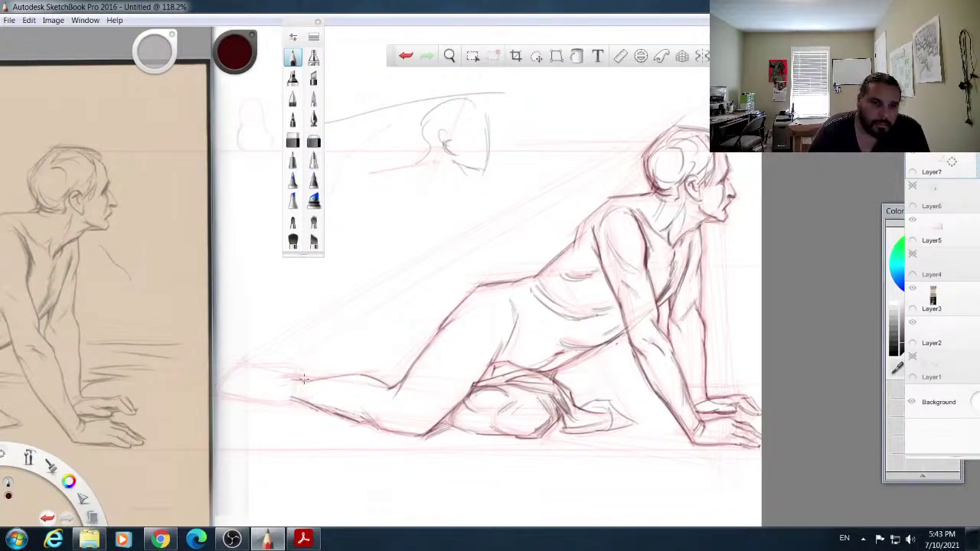
mouse_move(295, 374)
mouse_down()
mouse_move(278, 373)
mouse_move(309, 383)
mouse_up()
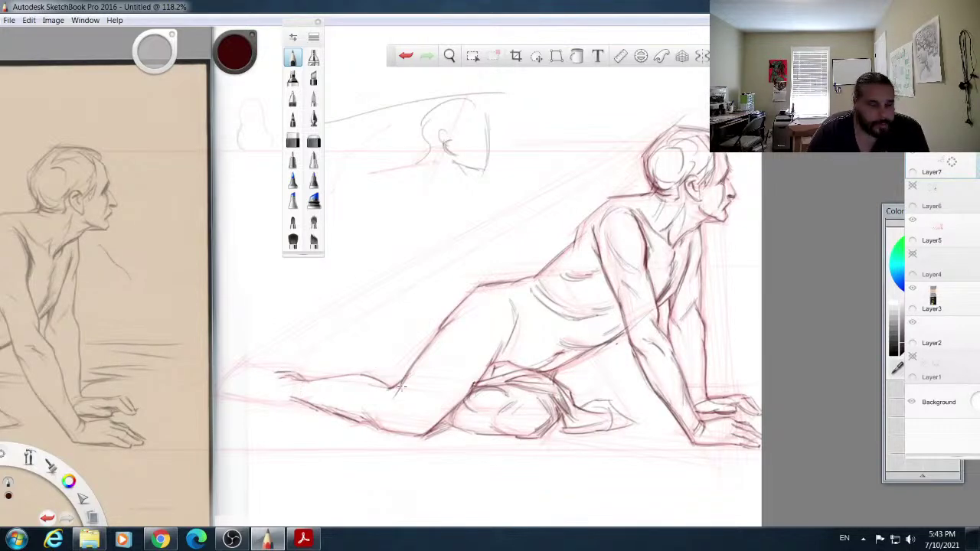
drag(399, 377, 377, 383)
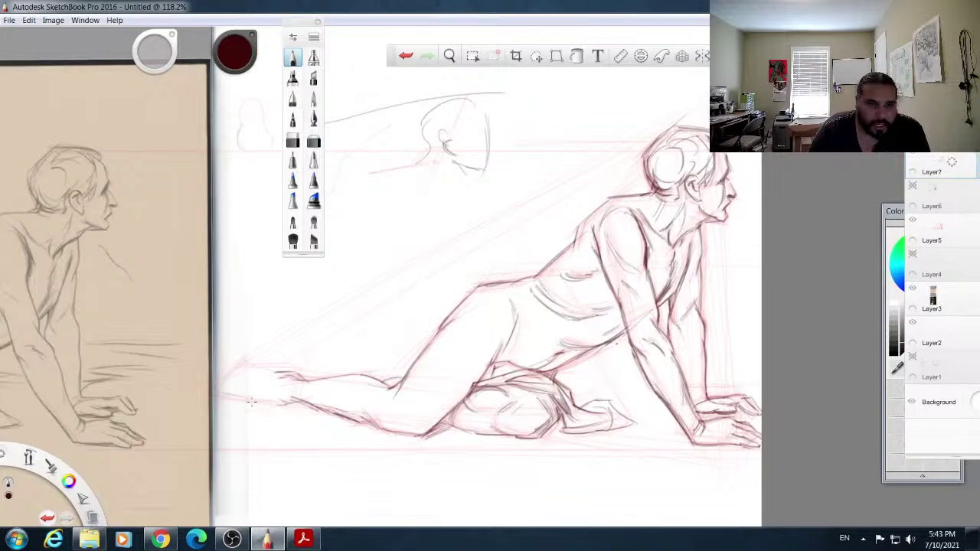
Step: Outline the rear foot's sole, top edge and rounded tip, and add the toes
drag(222, 402, 283, 406)
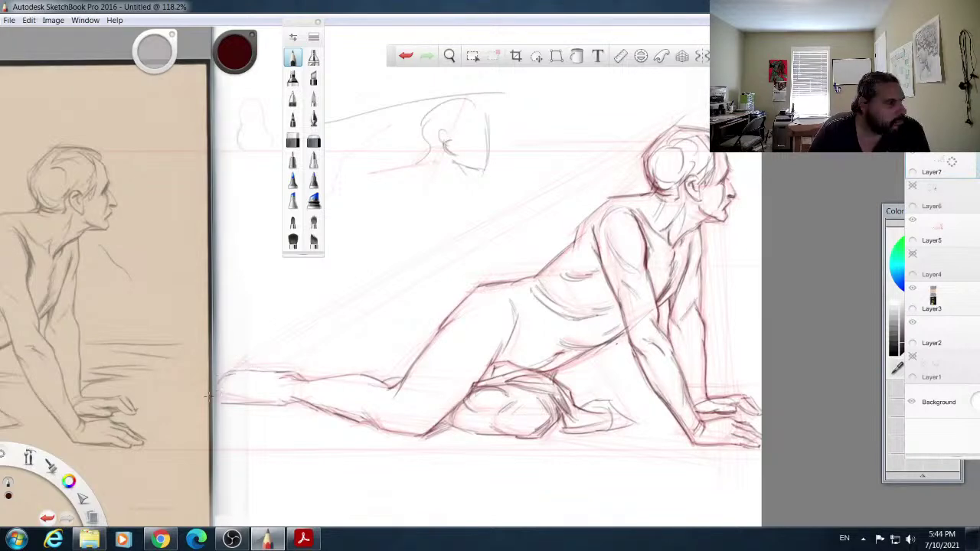
mouse_move(213, 386)
mouse_down()
mouse_move(227, 365)
mouse_move(222, 404)
mouse_up()
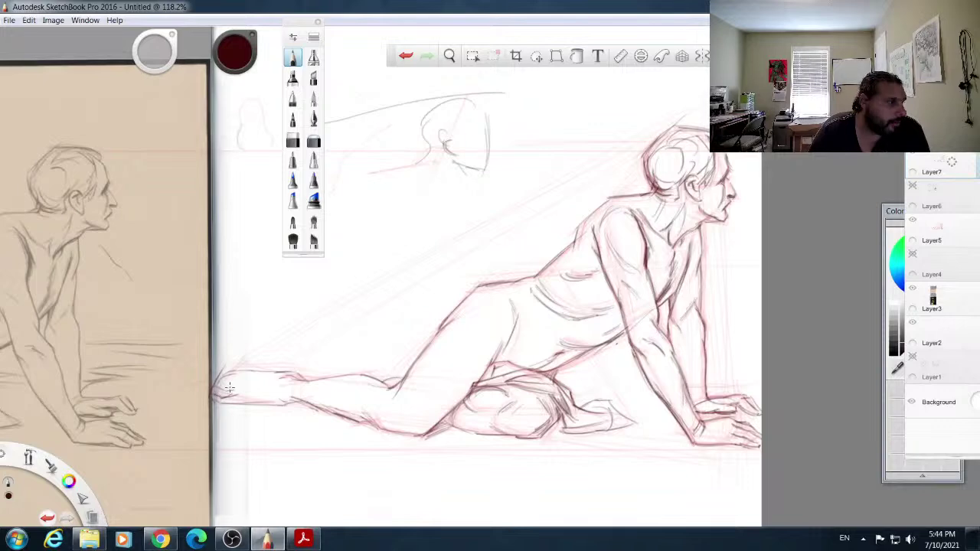
mouse_move(225, 382)
mouse_down()
mouse_move(236, 385)
mouse_move(238, 370)
mouse_up()
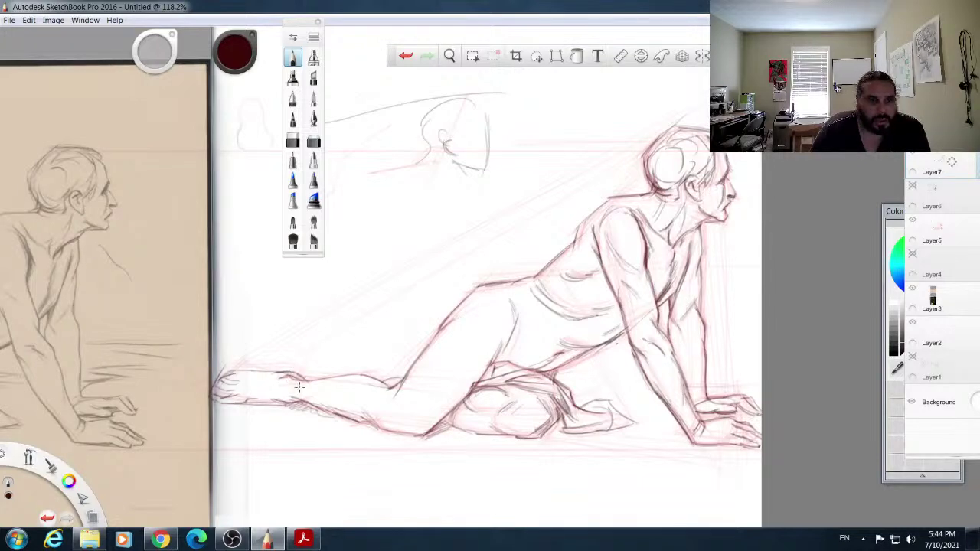
drag(227, 377, 288, 371)
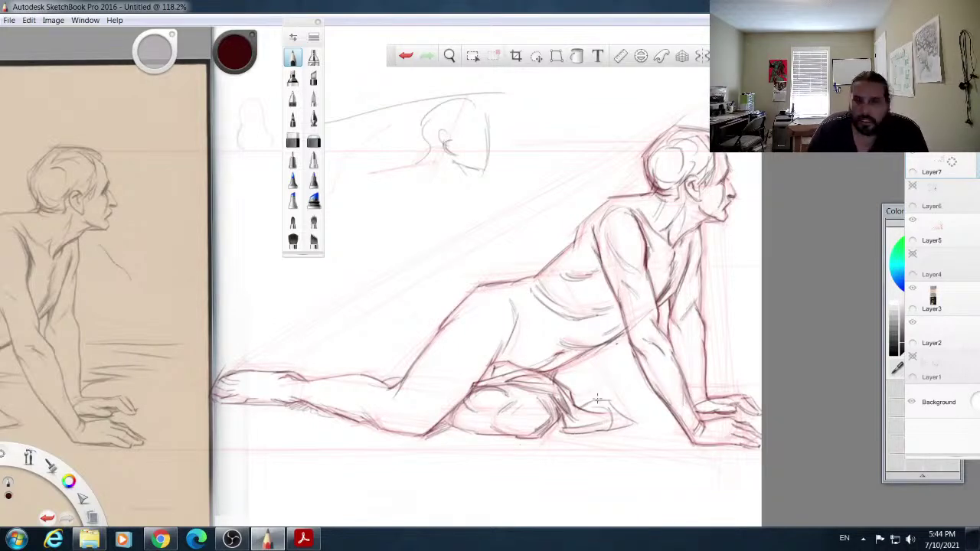
Step: Add light horizontal ground lines behind the cloth, beyond the supporting arm and above the outstretched leg
mouse_move(565, 383)
mouse_down()
mouse_move(603, 381)
mouse_move(567, 382)
mouse_move(607, 390)
mouse_move(572, 400)
mouse_move(628, 380)
mouse_move(601, 377)
mouse_move(633, 375)
mouse_up()
mouse_move(713, 381)
mouse_down()
mouse_move(727, 363)
mouse_move(712, 347)
mouse_move(720, 338)
mouse_up()
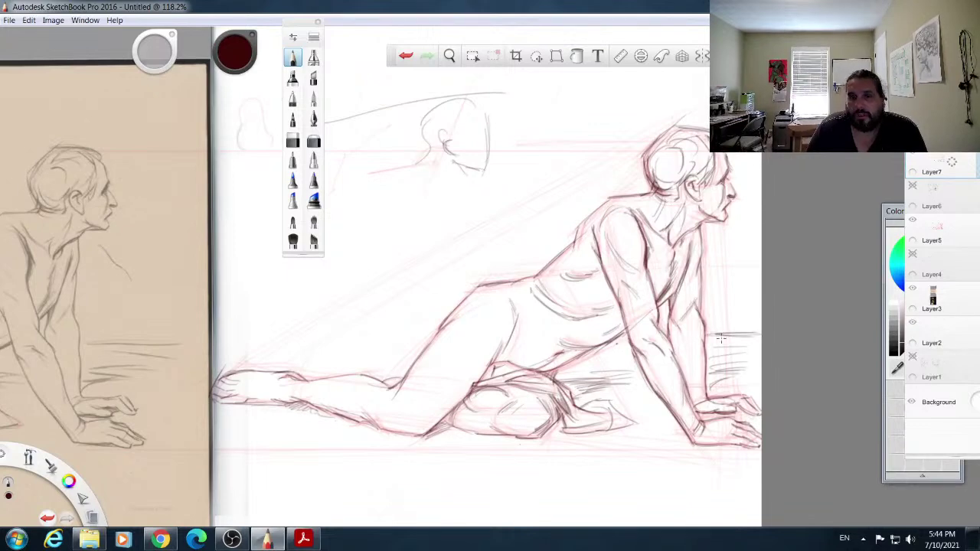
drag(414, 343, 291, 353)
drag(369, 334, 270, 340)
drag(341, 344, 288, 345)
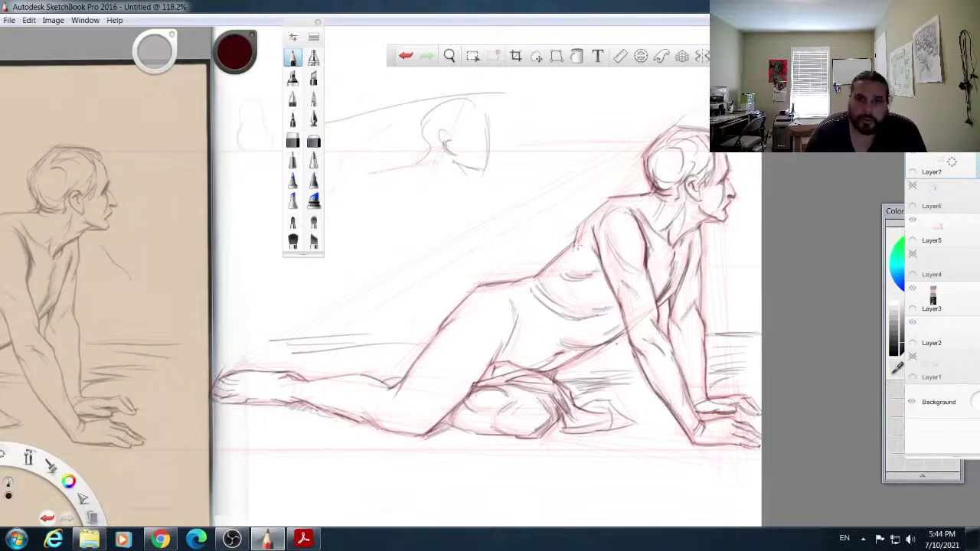
drag(594, 236, 615, 300)
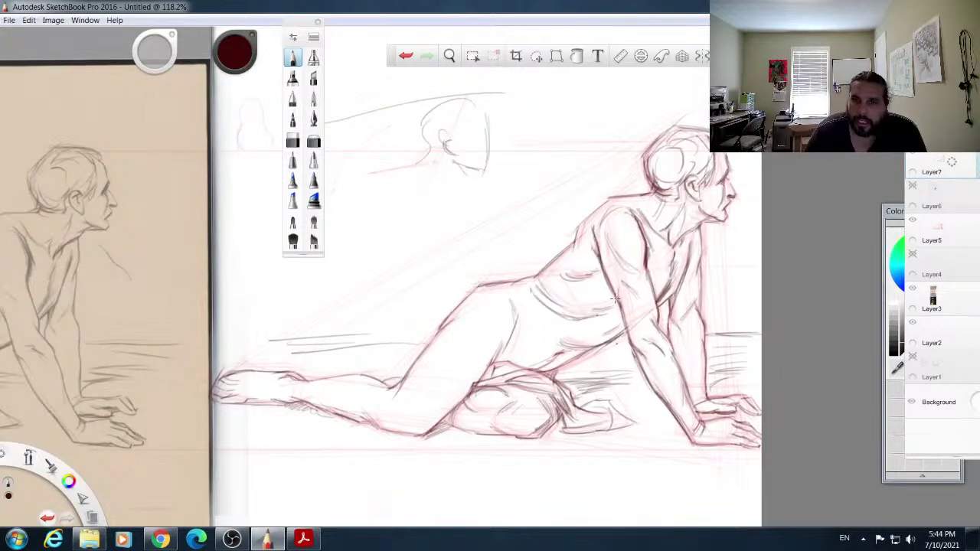
Step: Hide the pink construction sketch on Layer5 and sketch loose practice curves and short strokes in the blank area above the figure
click(912, 220)
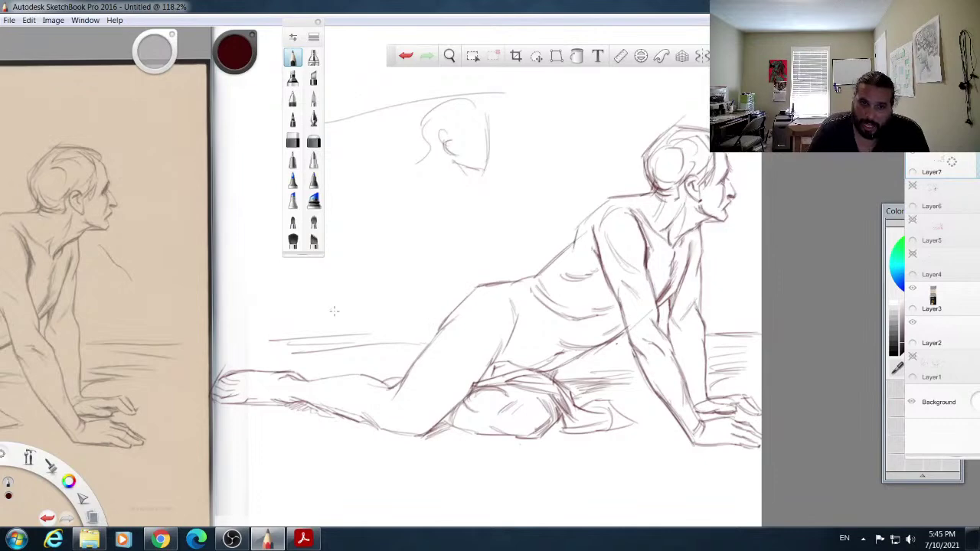
mouse_move(383, 233)
mouse_down()
mouse_move(410, 184)
mouse_move(446, 201)
mouse_up()
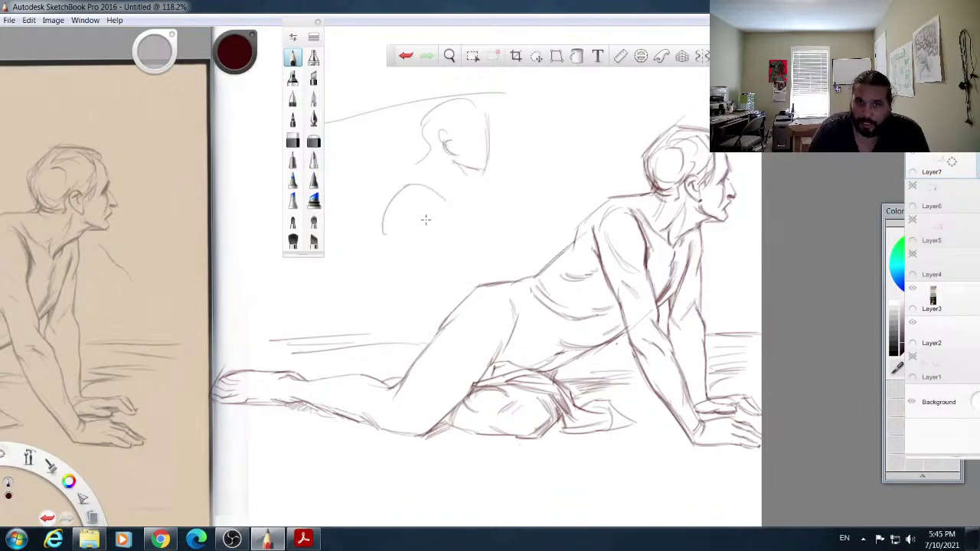
mouse_move(385, 228)
mouse_down()
mouse_move(406, 251)
mouse_move(438, 229)
mouse_move(449, 206)
mouse_move(506, 185)
mouse_up()
drag(553, 107, 524, 155)
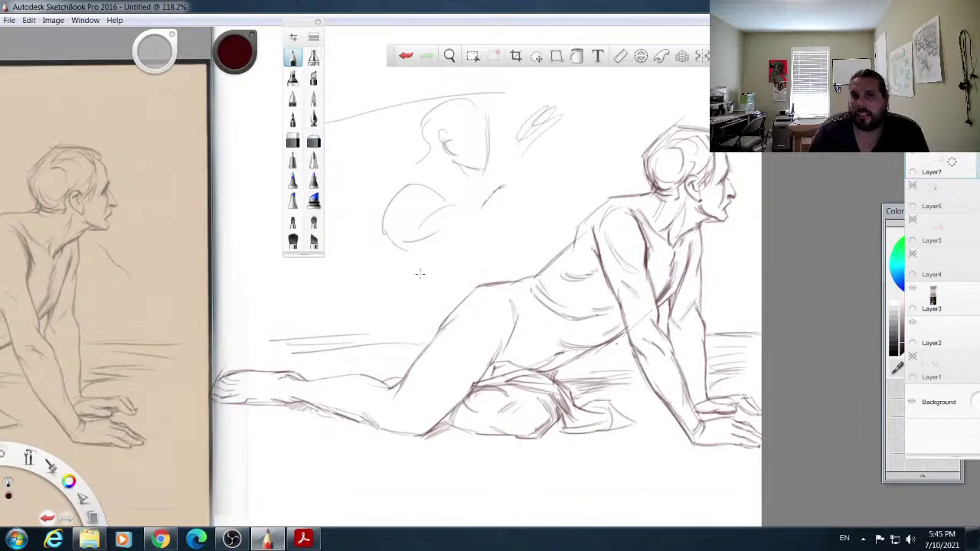
Step: Reinforce the upper-back contour and the chest edge beside the far arm, with a light stroke above the far hand
mouse_move(621, 199)
mouse_down()
mouse_move(566, 240)
mouse_move(581, 226)
mouse_move(570, 257)
mouse_move(580, 222)
mouse_move(570, 249)
mouse_up()
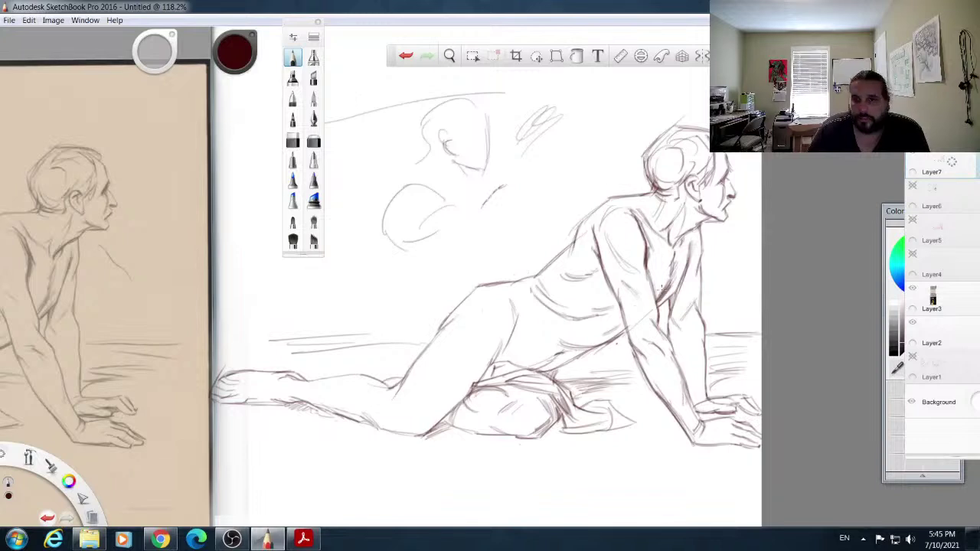
drag(689, 250, 670, 302)
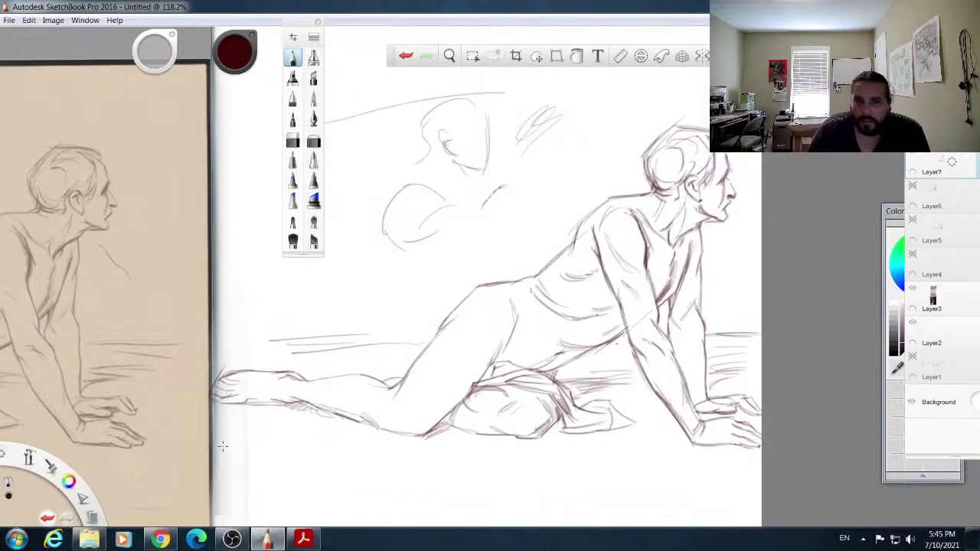
drag(706, 391, 741, 373)
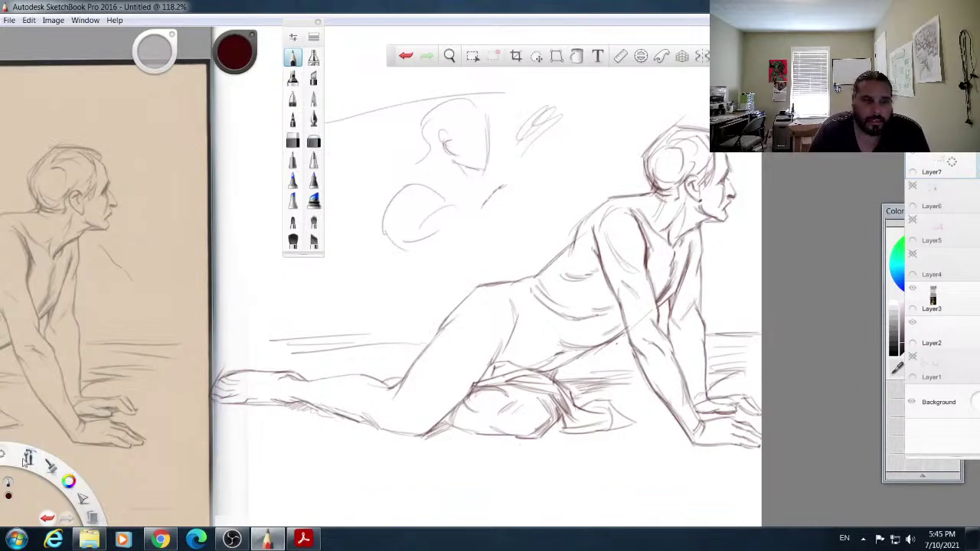
Step: Zoom out to show the reference and the copy together, and move the brush palette clear of the reference drawing
drag(30, 432, 189, 354)
drag(618, 282, 637, 335)
click(639, 291)
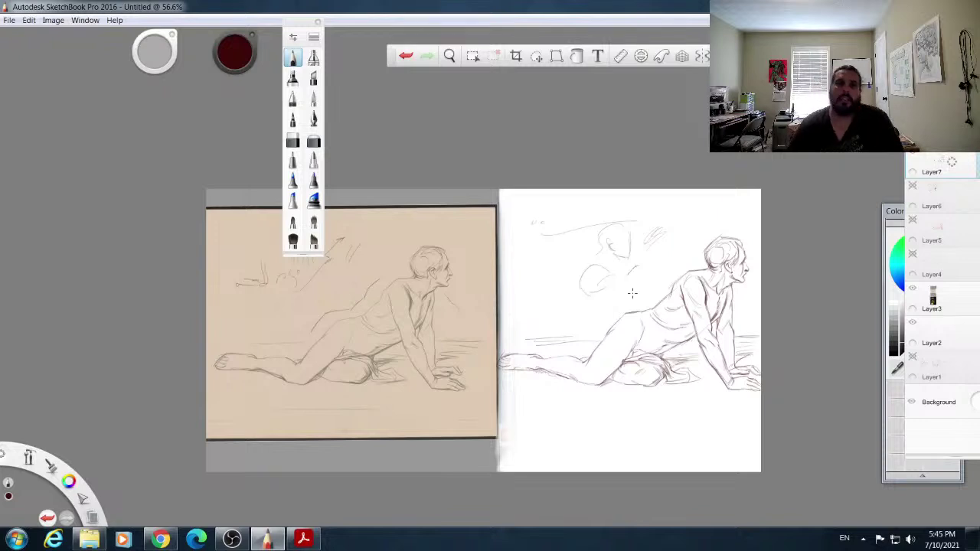
drag(314, 27, 99, 49)
Step: Save the drawing as a JPEG named MODELO BARGUE 1 at quality 75 (High), accepting that the layers are merged
click(9, 20)
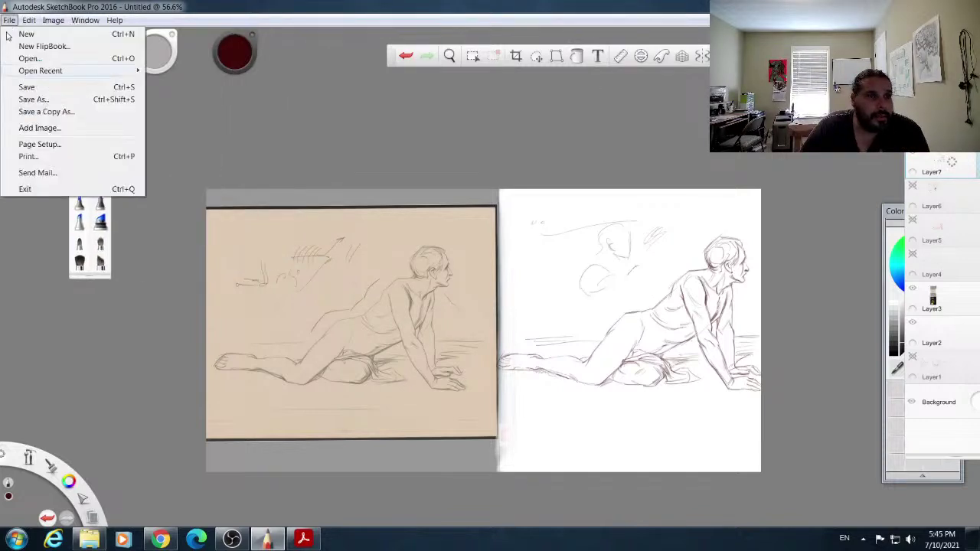
click(68, 100)
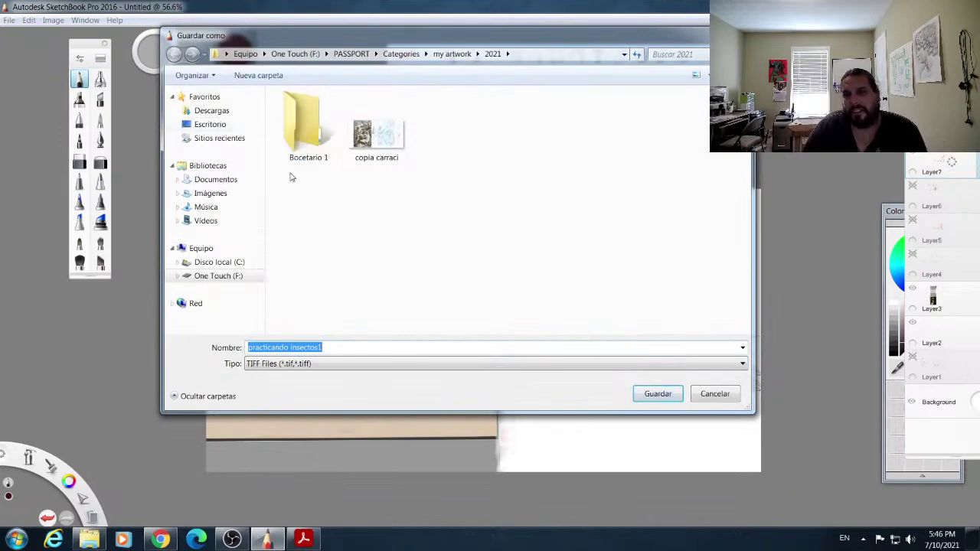
click(624, 367)
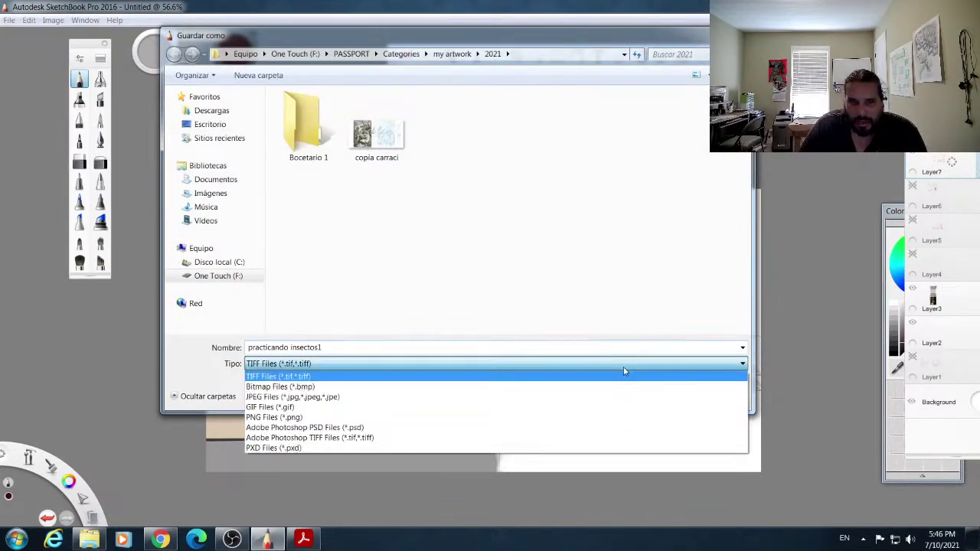
click(572, 396)
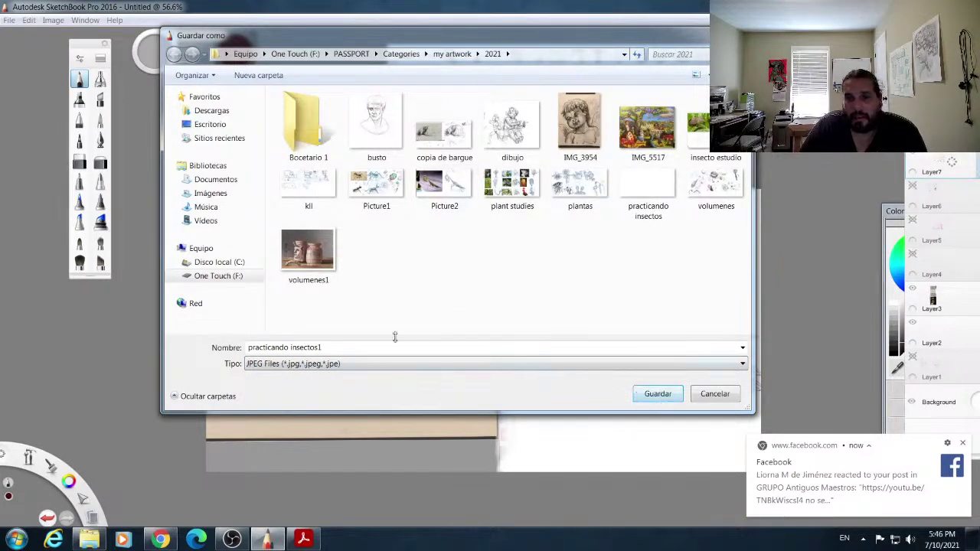
double_click(339, 349)
text(MODELO BARGUE 1)
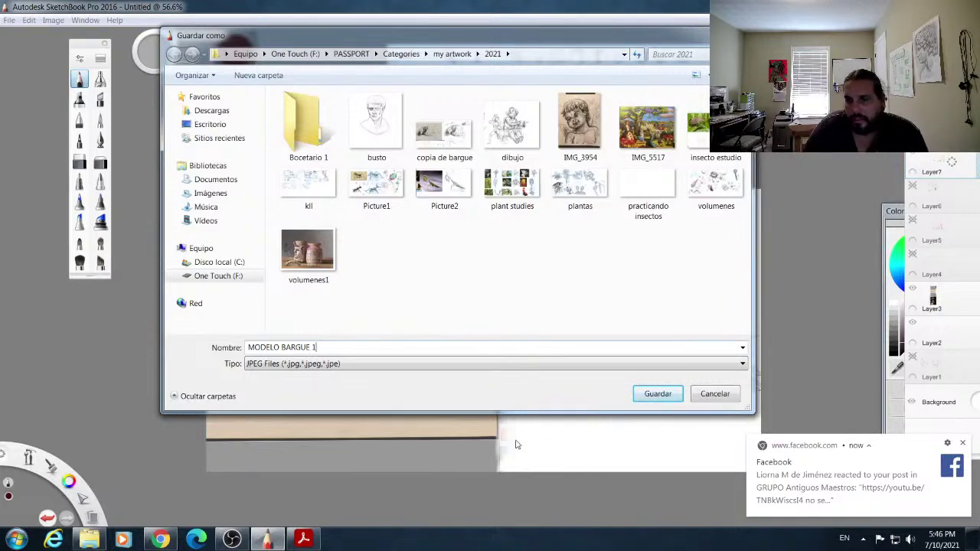
click(668, 398)
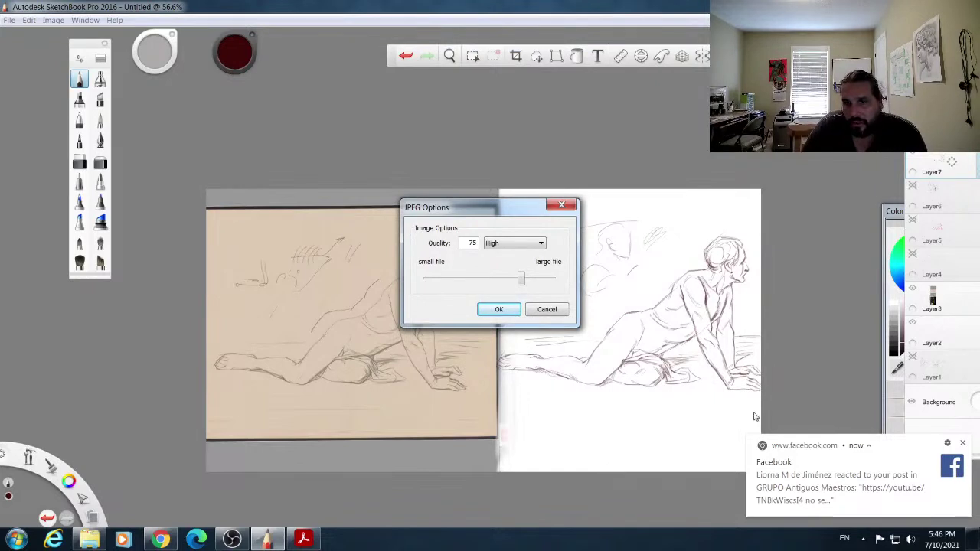
click(502, 311)
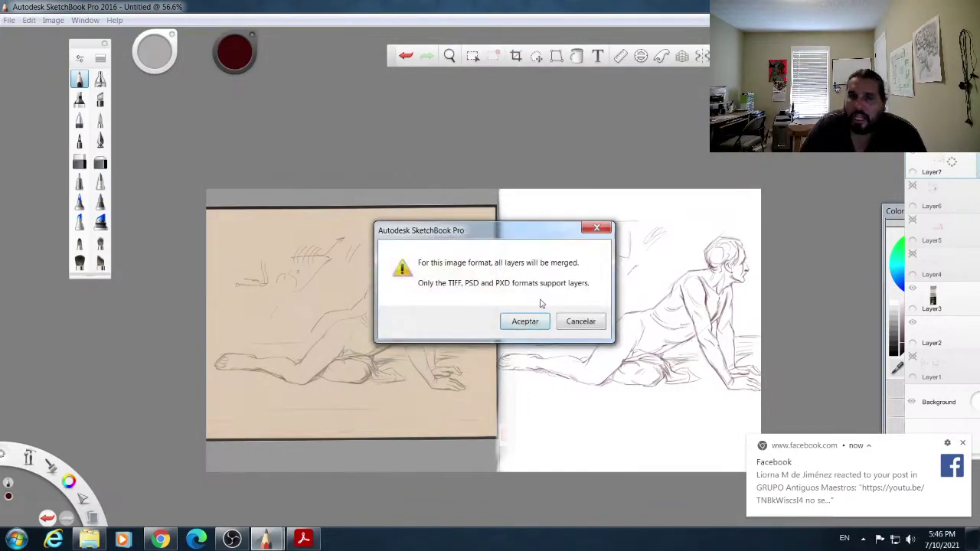
click(523, 318)
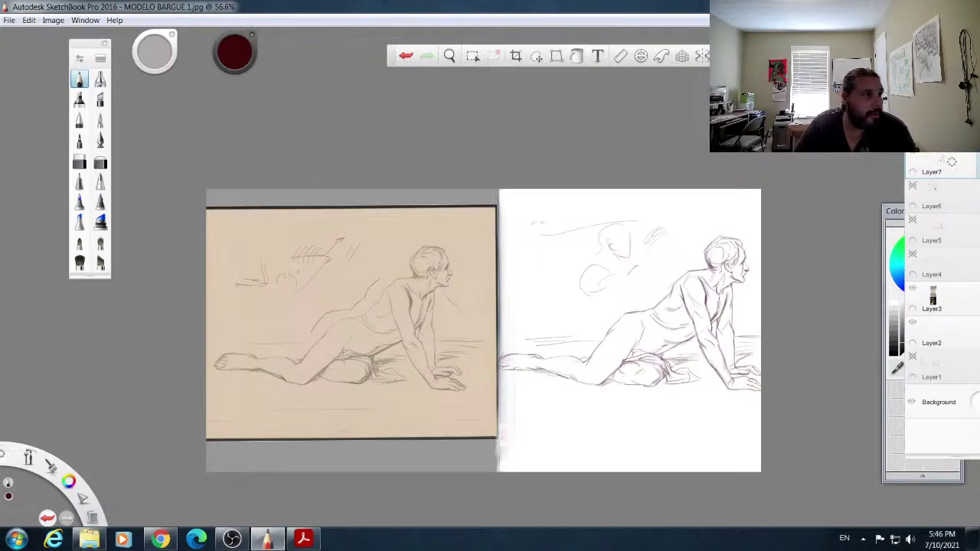
Step: Switch to Adobe Acrobat to view the reclining figure's page in Charles Bargue nudes.pdf, and close the document
click(303, 539)
mouse_move(303, 118)
mouse_down()
mouse_move(370, 142)
mouse_move(446, 117)
mouse_up()
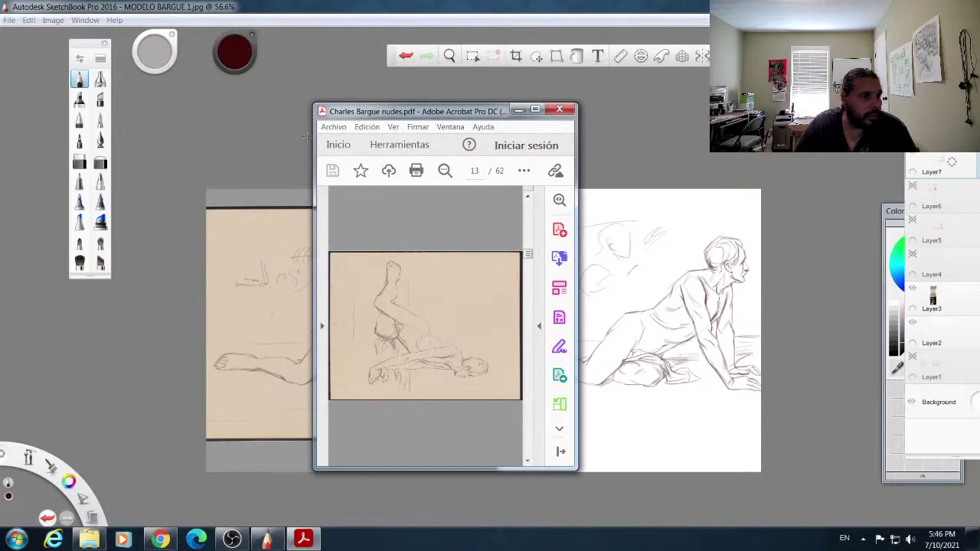
key(Right)
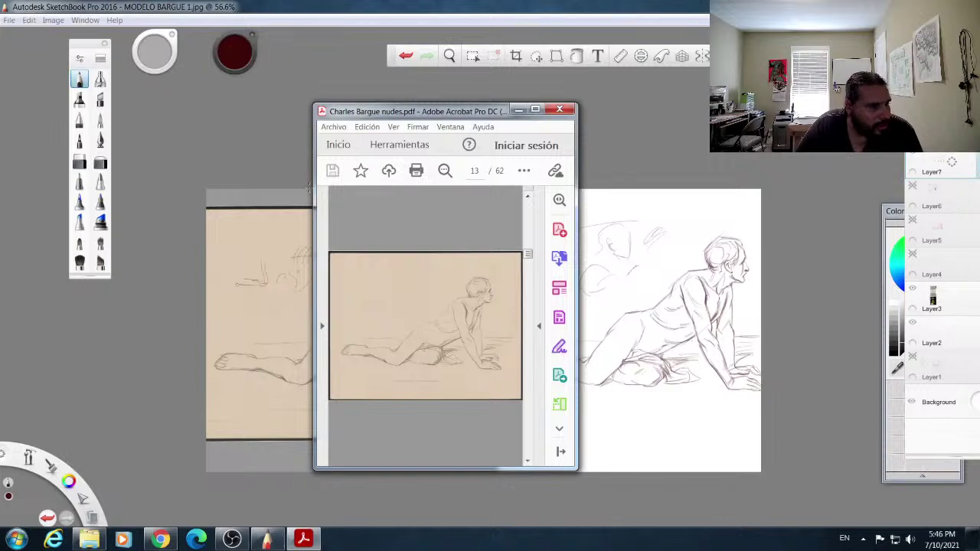
click(563, 113)
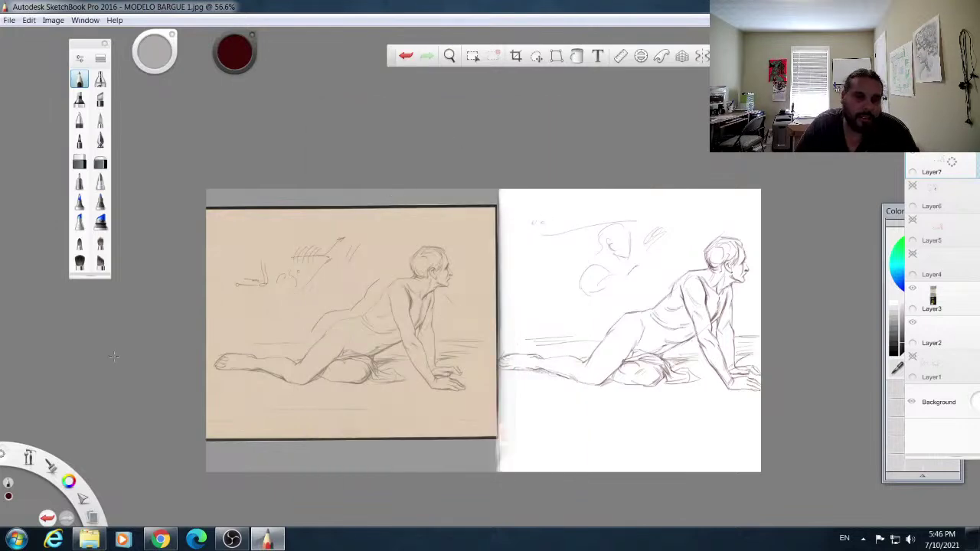
key(space)
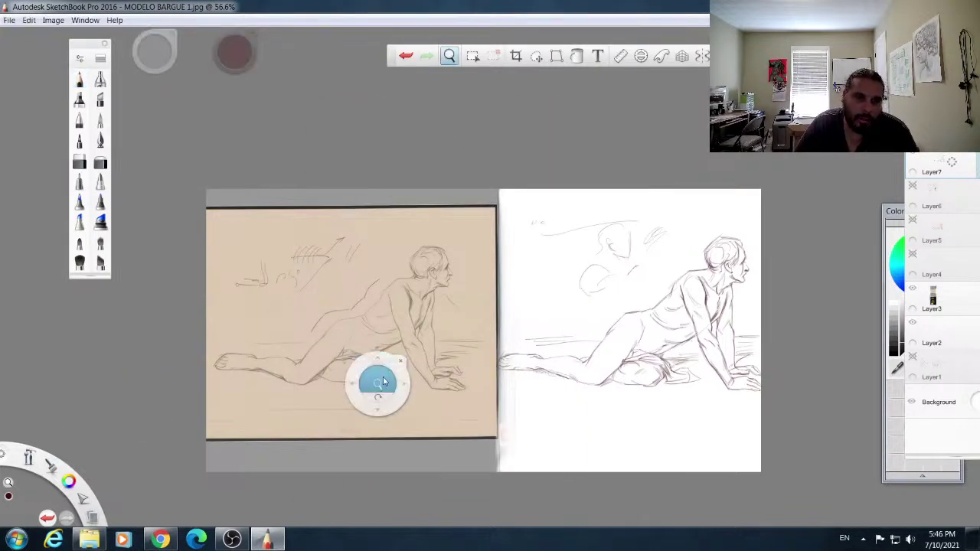
mouse_move(378, 385)
mouse_down()
mouse_move(394, 383)
mouse_move(393, 408)
mouse_move(385, 396)
mouse_up()
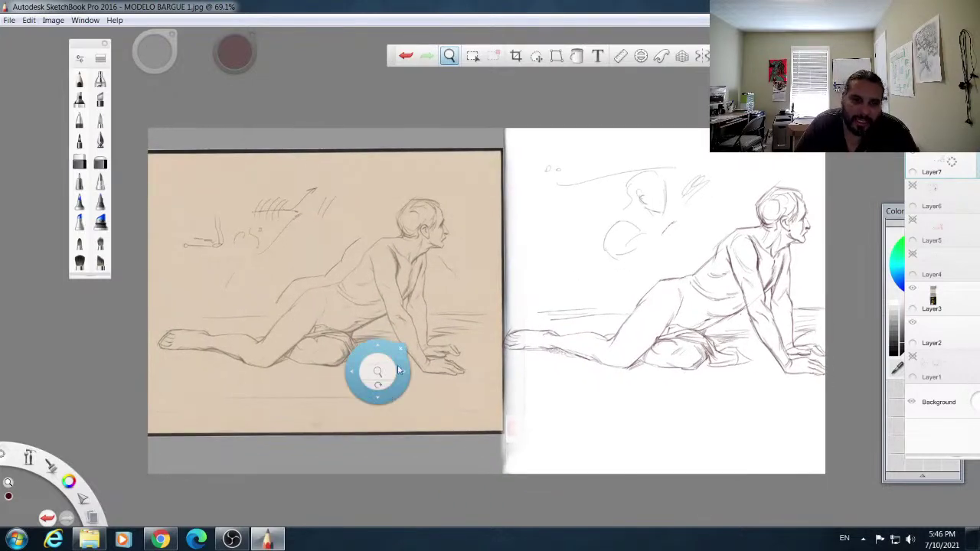
click(401, 349)
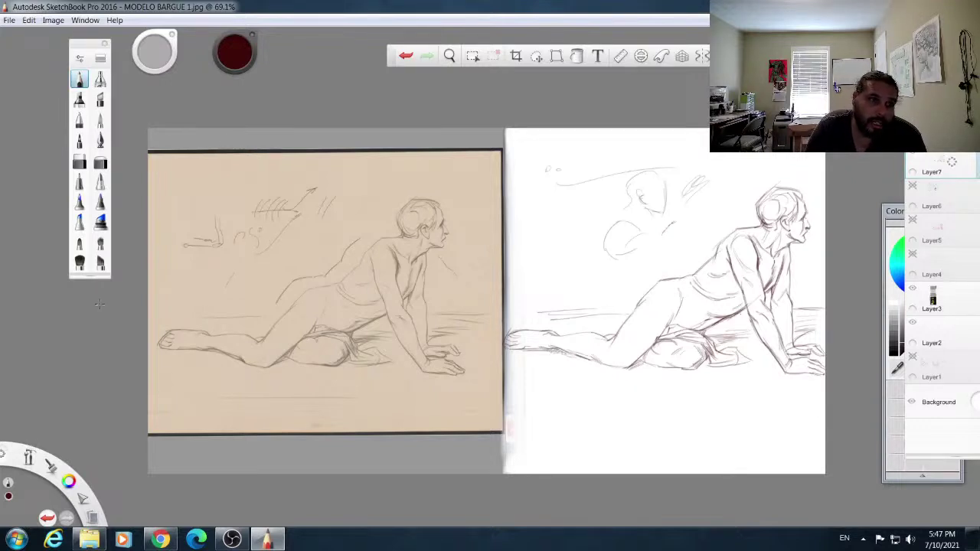
click(79, 162)
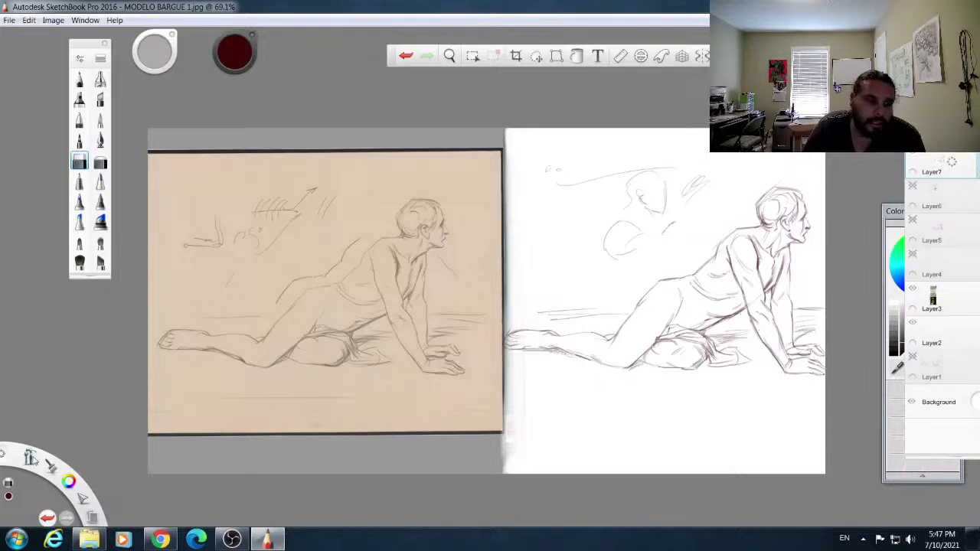
click(37, 432)
mouse_move(722, 273)
mouse_down()
mouse_move(749, 284)
mouse_move(719, 274)
mouse_up()
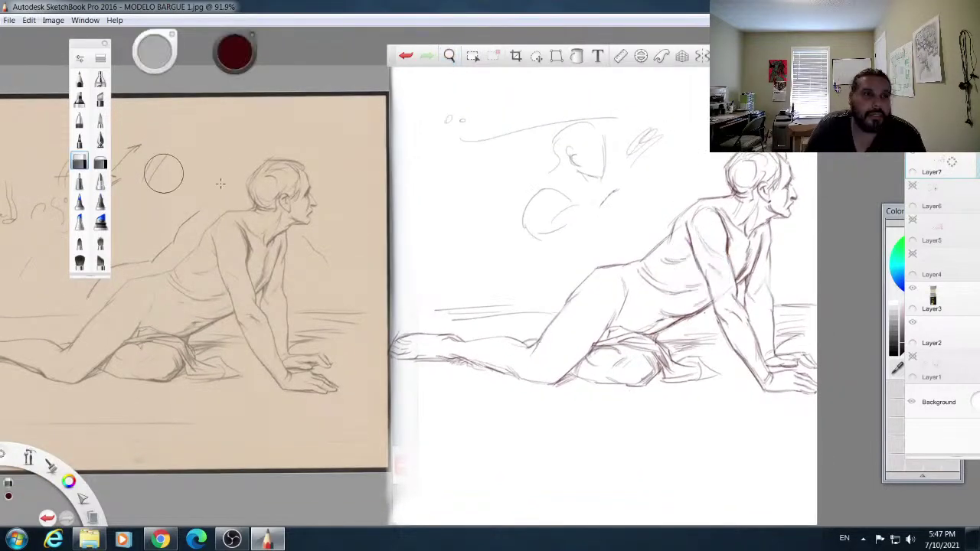
Step: Darken the outstretched lower leg with the pencil, reinforcing its underside from ankle to knee and the upper edge at the ankle
click(79, 80)
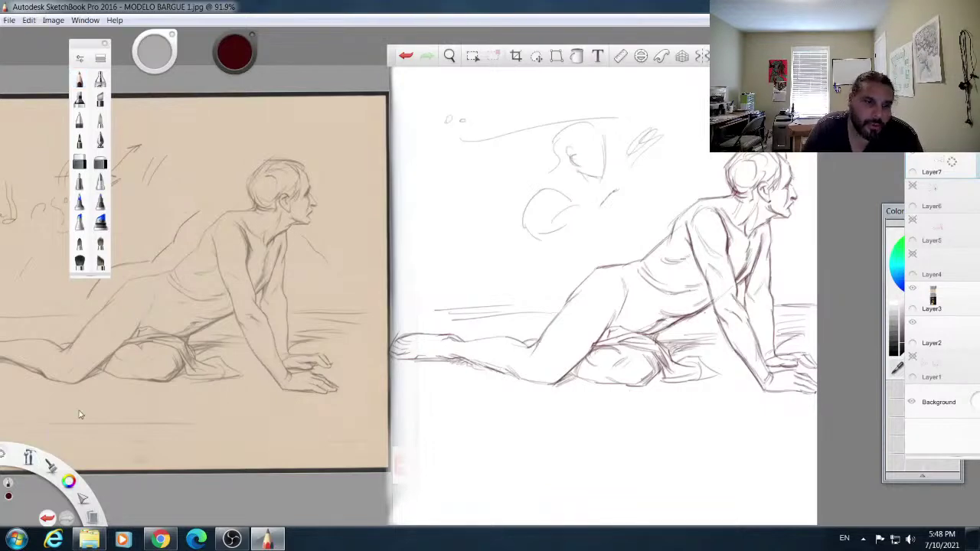
key(space)
drag(513, 339, 617, 285)
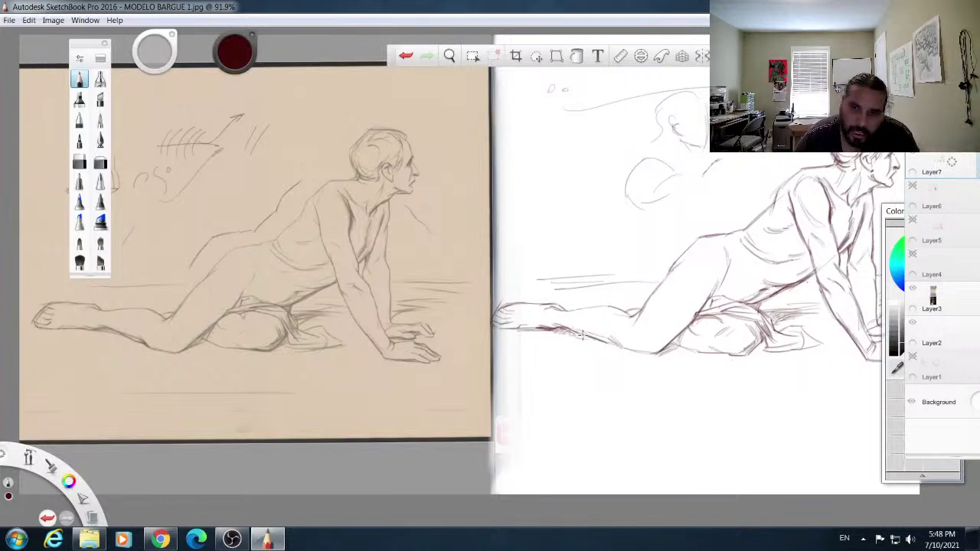
mouse_move(587, 335)
mouse_down()
mouse_move(624, 350)
mouse_move(614, 345)
mouse_up()
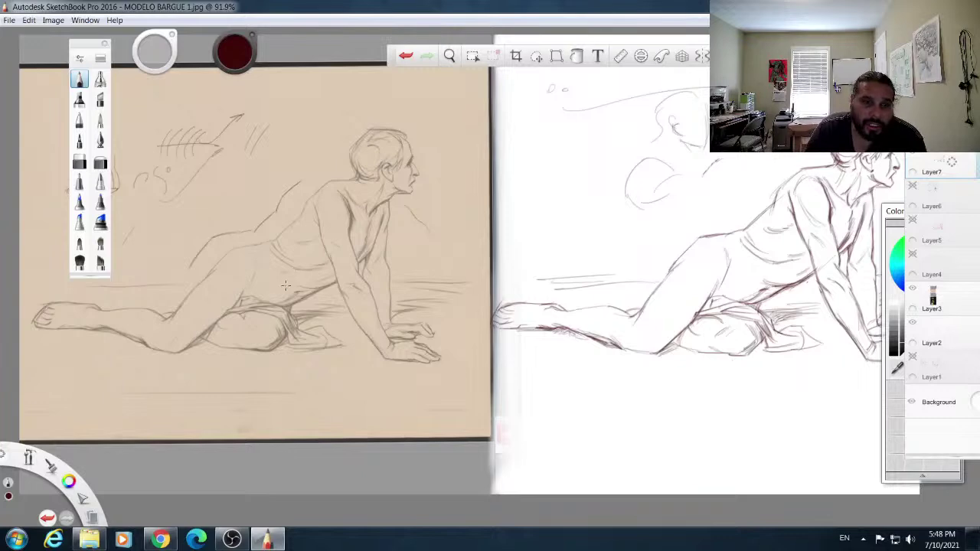
drag(619, 346, 648, 353)
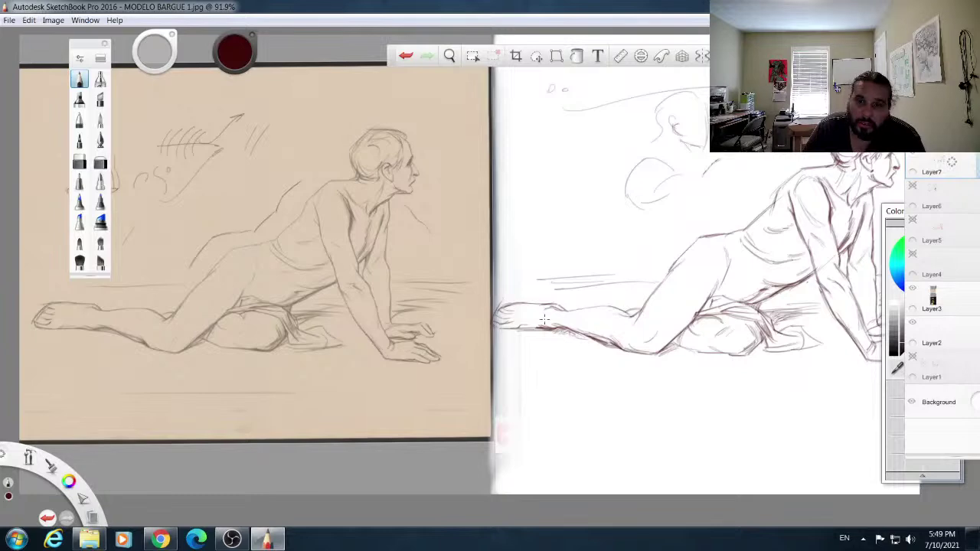
drag(552, 306, 582, 310)
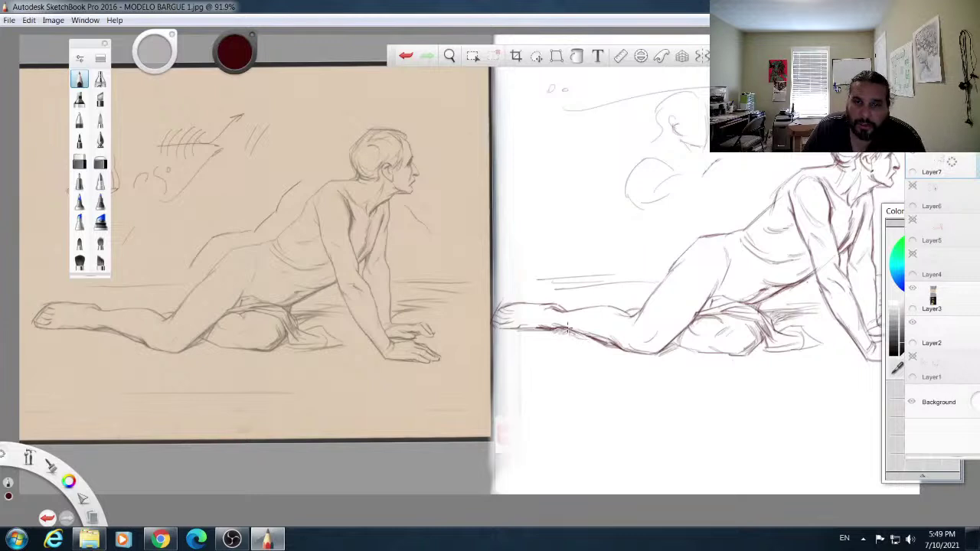
Step: Lighten the copied figure's contour with the eraser from the top of the hip up along the back
click(100, 162)
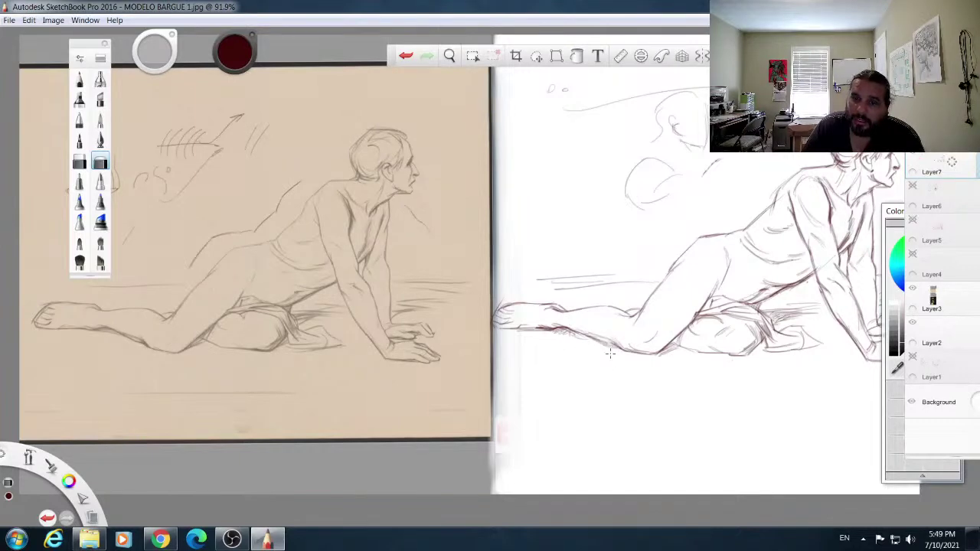
click(79, 80)
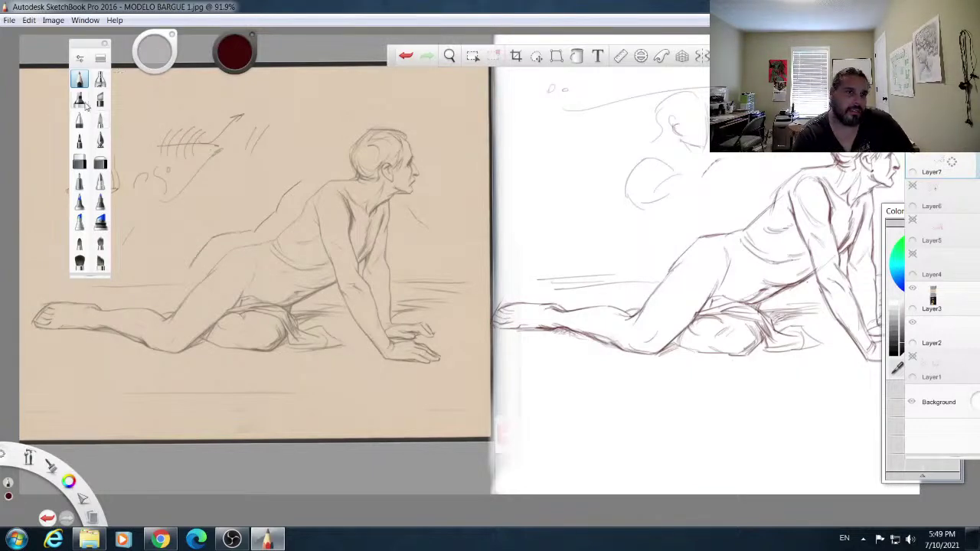
click(83, 164)
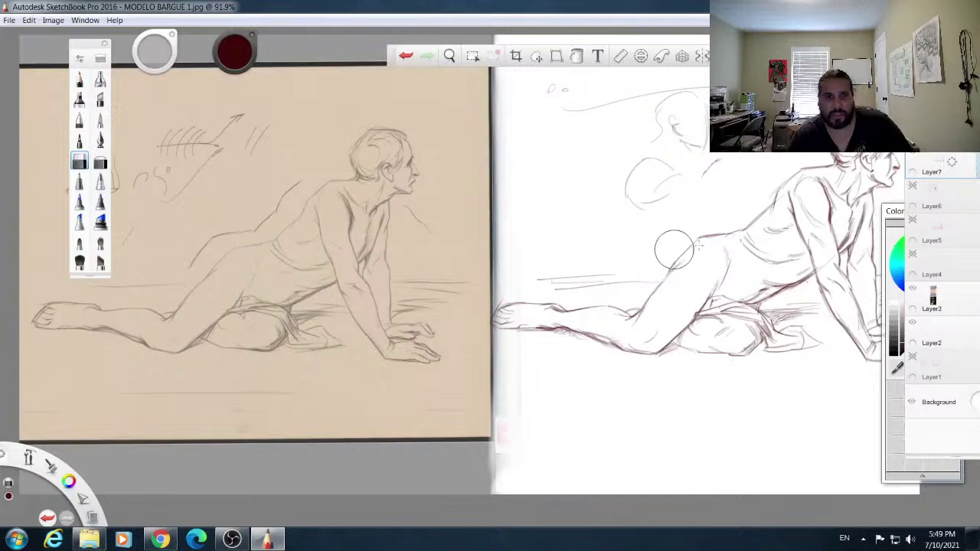
mouse_move(693, 244)
mouse_down()
mouse_move(760, 205)
mouse_move(677, 257)
mouse_up()
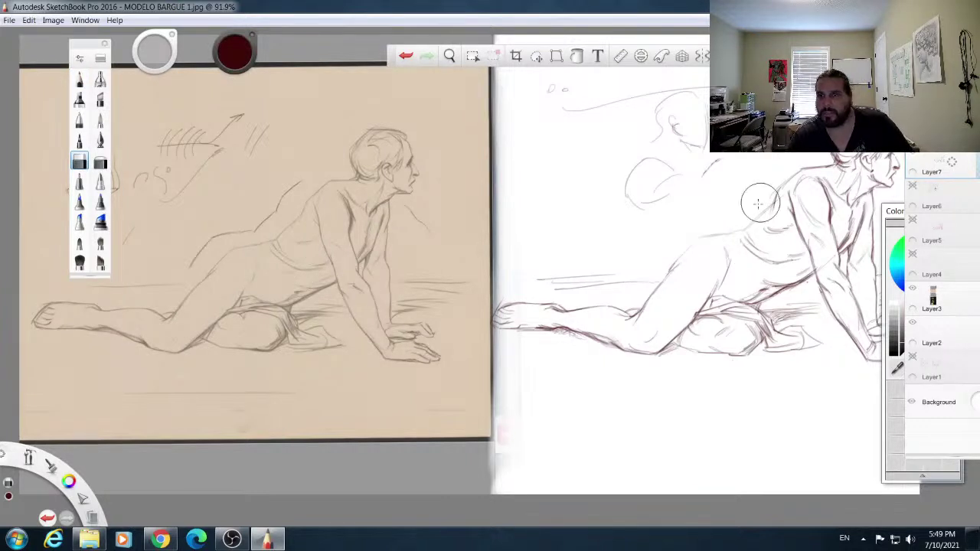
Step: Restate the lightened contour with fine pencil strokes from the hip to the lower back
click(79, 79)
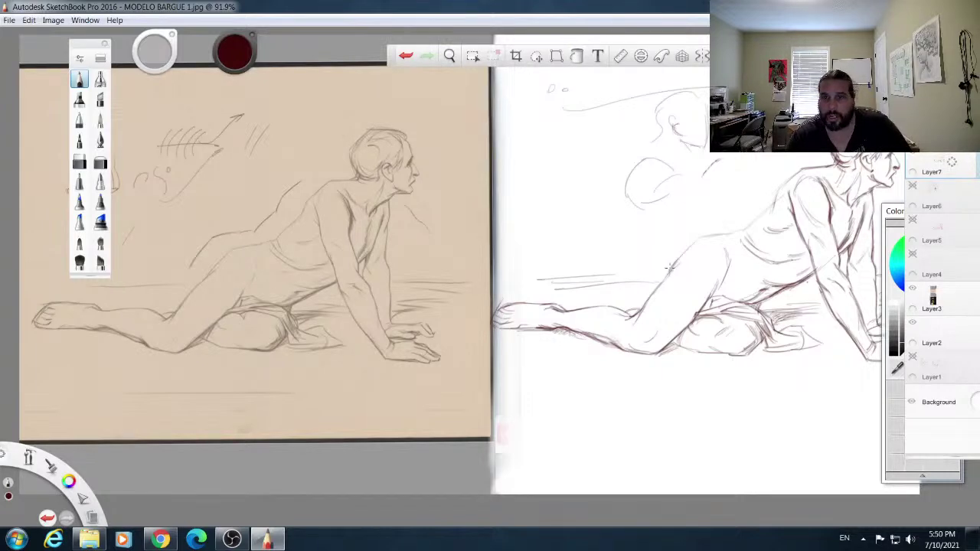
drag(698, 240, 746, 230)
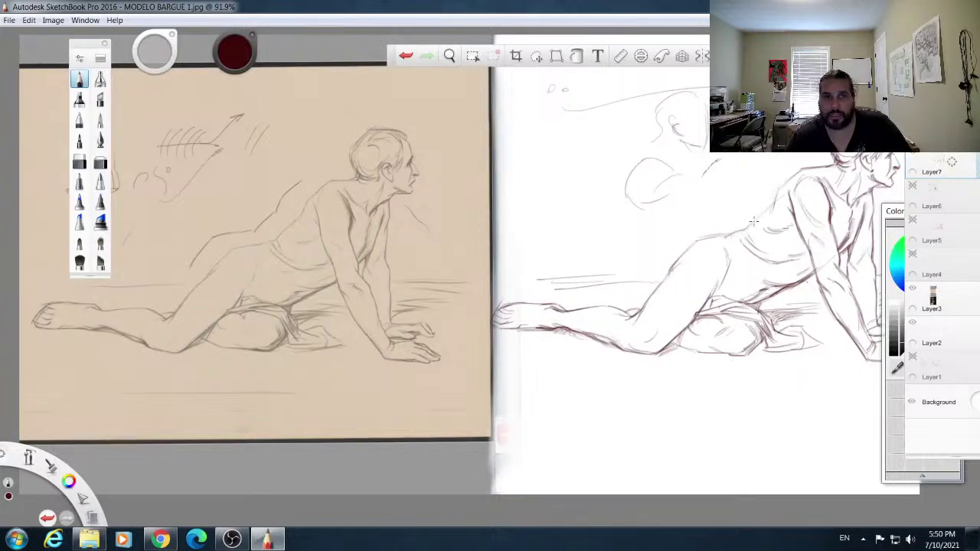
drag(746, 227, 770, 206)
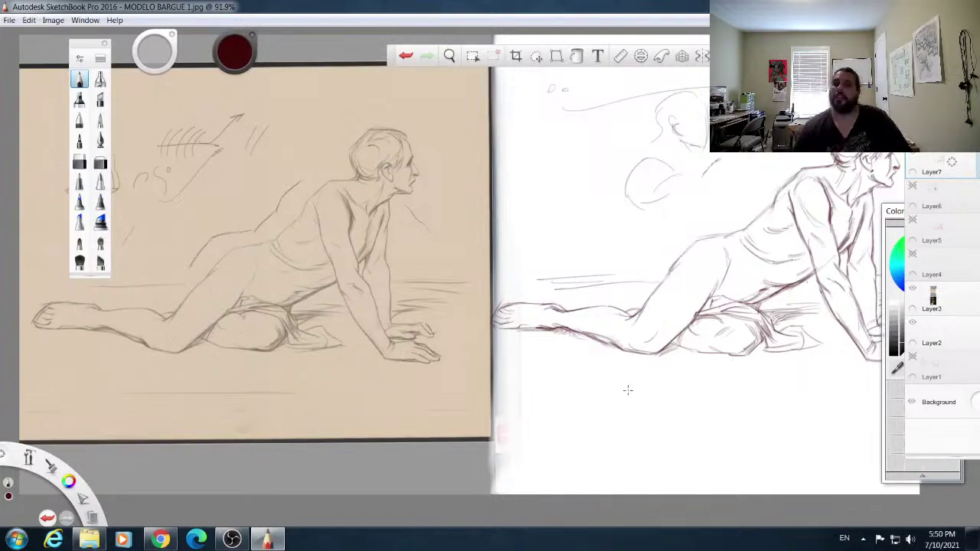
Step: Save the drawing as a JPEG over the existing MODELO BARGUE 1 at quality 100 (Best), accepting that the layers are merged
drag(31, 459, 31, 420)
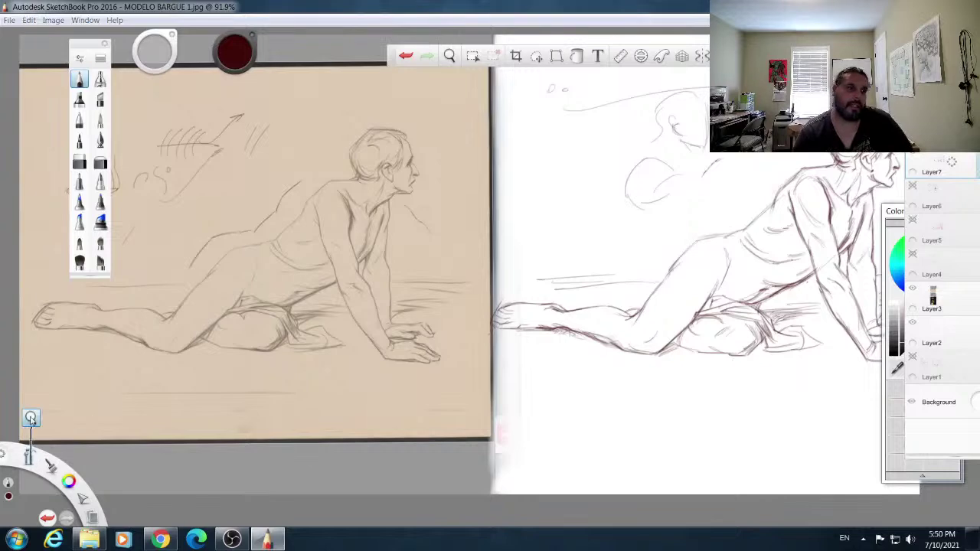
mouse_move(679, 284)
mouse_down()
mouse_move(654, 285)
mouse_move(645, 316)
mouse_move(630, 322)
mouse_up()
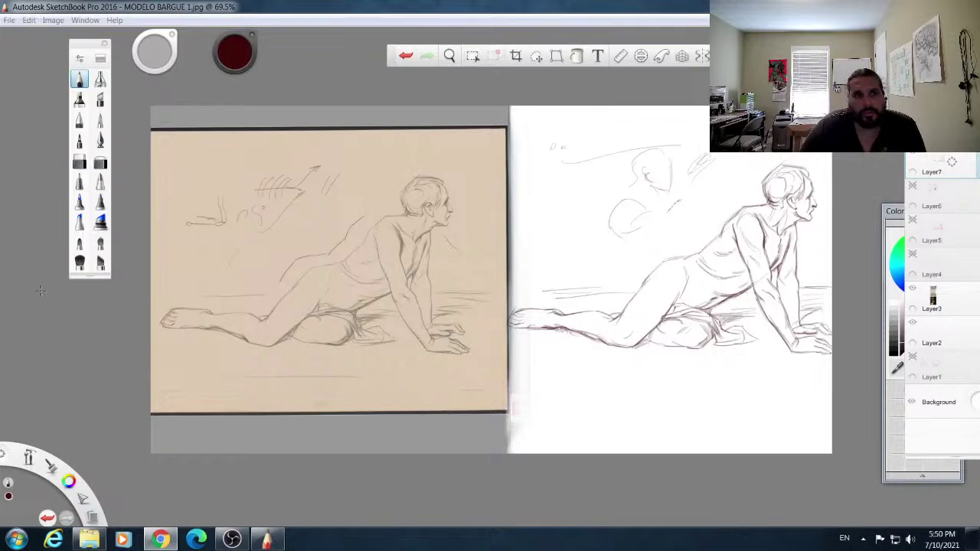
click(10, 20)
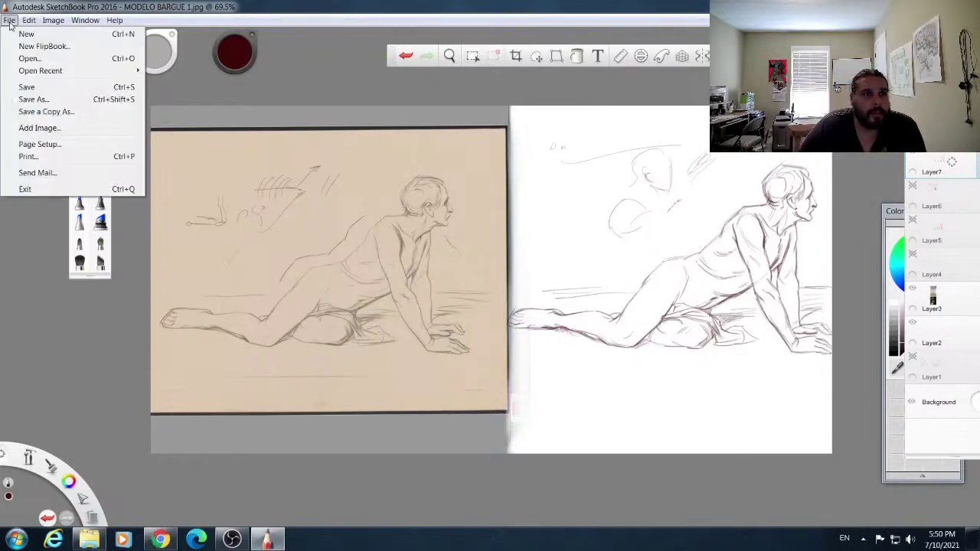
click(50, 100)
click(339, 365)
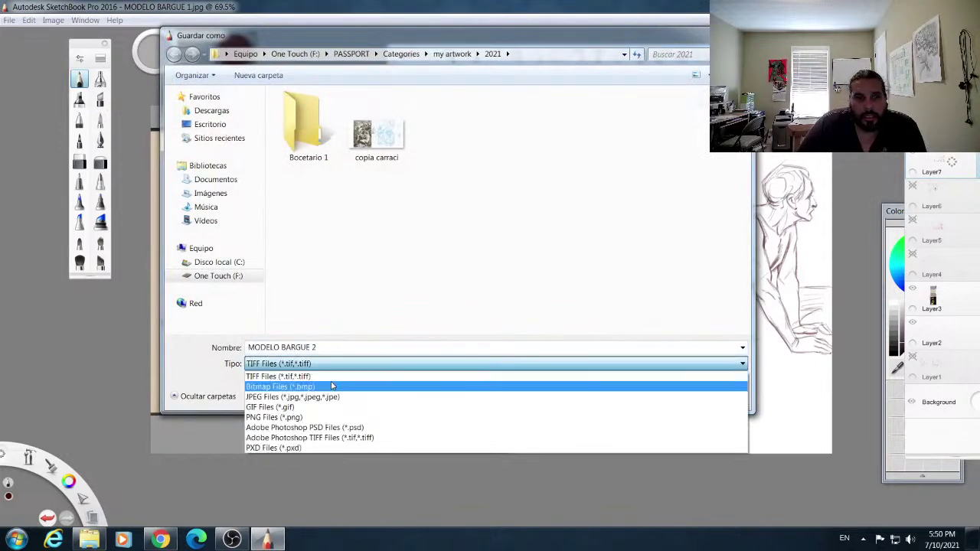
click(359, 398)
click(391, 210)
click(657, 394)
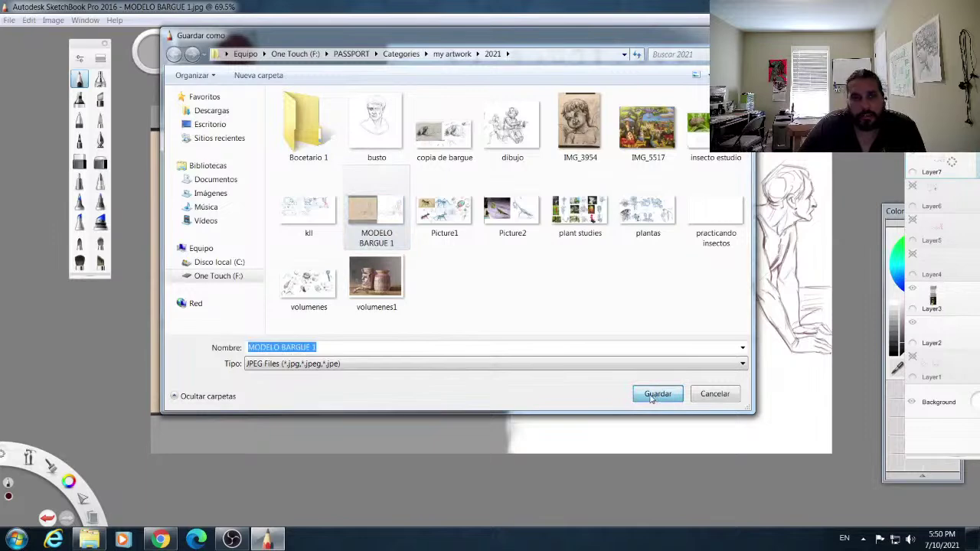
click(536, 275)
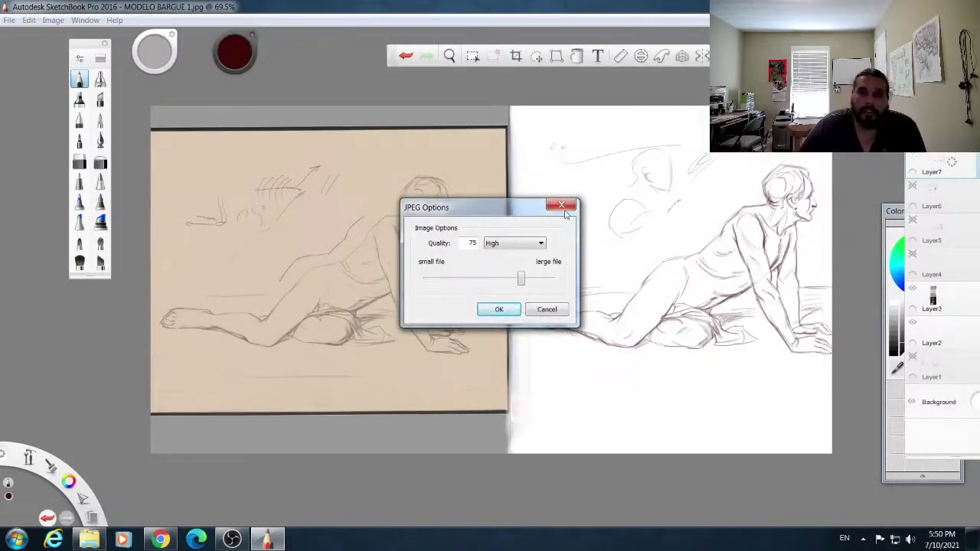
drag(523, 282, 563, 286)
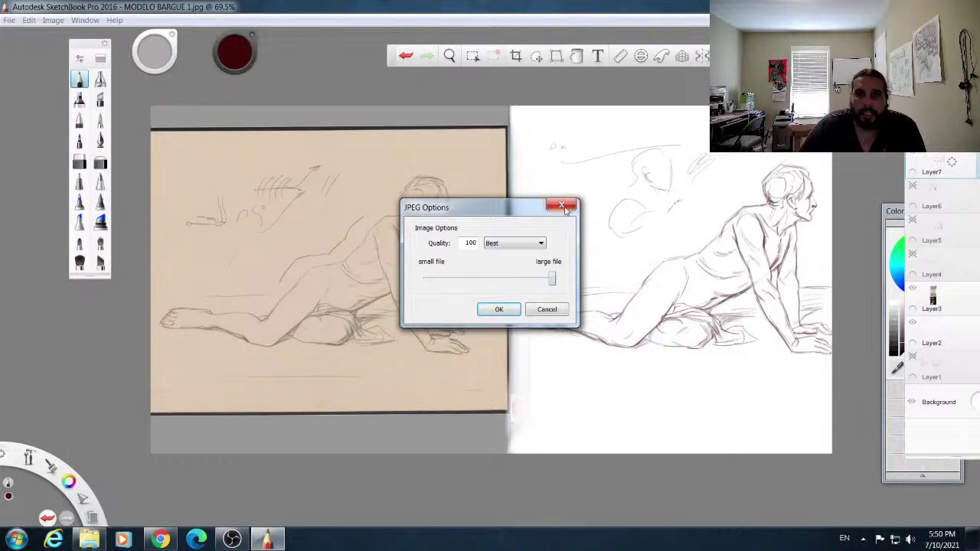
click(503, 311)
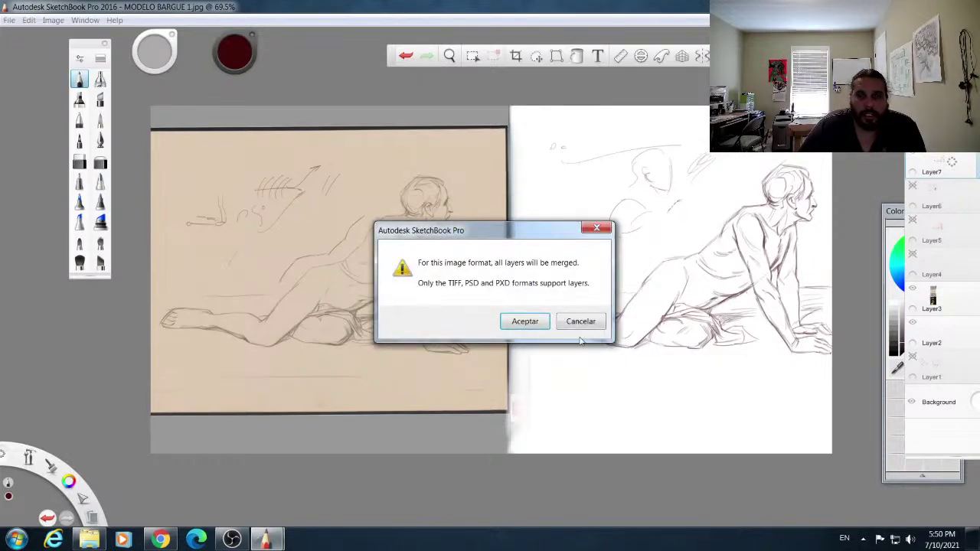
click(525, 322)
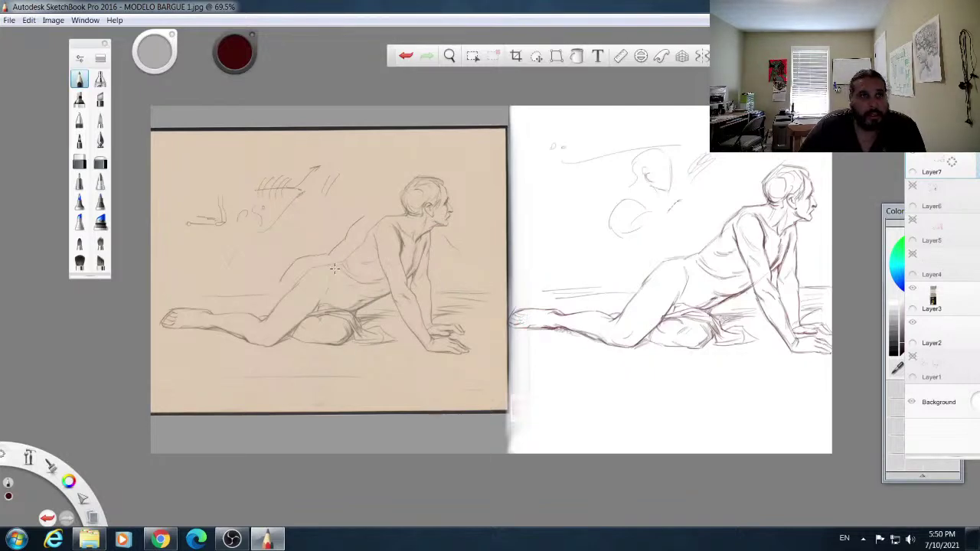
Step: Open Charles Bargue nudes.pdf from the libros de estampas folder in Adobe Acrobat, maximize it and examine the title page at 50% zoom
click(102, 540)
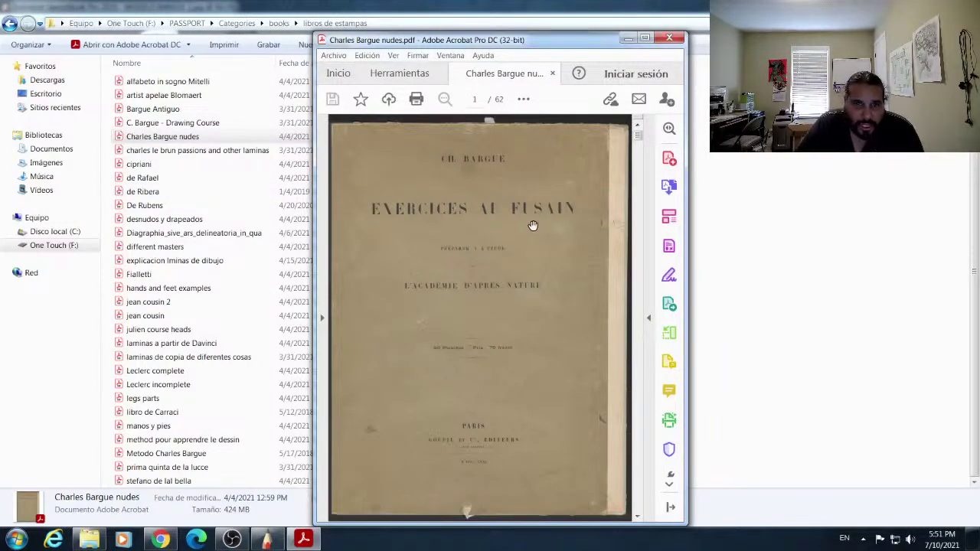
click(645, 38)
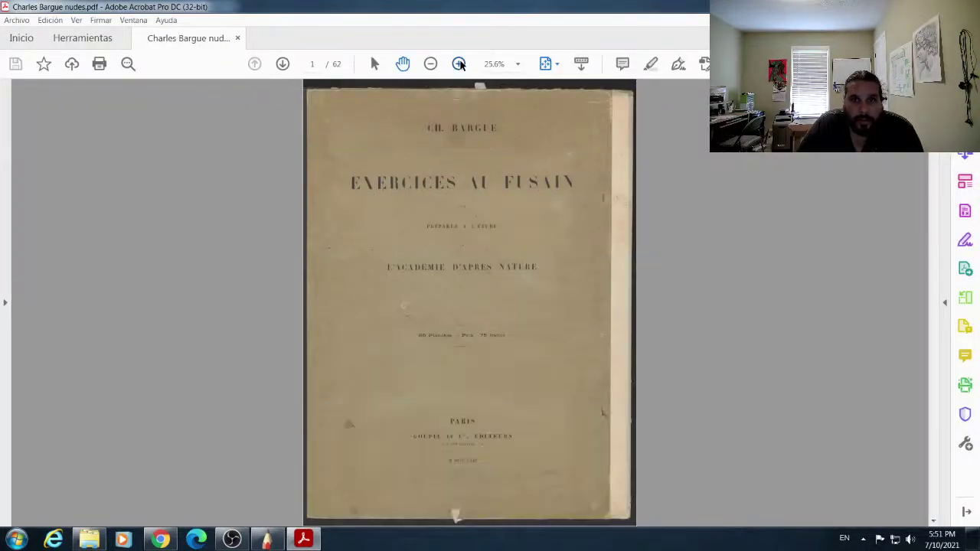
click(459, 63)
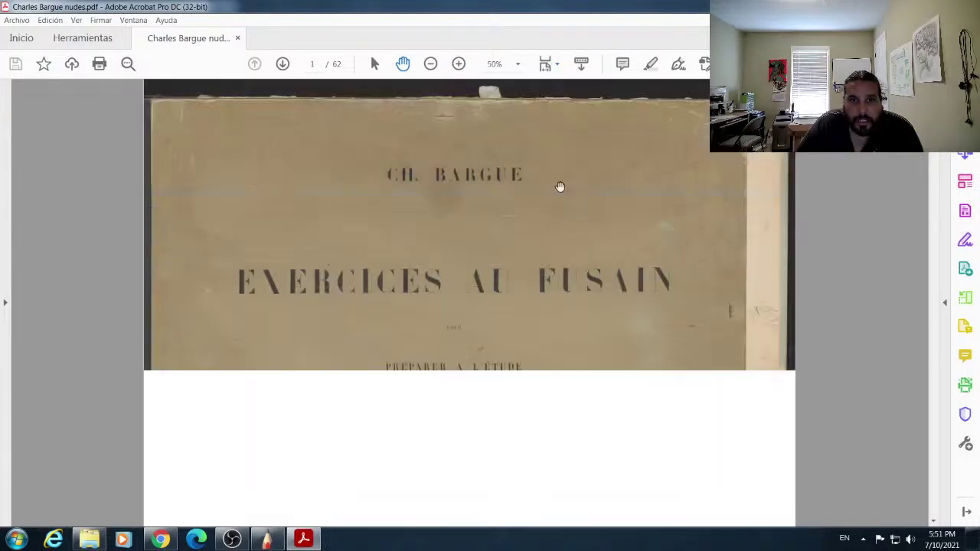
drag(582, 291, 582, 219)
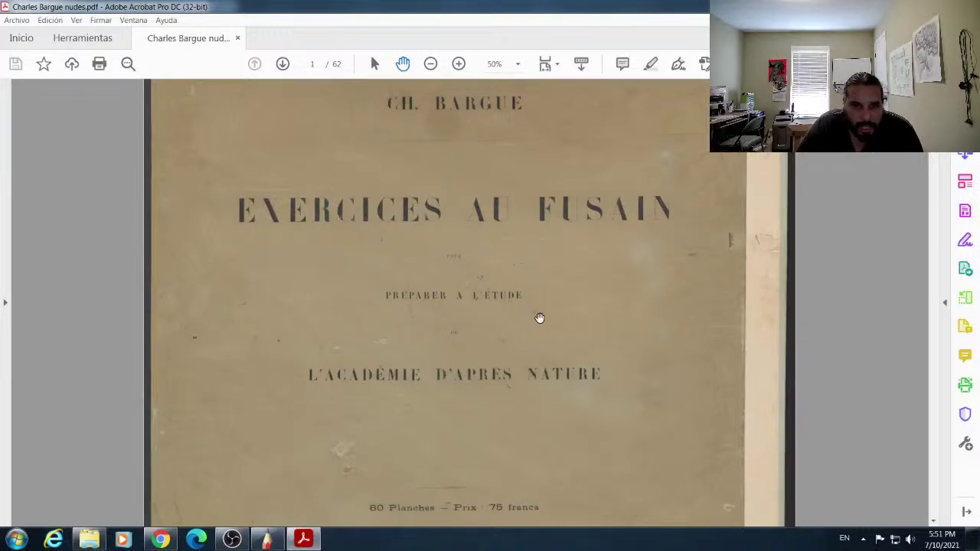
scroll(551, 315, down, 2)
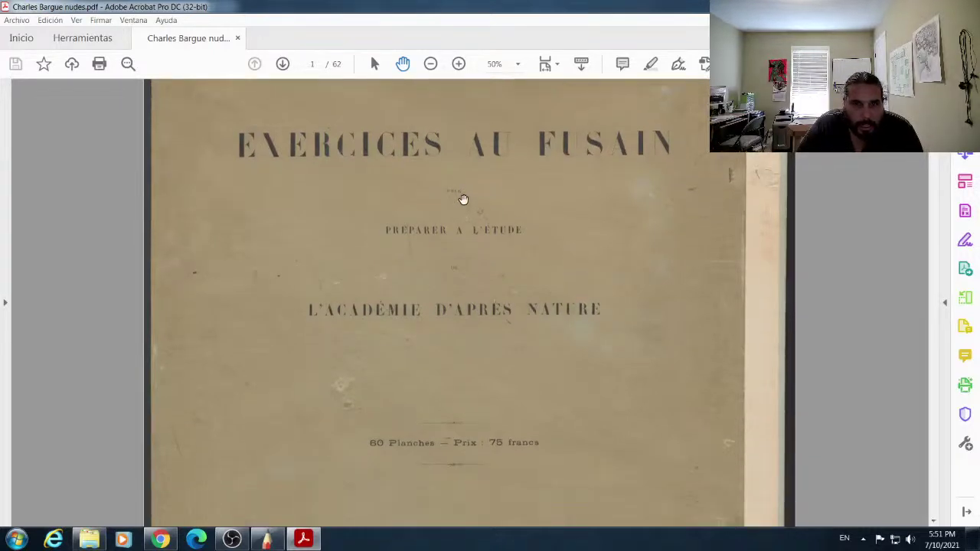
scroll(551, 280, down, 1)
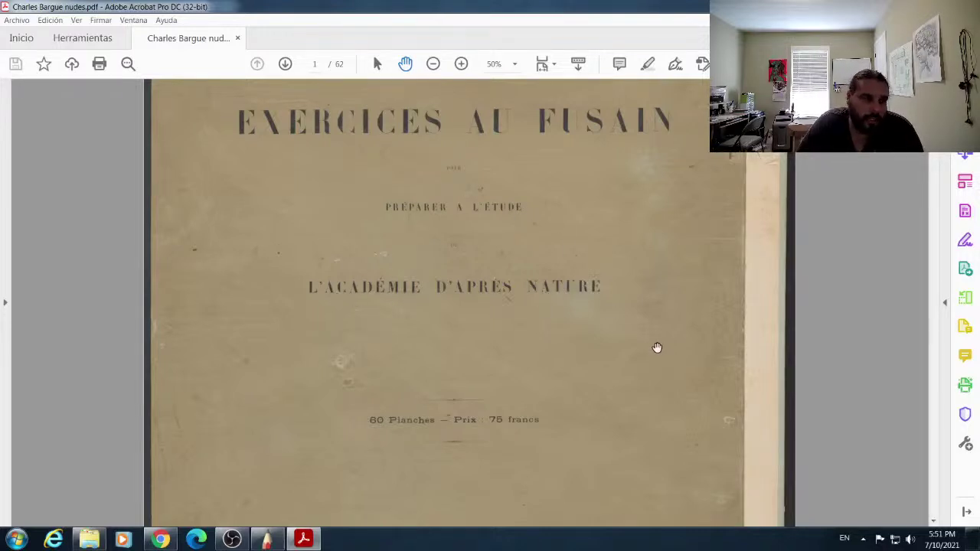
scroll(486, 250, down, 2)
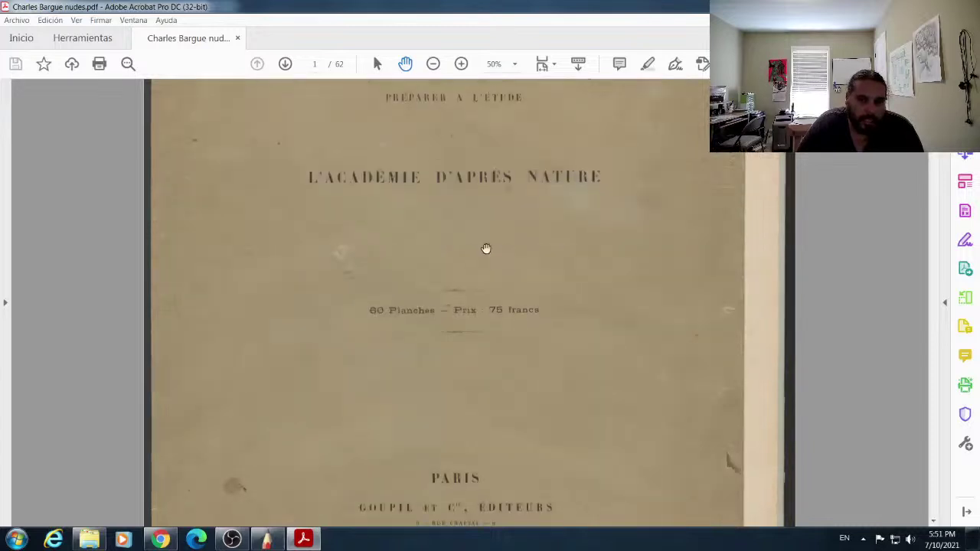
scroll(439, 335, down, 4)
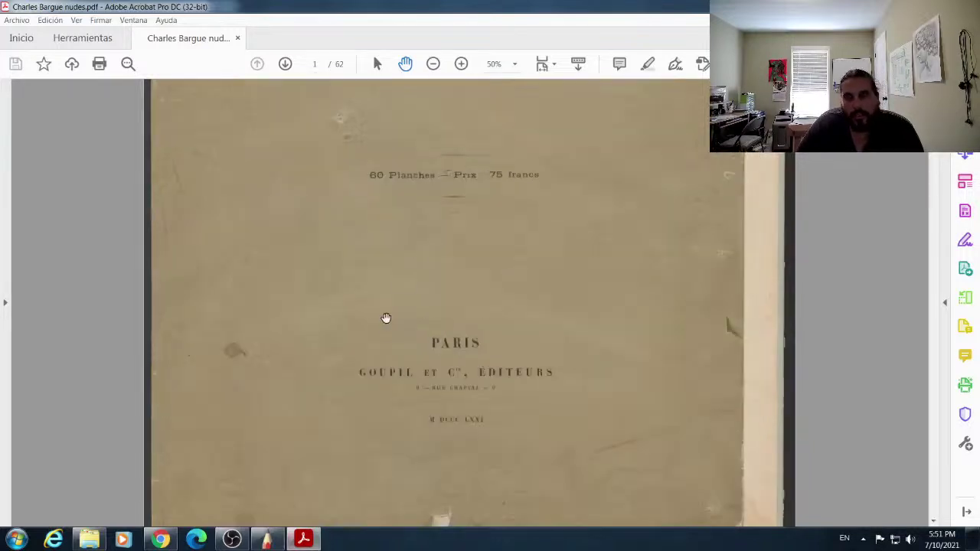
Step: Fit whole pages in view and examine the figure plates from page 2 through page 15 of the Bargue nudes book
scroll(385, 325, down, 5)
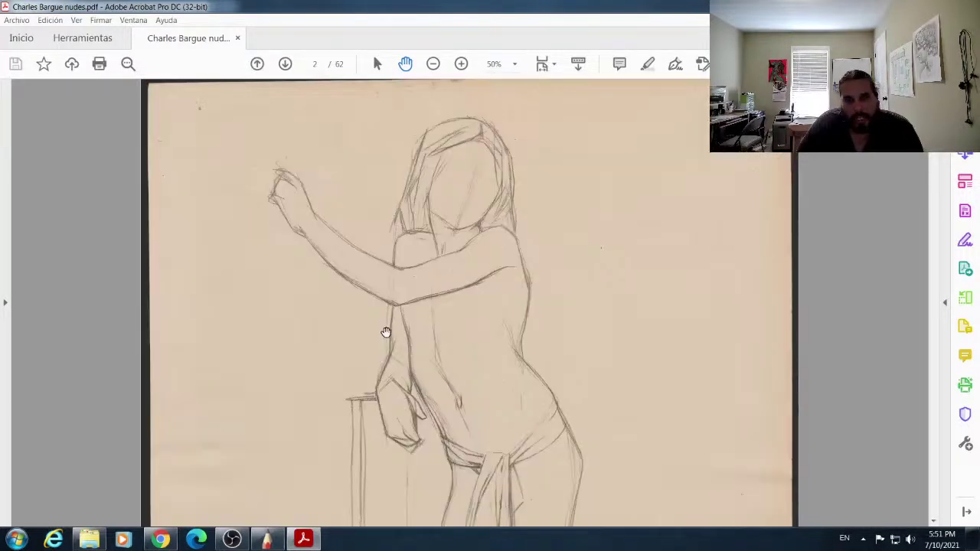
click(434, 65)
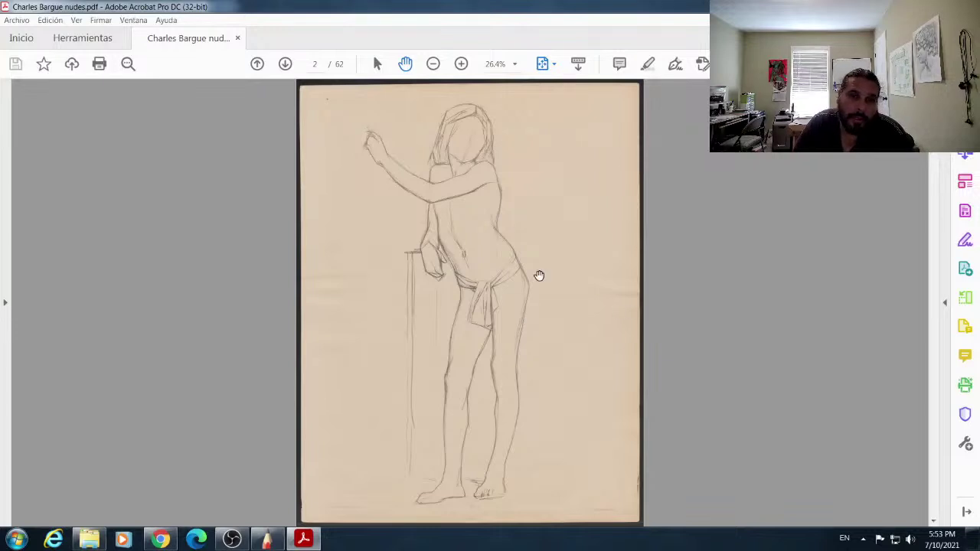
scroll(527, 272, up, 1)
scroll(525, 271, down, 3)
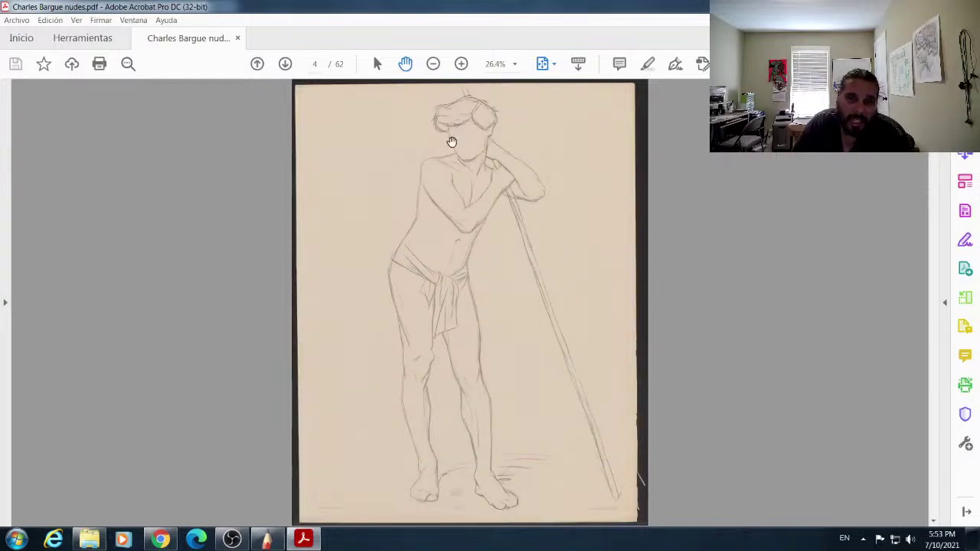
scroll(522, 280, down, 2)
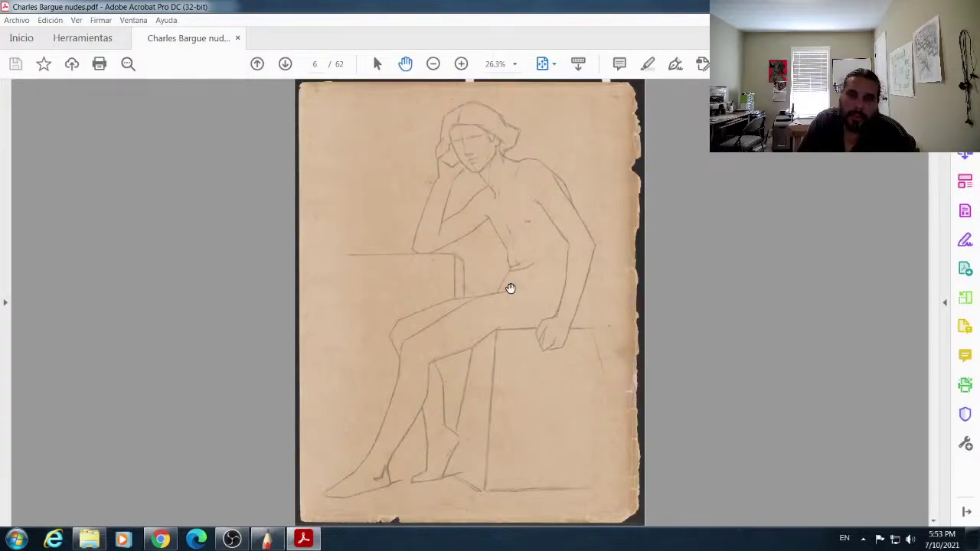
scroll(511, 288, down, 3)
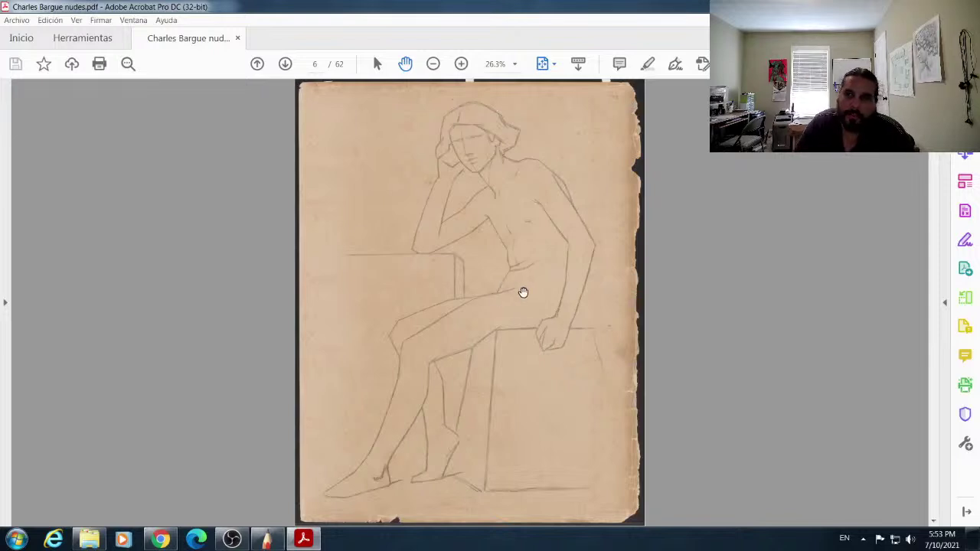
scroll(481, 158, down, 2)
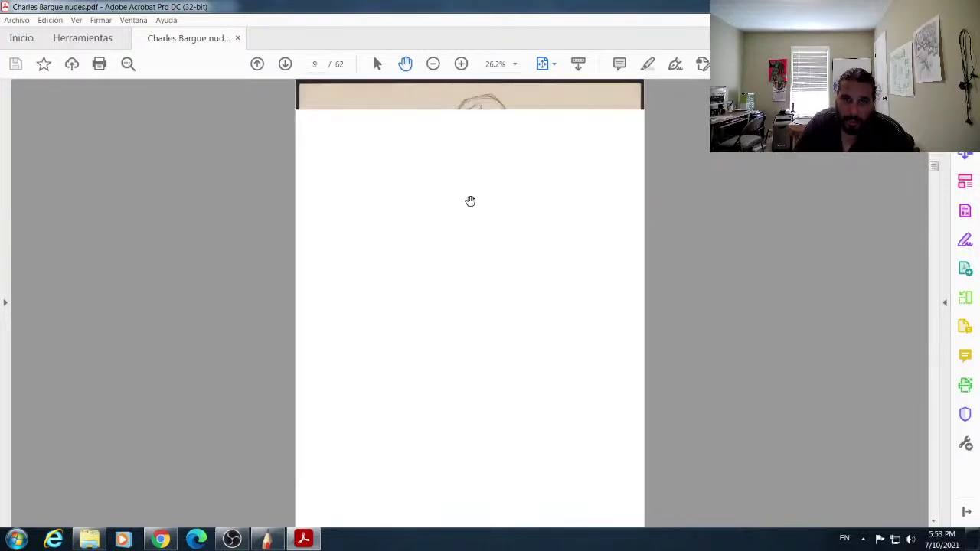
scroll(496, 200, down, 4)
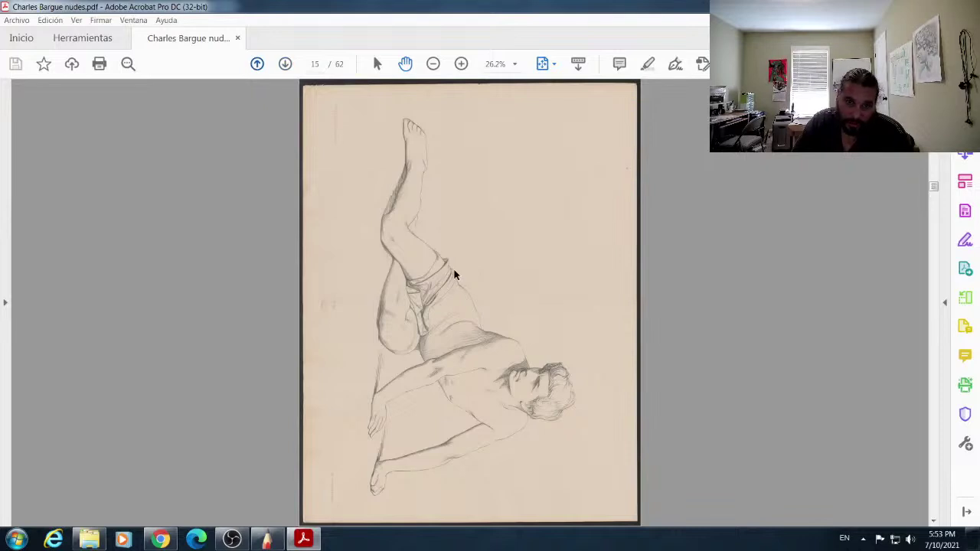
scroll(442, 207, up, 1)
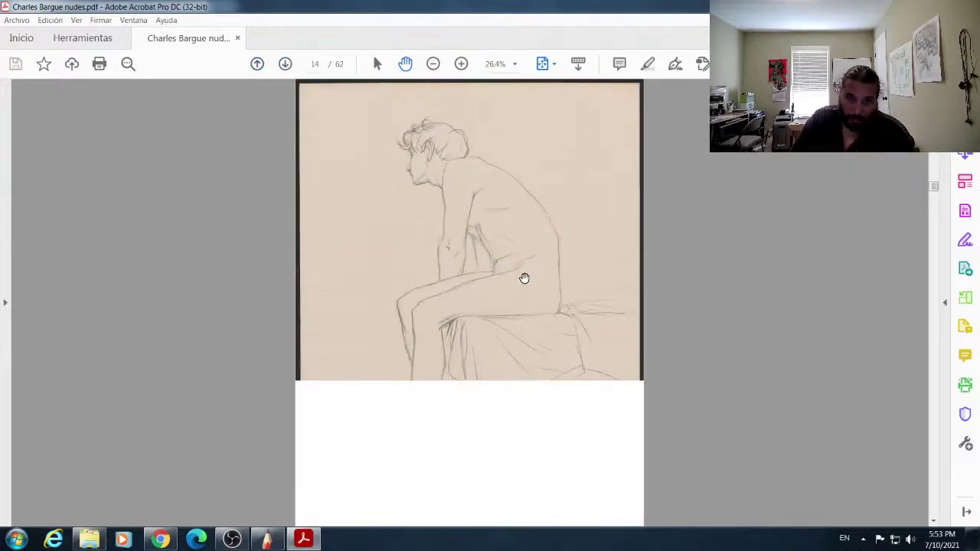
Step: Page forward one plate at a time from page 14 to page 26, examining the figure drawings
click(285, 64)
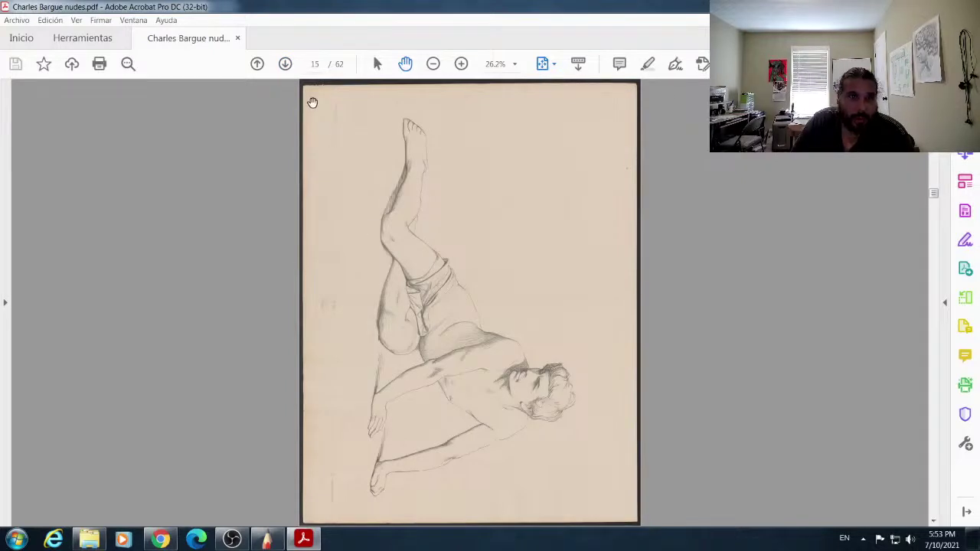
click(285, 65)
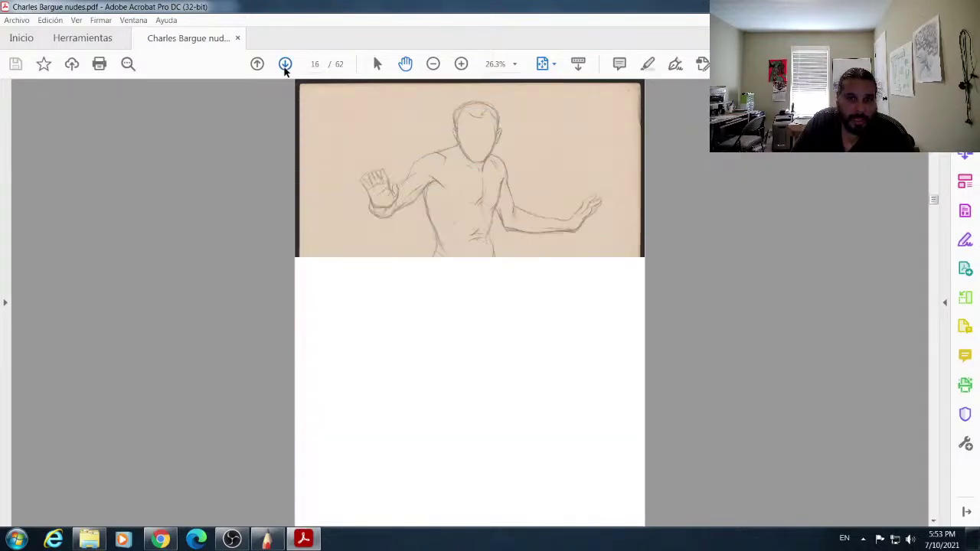
click(285, 66)
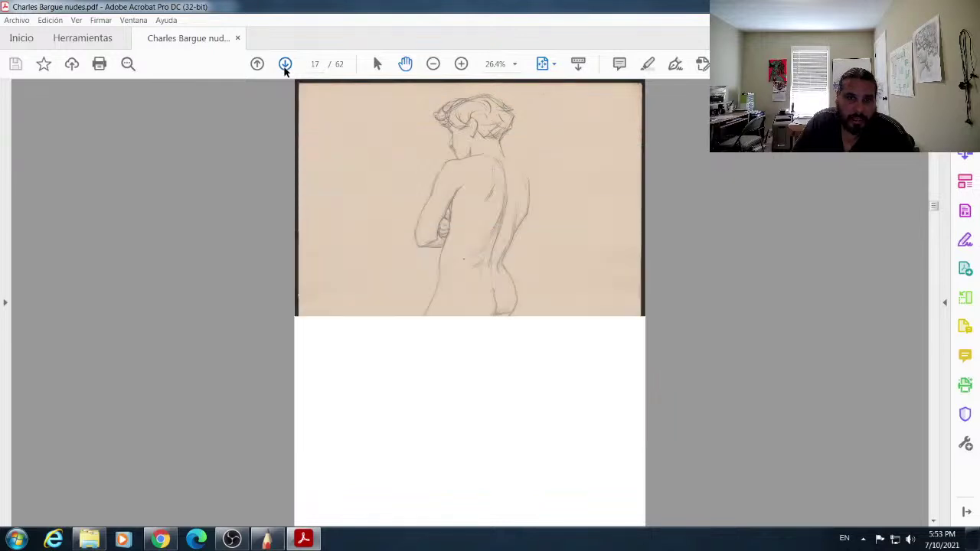
click(285, 66)
click(285, 66)
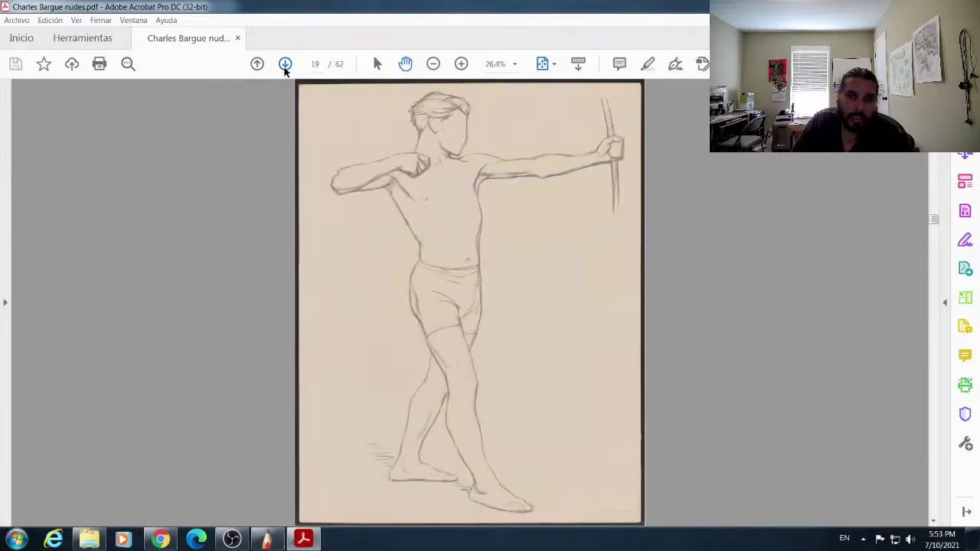
click(285, 66)
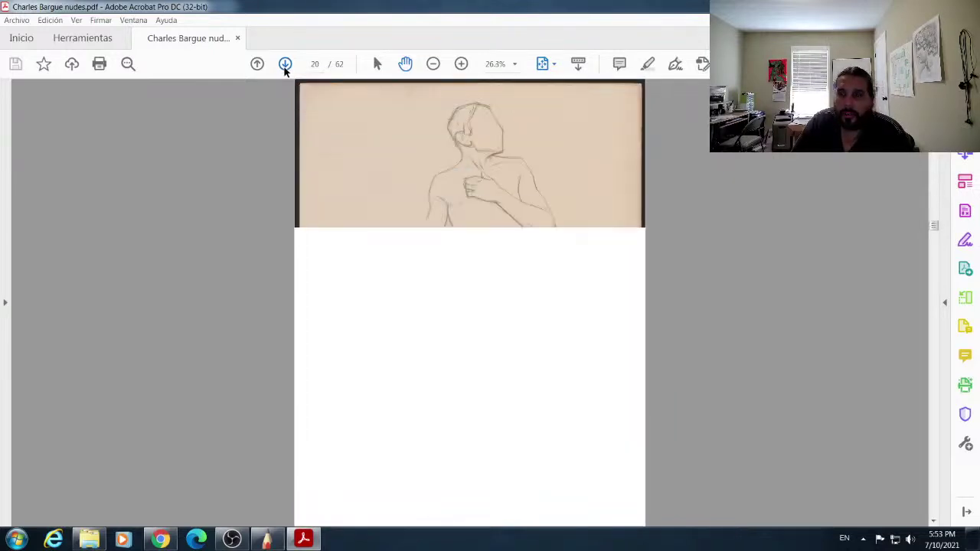
click(284, 66)
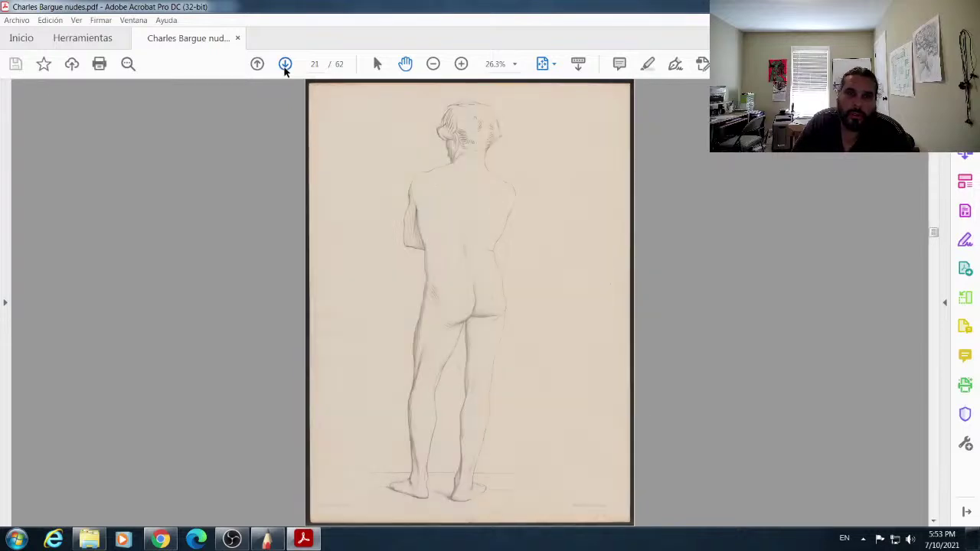
click(285, 65)
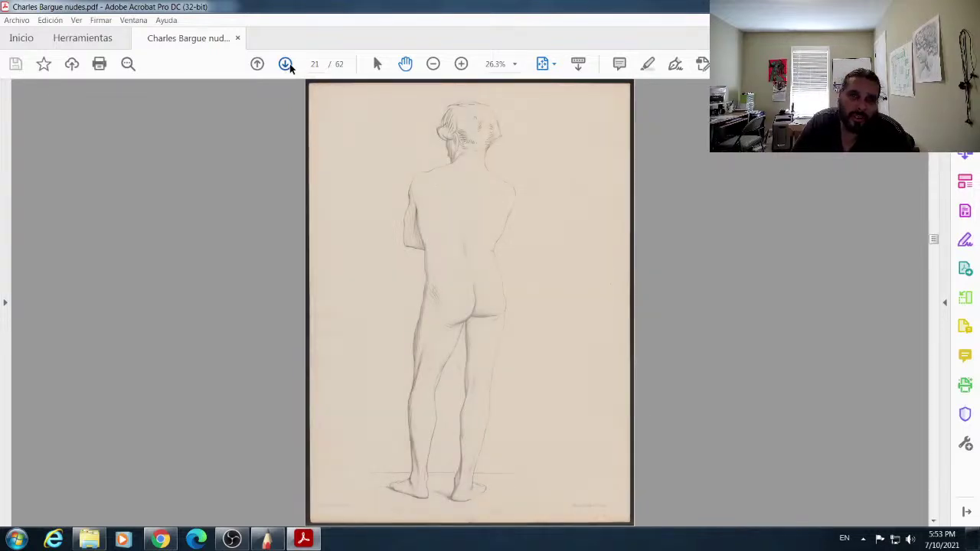
click(285, 66)
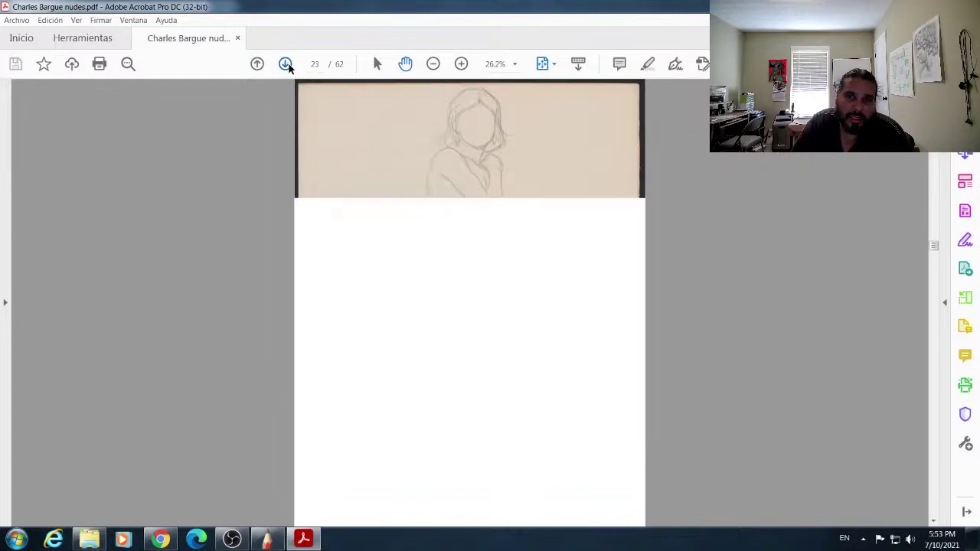
click(289, 67)
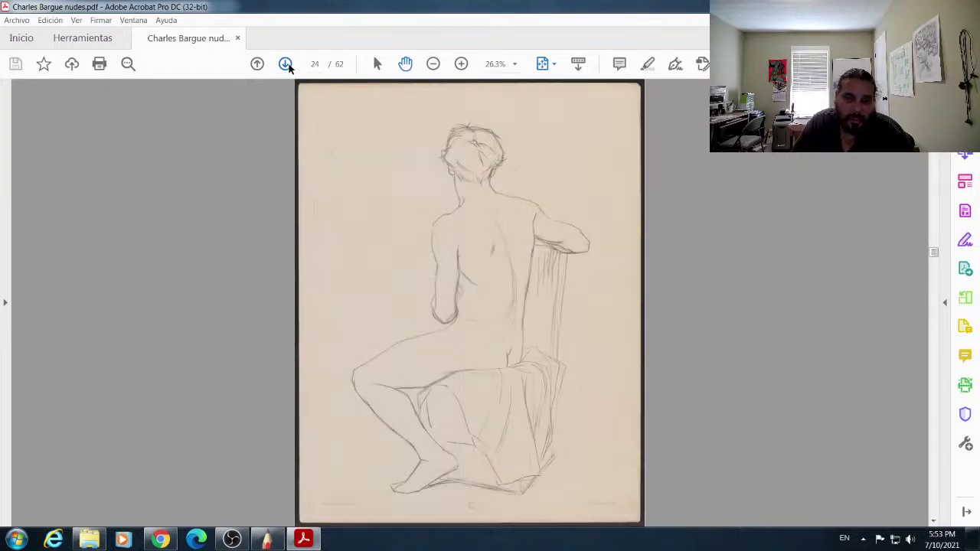
click(289, 67)
click(289, 67)
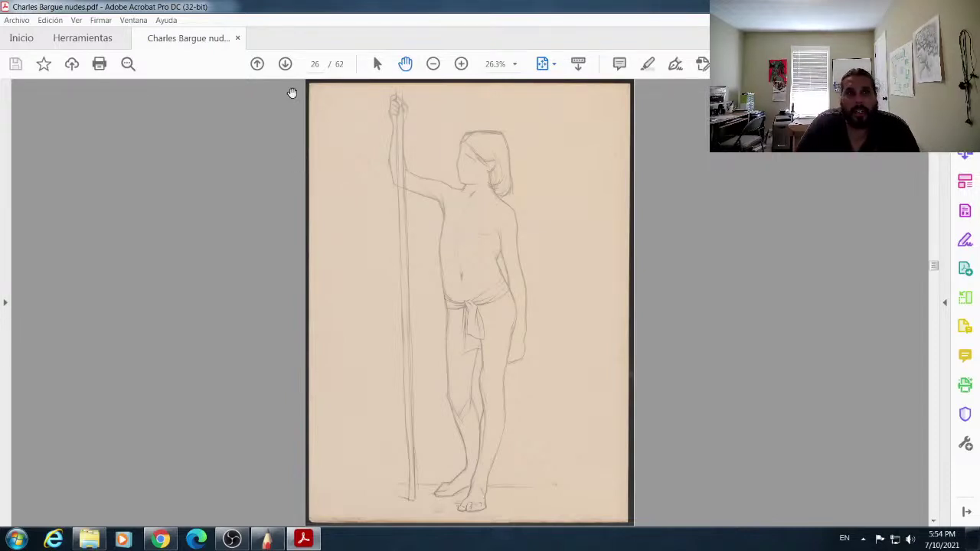
Step: Close the Charles Bargue nudes PDF, minimize Acrobat and go back up to the books folder in the file explorer
click(238, 39)
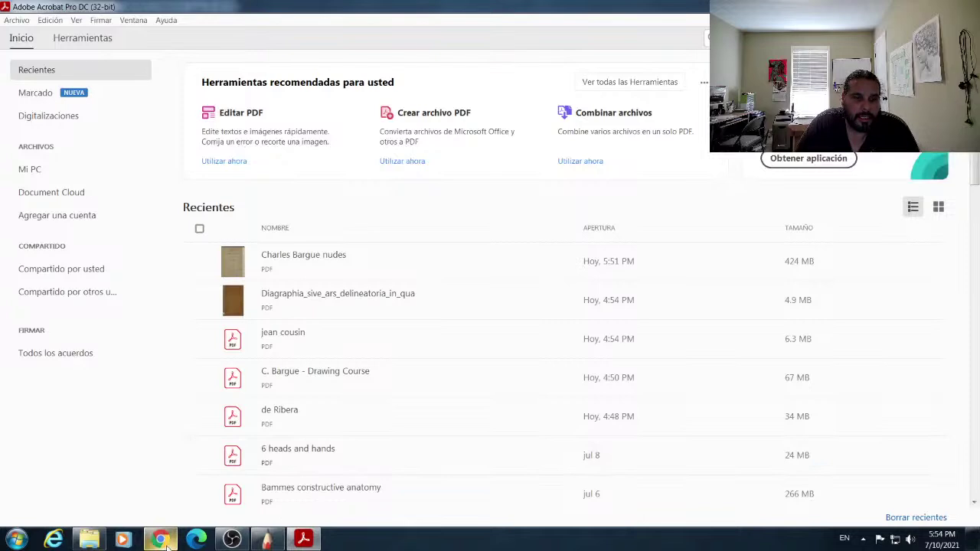
mouse_move(170, 541)
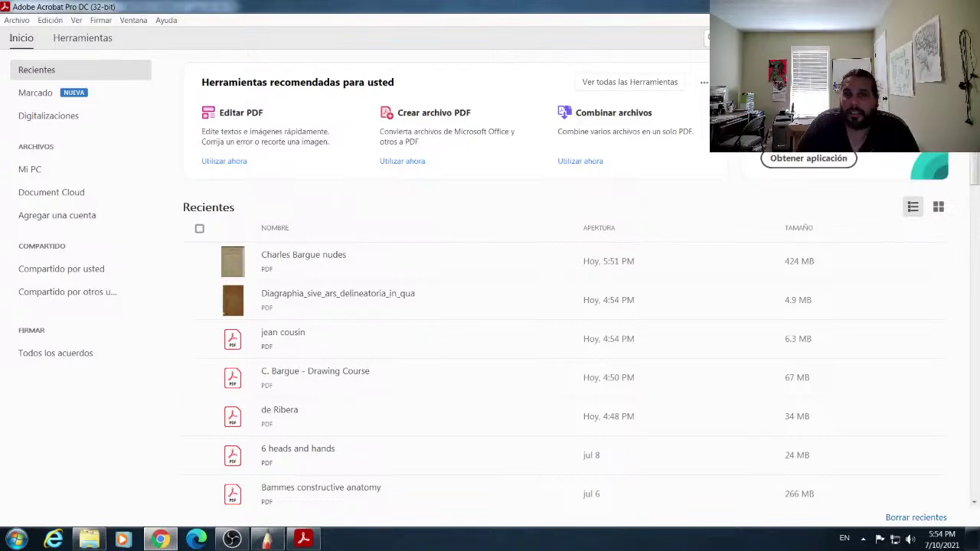
click(917, 7)
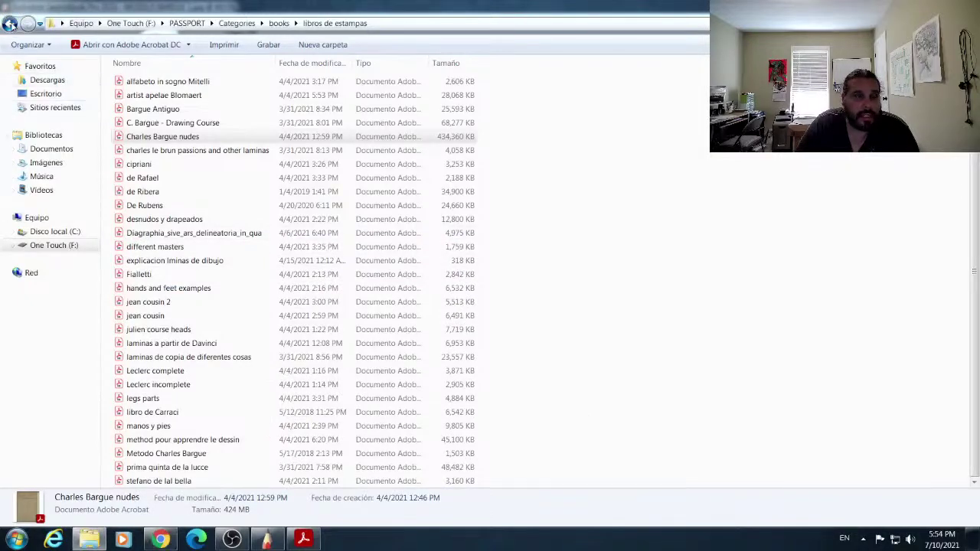
click(10, 25)
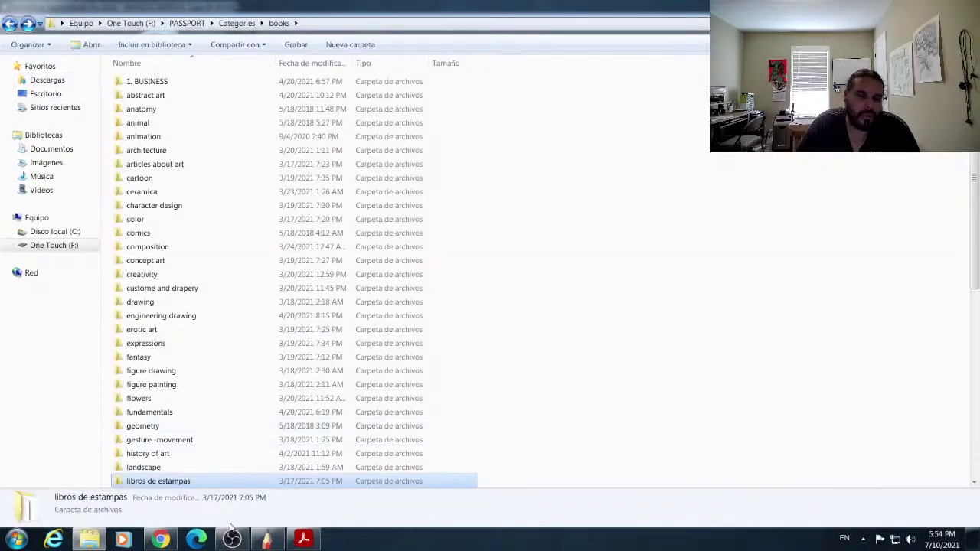
click(167, 540)
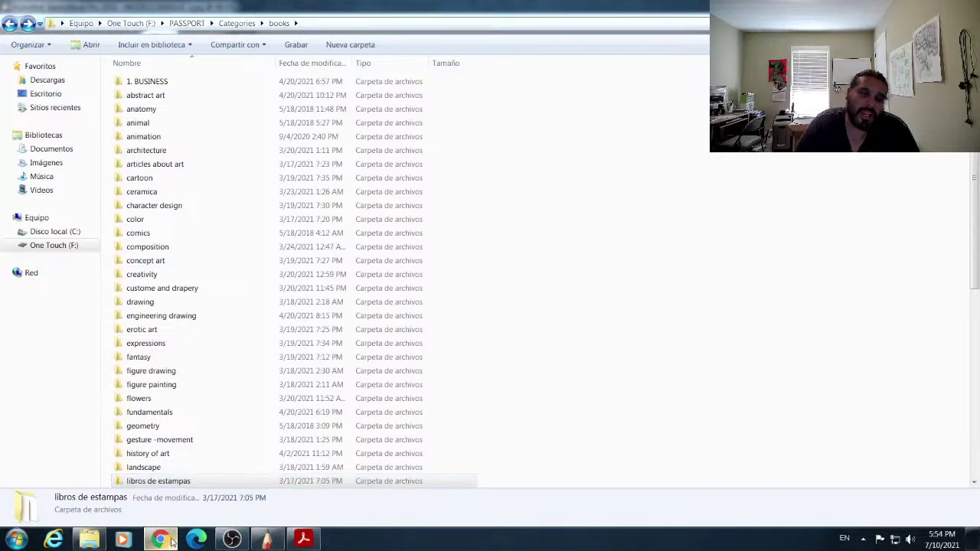
click(392, 480)
click(337, 532)
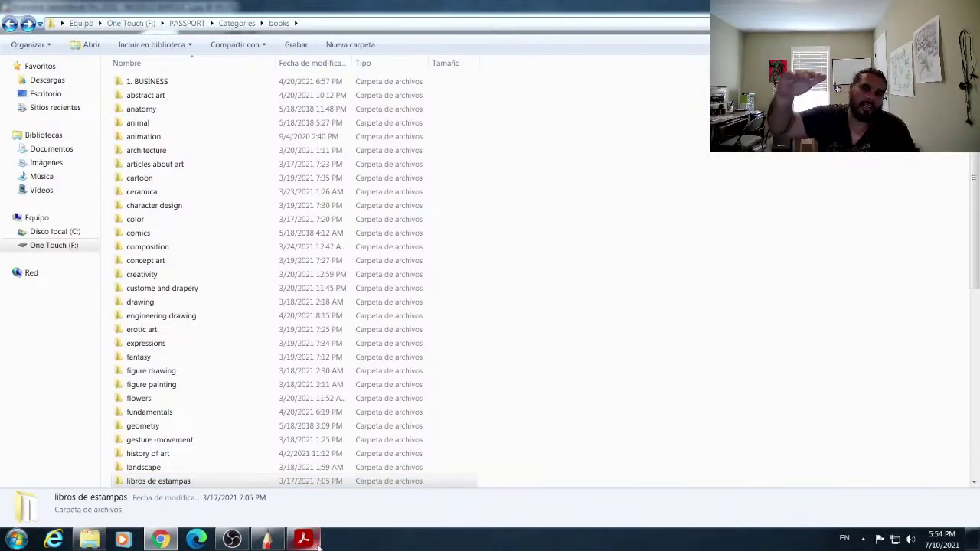
mouse_move(316, 543)
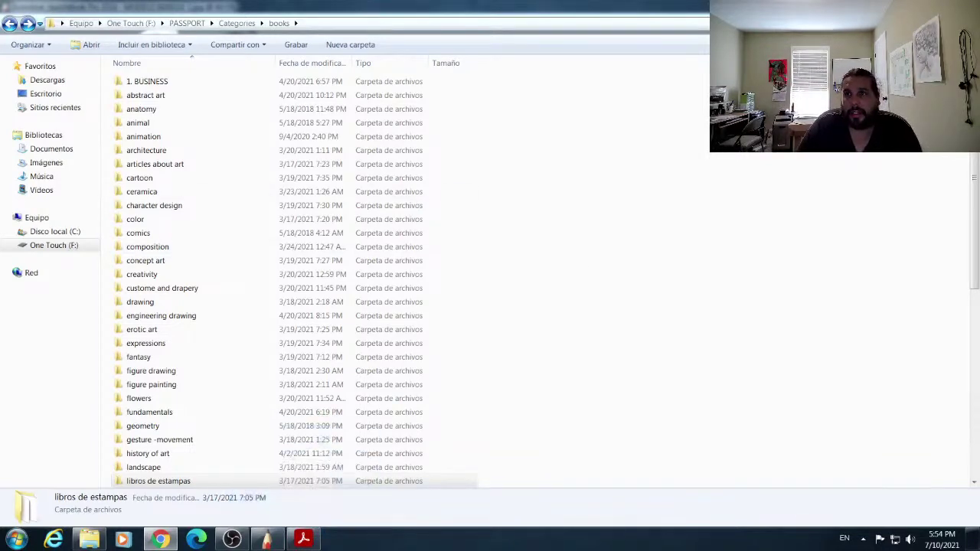
Step: Bring up the MODELO BARGUE 1 drawing in SketchBook and switch to the Antiguos Maestros Facebook group page in Chrome
key(alt+Tab)
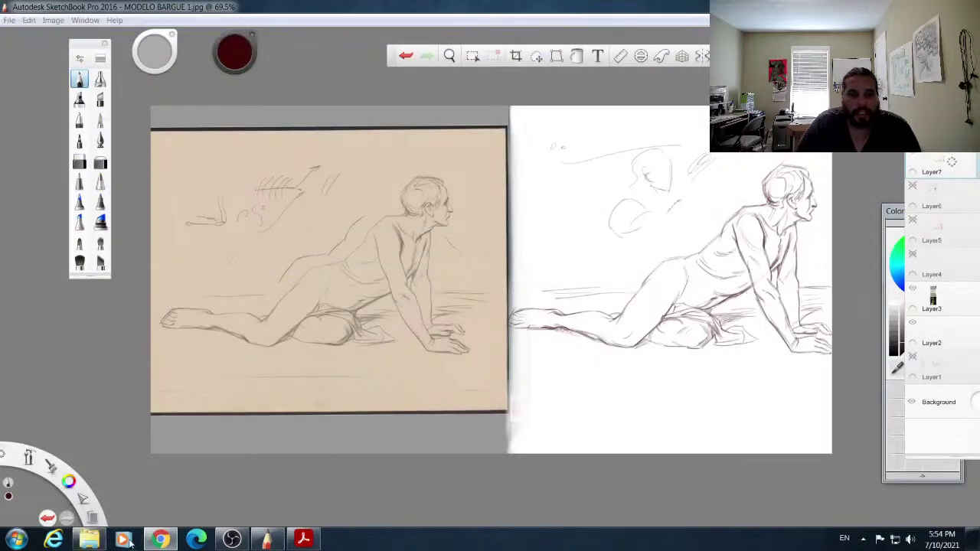
click(157, 541)
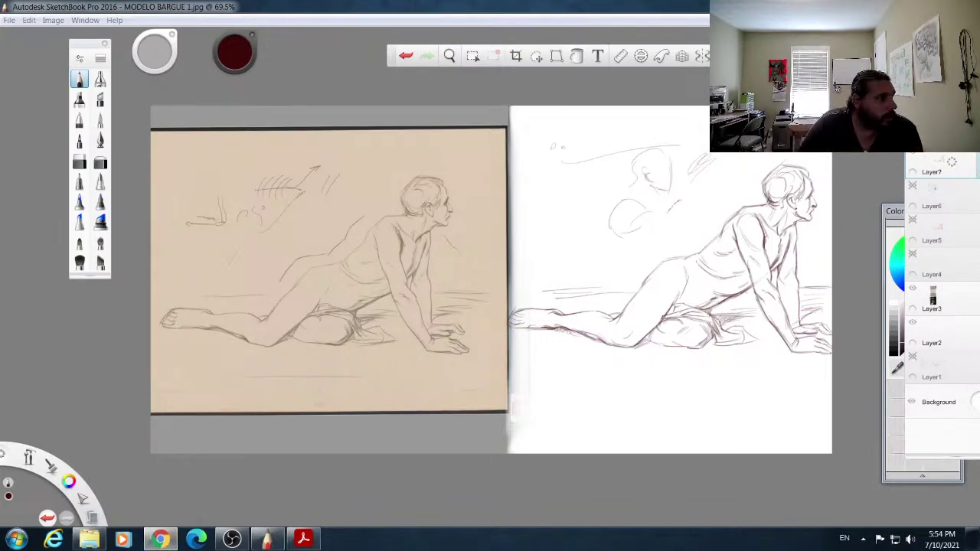
click(159, 539)
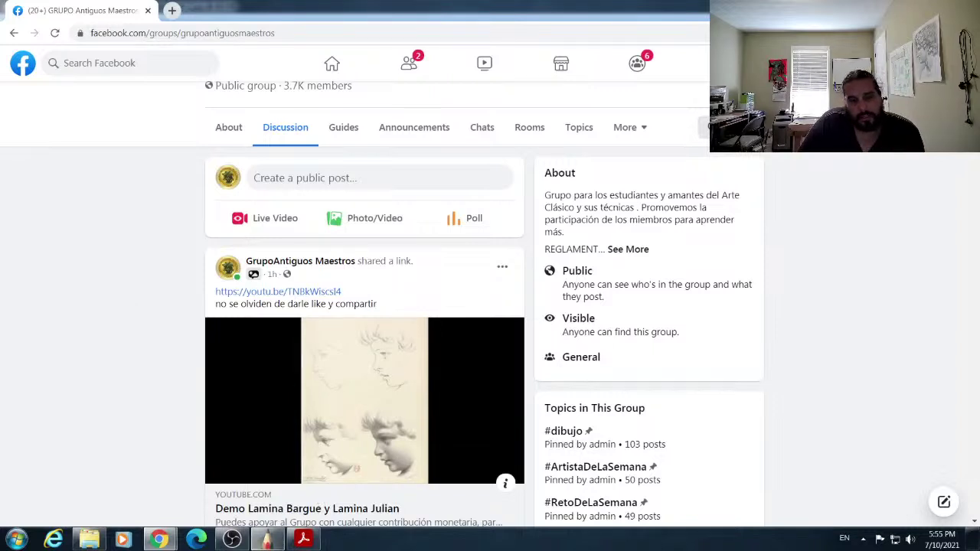
click(267, 540)
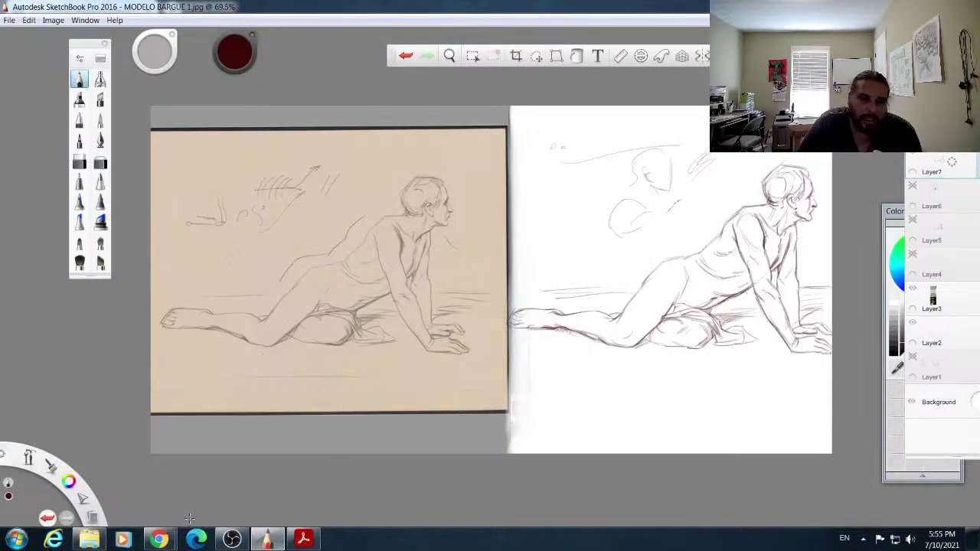
mouse_move(159, 539)
click(213, 478)
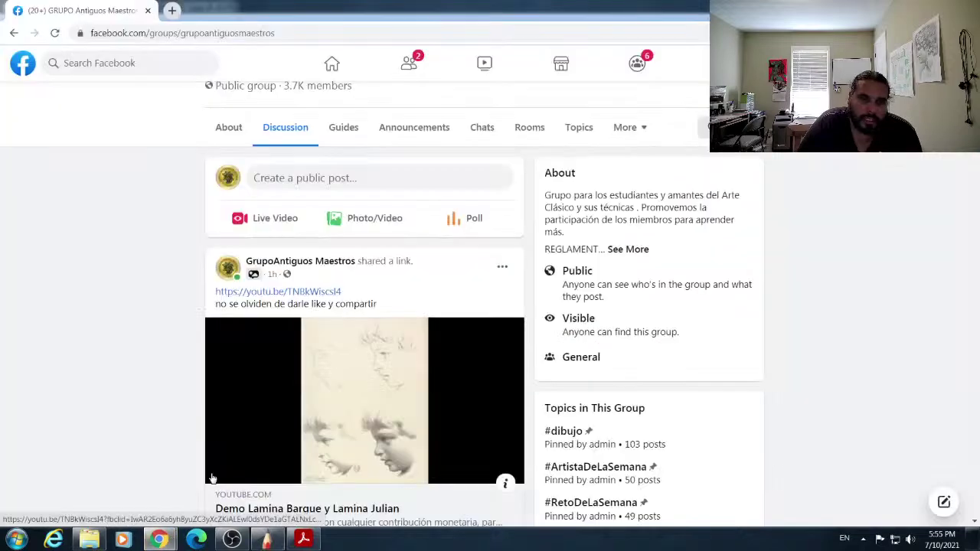
Step: Search Google in a new browser tab for "BRIDGEMAN LIFE DRAWING"
click(172, 11)
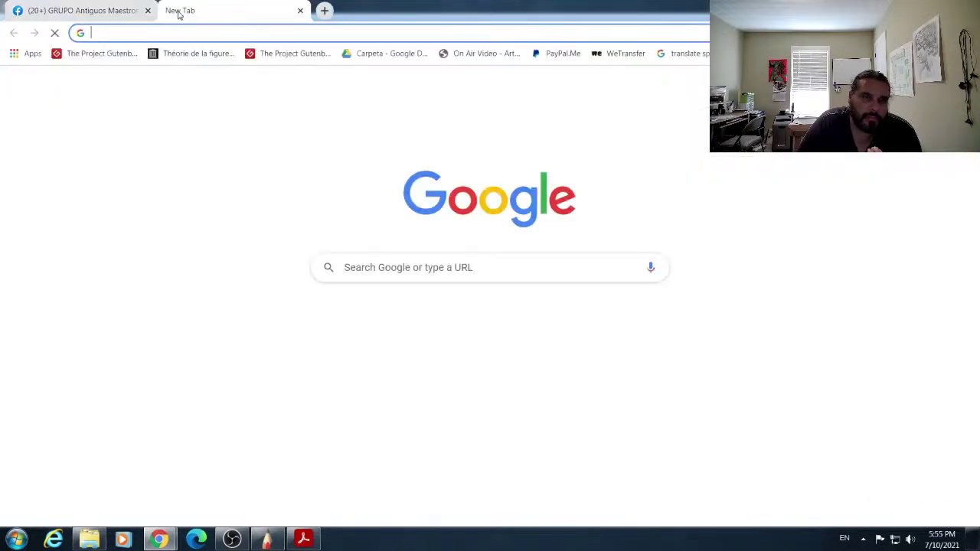
click(393, 268)
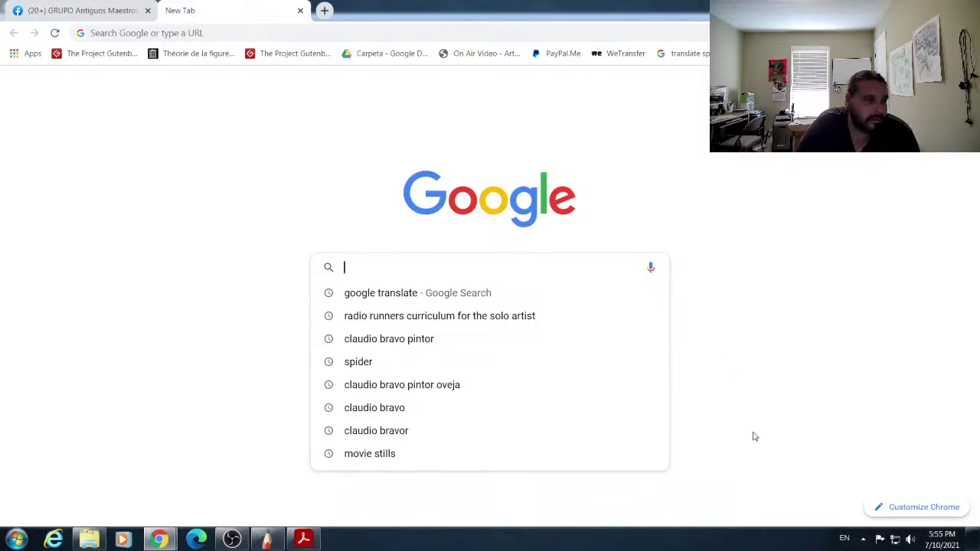
text(BRIDG)
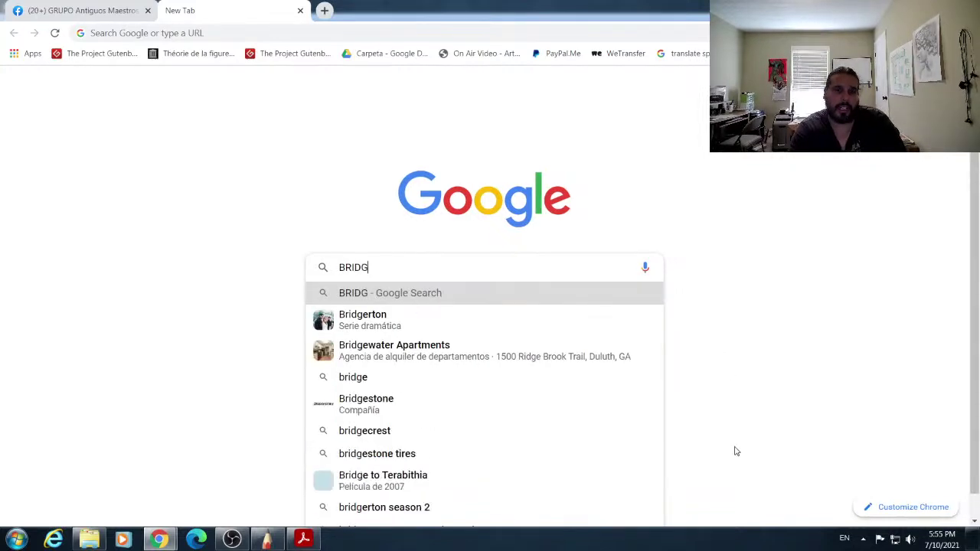
text(E LI)
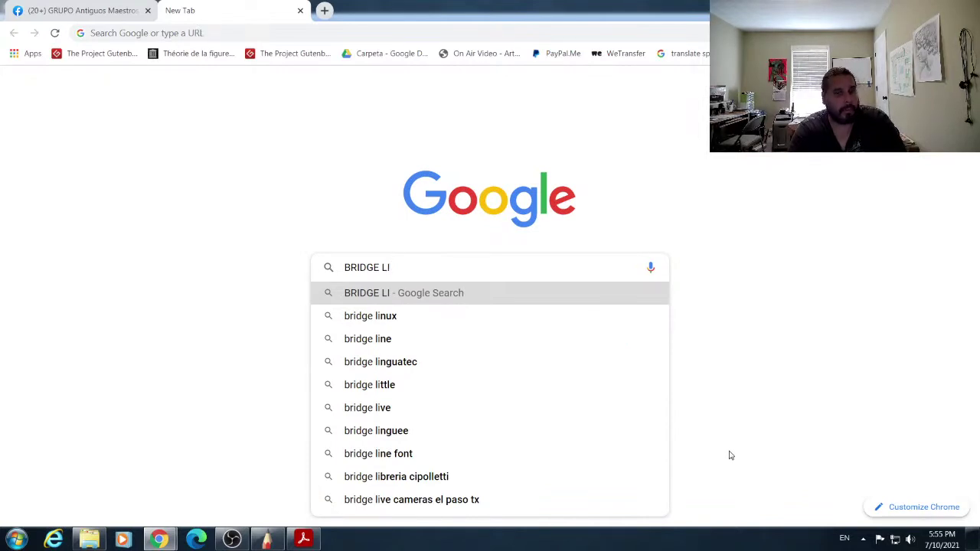
key(BackSpace)
key(BackSpace)
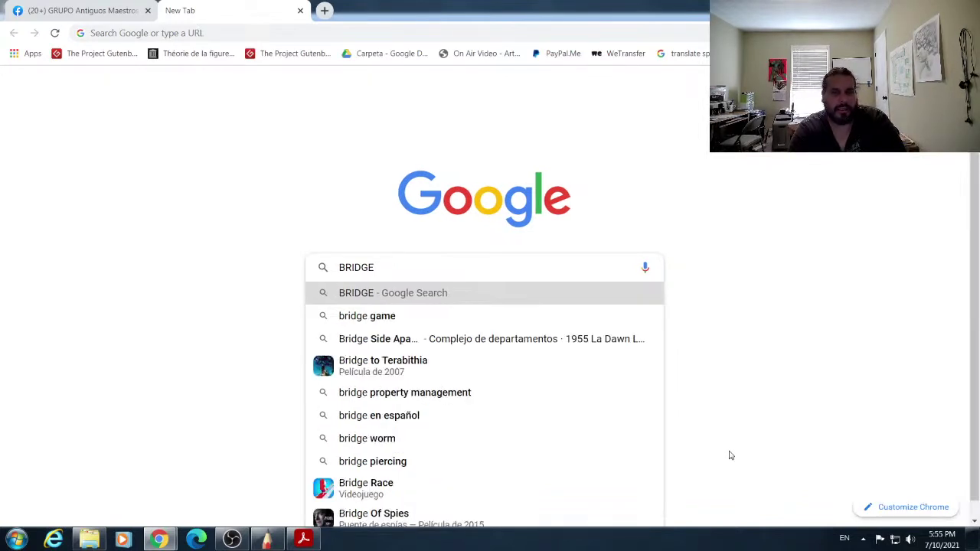
key(BackSpace)
text(MAN)
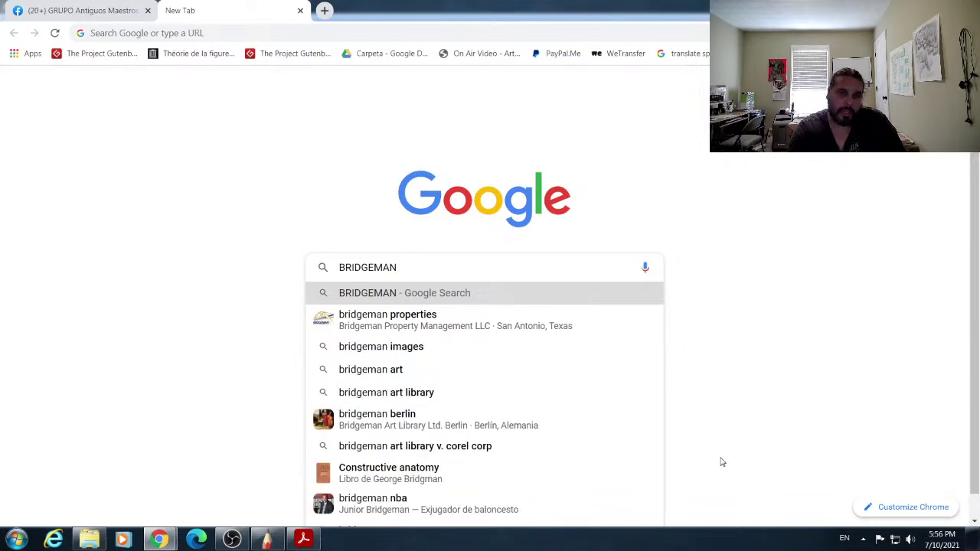
text(LIFE DRAQW)
key(BackSpace)
key(BackSpace)
text(WING)
key(Return)
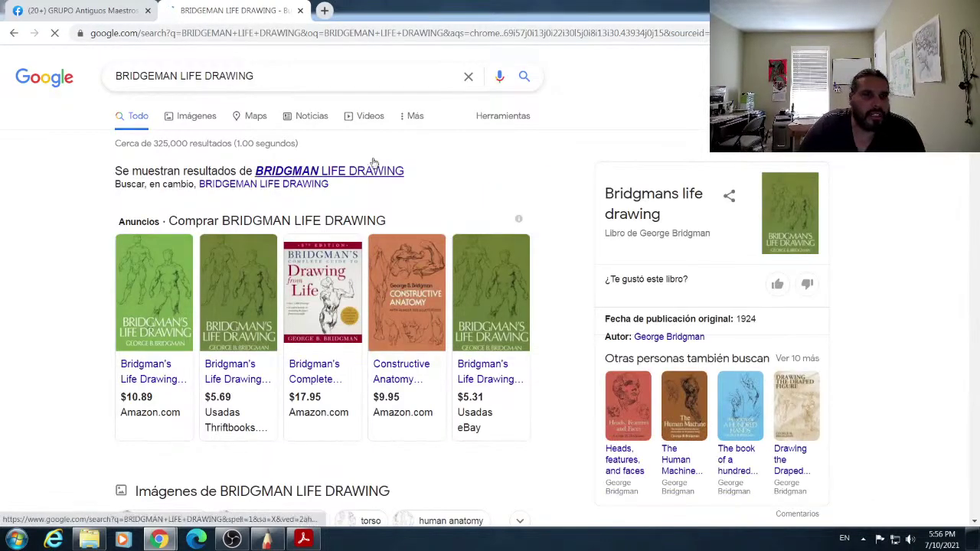
Step: Refine the search to "BRIDGEMAN LIFE DRAWING ARCHIVE.ORG" and open Bridgman's Complete Guide To Drawing From Life on the Internet Archive
click(309, 84)
text(ARCHIVE)
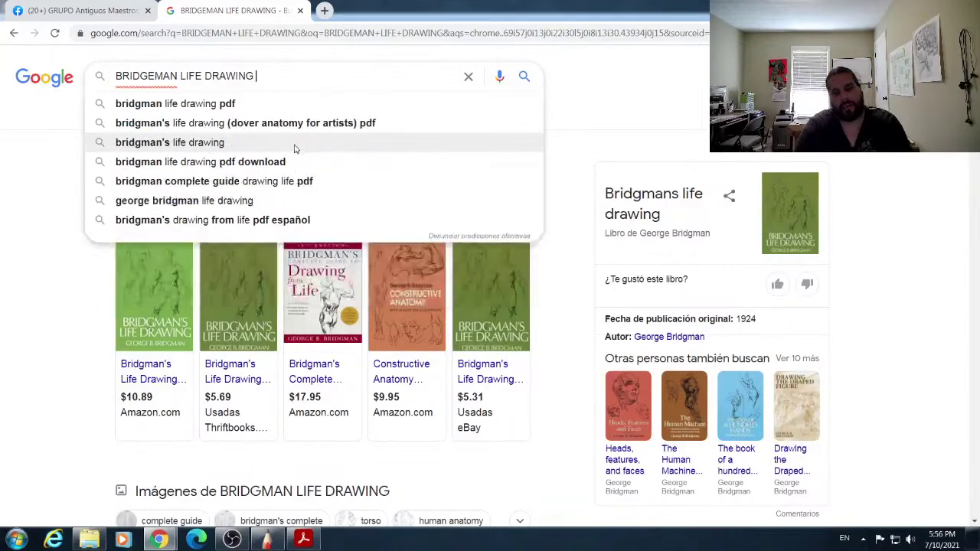
text(.ORG)
key(Return)
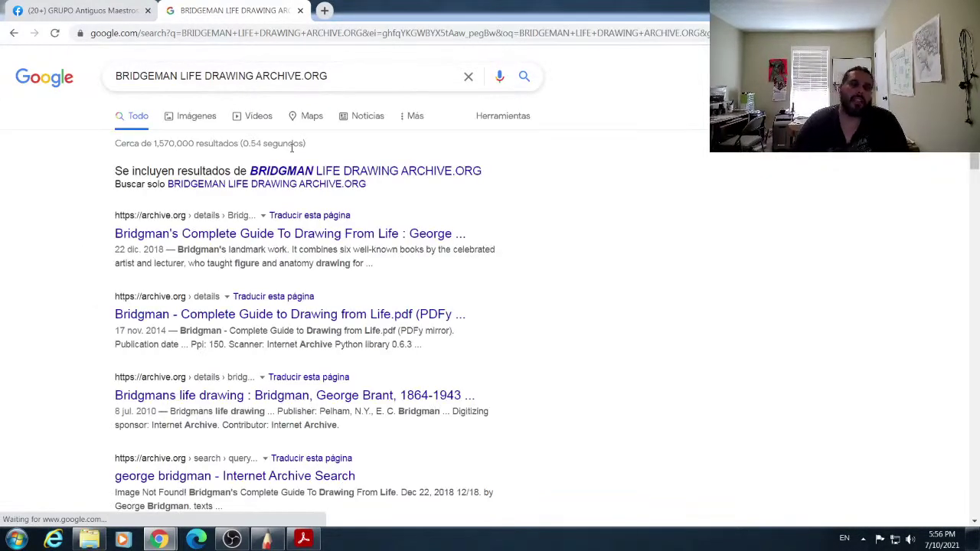
click(325, 234)
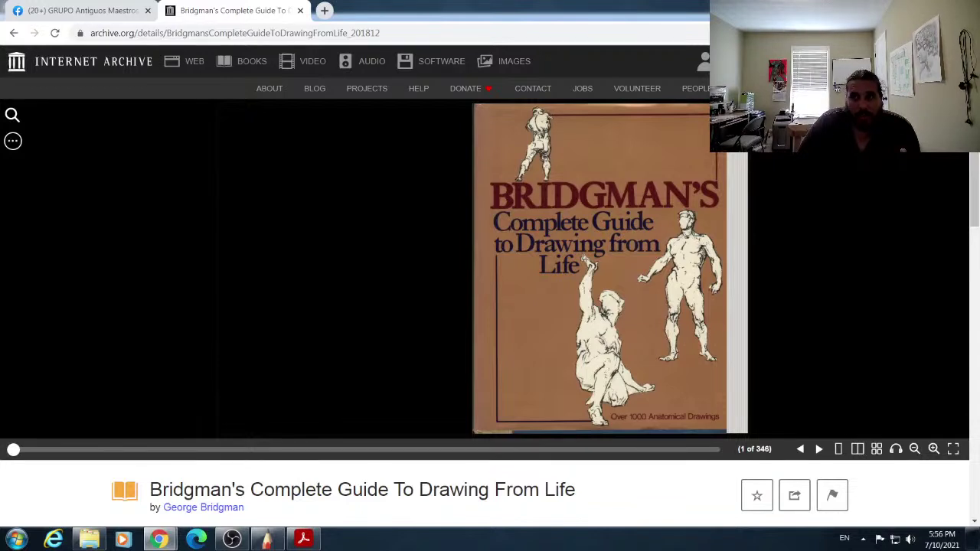
Step: Skip through the book to examine the pages on proportions, balance, rhythm, drawing the head and movements of the lower jaw
click(40, 450)
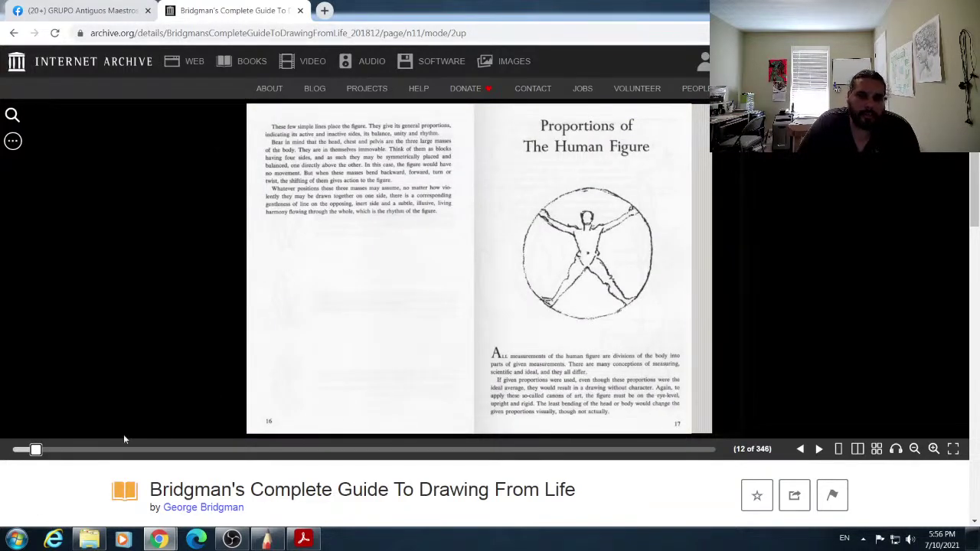
click(72, 450)
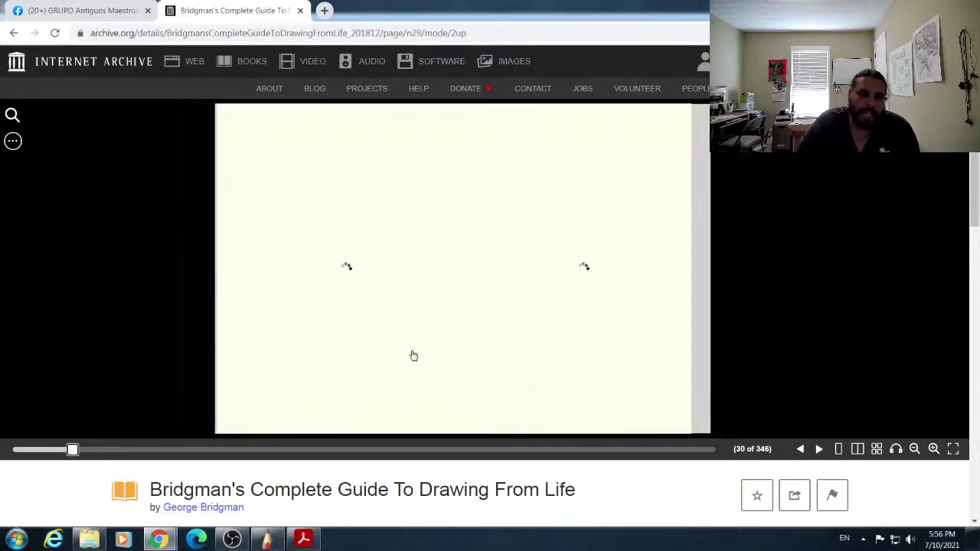
scroll(470, 391, down, 3)
scroll(469, 391, up, 3)
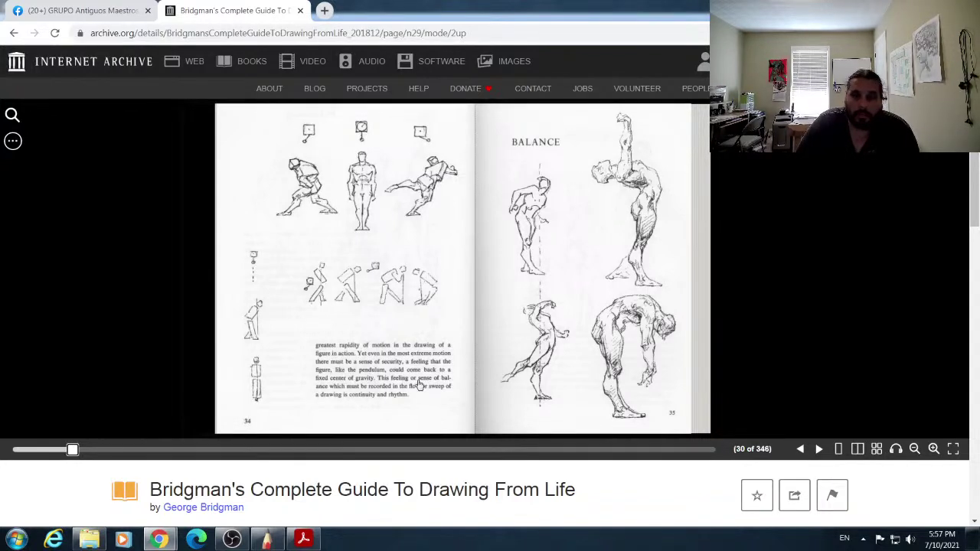
click(818, 449)
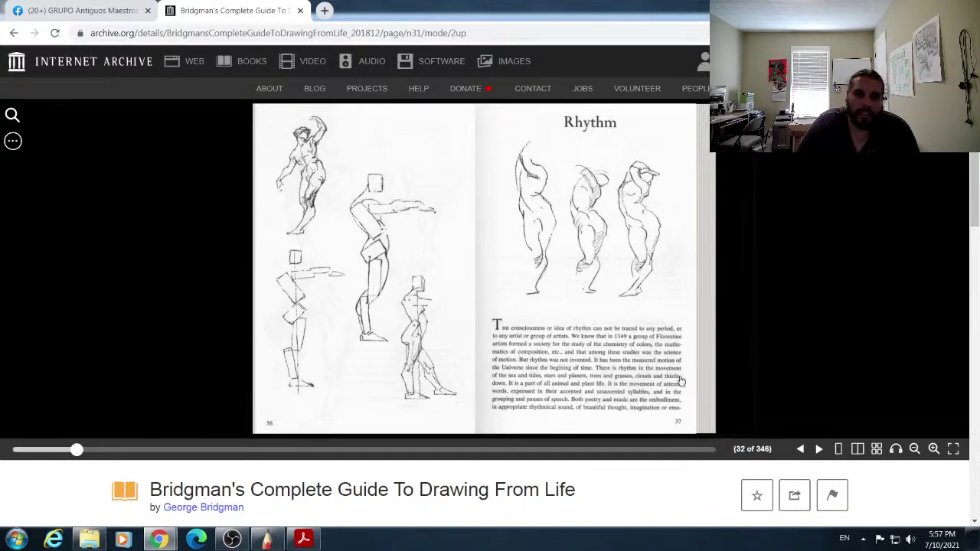
click(818, 450)
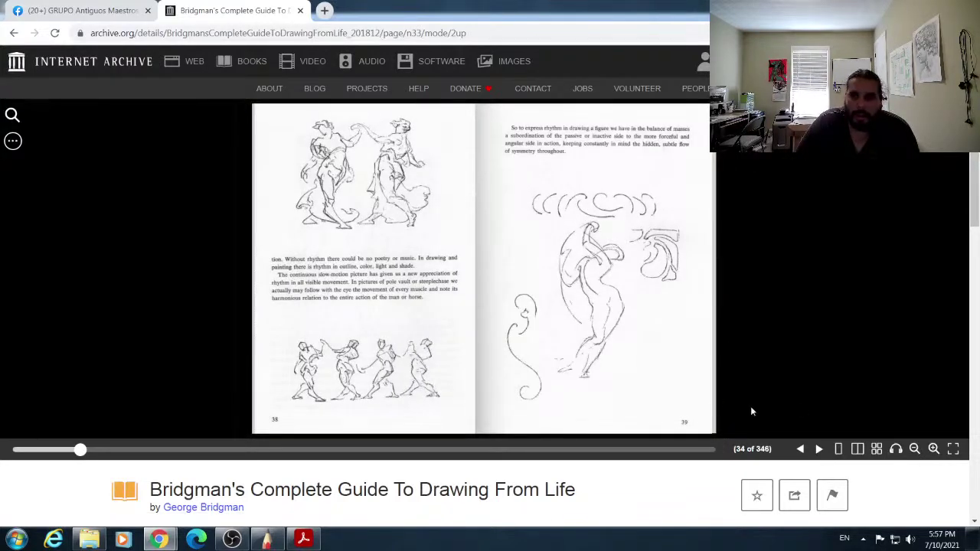
click(154, 451)
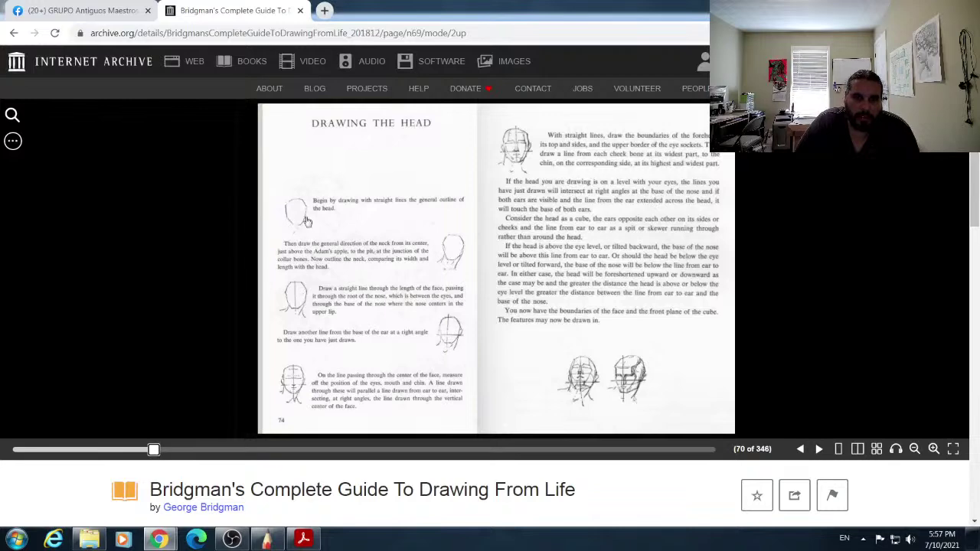
click(199, 450)
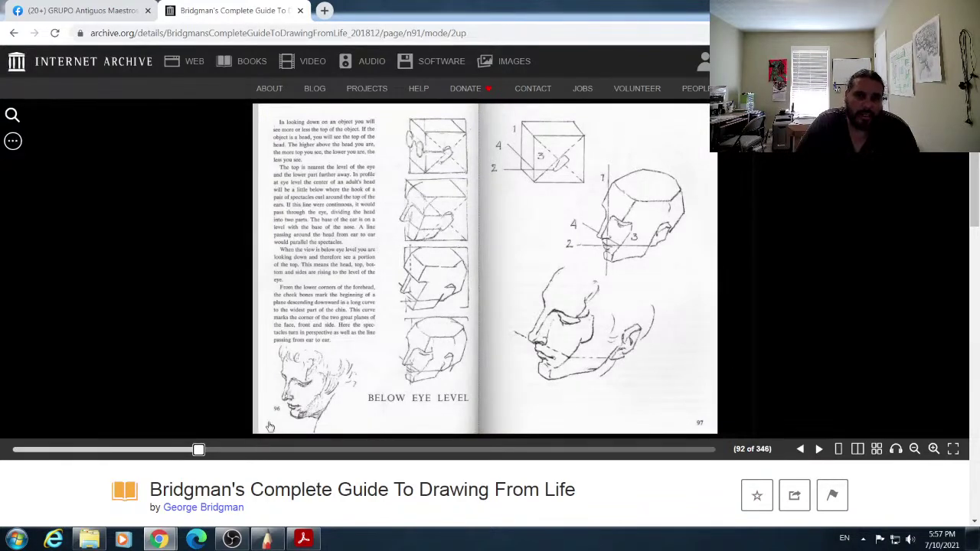
click(242, 450)
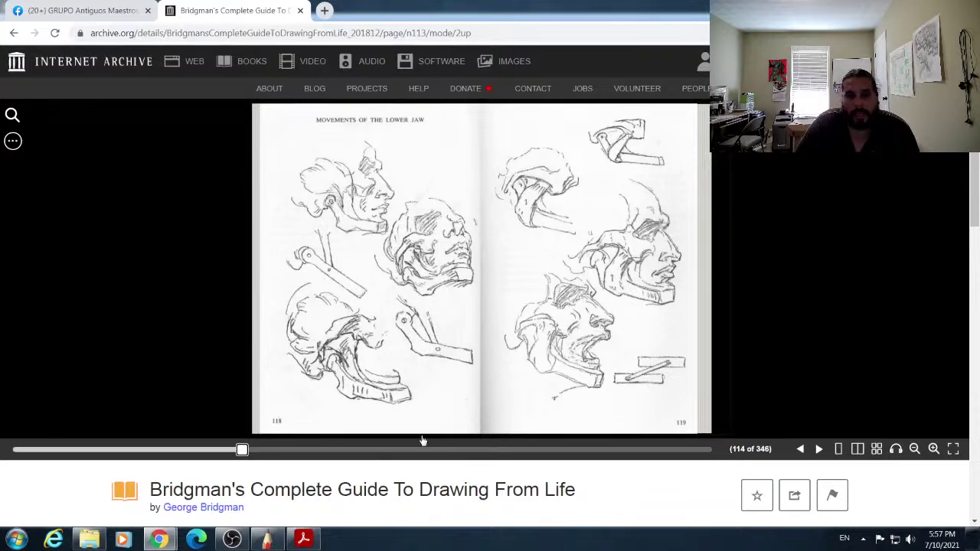
Step: Page forward from the lower jaw spread to examine the ear and nose plates, up to the nose comparisons on pages 128 and 129
scroll(414, 395, down, 1)
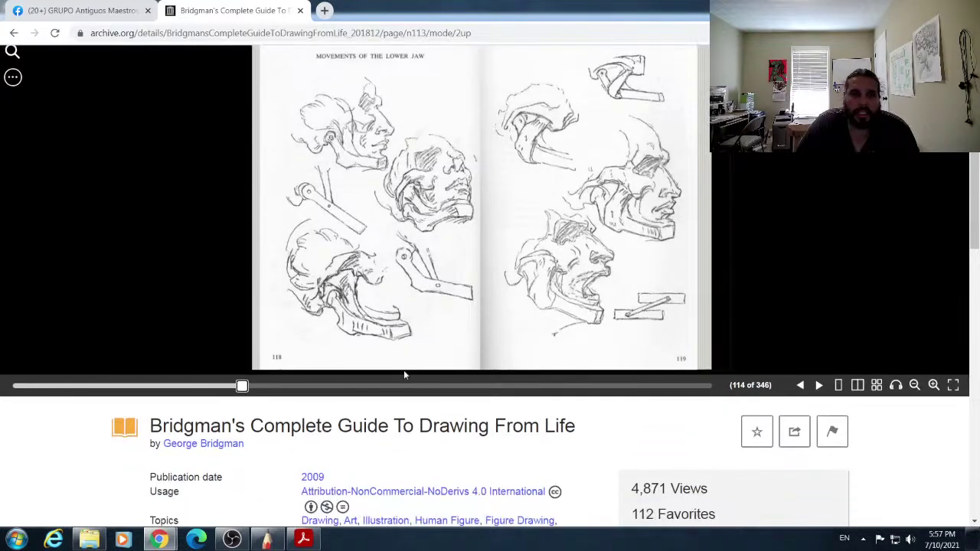
click(818, 385)
click(819, 385)
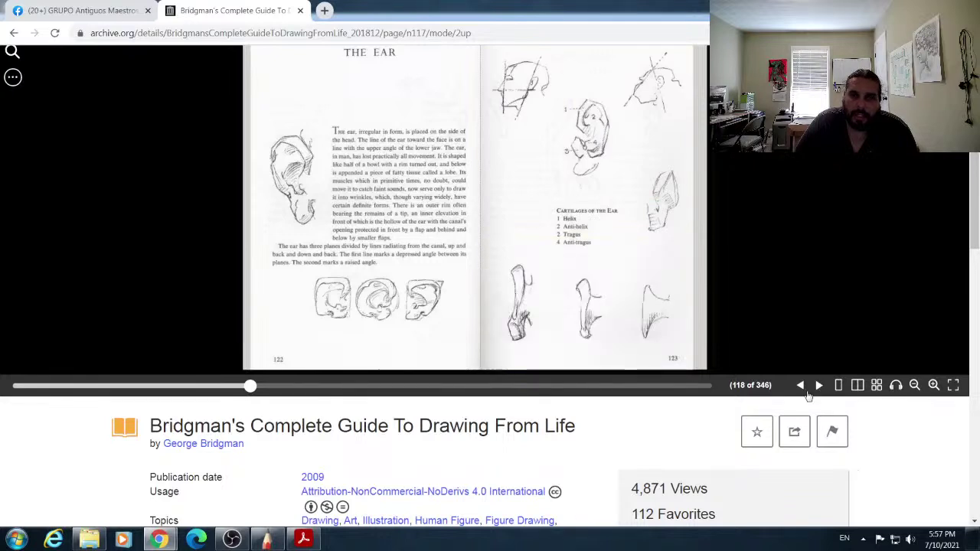
click(802, 386)
click(818, 385)
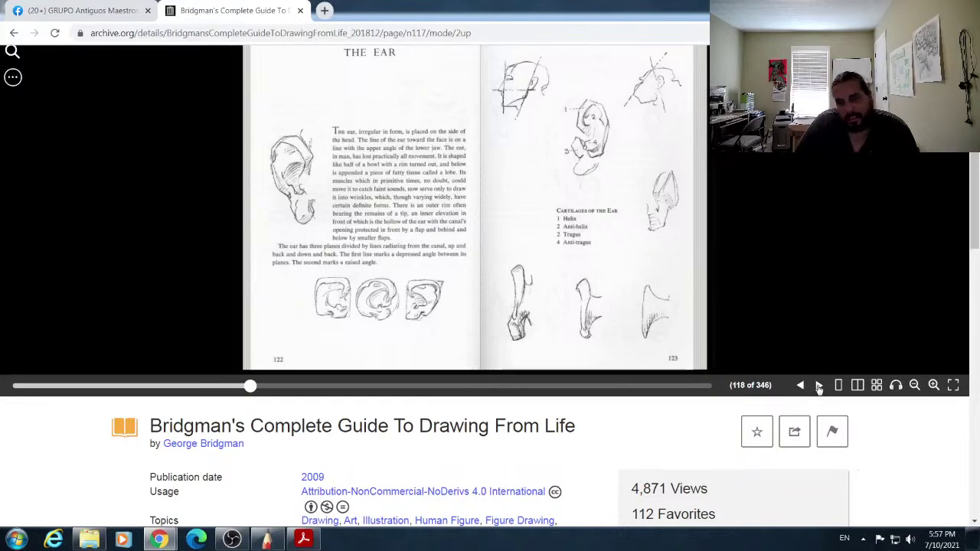
click(818, 385)
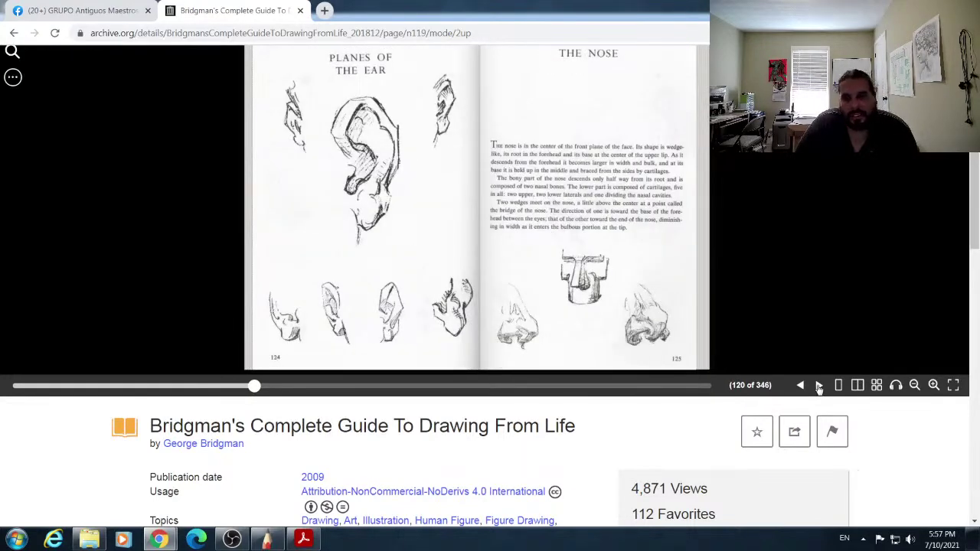
click(819, 385)
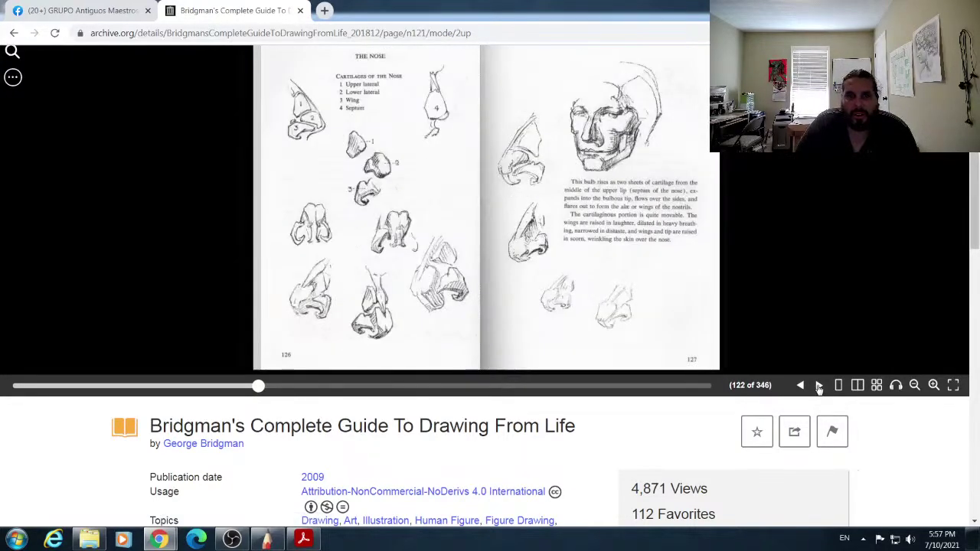
click(819, 386)
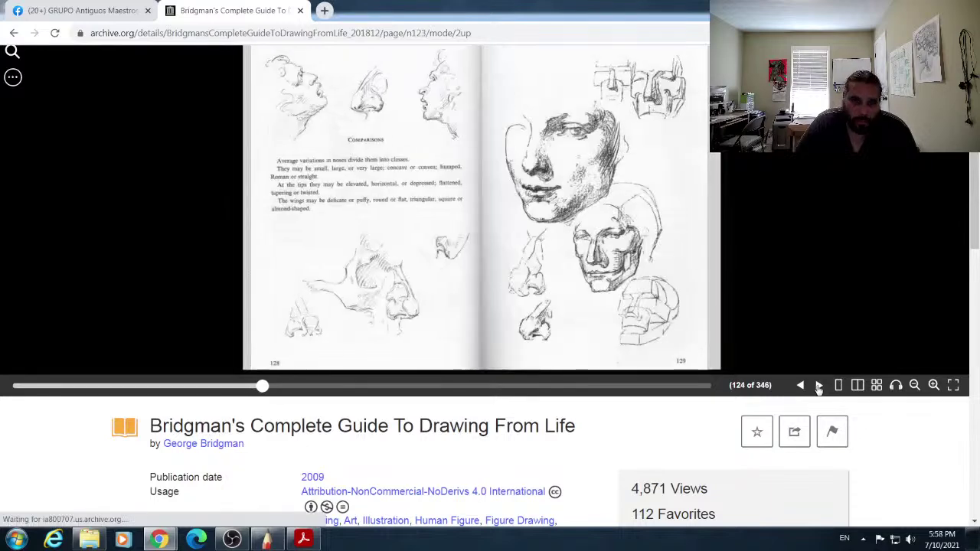
Step: Copy the web address of the Bridgman book at the nose comparisons spread
scroll(607, 228, up, 1)
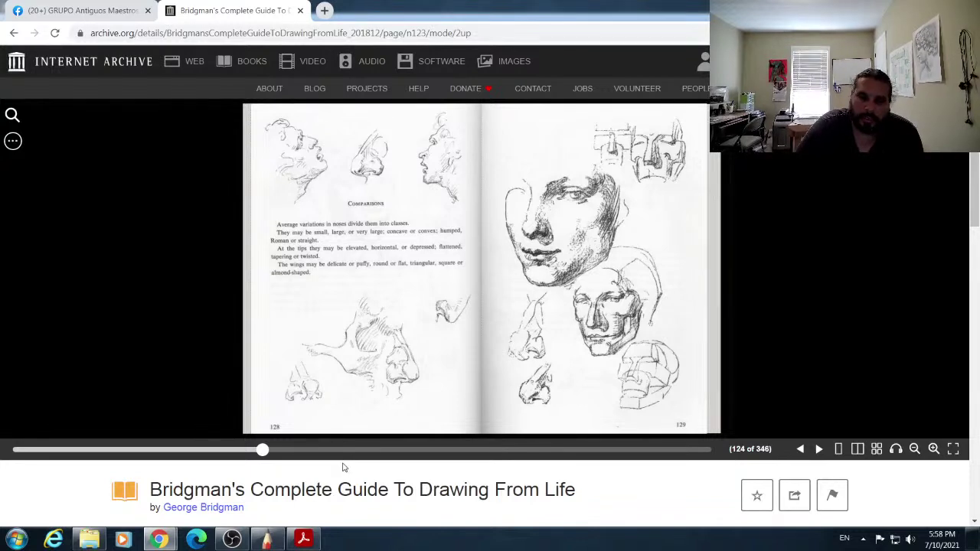
click(428, 33)
right_click(428, 35)
click(477, 83)
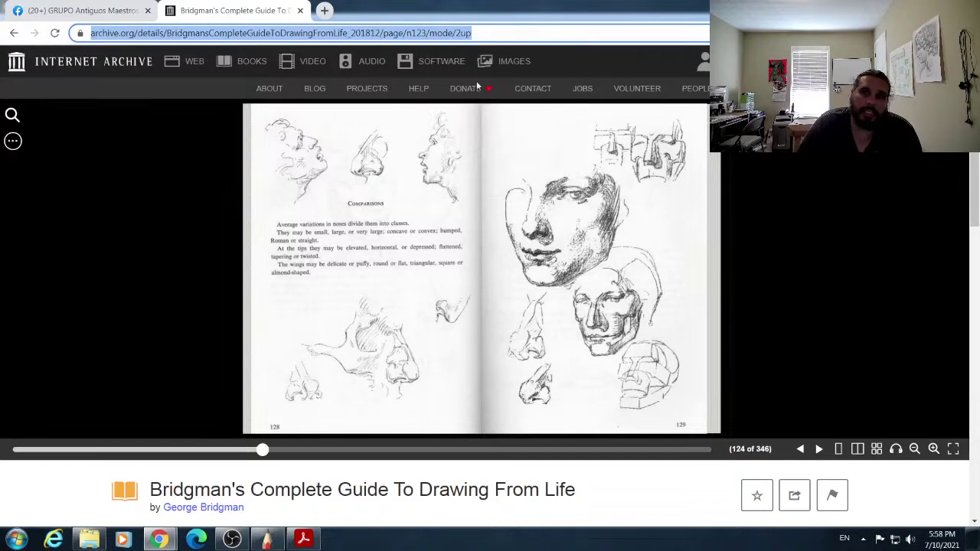
key(alt+Tab)
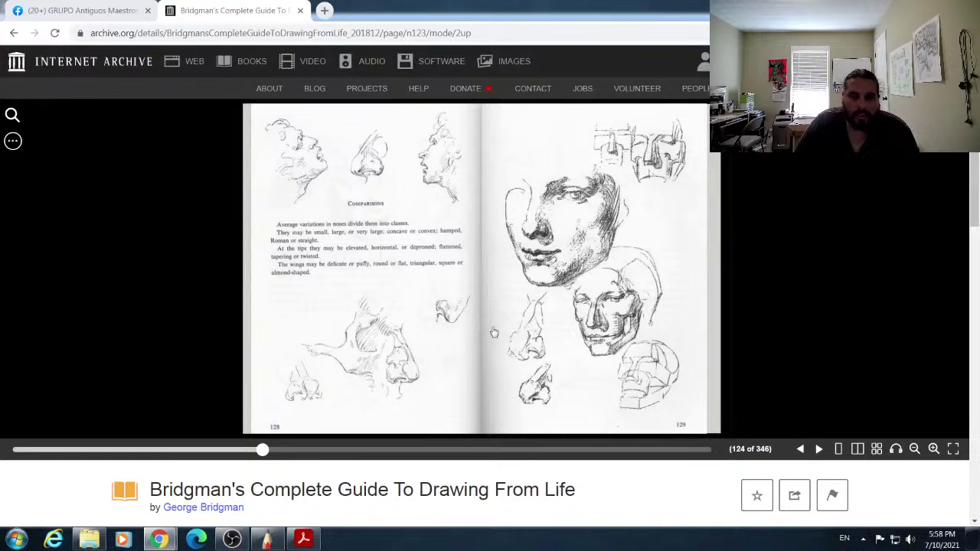
Step: Page forward from the nose comparisons to examine the mouth and neck plates, through the throat muscles on pages 144 and 145
click(819, 450)
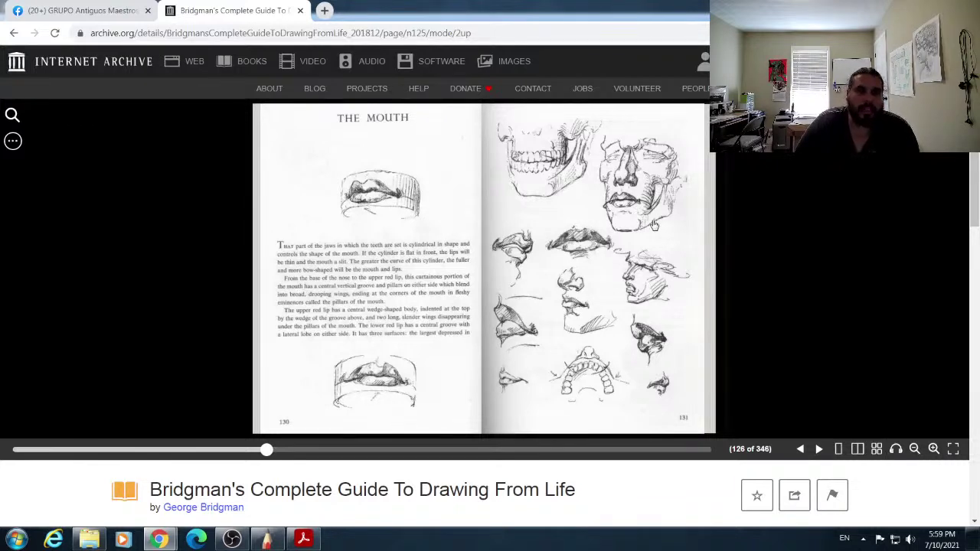
click(818, 449)
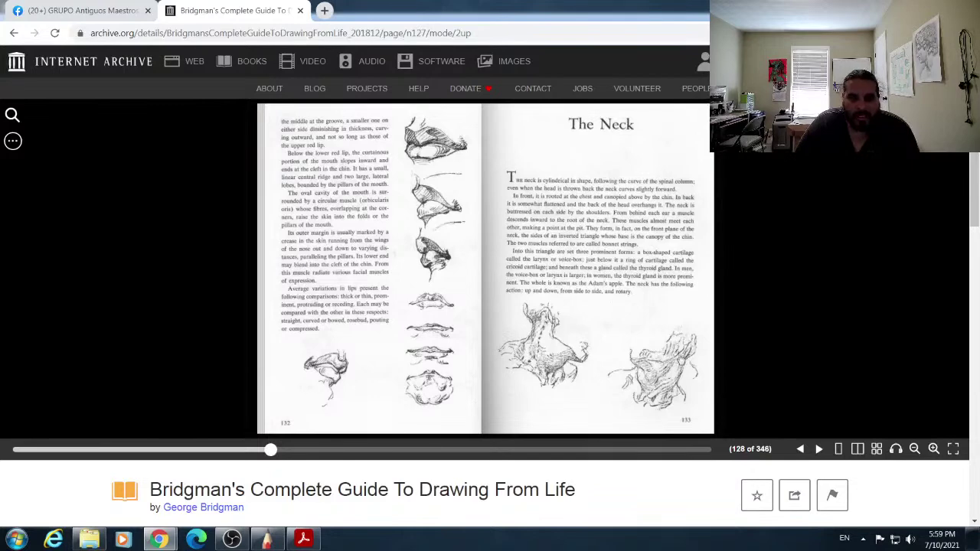
click(819, 449)
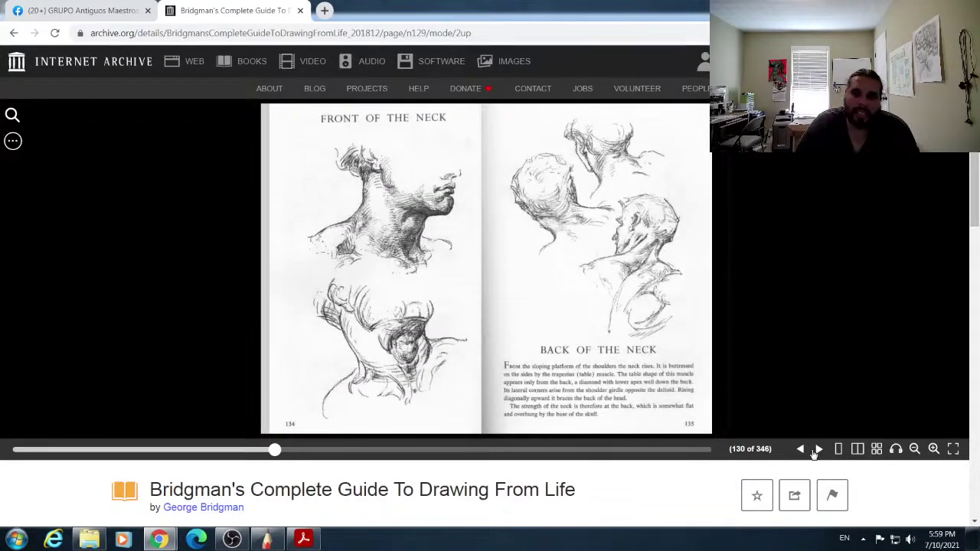
click(817, 451)
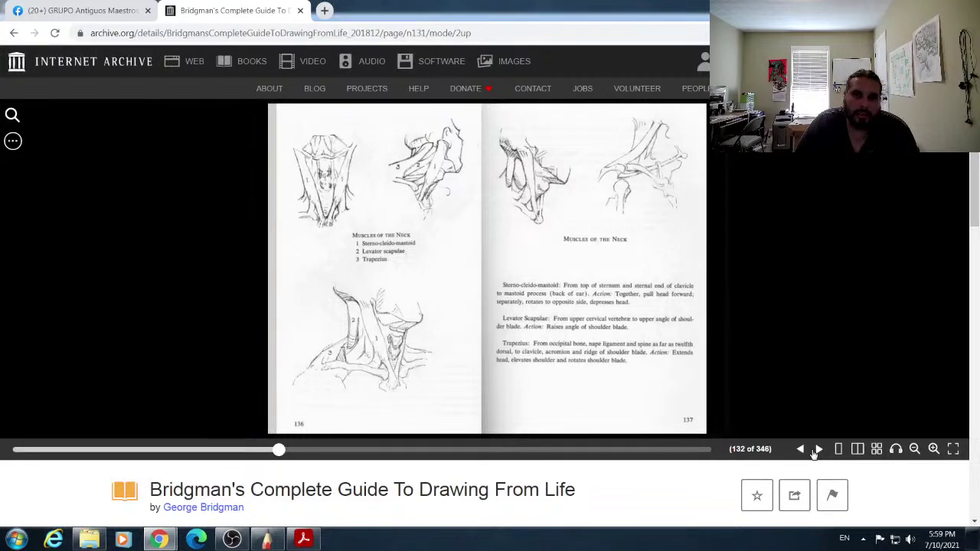
click(816, 451)
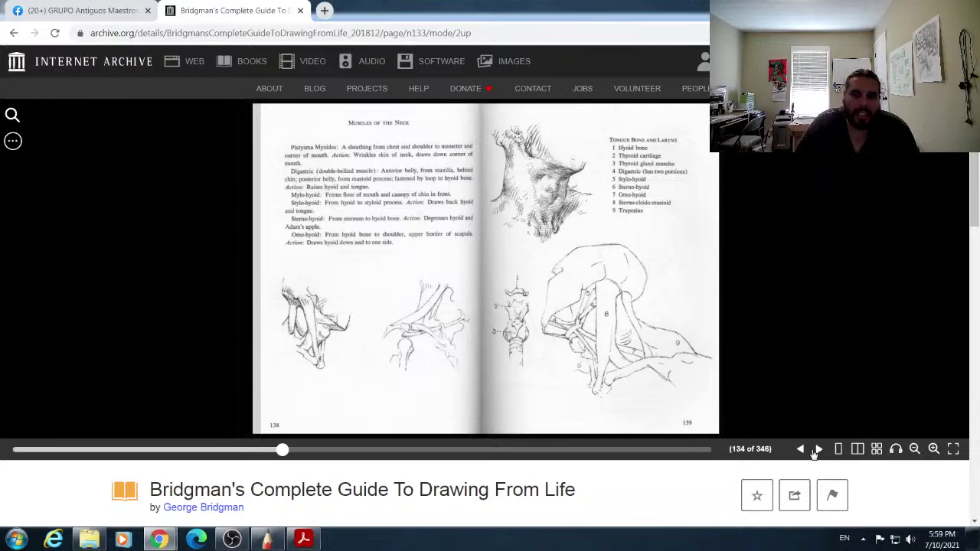
click(816, 451)
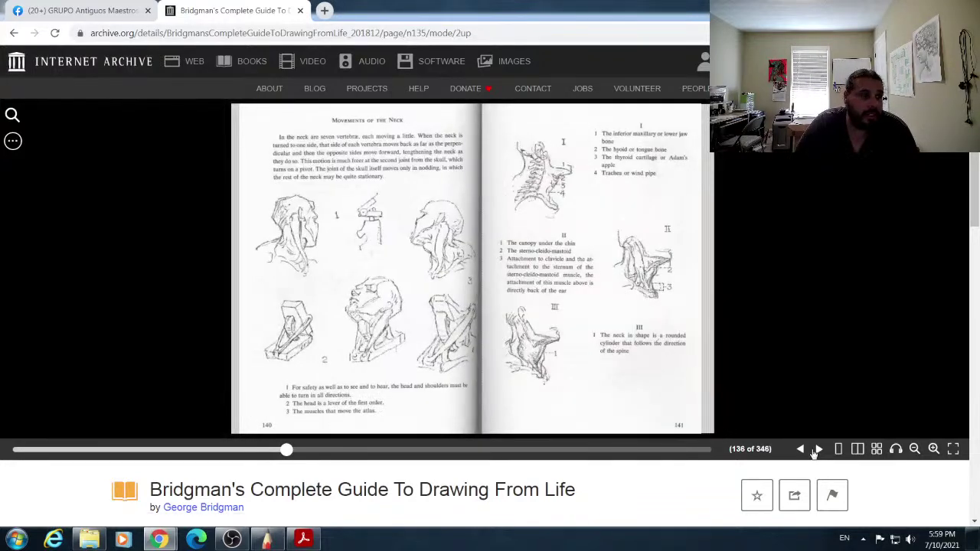
click(816, 451)
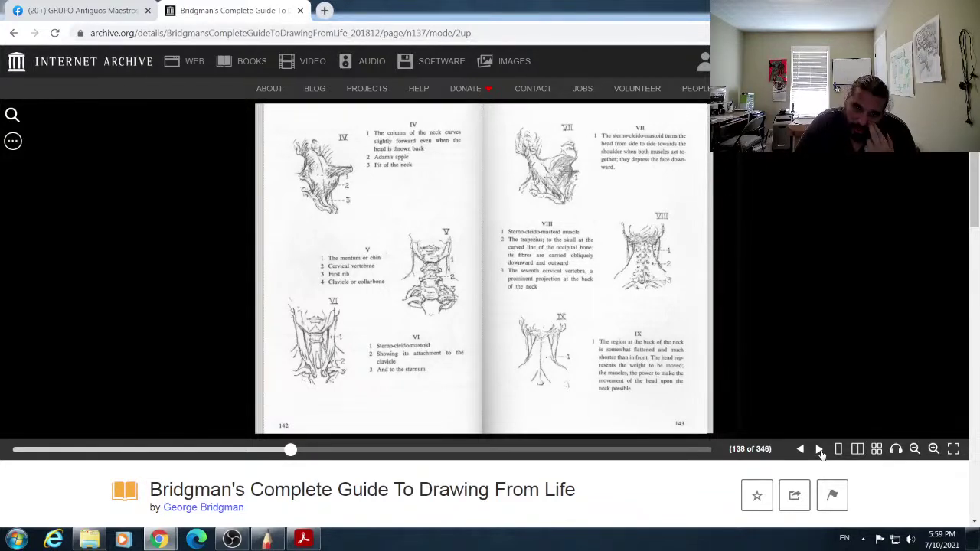
click(819, 451)
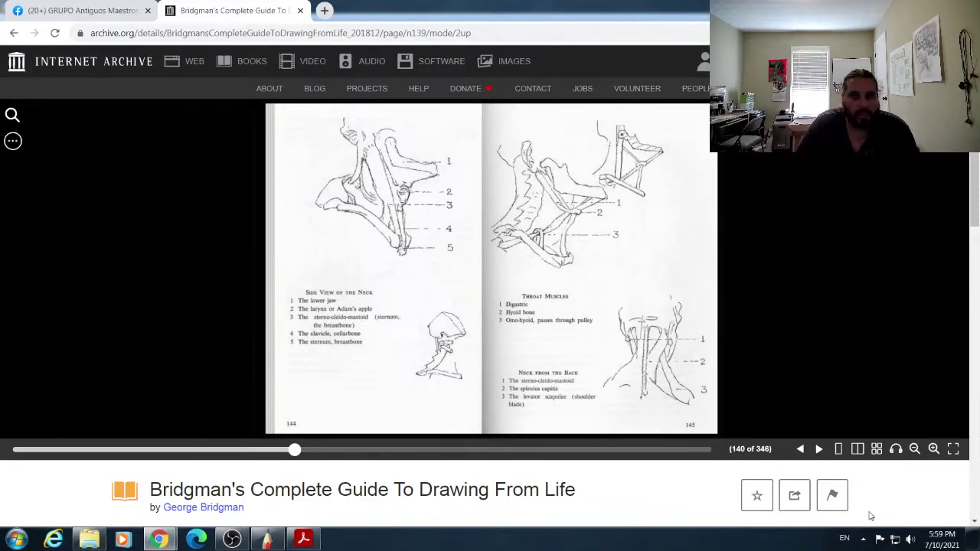
Step: Page forward from the throat muscles to examine the torso plates, through the planes of the torso on pages 150 and 151
click(819, 449)
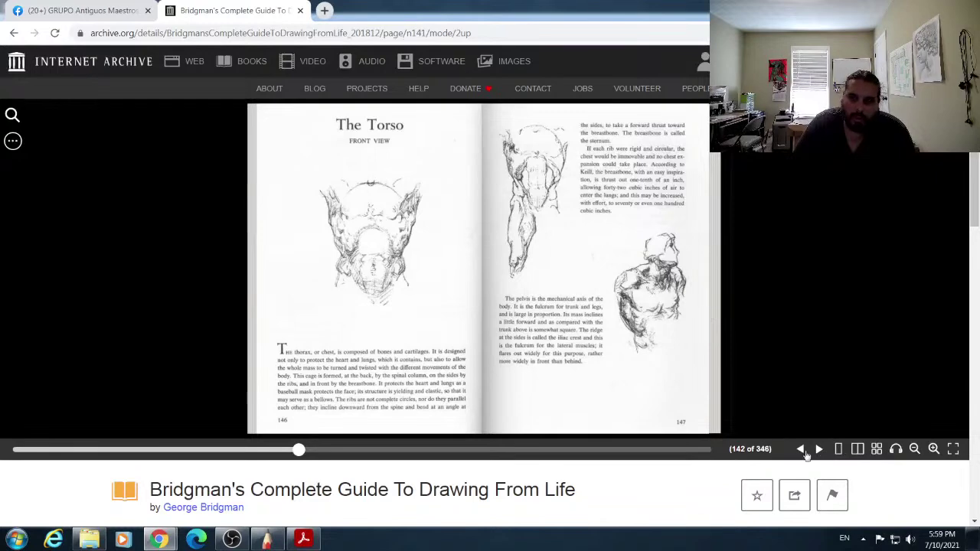
click(819, 450)
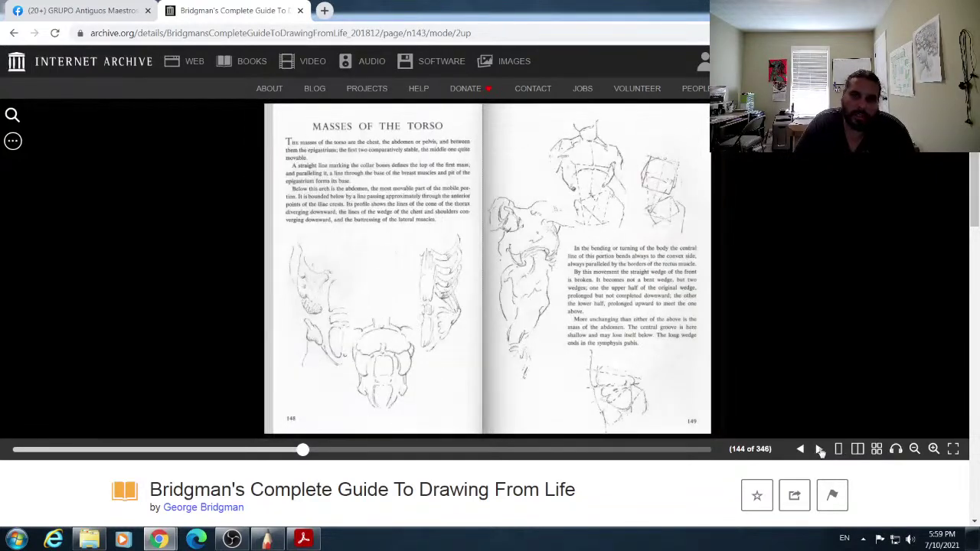
click(819, 450)
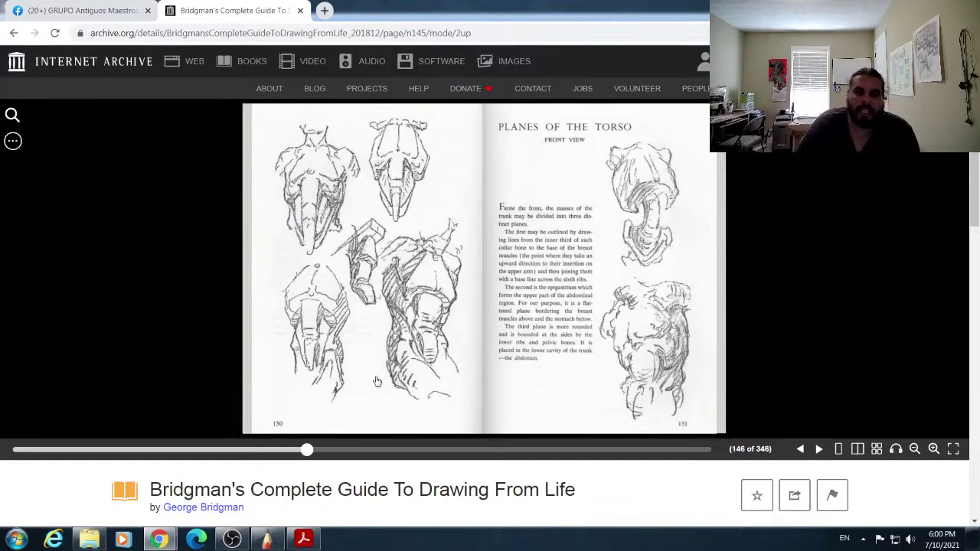
Step: Switch to Autodesk SketchBook and create a new blank canvas, framed at 76% in the window
click(313, 544)
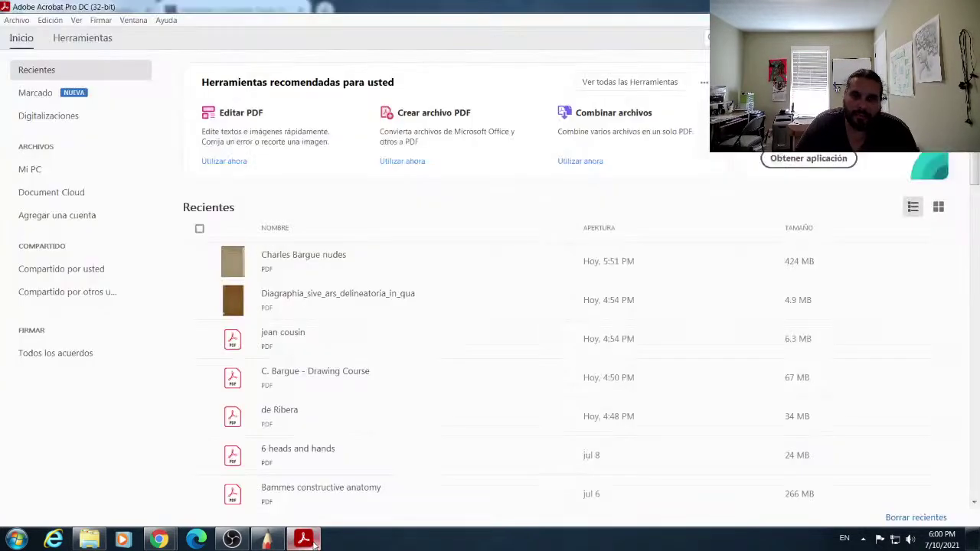
click(274, 544)
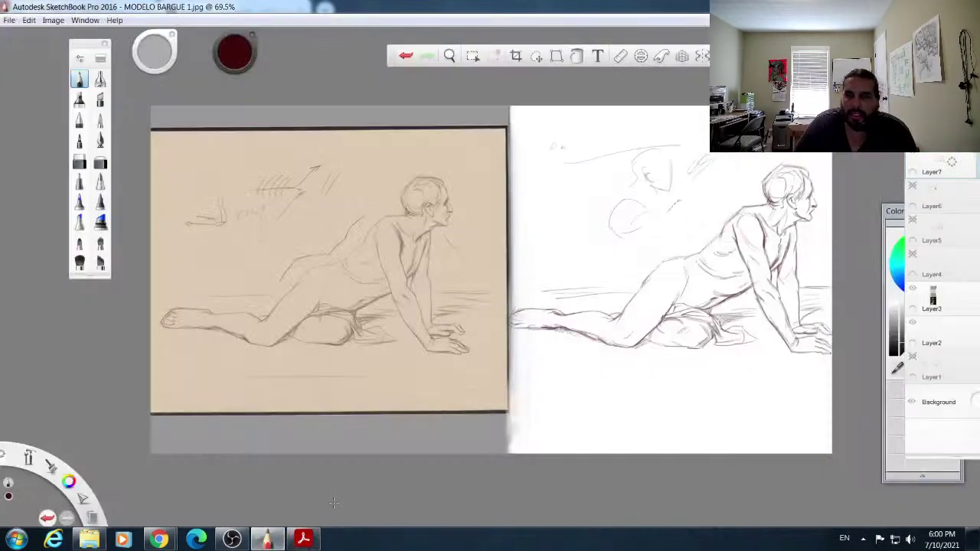
click(9, 20)
click(23, 33)
drag(29, 458, 28, 426)
drag(410, 361, 440, 396)
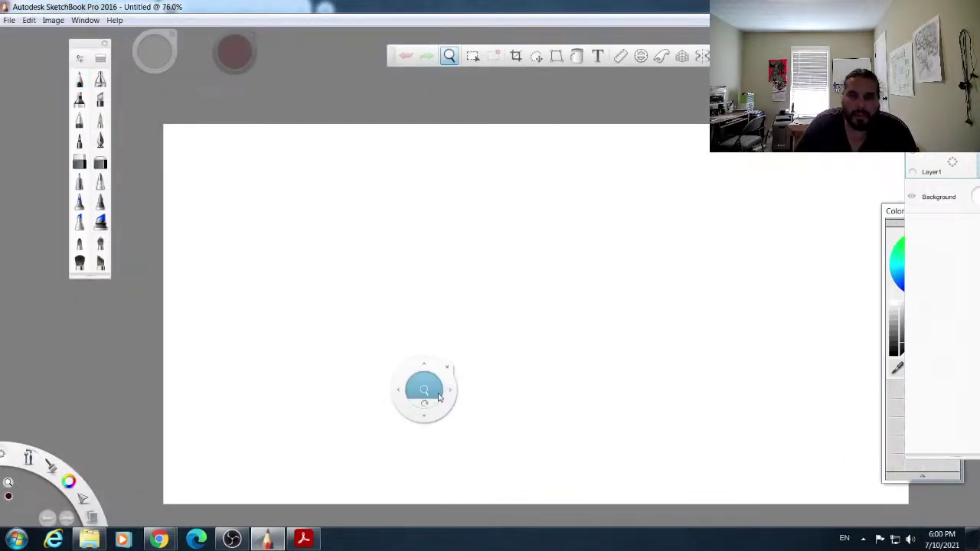
click(447, 368)
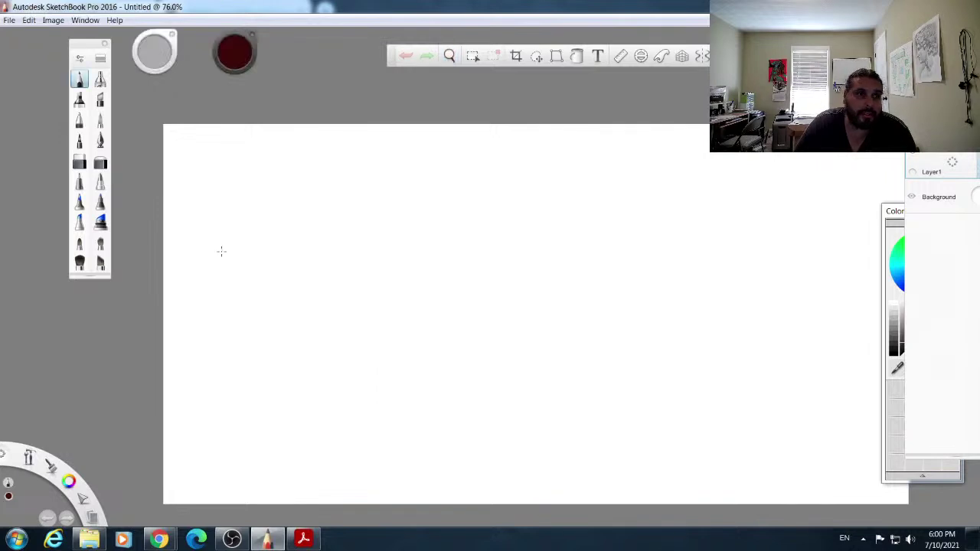
Step: Paste the copied screen capture of the Bridgman torso spread and position it so blank canvas remains beside the book pages
click(29, 20)
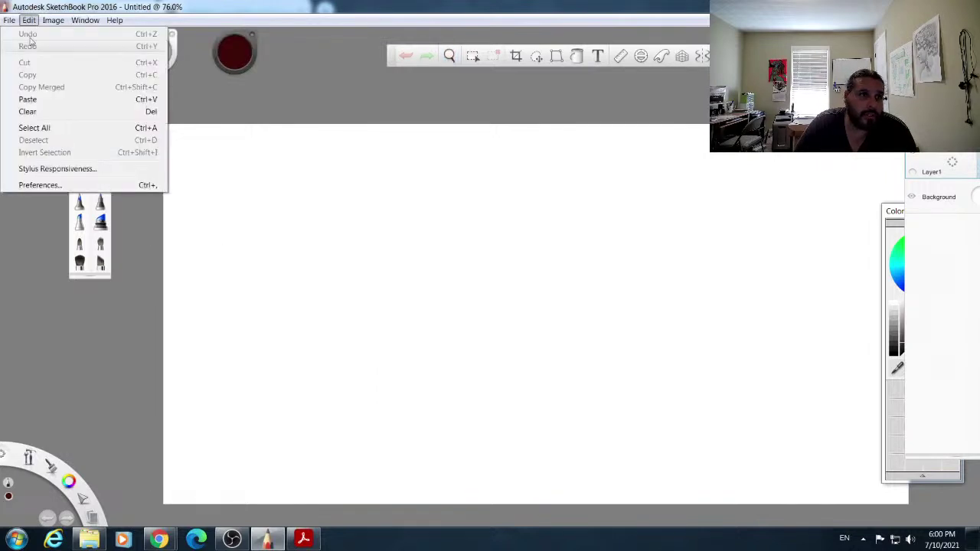
click(57, 102)
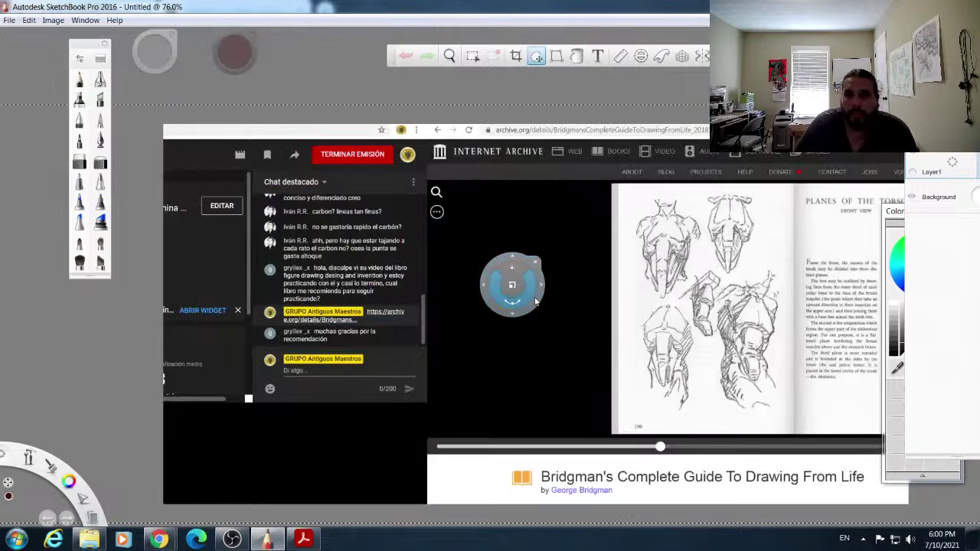
drag(536, 302, 181, 291)
drag(349, 315, 262, 327)
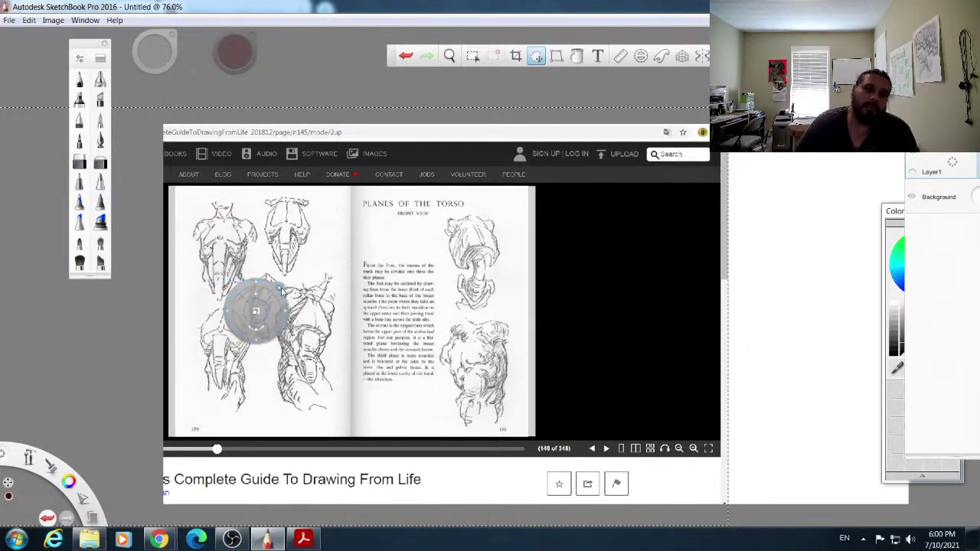
click(280, 288)
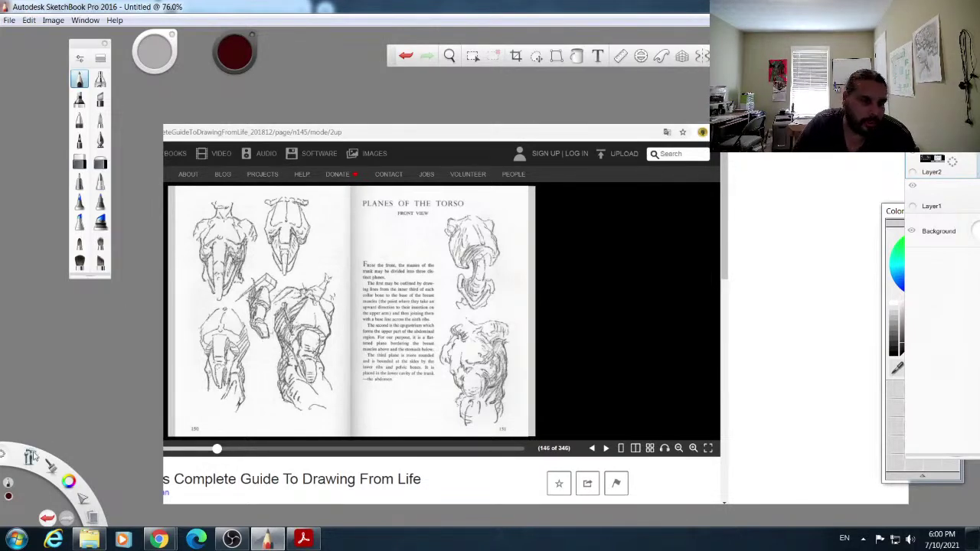
Step: Arrange the brush, layer and color palettes clear of the blank drawing area and sample black as the drawing color
mouse_move(88, 51)
mouse_down()
mouse_move(23, 49)
mouse_move(36, 47)
mouse_up()
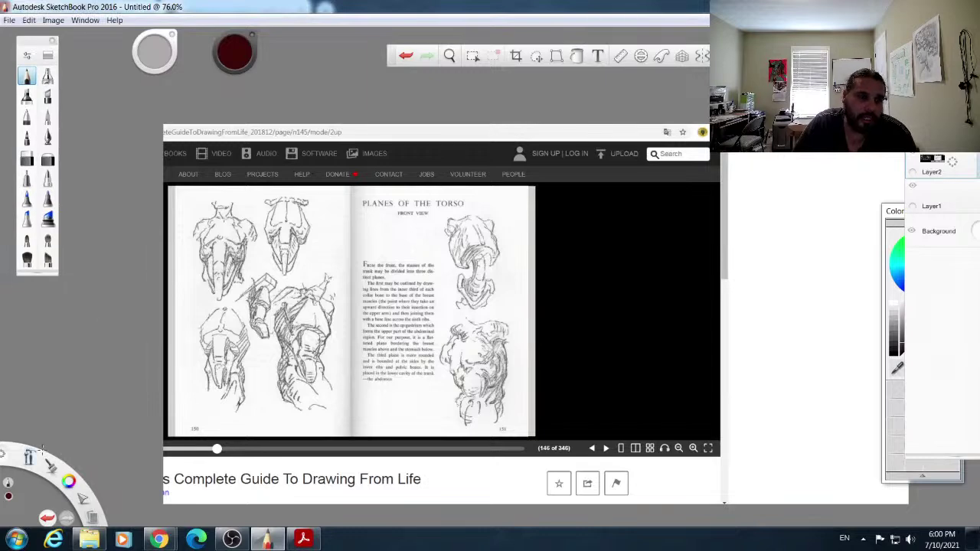
drag(29, 461, 75, 360)
drag(199, 302, 247, 297)
drag(239, 298, 156, 291)
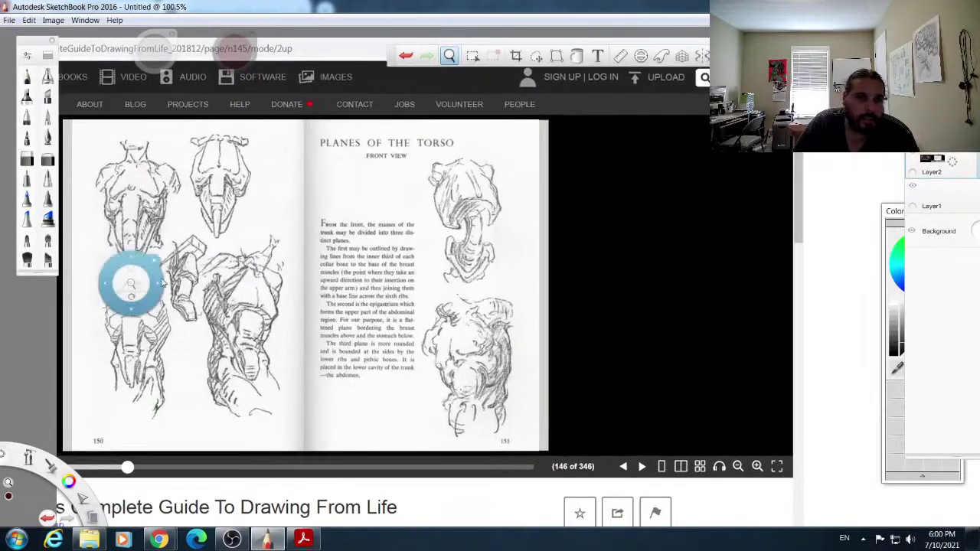
click(159, 264)
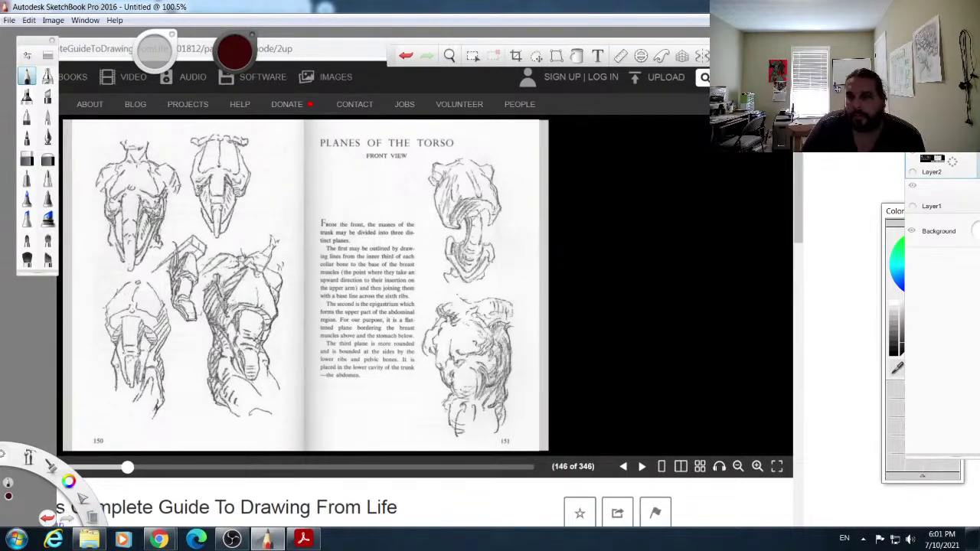
key(space)
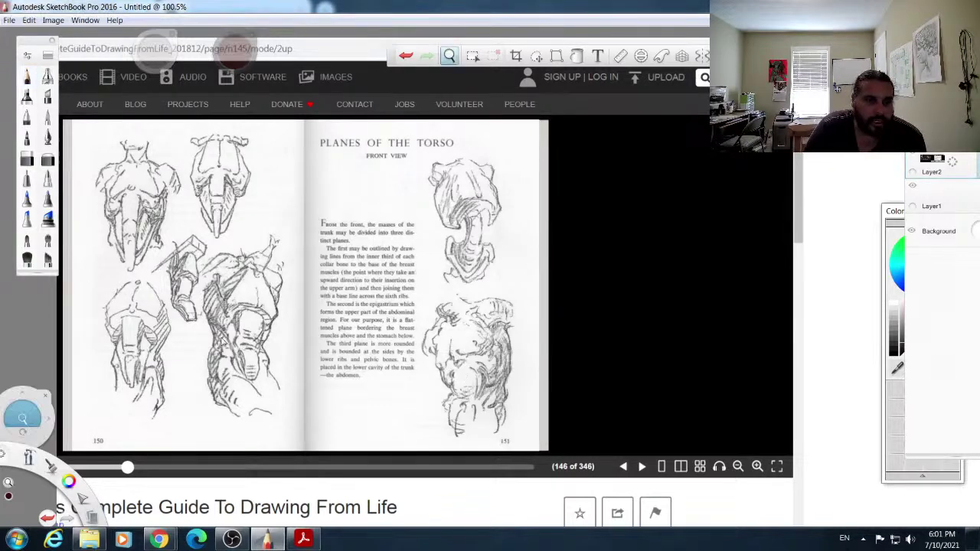
mouse_move(473, 329)
mouse_down()
mouse_move(448, 334)
mouse_move(429, 313)
mouse_up()
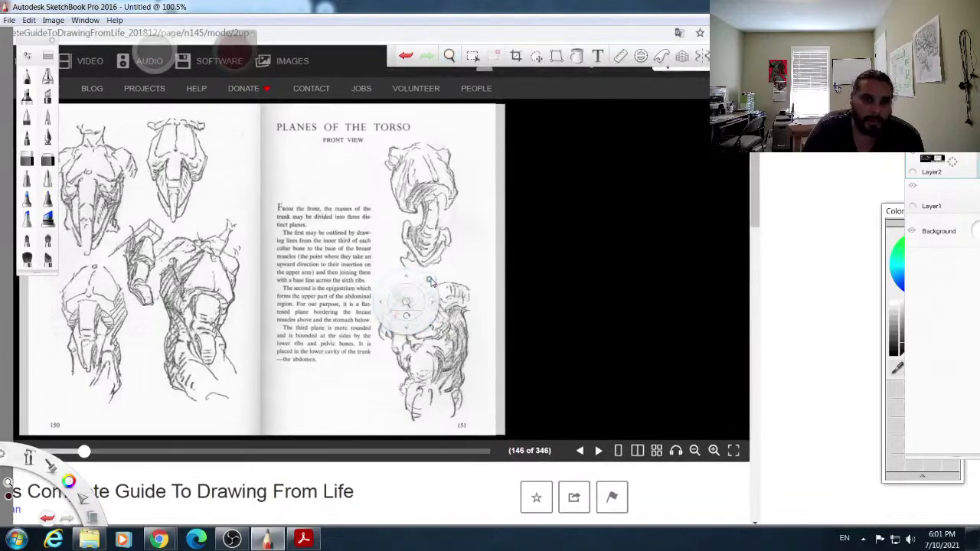
drag(927, 111, 578, 77)
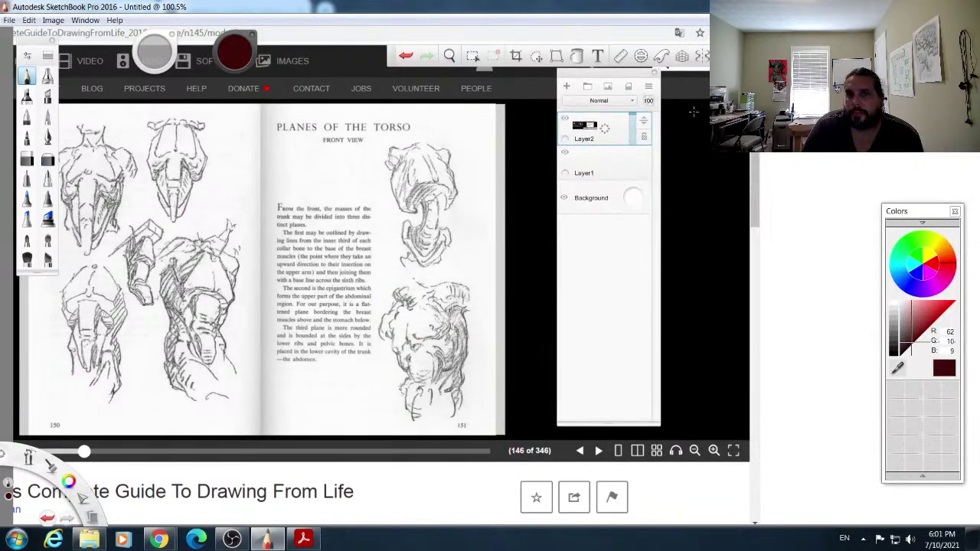
drag(904, 213, 903, 57)
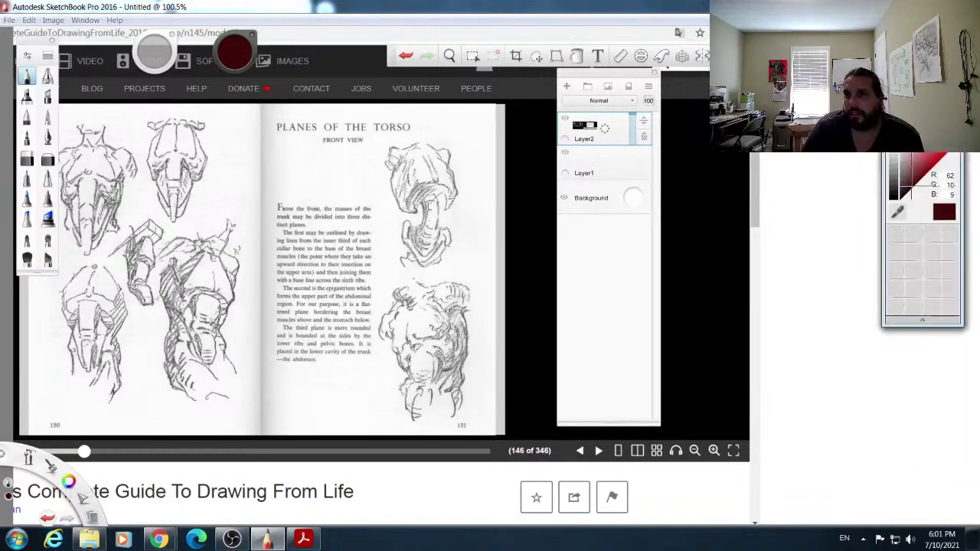
click(899, 212)
click(659, 234)
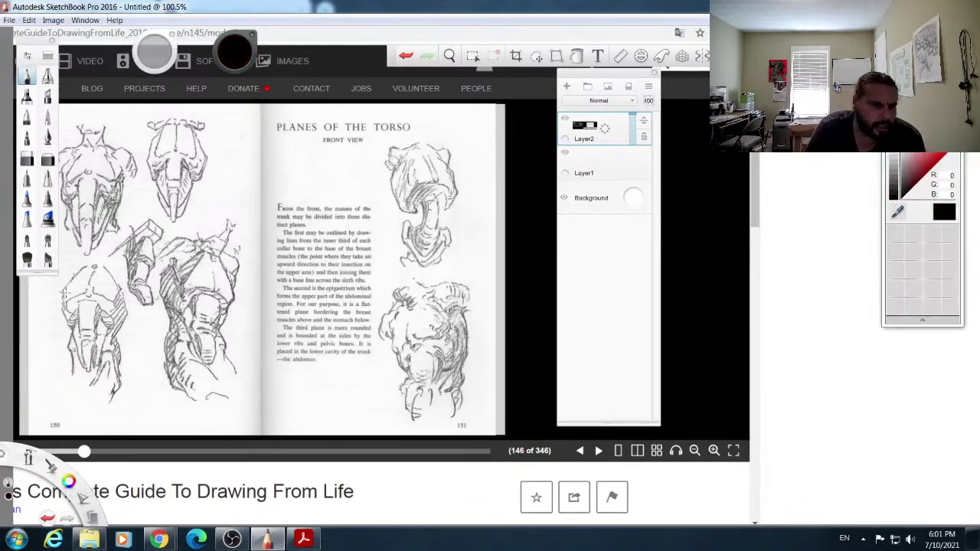
Step: Sketch the chest wedge, rib arch and upper abdominal block of Bridgman's front-view torso on the blank canvas beside the page
mouse_move(798, 287)
mouse_down()
mouse_move(774, 312)
mouse_move(780, 329)
mouse_move(806, 313)
mouse_move(811, 290)
mouse_move(810, 314)
mouse_move(842, 321)
mouse_up()
drag(828, 288, 849, 312)
mouse_move(850, 312)
mouse_down()
mouse_move(843, 325)
mouse_move(798, 330)
mouse_move(801, 365)
mouse_up()
drag(817, 329, 815, 364)
mouse_move(818, 329)
mouse_down()
mouse_move(819, 365)
mouse_move(816, 343)
mouse_move(816, 365)
mouse_move(805, 361)
mouse_move(813, 374)
mouse_up()
mouse_move(816, 337)
mouse_down()
mouse_move(838, 346)
mouse_move(839, 364)
mouse_move(845, 315)
mouse_move(855, 344)
mouse_move(839, 365)
mouse_up()
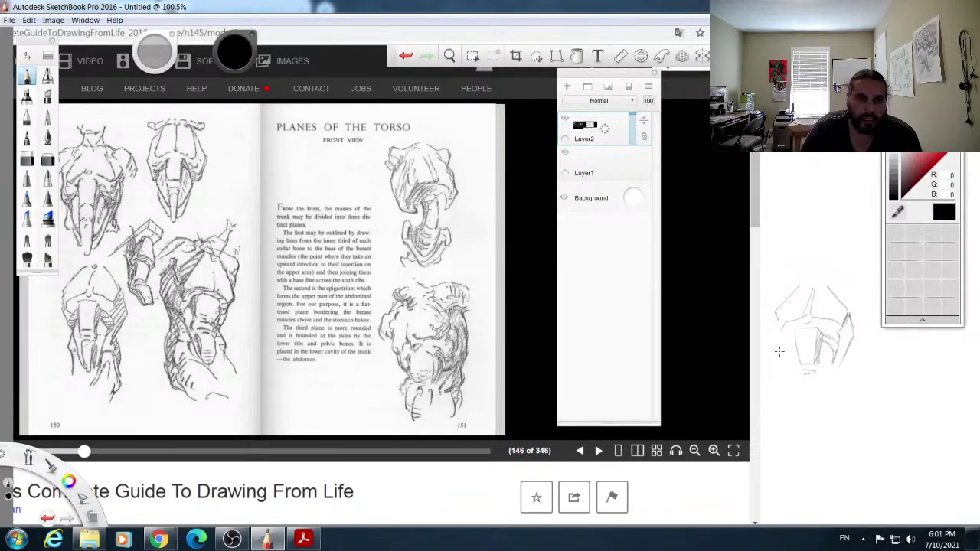
drag(795, 331, 786, 360)
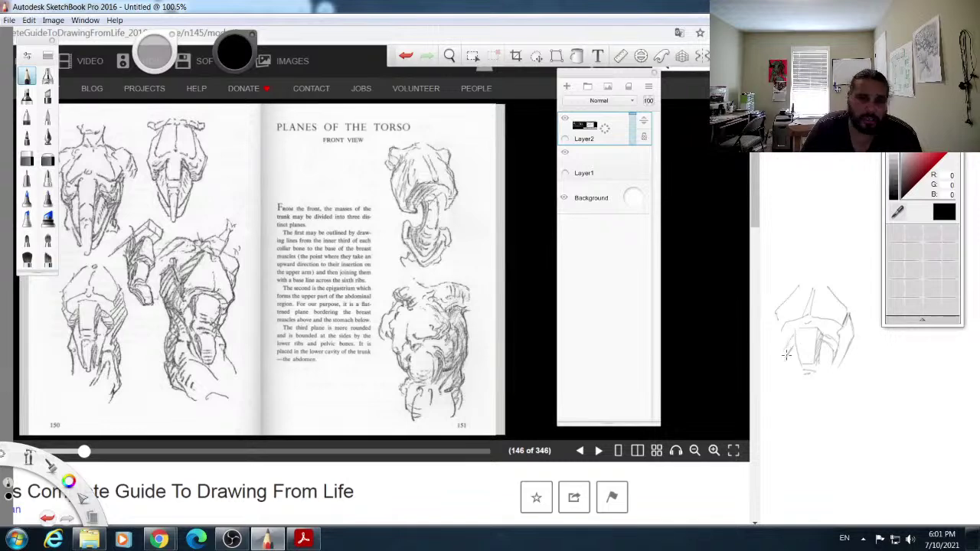
mouse_move(777, 327)
mouse_down()
mouse_move(789, 360)
mouse_move(782, 351)
mouse_up()
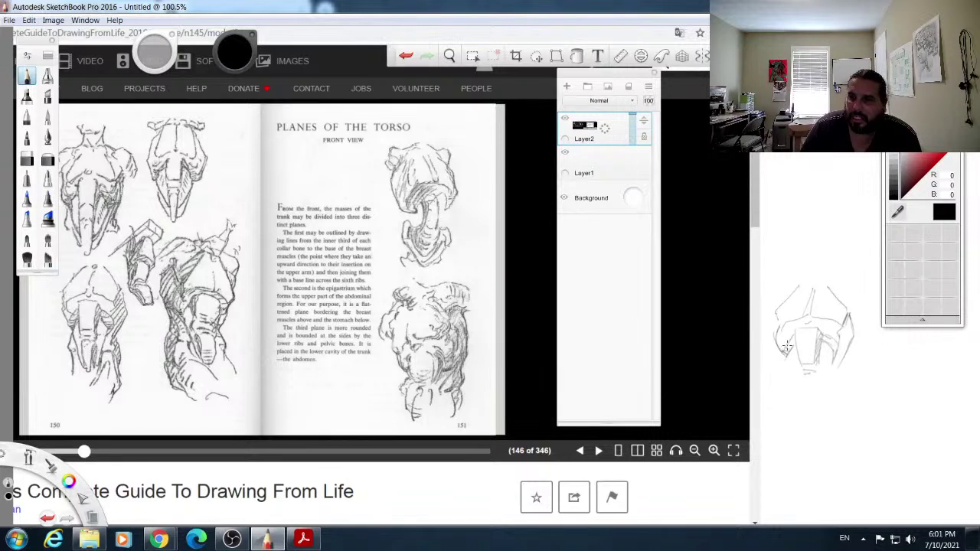
Step: Extend the torso sketch downward with the lower abdomen wedge, the flanks, the hips and the beginnings of the thighs
mouse_move(789, 357)
mouse_down()
mouse_move(800, 395)
mouse_move(808, 374)
mouse_move(808, 403)
mouse_move(813, 370)
mouse_move(814, 406)
mouse_up()
mouse_move(812, 371)
mouse_down()
mouse_move(813, 409)
mouse_move(796, 390)
mouse_move(819, 406)
mouse_move(827, 365)
mouse_move(819, 400)
mouse_up()
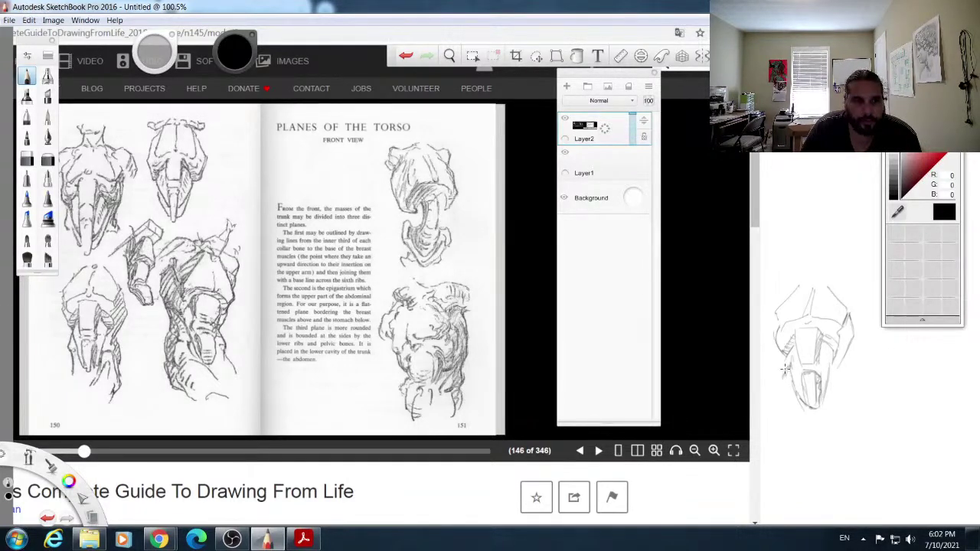
drag(782, 383, 792, 418)
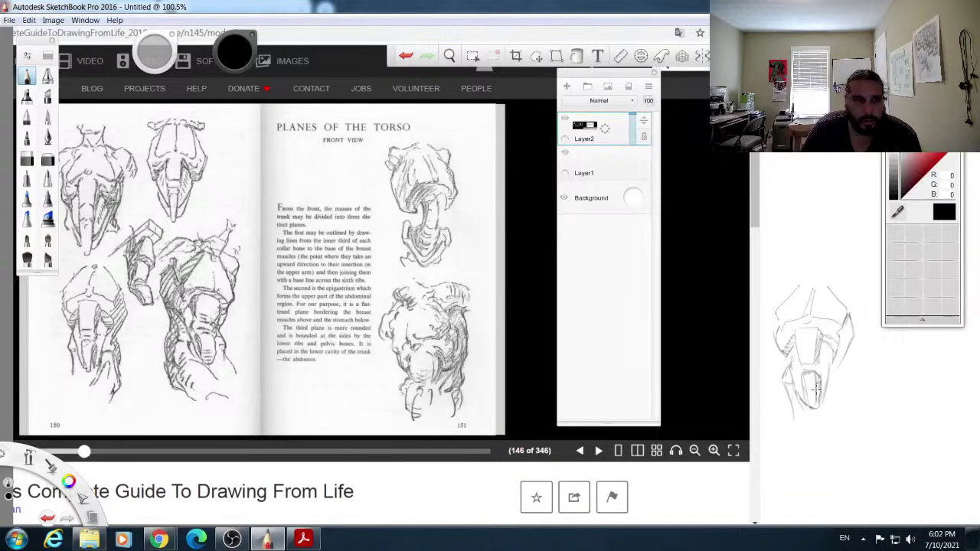
drag(832, 384, 842, 386)
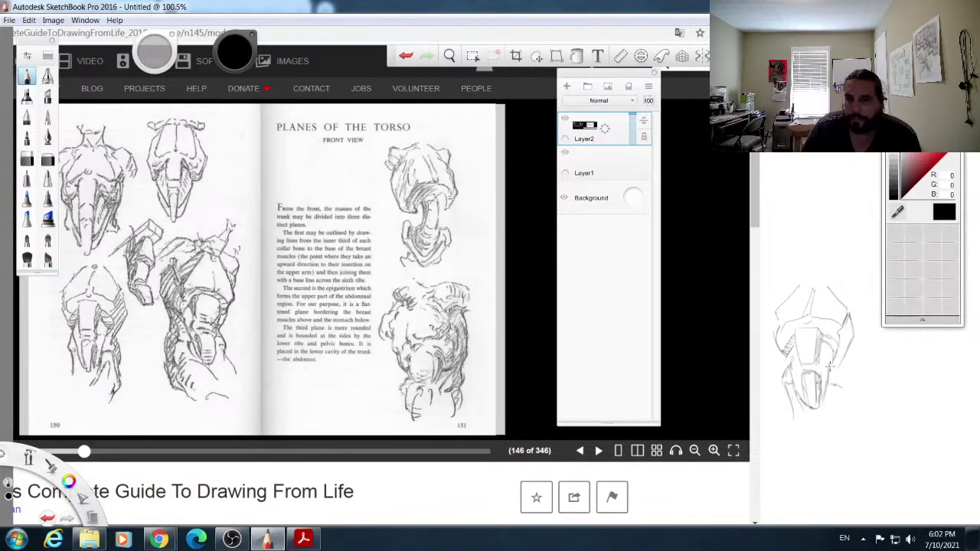
drag(845, 346, 835, 373)
mouse_move(848, 322)
mouse_down()
mouse_move(845, 395)
mouse_move(836, 387)
mouse_move(839, 419)
mouse_move(832, 393)
mouse_move(825, 428)
mouse_up()
drag(842, 385, 847, 440)
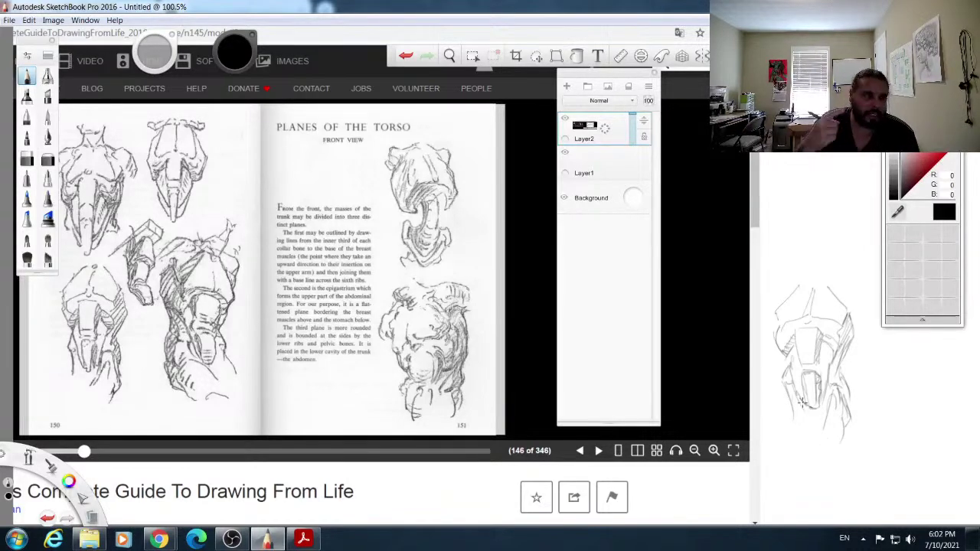
Step: Move the color palette over the pasted page and save the pencil's hardness/size as 68/5.8
drag(923, 57, 593, 110)
click(28, 57)
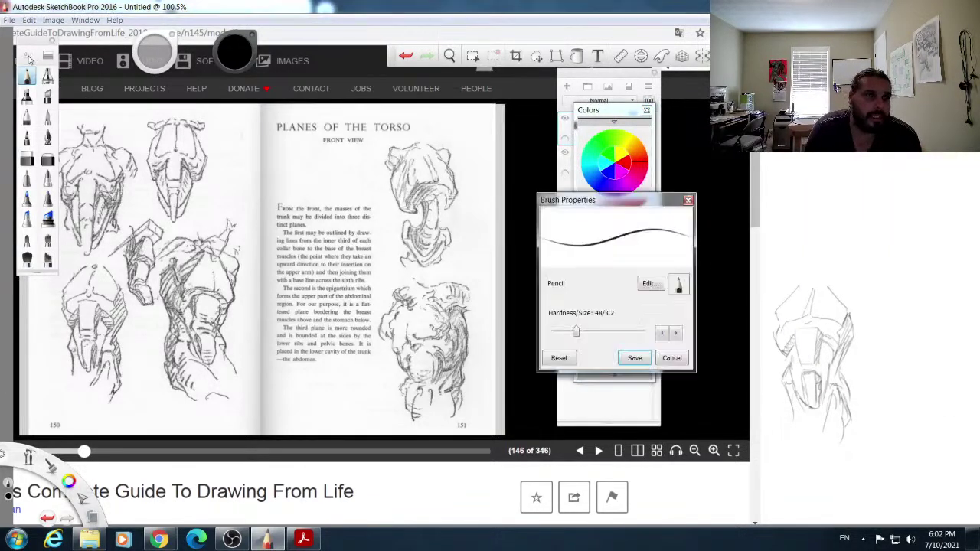
drag(580, 337, 592, 336)
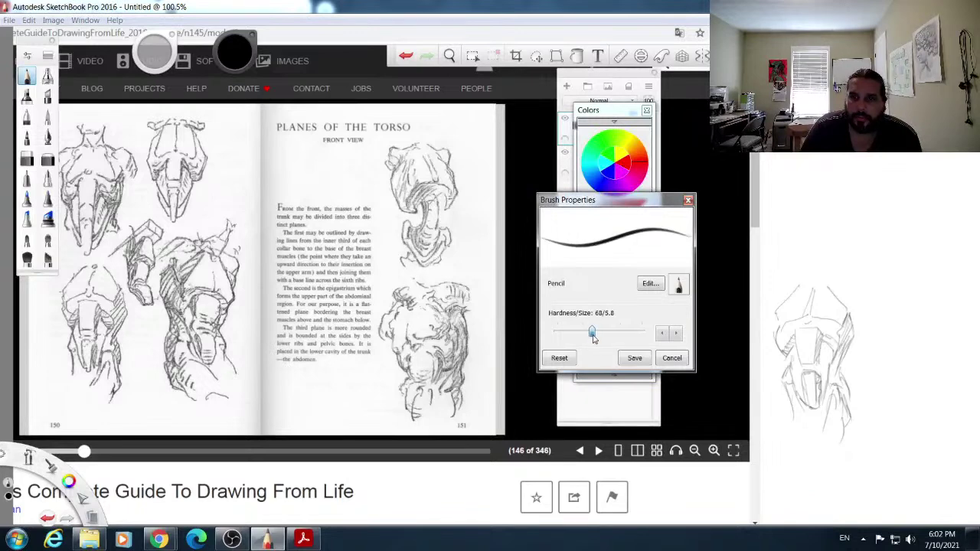
click(635, 357)
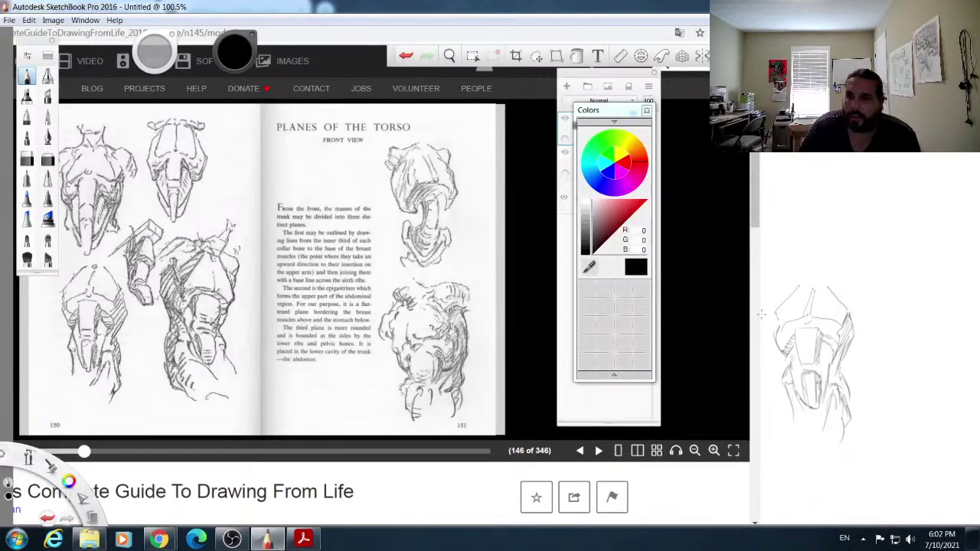
Step: Draw a curved arrow beside the torso and, above it, a shaded rounded ribcage study with a center line and costal arch
mouse_move(858, 374)
mouse_down()
mouse_move(861, 303)
mouse_move(867, 311)
mouse_up()
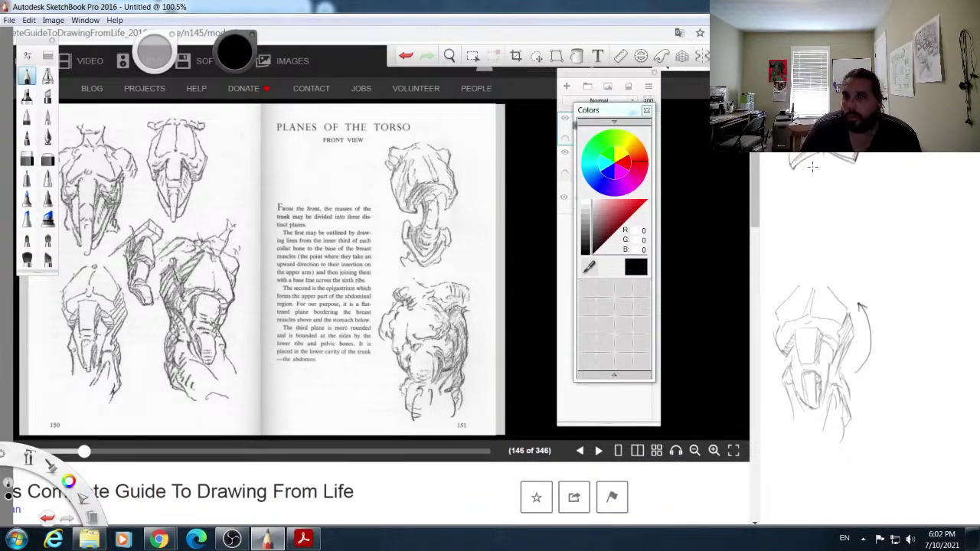
drag(795, 162, 791, 193)
mouse_move(865, 159)
mouse_down()
mouse_move(802, 199)
mouse_move(792, 173)
mouse_move(830, 204)
mouse_move(856, 181)
mouse_move(842, 203)
mouse_move(865, 167)
mouse_move(859, 193)
mouse_up()
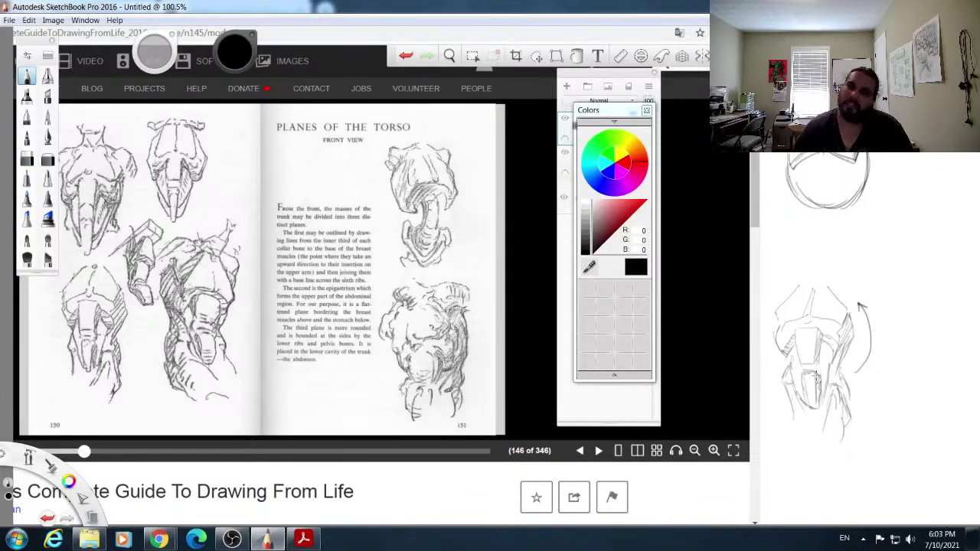
drag(823, 156, 821, 207)
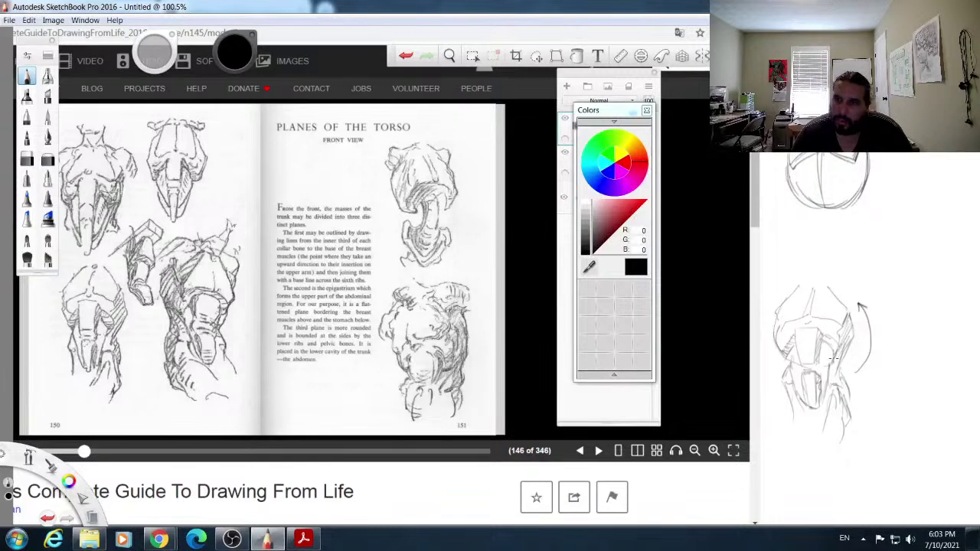
mouse_move(822, 172)
mouse_down()
mouse_move(840, 173)
mouse_move(856, 198)
mouse_move(849, 182)
mouse_move(860, 159)
mouse_move(853, 200)
mouse_up()
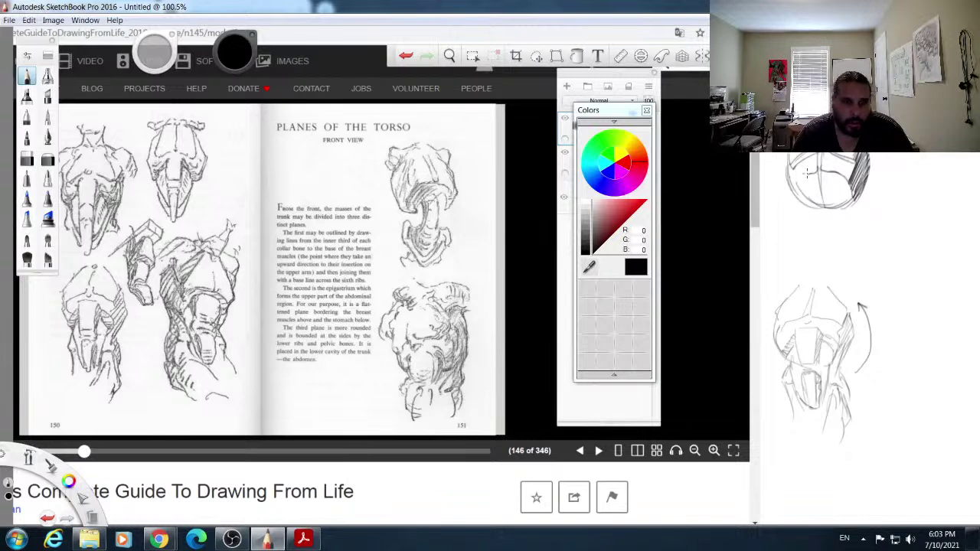
mouse_move(798, 199)
mouse_down()
mouse_move(845, 197)
mouse_move(841, 186)
mouse_move(850, 204)
mouse_move(840, 170)
mouse_move(795, 205)
mouse_up()
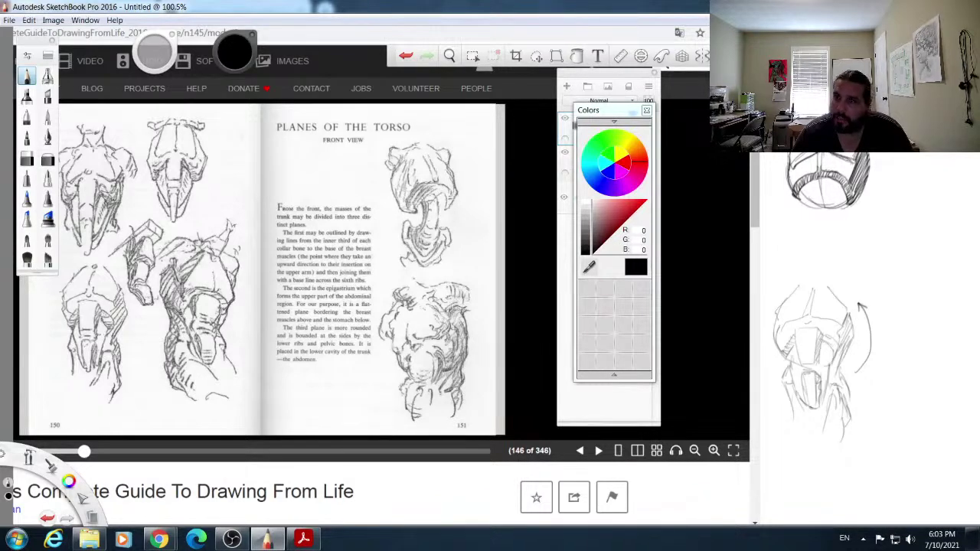
Step: Mark the rounded ribcage study with short red guide lines (RGB 255, 0, 0) and return the pencil to black
click(637, 164)
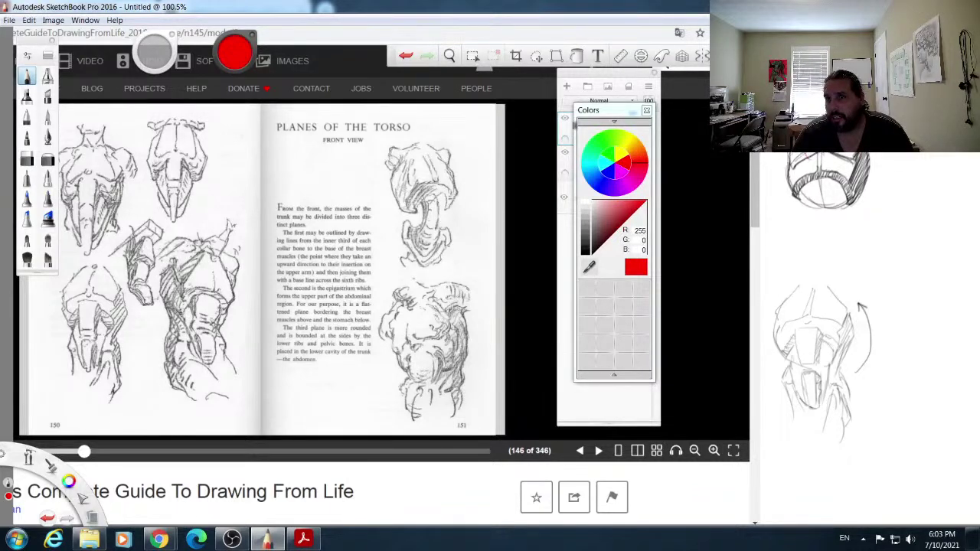
drag(803, 167, 811, 180)
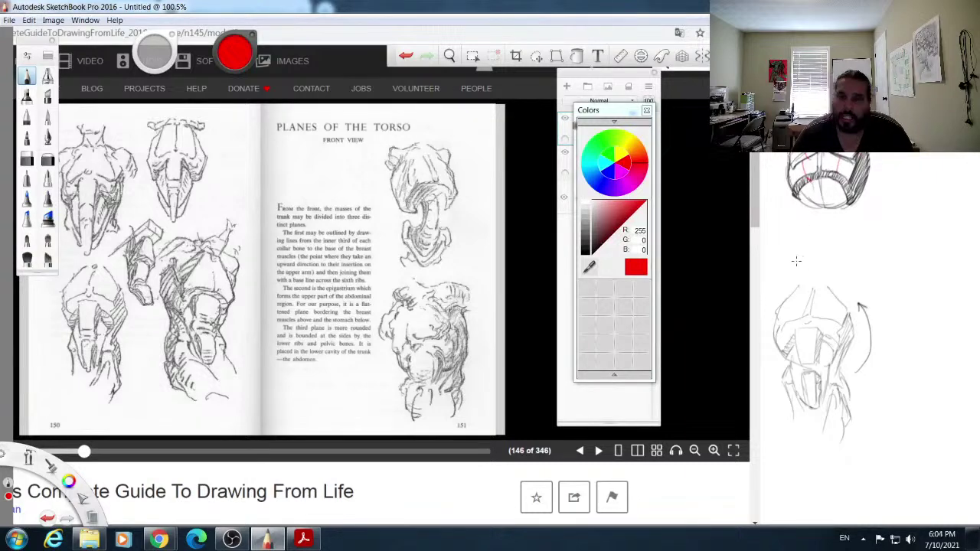
click(592, 256)
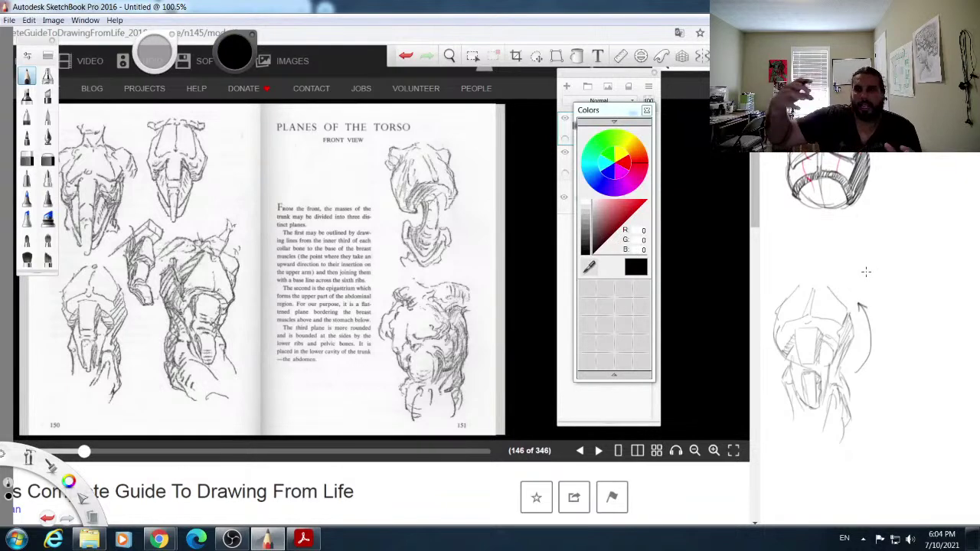
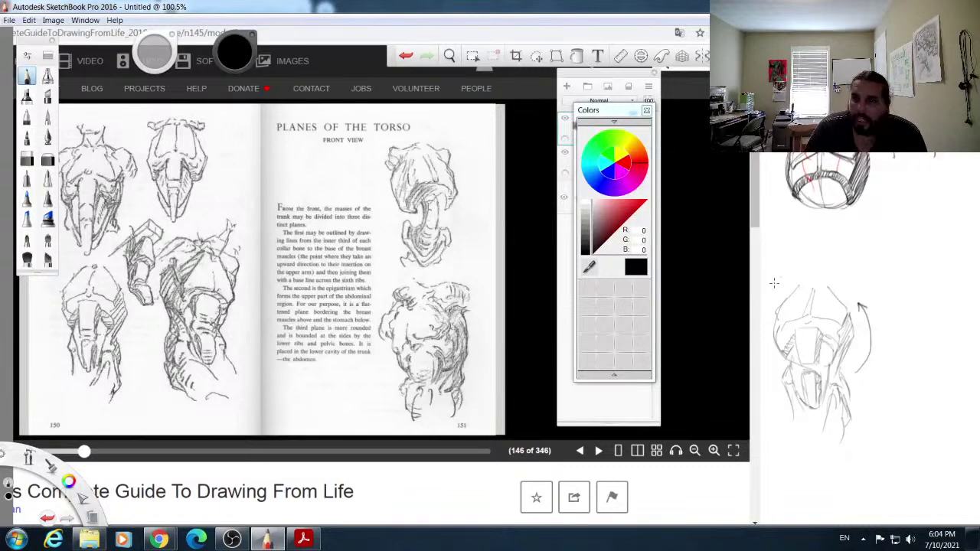
Step: Sketch a pelvis block with upper thighs and connecting flank lines under the ribcage study, and darken the hip of the torso sketch
mouse_move(799, 234)
mouse_down()
mouse_move(855, 232)
mouse_move(794, 274)
mouse_up()
drag(854, 234, 867, 274)
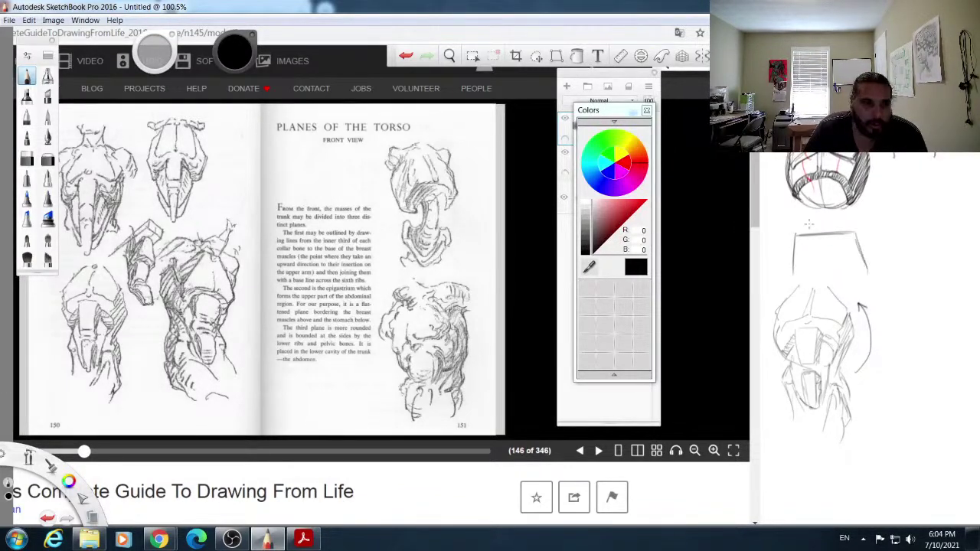
drag(858, 234, 841, 238)
drag(834, 385, 844, 394)
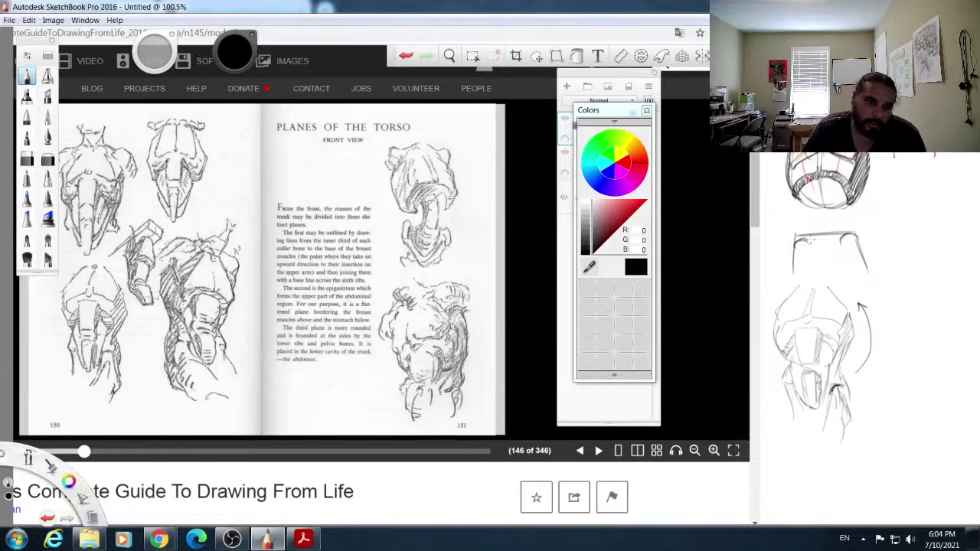
mouse_move(809, 244)
mouse_down()
mouse_move(828, 266)
mouse_move(841, 247)
mouse_move(827, 272)
mouse_move(816, 260)
mouse_move(832, 267)
mouse_move(818, 274)
mouse_move(824, 236)
mouse_move(849, 252)
mouse_move(839, 245)
mouse_move(835, 272)
mouse_move(845, 252)
mouse_move(832, 268)
mouse_move(835, 252)
mouse_move(850, 254)
mouse_move(853, 271)
mouse_move(849, 250)
mouse_move(865, 274)
mouse_up()
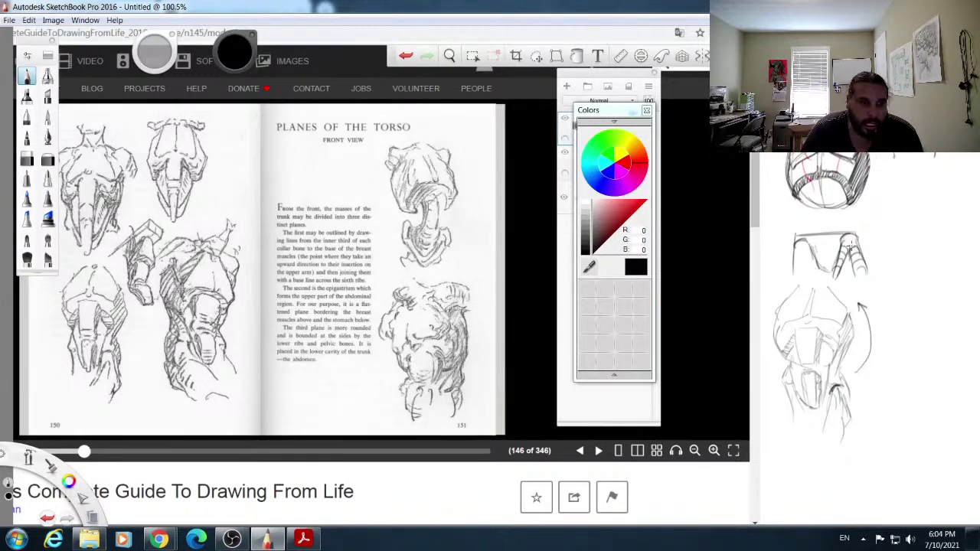
mouse_move(835, 393)
mouse_down()
mouse_move(836, 350)
mouse_move(848, 391)
mouse_up()
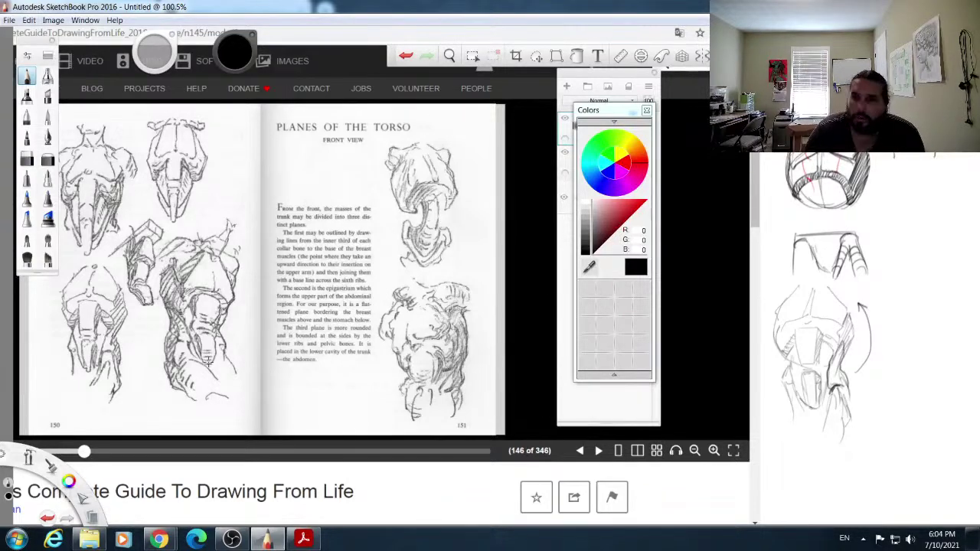
mouse_move(845, 232)
mouse_down()
mouse_move(839, 224)
mouse_move(850, 230)
mouse_move(852, 219)
mouse_move(859, 239)
mouse_move(852, 198)
mouse_move(841, 215)
mouse_move(794, 230)
mouse_move(795, 196)
mouse_move(804, 233)
mouse_move(793, 218)
mouse_move(796, 239)
mouse_up()
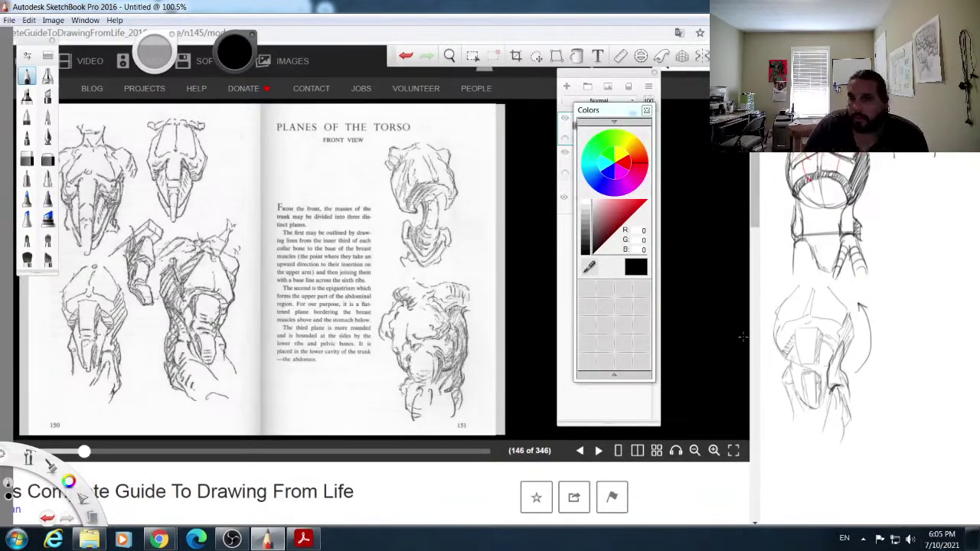
mouse_move(800, 214)
mouse_down()
mouse_move(793, 260)
mouse_move(807, 234)
mouse_move(818, 262)
mouse_move(810, 264)
mouse_up()
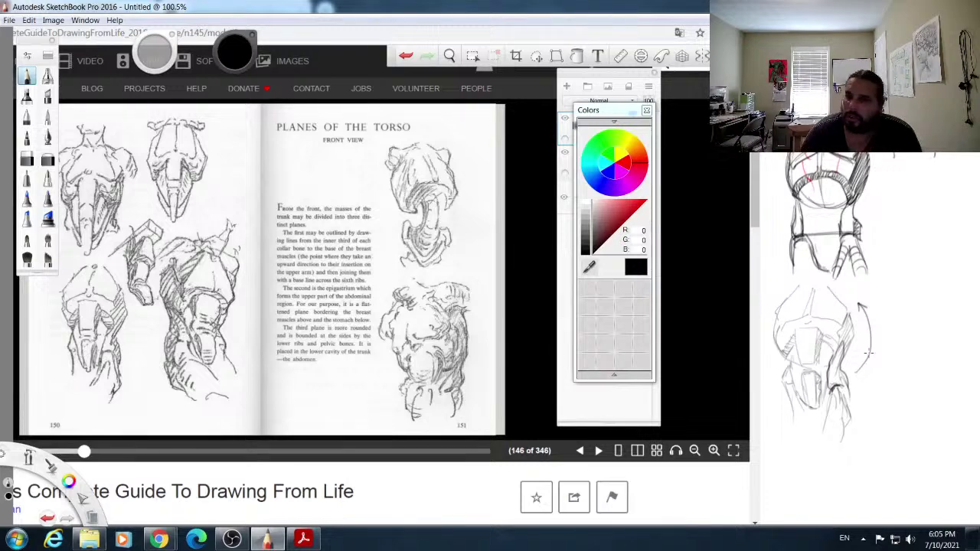
Step: Darken the tapering abdominal wedge on the torso sketch and draw a matching wedge with a dark side plane through the ribcage and pelvis study
drag(795, 329, 810, 408)
mouse_move(797, 330)
mouse_down()
mouse_move(820, 326)
mouse_move(811, 385)
mouse_up()
mouse_move(818, 331)
mouse_down()
mouse_move(812, 408)
mouse_move(814, 366)
mouse_up()
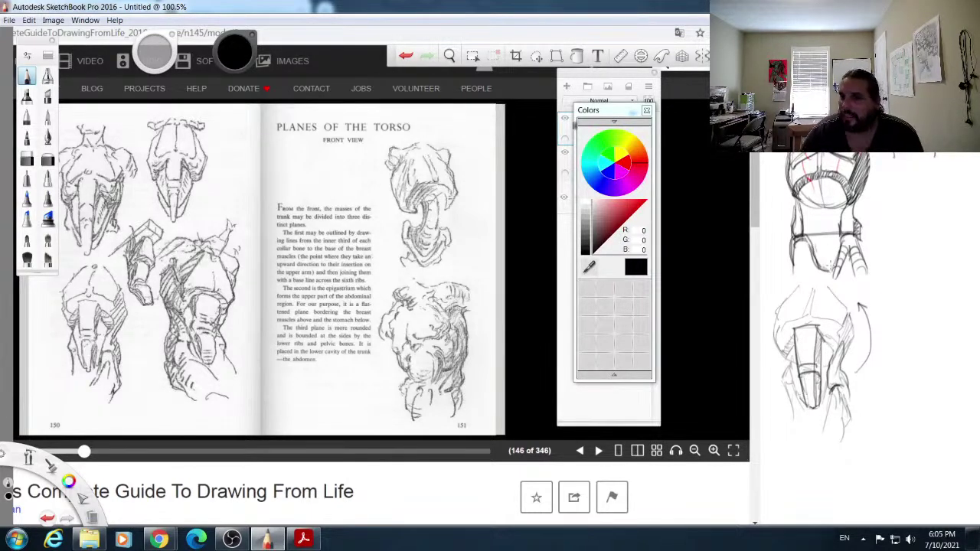
mouse_move(817, 255)
mouse_down()
mouse_move(813, 224)
mouse_move(818, 262)
mouse_move(829, 230)
mouse_move(831, 261)
mouse_up()
mouse_move(831, 261)
mouse_down()
mouse_move(830, 215)
mouse_move(824, 265)
mouse_up()
mouse_move(810, 218)
mouse_down()
mouse_move(824, 201)
mouse_move(811, 207)
mouse_move(827, 218)
mouse_up()
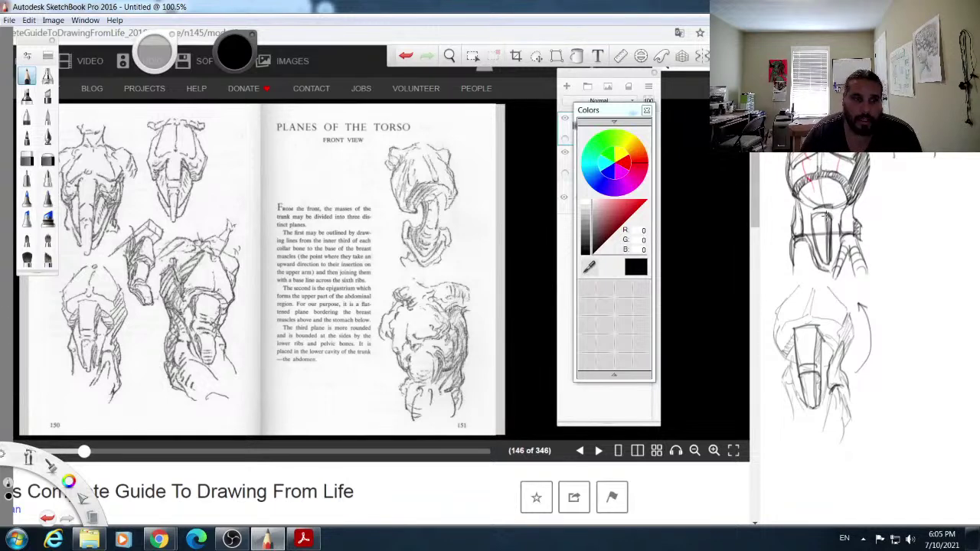
mouse_move(811, 186)
mouse_down()
mouse_move(832, 162)
mouse_move(829, 198)
mouse_move(835, 163)
mouse_move(826, 196)
mouse_up()
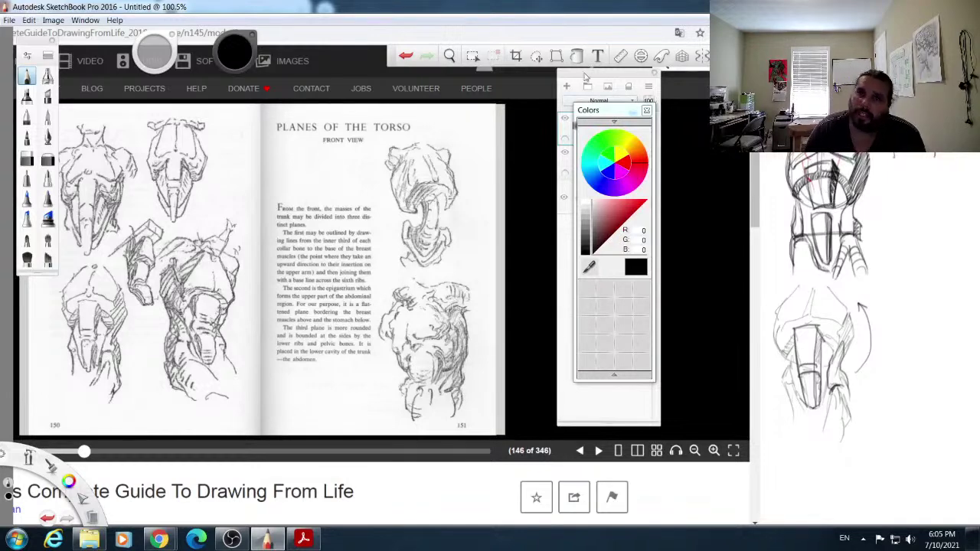
Step: Clean up the lines inside the ribcage study's abdominal plane with a smaller hard eraser
key(e)
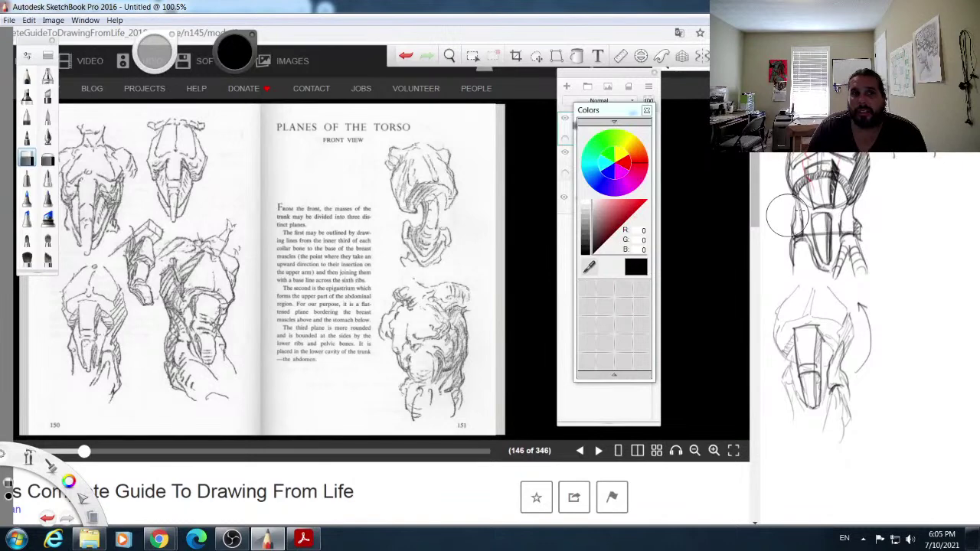
drag(153, 58, 150, 57)
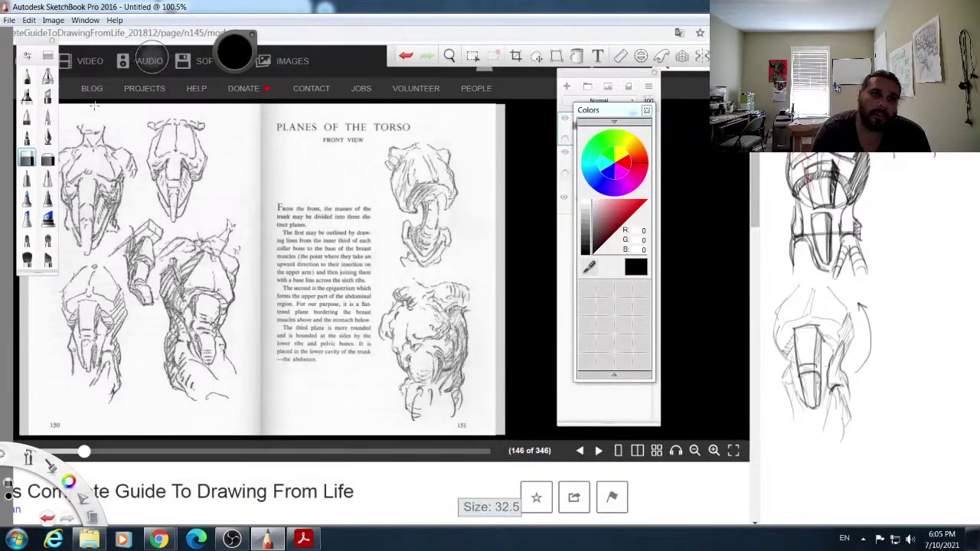
drag(827, 197, 818, 182)
drag(163, 65, 150, 67)
drag(823, 196, 817, 171)
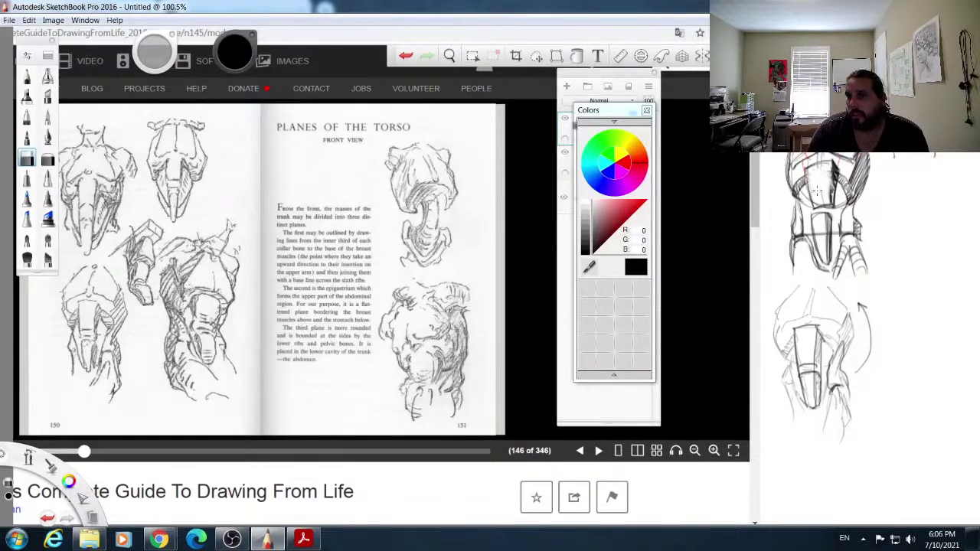
Step: Strengthen the abdominal plane, outer hip and groin lines of the ribcage and pelvis study with the pencil
click(28, 78)
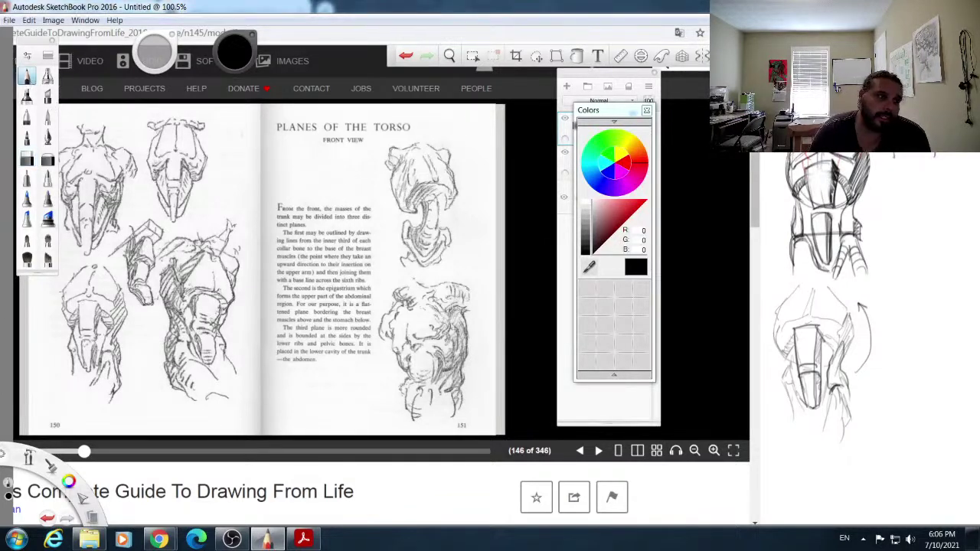
mouse_move(835, 170)
mouse_down()
mouse_move(793, 197)
mouse_move(804, 224)
mouse_move(794, 198)
mouse_move(788, 274)
mouse_up()
drag(797, 234, 816, 267)
drag(812, 256, 824, 268)
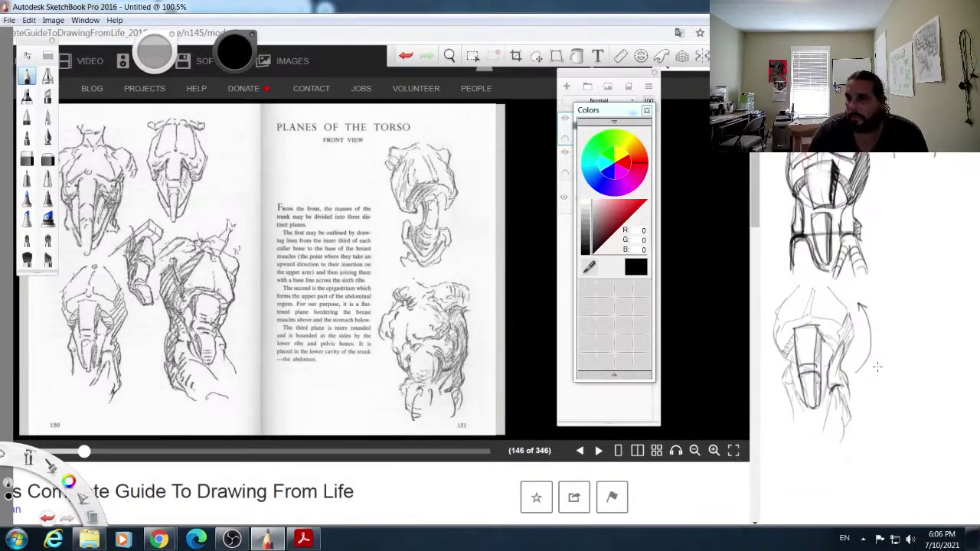
Step: Sketch a separate chest block with a front plane, a side plane and an arched lower opening beside the torso sketches
mouse_move(886, 323)
mouse_down()
mouse_move(885, 299)
mouse_move(910, 290)
mouse_up()
mouse_move(882, 258)
mouse_down()
mouse_move(895, 293)
mouse_move(930, 289)
mouse_up()
drag(922, 250, 929, 291)
mouse_move(881, 260)
mouse_down()
mouse_move(924, 261)
mouse_move(929, 303)
mouse_move(913, 318)
mouse_move(886, 322)
mouse_move(916, 313)
mouse_up()
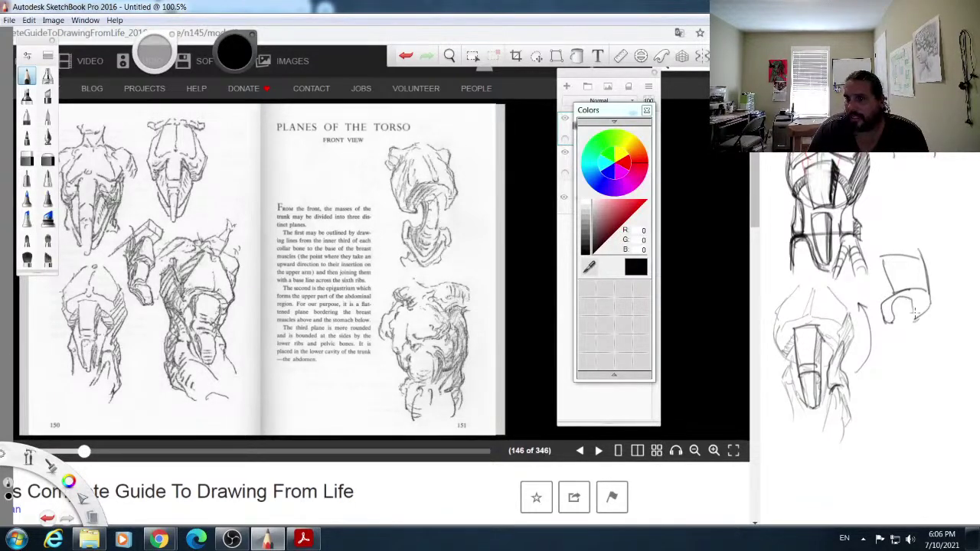
mouse_move(885, 253)
mouse_down()
mouse_move(867, 288)
mouse_move(880, 325)
mouse_move(873, 313)
mouse_up()
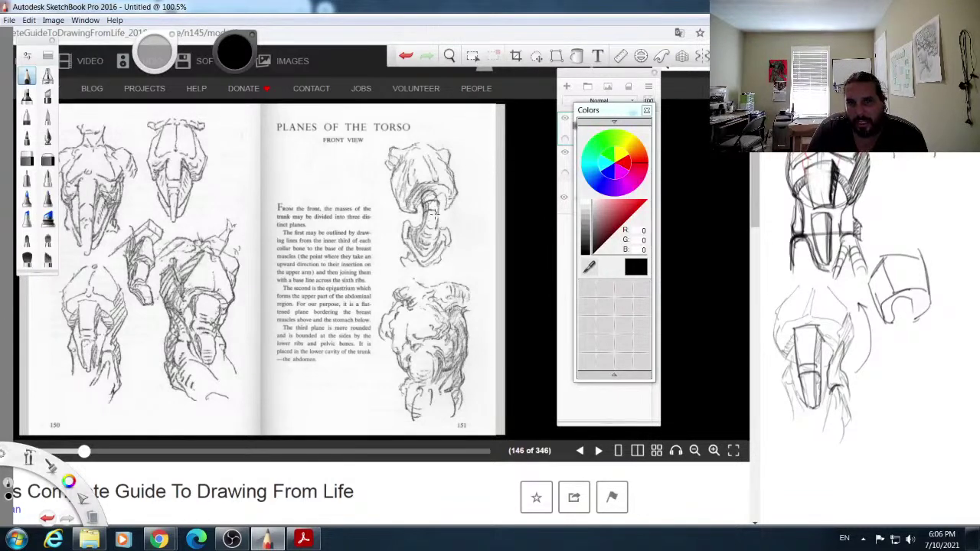
Step: Trace the bending abdominal column between chest and pelvis on the page's upper torso figure and band it with cross contours
drag(432, 234, 414, 252)
mouse_move(439, 217)
mouse_down()
mouse_move(422, 248)
mouse_move(429, 239)
mouse_up()
mouse_move(437, 207)
mouse_down()
mouse_move(427, 253)
mouse_move(415, 236)
mouse_up()
drag(427, 197, 418, 232)
drag(429, 194, 422, 207)
mouse_move(431, 188)
mouse_down()
mouse_move(421, 201)
mouse_move(434, 237)
mouse_up()
drag(441, 210, 433, 239)
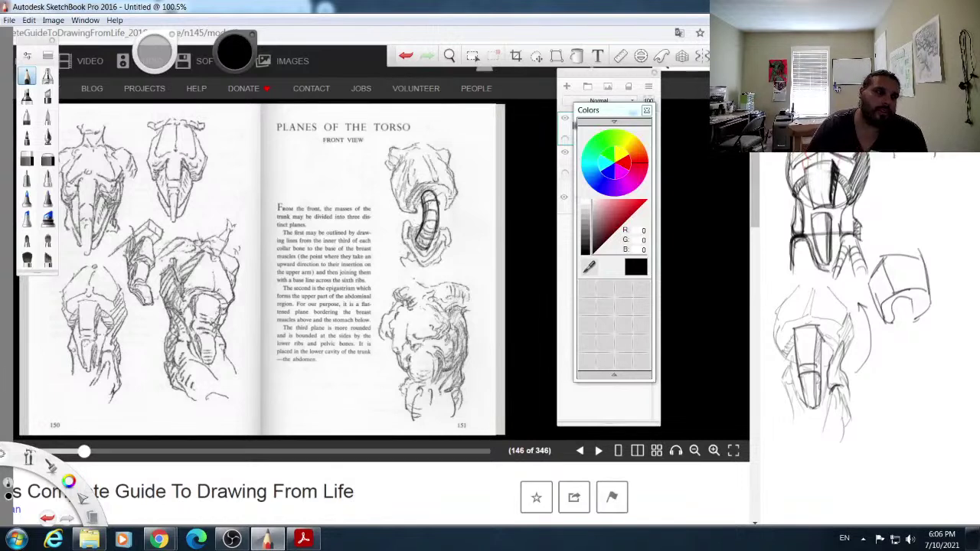
Step: Write "Lemon" below the torso sketch and outline the rounded chest, shoulder and abdomen masses on the page's lower torso figure
mouse_move(794, 450)
mouse_down()
mouse_move(813, 468)
mouse_move(858, 469)
mouse_up()
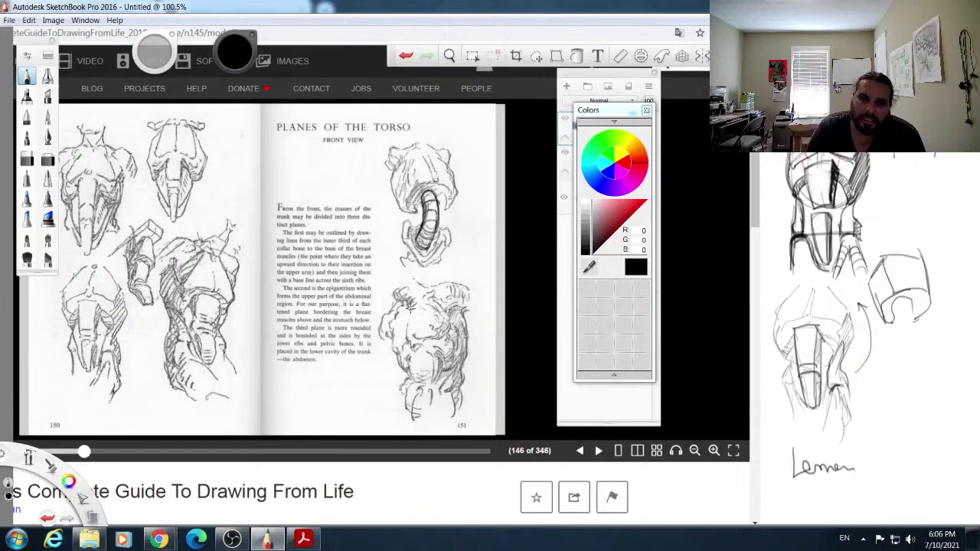
mouse_move(410, 329)
mouse_down()
mouse_move(428, 341)
mouse_move(450, 322)
mouse_move(438, 294)
mouse_move(410, 306)
mouse_up()
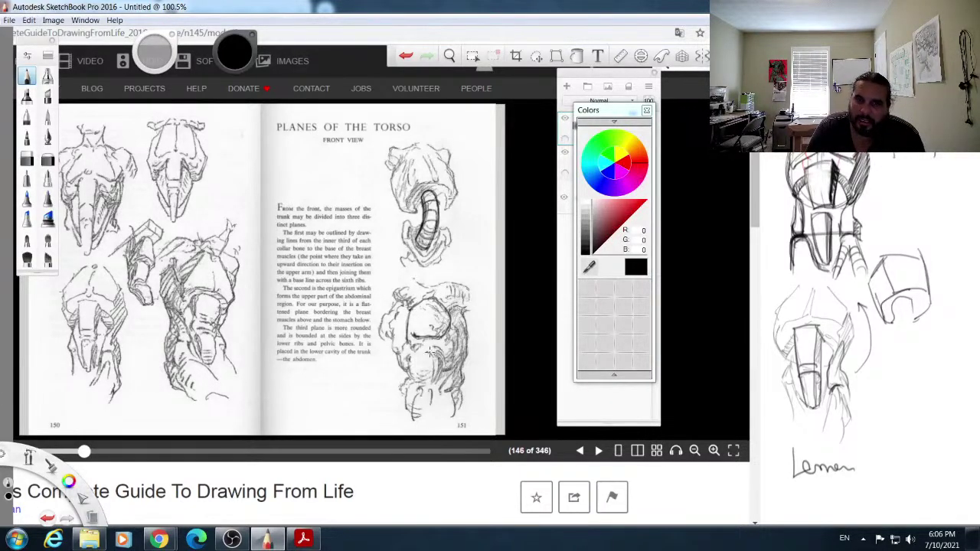
mouse_move(444, 351)
mouse_down()
mouse_move(407, 362)
mouse_move(427, 342)
mouse_move(459, 366)
mouse_move(470, 330)
mouse_move(435, 288)
mouse_move(397, 306)
mouse_move(398, 354)
mouse_move(395, 320)
mouse_move(426, 284)
mouse_move(463, 320)
mouse_up()
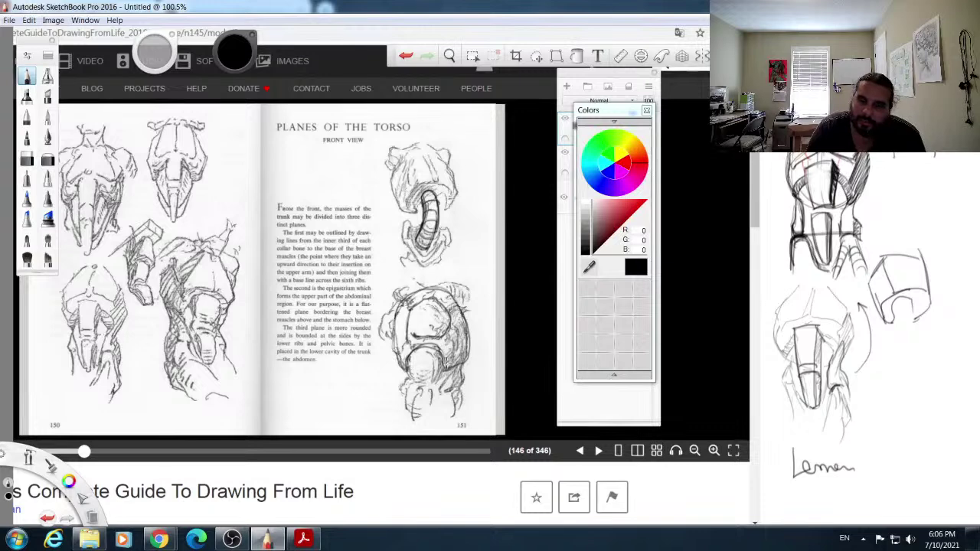
mouse_move(407, 306)
mouse_down()
mouse_move(423, 292)
mouse_move(409, 276)
mouse_move(404, 299)
mouse_move(392, 301)
mouse_move(413, 277)
mouse_move(412, 300)
mouse_move(437, 300)
mouse_move(444, 284)
mouse_move(481, 297)
mouse_move(459, 316)
mouse_up()
mouse_move(392, 306)
mouse_down()
mouse_move(378, 358)
mouse_move(413, 382)
mouse_move(441, 368)
mouse_move(422, 344)
mouse_move(431, 384)
mouse_up()
mouse_move(438, 351)
mouse_down()
mouse_move(427, 366)
mouse_move(439, 374)
mouse_move(432, 381)
mouse_up()
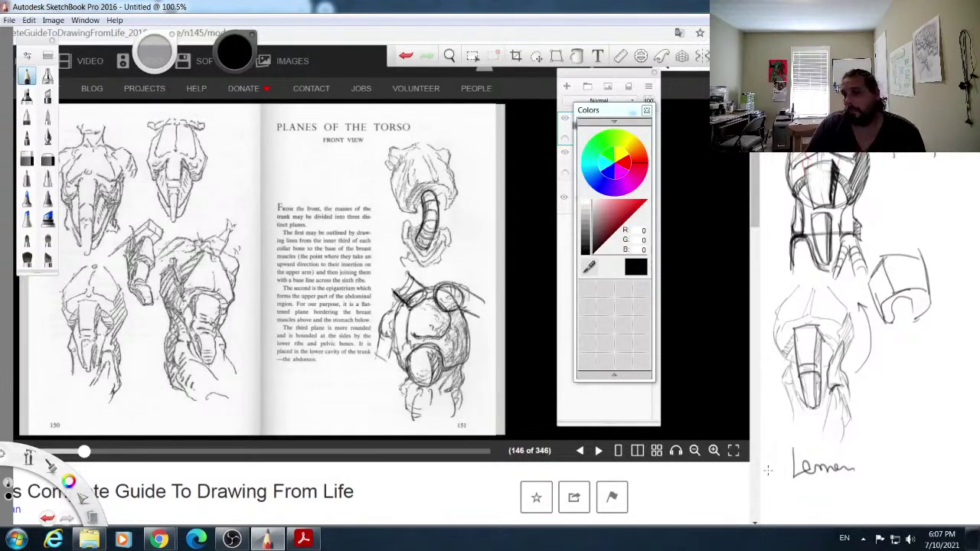
Step: Draw a shaded sphere and, below it next to "Lemon", an egg shape with a curved contour line
mouse_move(879, 389)
mouse_down()
mouse_move(912, 381)
mouse_move(892, 414)
mouse_up()
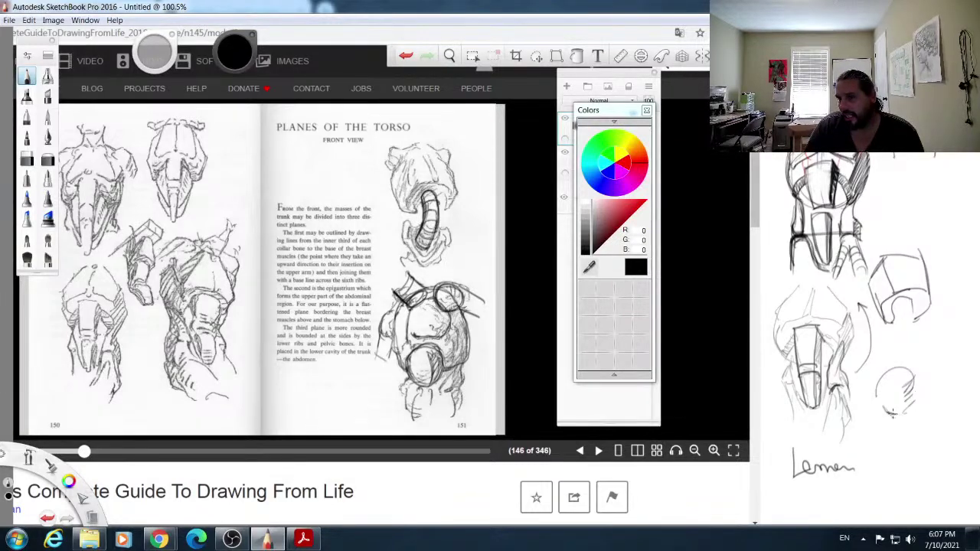
drag(886, 486, 882, 489)
drag(893, 442, 880, 484)
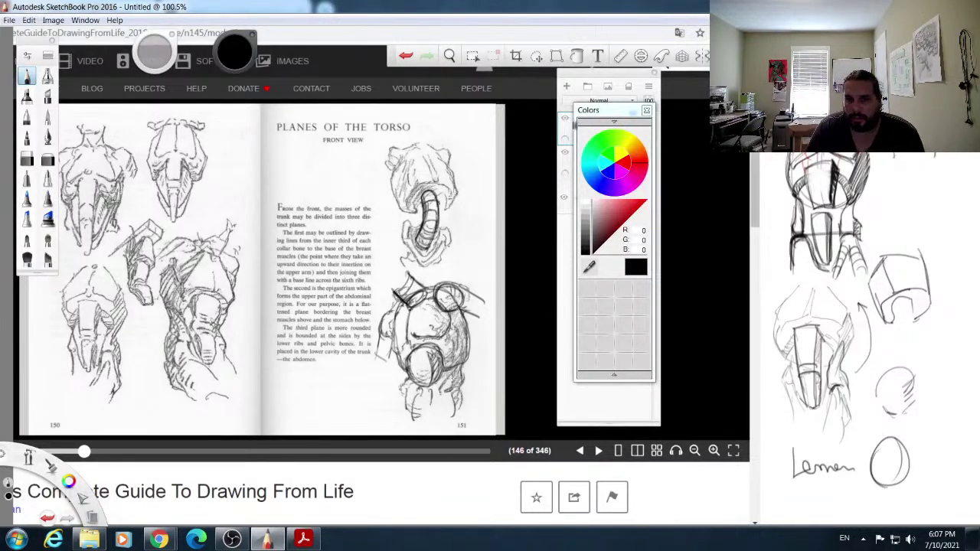
Step: Add egg-shaped abdomen and thigh forms with cross contours, and darken the side, hip and arm contours on the page's lower torso figure
mouse_move(410, 390)
mouse_down()
mouse_move(426, 407)
mouse_move(414, 417)
mouse_move(406, 407)
mouse_move(436, 358)
mouse_move(468, 370)
mouse_move(472, 339)
mouse_move(451, 354)
mouse_move(462, 329)
mouse_move(460, 350)
mouse_move(399, 363)
mouse_move(409, 337)
mouse_up()
mouse_move(403, 299)
mouse_down()
mouse_move(394, 346)
mouse_move(406, 321)
mouse_move(419, 334)
mouse_move(431, 321)
mouse_move(451, 334)
mouse_up()
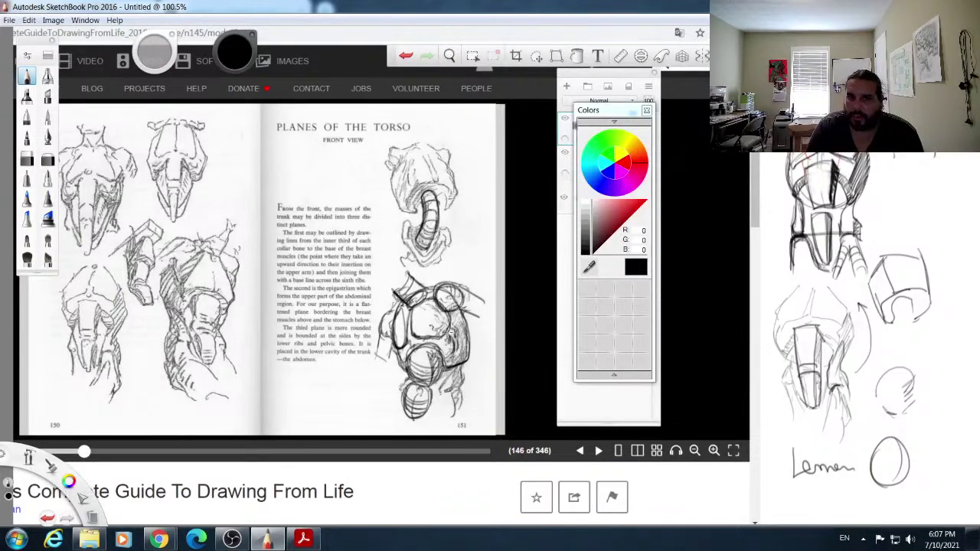
drag(455, 374, 442, 392)
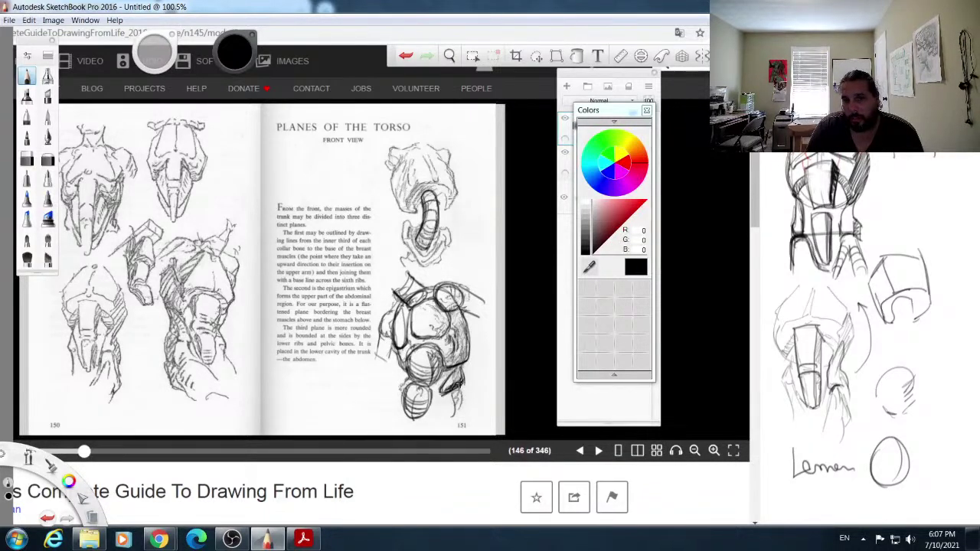
drag(452, 394, 460, 412)
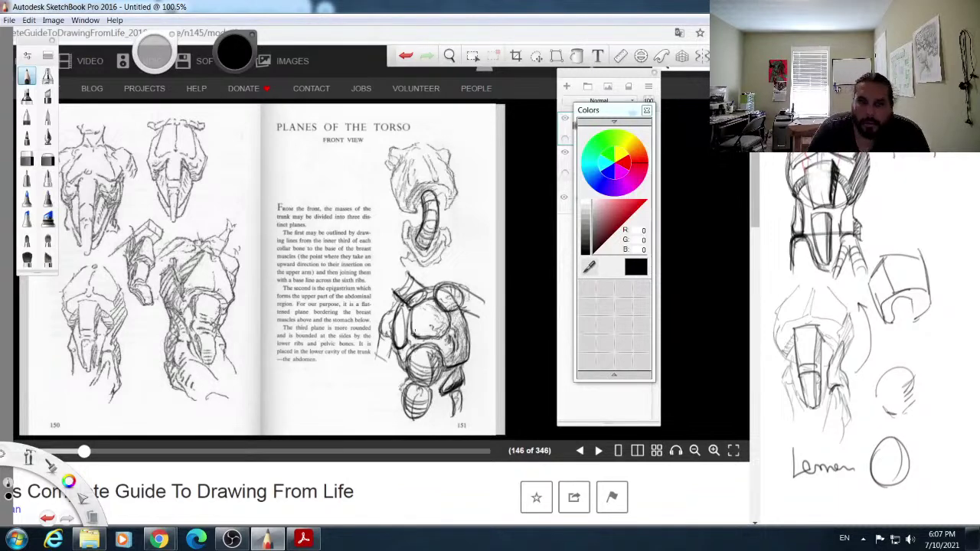
mouse_move(391, 352)
mouse_down()
mouse_move(386, 365)
mouse_move(380, 359)
mouse_up()
mouse_move(405, 399)
mouse_down()
mouse_move(438, 374)
mouse_move(433, 386)
mouse_move(408, 341)
mouse_move(417, 340)
mouse_move(399, 314)
mouse_up()
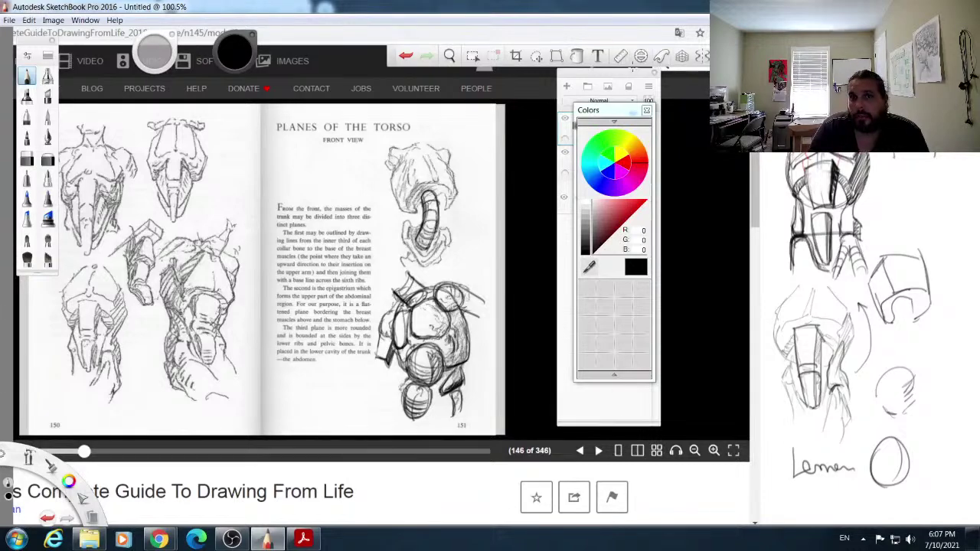
Step: Hide Layer2 and add a blank layer above it, moving the layer list and color palette away from the drawing area
click(655, 73)
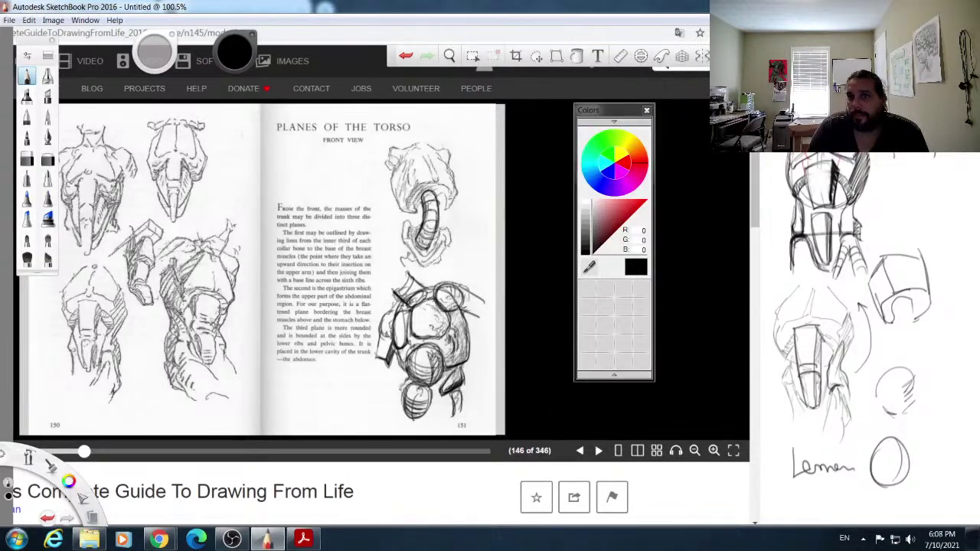
key(ctrl+l)
click(566, 122)
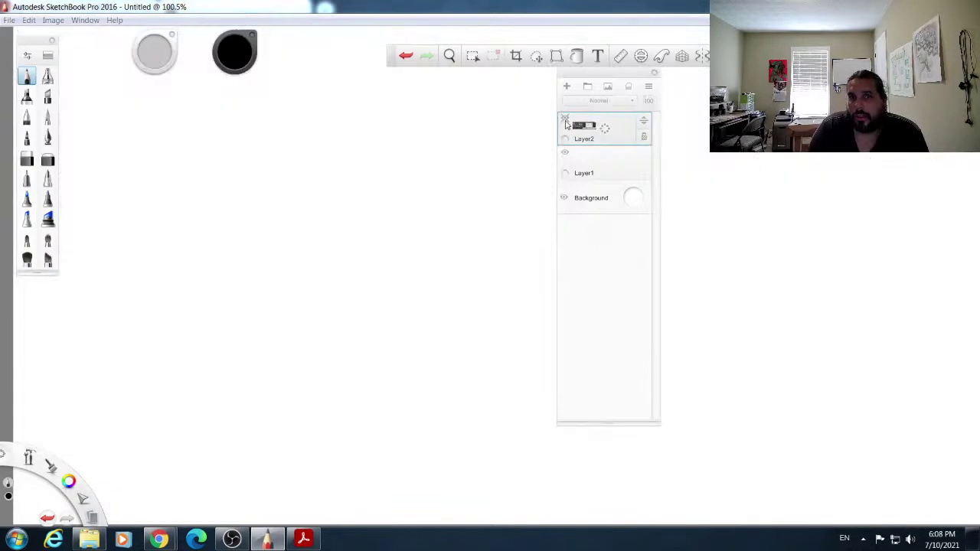
drag(587, 75, 899, 164)
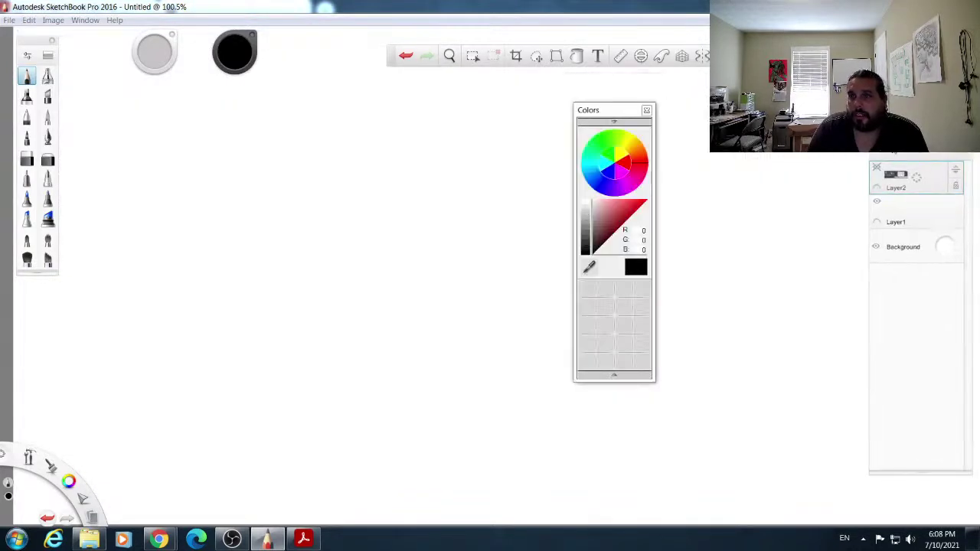
key(ctrl+l)
drag(601, 110, 794, 96)
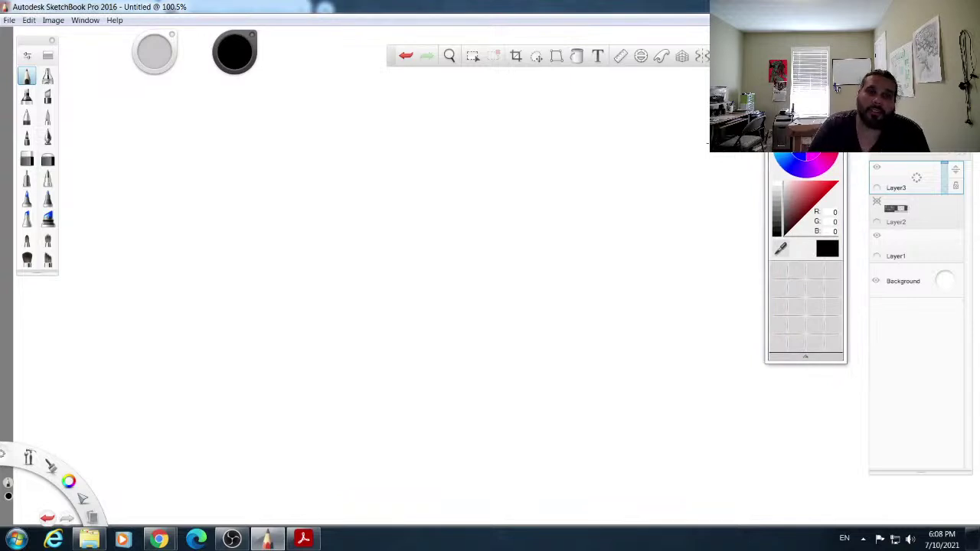
Step: Sketch a tilted rounded rib cage block with a curved centre line, two chest plates and a segmented abdominal column below it
drag(314, 205, 333, 164)
mouse_move(314, 205)
mouse_down()
mouse_move(337, 224)
mouse_move(340, 203)
mouse_move(377, 246)
mouse_up()
mouse_move(377, 160)
mouse_down()
mouse_move(361, 212)
mouse_move(386, 154)
mouse_move(405, 195)
mouse_move(383, 233)
mouse_up()
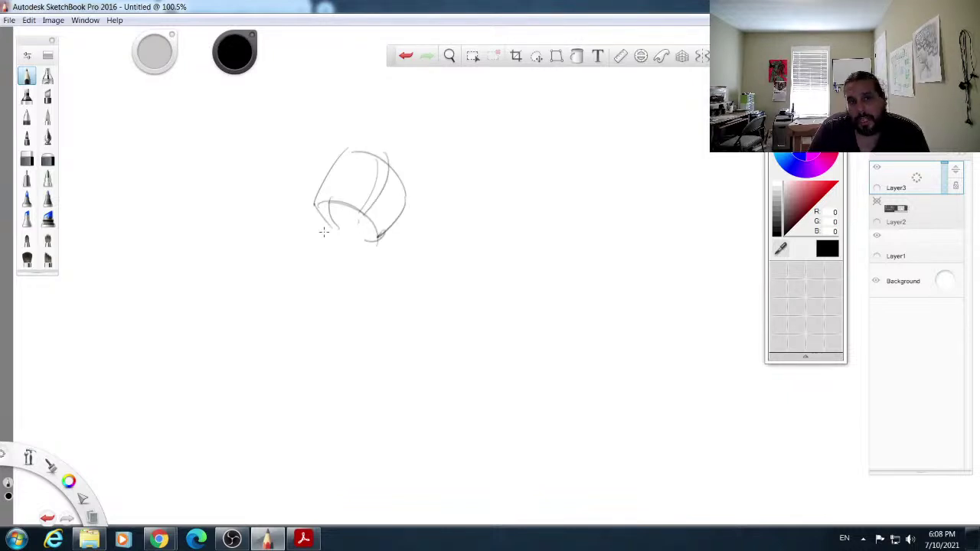
mouse_move(354, 205)
mouse_down()
mouse_move(336, 239)
mouse_move(348, 216)
mouse_move(360, 222)
mouse_move(330, 257)
mouse_move(349, 212)
mouse_move(323, 251)
mouse_move(350, 241)
mouse_up()
mouse_move(343, 223)
mouse_down()
mouse_move(357, 228)
mouse_move(360, 220)
mouse_up()
mouse_move(383, 171)
mouse_down()
mouse_move(343, 183)
mouse_move(344, 155)
mouse_move(364, 158)
mouse_move(383, 190)
mouse_move(389, 181)
mouse_move(382, 206)
mouse_move(392, 179)
mouse_move(394, 209)
mouse_up()
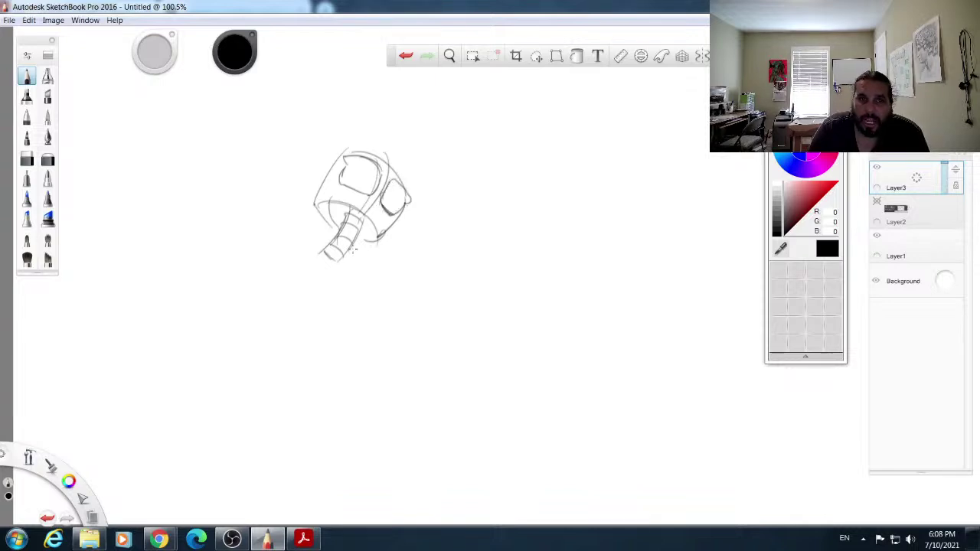
Step: Add the rounded pelvis and side masses around the abdomen, and darken the chest contours and the lower rib cage edge with hatching
mouse_move(305, 239)
mouse_down()
mouse_move(310, 276)
mouse_move(319, 290)
mouse_move(346, 282)
mouse_move(338, 289)
mouse_up()
mouse_move(344, 252)
mouse_down()
mouse_move(335, 286)
mouse_move(342, 267)
mouse_move(320, 288)
mouse_move(311, 262)
mouse_move(327, 292)
mouse_up()
mouse_move(306, 237)
mouse_down()
mouse_move(313, 243)
mouse_move(312, 214)
mouse_move(320, 246)
mouse_move(324, 203)
mouse_up()
mouse_move(369, 225)
mouse_down()
mouse_move(363, 250)
mouse_move(365, 232)
mouse_move(375, 234)
mouse_move(361, 205)
mouse_move(376, 241)
mouse_move(372, 213)
mouse_move(377, 244)
mouse_move(359, 205)
mouse_move(311, 202)
mouse_move(363, 207)
mouse_move(340, 203)
mouse_move(336, 190)
mouse_move(315, 202)
mouse_move(337, 163)
mouse_up()
mouse_move(311, 204)
mouse_down()
mouse_move(343, 170)
mouse_move(340, 180)
mouse_move(341, 157)
mouse_move(381, 175)
mouse_up()
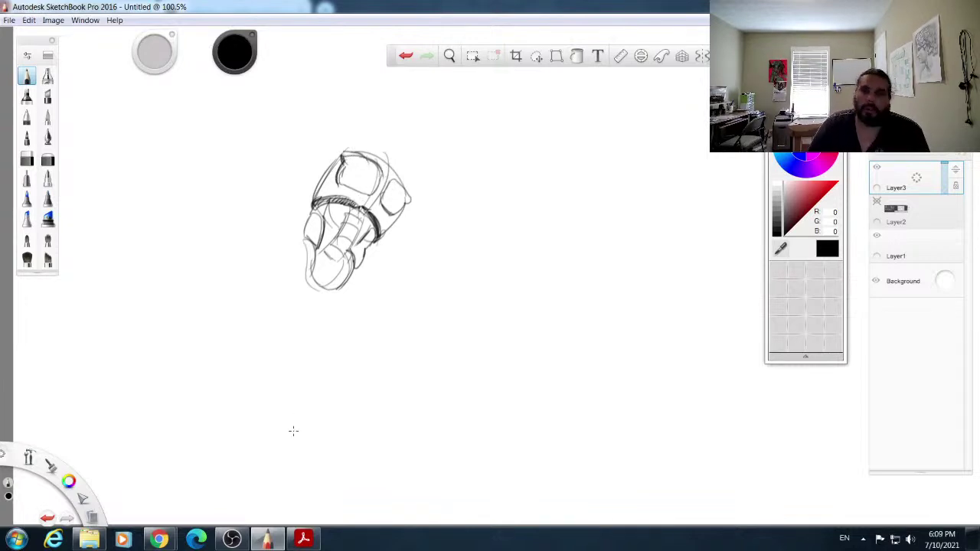
drag(335, 182, 354, 192)
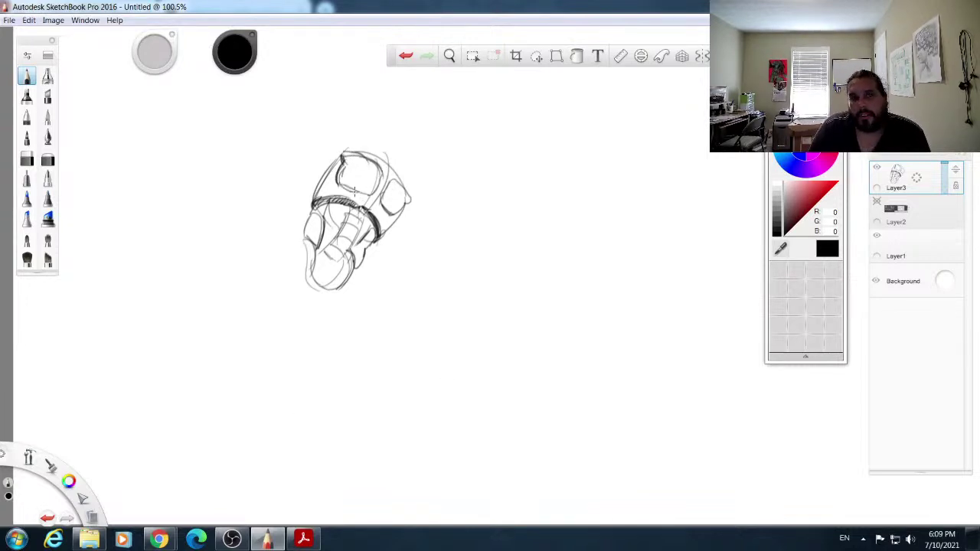
Step: Switch to the Bridgman book in Chrome and leaf from the front-view torso planes to the back-view movements on pages 164–165
key(alt+Tab)
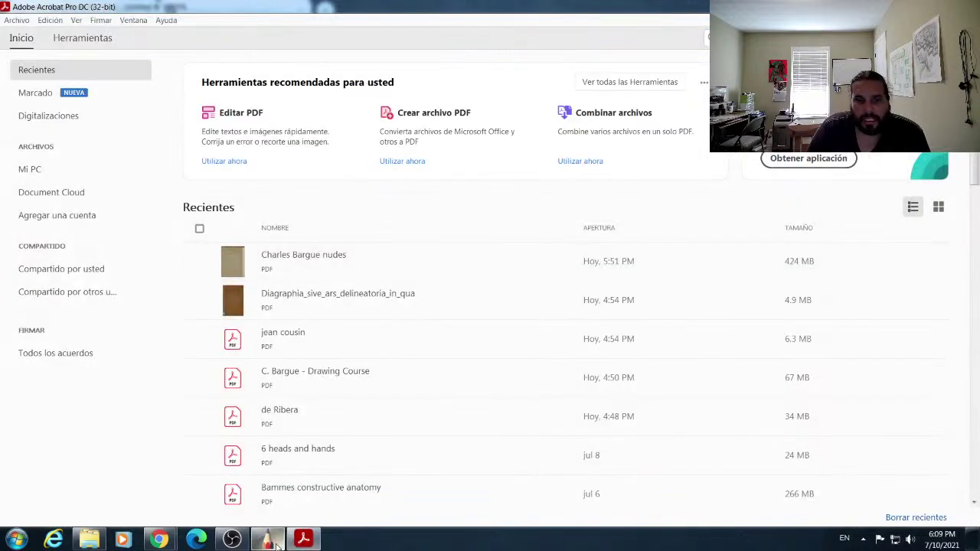
click(299, 541)
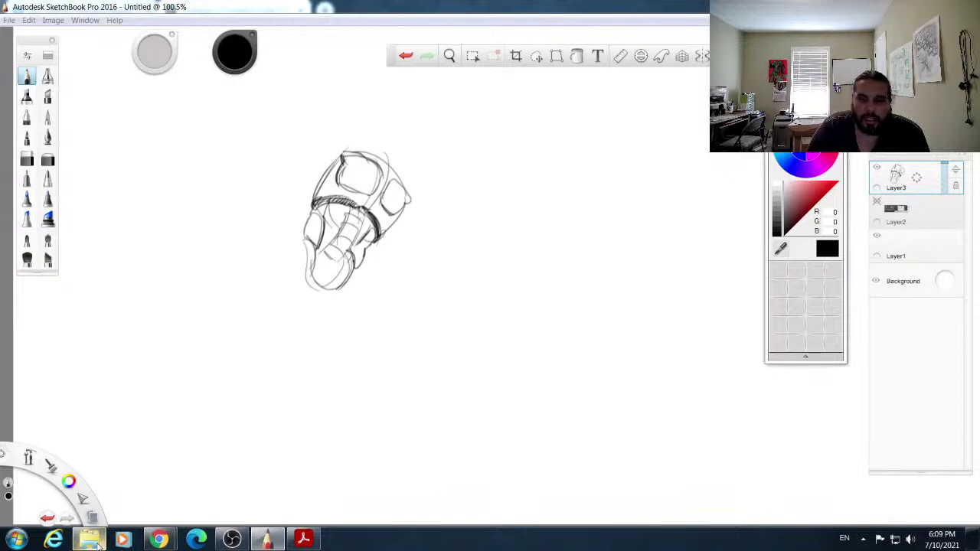
mouse_move(158, 540)
click(195, 492)
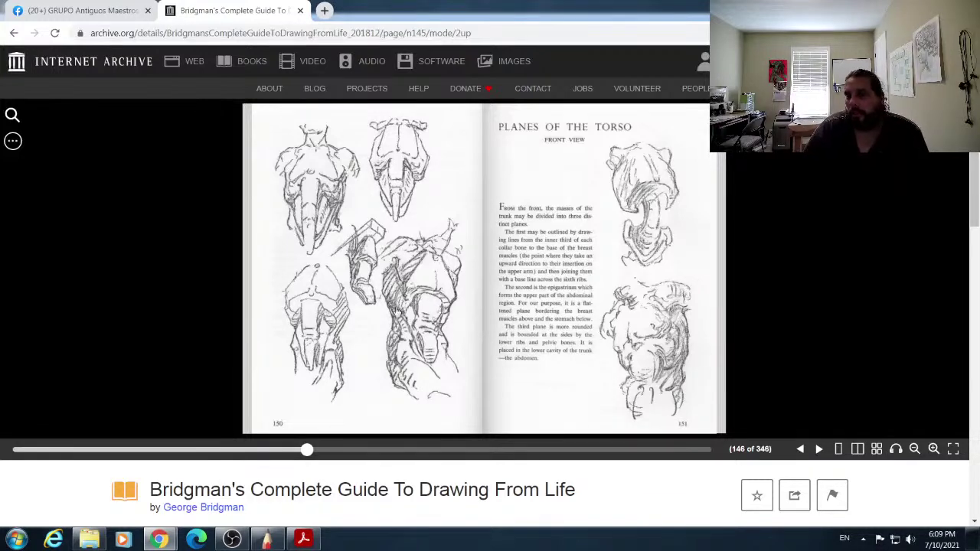
click(818, 450)
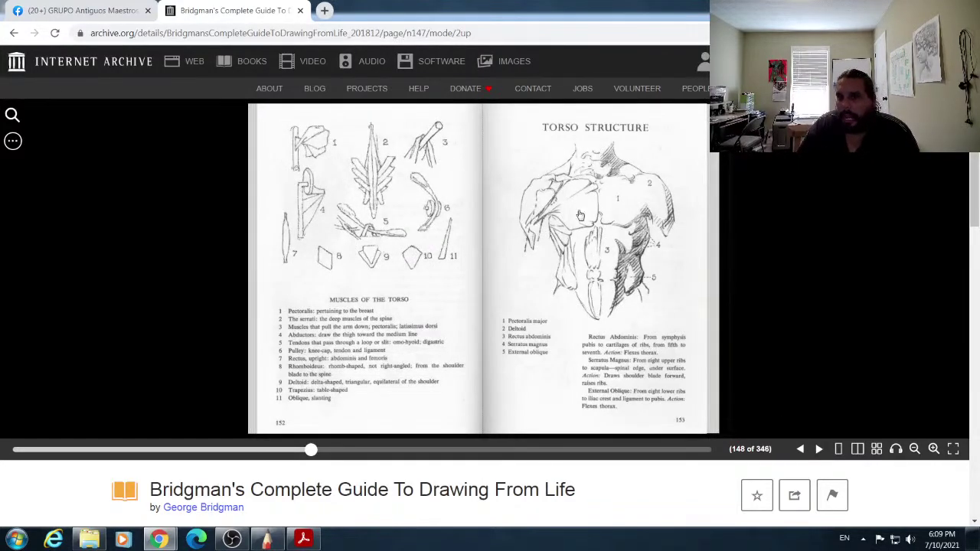
click(819, 449)
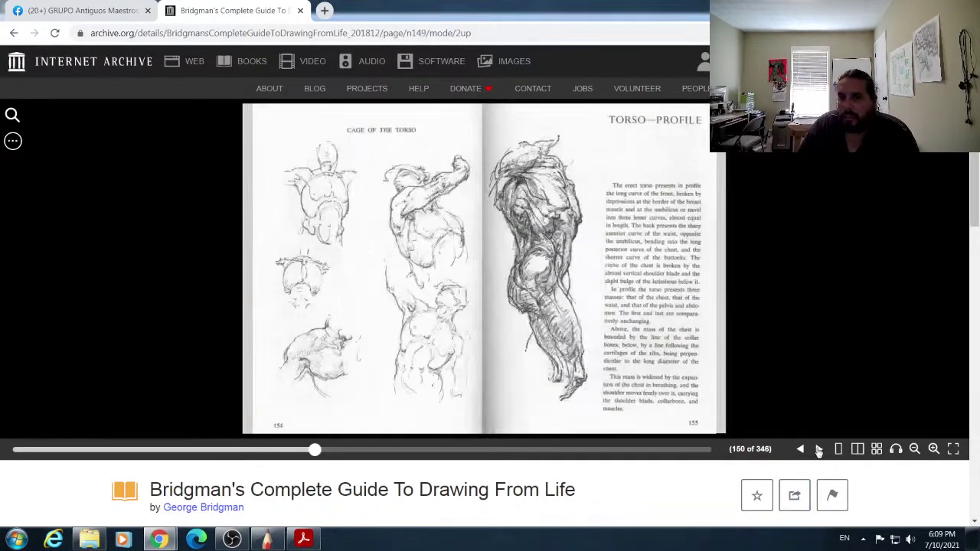
click(819, 450)
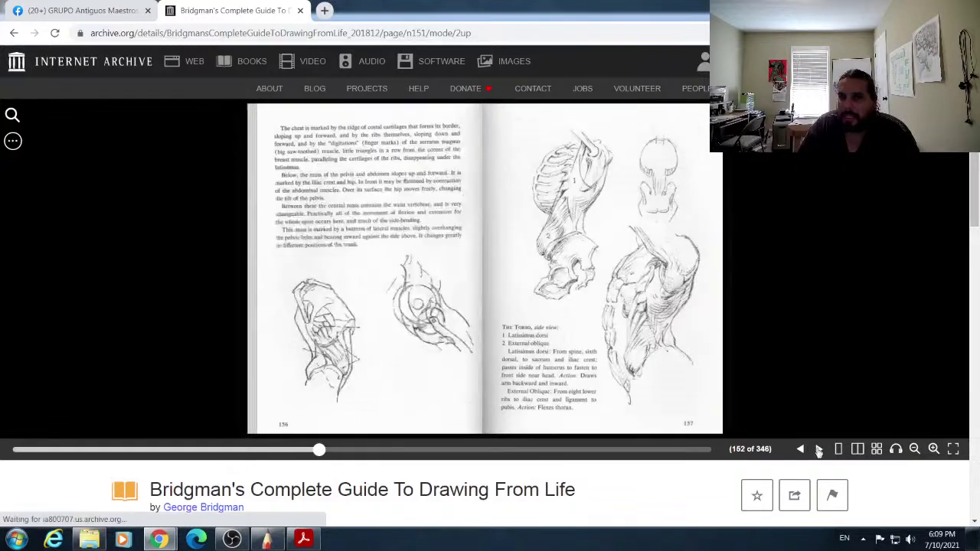
click(819, 450)
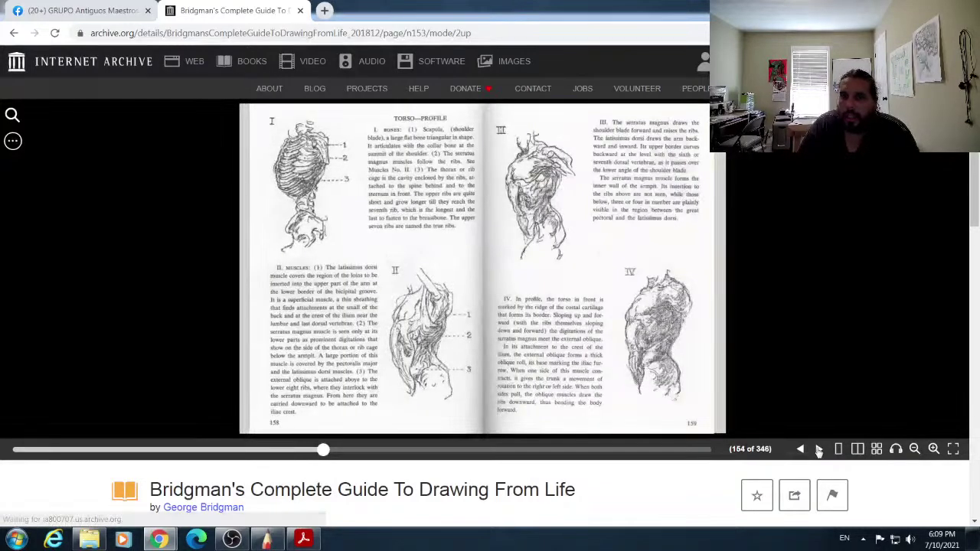
click(819, 450)
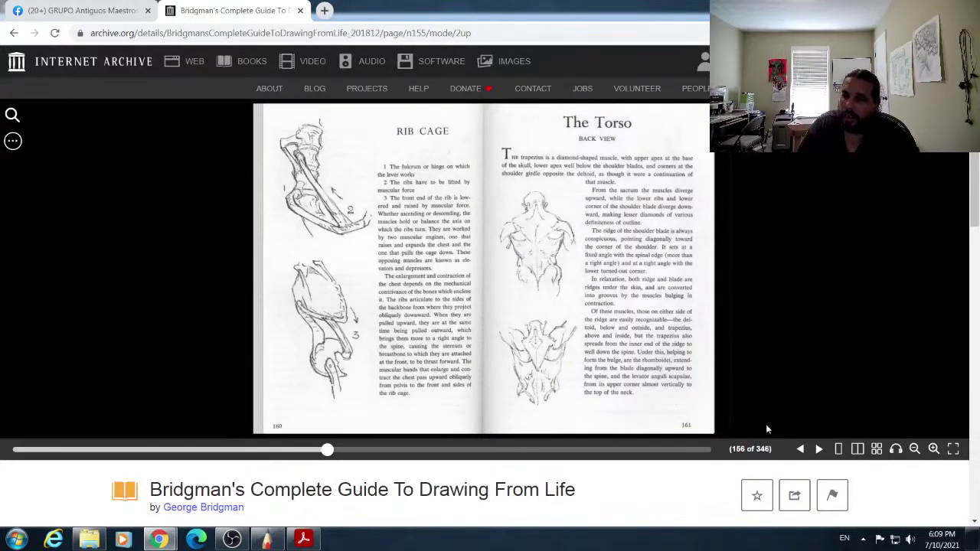
click(819, 450)
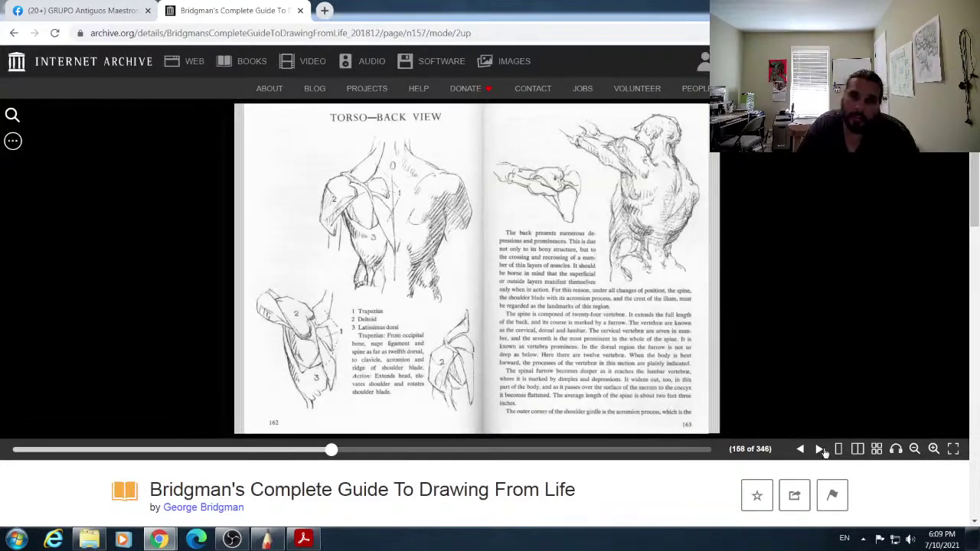
click(820, 451)
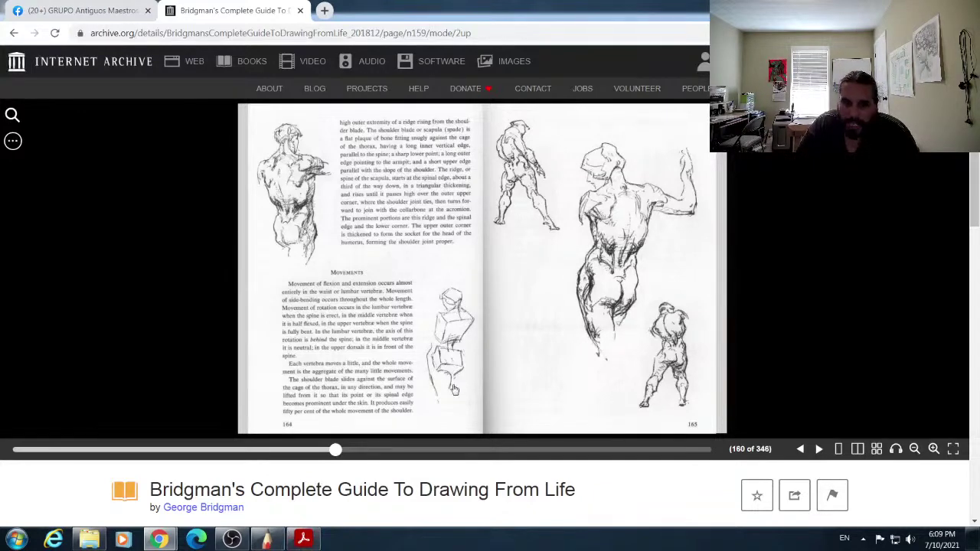
Step: Return to SketchBook and draw two tilted boxes for rib cage and pelvis beside the torso sketch, joined by curved waist lines
click(266, 540)
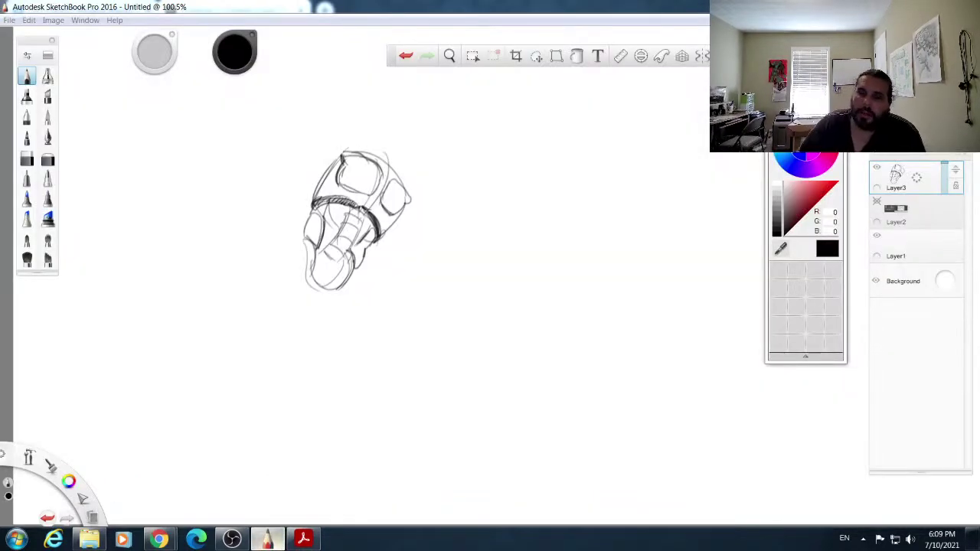
mouse_move(559, 365)
mouse_down()
mouse_move(544, 334)
mouse_move(560, 313)
mouse_move(575, 349)
mouse_move(566, 359)
mouse_move(612, 347)
mouse_up()
mouse_move(561, 311)
mouse_down()
mouse_move(598, 317)
mouse_move(614, 347)
mouse_up()
drag(564, 368, 605, 360)
drag(573, 319, 570, 280)
mouse_move(556, 333)
mouse_down()
mouse_move(570, 284)
mouse_move(584, 296)
mouse_move(556, 281)
mouse_move(575, 228)
mouse_up()
mouse_move(553, 285)
mouse_down()
mouse_move(575, 226)
mouse_move(612, 239)
mouse_up()
drag(613, 239, 589, 290)
drag(576, 227, 557, 236)
mouse_move(559, 236)
mouse_down()
mouse_move(542, 285)
mouse_move(590, 301)
mouse_up()
Step: Extend the torso sketch with a hip joint and thigh lines, a neck, a block-shaped head and a raised, bent arm
mouse_move(317, 255)
mouse_down()
mouse_move(299, 280)
mouse_move(290, 257)
mouse_move(304, 280)
mouse_move(320, 324)
mouse_up()
drag(288, 271, 309, 342)
mouse_move(346, 158)
mouse_down()
mouse_move(368, 156)
mouse_move(315, 193)
mouse_move(328, 178)
mouse_up()
mouse_move(389, 130)
mouse_down()
mouse_move(386, 163)
mouse_move(378, 134)
mouse_move(358, 145)
mouse_move(346, 107)
mouse_up()
mouse_move(351, 147)
mouse_down()
mouse_move(345, 104)
mouse_move(390, 97)
mouse_move(392, 130)
mouse_move(376, 133)
mouse_up()
mouse_move(343, 104)
mouse_down()
mouse_move(380, 96)
mouse_move(371, 93)
mouse_move(392, 105)
mouse_move(391, 129)
mouse_move(356, 121)
mouse_move(374, 115)
mouse_move(352, 116)
mouse_move(350, 249)
mouse_move(340, 160)
mouse_move(326, 146)
mouse_move(348, 144)
mouse_move(344, 155)
mouse_move(298, 169)
mouse_move(289, 193)
mouse_move(280, 187)
mouse_move(291, 196)
mouse_move(289, 184)
mouse_move(314, 170)
mouse_move(290, 190)
mouse_move(310, 187)
mouse_move(269, 187)
mouse_move(283, 170)
mouse_move(266, 163)
mouse_move(267, 125)
mouse_up()
mouse_move(285, 167)
mouse_down()
mouse_move(280, 125)
mouse_move(283, 162)
mouse_up()
drag(278, 129, 289, 173)
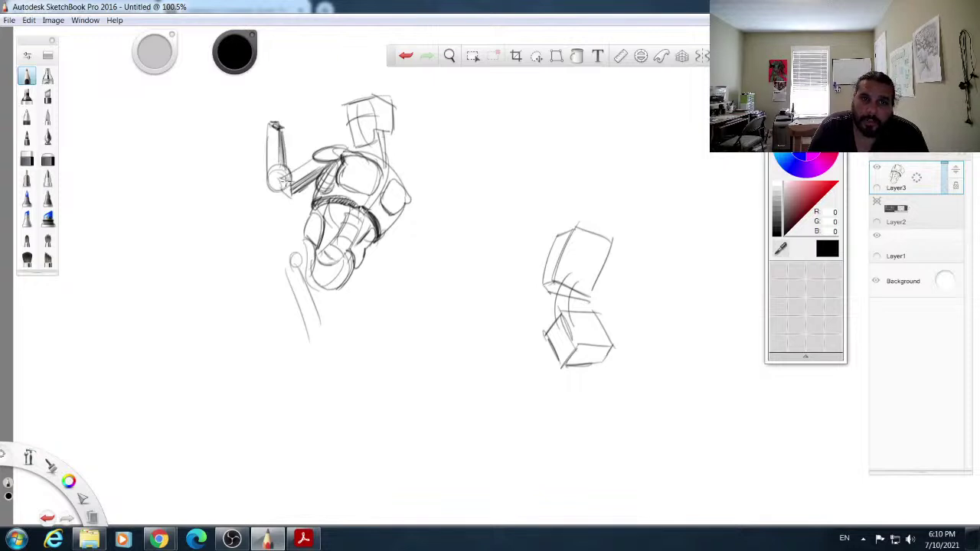
Step: Add a hand to the raised arm, draw the full leg with knee and foot, and start the second thigh's outline
mouse_move(280, 119)
mouse_down()
mouse_move(274, 108)
mouse_move(288, 97)
mouse_move(294, 109)
mouse_move(312, 110)
mouse_move(296, 100)
mouse_up()
drag(296, 258, 317, 338)
mouse_move(297, 275)
mouse_down()
mouse_move(332, 356)
mouse_move(320, 481)
mouse_move(329, 490)
mouse_move(306, 502)
mouse_up()
drag(306, 502, 325, 490)
drag(349, 281, 366, 328)
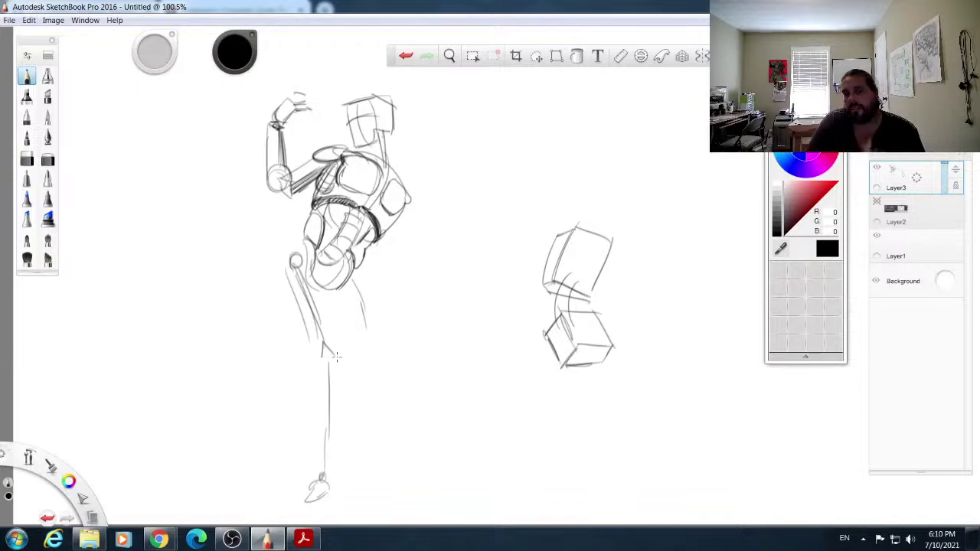
Step: Hatch the side plane of the figure's head, darken the chin and neck, and add the lowered second arm
mouse_move(369, 89)
mouse_down()
mouse_move(373, 127)
mouse_move(380, 106)
mouse_move(390, 135)
mouse_move(375, 142)
mouse_move(375, 161)
mouse_up()
drag(386, 133, 389, 162)
drag(392, 153, 391, 157)
drag(402, 181, 420, 204)
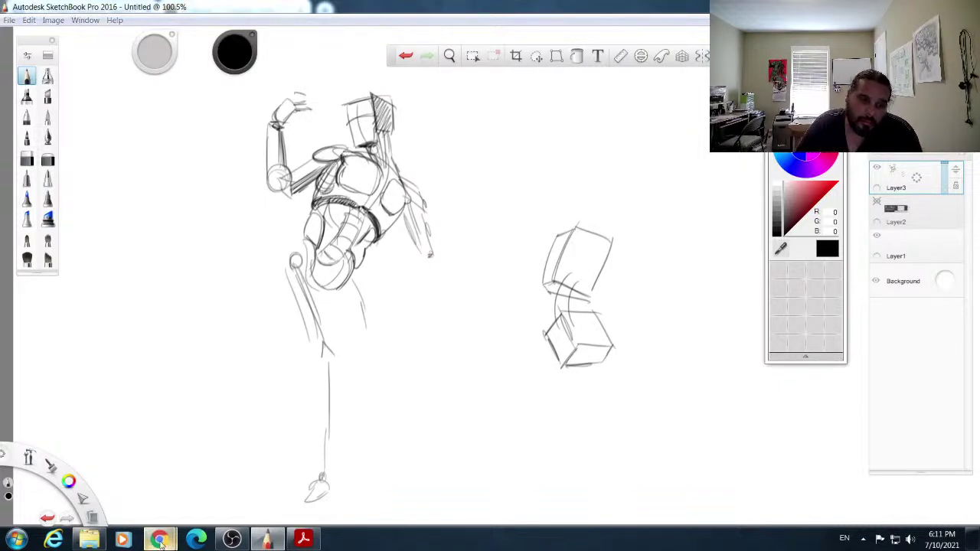
Step: Switch to Chrome, return from the Bridgman book to the Google results and search for "LAURICELLA" instead
mouse_move(159, 539)
click(212, 493)
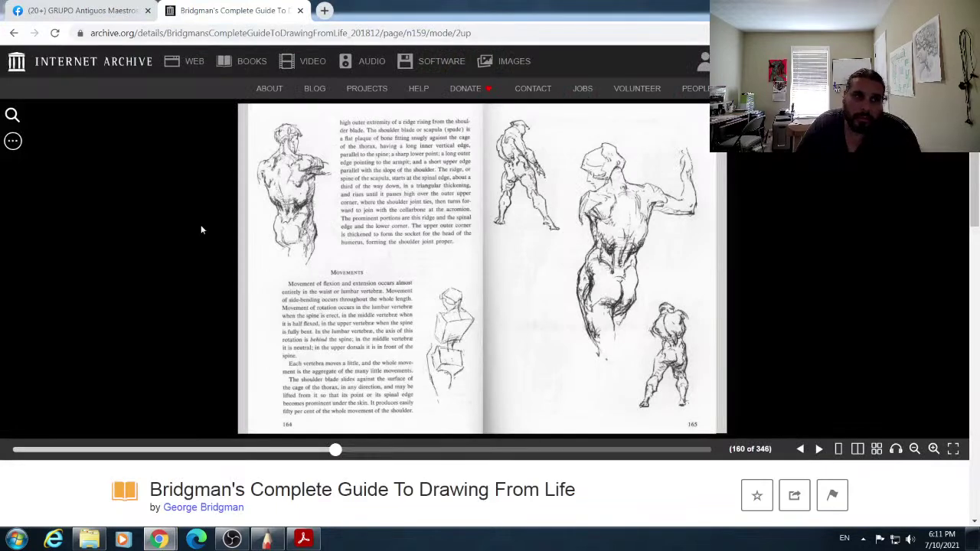
click(14, 34)
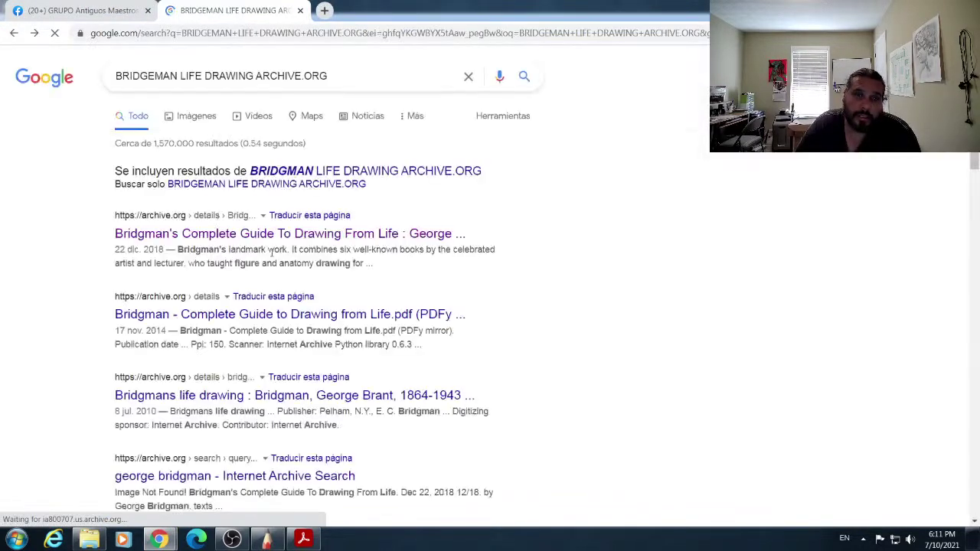
drag(344, 78, 129, 76)
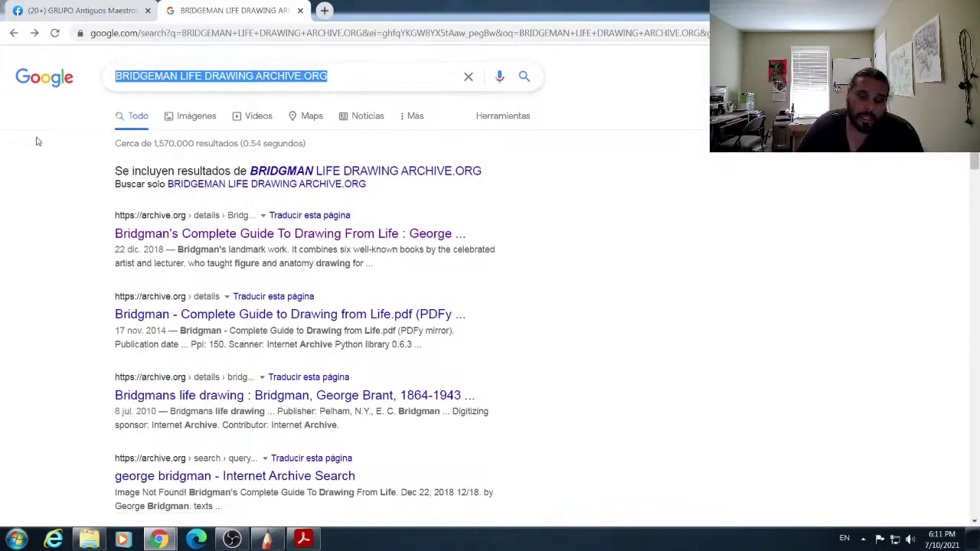
text(LA)
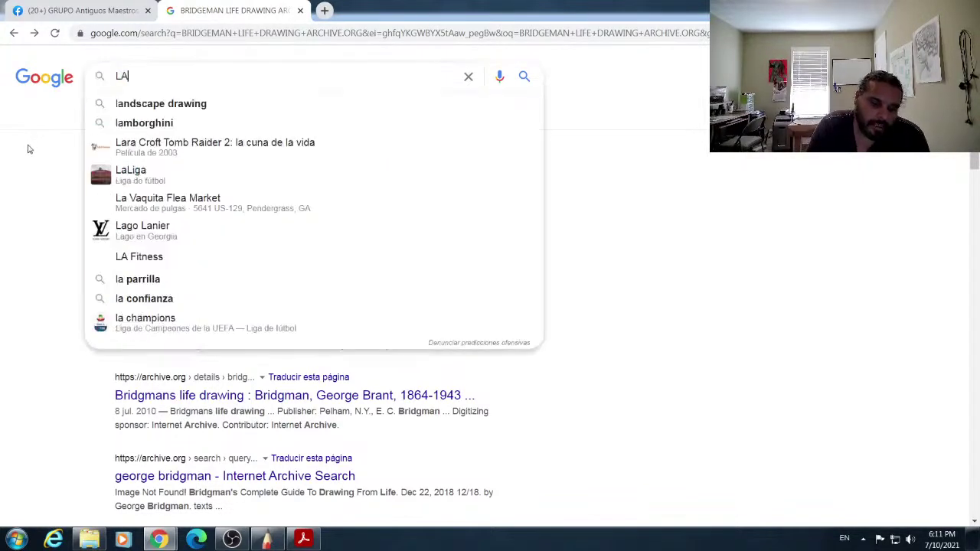
text(URICELLA)
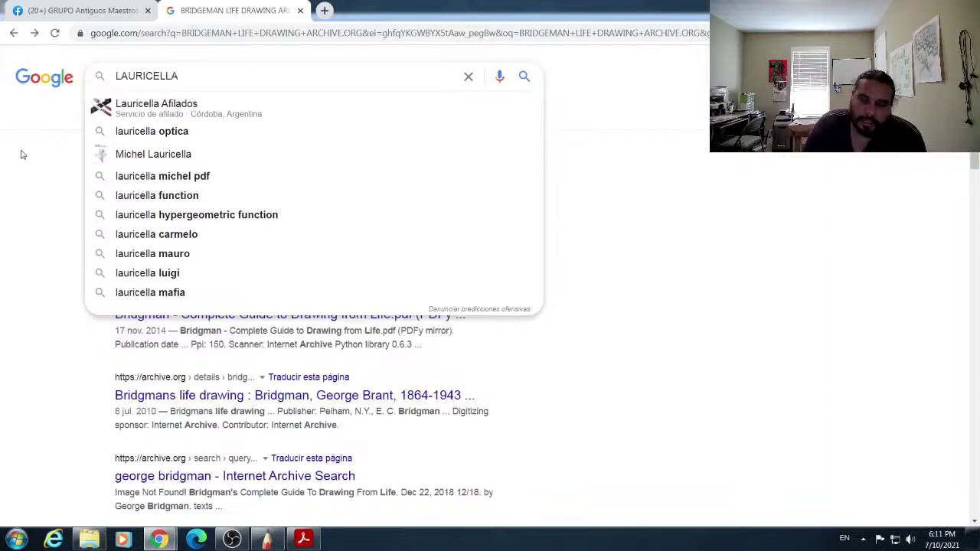
key(Return)
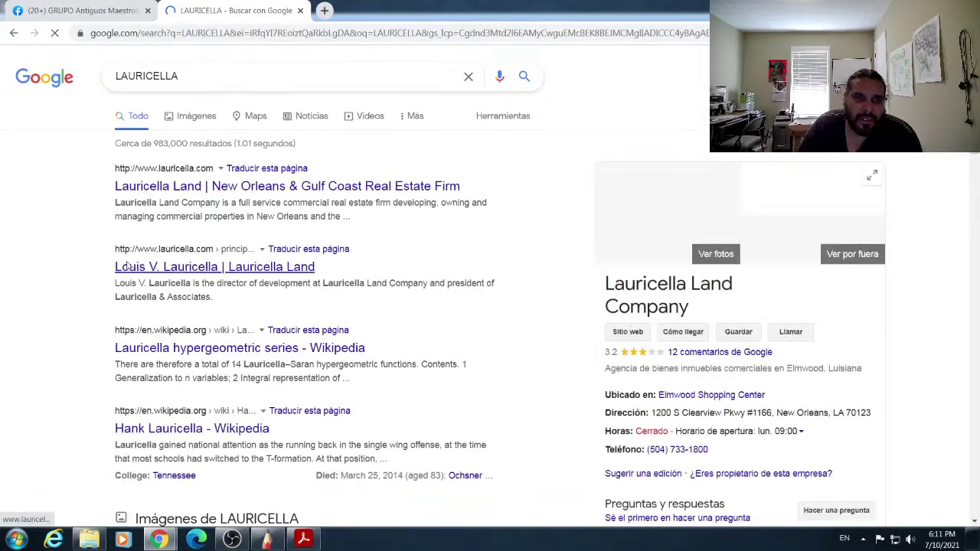
Step: Refine the web search to "LAURICELLA DRAWING" and look over the results
click(194, 76)
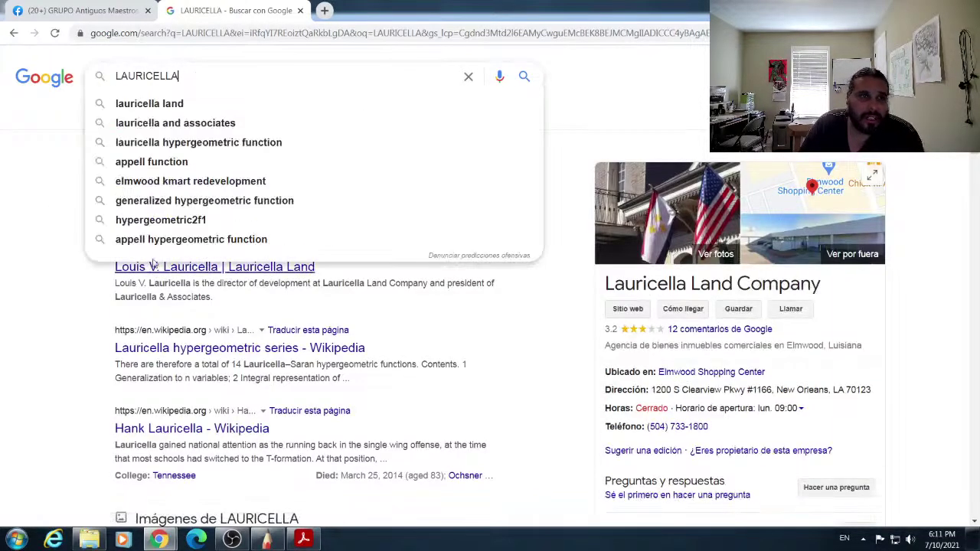
text(DRAWING)
key(Return)
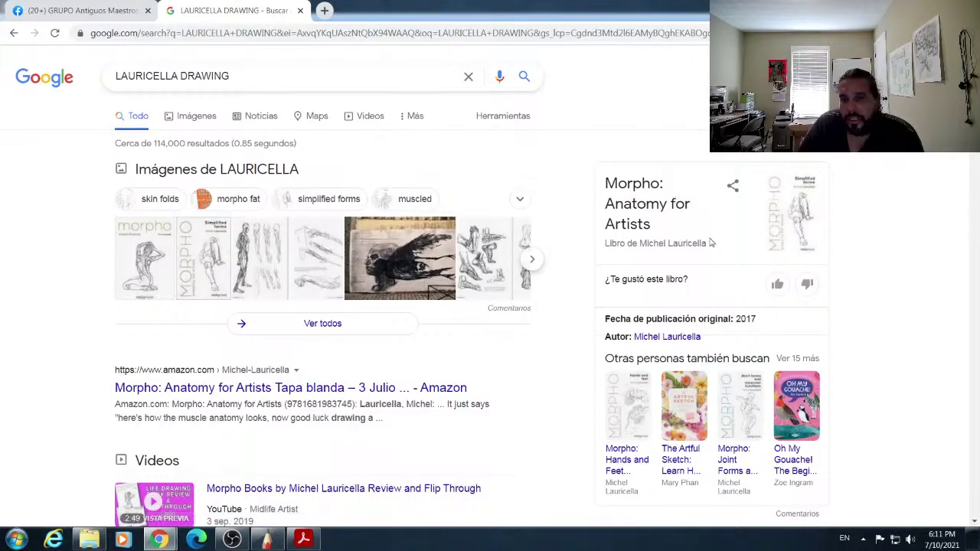
scroll(651, 353, down, 1)
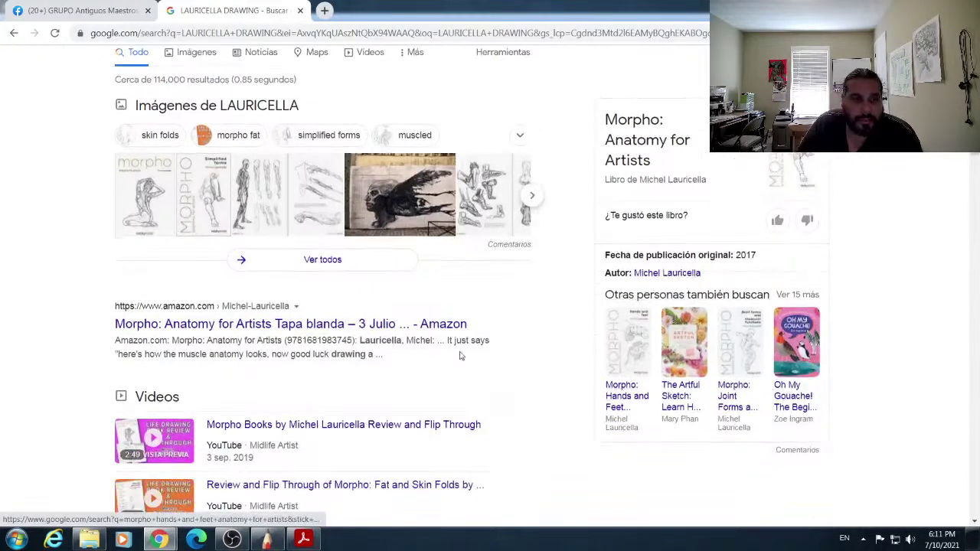
scroll(461, 355, up, 1)
Step: Show the image results for the search, browse the Morpho book covers and preview "Morpho: Simplified Forms"
click(209, 118)
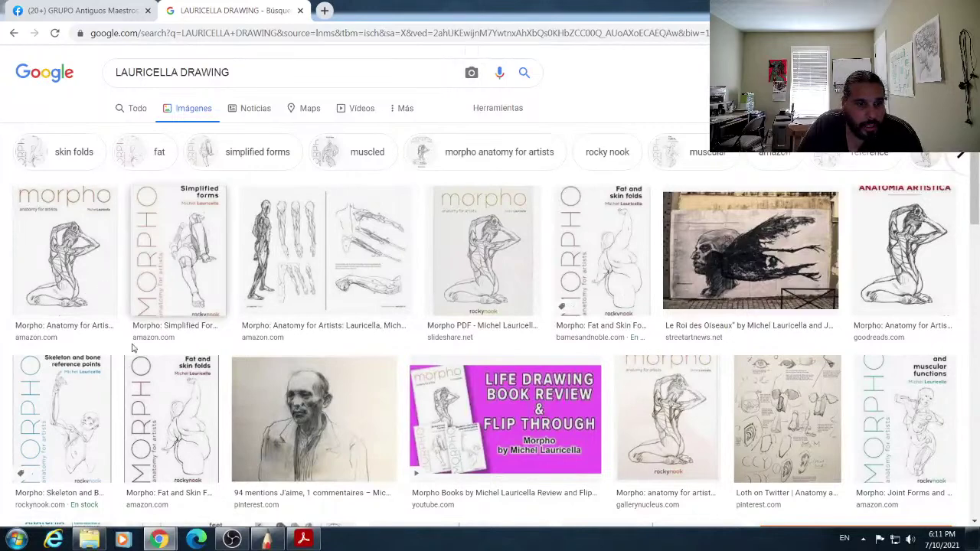
scroll(132, 348, down, 1)
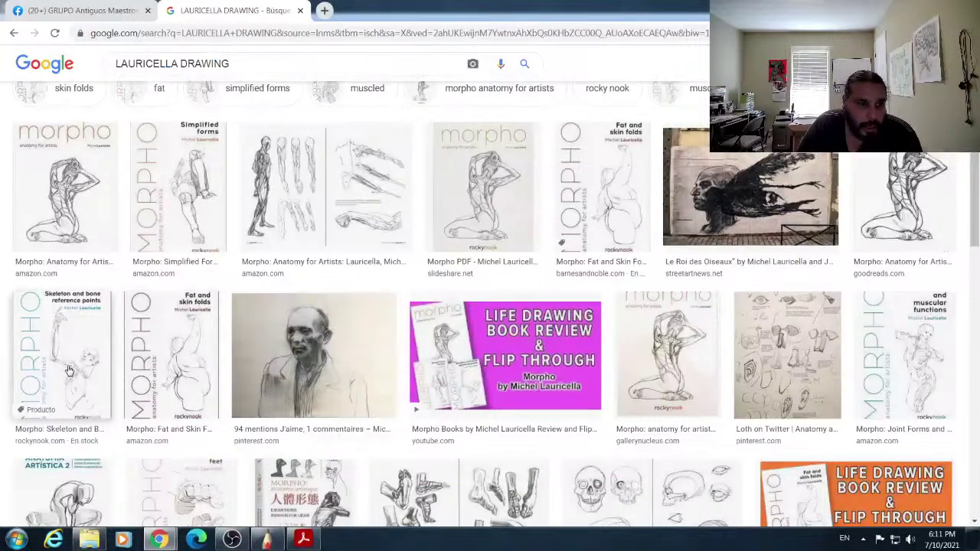
scroll(99, 375, down, 2)
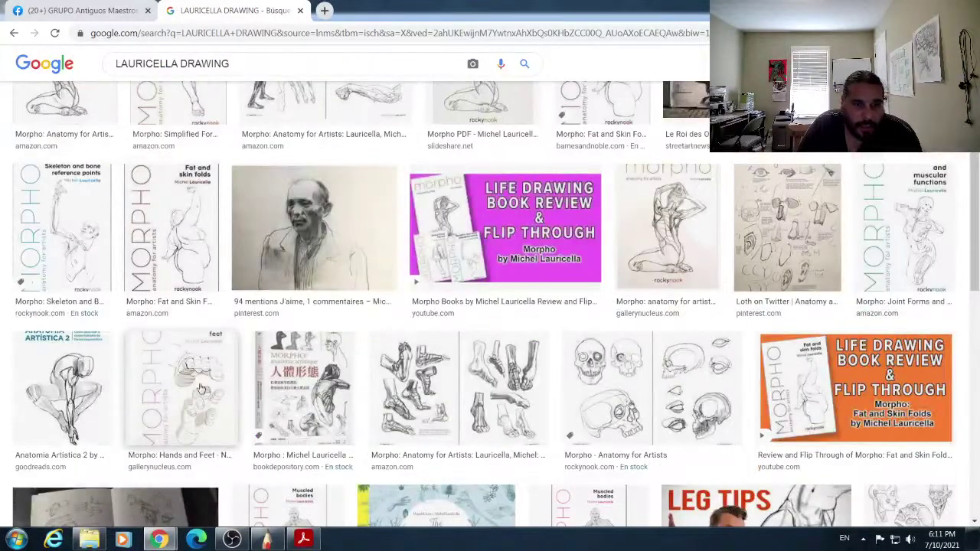
scroll(520, 398, up, 3)
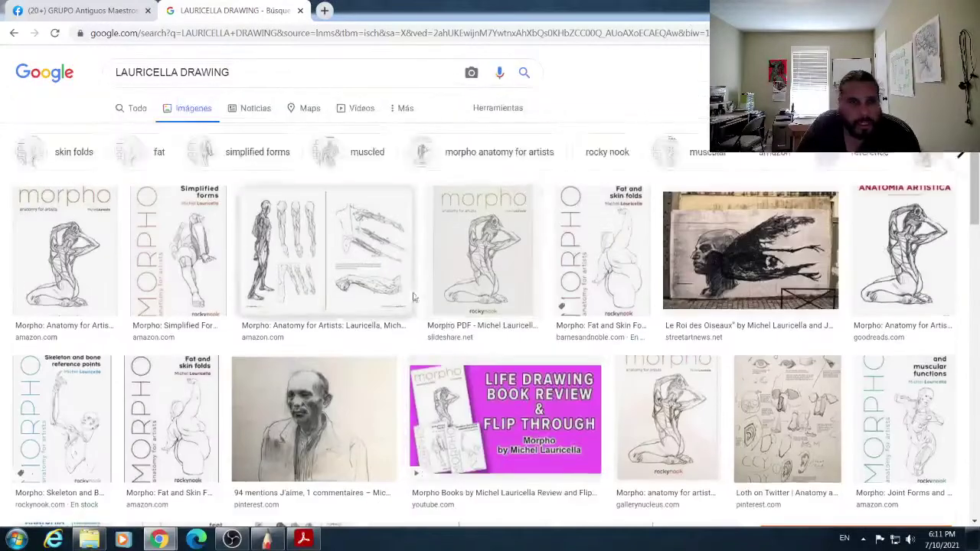
click(209, 267)
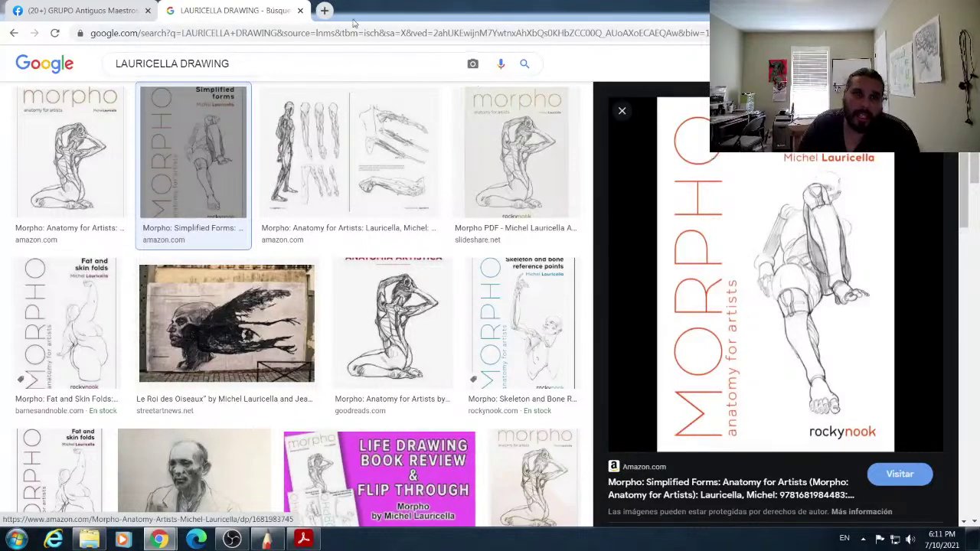
Step: Open YouTube's home page in a new browser tab
click(326, 11)
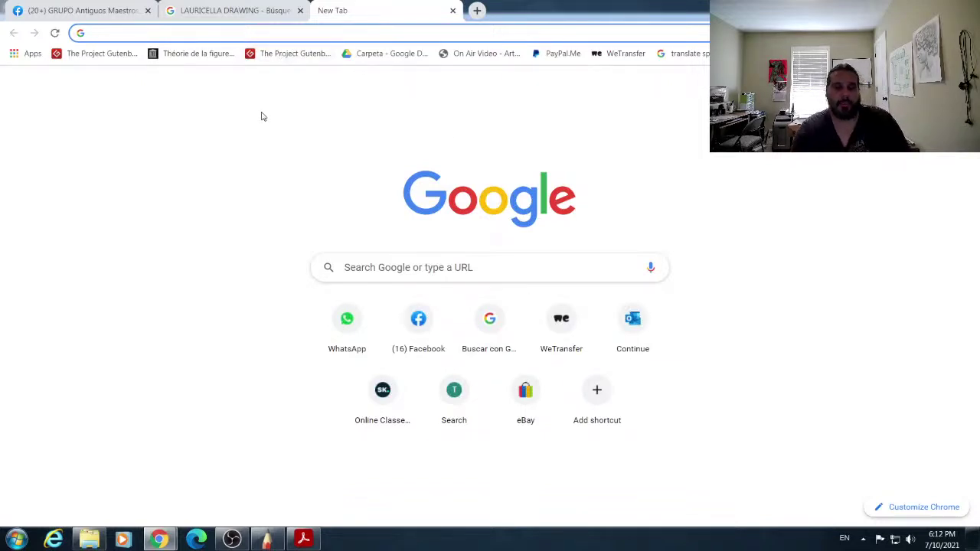
text(WWW.Y)
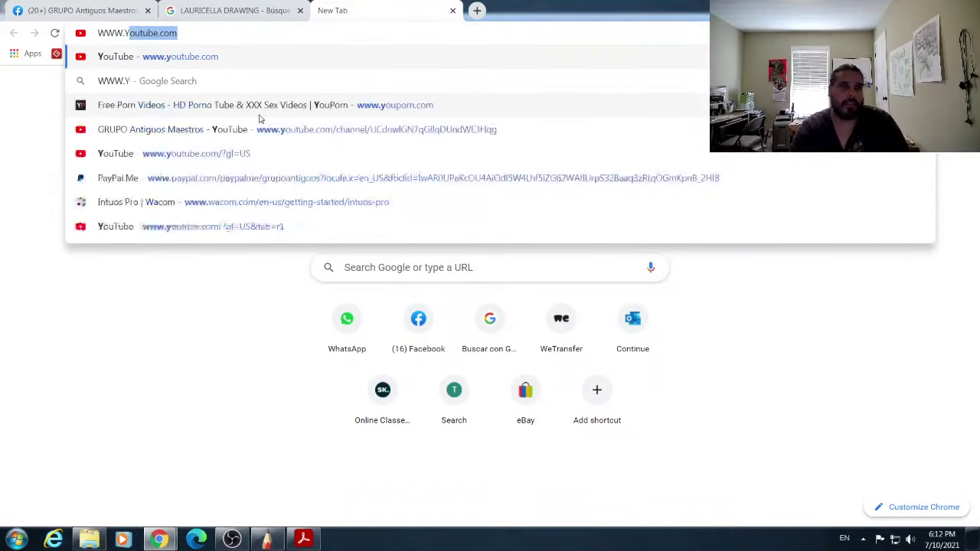
key(Return)
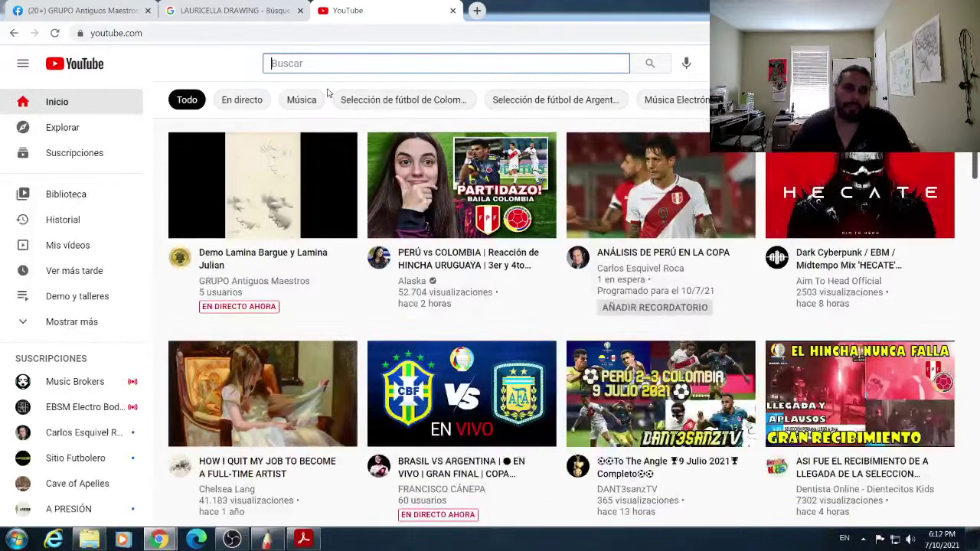
Step: Search YouTube for "DRAWING DATABASE" and open The Drawing Database channel
text(AW)
key(BackSpace)
key(BackSpace)
text(RAWING )
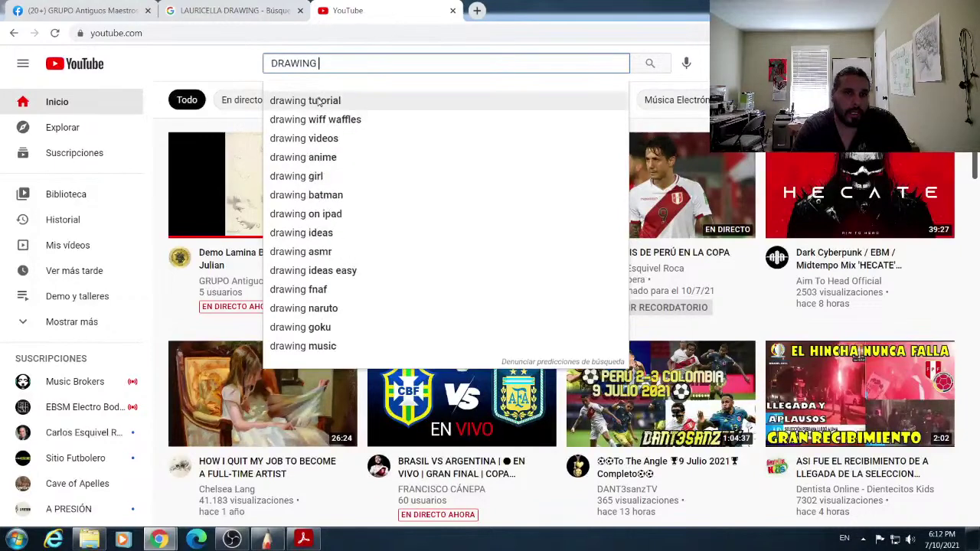
text(DATABASE)
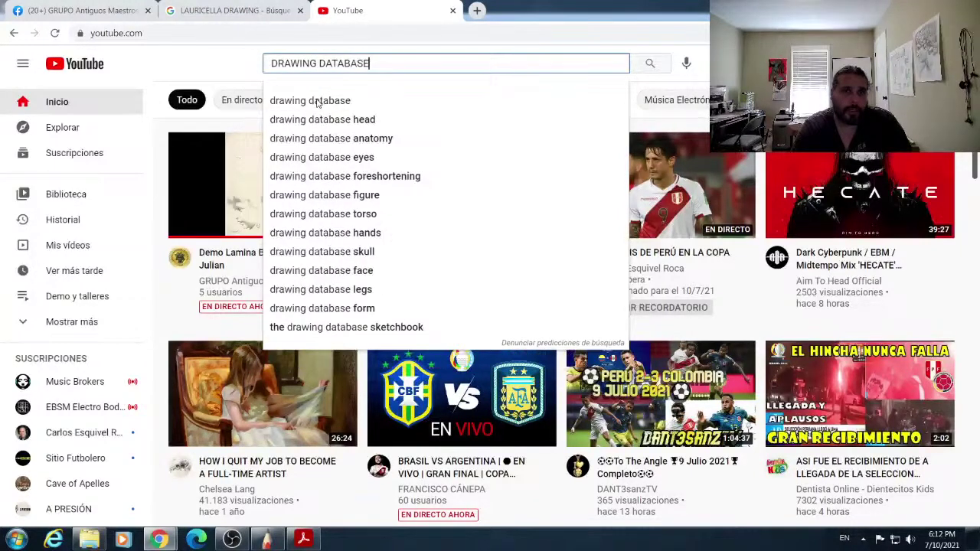
key(Return)
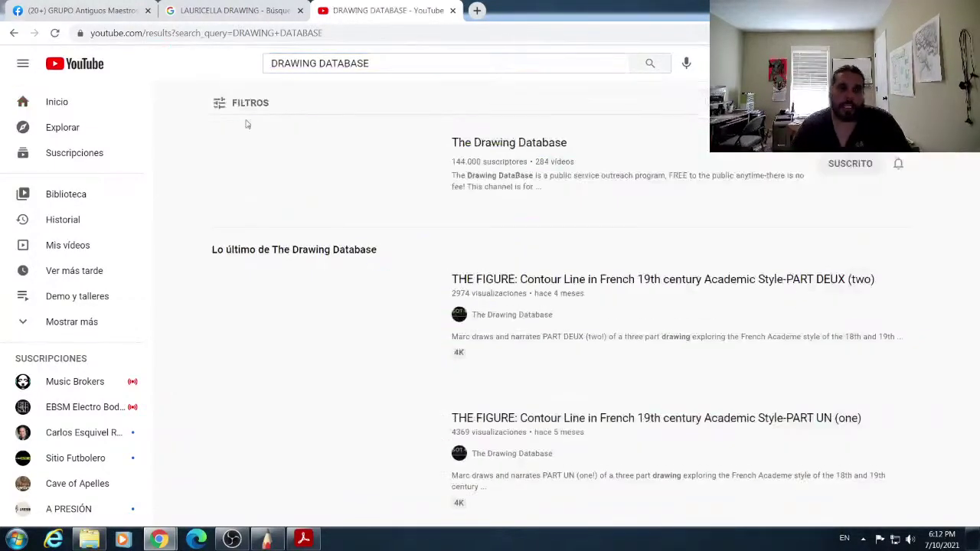
click(363, 179)
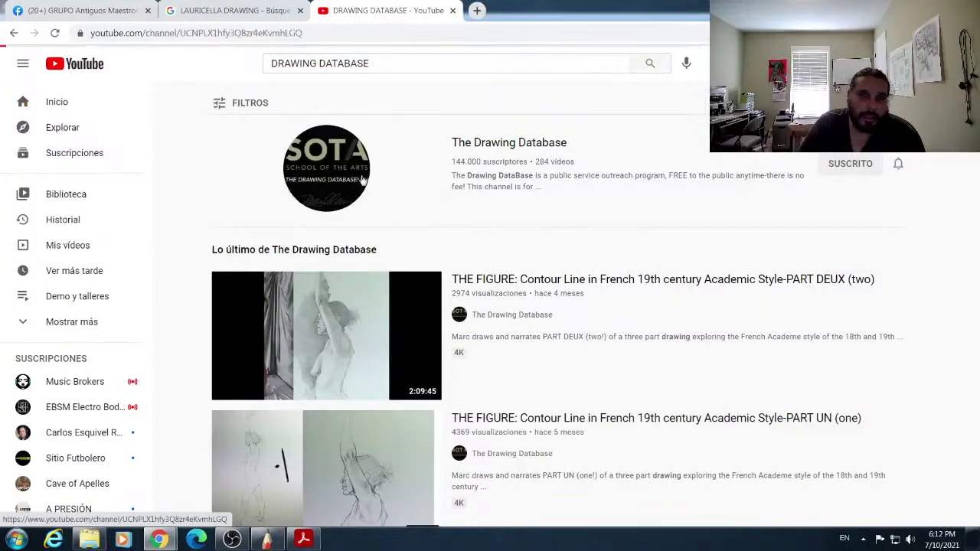
Step: Look through The Drawing Database's playlists and recent uploads, ending on the channel's playlists
click(409, 295)
scroll(429, 298, down, 1)
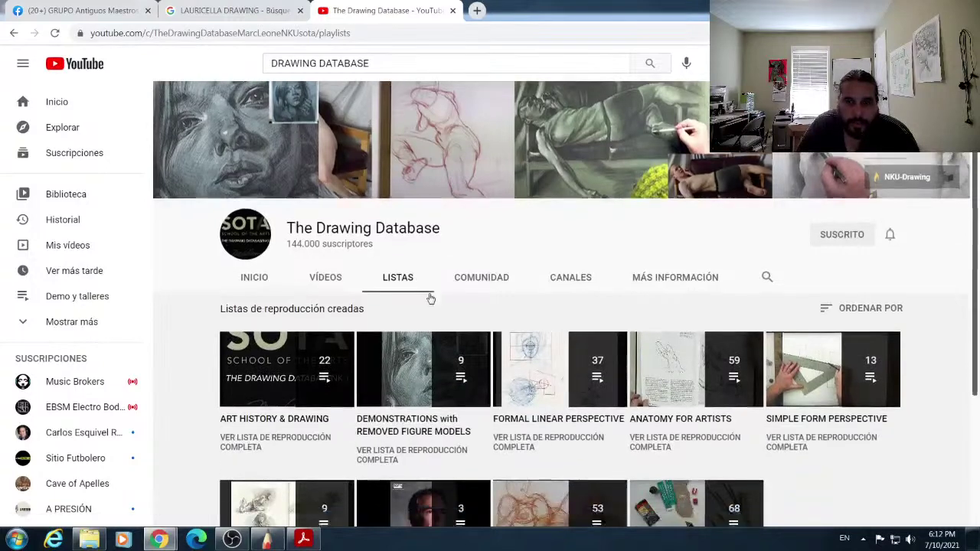
scroll(431, 299, up, 1)
click(254, 295)
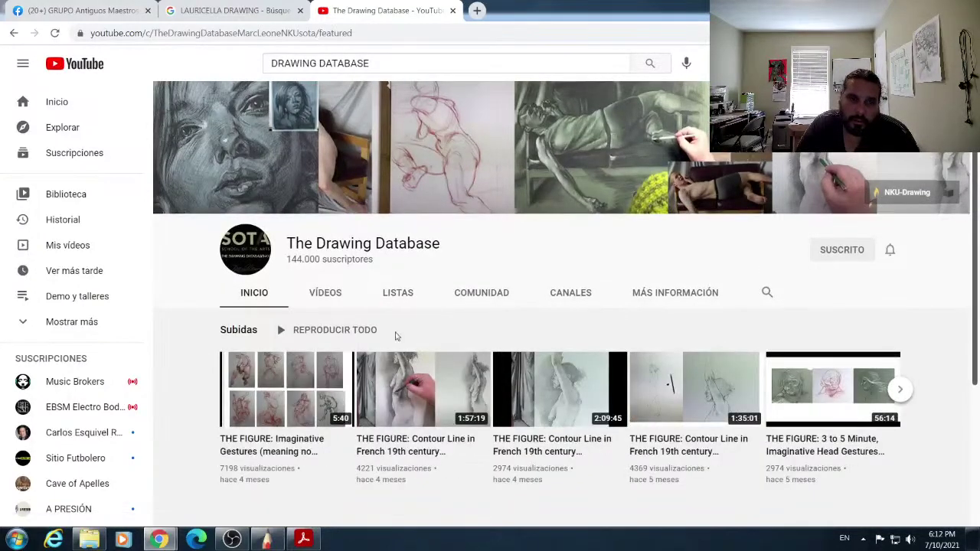
scroll(360, 367, down, 1)
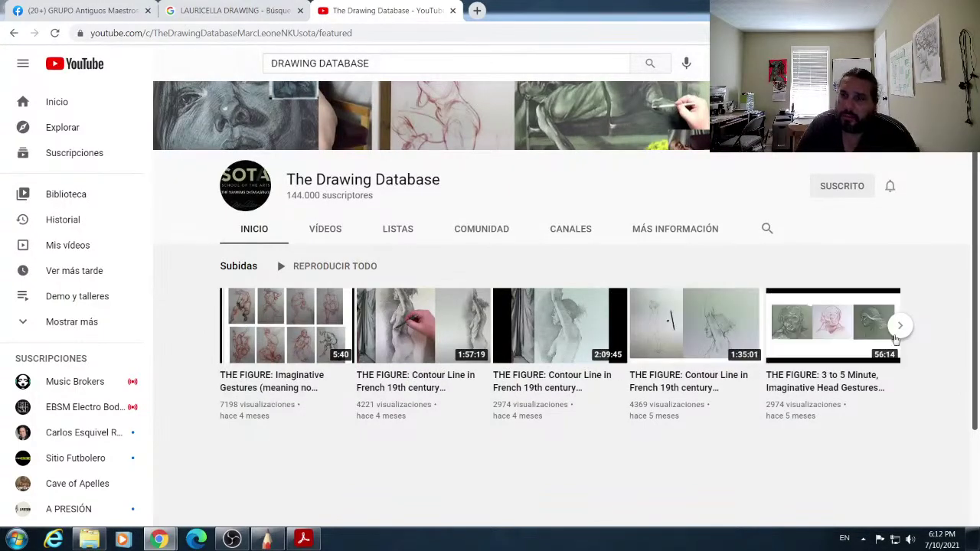
click(900, 325)
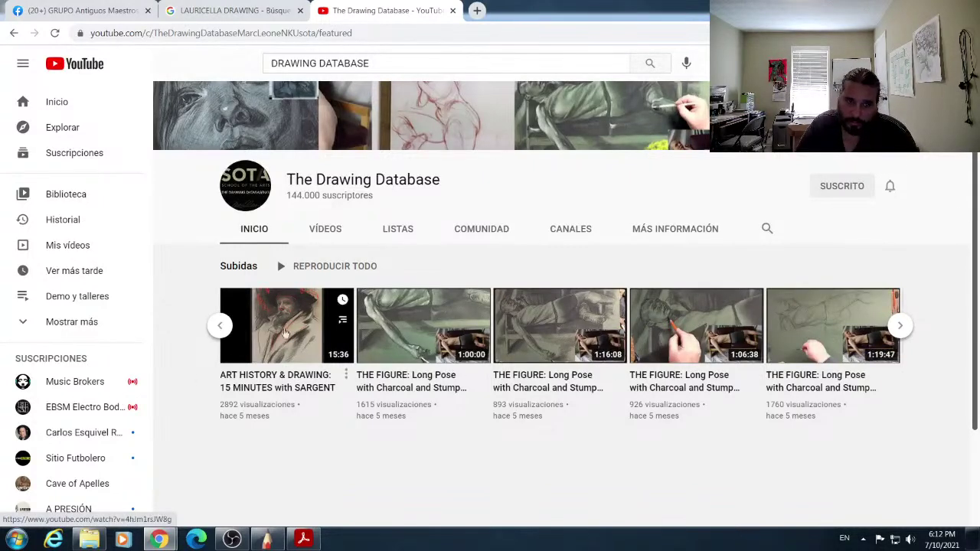
click(900, 325)
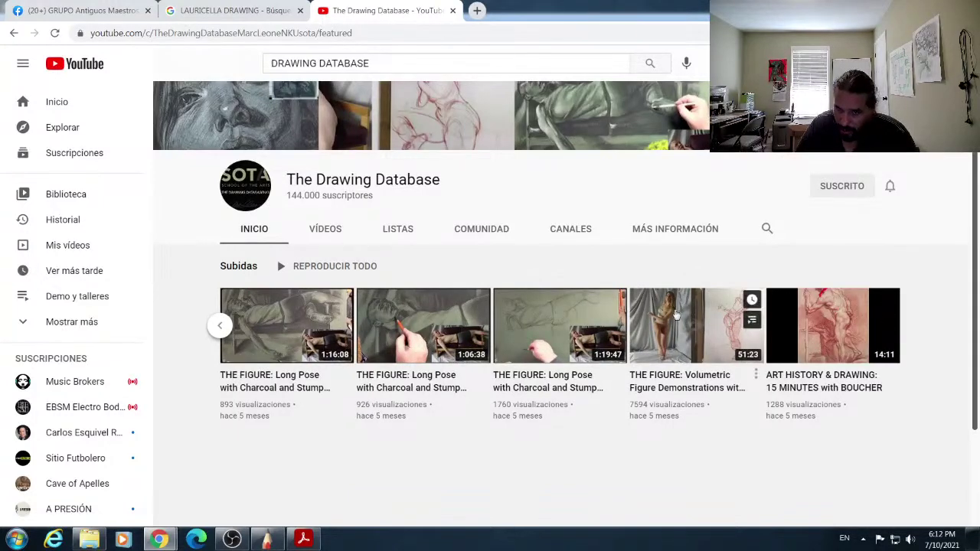
click(405, 233)
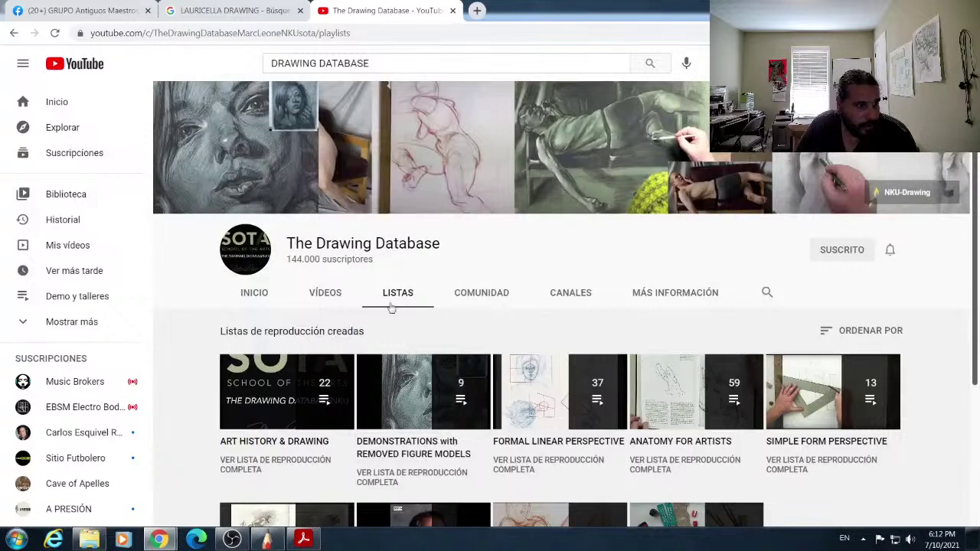
Step: Switch back to the "LAURICELLA DRAWING" image results and look over the related images for "Morpho: Simplified Forms"
click(252, 9)
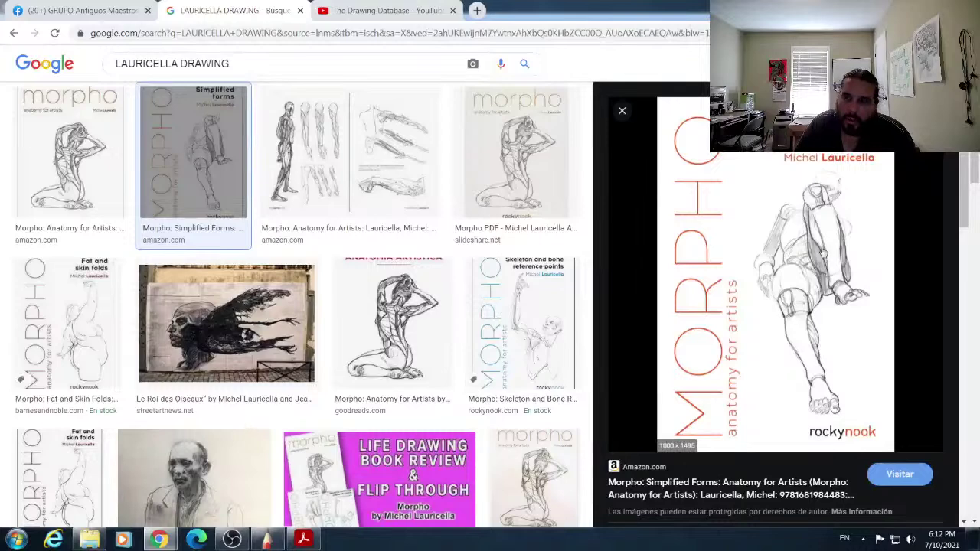
scroll(858, 296, down, 3)
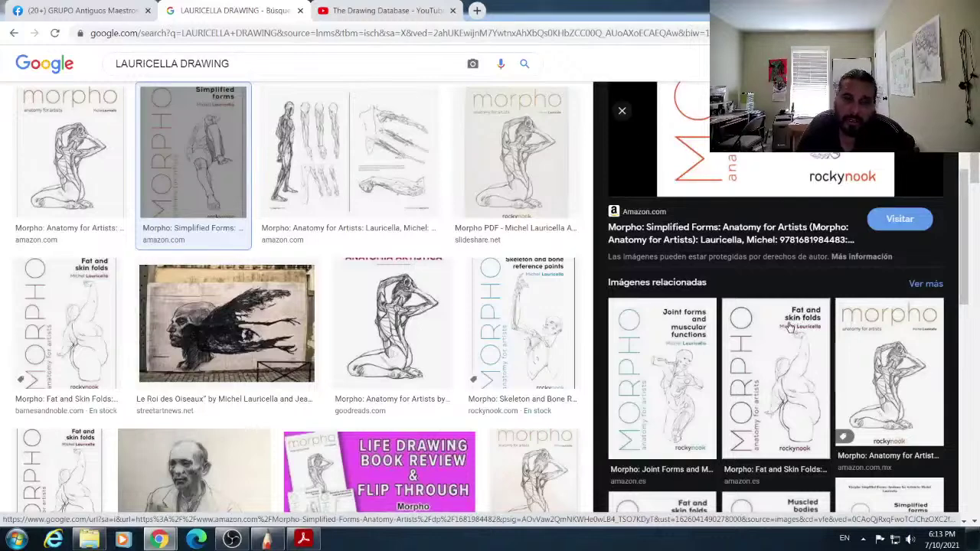
scroll(773, 332, up, 3)
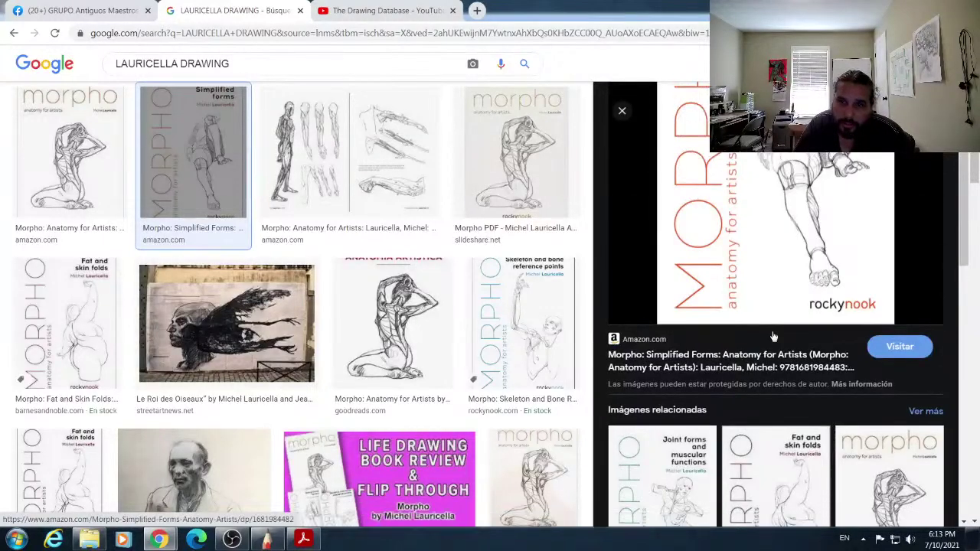
scroll(785, 349, down, 3)
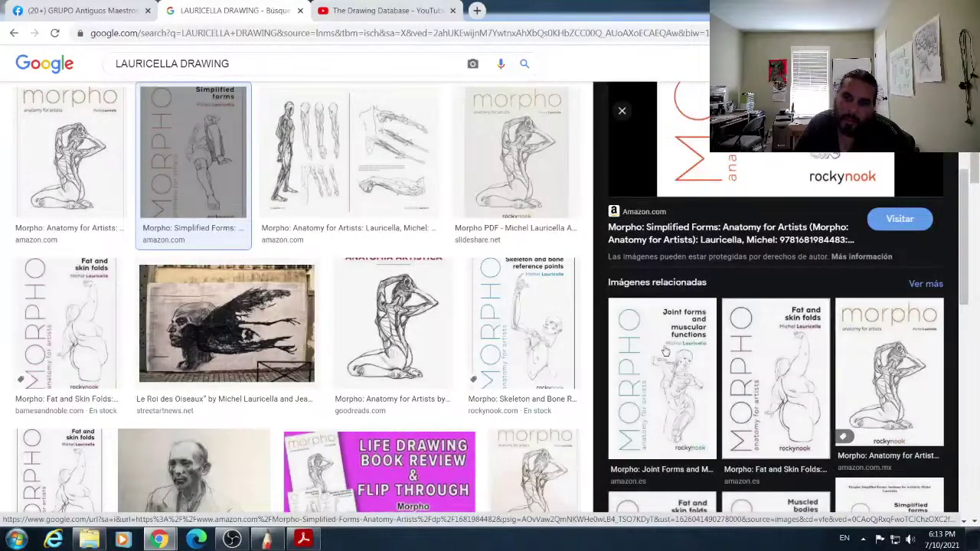
Step: Return to The Drawing Database's playlists on YouTube and start the playlist "THE FIGURE"
click(398, 11)
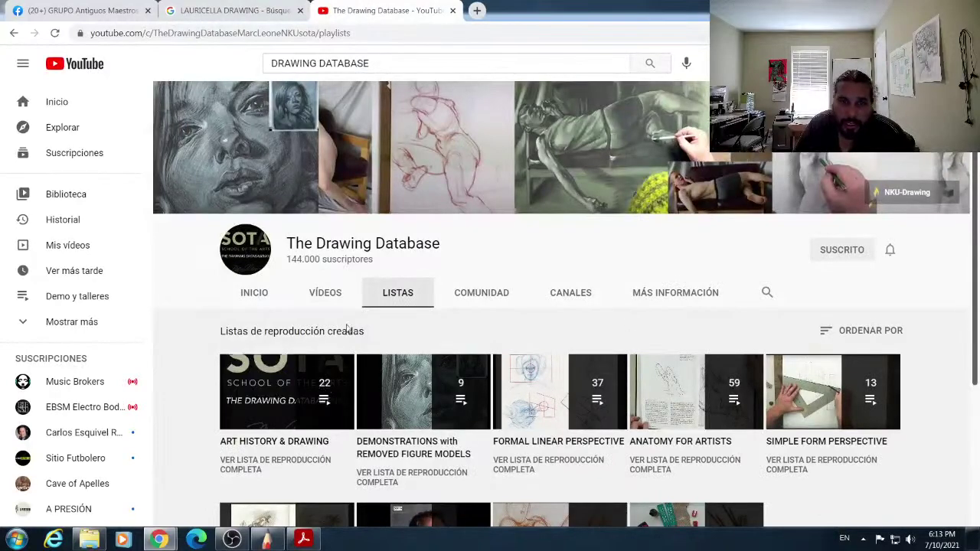
scroll(344, 360, down, 1)
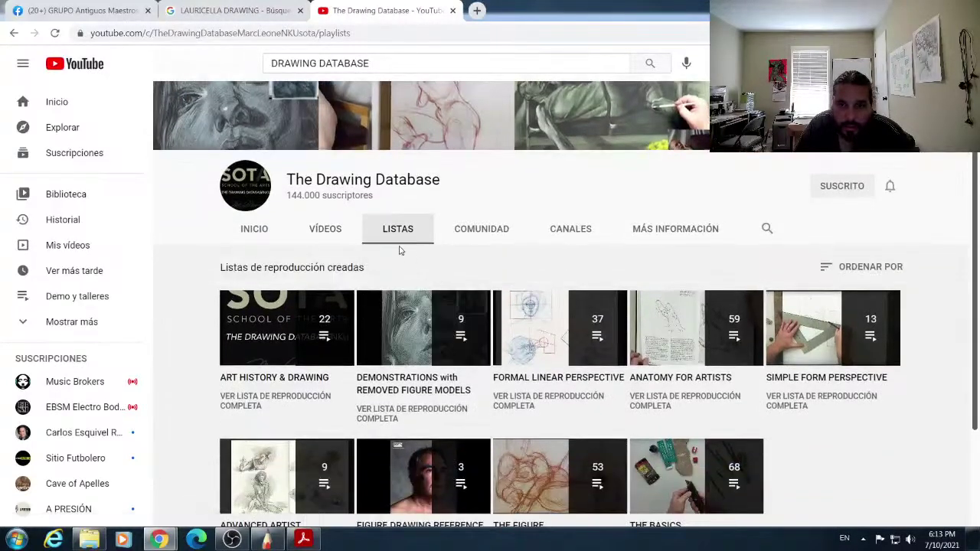
scroll(399, 249, down, 2)
click(555, 367)
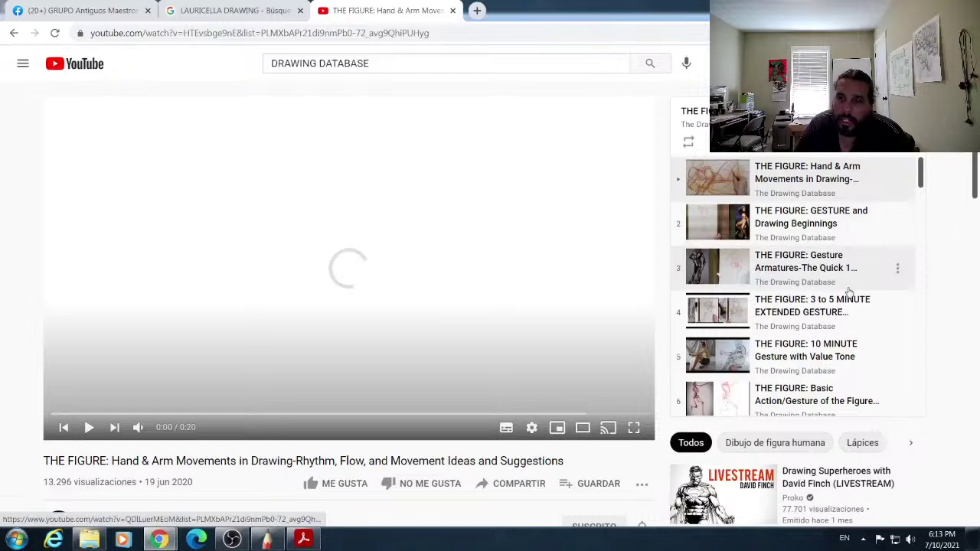
Step: Find "THE FIGURE: Volumetric Figure Demonstrations (3)" in the playlist and play it from about 20 minutes in
drag(921, 182, 923, 214)
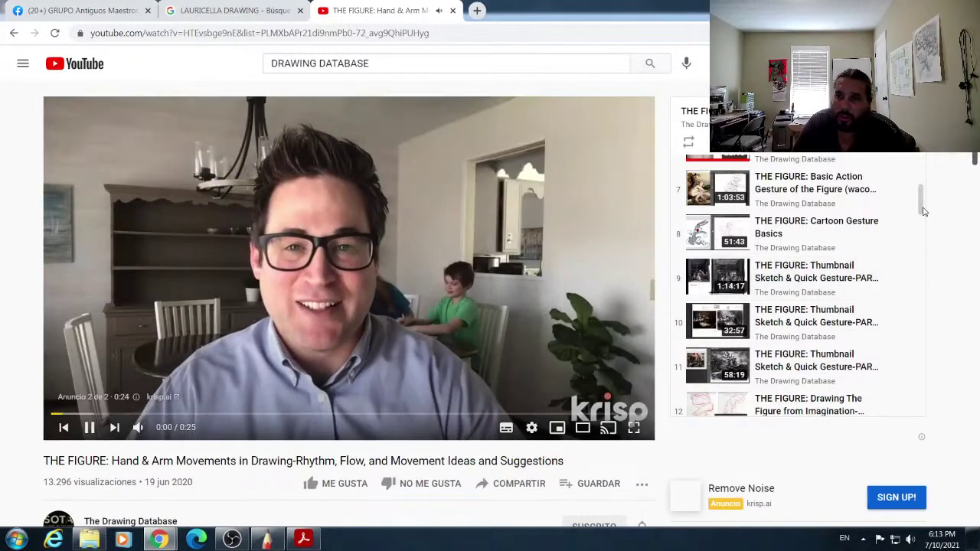
scroll(923, 229, down, 1)
scroll(923, 229, down, 3)
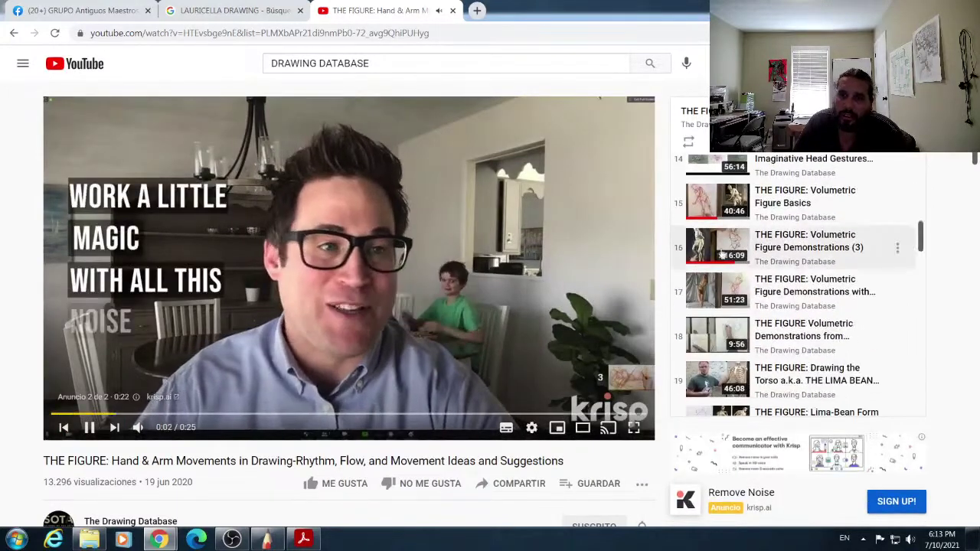
click(728, 253)
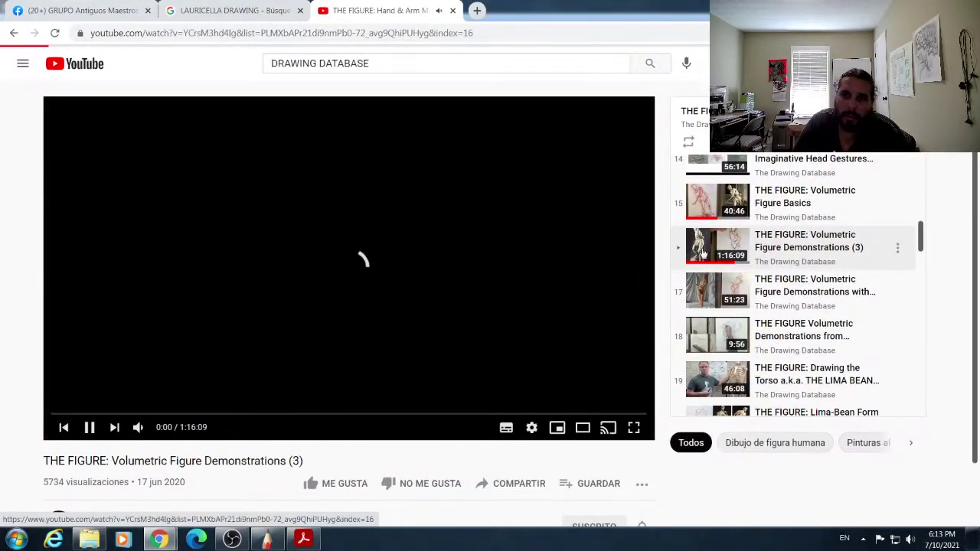
click(211, 415)
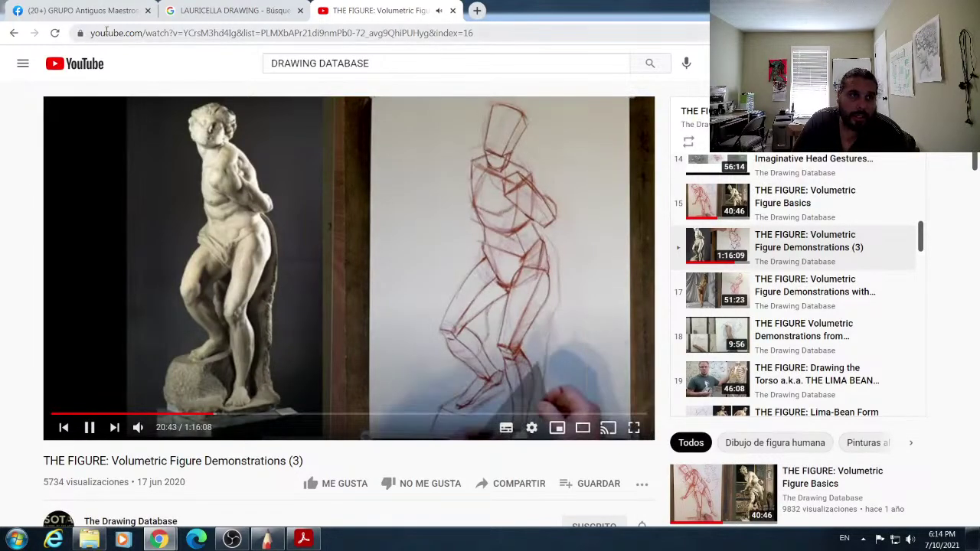
Step: Go back to the channel's playlists, close the mini player and look over the available playlists
click(13, 34)
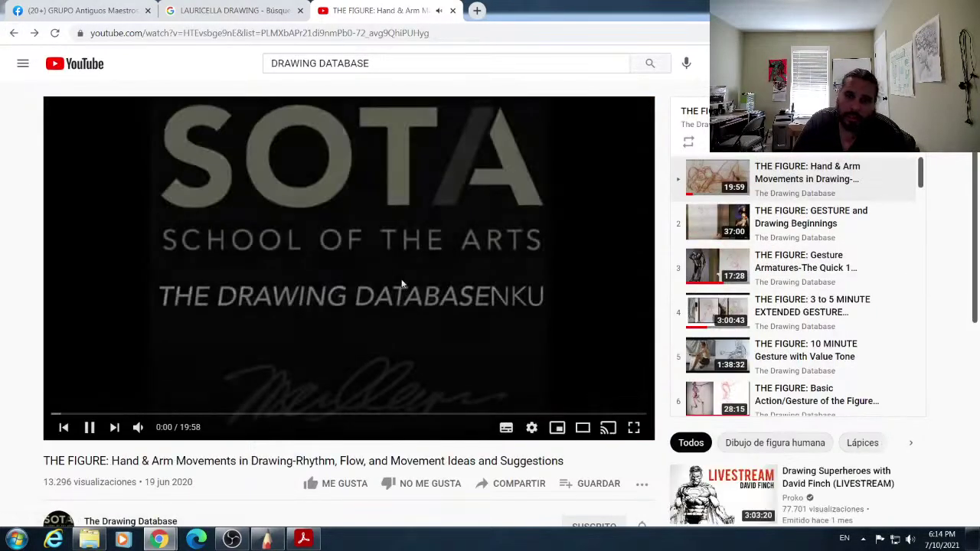
click(14, 34)
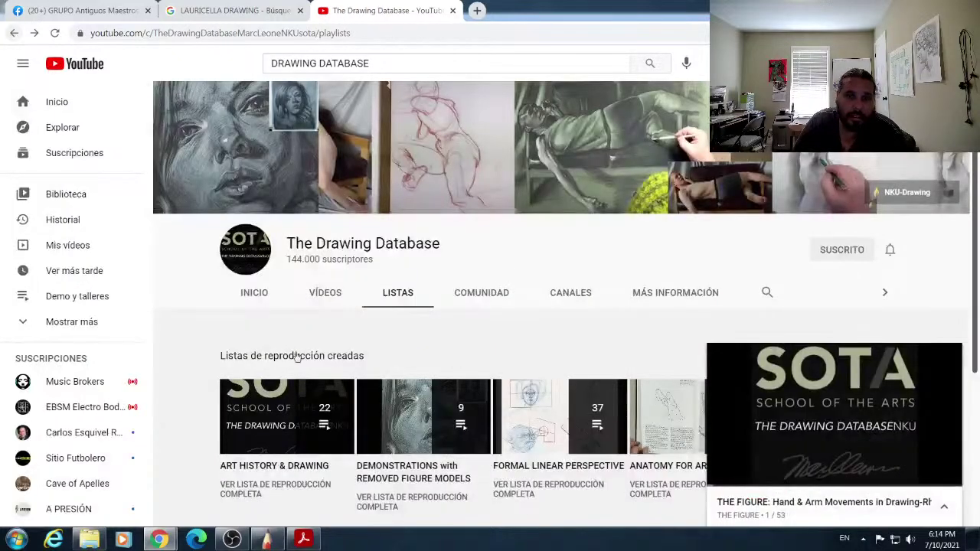
mouse_move(932, 370)
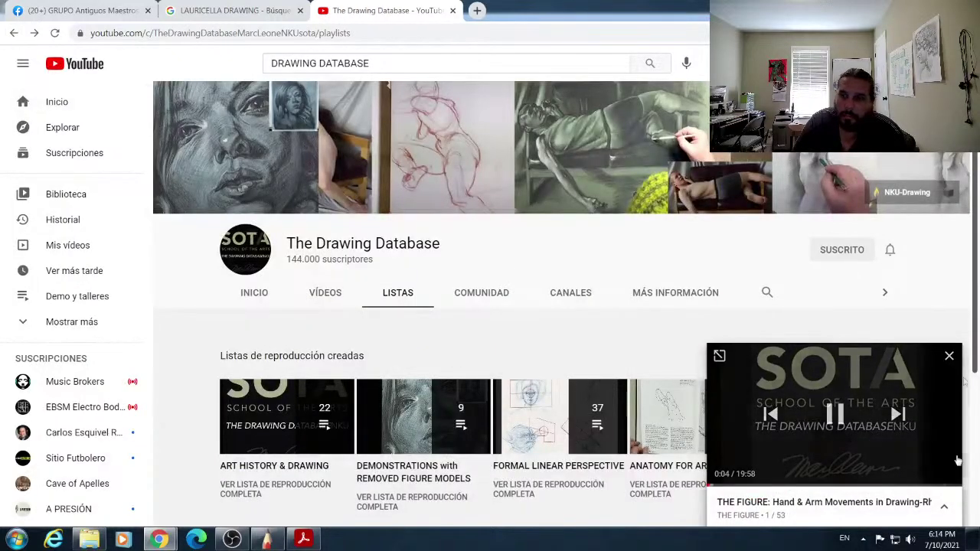
scroll(555, 425, down, 3)
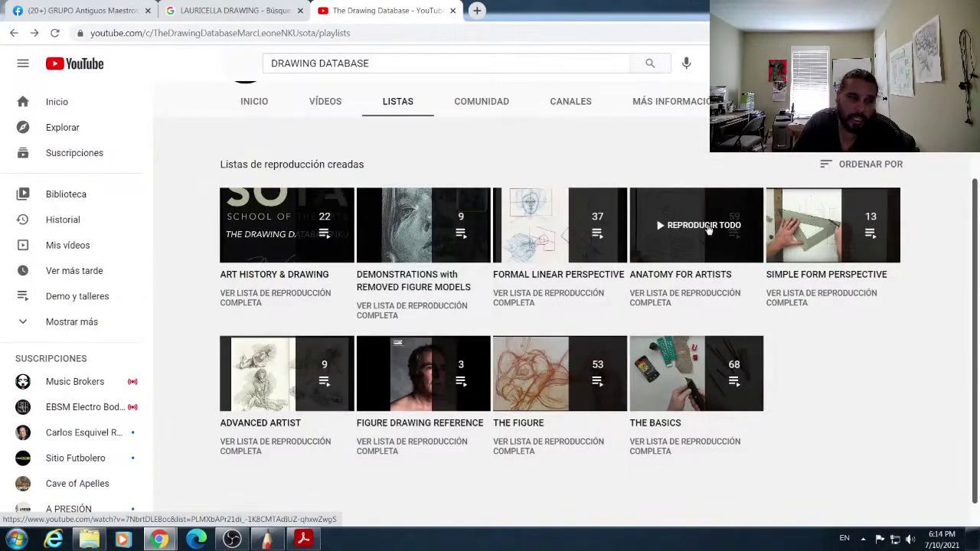
Step: Start the "ANATOMY FOR ARTISTS" playlist, browse its videos and play "Nose Anatomy"
click(708, 230)
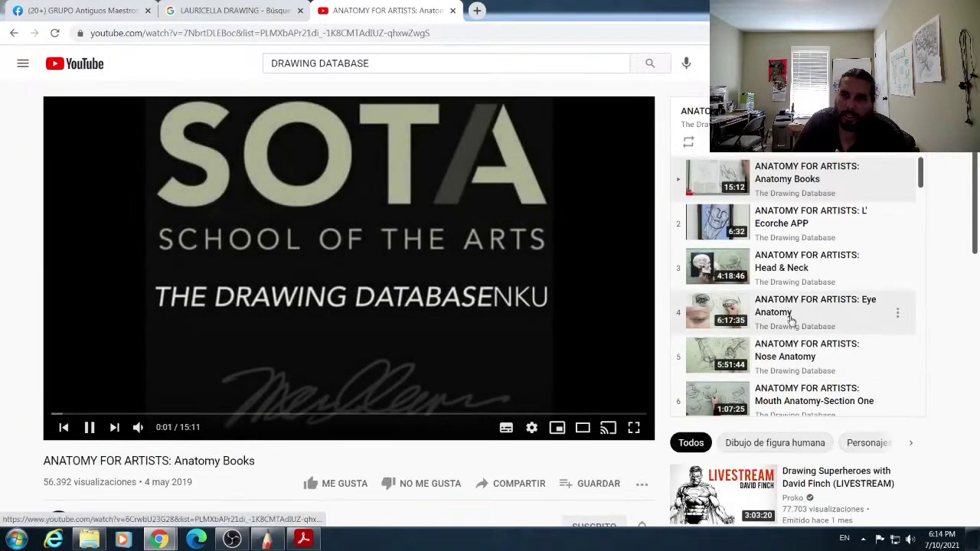
scroll(788, 323, down, 3)
scroll(790, 314, up, 2)
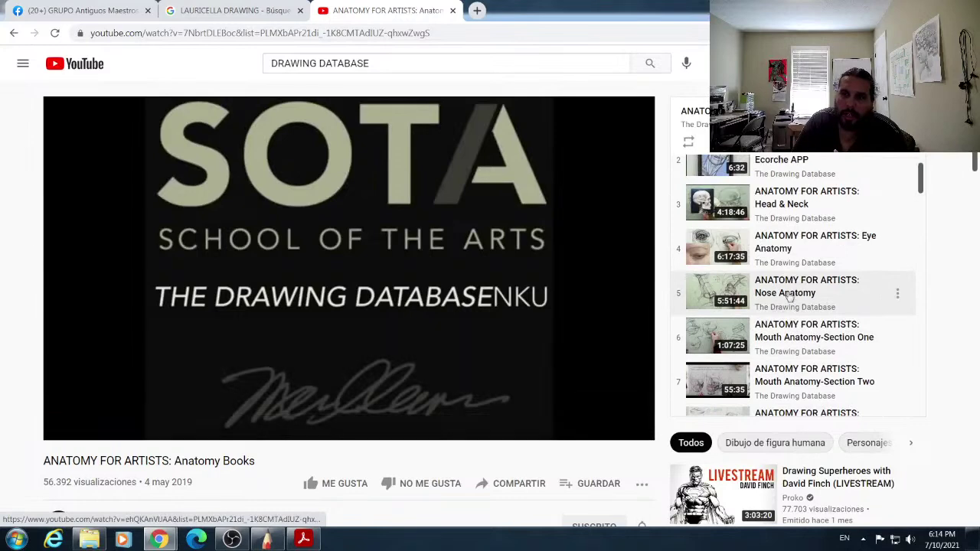
click(791, 295)
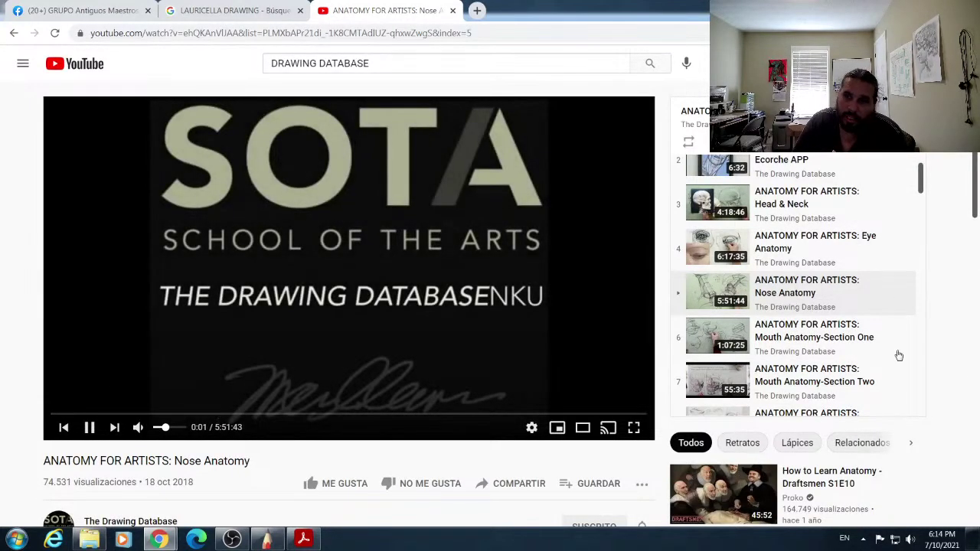
scroll(925, 191, down, 2)
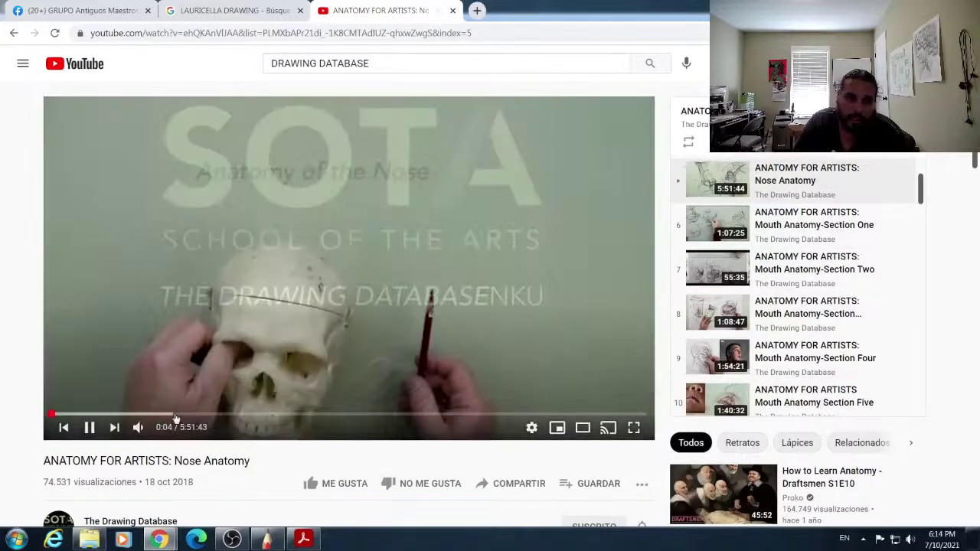
Step: Preview the "Nose Anatomy" video at about 1:12, 2:57 and 3:21 hours in
click(173, 414)
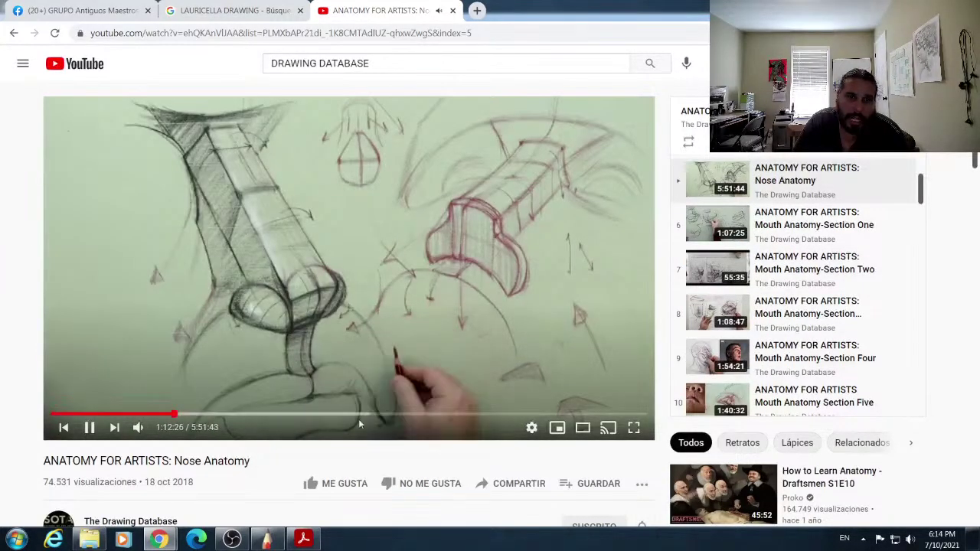
click(355, 416)
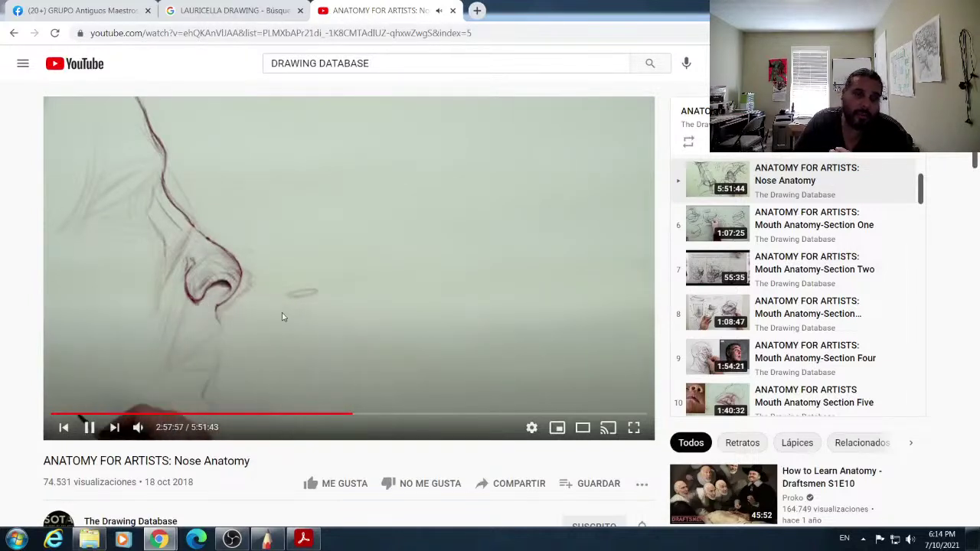
click(394, 414)
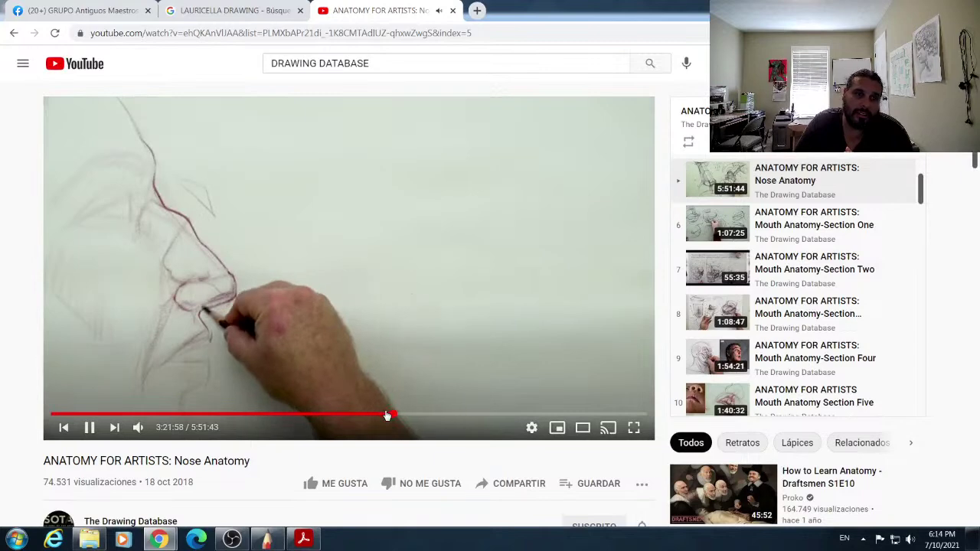
Step: Go back to the channel's playlists and expand the mini player's "ANATOMY FOR ARTISTS" queue
click(14, 34)
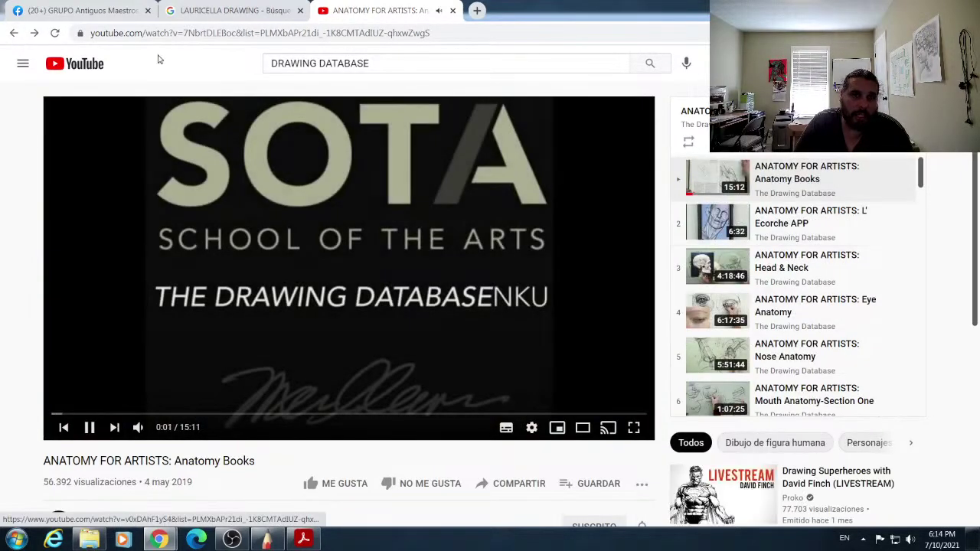
click(14, 33)
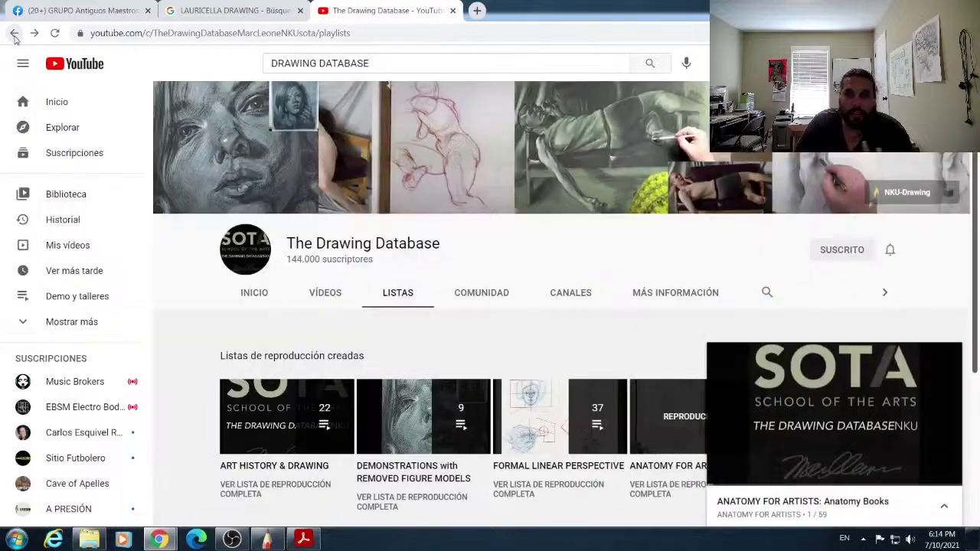
click(946, 508)
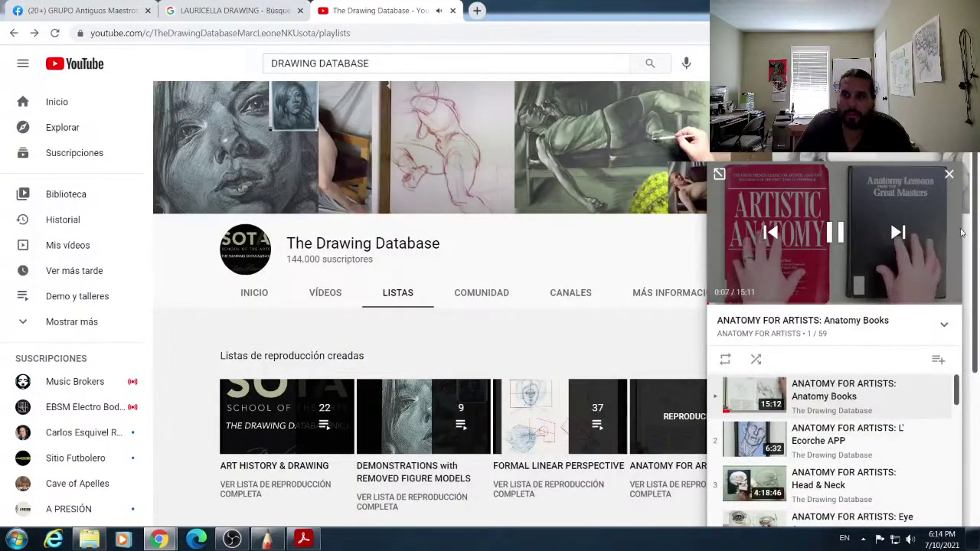
Step: Close the mini player, look over the channel's remaining playlists and close the YouTube page
click(949, 178)
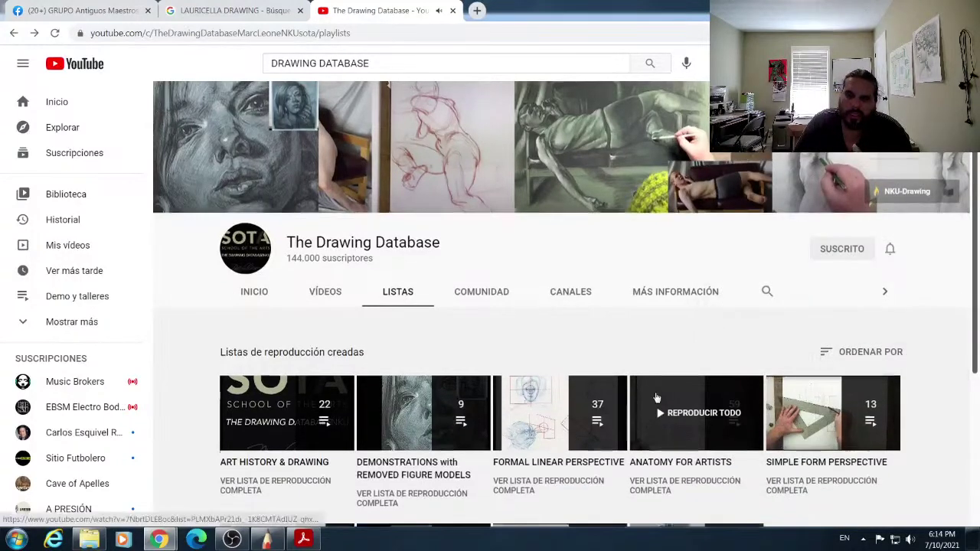
scroll(655, 400, down, 2)
scroll(551, 391, down, 1)
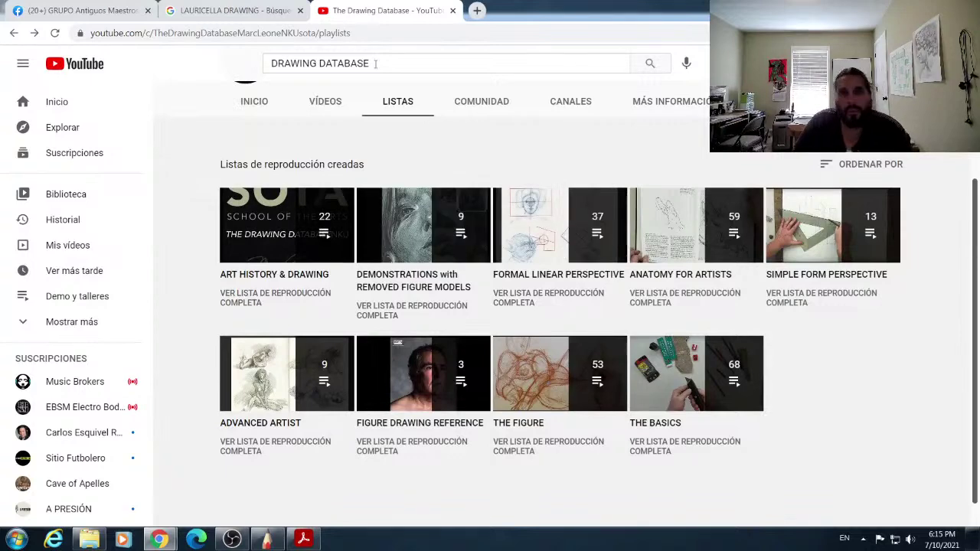
click(453, 11)
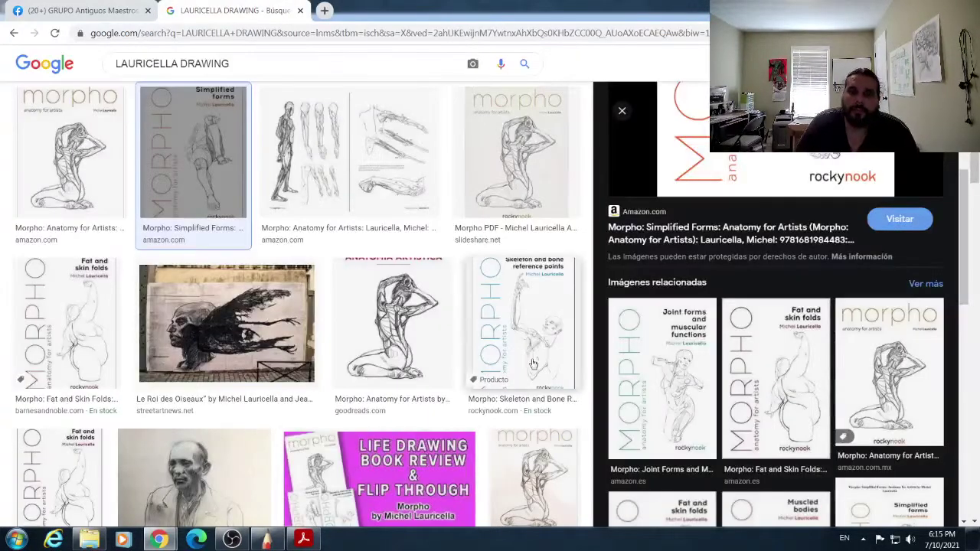
Step: Browse the "LAURICELLA DRAWING" image results and preview the sheet of head facial feature notes
scroll(462, 457, down, 3)
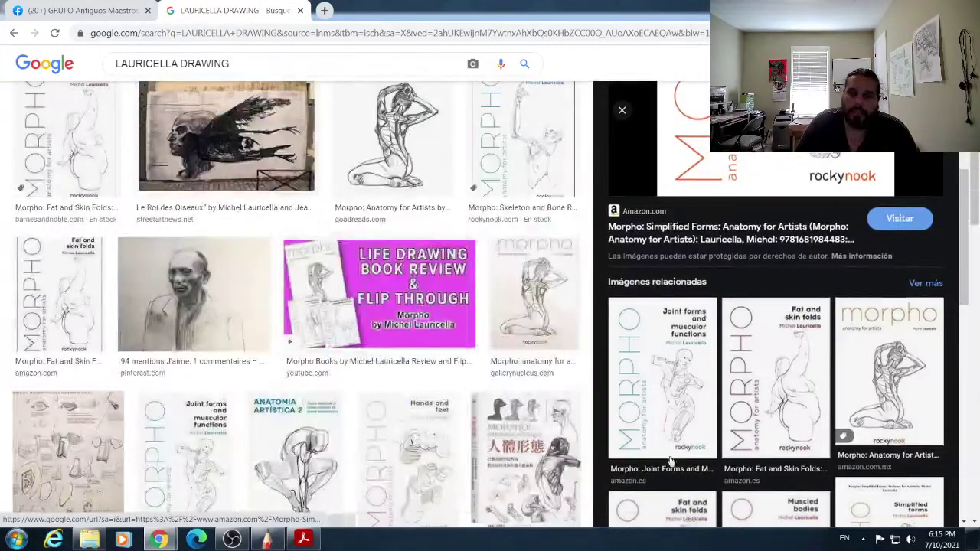
scroll(624, 438, down, 2)
scroll(138, 459, down, 1)
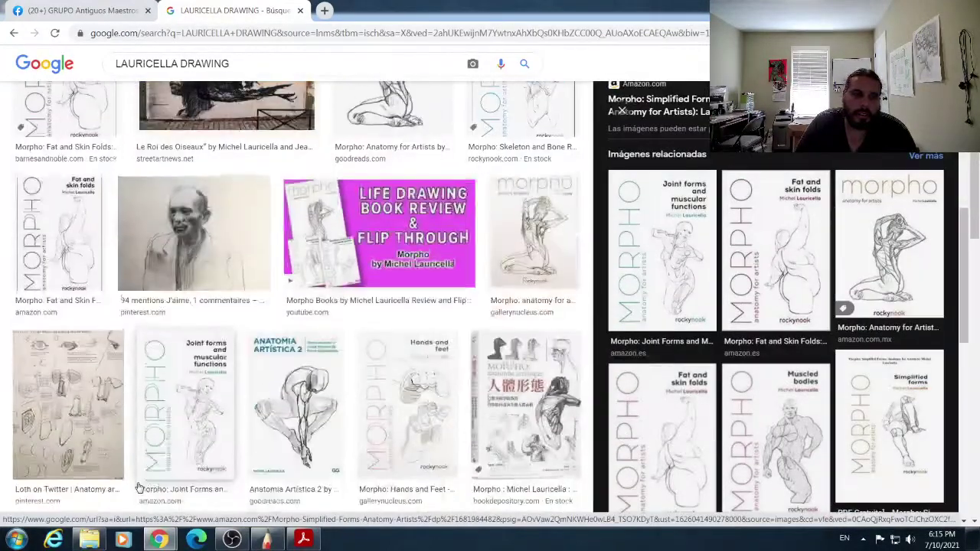
click(97, 417)
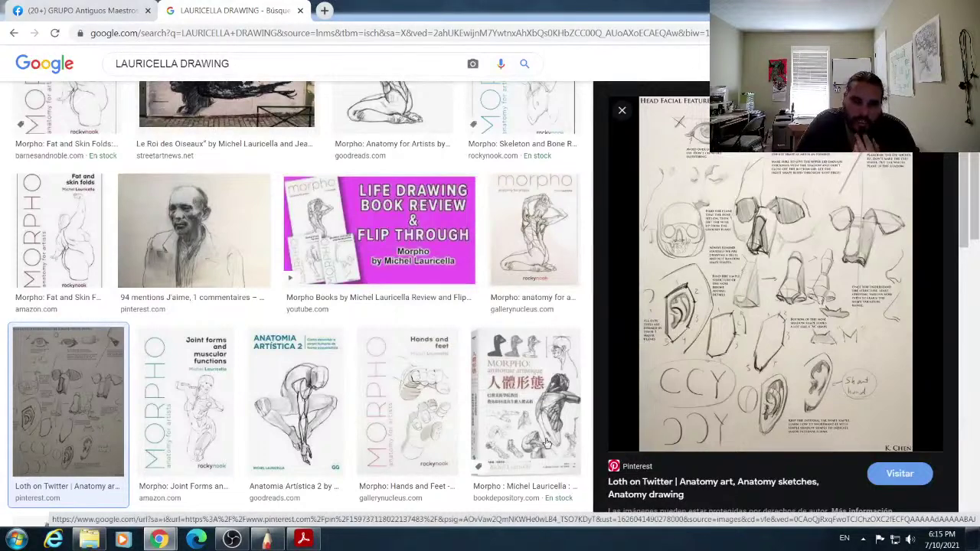
Step: Switch to SketchBook and zoom out to review the block figure and box torso sketches
mouse_move(305, 541)
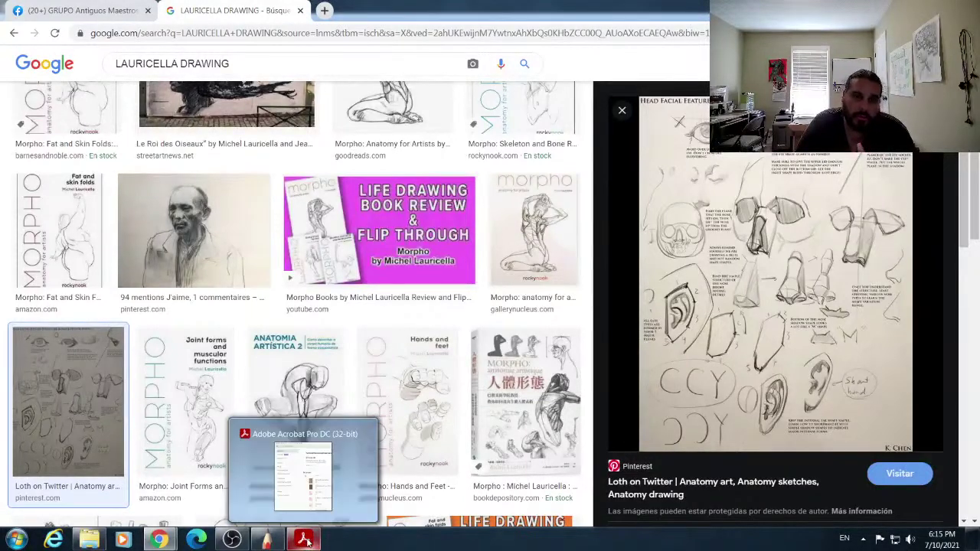
click(276, 543)
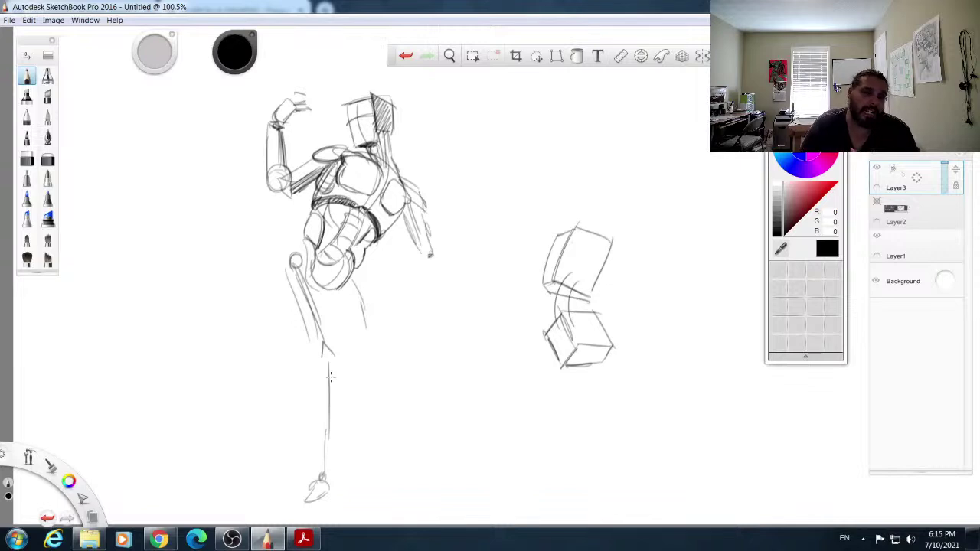
drag(29, 458, 29, 416)
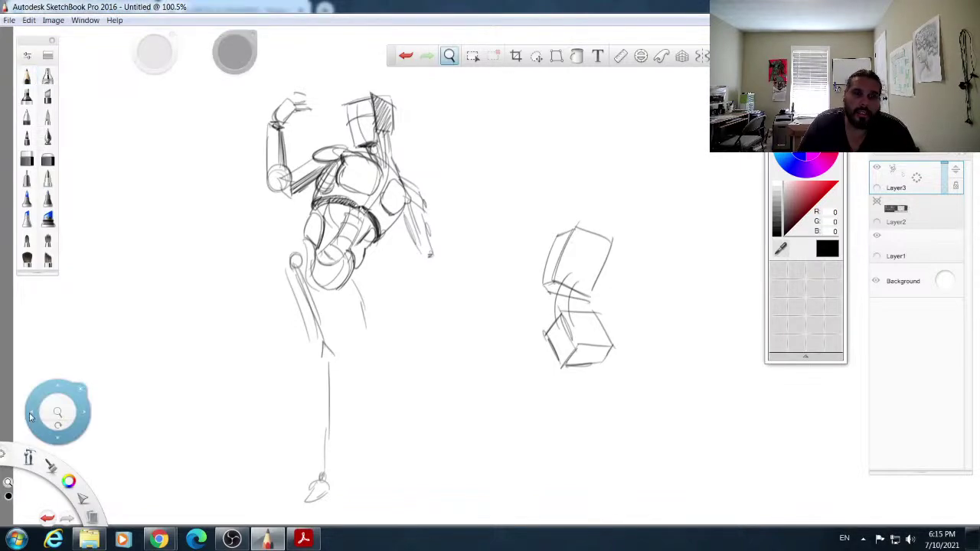
drag(374, 285, 342, 280)
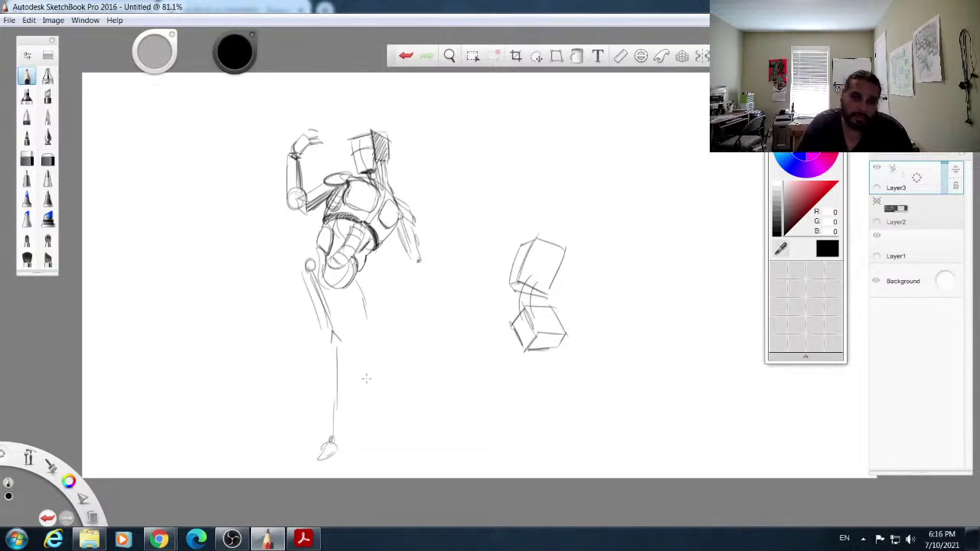
Step: Return to the Lauricella image results in Chrome, preview the Morpho arm anatomy spread and look at its related images
mouse_move(159, 540)
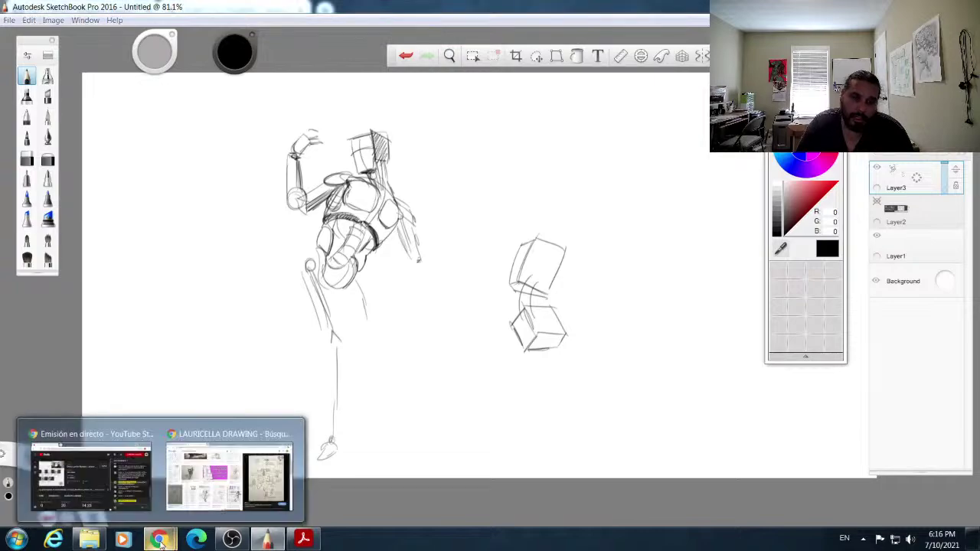
click(178, 481)
scroll(383, 288, up, 5)
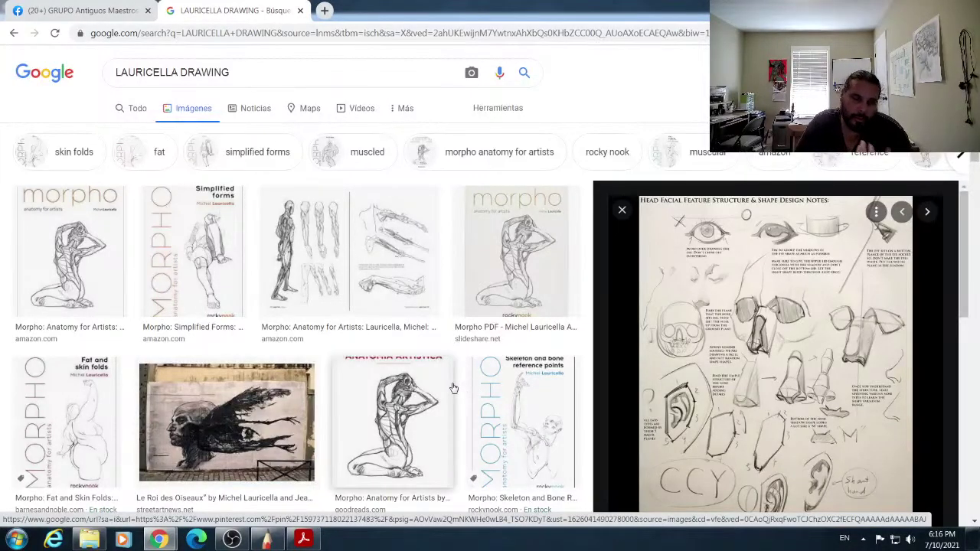
click(414, 277)
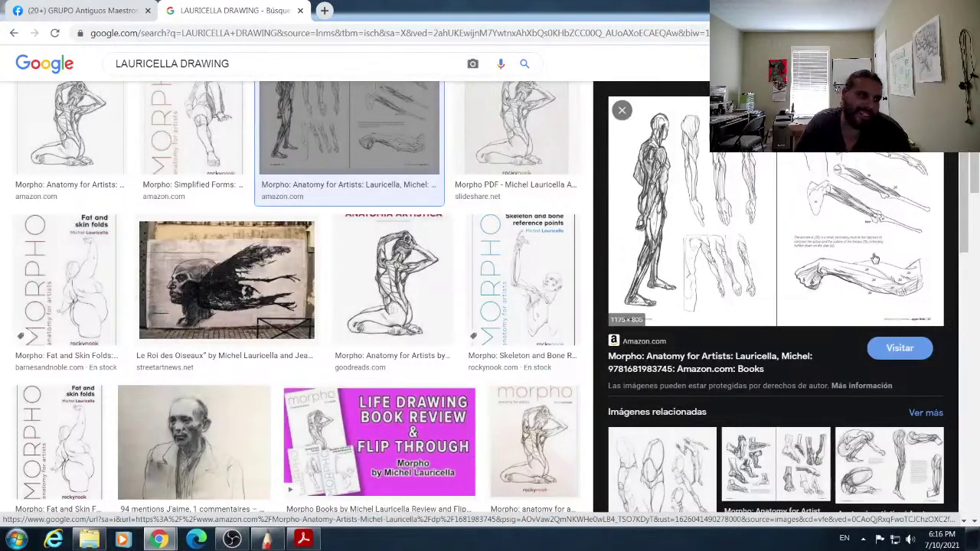
scroll(865, 264, down, 3)
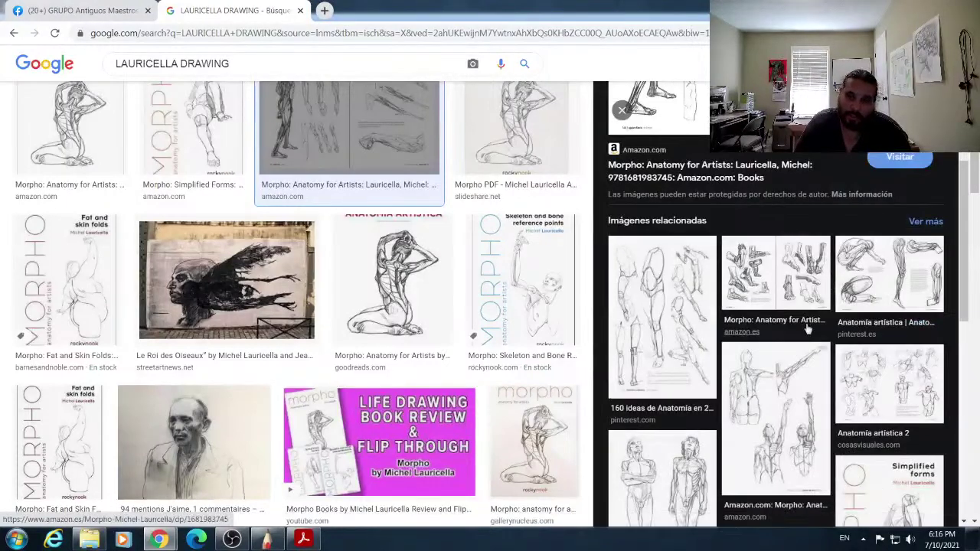
Step: Preview the related sheet of simplified leg drawings and look through its related images
click(671, 348)
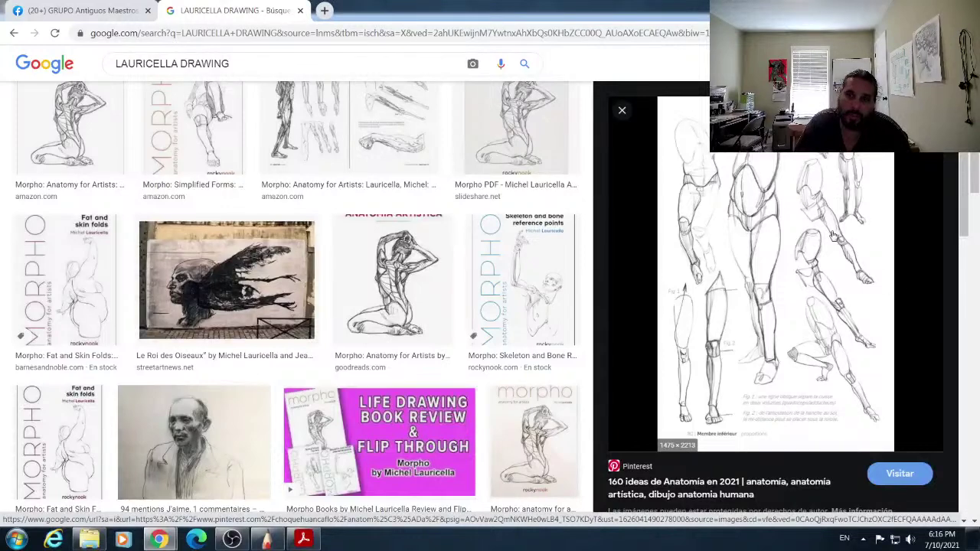
scroll(799, 329, down, 3)
scroll(810, 272, up, 2)
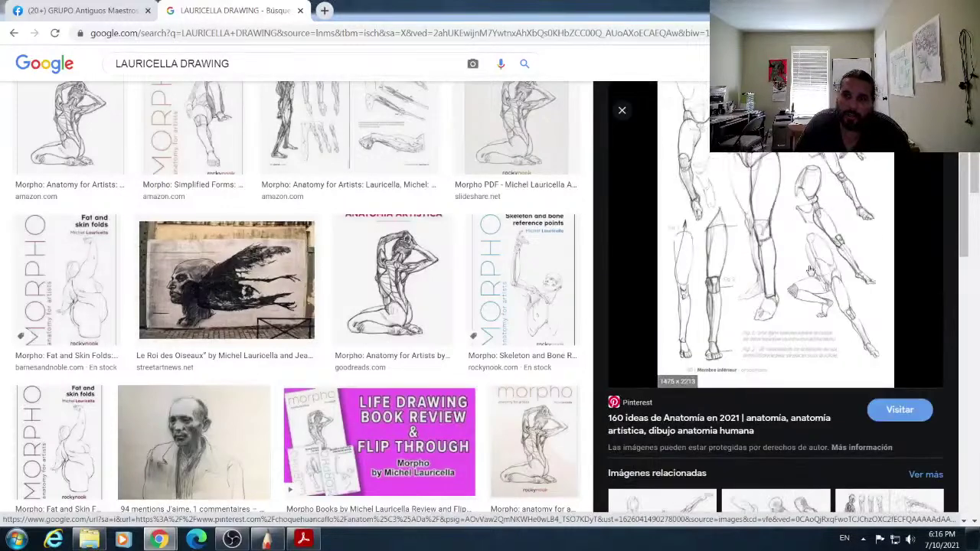
scroll(812, 268, down, 5)
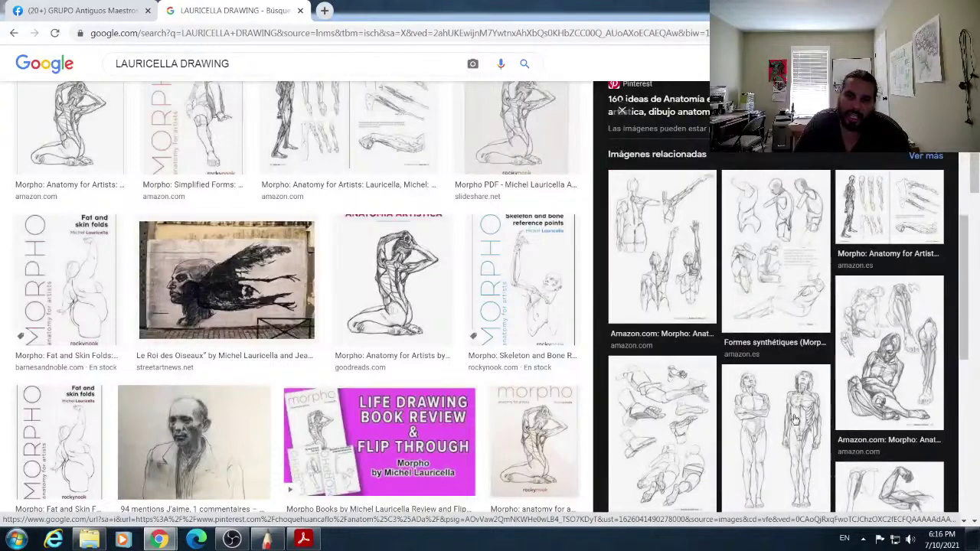
Step: Preview the "Formes synthétiques" pages on feet and torsos, and close the image search page
click(744, 247)
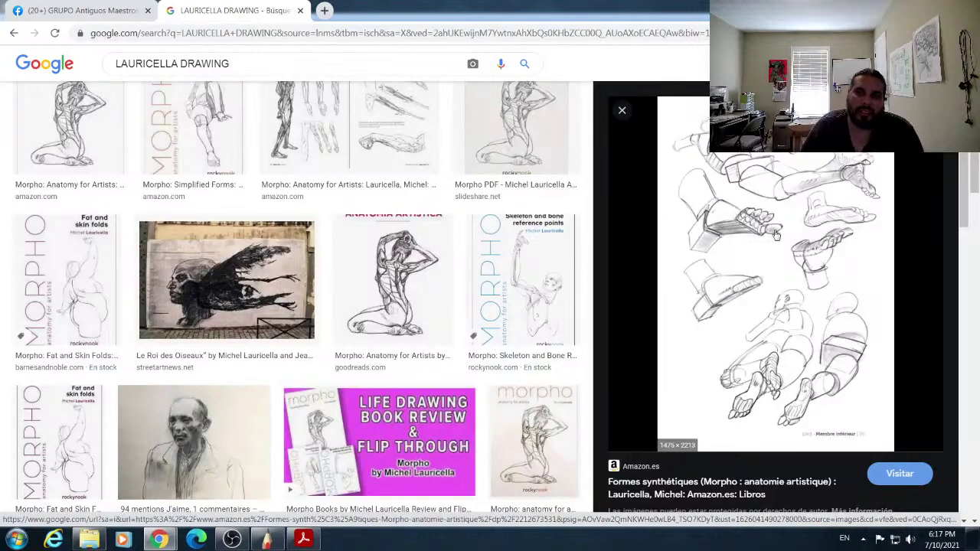
scroll(786, 234, down, 3)
scroll(784, 252, down, 3)
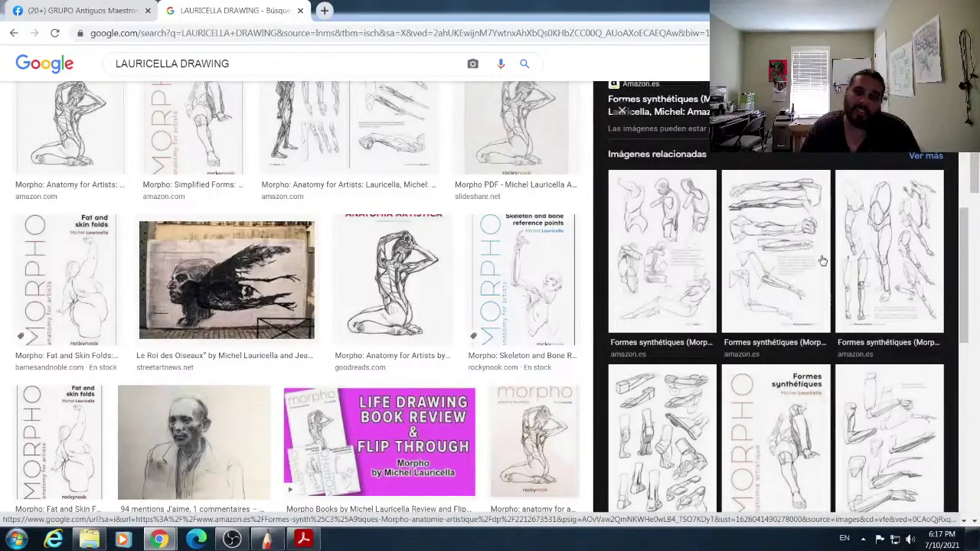
click(635, 233)
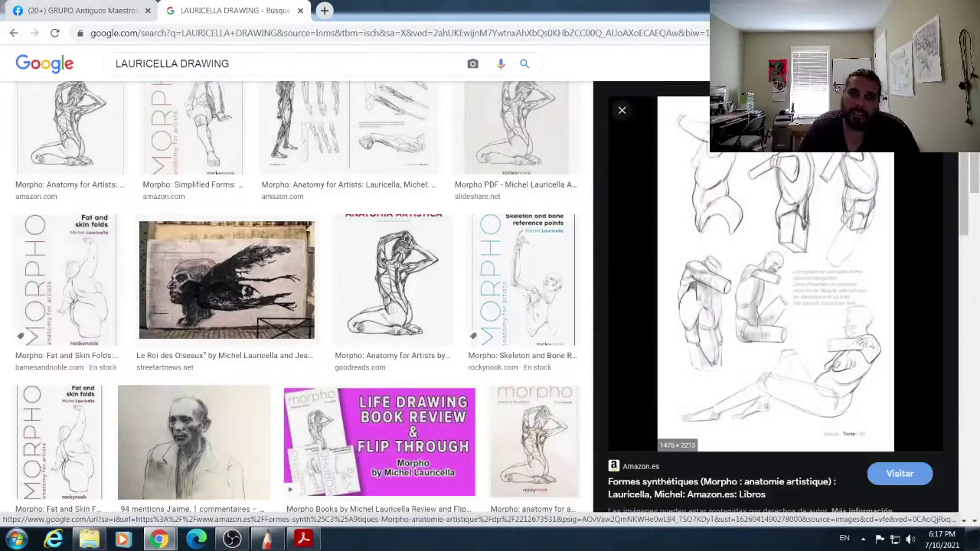
click(301, 12)
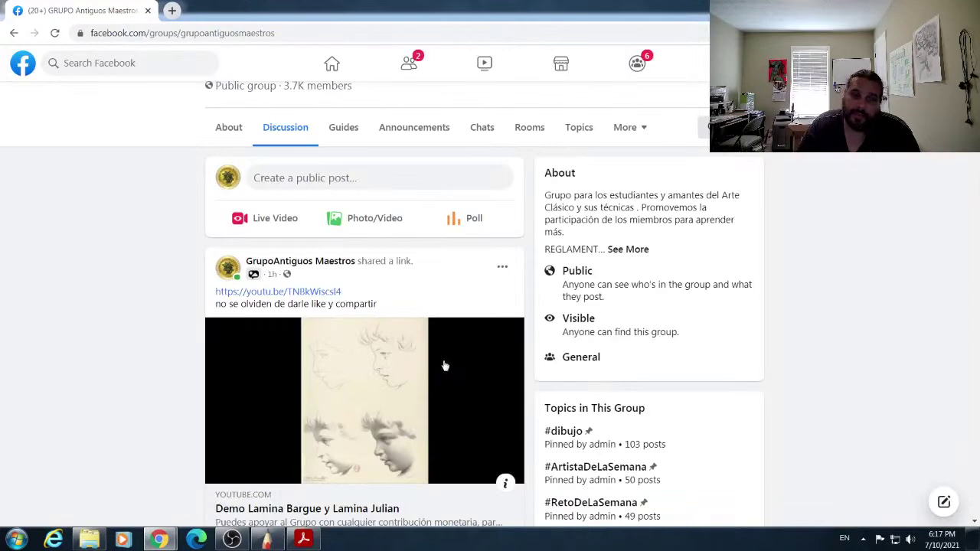
Step: In SketchBook, sketch a limb of stacked boxes, a ball joint and a sideways box, continued by a curved form with ring cross-sections
click(305, 540)
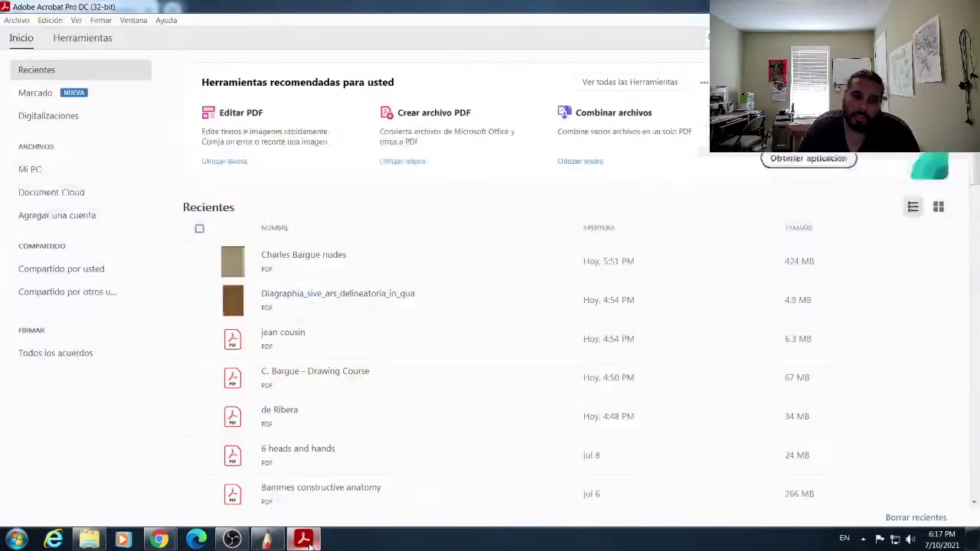
click(268, 541)
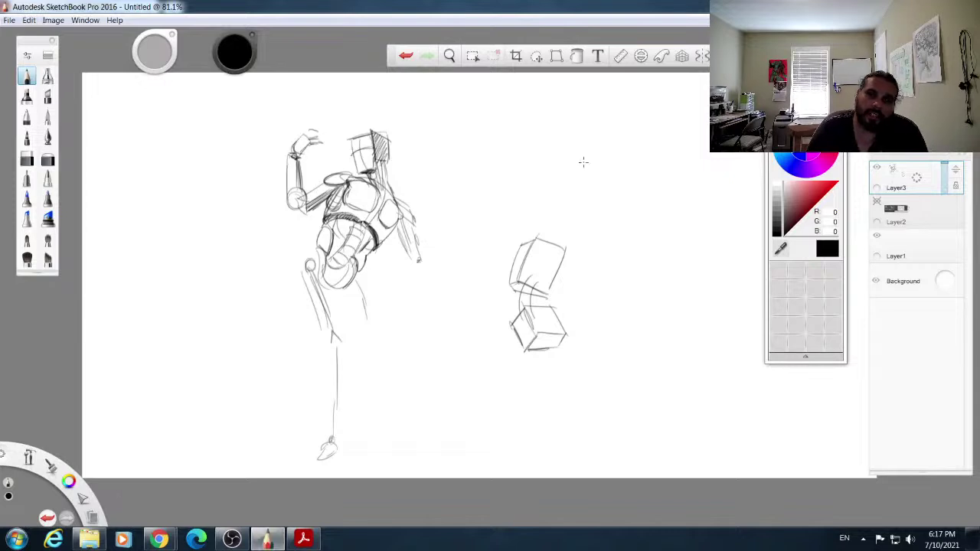
drag(619, 151, 616, 205)
key(ctrl+l)
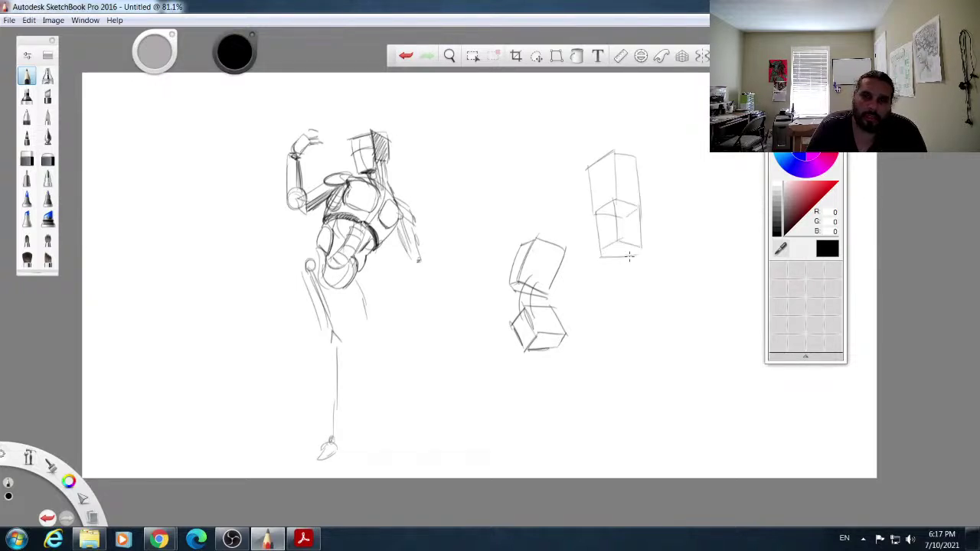
drag(606, 260, 604, 248)
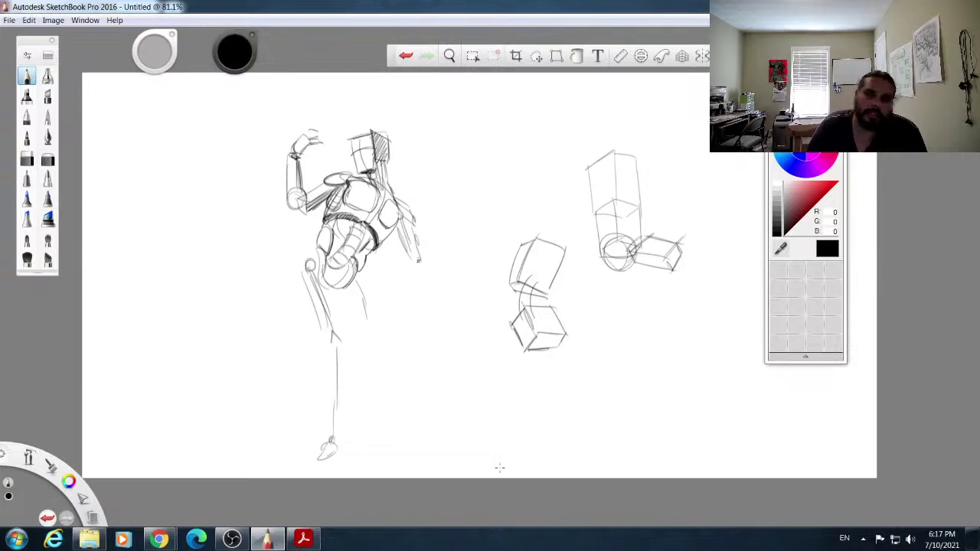
mouse_move(678, 274)
mouse_down()
mouse_move(673, 308)
mouse_move(642, 349)
mouse_up()
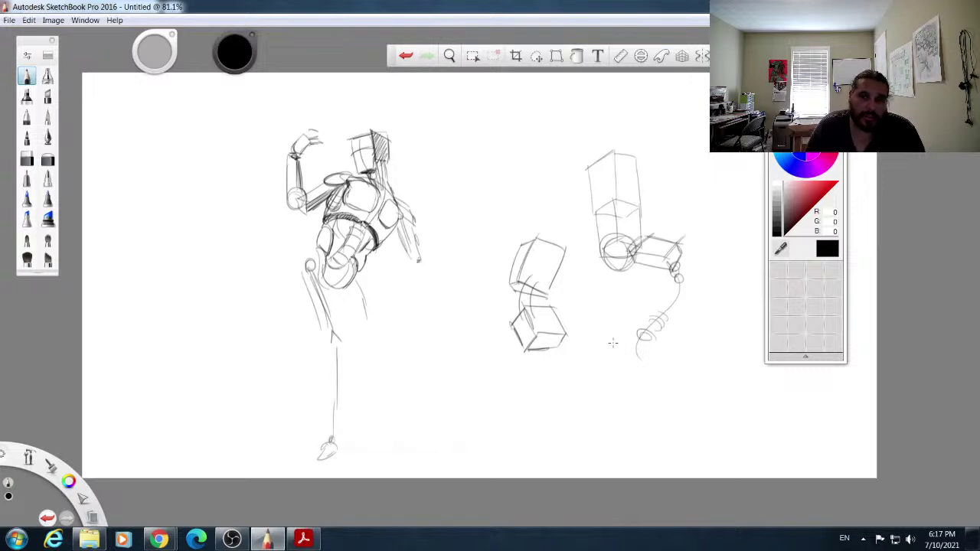
drag(668, 312, 672, 303)
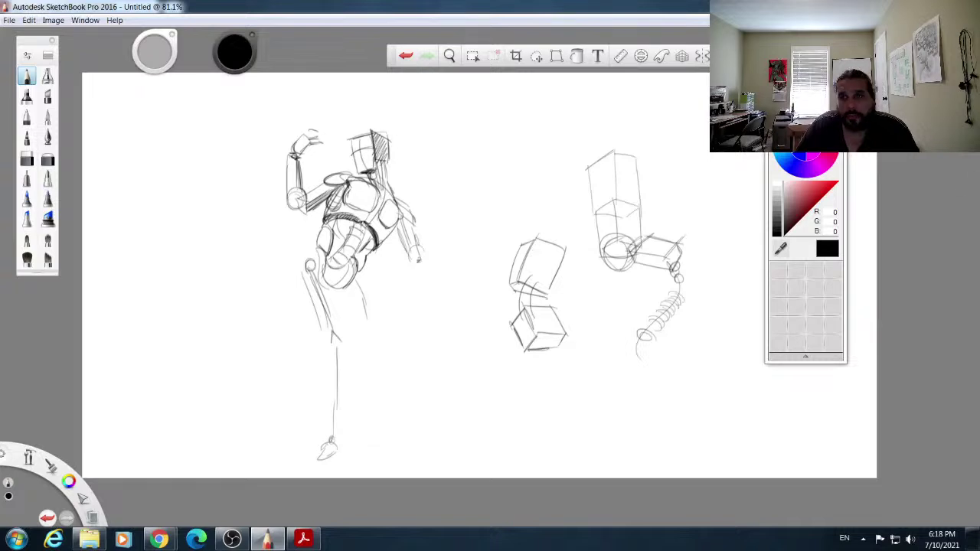
Step: Add a new layer above the sketches and hide Layer3 to get a blank canvas
key(ctrl+l)
click(880, 147)
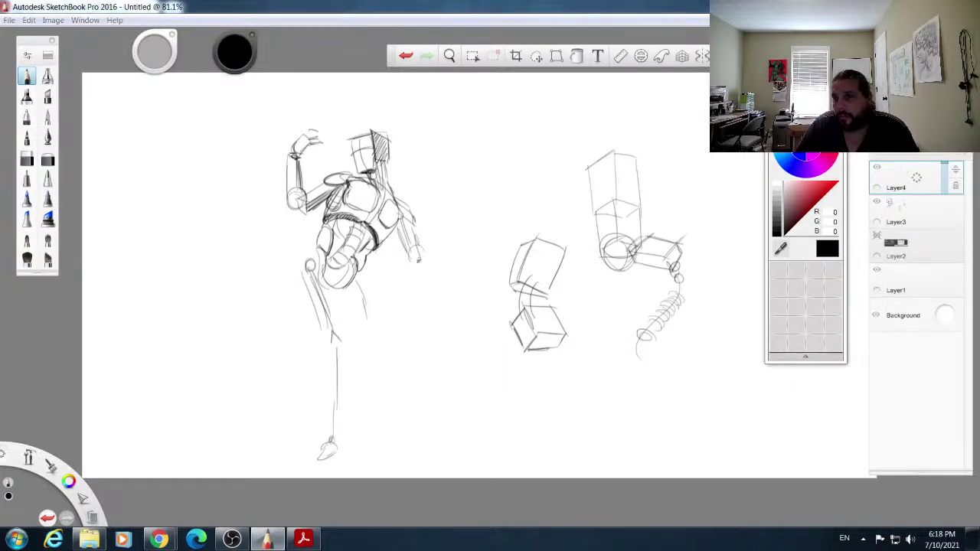
click(878, 201)
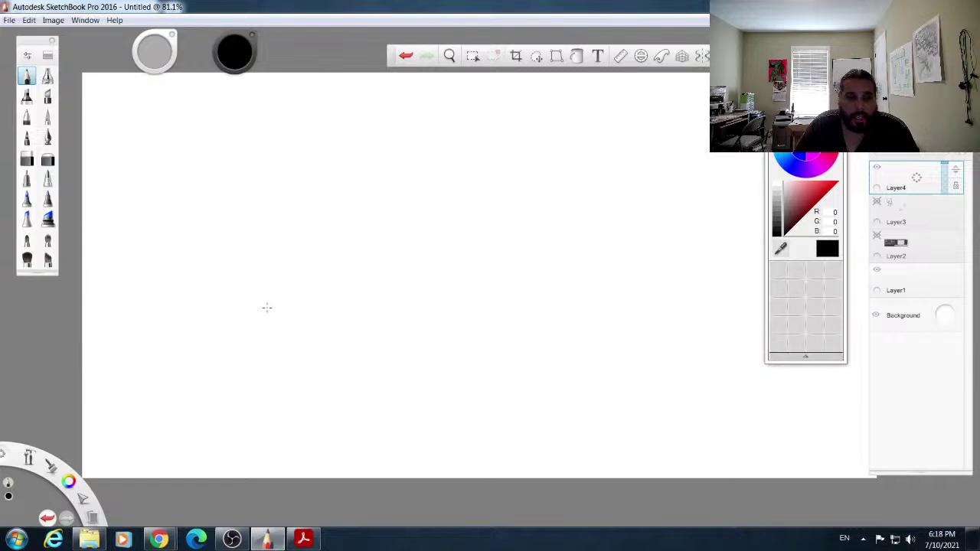
Step: Switch to Chrome and look over the GRUPO Antiguos Maestros Facebook group's header, shared Bargue demo link, topics and announcements
mouse_move(159, 539)
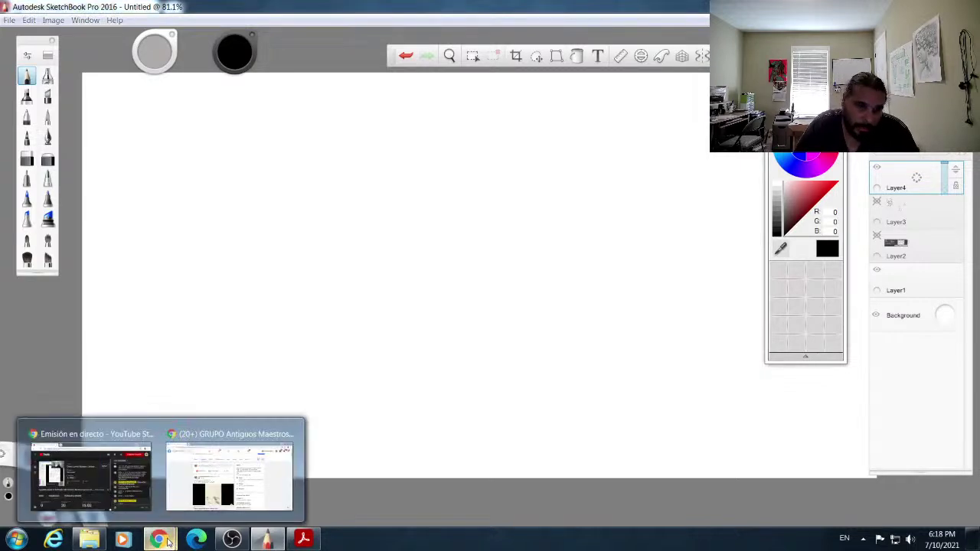
click(220, 481)
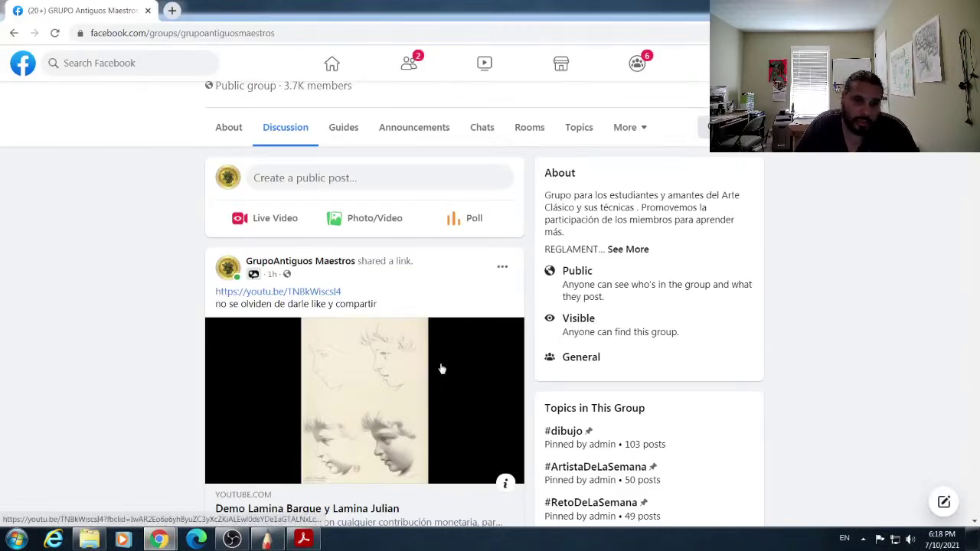
scroll(441, 369, up, 4)
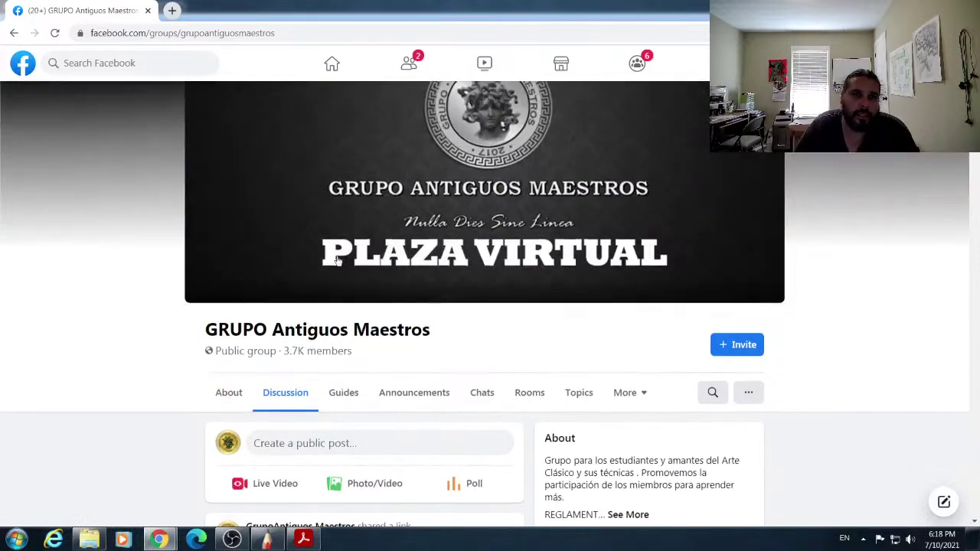
scroll(337, 260, down, 7)
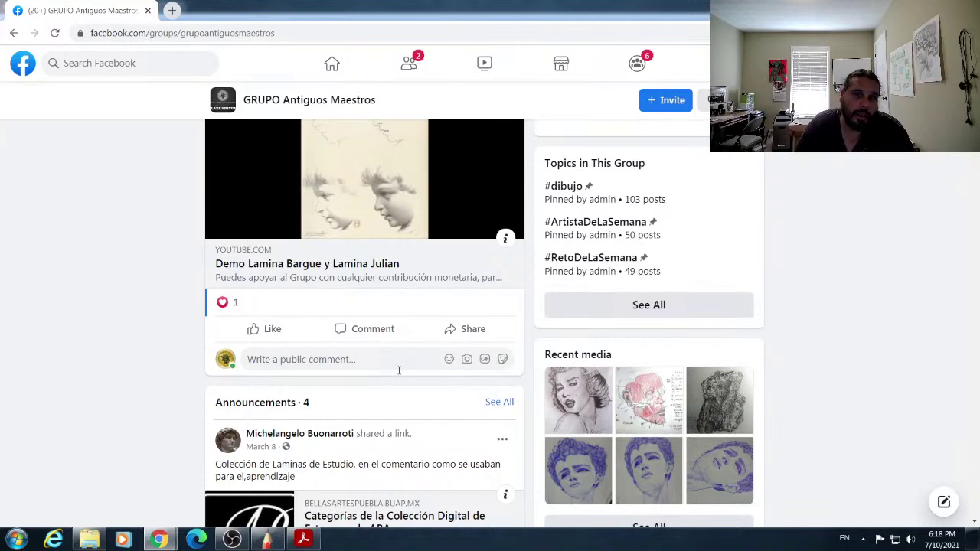
scroll(441, 359, down, 2)
scroll(493, 199, up, 6)
scroll(382, 169, down, 5)
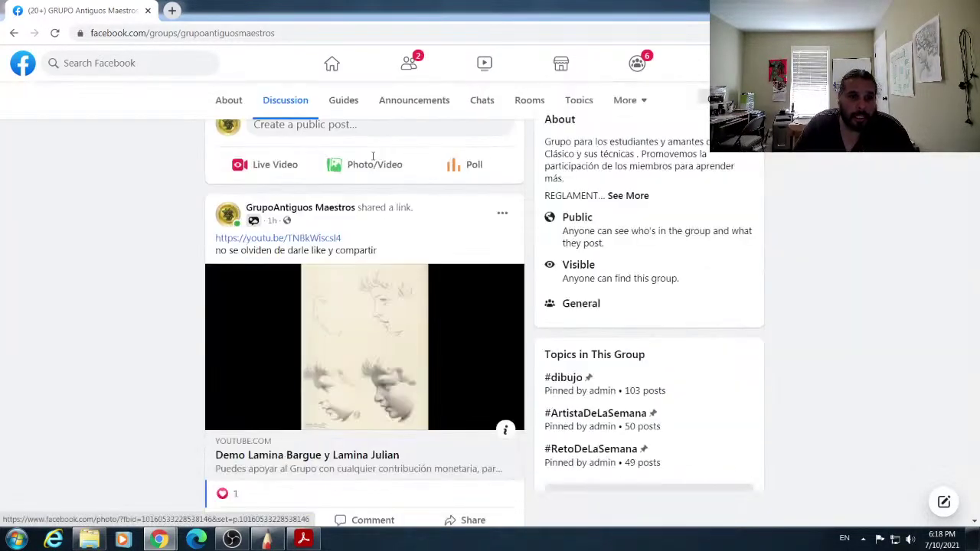
scroll(393, 188, down, 1)
scroll(439, 219, up, 6)
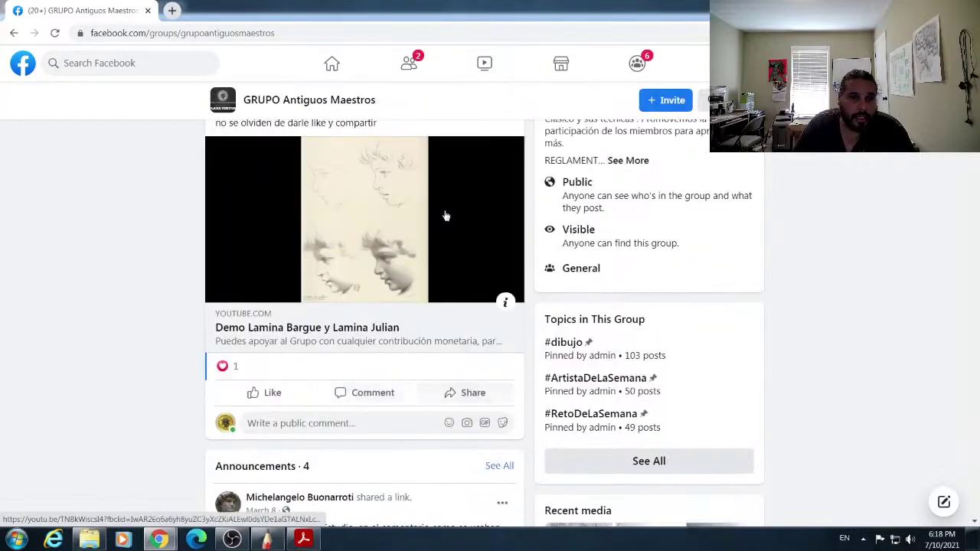
Step: Open the group's announcements and find the March 8 post sharing the "Colección de Laminas de Estudio" link
click(414, 204)
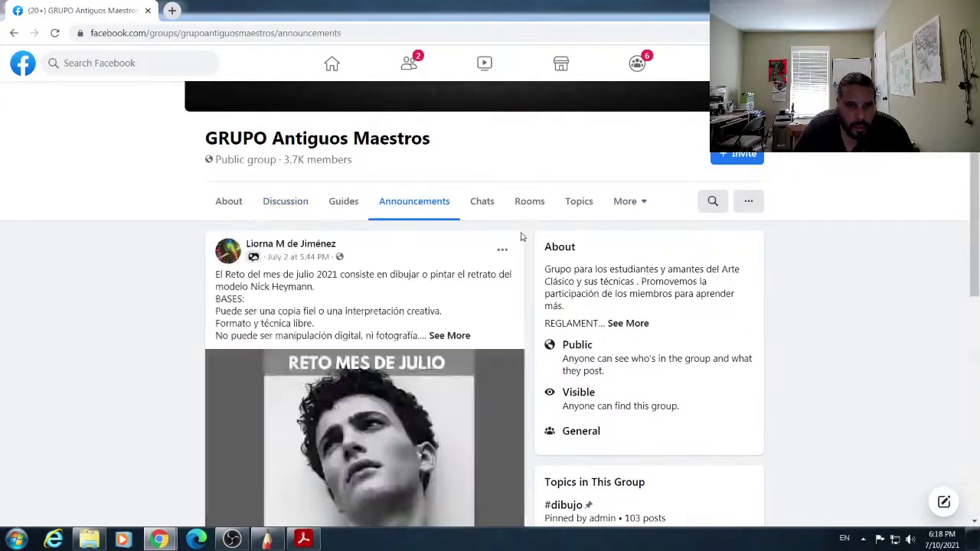
scroll(499, 264, down, 7)
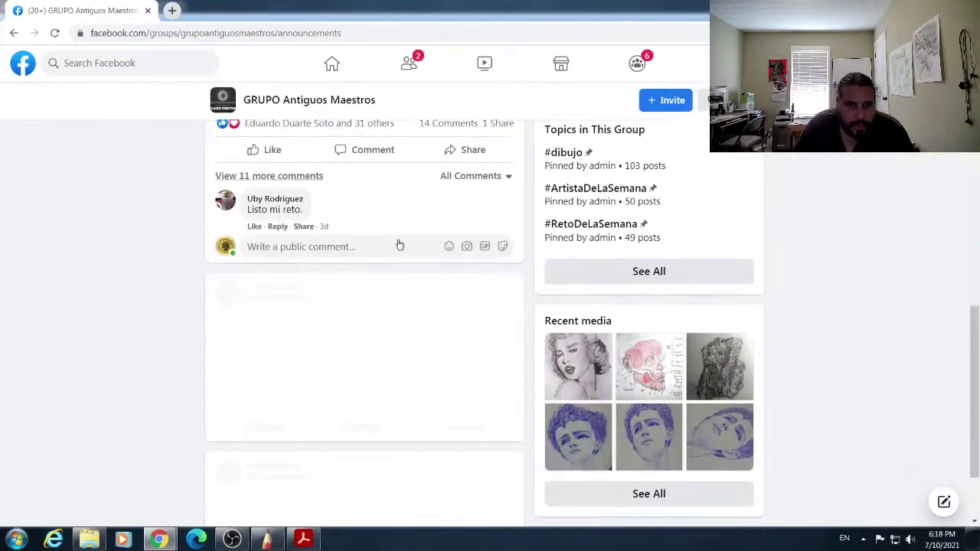
scroll(398, 243, down, 8)
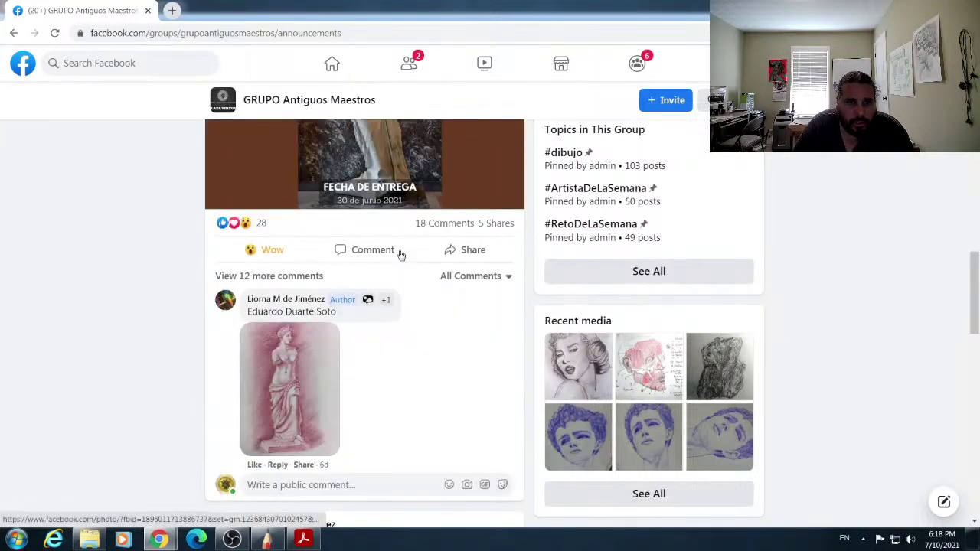
scroll(396, 246, down, 10)
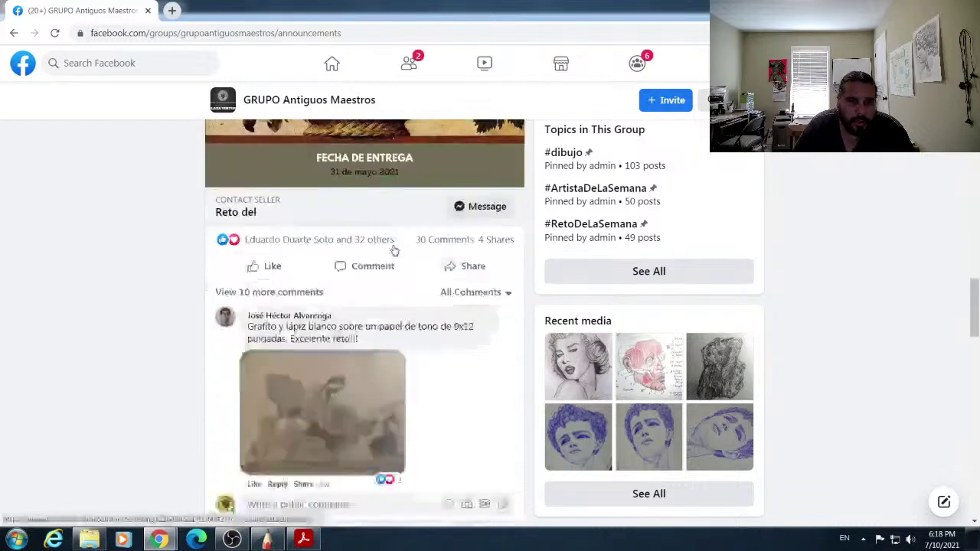
scroll(394, 251, down, 10)
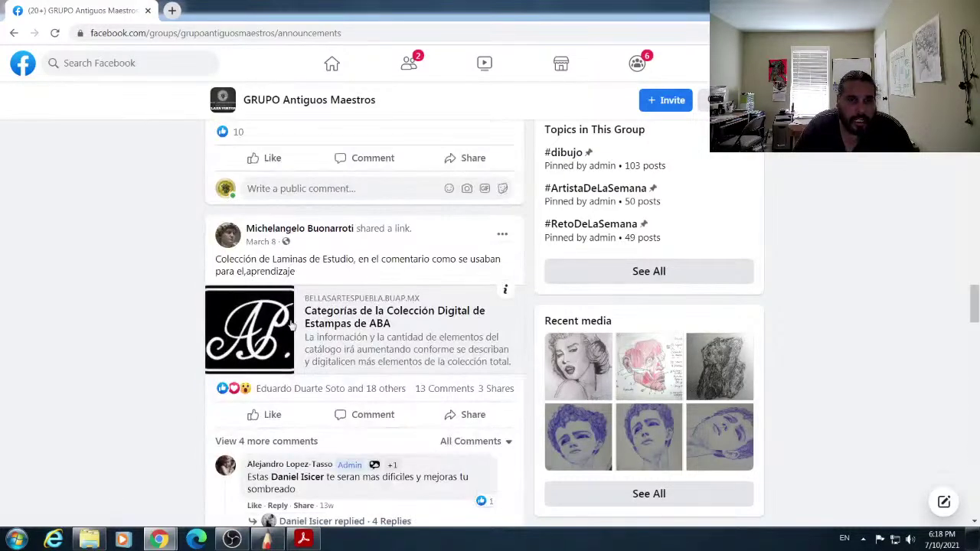
scroll(249, 328, down, 1)
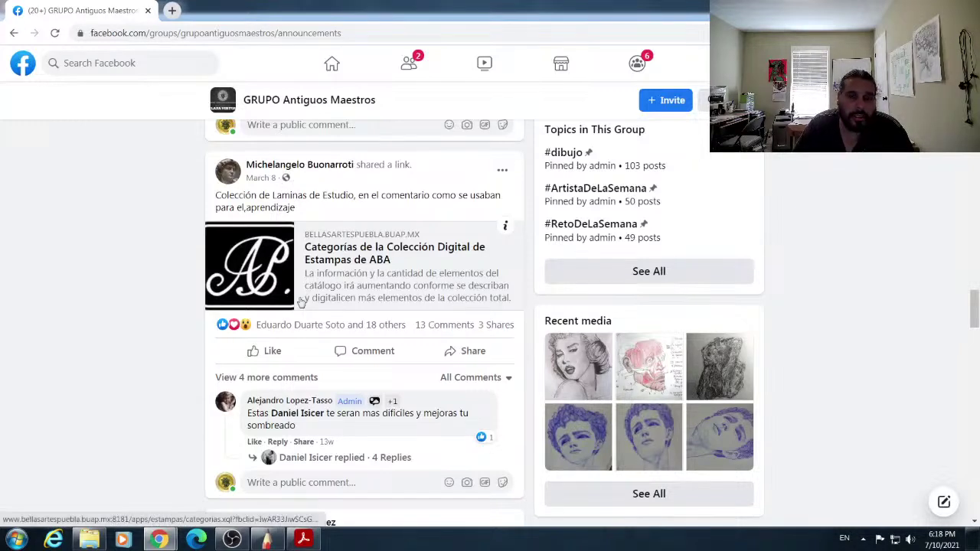
Step: Expand all comments on the "Colección de Laminas de Estudio" post and look over the shared article and lithographic plate collection links
click(438, 326)
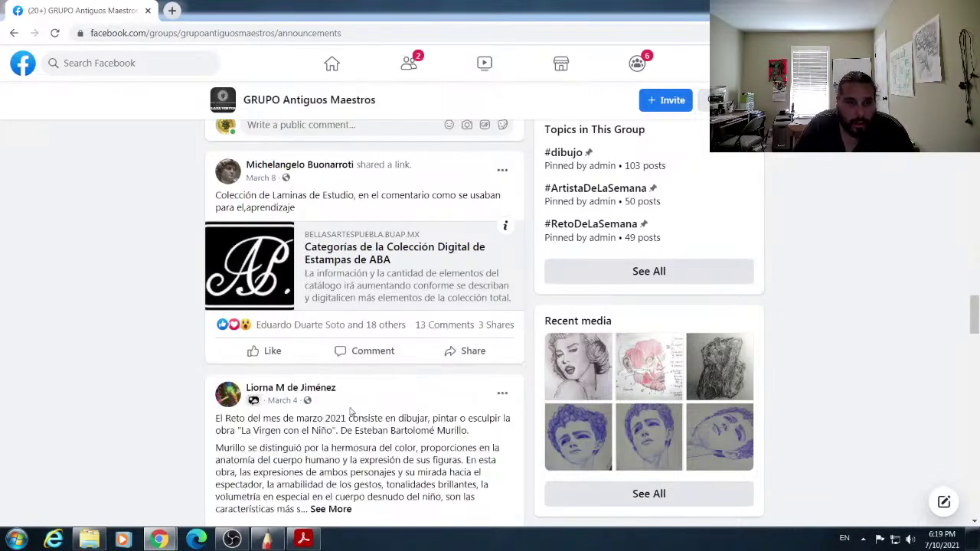
click(440, 326)
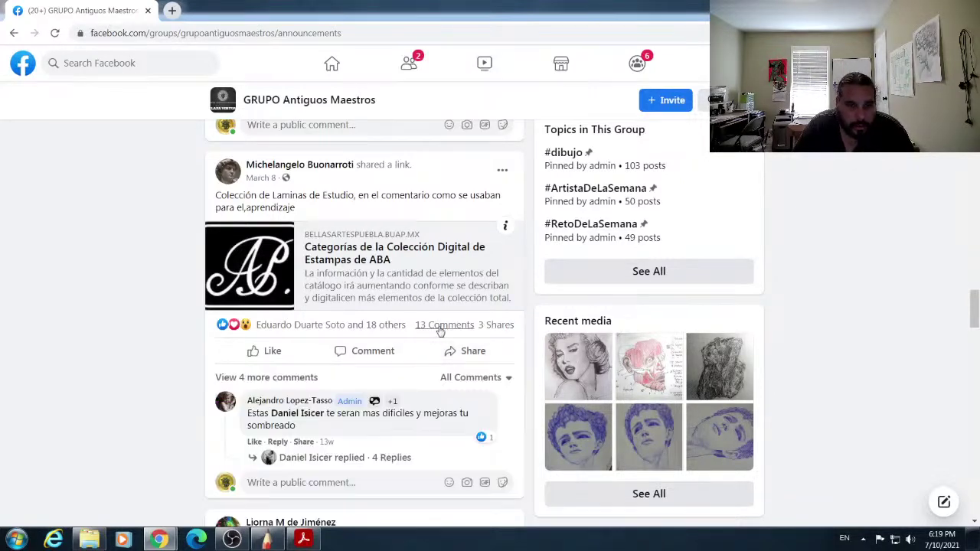
click(298, 380)
scroll(416, 402, down, 3)
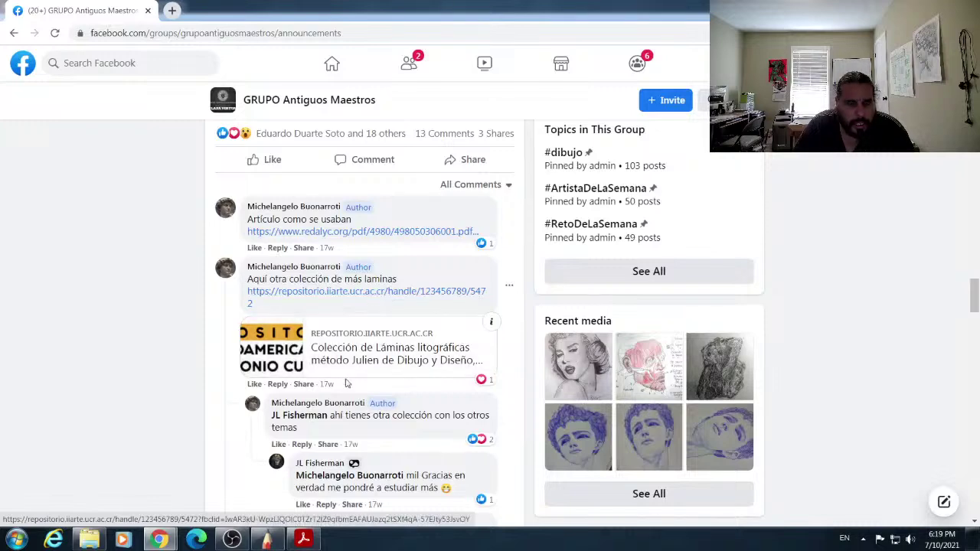
Step: Open the Julien-method lithographic plates collection linked in the comments of the study plates post
scroll(387, 383, down, 3)
scroll(382, 385, down, 3)
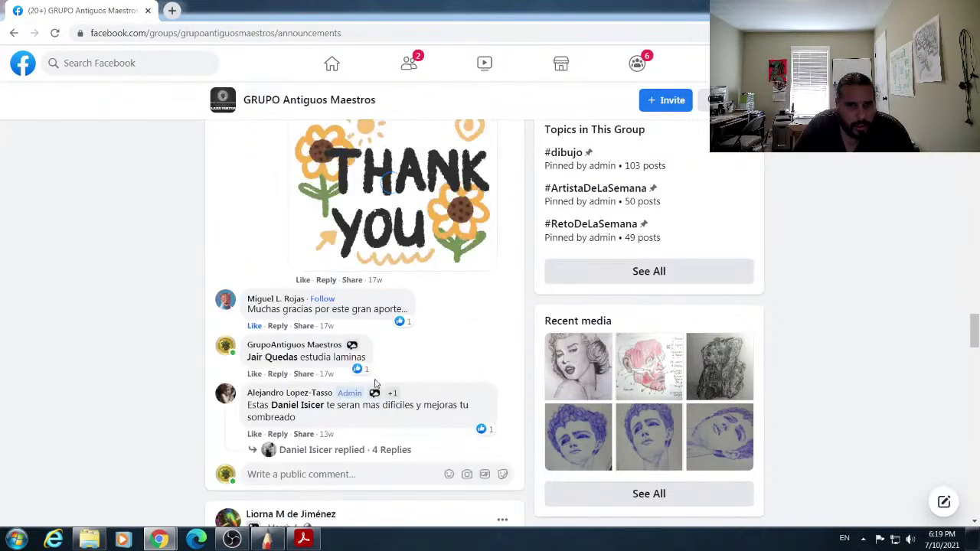
scroll(372, 382, up, 6)
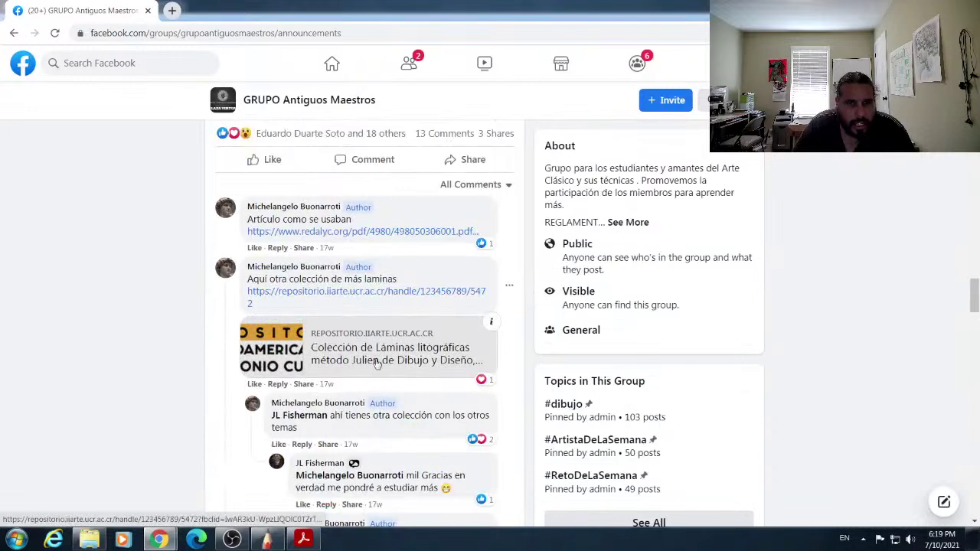
mouse_move(324, 406)
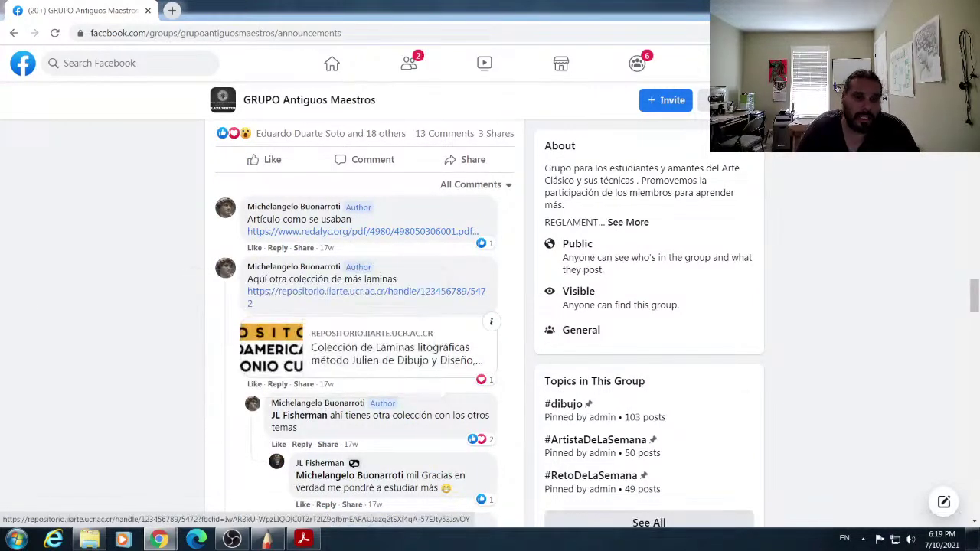
click(392, 302)
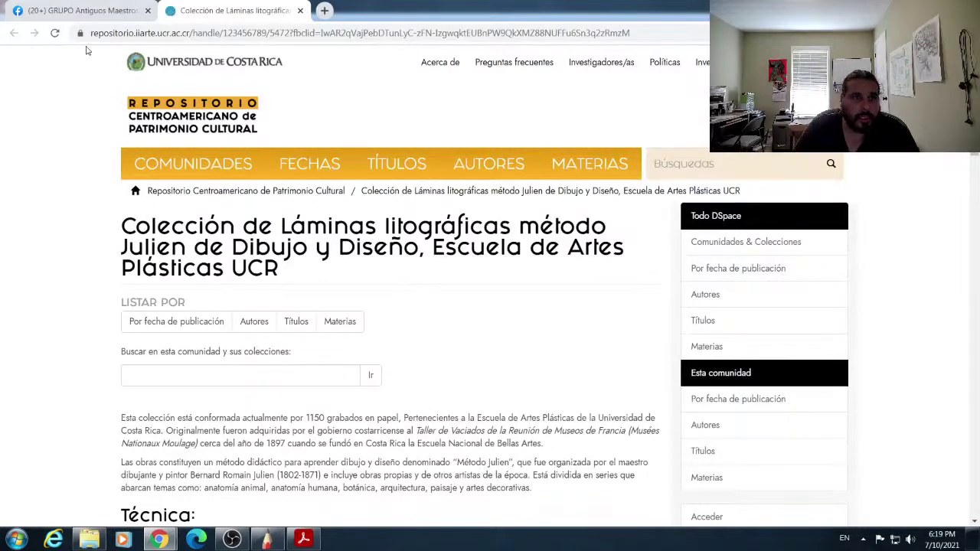
Step: Return to the Antiguos Maestros group page and review the post sharing the collection of study plates
key(ctrl+Tab)
scroll(365, 263, up, 3)
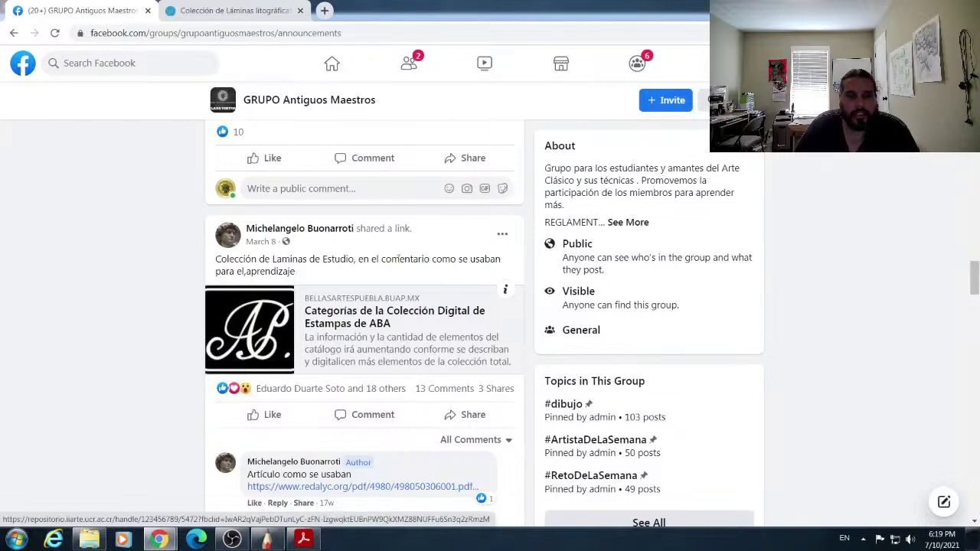
scroll(360, 333, down, 2)
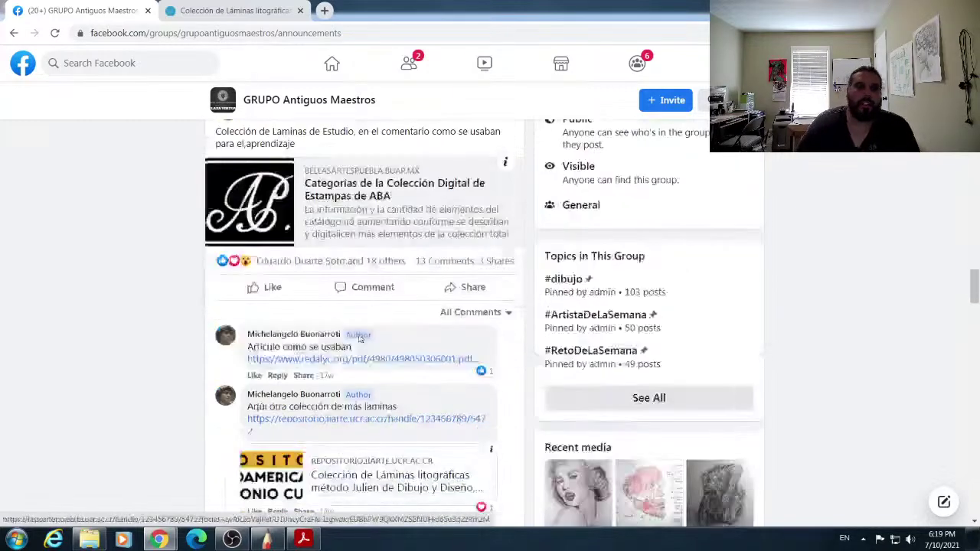
scroll(383, 195, up, 1)
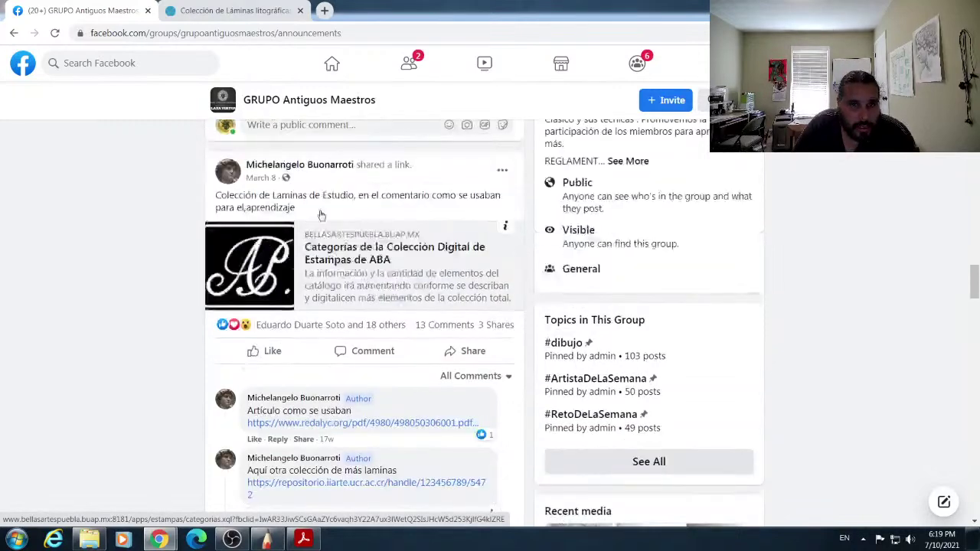
Step: Examine the Universidad de Costa Rica plates collection page, from its description through the listed collections to the recent submissions
click(224, 12)
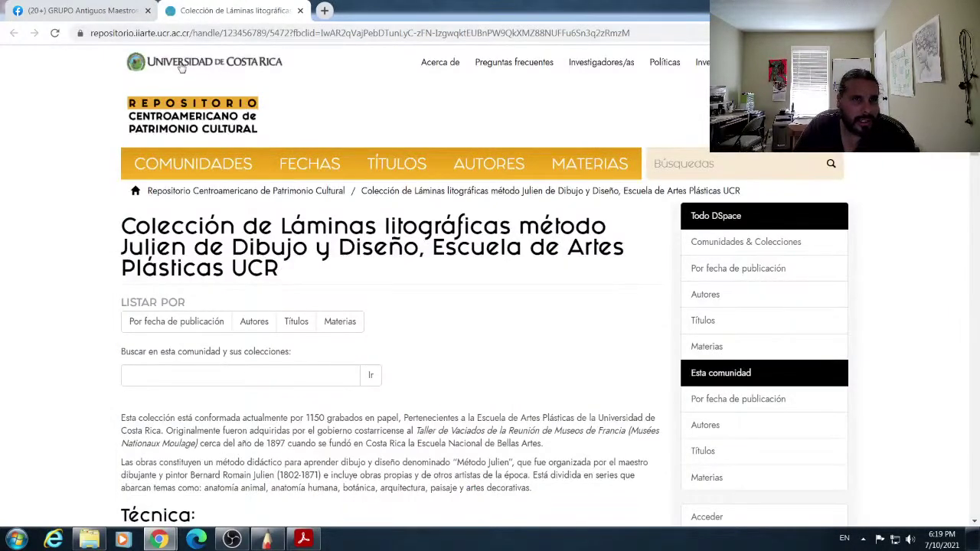
scroll(344, 184, down, 9)
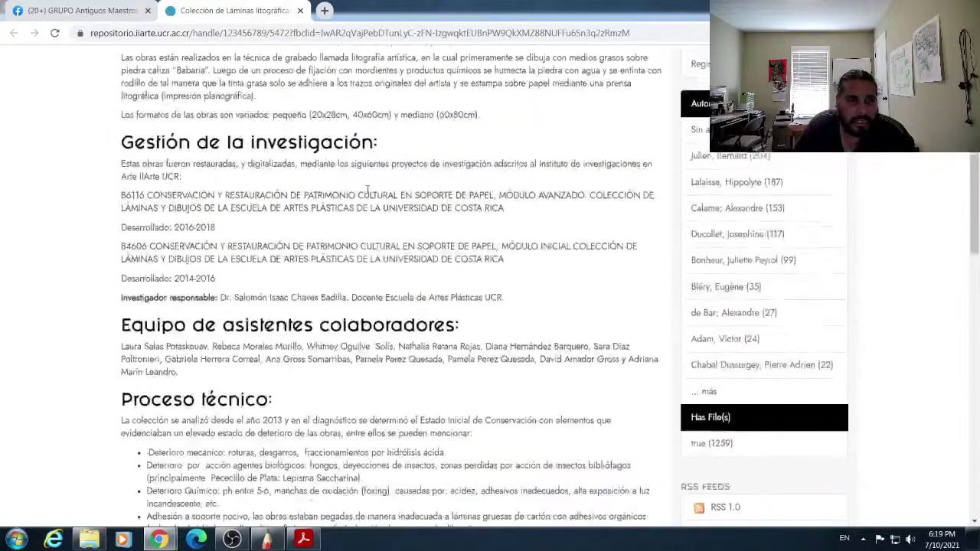
scroll(345, 185, down, 6)
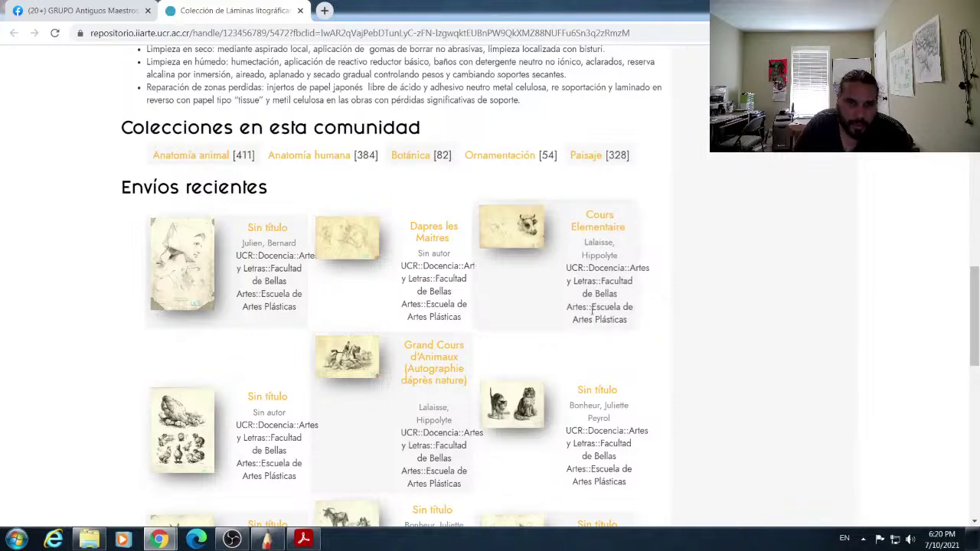
scroll(583, 324, down, 3)
scroll(584, 324, down, 2)
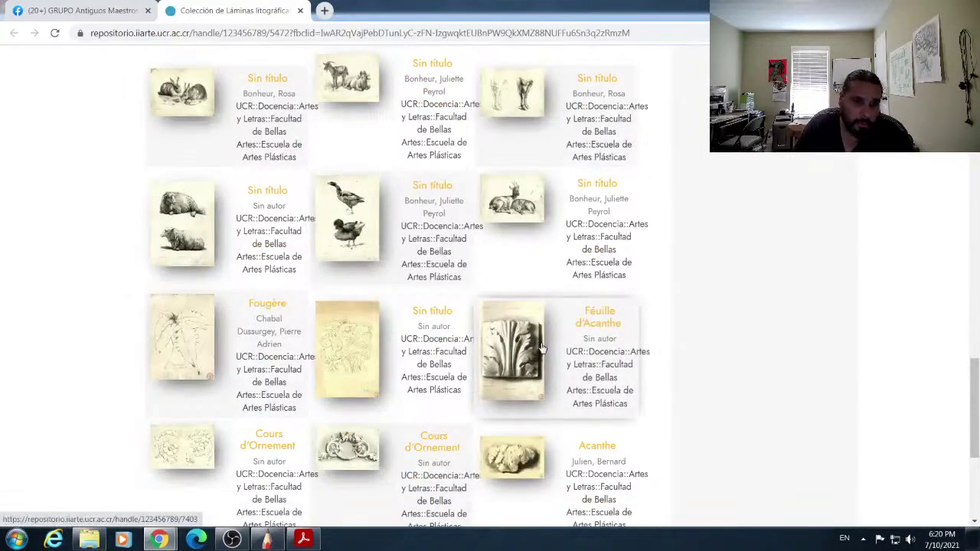
scroll(505, 344, down, 2)
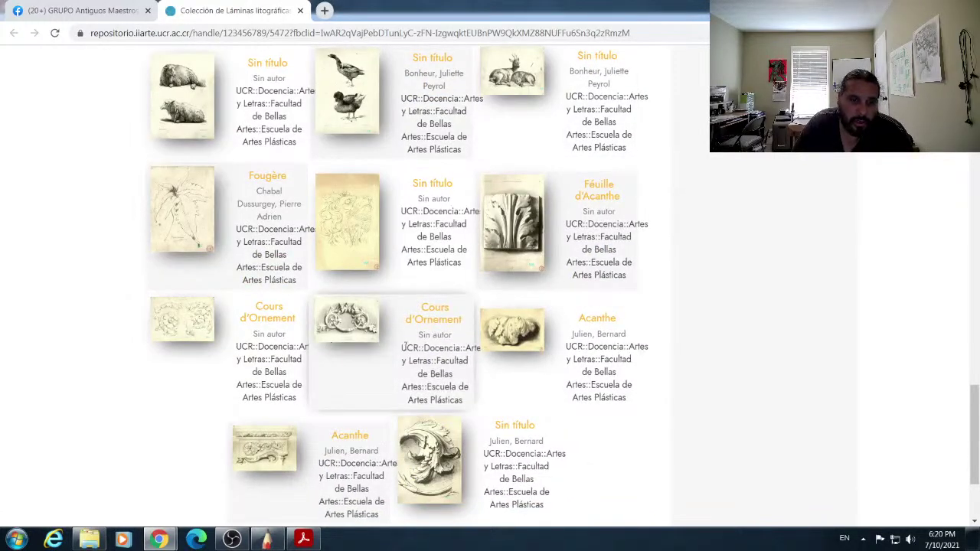
scroll(479, 339, up, 2)
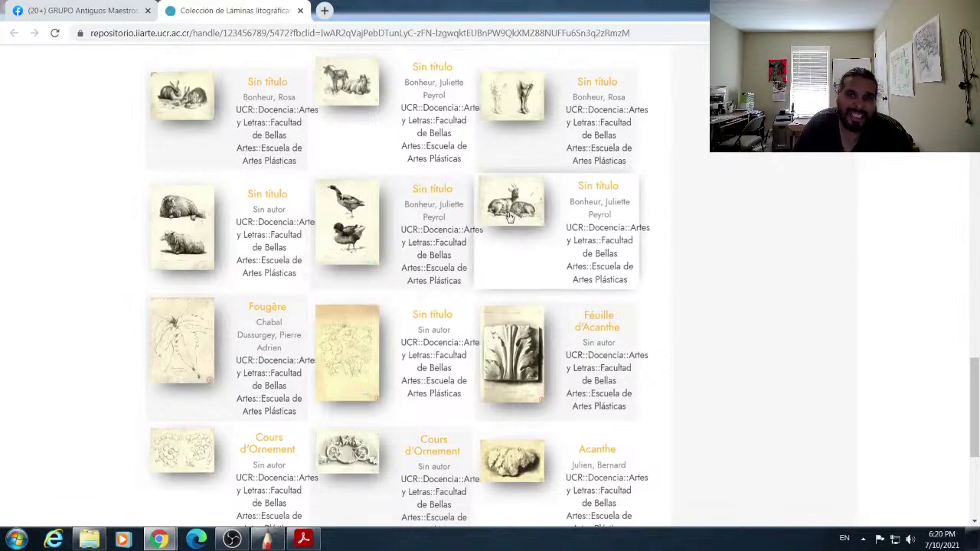
Step: Open the Anatomía humana collection in the Costa Rica repository and look through its recent submissions
scroll(513, 253, up, 3)
scroll(513, 287, up, 3)
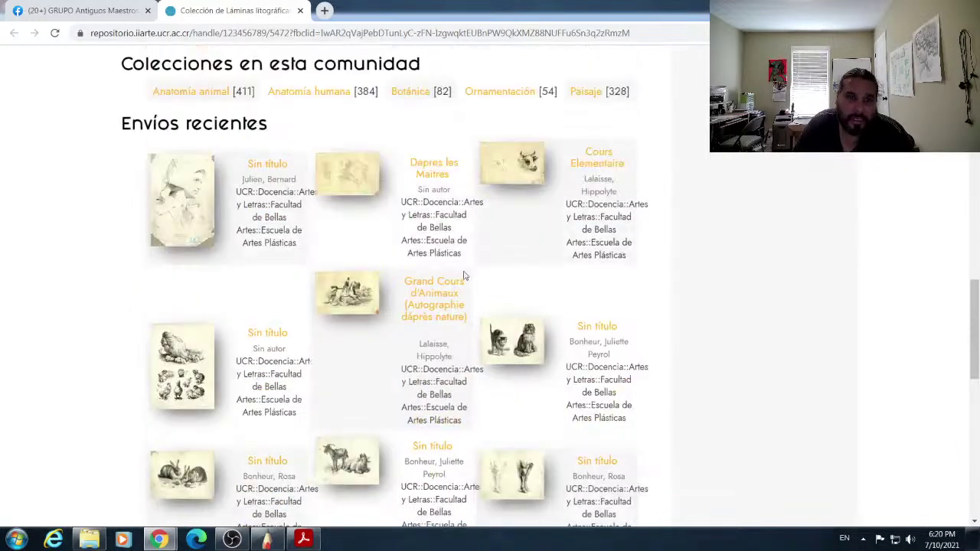
scroll(464, 275, up, 2)
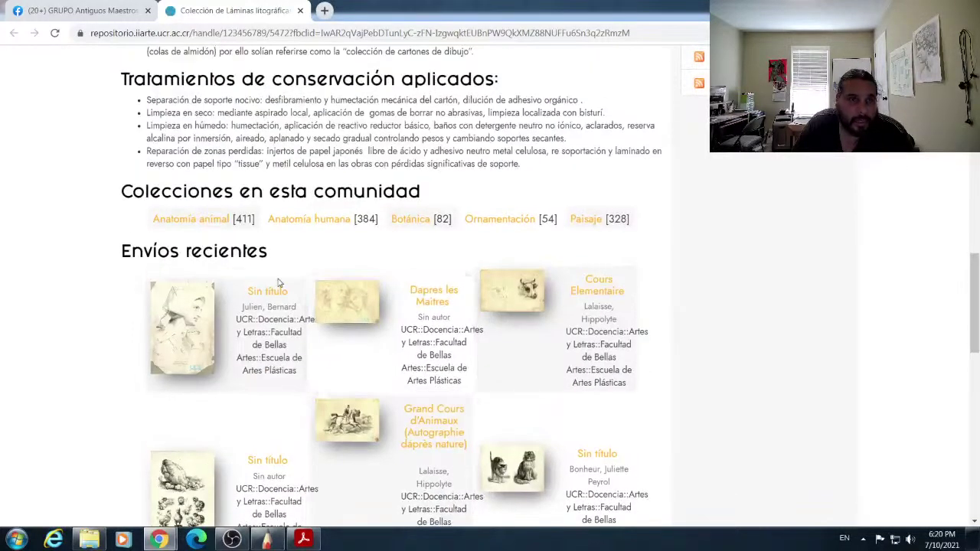
click(322, 226)
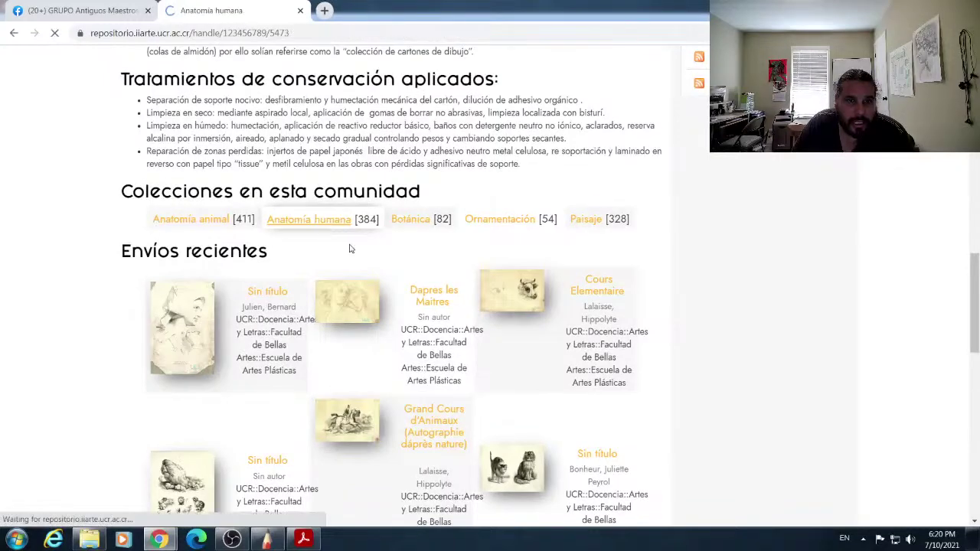
scroll(441, 319, down, 3)
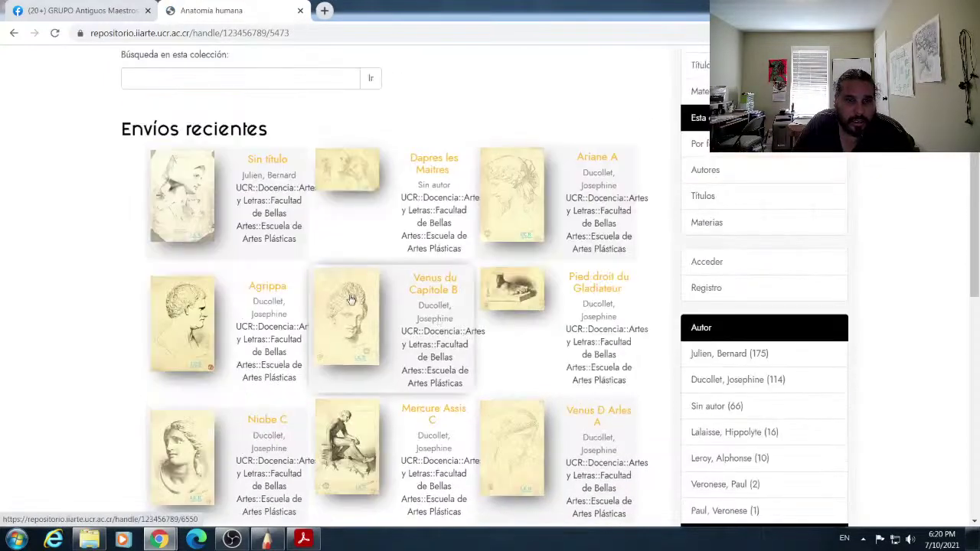
scroll(523, 360, down, 2)
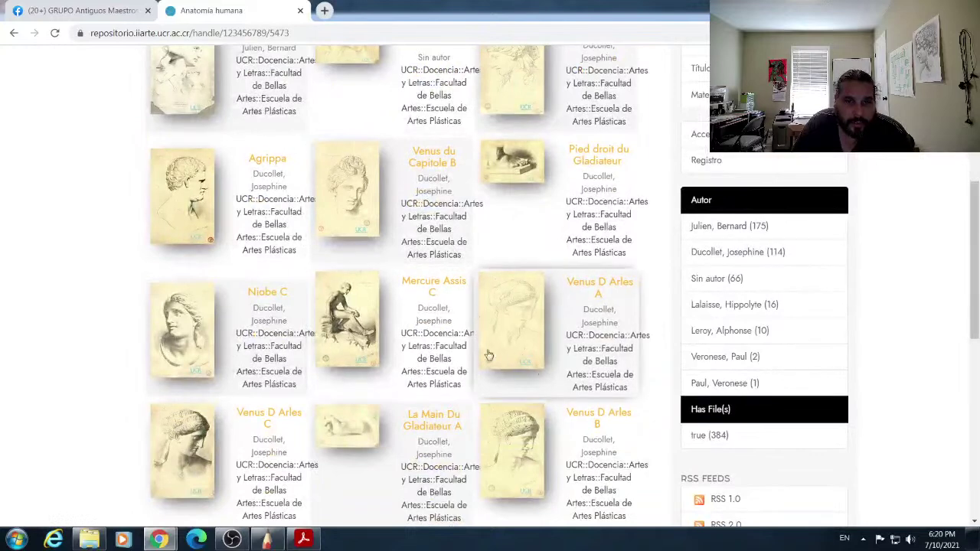
scroll(490, 355, down, 2)
scroll(490, 354, up, 2)
Step: From the group post, open the Categorías de la Colección Digital de Estampas de ABA link and view its categories
click(82, 12)
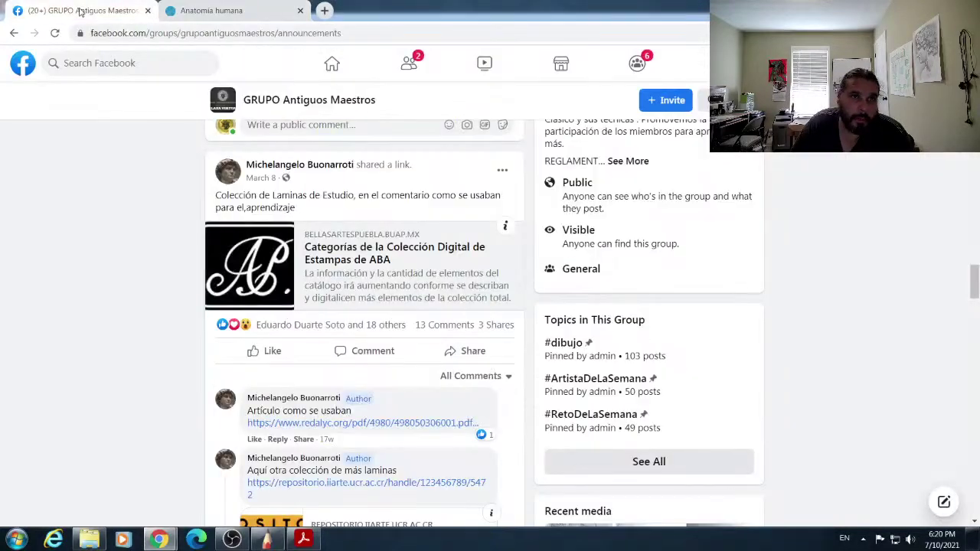
click(344, 249)
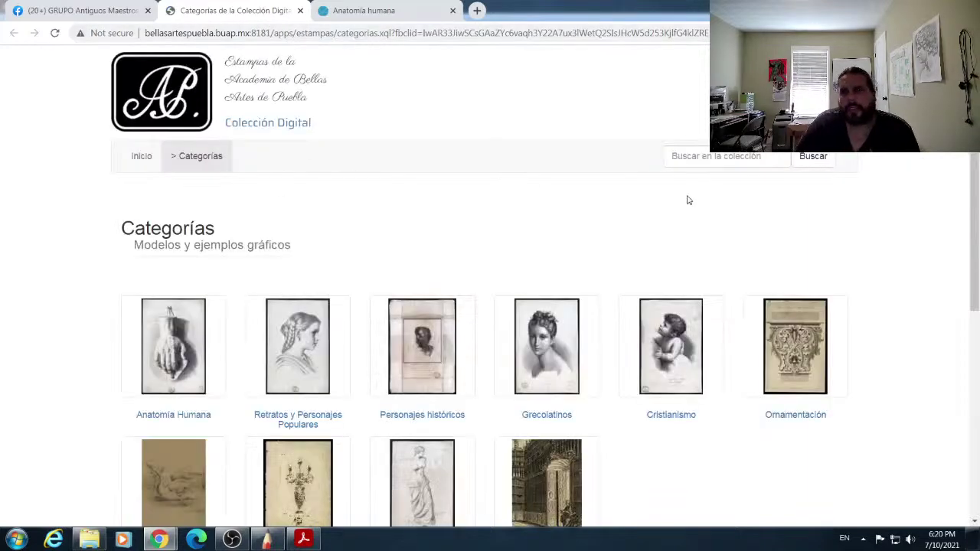
scroll(361, 223, down, 1)
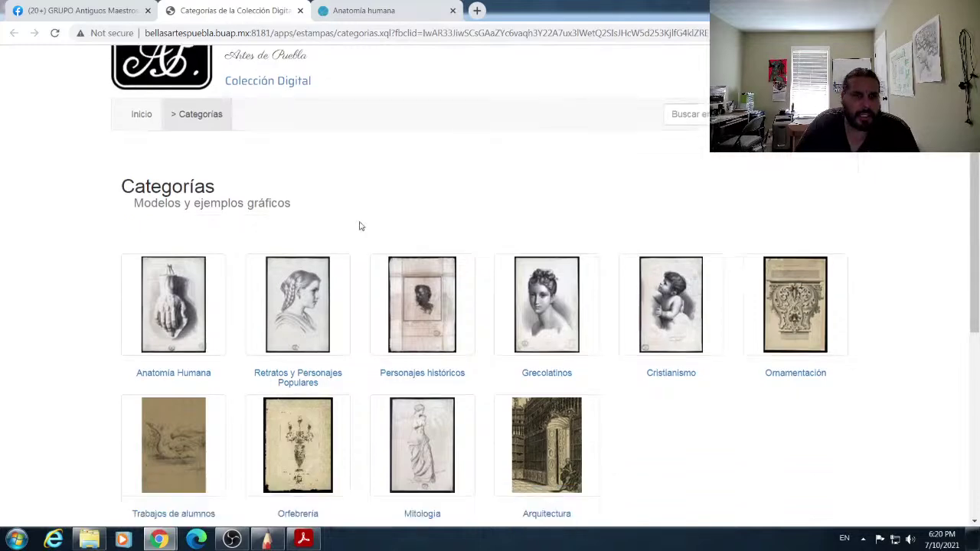
scroll(321, 142, up, 1)
Step: Open the Anatomía Humana category of the Puebla print collection and look over its first page of lithographs
scroll(574, 272, down, 2)
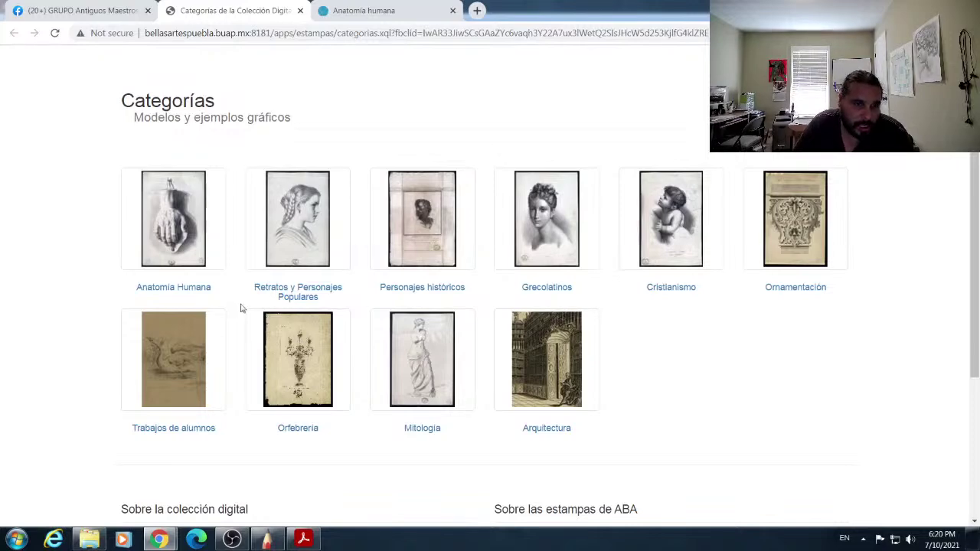
click(172, 289)
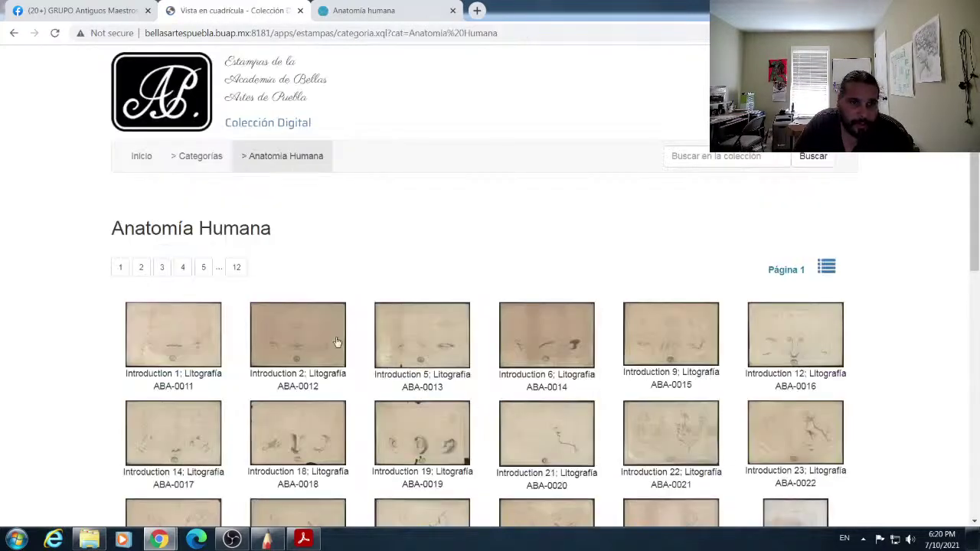
scroll(405, 367, down, 3)
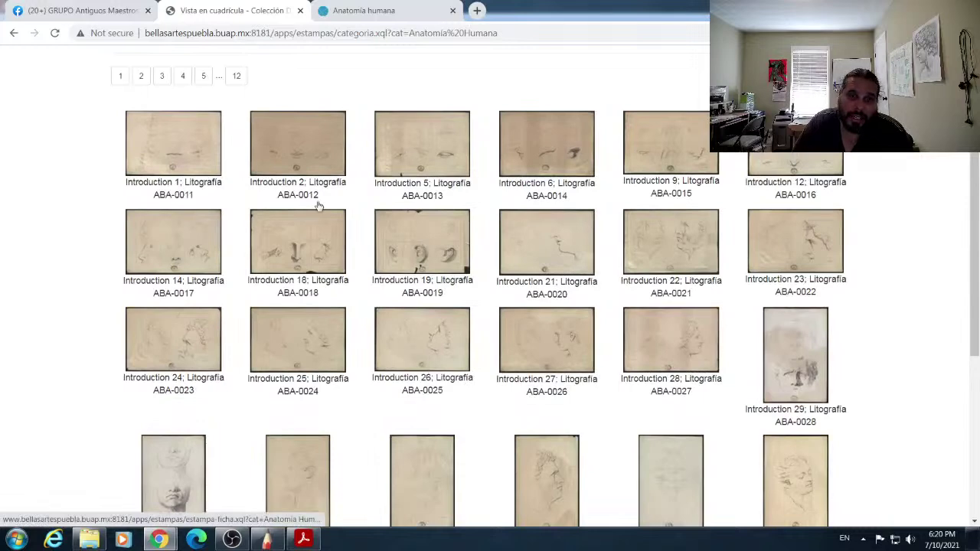
scroll(329, 214, up, 2)
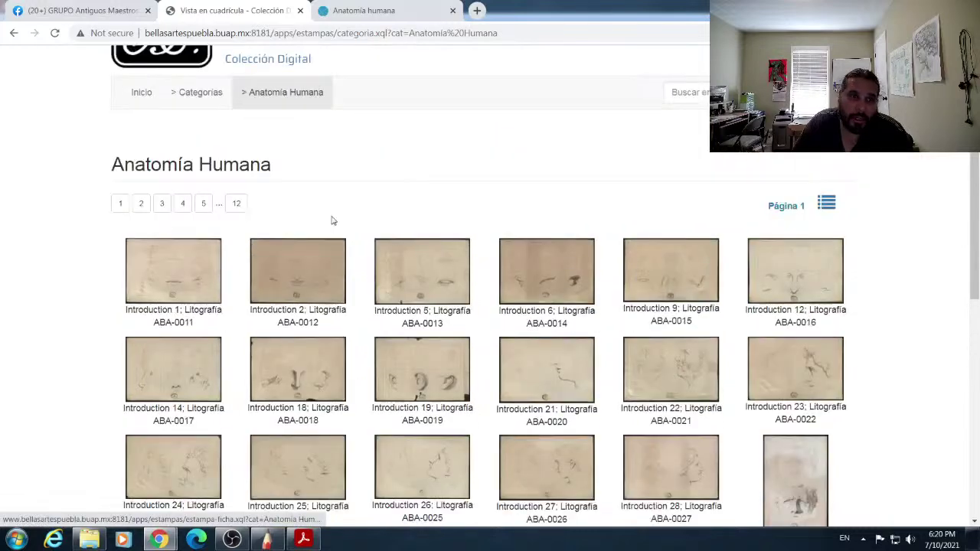
Step: Copy the web address of the Anatomía Humana category page and return to the Facebook group page
click(364, 33)
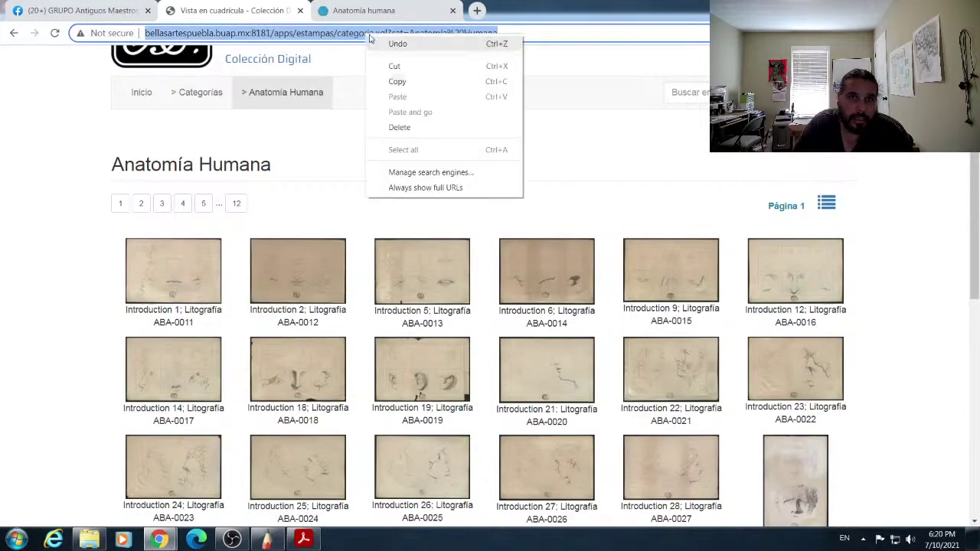
click(399, 81)
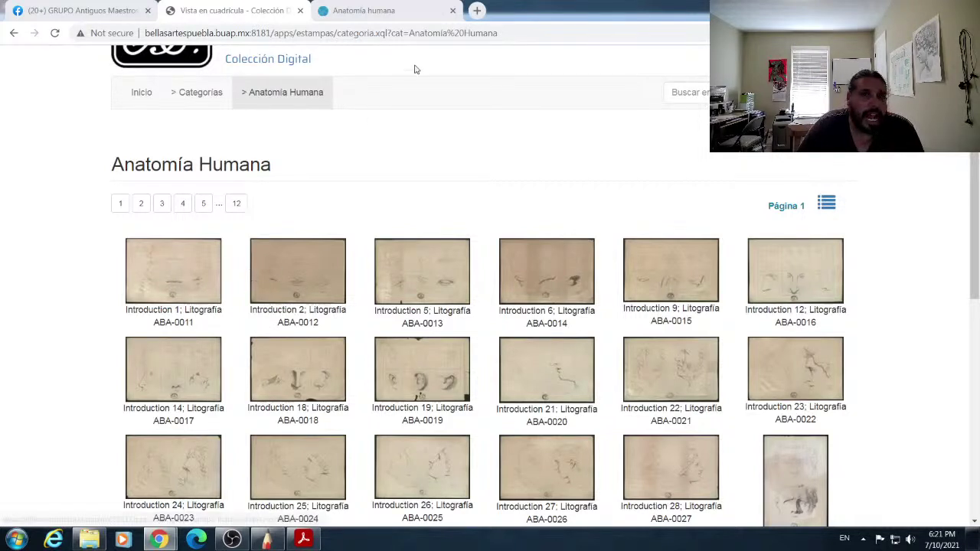
click(95, 14)
click(228, 13)
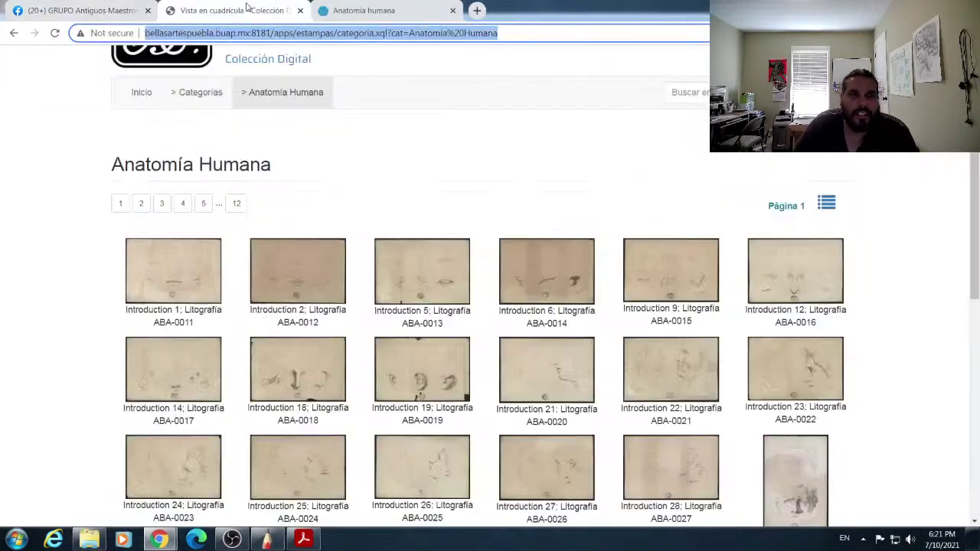
click(112, 10)
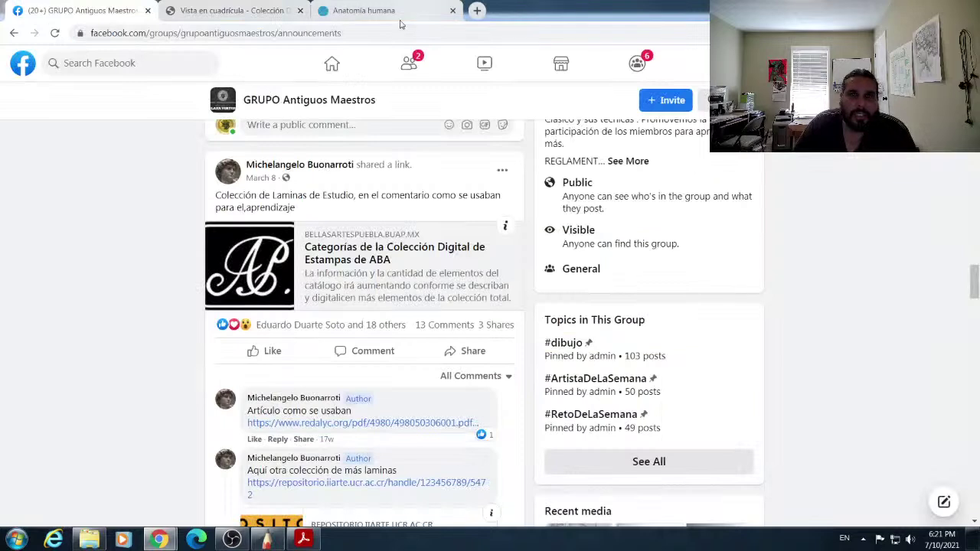
Step: Open archive.org in a new browser tab
click(476, 10)
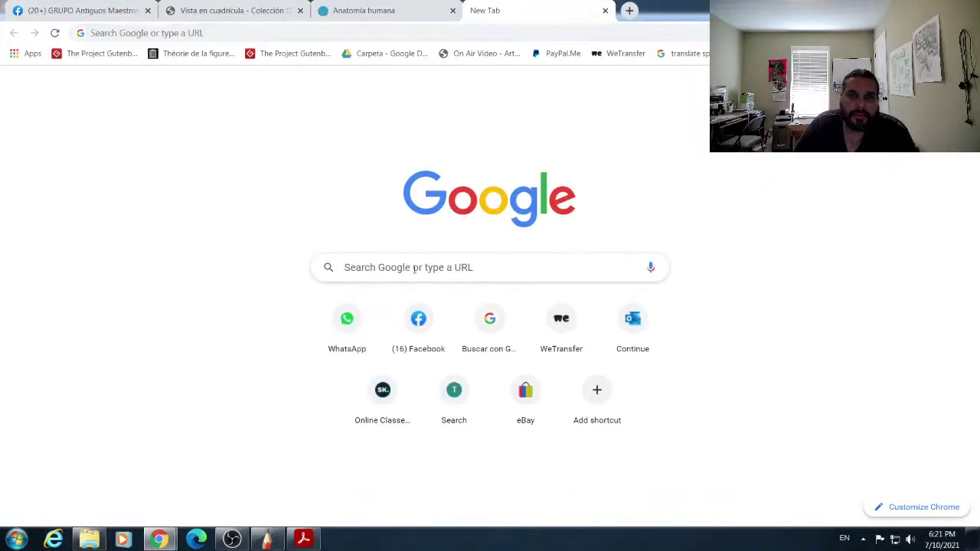
click(391, 268)
text(ARCHI)
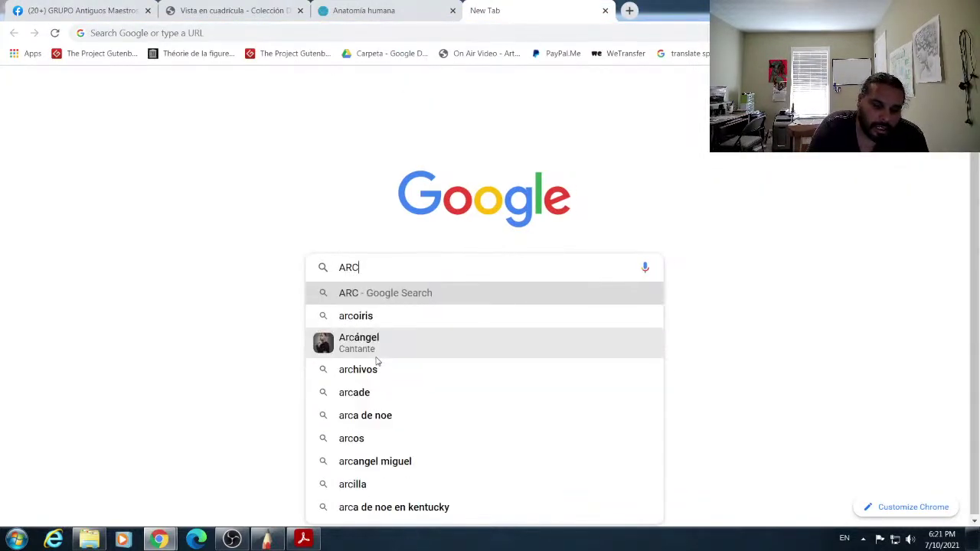
text(VE.ORG)
key(Return)
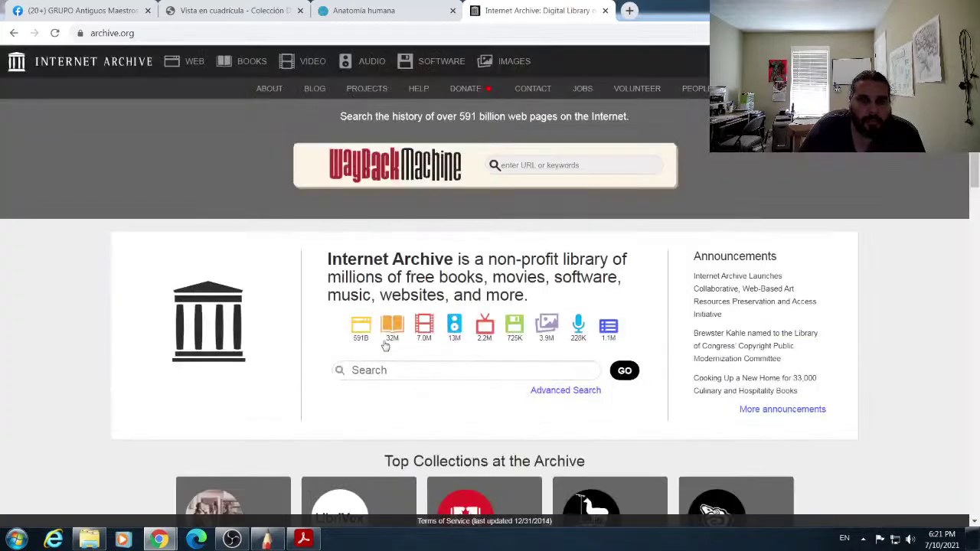
Step: Search the Internet Archive for BARGUE and look through the results
scroll(422, 374, down, 3)
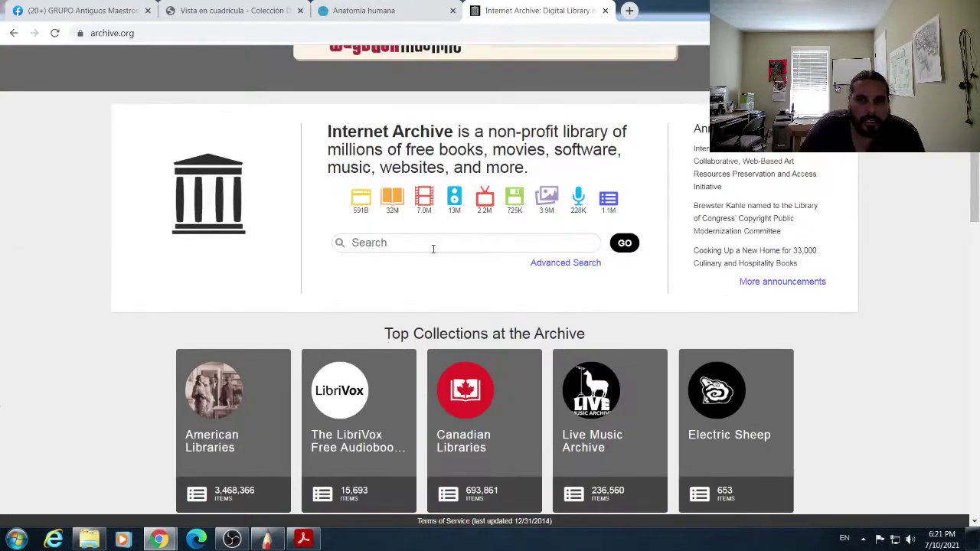
click(433, 243)
text(BARGUE)
key(Return)
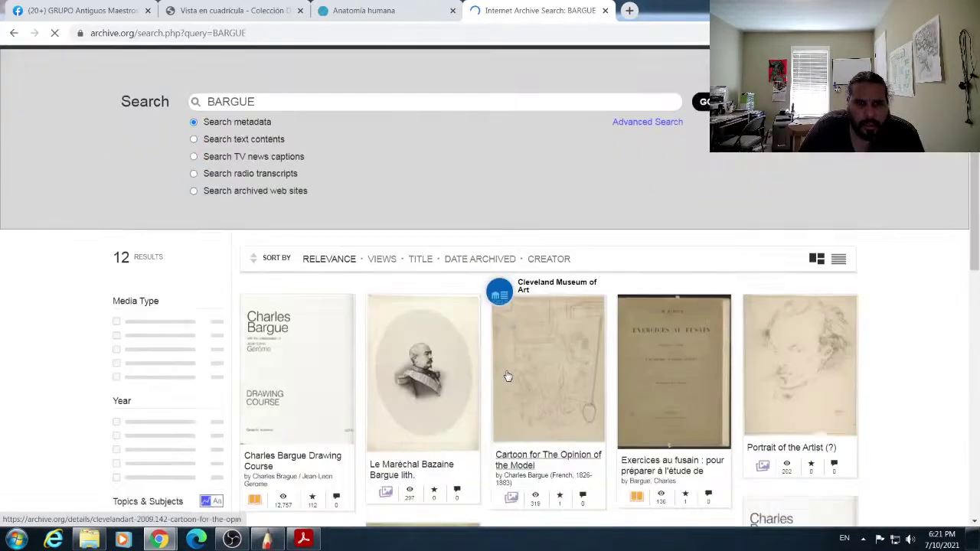
scroll(508, 376, down, 1)
scroll(327, 282, up, 1)
scroll(409, 271, down, 2)
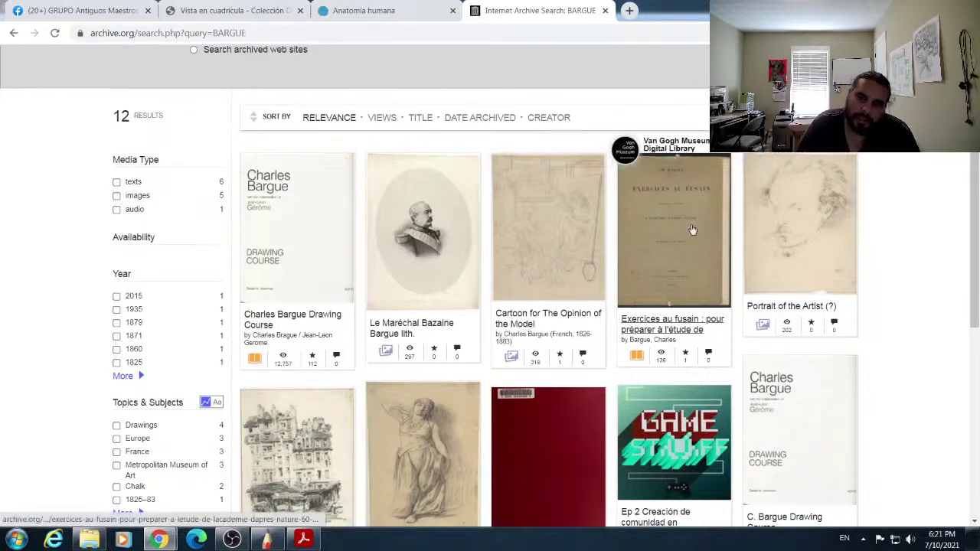
Step: Open Bargue's Exercices au fusain from the search results and copy the web address of its page
scroll(685, 236, down, 2)
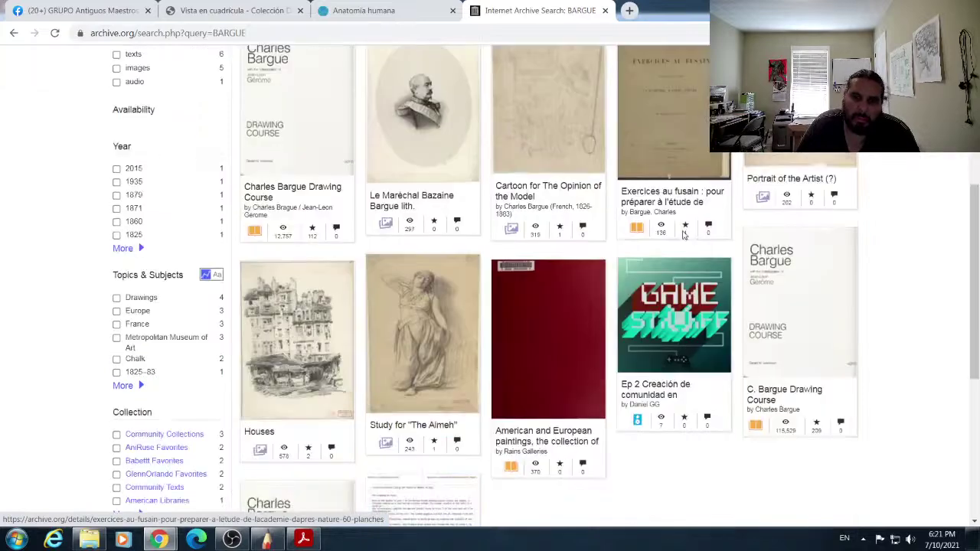
scroll(685, 235, up, 2)
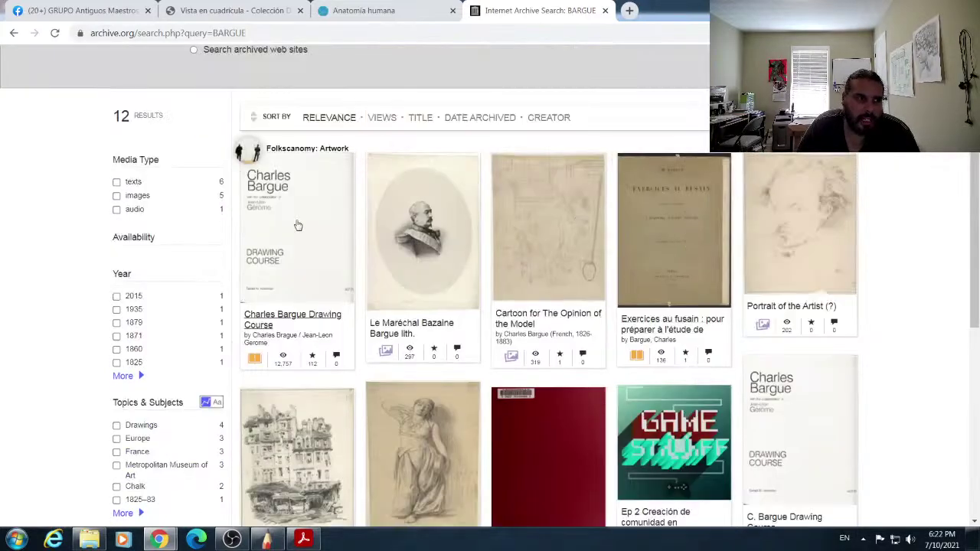
click(660, 232)
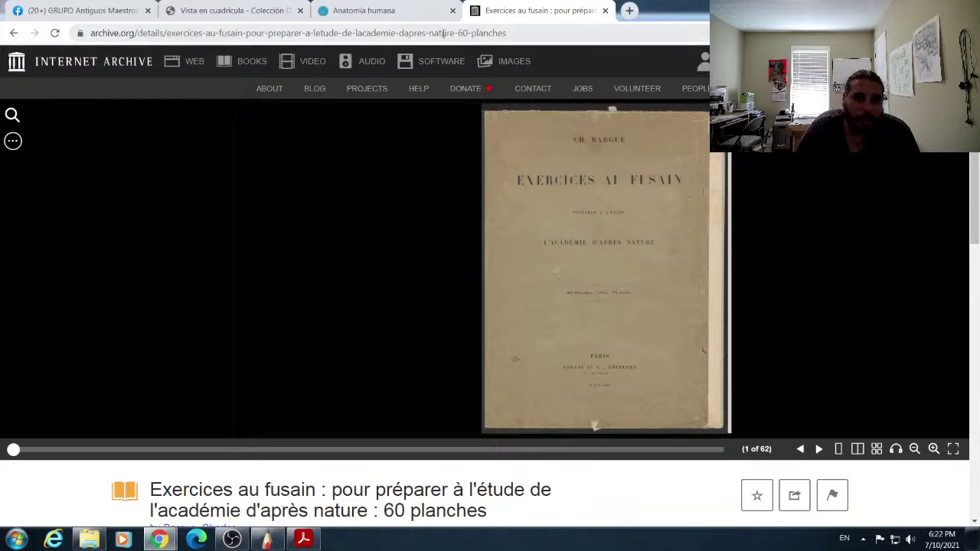
click(506, 34)
right_click(496, 38)
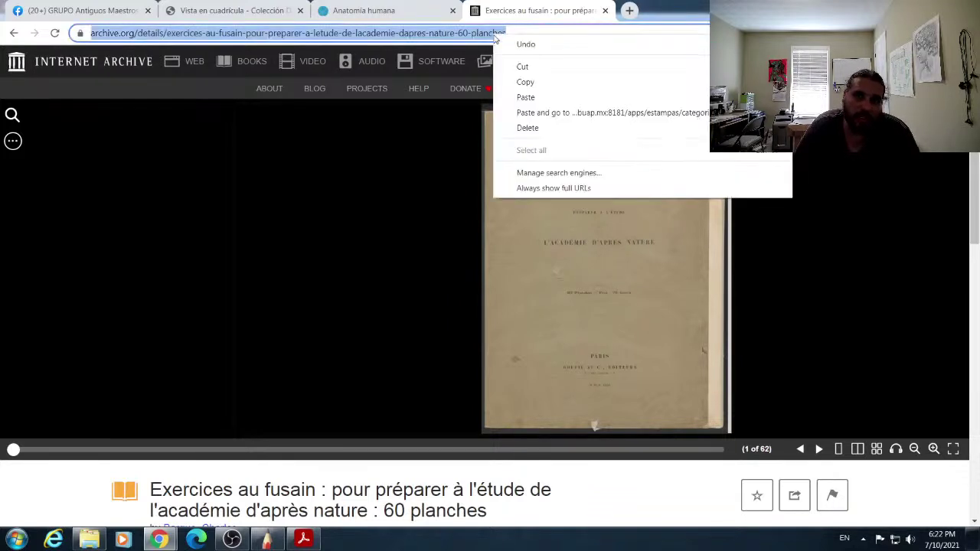
click(536, 82)
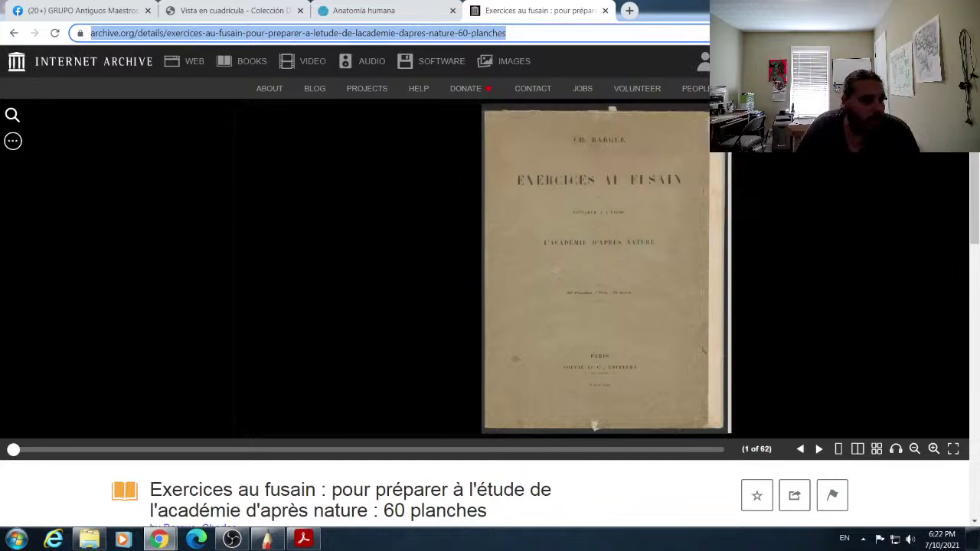
key(alt+Tab)
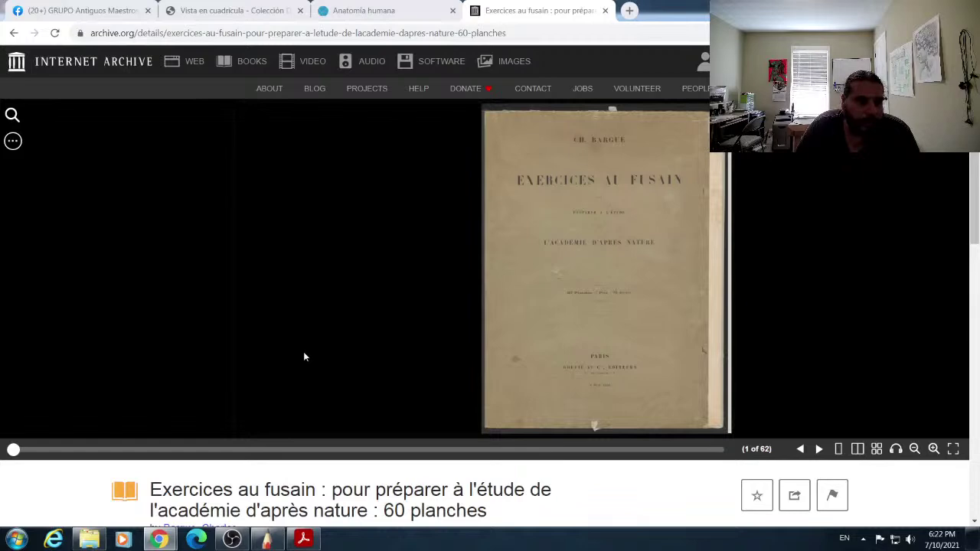
Step: Close the Internet Archive page of Exercices au fusain
scroll(589, 311, down, 2)
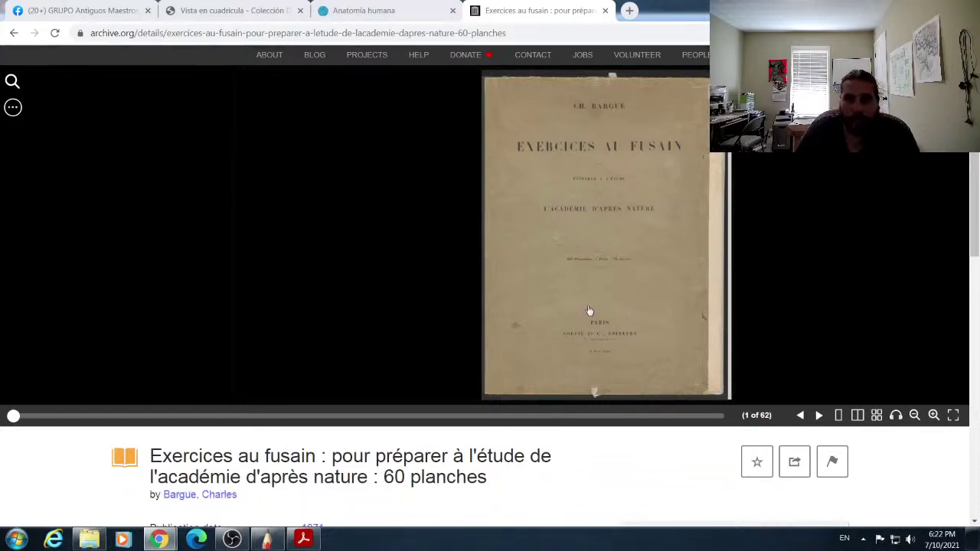
click(604, 13)
click(604, 10)
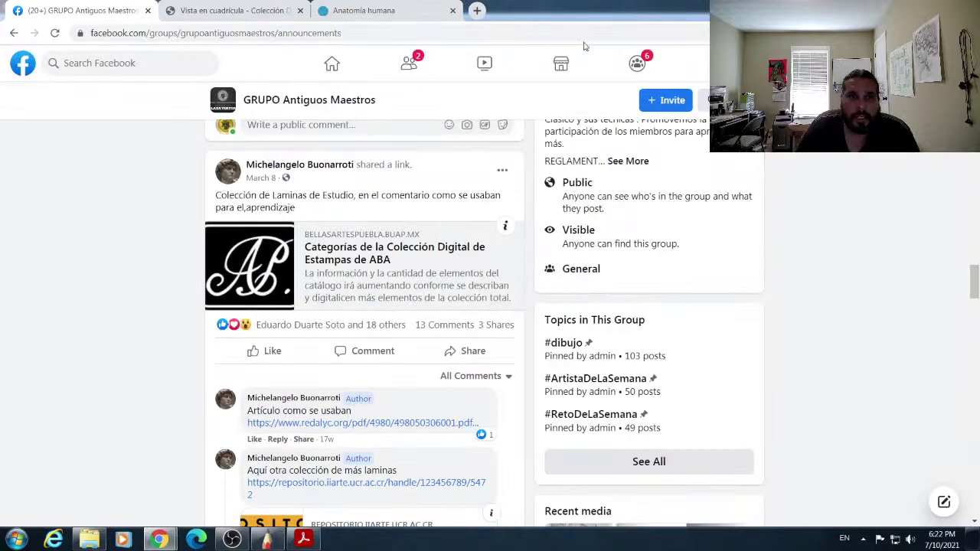
Step: Return to the Anatomía Humana page of the Puebla print collection and look over its lithograph thumbnails
click(228, 12)
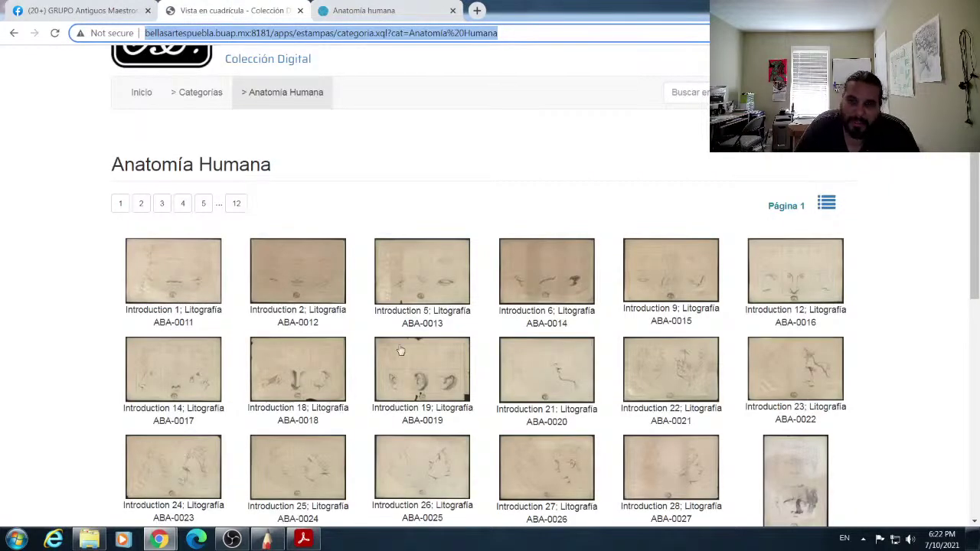
scroll(216, 205, down, 2)
scroll(204, 199, up, 1)
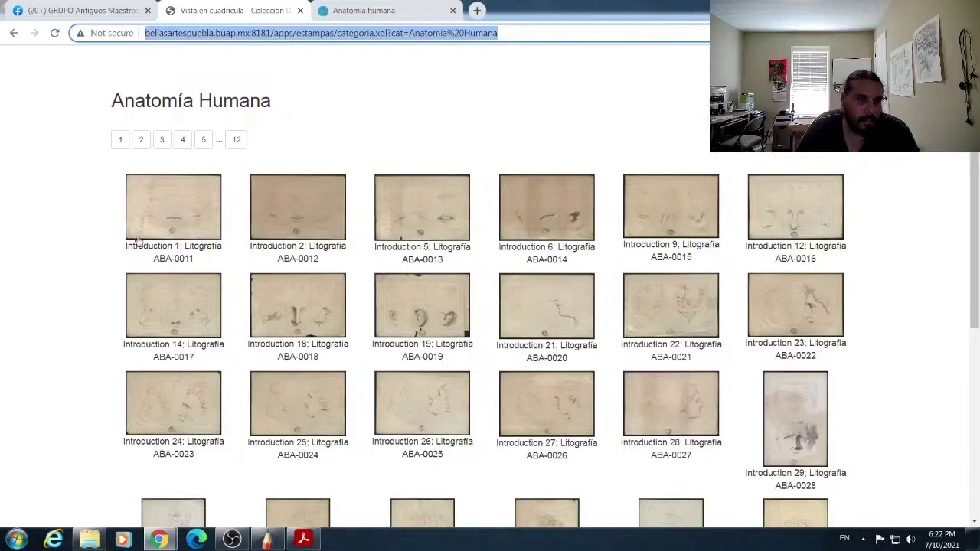
scroll(484, 397, down, 2)
scroll(483, 397, down, 2)
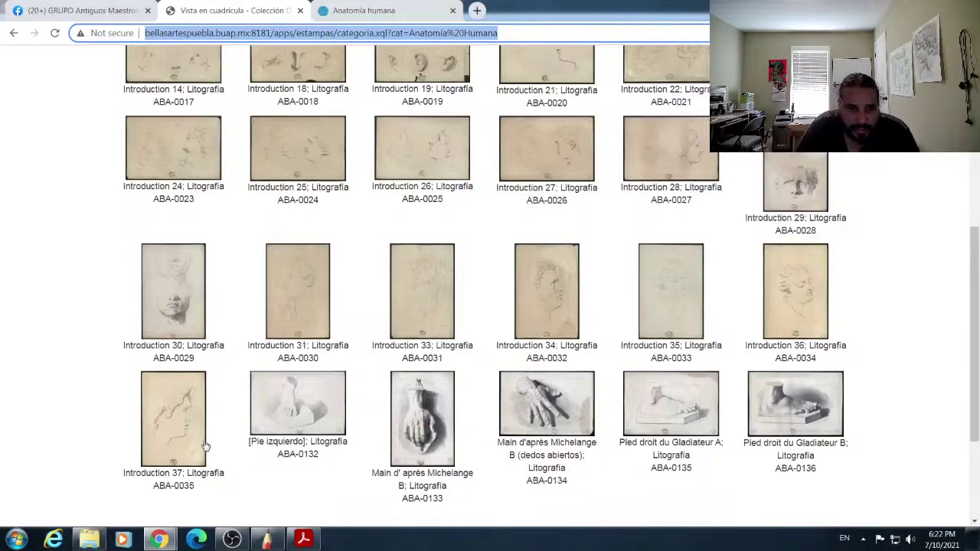
scroll(290, 437, up, 1)
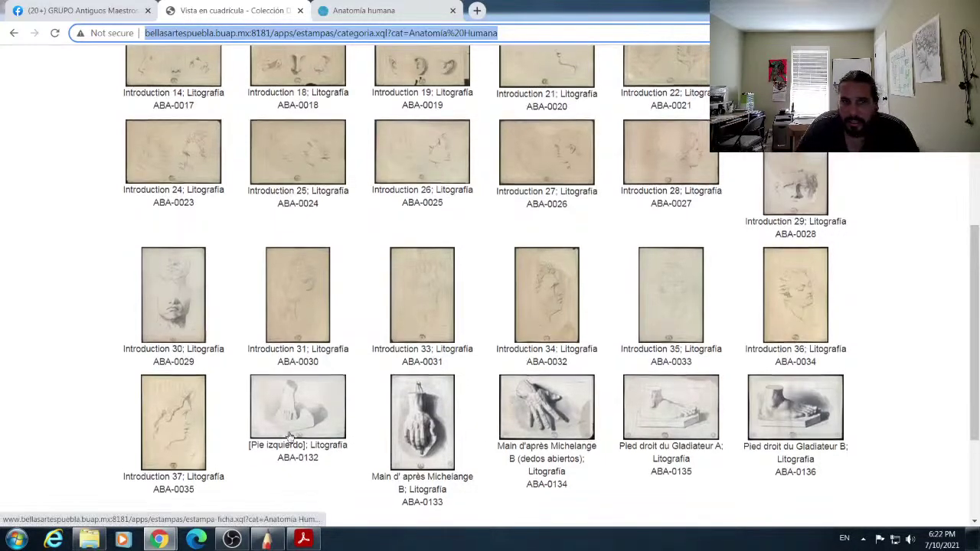
scroll(289, 435, up, 3)
Step: Open the Introduction 1 lithograph, display its large image and examine the mouth and nose studies
click(190, 157)
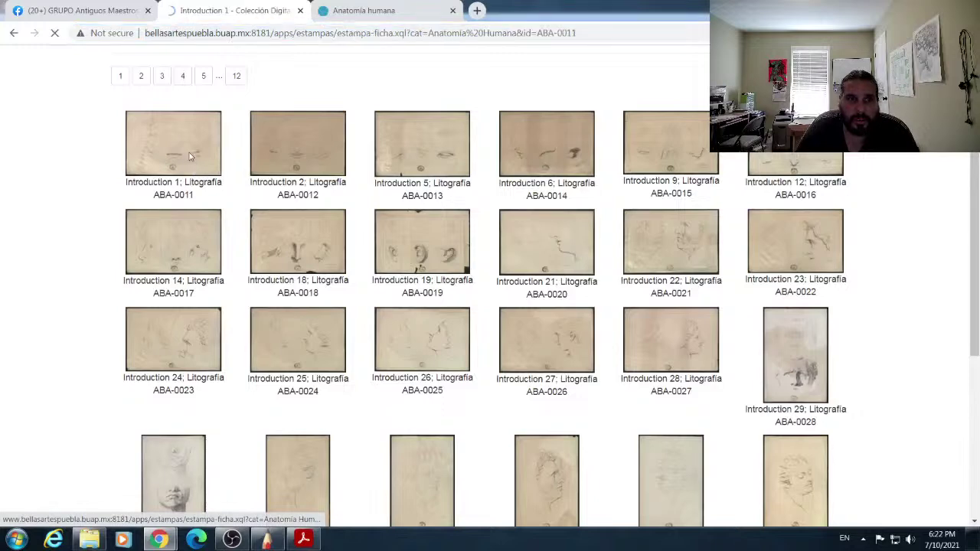
scroll(575, 343, down, 3)
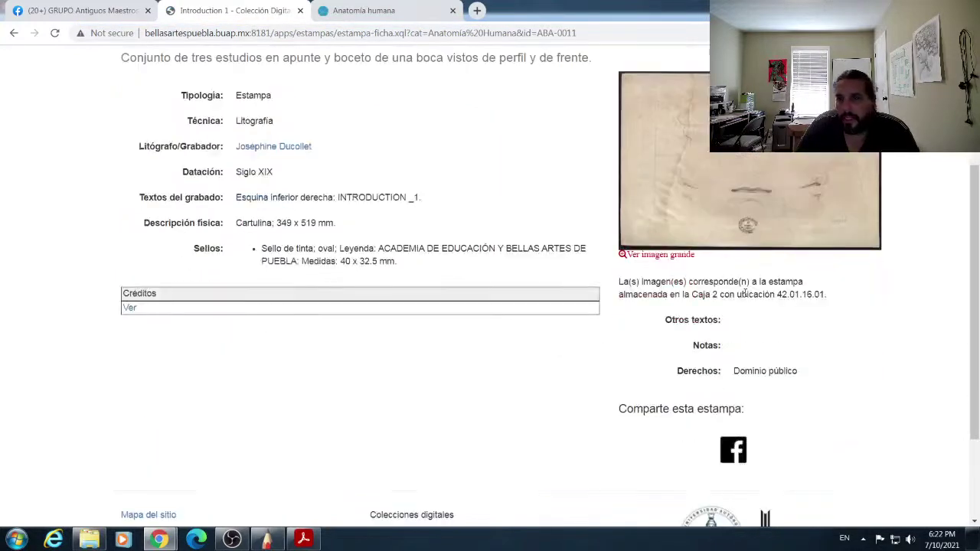
click(649, 257)
scroll(536, 283, down, 3)
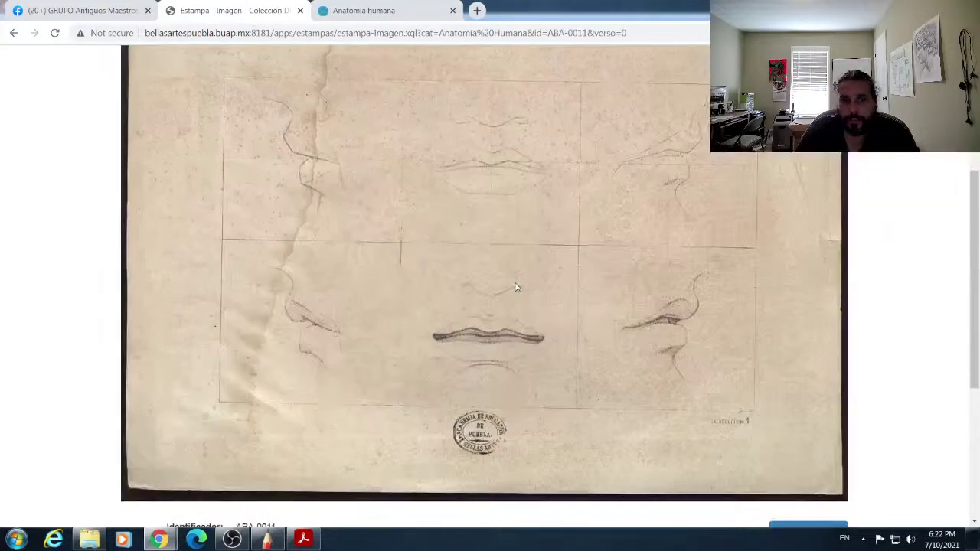
scroll(509, 288, up, 2)
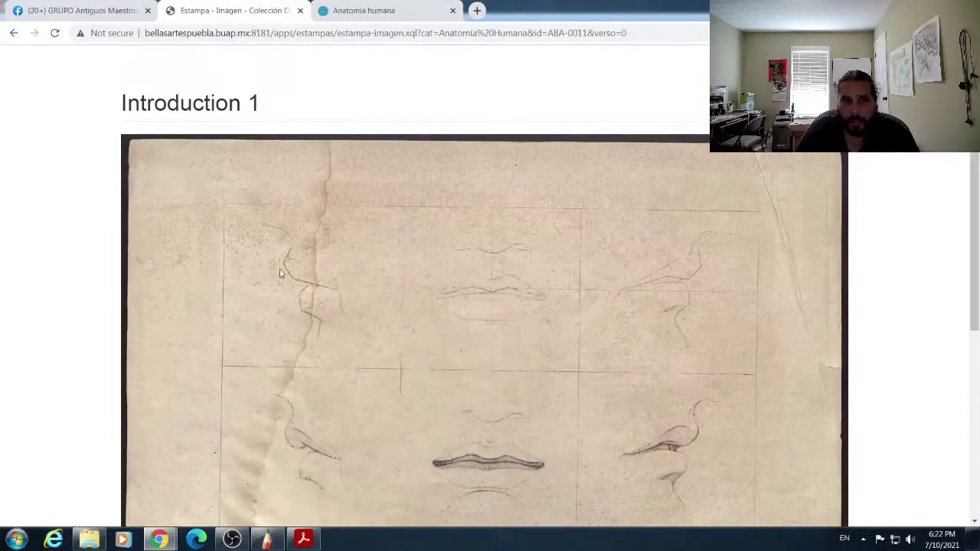
scroll(280, 276, down, 2)
scroll(323, 329, up, 1)
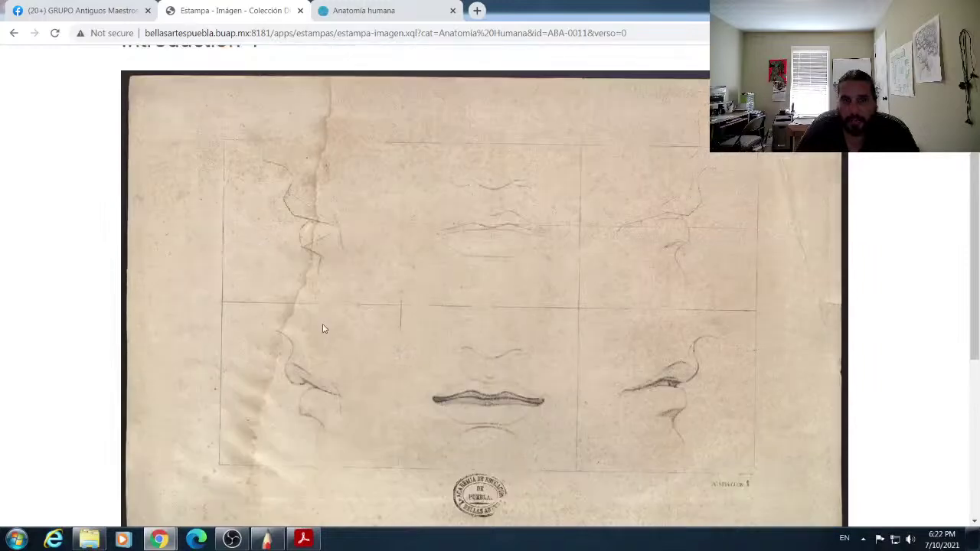
scroll(398, 311, up, 3)
scroll(449, 301, down, 4)
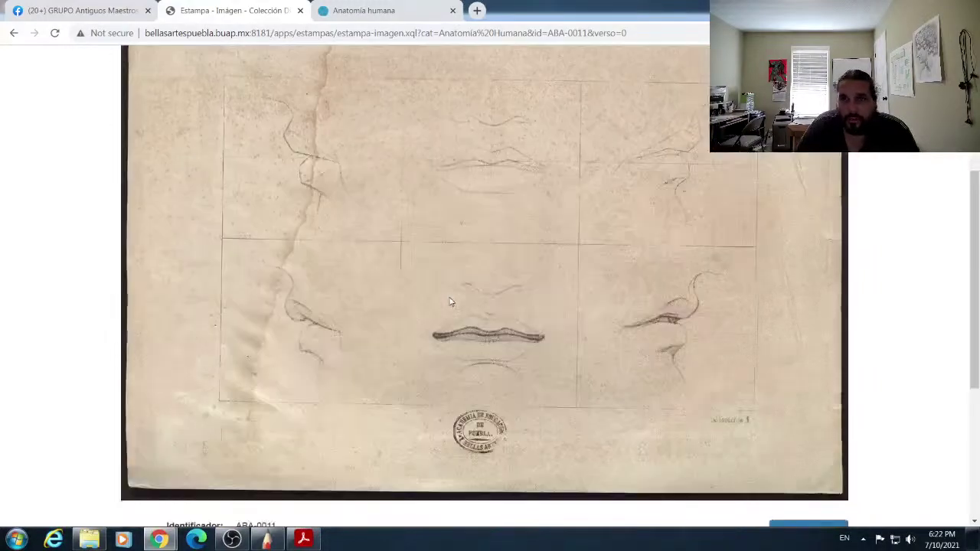
scroll(449, 301, up, 1)
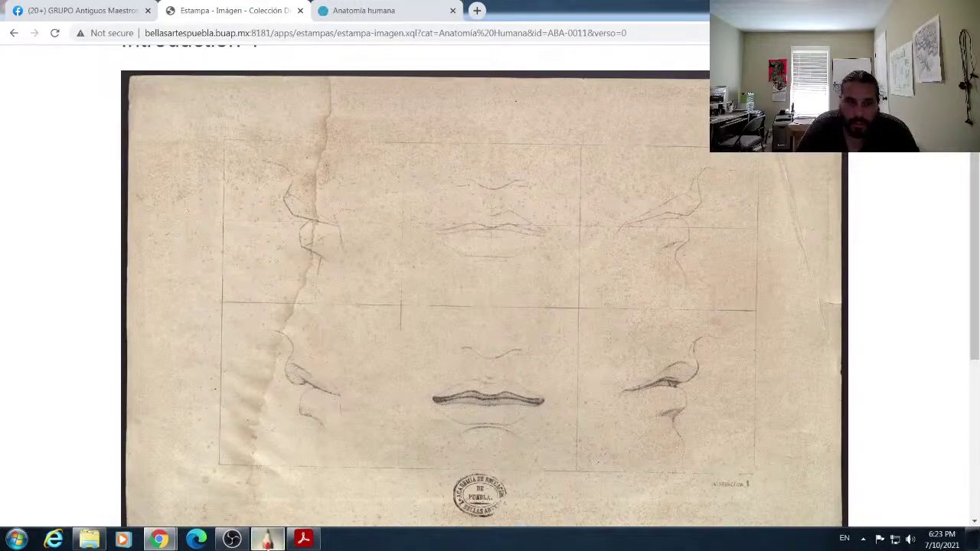
Step: Switch to SketchBook Pro and block in a nose, lips and chin profile with straight lines
click(266, 539)
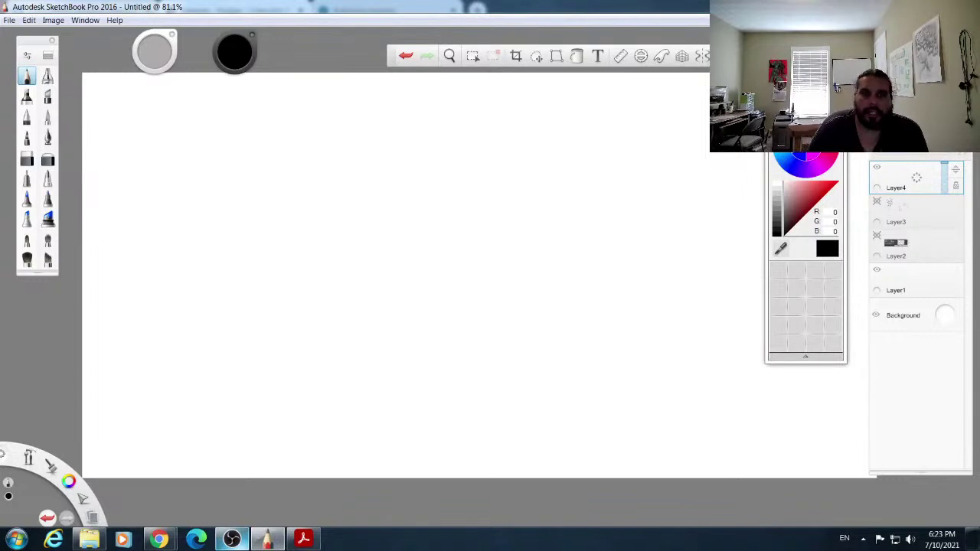
drag(291, 157, 326, 171)
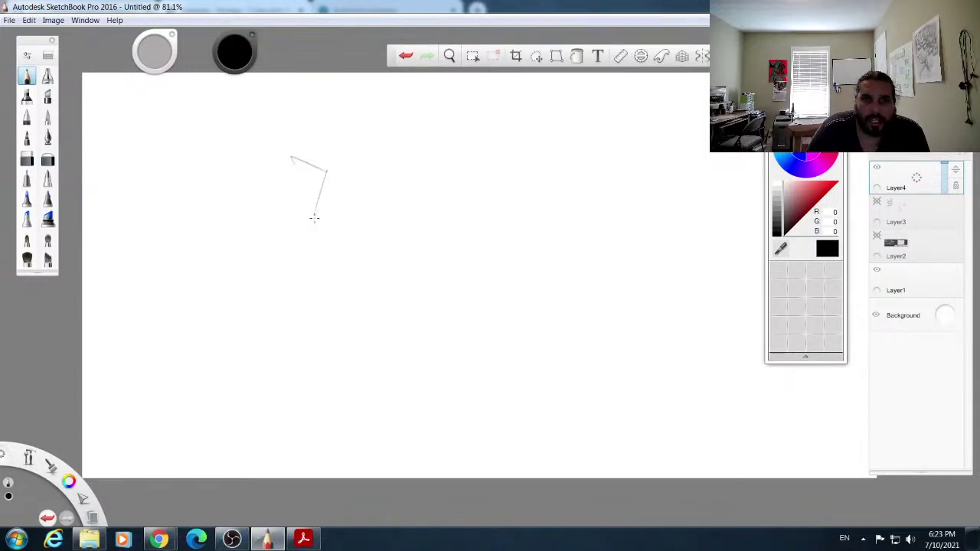
mouse_move(311, 205)
mouse_down()
mouse_move(332, 233)
mouse_move(321, 255)
mouse_move(360, 281)
mouse_up()
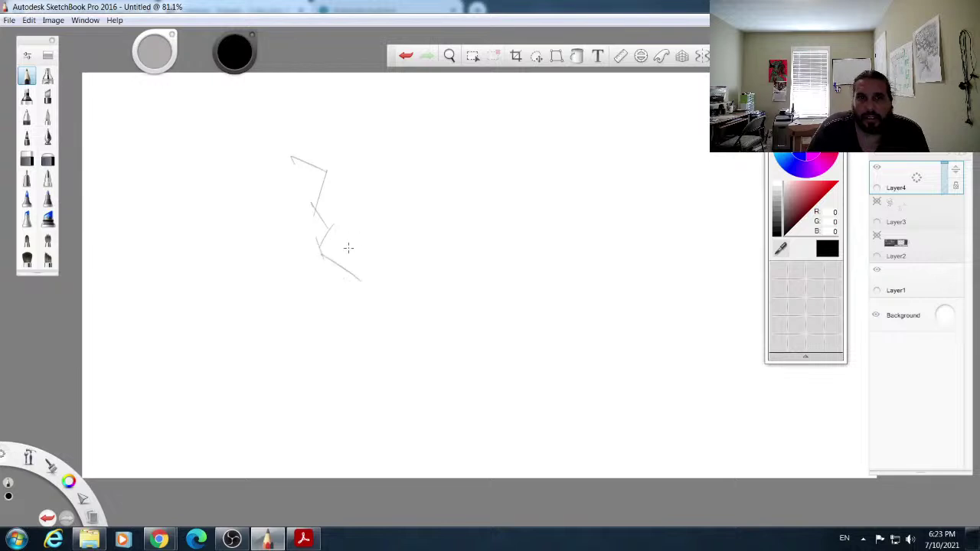
drag(292, 159, 328, 114)
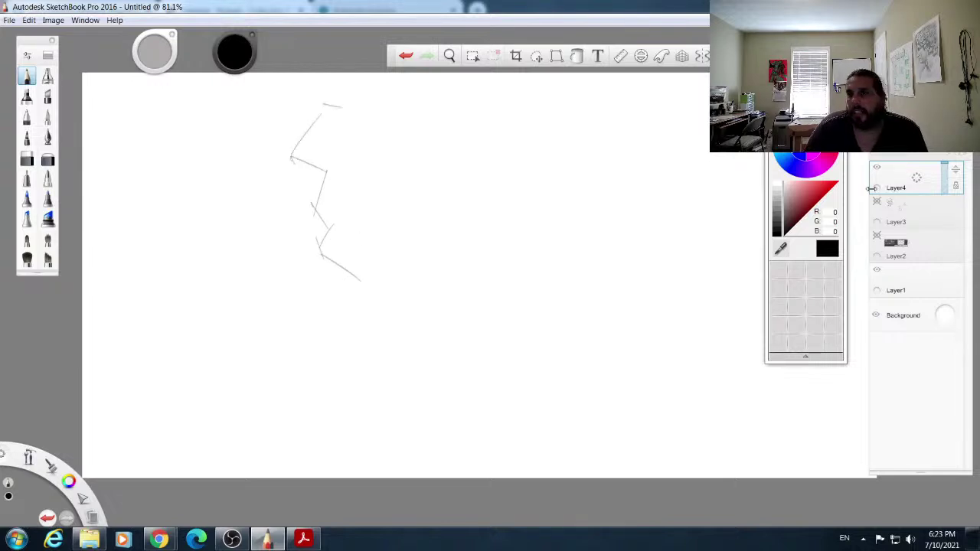
Step: Fade the block-in layer and draw the curved nose, lips and chin contour over it on a new layer
drag(945, 167, 944, 184)
click(878, 153)
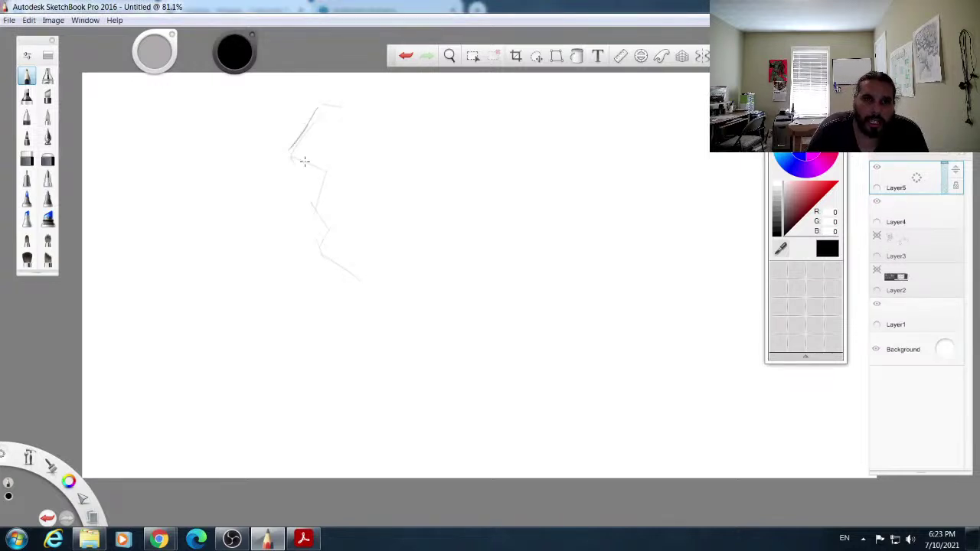
mouse_move(290, 147)
mouse_down()
mouse_move(321, 179)
mouse_move(339, 164)
mouse_move(320, 223)
mouse_up()
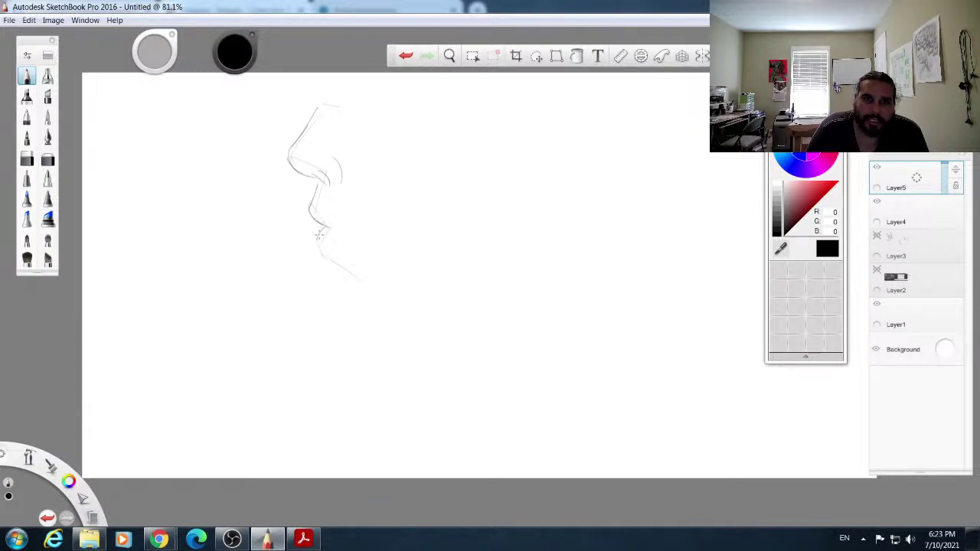
drag(319, 247, 328, 259)
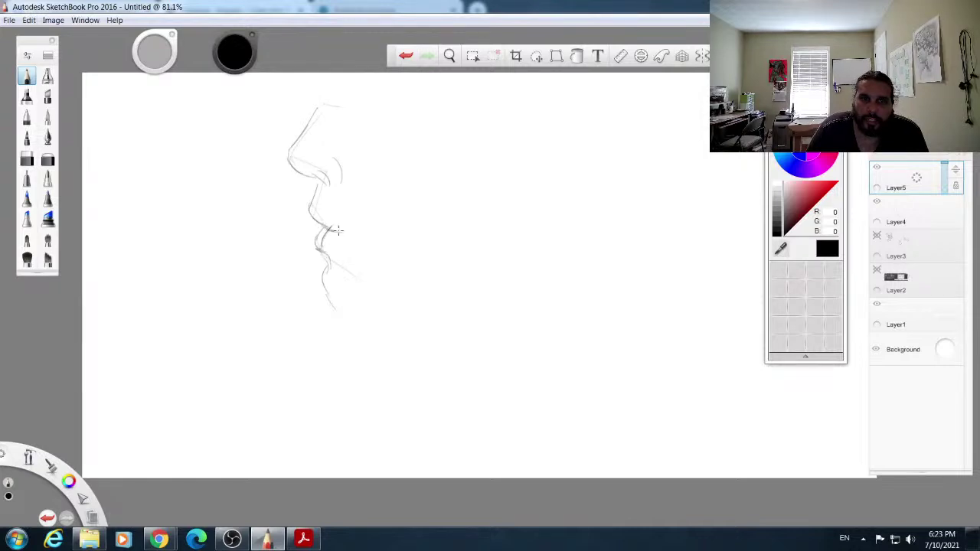
Step: Sketch a second straight-line face profile to the left of the finished one
mouse_move(207, 125)
mouse_down()
mouse_move(176, 175)
mouse_move(198, 193)
mouse_up()
drag(209, 243, 232, 301)
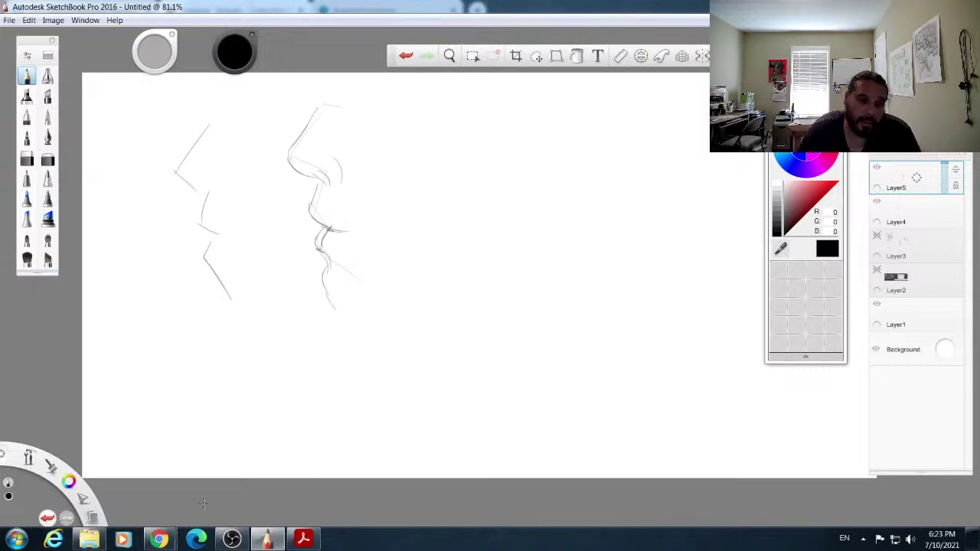
Step: Switch back to Chrome and return from the Introduction 1 image to the Anatomía Humana thumbnail grid
mouse_move(158, 539)
click(285, 435)
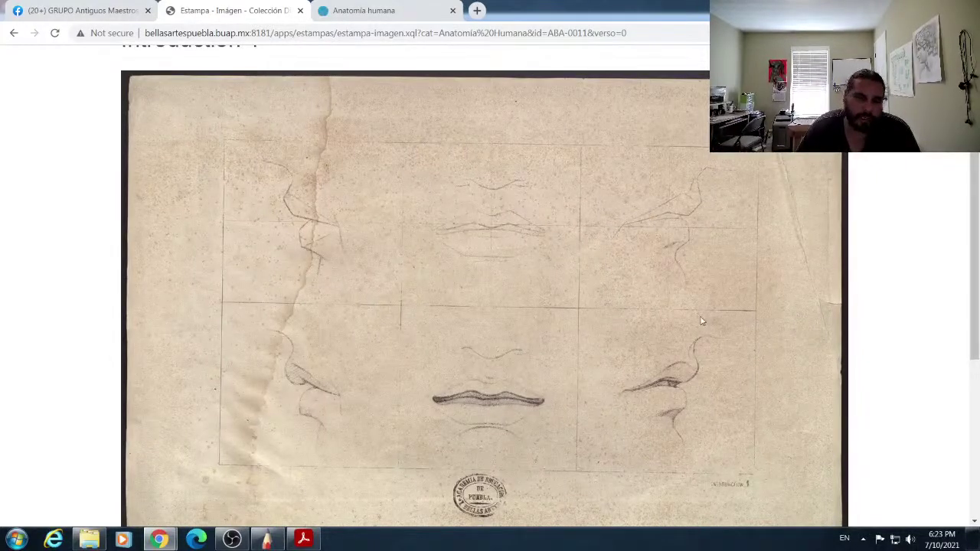
click(13, 34)
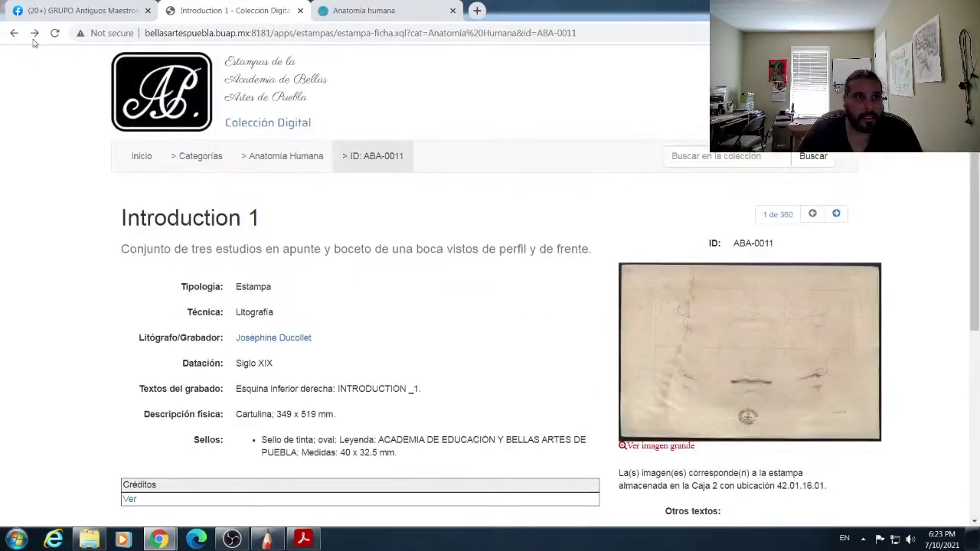
click(14, 33)
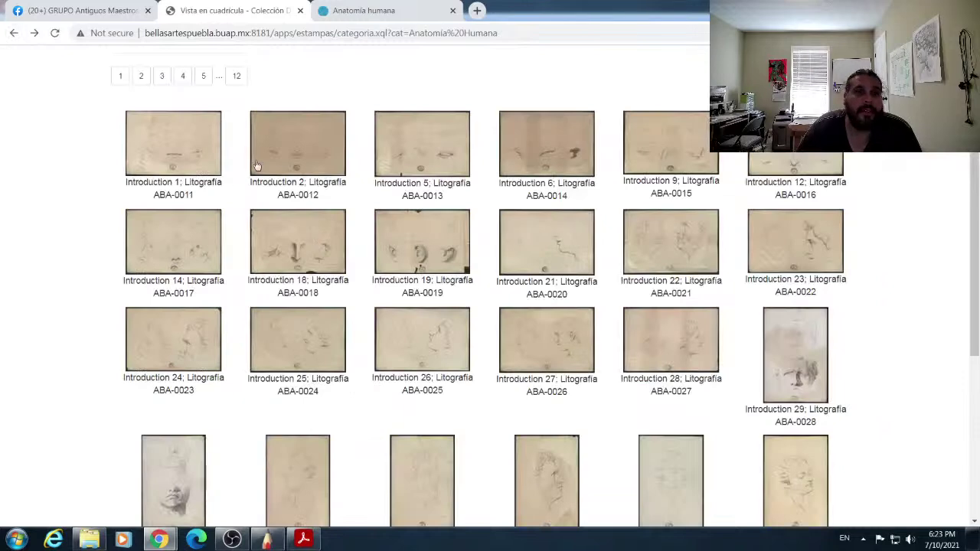
Step: Open the Introduction 1 record and page forward through the following plates up to Introduction 9
click(189, 157)
scroll(824, 237, down, 1)
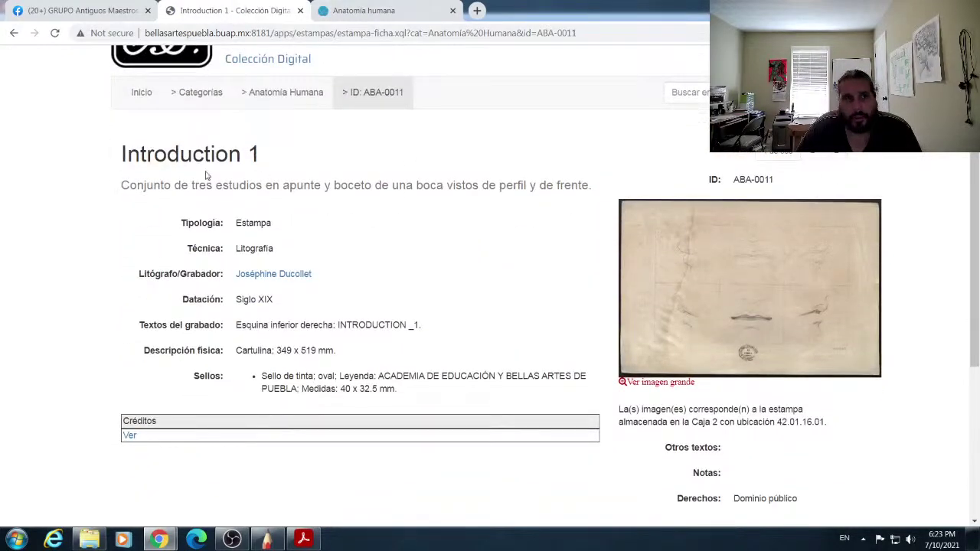
click(835, 152)
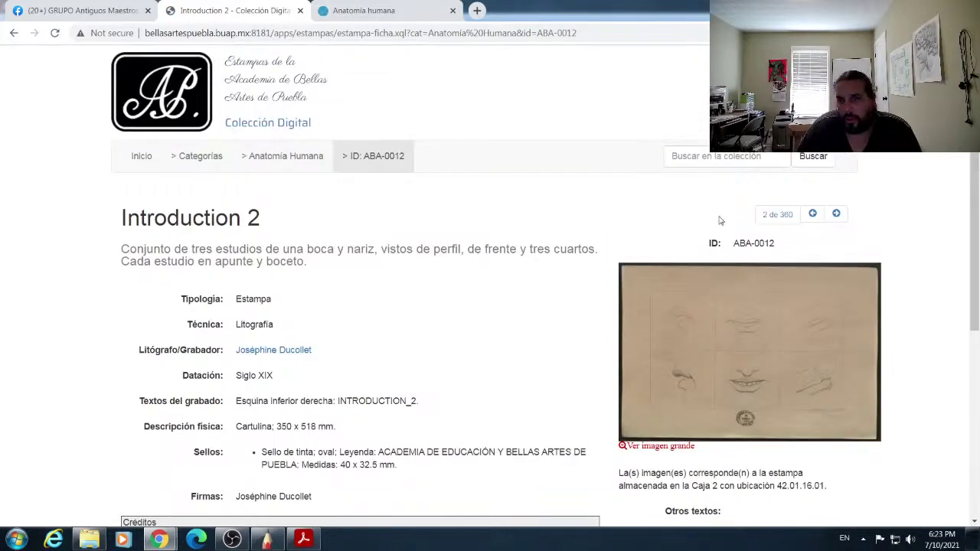
click(836, 214)
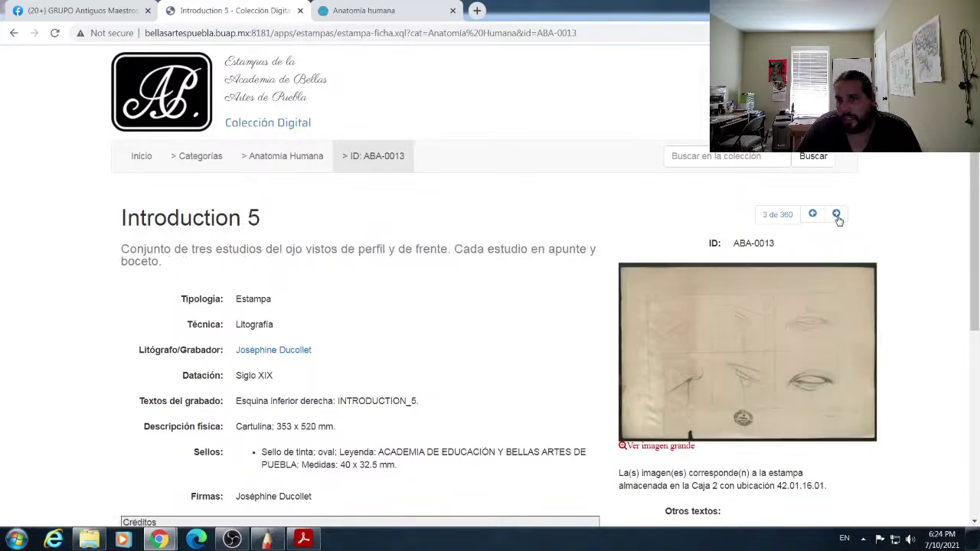
click(837, 215)
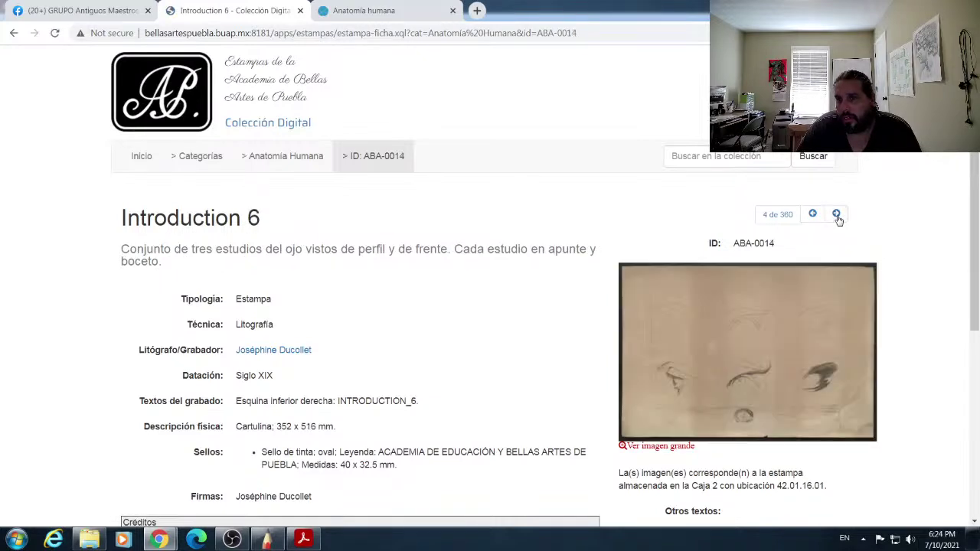
click(837, 216)
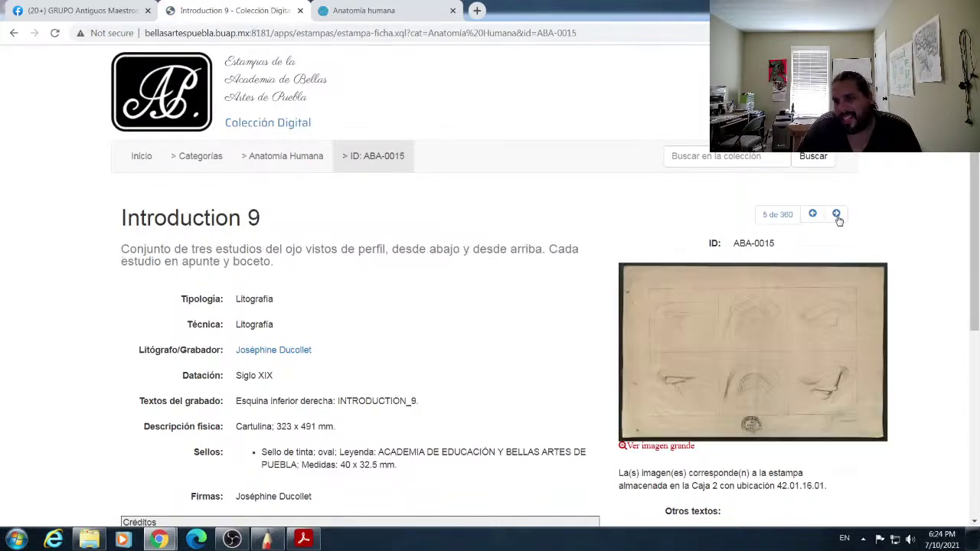
Step: Page forward from Introduction 9 to Introduction 14, open its enlarged image and move it into a separate browser window
click(837, 216)
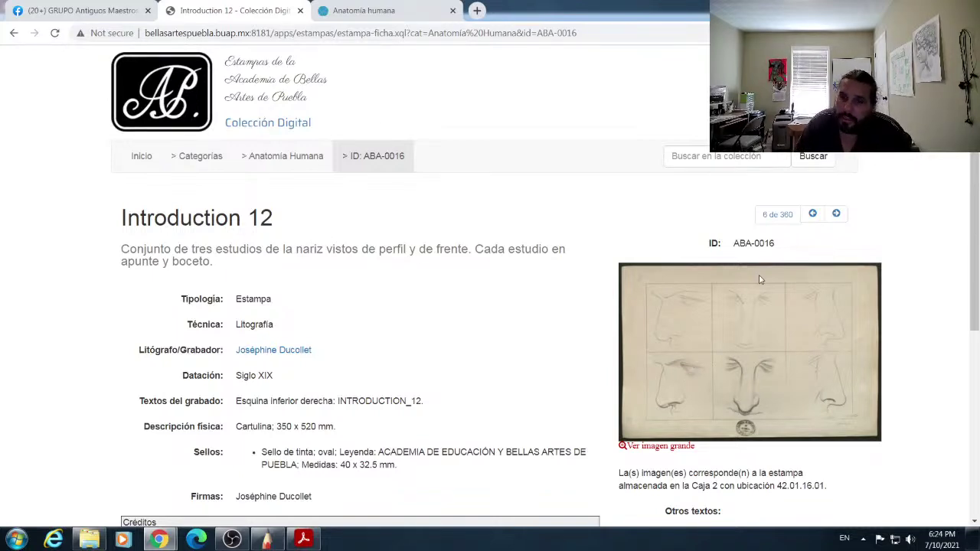
click(838, 214)
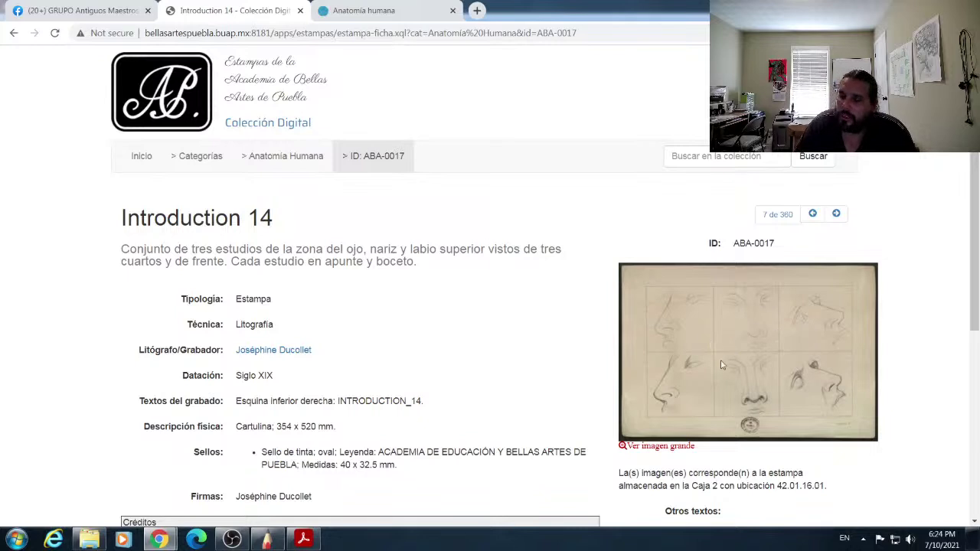
click(668, 448)
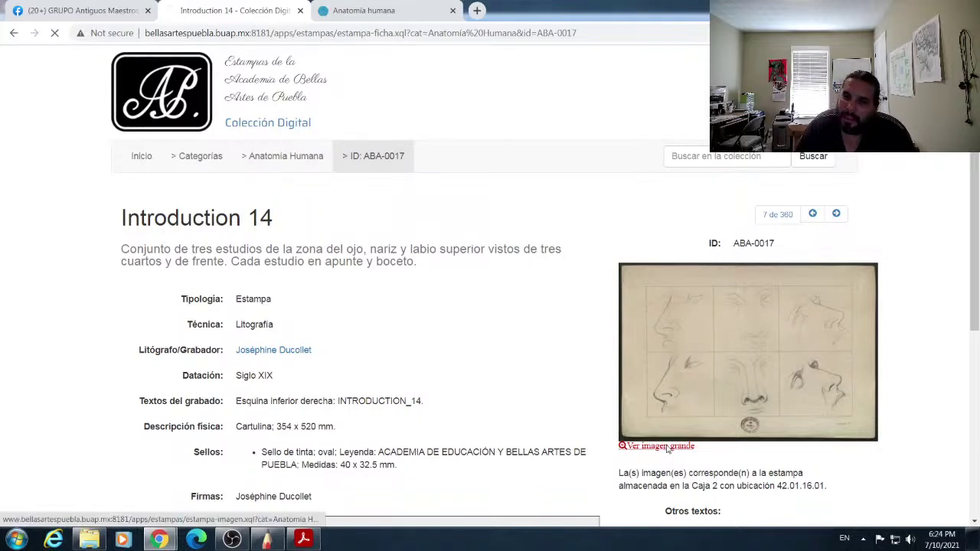
scroll(459, 394, down, 3)
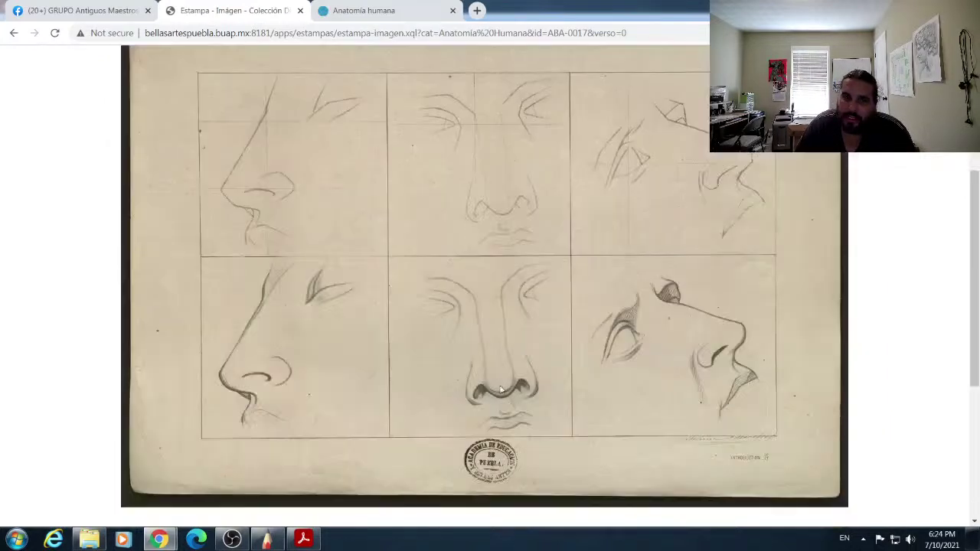
scroll(366, 331, up, 1)
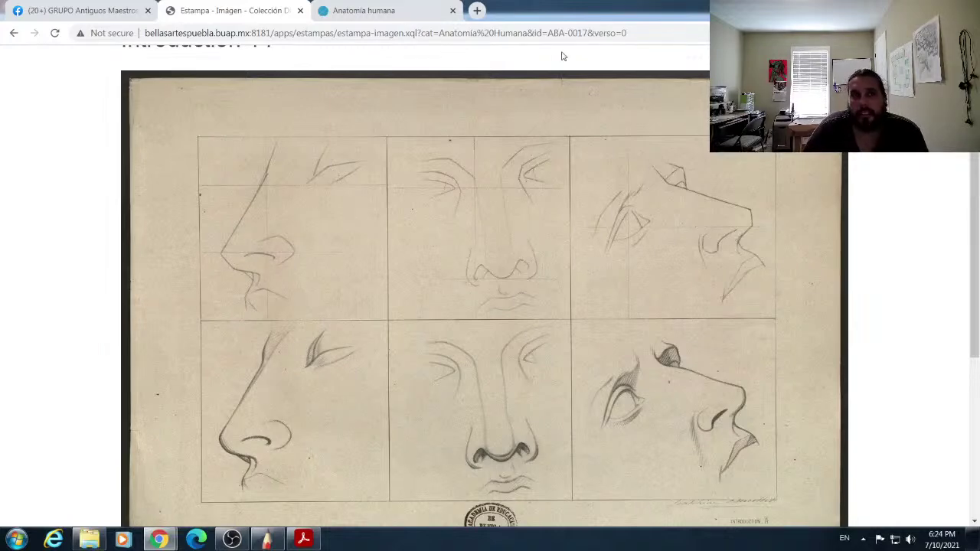
drag(242, 10, 0, 72)
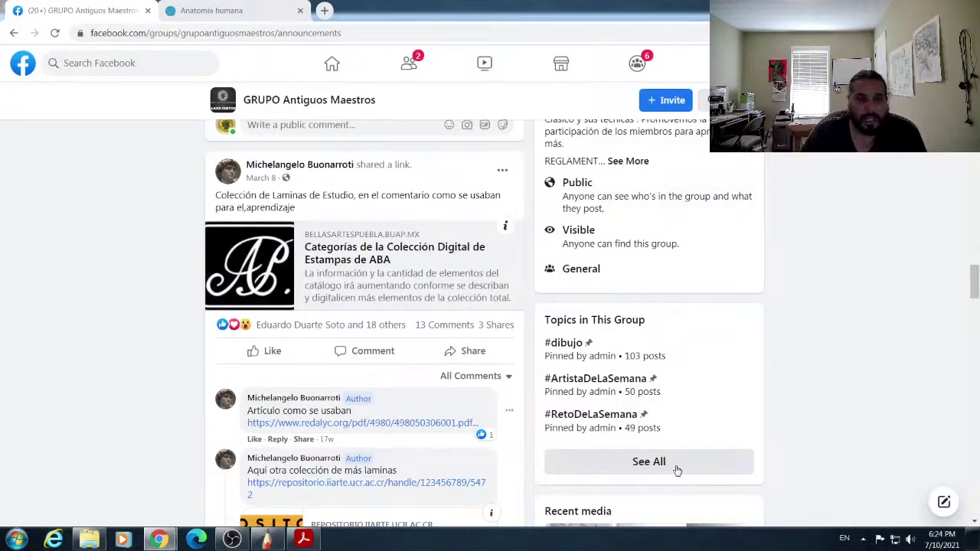
Step: Switch to SketchBook and draw one vertical and two horizontal guide lines in the empty area beside the existing profiles
click(266, 540)
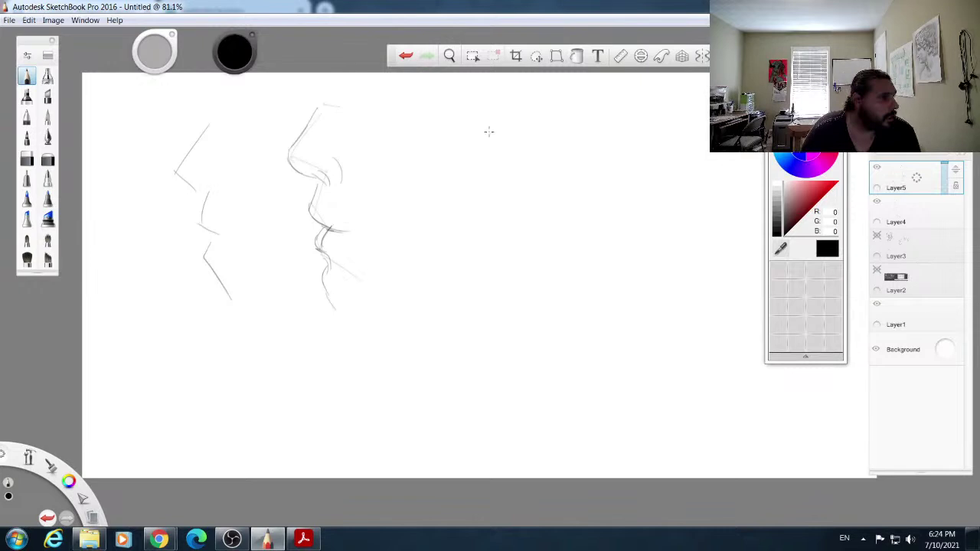
drag(492, 116, 491, 392)
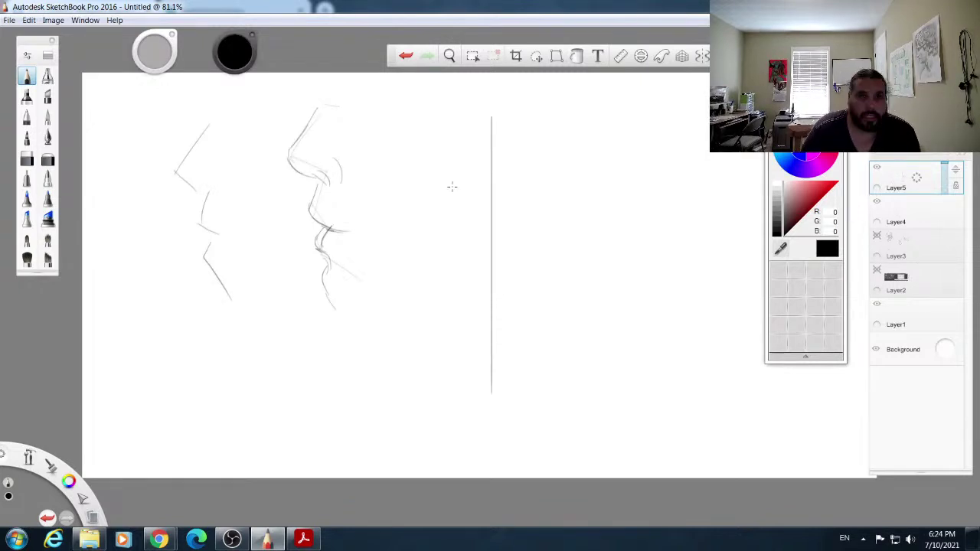
drag(426, 177, 649, 177)
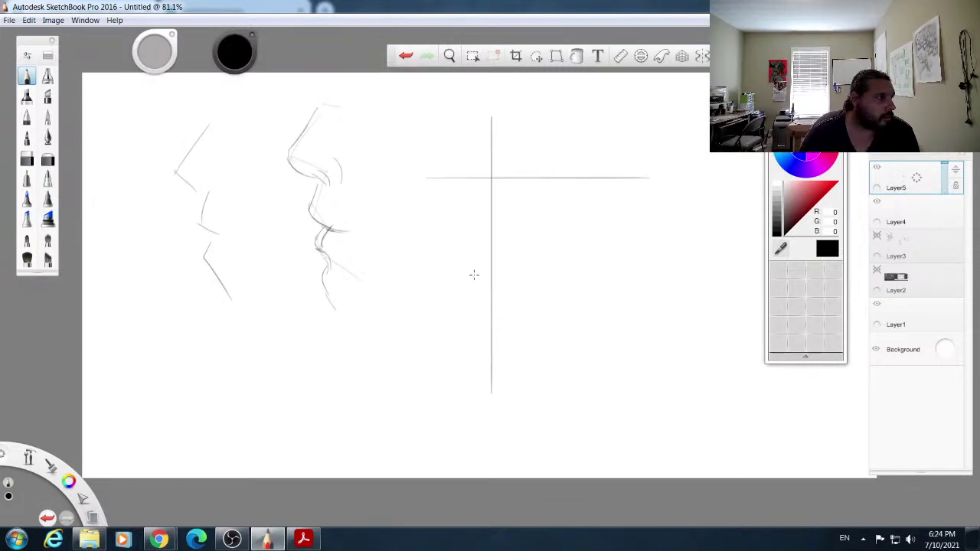
drag(421, 255, 704, 255)
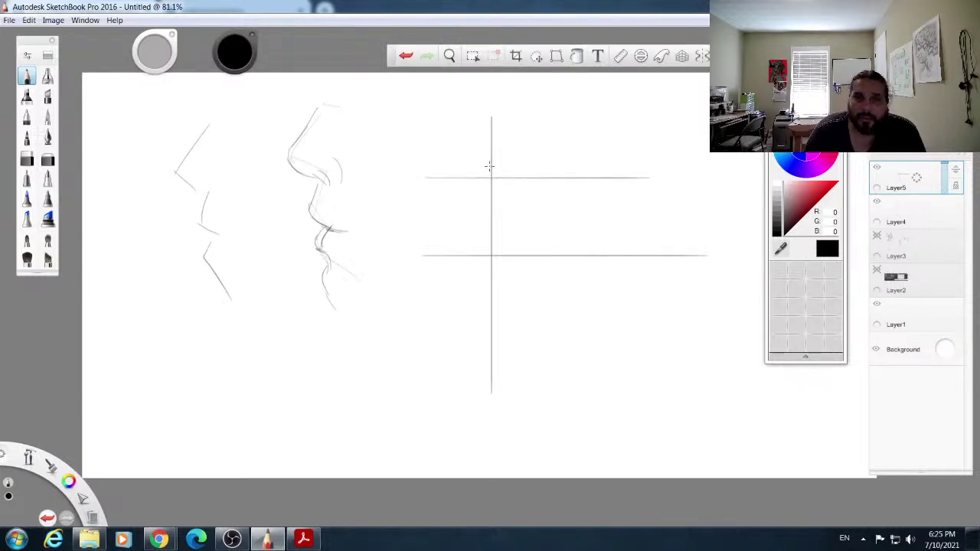
Step: Block in the nose profile, nostril, nose wing and start of the upper lip along the guides with mostly straight lines
drag(490, 167, 482, 180)
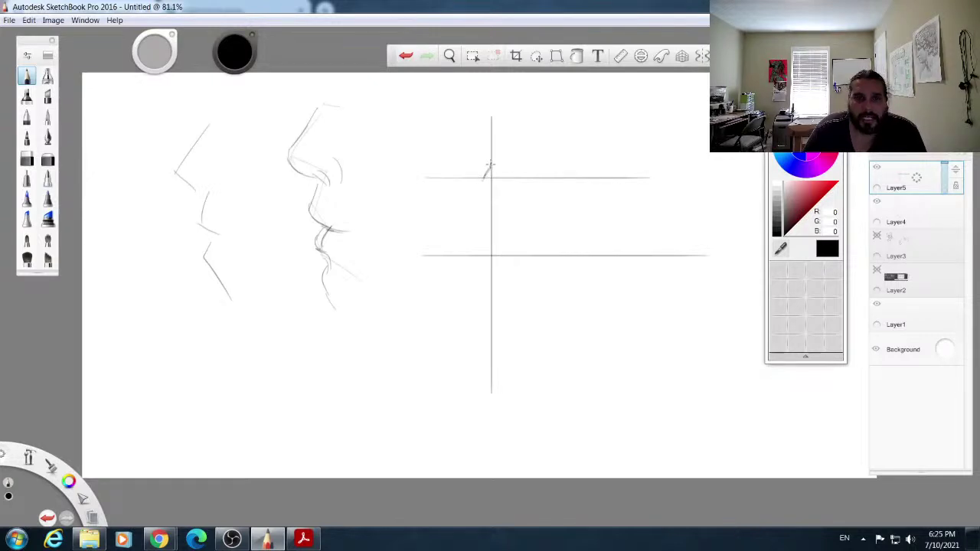
drag(491, 162, 505, 126)
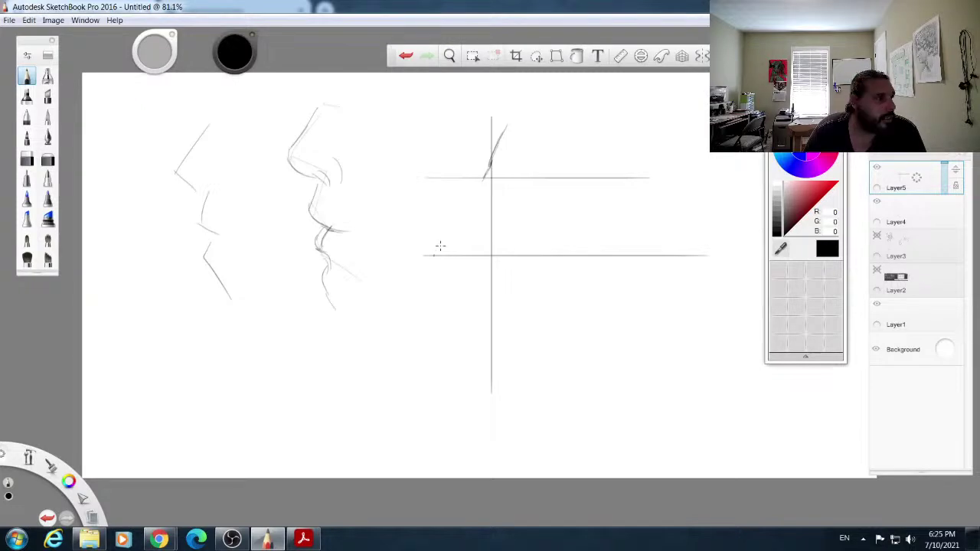
drag(488, 174, 439, 254)
drag(458, 223, 438, 264)
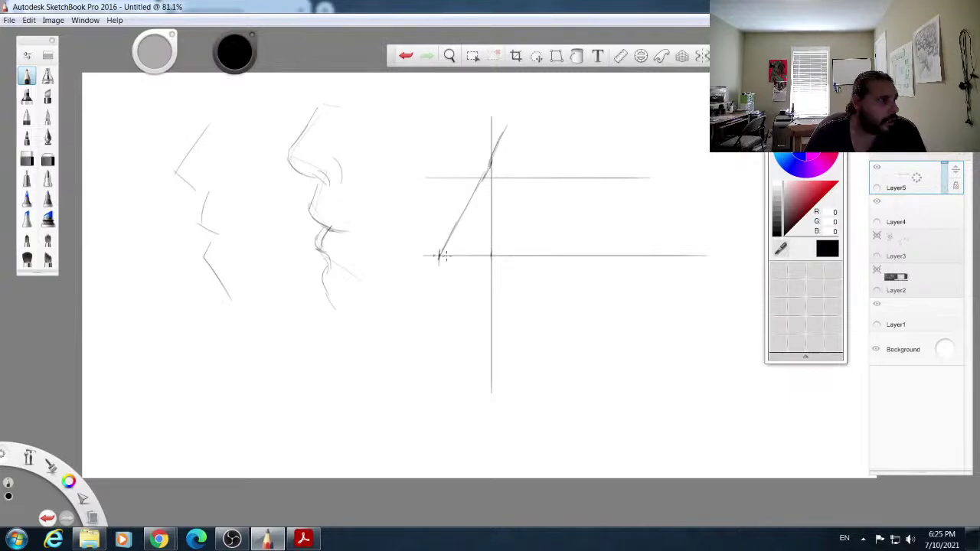
mouse_move(441, 257)
mouse_down()
mouse_move(451, 281)
mouse_move(482, 274)
mouse_move(465, 299)
mouse_move(453, 280)
mouse_move(463, 261)
mouse_move(454, 265)
mouse_move(494, 258)
mouse_move(473, 259)
mouse_move(518, 251)
mouse_up()
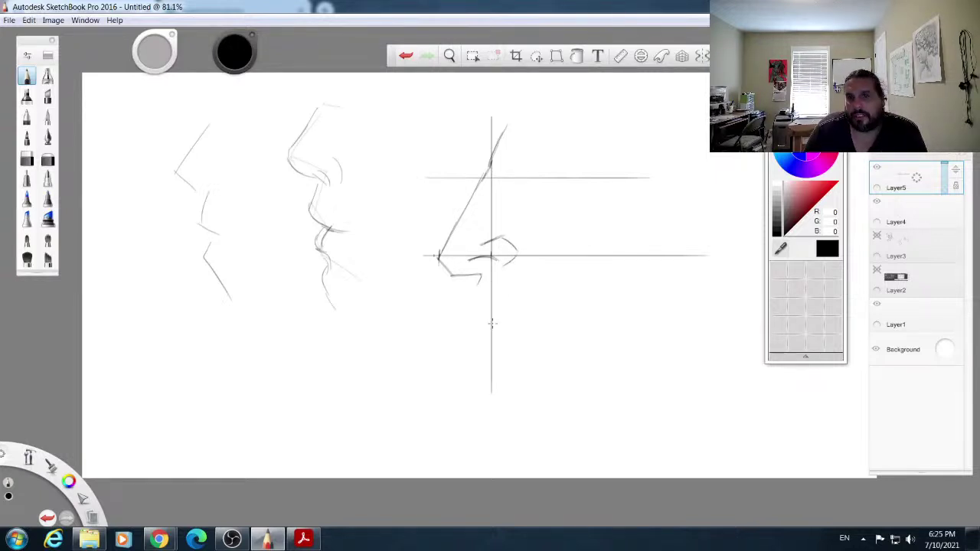
drag(482, 274, 473, 296)
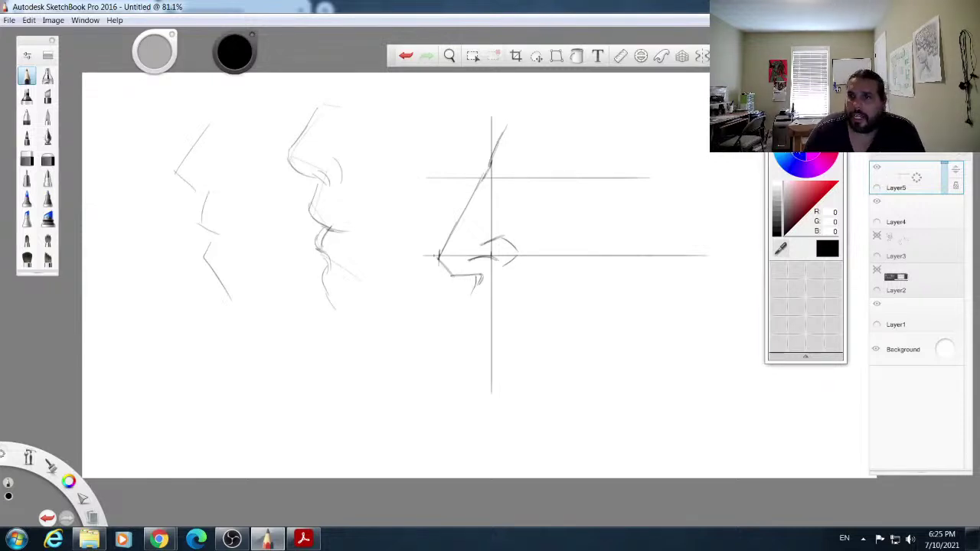
Step: Change the pencil colour to turquoise and draw slanted, horizontal and vertical alignment lines through the nose and mouth area
click(779, 145)
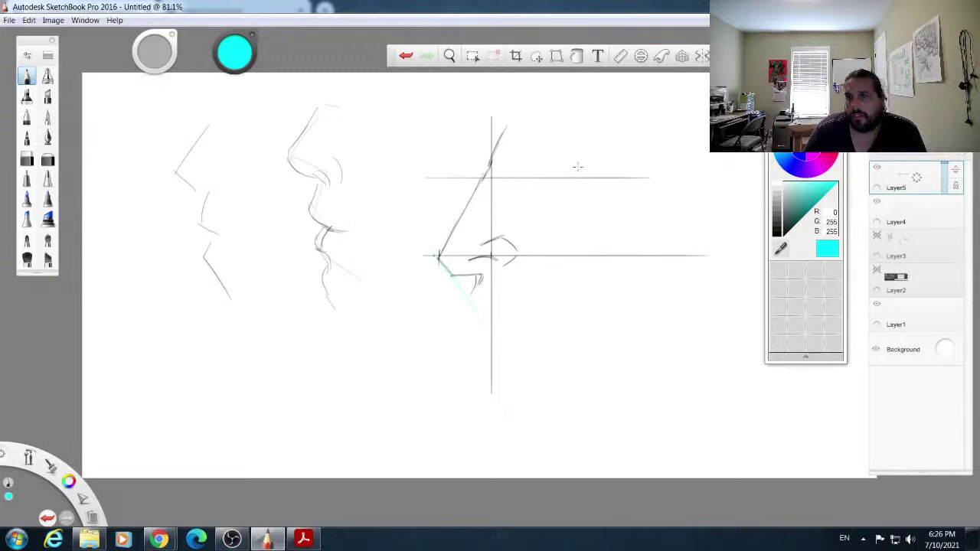
click(777, 234)
key(c)
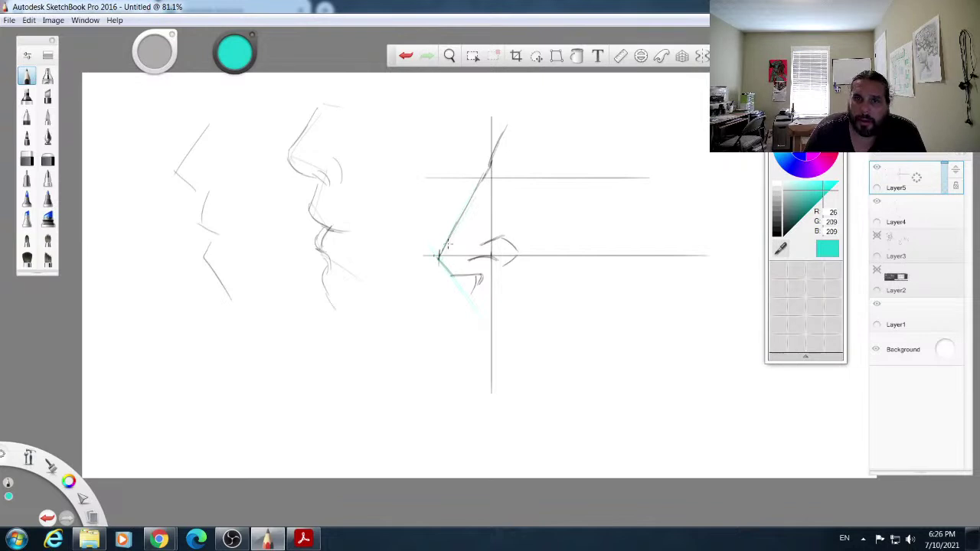
mouse_move(433, 254)
mouse_down()
mouse_move(536, 249)
mouse_move(515, 275)
mouse_move(516, 375)
mouse_up()
drag(443, 332, 538, 331)
drag(434, 299, 588, 289)
drag(447, 332, 564, 328)
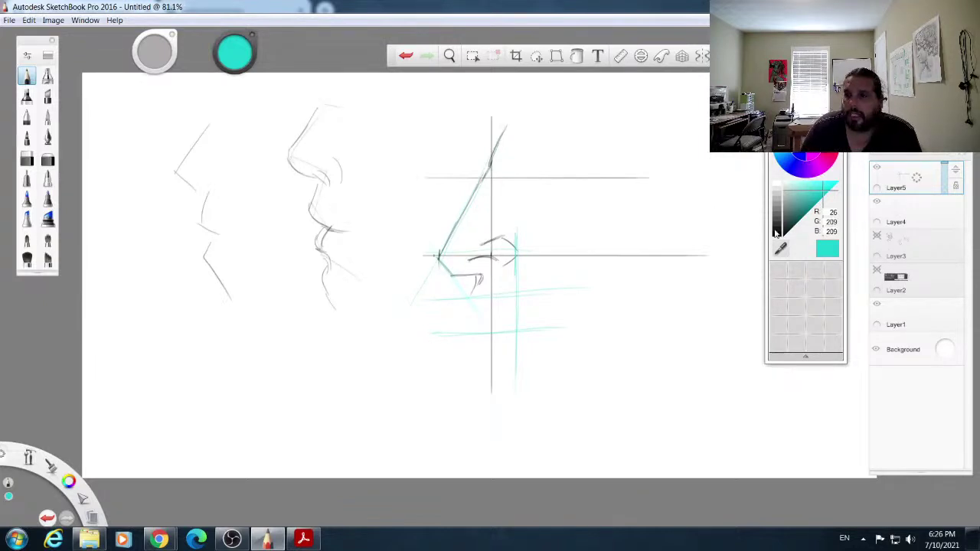
Step: Set the pencil colour back to black and block in the upper lip below the nose
click(778, 233)
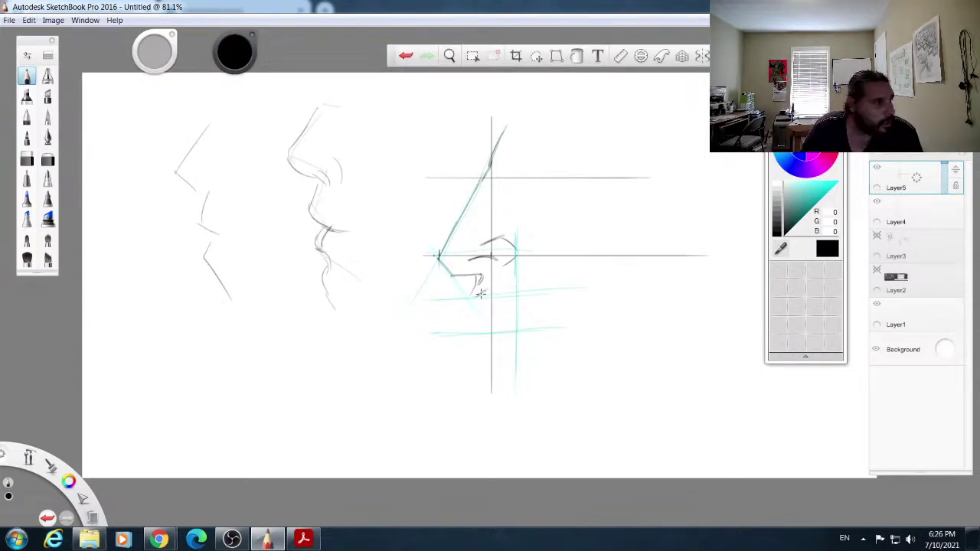
mouse_move(488, 291)
mouse_down()
mouse_move(510, 304)
mouse_move(469, 308)
mouse_move(473, 287)
mouse_move(472, 320)
mouse_up()
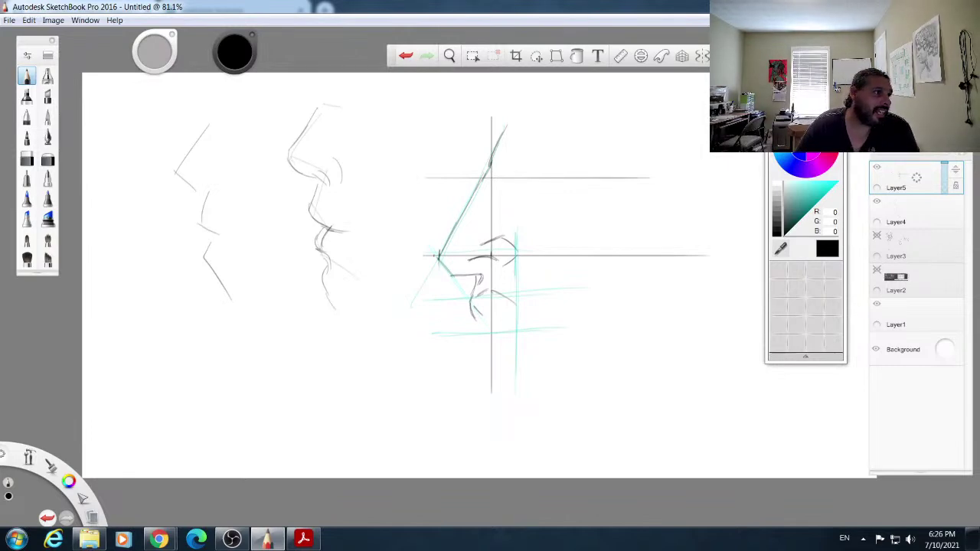
Step: Consult the enlarged Introduction 14 plate, then block in the eye on the upper guide and reinforce the upper lip line
key(alt+Tab)
double_click(153, 127)
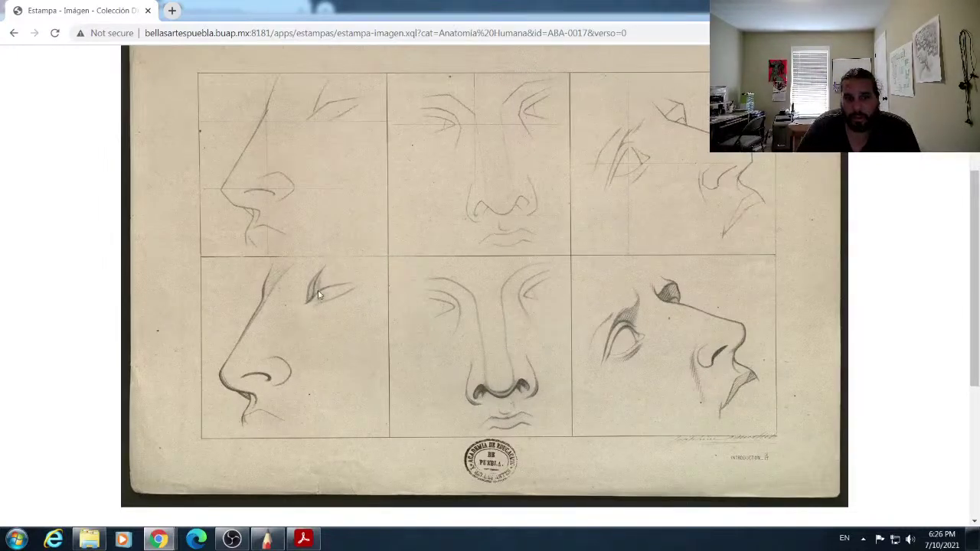
drag(562, 11, 0, 17)
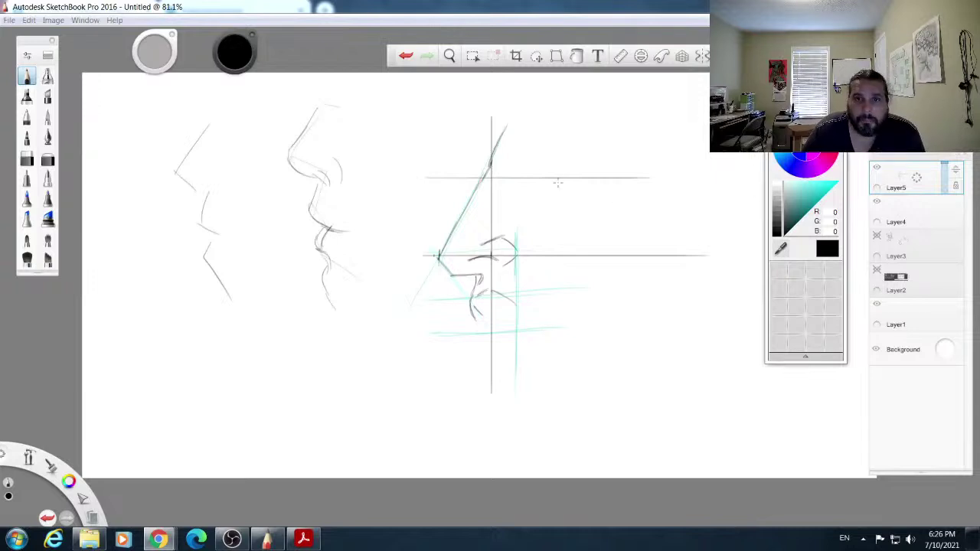
mouse_move(530, 178)
mouse_down()
mouse_move(585, 155)
mouse_move(553, 178)
mouse_move(588, 153)
mouse_up()
mouse_move(532, 165)
mouse_down()
mouse_move(553, 121)
mouse_move(537, 182)
mouse_move(544, 147)
mouse_move(534, 173)
mouse_up()
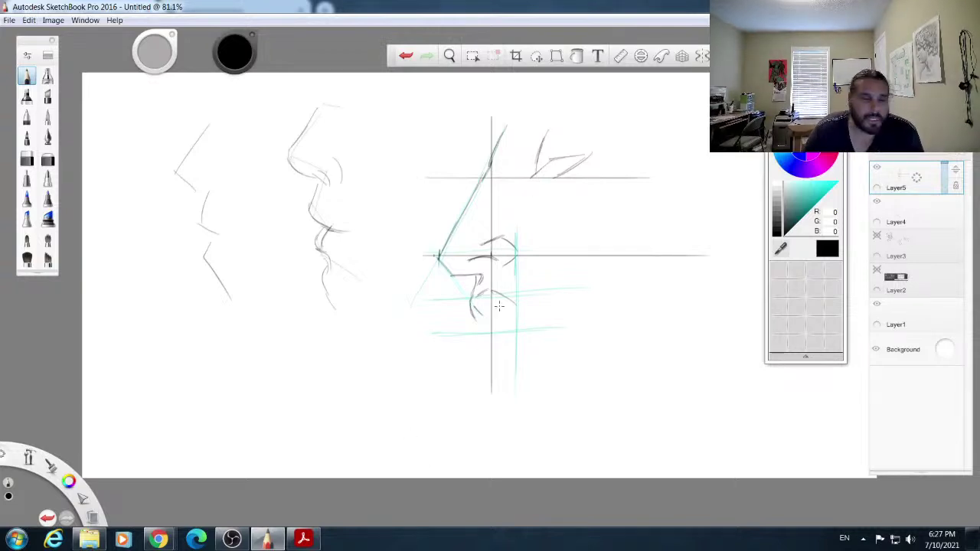
drag(492, 289, 518, 305)
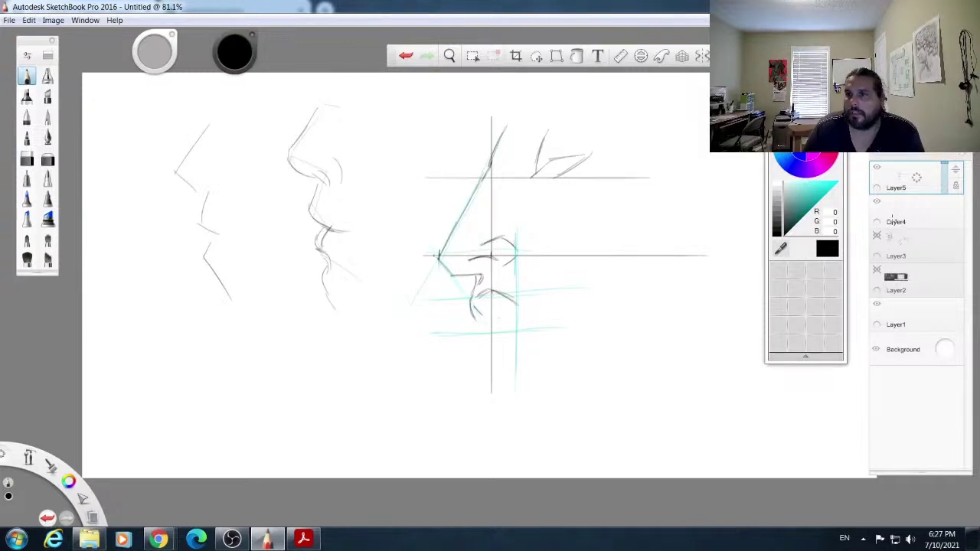
Step: Fade Layer5, darken and hatch the brow and eye of the new study, and add contour strokes to the two earlier profiles
drag(945, 168, 945, 185)
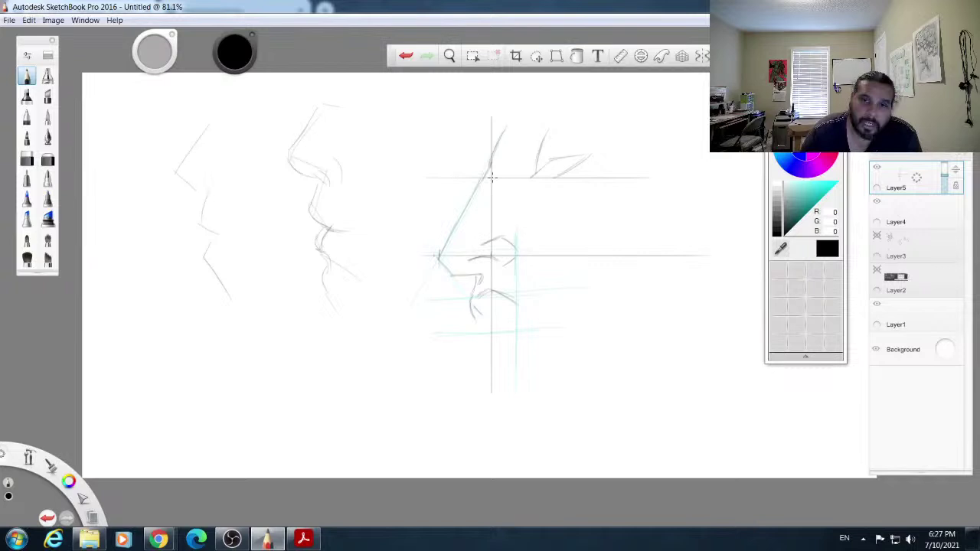
mouse_move(490, 166)
mouse_down()
mouse_move(483, 176)
mouse_move(505, 126)
mouse_up()
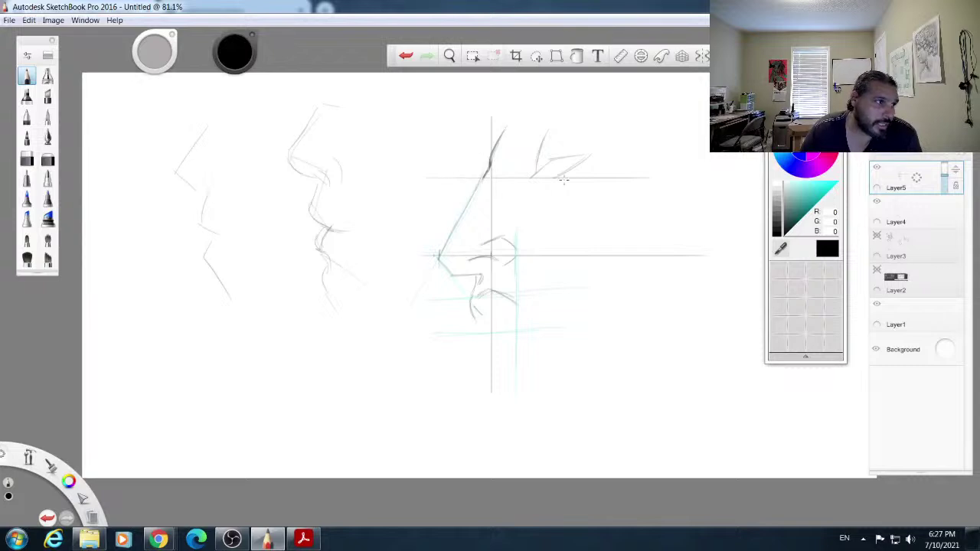
drag(372, 141, 356, 189)
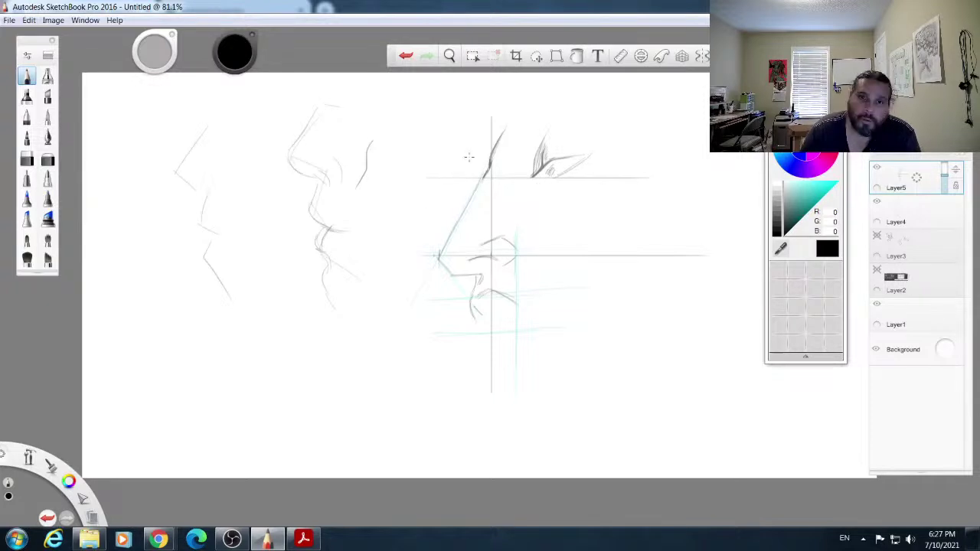
mouse_move(493, 165)
mouse_down()
mouse_move(525, 130)
mouse_move(492, 158)
mouse_move(514, 135)
mouse_move(501, 153)
mouse_up()
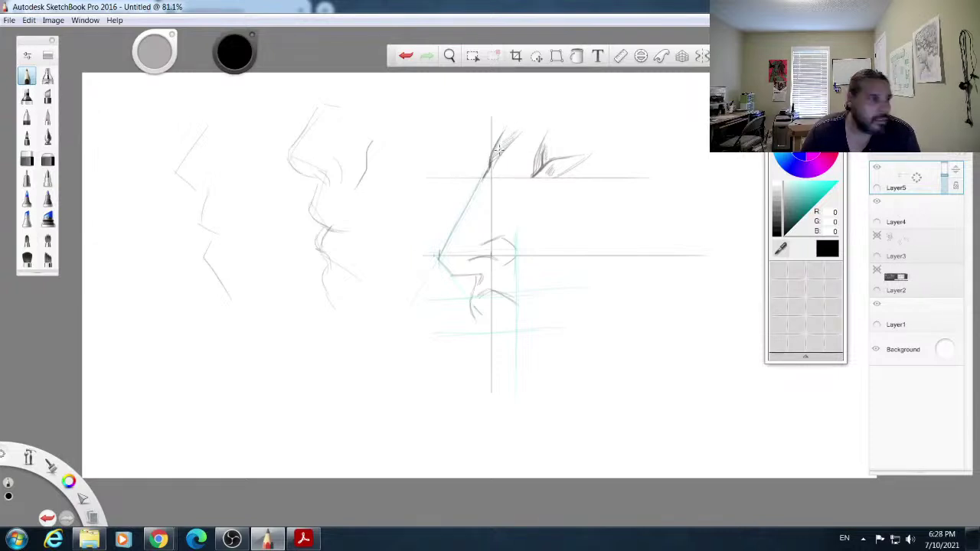
mouse_move(216, 106)
mouse_down()
mouse_move(182, 170)
mouse_move(205, 195)
mouse_up()
drag(301, 157, 319, 181)
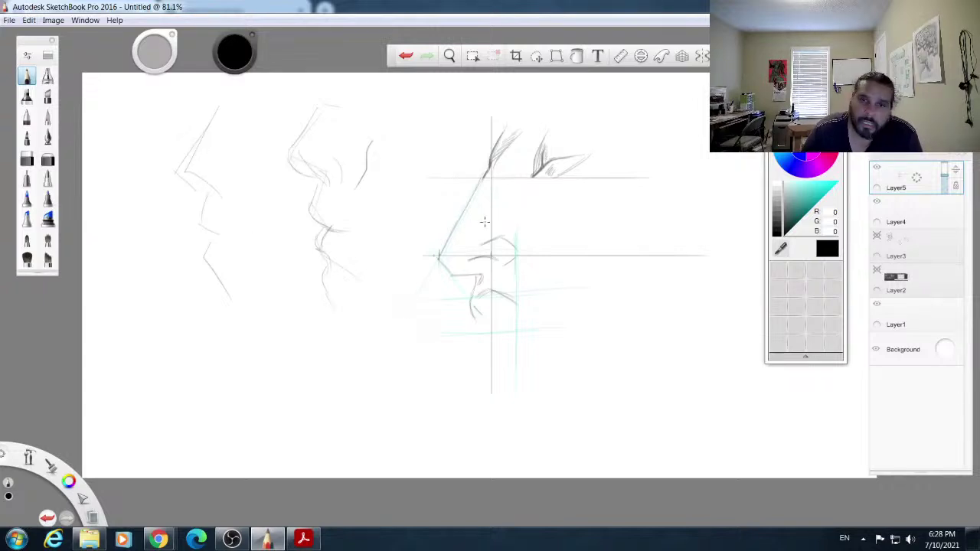
Step: Draw the darker curved contour of the nose, upper lip, nostril and nose wing over the block-in, shading beneath the nose
mouse_move(481, 181)
mouse_down()
mouse_move(439, 254)
mouse_move(450, 271)
mouse_move(473, 275)
mouse_up()
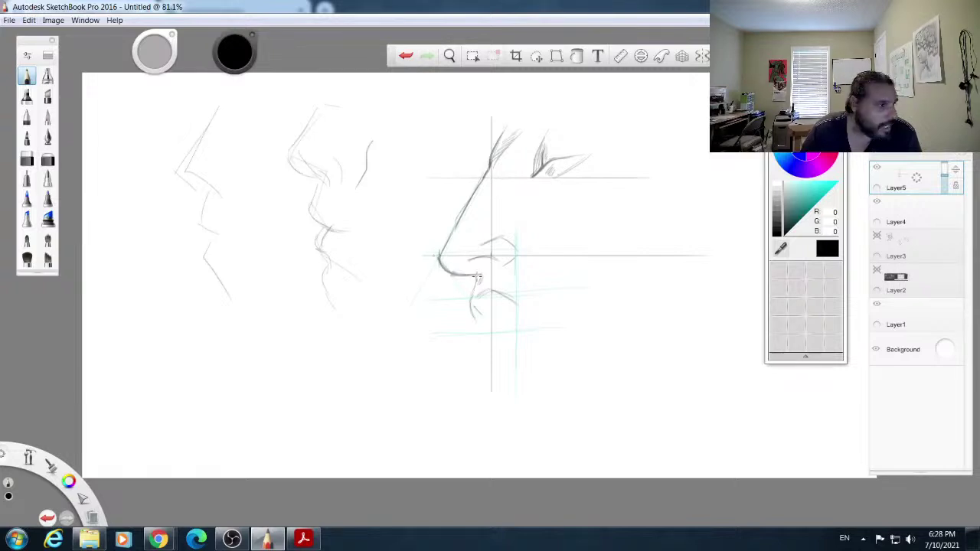
drag(473, 275, 480, 281)
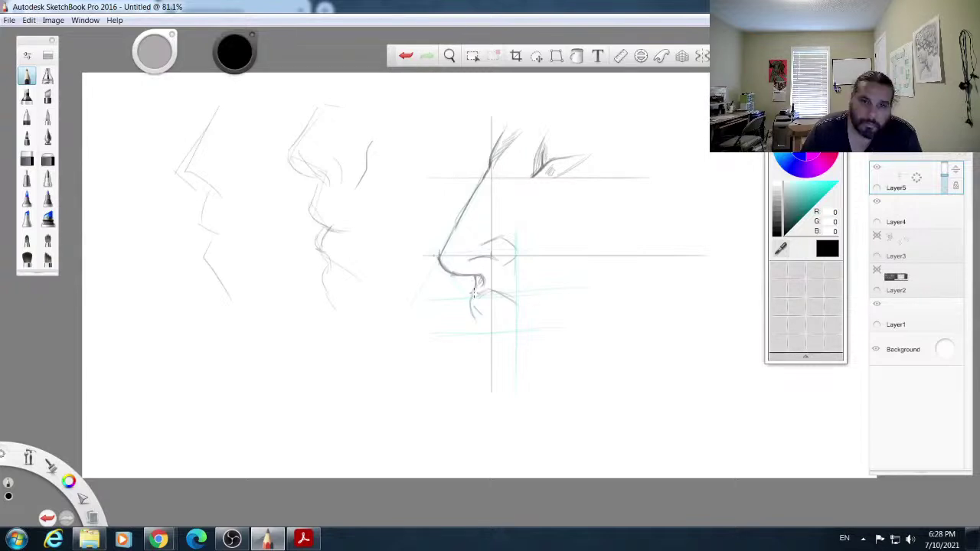
drag(471, 304, 477, 317)
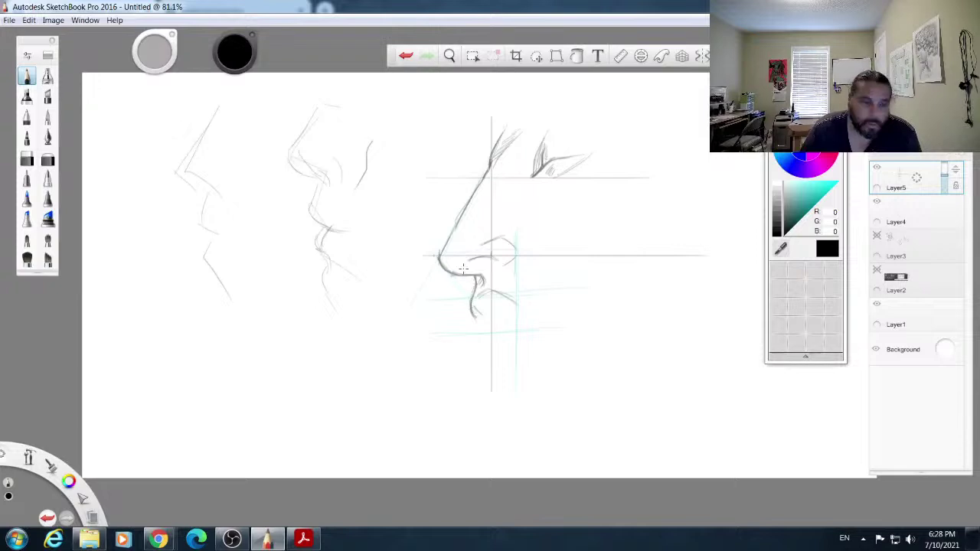
mouse_move(471, 260)
mouse_down()
mouse_move(493, 263)
mouse_move(471, 262)
mouse_up()
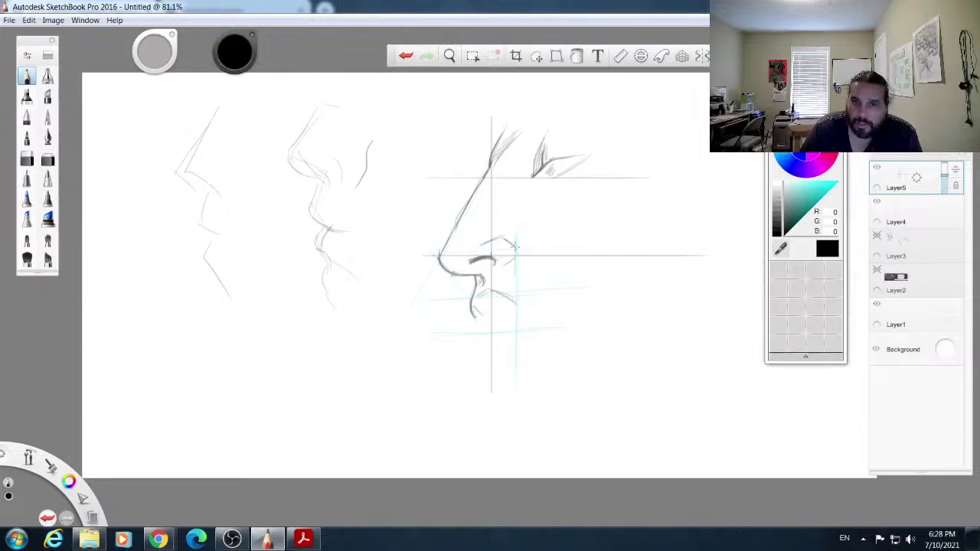
drag(508, 260, 517, 254)
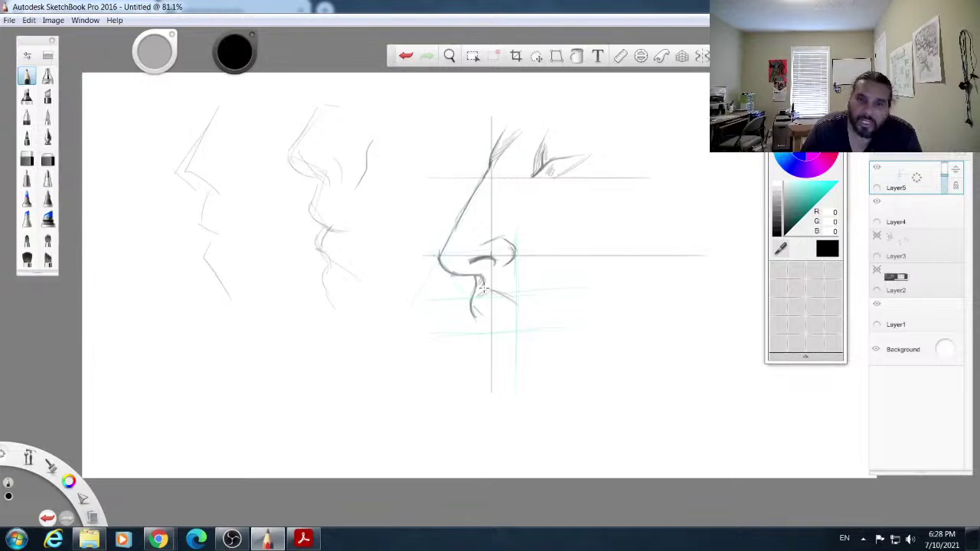
drag(467, 279, 475, 287)
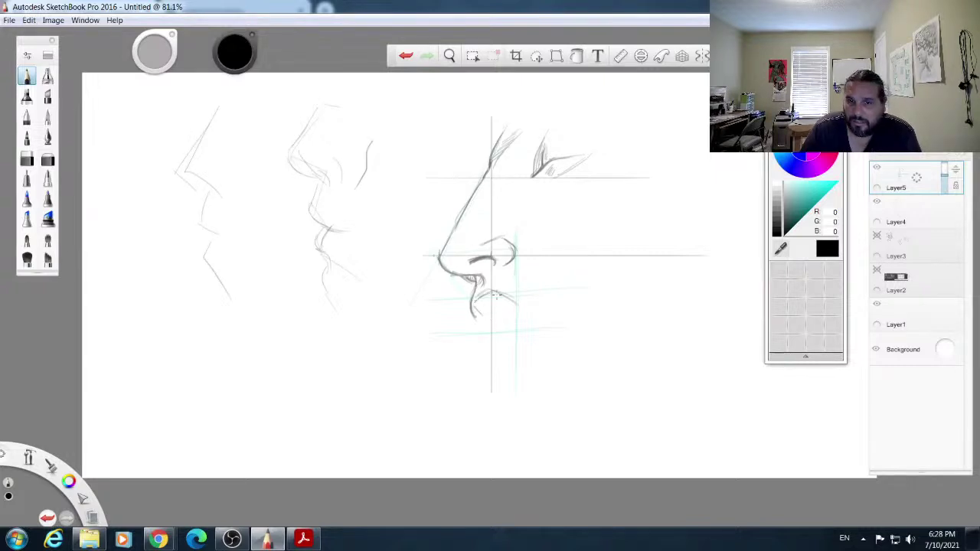
Step: Reinforce the upper lip line, the inner corner of the eye and the brow contour of the nose study
drag(492, 291, 518, 303)
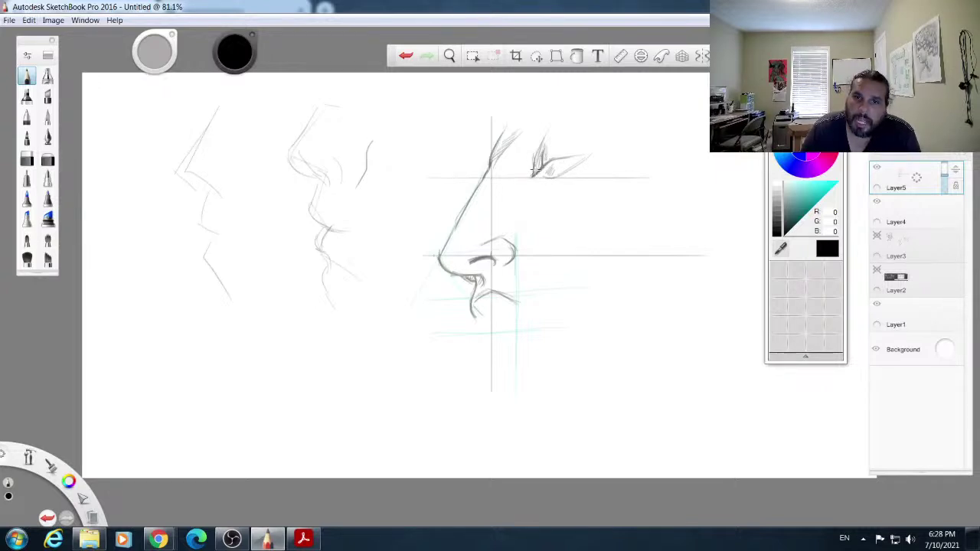
drag(533, 157, 547, 143)
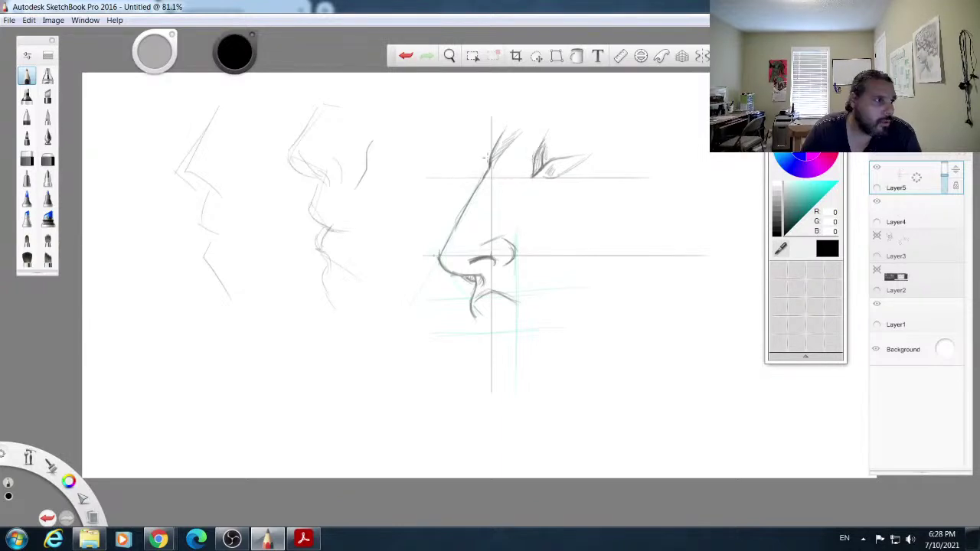
drag(500, 136, 484, 169)
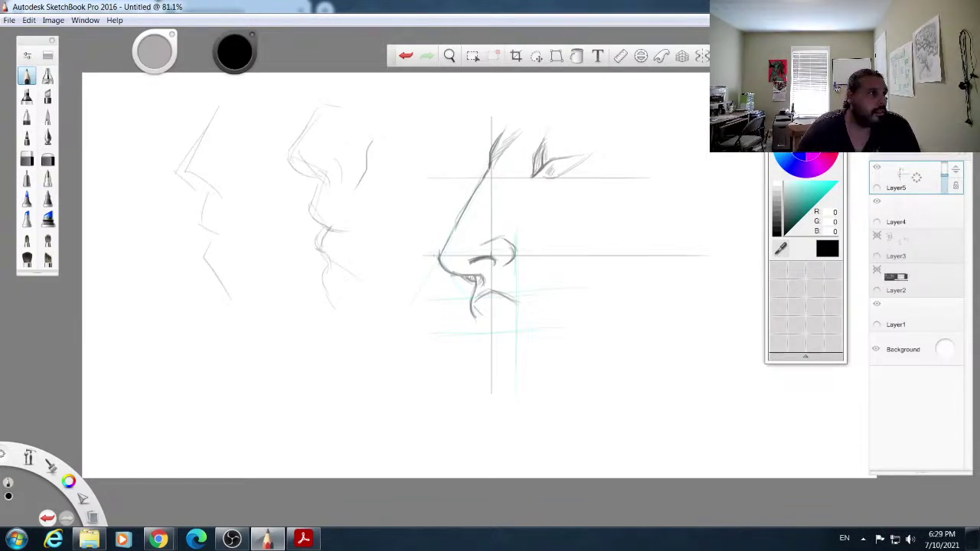
Step: Switch to Chrome, compare the block-in and finished noses on the enlarged Introduction 14 plate, and return to its record page
click(158, 539)
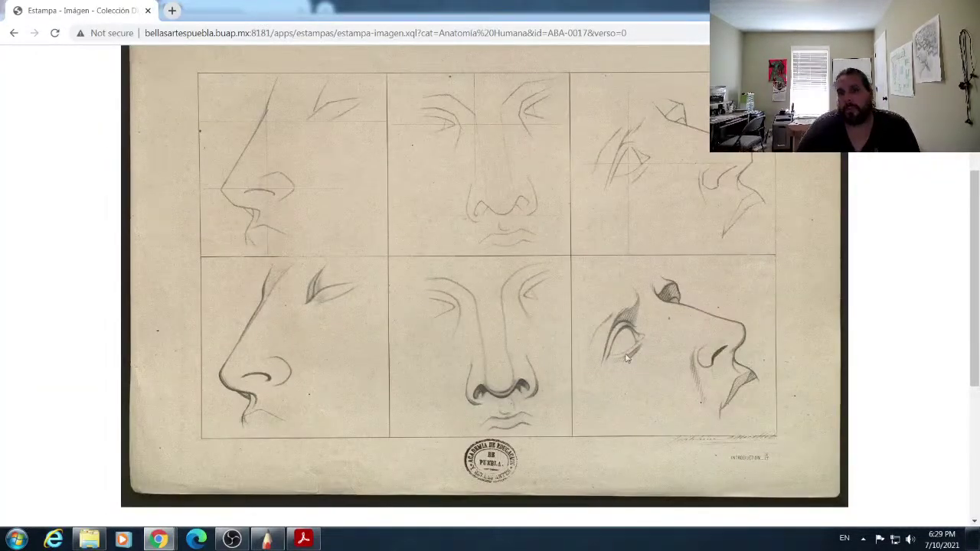
scroll(435, 263, up, 3)
scroll(435, 263, down, 7)
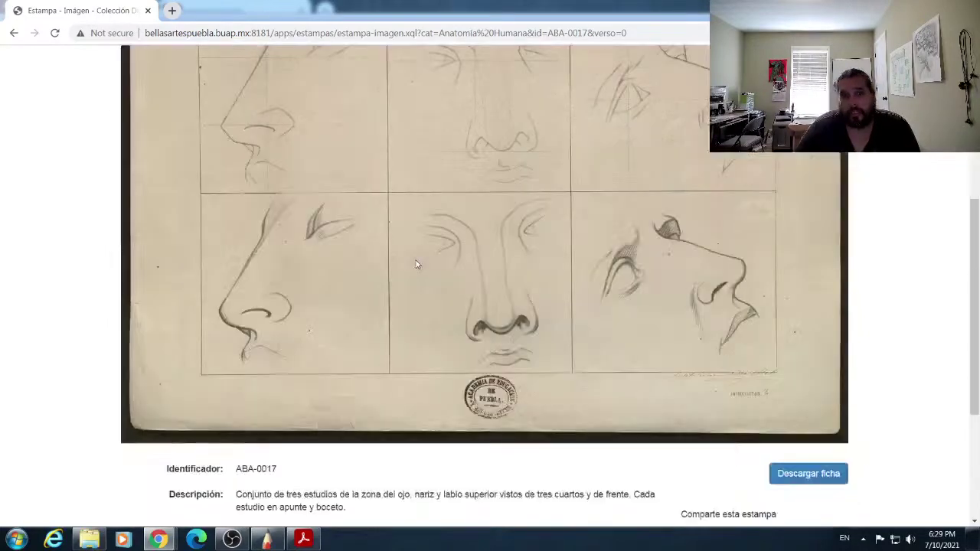
scroll(440, 302, up, 1)
scroll(429, 306, up, 3)
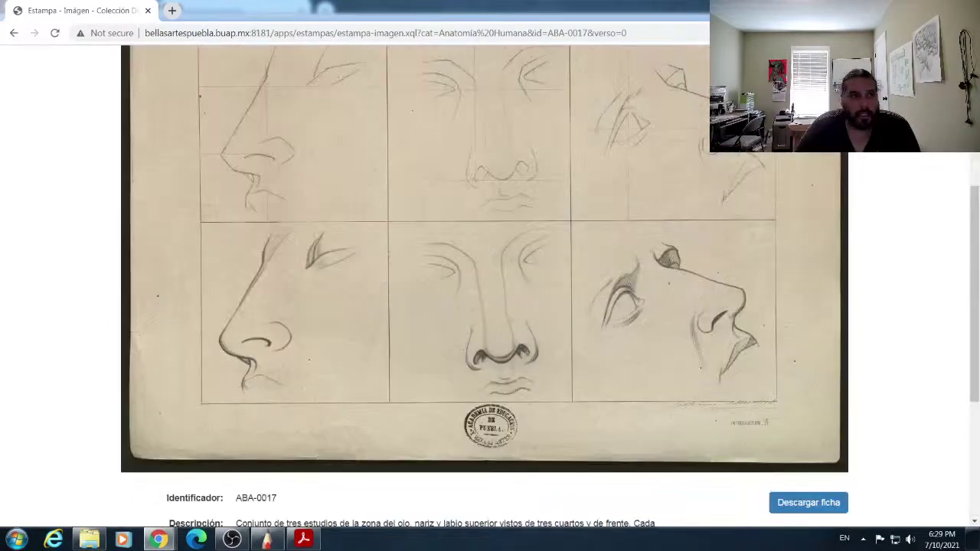
click(13, 33)
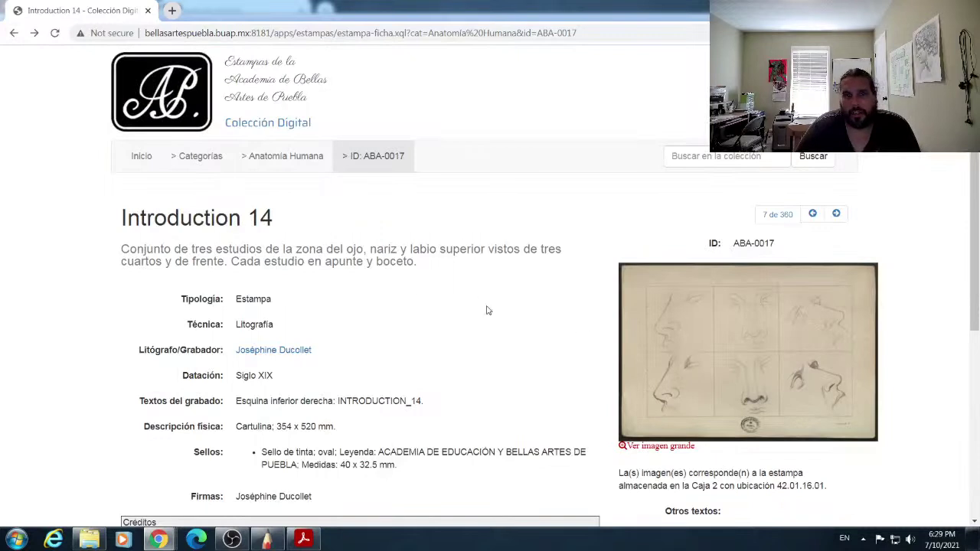
Step: Go on to the Introduction 19 record and examine its enlarged plate, comparing the angular ear block-ins with the shaded ears
click(836, 213)
click(837, 214)
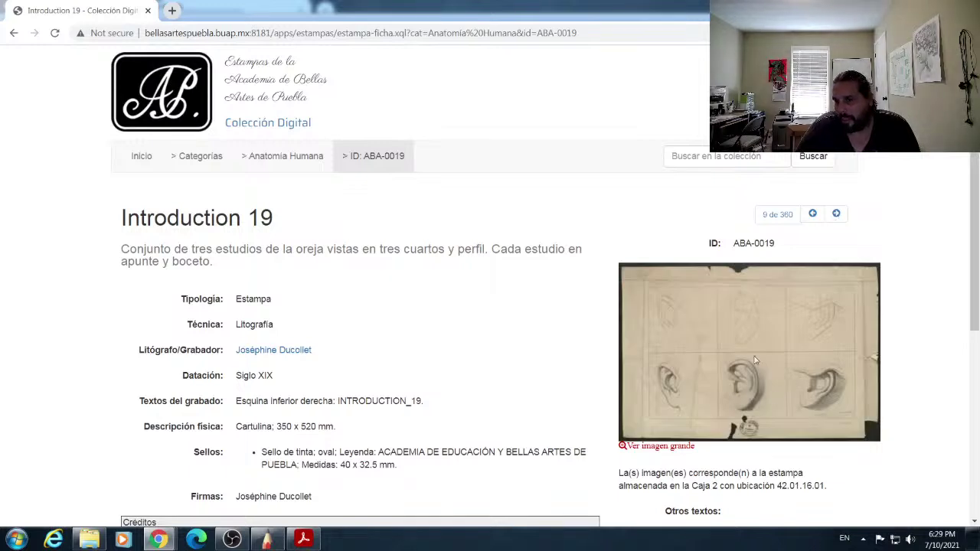
click(670, 447)
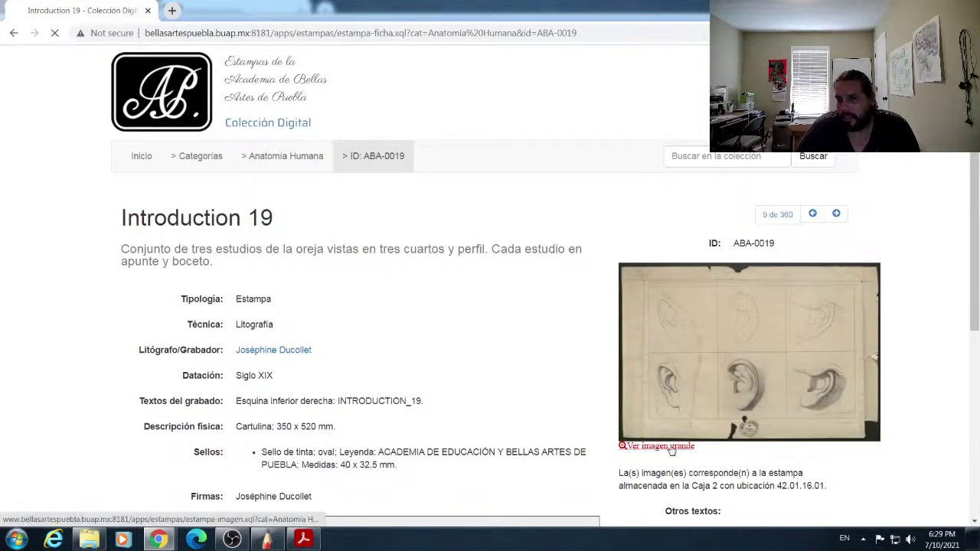
scroll(461, 392, down, 3)
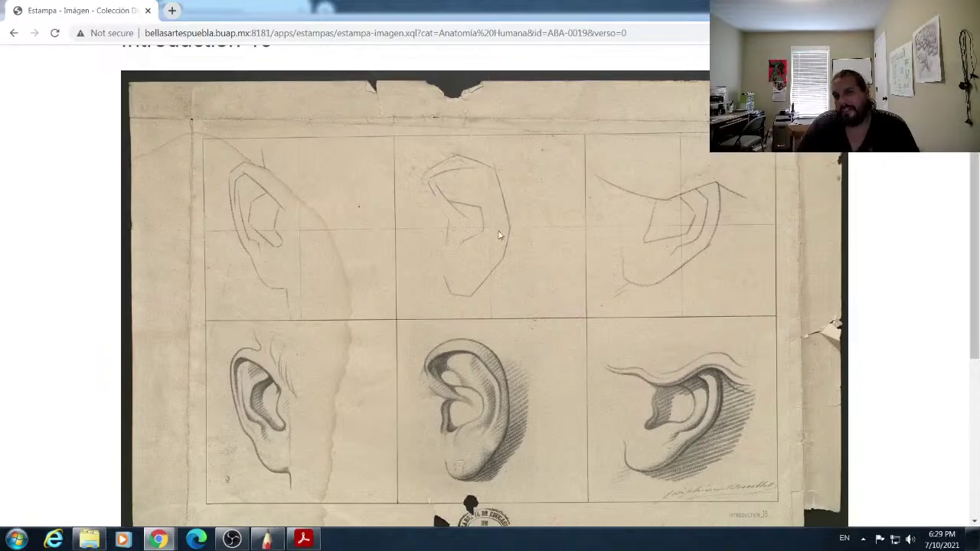
scroll(499, 234, down, 2)
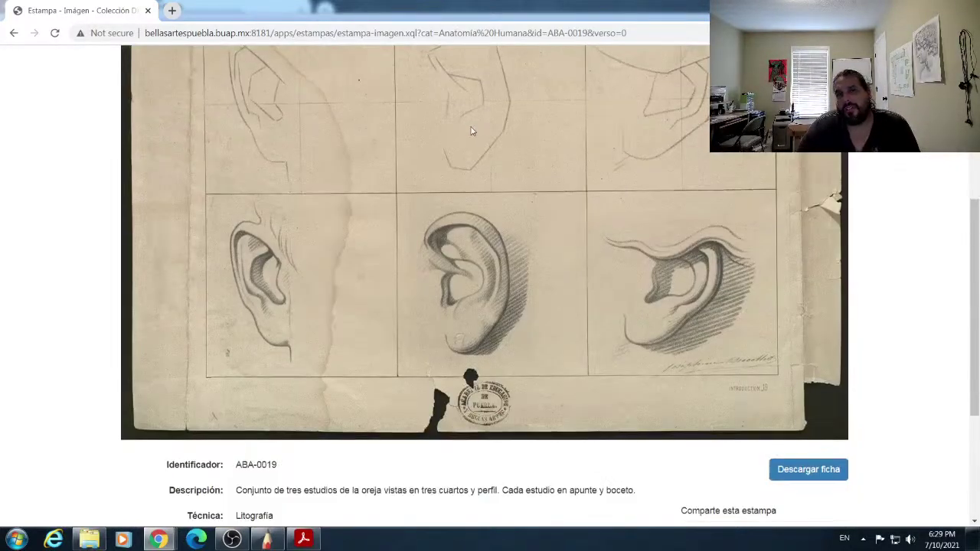
scroll(476, 132, up, 2)
scroll(451, 227, down, 2)
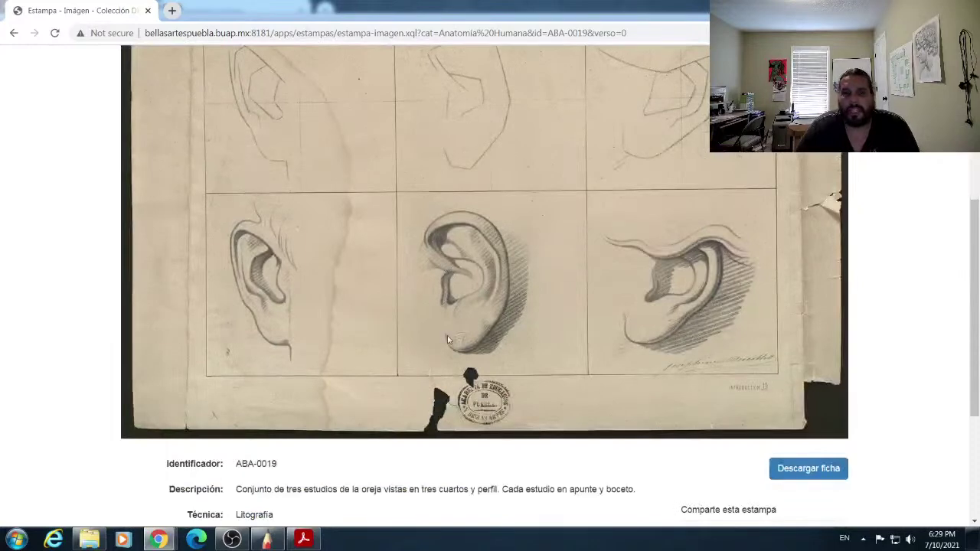
scroll(451, 319, up, 2)
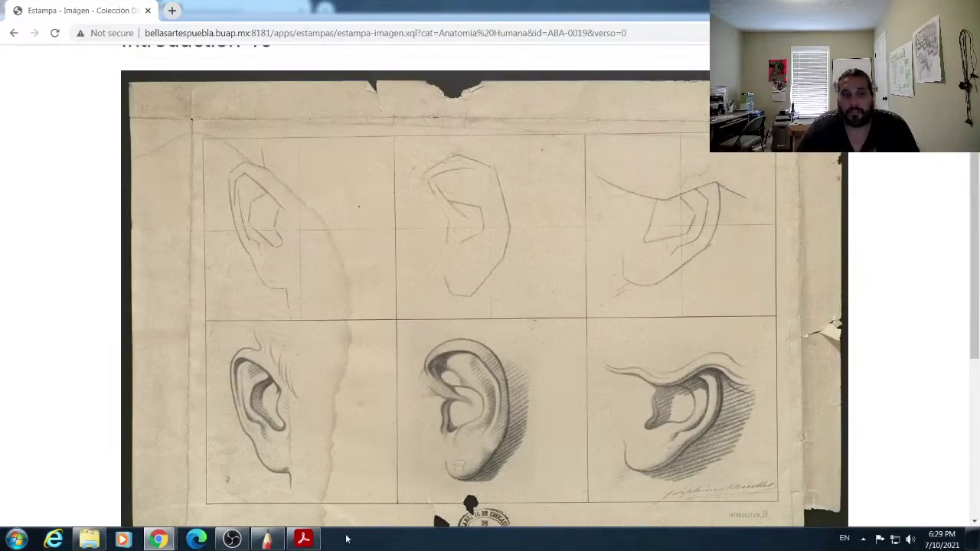
Step: Switch back to SketchBook and draw a small mouse with rounded contours below the first profile
click(267, 539)
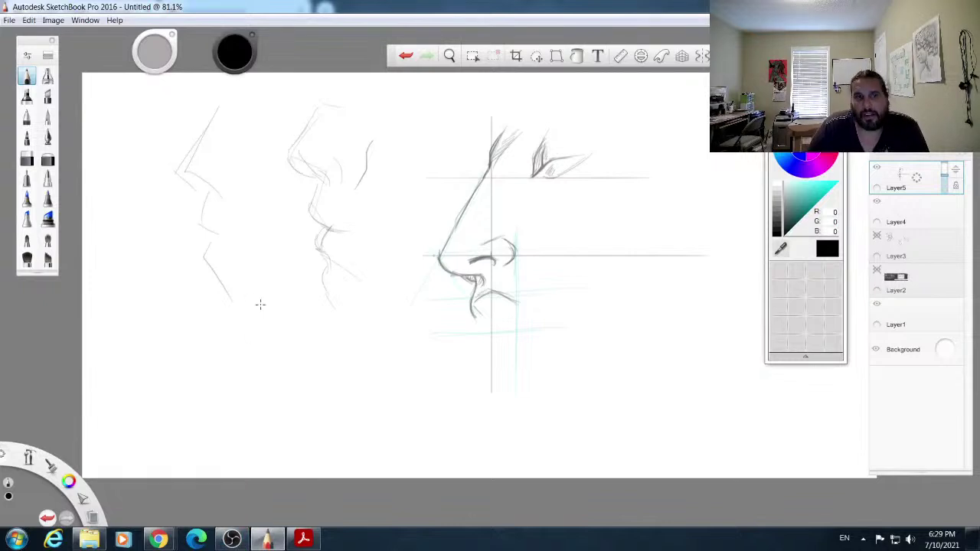
mouse_move(169, 310)
mouse_down()
mouse_move(149, 350)
mouse_move(180, 313)
mouse_move(203, 311)
mouse_move(201, 328)
mouse_move(253, 335)
mouse_up()
drag(174, 359, 215, 363)
mouse_move(157, 326)
mouse_down()
mouse_move(146, 339)
mouse_move(206, 375)
mouse_move(236, 372)
mouse_move(265, 340)
mouse_move(318, 314)
mouse_up()
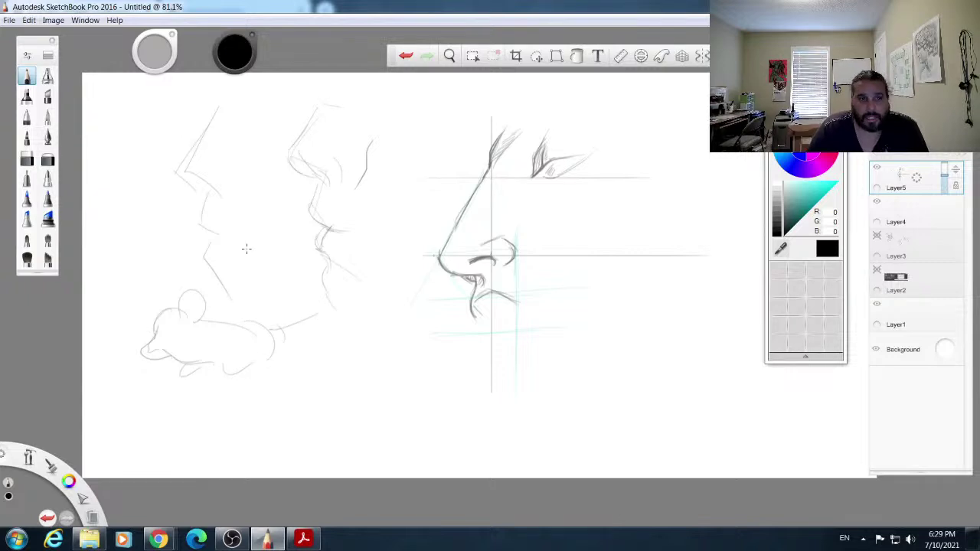
Step: Block in a second mouse with straight, angular lines below the second profile, including its ear, back, tail and hind leg
mouse_move(354, 336)
mouse_down()
mouse_move(315, 376)
mouse_move(323, 390)
mouse_move(392, 395)
mouse_up()
mouse_move(352, 338)
mouse_down()
mouse_move(363, 317)
mouse_move(387, 327)
mouse_move(388, 350)
mouse_move(400, 356)
mouse_move(458, 366)
mouse_move(501, 350)
mouse_up()
mouse_move(460, 377)
mouse_down()
mouse_move(443, 408)
mouse_move(439, 378)
mouse_move(409, 423)
mouse_move(453, 405)
mouse_up()
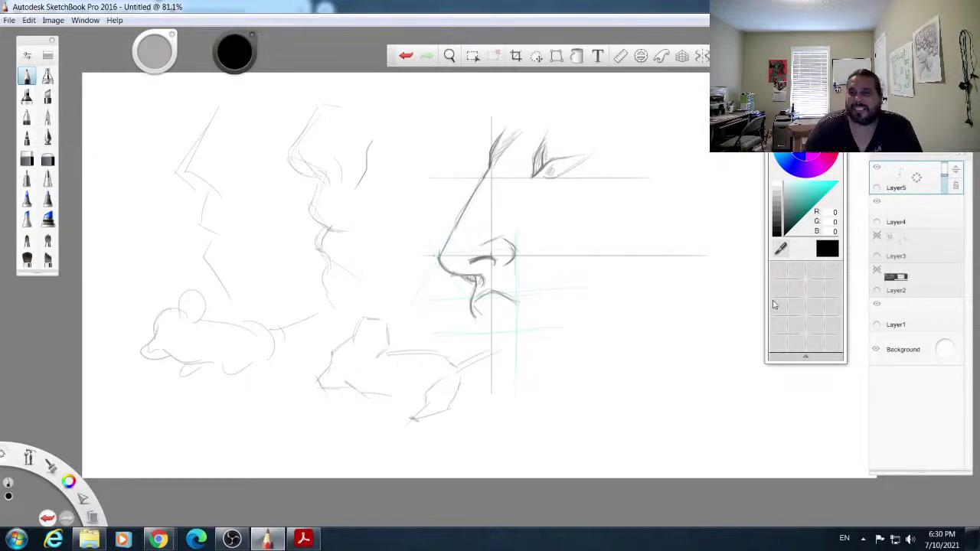
Step: Sketch loose angular line examples to the right of the nose study and a wavy, curved profile beside the first profile
mouse_move(700, 303)
mouse_down()
mouse_move(650, 342)
mouse_move(660, 333)
mouse_move(618, 341)
mouse_move(661, 356)
mouse_move(713, 319)
mouse_up()
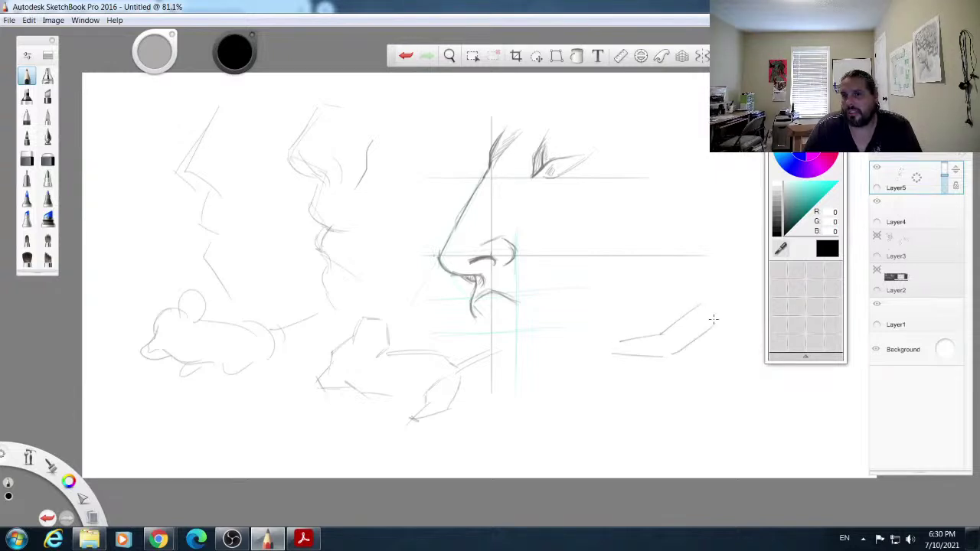
mouse_move(673, 192)
mouse_down()
mouse_move(706, 208)
mouse_move(690, 210)
mouse_move(693, 236)
mouse_move(684, 218)
mouse_move(704, 215)
mouse_move(677, 250)
mouse_up()
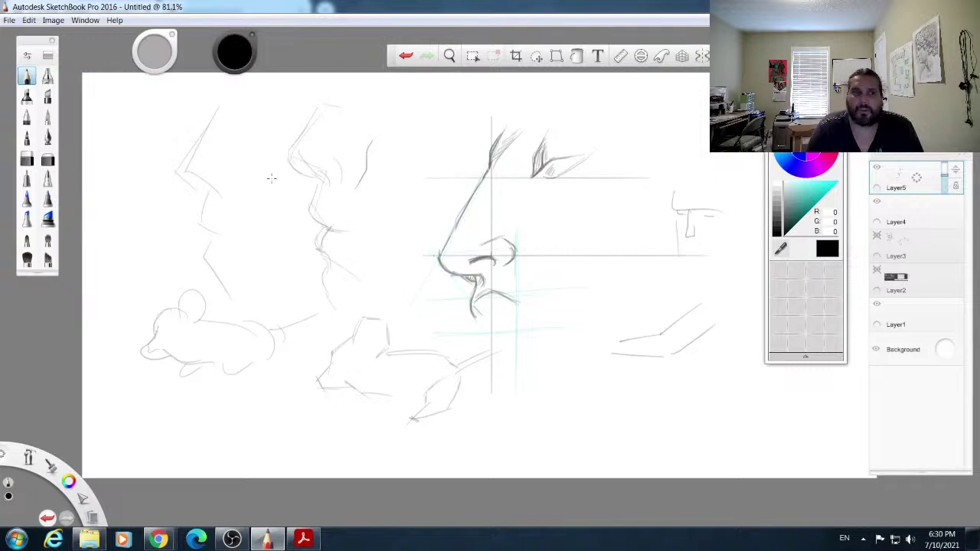
drag(128, 168, 182, 268)
drag(150, 232, 138, 280)
mouse_move(140, 226)
mouse_down()
mouse_move(104, 314)
mouse_move(133, 343)
mouse_up()
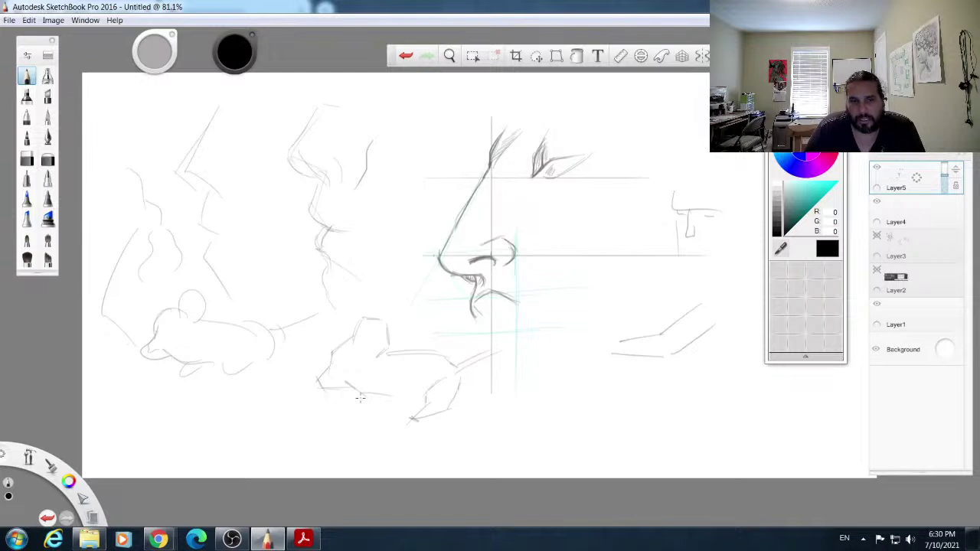
Step: Add the belly and legs to the angular mouse and round its head and muzzle with a darker contour
mouse_move(366, 392)
mouse_down()
mouse_move(347, 417)
mouse_move(367, 393)
mouse_move(348, 415)
mouse_move(364, 416)
mouse_move(397, 386)
mouse_move(377, 399)
mouse_move(419, 411)
mouse_up()
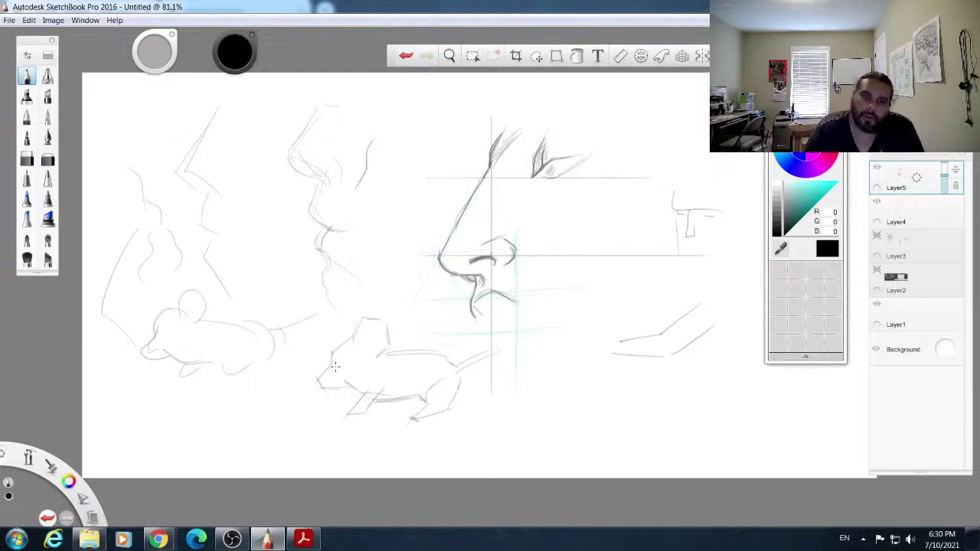
mouse_move(342, 344)
mouse_down()
mouse_move(321, 385)
mouse_move(348, 386)
mouse_up()
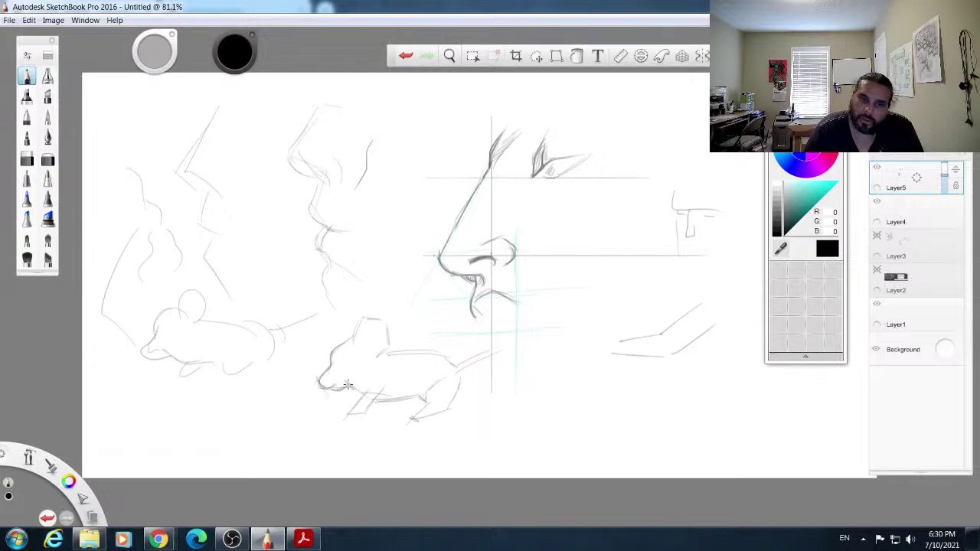
Step: Switch to the Chrome window with the enlarged Introduction 19 plate and review its ear studies again
click(303, 539)
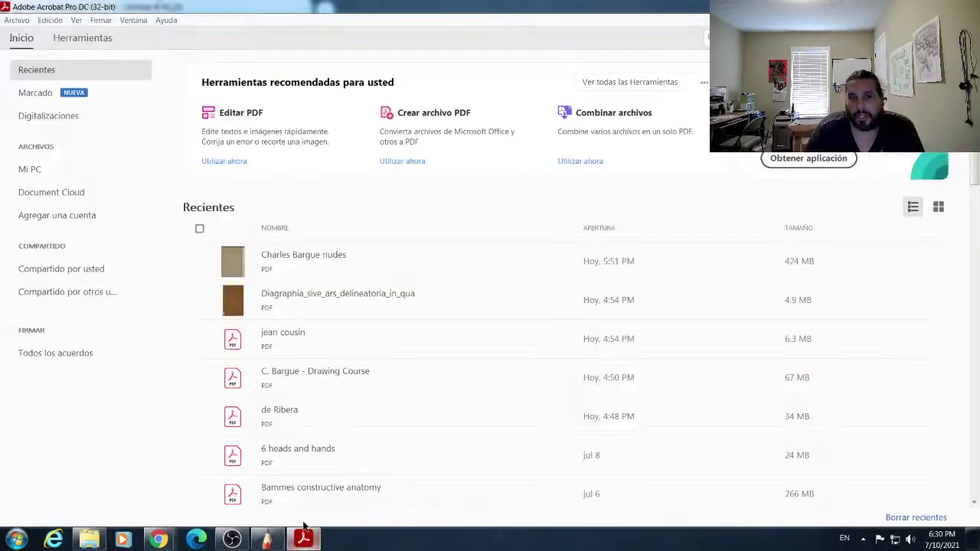
mouse_move(158, 539)
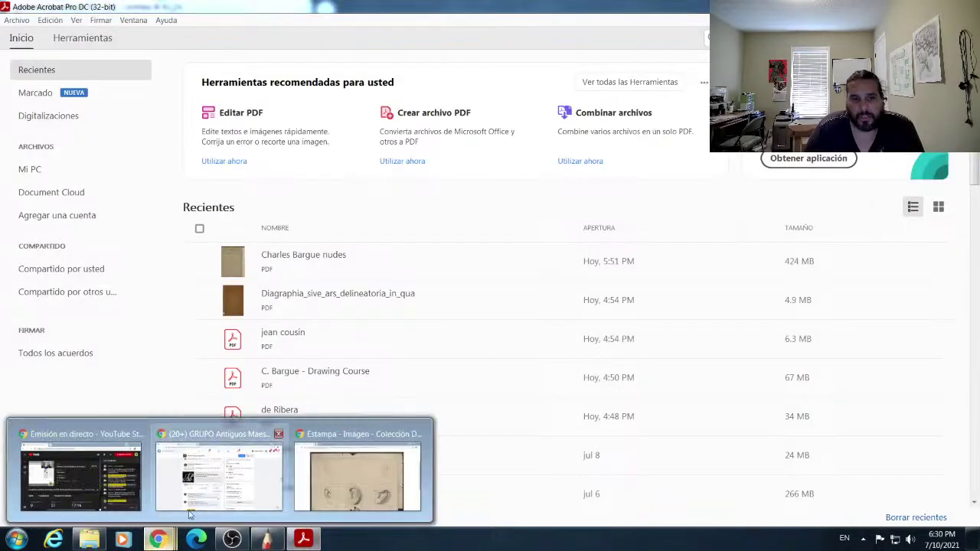
click(333, 485)
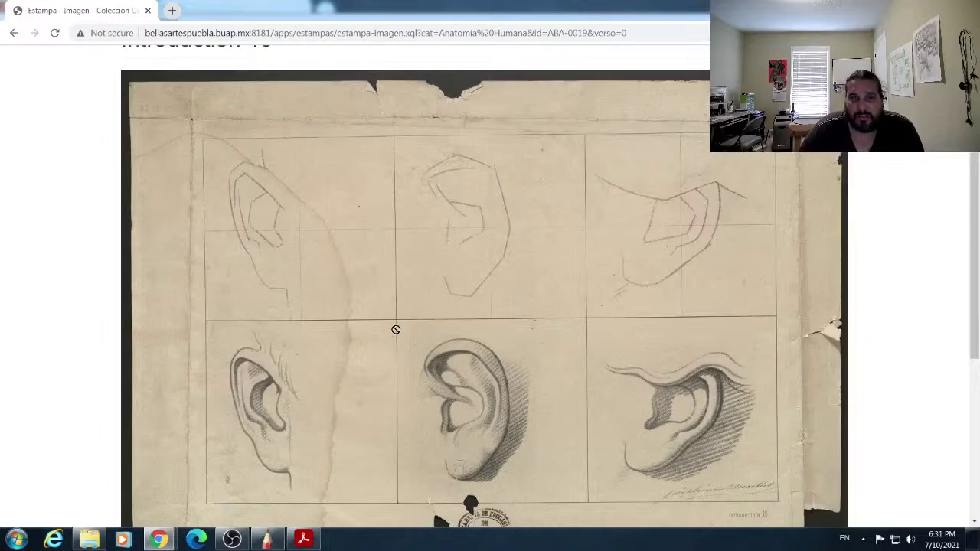
scroll(400, 312, down, 3)
scroll(387, 328, up, 1)
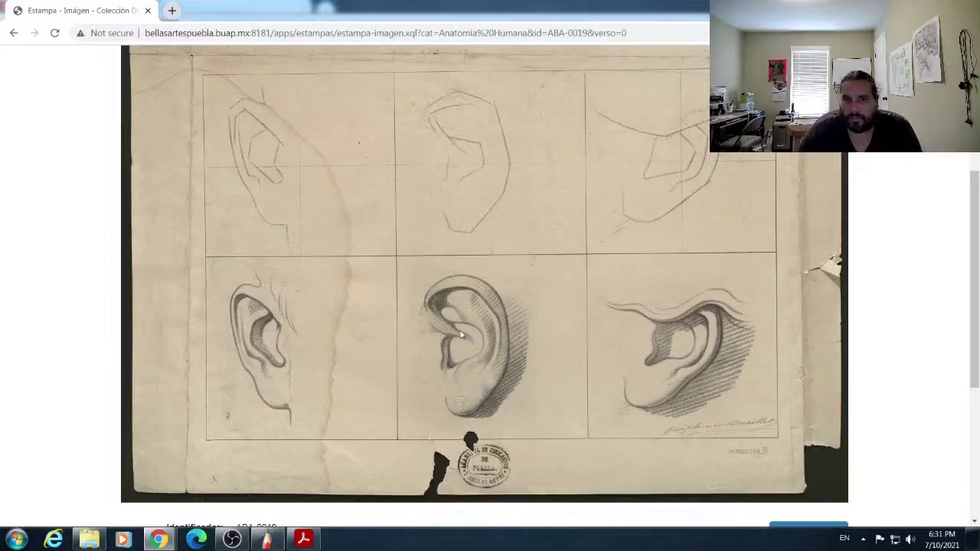
scroll(603, 399, up, 2)
Step: Return to the Introduction 19 record and page forward through the profile face studies up to Introduction 28
click(15, 35)
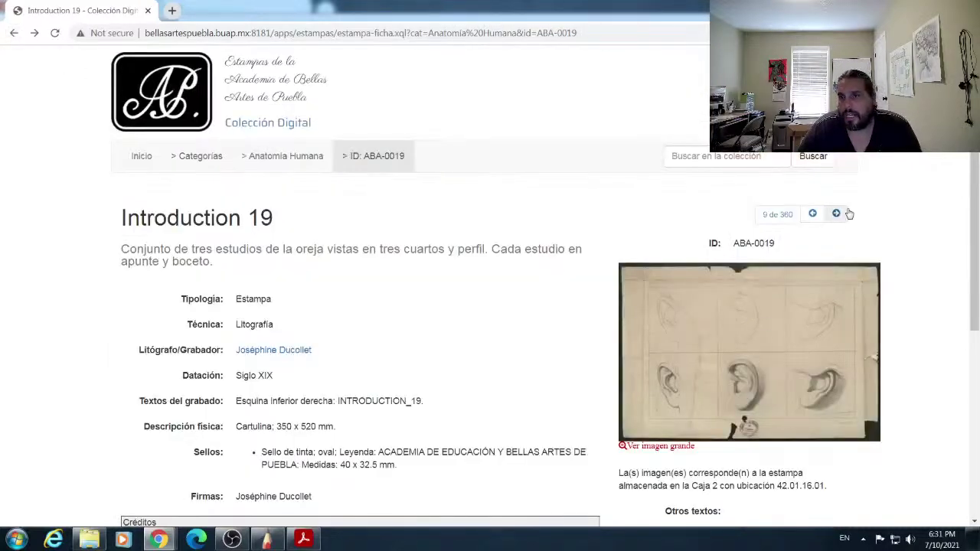
click(838, 215)
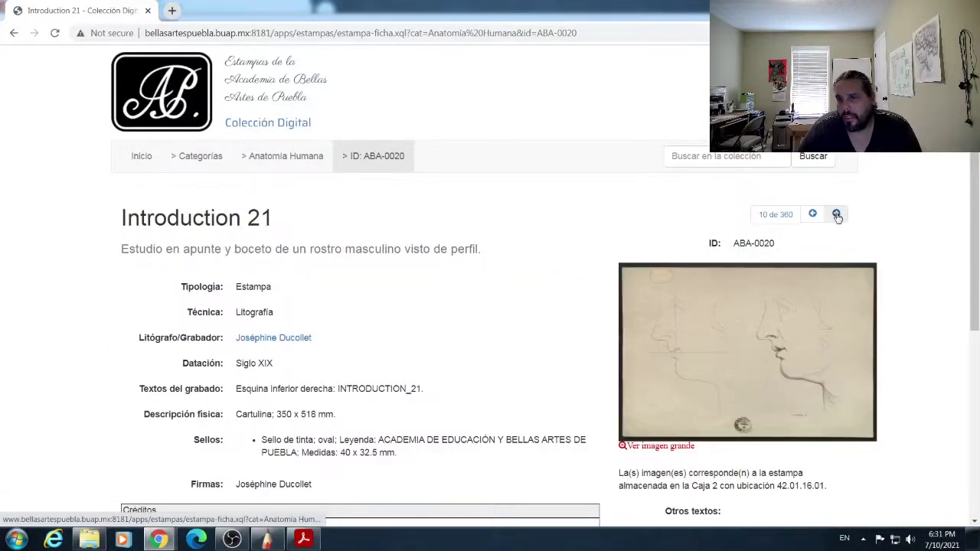
click(838, 215)
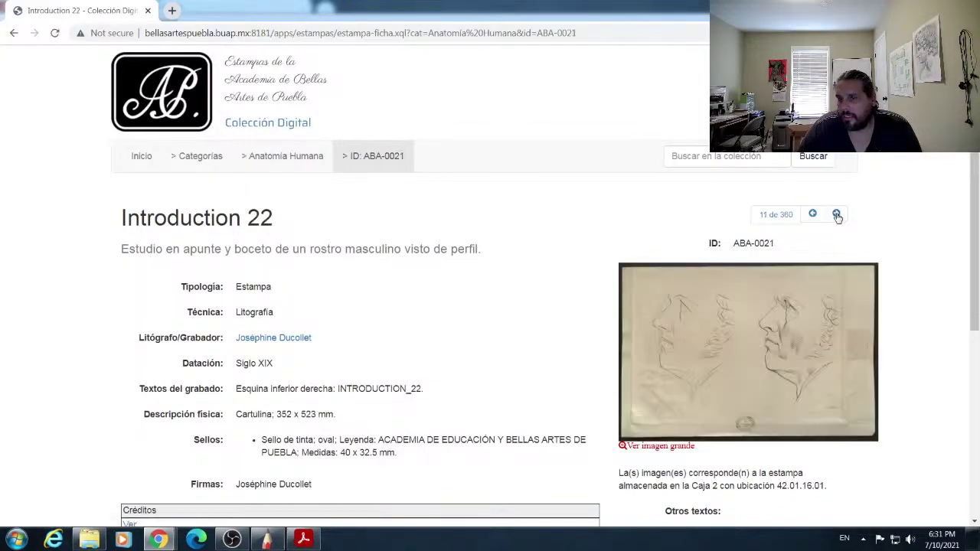
click(837, 215)
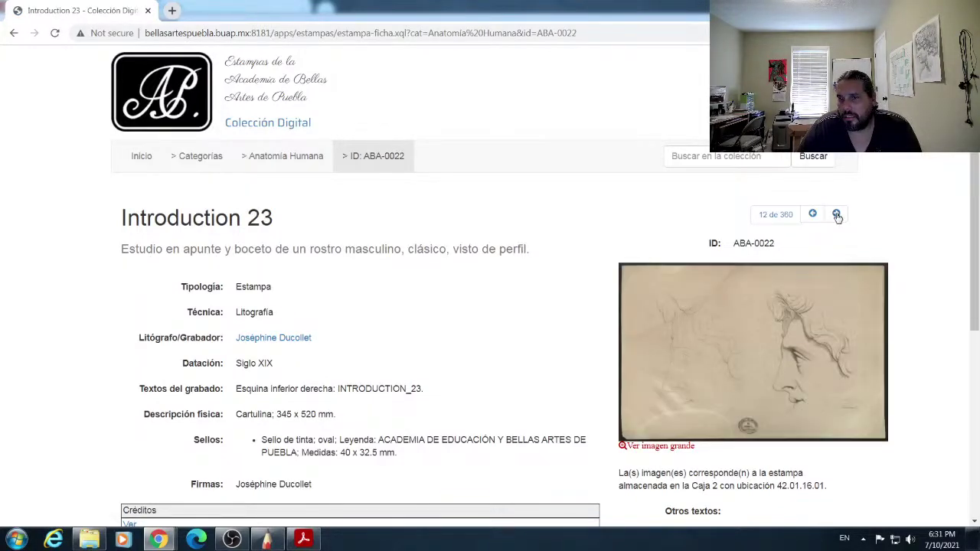
click(837, 214)
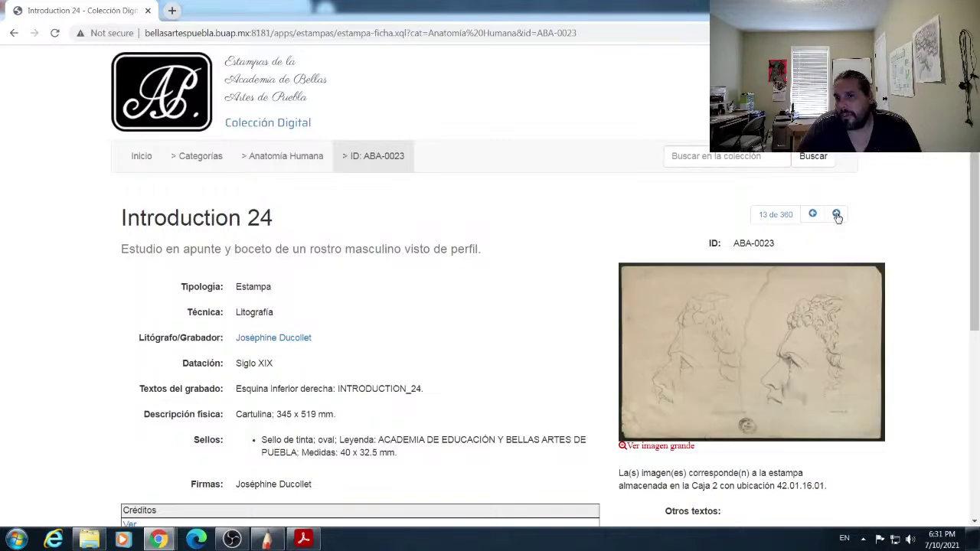
click(838, 214)
click(838, 214)
click(838, 215)
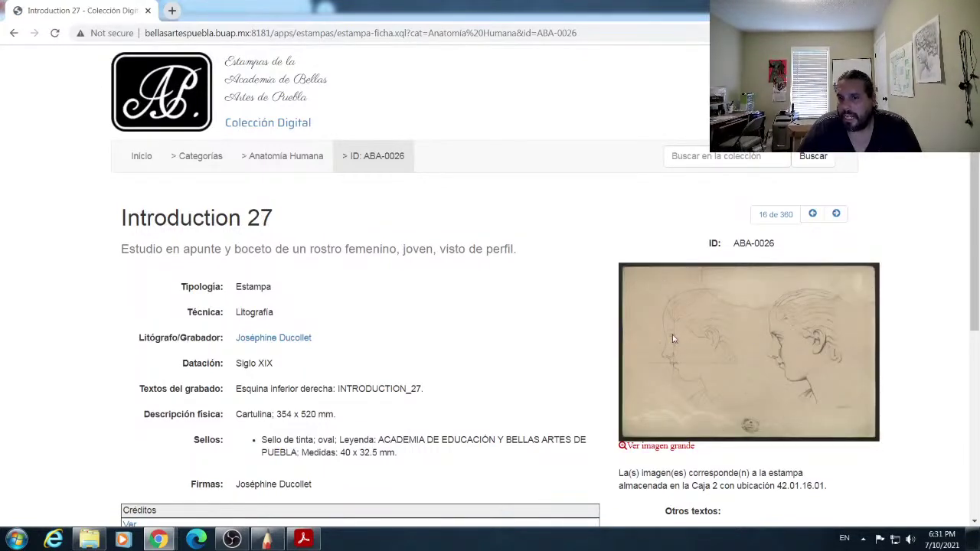
click(837, 215)
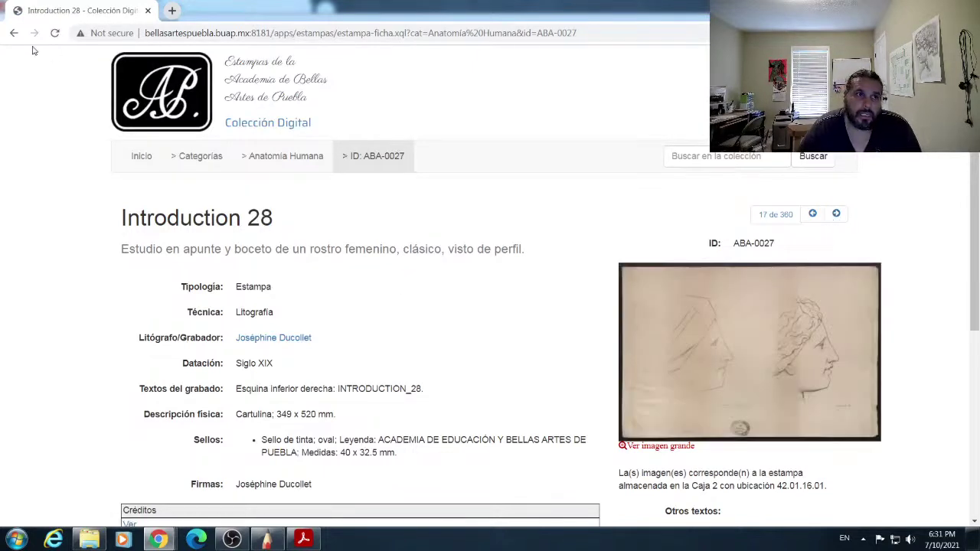
Step: Go back to the Introduction 27 record, then open the Anatomía Humana category and look through its grid of plates
click(14, 34)
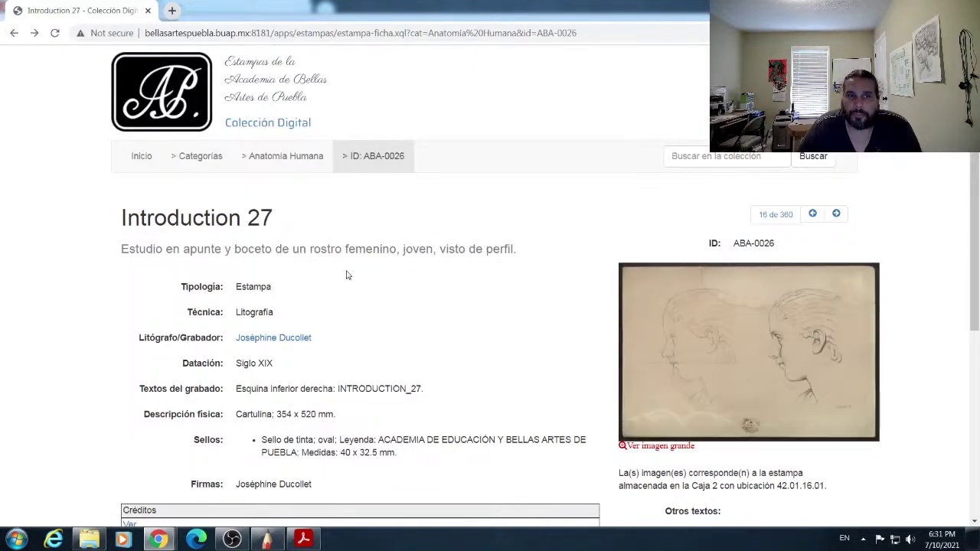
scroll(345, 273, down, 3)
scroll(306, 276, up, 3)
click(300, 157)
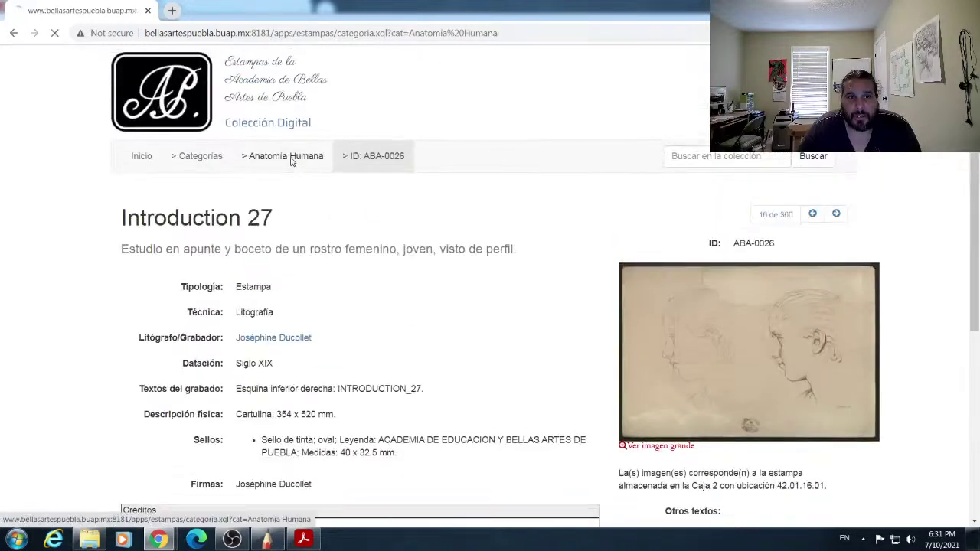
scroll(237, 199, down, 3)
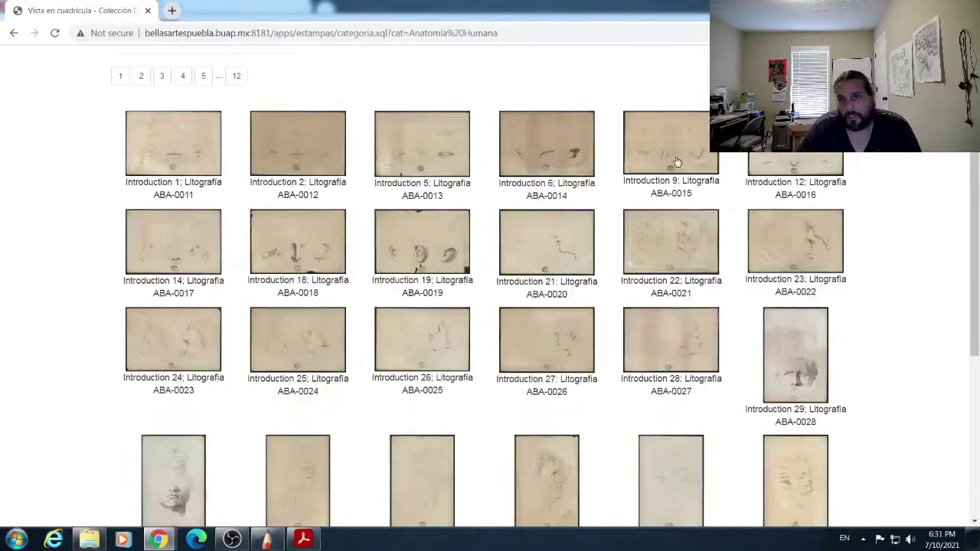
Step: Open the Pied droit du Gladiateur A record from the Anatomía Humana grid and look over its foot study and details
scroll(519, 349, down, 3)
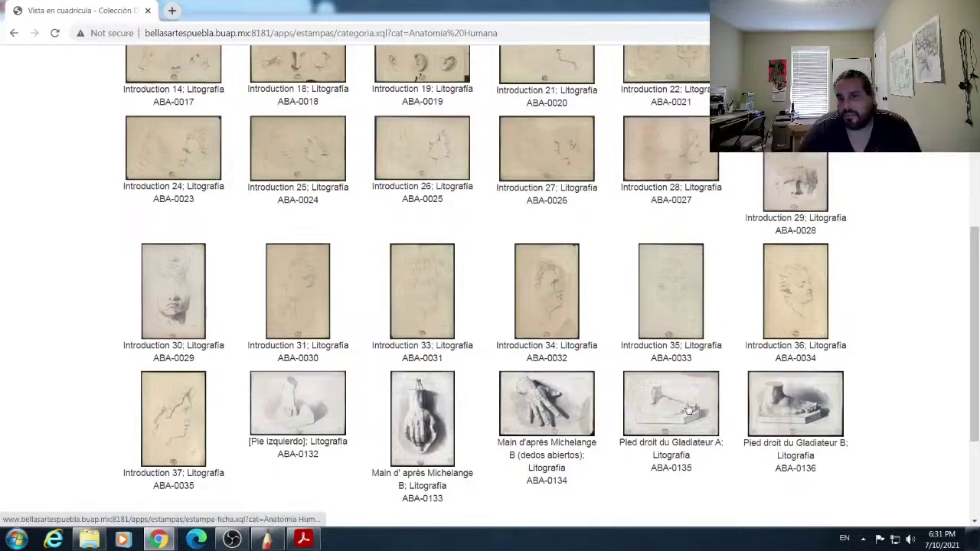
scroll(688, 409, down, 2)
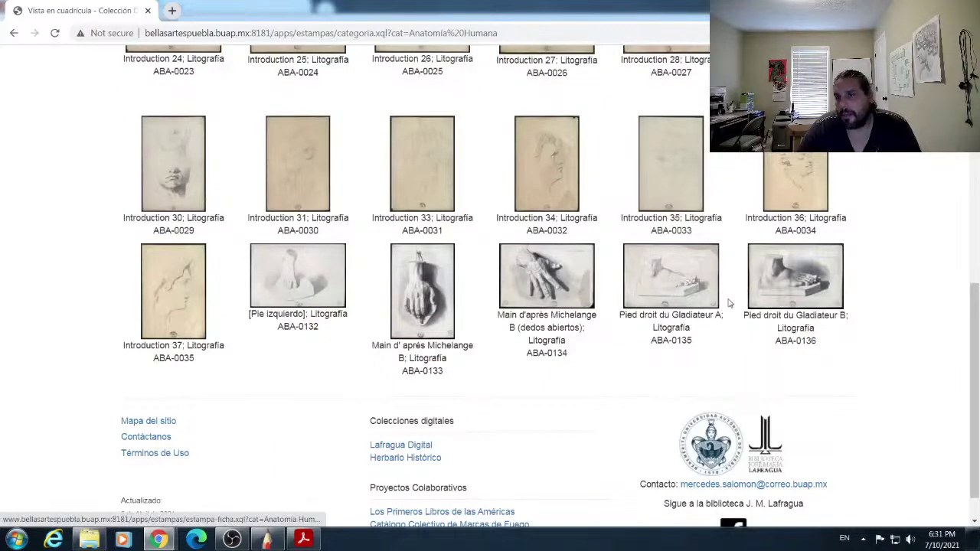
click(652, 286)
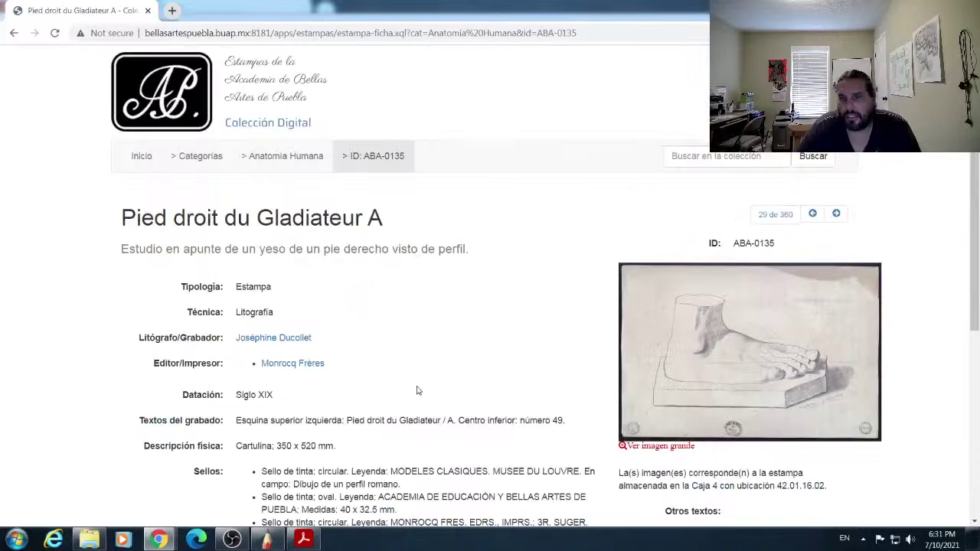
scroll(420, 391, down, 1)
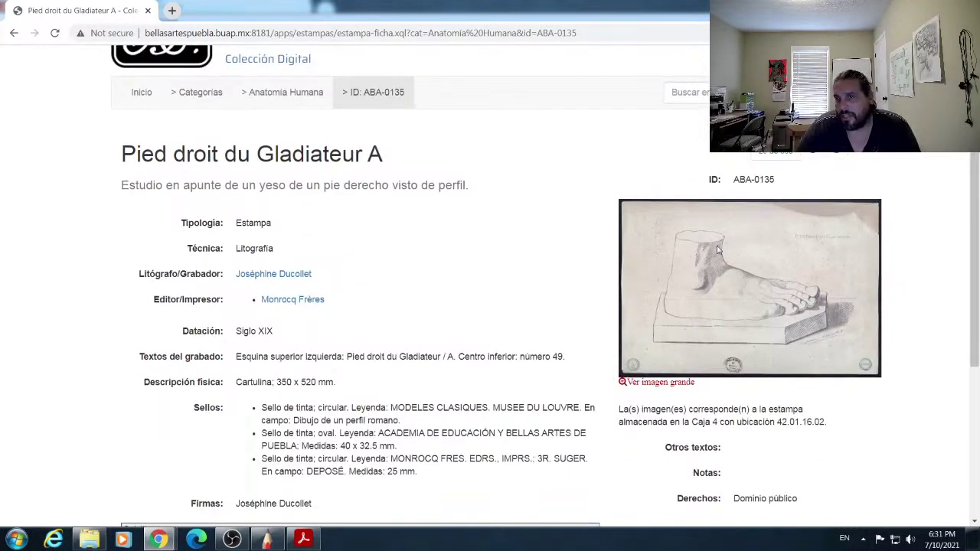
scroll(704, 345, down, 4)
scroll(705, 345, up, 4)
Step: Go to the following record, Pied droit du Gladiateur B, and examine its finished foot study in the large image
click(834, 154)
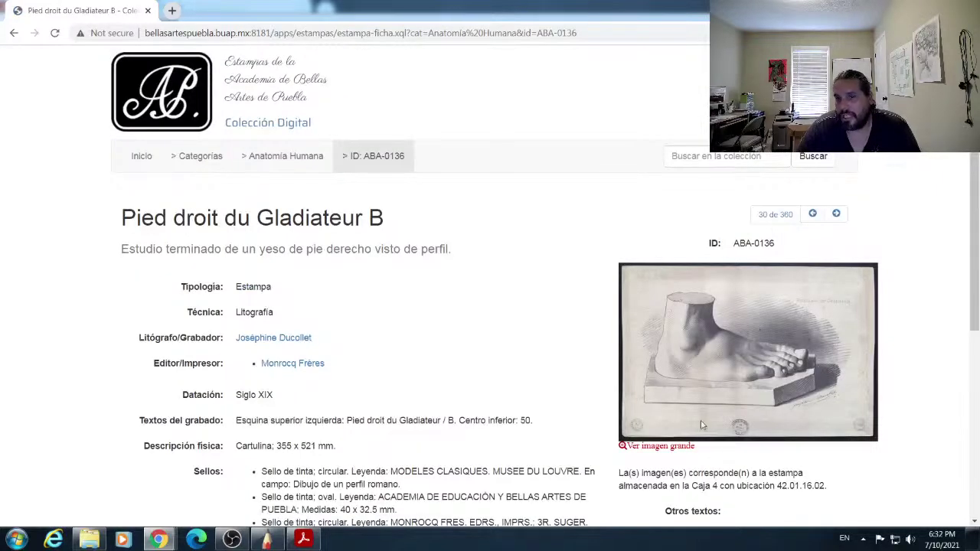
click(664, 446)
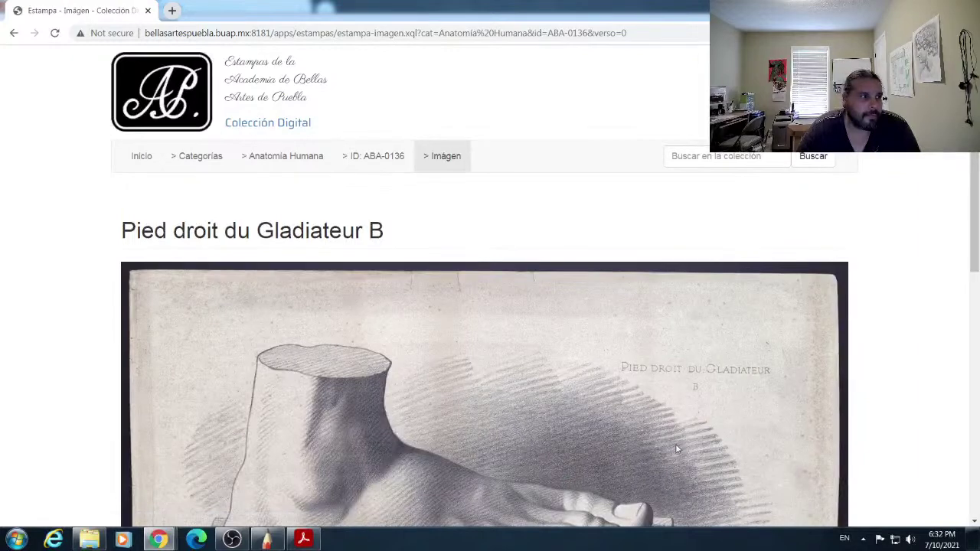
scroll(360, 320, down, 1)
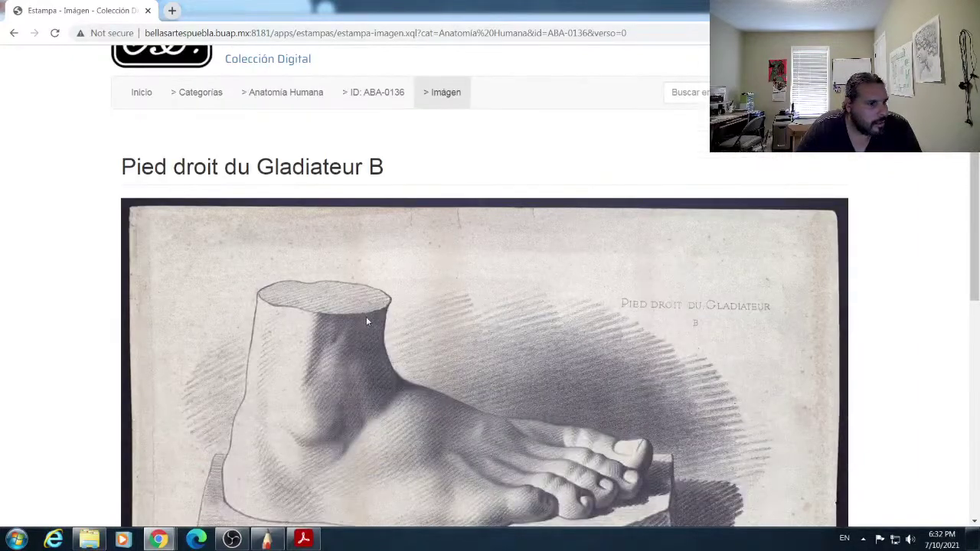
scroll(360, 316, down, 2)
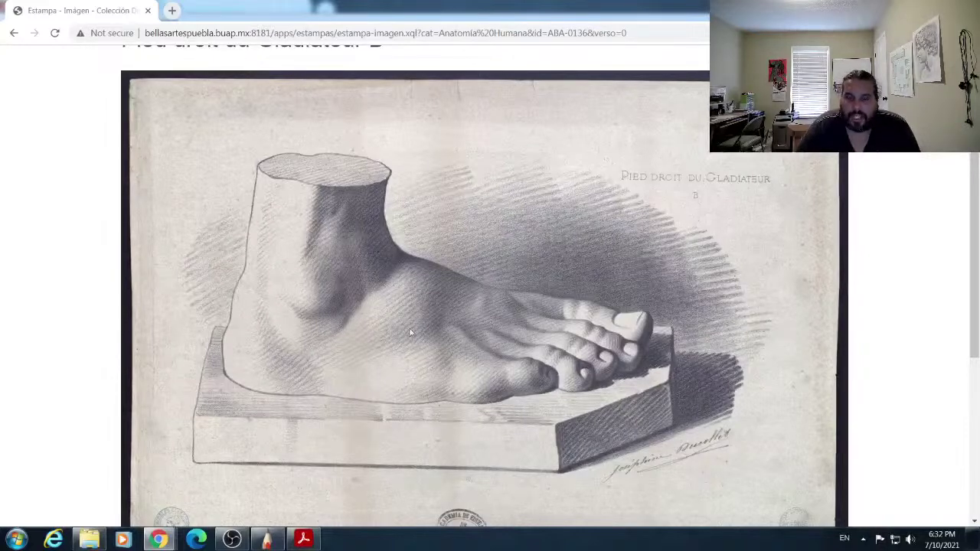
scroll(622, 383, down, 2)
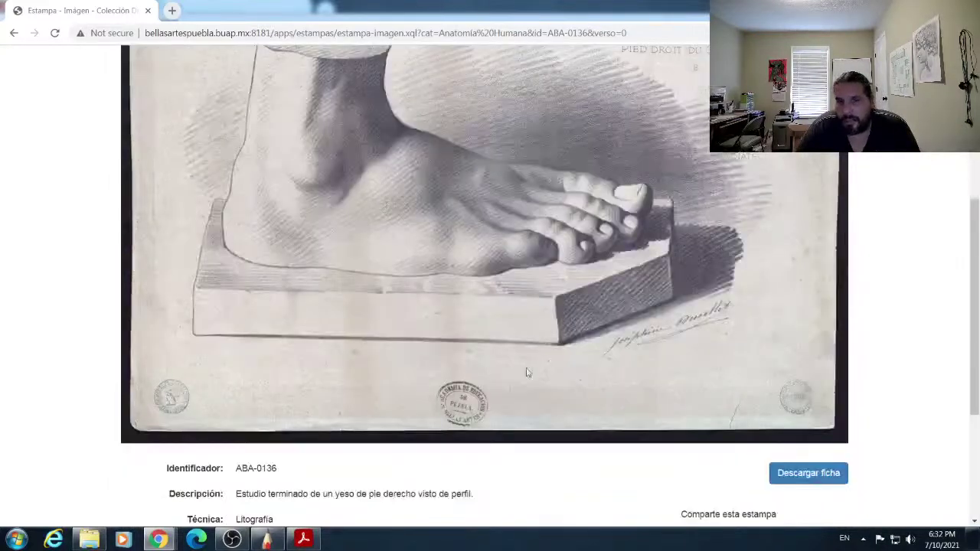
scroll(529, 374, up, 2)
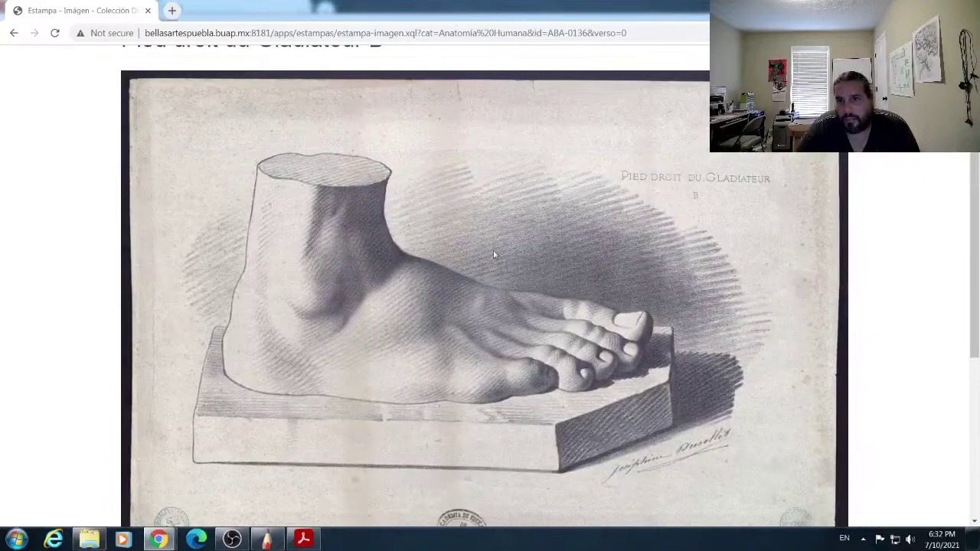
scroll(507, 280, down, 1)
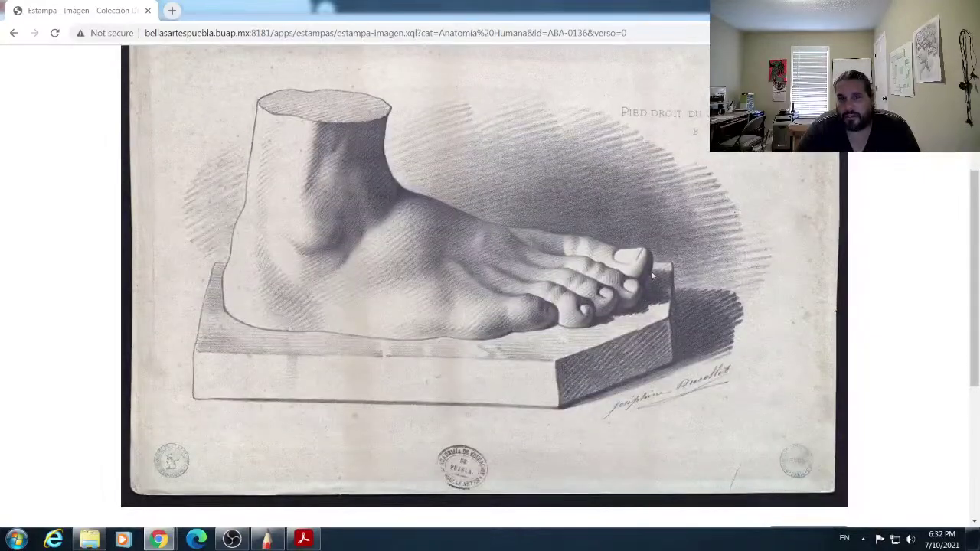
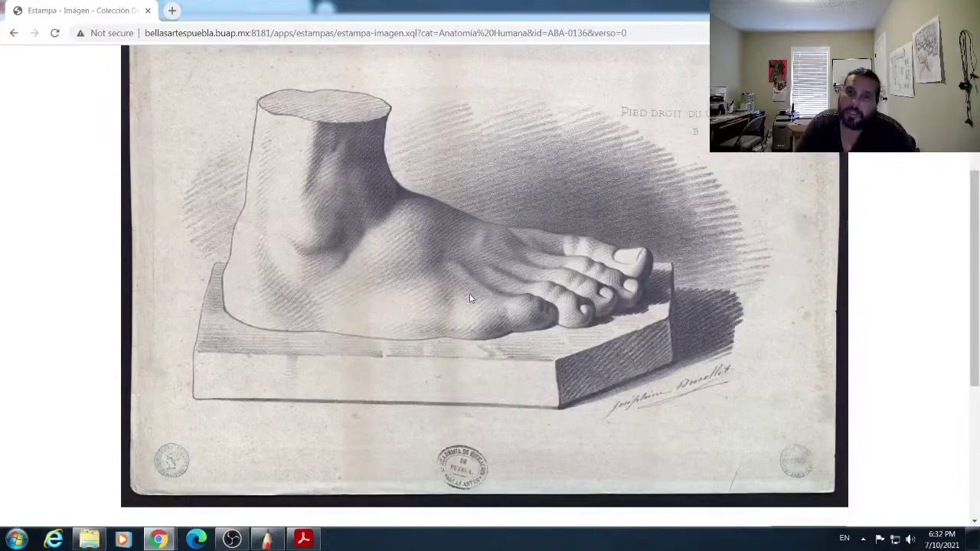
Step: Go back to the Pied droit du Gladiateur A record, then return to the Anatomía Humana grid and look through its plates
click(14, 33)
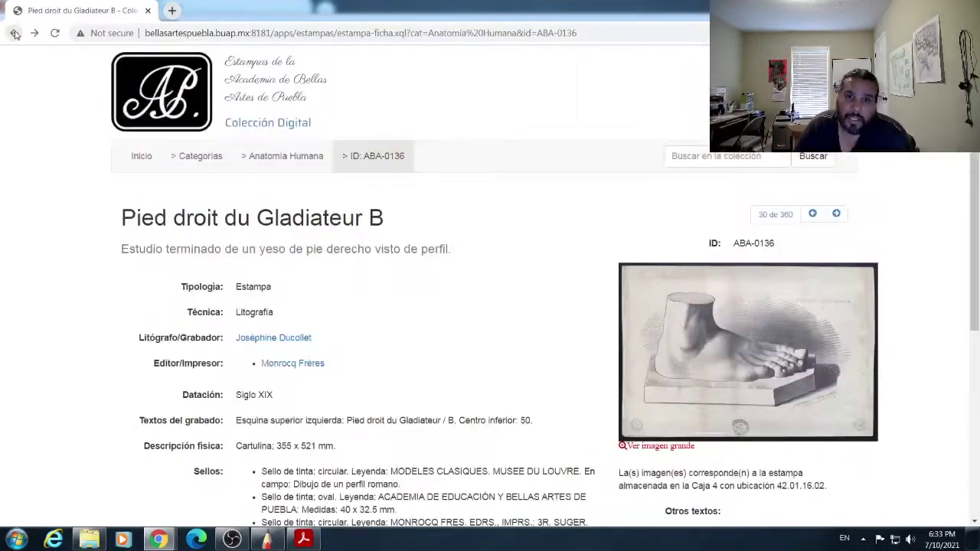
click(813, 214)
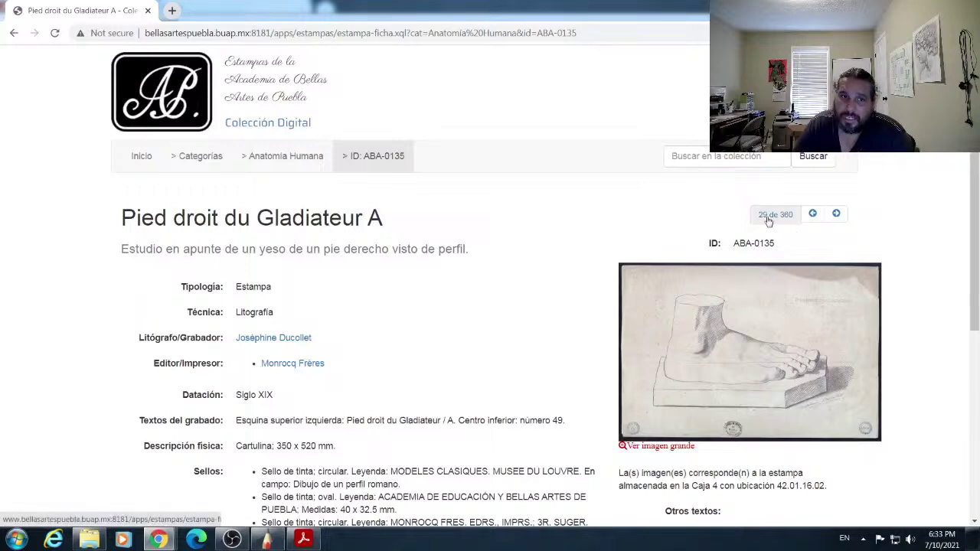
click(285, 157)
scroll(484, 298, down, 3)
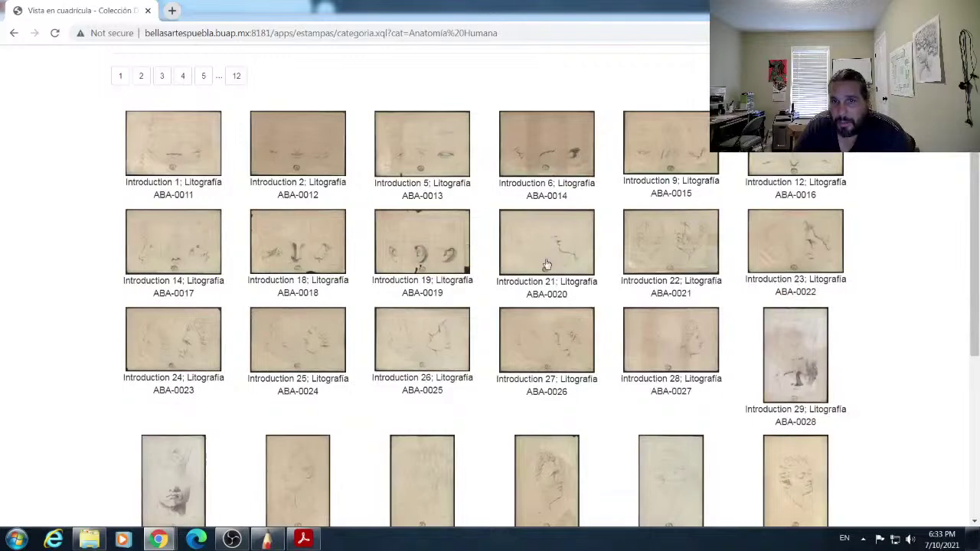
scroll(520, 323, down, 3)
scroll(520, 323, down, 2)
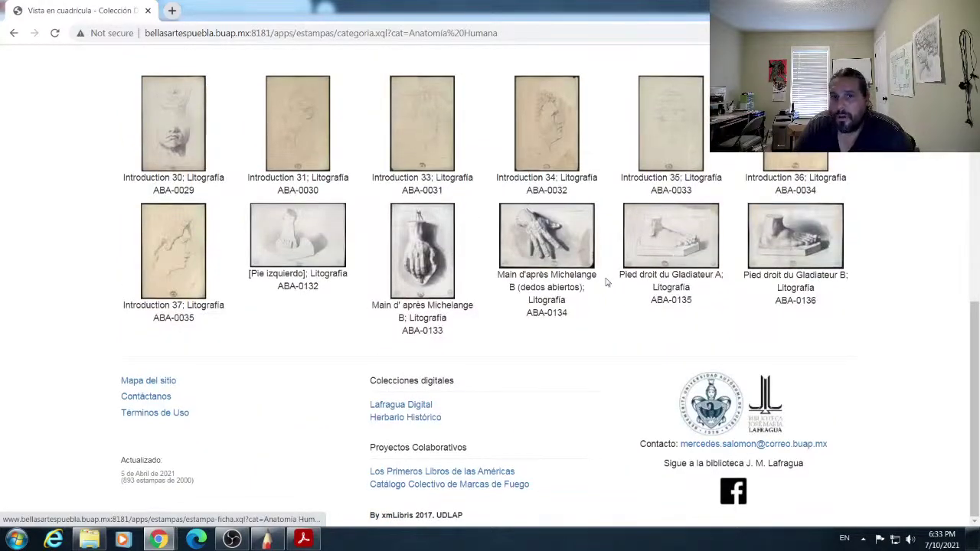
Step: Open page 2 of the Anatomía Humana category and display the Etudes de main plate as a large image
scroll(605, 282, up, 7)
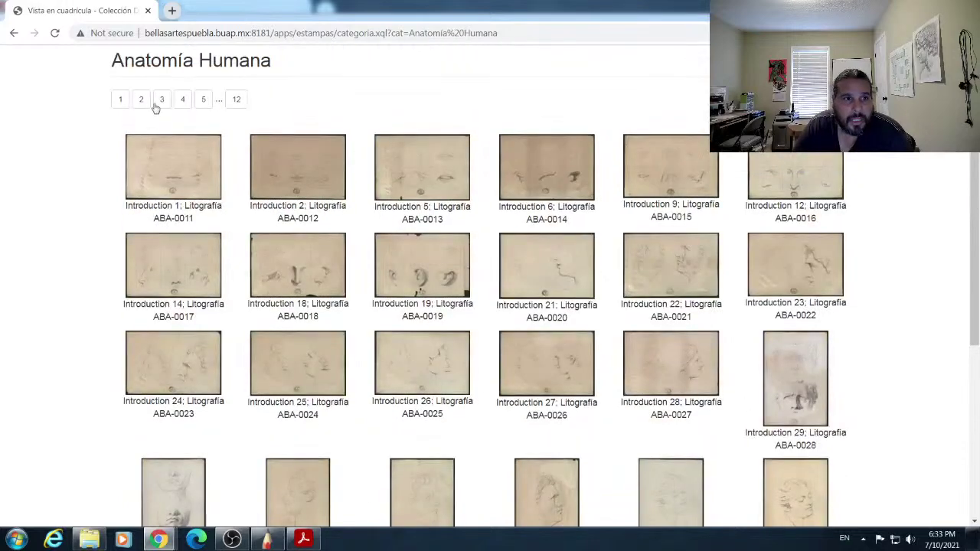
click(141, 100)
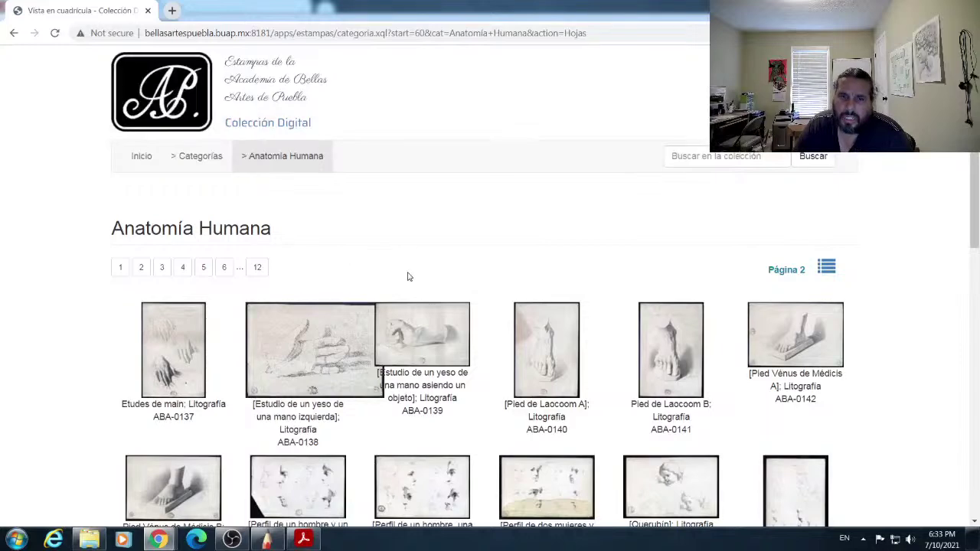
scroll(406, 276, down, 3)
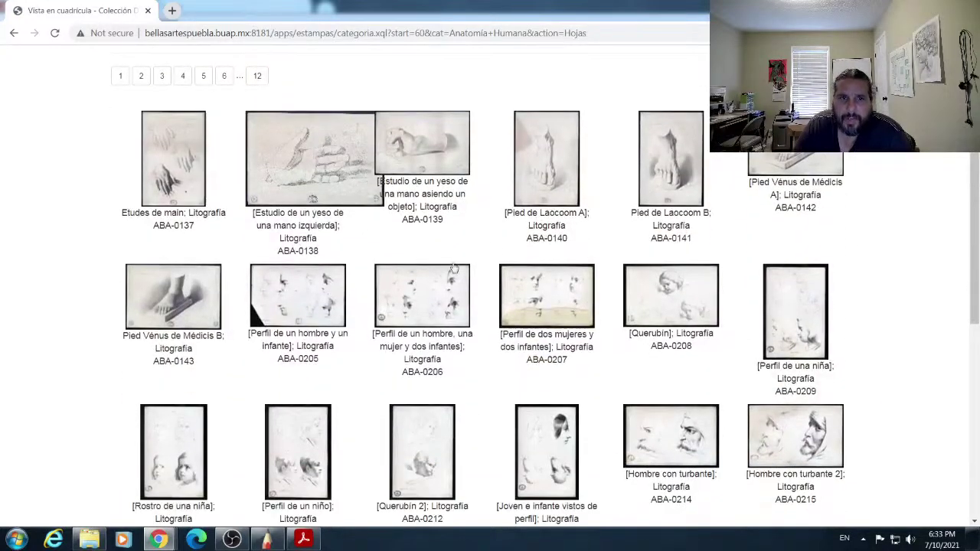
click(175, 148)
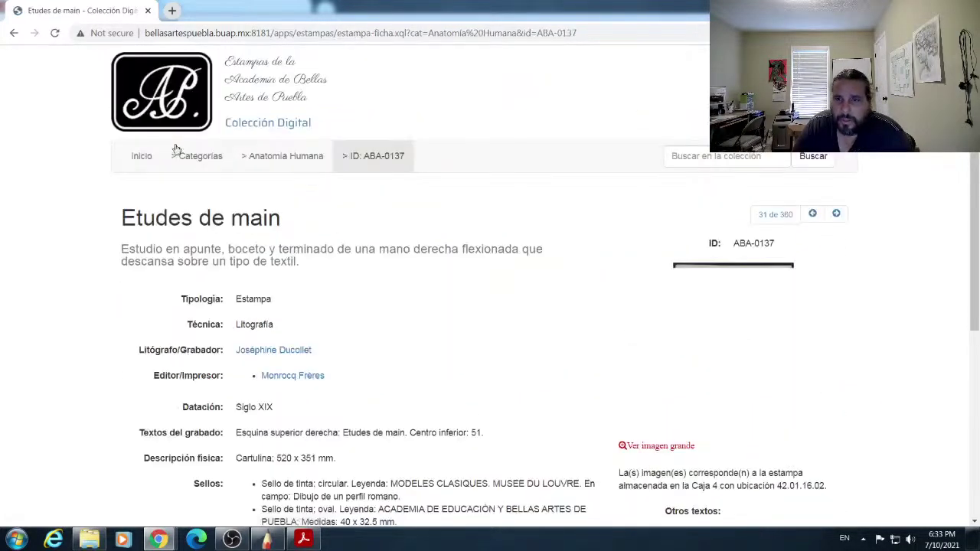
click(666, 447)
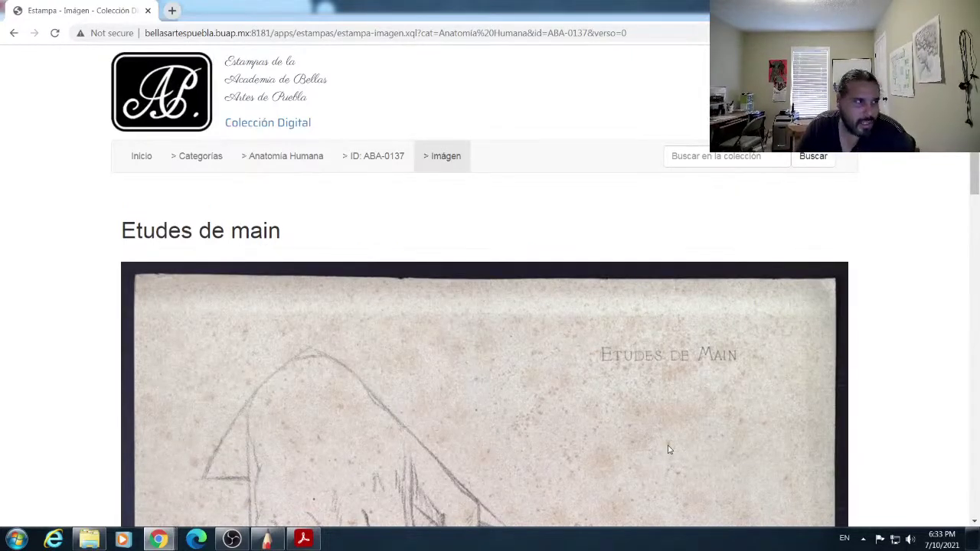
Step: Examine the three hand studies on the Etudes de main plate, comparing the straight-line block-in with the outlined and fully shaded versions
scroll(654, 418, down, 5)
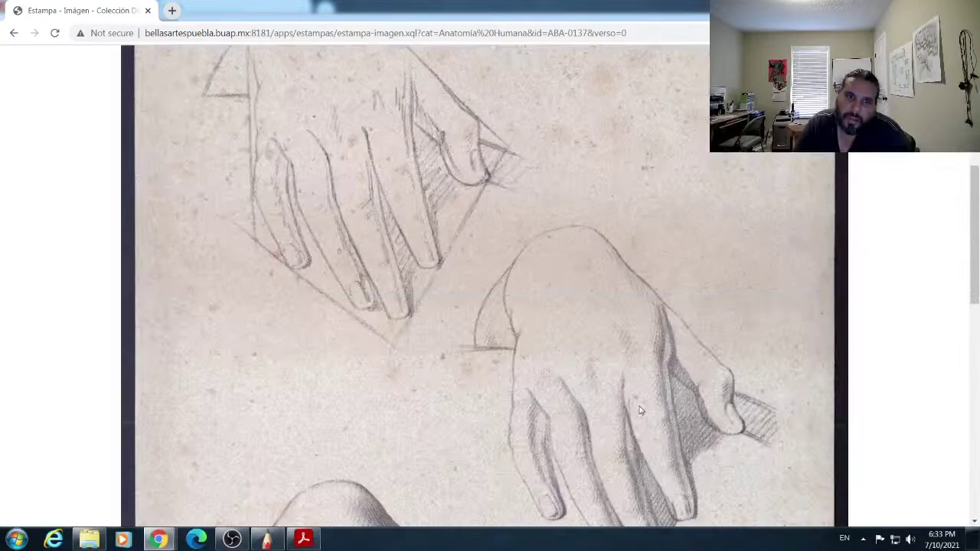
scroll(647, 416, down, 3)
scroll(639, 412, up, 4)
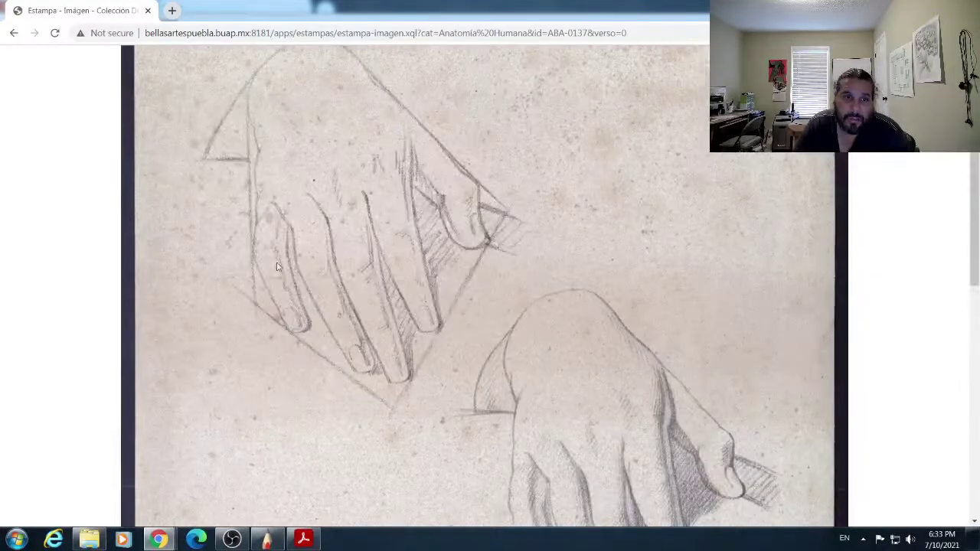
scroll(277, 266, up, 1)
scroll(534, 314, down, 8)
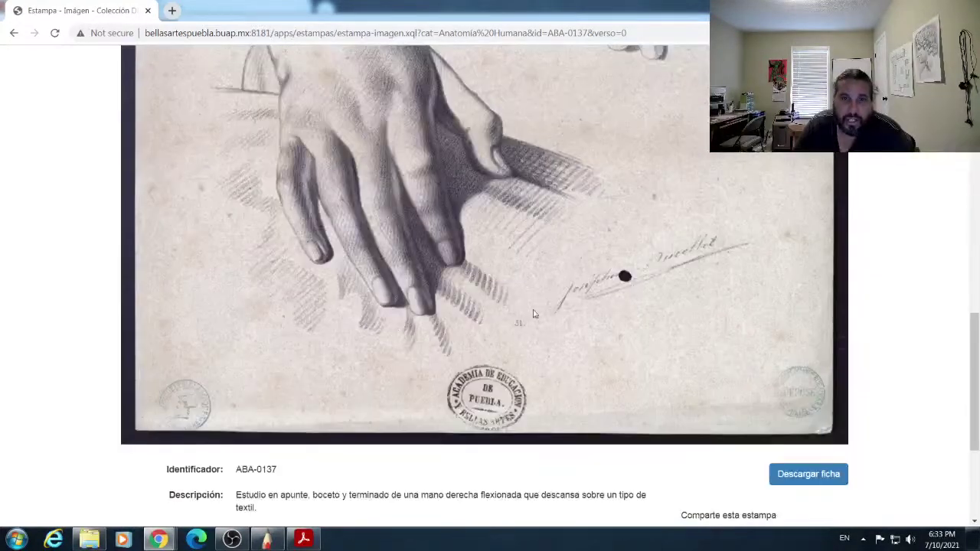
scroll(464, 252, up, 9)
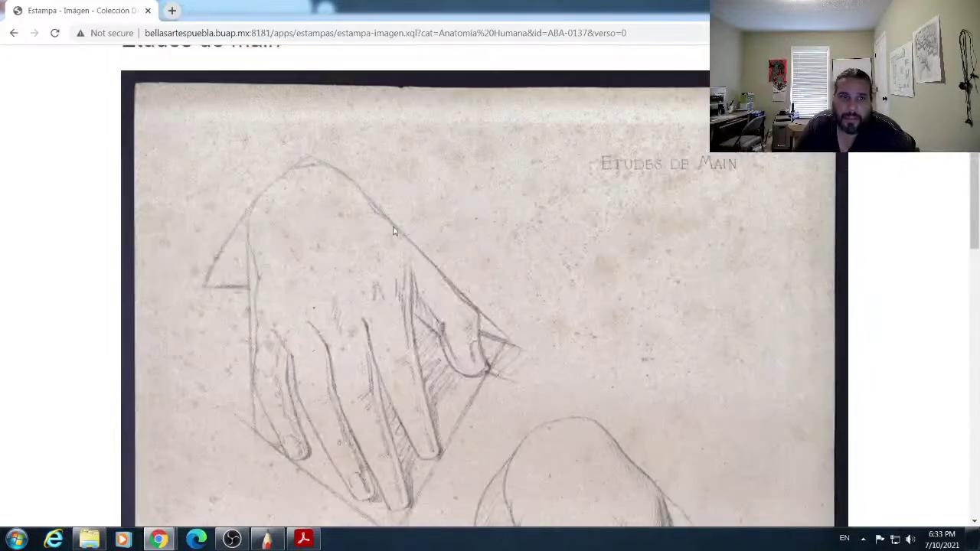
scroll(422, 333, down, 5)
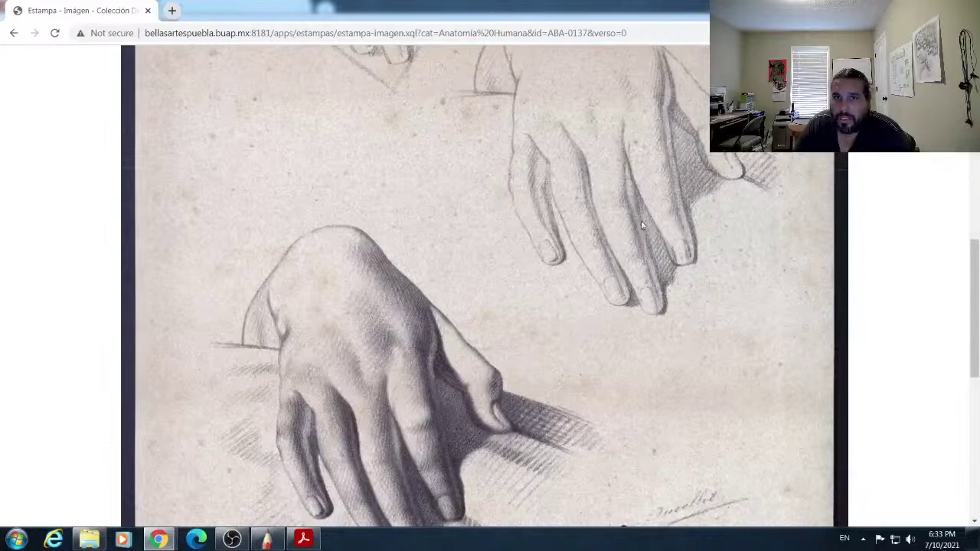
scroll(466, 340, down, 2)
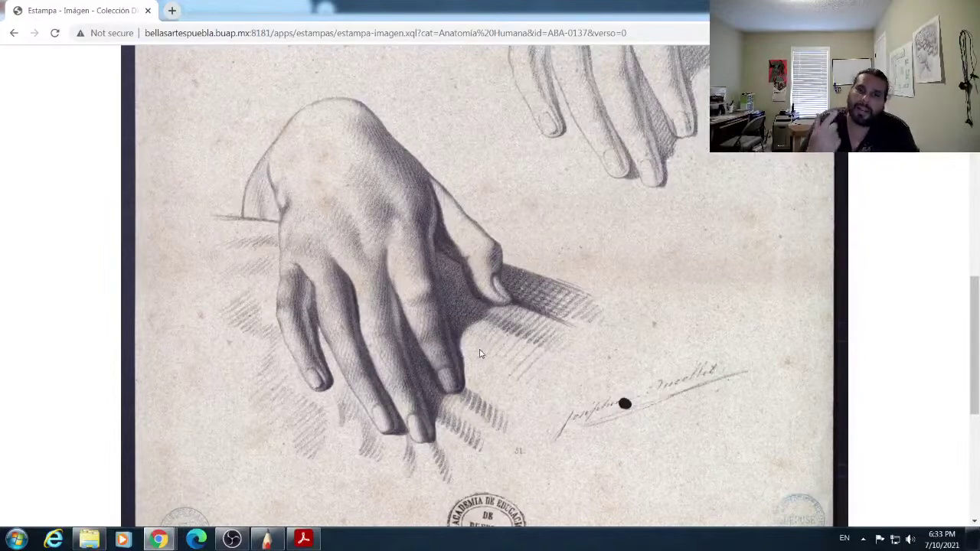
scroll(549, 312, up, 8)
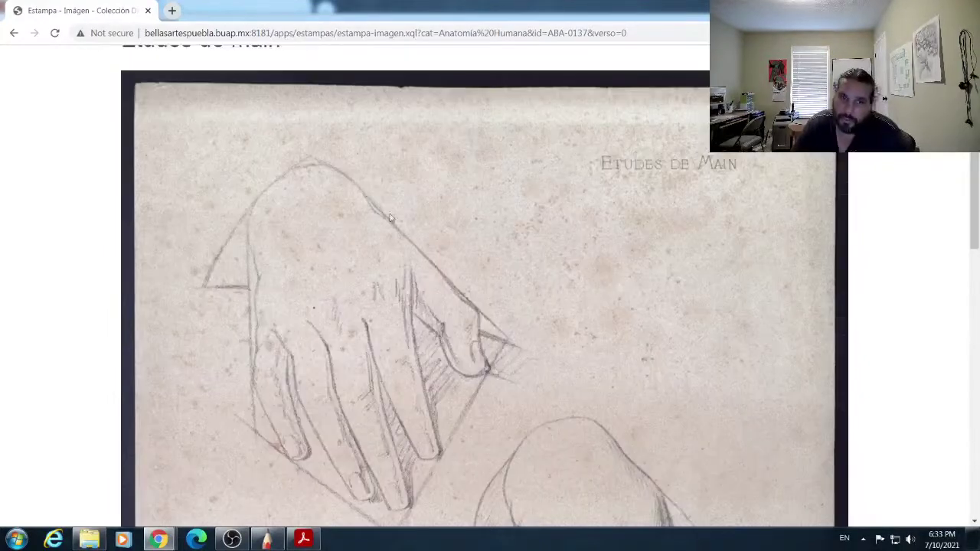
scroll(414, 245, down, 6)
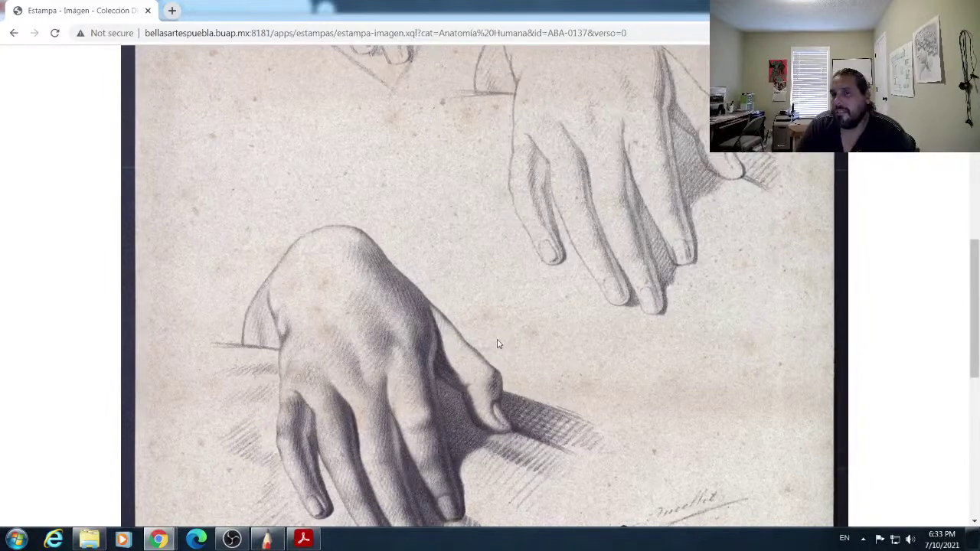
scroll(498, 345, up, 2)
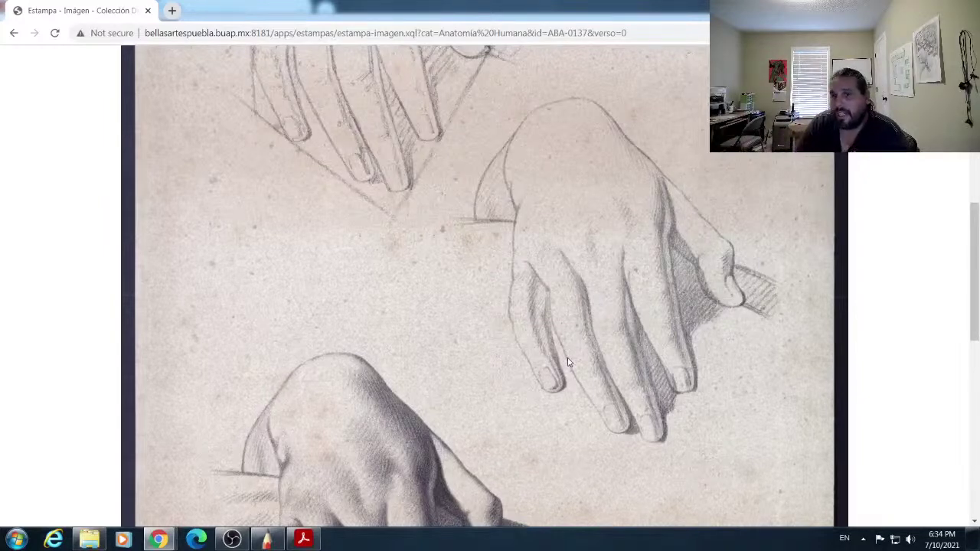
scroll(568, 362, down, 3)
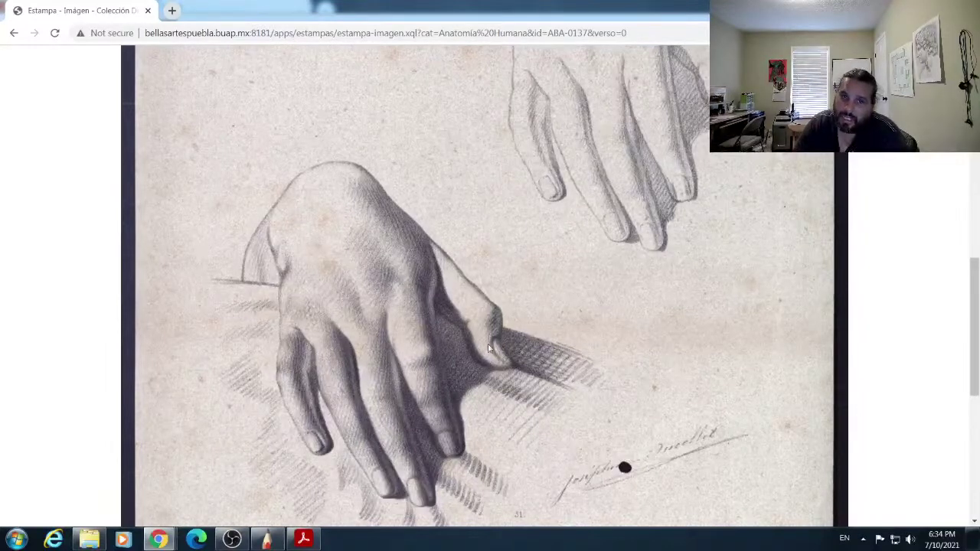
scroll(549, 349, up, 5)
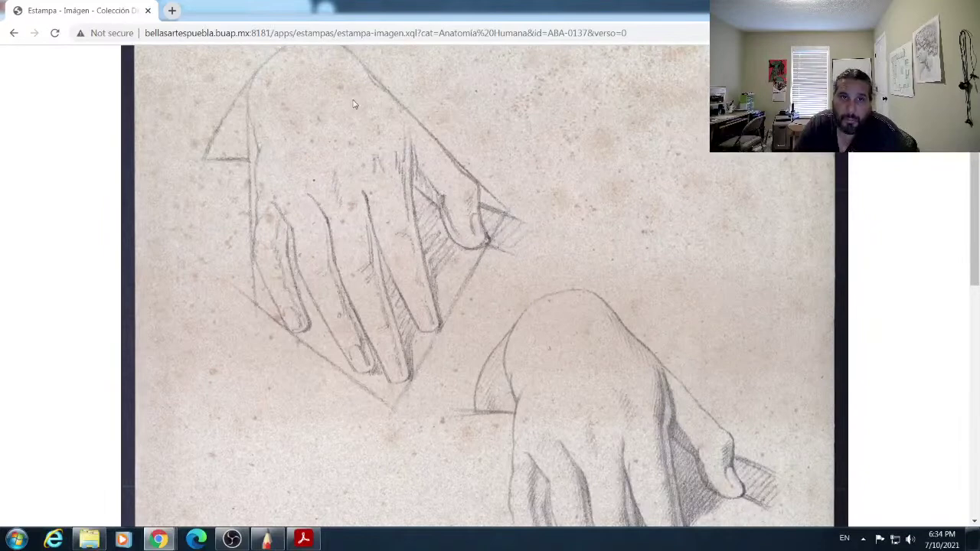
scroll(115, 88, down, 3)
Step: Return to page 2 of the Anatomía Humana grid and look over the profile and head study plates
click(14, 33)
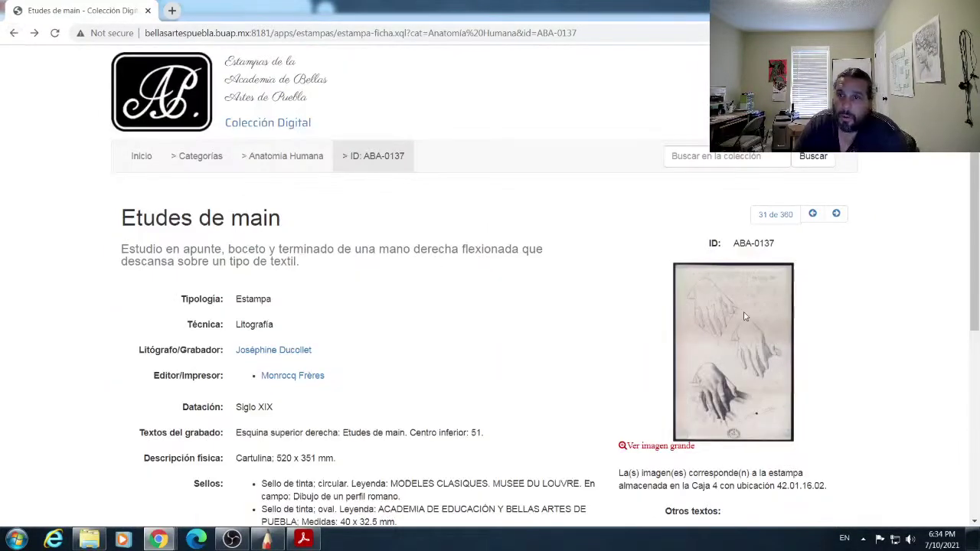
click(13, 34)
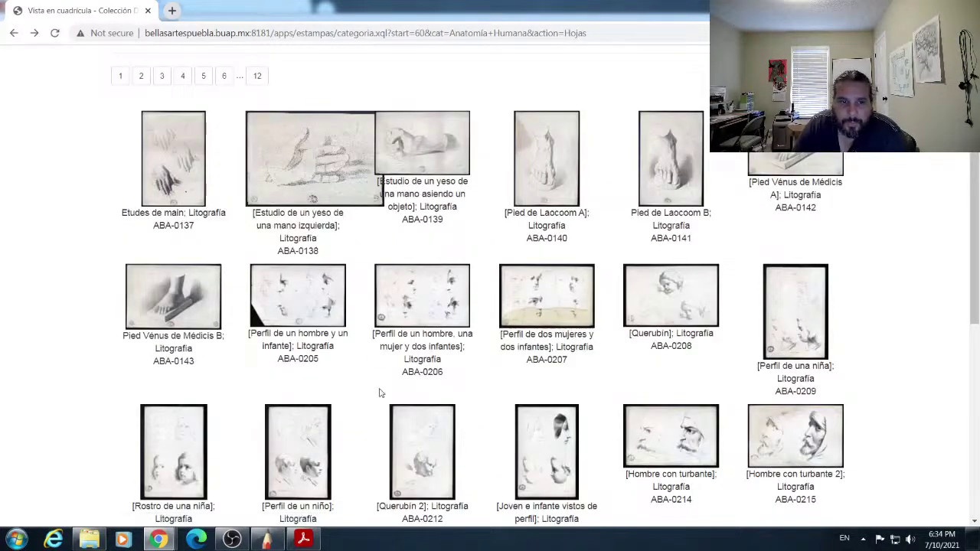
scroll(230, 321, down, 2)
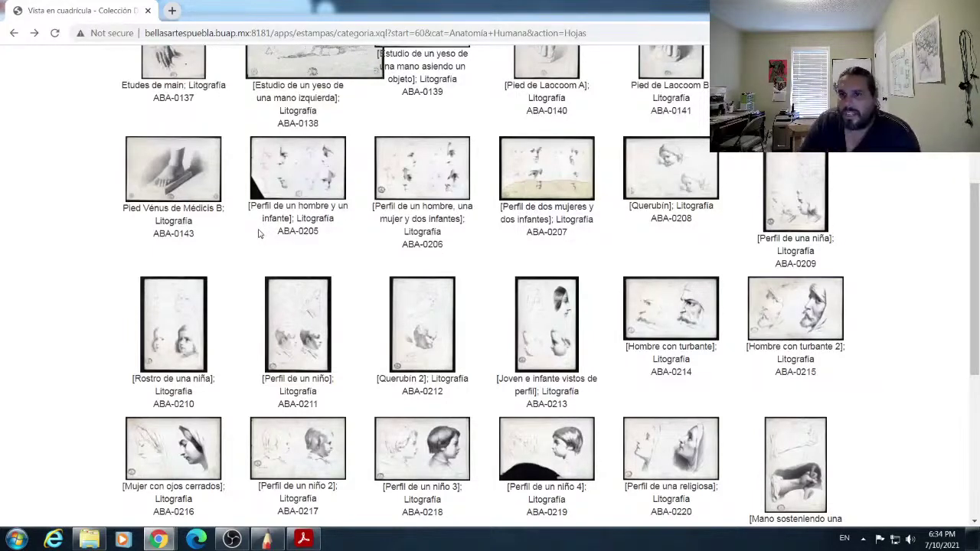
Step: Find the Perfil de un hombre y un infante plate in the Anatomía Humana grid and display it as a large image
scroll(302, 260, down, 2)
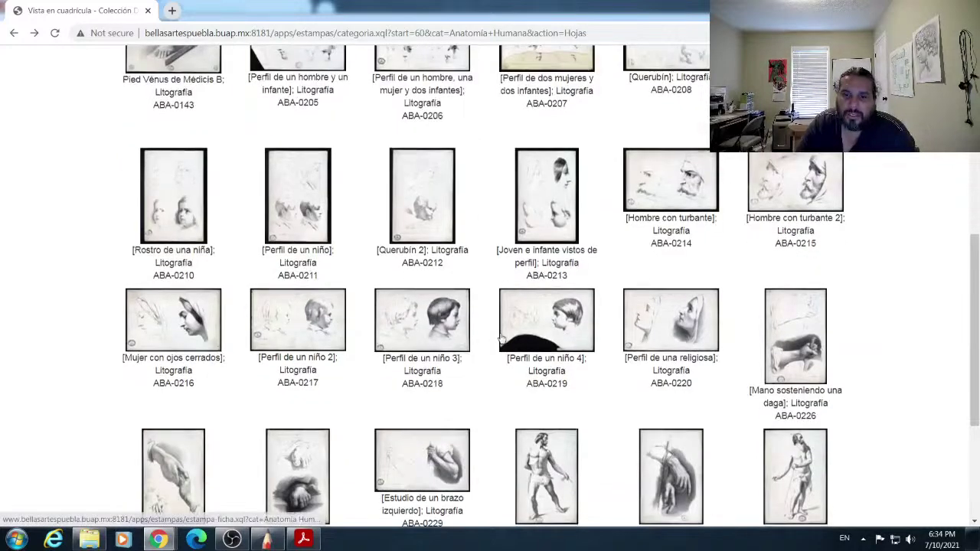
scroll(497, 339, down, 2)
scroll(496, 341, up, 3)
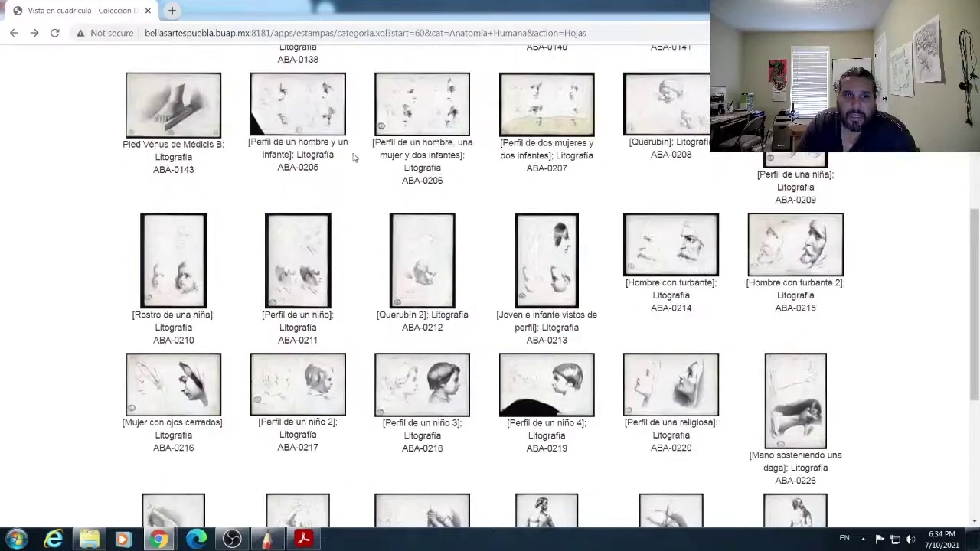
click(309, 135)
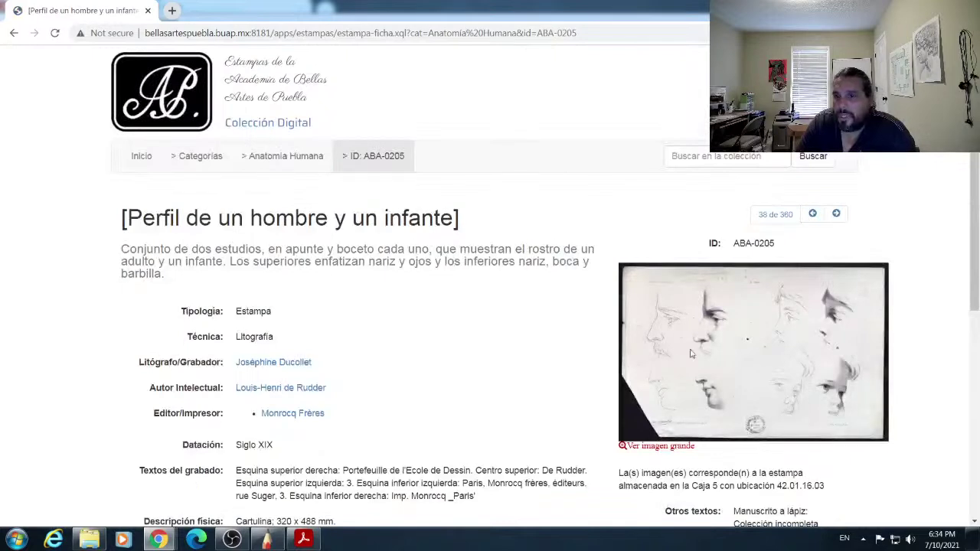
click(678, 447)
scroll(418, 343, down, 3)
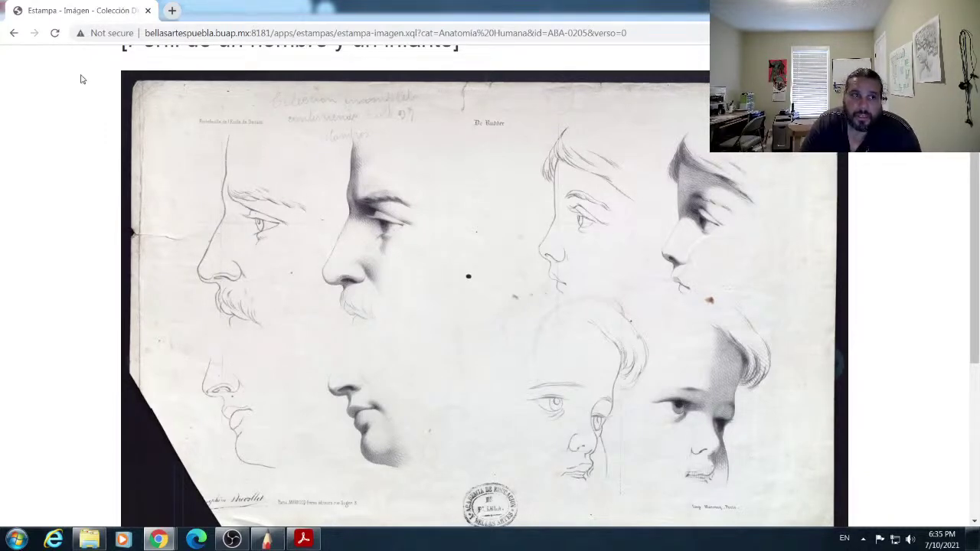
Step: Go back to the Perfil de un hombre y un infante record and return to page 1 of the Anatomía Humana grid
click(13, 36)
scroll(389, 258, down, 2)
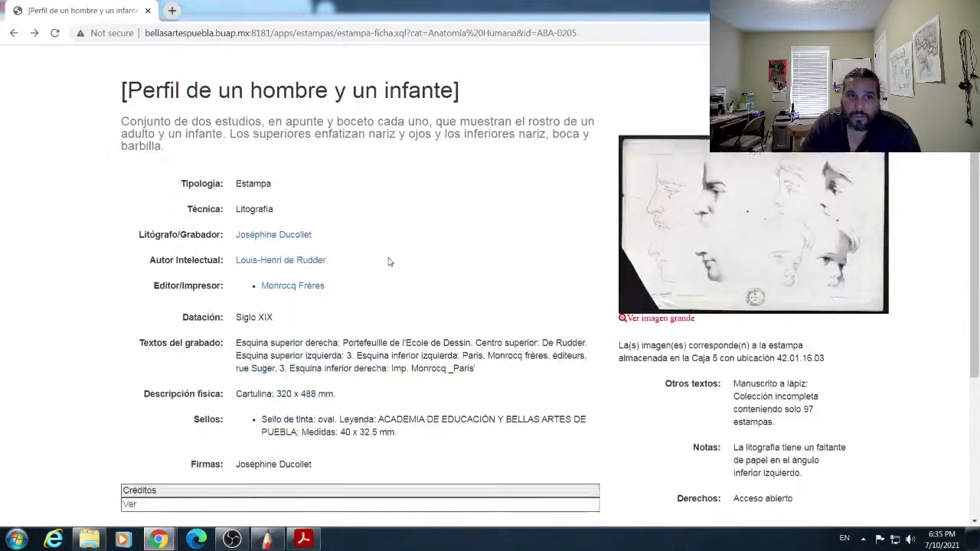
click(727, 216)
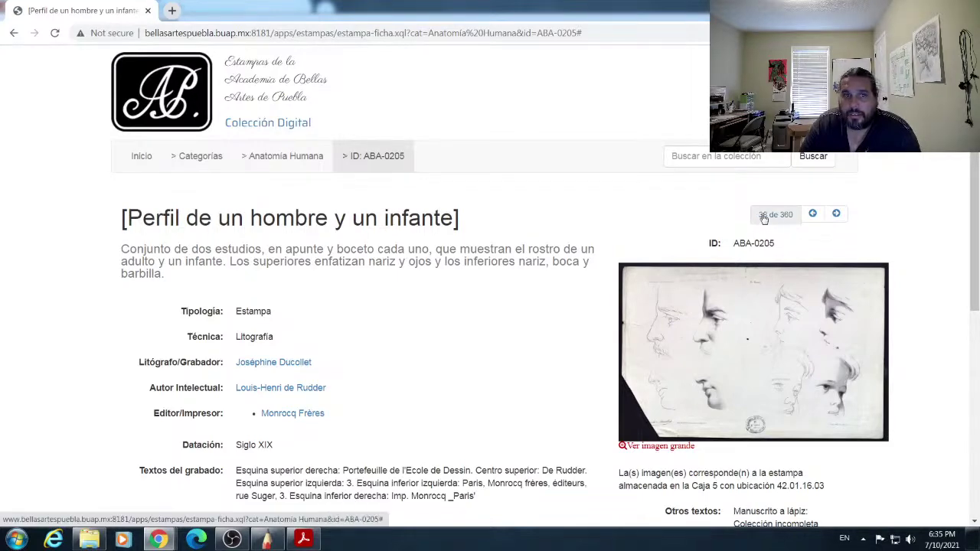
click(303, 161)
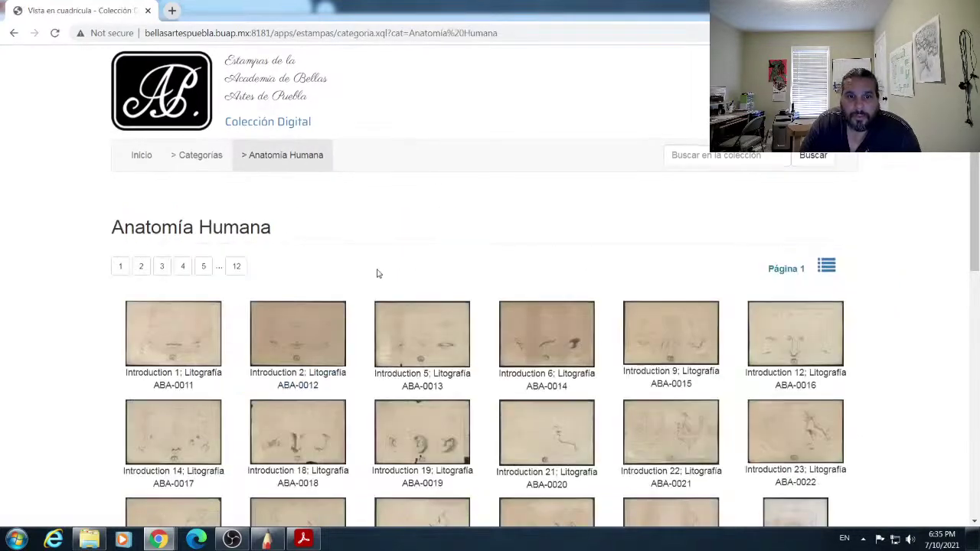
scroll(378, 273, down, 3)
scroll(414, 278, down, 2)
scroll(409, 248, up, 1)
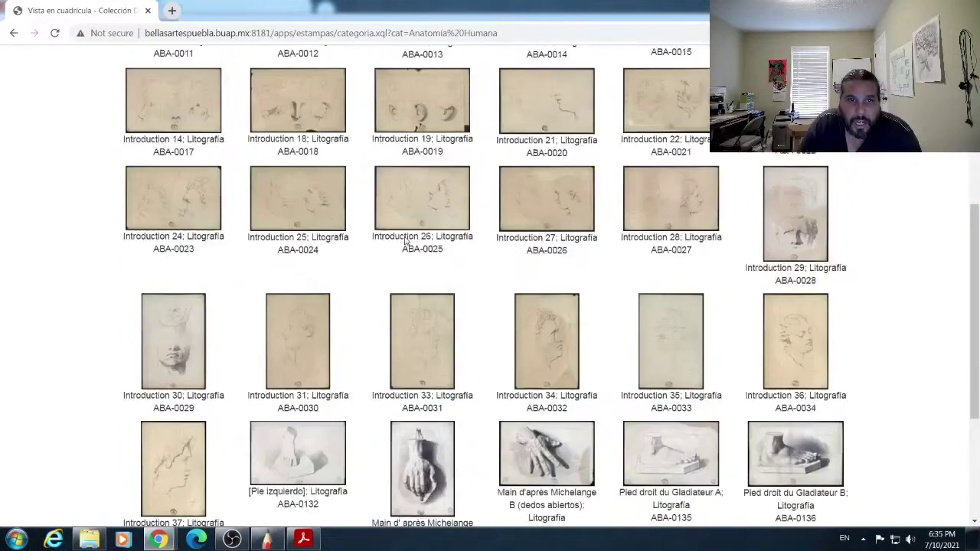
Step: Open the Introduction 25 plate and display its classical female profile study as a large image
click(317, 226)
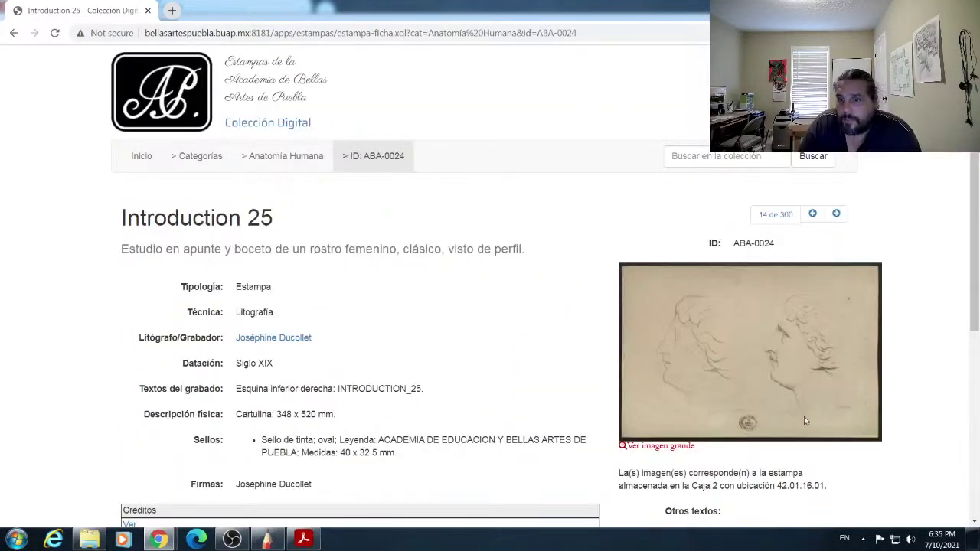
click(668, 446)
scroll(467, 352, down, 3)
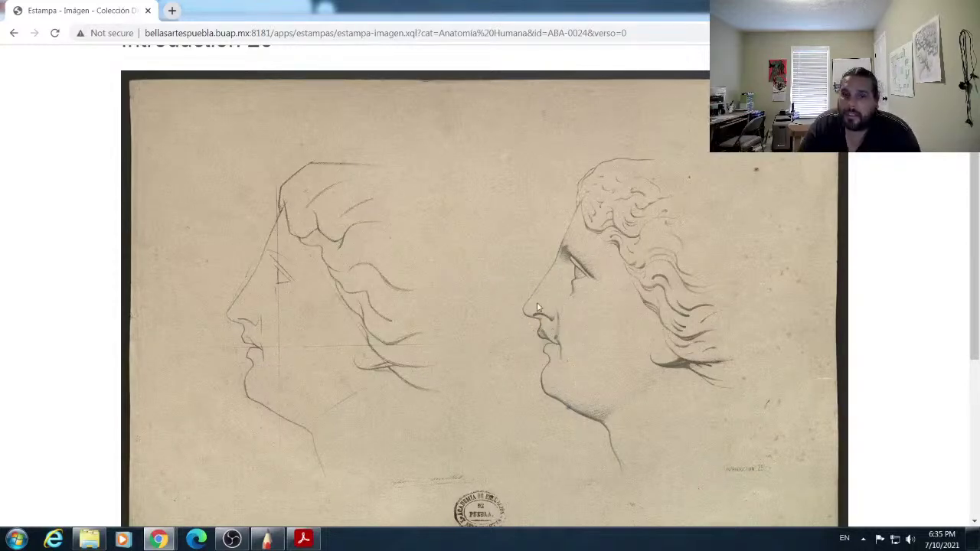
Step: Switch to SketchBook, add a new layer and hide Layer5 to clear the canvas of the earlier sketches
click(266, 540)
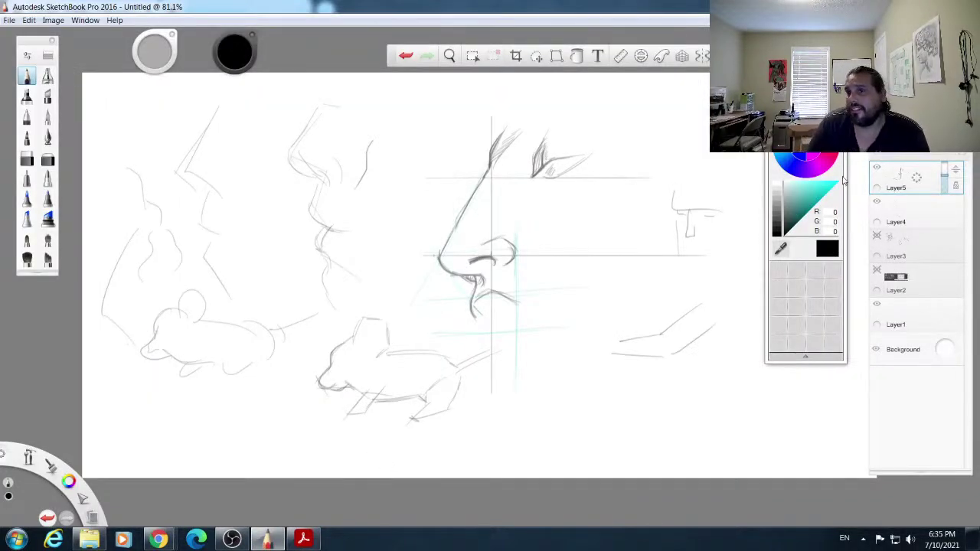
key(ctrl+l)
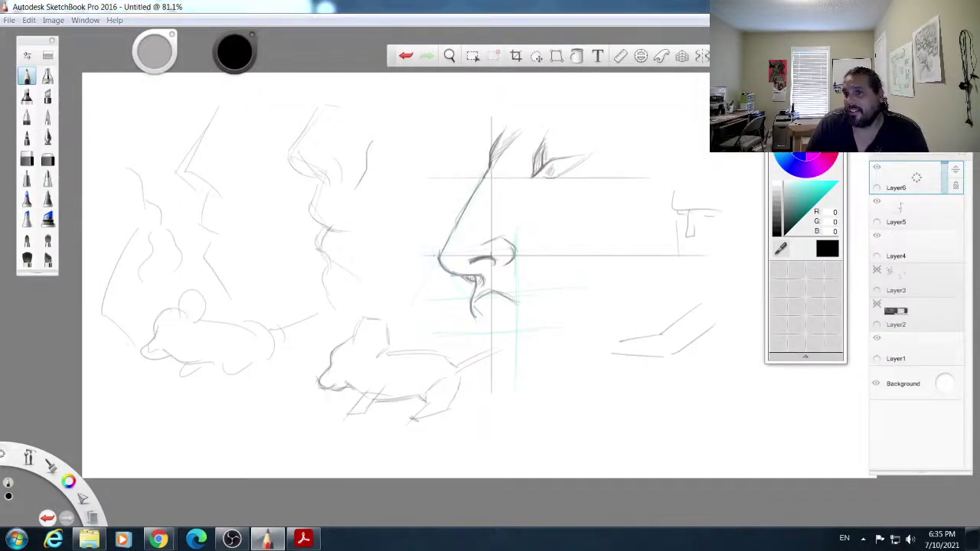
click(877, 201)
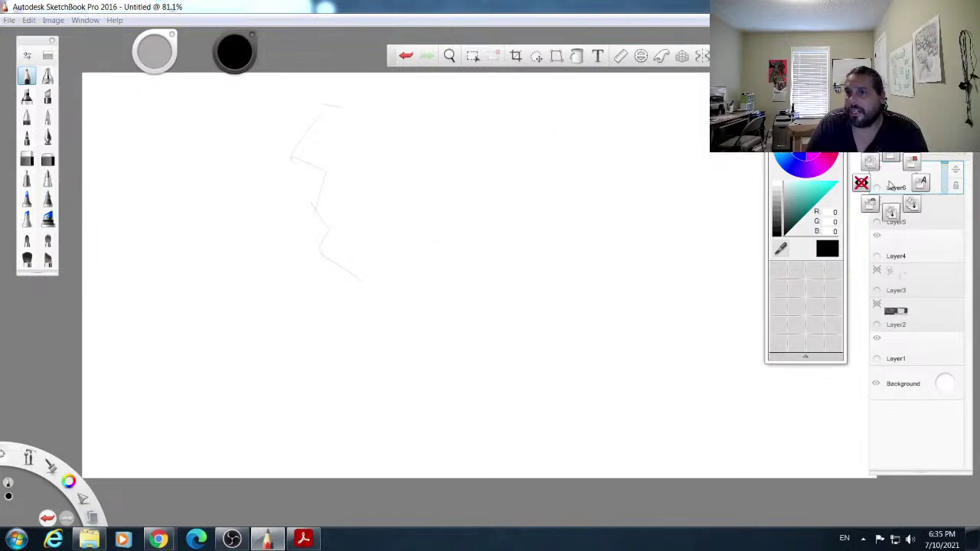
Step: Sketch a left-facing head in profile on the new layer, with nose, lips, chin, eye, hairline, skull and ear
drag(427, 143, 400, 260)
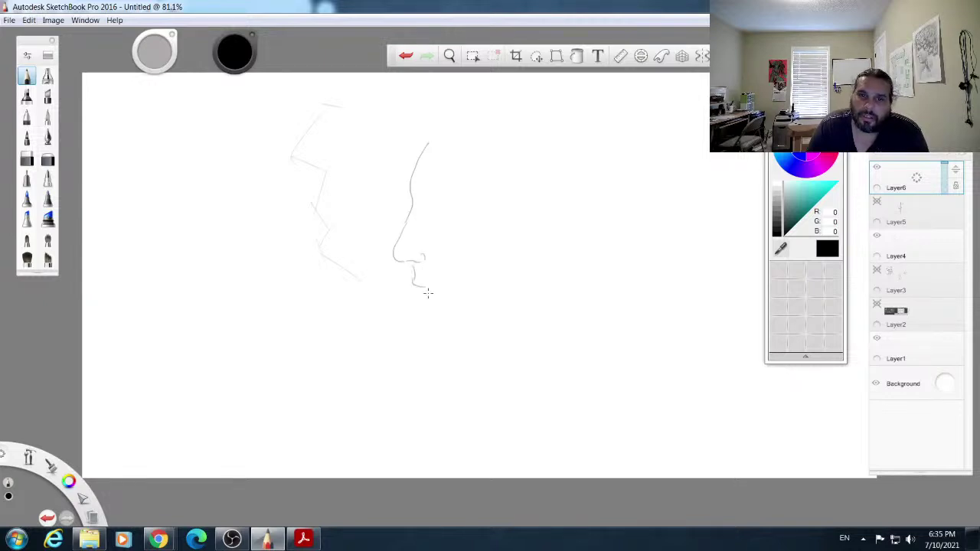
mouse_move(420, 288)
mouse_down()
mouse_move(443, 295)
mouse_move(426, 319)
mouse_move(434, 342)
mouse_move(453, 333)
mouse_up()
mouse_move(429, 208)
mouse_down()
mouse_move(456, 219)
mouse_move(449, 234)
mouse_up()
drag(420, 138, 525, 205)
mouse_move(487, 129)
mouse_down()
mouse_move(539, 122)
mouse_move(577, 221)
mouse_move(567, 276)
mouse_move(550, 281)
mouse_up()
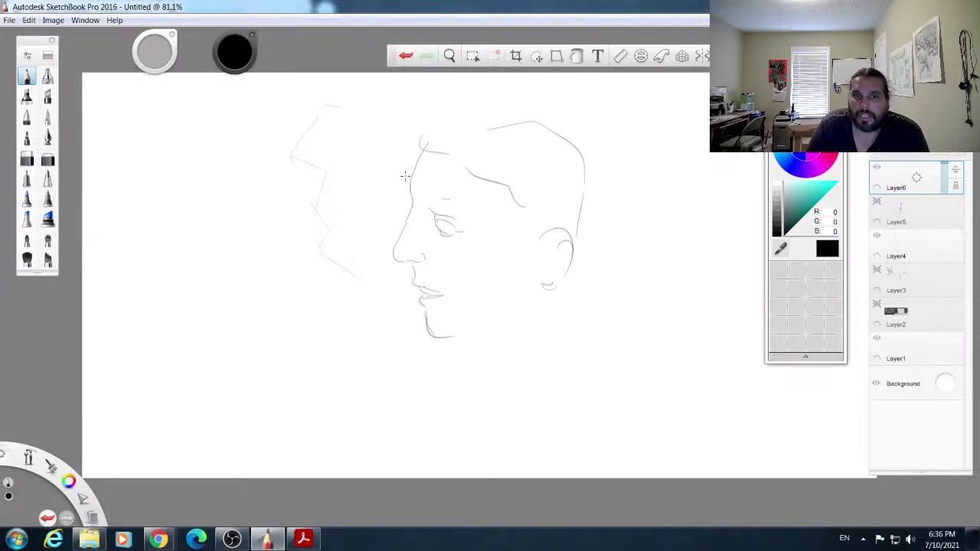
Step: Draw straight-line versions of the brow and nose contour beside and over the profile, plus an arrow pointing away from the face
drag(348, 150, 329, 234)
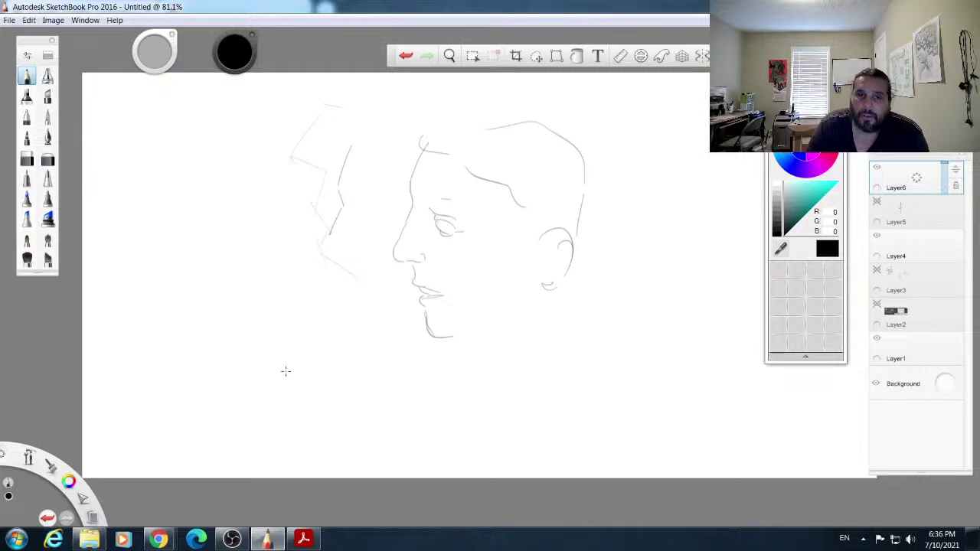
mouse_move(391, 141)
mouse_down()
mouse_move(374, 209)
mouse_move(378, 191)
mouse_move(383, 225)
mouse_move(382, 209)
mouse_move(362, 253)
mouse_up()
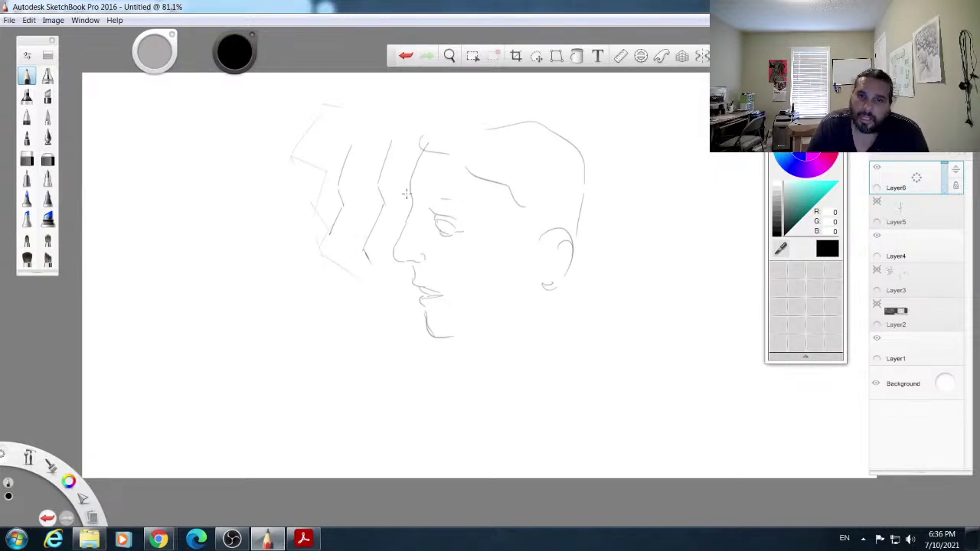
mouse_move(411, 190)
mouse_down()
mouse_move(426, 148)
mouse_move(409, 188)
mouse_move(384, 155)
mouse_move(385, 205)
mouse_up()
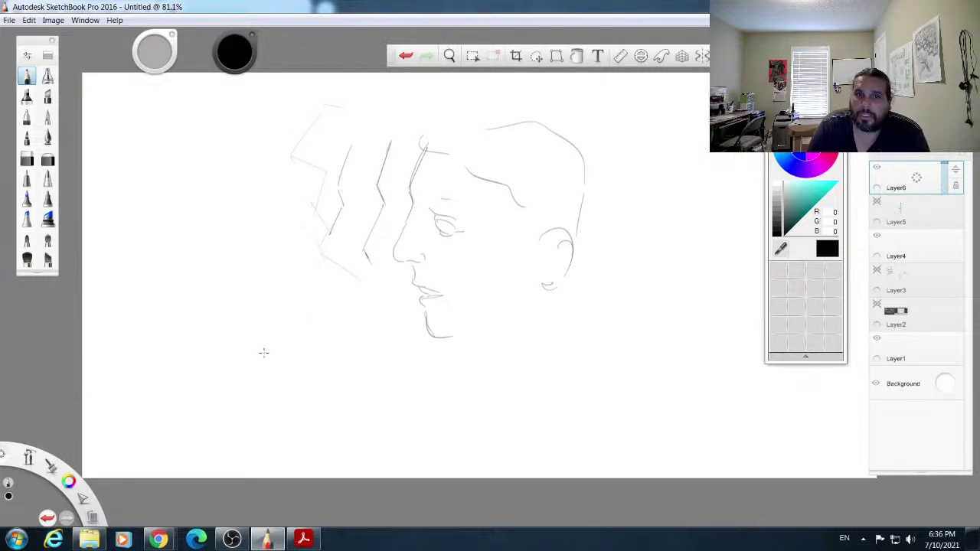
drag(326, 201, 285, 218)
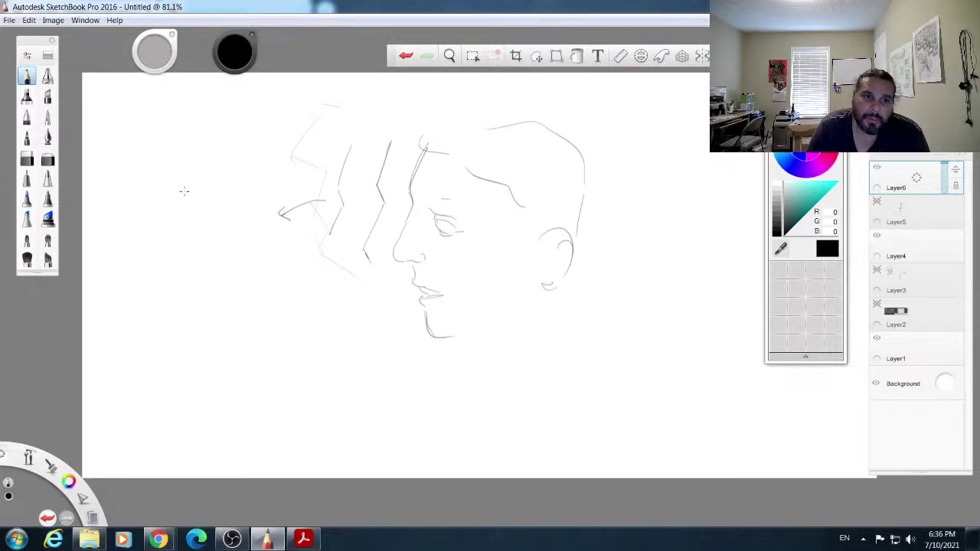
Step: Draw a three-dimensional box beside the profile and hatch its right side plane
mouse_move(179, 157)
mouse_down()
mouse_move(183, 220)
mouse_move(228, 217)
mouse_move(225, 202)
mouse_move(237, 219)
mouse_move(223, 201)
mouse_move(241, 158)
mouse_up()
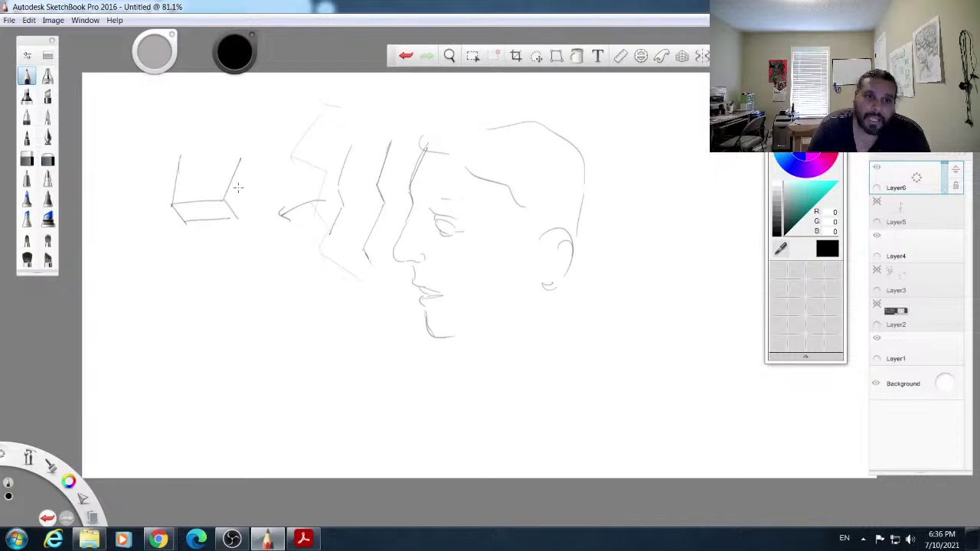
mouse_move(238, 217)
mouse_down()
mouse_move(247, 184)
mouse_move(239, 209)
mouse_up()
drag(231, 186, 244, 199)
mouse_move(237, 175)
mouse_down()
mouse_move(245, 195)
mouse_move(241, 188)
mouse_up()
drag(248, 150, 239, 184)
drag(180, 158, 242, 155)
Step: Sketch a rounded column form directly beneath the box and add cross-contour lines to it
mouse_move(189, 209)
mouse_down()
mouse_move(195, 256)
mouse_move(215, 217)
mouse_move(220, 263)
mouse_up()
drag(205, 217, 207, 264)
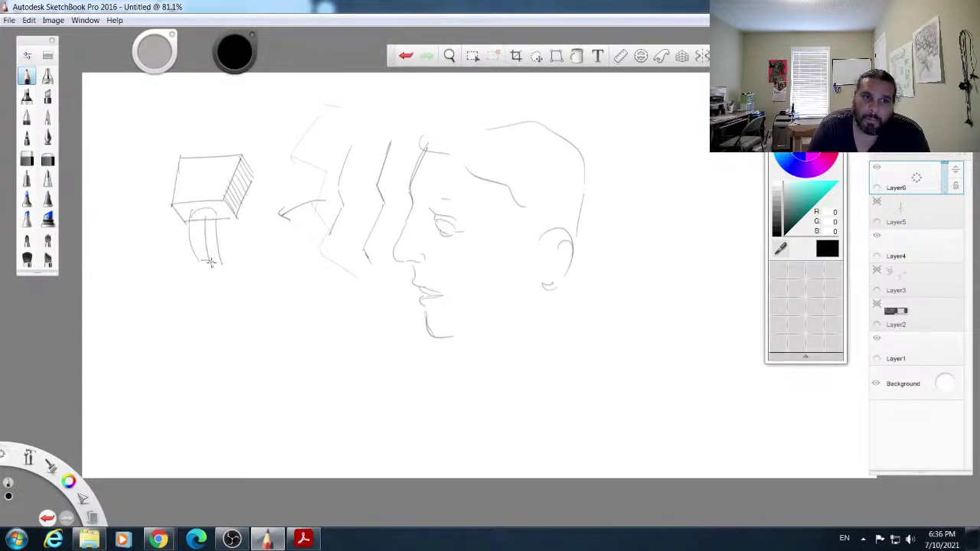
mouse_move(190, 232)
mouse_down()
mouse_move(216, 234)
mouse_move(198, 248)
mouse_up()
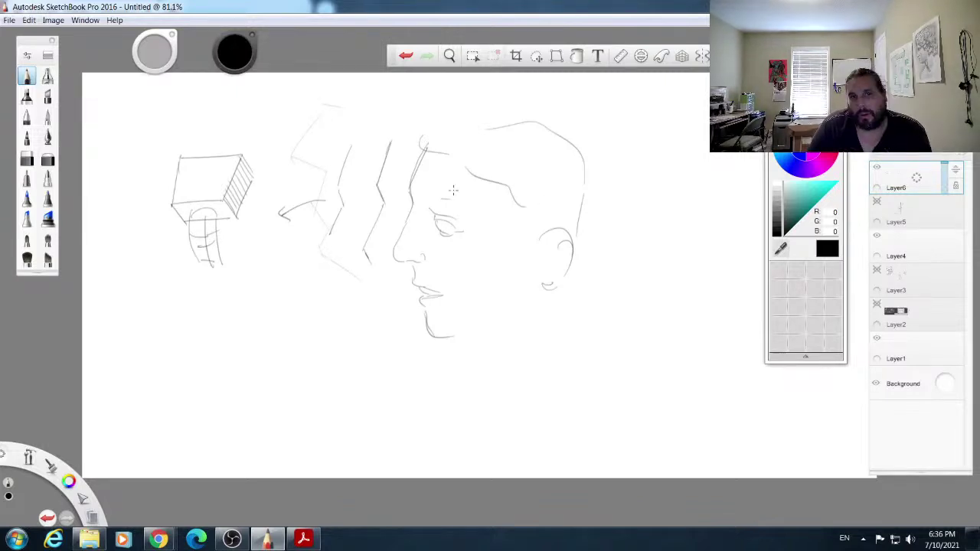
Step: Draw volume forms with cross-contours over the profile's nose and cheek, and reinforce the eye socket and nose planes
mouse_move(384, 168)
mouse_down()
mouse_move(383, 205)
mouse_move(420, 207)
mouse_move(430, 219)
mouse_move(422, 268)
mouse_up()
mouse_move(421, 232)
mouse_down()
mouse_move(456, 282)
mouse_move(441, 264)
mouse_move(450, 291)
mouse_up()
drag(426, 254, 441, 274)
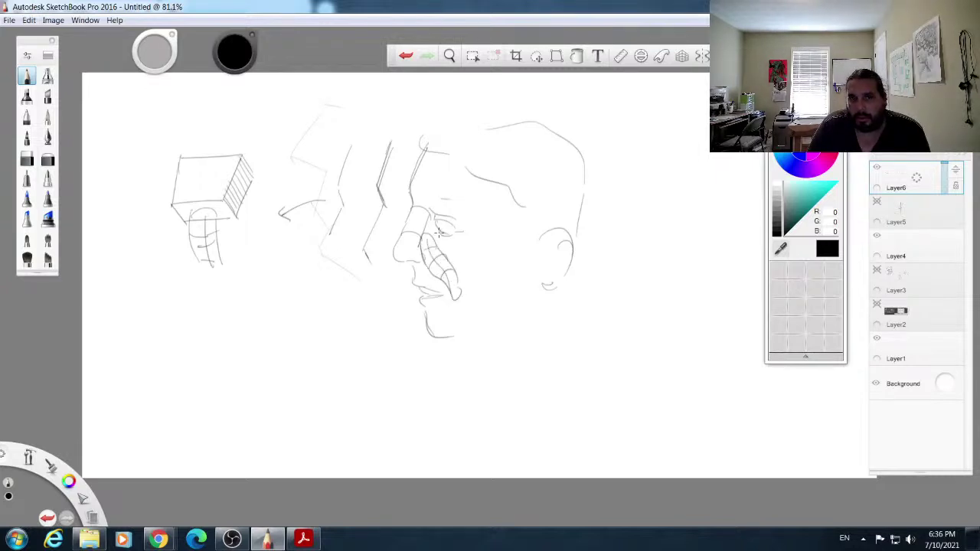
mouse_move(433, 228)
mouse_down()
mouse_move(459, 240)
mouse_move(441, 227)
mouse_move(435, 236)
mouse_move(439, 225)
mouse_move(469, 229)
mouse_move(484, 219)
mouse_up()
mouse_move(419, 206)
mouse_down()
mouse_move(389, 268)
mouse_move(393, 278)
mouse_move(412, 273)
mouse_up()
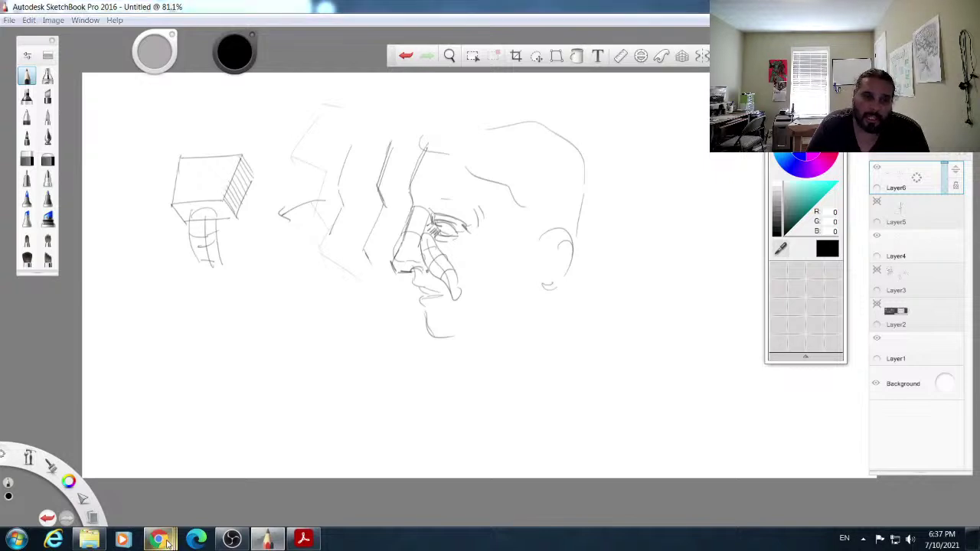
Step: Check the large Introduction 25 plate in the browser and return to the SketchBook canvas
mouse_move(167, 541)
click(316, 476)
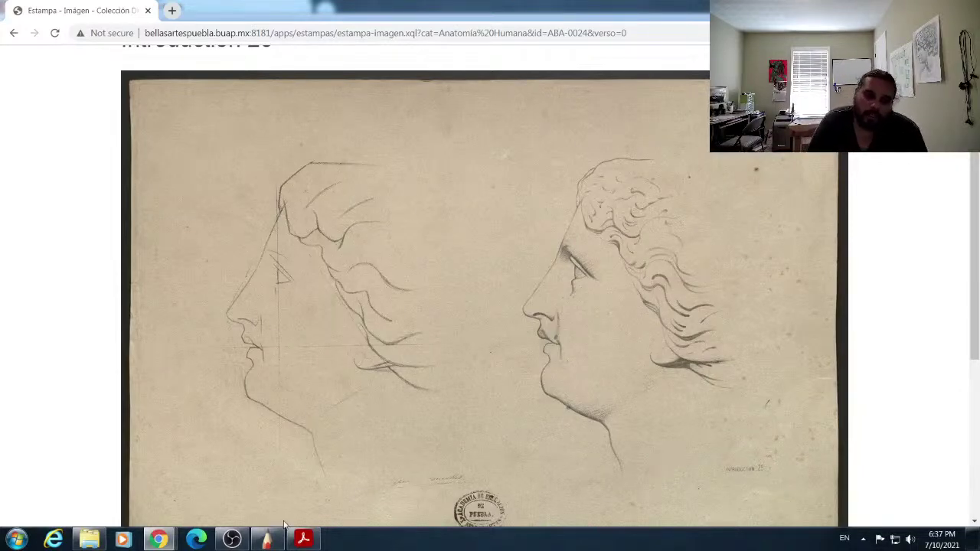
click(266, 539)
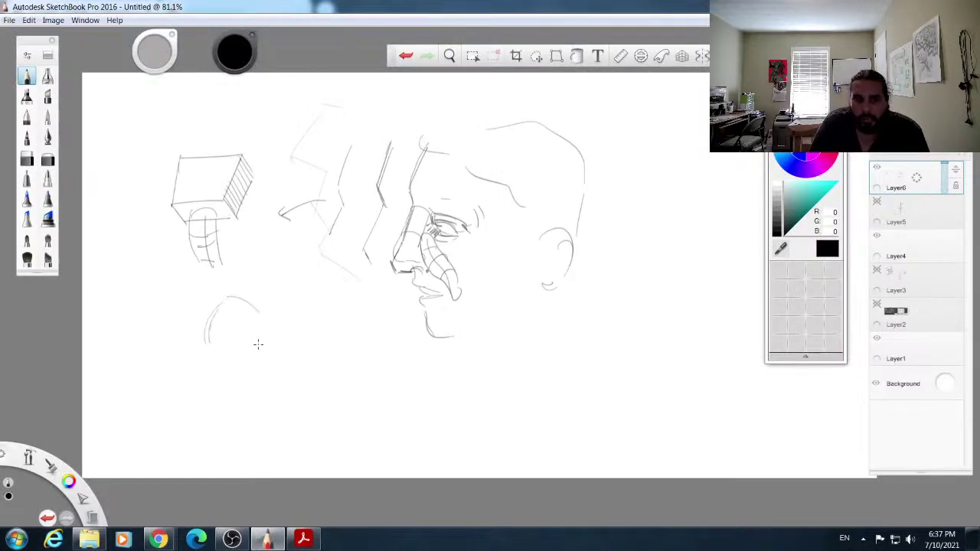
Step: Sketch overlapping rounded forms below the box and a simple nose profile beside them
mouse_move(209, 344)
mouse_down()
mouse_move(219, 388)
mouse_move(275, 438)
mouse_up()
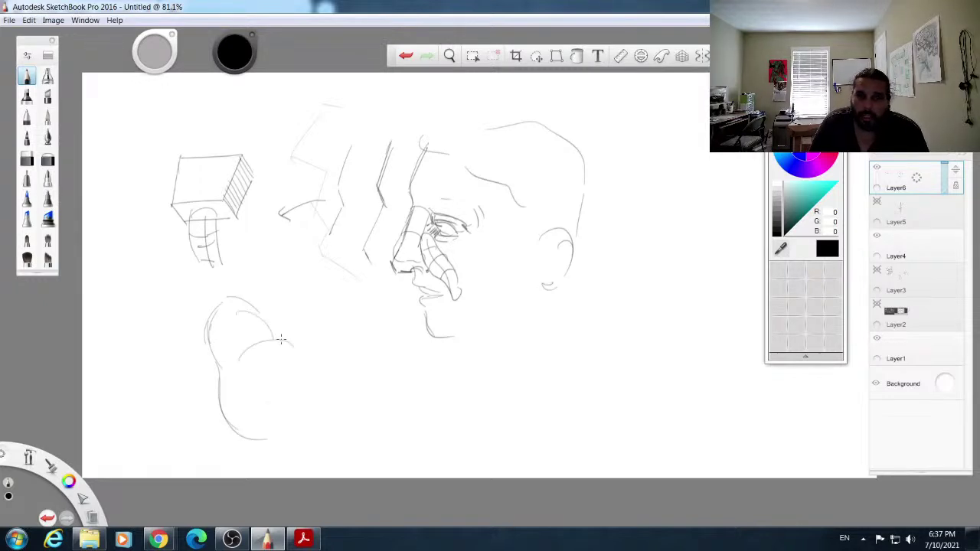
drag(241, 362, 304, 359)
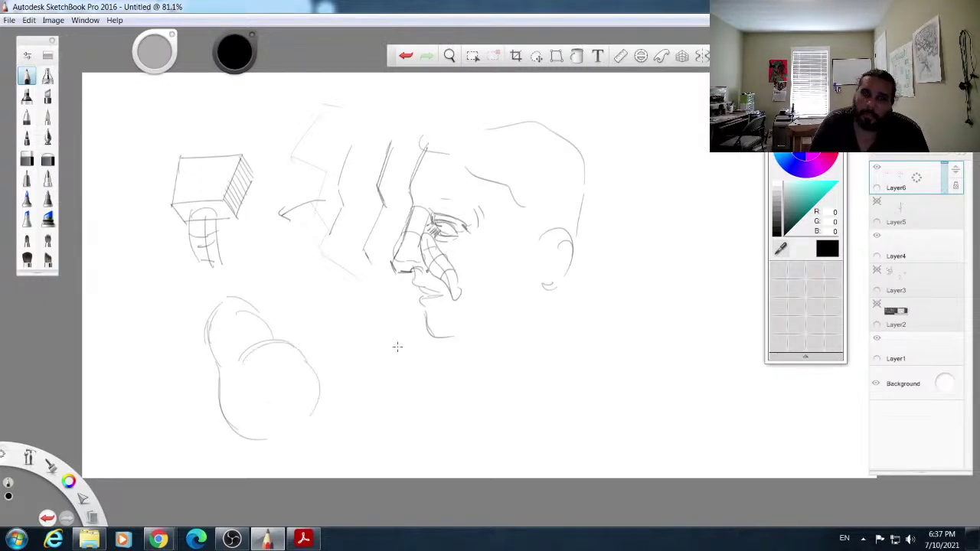
drag(384, 323, 365, 357)
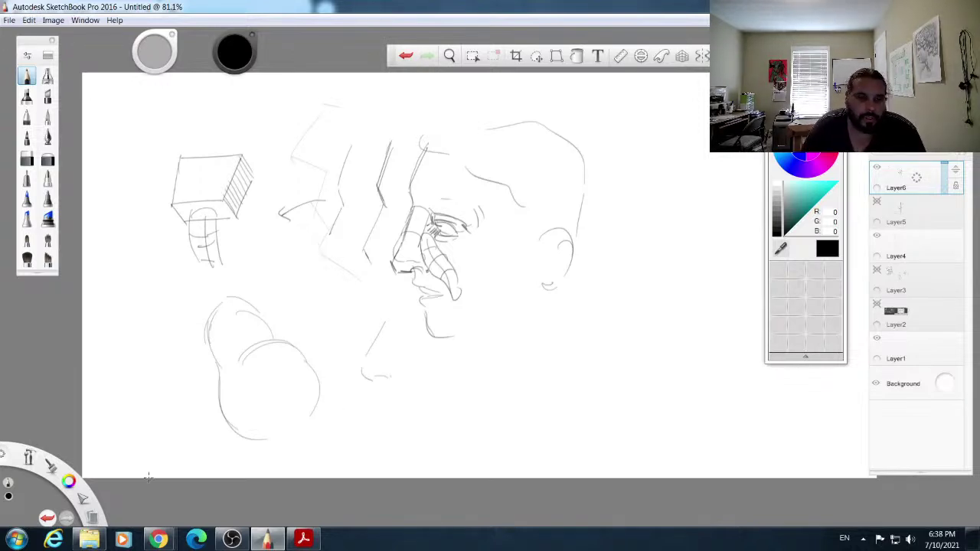
Step: Switch to the browser window with the GRUPO Antiguos Maestros Facebook group and look through its announcements up to the group header
mouse_move(159, 539)
click(230, 468)
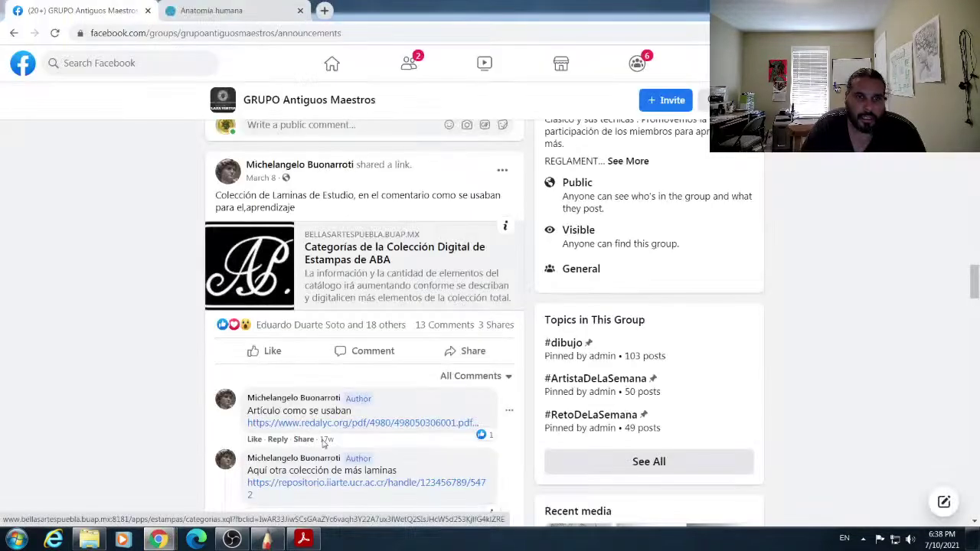
scroll(314, 438, down, 15)
scroll(298, 195, up, 15)
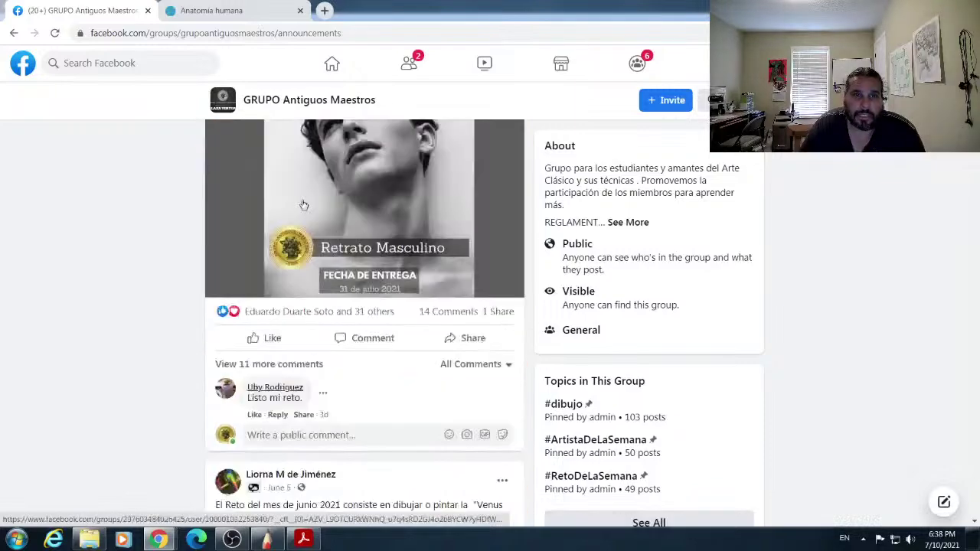
scroll(306, 204, up, 10)
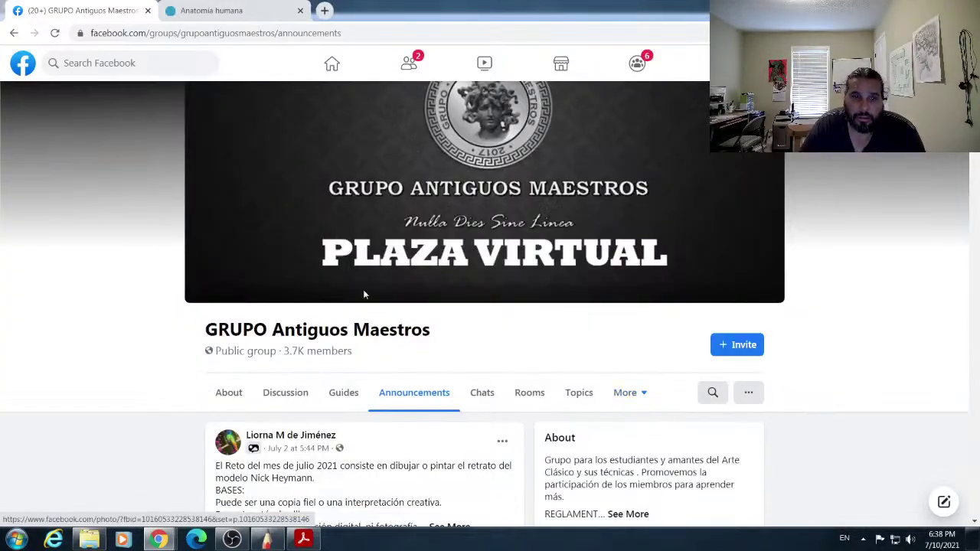
Step: Find the group's recent media and open the pencil portrait of a curly-haired woman looking over her shoulder
scroll(364, 294, down, 15)
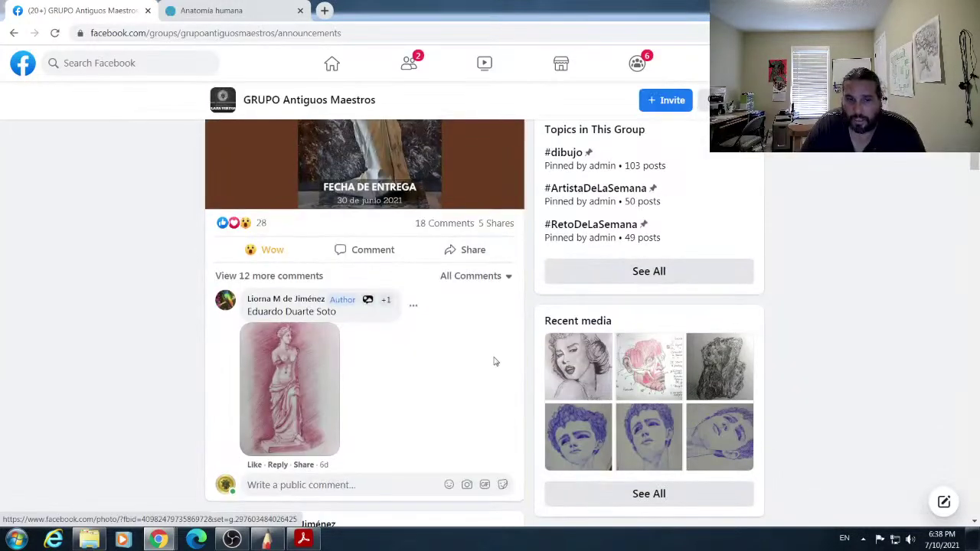
scroll(551, 376, down, 5)
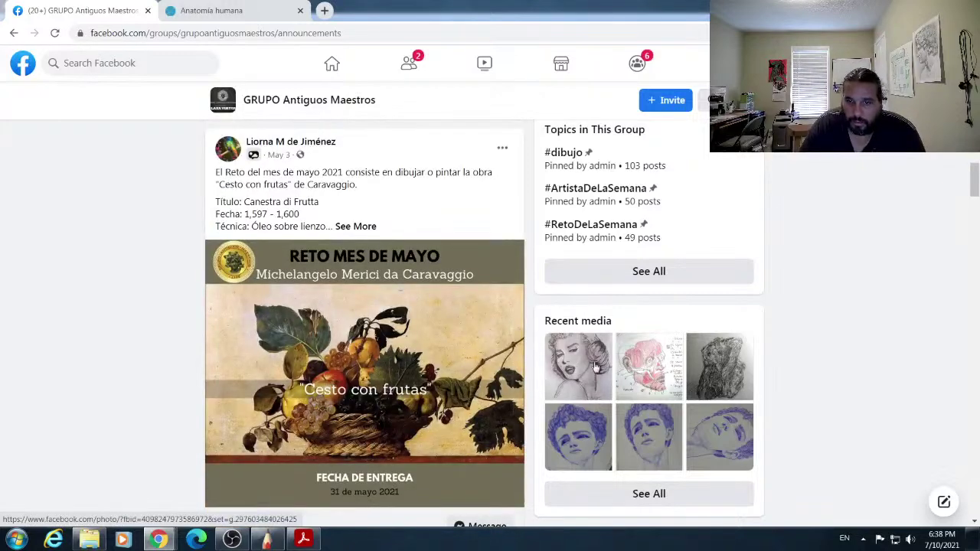
click(595, 368)
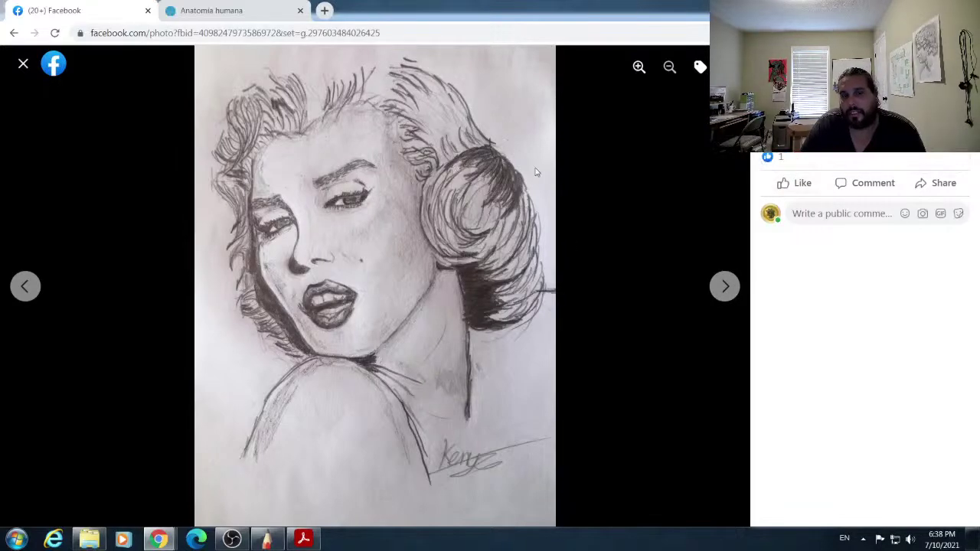
Step: Look through the group's next photos, from the labelled facial-muscle study and rock drawing to the blue-pen portraits, and close the photo viewer
click(725, 288)
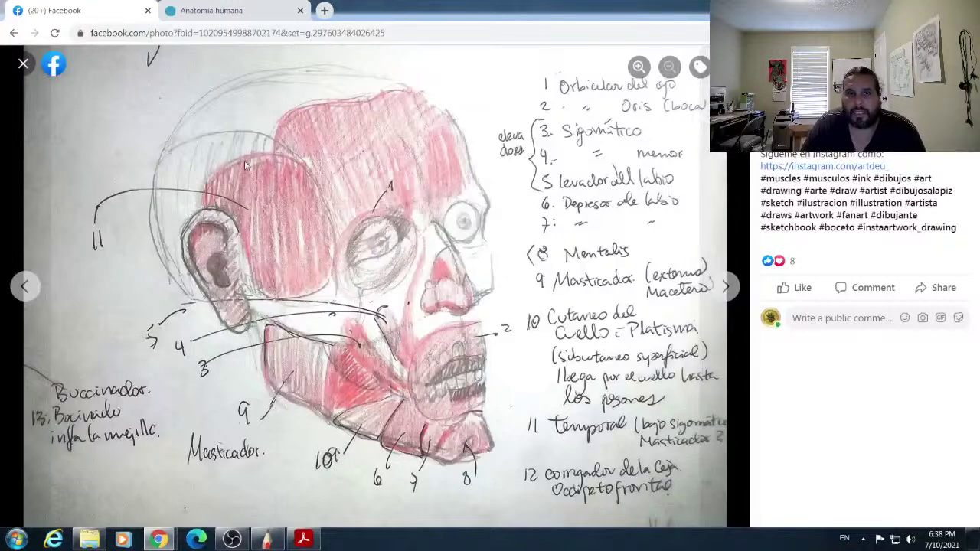
mouse_move(781, 194)
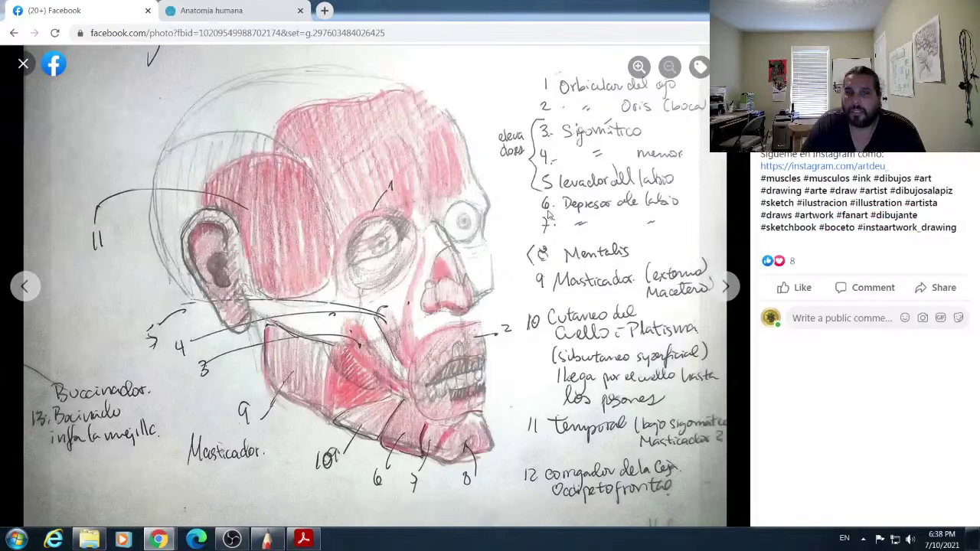
click(727, 289)
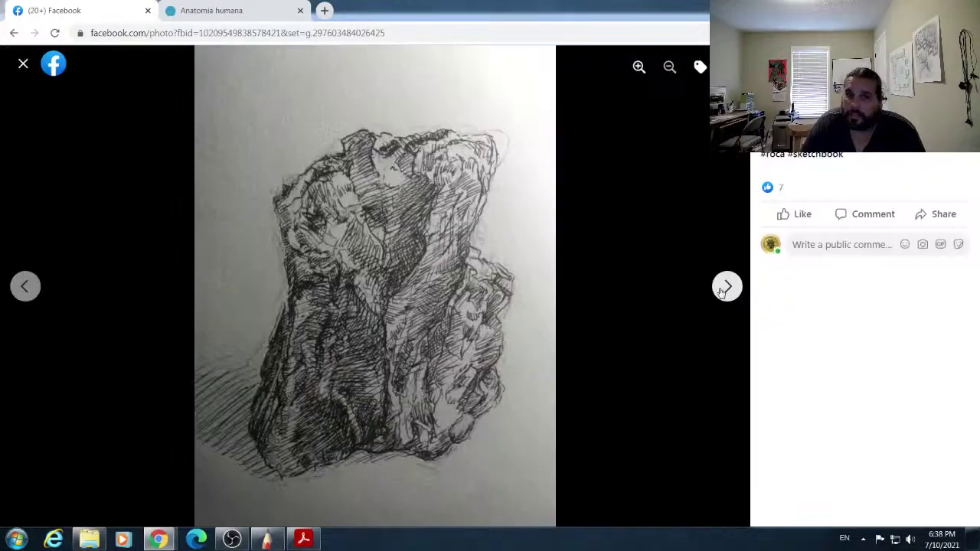
click(726, 287)
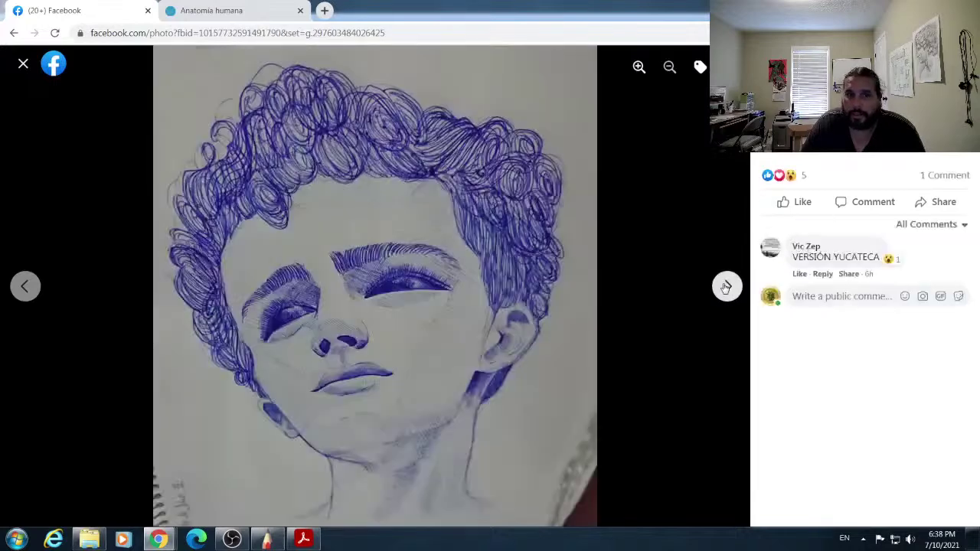
click(725, 288)
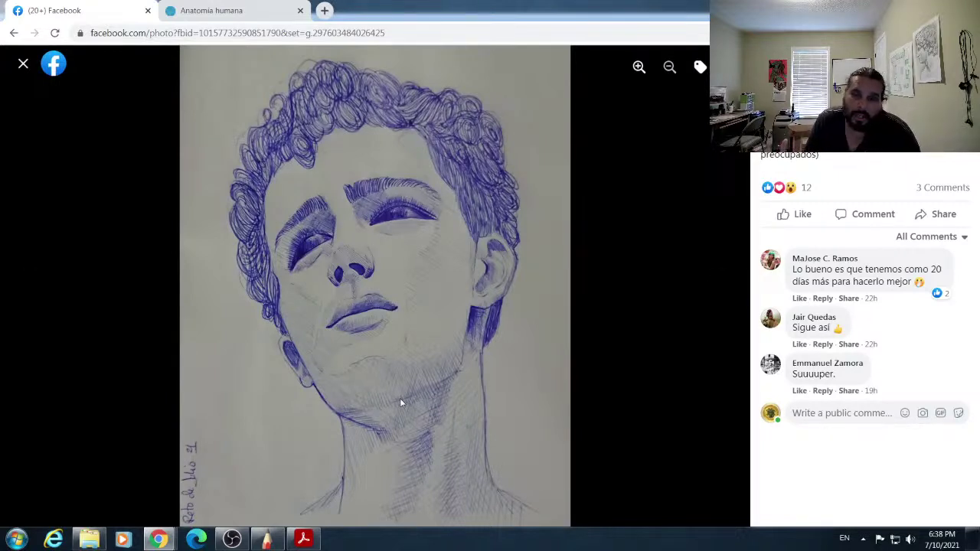
click(23, 64)
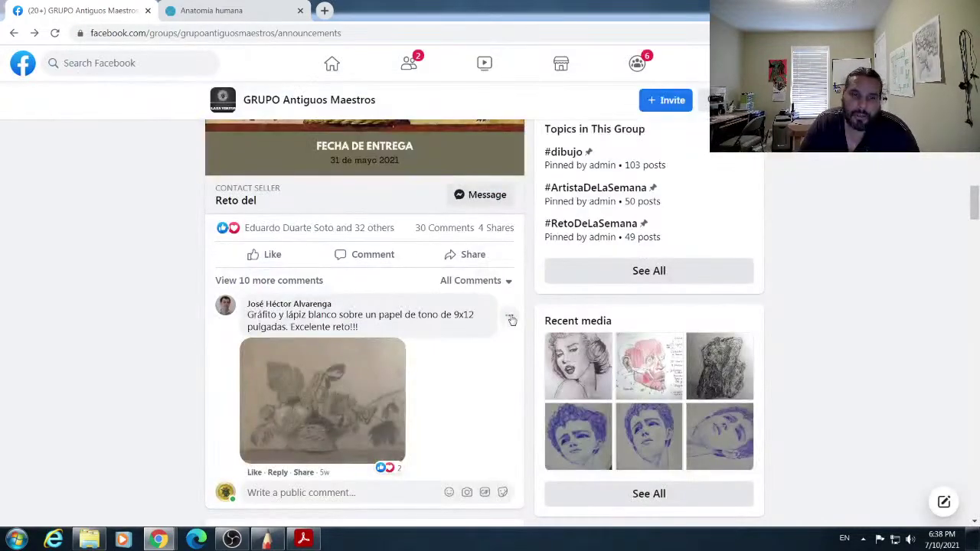
Step: Look through the group's older announcements down to the January posts and return to the group header
scroll(613, 352, down, 3)
scroll(633, 358, down, 7)
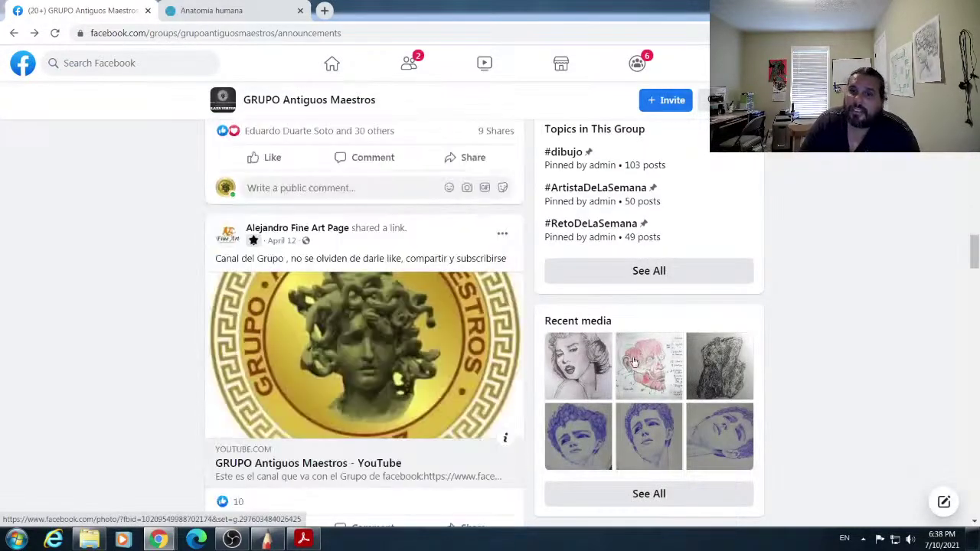
drag(976, 259, 966, 386)
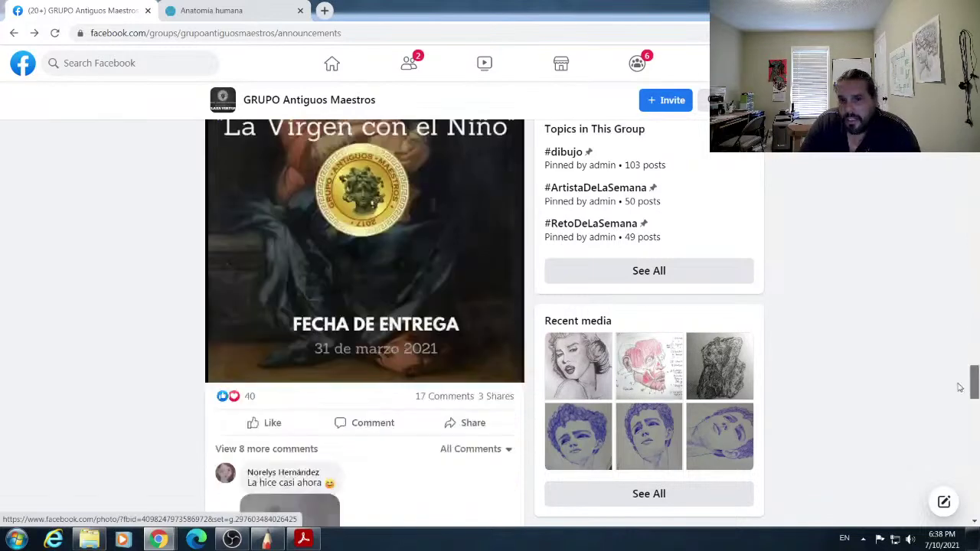
scroll(579, 349, down, 4)
scroll(579, 348, down, 4)
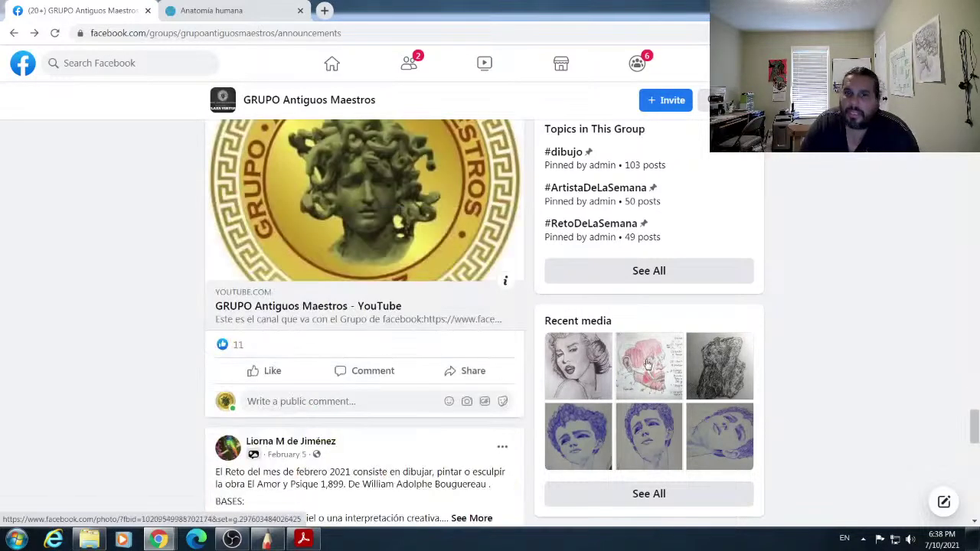
drag(974, 428, 974, 471)
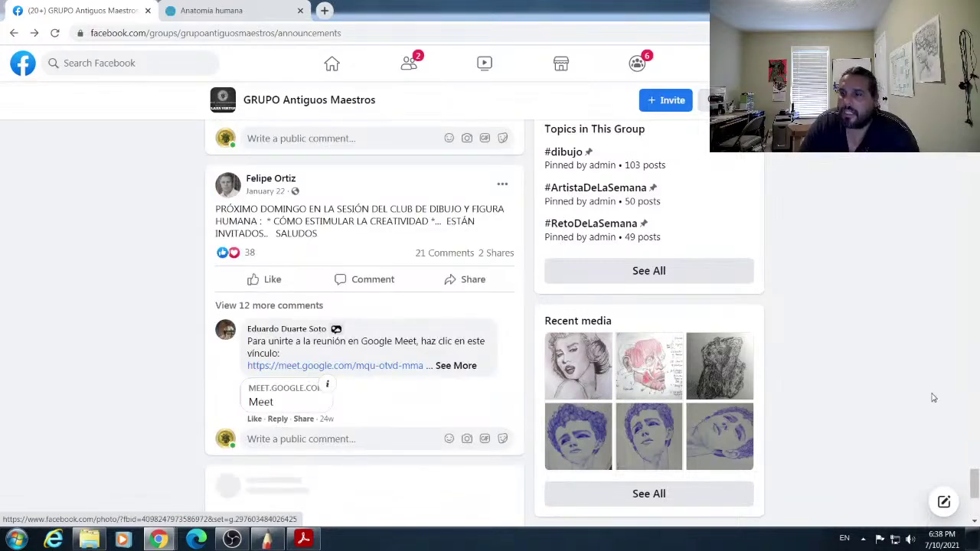
scroll(972, 475, down, 10)
drag(975, 433, 974, 138)
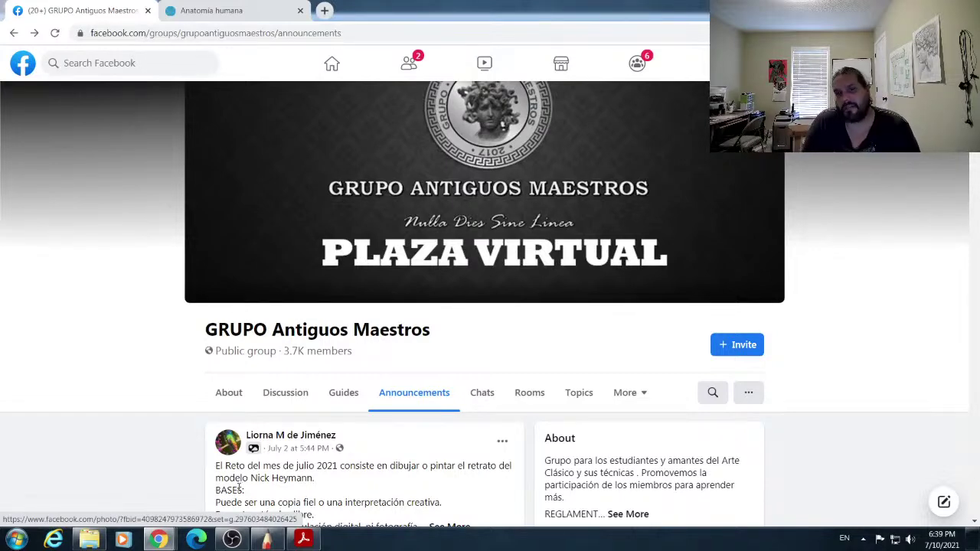
Step: Review the announcements again, from the July and June challenges through the plate-collection links to the January TALLER Antiguos Maestros posts
scroll(360, 375, down, 12)
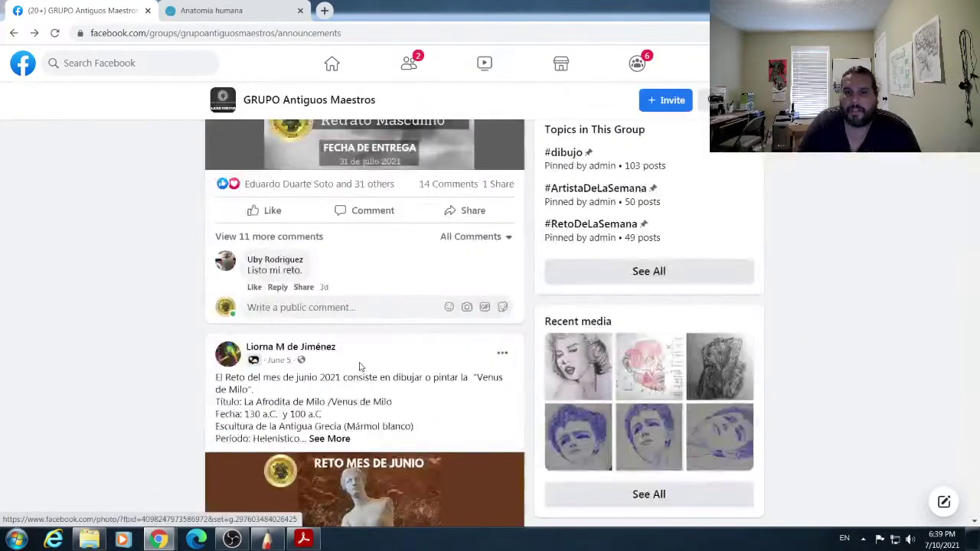
scroll(467, 363, down, 6)
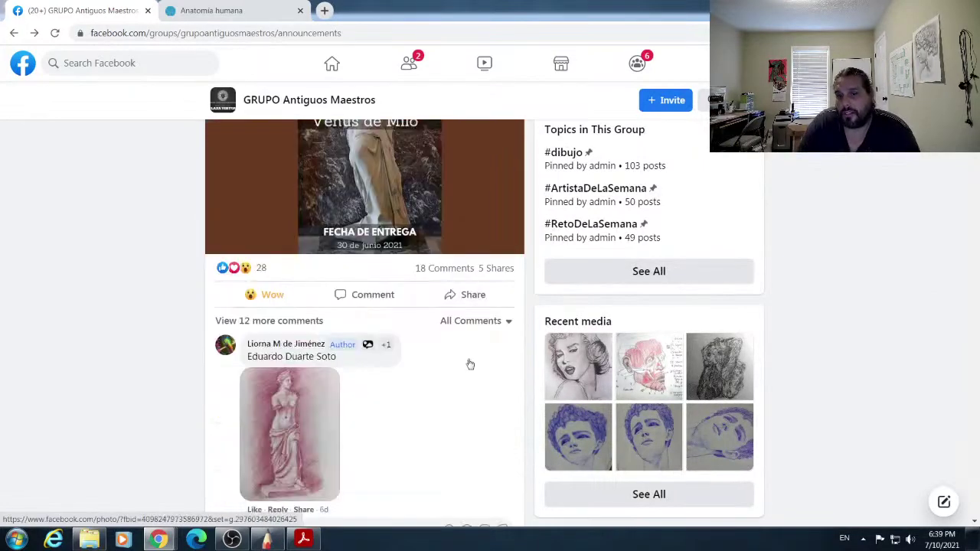
scroll(458, 362, down, 10)
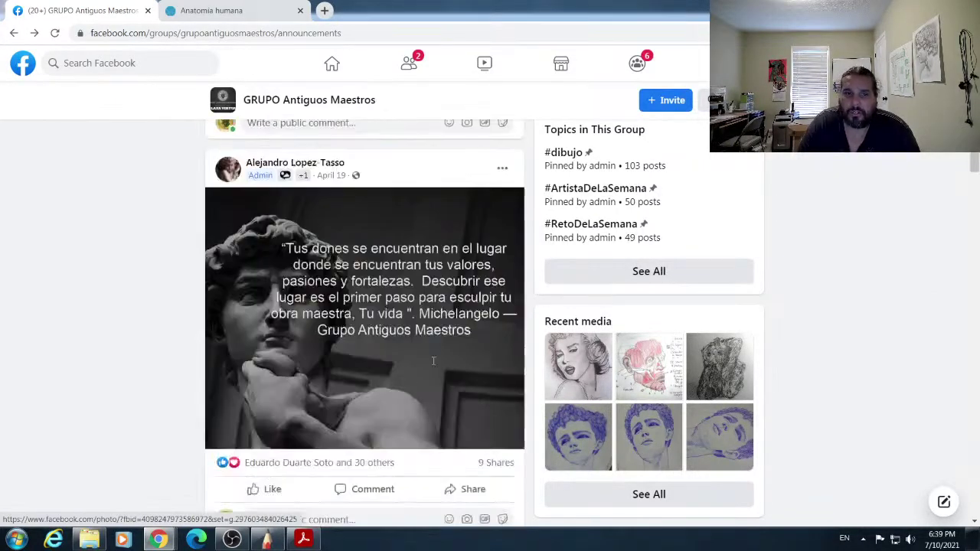
scroll(433, 368, down, 10)
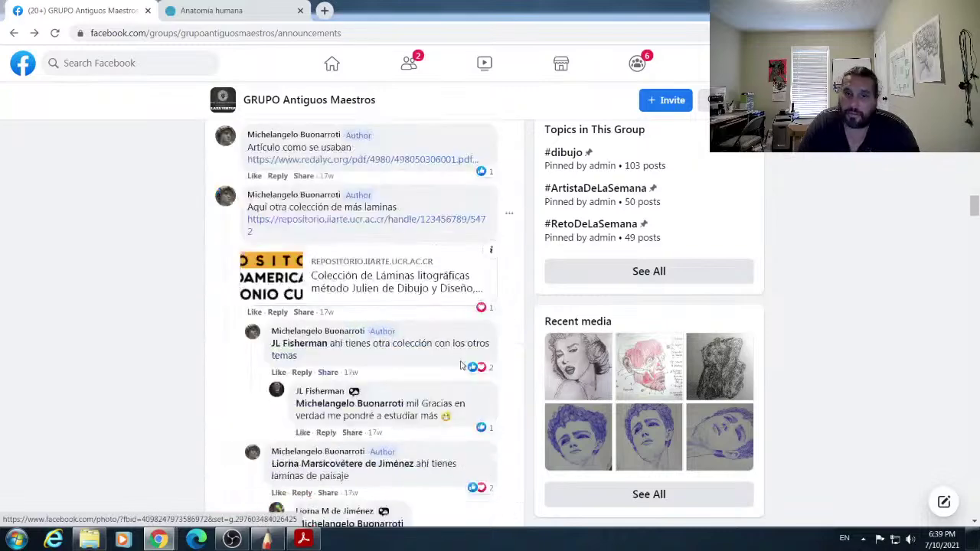
scroll(377, 391, down, 10)
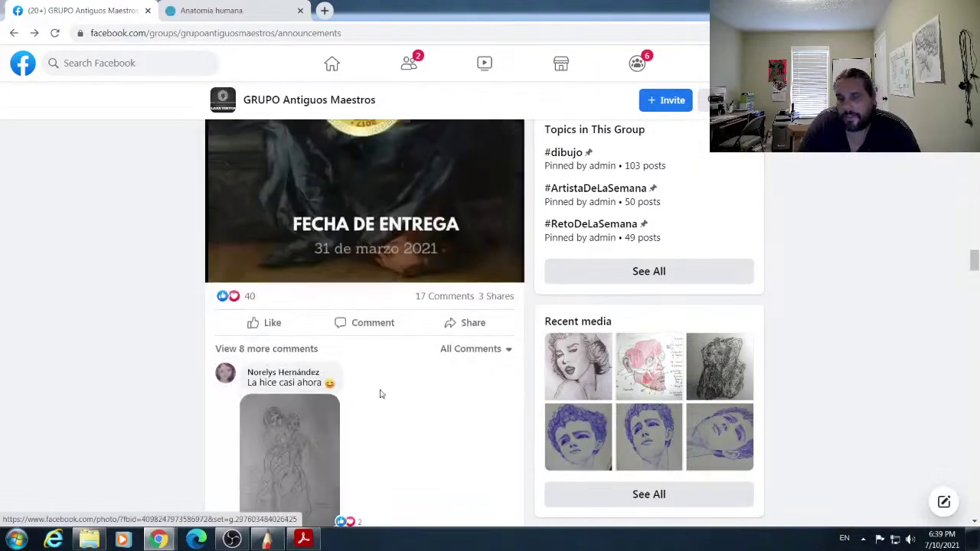
scroll(376, 390, down, 10)
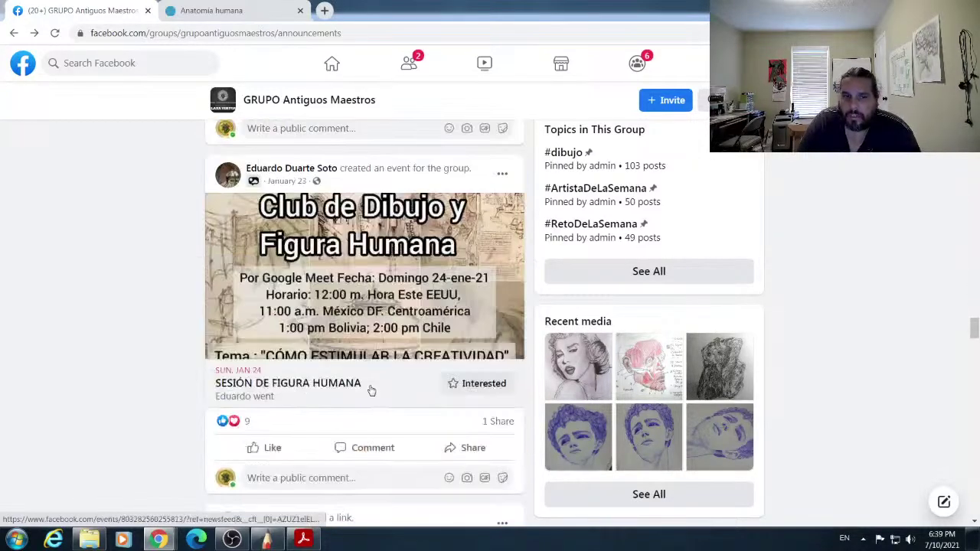
scroll(370, 390, down, 10)
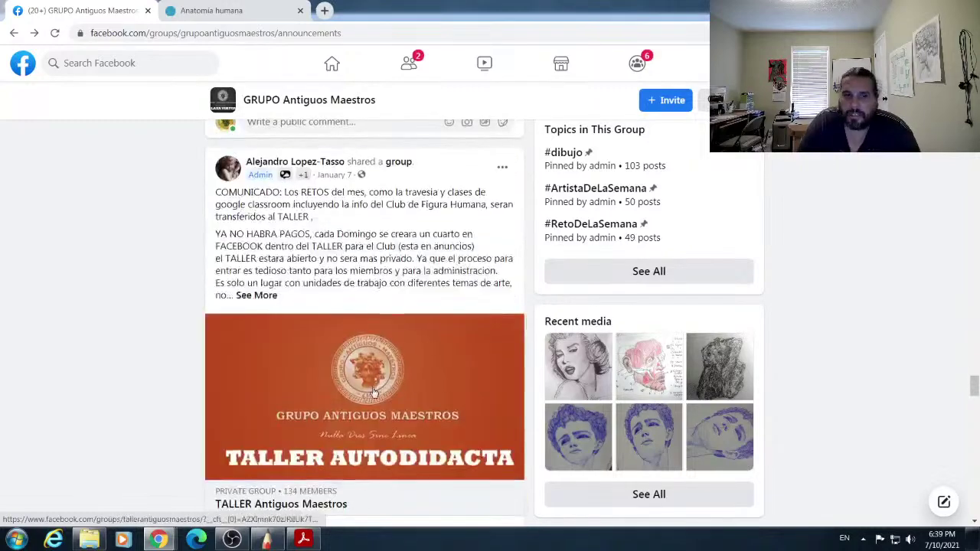
scroll(374, 393, down, 10)
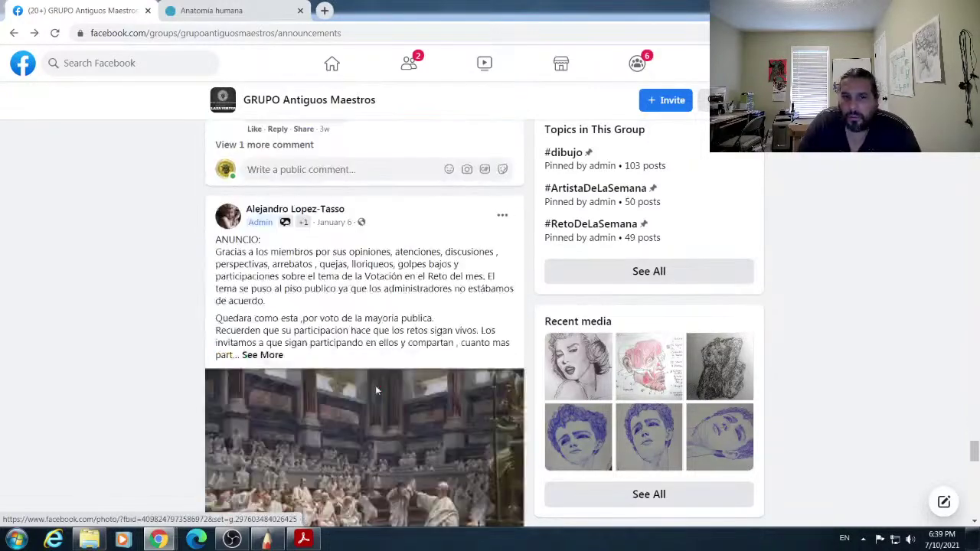
scroll(376, 389, down, 10)
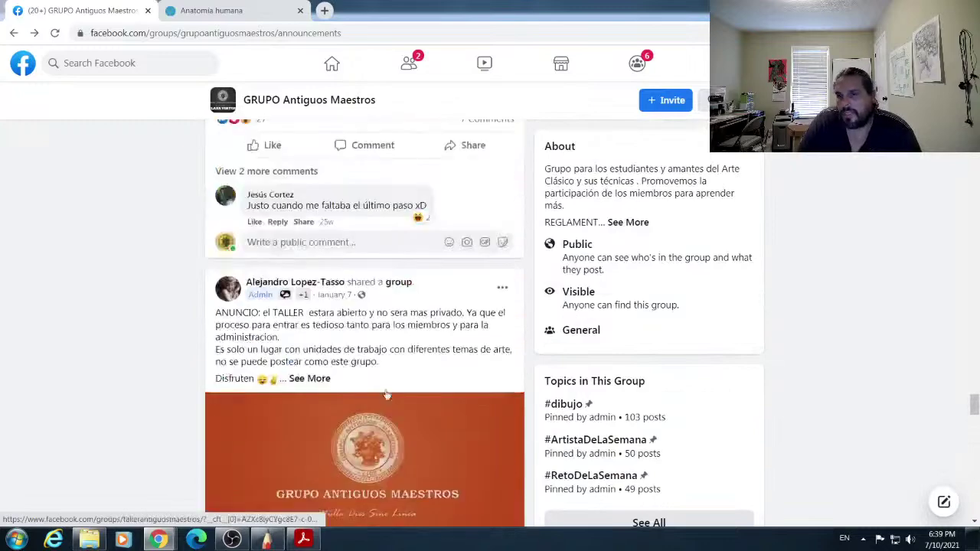
Step: Go back to the March challenge post, reopen the curly-haired woman's pencil portrait from the recent media, and close it after viewing
scroll(367, 383, up, 3)
drag(970, 378, 966, 208)
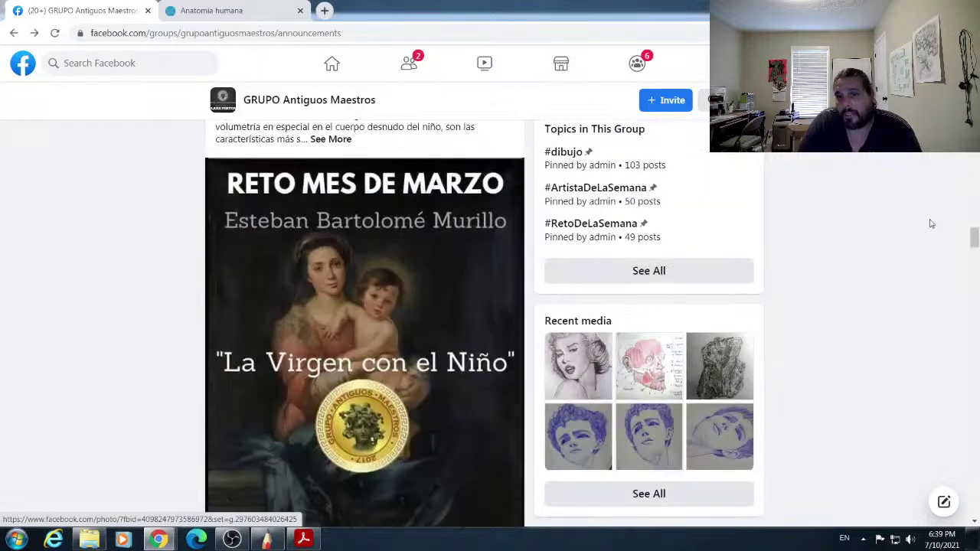
click(570, 372)
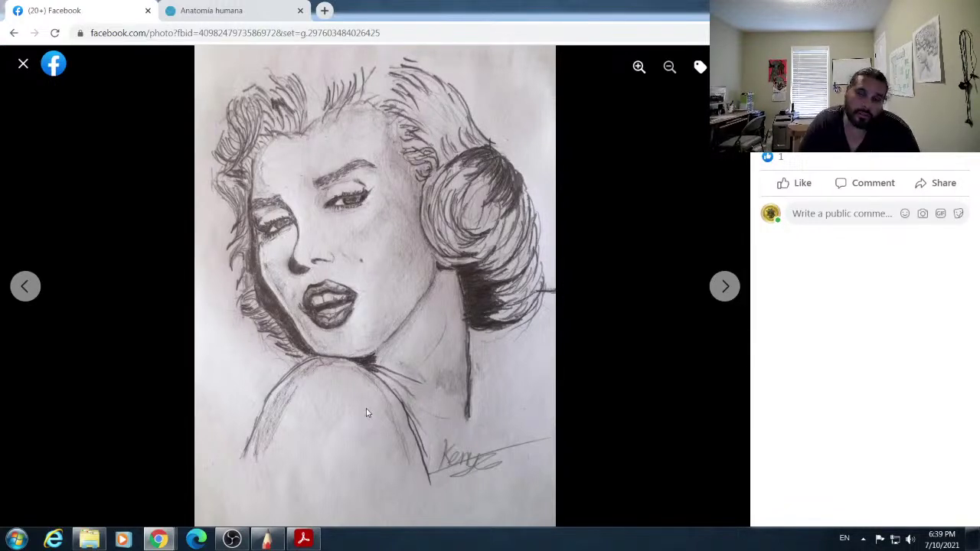
click(23, 66)
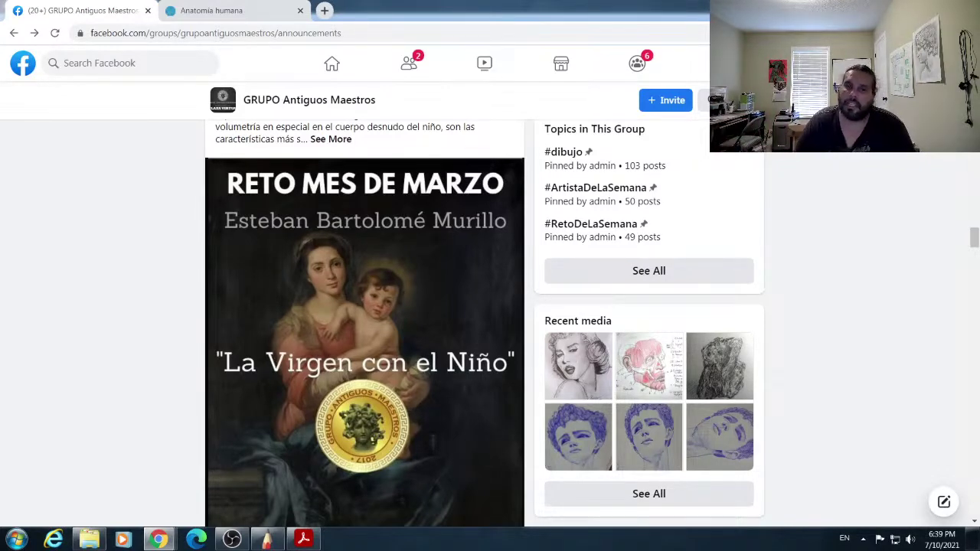
Step: Check the drawing posted under the March challenge, return to the group header, and open the group's Discussion section
scroll(286, 328, down, 4)
scroll(336, 330, down, 3)
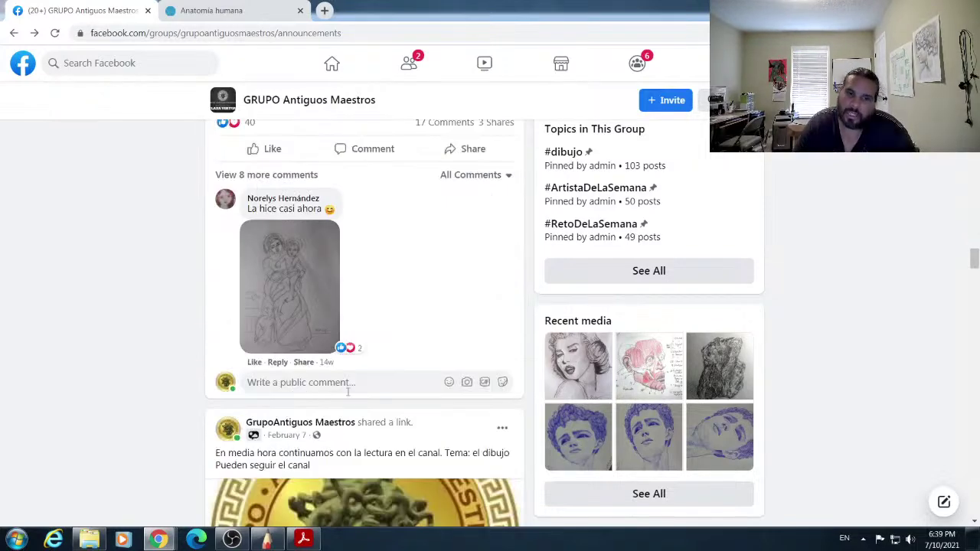
scroll(281, 280, up, 15)
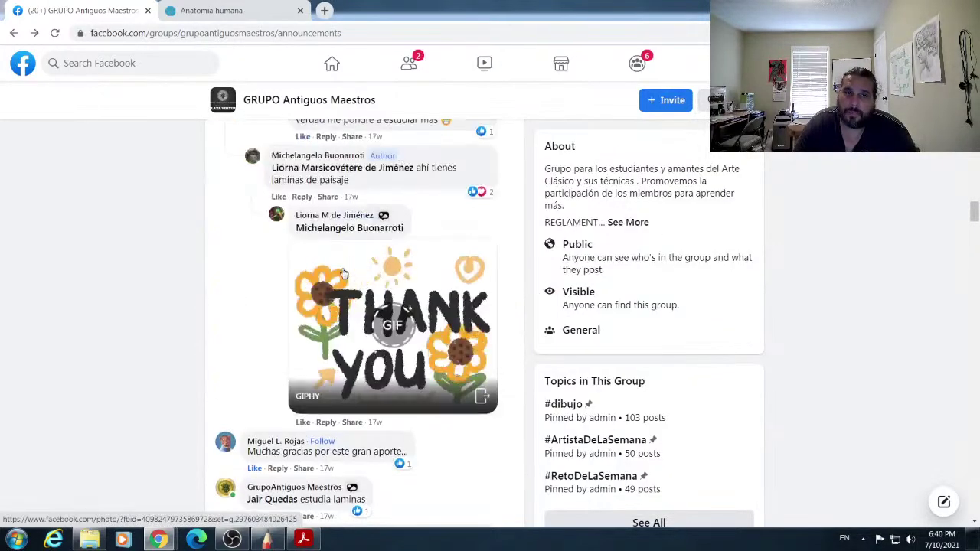
scroll(360, 261, up, 15)
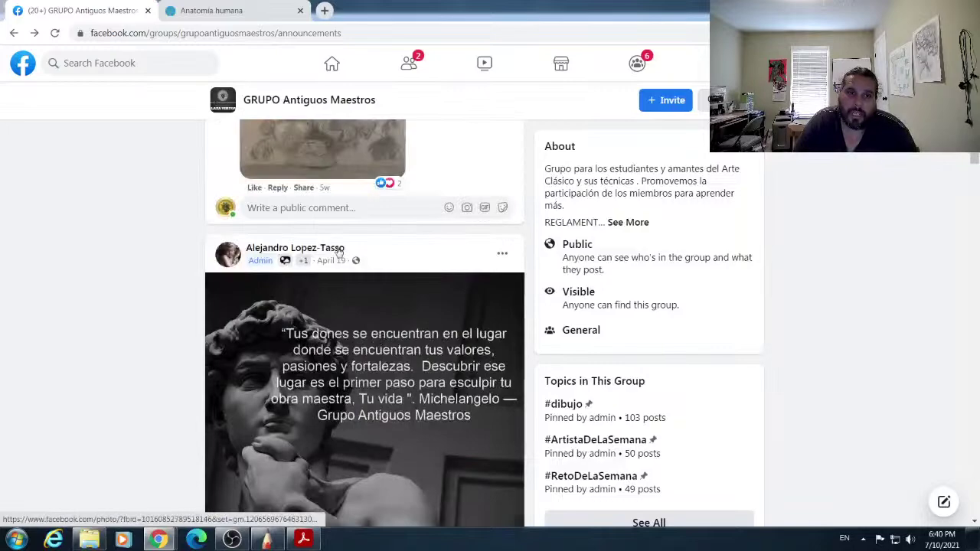
scroll(341, 222, up, 15)
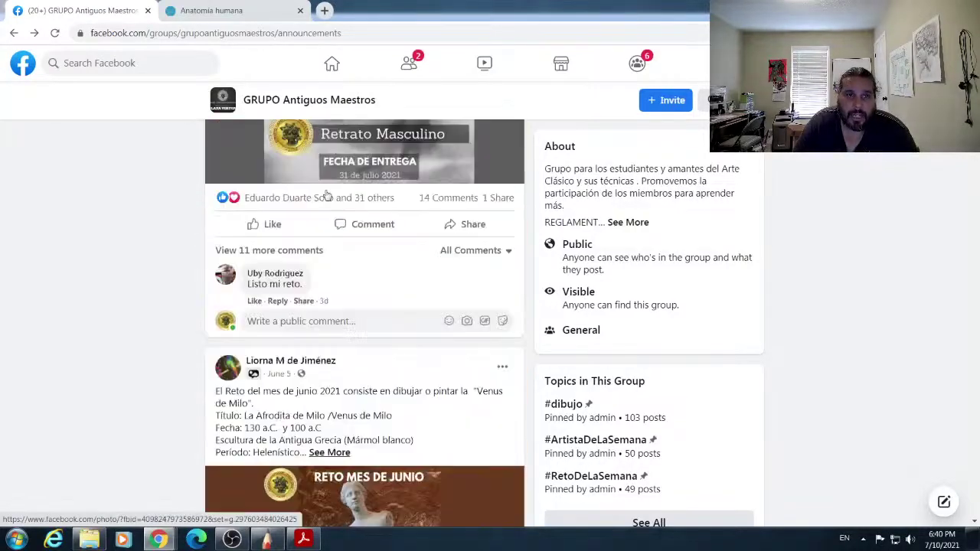
scroll(337, 201, up, 5)
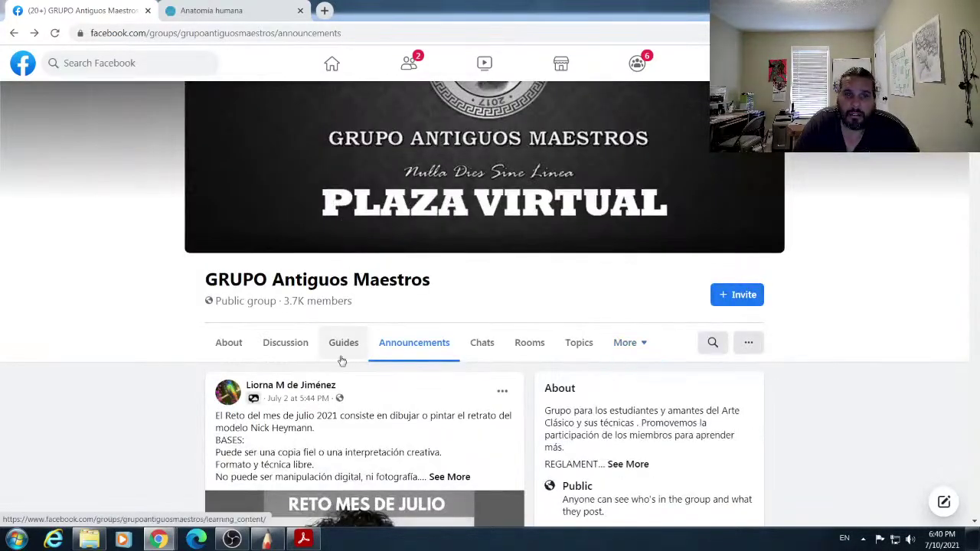
click(300, 349)
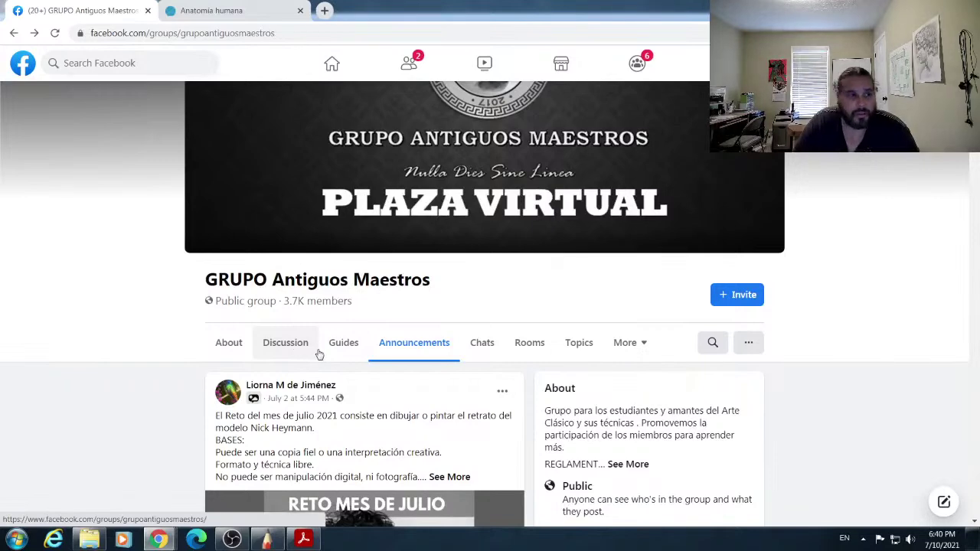
scroll(337, 364, down, 5)
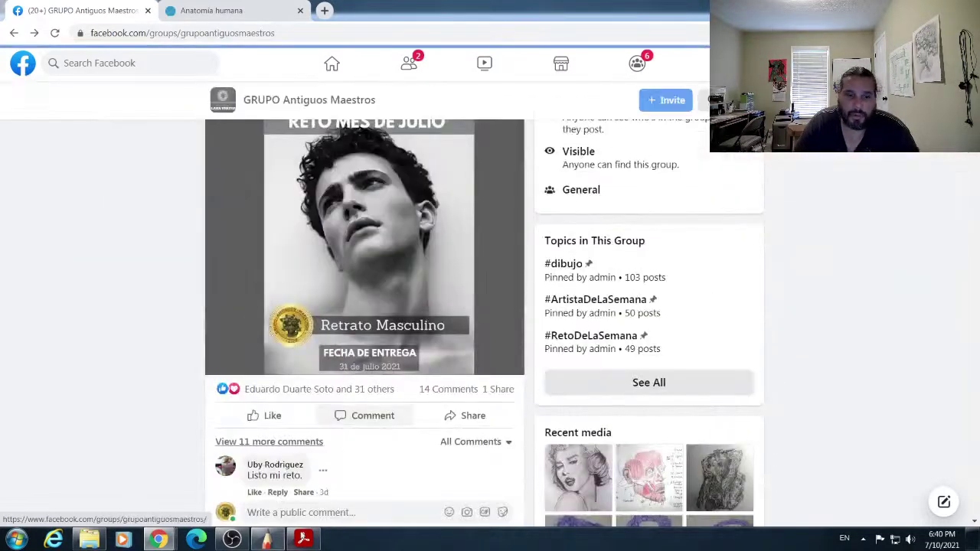
Step: Switch to the browser window with the Introduction 25 plate and browse the Anatomía Humana category down to the hand and foot lithographs
mouse_move(158, 540)
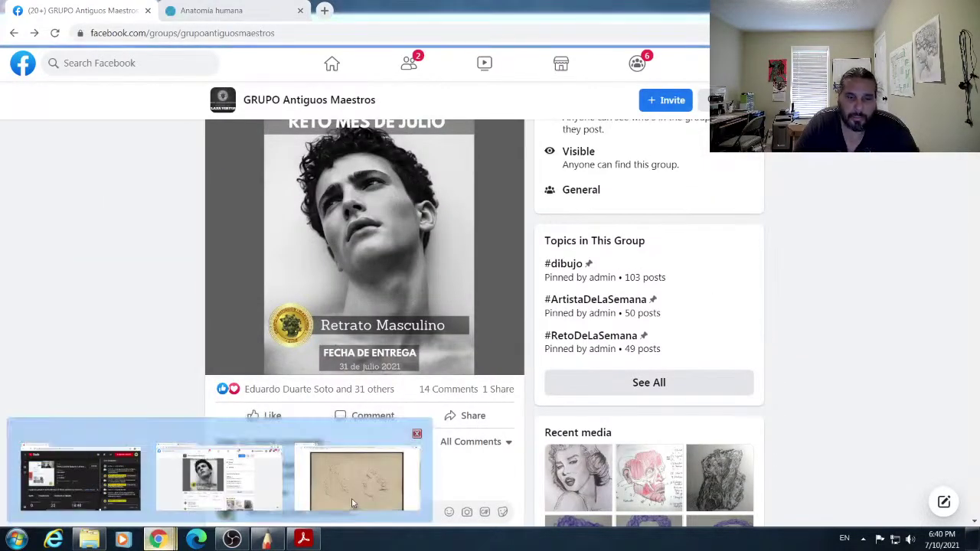
click(353, 503)
click(13, 33)
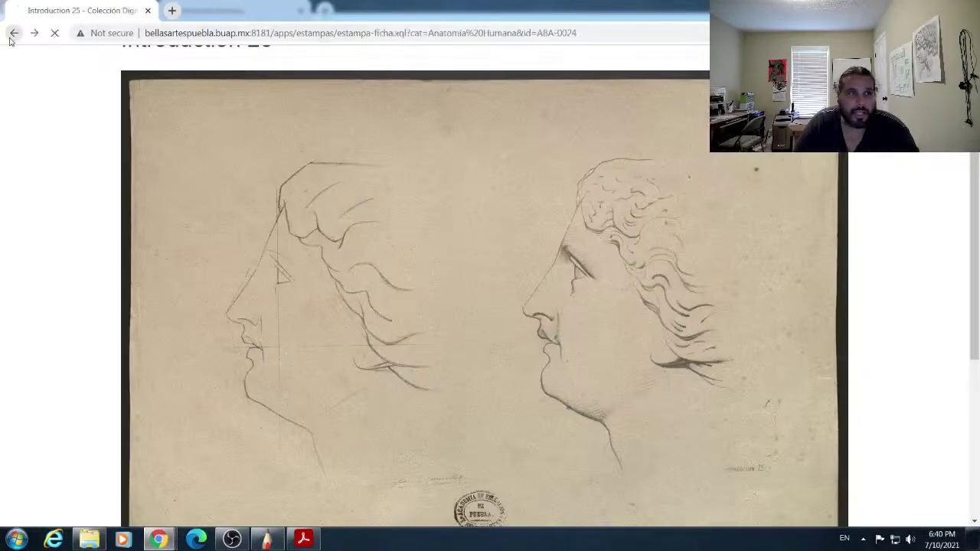
click(283, 157)
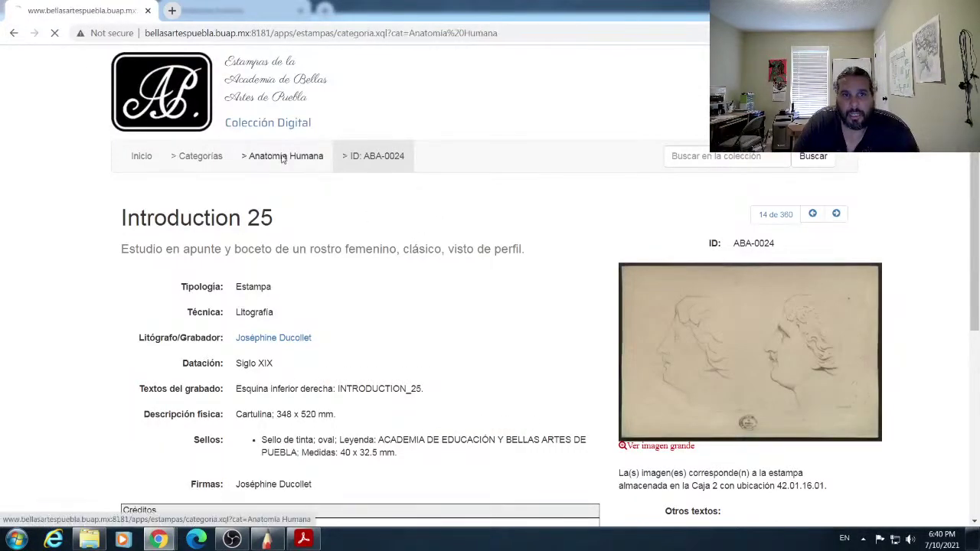
scroll(310, 168, down, 3)
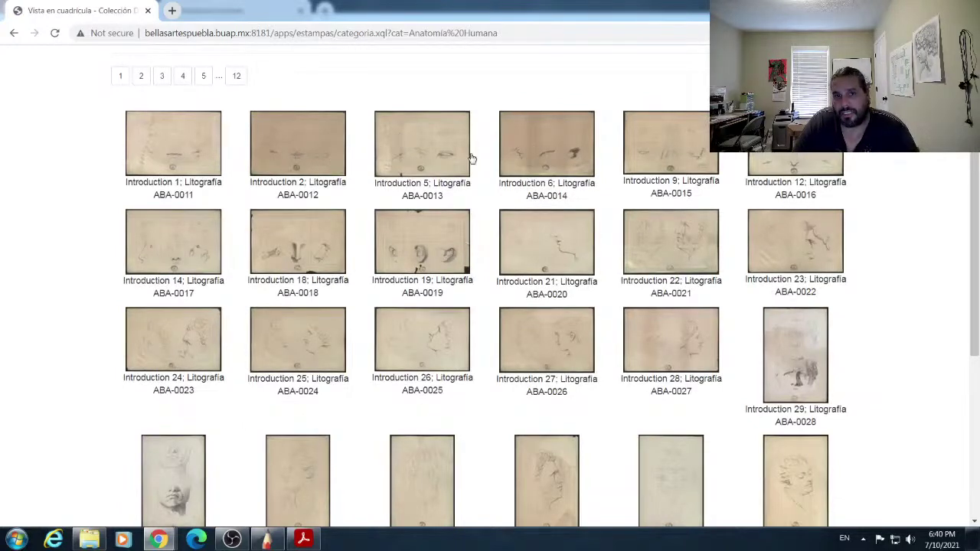
scroll(605, 310, down, 3)
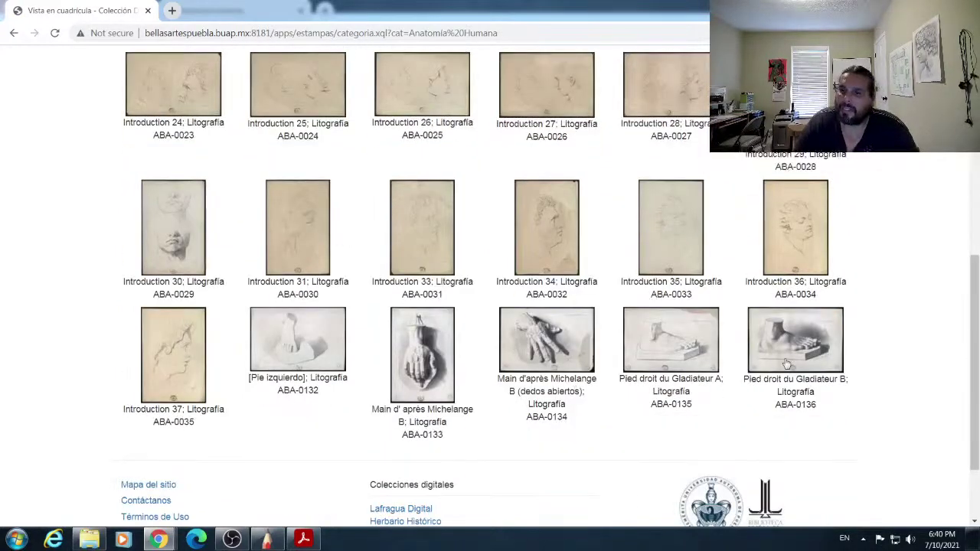
Step: Open the Pied droit du Gladiateur A plate and browse the following records through to Perfil de un hombre y un infante
click(670, 350)
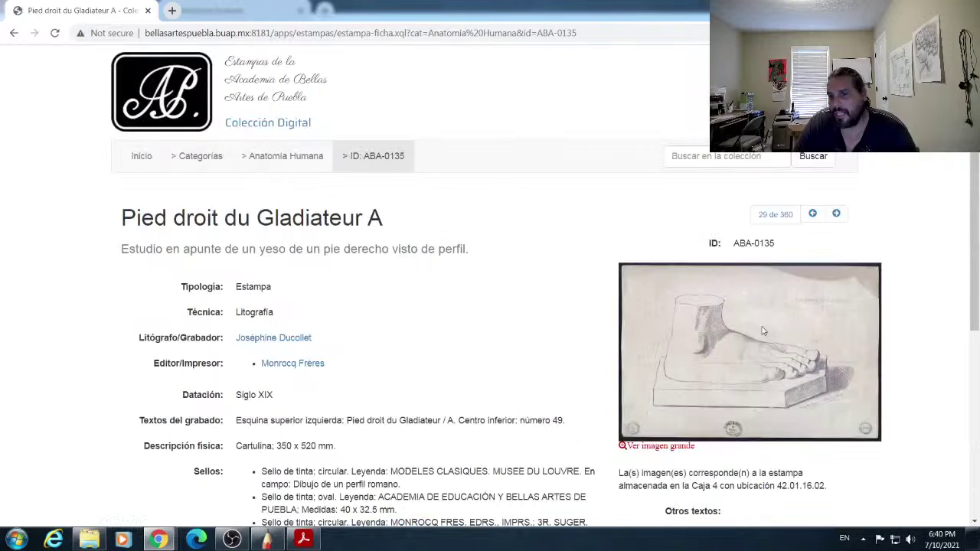
click(836, 214)
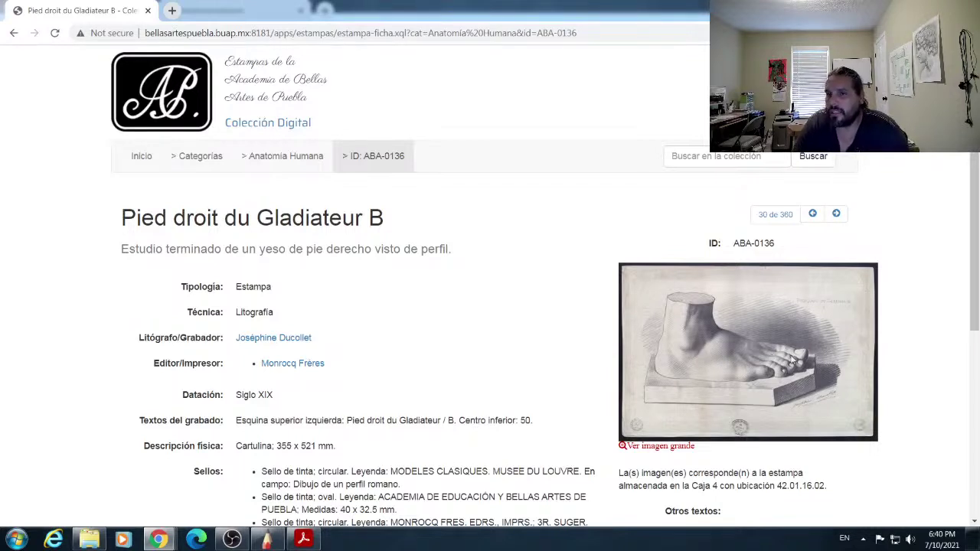
click(836, 214)
click(836, 214)
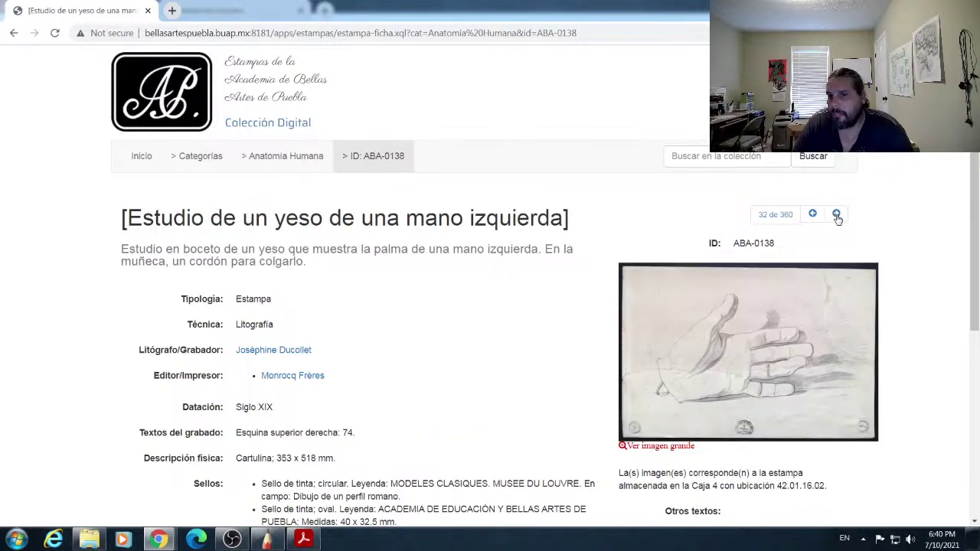
click(837, 215)
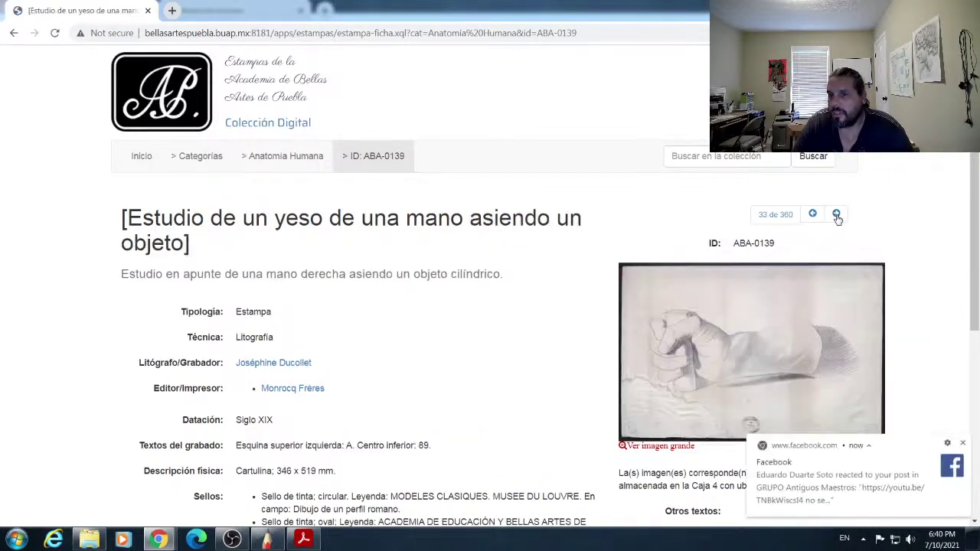
click(836, 214)
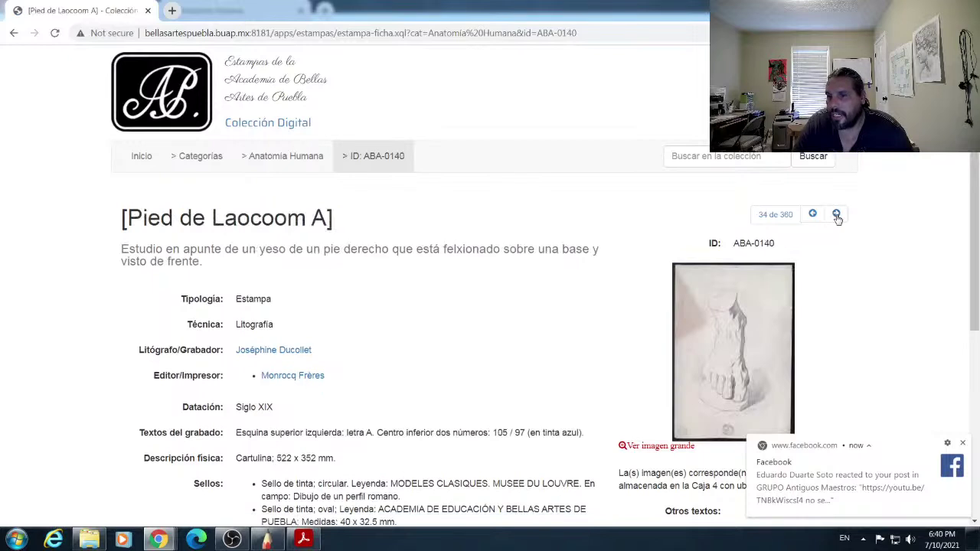
click(836, 215)
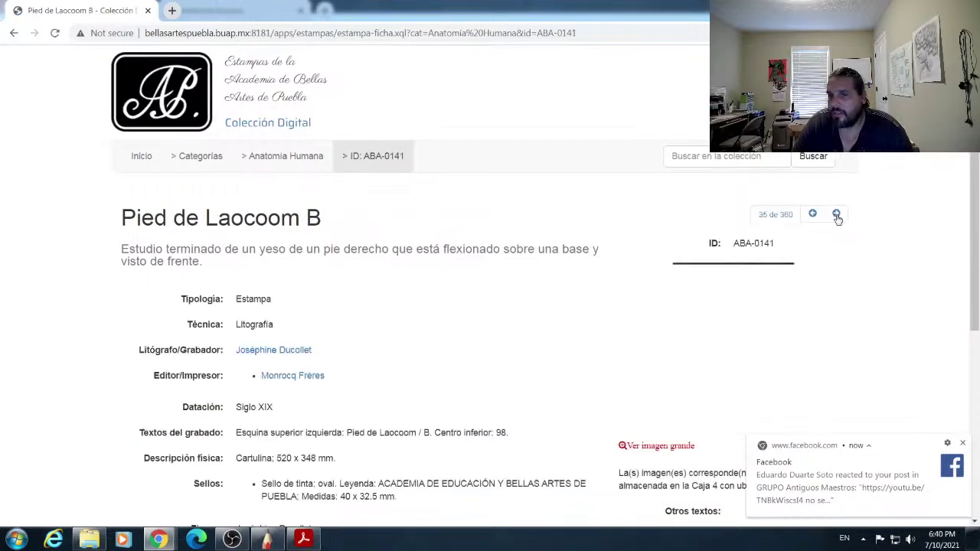
click(836, 214)
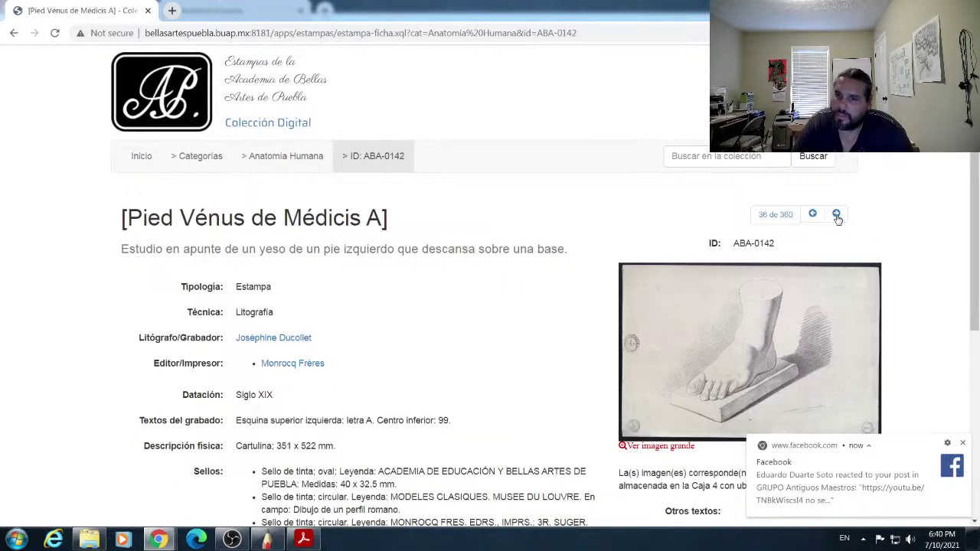
click(836, 214)
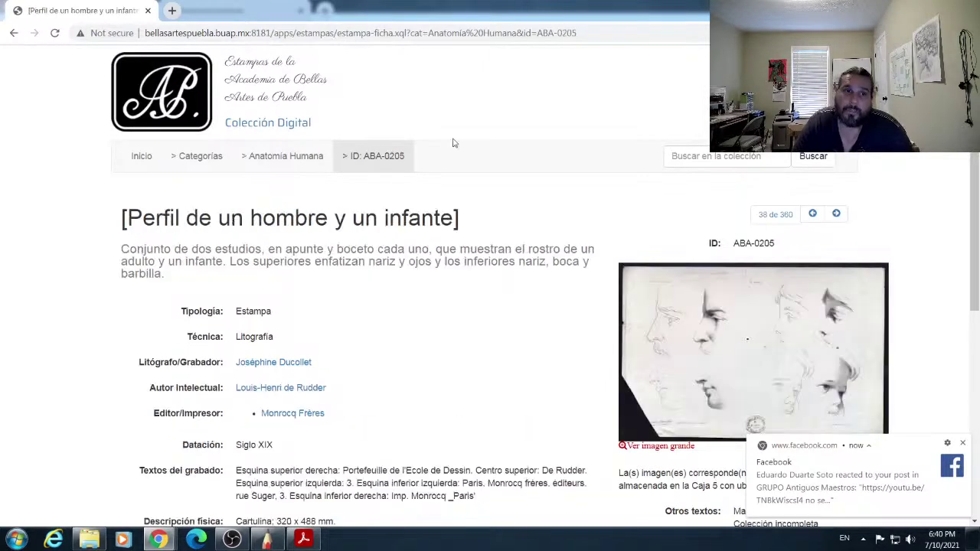
Step: Return to the Anatomía Humana category, open page 2, and look through its plates down to the last row
click(291, 157)
scroll(477, 350, down, 7)
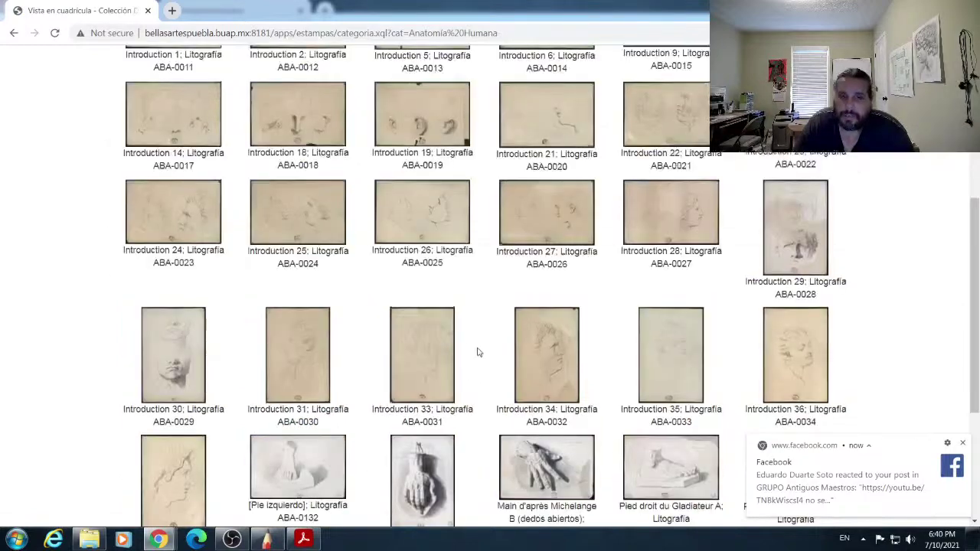
scroll(615, 342, up, 10)
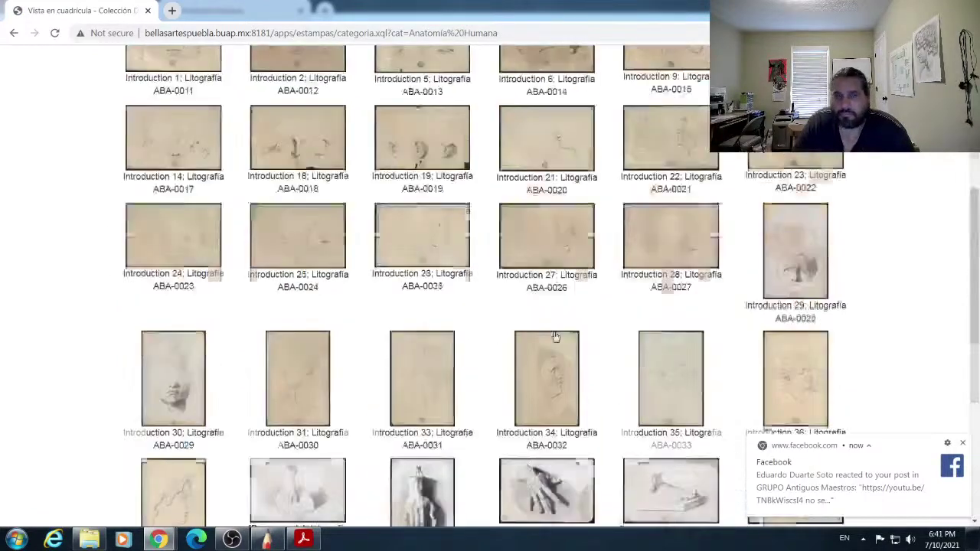
click(142, 228)
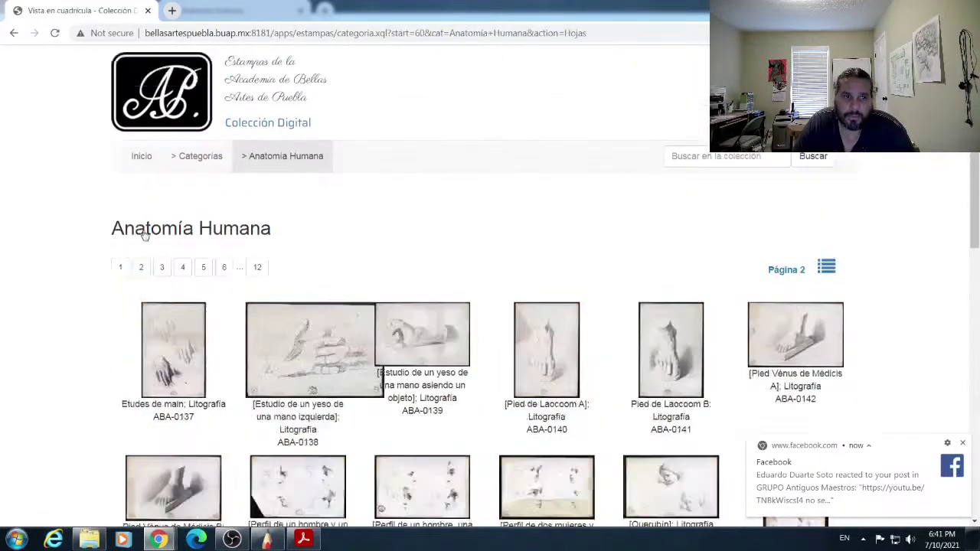
scroll(490, 386, down, 5)
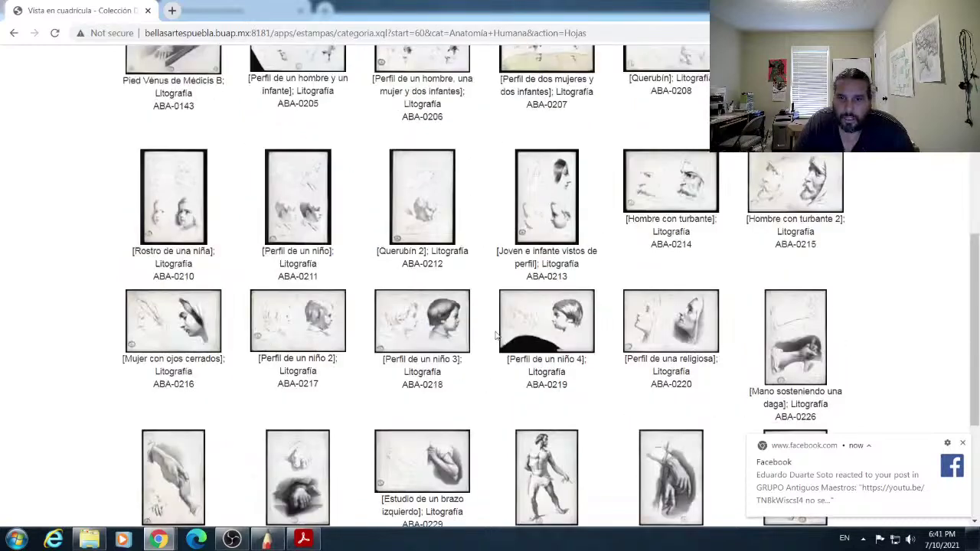
scroll(557, 345, down, 3)
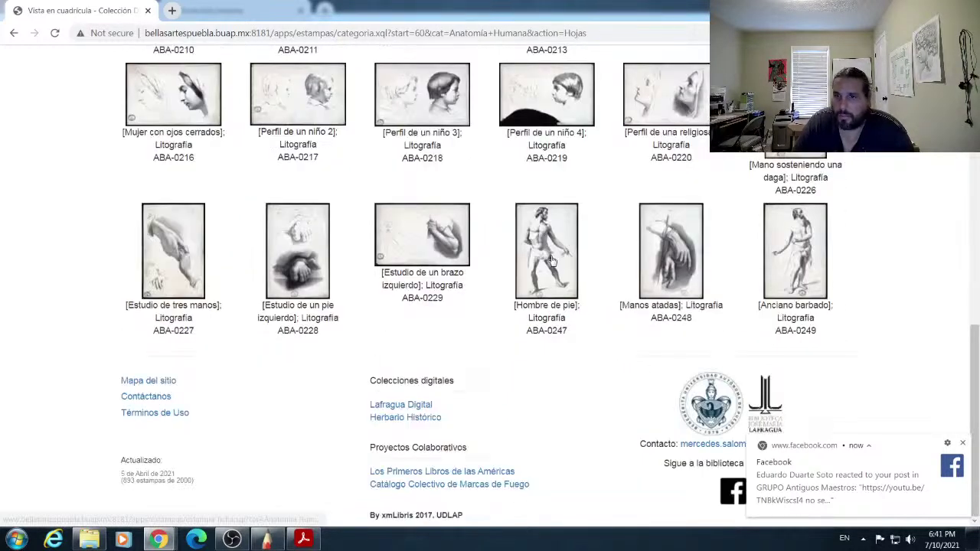
scroll(316, 273, up, 2)
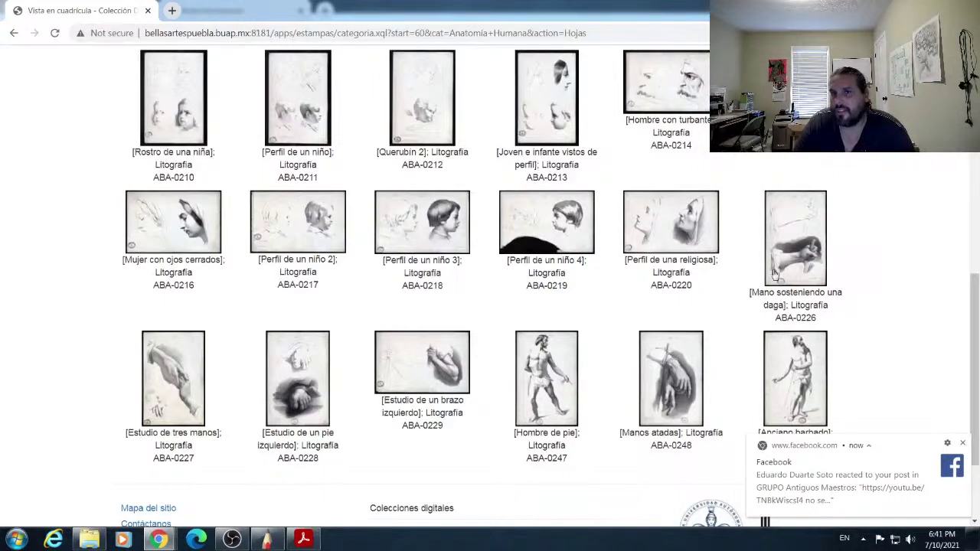
Step: Open the large image of the Mano sosteniendo una daga plate and view its outline and shaded versions
click(813, 249)
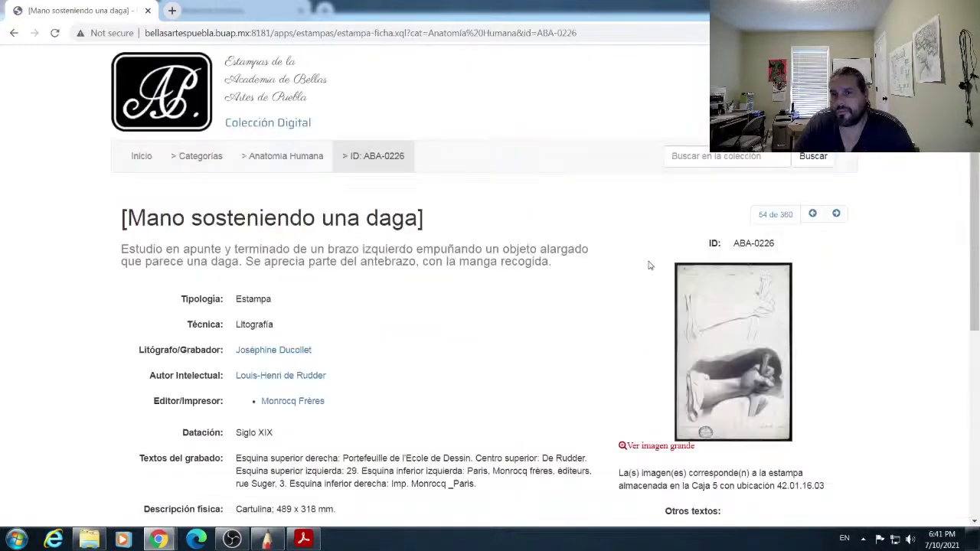
scroll(647, 322, down, 1)
click(640, 387)
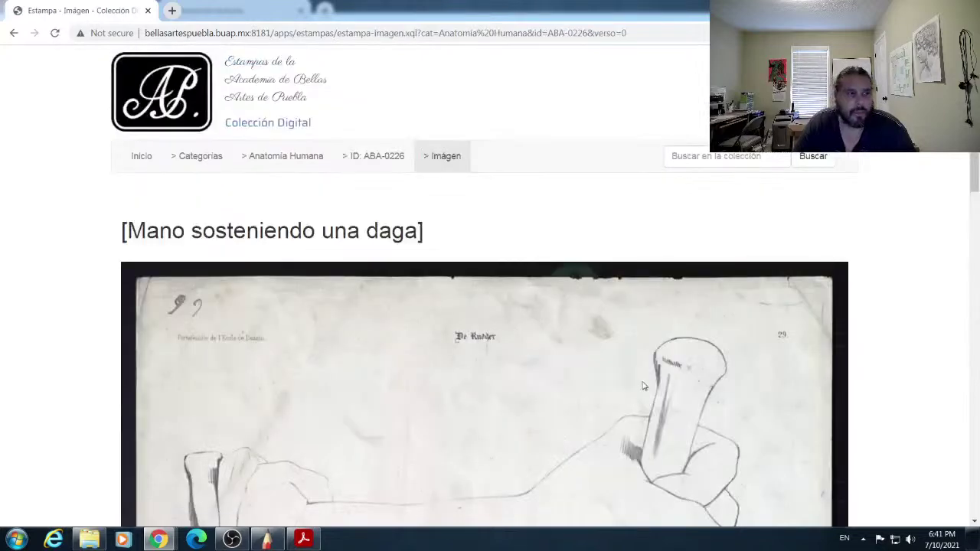
scroll(613, 352, down, 3)
scroll(590, 337, down, 5)
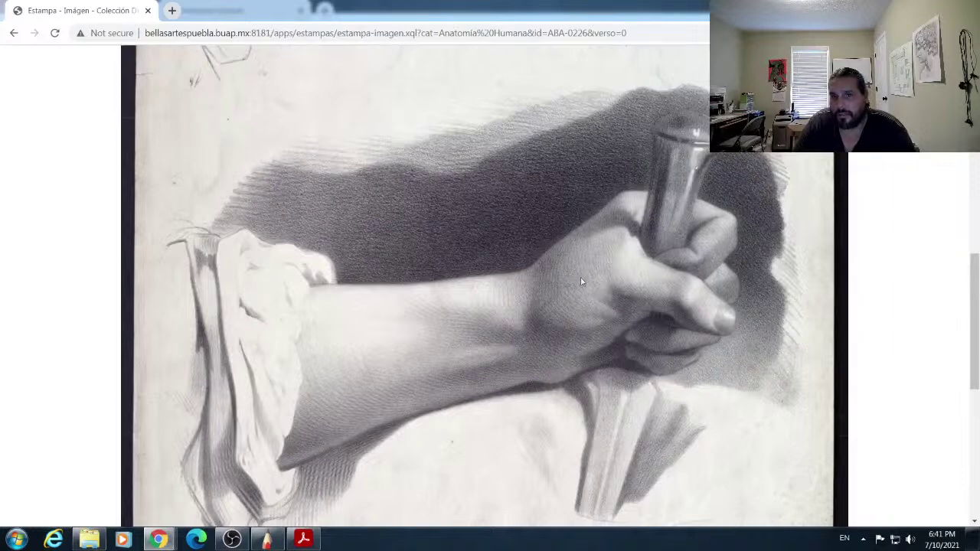
Step: Compare the shaded forearm and dagger hand with the line drawing above it on the same plate
scroll(585, 299, down, 3)
scroll(582, 307, up, 3)
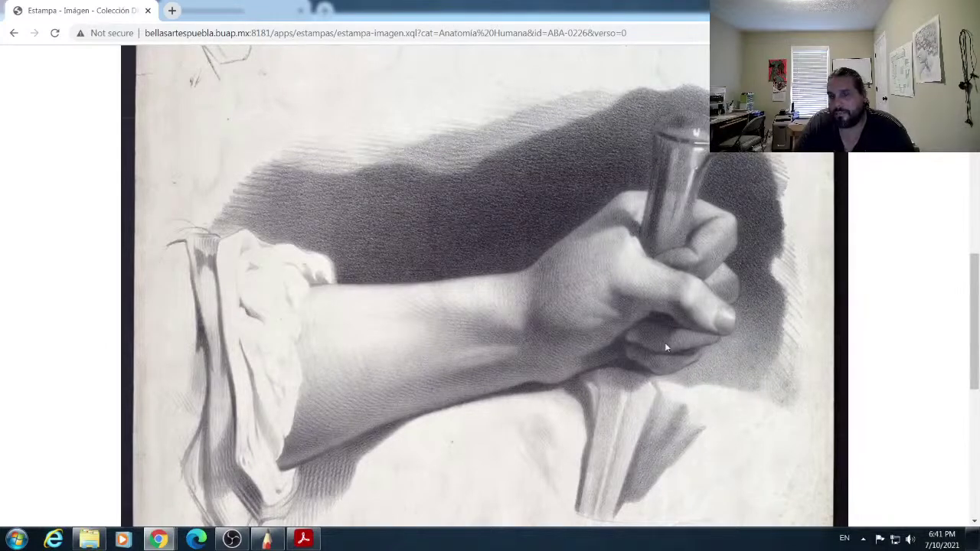
scroll(673, 351, down, 2)
scroll(561, 308, up, 3)
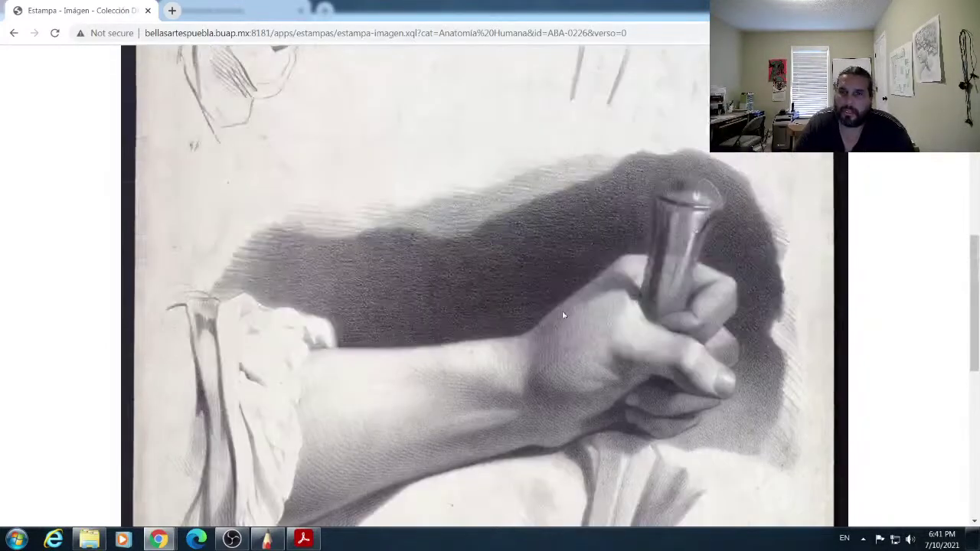
scroll(591, 247, up, 4)
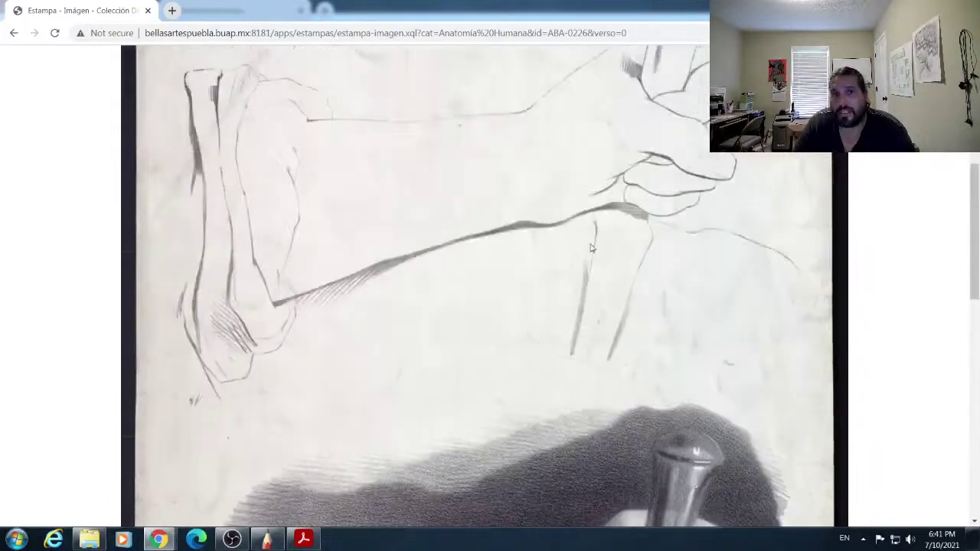
scroll(659, 154, down, 4)
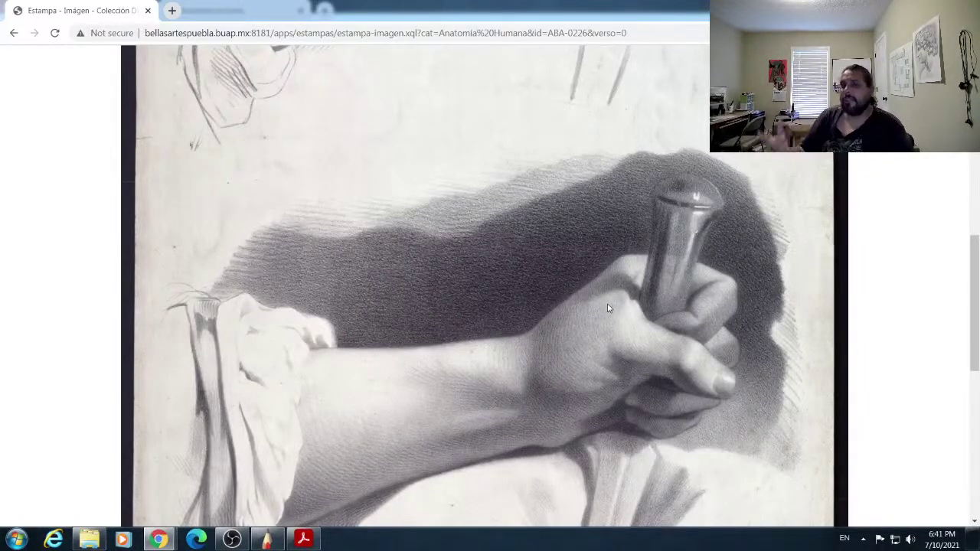
scroll(525, 184, up, 6)
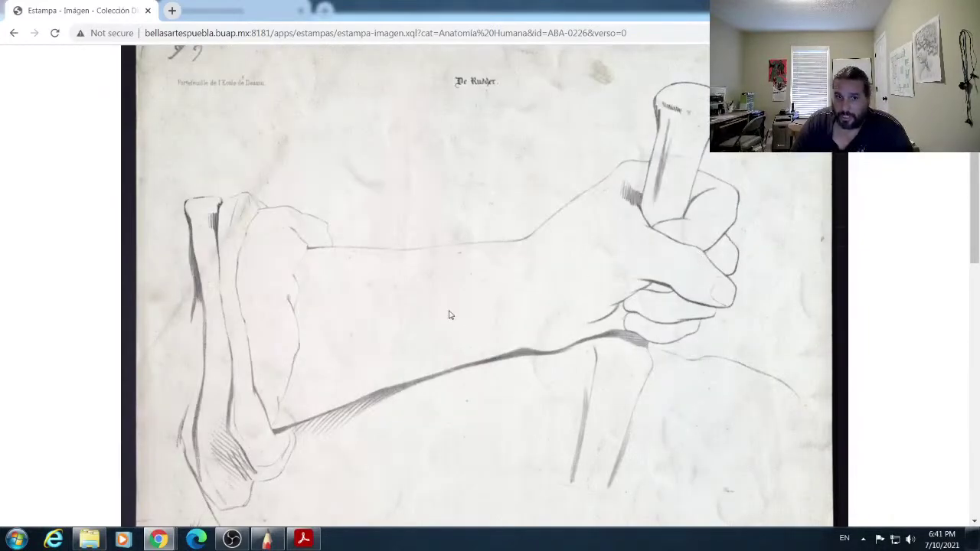
Step: Go back to the Anatomía Humana listing, open page 3, and look through its figure and facial-feature plates
click(14, 33)
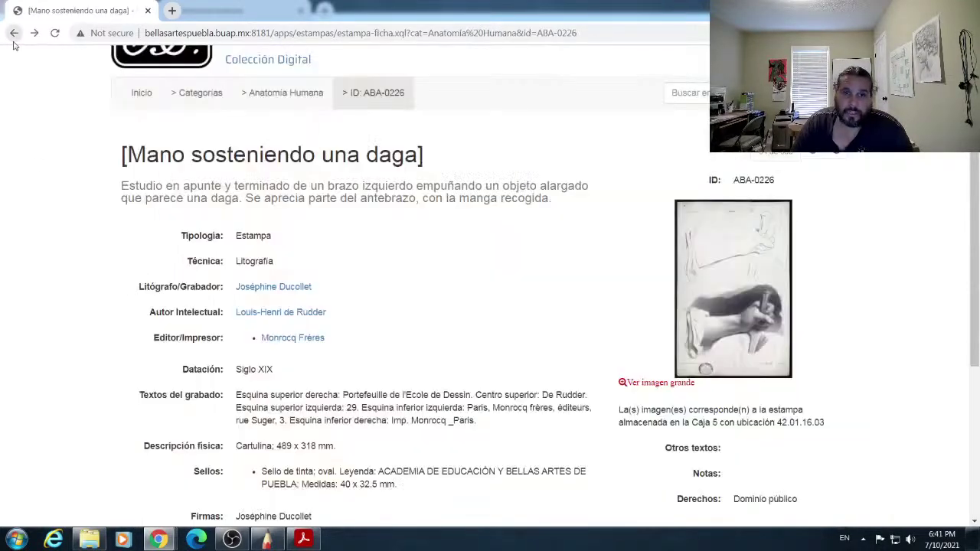
click(14, 33)
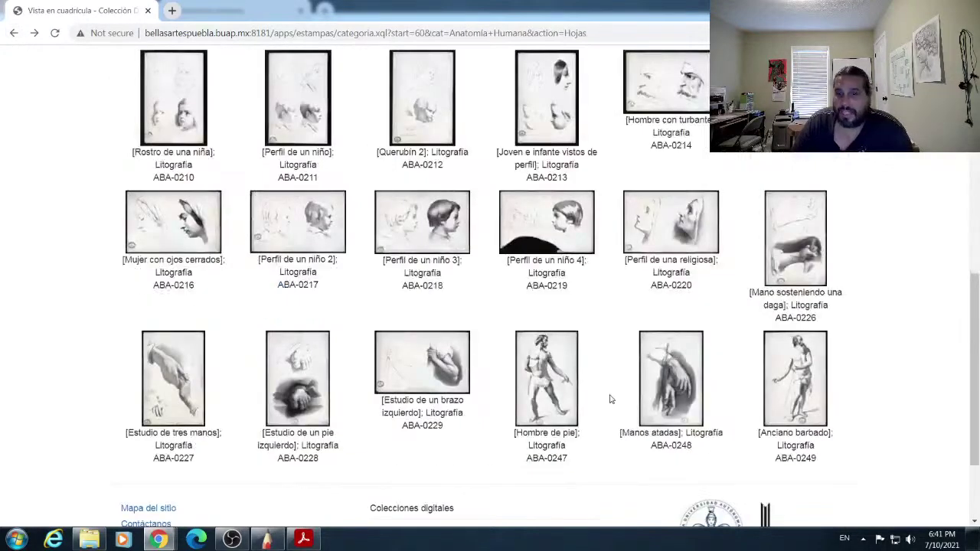
scroll(578, 350, down, 1)
scroll(571, 352, up, 6)
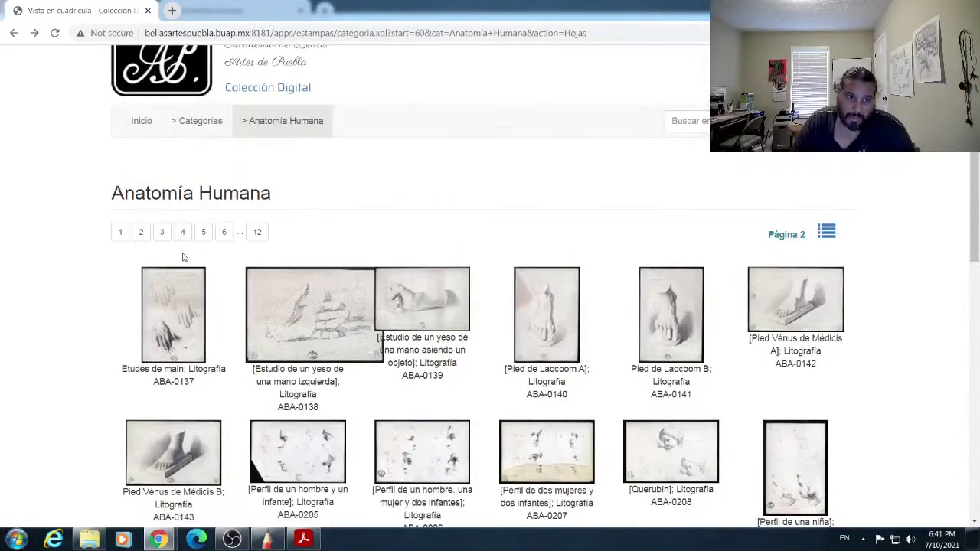
click(162, 232)
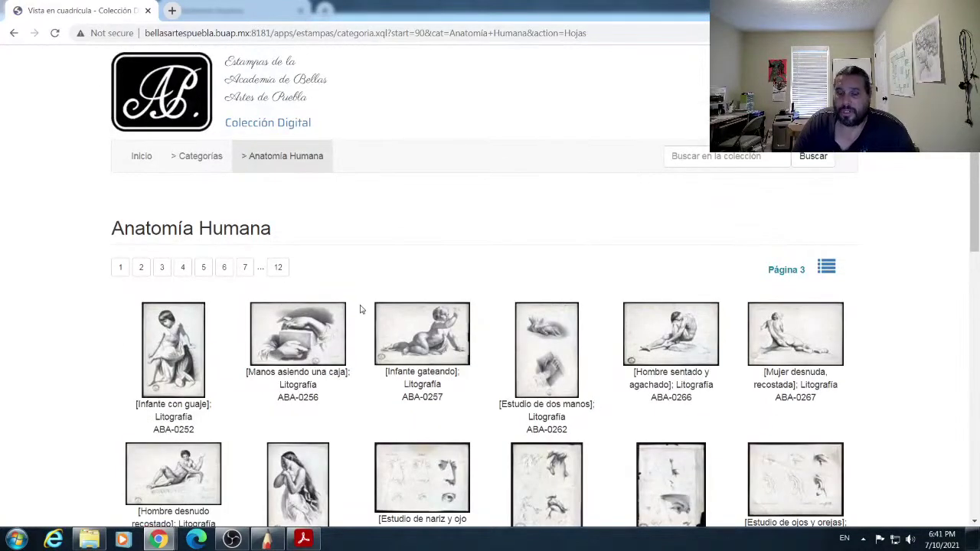
scroll(362, 310, down, 2)
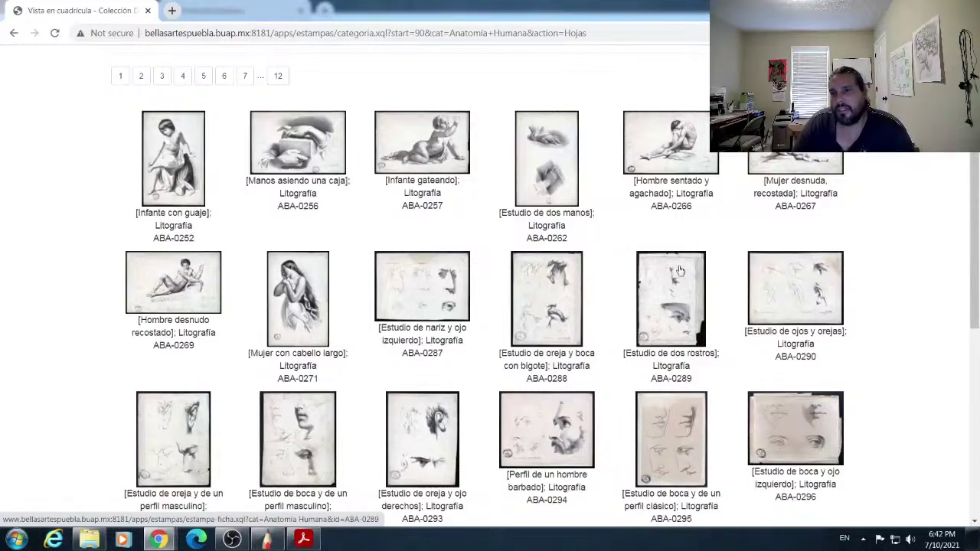
Step: Open the large image of the Infante gateando plate, examine the figure's shading, and return to the page 3 listing
click(418, 151)
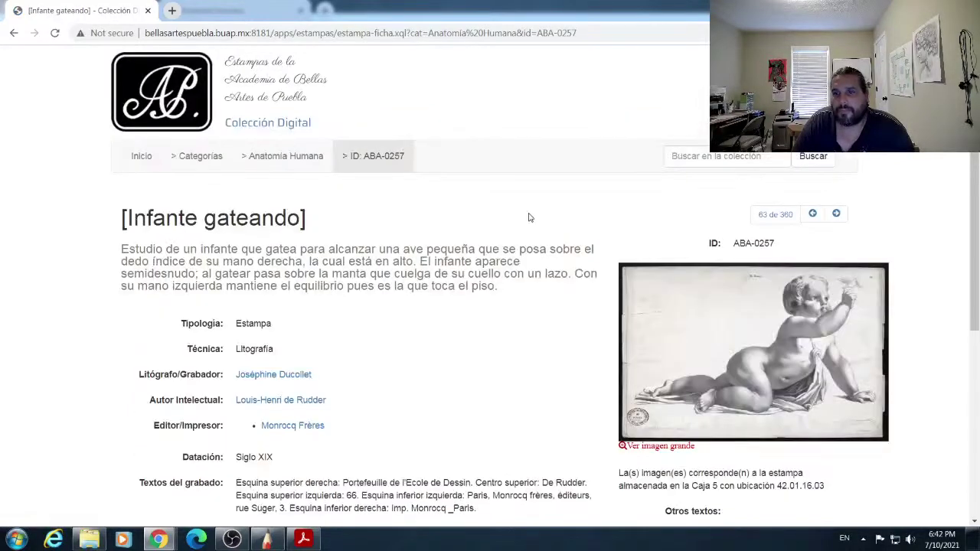
click(678, 449)
scroll(658, 327, down, 3)
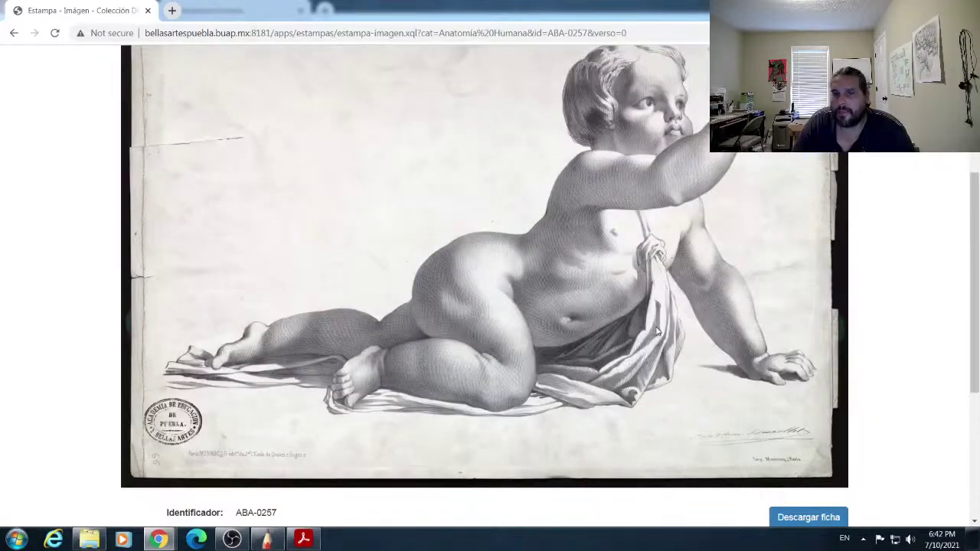
scroll(656, 331, up, 1)
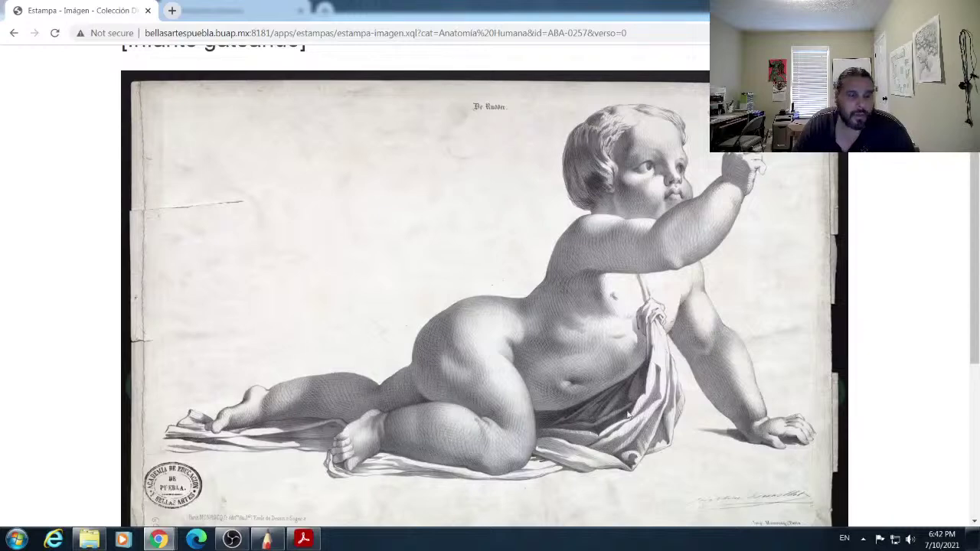
scroll(638, 329, down, 3)
scroll(660, 297, up, 3)
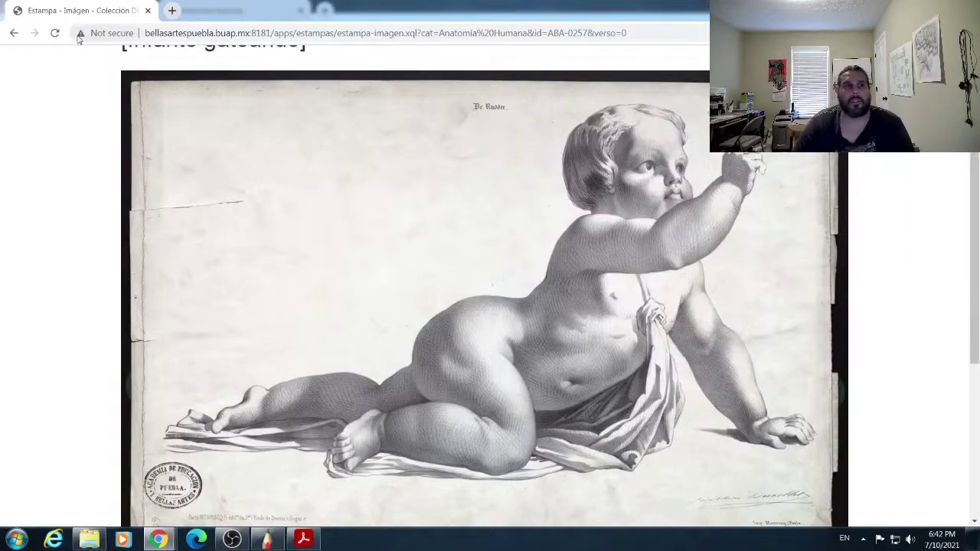
click(15, 33)
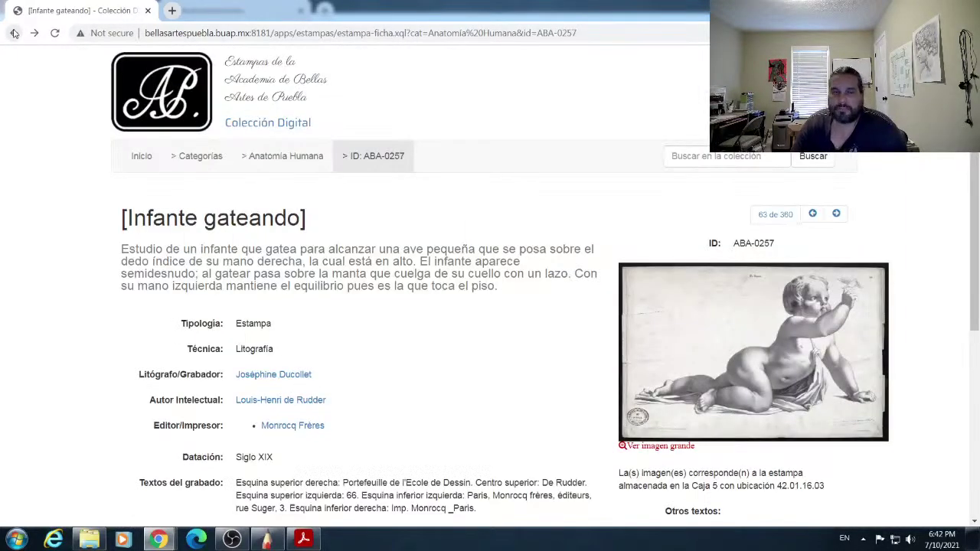
click(13, 33)
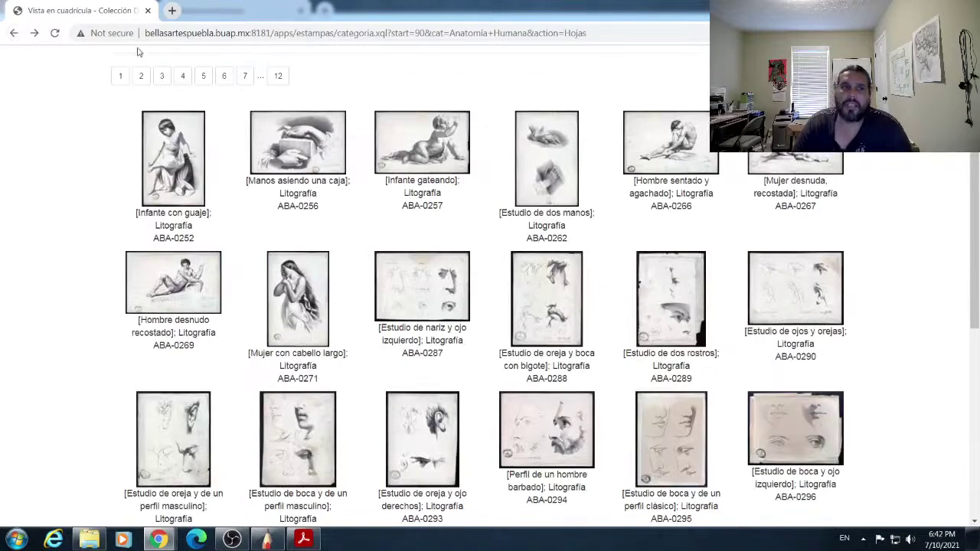
Step: Search Google for Andrea del Sarto in a new browser tab and show the image results
click(173, 11)
click(452, 273)
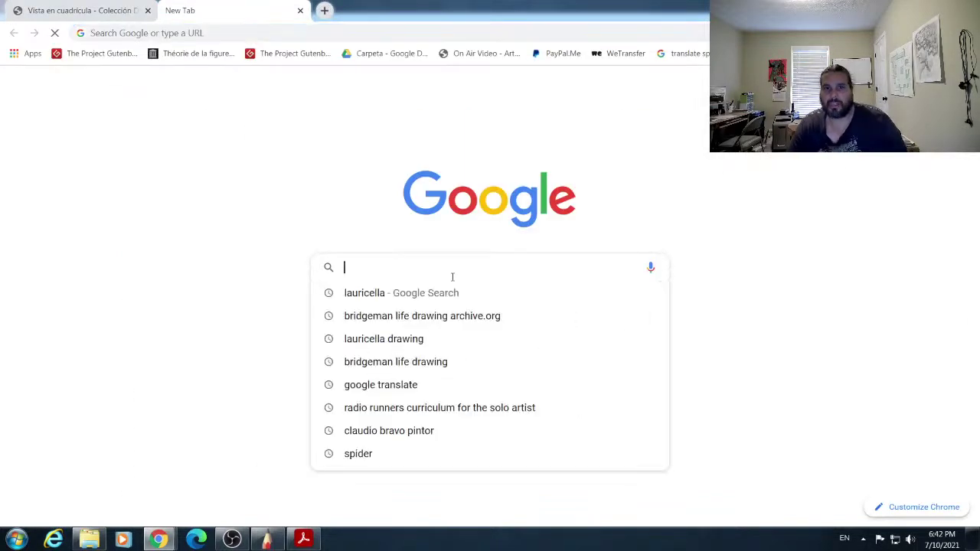
text(D)
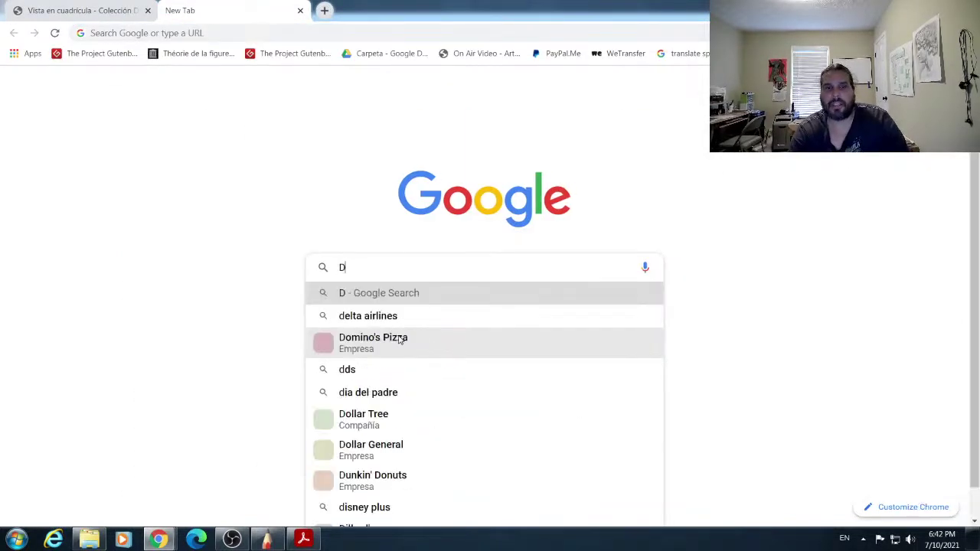
key(BackSpace)
text(ADRE)
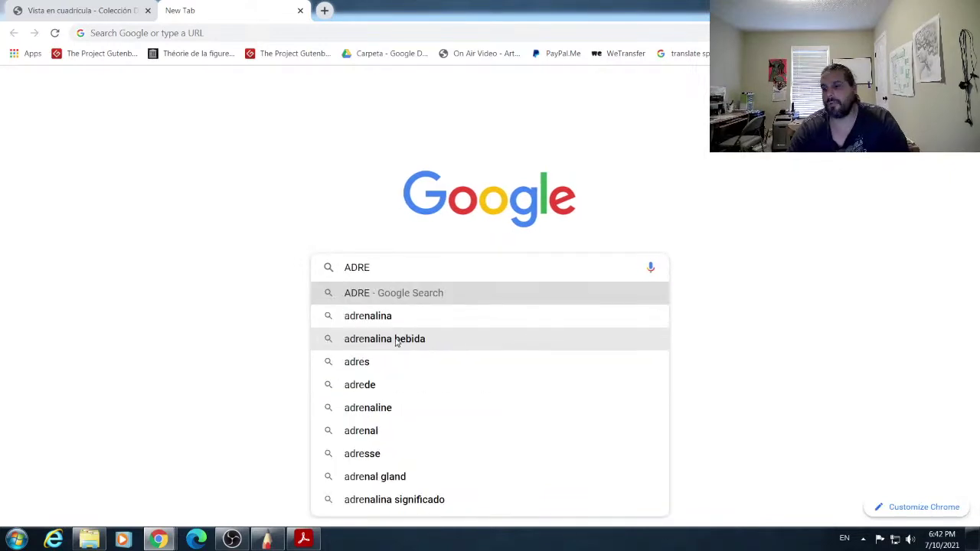
key(BackSpace)
key(BackSpace)
key(BackSpace)
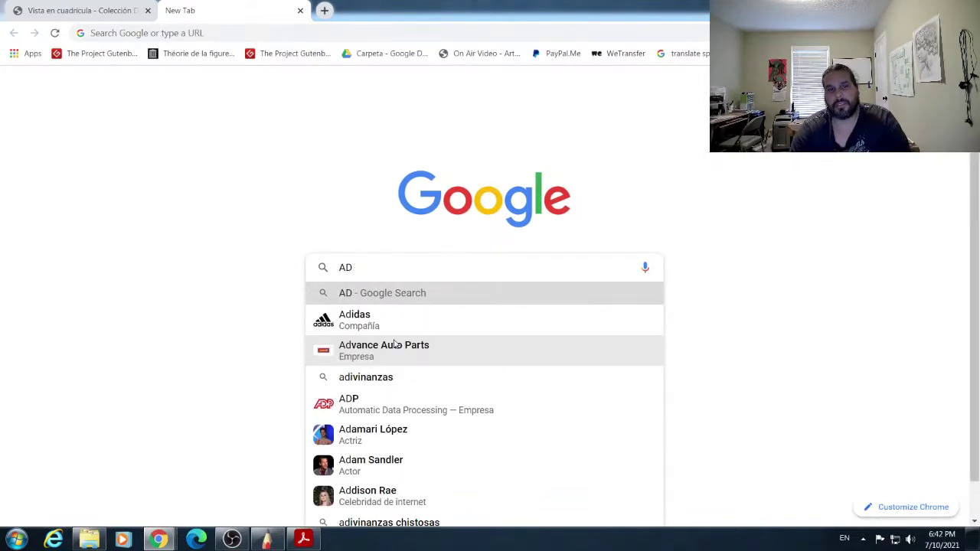
text(ndrea )
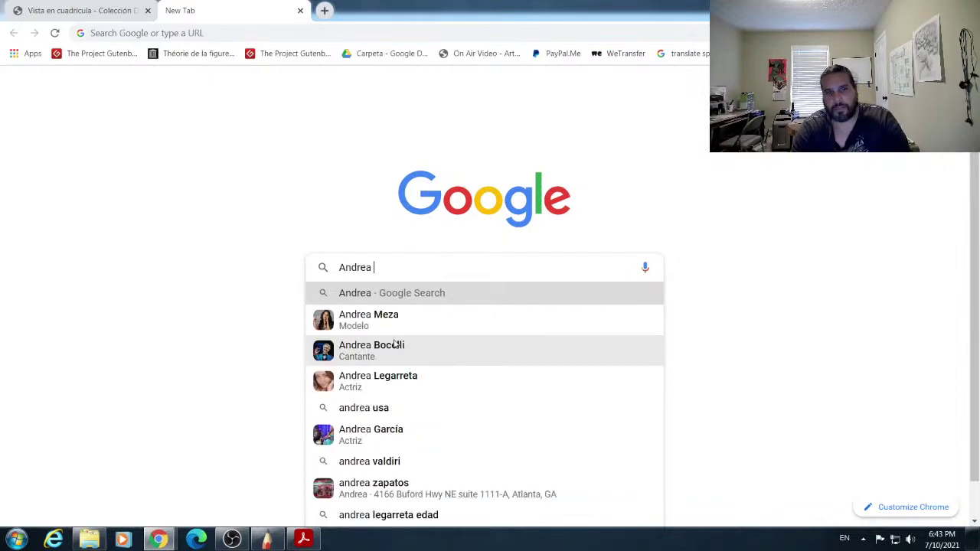
text(del sarto)
key(Return)
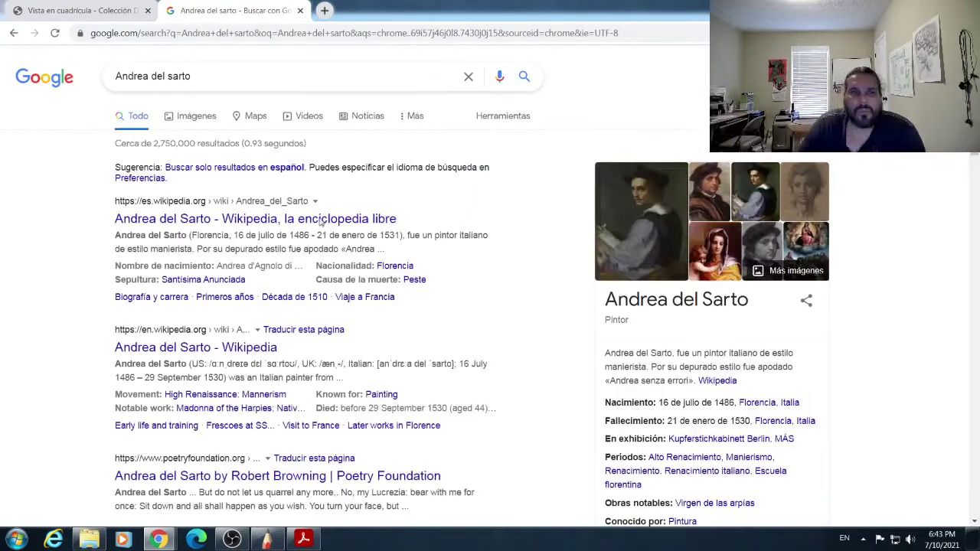
click(208, 121)
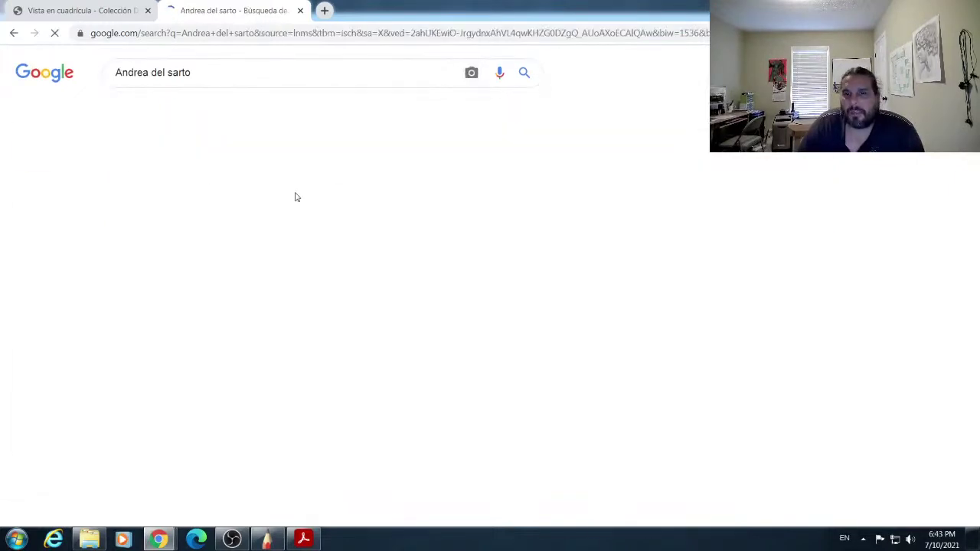
Step: Preview the red-chalk Smiling child's head drawing from the image results and compare it with the Infante gateando plate
scroll(430, 295, down, 3)
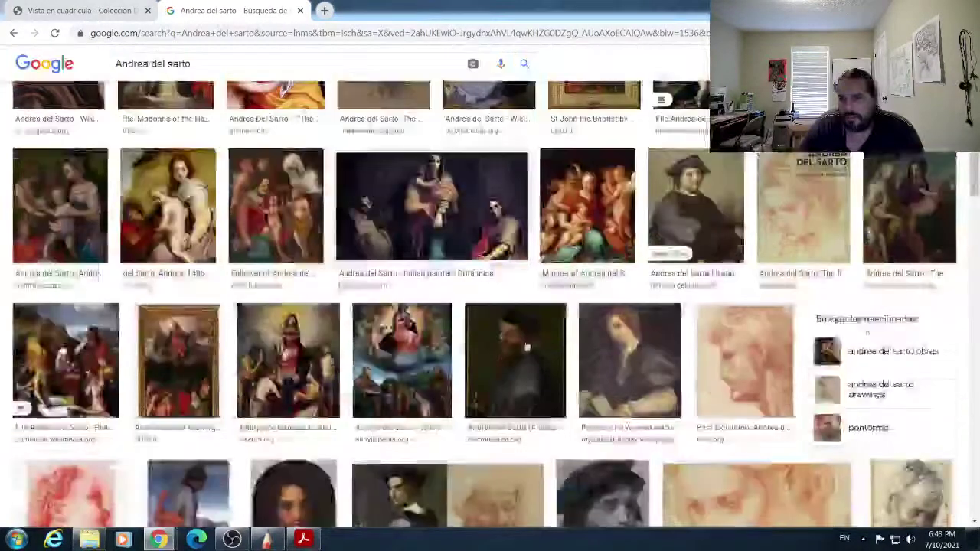
scroll(516, 342, down, 2)
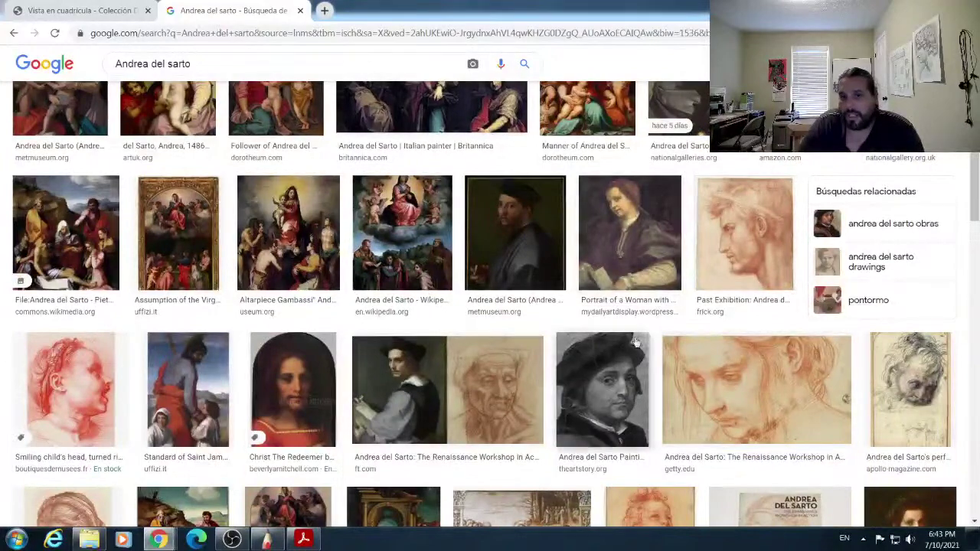
scroll(514, 403, down, 2)
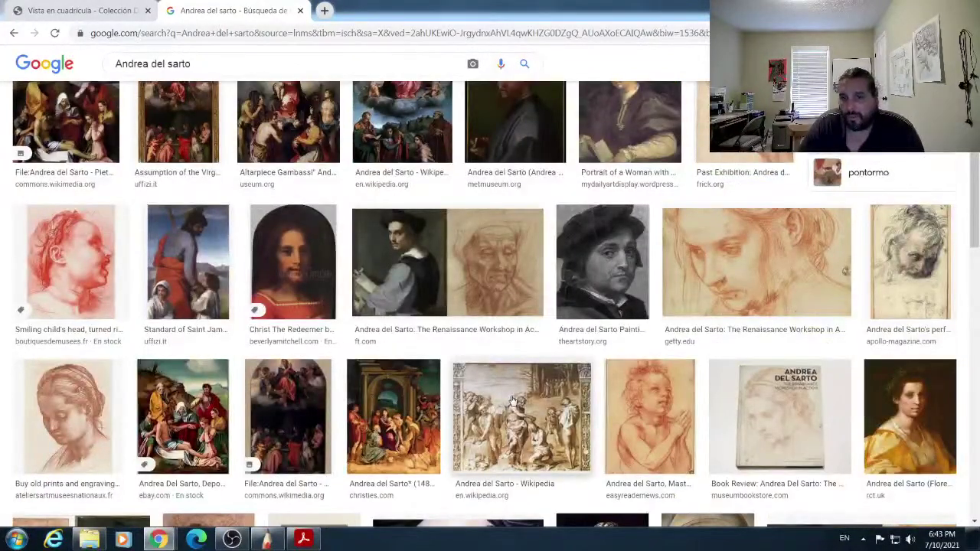
click(77, 255)
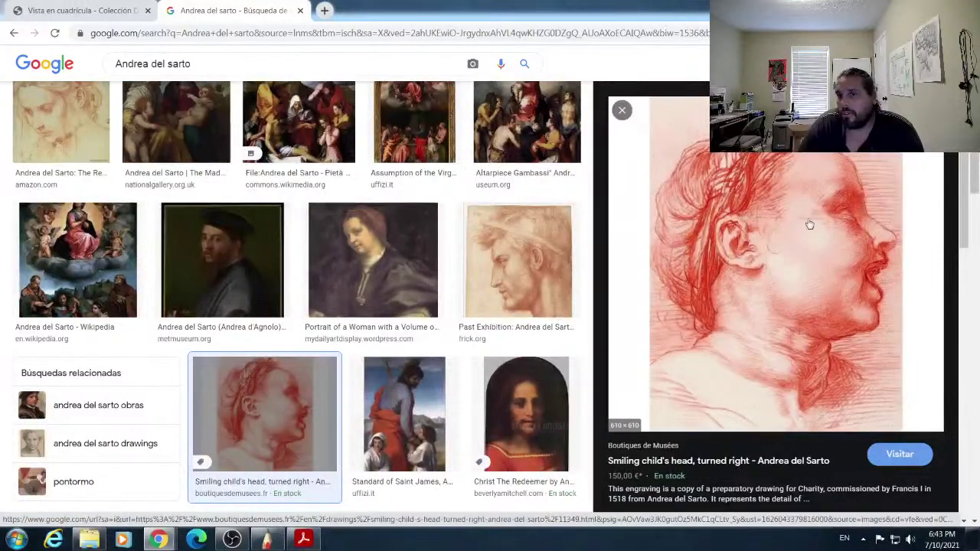
click(84, 11)
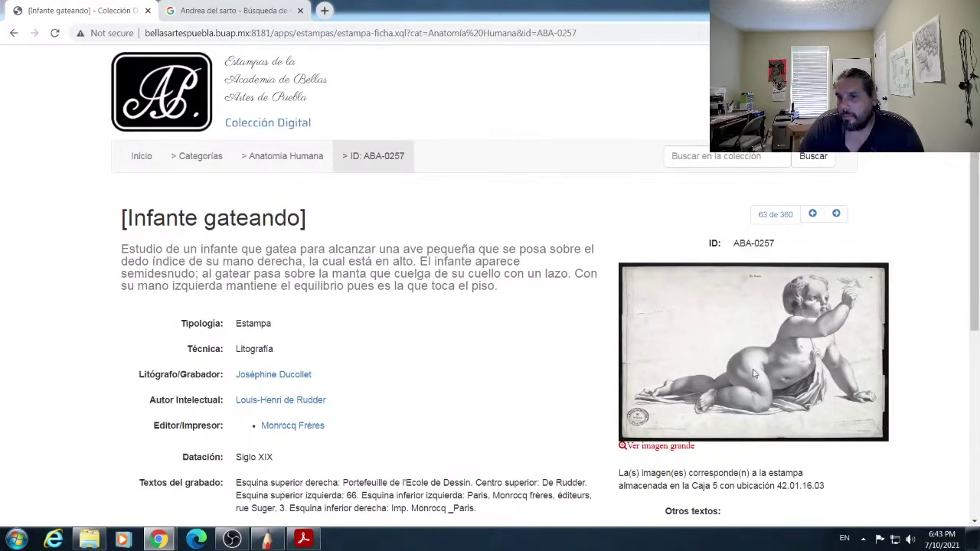
click(225, 11)
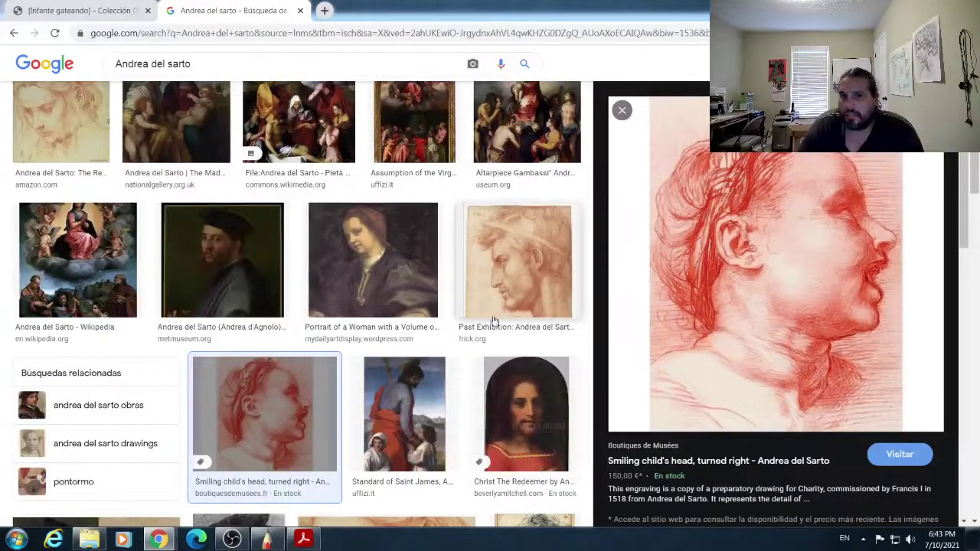
Step: Preview the Frick Collection male profile and the Lucrezia del Fede portrait with its related drawings, and return to the Anatomía Humana listing
click(513, 265)
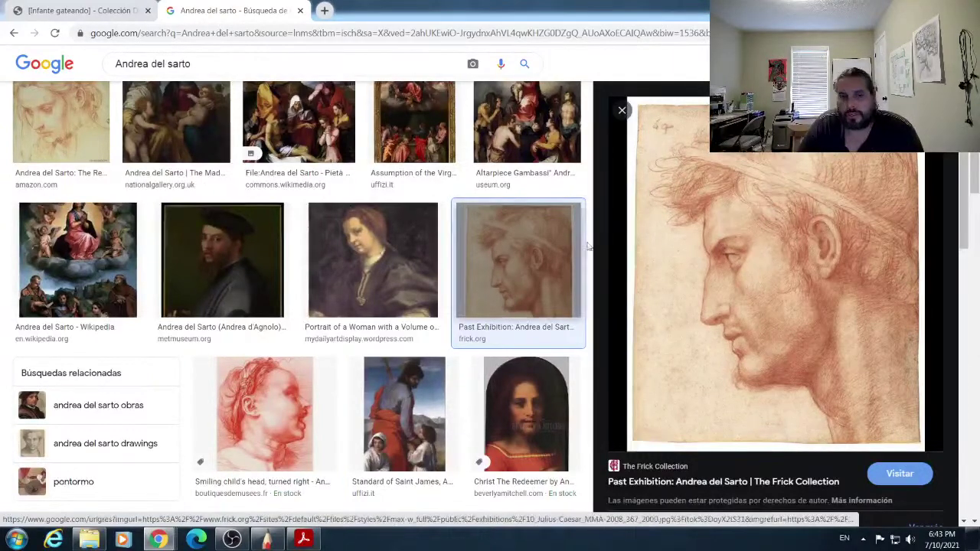
scroll(429, 307, down, 5)
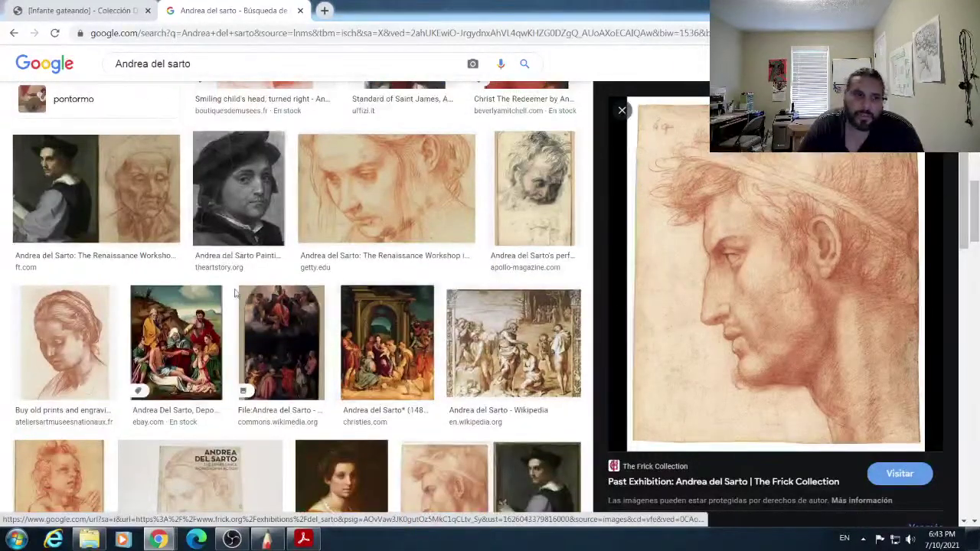
scroll(260, 299, down, 2)
click(73, 249)
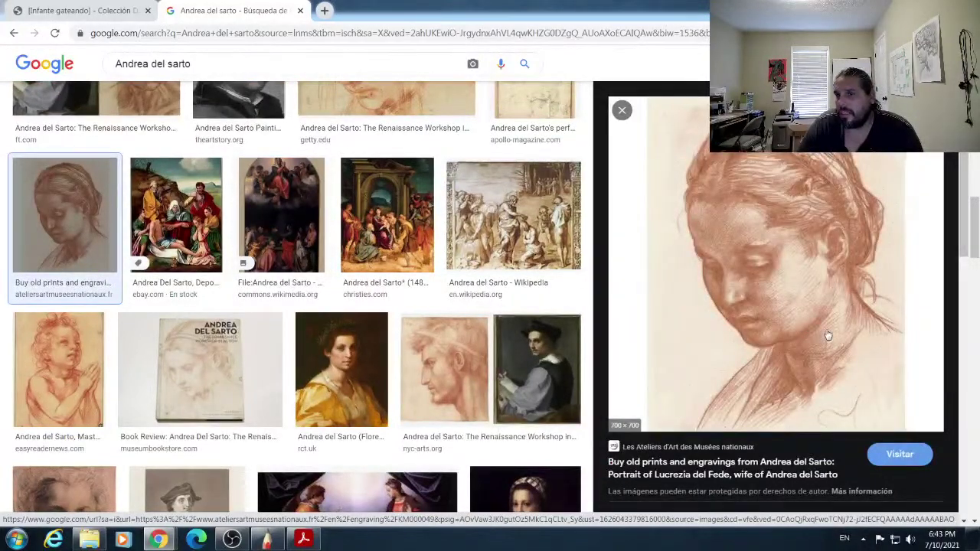
scroll(815, 338, down, 3)
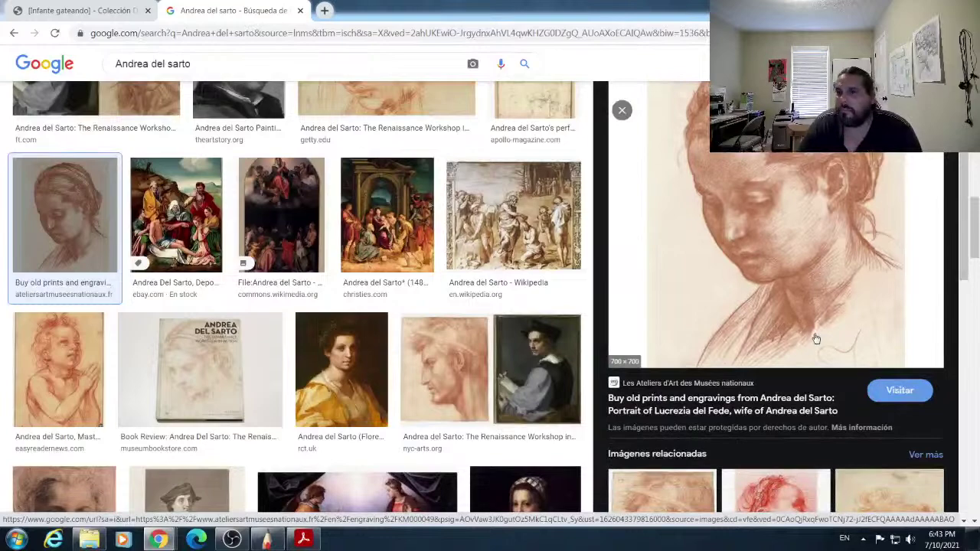
scroll(812, 337, down, 3)
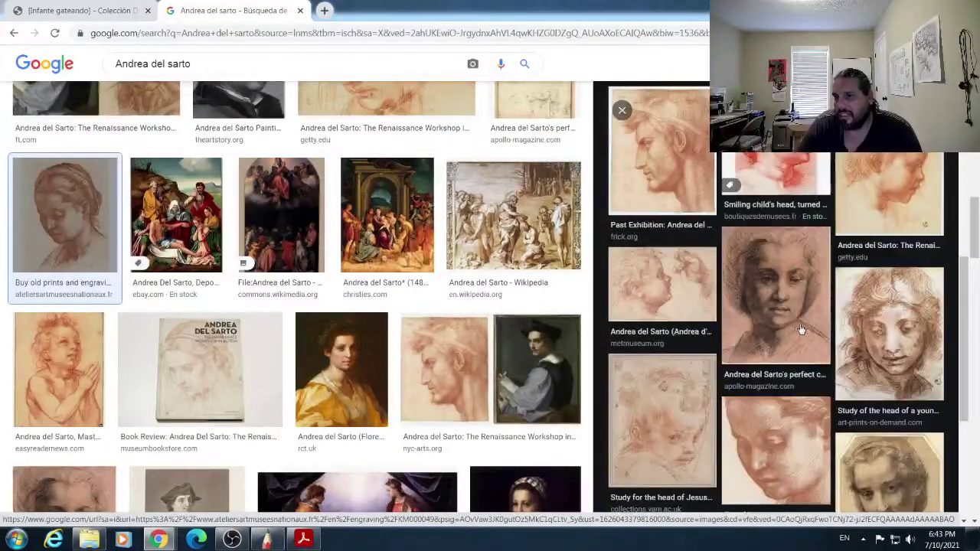
click(57, 11)
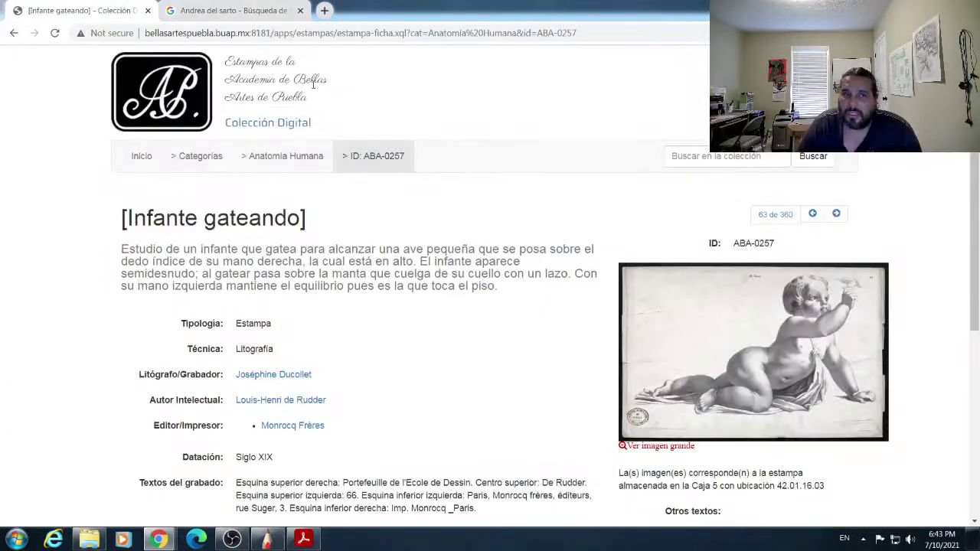
click(14, 34)
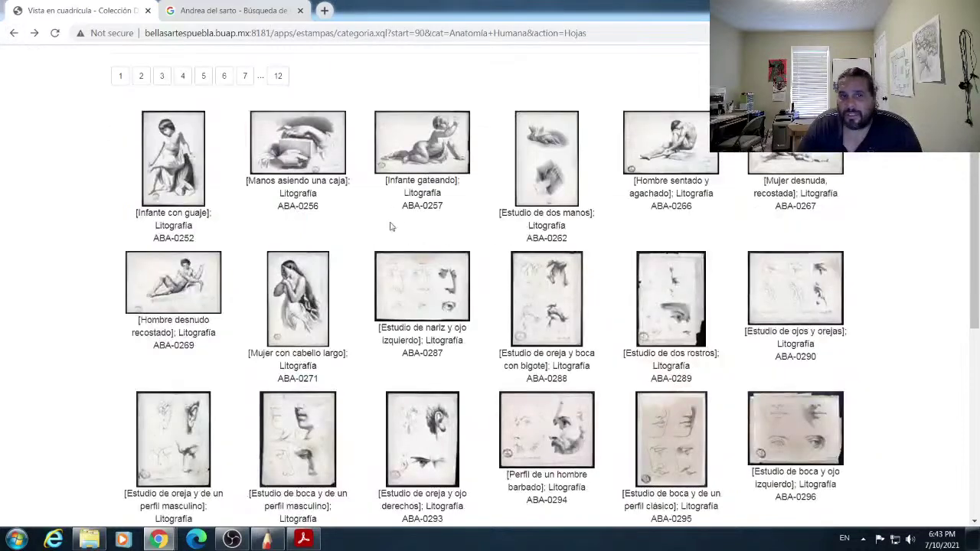
Step: Switch to SketchBook Pro and sketch a slanted pencil with a long, sharply tapered point beside the profile head's ear
click(268, 539)
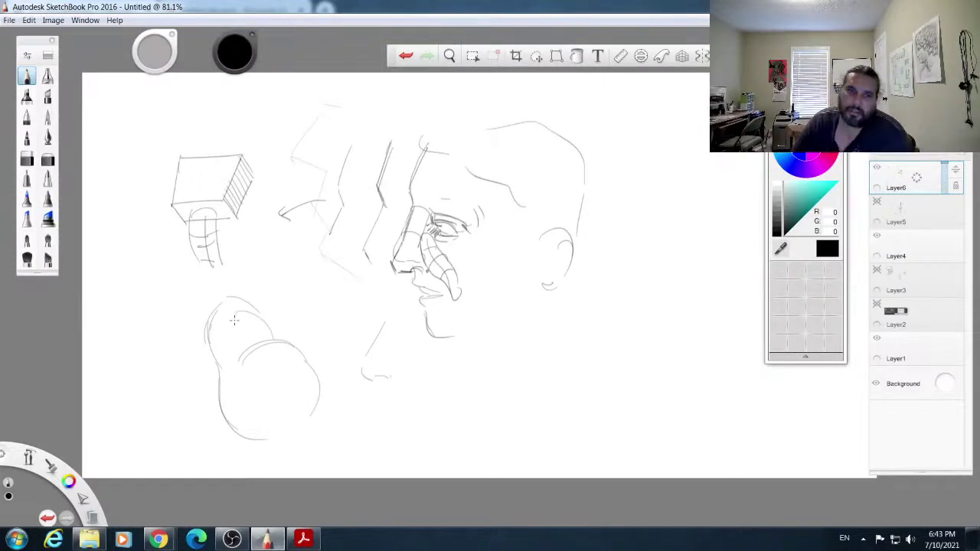
drag(598, 285, 653, 228)
drag(601, 289, 672, 234)
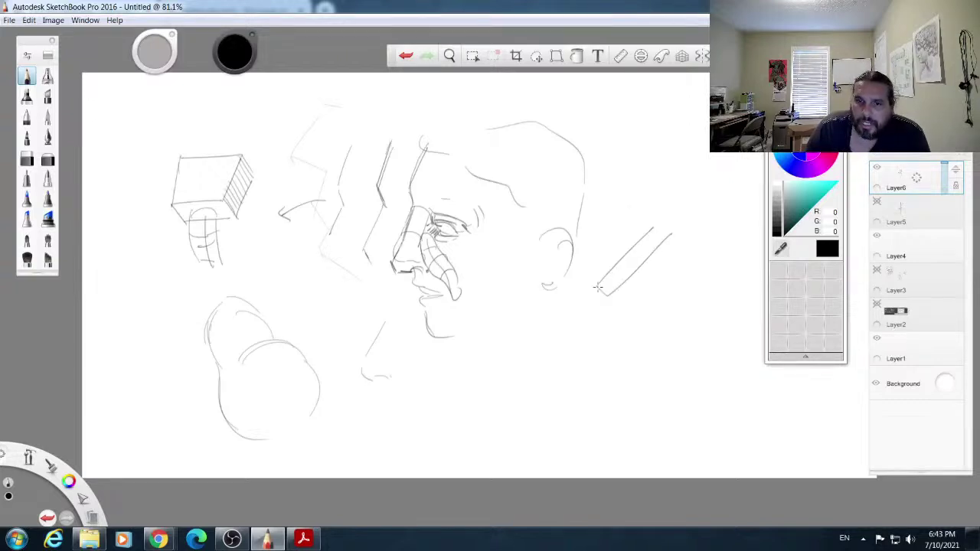
drag(598, 289, 549, 340)
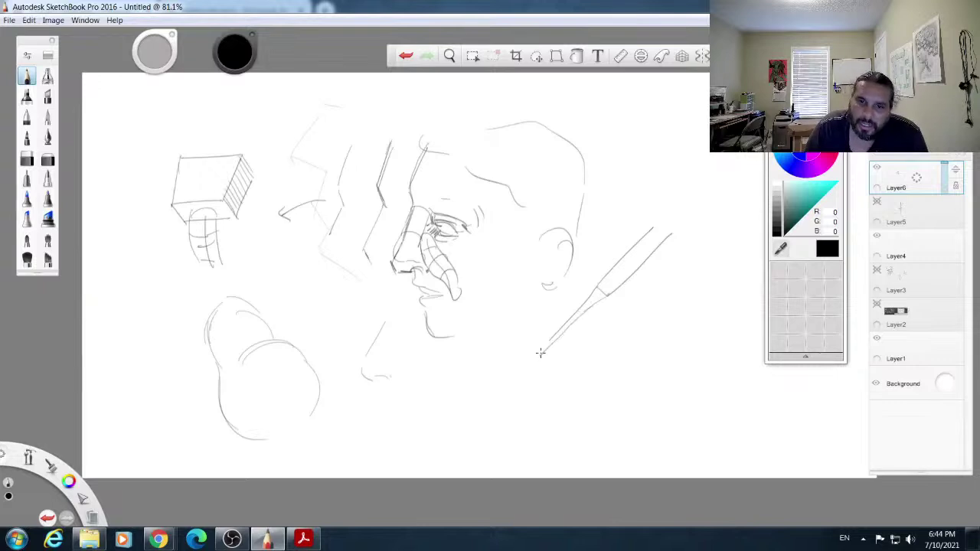
mouse_move(559, 332)
mouse_down()
mouse_move(536, 357)
mouse_move(580, 311)
mouse_up()
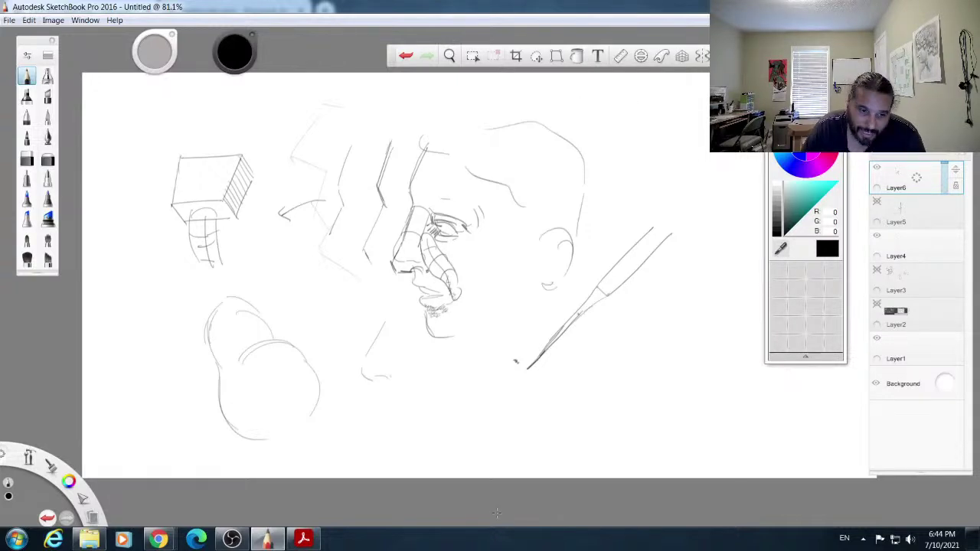
Step: Switch back to the Anatomía Humana listing in Chrome and open the large image of the Mujer con cabello largo plate
mouse_move(158, 539)
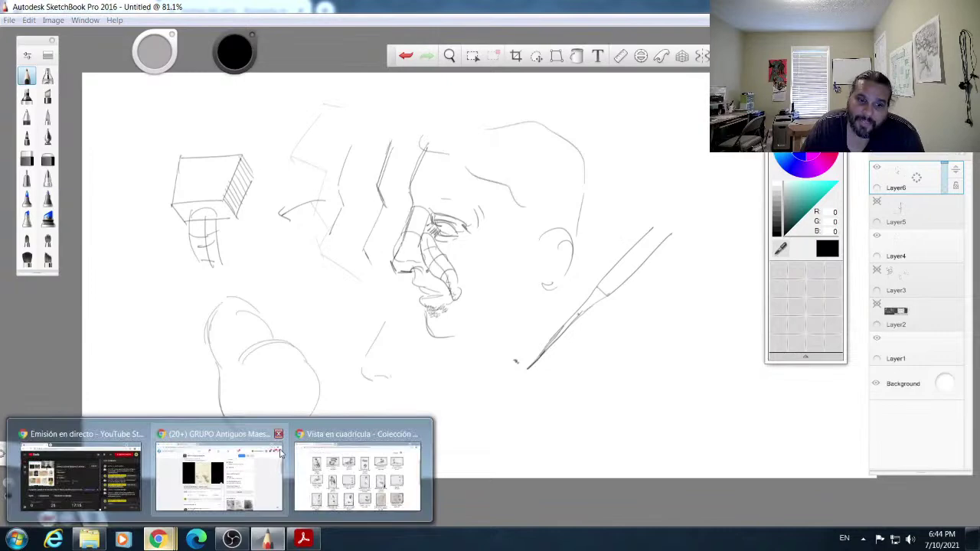
click(349, 480)
scroll(520, 338, down, 2)
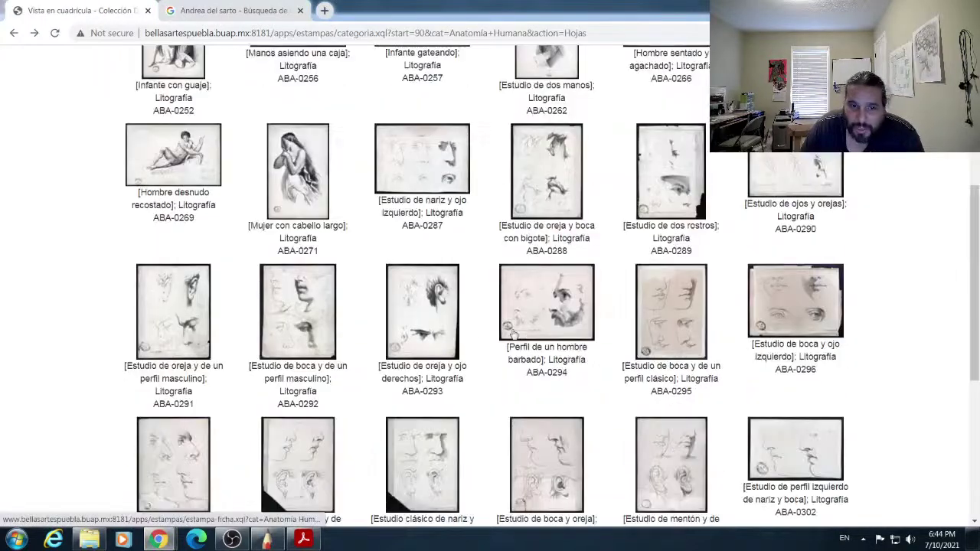
click(295, 182)
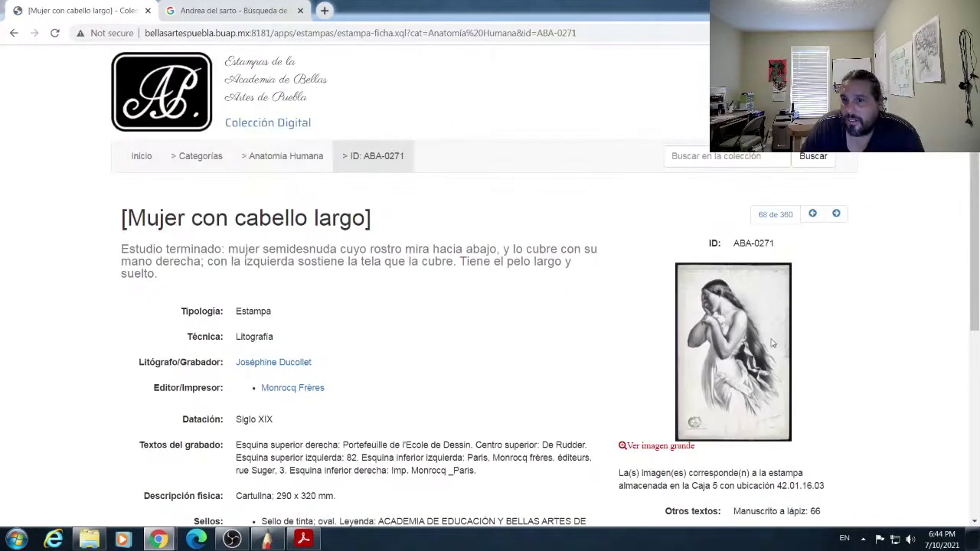
click(674, 447)
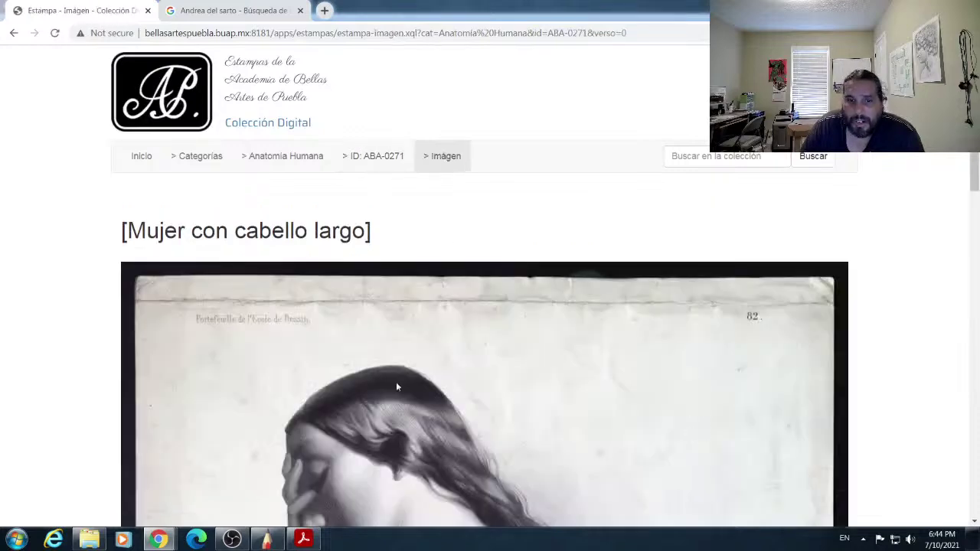
scroll(380, 372, down, 3)
scroll(455, 365, up, 1)
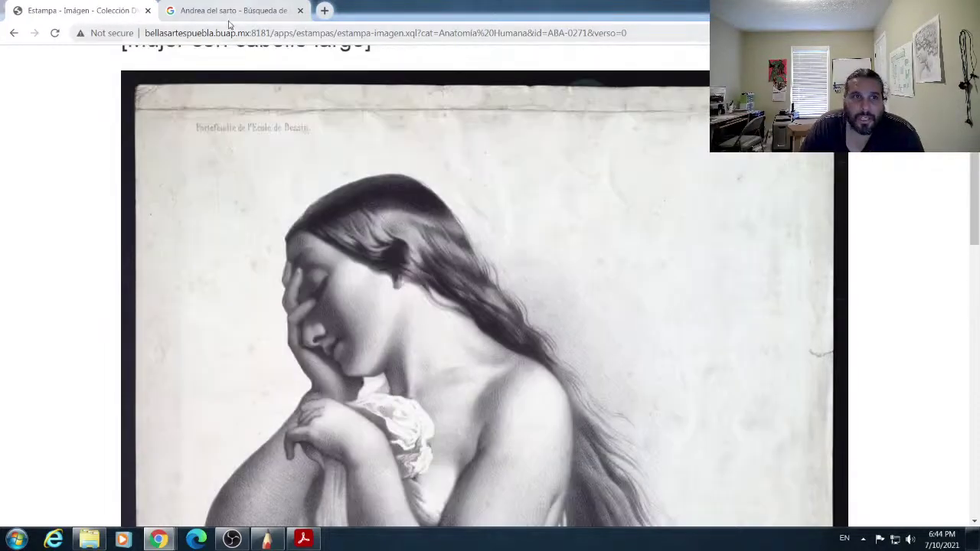
Step: Go back to the Andrea del Sarto image results and preview the related Head of a Woman drawing
click(265, 12)
scroll(843, 345, down, 2)
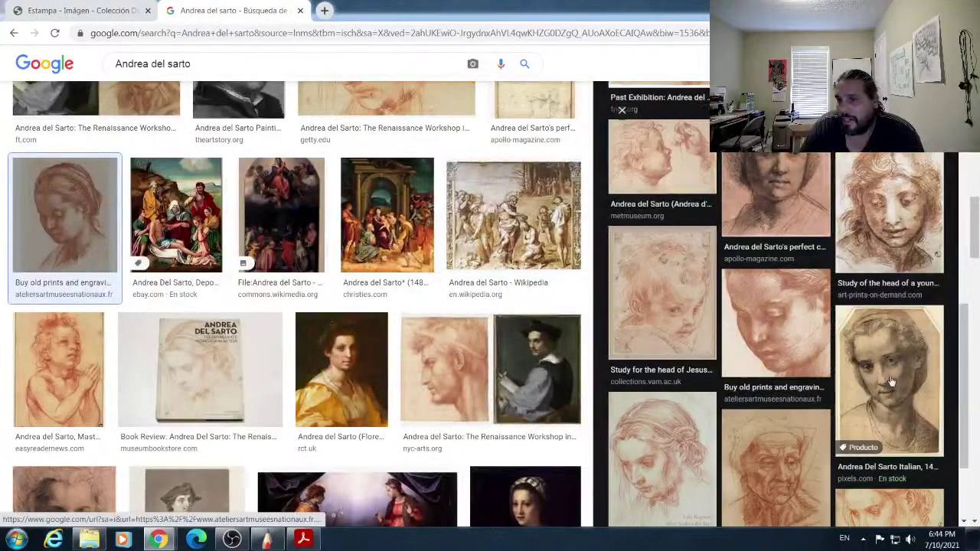
click(889, 381)
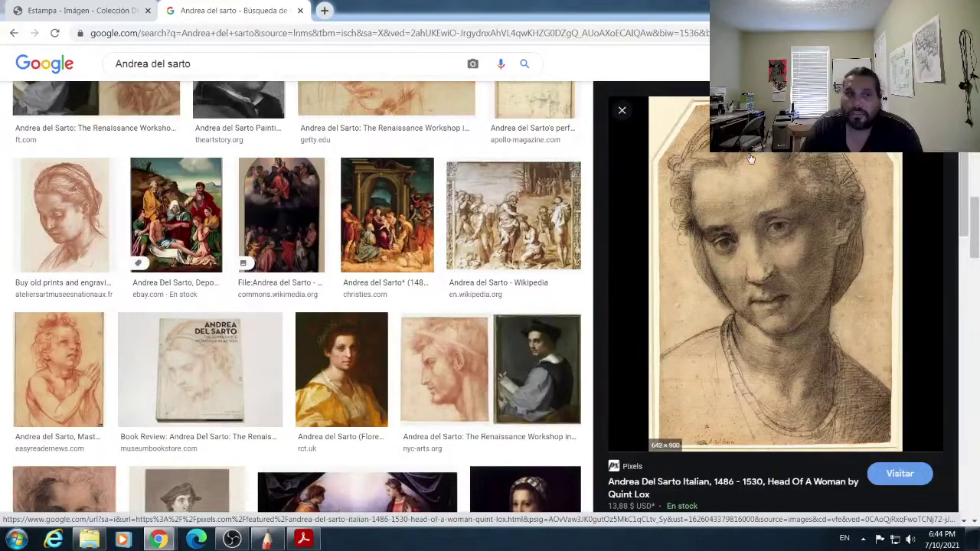
Step: Return to the Mujer con cabello largo plate and examine the shading of its arms, drapery, hair and face
click(76, 13)
scroll(321, 295, down, 4)
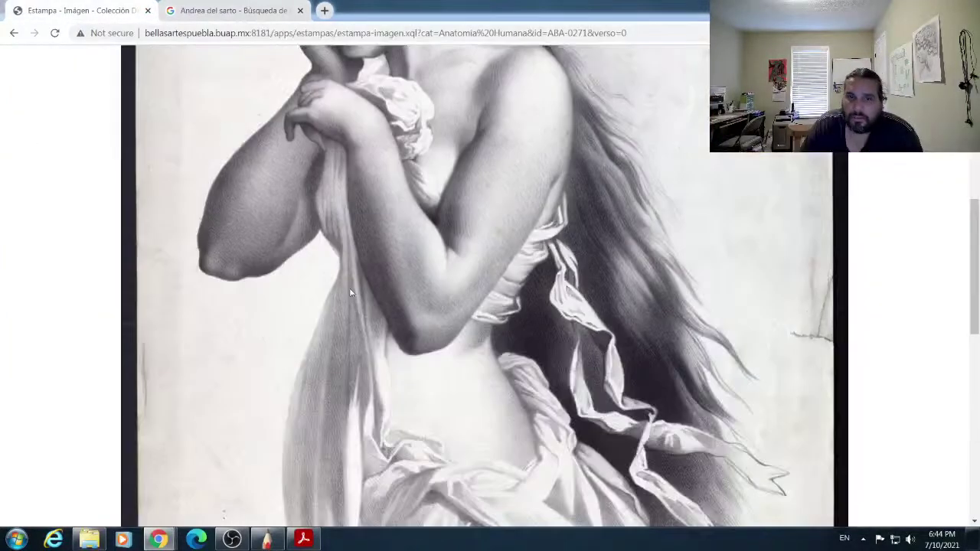
scroll(360, 302, down, 3)
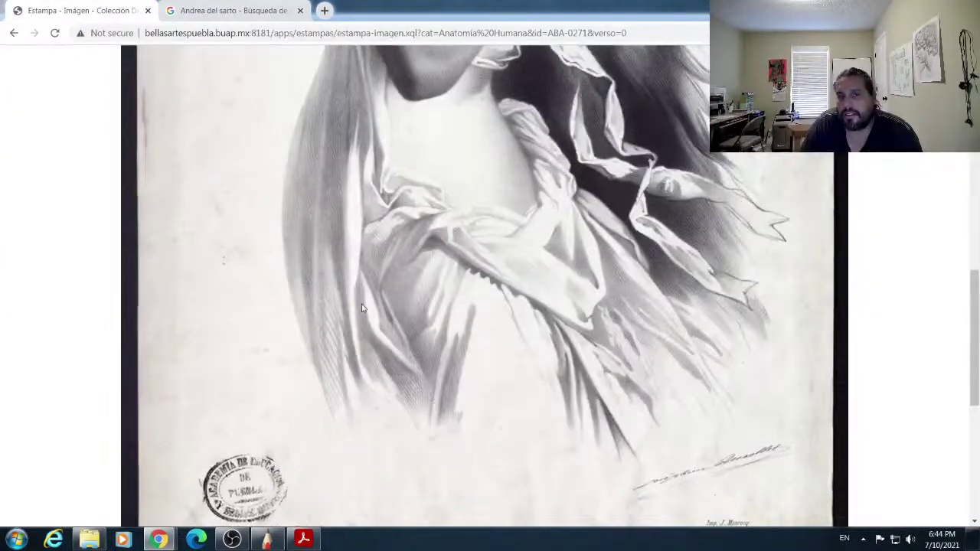
scroll(357, 303, up, 3)
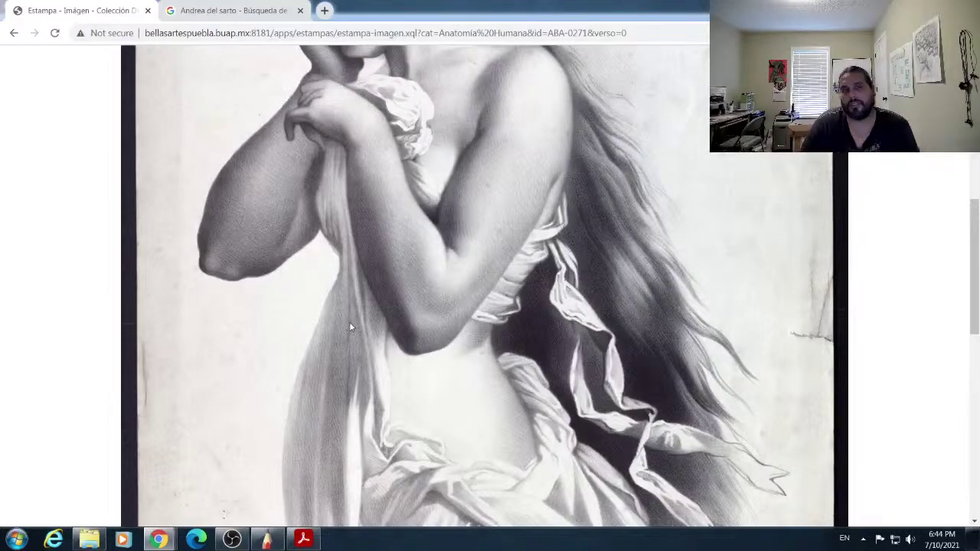
scroll(414, 276, up, 3)
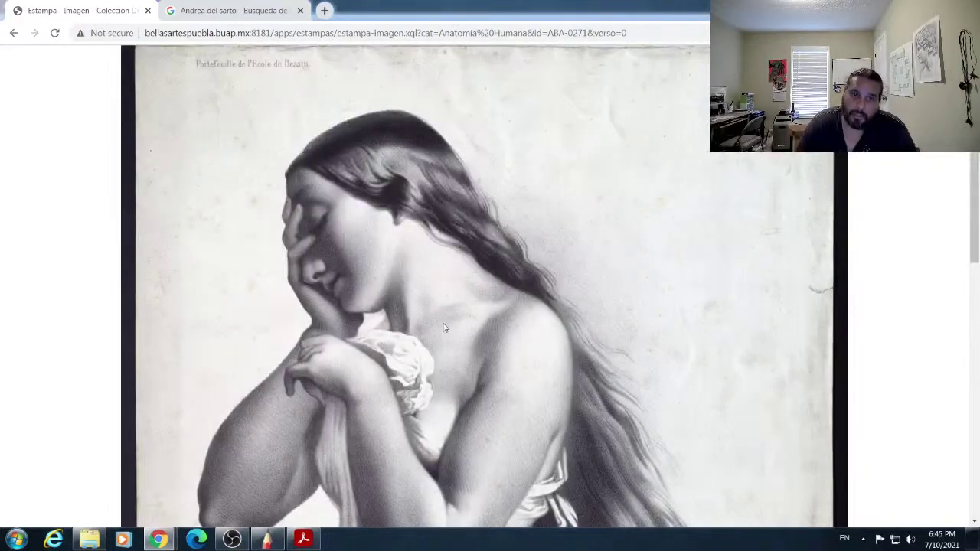
Step: Return to the Andrea del Sarto image results, expand the images related to Head of a Woman and browse the portrait studies
click(265, 11)
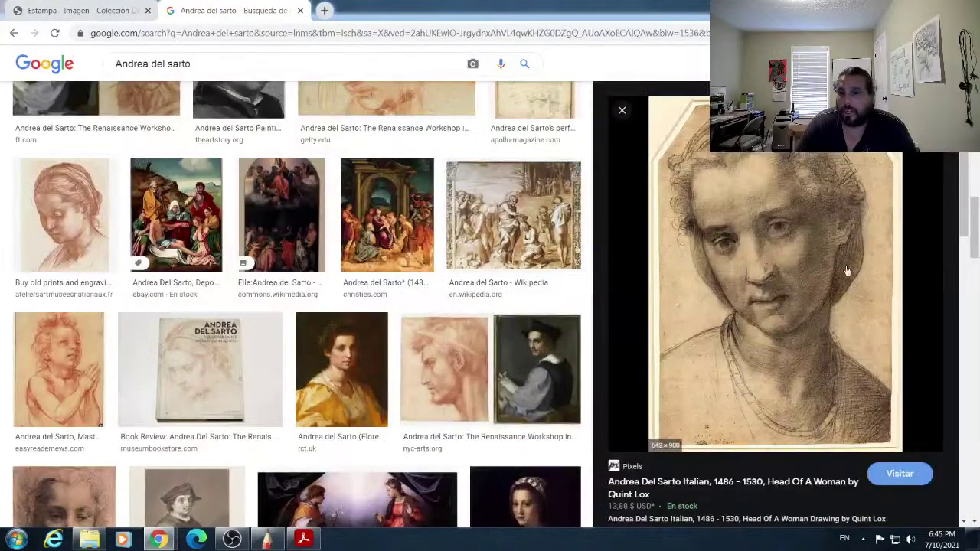
scroll(771, 265, down, 10)
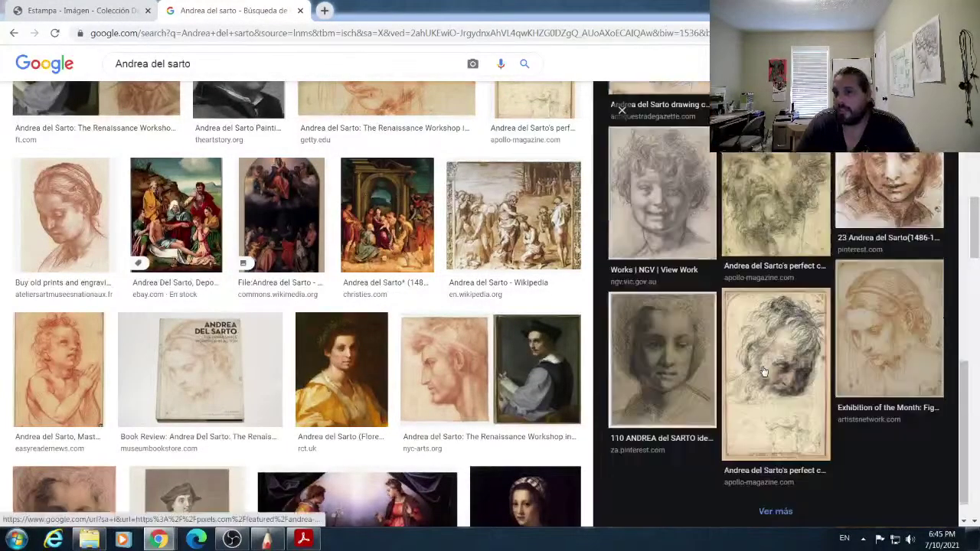
scroll(762, 370, down, 5)
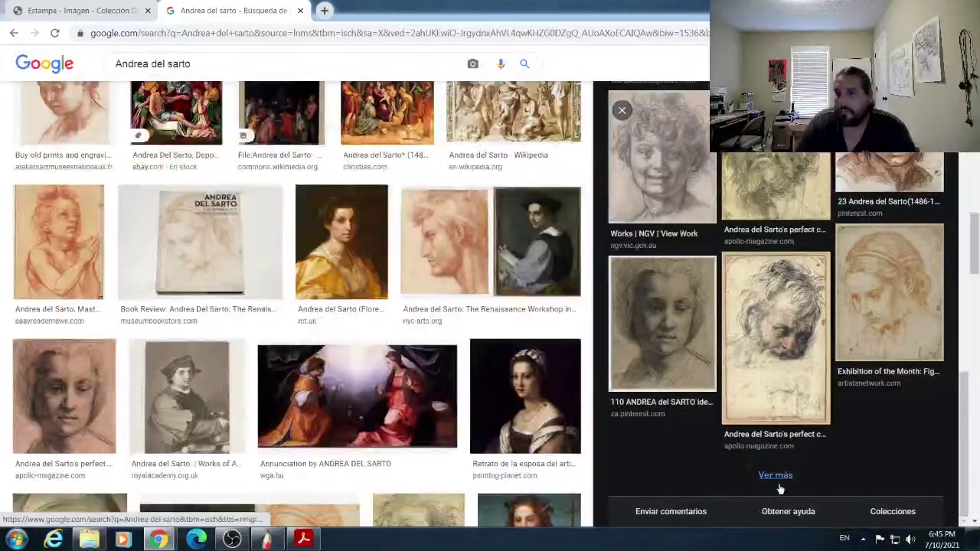
click(775, 481)
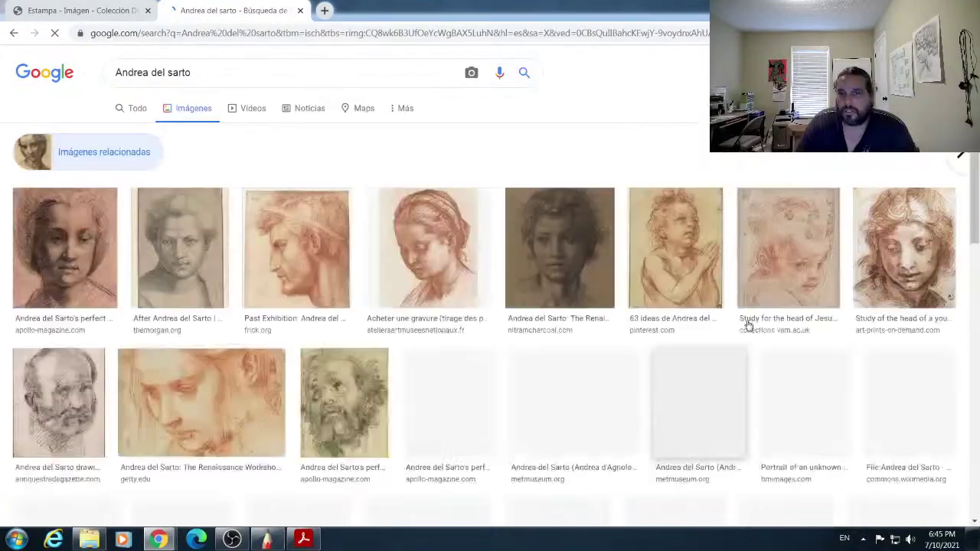
scroll(469, 232, down, 4)
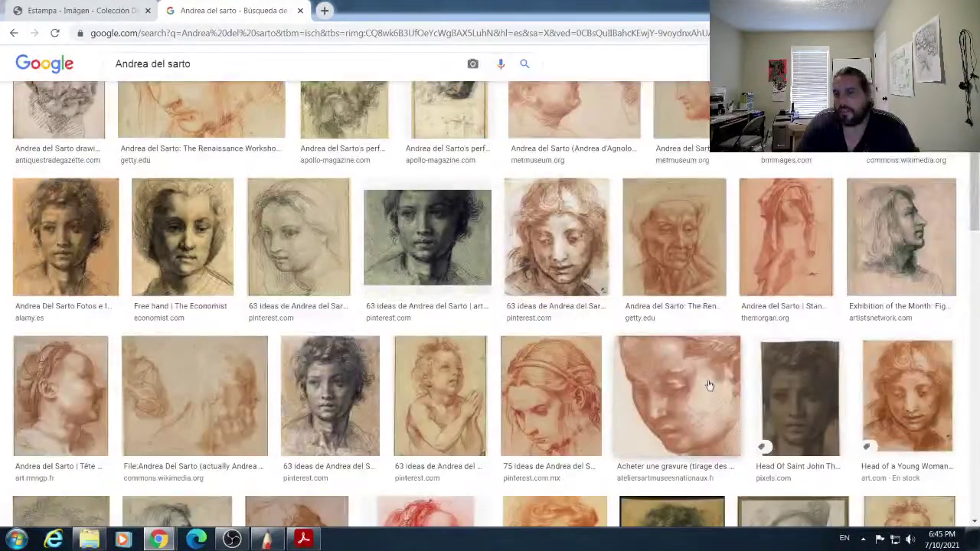
scroll(708, 384, down, 3)
scroll(691, 376, down, 3)
scroll(669, 369, down, 3)
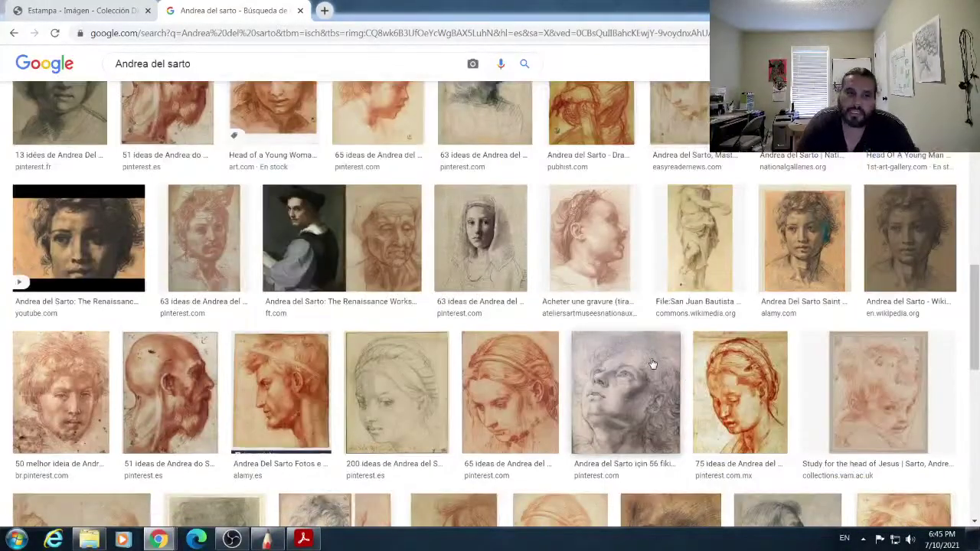
scroll(601, 346, down, 3)
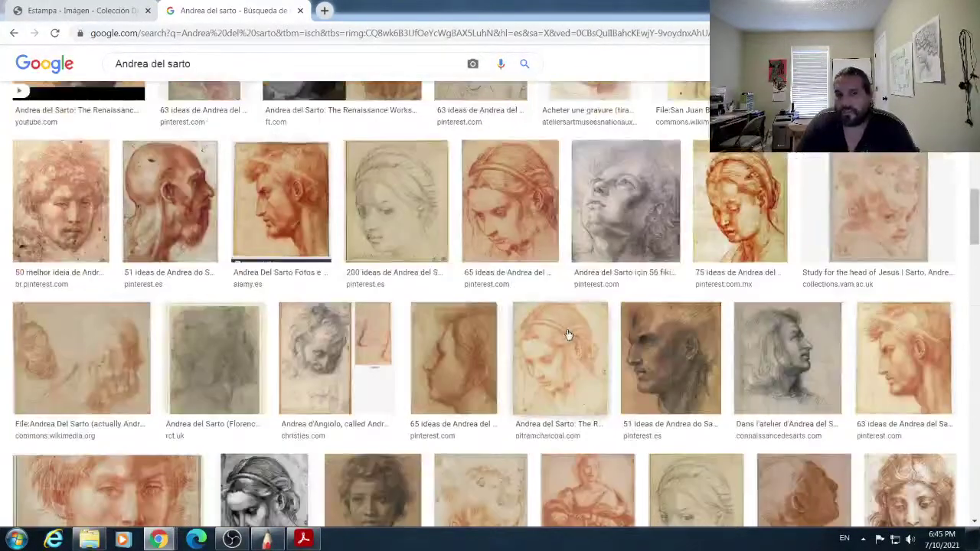
Step: Go back from the Mujer con cabello largo plate to the Anatomía Humana grid of prints
click(101, 12)
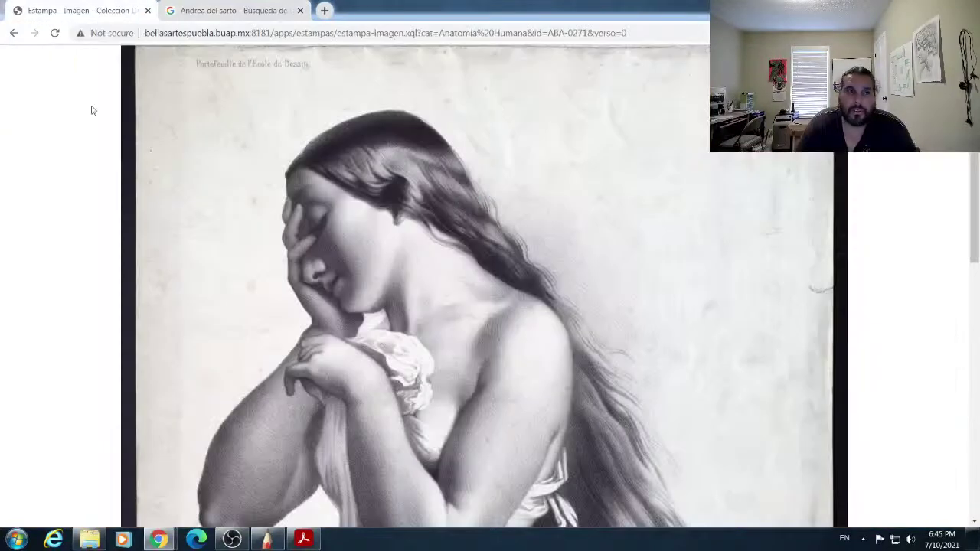
click(13, 34)
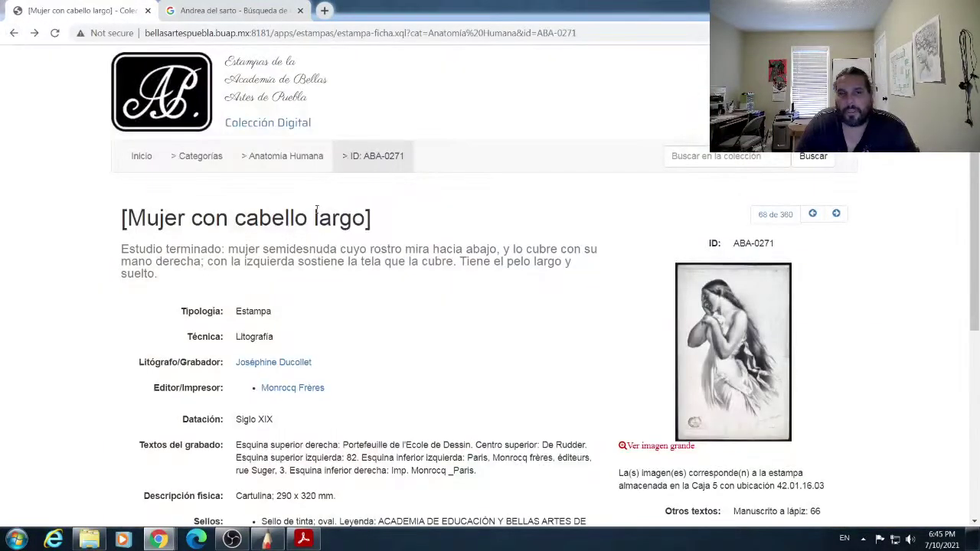
click(13, 33)
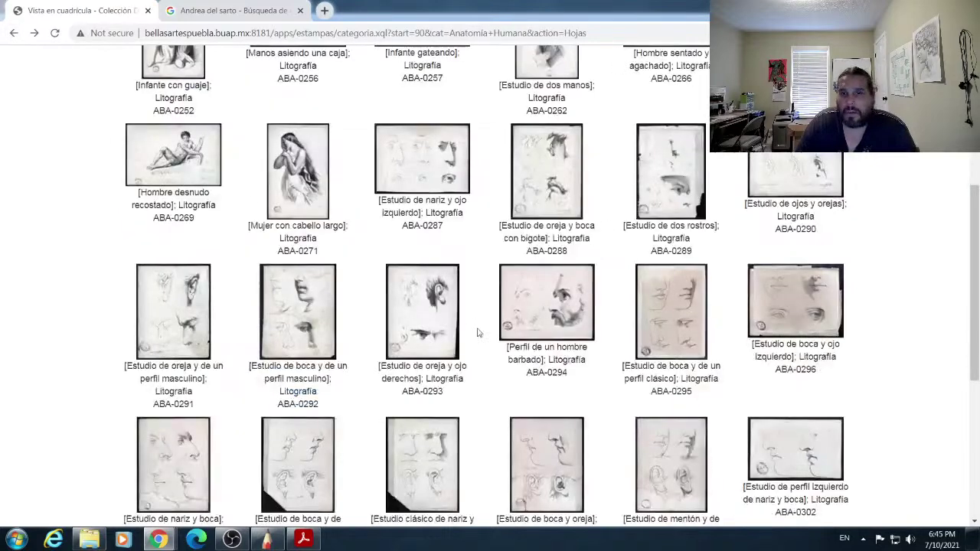
Step: Find the Study for St John the Baptist among the Andrea del Sarto results and preview its related Alamy version
click(229, 10)
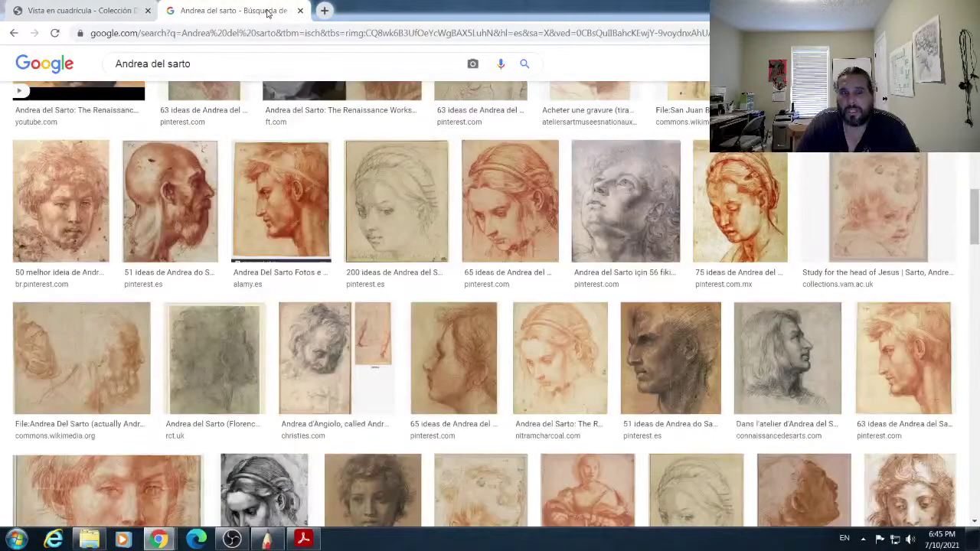
scroll(446, 385, down, 1)
scroll(446, 384, down, 3)
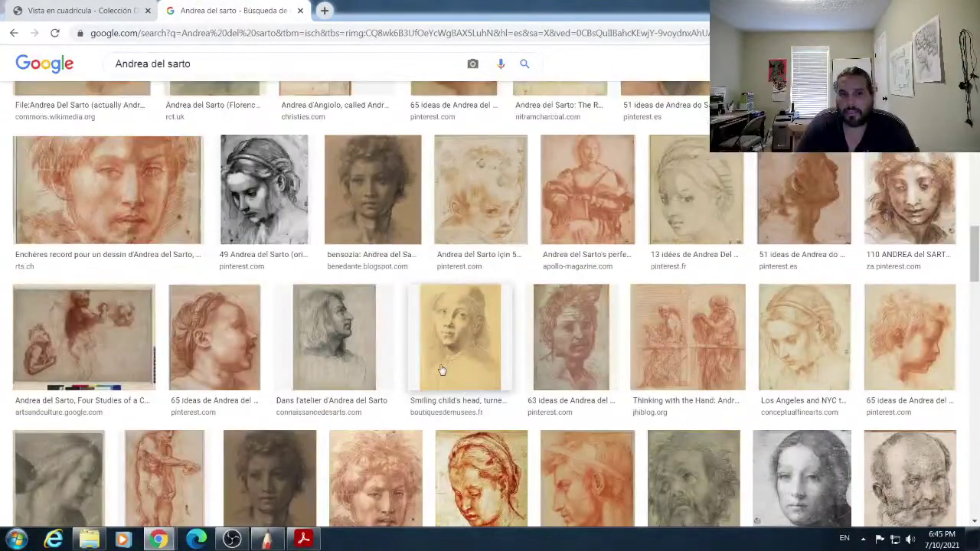
scroll(442, 371, down, 3)
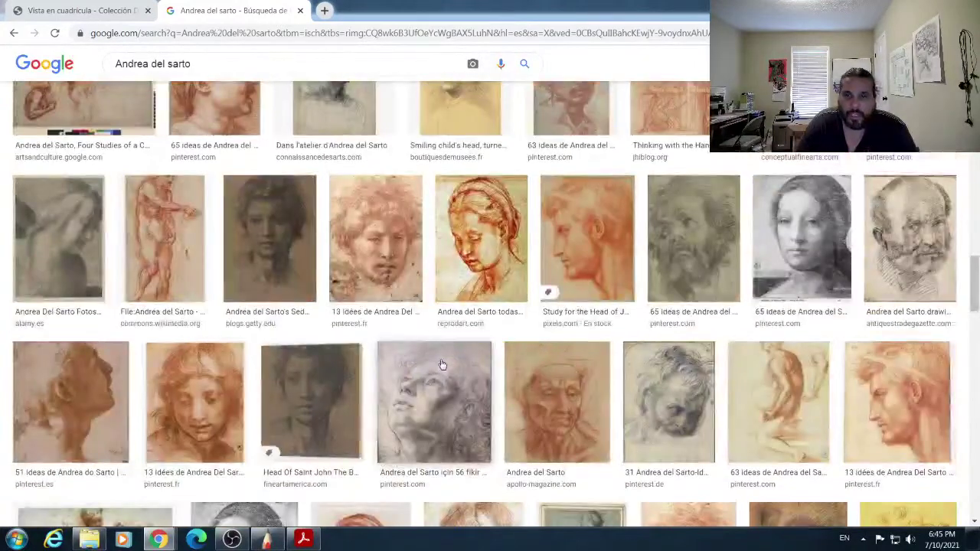
click(167, 245)
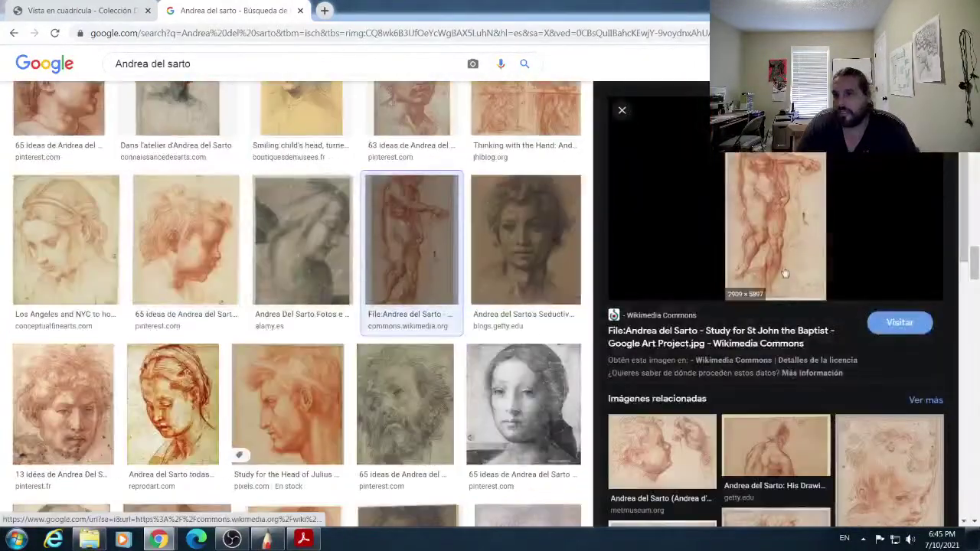
scroll(751, 393, down, 2)
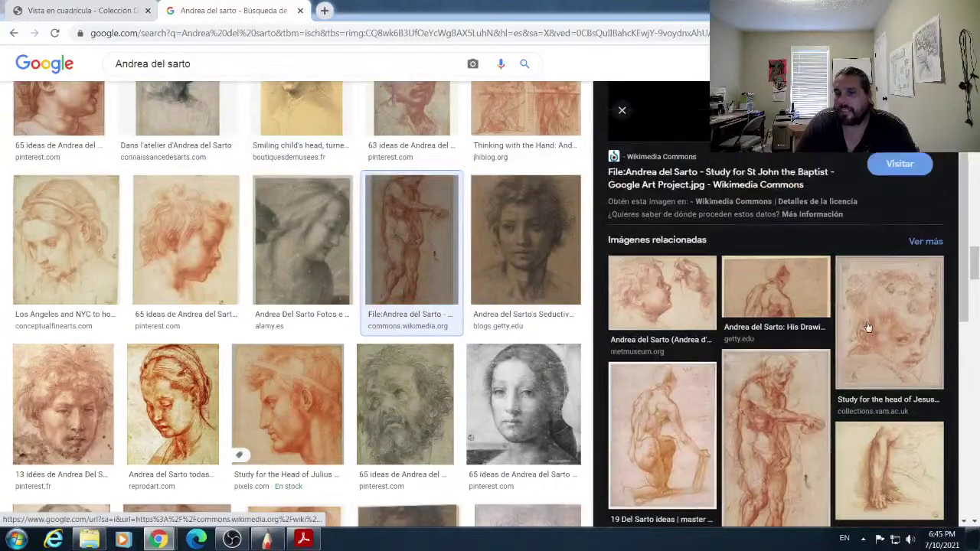
scroll(868, 327, down, 2)
click(786, 346)
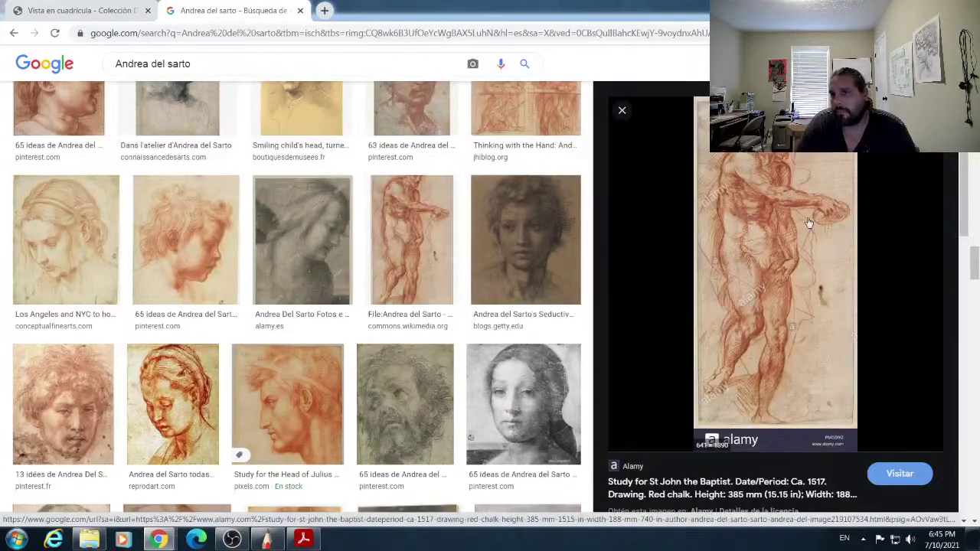
Step: Preview the Four Studies of a Child drawing and compare it with the Anatomía Humana prints
scroll(536, 230, down, 8)
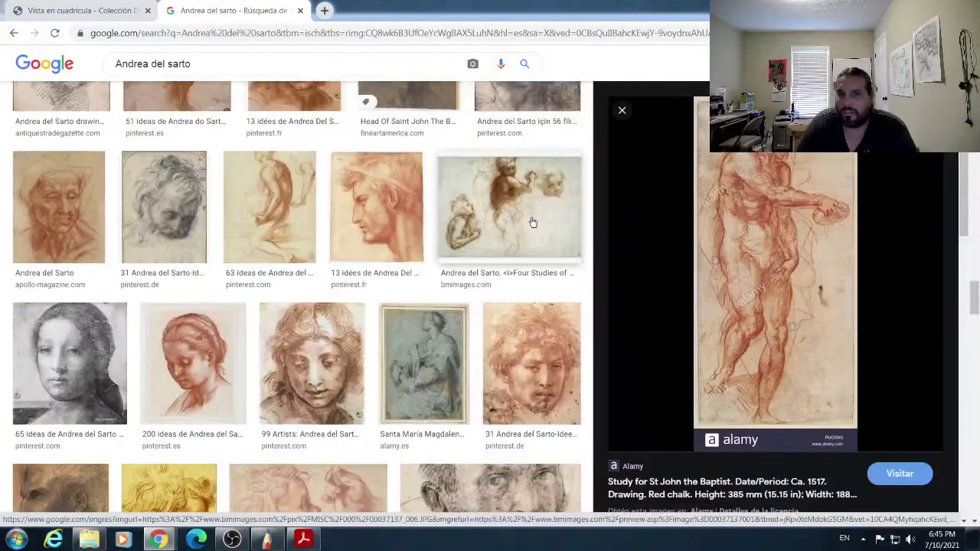
click(536, 229)
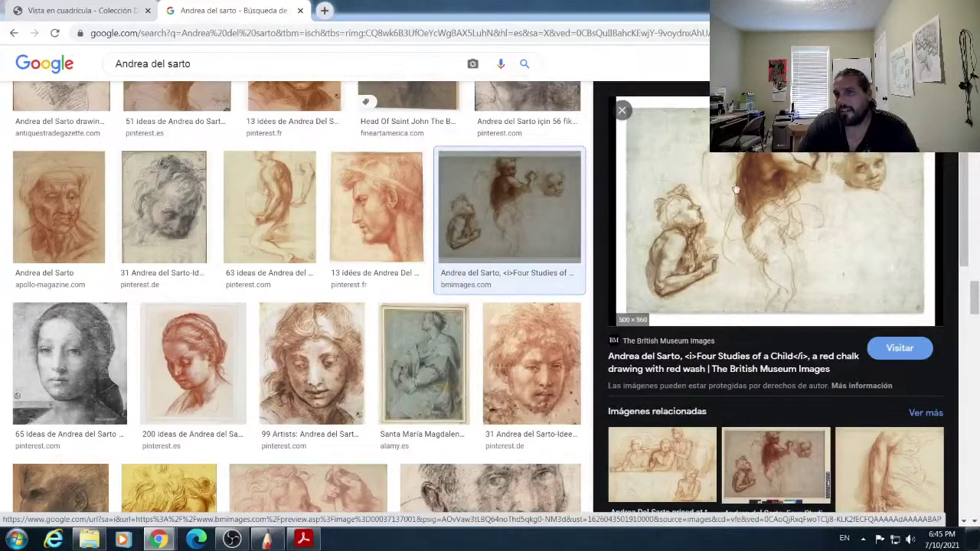
click(86, 13)
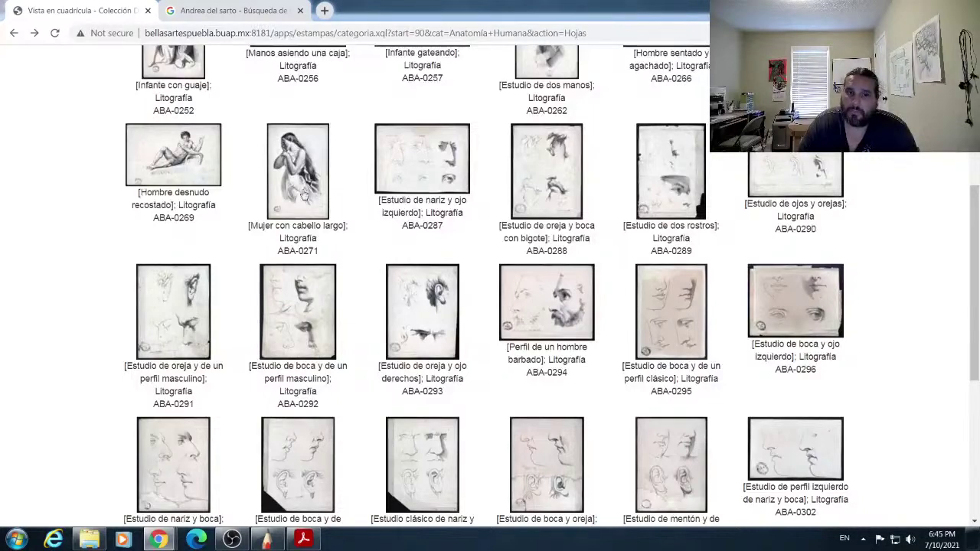
click(252, 12)
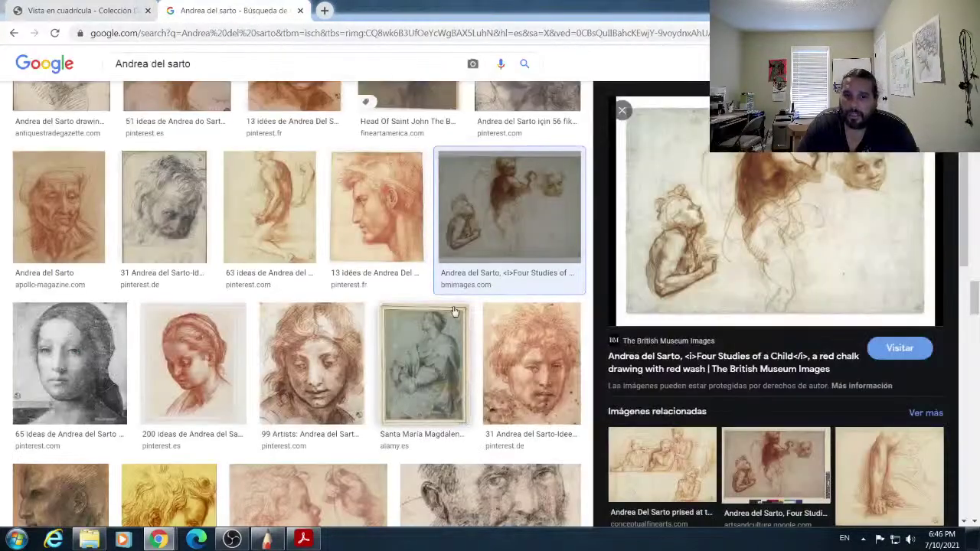
Step: Preview the related Conceptual Fine Arts drawing of seated figures and the red chalk study of a forearm and hand
scroll(449, 322, down, 3)
scroll(447, 327, down, 2)
scroll(448, 327, down, 5)
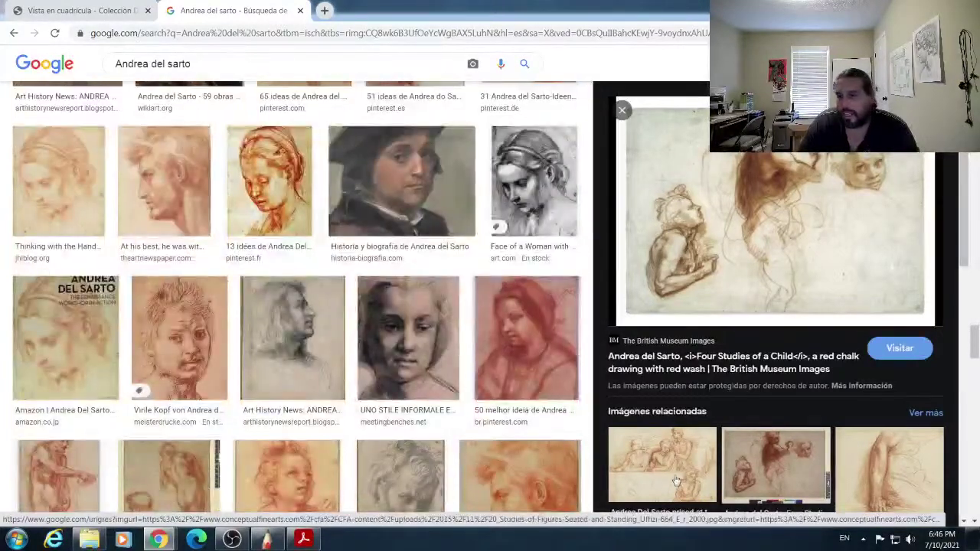
click(676, 482)
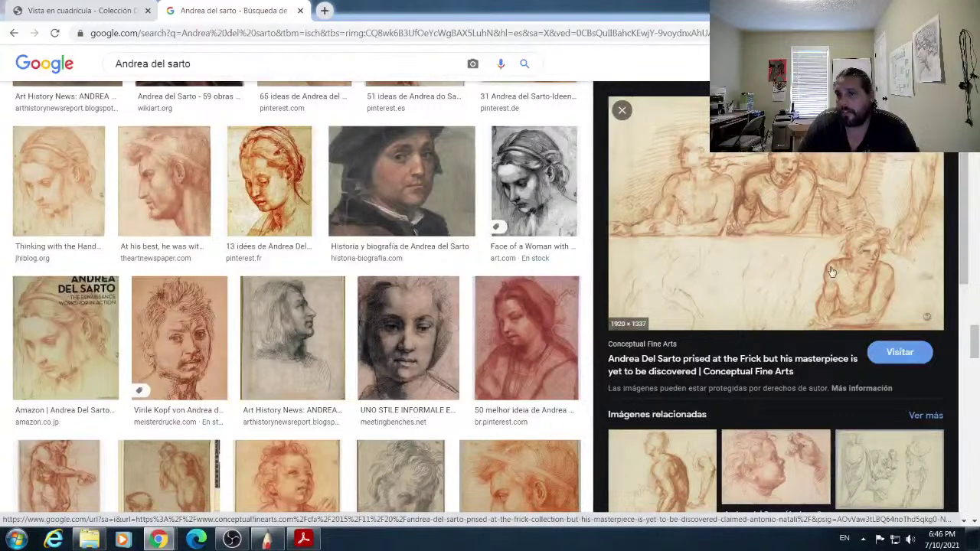
scroll(762, 257, down, 3)
scroll(762, 259, down, 3)
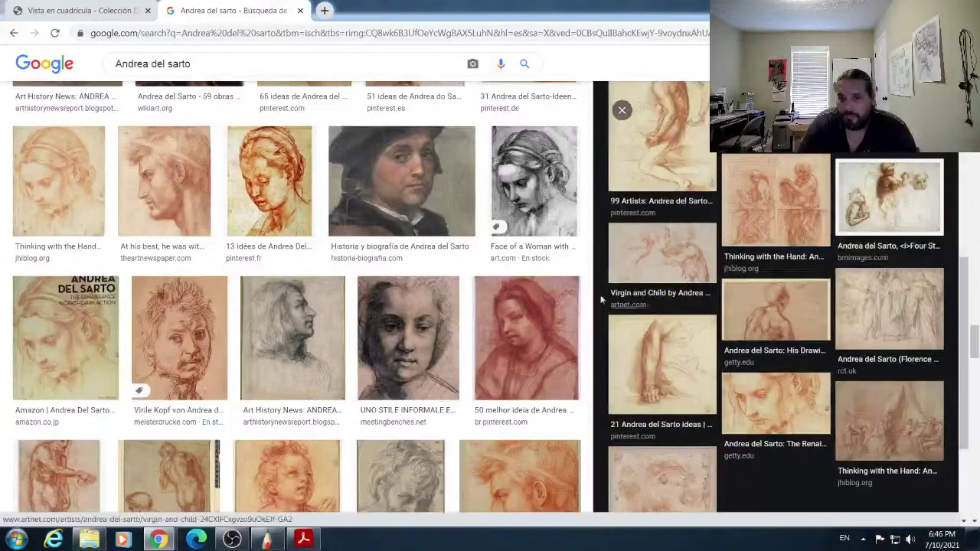
click(674, 377)
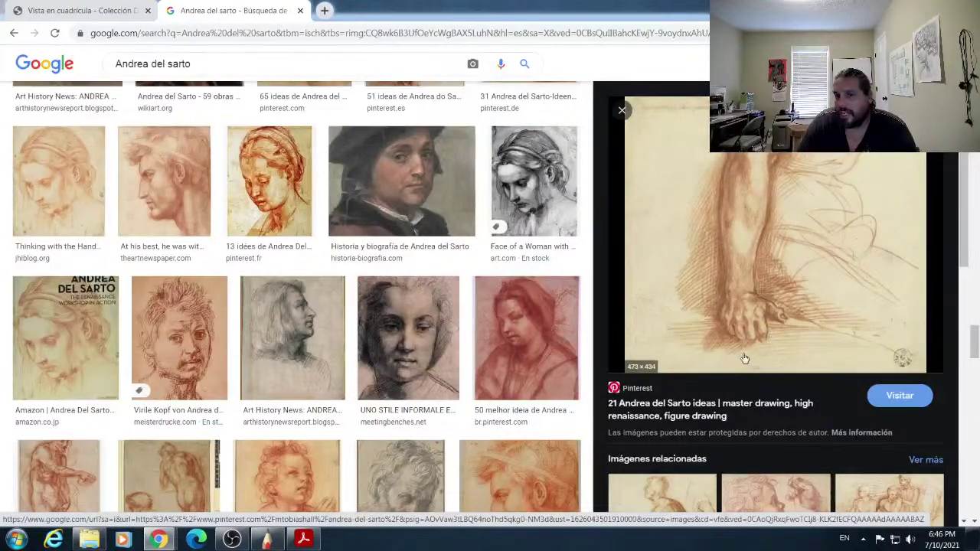
Step: Preview the red chalk half-length drawing of a woman and the circular FJK 035 drawing from Fondation Jan Krugier
click(517, 331)
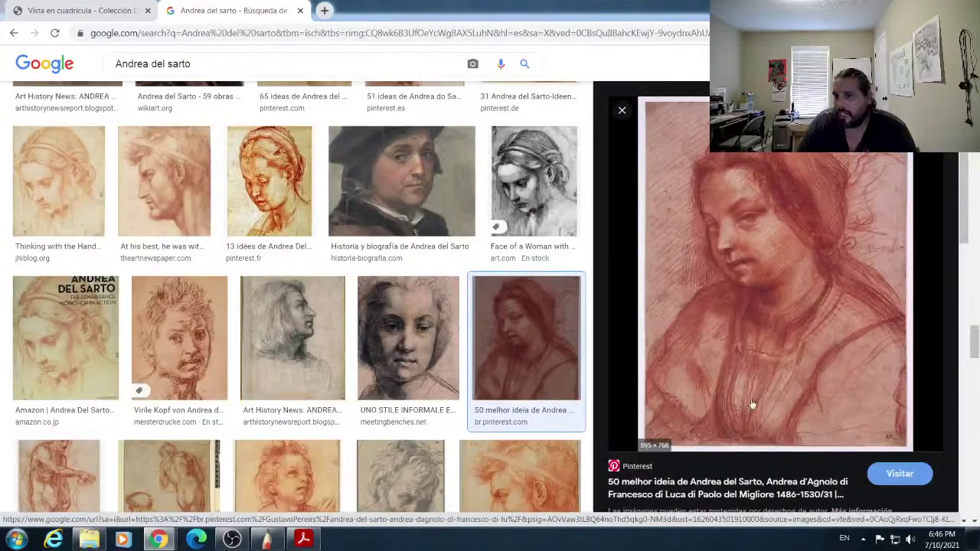
scroll(728, 255, down, 3)
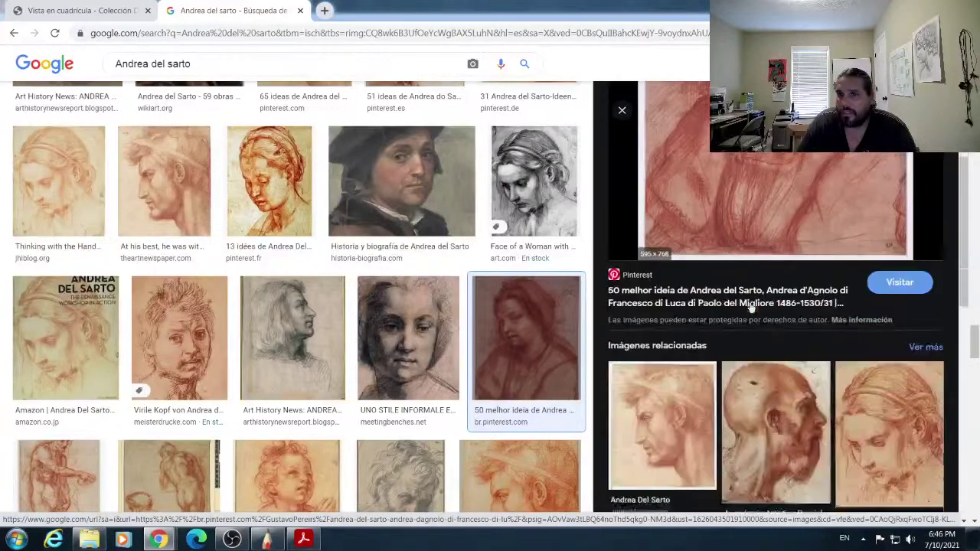
scroll(528, 350, down, 5)
scroll(519, 350, down, 10)
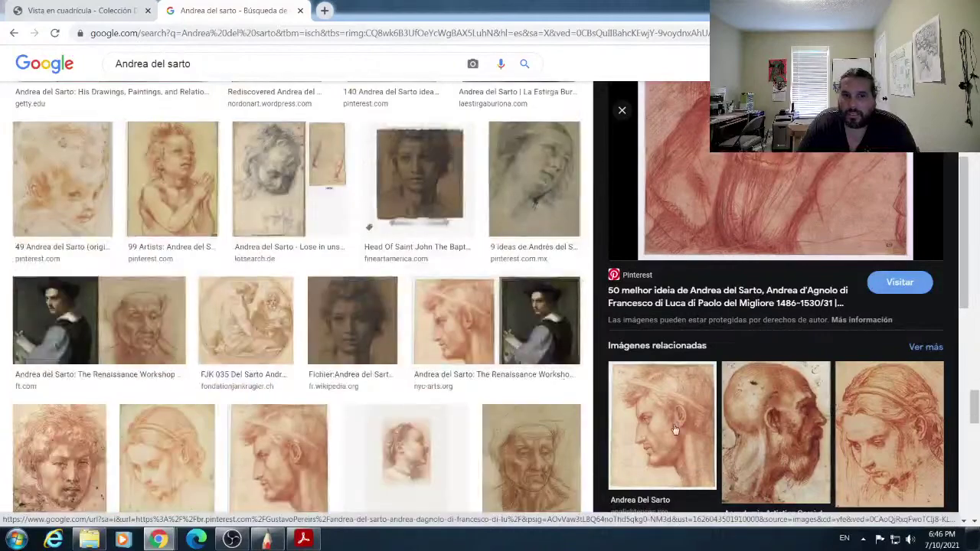
click(294, 342)
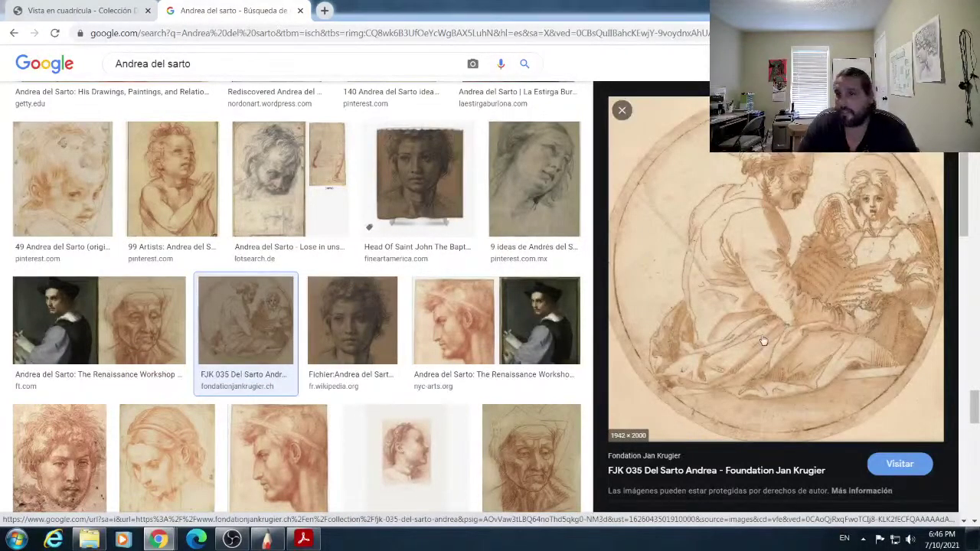
scroll(753, 340, down, 2)
scroll(827, 290, up, 2)
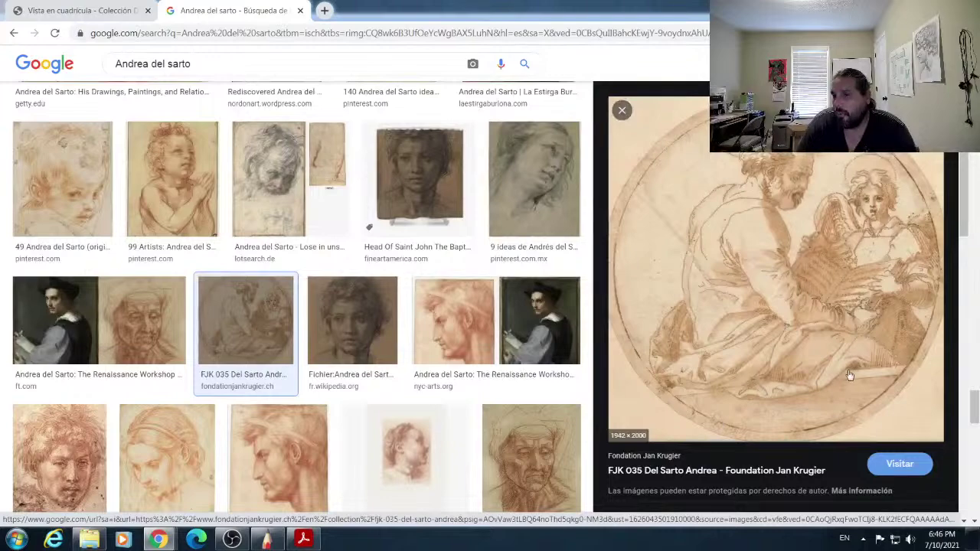
Step: Browse the images related to the circular drawing and preview the draped San Juan Bautista study from Wikimedia Commons
scroll(811, 320, down, 3)
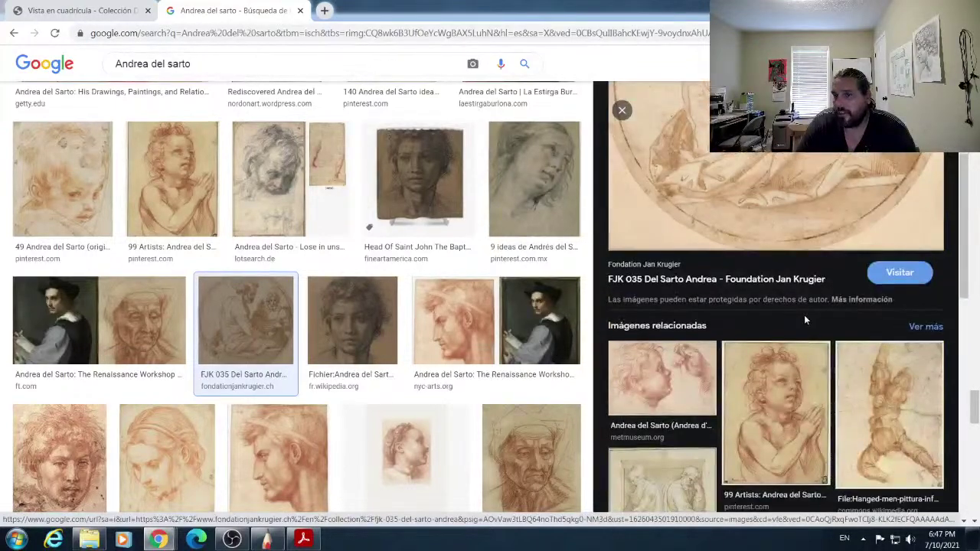
scroll(804, 314, down, 2)
scroll(789, 313, down, 3)
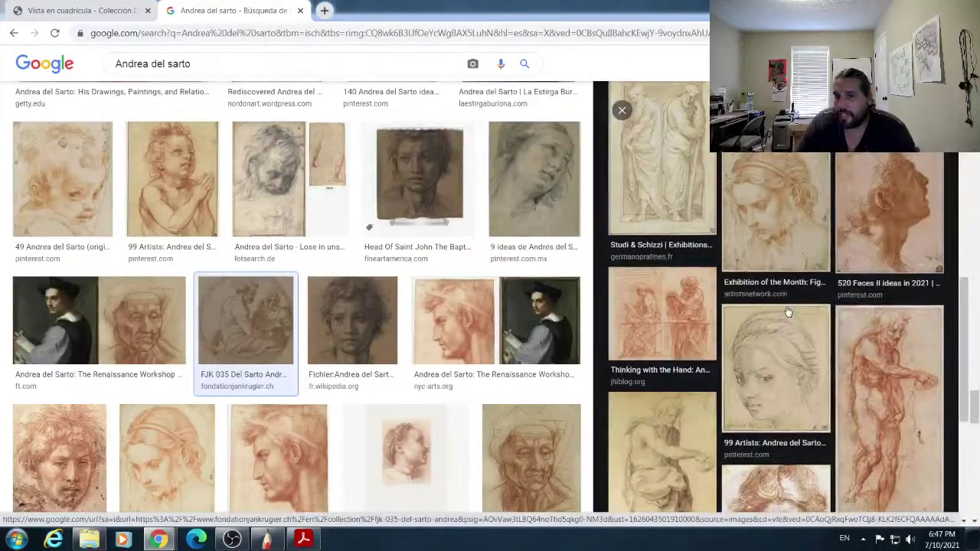
scroll(784, 311, down, 2)
scroll(780, 309, down, 2)
click(648, 320)
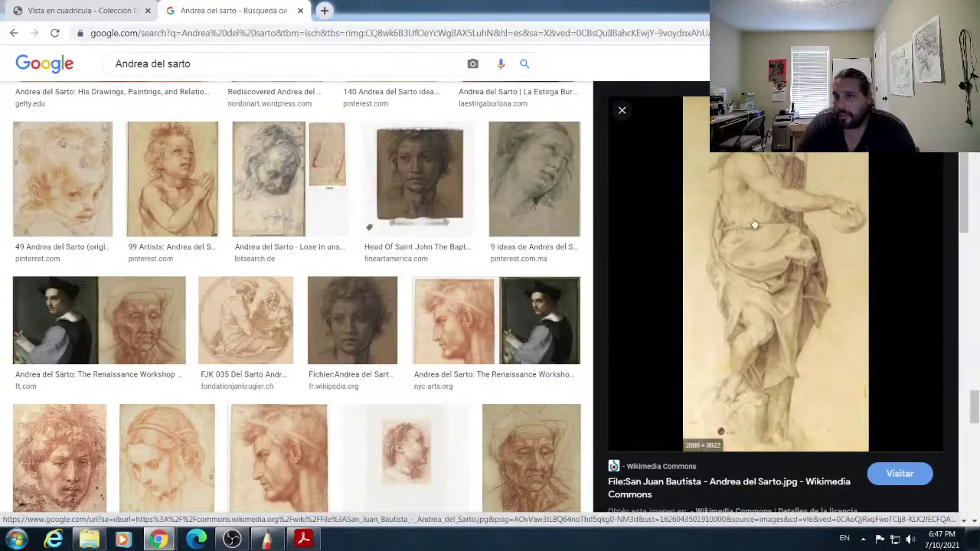
Step: Open the Estudio de oreja y ojo derechos record from the Anatomía Humana grid, and return to the grid
click(87, 11)
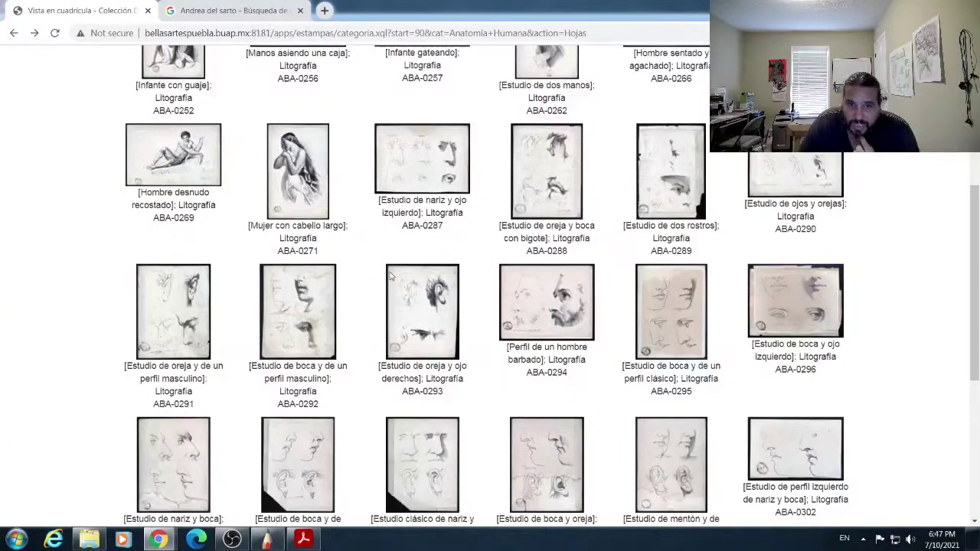
click(424, 317)
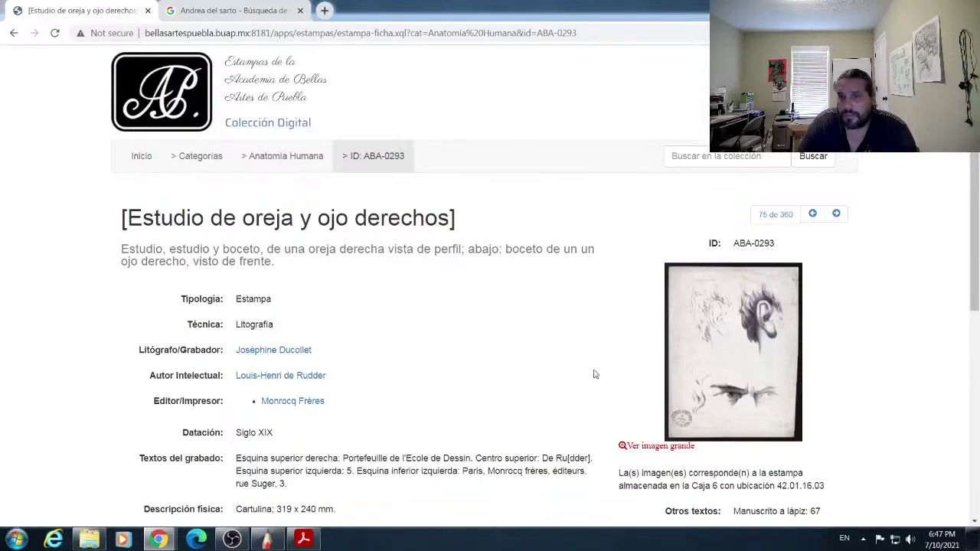
click(14, 33)
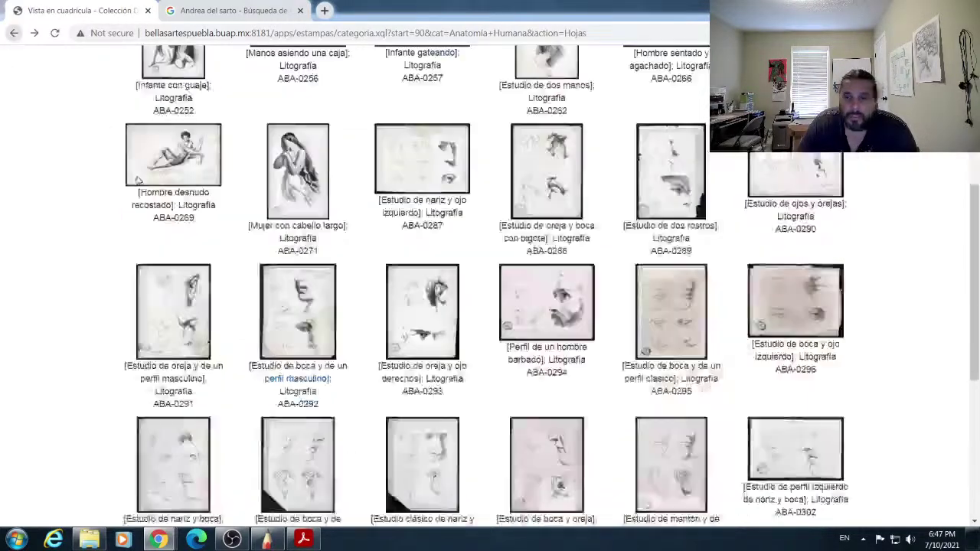
Step: Look through the lithograph thumbnails on page 3 of the Anatomía Humana category
scroll(496, 396, down, 2)
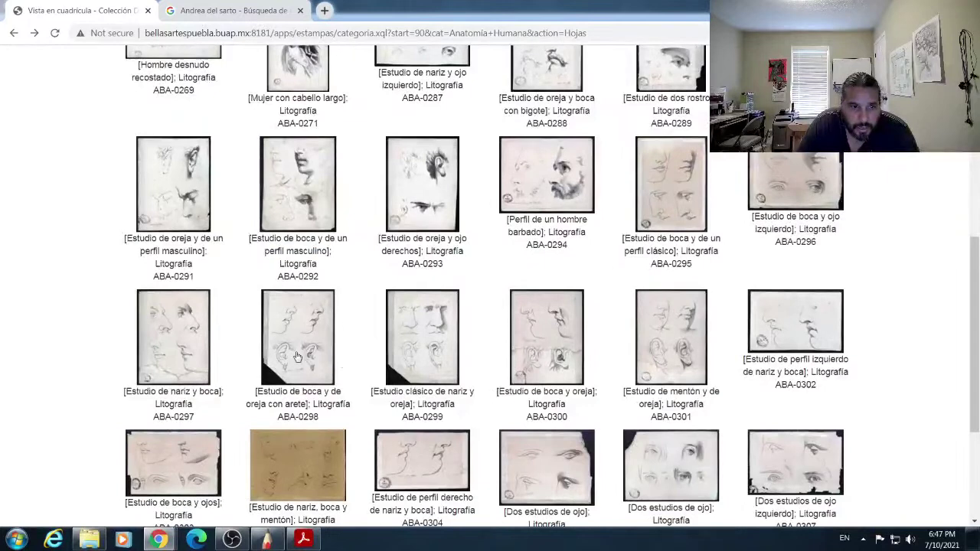
scroll(443, 303, down, 3)
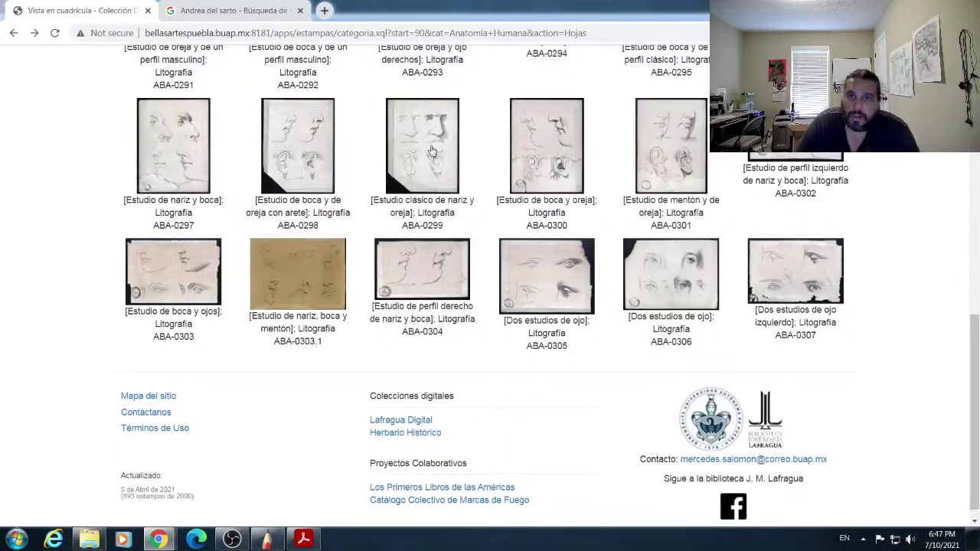
scroll(359, 252, up, 7)
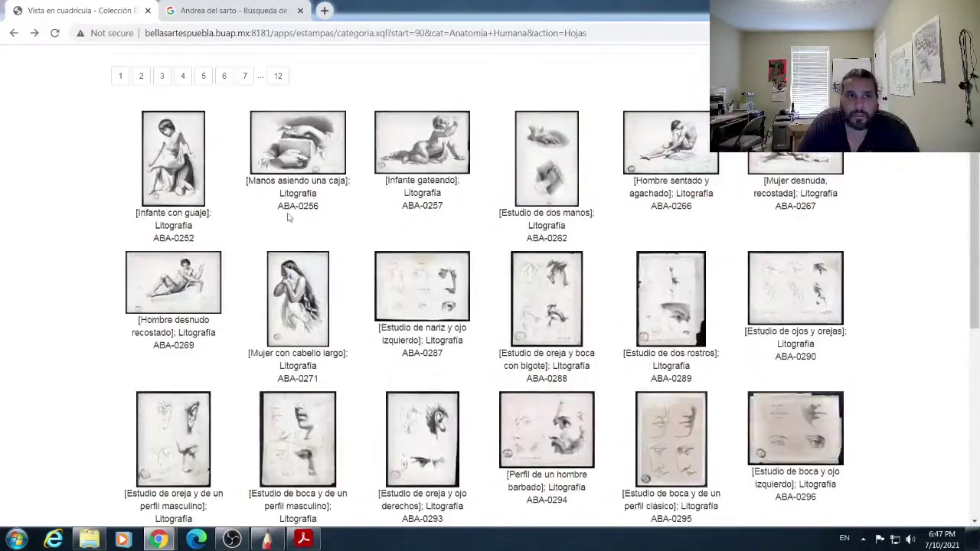
click(160, 75)
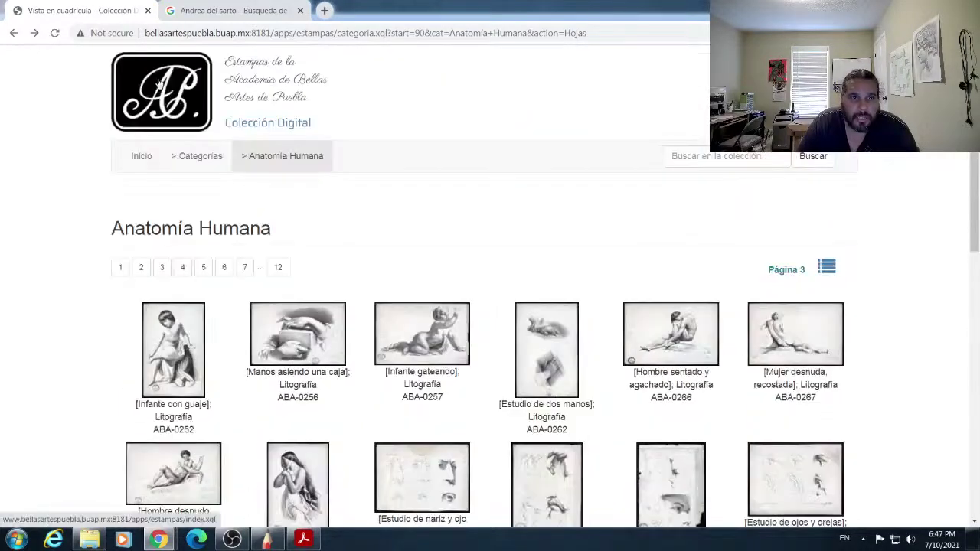
scroll(372, 366, down, 3)
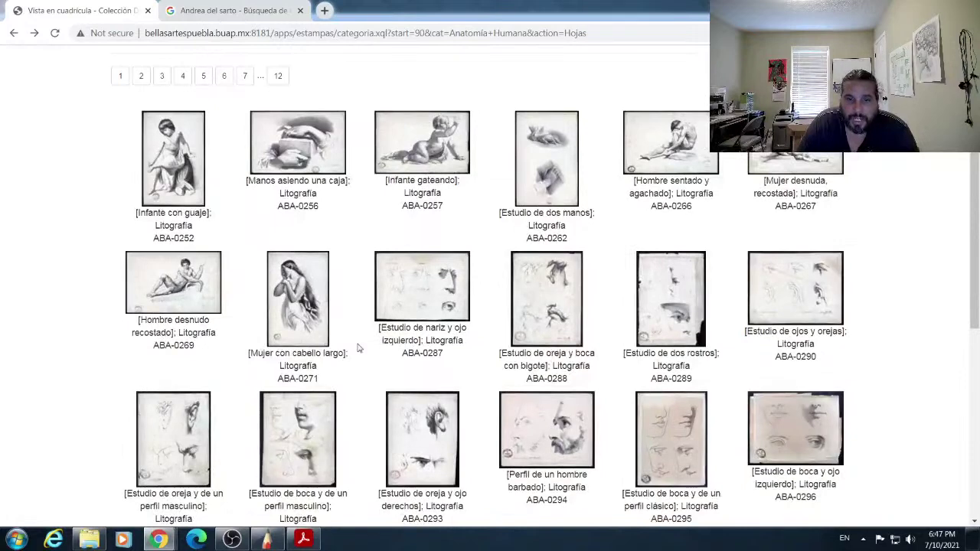
scroll(358, 348, up, 3)
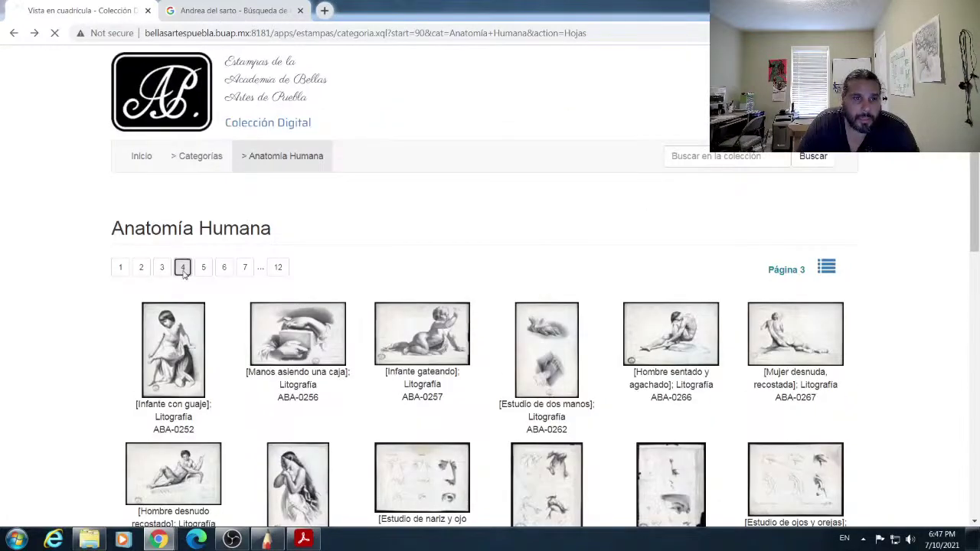
Step: Go to page 4 of Anatomía Humana and look through its facial feature studies and classical profiles
click(182, 268)
scroll(434, 318, down, 2)
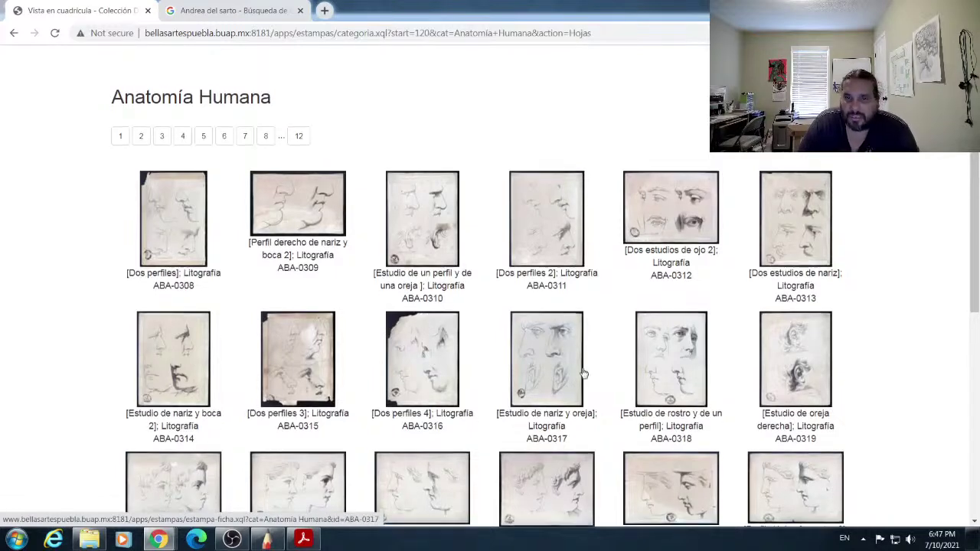
scroll(274, 230, down, 2)
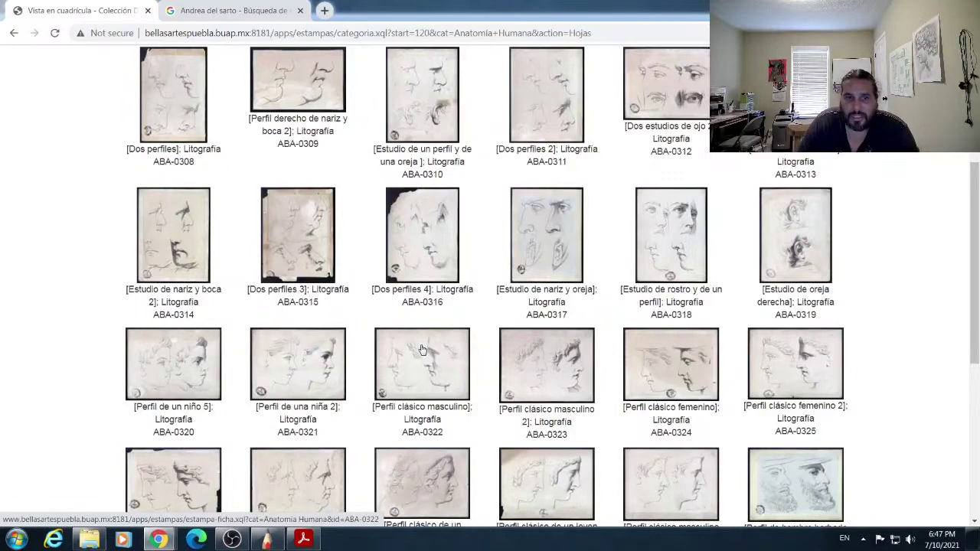
scroll(423, 352, down, 2)
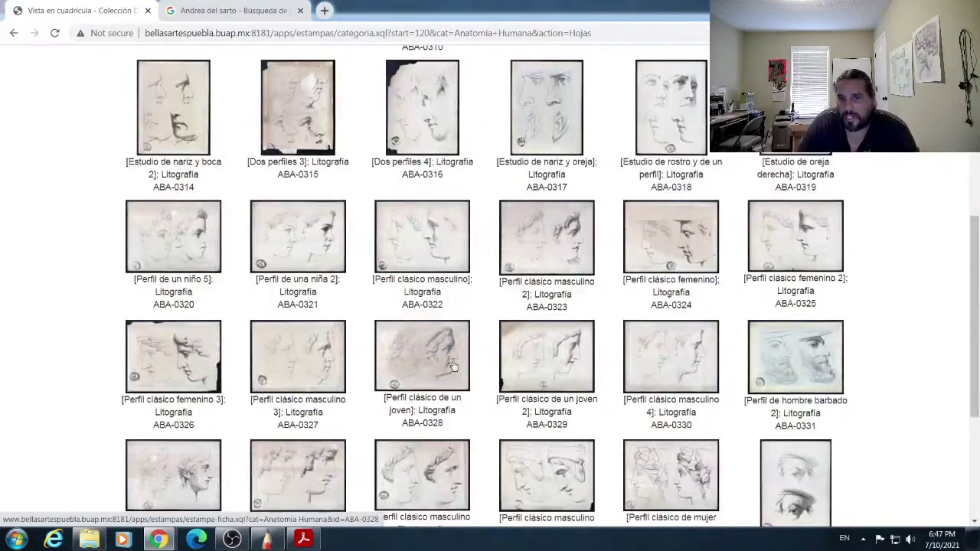
scroll(453, 368, down, 1)
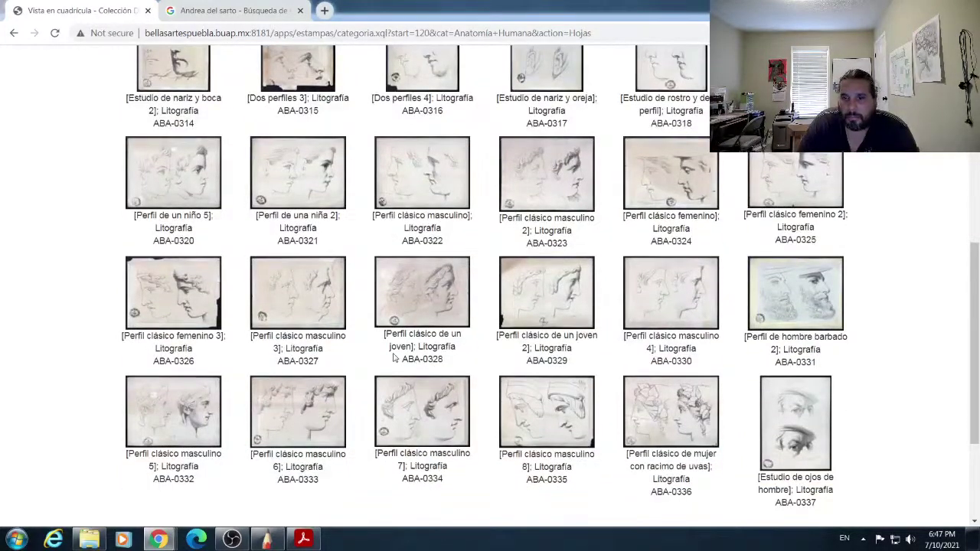
scroll(503, 394, up, 7)
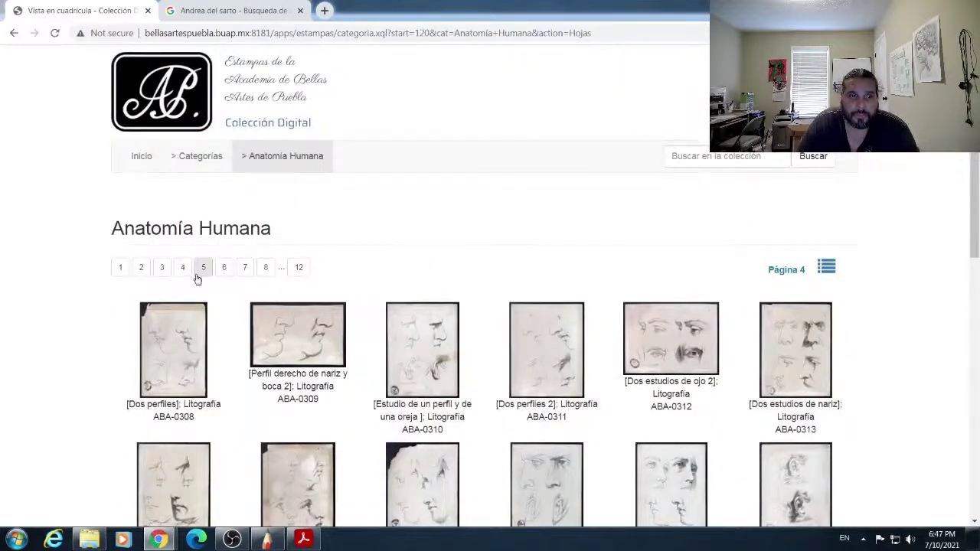
Step: Go to page 5 of Anatomía Humana and open the Perfil de joven A record
scroll(220, 282, down, 1)
click(204, 207)
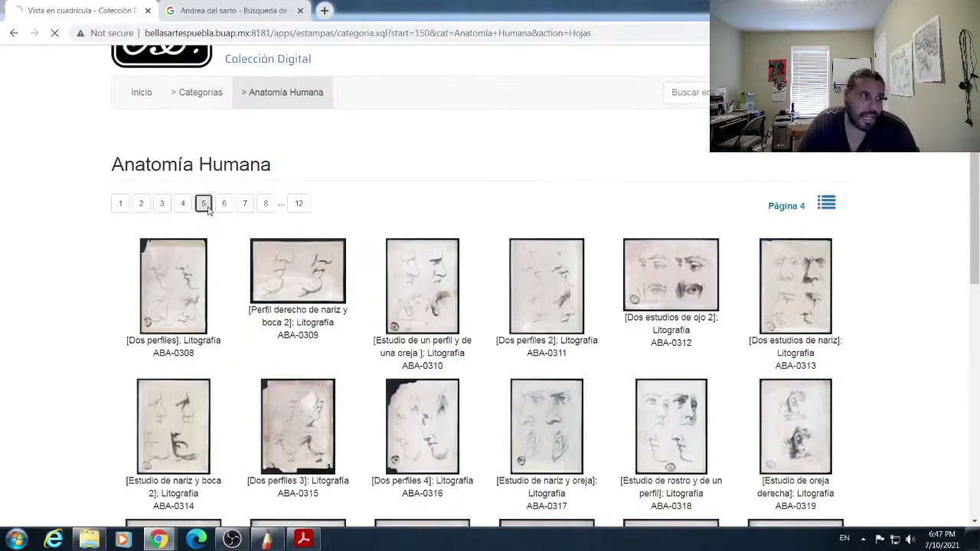
scroll(228, 225, down, 3)
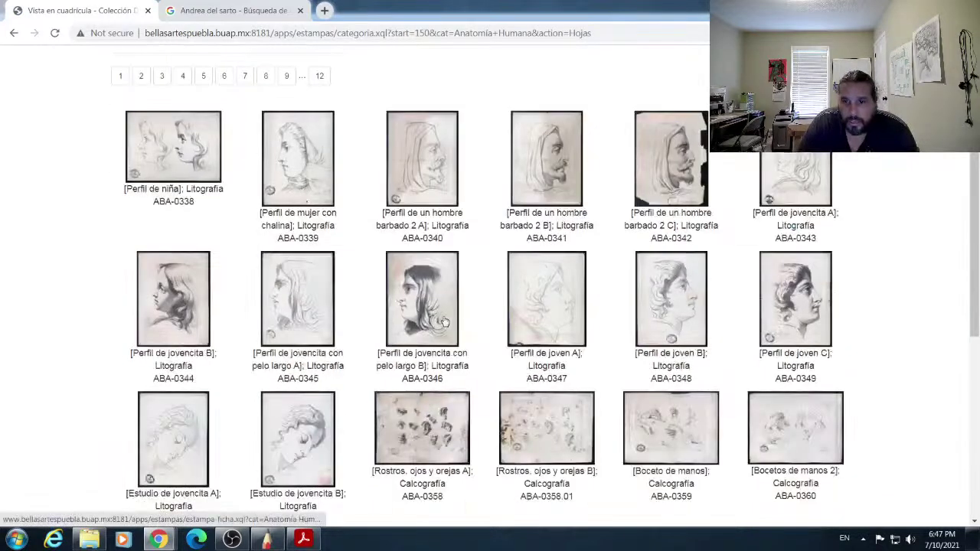
click(555, 317)
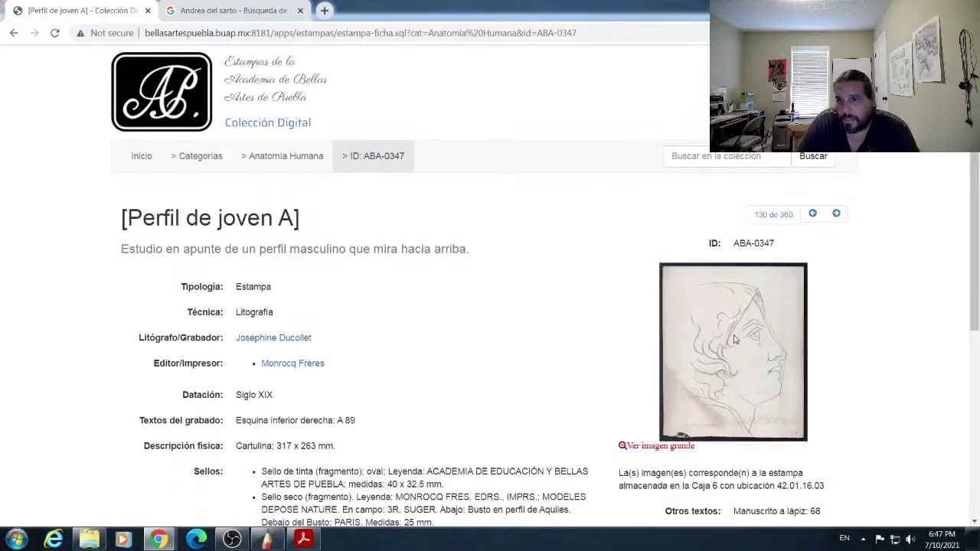
Step: Step through the Perfil de joven B and C records to compare the drawing stages, and return to Perfil de joven A
click(837, 214)
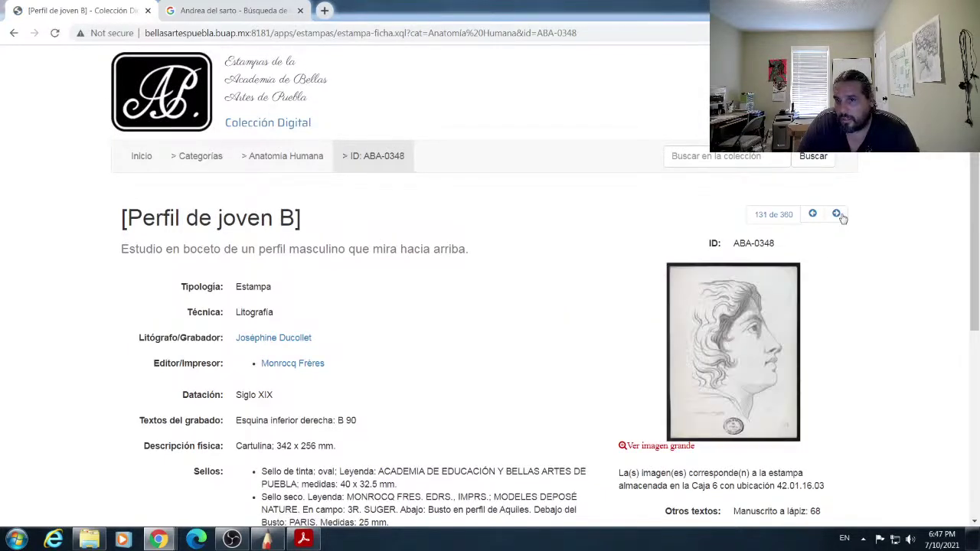
click(837, 214)
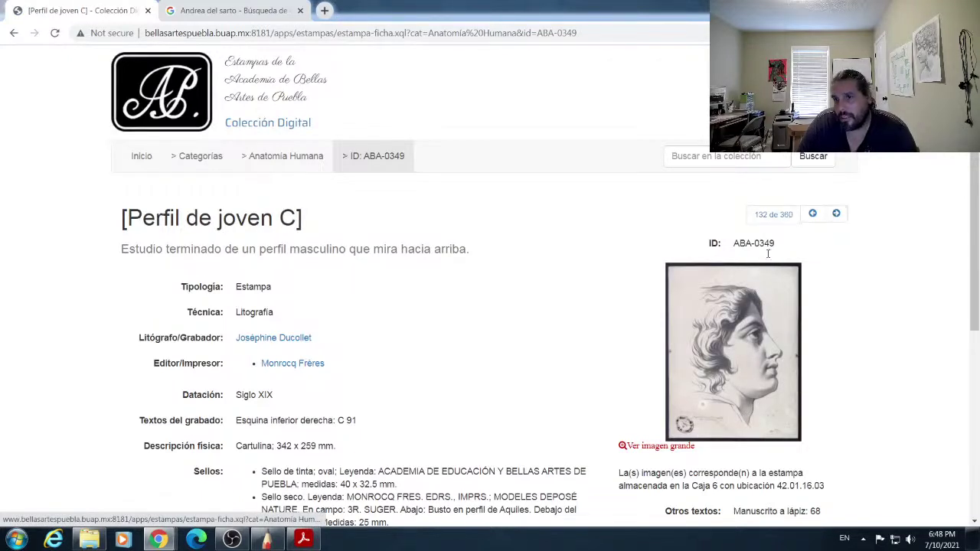
click(812, 215)
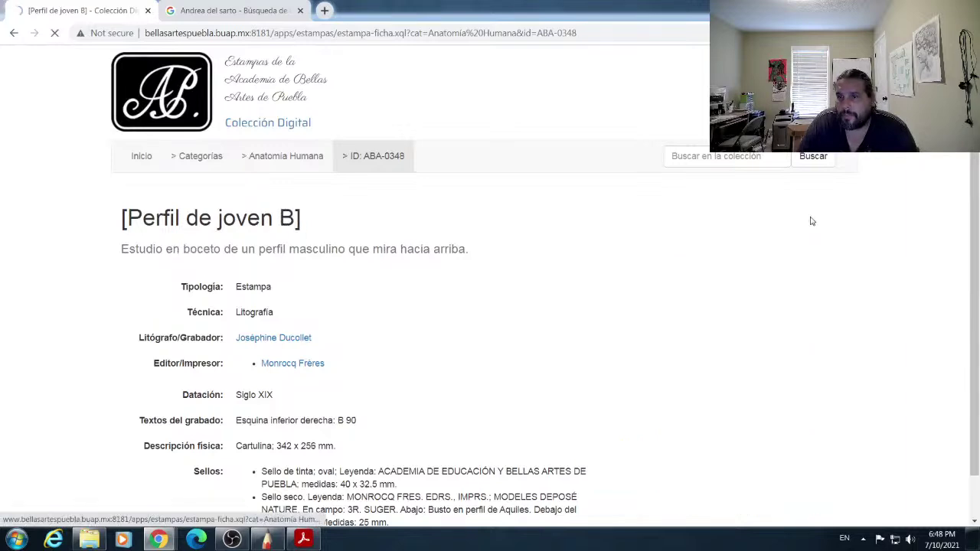
click(813, 216)
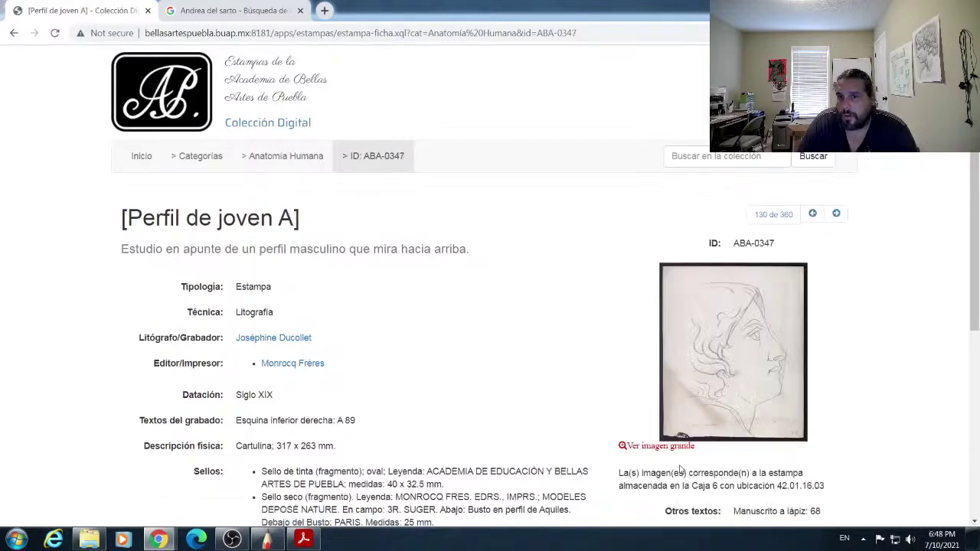
Step: Open the large image of Perfil de joven A and examine its block-in lines from hair to neck
click(651, 450)
scroll(502, 363, down, 7)
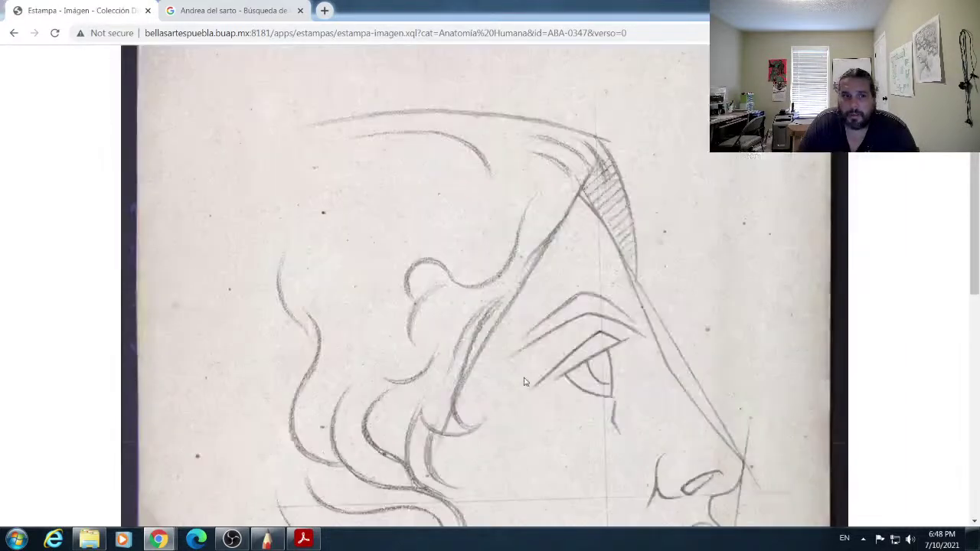
scroll(502, 363, up, 3)
scroll(501, 362, down, 3)
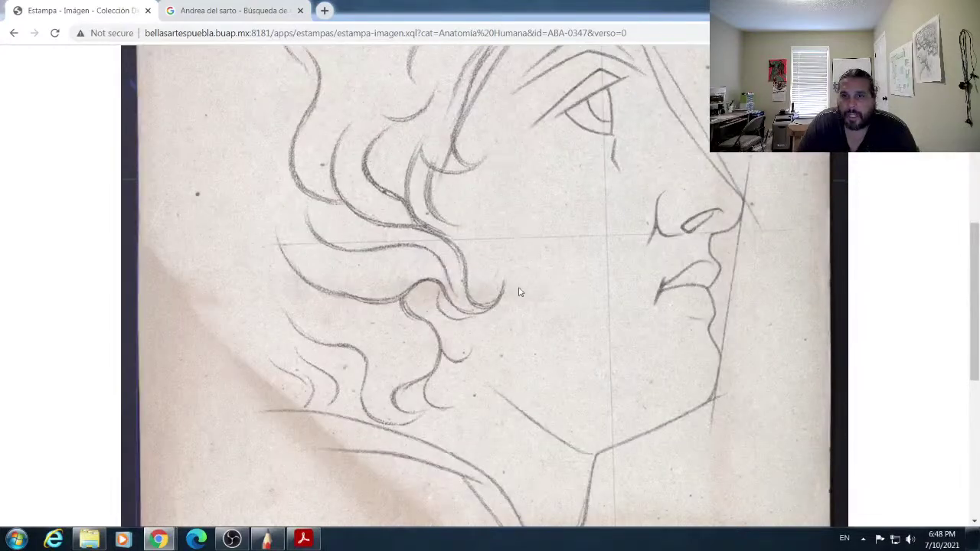
Step: Save the large Perfil de joven A image as the JPEG ABA-0347 in the Imágenes library
right_click(547, 241)
click(585, 263)
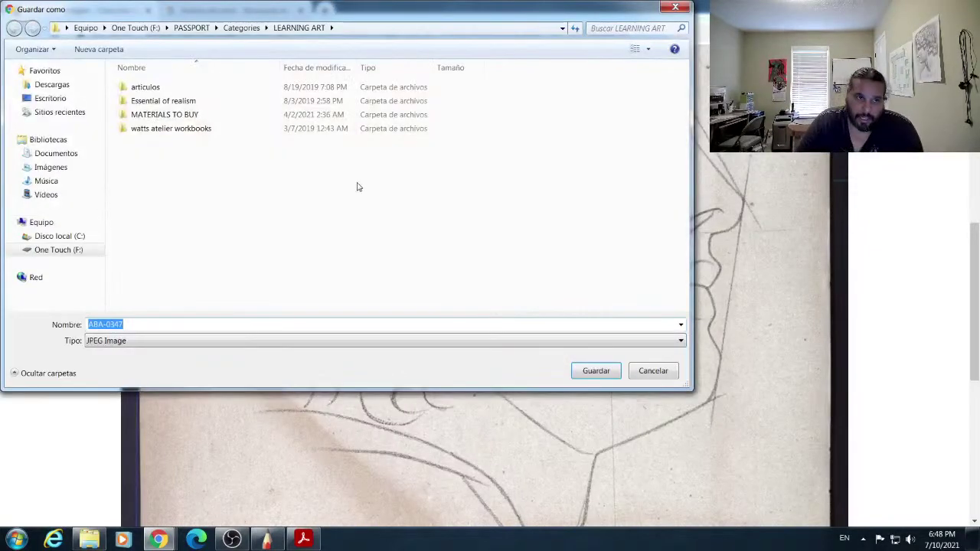
drag(434, 16, 646, 46)
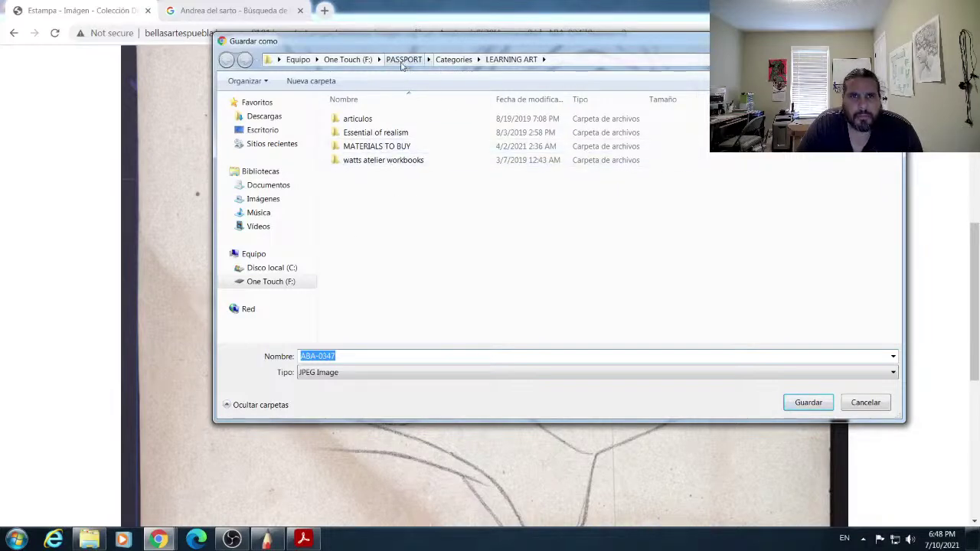
click(275, 203)
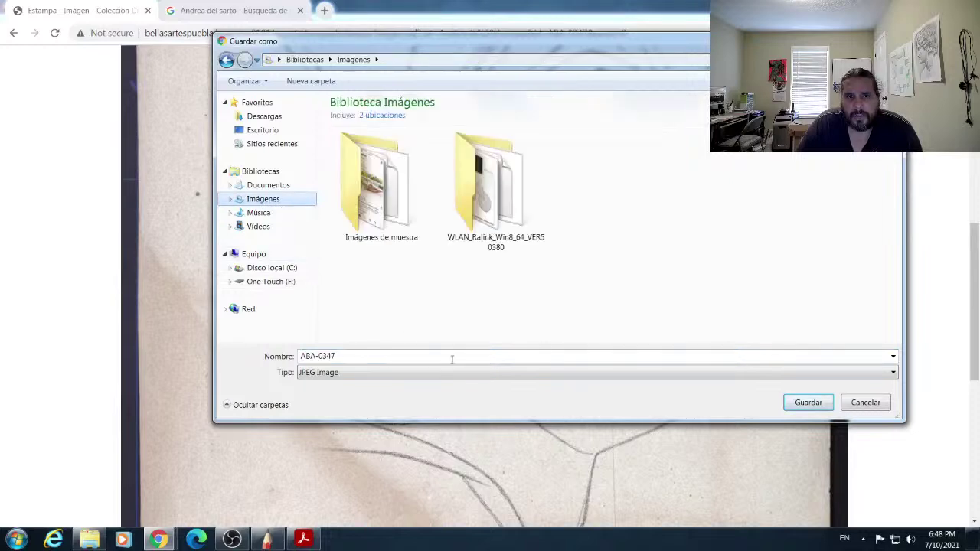
click(797, 406)
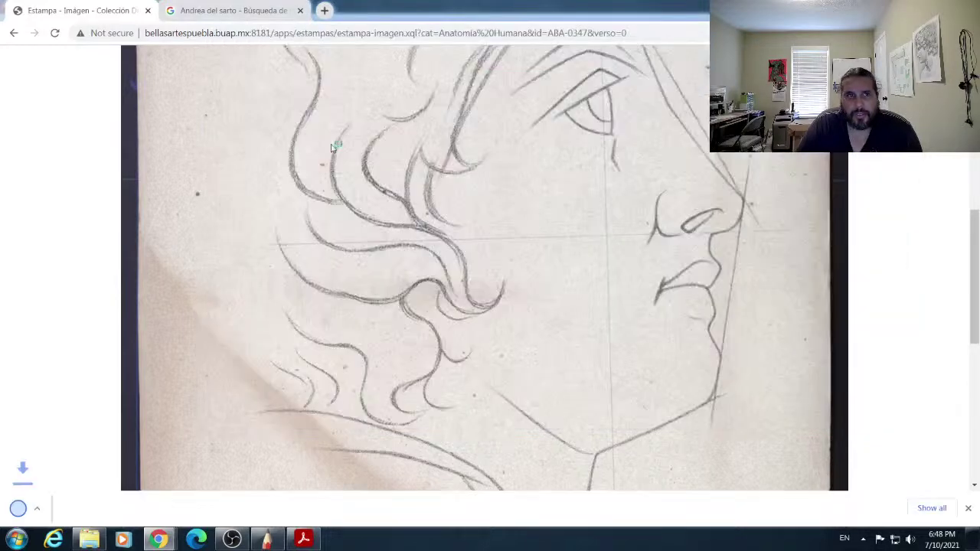
Step: Return to the Perfil de joven A record and advance to the Perfil de joven B record
click(13, 33)
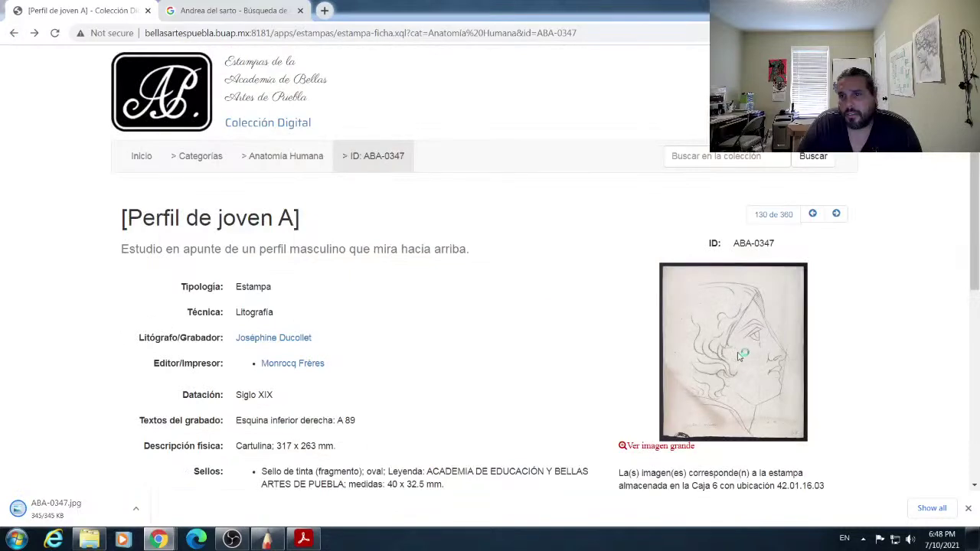
click(835, 214)
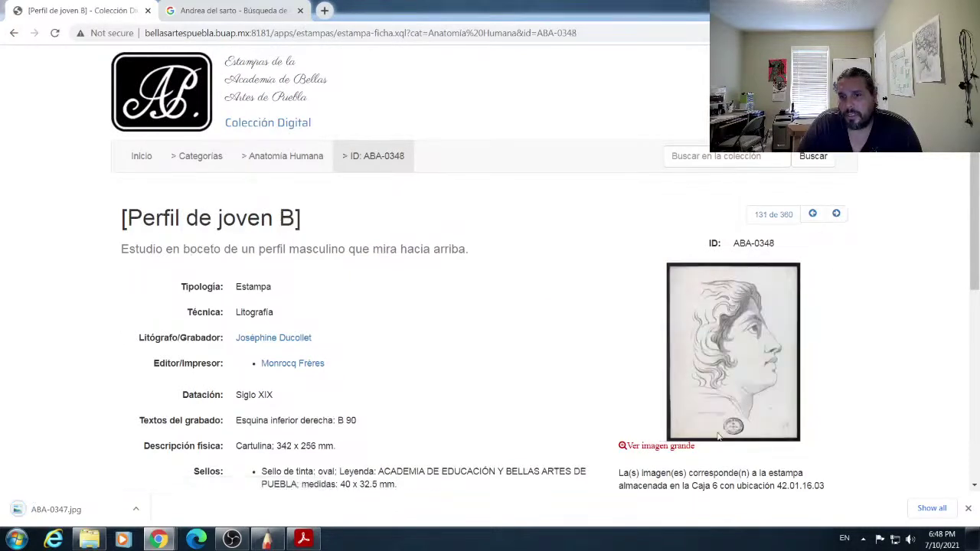
Step: Save the full-size image of the "Perfil de joven B" print as ABA-0348 in the Imágenes library and return to its record
click(657, 453)
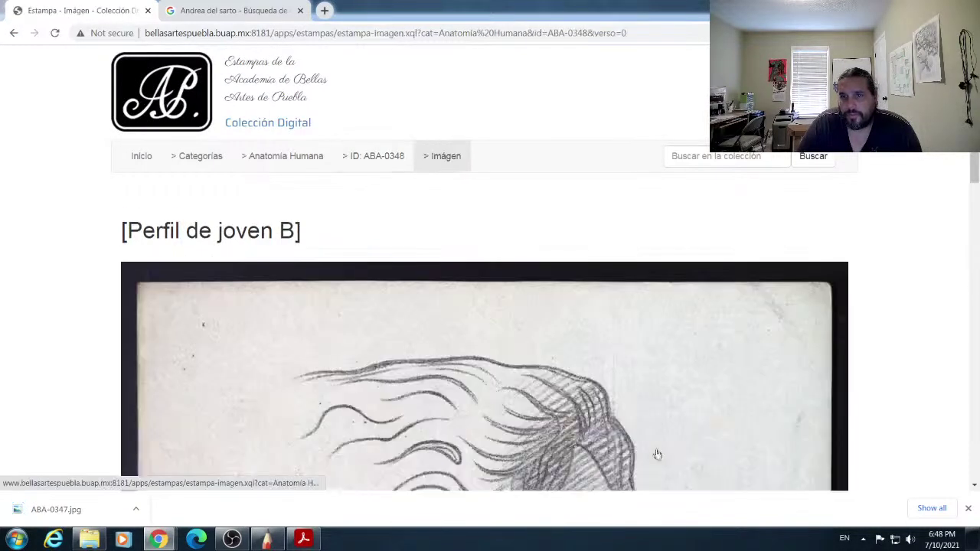
scroll(656, 452, down, 5)
right_click(517, 287)
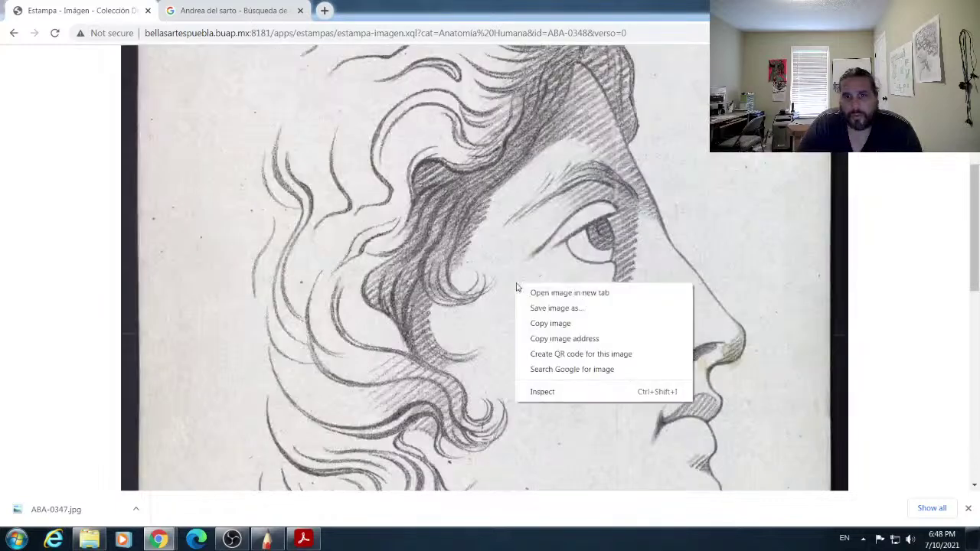
click(561, 310)
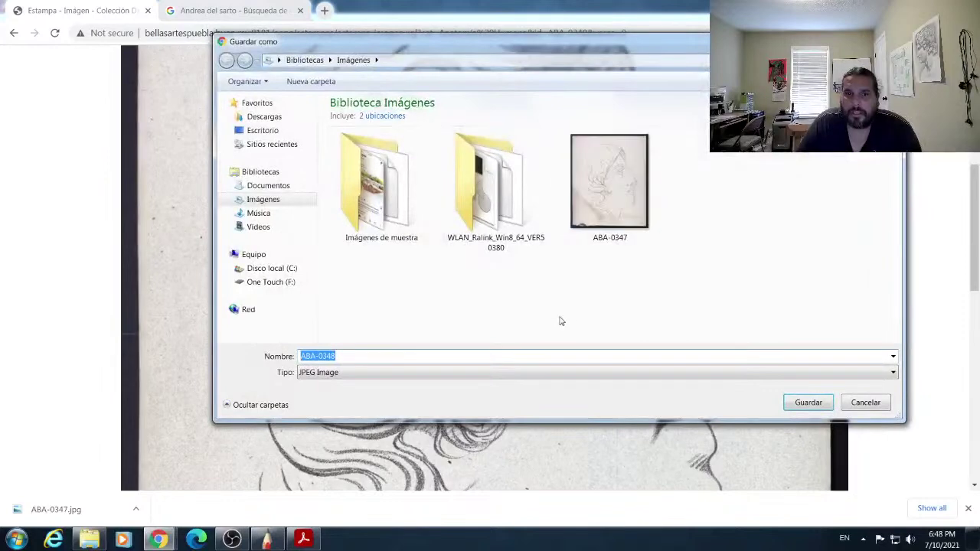
click(808, 403)
scroll(213, 132, up, 2)
click(13, 33)
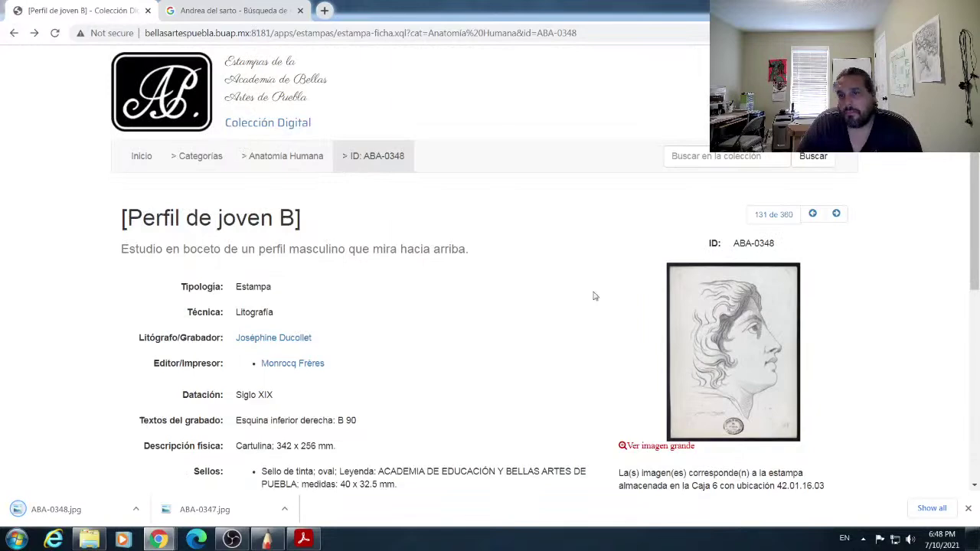
Step: Save the large image of the next print, "Perfil de joven C", as ABA-0349 in the Imágenes library and return to its record
click(836, 214)
scroll(725, 293, down, 1)
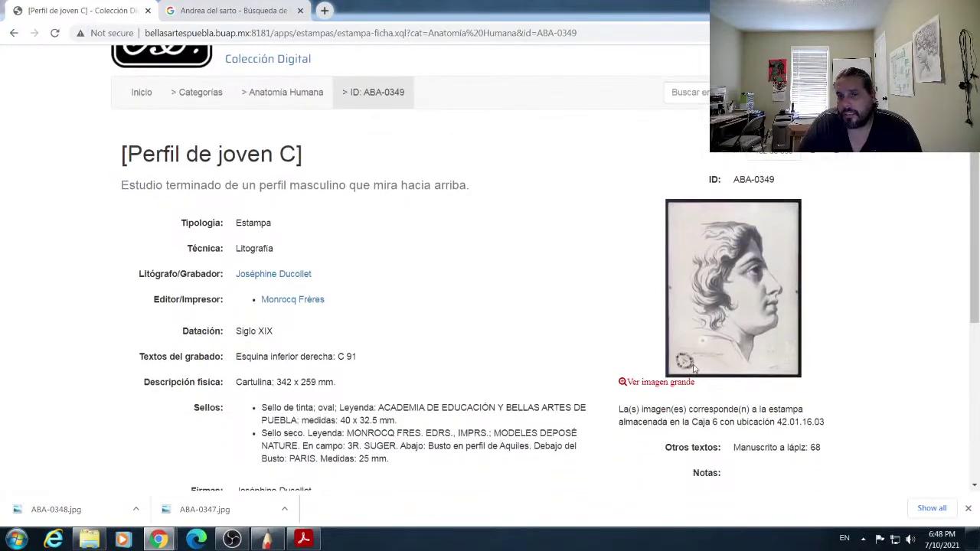
click(644, 383)
scroll(586, 339, down, 4)
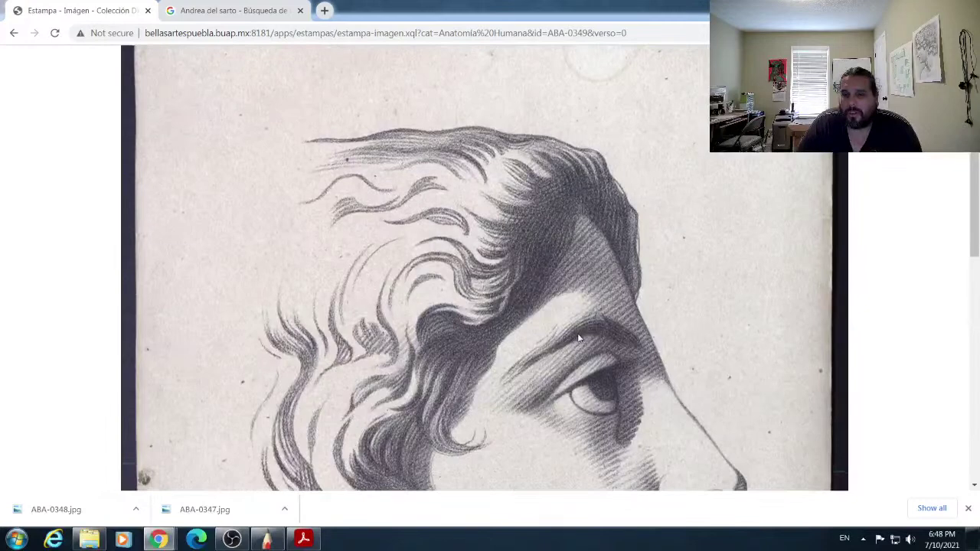
scroll(579, 338, down, 2)
right_click(573, 228)
click(610, 253)
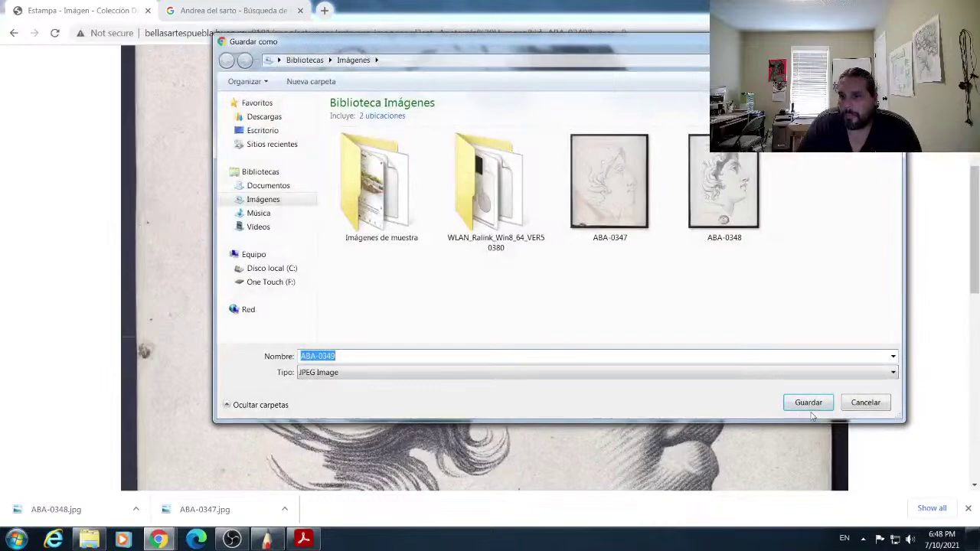
click(806, 401)
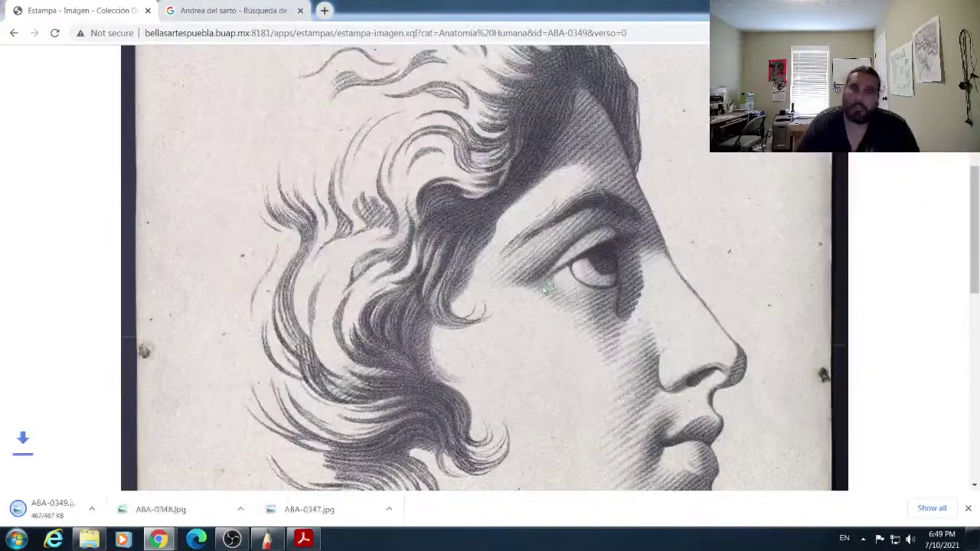
click(15, 33)
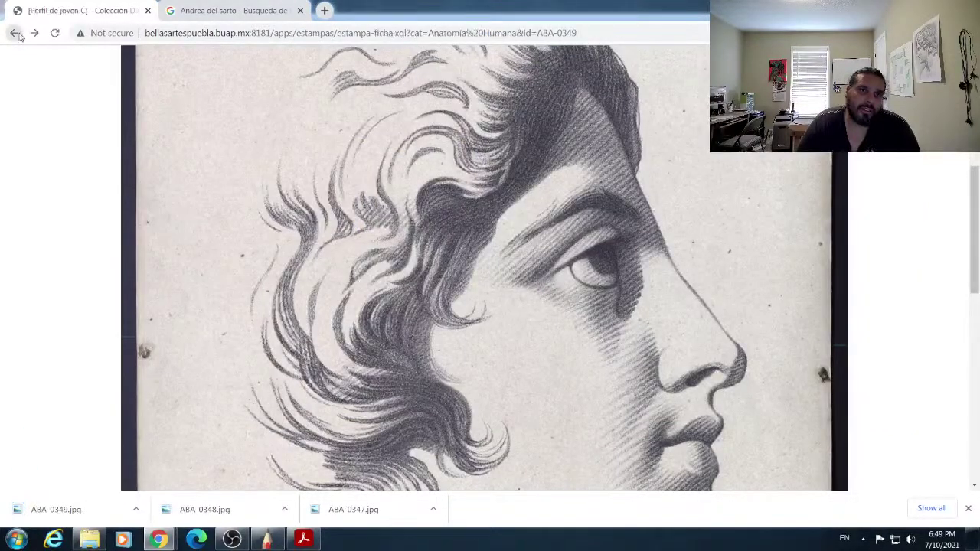
Step: Examine the Andrea del Sarto image search results and related images for head and figure drawings
click(212, 13)
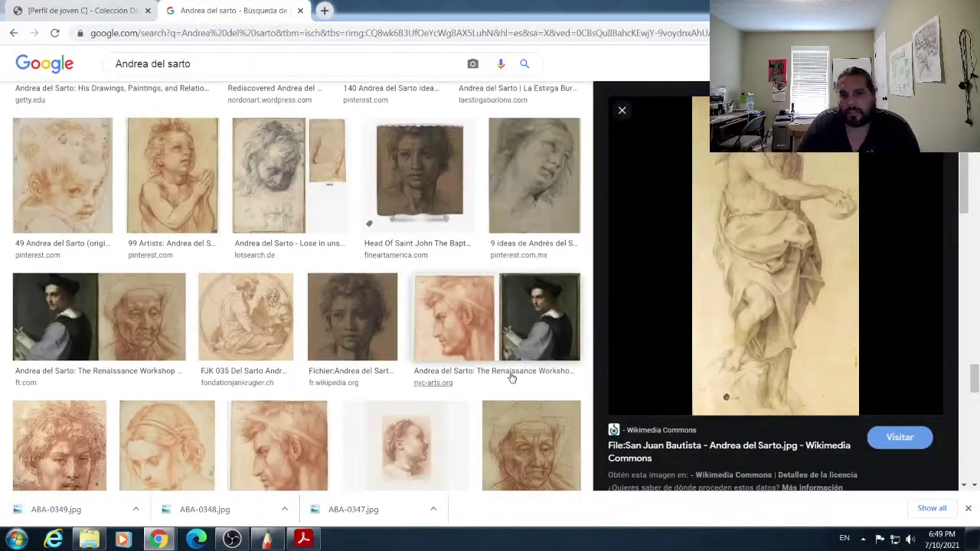
scroll(511, 377, down, 5)
scroll(511, 375, down, 3)
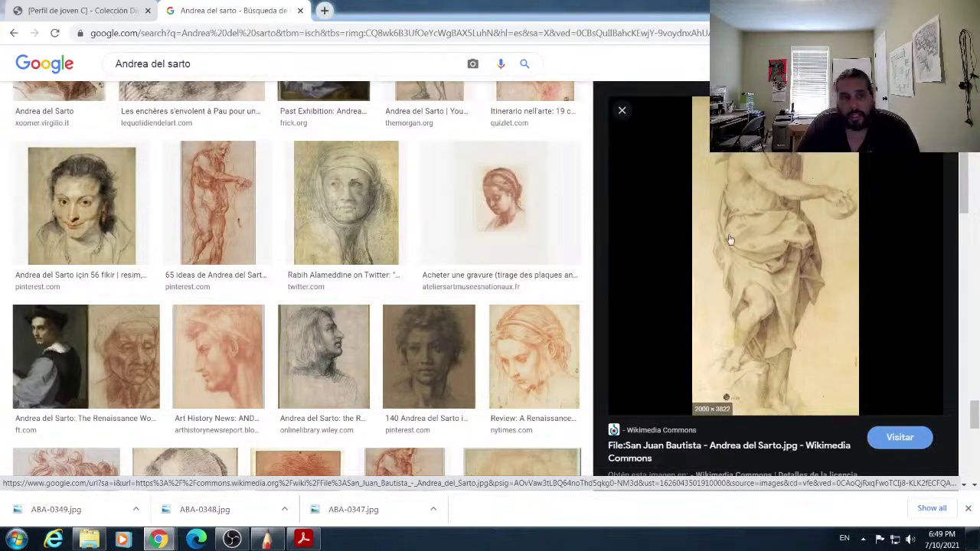
scroll(778, 244, down, 6)
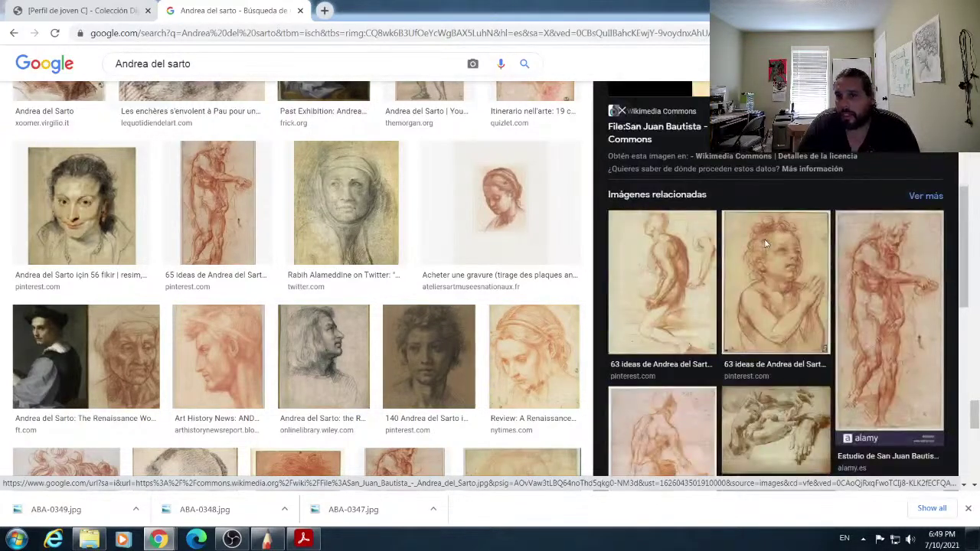
scroll(758, 244, down, 8)
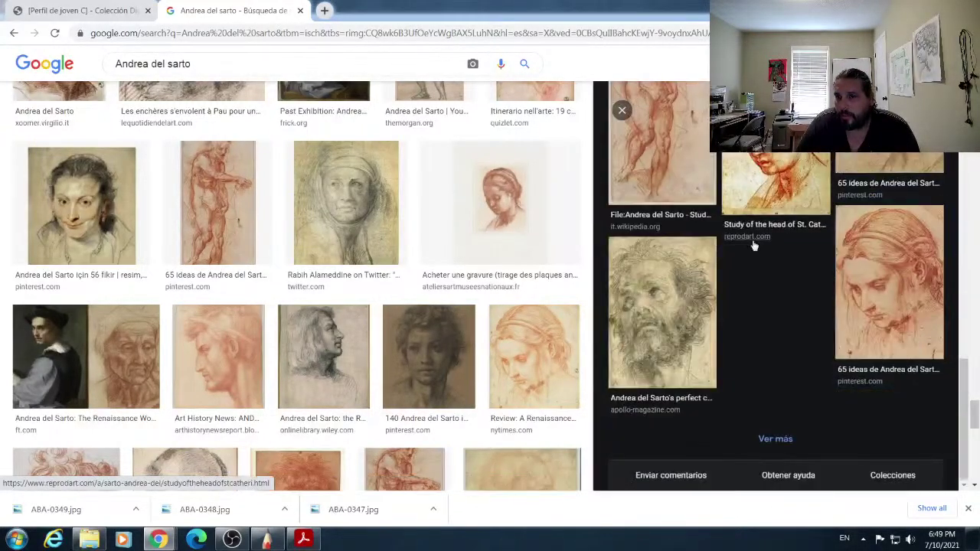
scroll(444, 287, down, 5)
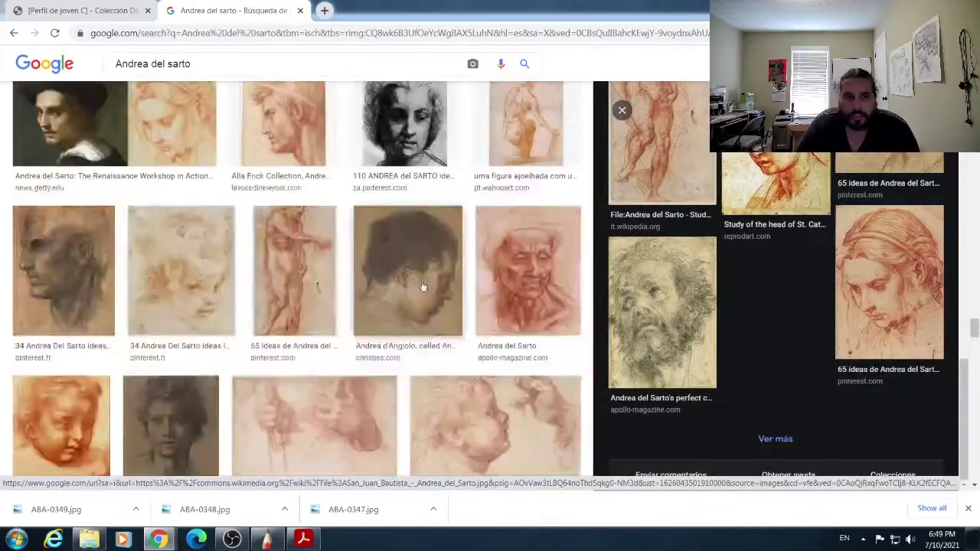
scroll(422, 285, up, 1)
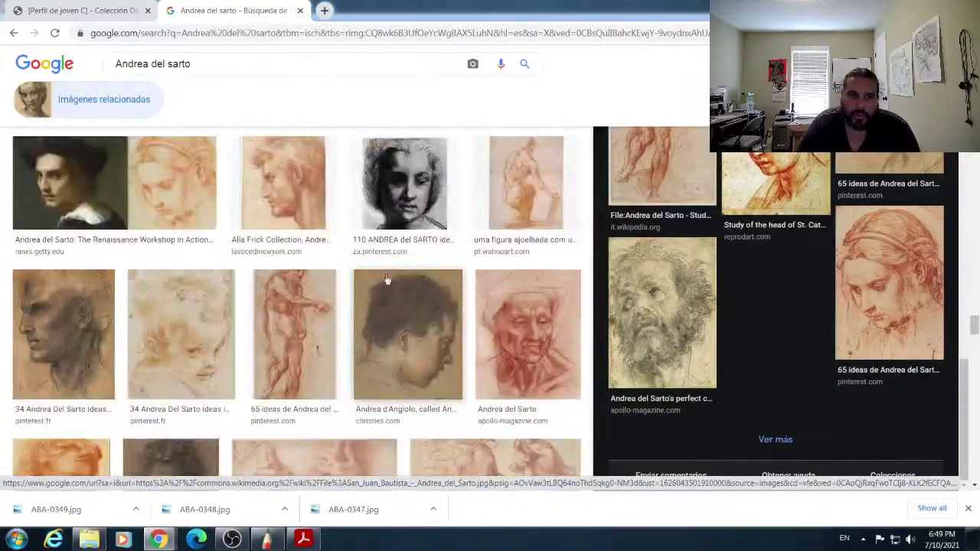
scroll(363, 295, down, 10)
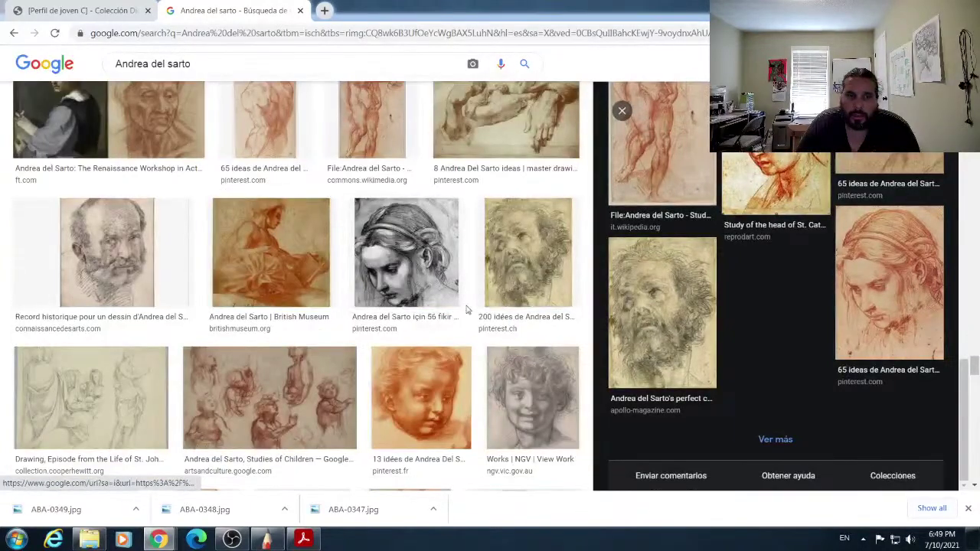
scroll(427, 306, down, 3)
scroll(430, 310, down, 4)
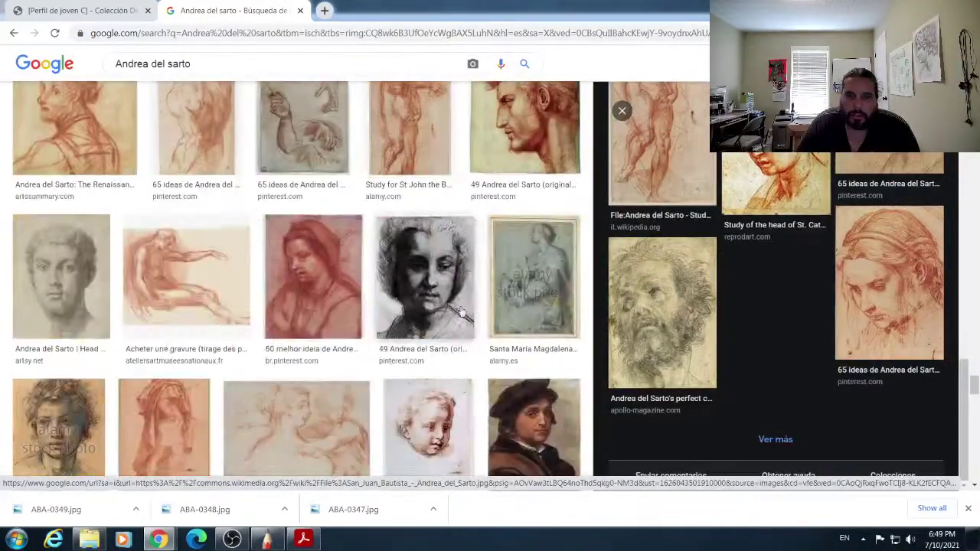
scroll(440, 312, down, 3)
scroll(444, 313, down, 10)
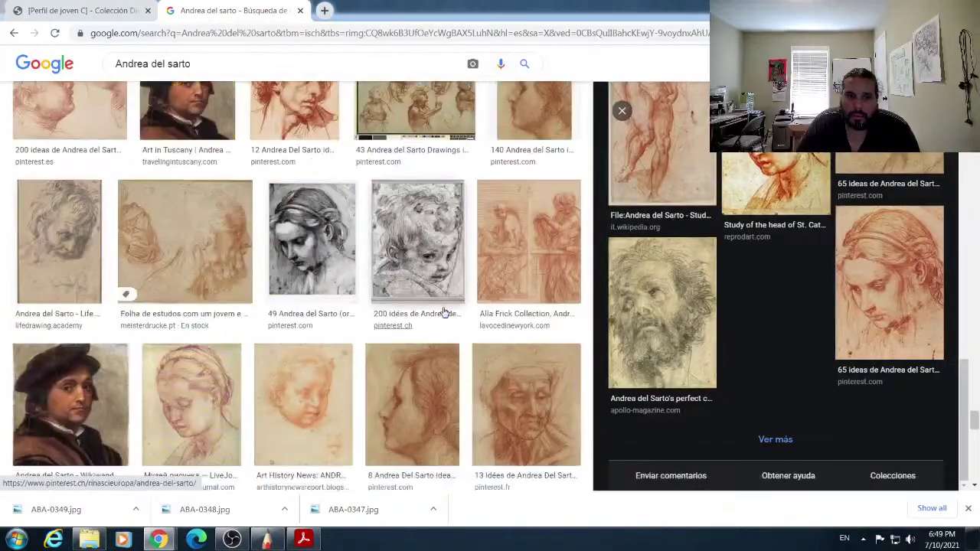
scroll(441, 314, down, 8)
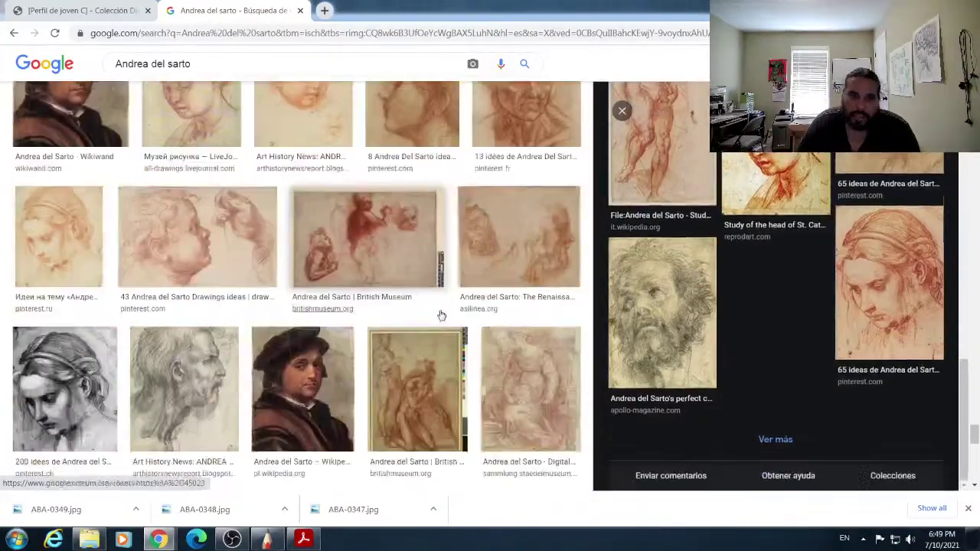
scroll(440, 315, down, 8)
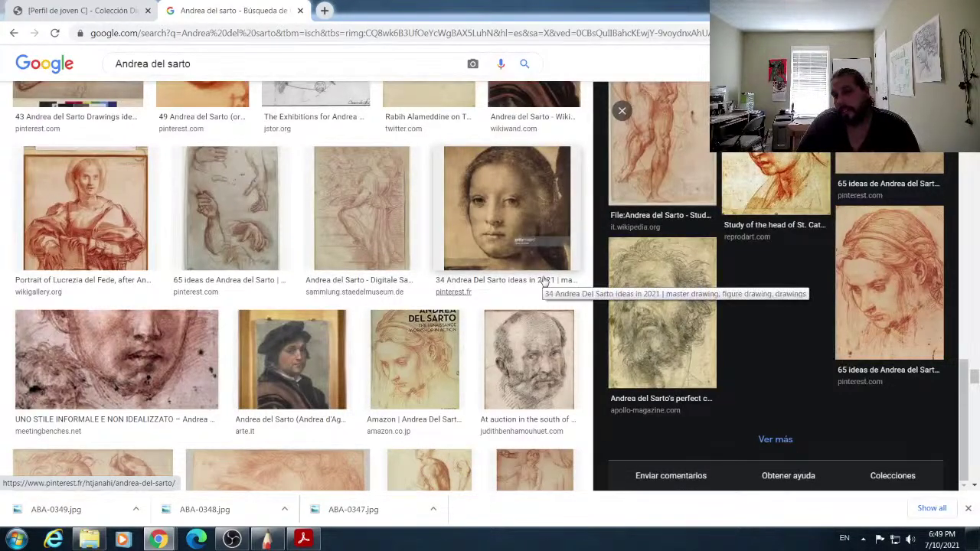
Step: Preview the Städel Museum figure drawing and the Pinterest sketch of an upturned head, browsing the related images of each
click(368, 221)
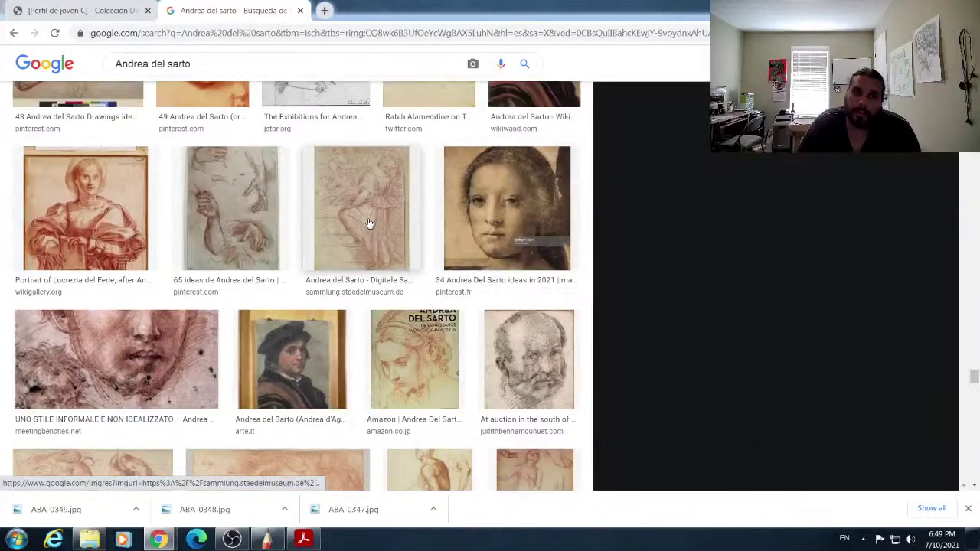
scroll(604, 271, down, 5)
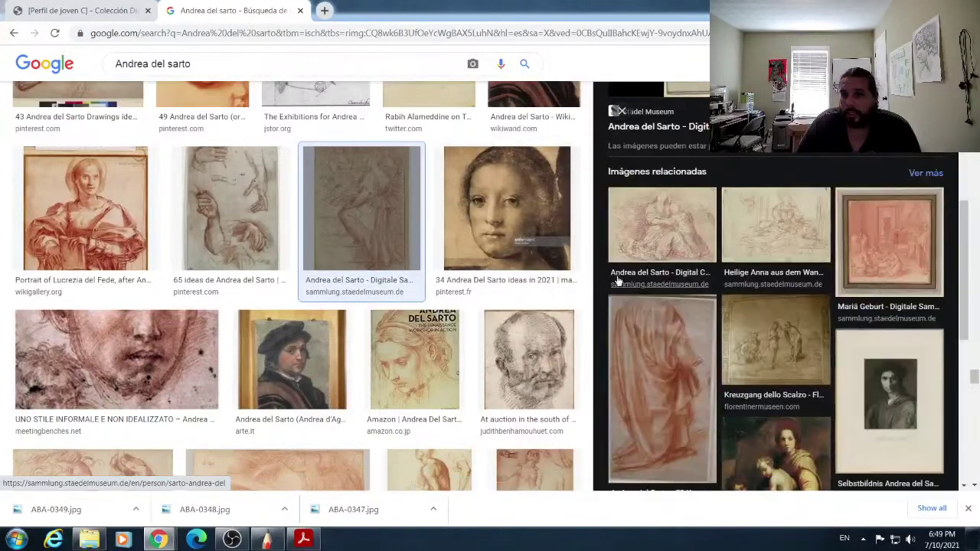
scroll(472, 281, down, 3)
scroll(459, 280, down, 3)
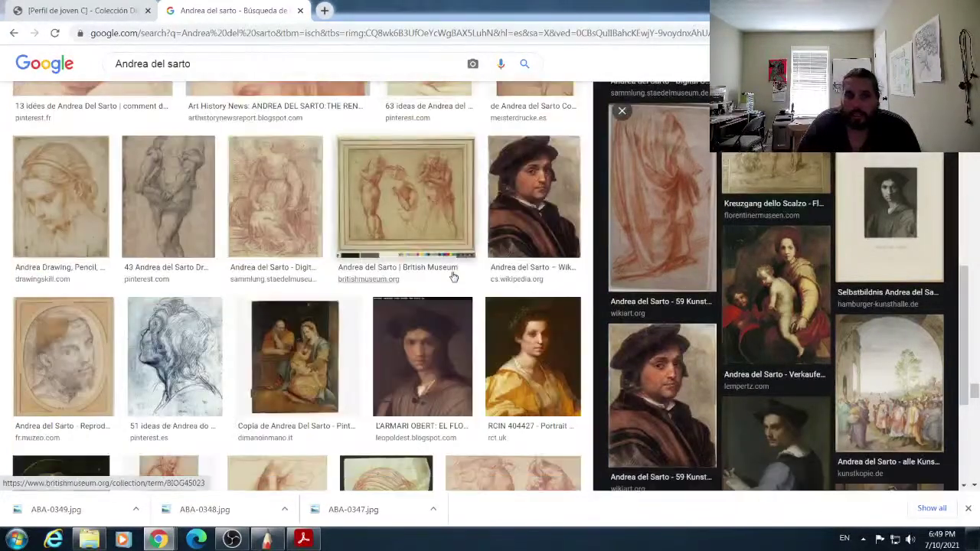
click(153, 371)
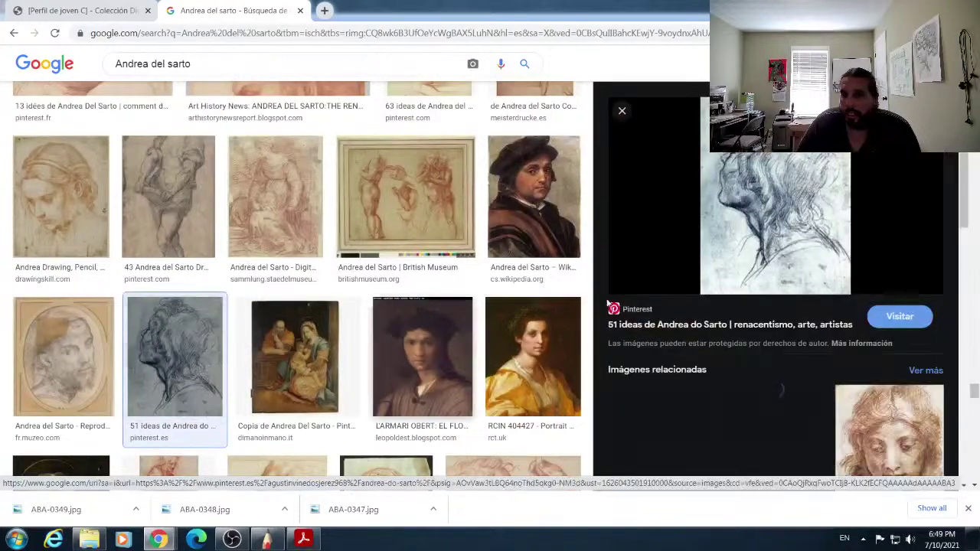
scroll(764, 258, down, 3)
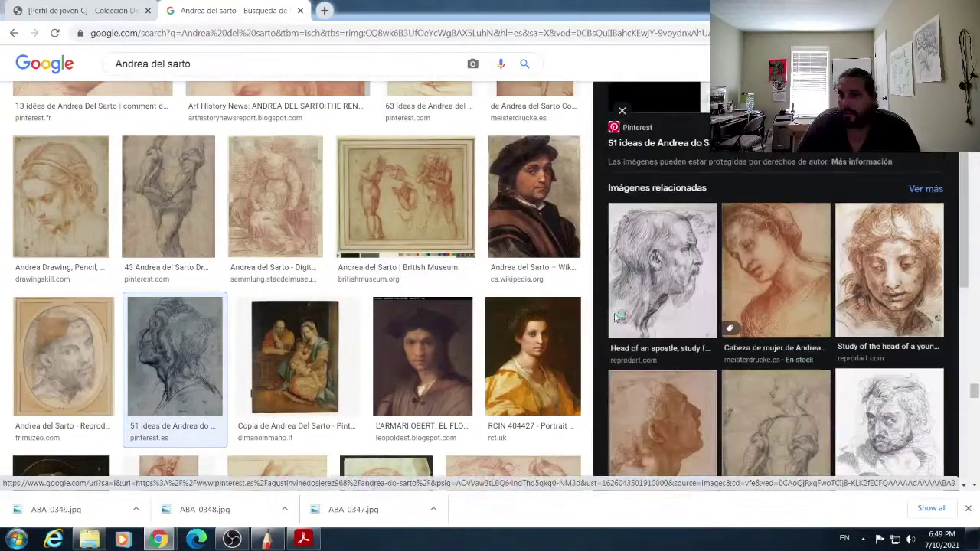
Step: Switch to the file explorer, show the Imágenes library, and close Adobe Acrobat
click(304, 540)
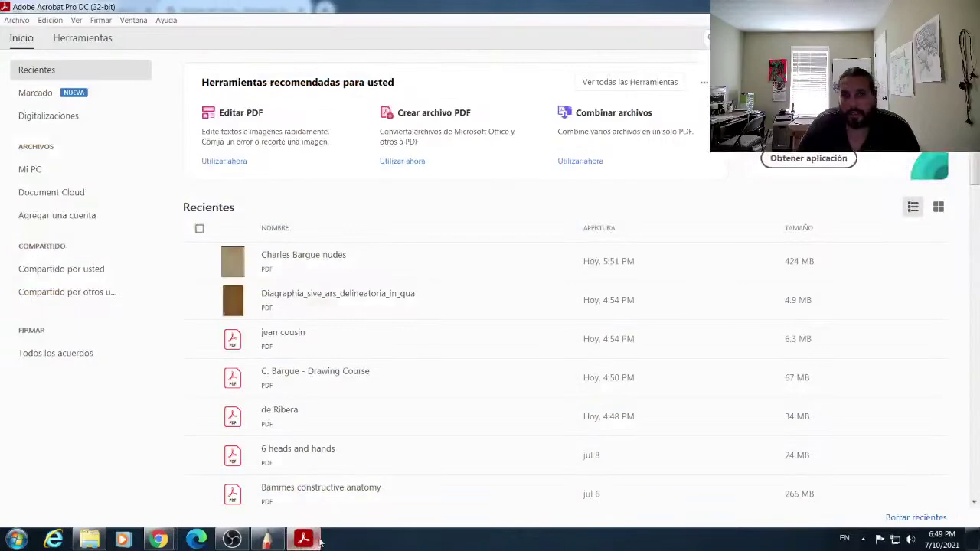
click(306, 540)
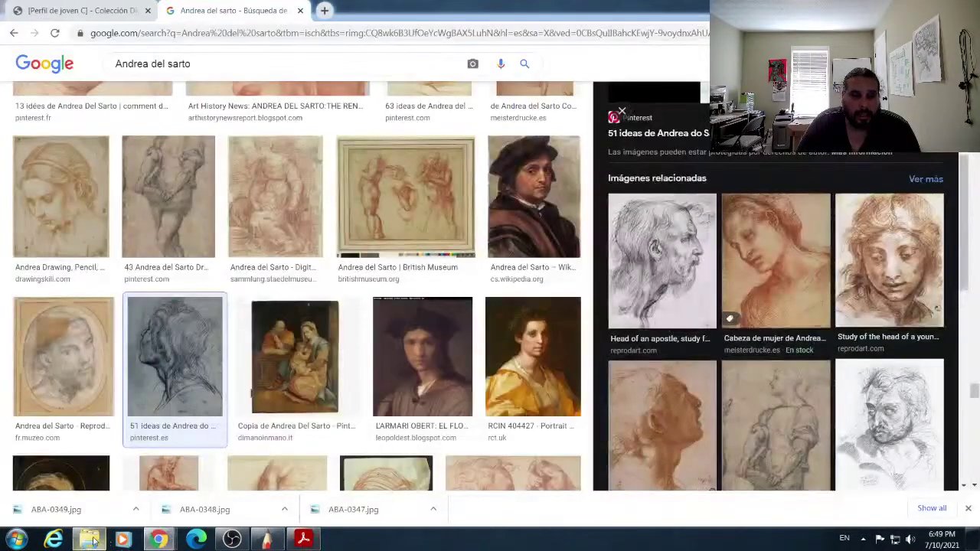
click(98, 540)
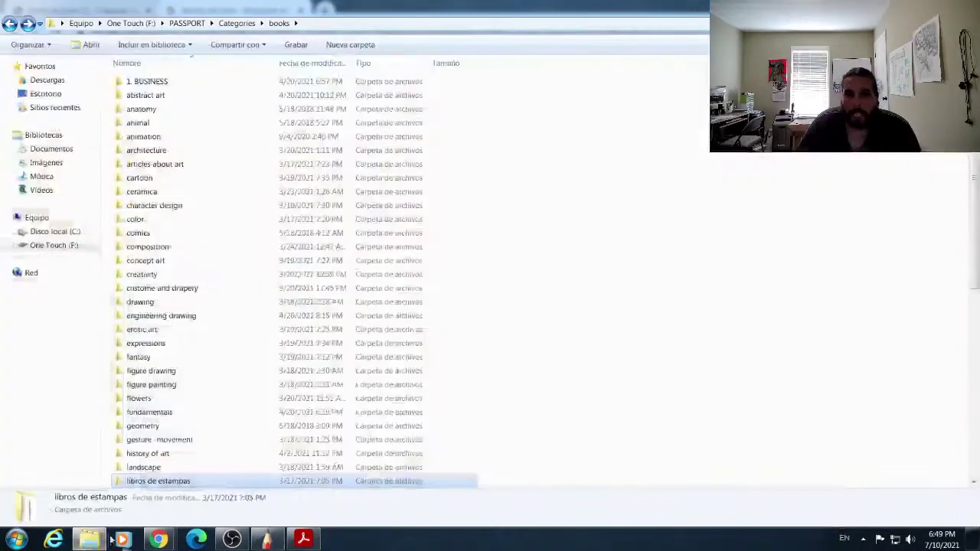
click(44, 164)
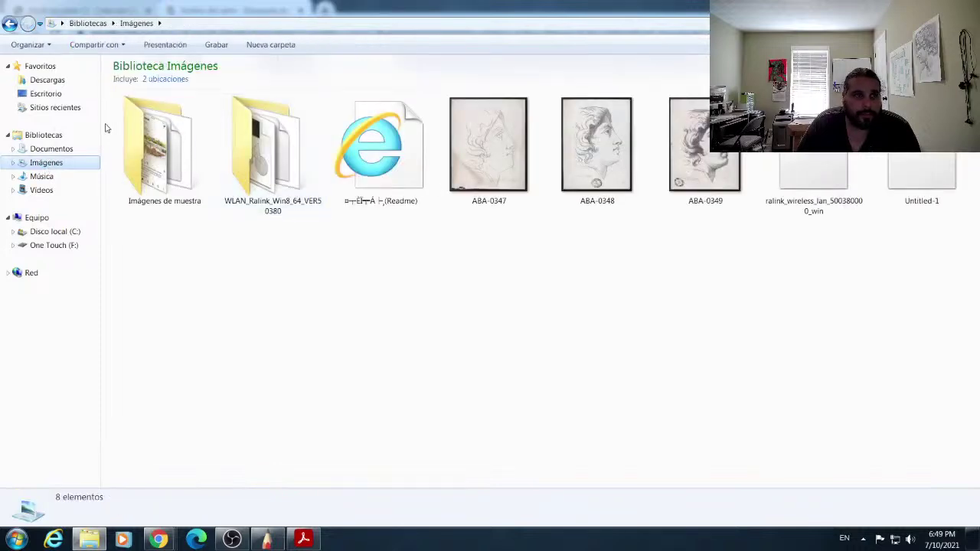
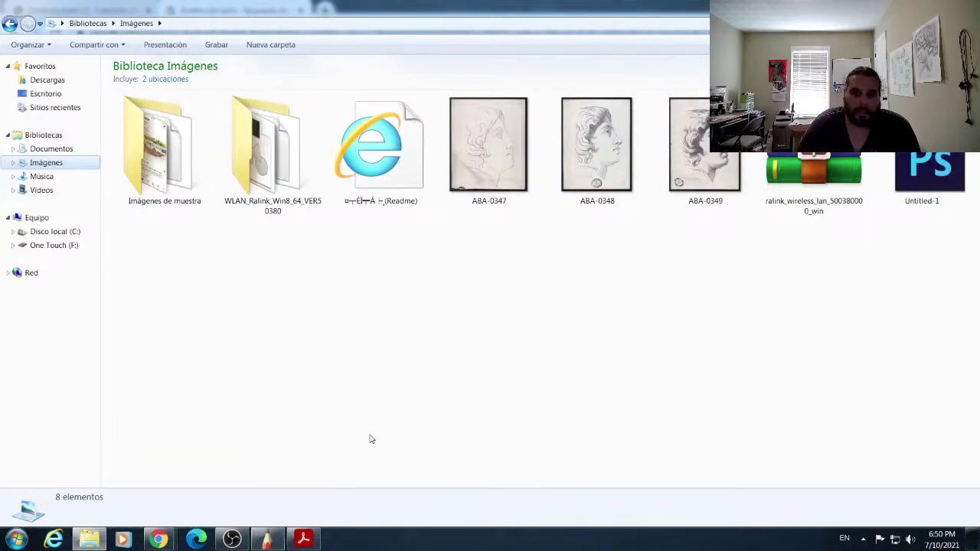
click(302, 540)
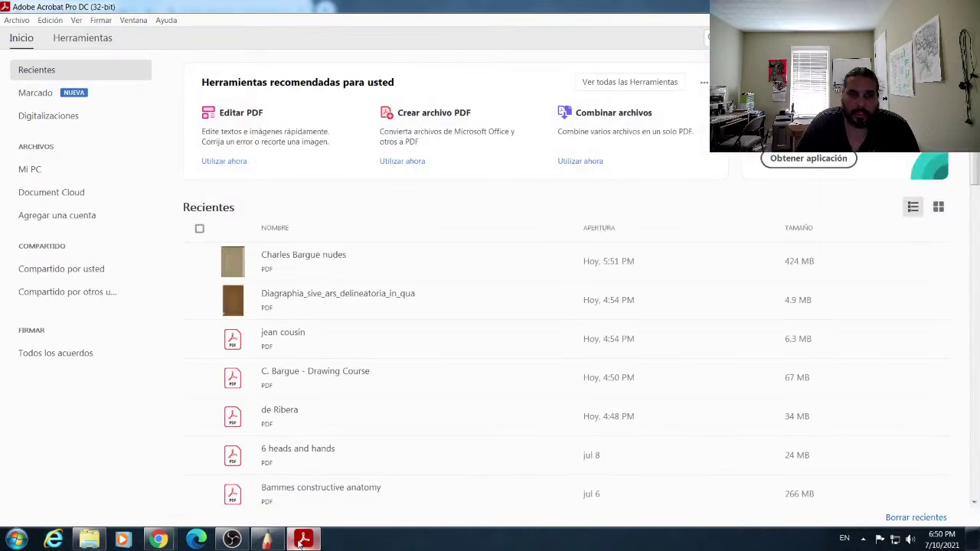
click(965, 8)
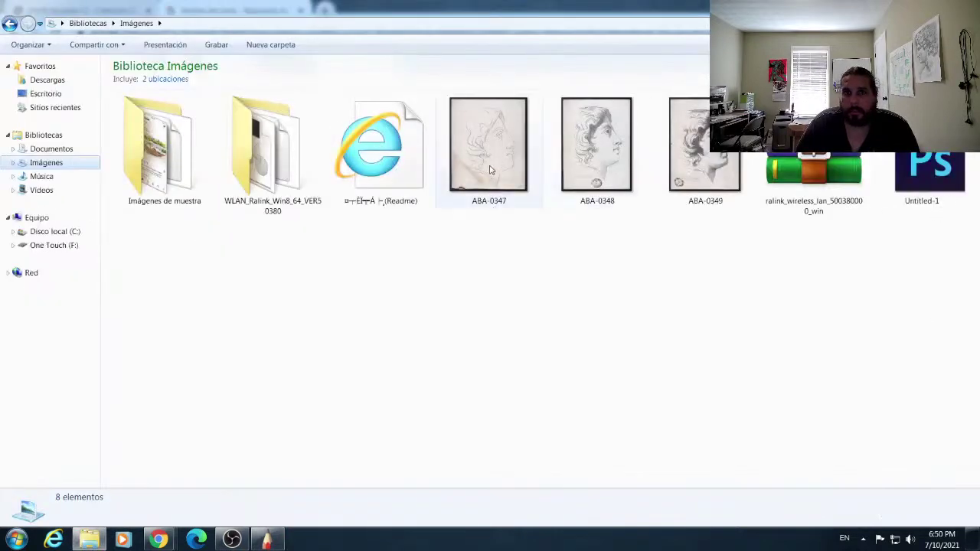
Step: View the ABA-0347 profile drawing in the photo viewer and switch to Autodesk SketchBook Pro
click(492, 170)
double_click(487, 175)
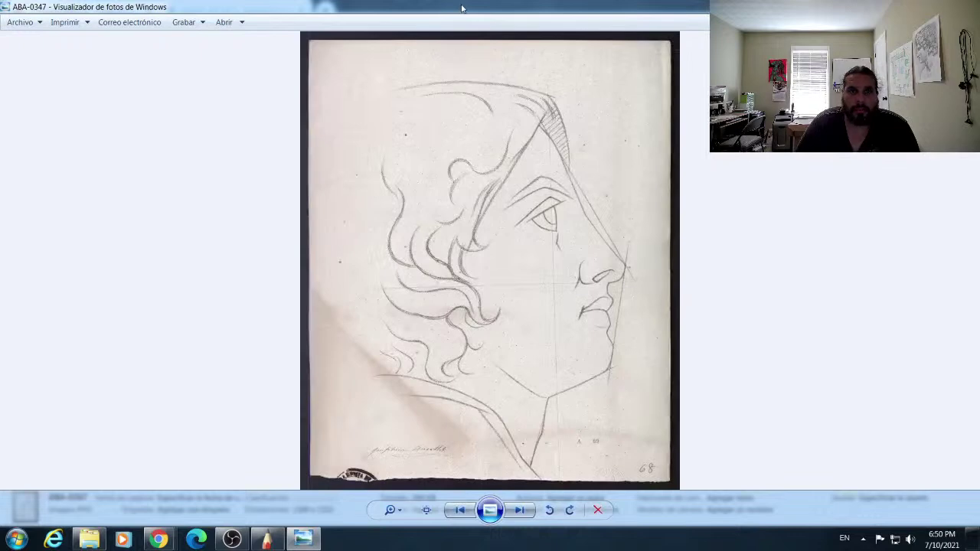
key(alt+F4)
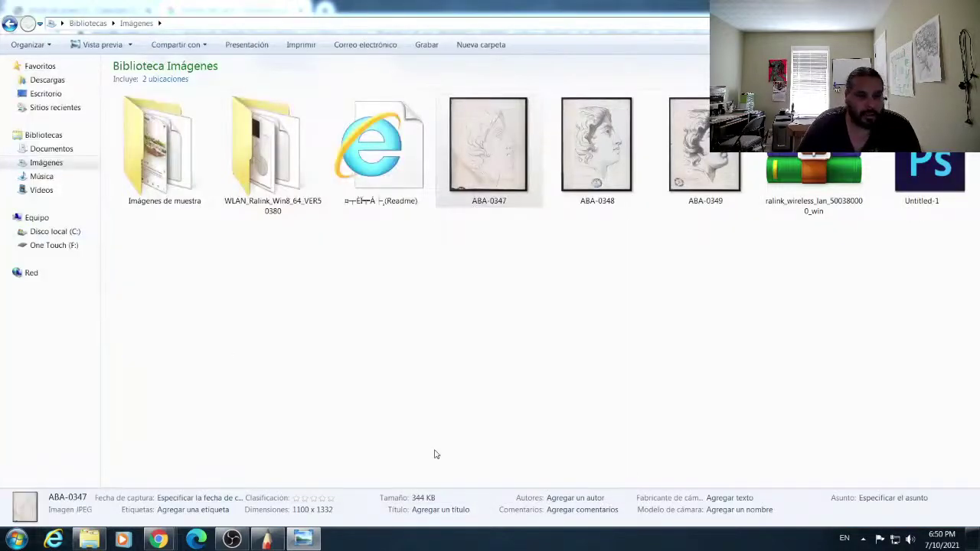
click(267, 539)
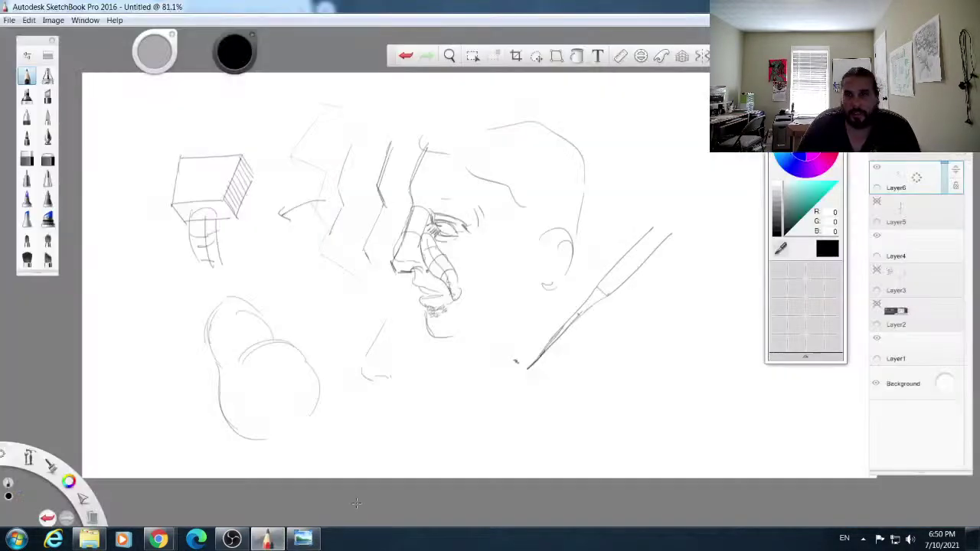
Step: Hide the previous head sketch, add a new layer, and draw a vertical and a horizontal axis line crossing mid-canvas
click(878, 168)
key(ctrl+l)
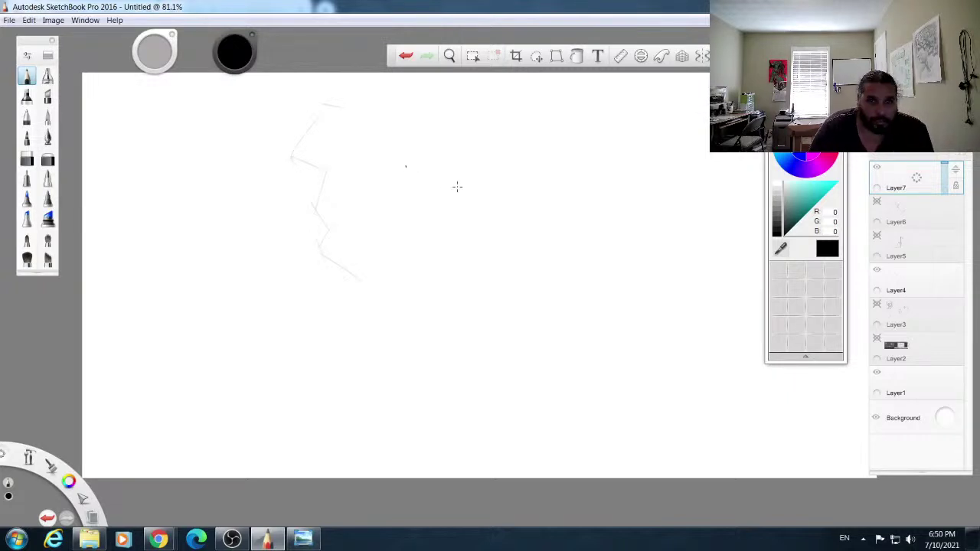
drag(483, 134, 484, 268)
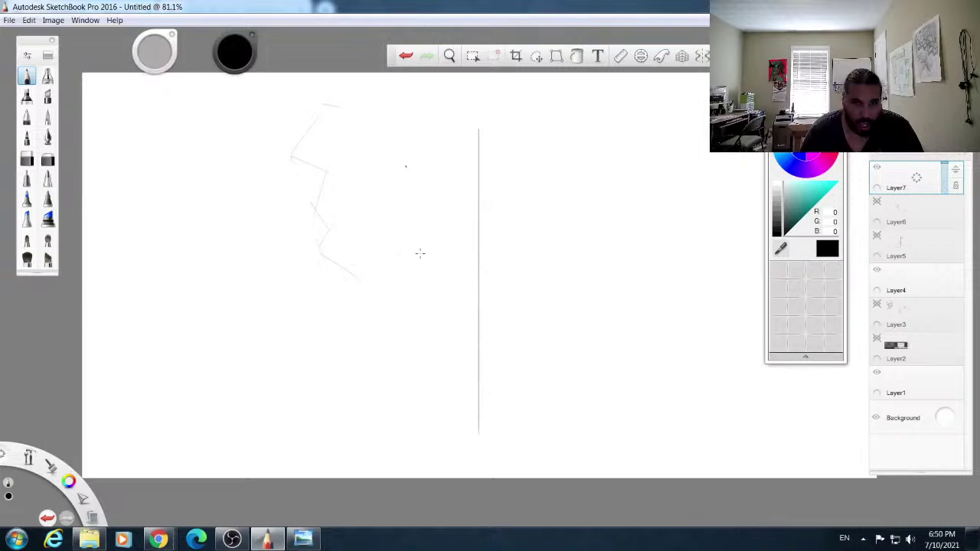
drag(365, 268, 652, 259)
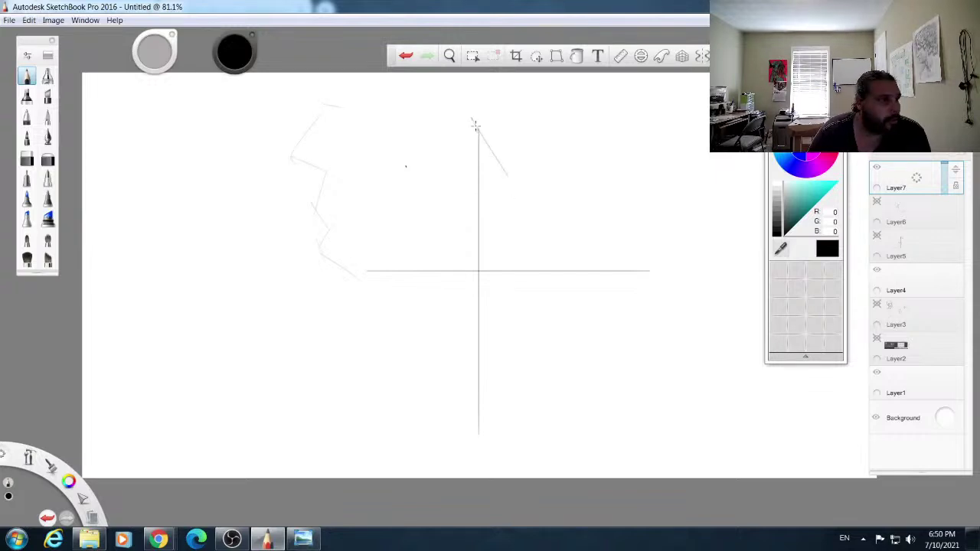
Step: Sketch the slanted line from the top of the forehead to the nose tip and the steep line down towards the chin
drag(465, 110, 533, 206)
drag(482, 126, 580, 303)
scroll(578, 303, down, 1)
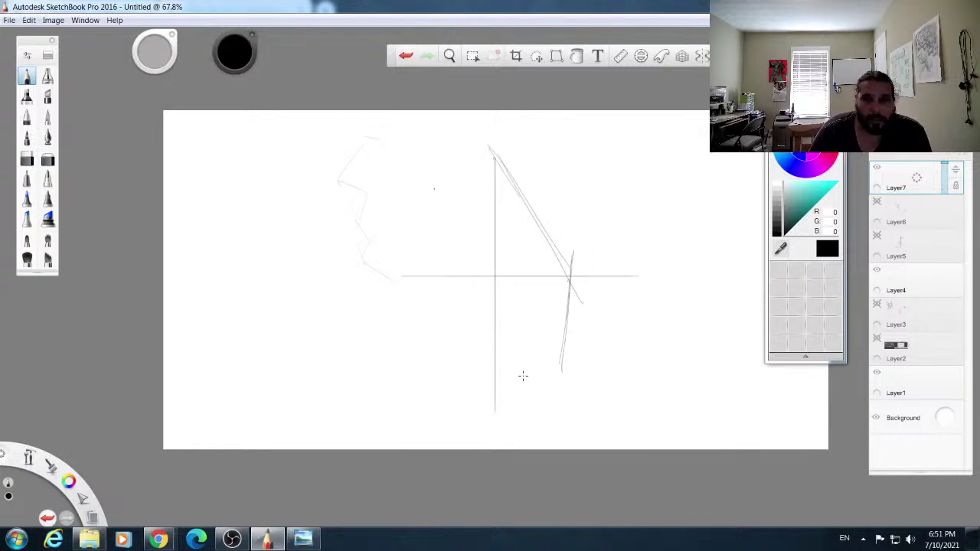
drag(497, 155, 549, 240)
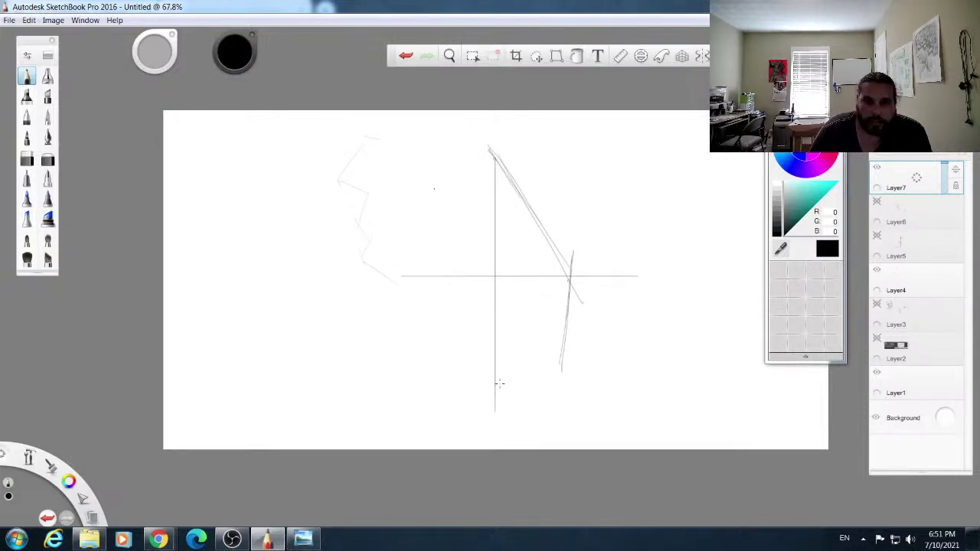
Step: Block in the underside of the chin, a second front face line, the neck line and the rising jaw line
drag(490, 390, 542, 372)
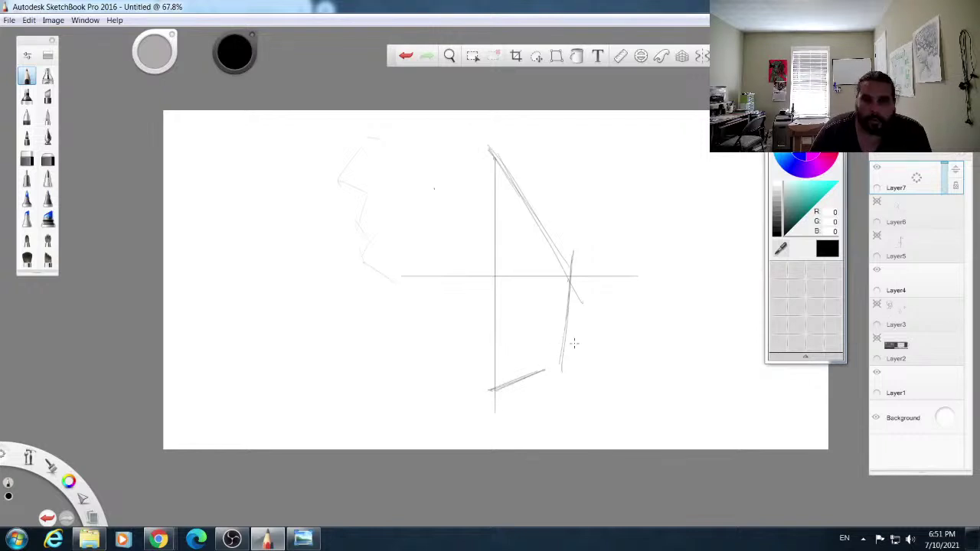
mouse_move(565, 300)
mouse_down()
mouse_move(550, 383)
mouse_move(575, 235)
mouse_up()
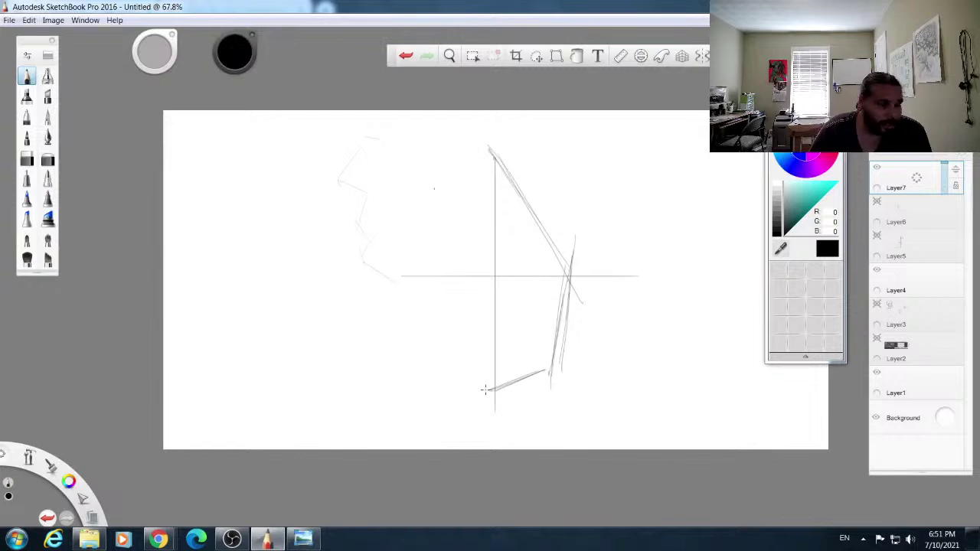
drag(488, 389, 469, 444)
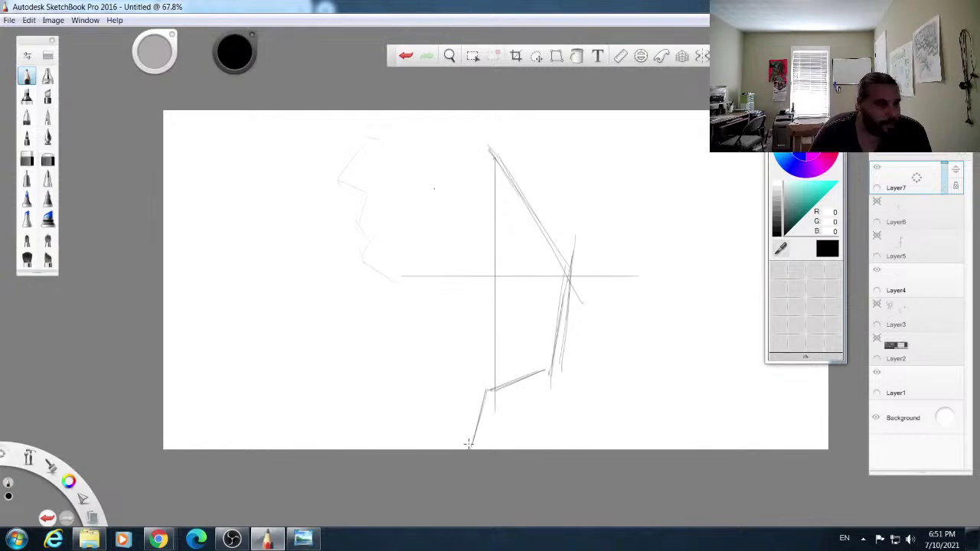
mouse_move(476, 386)
mouse_down()
mouse_move(445, 357)
mouse_move(493, 401)
mouse_up()
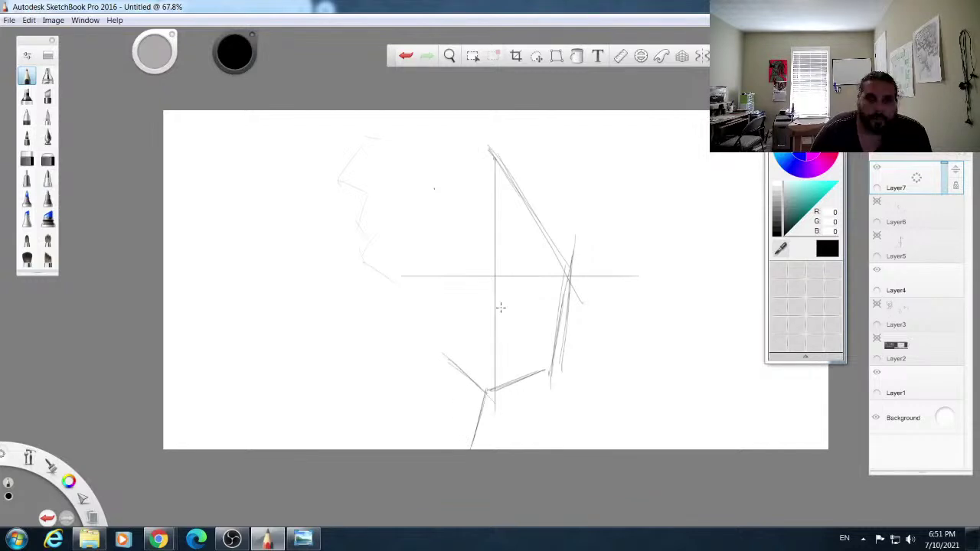
Step: Mark the nostril wing on the horizontal axis and sketch guide lines for the mouth corner, lips and front of the mouth
drag(521, 262, 521, 287)
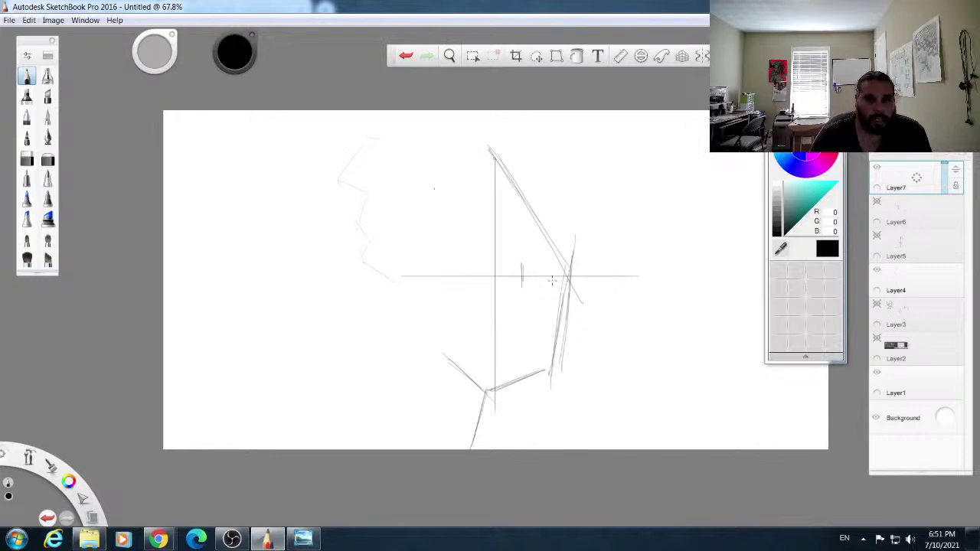
mouse_move(521, 279)
mouse_down()
mouse_move(533, 319)
mouse_move(549, 306)
mouse_move(523, 312)
mouse_move(548, 372)
mouse_up()
drag(555, 287, 551, 366)
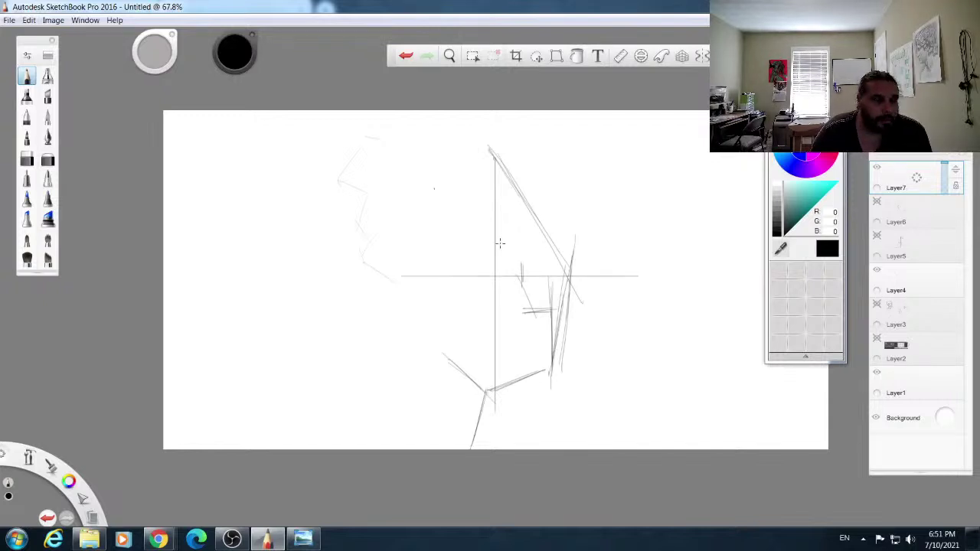
Step: Sketch the front of the eye, the slanted eyelid line and the angled eyebrow around the upper vertical axis
drag(501, 237, 501, 251)
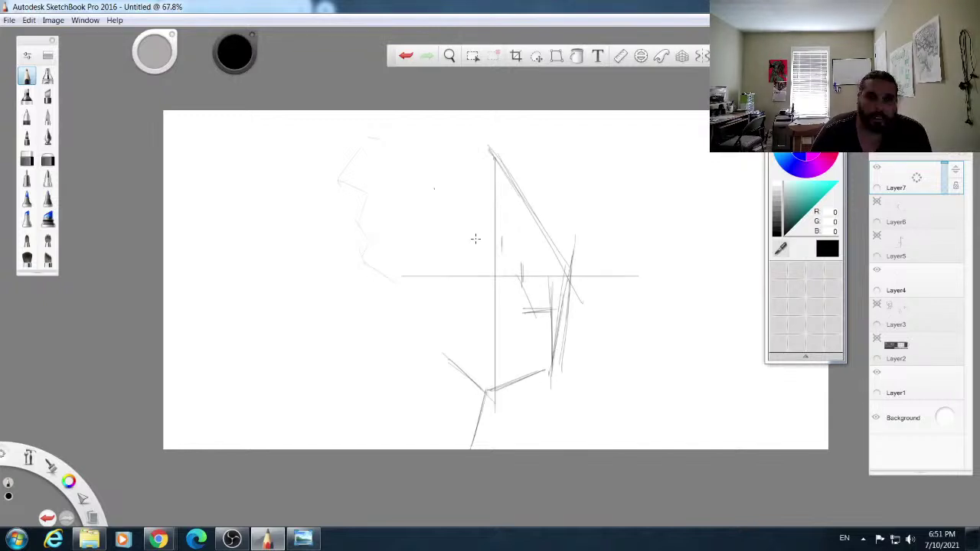
mouse_move(491, 211)
mouse_down()
mouse_move(477, 231)
mouse_move(490, 197)
mouse_up()
mouse_move(455, 224)
mouse_down()
mouse_move(490, 195)
mouse_move(509, 212)
mouse_move(490, 187)
mouse_move(508, 206)
mouse_up()
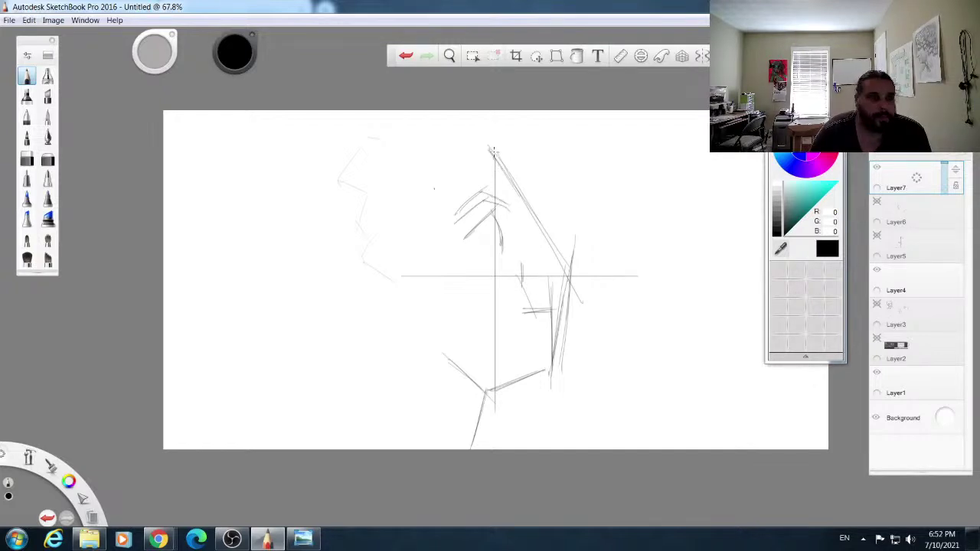
Step: Refine the forehead and nose contour down to the upper lip, and draw a small example profile curve beside the head
drag(492, 151, 530, 226)
mouse_move(219, 153)
mouse_down()
mouse_move(202, 215)
mouse_move(211, 233)
mouse_move(211, 224)
mouse_move(196, 258)
mouse_move(192, 245)
mouse_move(219, 266)
mouse_up()
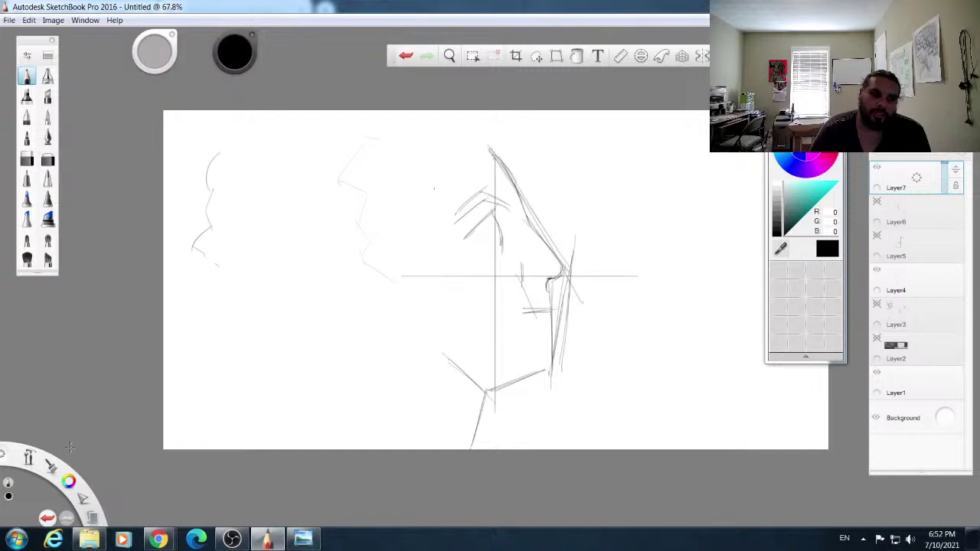
drag(28, 461, 29, 421)
drag(534, 291, 570, 284)
click(575, 268)
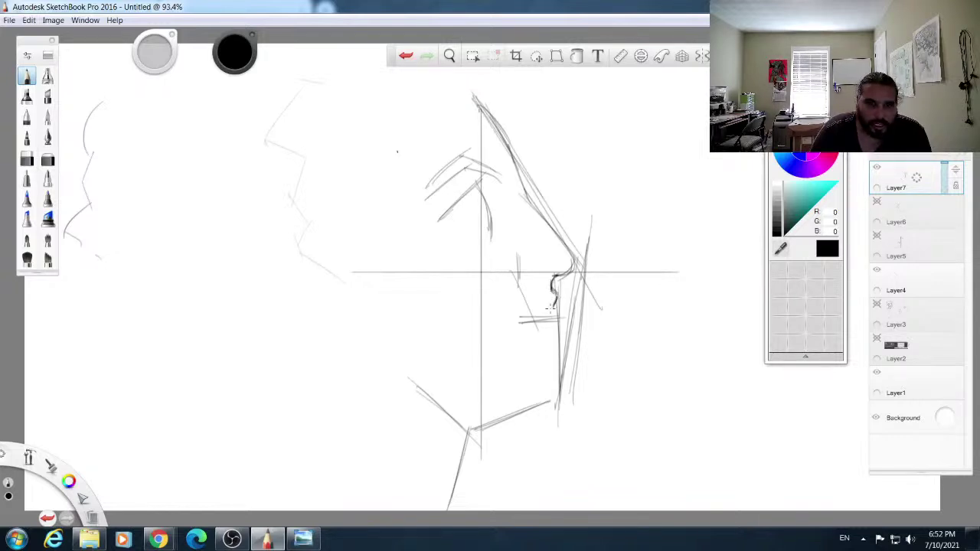
Step: Draw the lip line, lower lip and chin contour, add a straight jaw underside, and darken the underside of the nose
drag(521, 317, 553, 310)
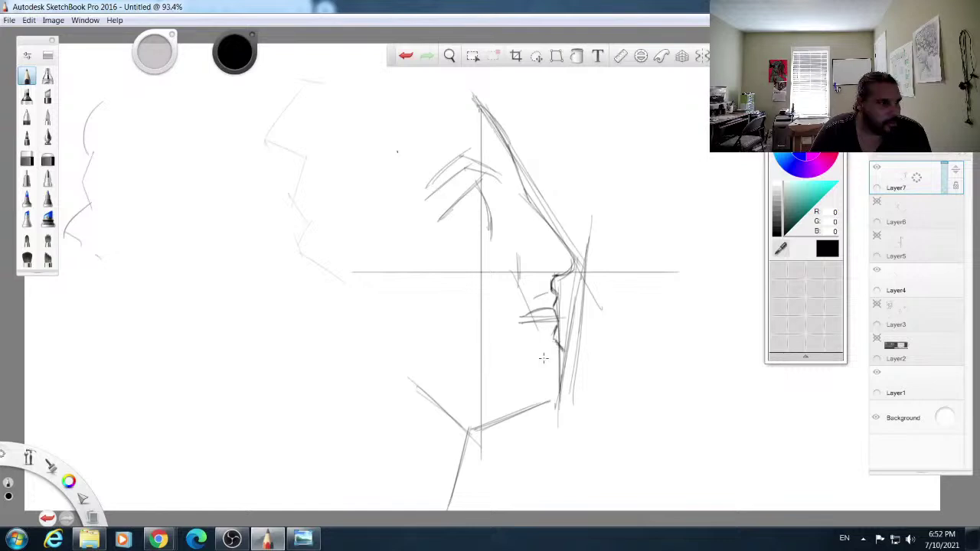
drag(562, 351, 552, 392)
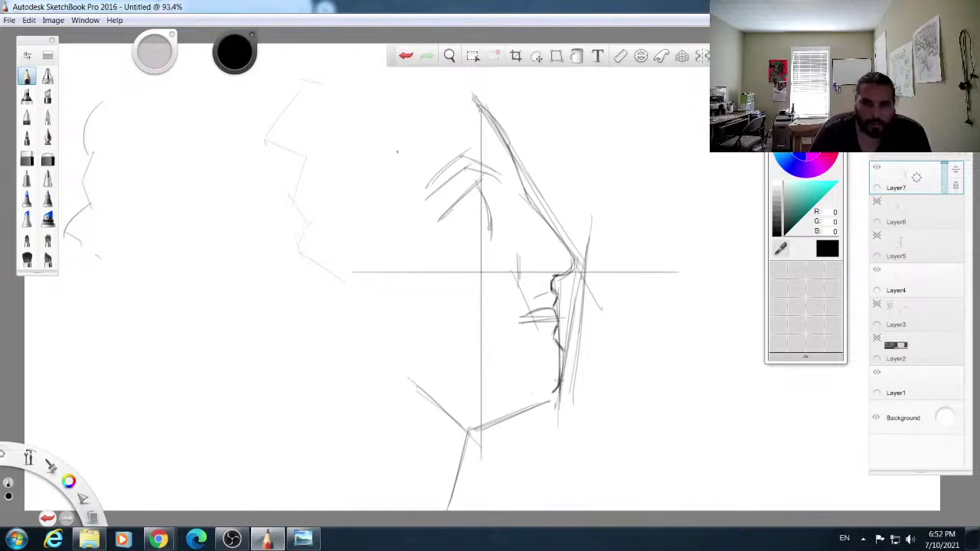
mouse_move(474, 425)
mouse_down()
mouse_move(537, 393)
mouse_move(477, 424)
mouse_move(590, 369)
mouse_up()
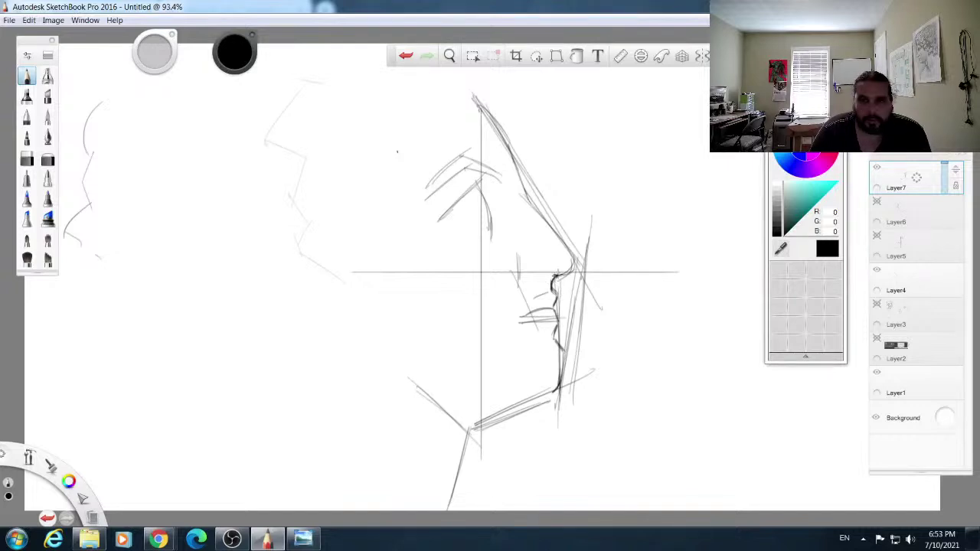
mouse_move(555, 276)
mouse_down()
mouse_move(573, 259)
mouse_move(554, 277)
mouse_up()
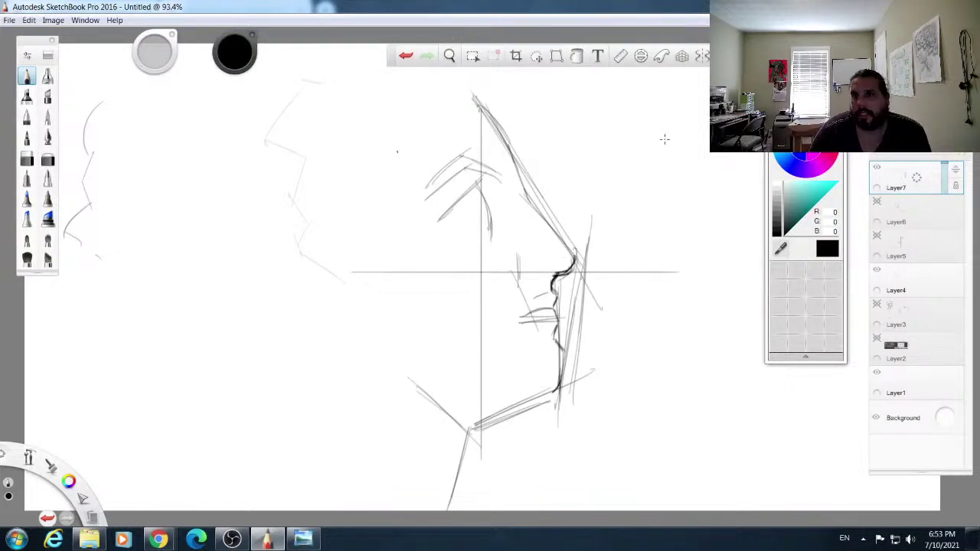
Step: Draw a small diagram of the crossed axes and angular face outline in the empty space in front of the profile
mouse_move(649, 93)
mouse_down()
mouse_move(698, 161)
mouse_move(684, 225)
mouse_move(648, 242)
mouse_up()
drag(652, 75, 653, 283)
drag(588, 183, 739, 181)
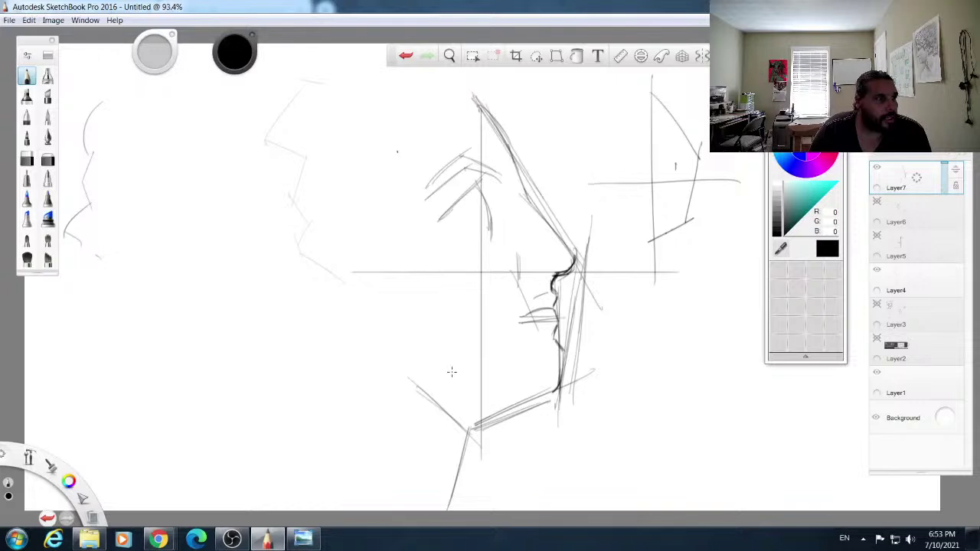
Step: Draw the slanted line from the forehead peak down the hairline, tick the horizontal axis behind the face, and sketch the nostril
mouse_move(470, 90)
mouse_down()
mouse_move(482, 114)
mouse_move(425, 153)
mouse_up()
drag(469, 86, 386, 213)
drag(371, 268, 373, 284)
mouse_move(518, 272)
mouse_down()
mouse_move(524, 252)
mouse_move(532, 274)
mouse_move(548, 260)
mouse_move(542, 268)
mouse_up()
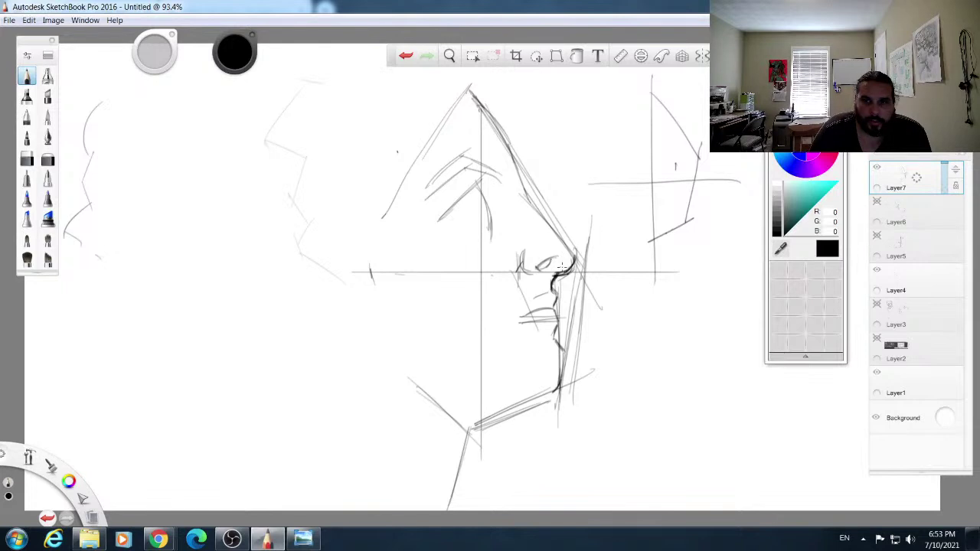
Step: Erase the nose tip and redraw it further in, with a new guide line running from the nose down past the chin
click(26, 159)
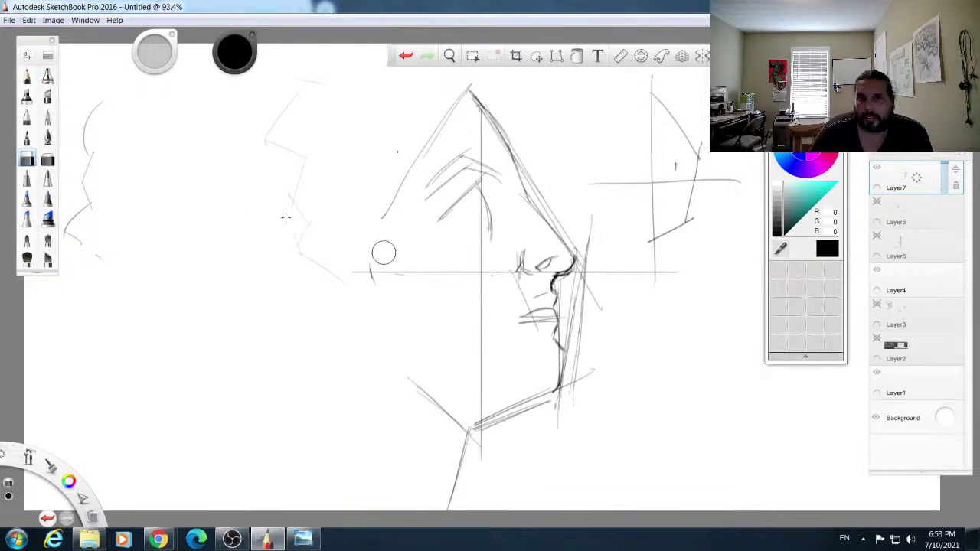
mouse_move(582, 284)
mouse_down()
mouse_move(563, 276)
mouse_move(580, 250)
mouse_move(572, 267)
mouse_move(582, 269)
mouse_up()
click(26, 77)
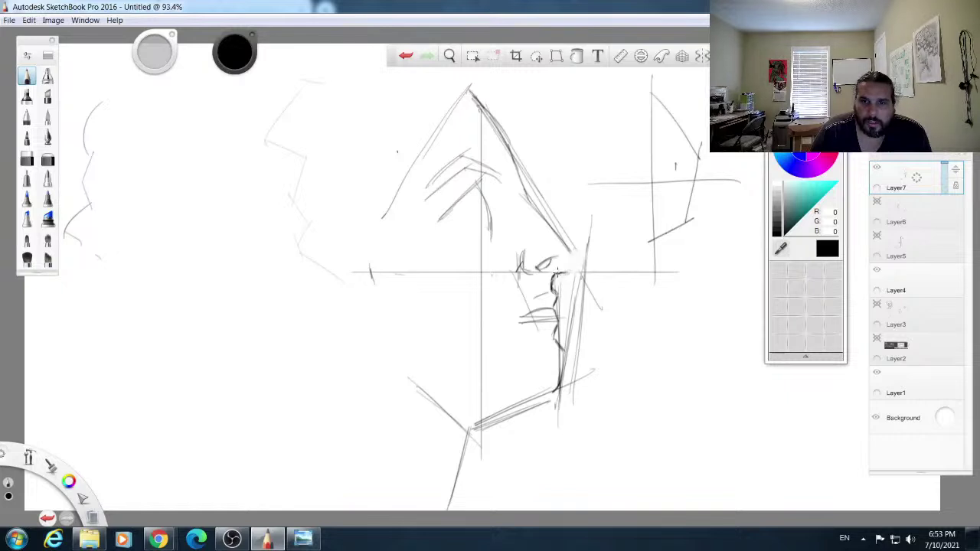
mouse_move(563, 273)
mouse_down()
mouse_move(574, 253)
mouse_move(567, 335)
mouse_up()
drag(577, 230, 550, 435)
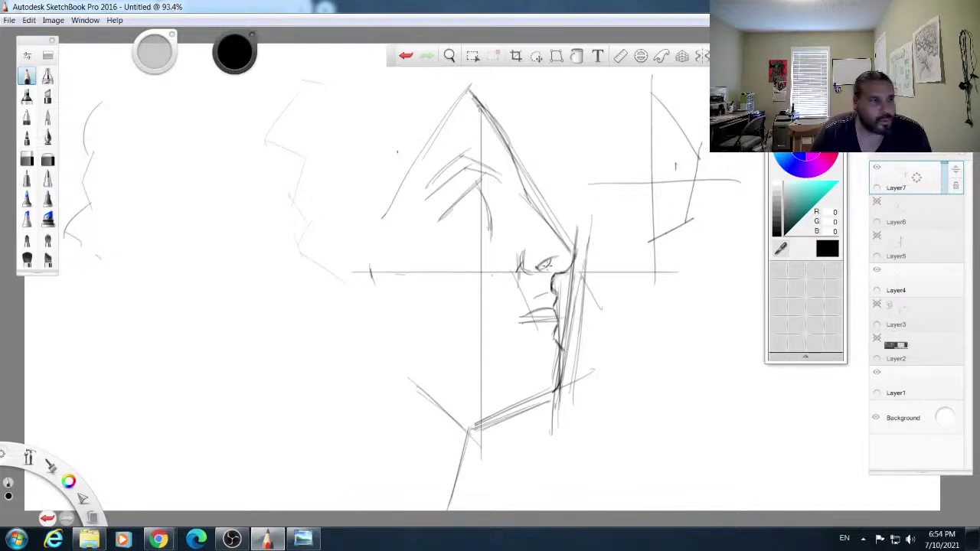
Step: Darken the nostril and its wing, and define the upper lip and the corner of the mouth
mouse_move(542, 269)
mouse_down()
mouse_move(554, 259)
mouse_move(522, 265)
mouse_move(526, 274)
mouse_move(525, 249)
mouse_up()
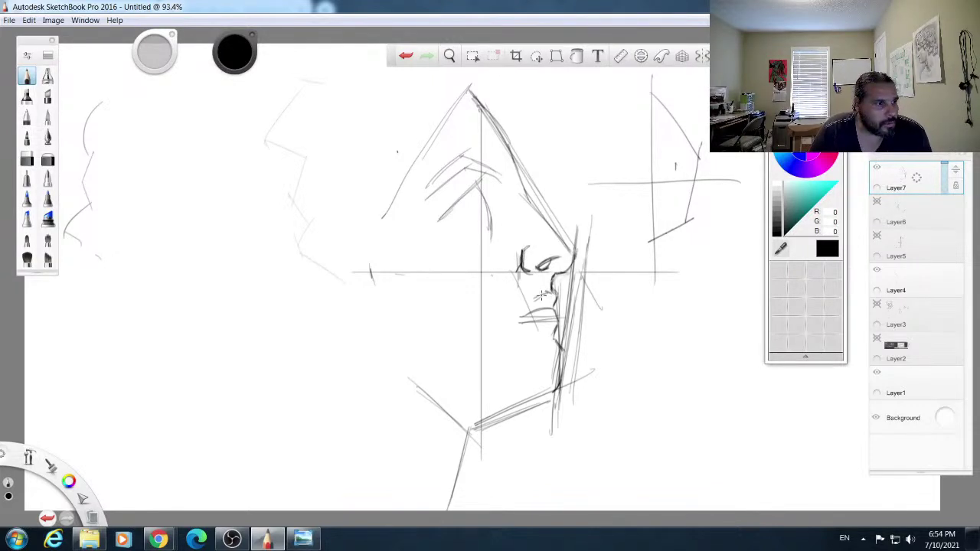
drag(541, 298, 524, 310)
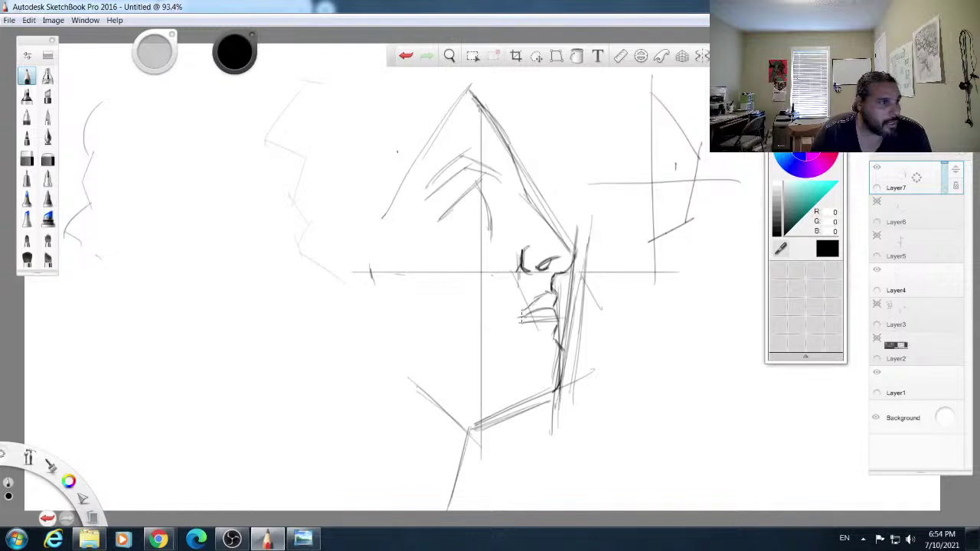
drag(525, 307, 521, 322)
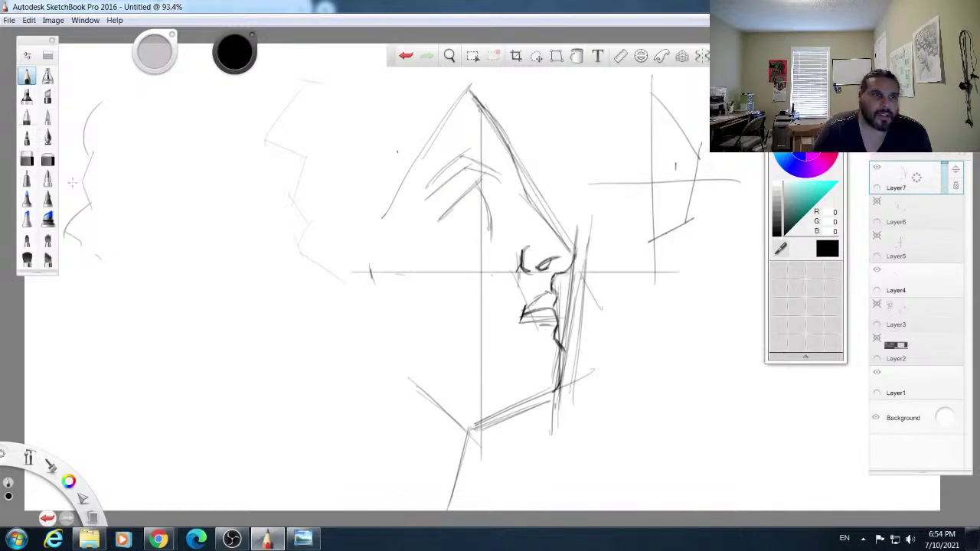
Step: Erase the overlapping lines in front of the mouth and chin, redraw the chin contour, and reinforce the jaw underside
click(27, 158)
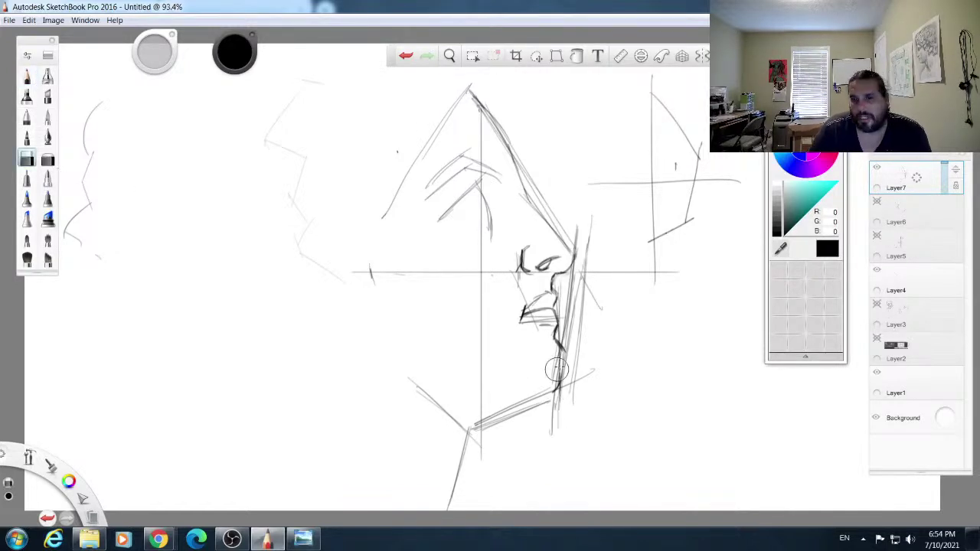
mouse_move(561, 356)
mouse_down()
mouse_move(561, 379)
mouse_move(569, 294)
mouse_move(582, 306)
mouse_move(586, 249)
mouse_move(576, 233)
mouse_move(589, 221)
mouse_up()
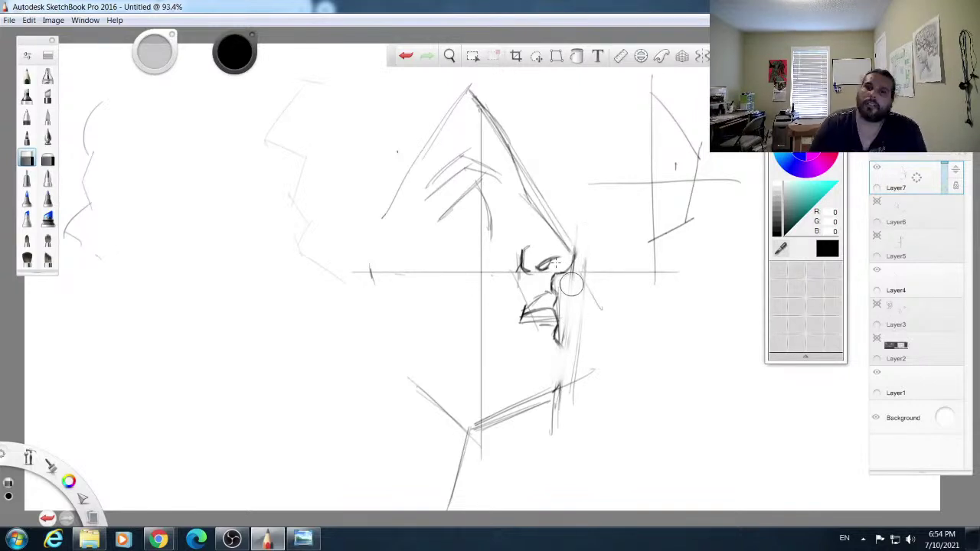
click(26, 76)
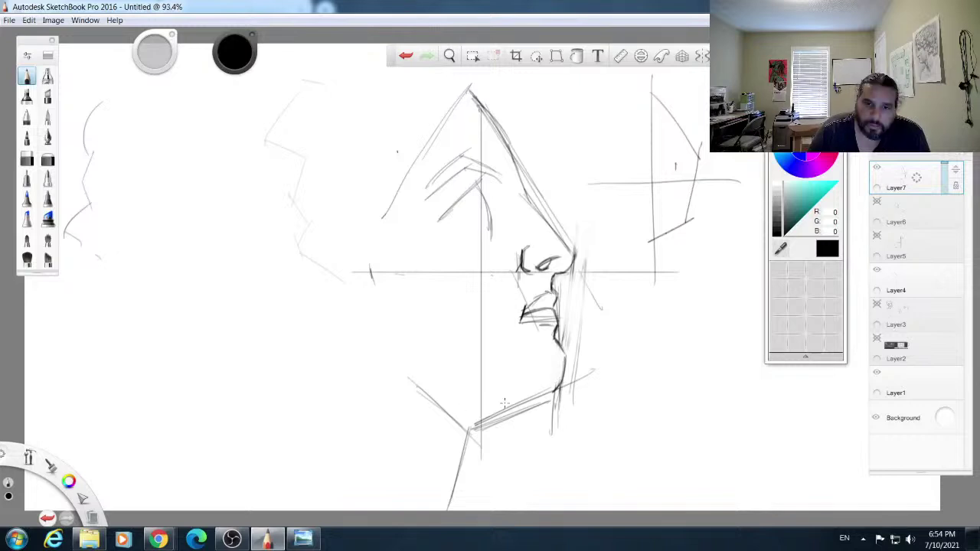
drag(484, 420, 570, 378)
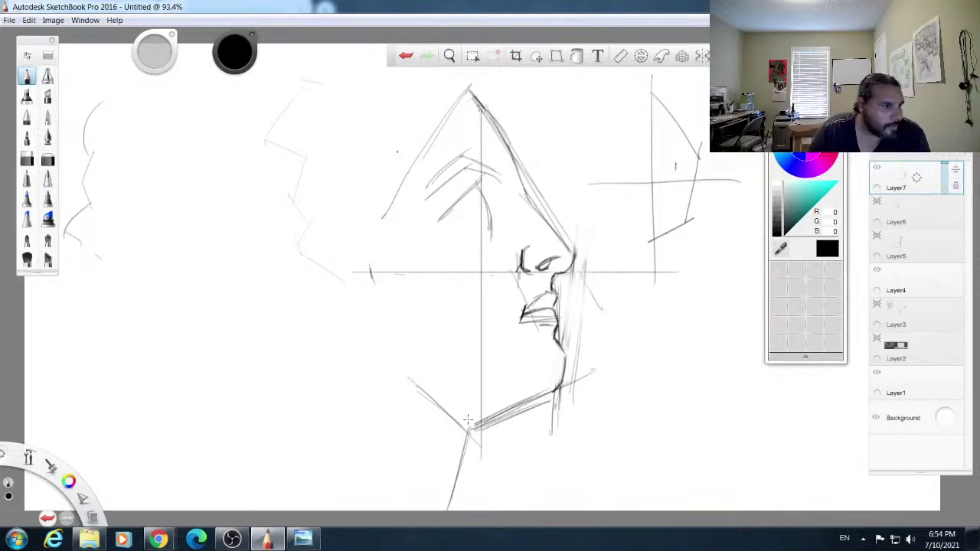
Step: Darken the front neck line and the rising jaw line behind the chin, extending the jaw line upward
mouse_move(484, 420)
mouse_down()
mouse_move(468, 430)
mouse_move(509, 407)
mouse_move(452, 515)
mouse_up()
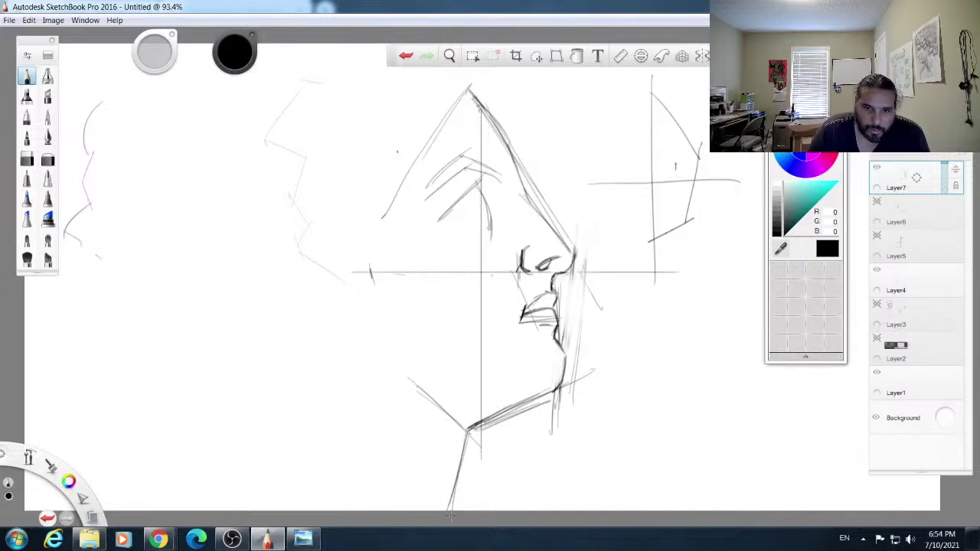
drag(462, 453, 449, 512)
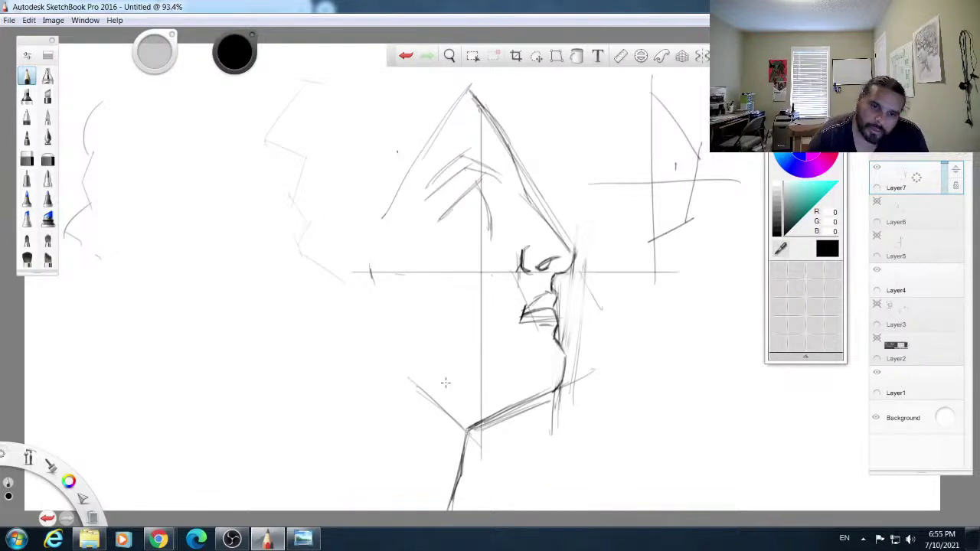
drag(421, 394, 464, 422)
drag(402, 375, 413, 386)
Step: Erase the stray construction lines around the jaw, the chin and the front of the face
click(26, 158)
drag(430, 392, 448, 414)
mouse_move(599, 399)
mouse_down()
mouse_move(550, 424)
mouse_move(548, 414)
mouse_move(516, 414)
mouse_move(492, 430)
mouse_move(587, 384)
mouse_up()
mouse_move(551, 437)
mouse_down()
mouse_move(580, 365)
mouse_move(580, 297)
mouse_move(603, 298)
mouse_move(575, 281)
mouse_up()
Step: Draw the lower eyelid and the eyeball between the slanted upper lid and the front of the eye with the pencil
click(26, 77)
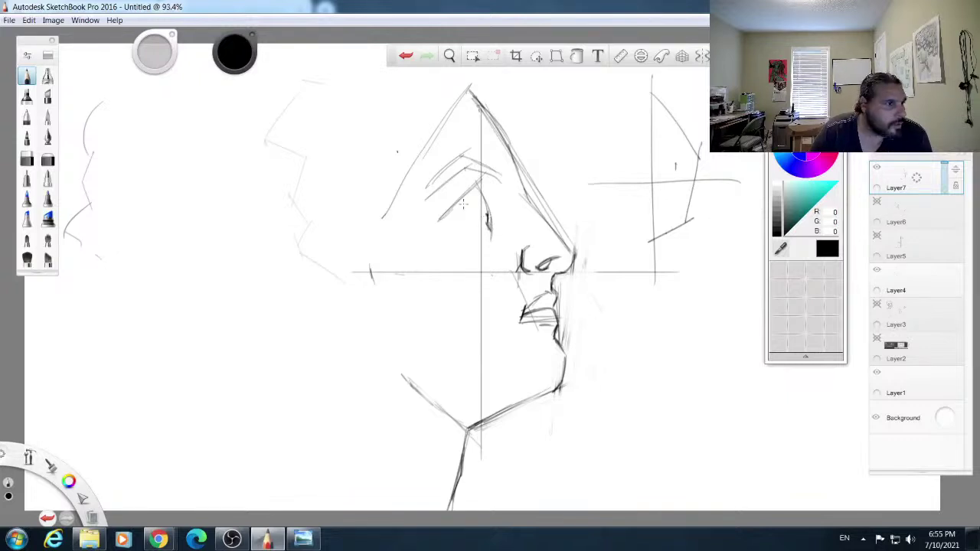
drag(461, 209, 487, 217)
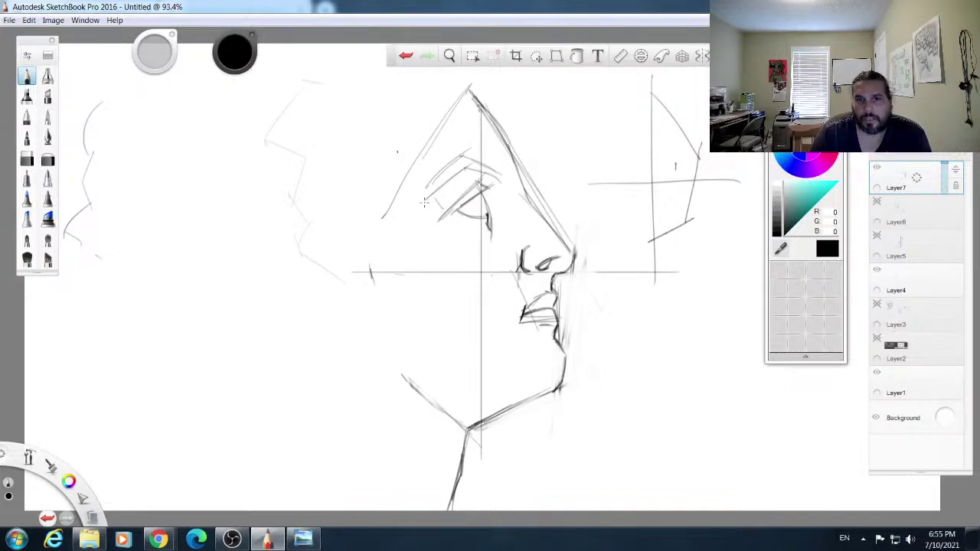
Step: Darken the slanted eyebrow strokes and draw the curved iris inside the eye with the pencil
drag(416, 207, 470, 169)
drag(416, 201, 468, 154)
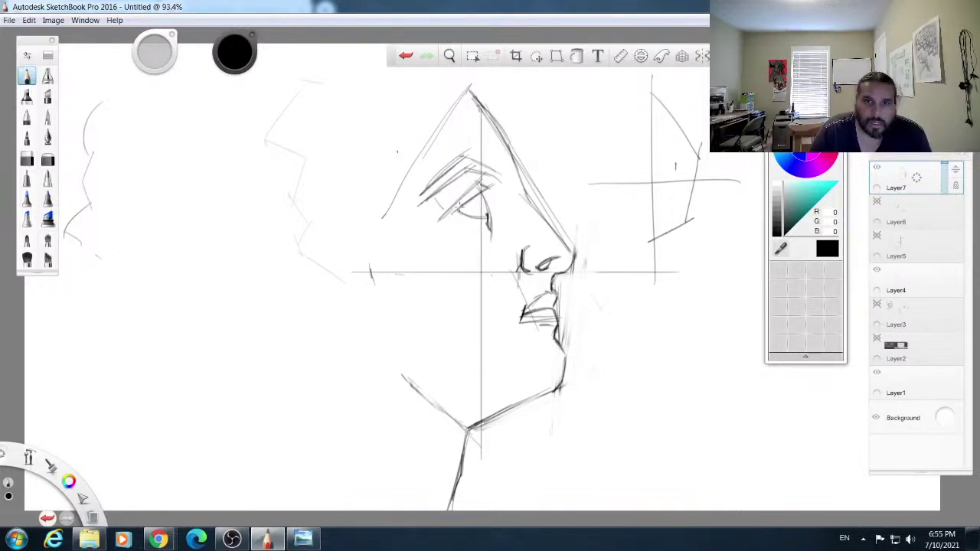
drag(472, 197, 489, 213)
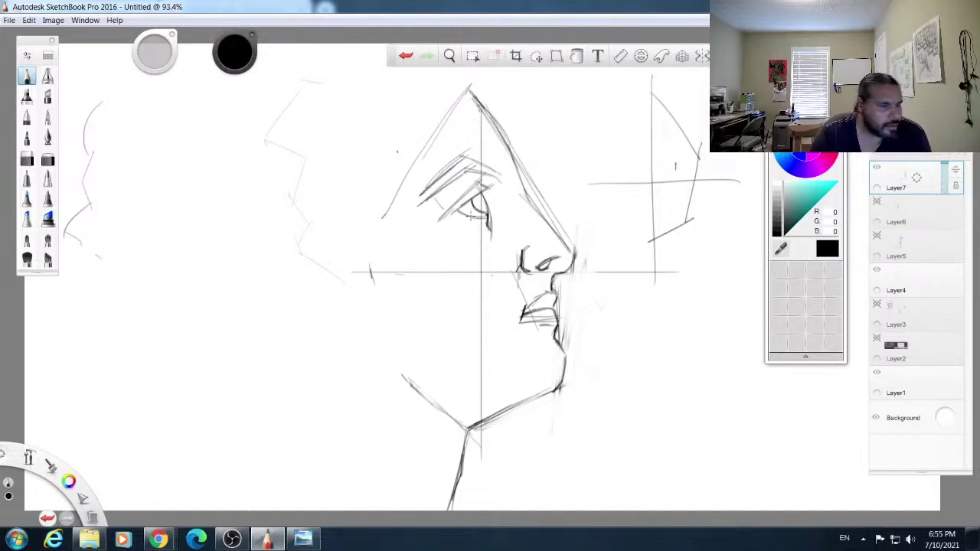
Step: Erase the doubled lines along the forehead and nose bridge, and reinforce the slanted hairline running down from the forehead peak
click(27, 160)
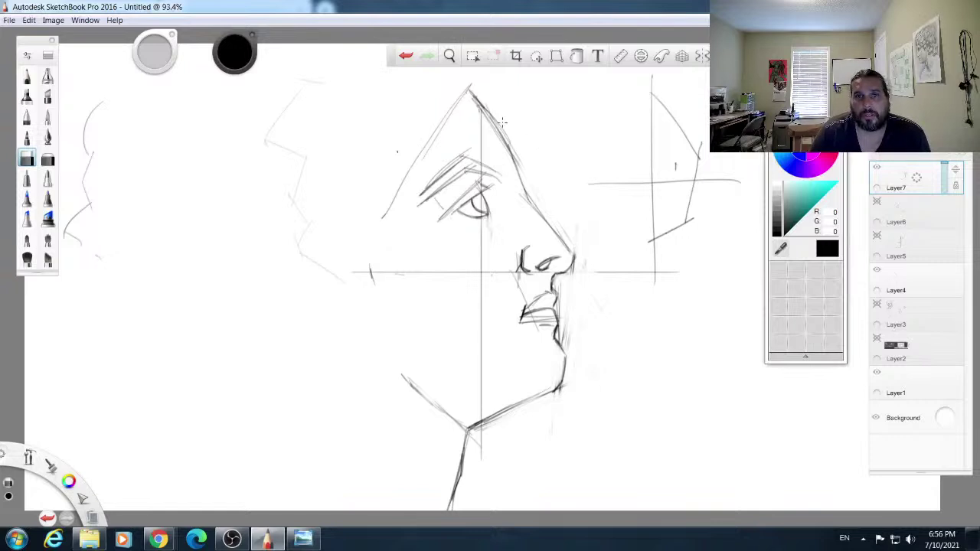
click(27, 76)
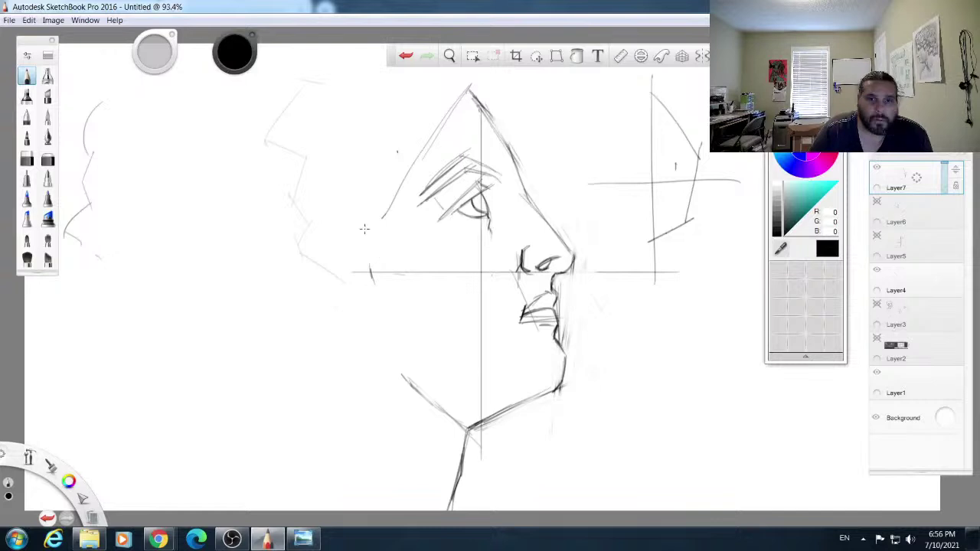
drag(458, 101, 379, 228)
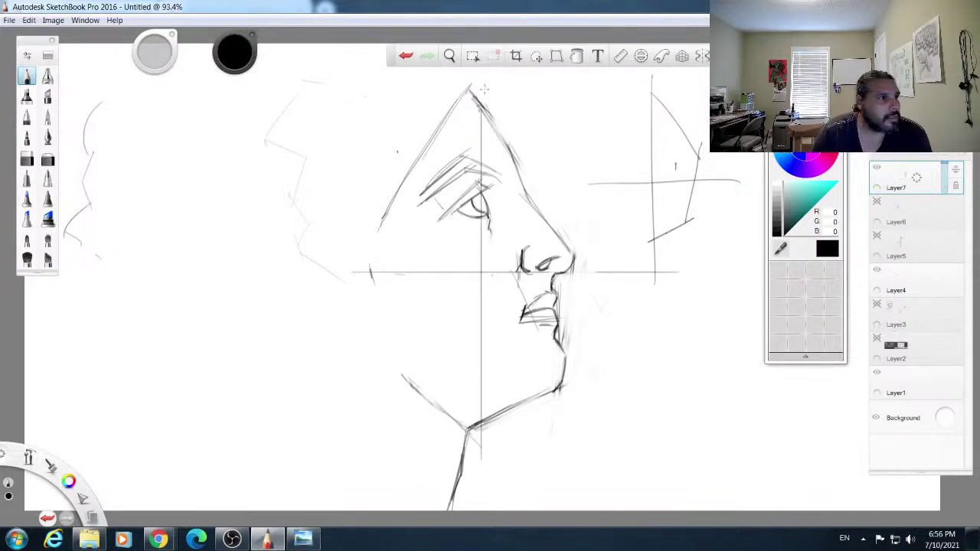
Step: Darken the upper forehead line and draw a curved contour over it, with a short stroke extending the hairline past the peak
drag(29, 457, 27, 422)
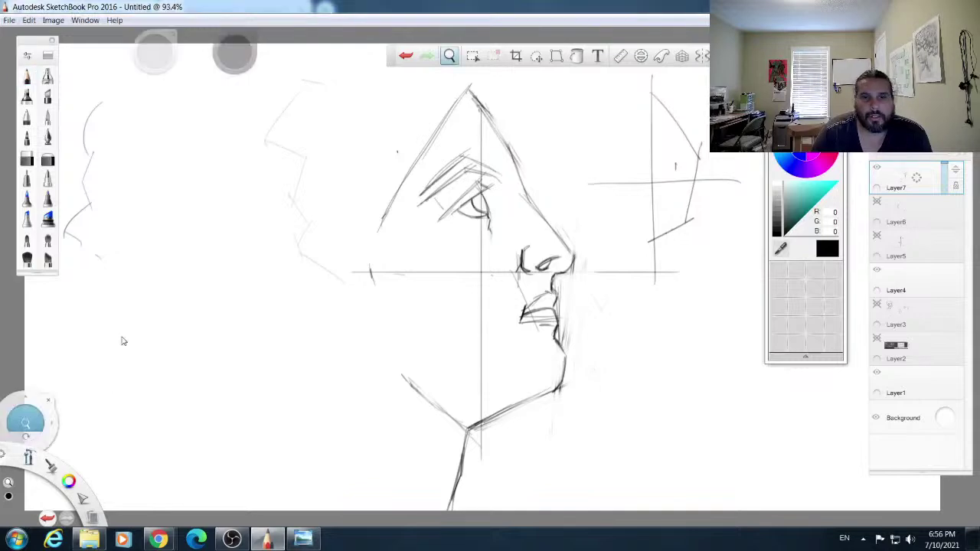
drag(434, 163, 420, 213)
click(427, 205)
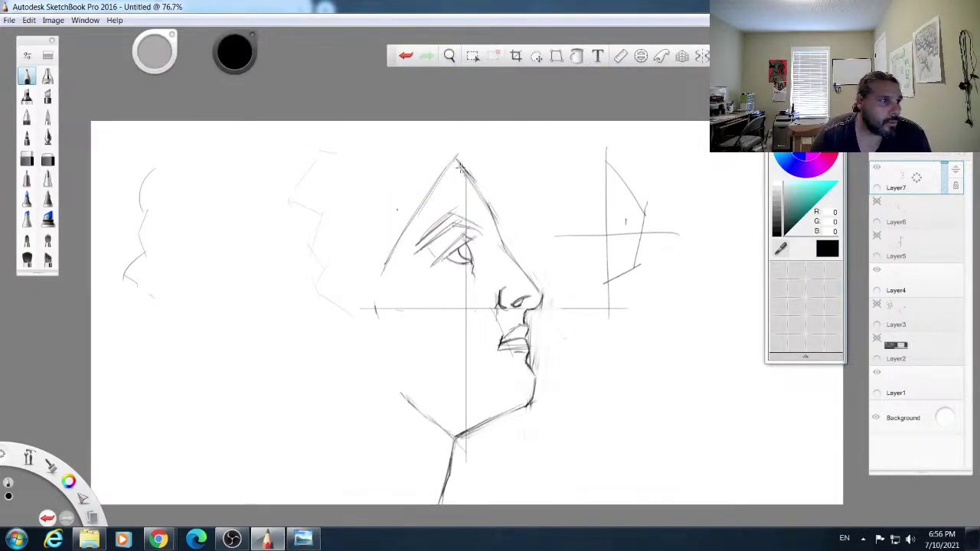
drag(459, 162, 492, 219)
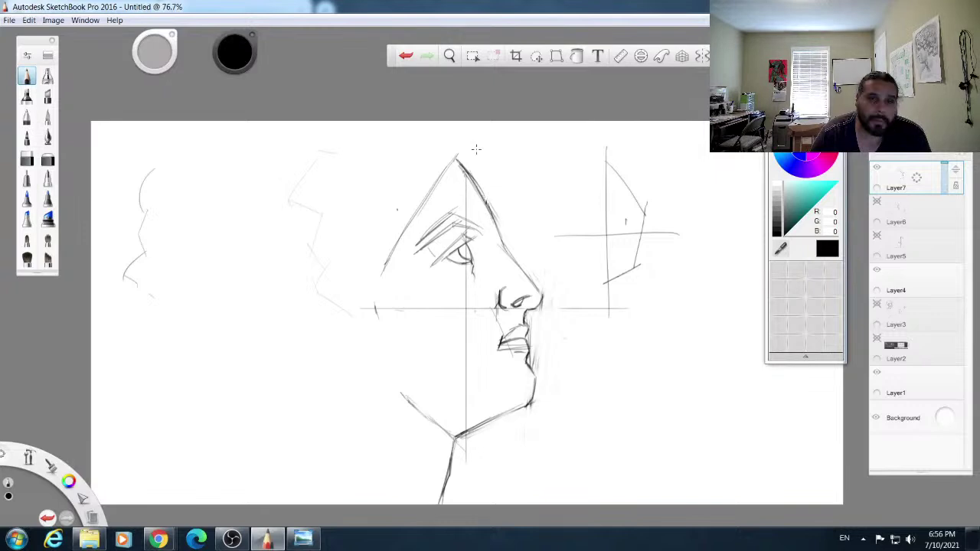
drag(466, 129, 491, 204)
drag(463, 144, 452, 164)
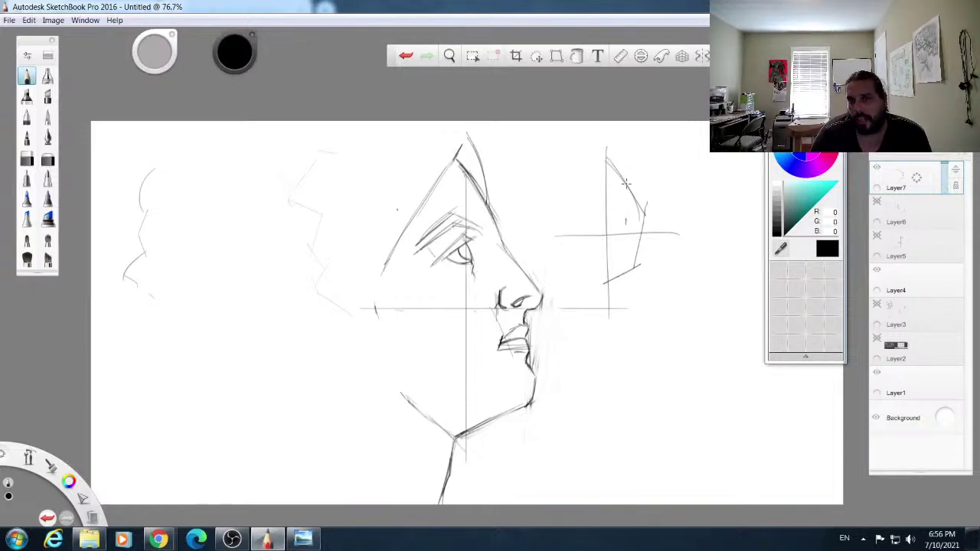
Step: Add curved strokes over the forehead of the small angular profile diagram beside the face and darken its forehead line
drag(630, 185, 624, 131)
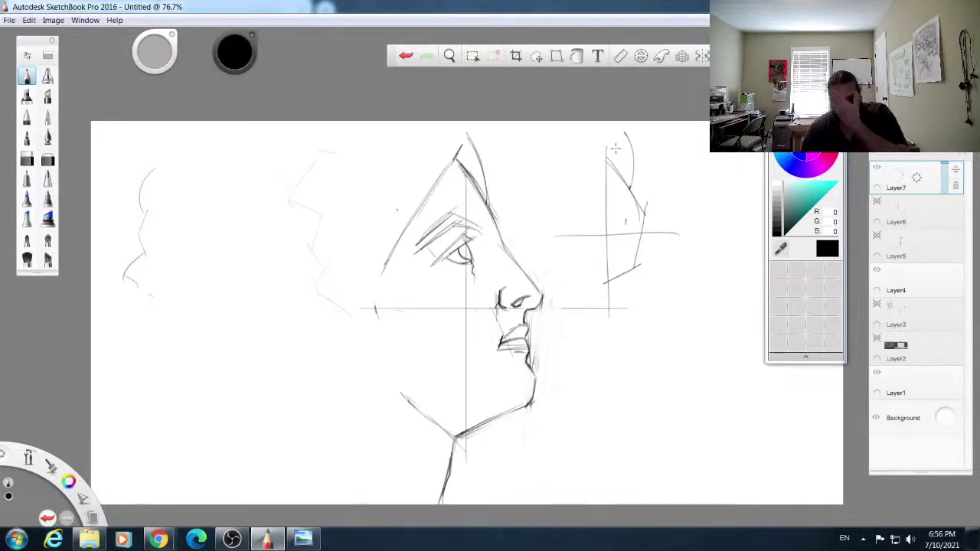
drag(629, 182, 618, 150)
drag(628, 187, 645, 220)
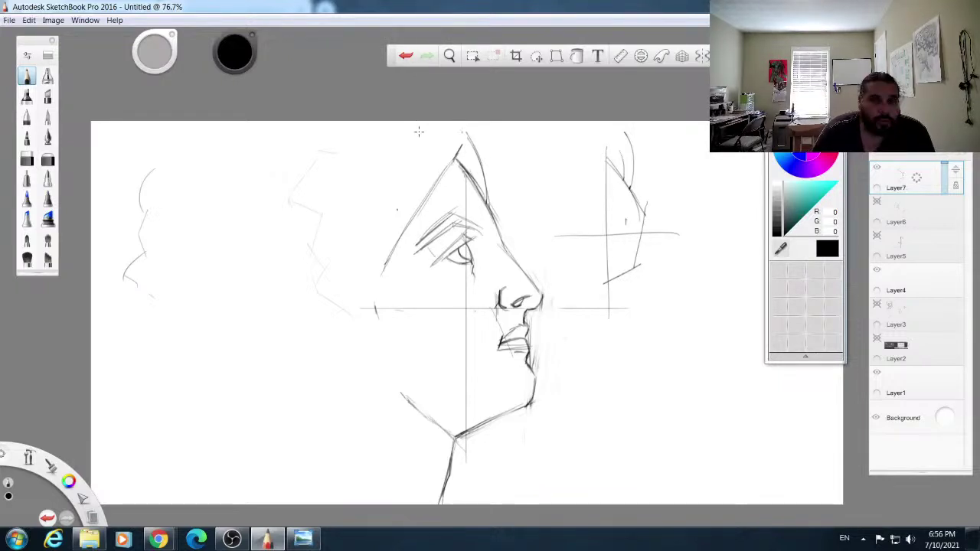
Step: Sketch the nearly horizontal, slightly curved top of the head, joining it to the front contour above the forehead
drag(298, 140, 451, 139)
drag(299, 141, 438, 129)
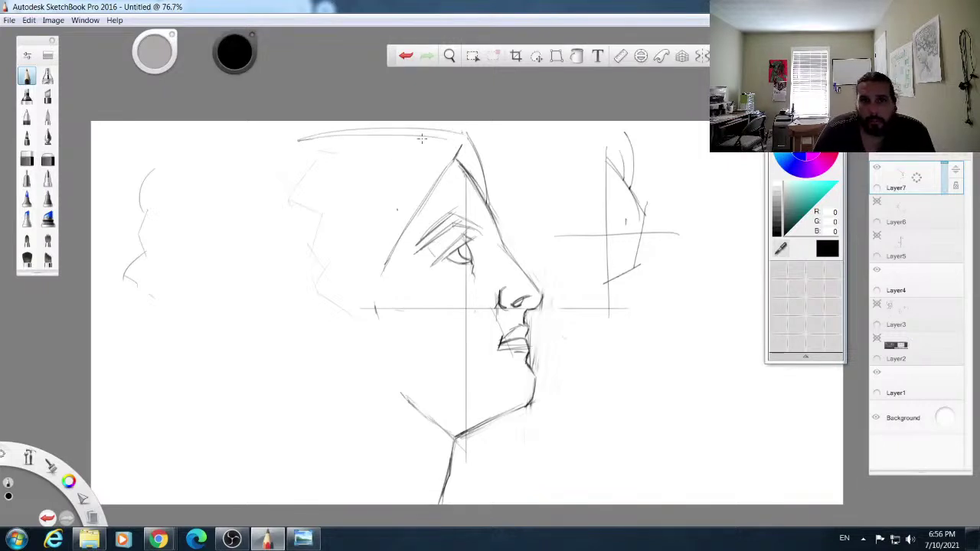
drag(312, 140, 472, 141)
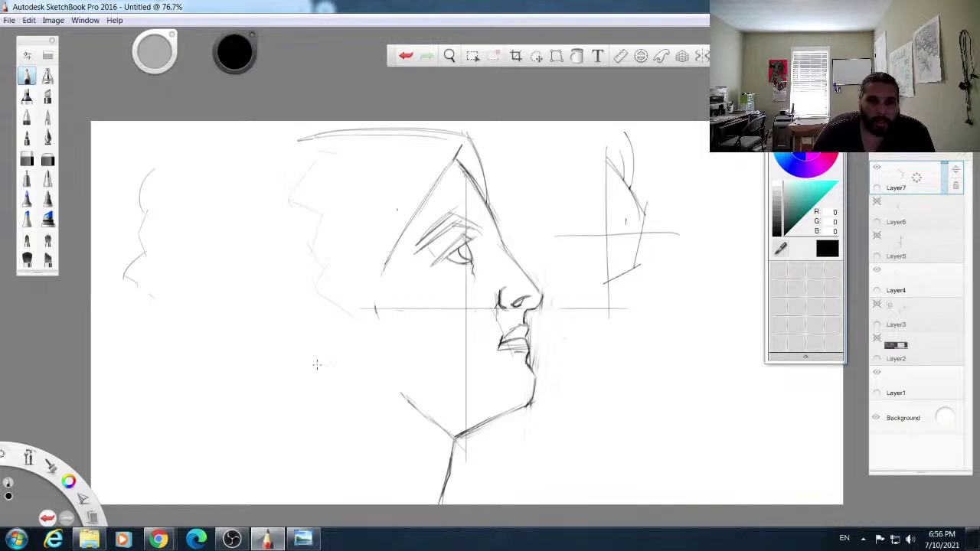
Step: Darken the rising jaw line and draw a slanted line going up and back from the base of the neck
drag(420, 410, 455, 436)
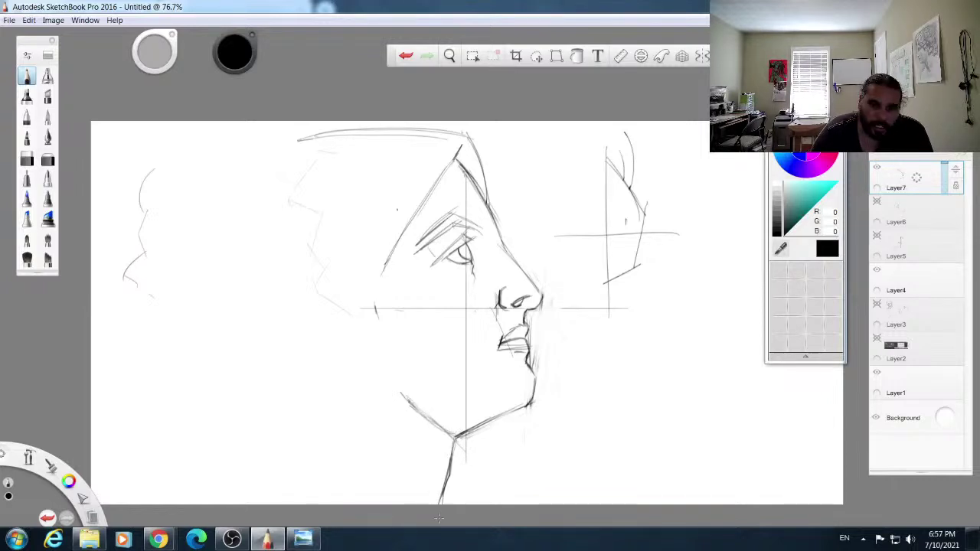
mouse_move(416, 472)
mouse_down()
mouse_move(432, 501)
mouse_move(404, 455)
mouse_up()
drag(429, 497, 374, 418)
Step: Sketch the layered shoulder and collar lines behind the neck, and extend the hairline down to the horizontal axis
drag(272, 410, 387, 443)
drag(289, 407, 388, 439)
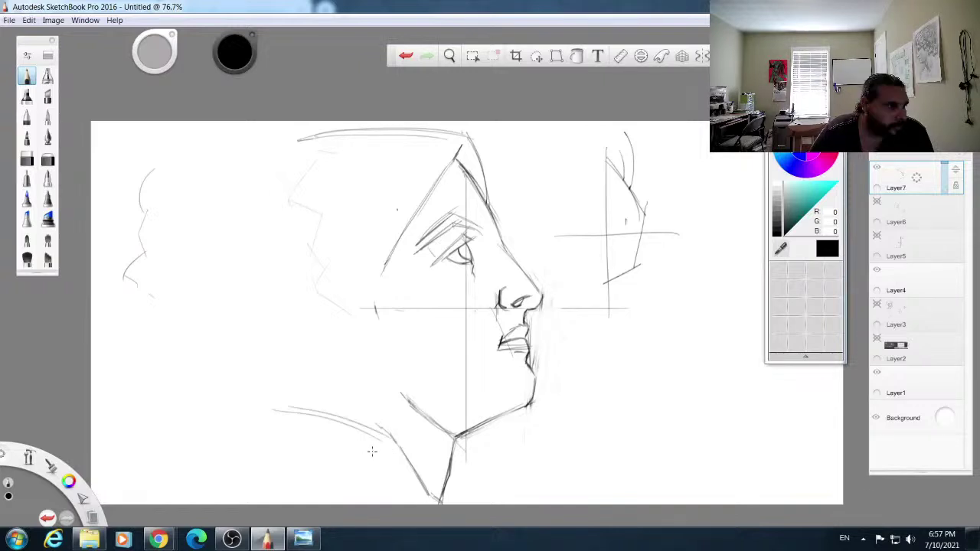
mouse_move(284, 424)
mouse_down()
mouse_move(323, 436)
mouse_move(376, 441)
mouse_up()
drag(279, 405, 391, 433)
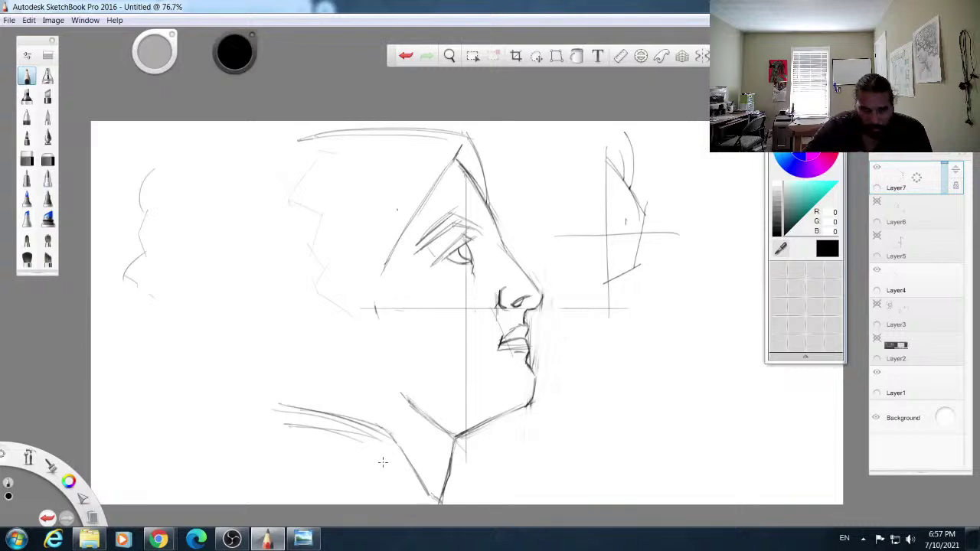
drag(378, 277, 370, 323)
drag(383, 438, 419, 491)
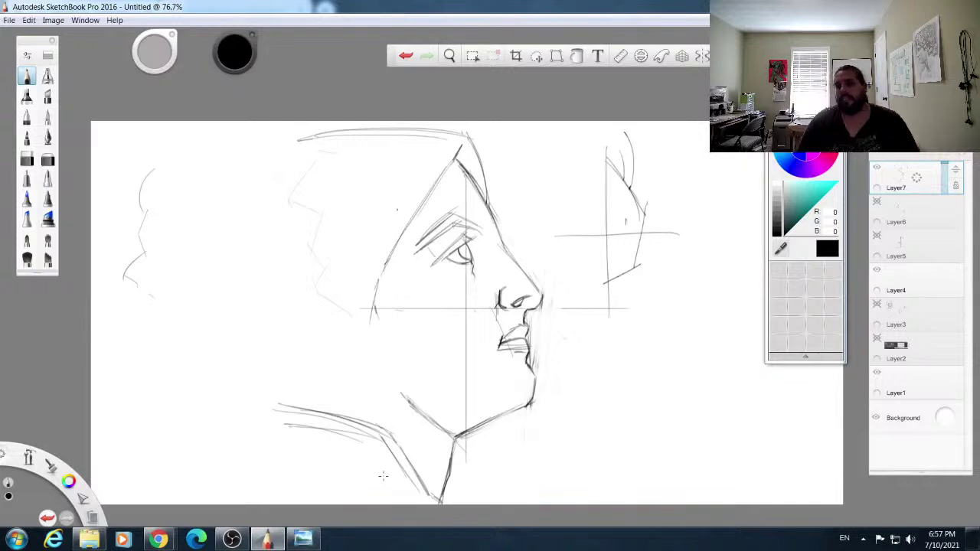
Step: Sketch a small framed thumbnail scene beside the chin with a short figure, stepped lines and a taller figure
drag(655, 359, 660, 447)
mouse_move(650, 376)
mouse_down()
mouse_move(792, 367)
mouse_move(784, 449)
mouse_move(658, 447)
mouse_move(699, 463)
mouse_move(704, 438)
mouse_move(694, 423)
mouse_move(708, 434)
mouse_move(728, 412)
mouse_move(732, 455)
mouse_up()
mouse_move(652, 452)
mouse_down()
mouse_move(787, 442)
mouse_move(657, 398)
mouse_up()
mouse_move(707, 370)
mouse_down()
mouse_move(784, 372)
mouse_move(783, 449)
mouse_up()
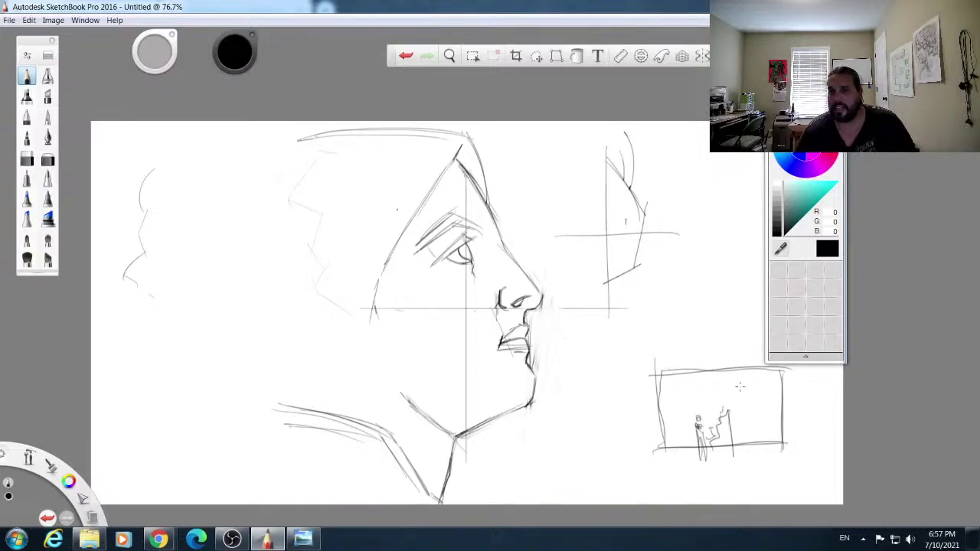
mouse_move(731, 390)
mouse_down()
mouse_move(720, 412)
mouse_move(731, 415)
mouse_move(729, 395)
mouse_move(731, 423)
mouse_move(722, 400)
mouse_move(719, 408)
mouse_up()
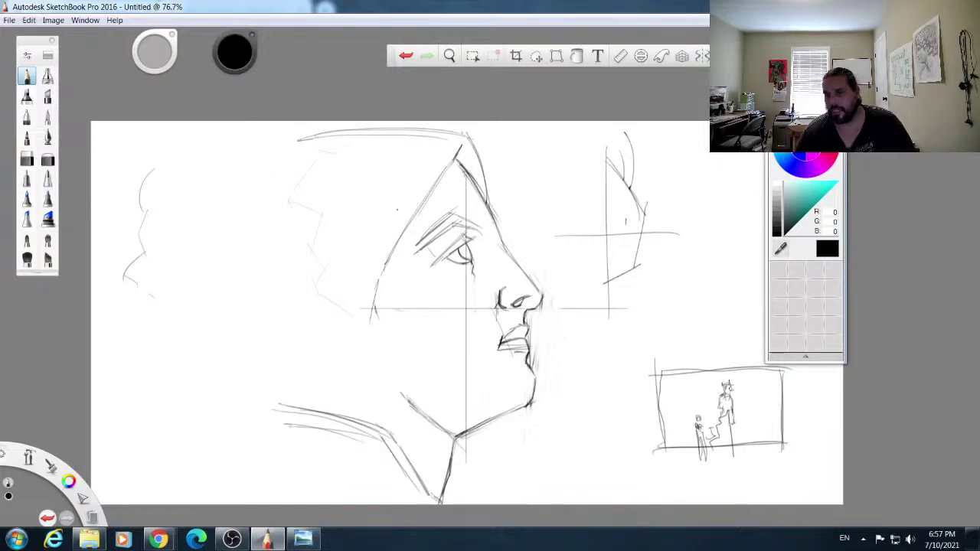
Step: Sketch a small diagram of crossing curves and slanted lines above the thumbnail, with a circle-ended stem and a small bump
mouse_move(684, 317)
mouse_down()
mouse_move(728, 287)
mouse_move(709, 300)
mouse_move(725, 284)
mouse_move(685, 258)
mouse_up()
mouse_move(686, 259)
mouse_down()
mouse_move(711, 277)
mouse_move(740, 347)
mouse_up()
mouse_move(687, 285)
mouse_down()
mouse_move(759, 201)
mouse_move(747, 308)
mouse_up()
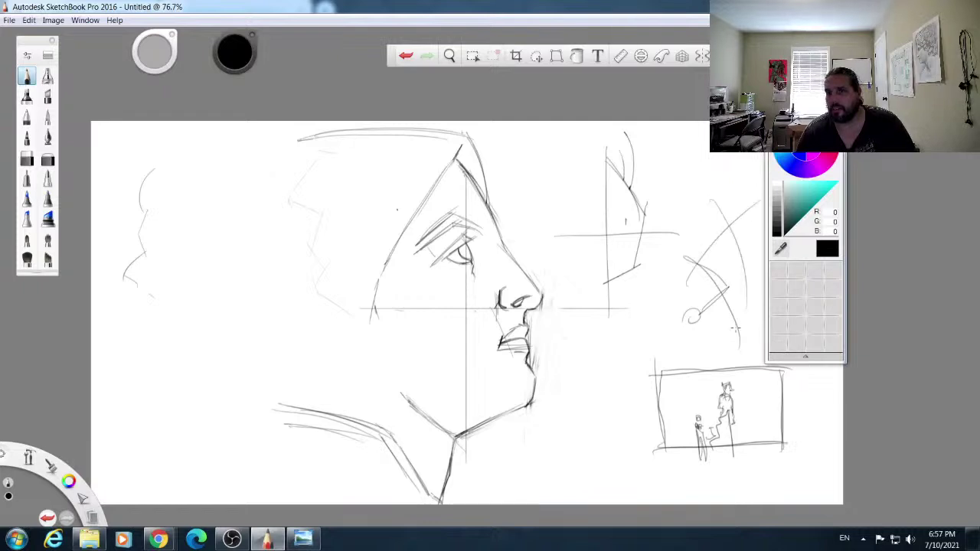
drag(706, 317, 758, 268)
drag(737, 243, 745, 262)
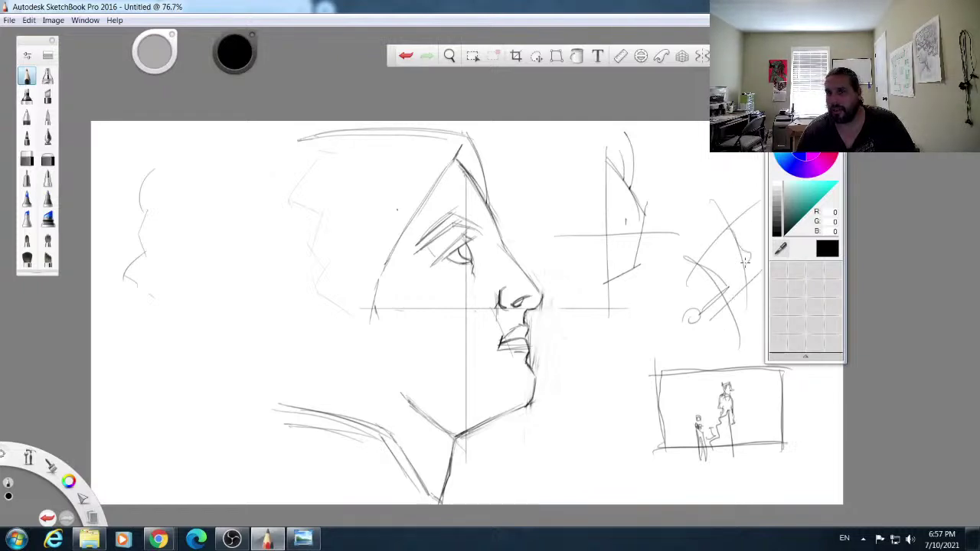
drag(734, 242, 736, 264)
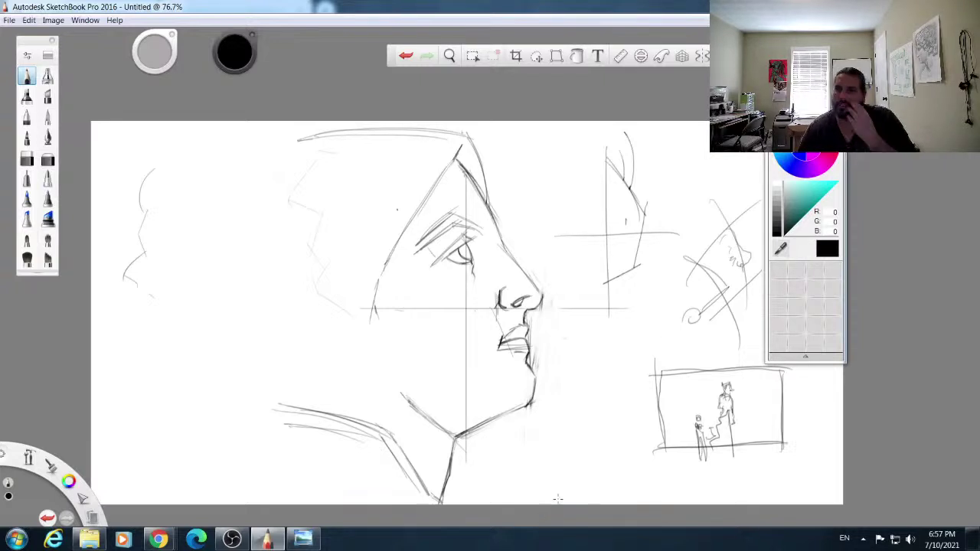
Step: Add a second head shape, a square with a circle, and horizontal dividing lines to the thumbnail scene
drag(697, 421, 699, 433)
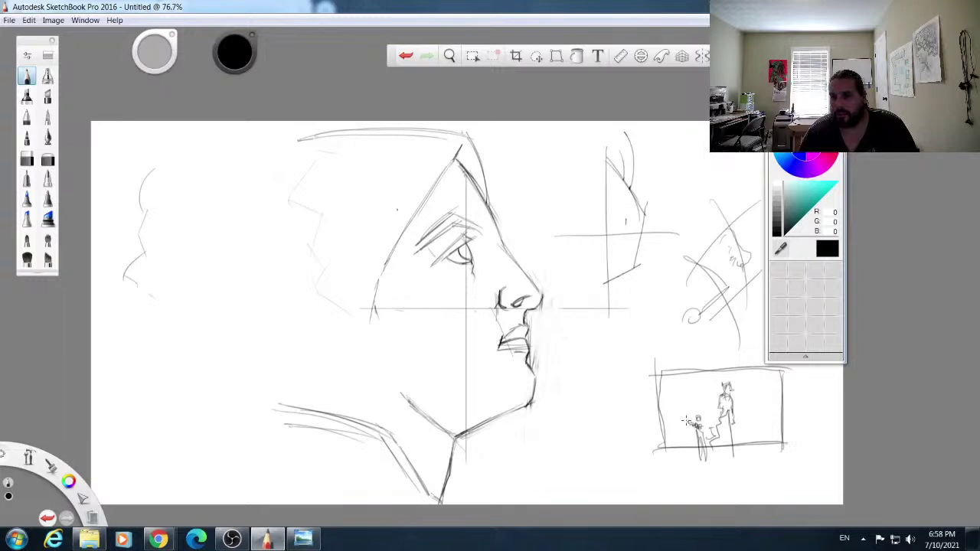
mouse_move(691, 410)
mouse_down()
mouse_move(688, 425)
mouse_move(689, 411)
mouse_up()
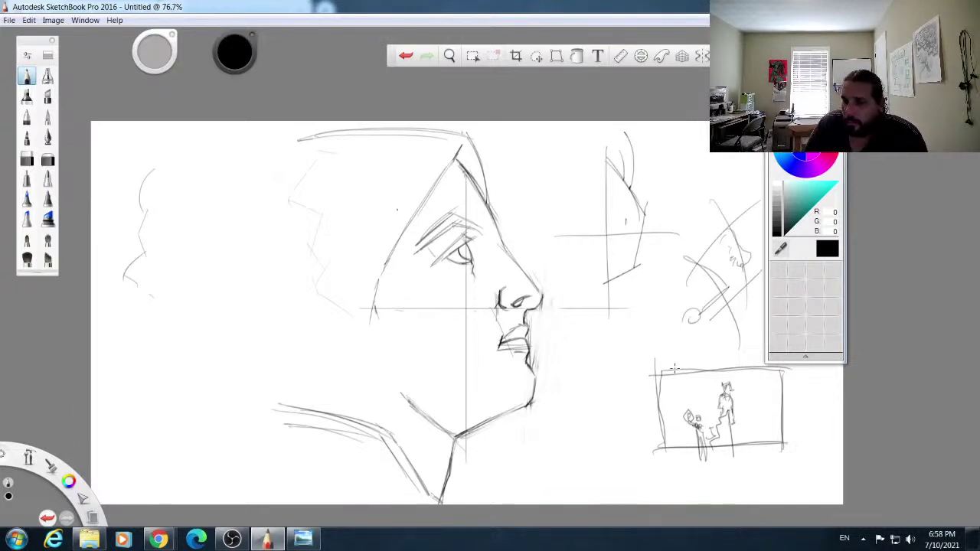
mouse_move(749, 421)
mouse_down()
mouse_move(767, 410)
mouse_move(755, 421)
mouse_up()
drag(765, 388, 761, 403)
mouse_move(696, 390)
mouse_down()
mouse_move(701, 402)
mouse_move(787, 396)
mouse_up()
mouse_move(652, 418)
mouse_down()
mouse_move(777, 422)
mouse_move(700, 432)
mouse_up()
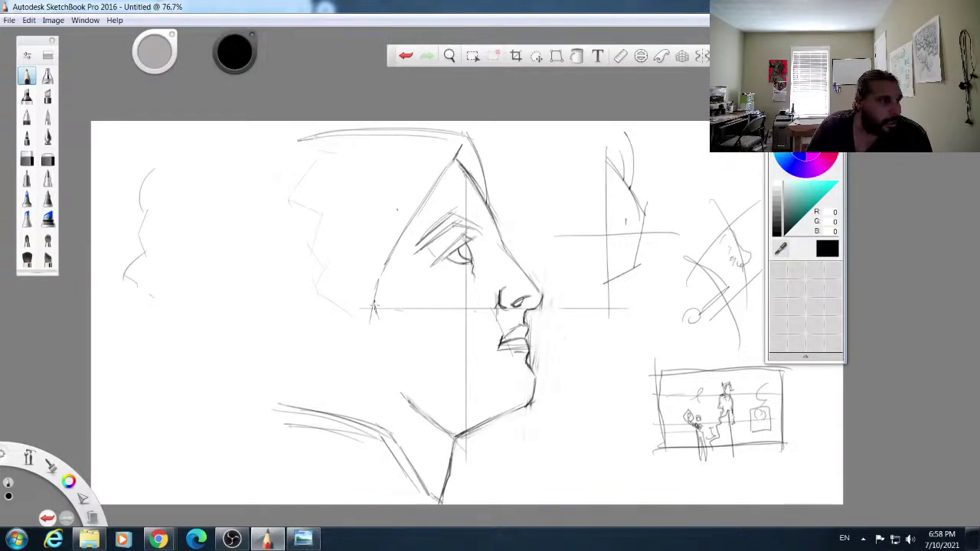
Step: Draw curved hair locks along the lower hairline in front of the ear, and darken the hairline toward the forehead peak
drag(373, 279, 383, 301)
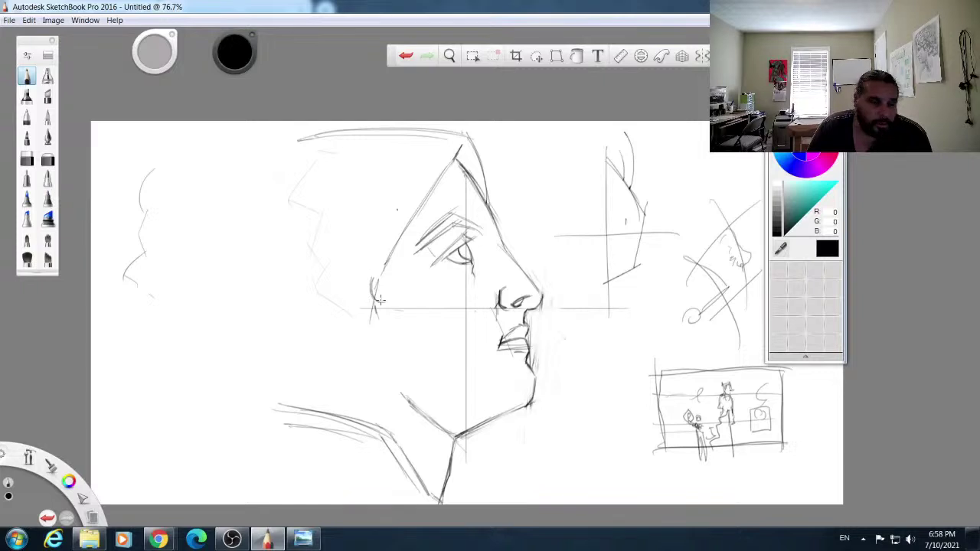
mouse_move(373, 267)
mouse_down()
mouse_move(395, 274)
mouse_move(387, 259)
mouse_move(403, 276)
mouse_move(378, 244)
mouse_move(399, 213)
mouse_up()
drag(380, 247, 398, 214)
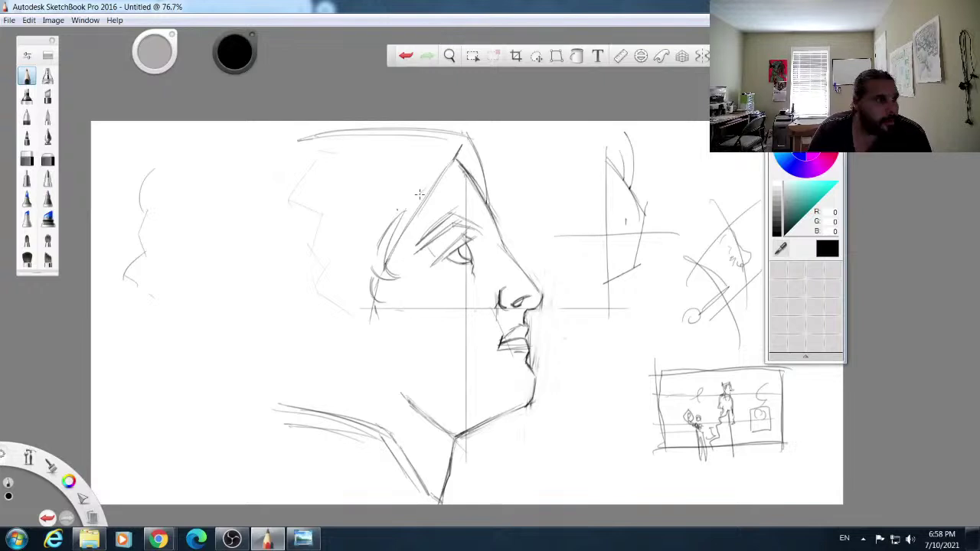
mouse_move(420, 196)
mouse_down()
mouse_move(460, 153)
mouse_move(444, 154)
mouse_up()
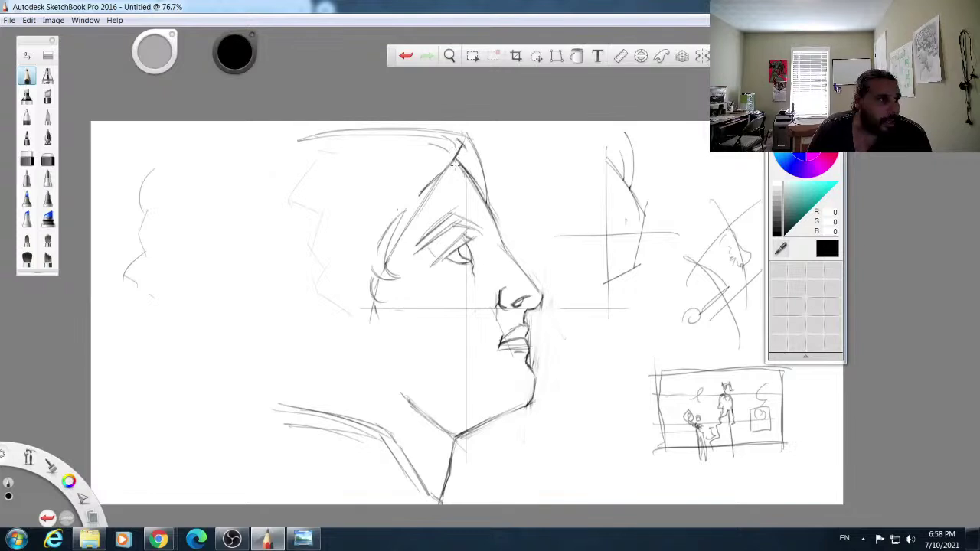
Step: Hatch the narrow area between the forehead and the front hair contour, and sketch wavy locks behind the hairline
drag(458, 143, 485, 202)
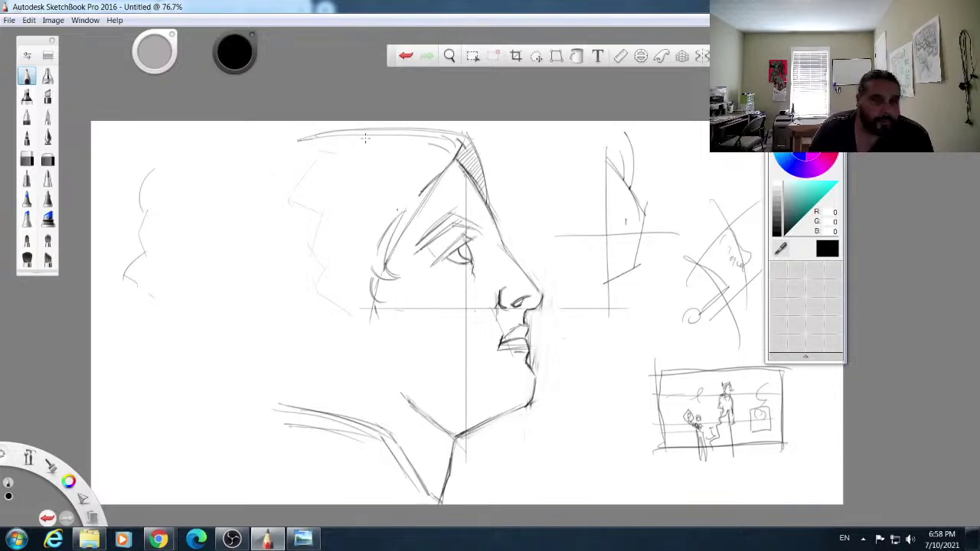
drag(409, 151, 320, 145)
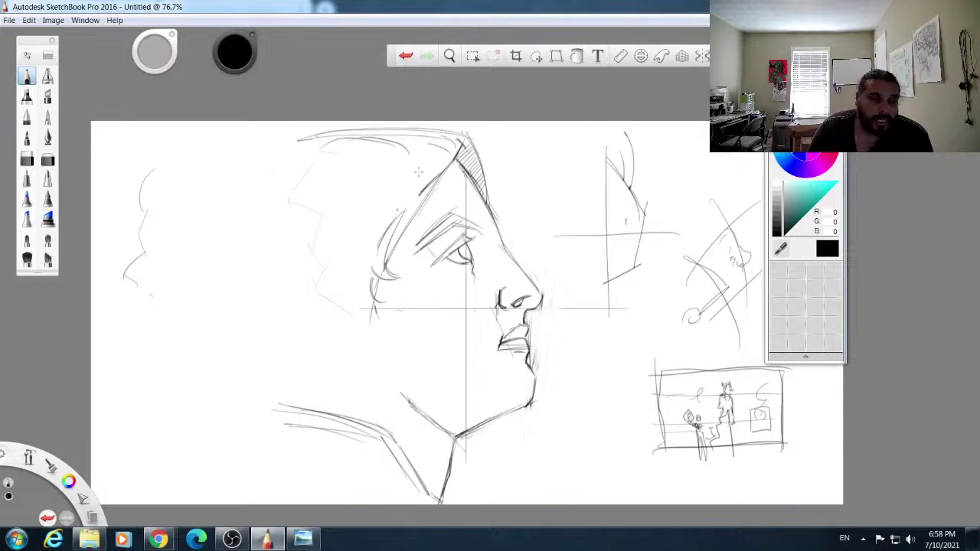
mouse_move(424, 161)
mouse_down()
mouse_move(406, 199)
mouse_move(414, 183)
mouse_move(368, 204)
mouse_move(384, 188)
mouse_move(365, 196)
mouse_move(373, 189)
mouse_move(364, 200)
mouse_move(408, 189)
mouse_move(362, 222)
mouse_up()
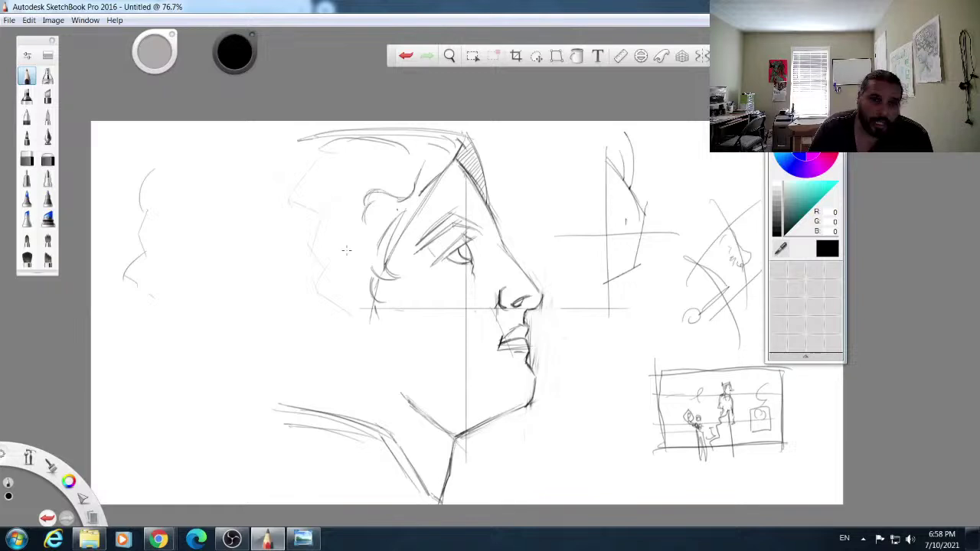
drag(372, 232, 354, 245)
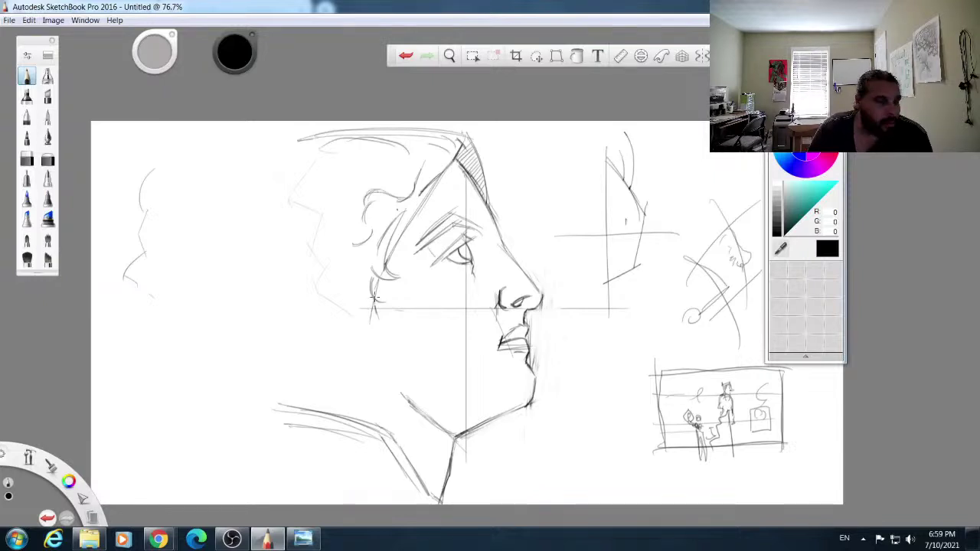
Step: Draw a curled lock onto the cheek, and add a rounded, wavy hair outline with inner strands to the small side sketch behind the head
mouse_move(375, 275)
mouse_down()
mouse_move(371, 296)
mouse_move(361, 295)
mouse_move(380, 328)
mouse_move(415, 337)
mouse_up()
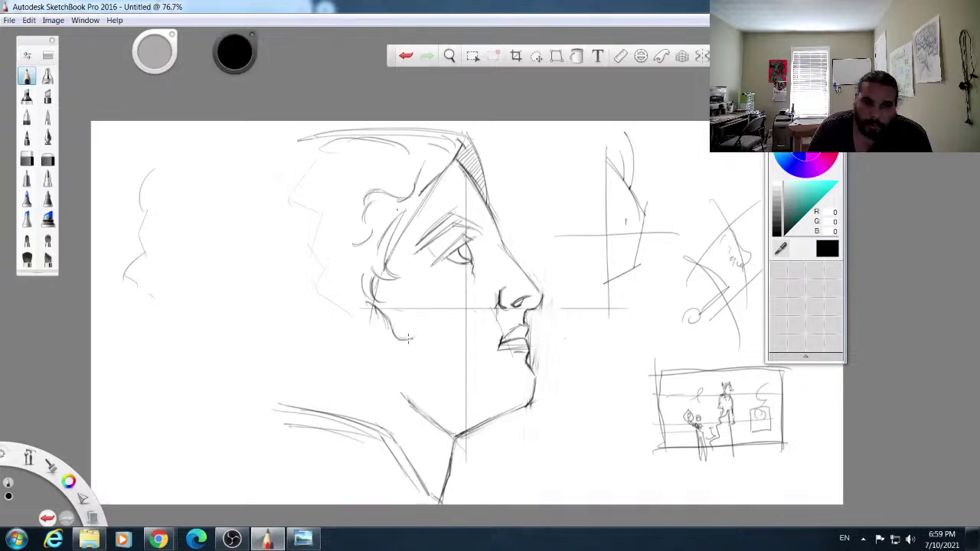
mouse_move(155, 191)
mouse_down()
mouse_move(187, 168)
mouse_move(171, 164)
mouse_move(193, 157)
mouse_up()
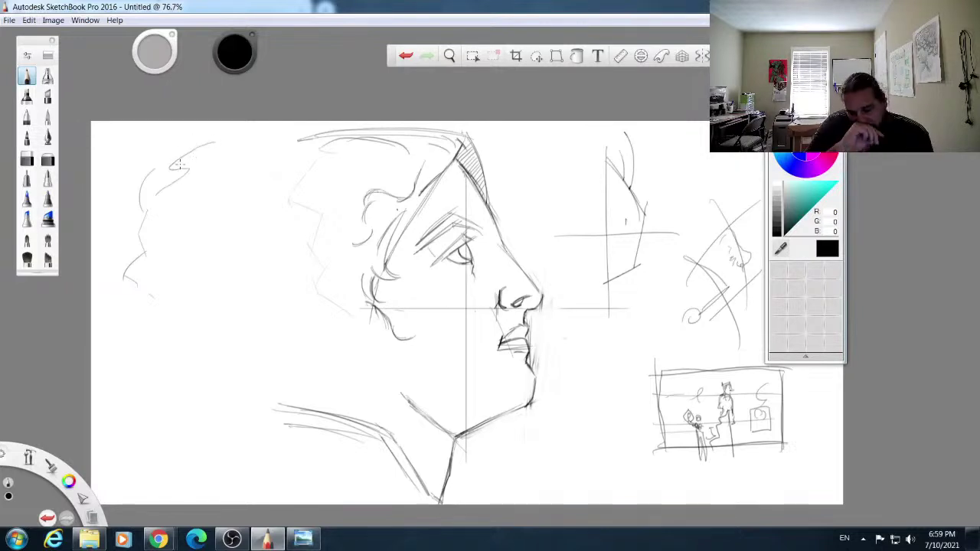
mouse_move(207, 148)
mouse_down()
mouse_move(183, 162)
mouse_move(191, 171)
mouse_move(185, 163)
mouse_move(218, 144)
mouse_move(245, 145)
mouse_move(246, 201)
mouse_move(215, 222)
mouse_up()
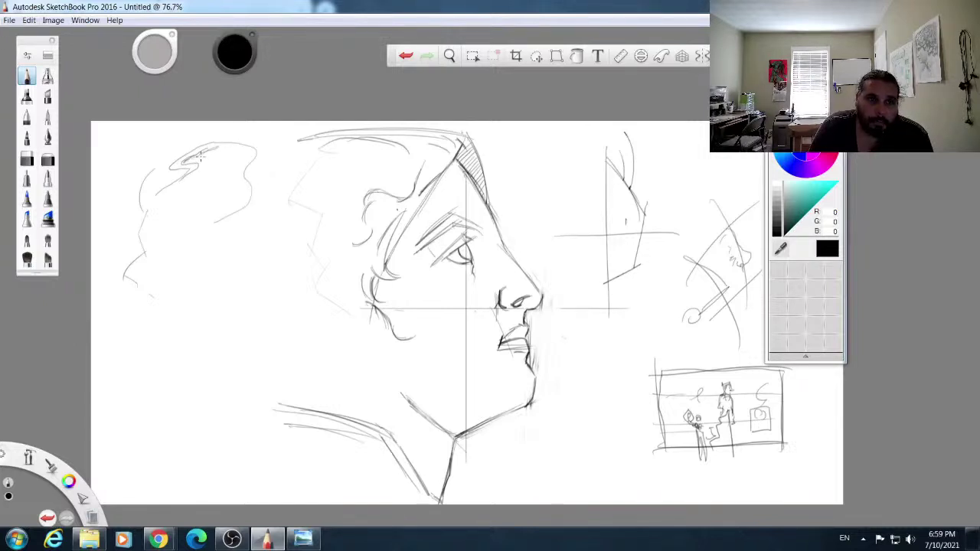
mouse_move(184, 160)
mouse_down()
mouse_move(185, 192)
mouse_move(204, 173)
mouse_move(200, 181)
mouse_move(232, 178)
mouse_move(229, 169)
mouse_up()
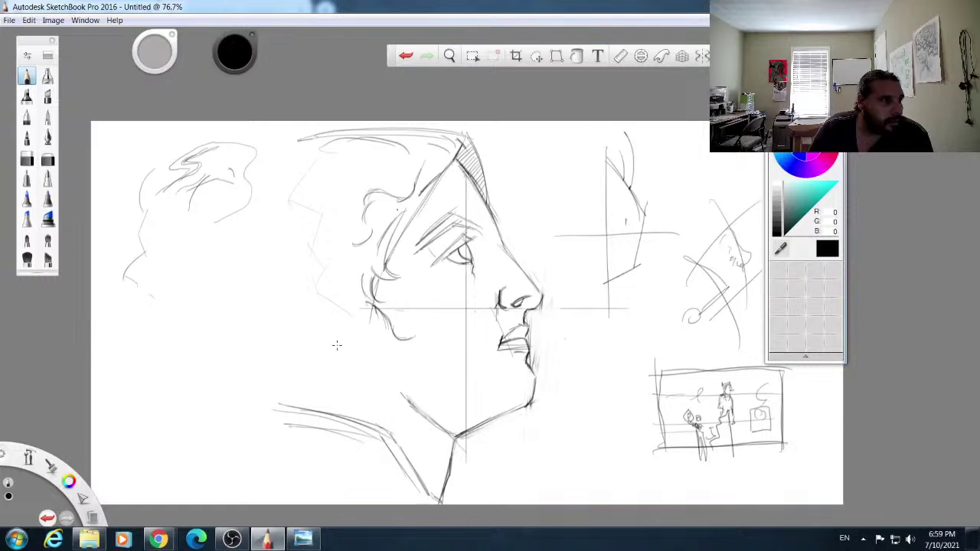
Step: Outline the underside of the lower hair mass with wavy strokes from the cheek curl back toward the rear of the head
drag(379, 337, 408, 335)
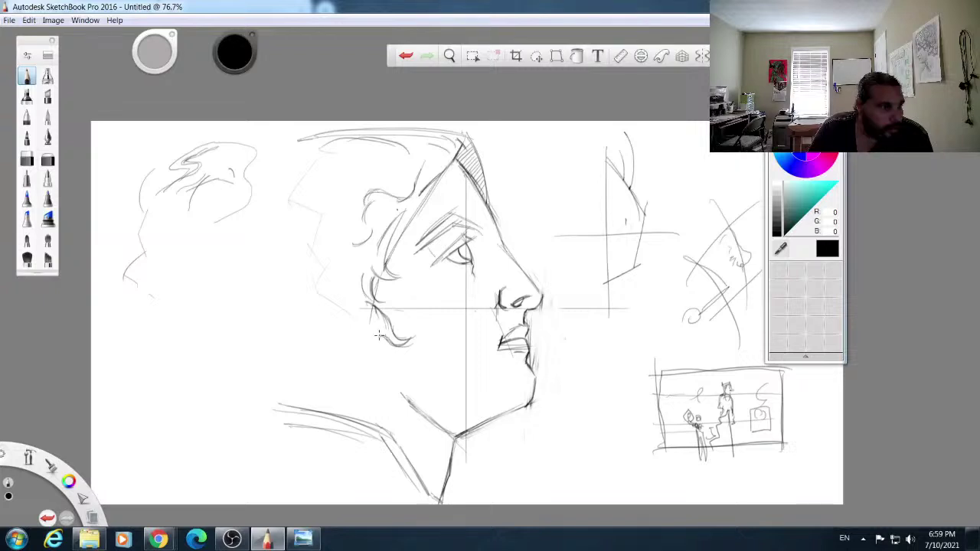
drag(368, 342, 351, 345)
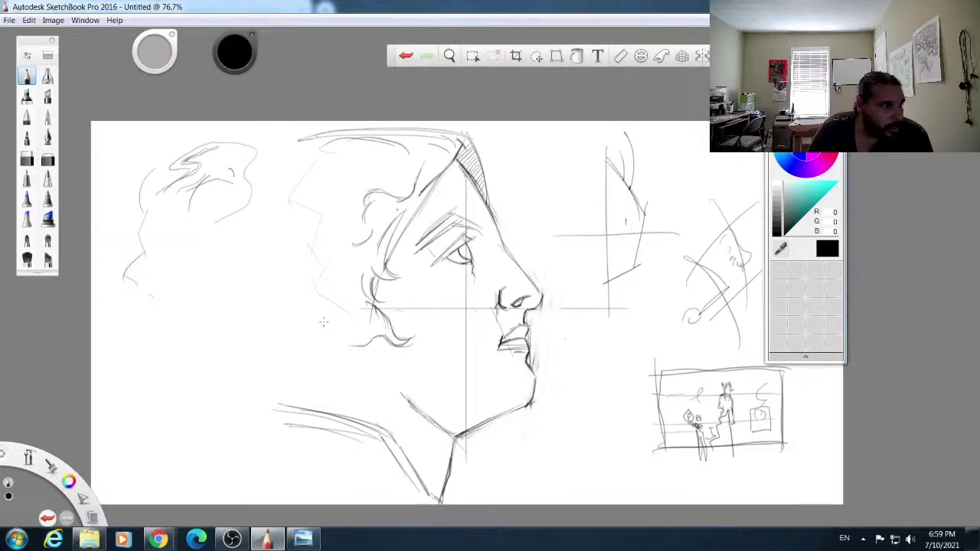
mouse_move(307, 311)
mouse_down()
mouse_move(341, 339)
mouse_move(366, 345)
mouse_up()
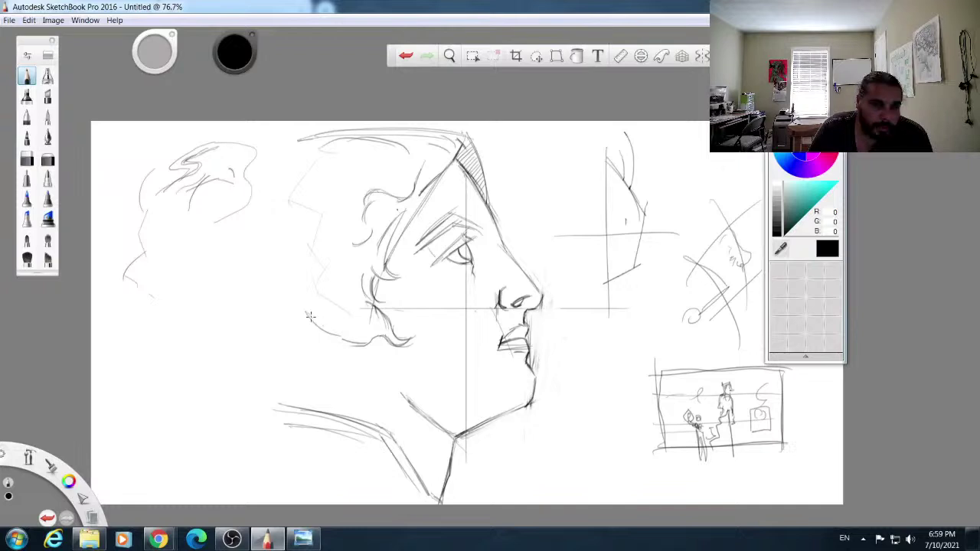
mouse_move(315, 307)
mouse_down()
mouse_move(383, 325)
mouse_move(349, 318)
mouse_move(320, 304)
mouse_up()
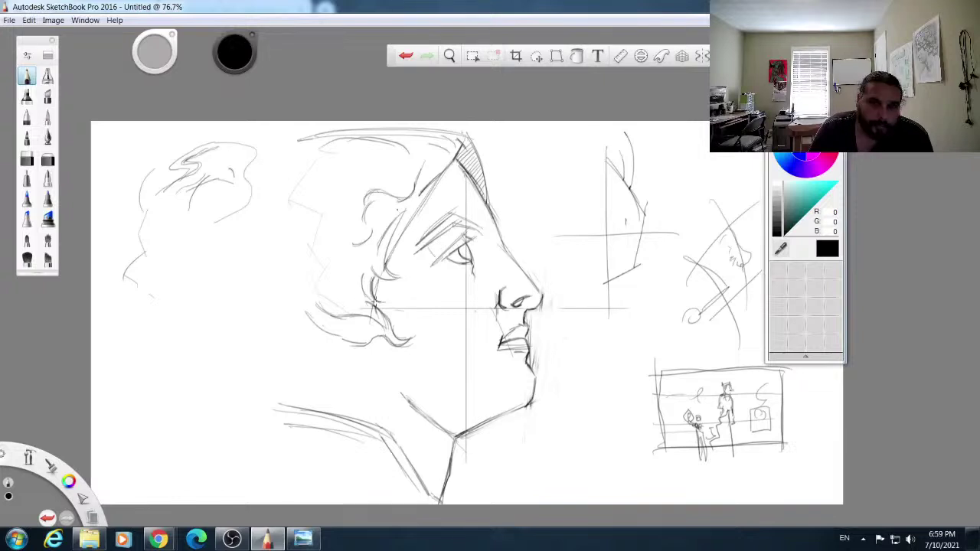
Step: Draw flowing locks behind the ear area and extend the wavy back contour of the hair up toward the crown
mouse_move(362, 298)
mouse_down()
mouse_move(342, 282)
mouse_move(342, 253)
mouse_up()
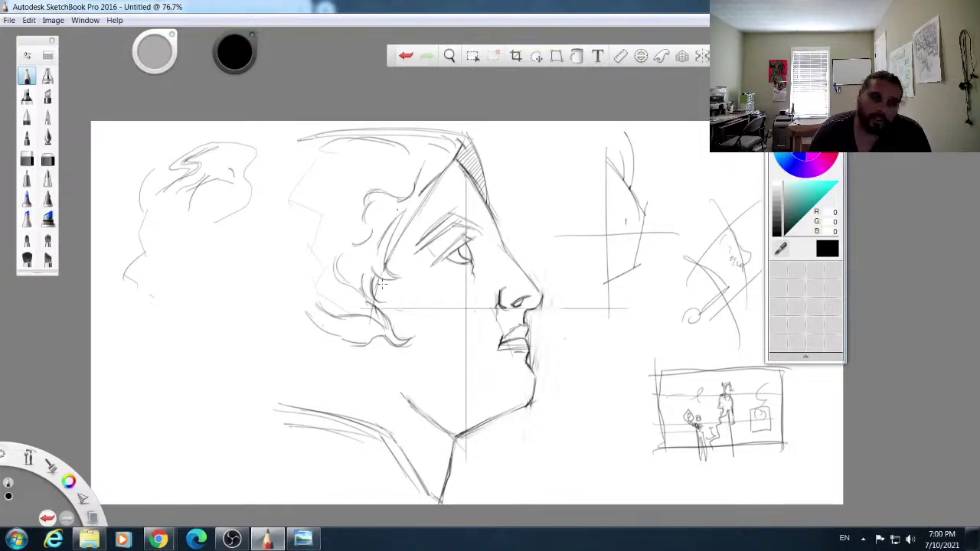
mouse_move(322, 277)
mouse_down()
mouse_move(343, 300)
mouse_move(368, 305)
mouse_up()
mouse_move(320, 259)
mouse_down()
mouse_move(319, 291)
mouse_move(301, 252)
mouse_up()
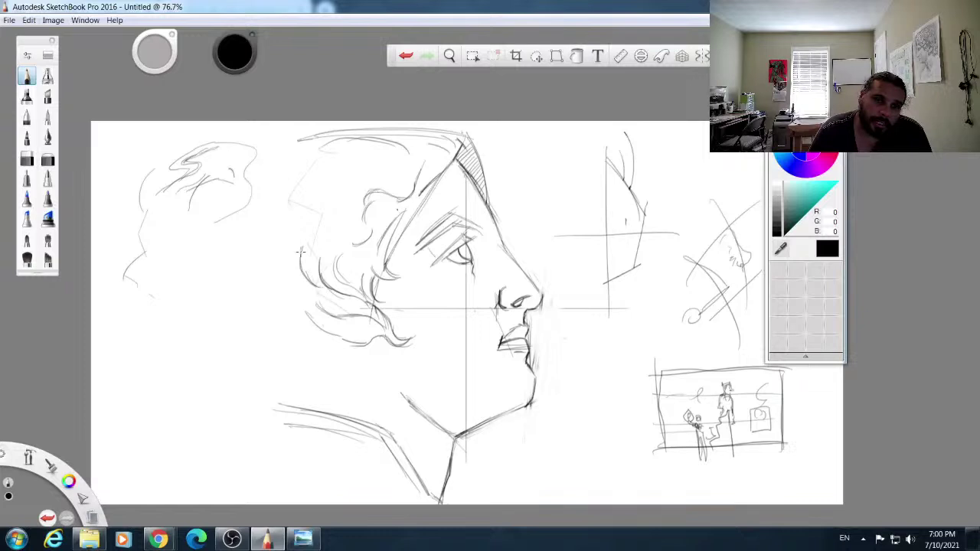
mouse_move(308, 212)
mouse_down()
mouse_move(304, 242)
mouse_move(284, 184)
mouse_up()
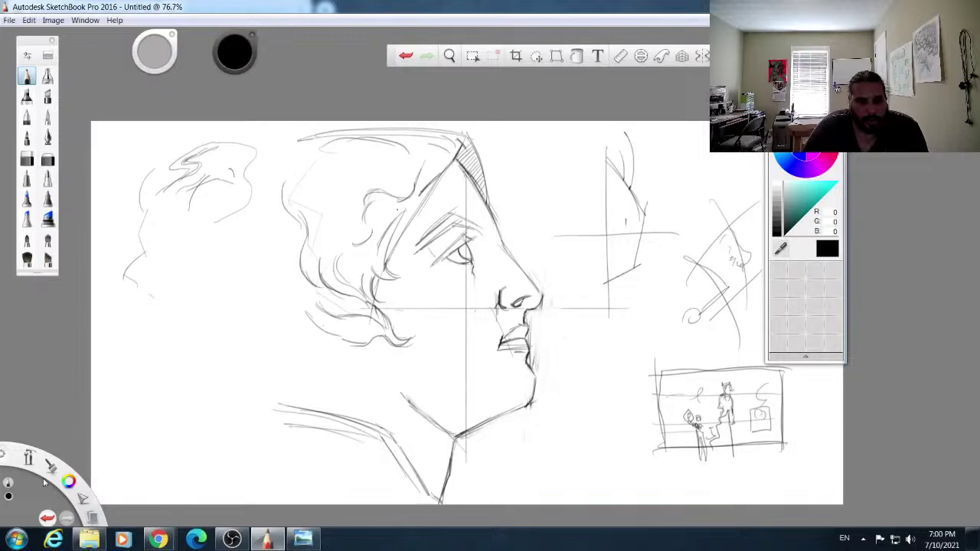
Step: Switch to the browser, look through the Anatomía humana print collection, and close that page
mouse_move(157, 539)
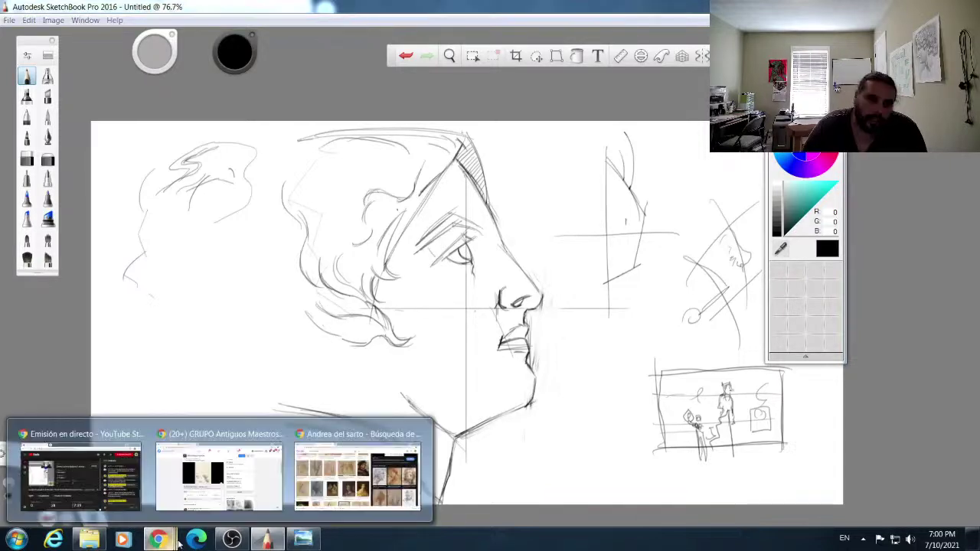
click(264, 495)
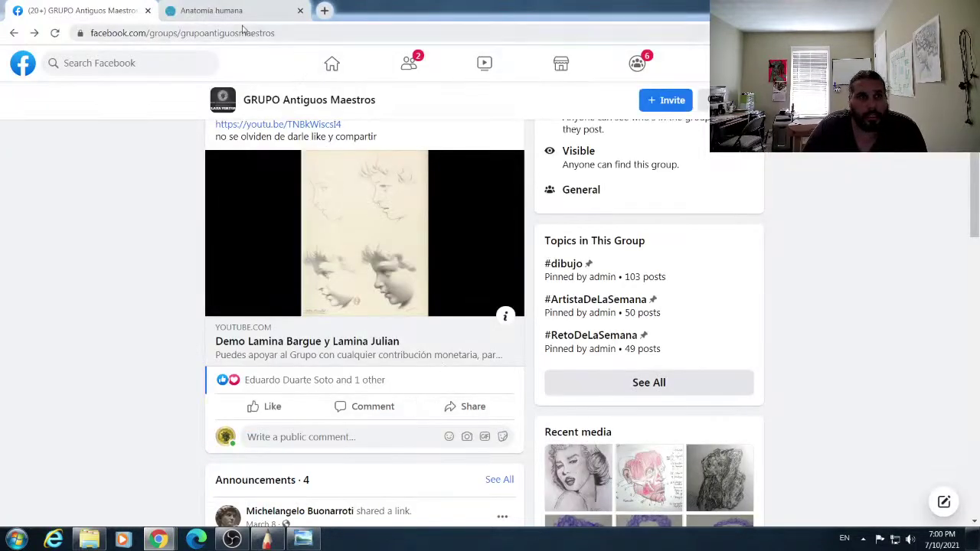
click(223, 11)
scroll(444, 237, up, 3)
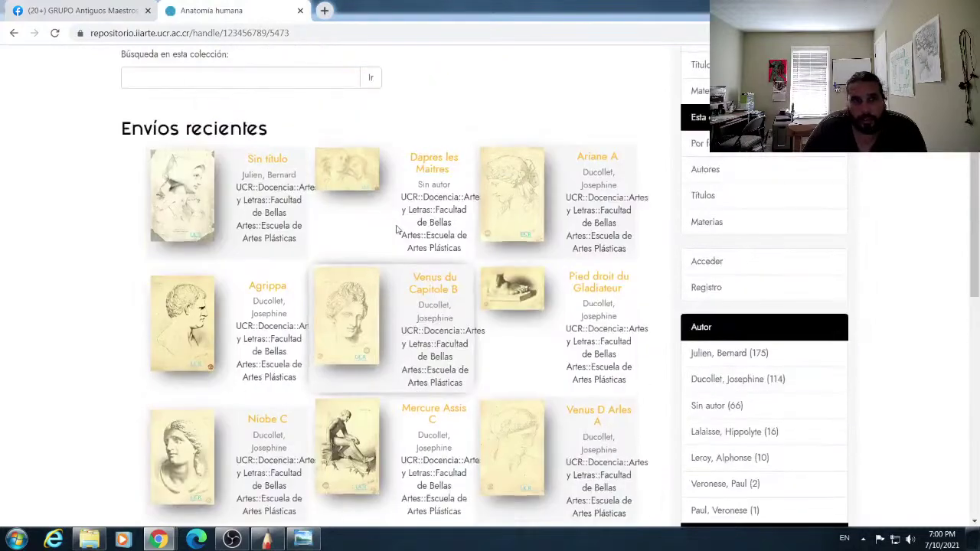
scroll(397, 228, down, 3)
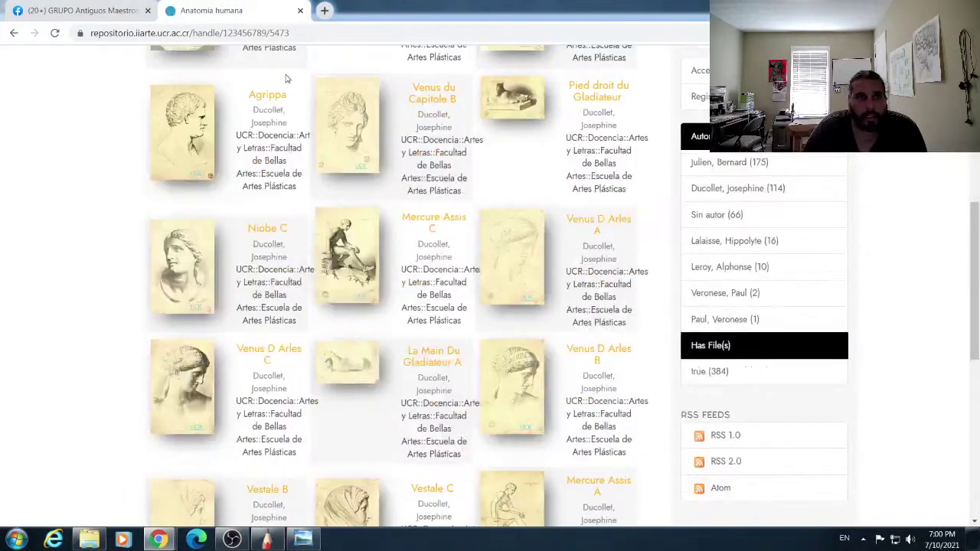
click(301, 11)
Step: Close the Andrea del Sarto image search, examine the large image of the Perfil de joven C print, and return to its record
mouse_move(169, 542)
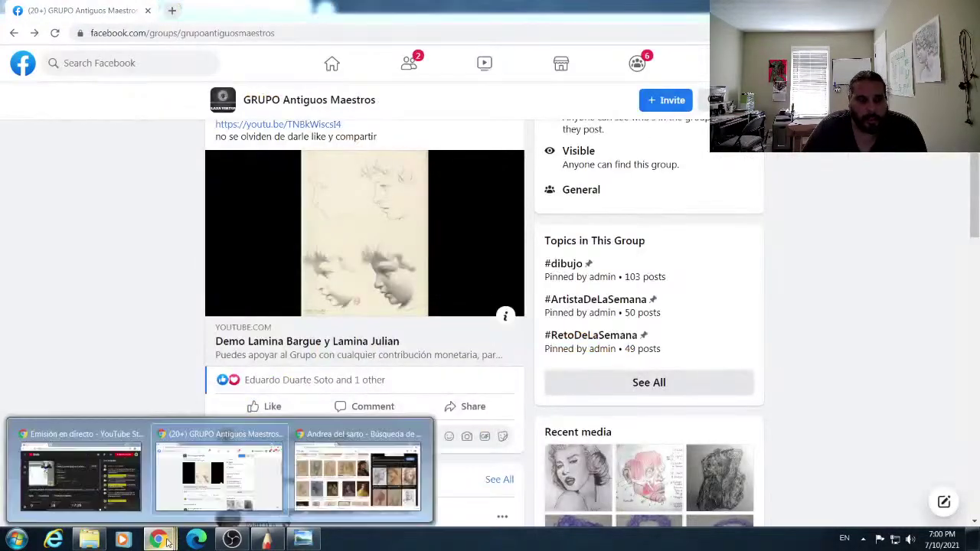
click(352, 479)
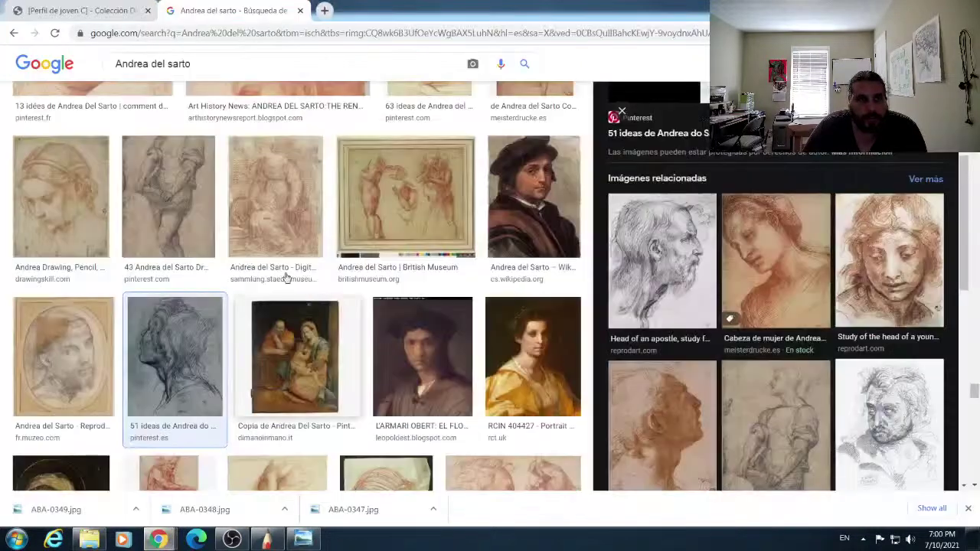
click(300, 10)
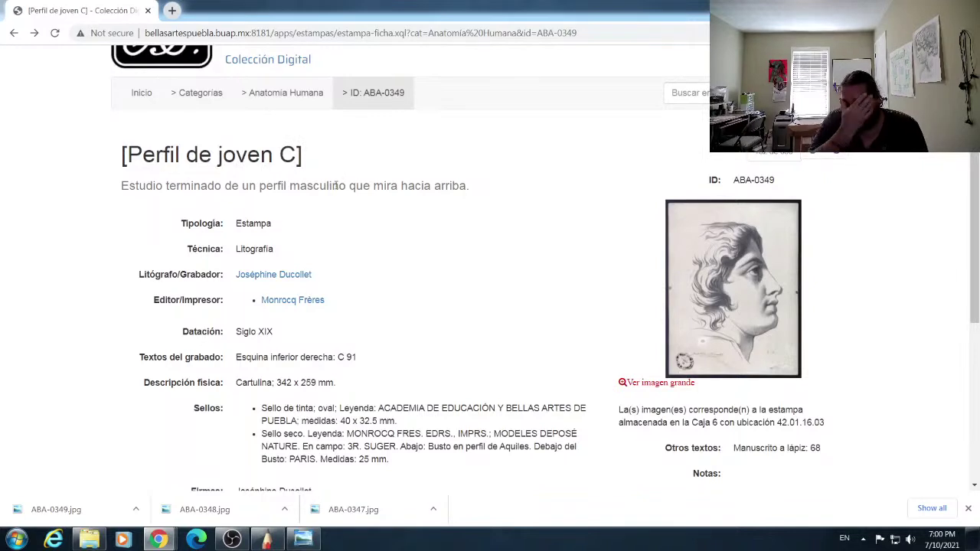
scroll(411, 361, down, 1)
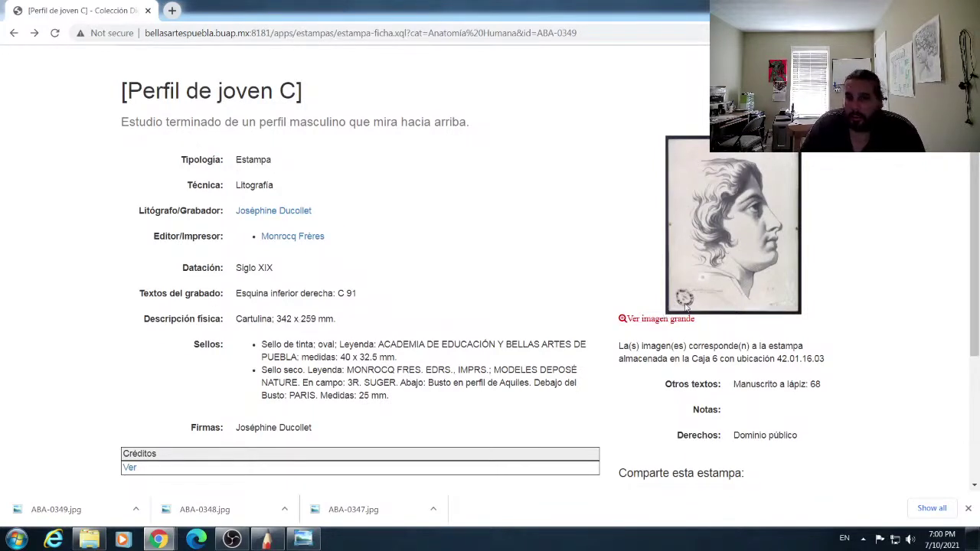
click(661, 319)
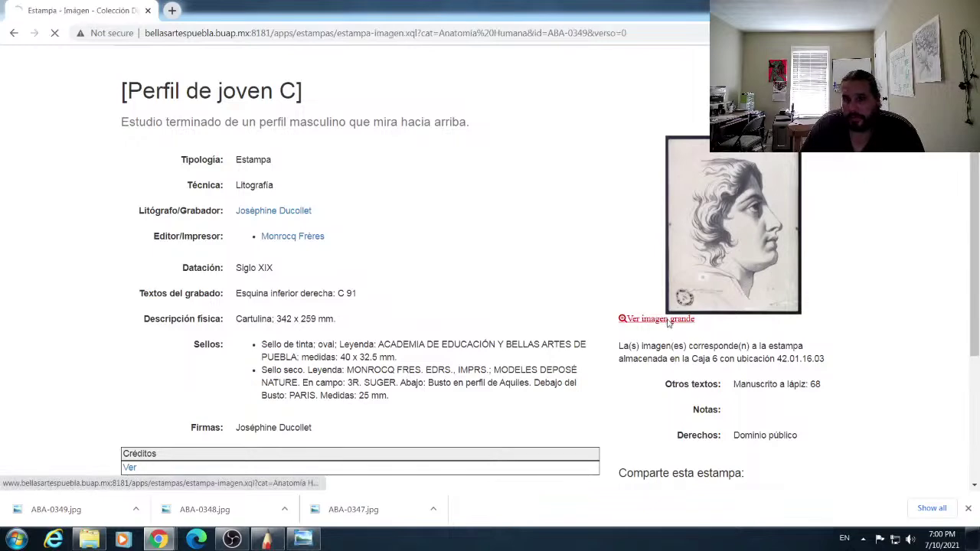
scroll(519, 314, down, 4)
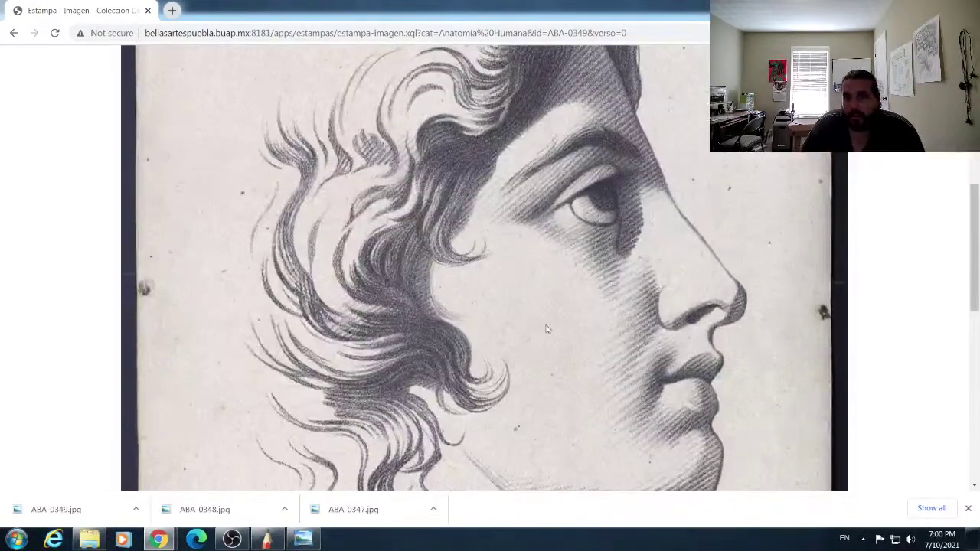
scroll(518, 313, up, 3)
click(14, 33)
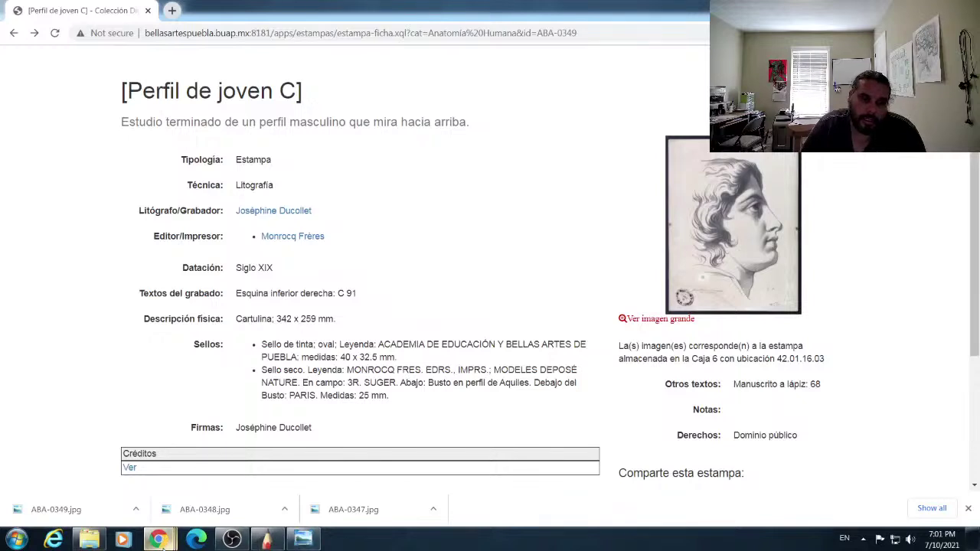
Step: Return to SketchBook and sketch a diagram of a large rectangle linked by a line to a smaller rectangle on legs, behind the head
click(267, 540)
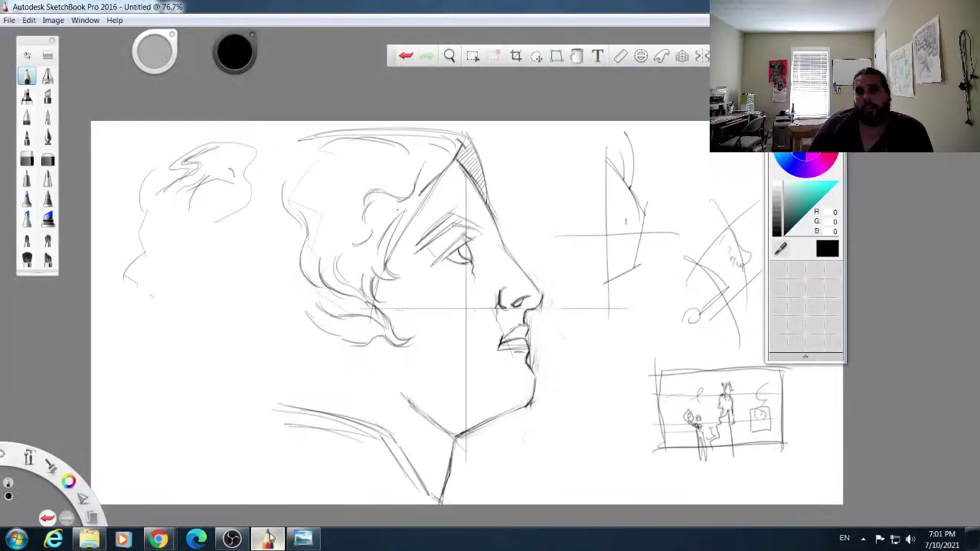
mouse_move(115, 304)
mouse_down()
mouse_move(117, 336)
mouse_move(113, 307)
mouse_move(175, 340)
mouse_move(124, 364)
mouse_up()
drag(111, 305, 124, 365)
mouse_move(194, 398)
mouse_down()
mouse_move(185, 340)
mouse_move(218, 348)
mouse_move(193, 378)
mouse_move(182, 350)
mouse_move(225, 378)
mouse_move(219, 393)
mouse_move(193, 381)
mouse_move(220, 360)
mouse_move(154, 334)
mouse_up()
drag(181, 340, 171, 324)
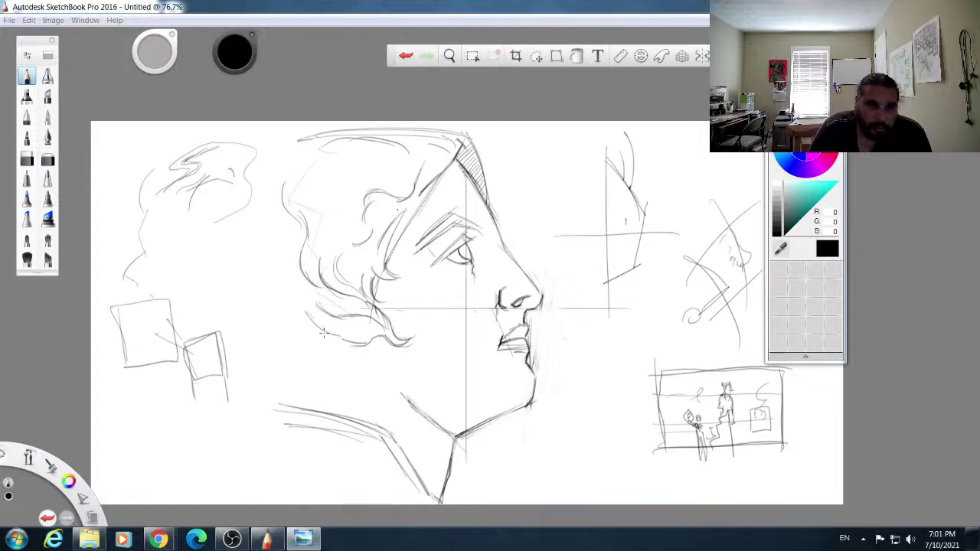
Step: Darken the lower hair contour, draw curling locks down to the nape, and touch up the curl at the temple
drag(309, 314, 354, 342)
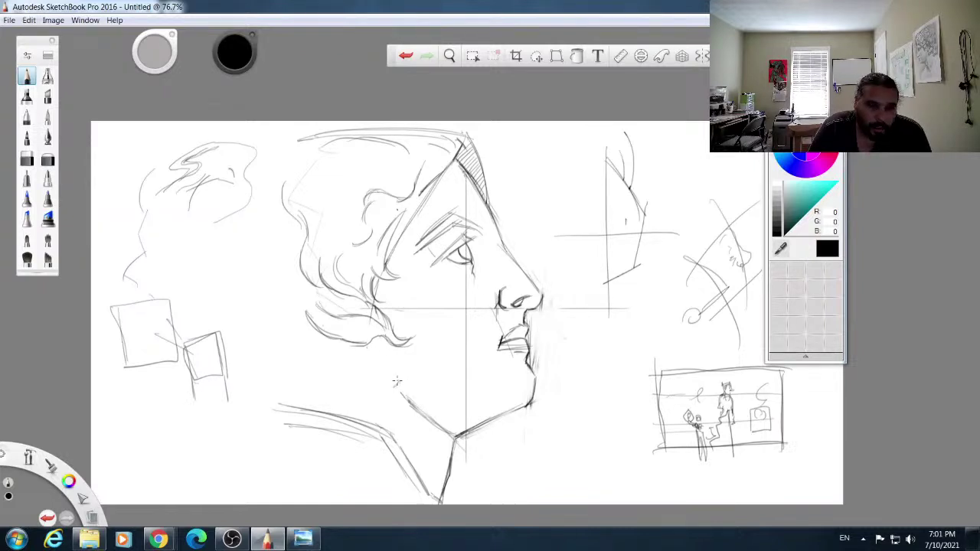
drag(399, 383, 388, 383)
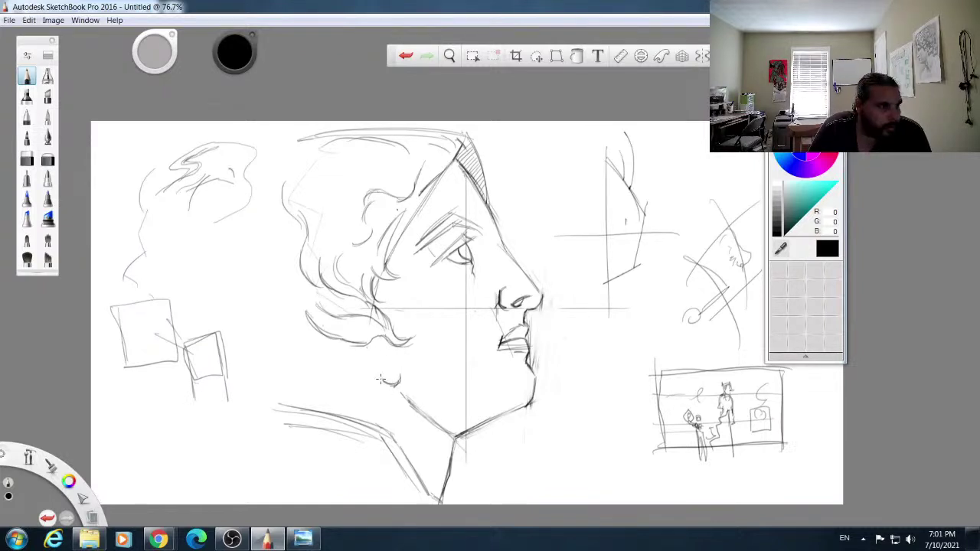
mouse_move(359, 344)
mouse_down()
mouse_move(382, 378)
mouse_move(366, 391)
mouse_move(376, 399)
mouse_move(365, 394)
mouse_move(370, 405)
mouse_move(349, 395)
mouse_move(346, 379)
mouse_move(347, 405)
mouse_move(367, 409)
mouse_move(336, 378)
mouse_move(311, 376)
mouse_move(304, 352)
mouse_move(325, 405)
mouse_move(314, 403)
mouse_move(311, 392)
mouse_move(328, 406)
mouse_move(375, 403)
mouse_up()
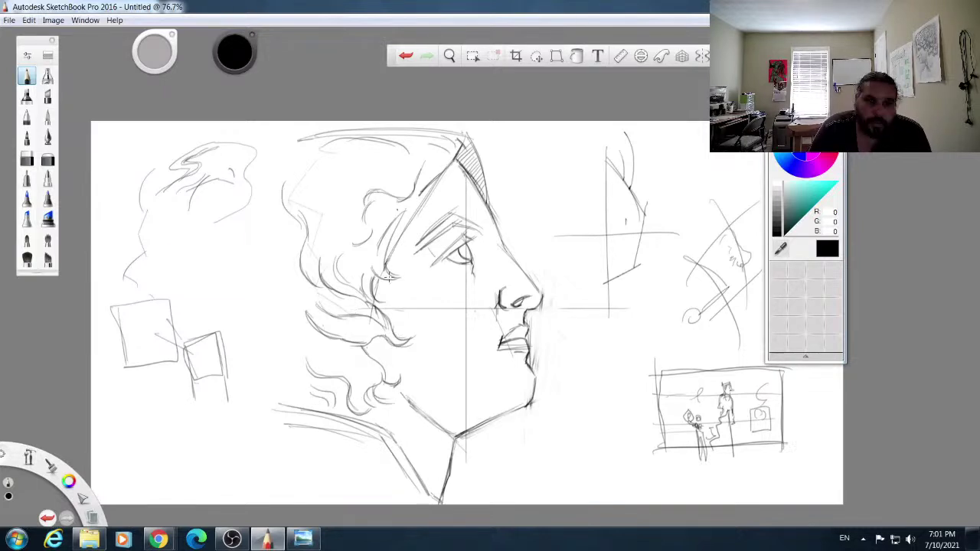
drag(389, 267, 395, 274)
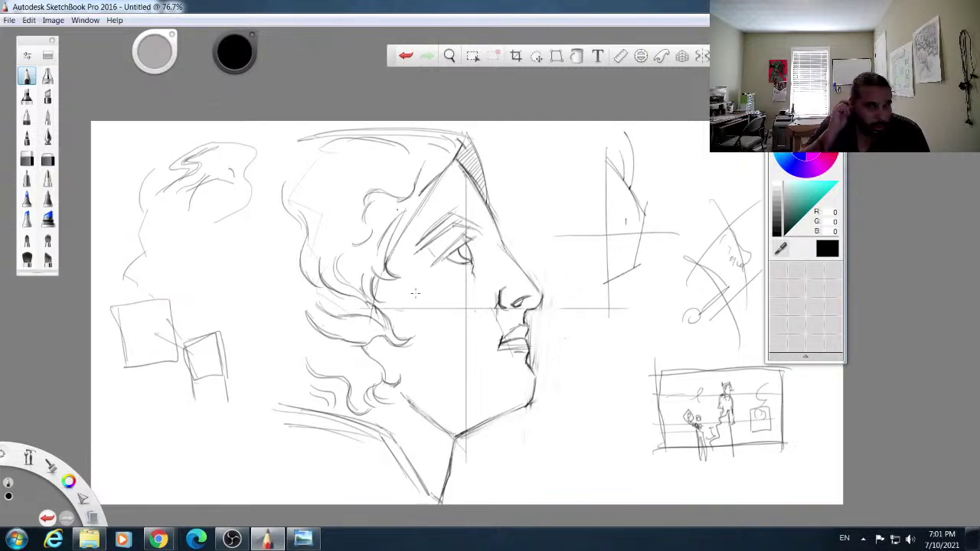
Step: Set the colour to teal (RGB 26, 190, 190) and draw curved parallel guide lines with crossing diagonals over the face and jaw
click(820, 190)
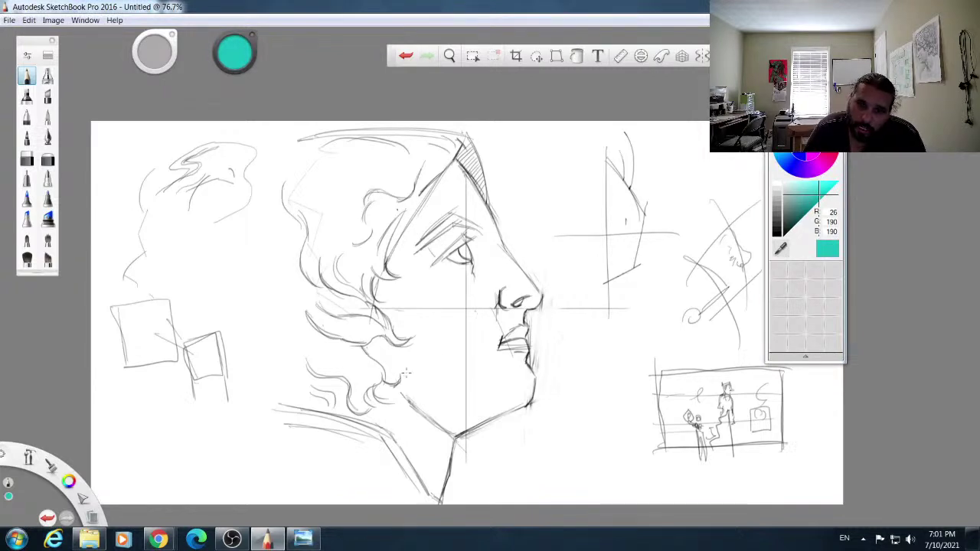
drag(395, 387, 505, 310)
drag(518, 235, 375, 302)
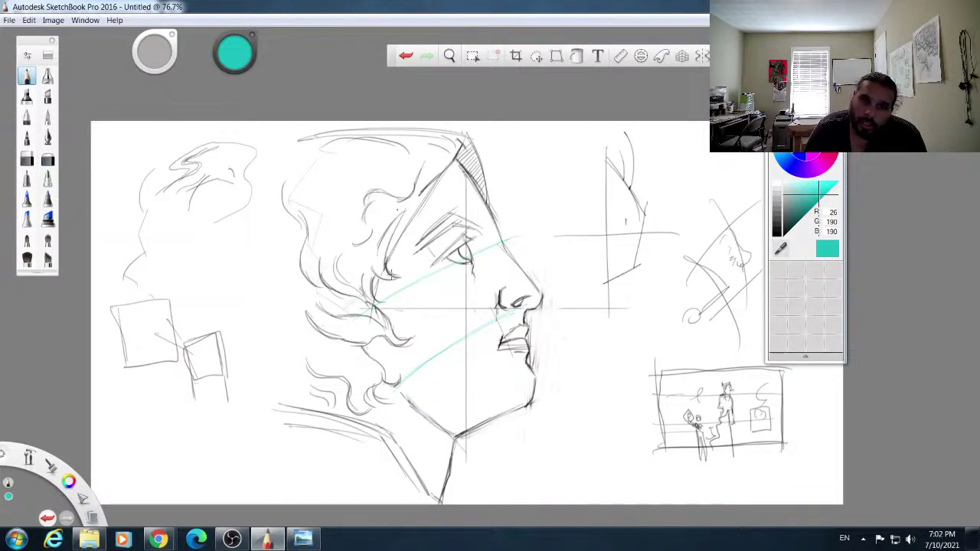
drag(485, 346, 413, 401)
mouse_move(506, 363)
mouse_down()
mouse_move(424, 428)
mouse_move(529, 359)
mouse_up()
drag(453, 319, 498, 296)
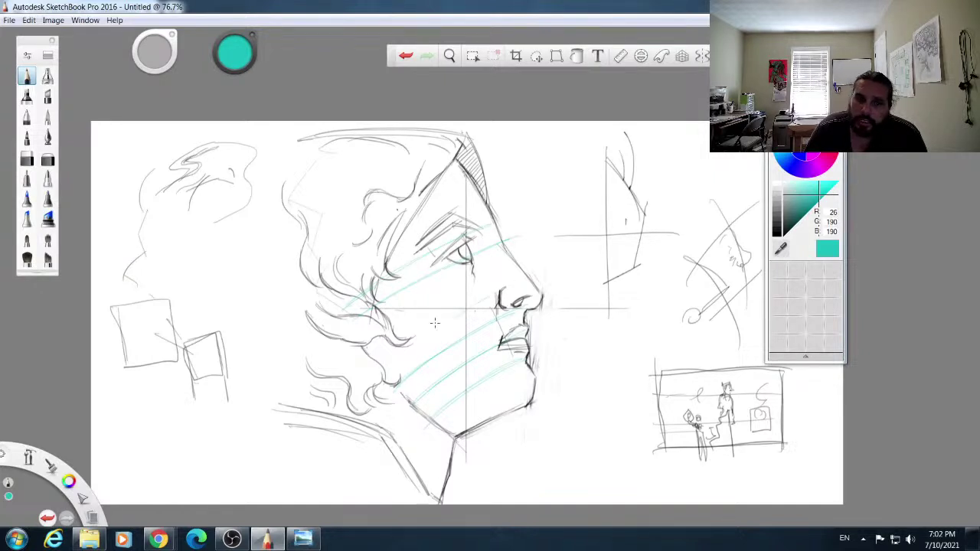
mouse_move(376, 305)
mouse_down()
mouse_move(458, 340)
mouse_move(451, 333)
mouse_move(495, 391)
mouse_up()
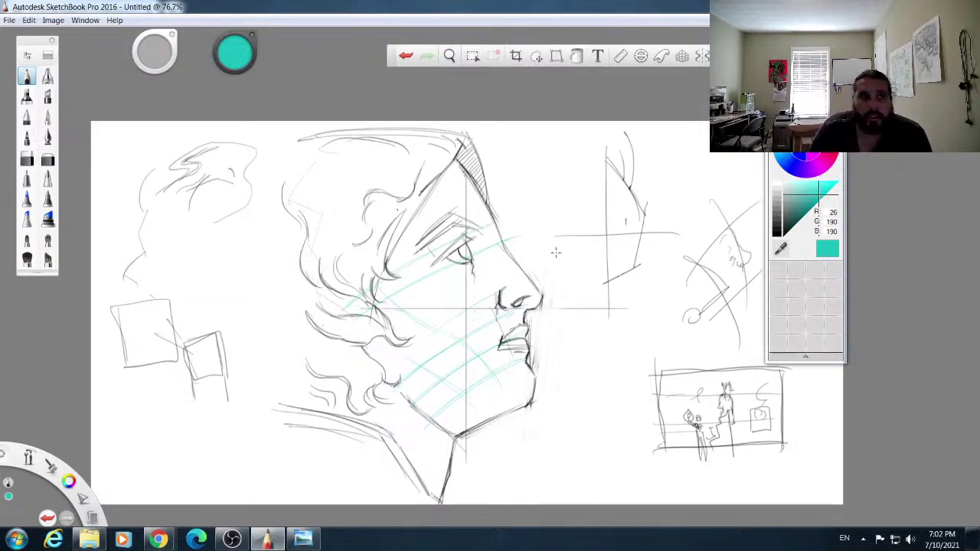
Step: Undo the teal guide lines drawn across the face and jaw
key(ctrl+z)
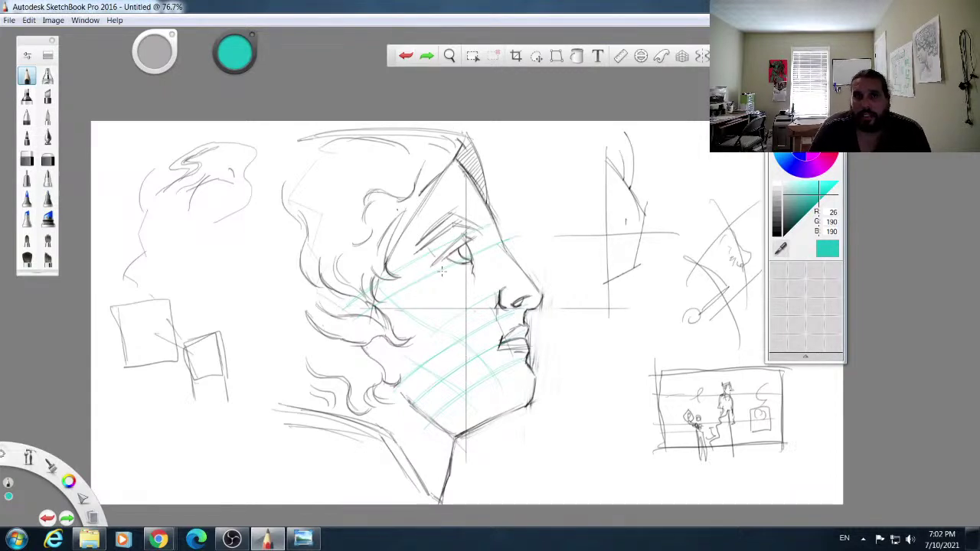
click(409, 60)
click(408, 59)
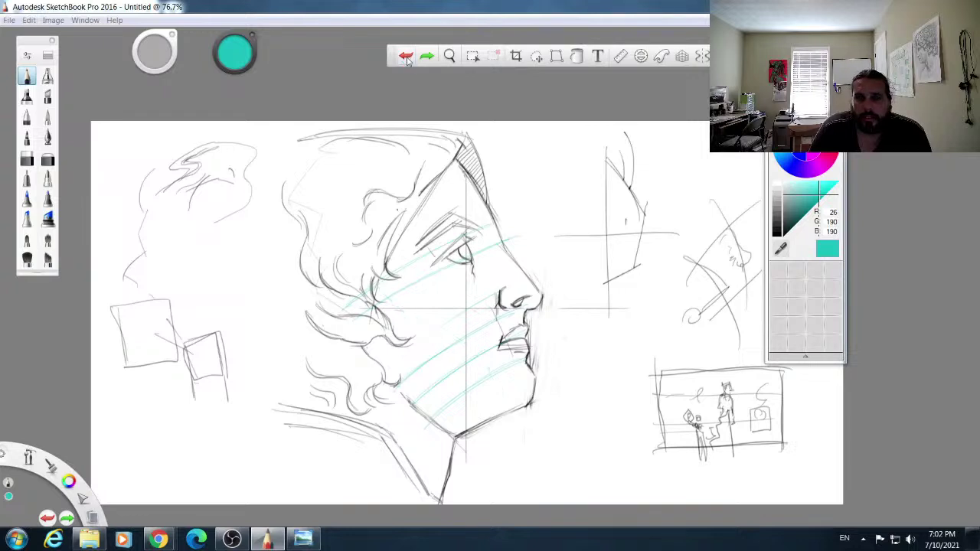
click(408, 60)
click(408, 60)
click(408, 60)
click(408, 60)
click(408, 60)
click(408, 60)
click(408, 60)
click(408, 59)
click(409, 60)
Step: Draw a teal cross of one vertical and one horizontal line over the face of the small head sketch behind the profile
drag(162, 208, 162, 277)
drag(127, 242, 201, 242)
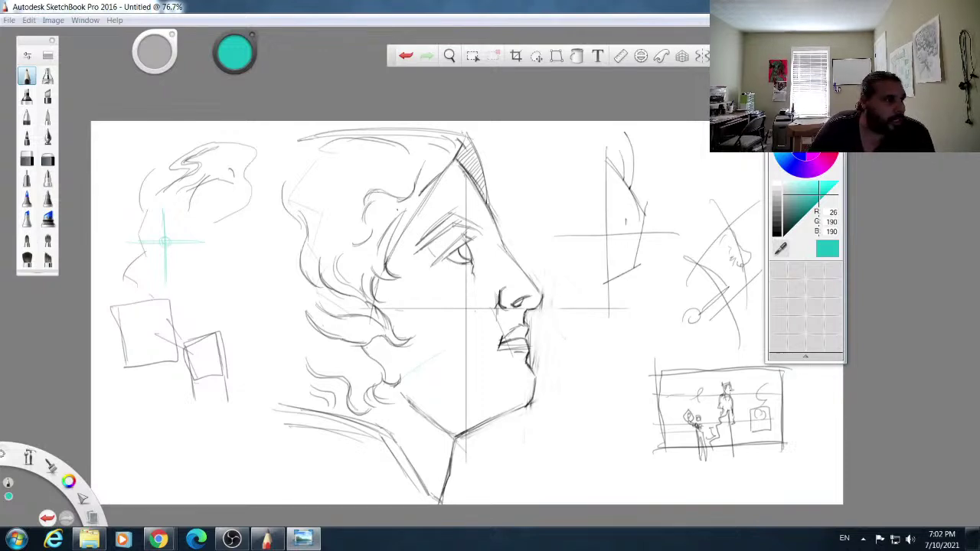
Step: Lower the opacity of Layer7 so its sketch lines fade, and add a new layer above it
click(668, 96)
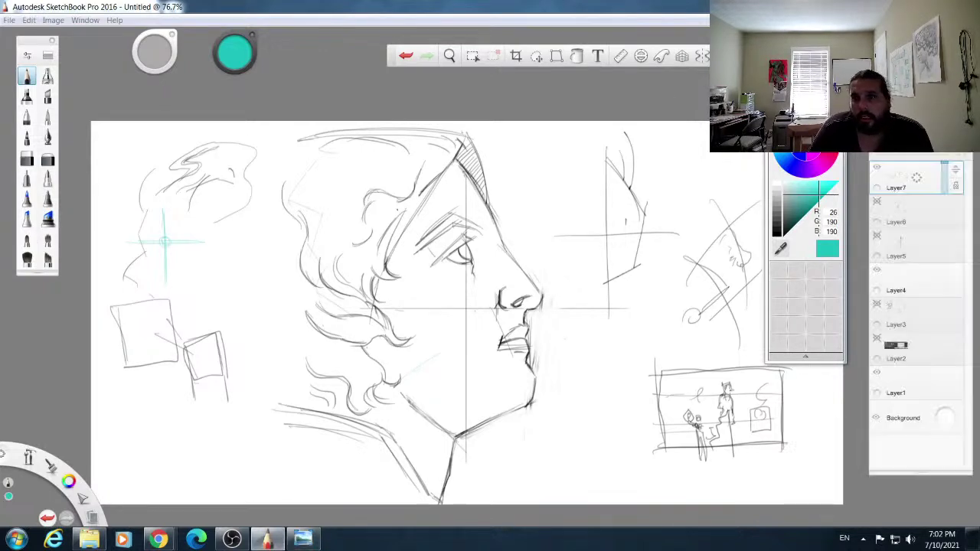
drag(945, 165, 946, 184)
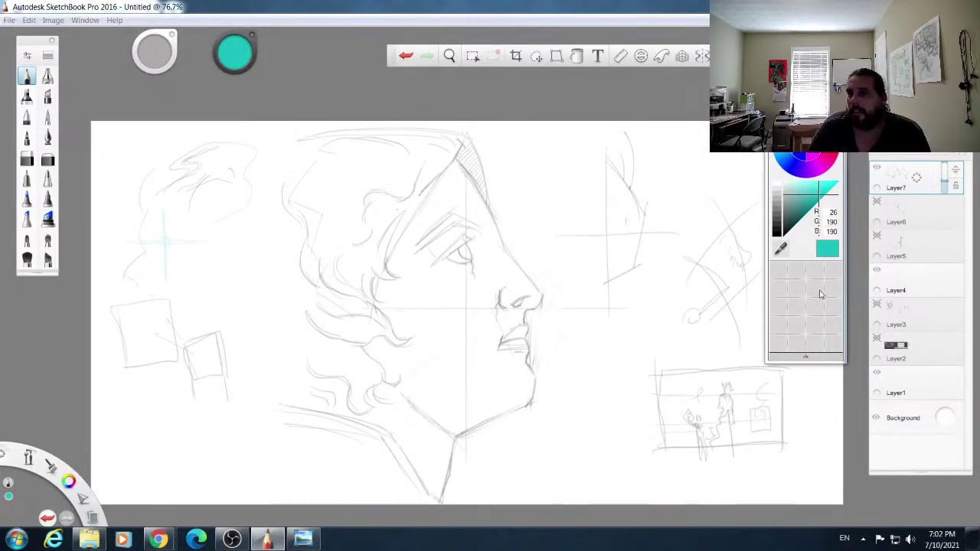
click(881, 147)
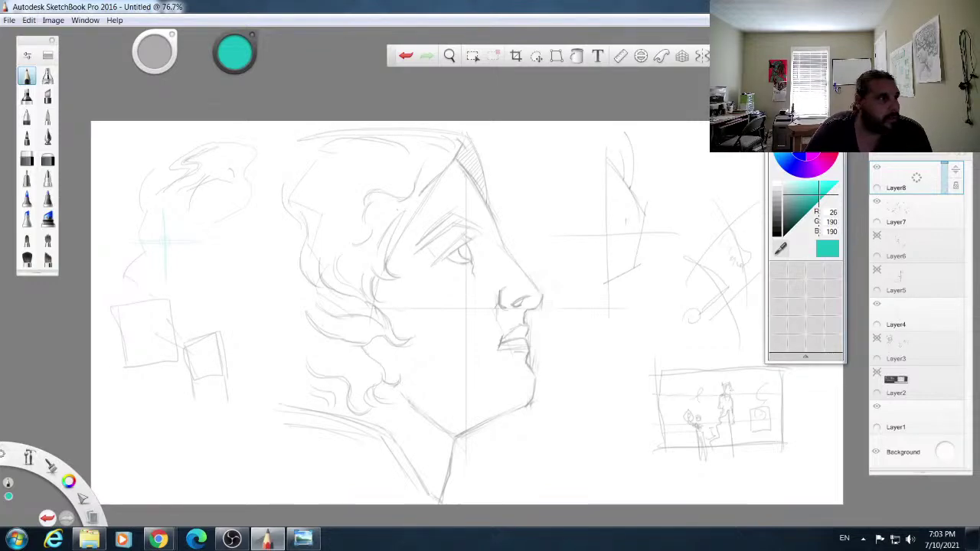
Step: Examine the enlarged reference print, comparing the eye, nose, lips, chin, jaw and hair
drag(0, 71, 468, 86)
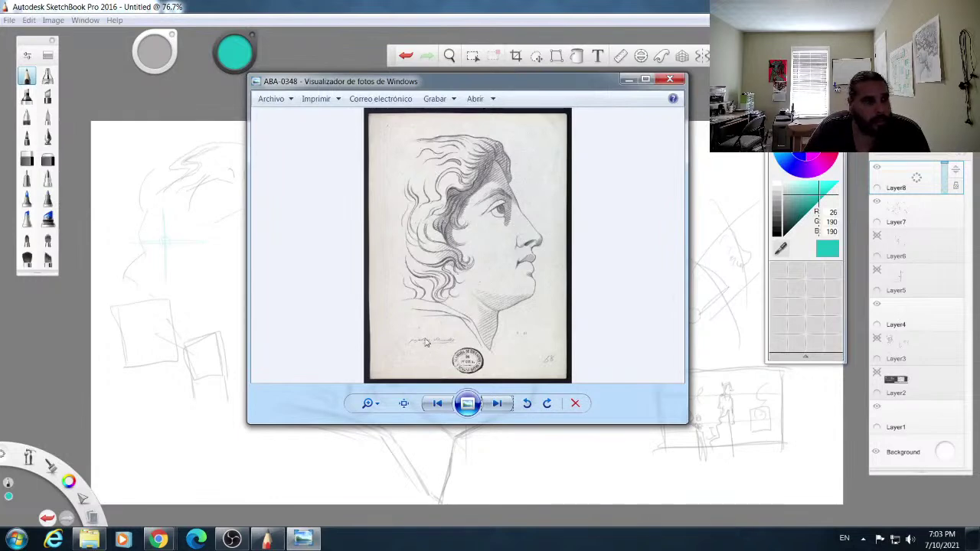
scroll(457, 262, up, 4)
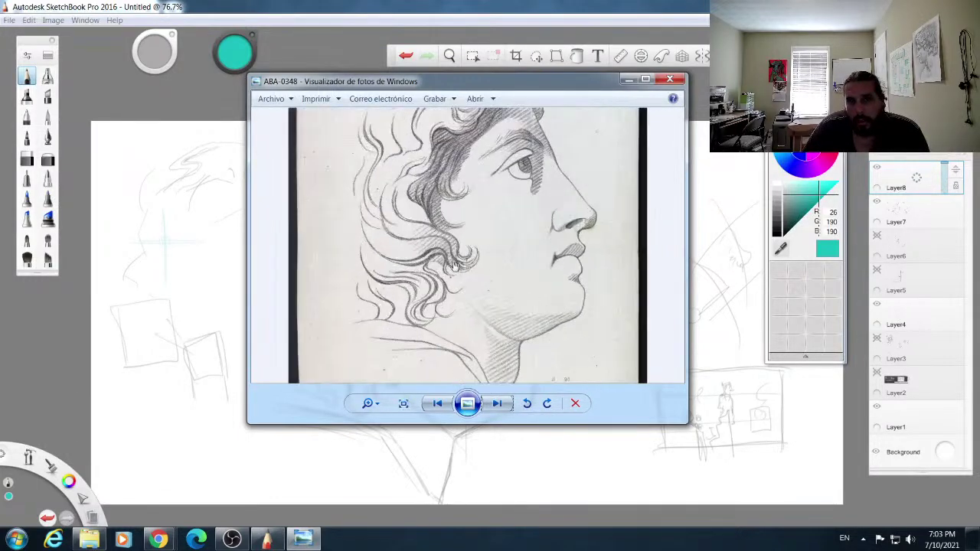
drag(575, 246, 487, 314)
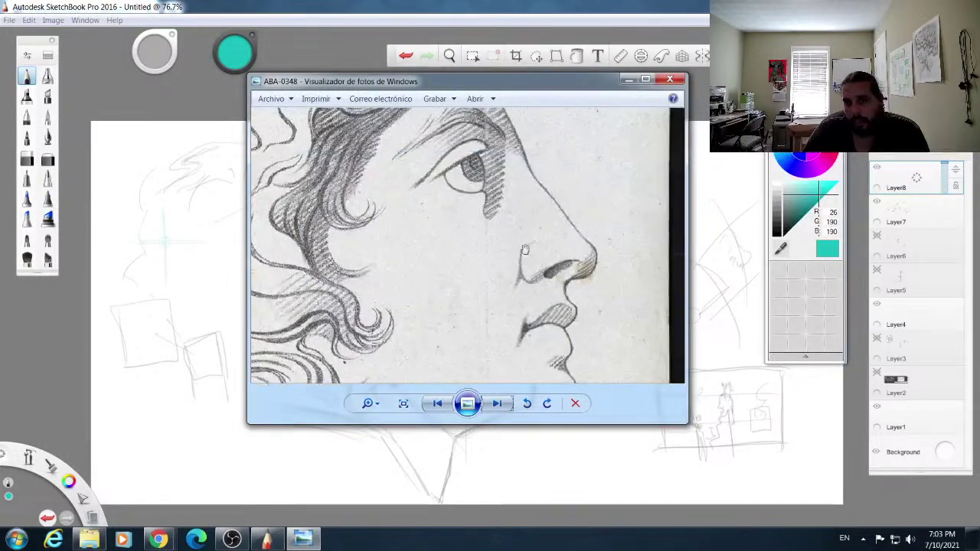
drag(559, 294, 553, 253)
drag(495, 130, 492, 215)
drag(516, 273, 499, 219)
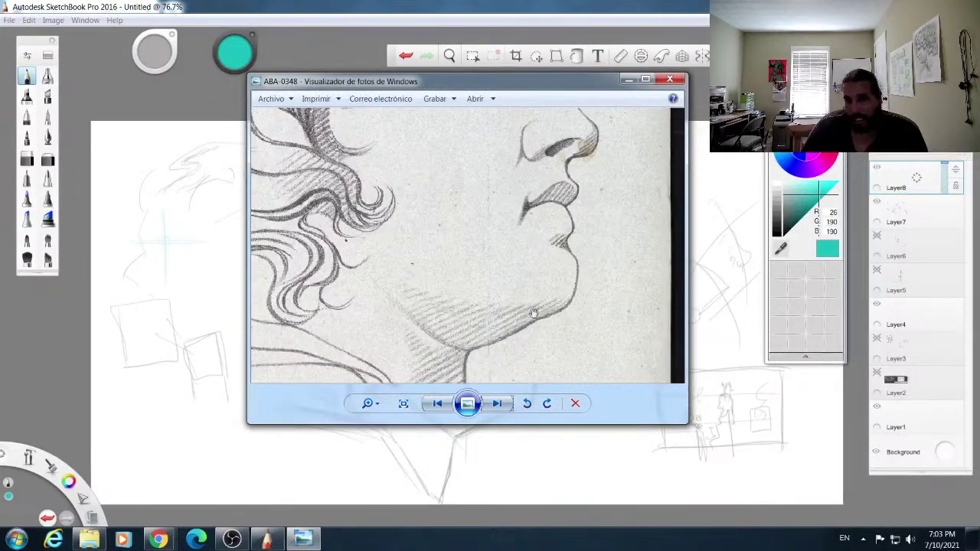
drag(534, 228, 525, 298)
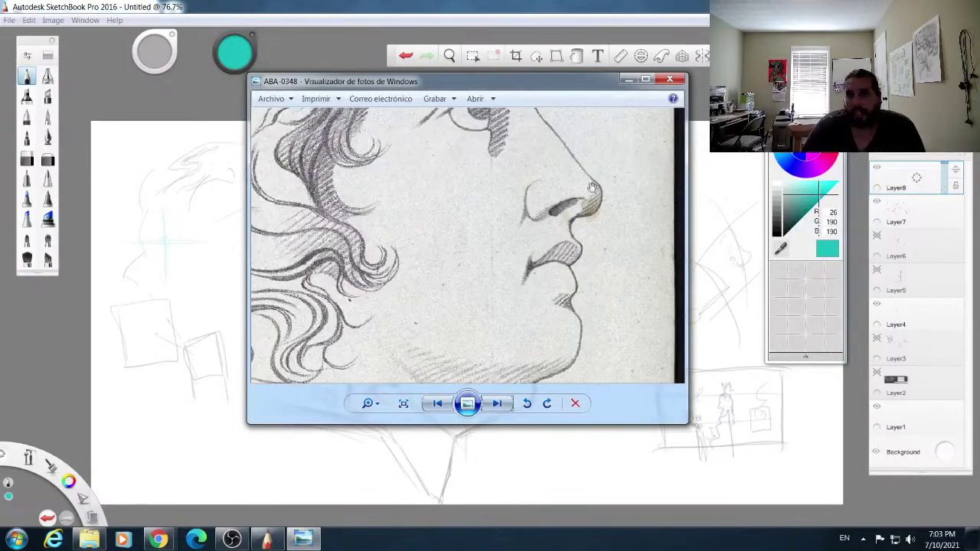
drag(574, 164, 516, 225)
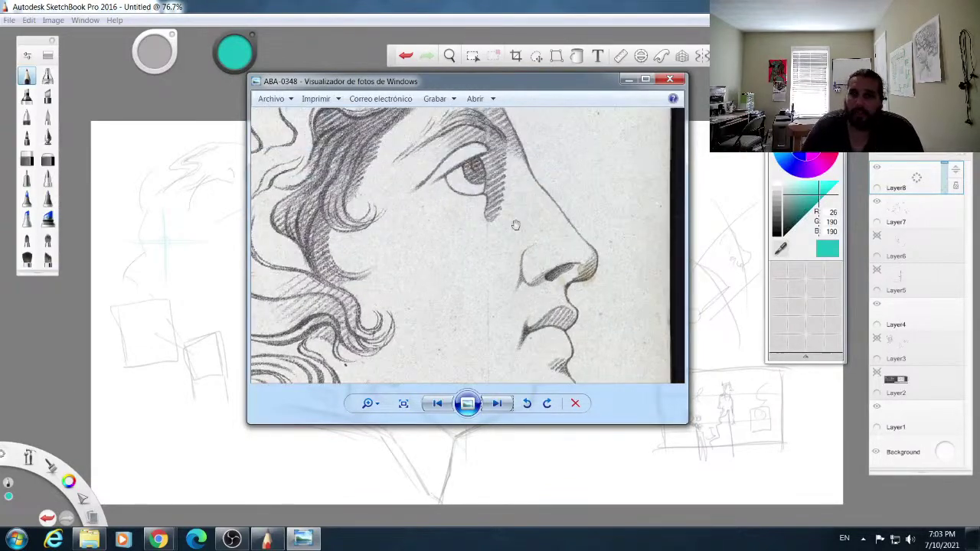
click(644, 81)
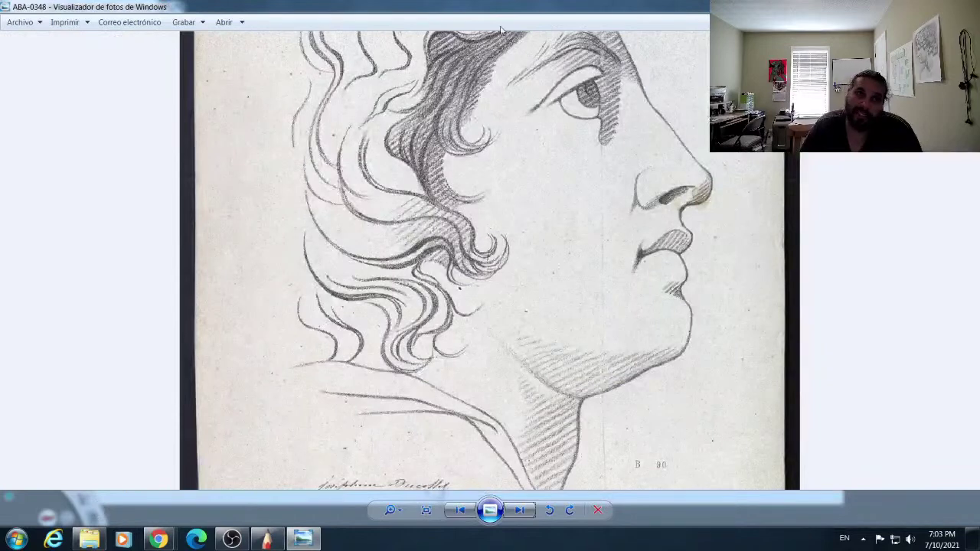
drag(493, 12, 0, 76)
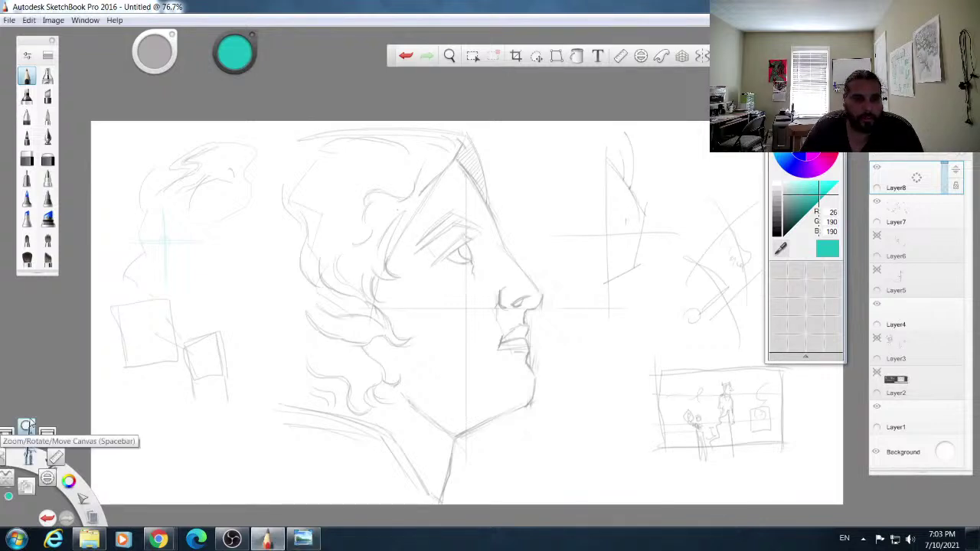
Step: Zoom in on the profile, set the colour to black (RGB 0, 0, 0), and outline the iris and the eye's contour
click(30, 457)
drag(468, 204, 506, 199)
click(512, 179)
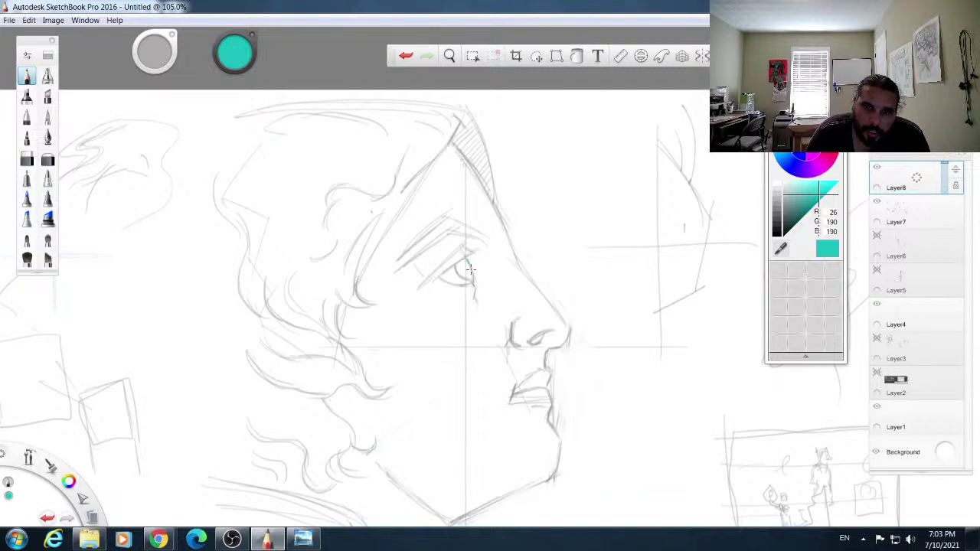
click(777, 234)
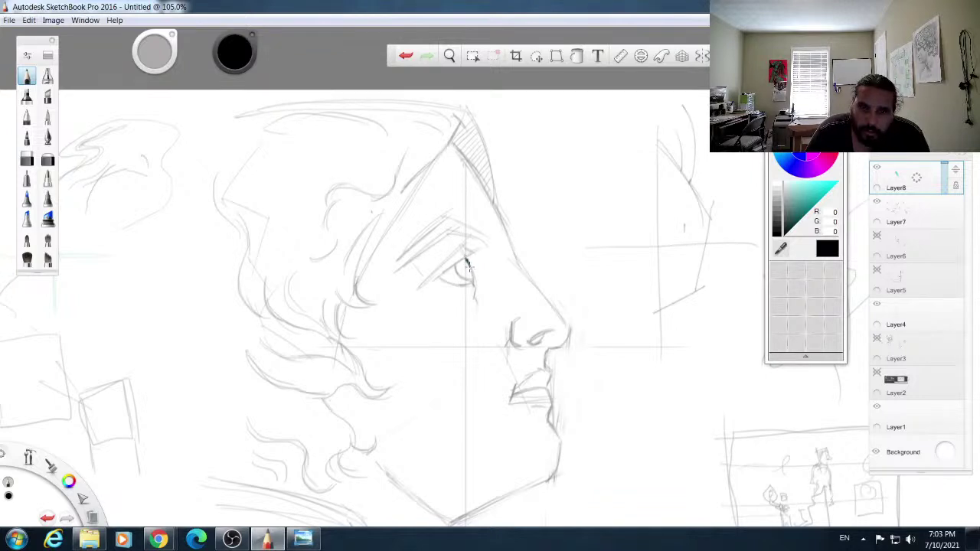
drag(466, 265, 471, 285)
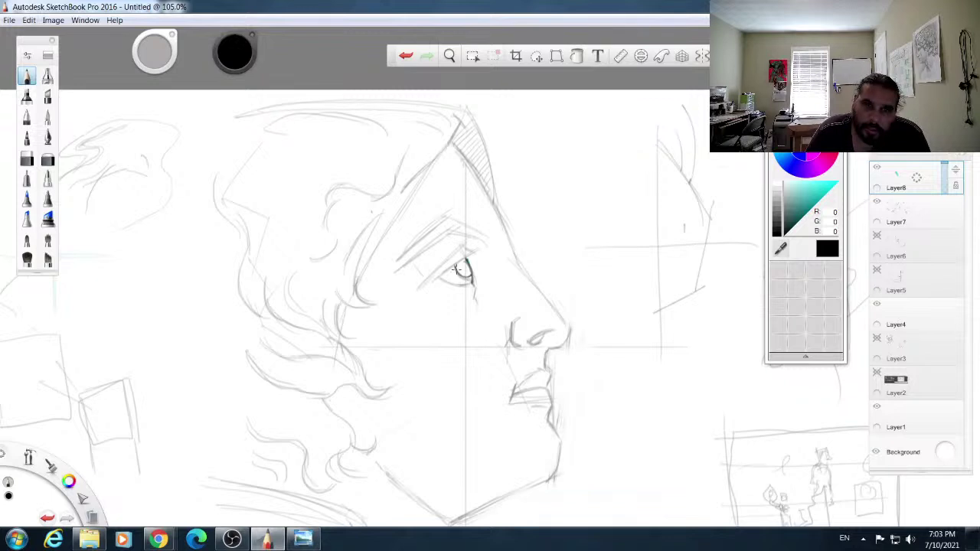
drag(434, 282, 463, 260)
key(ctrl+z)
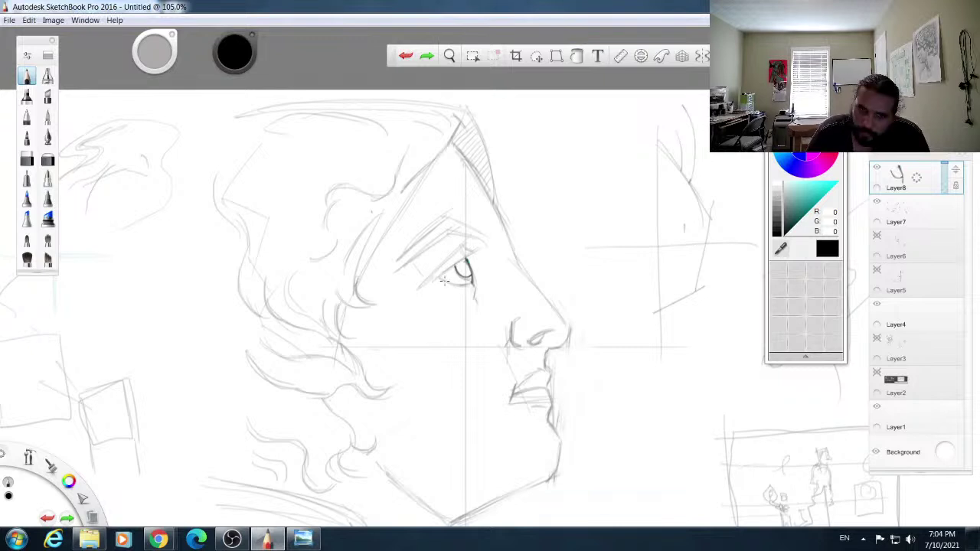
drag(435, 281, 468, 251)
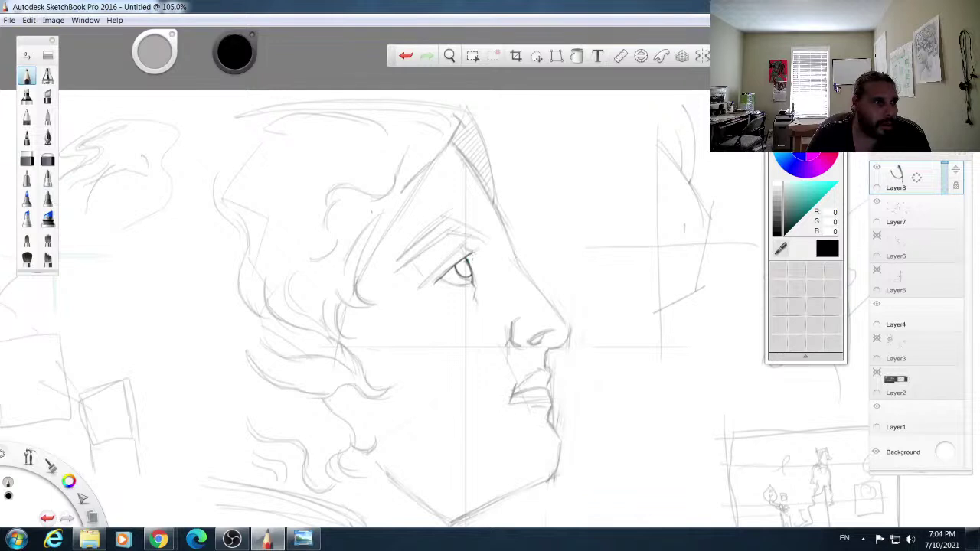
Step: Darken the upper eyelid fold, the short line below the eye's front corner, and the eyebrow
mouse_move(470, 249)
mouse_down()
mouse_move(462, 243)
mouse_move(425, 279)
mouse_move(462, 244)
mouse_up()
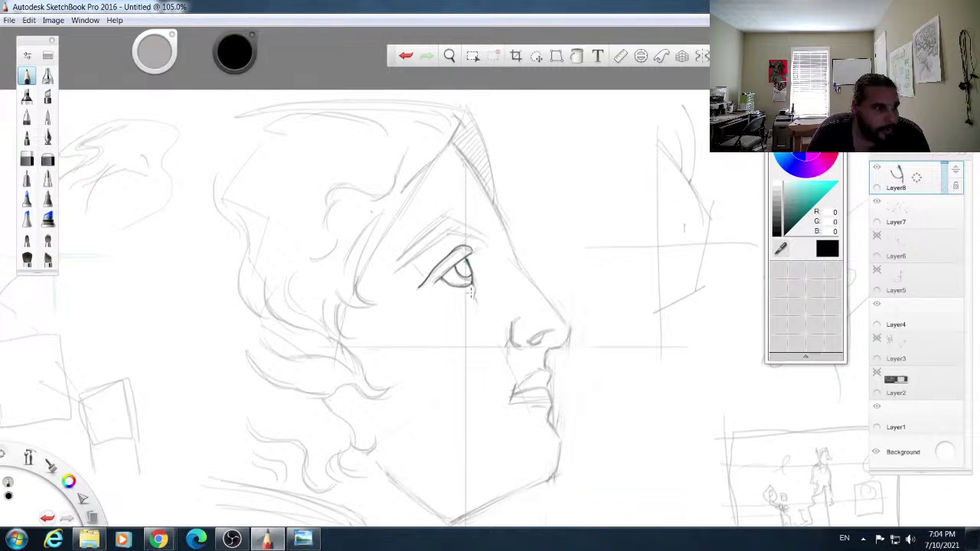
drag(473, 284, 474, 298)
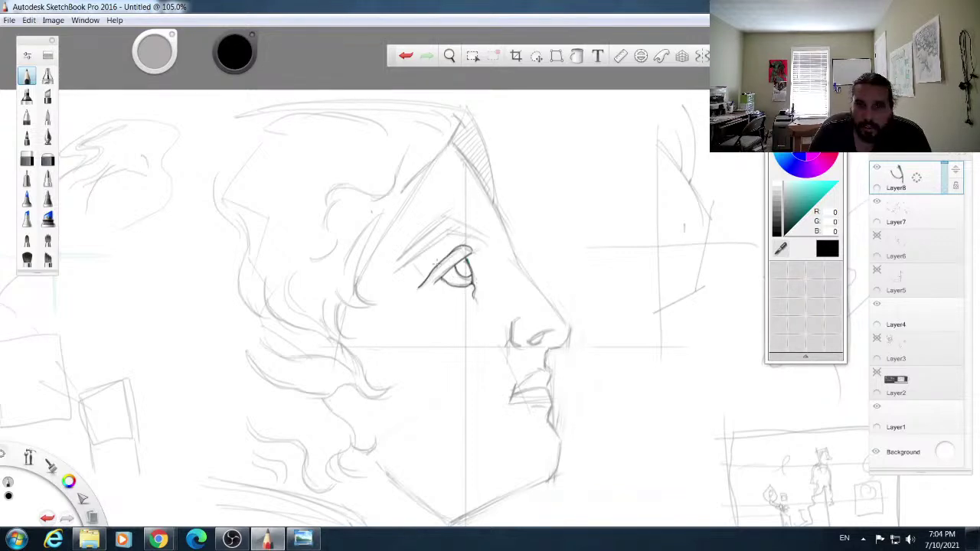
mouse_move(434, 268)
mouse_down()
mouse_move(461, 246)
mouse_move(471, 251)
mouse_up()
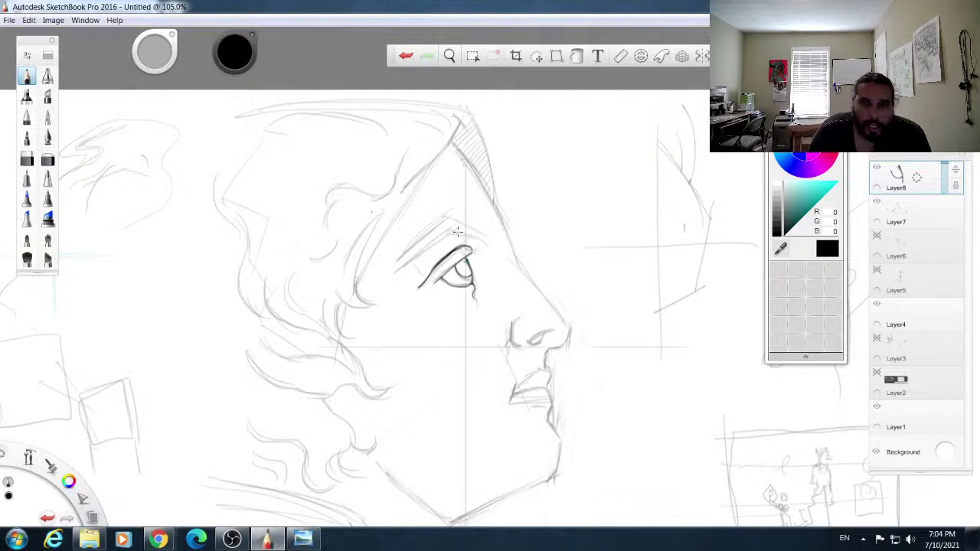
mouse_move(473, 242)
mouse_down()
mouse_move(415, 240)
mouse_move(450, 233)
mouse_move(389, 281)
mouse_move(381, 267)
mouse_move(406, 261)
mouse_move(397, 264)
mouse_move(436, 222)
mouse_move(429, 236)
mouse_move(452, 218)
mouse_move(422, 238)
mouse_move(456, 223)
mouse_move(461, 236)
mouse_move(454, 228)
mouse_move(468, 228)
mouse_move(450, 219)
mouse_move(478, 239)
mouse_up()
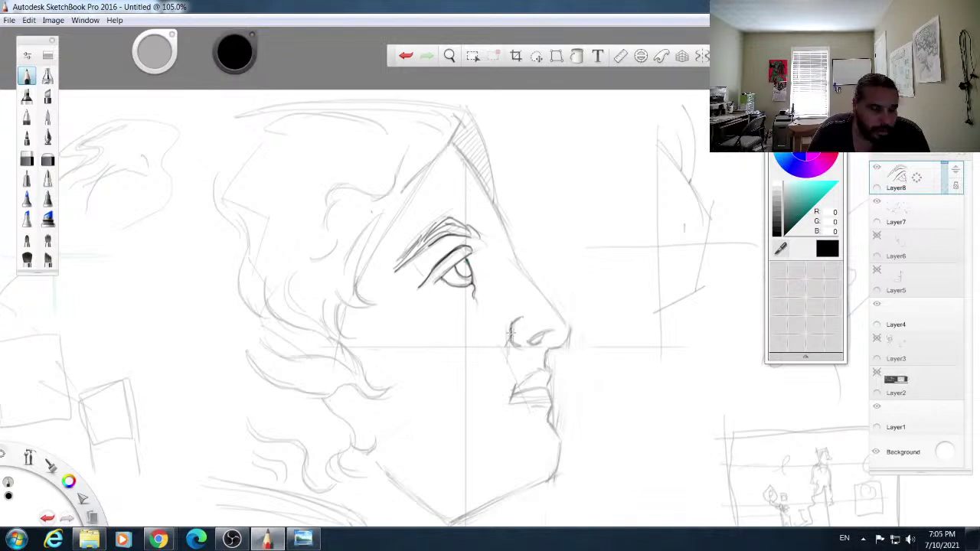
Step: Outline the wing of the nose, shade the nostril, and darken the nose's underside, tip and lower bridge
mouse_move(512, 326)
mouse_down()
mouse_move(509, 337)
mouse_move(522, 345)
mouse_up()
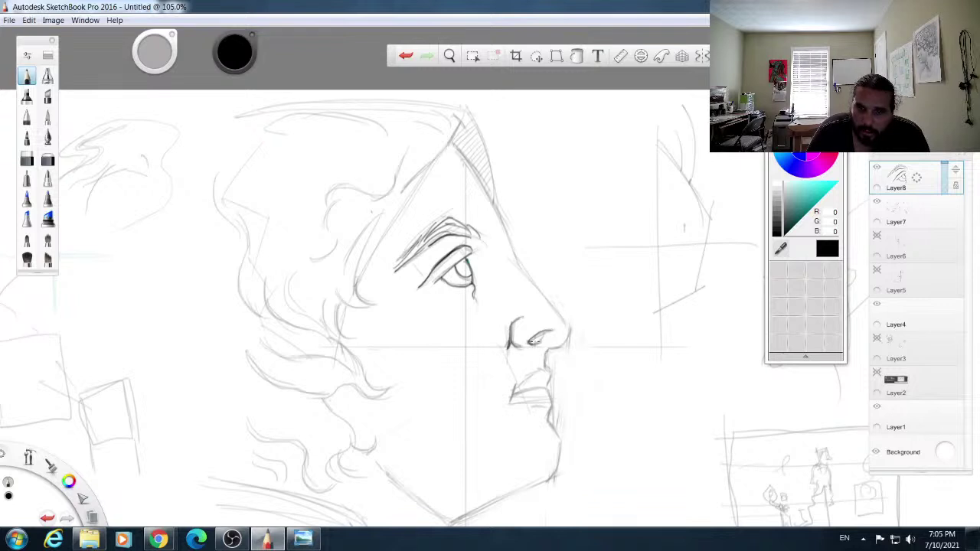
drag(530, 343, 549, 334)
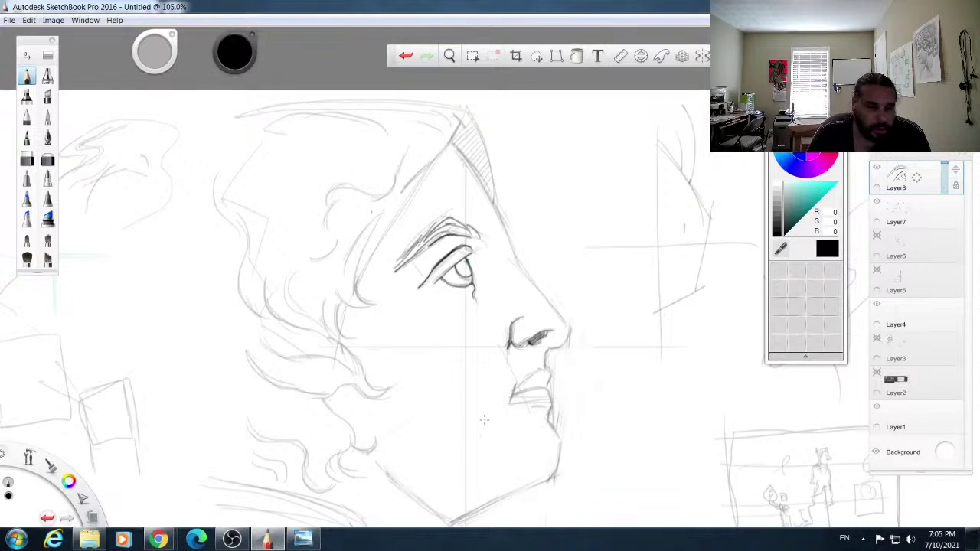
mouse_move(545, 356)
mouse_down()
mouse_move(568, 337)
mouse_move(569, 317)
mouse_up()
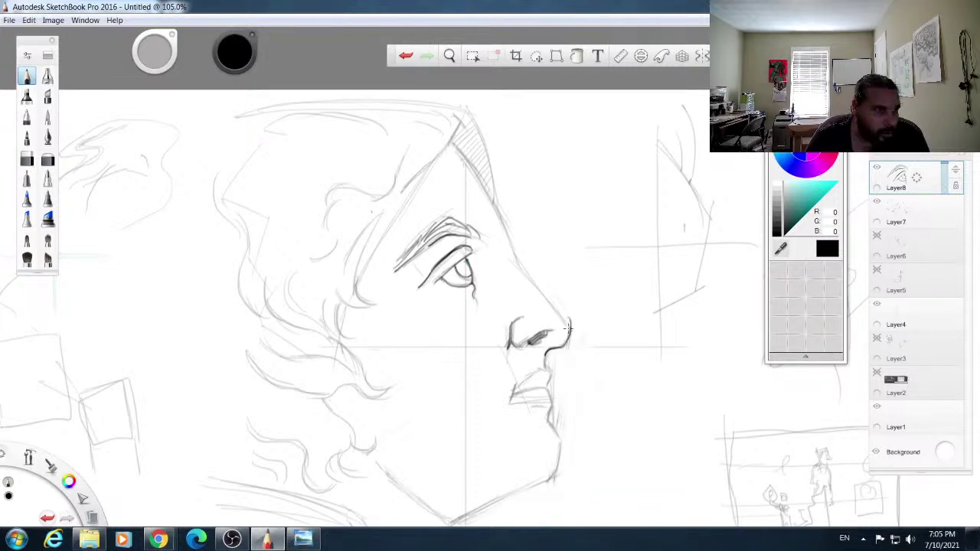
drag(565, 318, 536, 285)
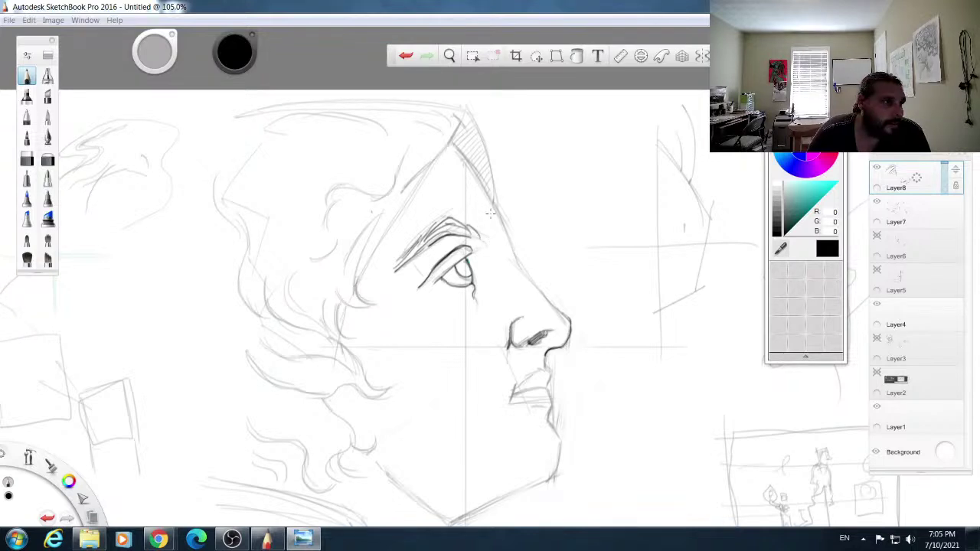
Step: Darken the profile line from the hairline down the forehead and bridge to the nose tip
click(487, 206)
mouse_move(482, 199)
mouse_down()
mouse_move(510, 253)
mouse_move(488, 252)
mouse_move(513, 257)
mouse_move(562, 314)
mouse_up()
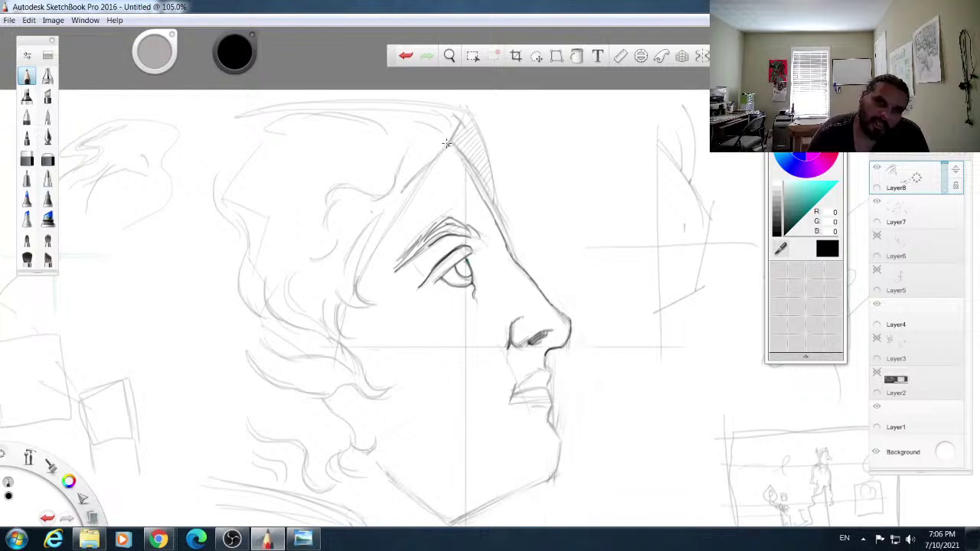
drag(451, 147, 484, 203)
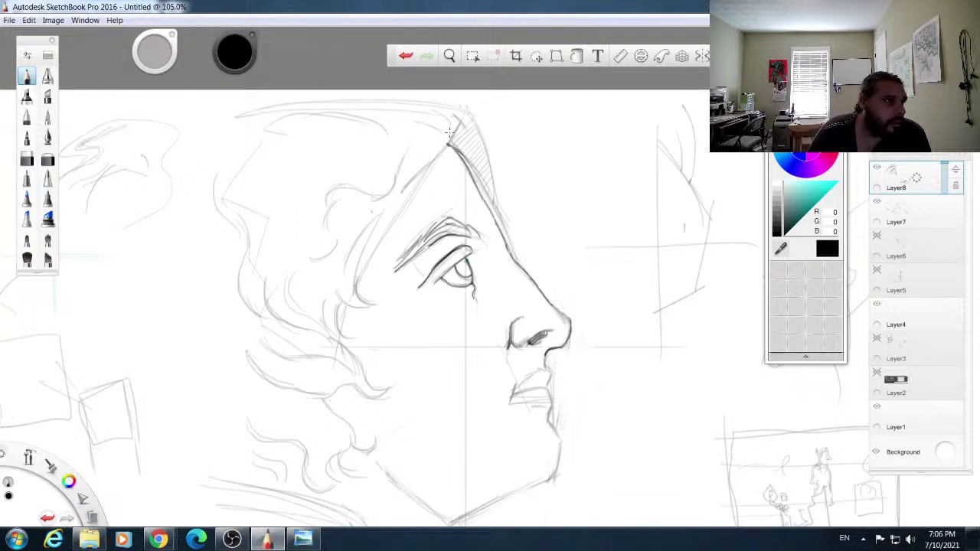
Step: Darken the hairline from forehead to temple curl and the short locks behind it, checking the hair against the reference print
mouse_move(444, 145)
mouse_down()
mouse_move(356, 270)
mouse_move(381, 228)
mouse_move(358, 262)
mouse_move(369, 289)
mouse_up()
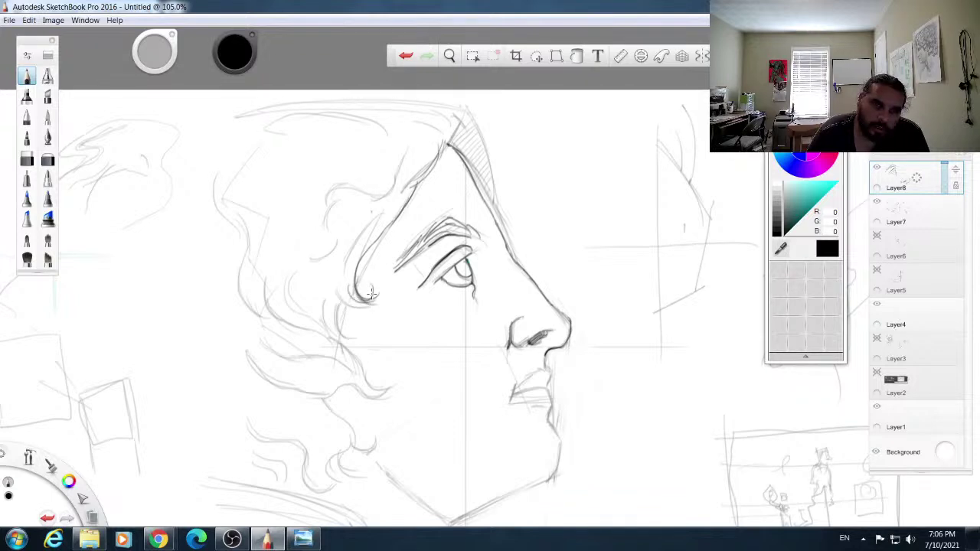
mouse_move(348, 284)
mouse_down()
mouse_move(370, 297)
mouse_move(360, 317)
mouse_move(340, 293)
mouse_move(349, 254)
mouse_move(337, 276)
mouse_move(347, 258)
mouse_move(341, 291)
mouse_move(354, 245)
mouse_move(341, 252)
mouse_move(332, 299)
mouse_up()
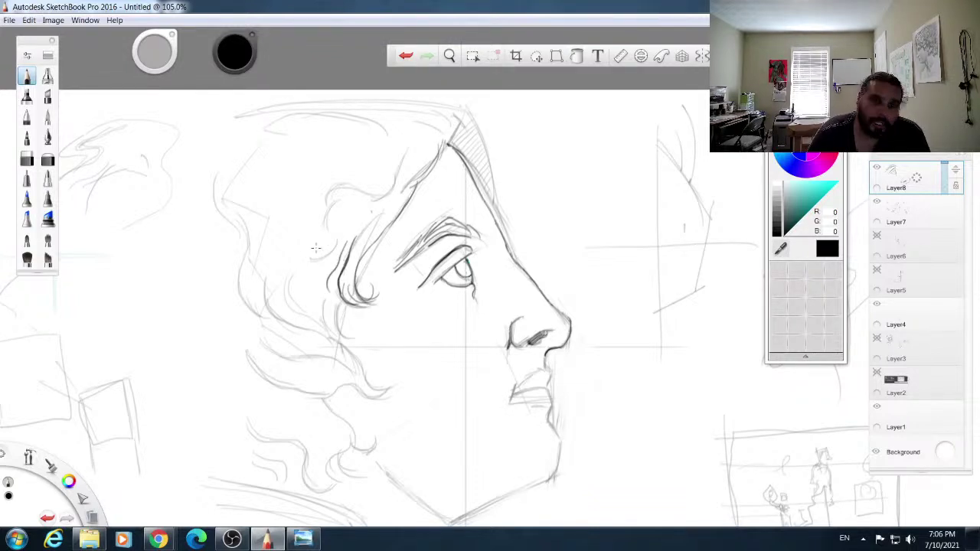
drag(350, 231, 310, 268)
drag(350, 222, 306, 269)
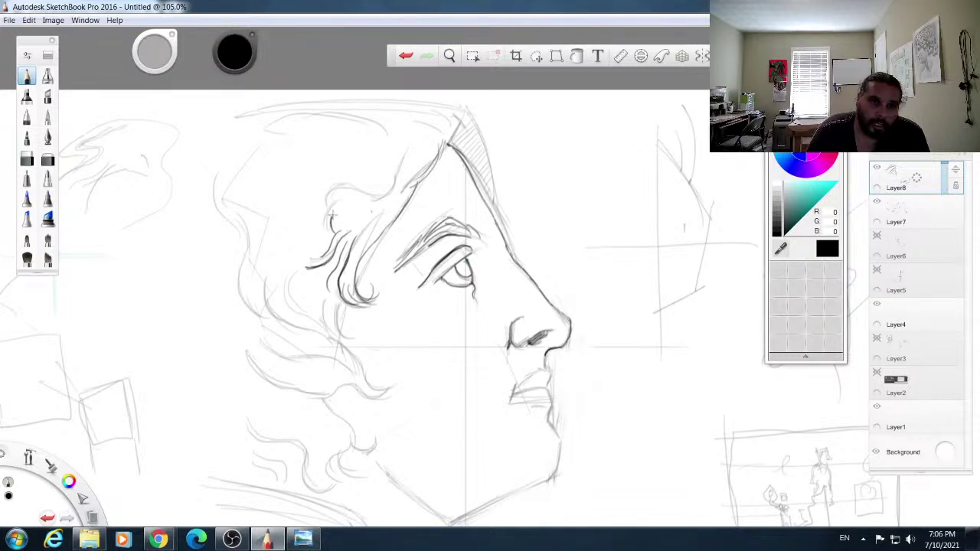
drag(1, 75, 579, 108)
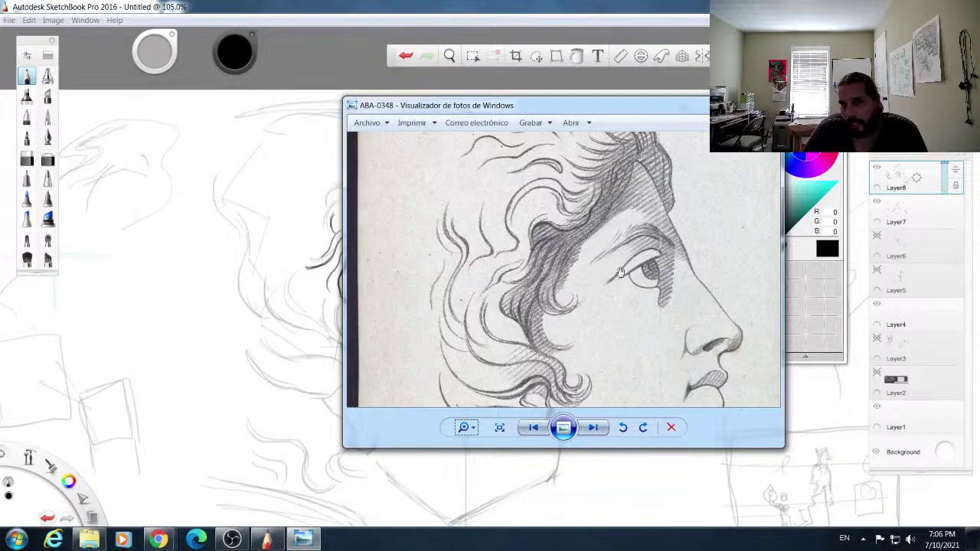
drag(613, 111, 0, 77)
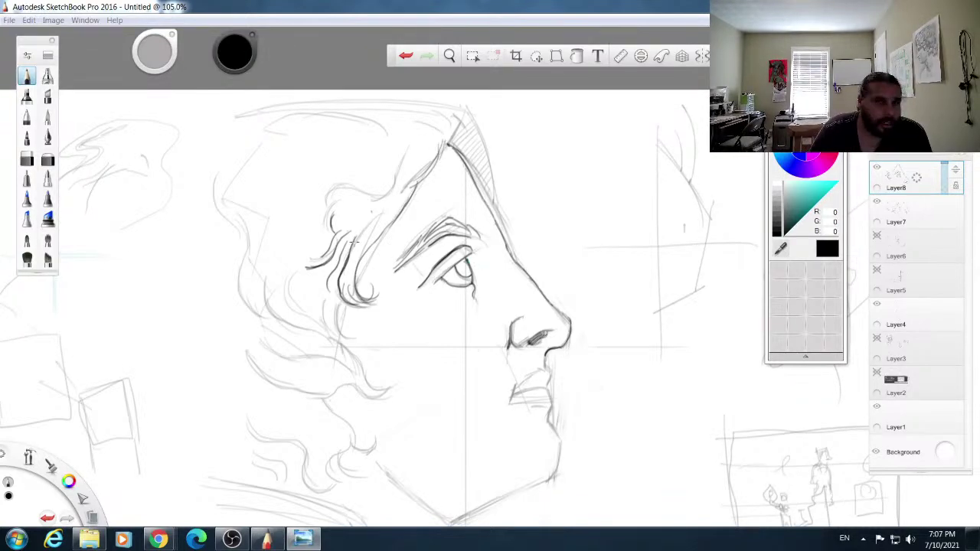
Step: Raise the pencil's Hardness/Size setting and draw the wavy inner hair contour above the temple with locks rising toward the forehead's peak
click(27, 55)
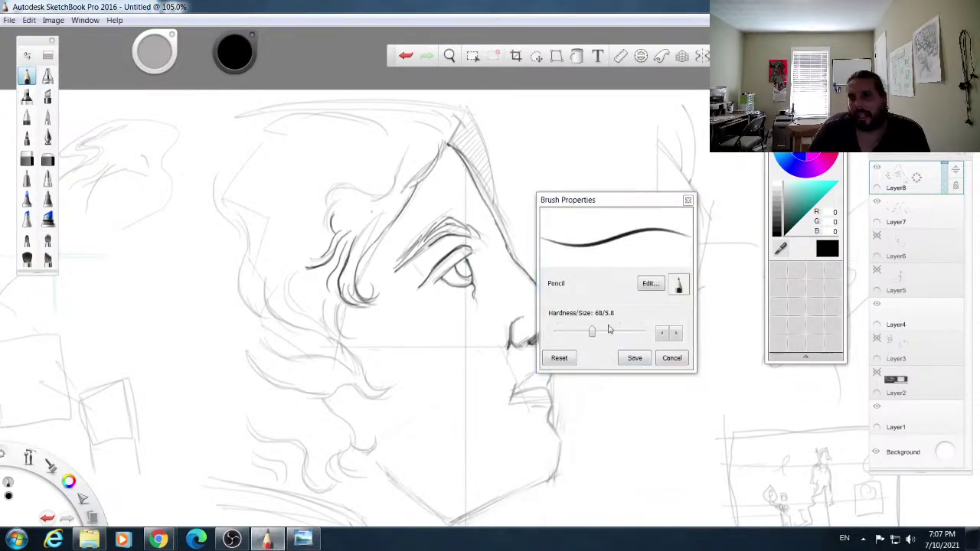
drag(592, 332, 605, 334)
click(631, 358)
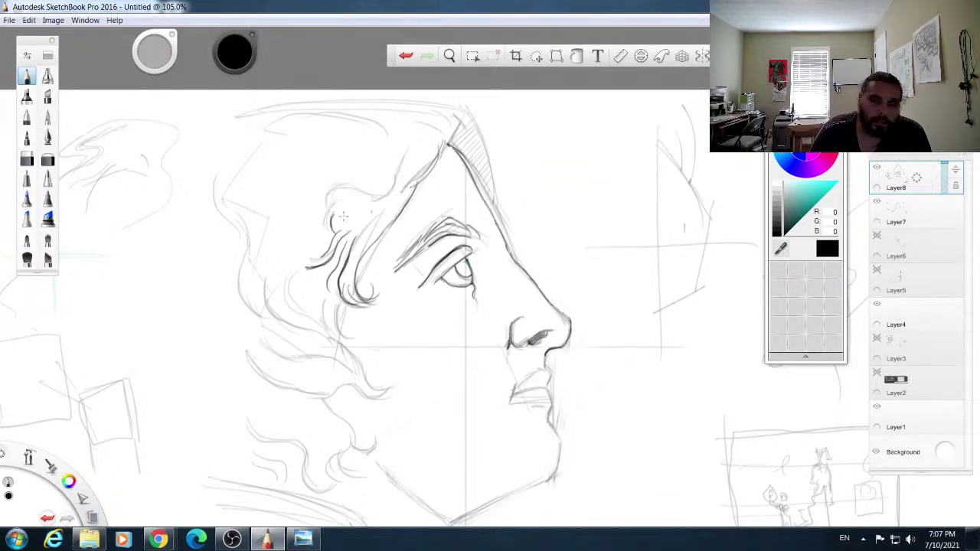
mouse_move(331, 216)
mouse_down()
mouse_move(384, 205)
mouse_move(407, 159)
mouse_move(402, 179)
mouse_move(425, 150)
mouse_move(423, 161)
mouse_move(411, 163)
mouse_move(437, 121)
mouse_move(420, 184)
mouse_up()
mouse_move(421, 147)
mouse_down()
mouse_move(386, 158)
mouse_move(378, 147)
mouse_up()
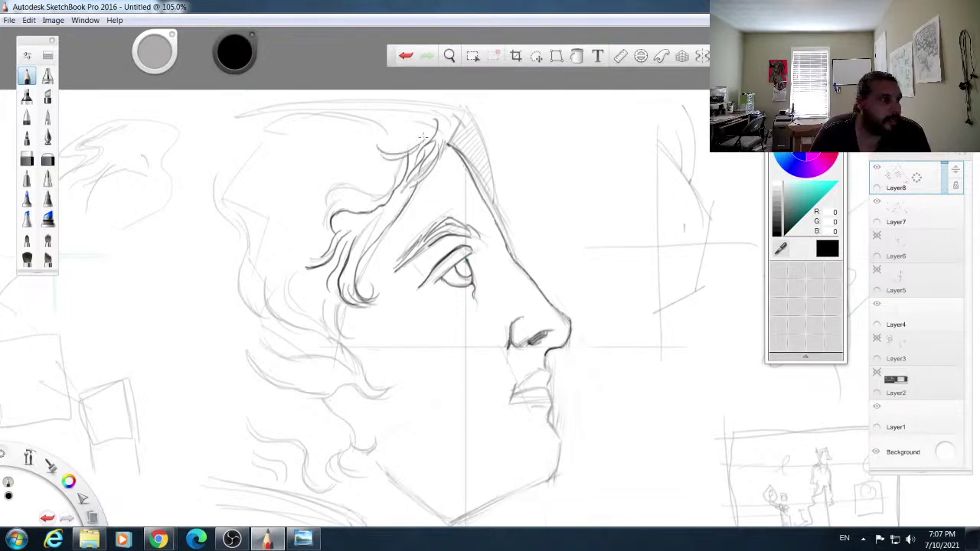
Step: Draw black curved locks at the forehead's peak and along the hatched hair edge in front of the brow
mouse_move(384, 127)
mouse_down()
mouse_move(420, 132)
mouse_move(391, 120)
mouse_move(432, 117)
mouse_move(411, 113)
mouse_move(422, 124)
mouse_move(450, 116)
mouse_move(450, 135)
mouse_move(451, 110)
mouse_move(465, 128)
mouse_move(465, 102)
mouse_move(468, 131)
mouse_up()
mouse_move(466, 126)
mouse_down()
mouse_move(491, 158)
mouse_move(490, 200)
mouse_up()
drag(476, 149, 484, 197)
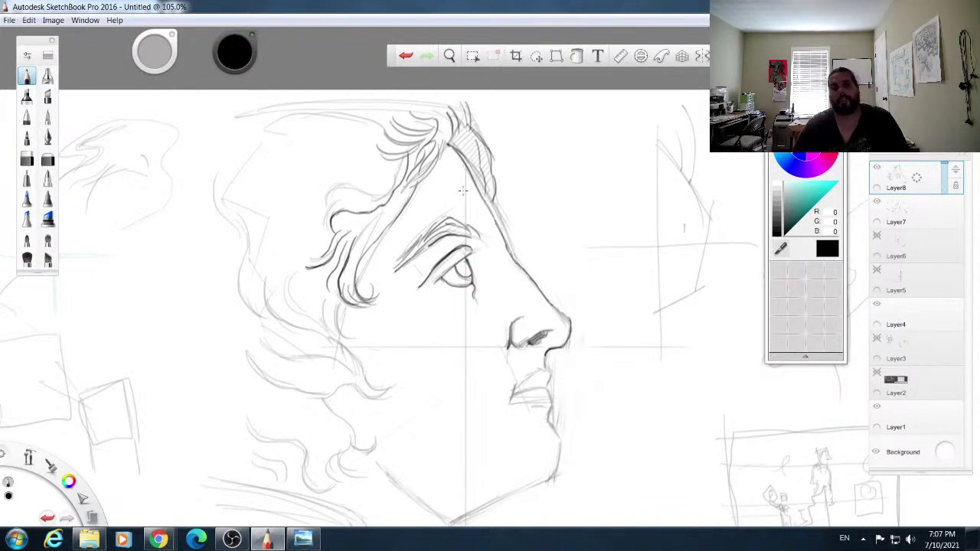
Step: Switch to Chrome and search Google Images for "carraci drawings" in a new tab
click(157, 539)
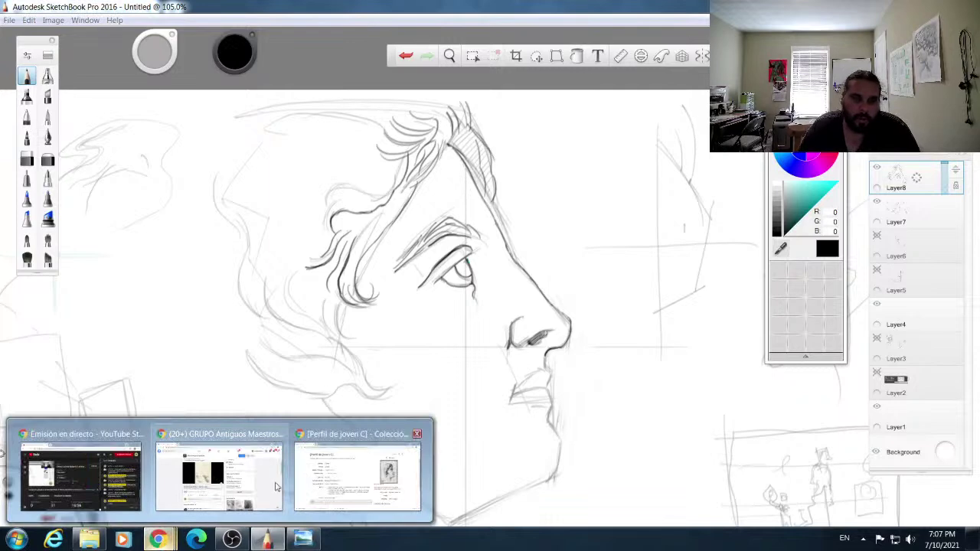
click(335, 475)
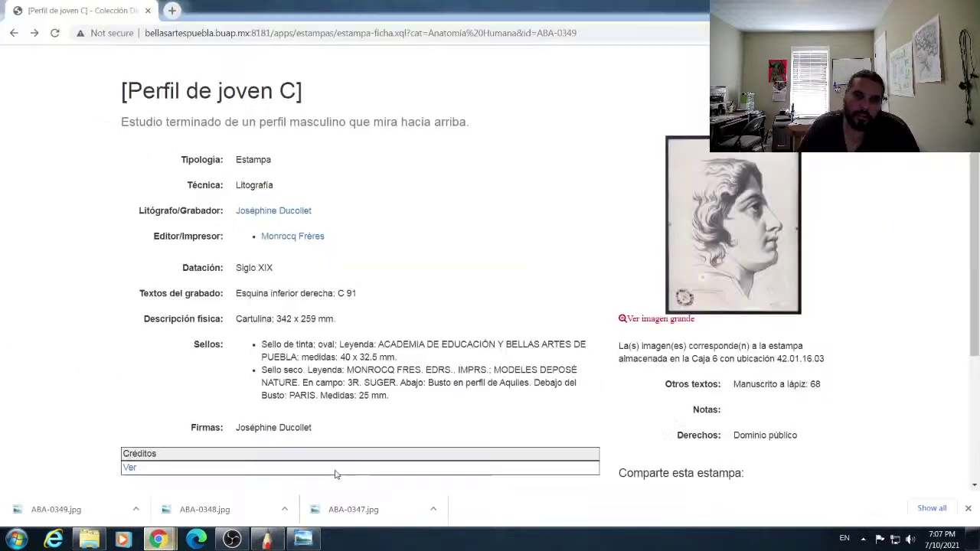
click(172, 10)
click(446, 267)
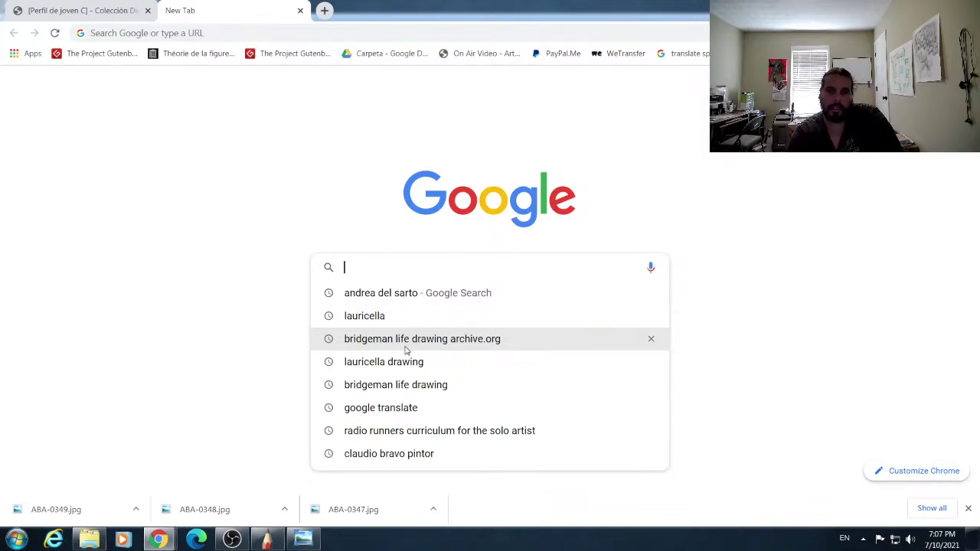
text(carraci dr)
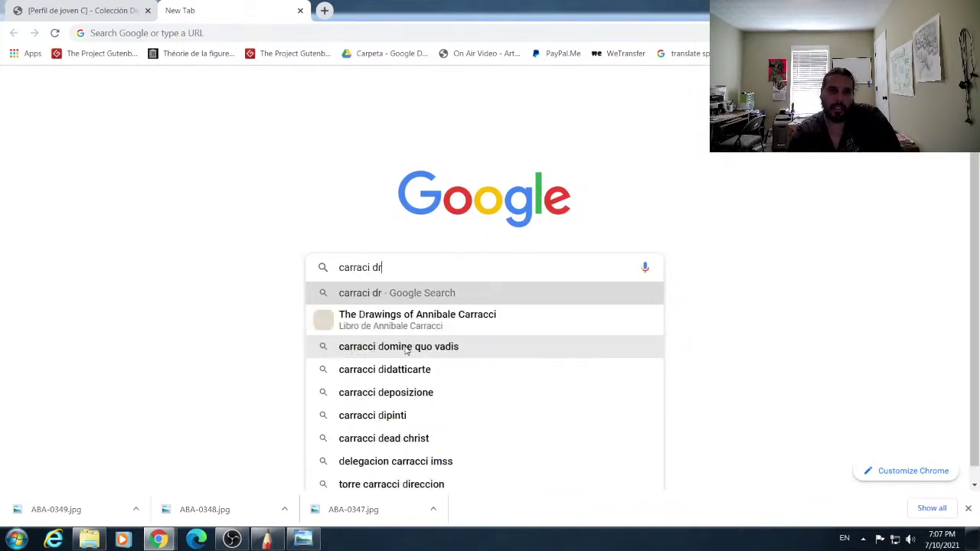
text(awings)
key(Return)
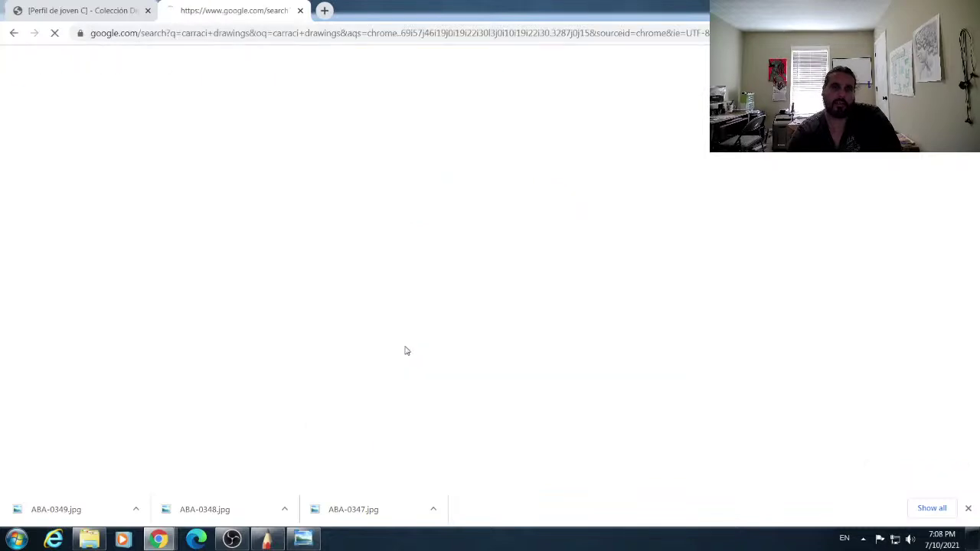
click(196, 116)
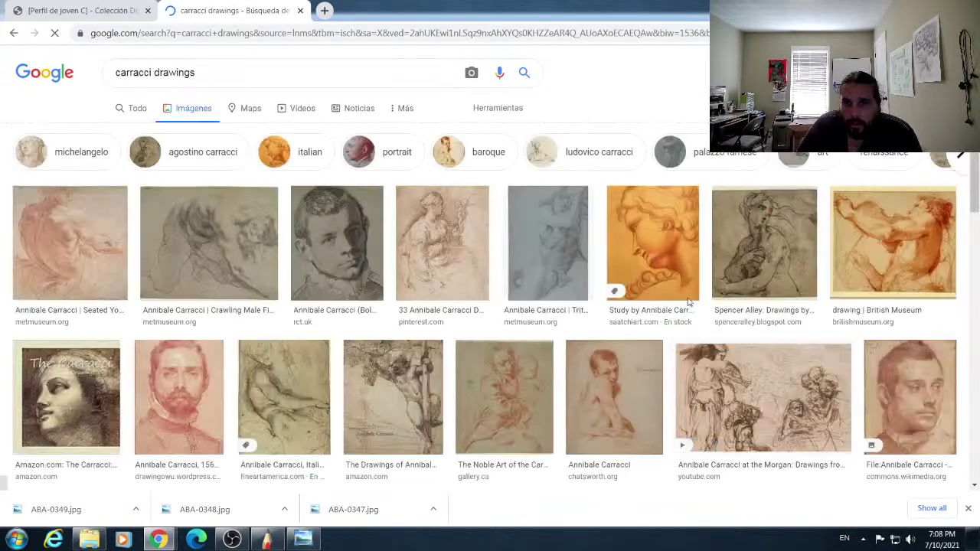
Step: Examine the British Museum red chalk drawing and the Pinterest profile head, check the reference print's page, and return to SketchBook
click(919, 245)
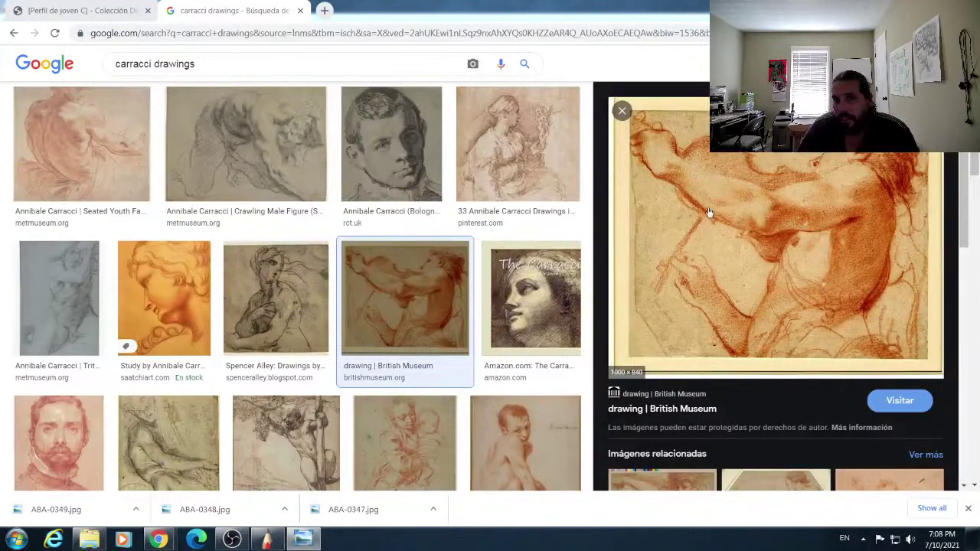
click(284, 147)
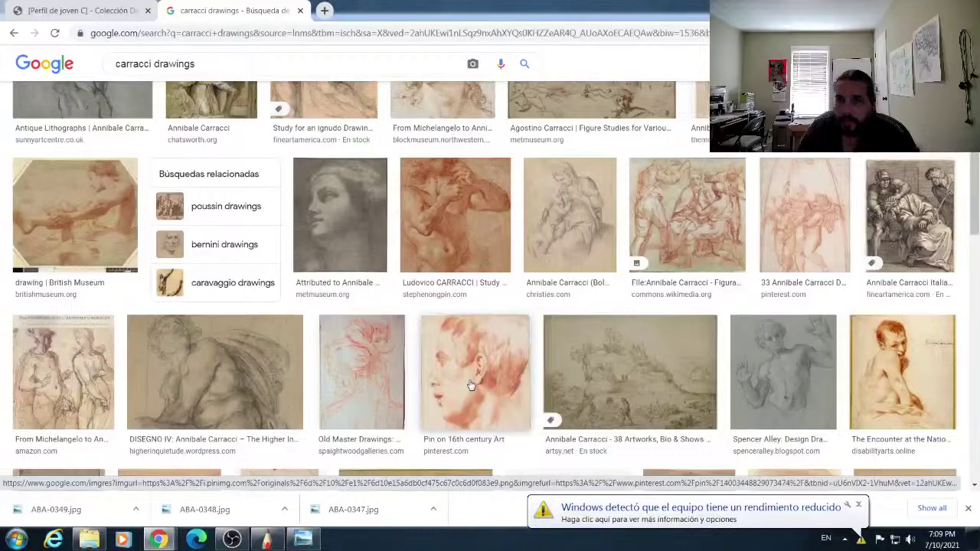
click(471, 385)
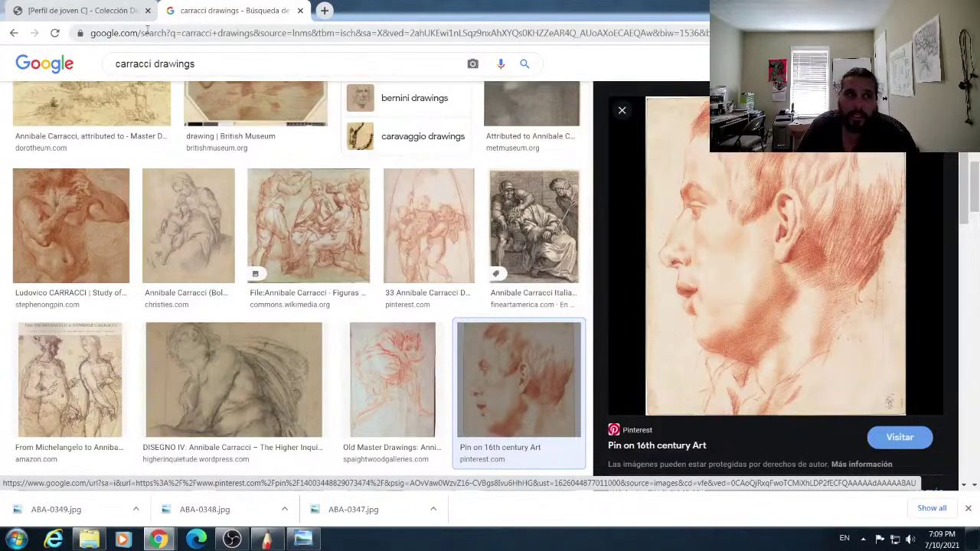
click(82, 10)
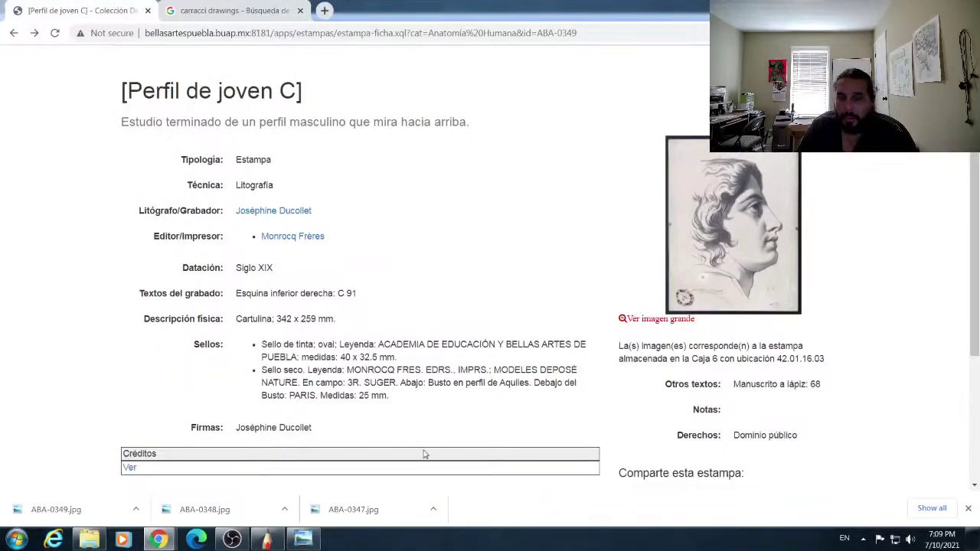
click(267, 540)
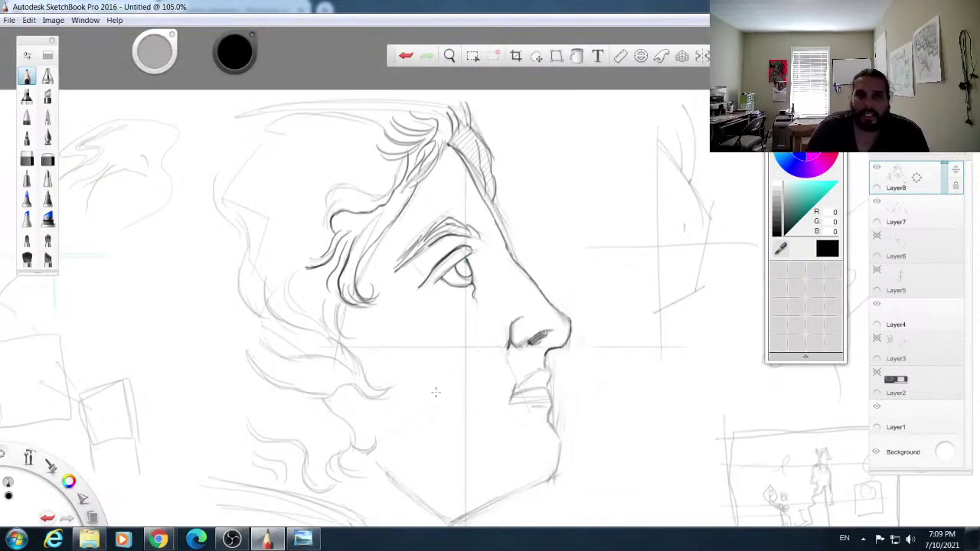
Step: Sketch a small forehead-and-nose profile over the faded study at the canvas's left, and darken the main head's upper lip and mouth line
key(space)
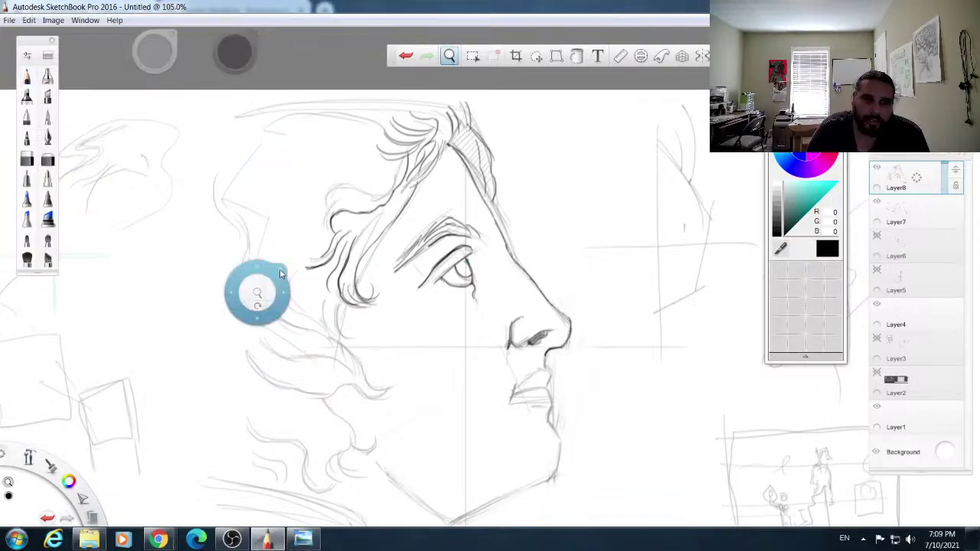
drag(288, 289, 259, 294)
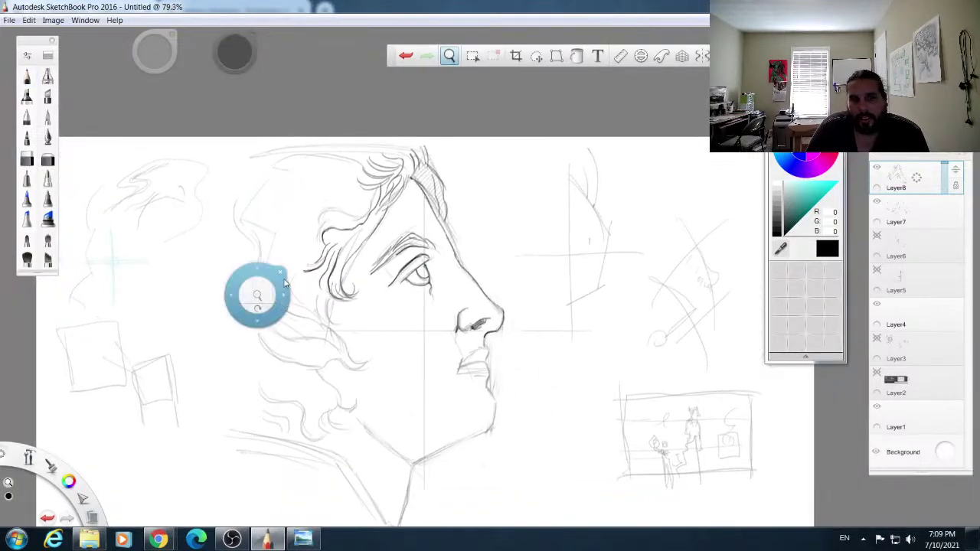
mouse_move(121, 219)
mouse_down()
mouse_move(202, 309)
mouse_move(177, 315)
mouse_move(196, 320)
mouse_up()
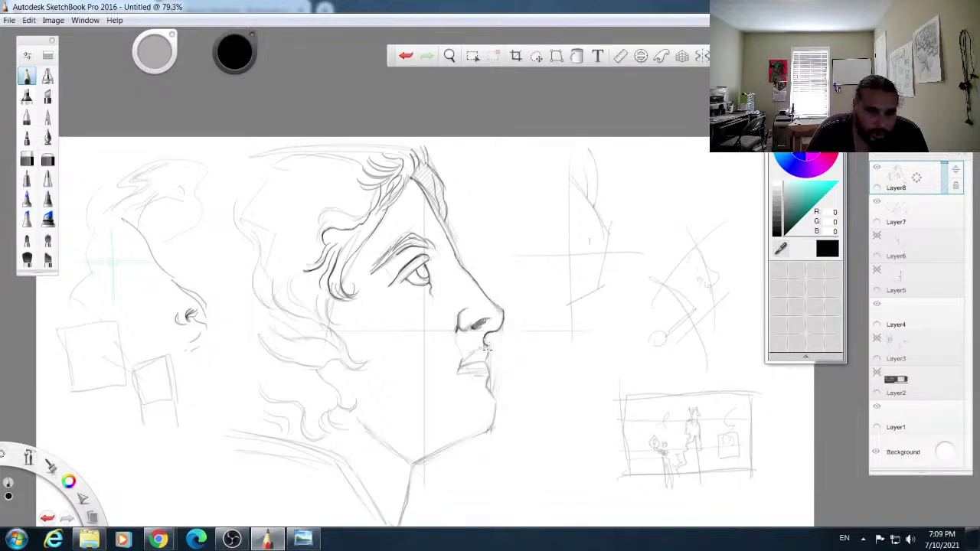
drag(487, 350, 487, 362)
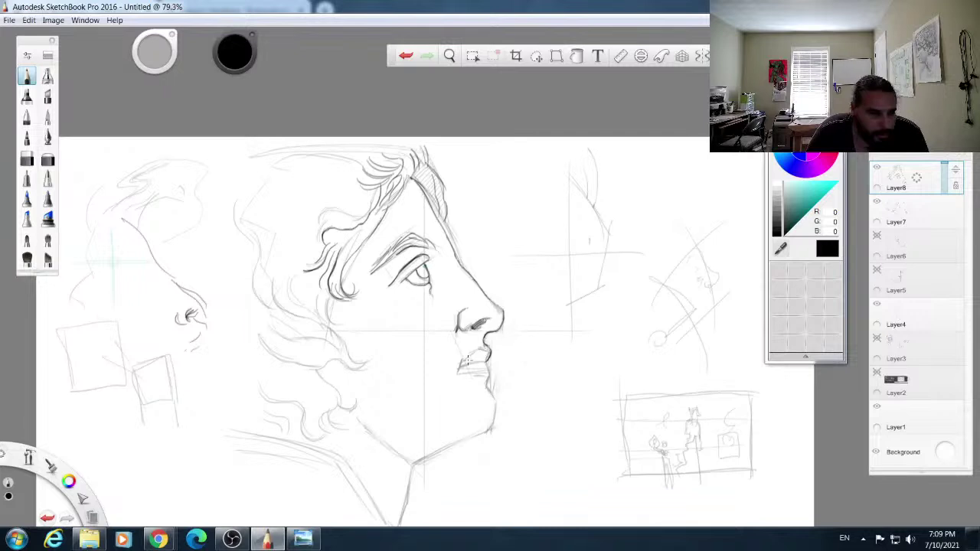
drag(484, 350, 460, 365)
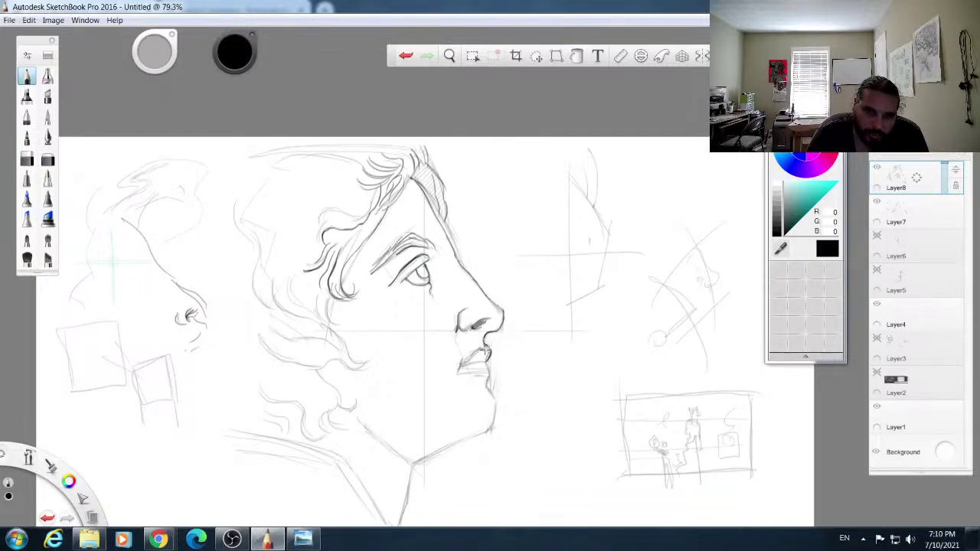
Step: Lower the opacity of Layer7 to fade the underlying sketch further, and make Layer8 the active drawing layer again
click(928, 213)
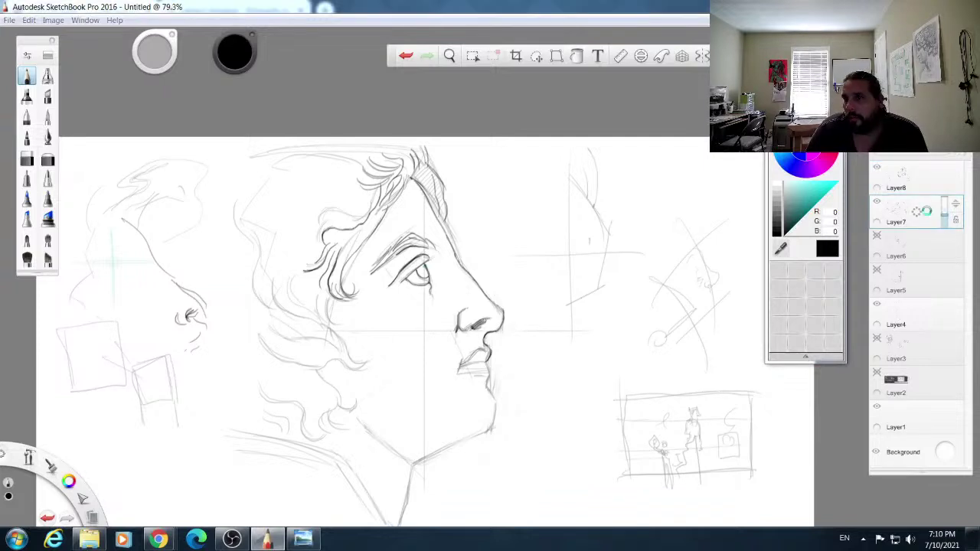
drag(945, 227, 946, 219)
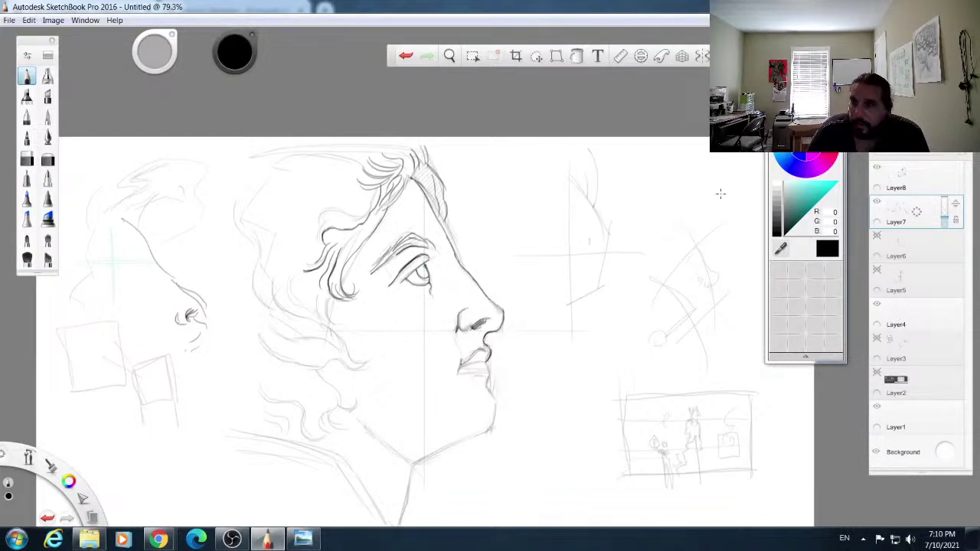
click(896, 185)
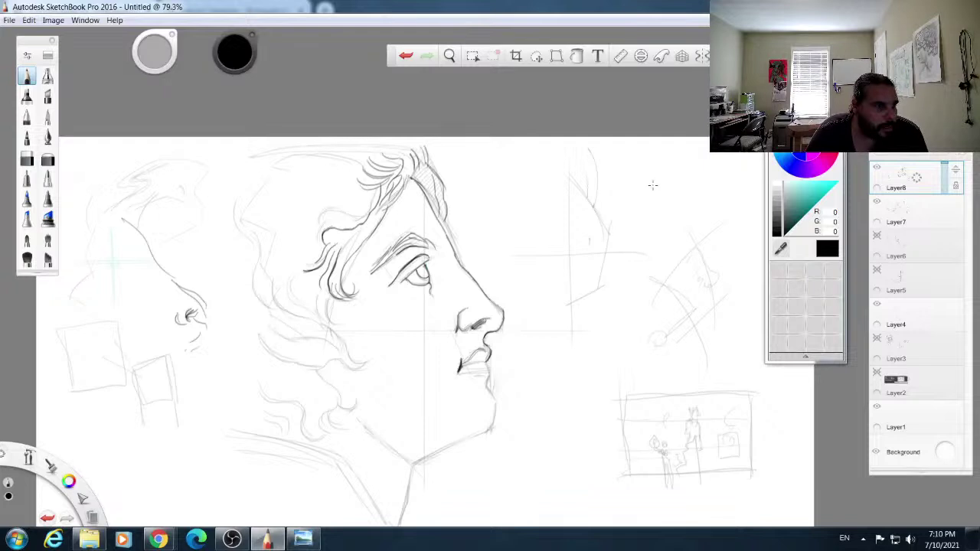
Step: Sketch a shaded mouth-corner detail and a small hatched plane beside the head, and darken the corner of the profile's mouth
mouse_move(650, 193)
mouse_down()
mouse_move(655, 220)
mouse_move(652, 191)
mouse_move(659, 211)
mouse_move(681, 185)
mouse_move(659, 205)
mouse_move(673, 205)
mouse_move(657, 208)
mouse_move(698, 197)
mouse_up()
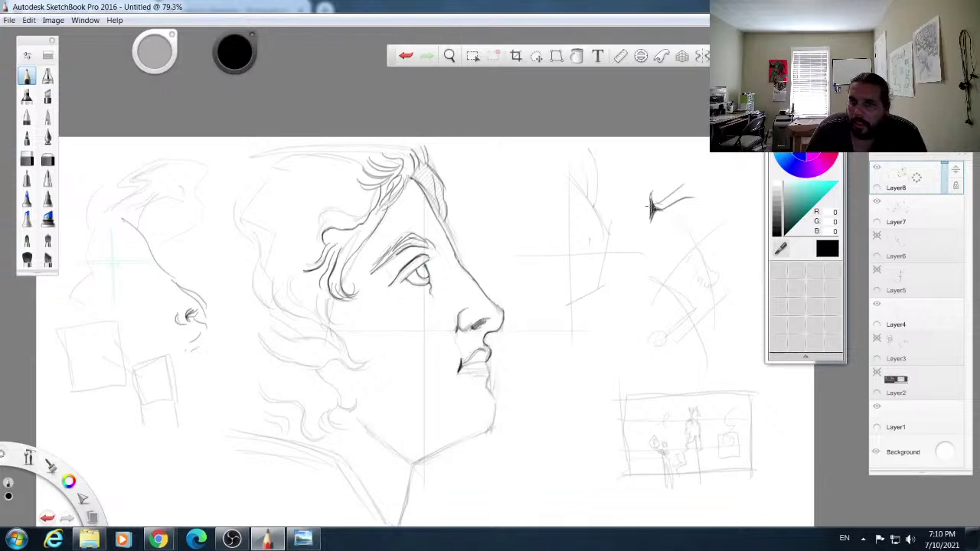
drag(602, 205, 607, 237)
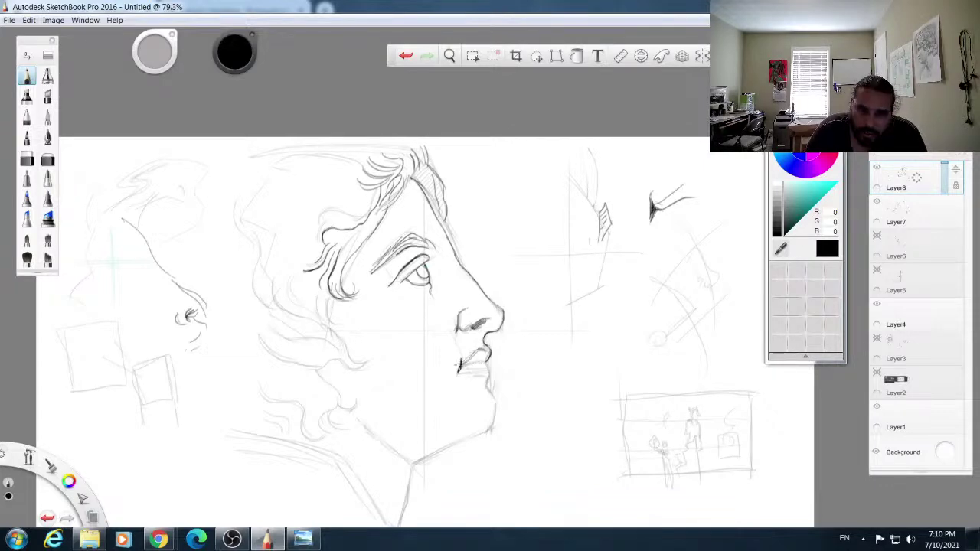
drag(459, 366, 458, 369)
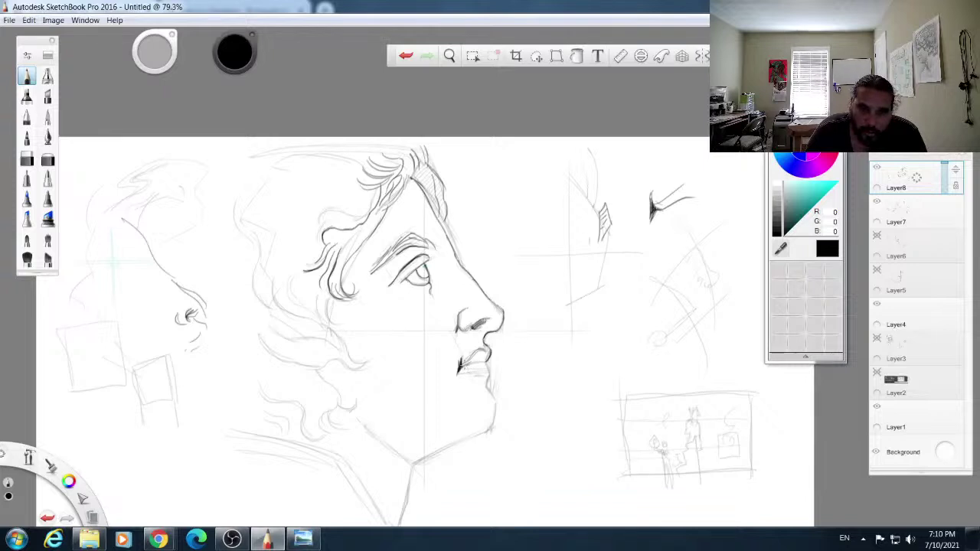
Step: Darken the lower lip and chin contour, and sketch a small lip-to-chin contour in the space facing the profile
mouse_move(470, 364)
mouse_down()
mouse_move(487, 363)
mouse_move(490, 375)
mouse_up()
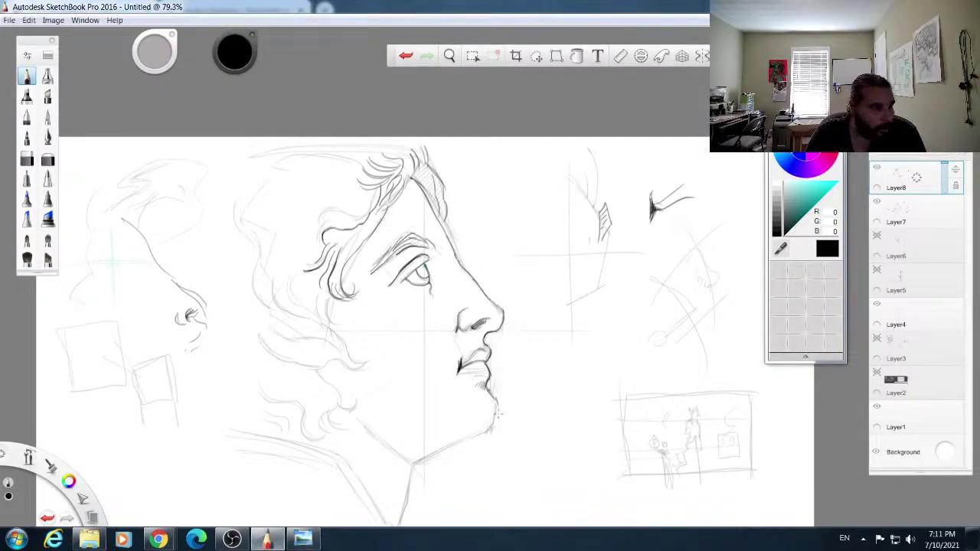
mouse_move(494, 404)
mouse_down()
mouse_move(501, 430)
mouse_move(488, 434)
mouse_up()
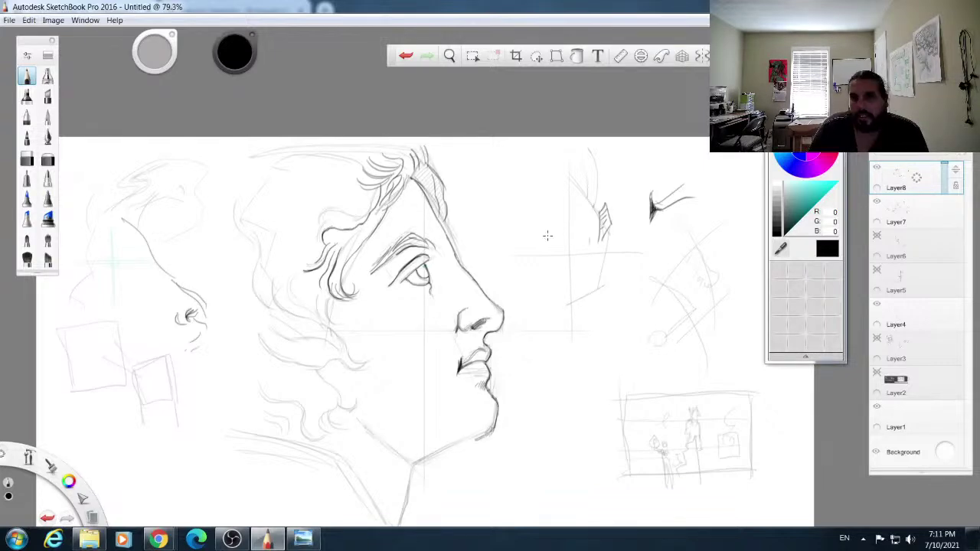
mouse_move(626, 230)
mouse_down()
mouse_move(655, 268)
mouse_move(644, 297)
mouse_up()
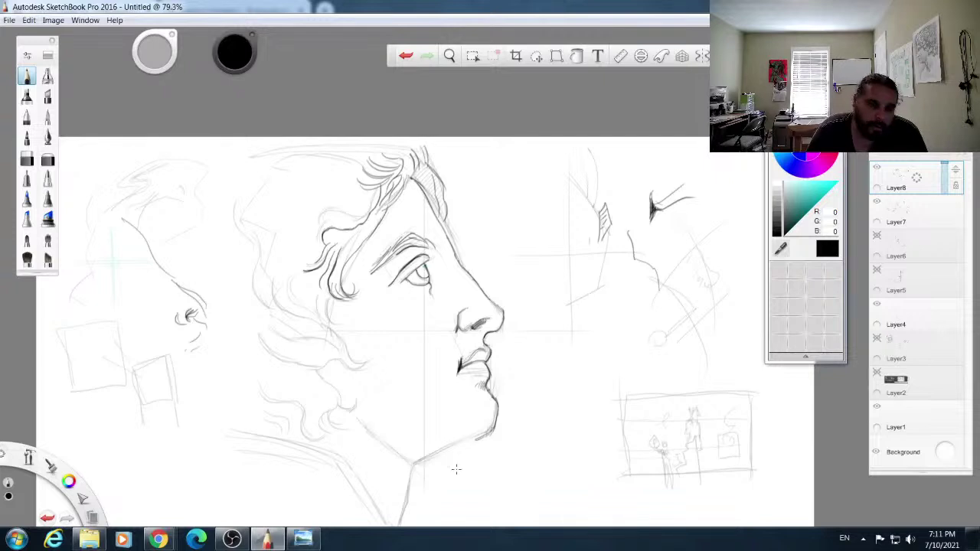
Step: Darken the jawline from chin to throat and back toward the hair, and outline and hatch the plane beneath the jaw
drag(408, 474, 491, 432)
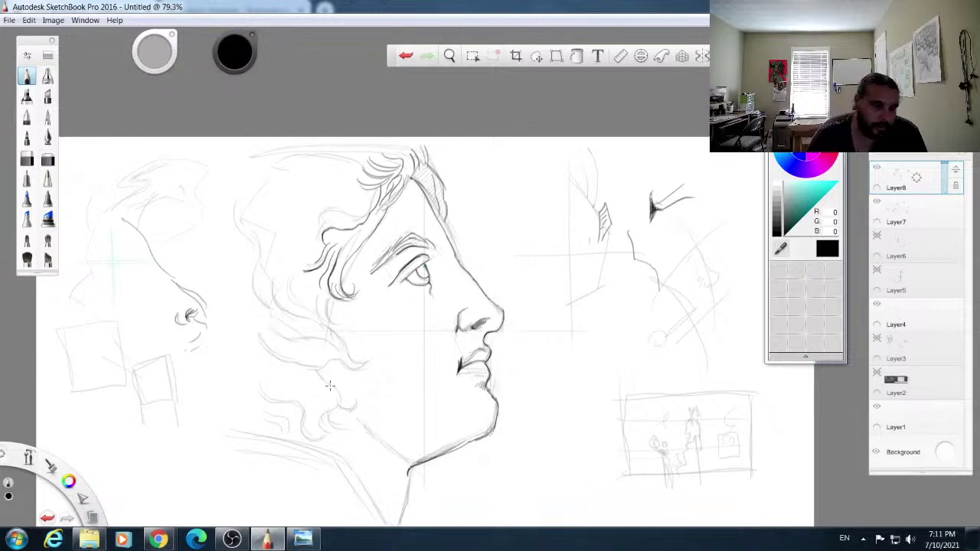
mouse_move(407, 465)
mouse_down()
mouse_move(421, 463)
mouse_move(388, 450)
mouse_up()
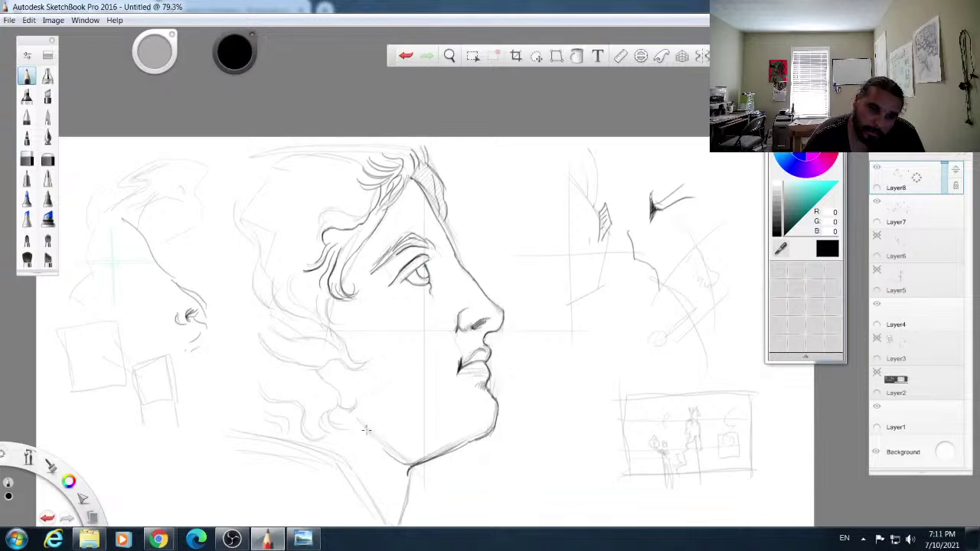
drag(354, 419, 409, 468)
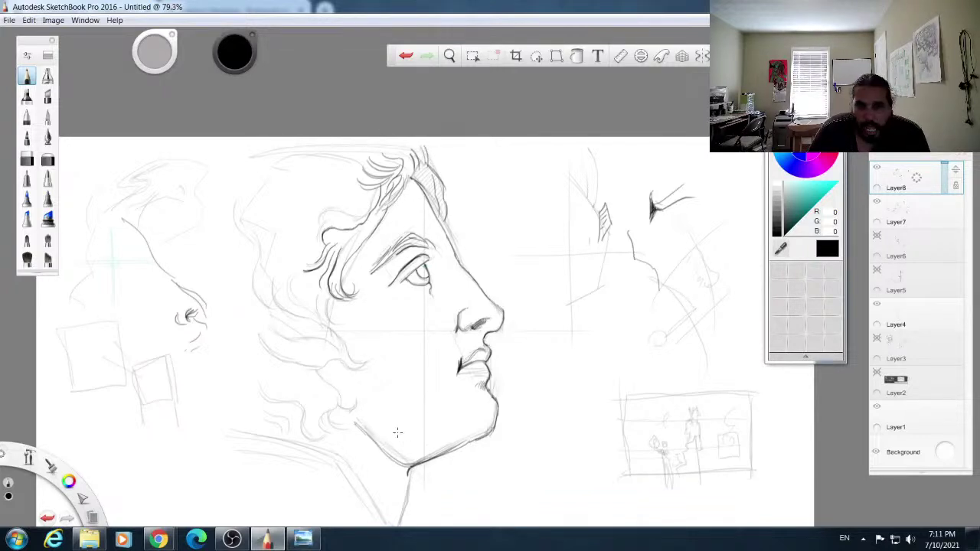
mouse_move(373, 426)
mouse_down()
mouse_move(462, 437)
mouse_move(400, 438)
mouse_move(477, 434)
mouse_up()
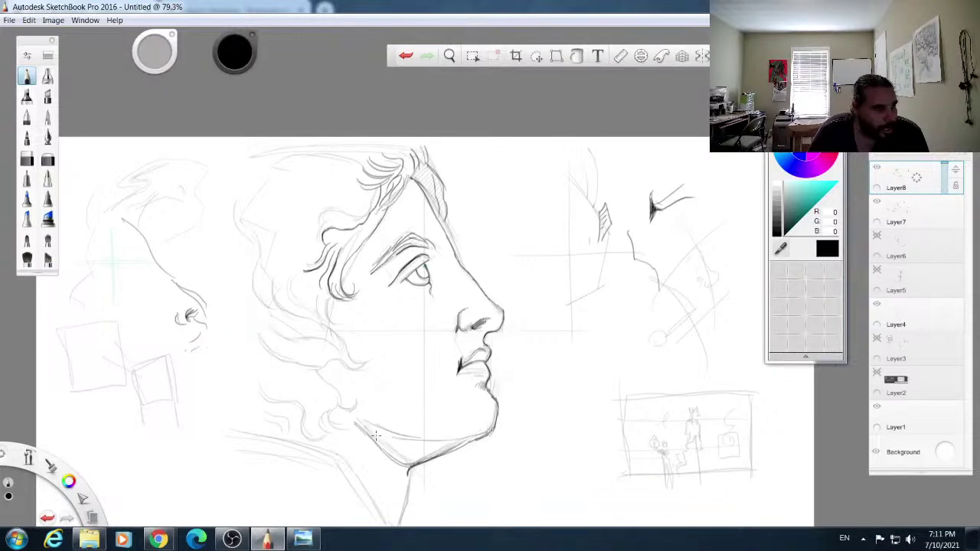
mouse_move(366, 427)
mouse_down()
mouse_move(412, 437)
mouse_move(399, 448)
mouse_move(418, 439)
mouse_move(395, 465)
mouse_move(421, 443)
mouse_move(408, 461)
mouse_move(452, 440)
mouse_up()
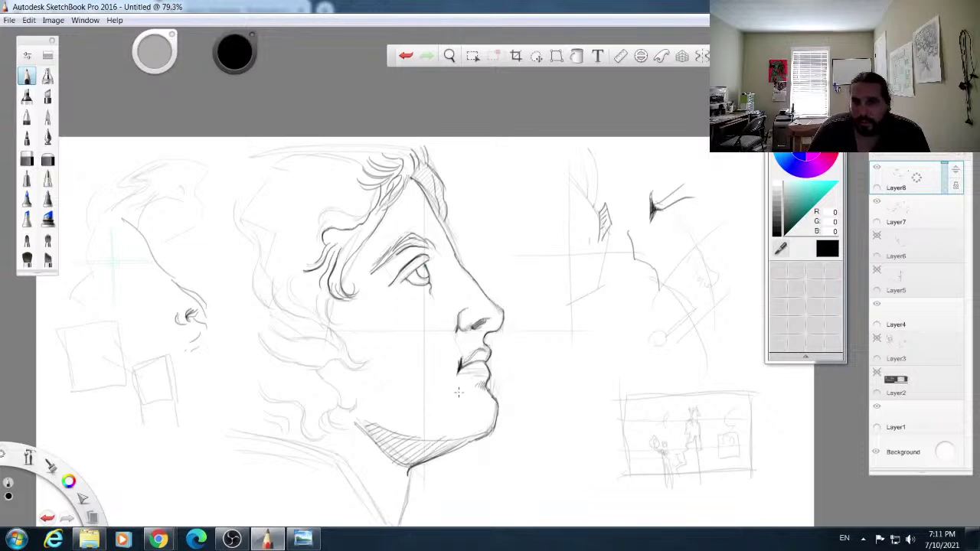
Step: Sketch a small head diagram facing the profile, with the shaded plane under its jaw
mouse_move(595, 350)
mouse_down()
mouse_move(641, 336)
mouse_move(640, 320)
mouse_move(654, 347)
mouse_move(621, 347)
mouse_move(654, 346)
mouse_move(621, 350)
mouse_move(638, 360)
mouse_move(651, 349)
mouse_move(627, 352)
mouse_move(637, 362)
mouse_move(625, 389)
mouse_up()
drag(617, 343, 630, 358)
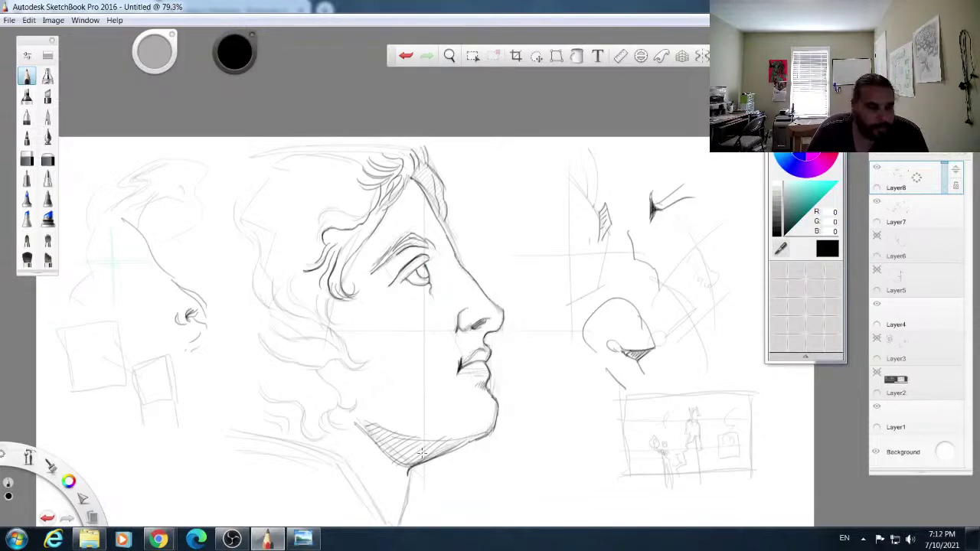
Step: Extend the hatching under the jaw toward the chin, shade the upper lip, and strengthen the fold below the eye's inner corner
drag(417, 457, 462, 437)
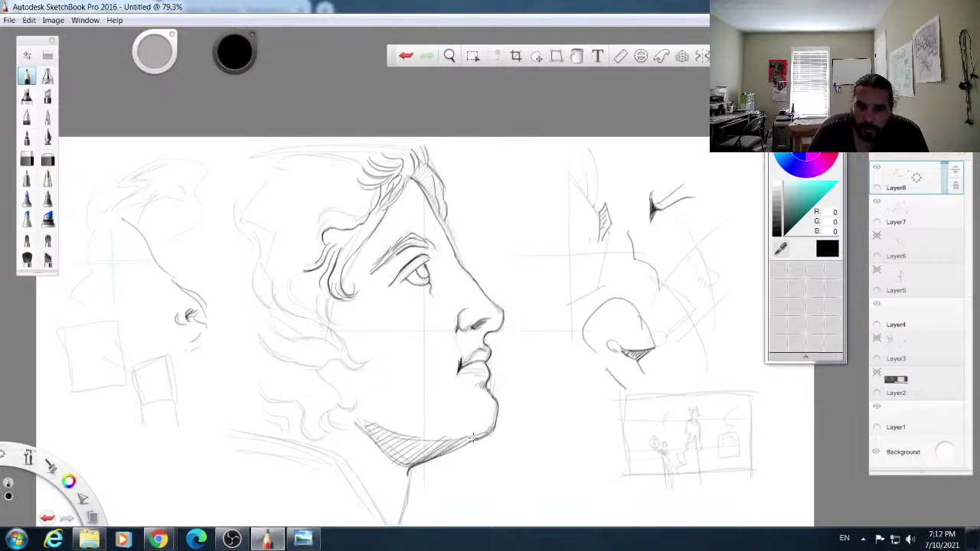
mouse_move(473, 357)
mouse_down()
mouse_move(467, 366)
mouse_move(487, 354)
mouse_up()
drag(438, 288, 432, 295)
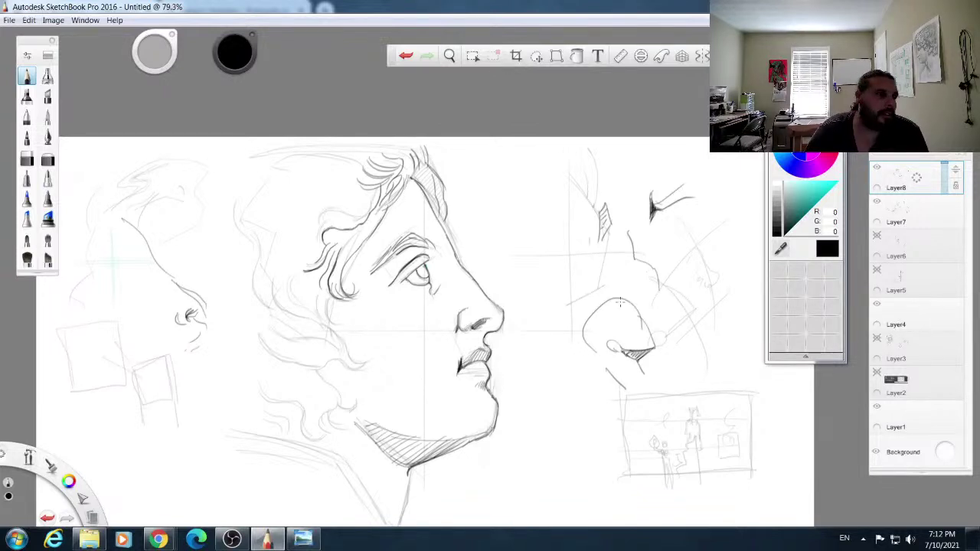
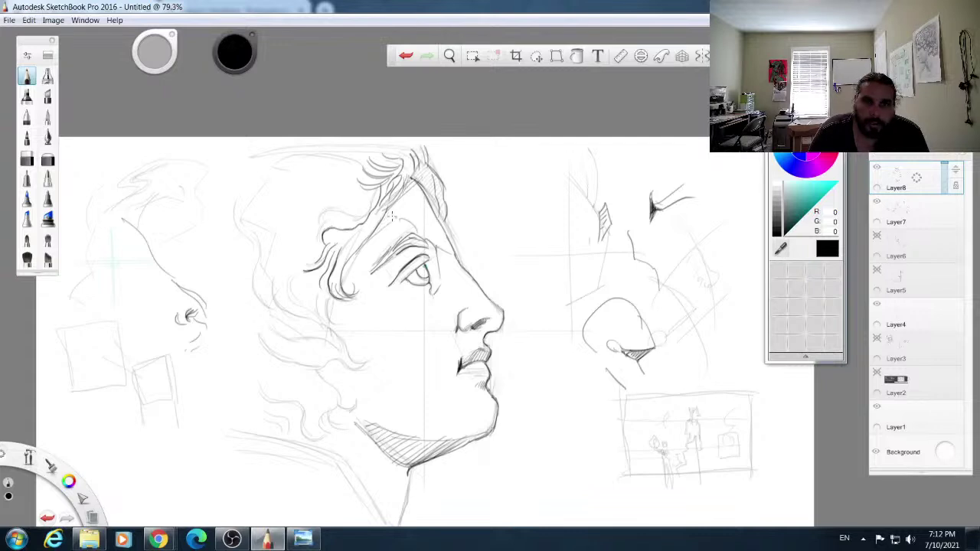
Step: Hatch the forehead plane below the hairline and the eye socket's inner corner, and darken the hair edge at the temple
mouse_move(387, 220)
mouse_down()
mouse_move(421, 184)
mouse_move(389, 221)
mouse_move(419, 198)
mouse_move(397, 208)
mouse_move(401, 227)
mouse_move(415, 224)
mouse_move(402, 220)
mouse_move(423, 203)
mouse_move(409, 222)
mouse_move(423, 218)
mouse_move(415, 234)
mouse_move(439, 228)
mouse_move(407, 222)
mouse_move(438, 250)
mouse_up()
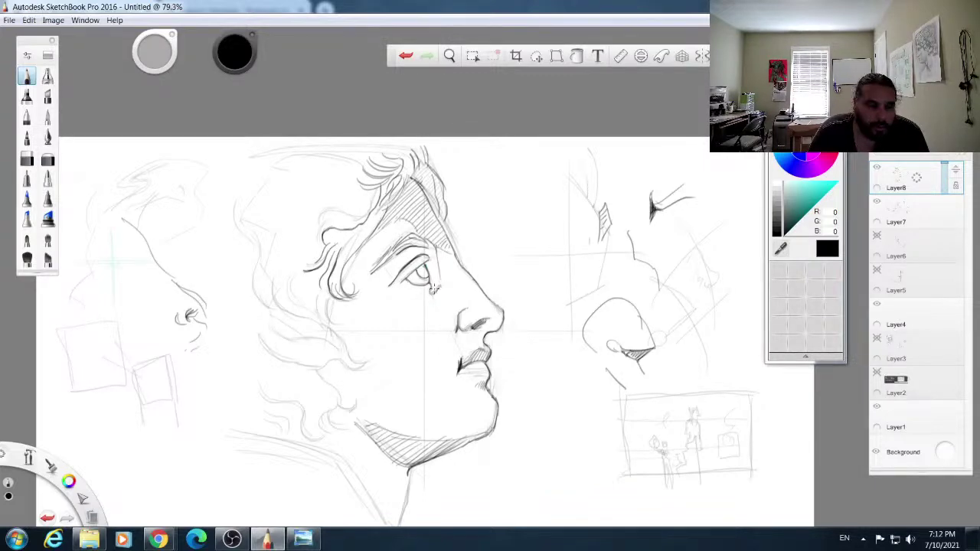
mouse_move(430, 291)
mouse_down()
mouse_move(434, 247)
mouse_move(398, 260)
mouse_up()
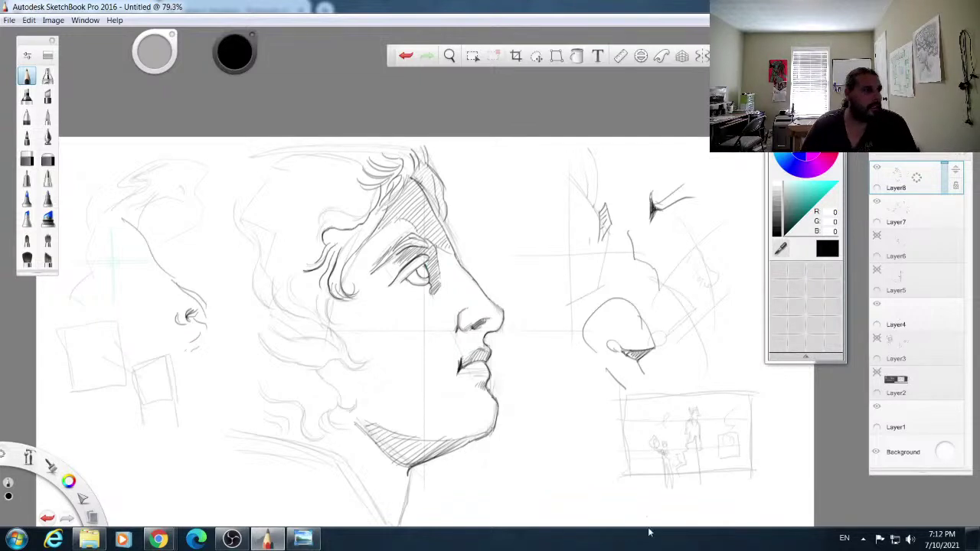
drag(337, 296, 354, 251)
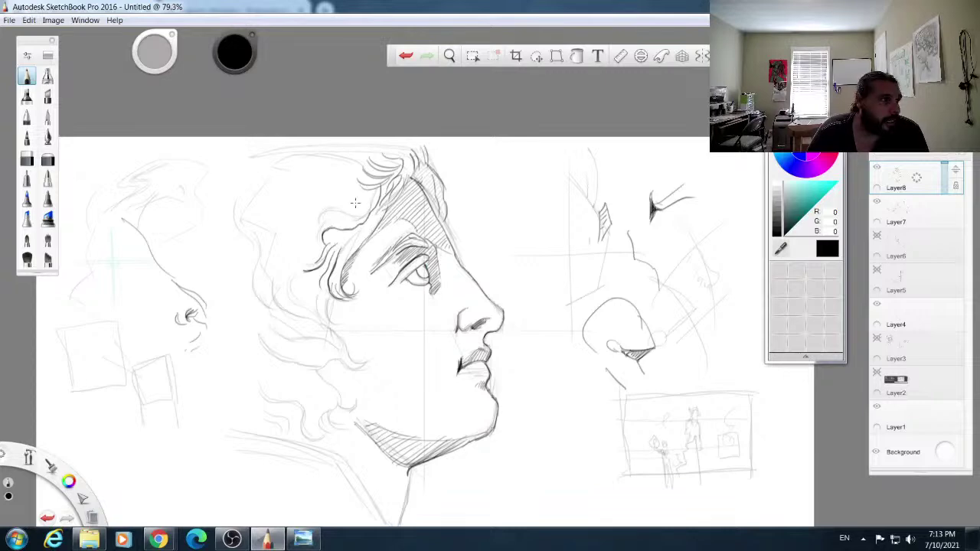
Step: Draw wavy locks above and behind the temple, and extend the hairline down from the temple curl
mouse_move(361, 208)
mouse_down()
mouse_move(340, 199)
mouse_move(357, 207)
mouse_move(328, 204)
mouse_move(318, 242)
mouse_move(314, 210)
mouse_move(306, 222)
mouse_move(334, 197)
mouse_move(322, 197)
mouse_move(308, 239)
mouse_move(317, 246)
mouse_move(288, 232)
mouse_move(304, 250)
mouse_move(303, 220)
mouse_move(313, 211)
mouse_move(296, 228)
mouse_move(284, 223)
mouse_move(297, 224)
mouse_move(299, 238)
mouse_move(297, 212)
mouse_move(322, 190)
mouse_move(317, 198)
mouse_move(366, 193)
mouse_up()
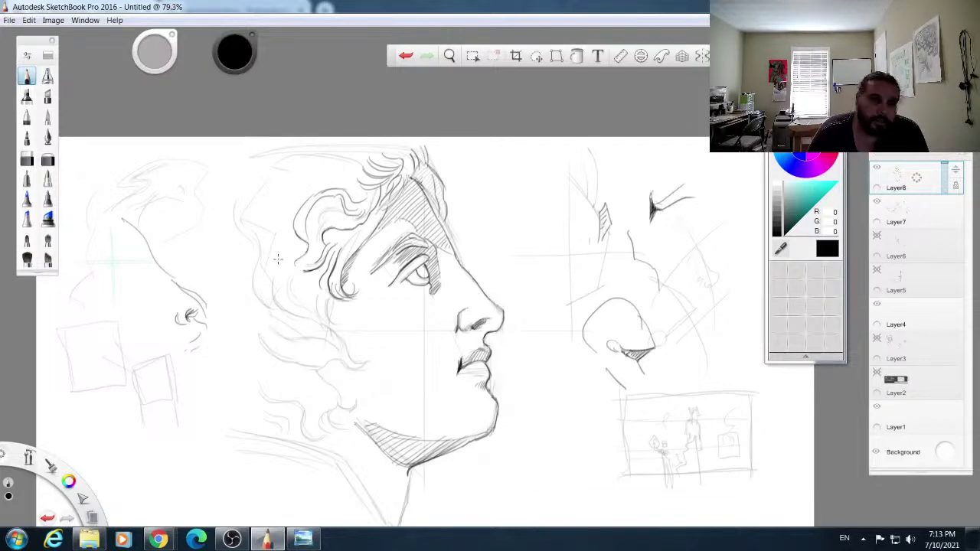
drag(283, 263, 291, 230)
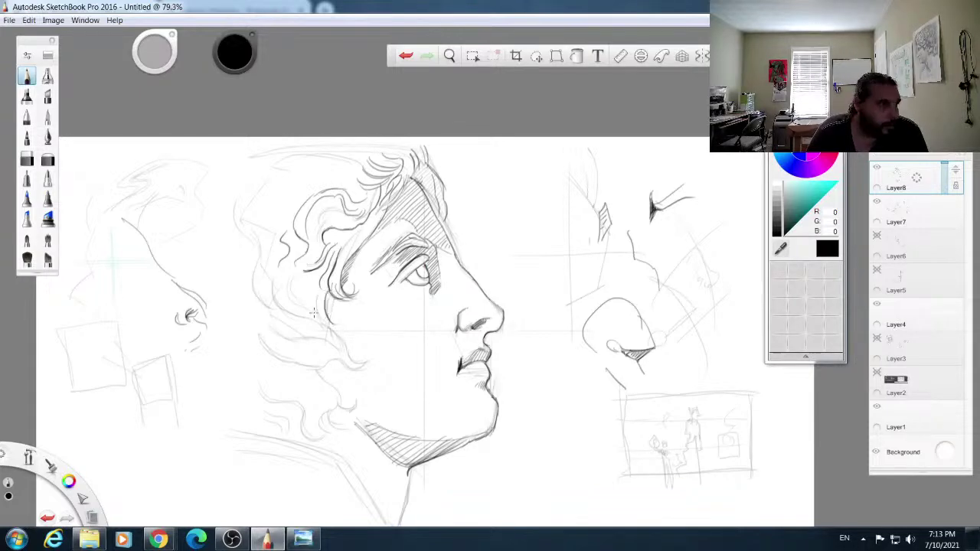
drag(315, 296, 328, 318)
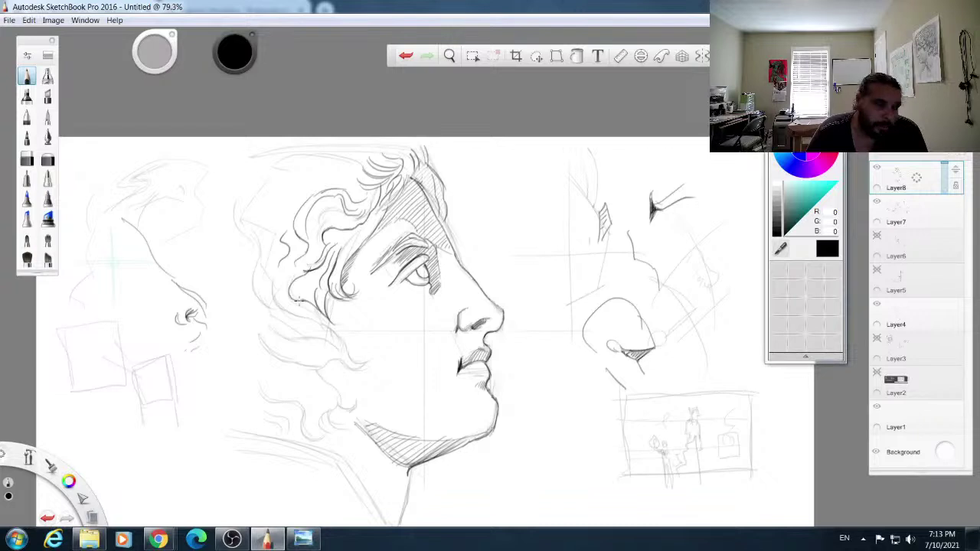
Step: Outline and hatch the shadowed pocket of hair behind the temple, continuing the hatching down toward the ear
mouse_move(302, 281)
mouse_down()
mouse_move(314, 305)
mouse_move(291, 292)
mouse_move(306, 273)
mouse_up()
drag(291, 294, 320, 275)
mouse_move(302, 302)
mouse_down()
mouse_move(323, 277)
mouse_move(328, 286)
mouse_up()
mouse_move(313, 309)
mouse_down()
mouse_move(326, 297)
mouse_move(333, 314)
mouse_move(357, 322)
mouse_move(329, 303)
mouse_move(327, 317)
mouse_move(357, 317)
mouse_move(346, 322)
mouse_move(350, 351)
mouse_move(363, 355)
mouse_move(360, 347)
mouse_up()
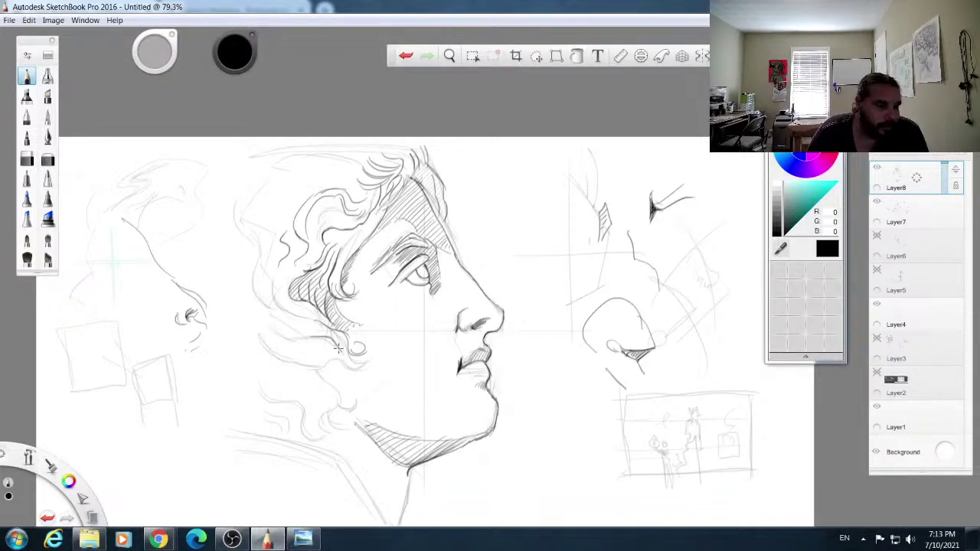
Step: Darken the long locks sweeping into the curls near the ear, and draw the wavy hair contour at the back
mouse_move(337, 343)
mouse_down()
mouse_move(366, 357)
mouse_move(354, 365)
mouse_move(369, 348)
mouse_move(362, 365)
mouse_move(368, 354)
mouse_move(282, 362)
mouse_move(247, 330)
mouse_move(305, 361)
mouse_up()
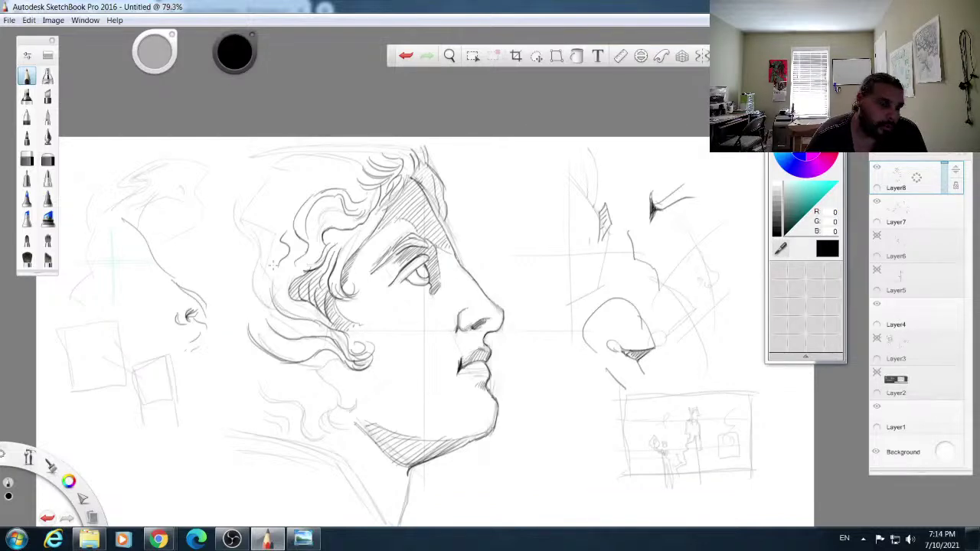
mouse_move(290, 327)
mouse_down()
mouse_move(266, 301)
mouse_move(269, 325)
mouse_move(273, 282)
mouse_move(265, 301)
mouse_move(218, 303)
mouse_move(249, 311)
mouse_move(246, 293)
mouse_move(255, 293)
mouse_move(258, 326)
mouse_move(253, 270)
mouse_up()
mouse_move(253, 305)
mouse_down()
mouse_move(252, 279)
mouse_move(246, 290)
mouse_move(260, 244)
mouse_move(256, 262)
mouse_move(228, 240)
mouse_move(241, 227)
mouse_move(249, 250)
mouse_move(240, 262)
mouse_move(238, 251)
mouse_move(236, 290)
mouse_up()
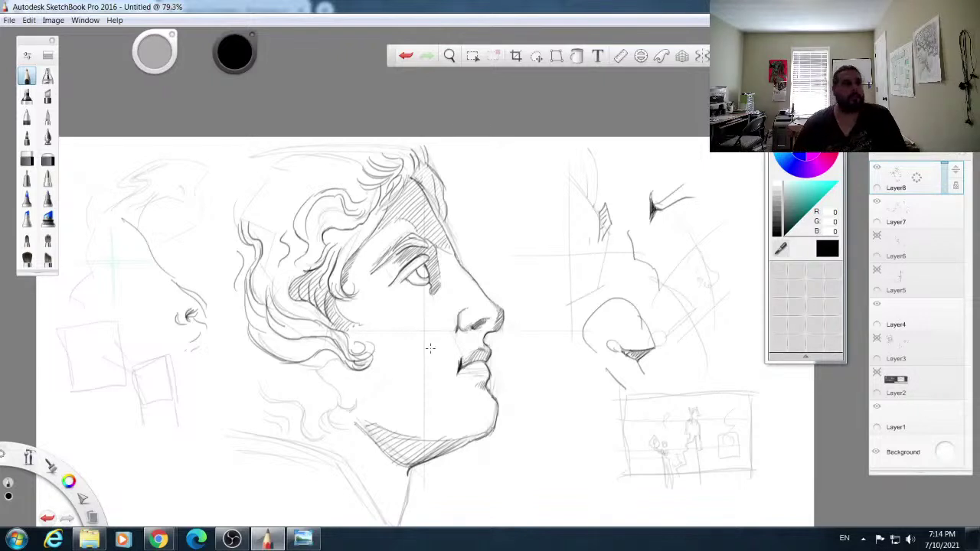
Step: Shade the iris of the eye, and hatch the underside of the locks behind the ear curls
drag(418, 267, 424, 274)
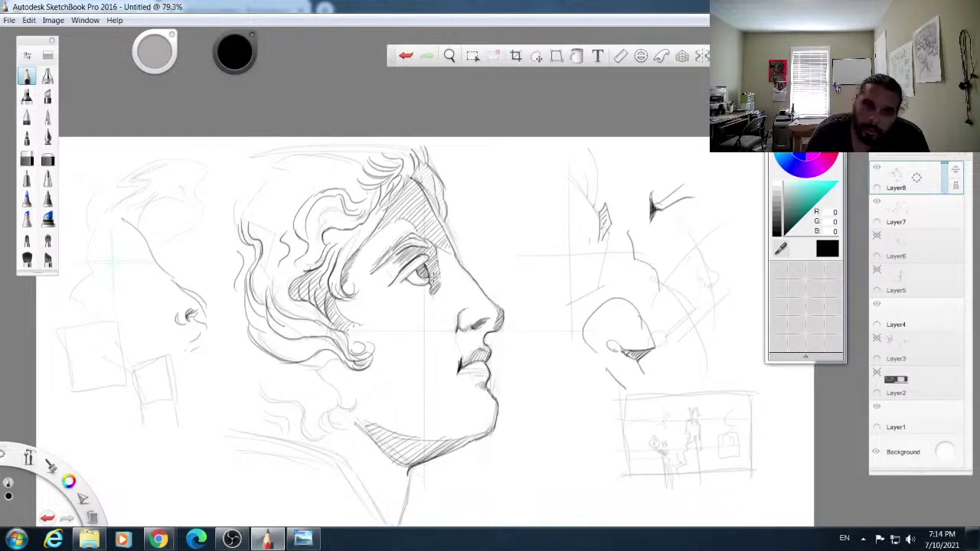
drag(422, 270, 421, 270)
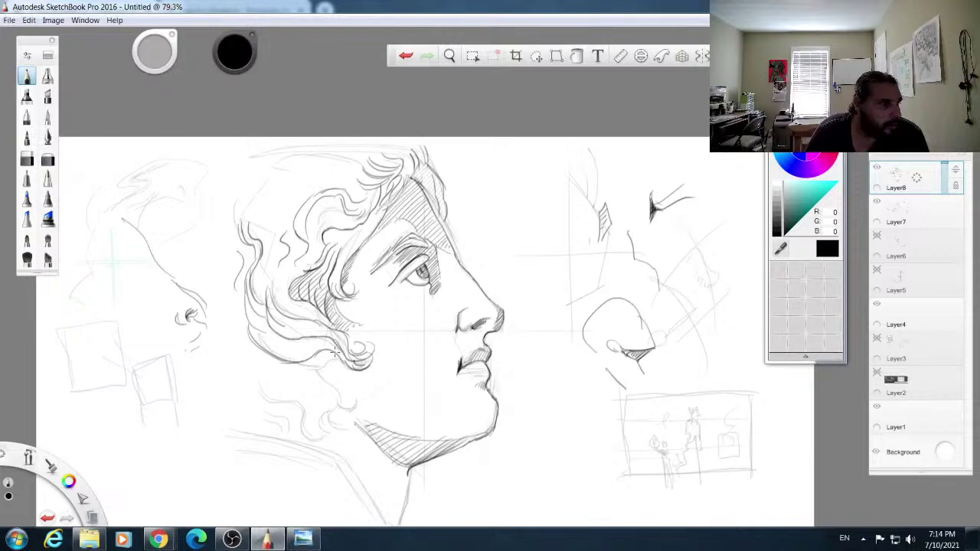
mouse_move(349, 360)
mouse_down()
mouse_move(345, 344)
mouse_move(322, 349)
mouse_move(333, 331)
mouse_move(321, 340)
mouse_move(310, 326)
mouse_move(290, 329)
mouse_up()
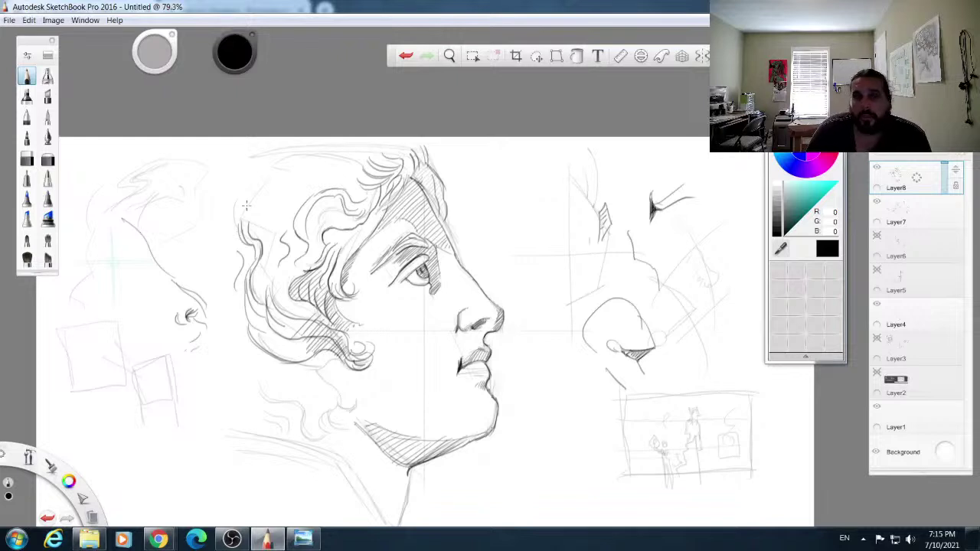
Step: Sketch a small bust with a shaded side of the face behind the profile, with an arrow leading to a large oval
mouse_move(74, 365)
mouse_down()
mouse_move(86, 336)
mouse_move(107, 344)
mouse_move(99, 372)
mouse_move(84, 377)
mouse_move(101, 378)
mouse_move(106, 357)
mouse_move(109, 387)
mouse_up()
mouse_move(88, 378)
mouse_down()
mouse_move(120, 383)
mouse_move(90, 410)
mouse_move(90, 399)
mouse_move(102, 409)
mouse_move(118, 388)
mouse_move(84, 392)
mouse_move(80, 419)
mouse_up()
drag(128, 389, 134, 403)
mouse_move(107, 349)
mouse_down()
mouse_move(86, 333)
mouse_move(84, 369)
mouse_move(99, 349)
mouse_move(91, 375)
mouse_move(155, 365)
mouse_up()
mouse_move(137, 352)
mouse_down()
mouse_move(146, 363)
mouse_move(137, 380)
mouse_up()
mouse_move(176, 328)
mouse_down()
mouse_move(164, 401)
mouse_move(181, 403)
mouse_up()
drag(168, 354, 170, 393)
drag(112, 343, 178, 330)
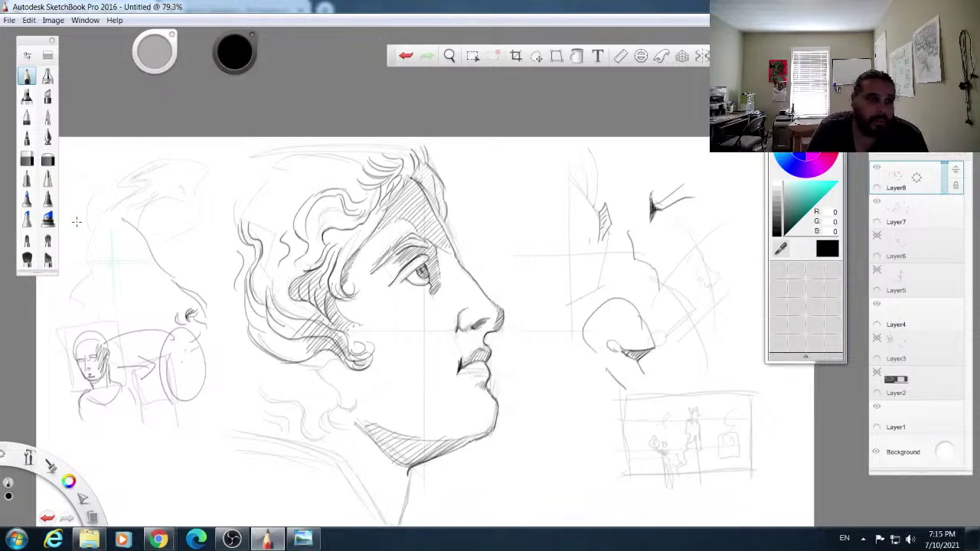
Step: Clean up and redraw the corner of the mouth, and sketch a small curved form with a circle facing the profile
click(27, 159)
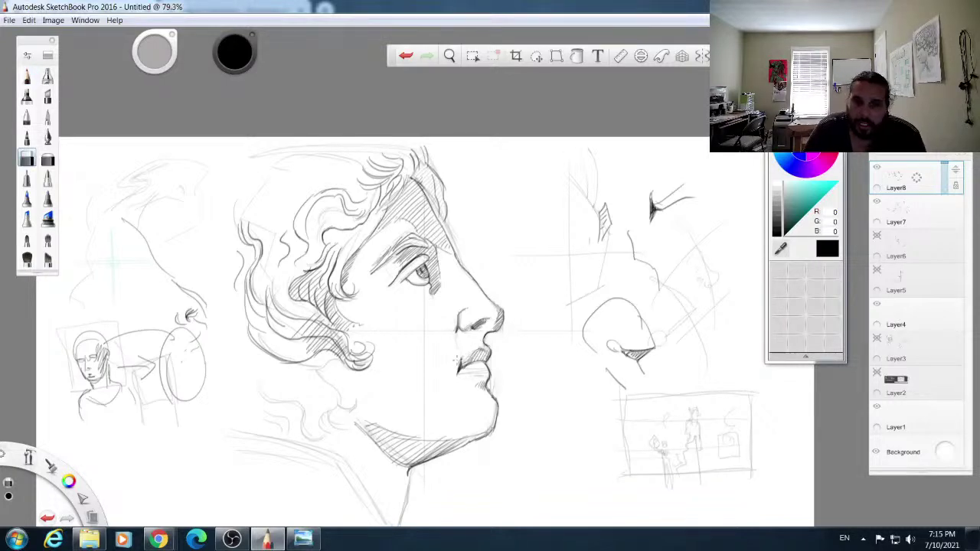
click(26, 76)
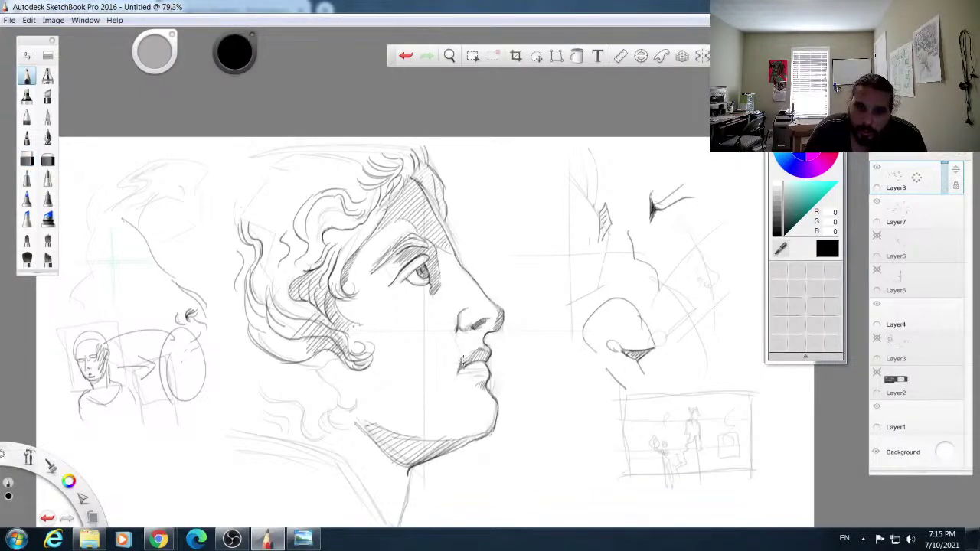
drag(458, 365, 459, 366)
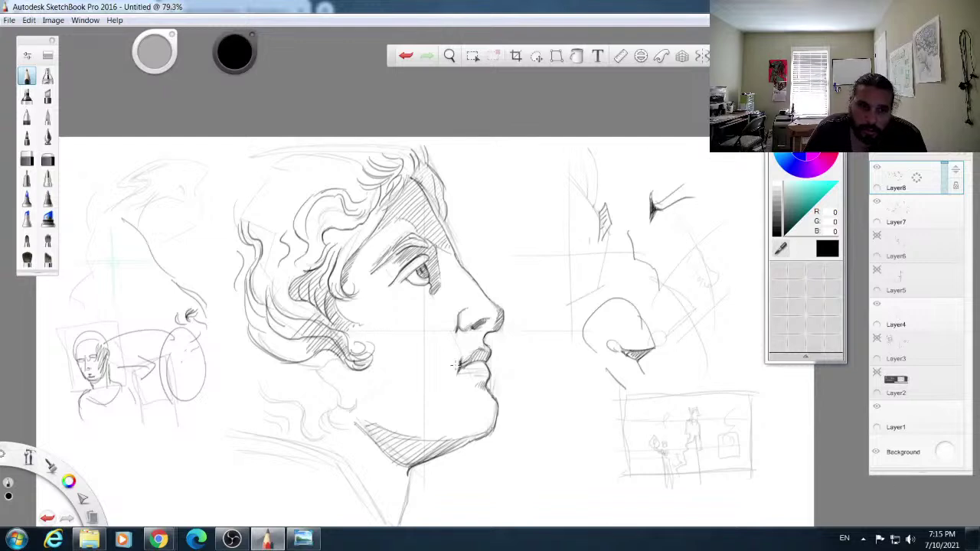
mouse_move(705, 287)
mouse_down()
mouse_move(711, 267)
mouse_move(720, 299)
mouse_move(698, 299)
mouse_move(671, 273)
mouse_up()
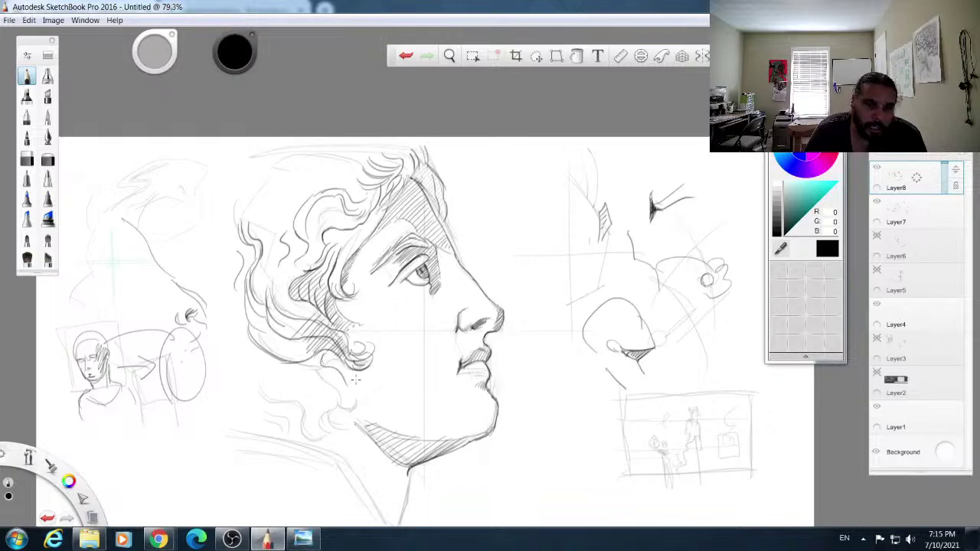
Step: Draw the curls hanging from the ear toward the jaw, and lightly erase around the wavy lock behind the temple
mouse_move(348, 383)
mouse_down()
mouse_move(335, 416)
mouse_move(340, 395)
mouse_move(360, 408)
mouse_up()
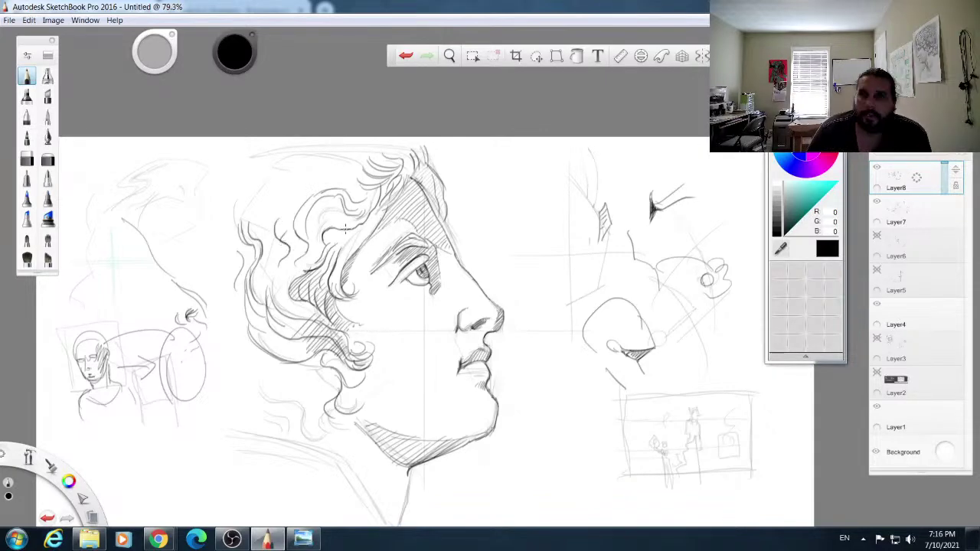
key(e)
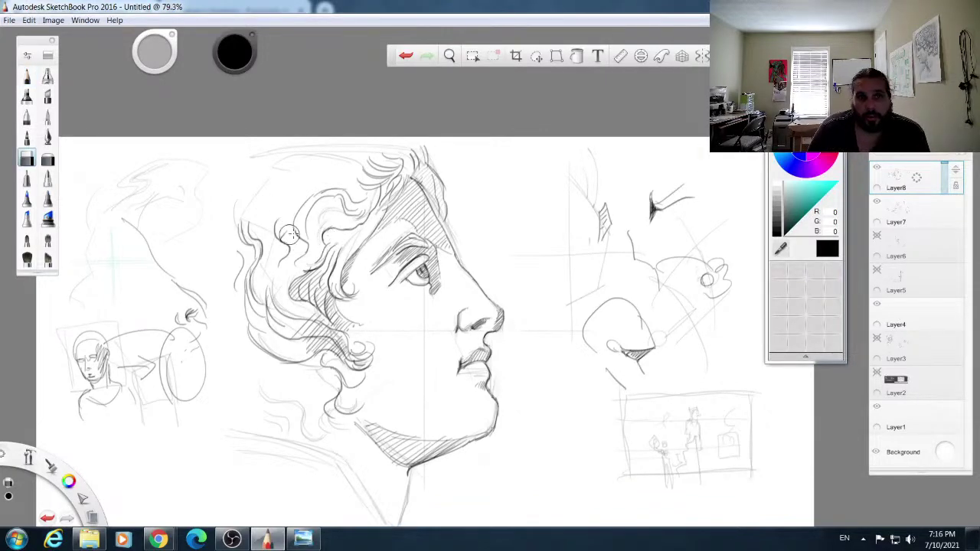
drag(281, 234, 287, 253)
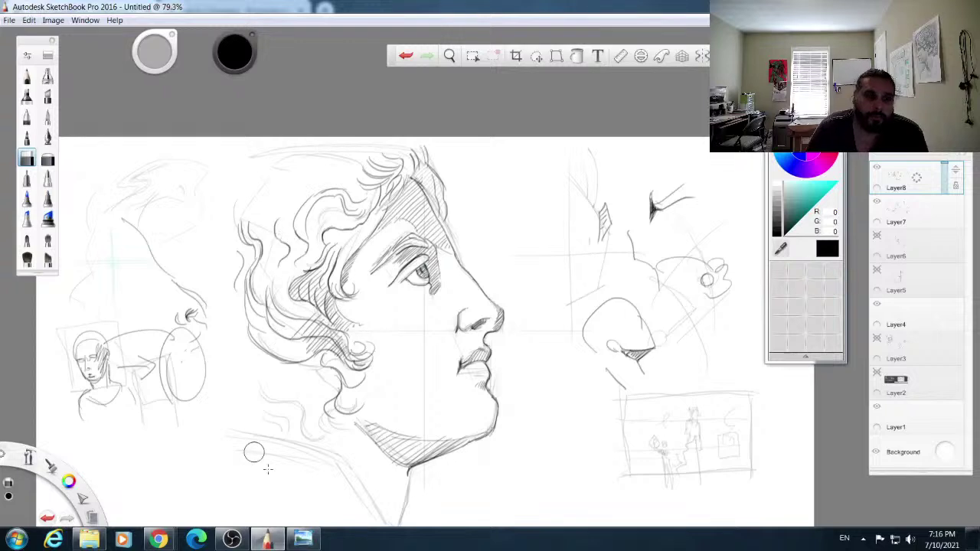
click(27, 76)
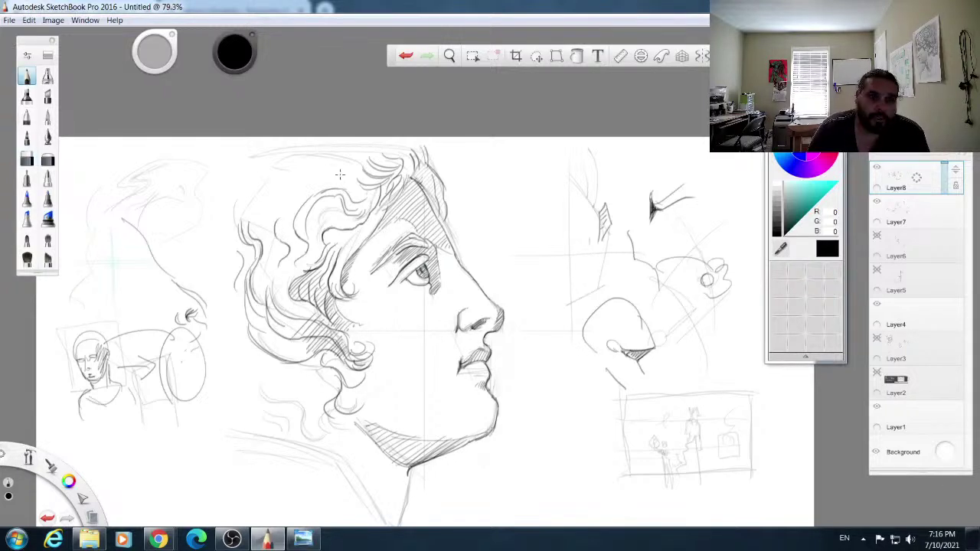
Step: Draw wavy locks across the crown and along the top contour of the hair to the forehead
drag(29, 458, 26, 421)
drag(313, 275, 334, 297)
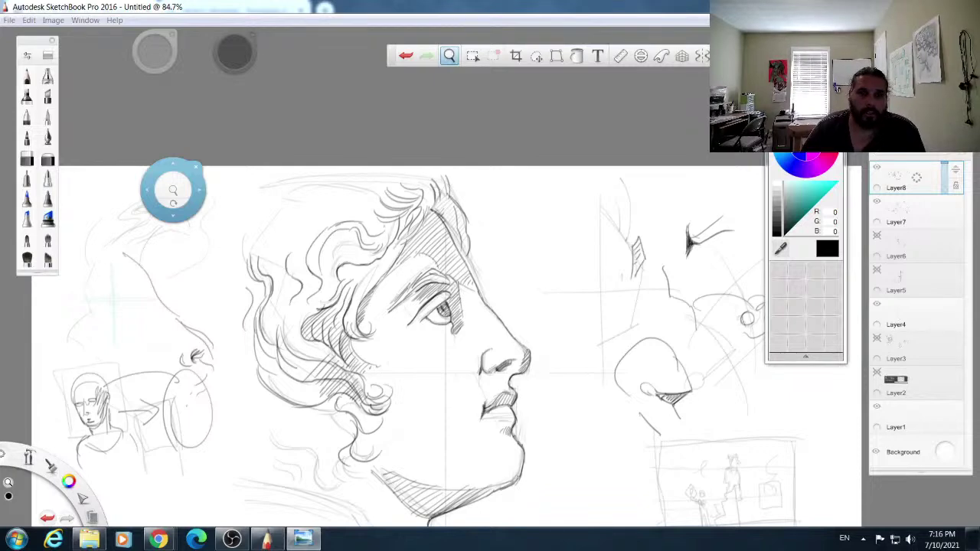
drag(147, 192, 460, 212)
click(509, 187)
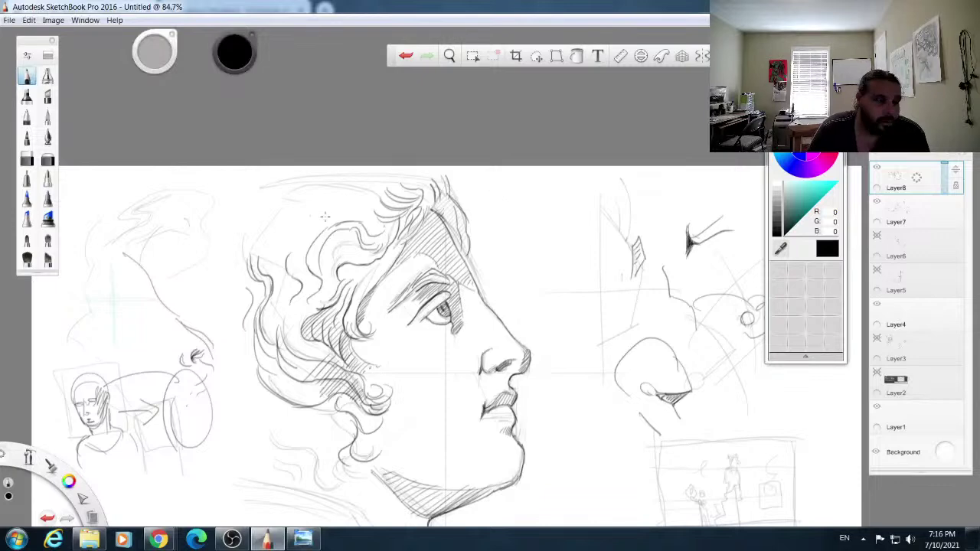
mouse_move(359, 219)
mouse_down()
mouse_move(327, 211)
mouse_move(317, 224)
mouse_move(307, 216)
mouse_move(313, 200)
mouse_move(342, 190)
mouse_move(293, 219)
mouse_move(324, 194)
mouse_move(301, 188)
mouse_move(286, 213)
mouse_up()
drag(328, 180, 376, 184)
drag(270, 178, 325, 168)
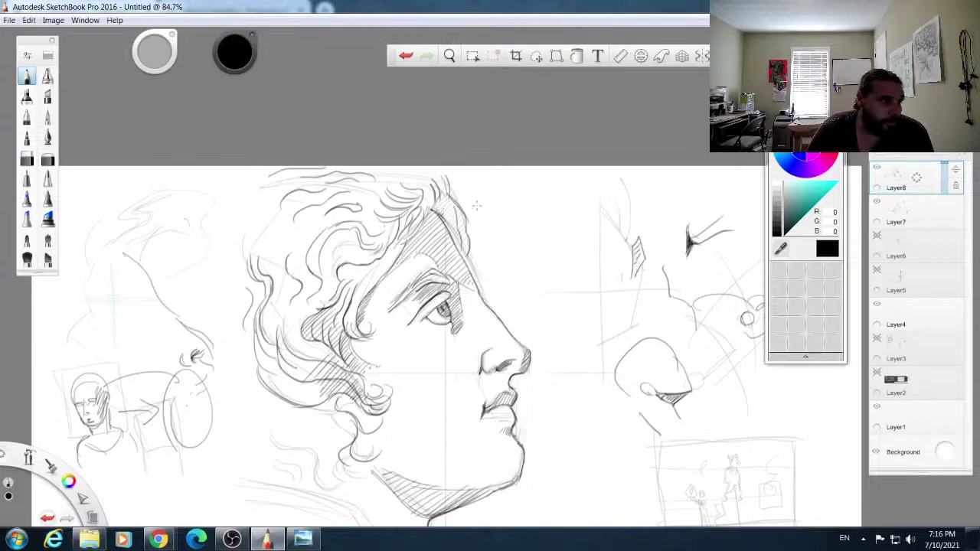
mouse_move(325, 167)
mouse_down()
mouse_move(355, 173)
mouse_move(341, 167)
mouse_move(446, 181)
mouse_move(438, 176)
mouse_move(437, 201)
mouse_move(425, 208)
mouse_move(398, 207)
mouse_move(396, 193)
mouse_move(421, 181)
mouse_move(426, 214)
mouse_up()
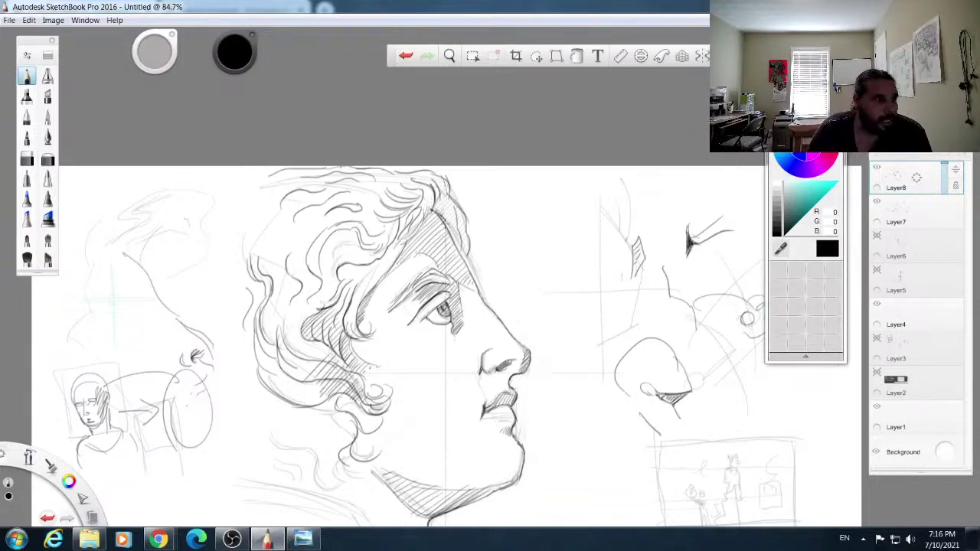
Step: Hatch the lock hanging over the far side of the forehead and the hair at the front of the crown
drag(429, 213, 448, 198)
drag(436, 214, 453, 200)
mouse_move(446, 215)
mouse_down()
mouse_move(456, 204)
mouse_move(448, 222)
mouse_move(459, 250)
mouse_up()
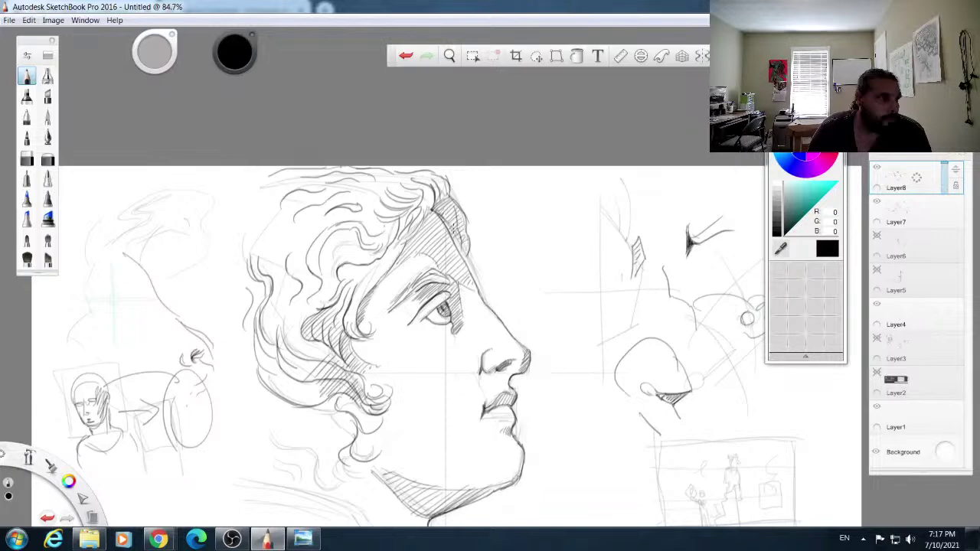
mouse_move(440, 178)
mouse_down()
mouse_move(425, 209)
mouse_move(400, 198)
mouse_up()
drag(414, 178, 397, 191)
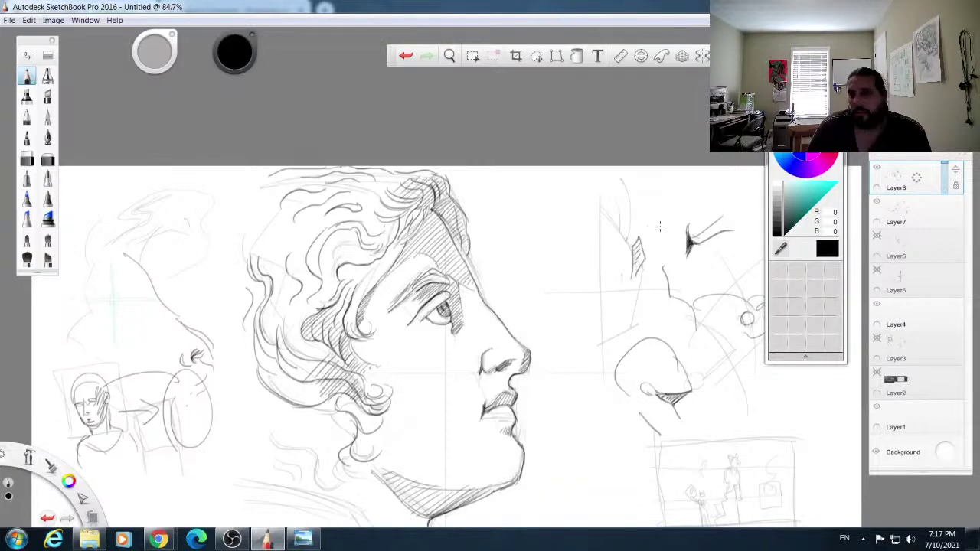
Step: Sketch a small torso figure with a raised arm below the head diagram, with a line leading to a small winged figure
drag(618, 191, 616, 201)
mouse_move(706, 463)
mouse_down()
mouse_move(682, 494)
mouse_move(696, 488)
mouse_move(675, 499)
mouse_move(717, 480)
mouse_move(689, 456)
mouse_move(692, 483)
mouse_move(723, 459)
mouse_move(728, 469)
mouse_move(700, 494)
mouse_move(640, 460)
mouse_up()
mouse_move(583, 443)
mouse_down()
mouse_move(618, 467)
mouse_move(591, 469)
mouse_move(603, 470)
mouse_move(590, 472)
mouse_move(591, 499)
mouse_move(610, 480)
mouse_move(634, 480)
mouse_move(603, 504)
mouse_move(605, 520)
mouse_move(576, 527)
mouse_up()
mouse_move(629, 481)
mouse_down()
mouse_move(629, 464)
mouse_move(640, 478)
mouse_move(634, 438)
mouse_move(635, 469)
mouse_move(572, 451)
mouse_move(631, 430)
mouse_move(637, 417)
mouse_move(643, 424)
mouse_up()
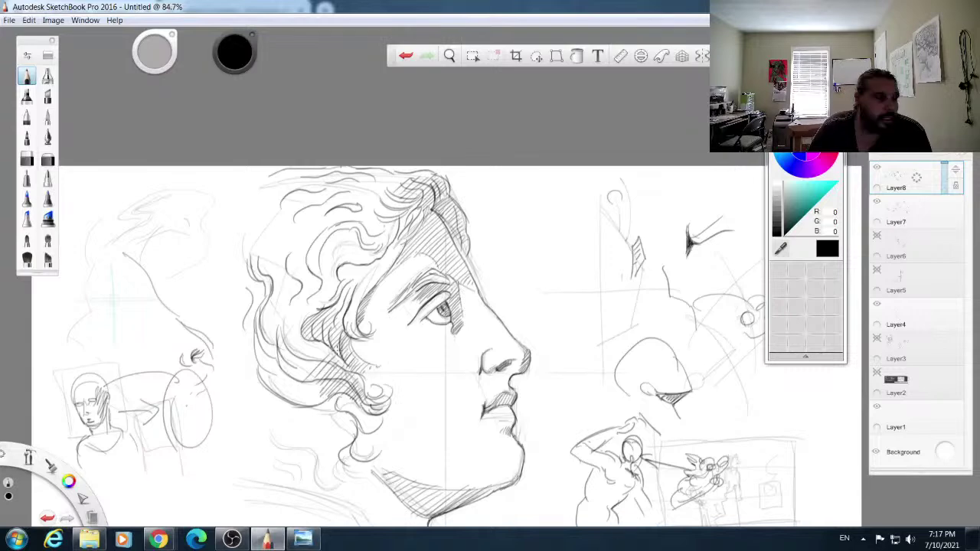
Step: Hatch a shadow band through the hair along the hairline from the temple up to the forehead
drag(29, 458, 34, 406)
mouse_move(579, 357)
mouse_down()
mouse_move(558, 243)
mouse_move(562, 255)
mouse_up()
click(562, 224)
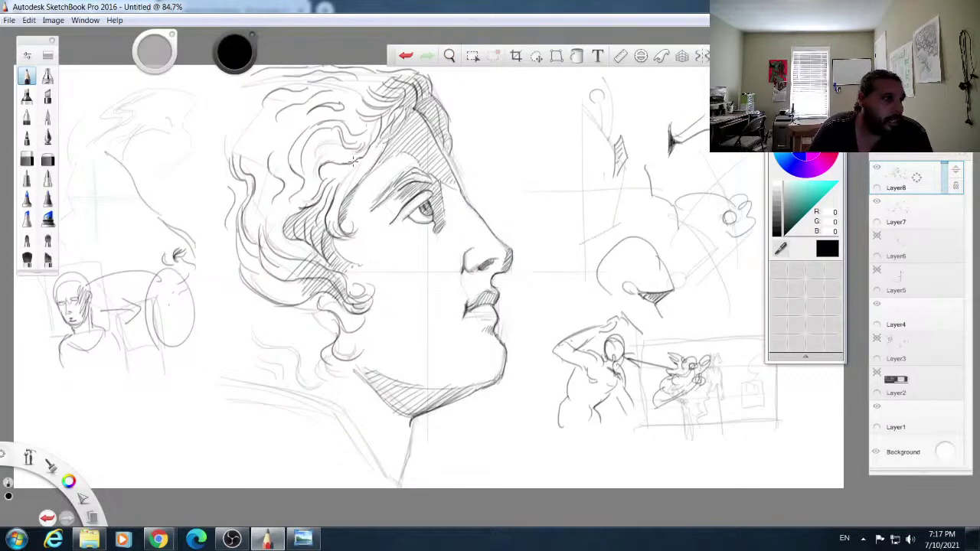
mouse_move(321, 170)
mouse_down()
mouse_move(344, 154)
mouse_move(341, 184)
mouse_move(332, 186)
mouse_move(366, 136)
mouse_move(386, 152)
mouse_move(354, 180)
mouse_move(383, 153)
mouse_move(354, 175)
mouse_move(395, 132)
mouse_move(371, 145)
mouse_move(398, 101)
mouse_up()
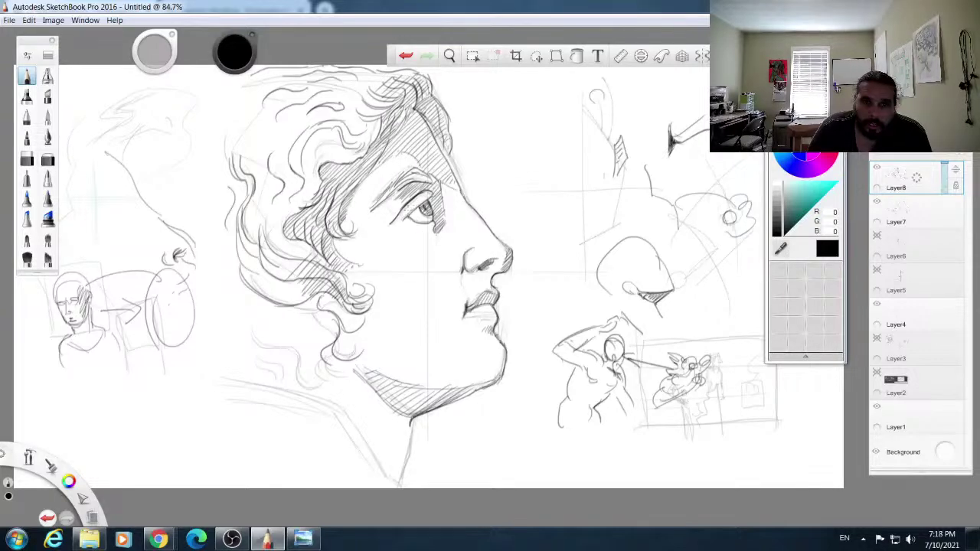
Step: Strengthen the dark accents at the brow, front lock edge, hair pocket behind the temple, back waves and nostril
mouse_move(409, 214)
mouse_down()
mouse_move(430, 195)
mouse_move(424, 183)
mouse_move(393, 191)
mouse_move(436, 182)
mouse_up()
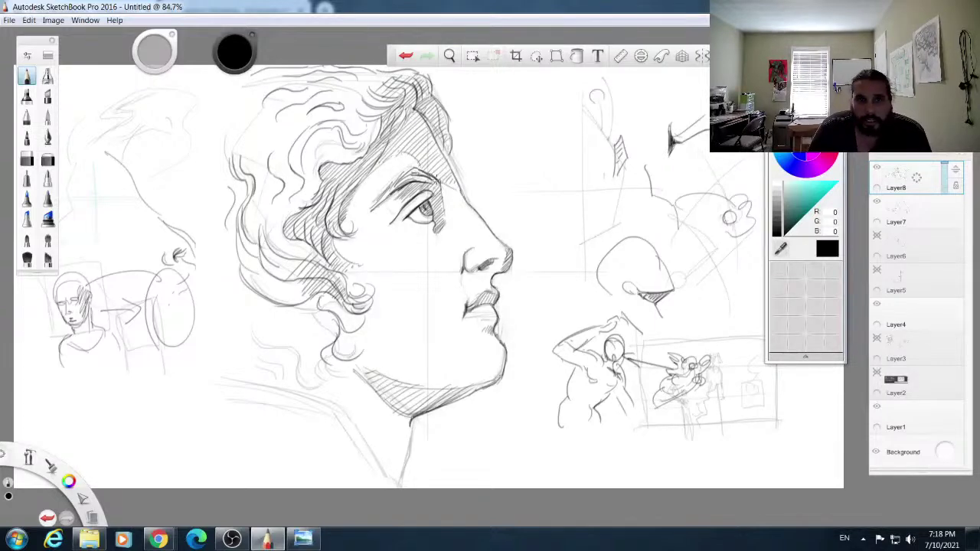
mouse_move(424, 121)
mouse_down()
mouse_move(413, 107)
mouse_move(438, 139)
mouse_up()
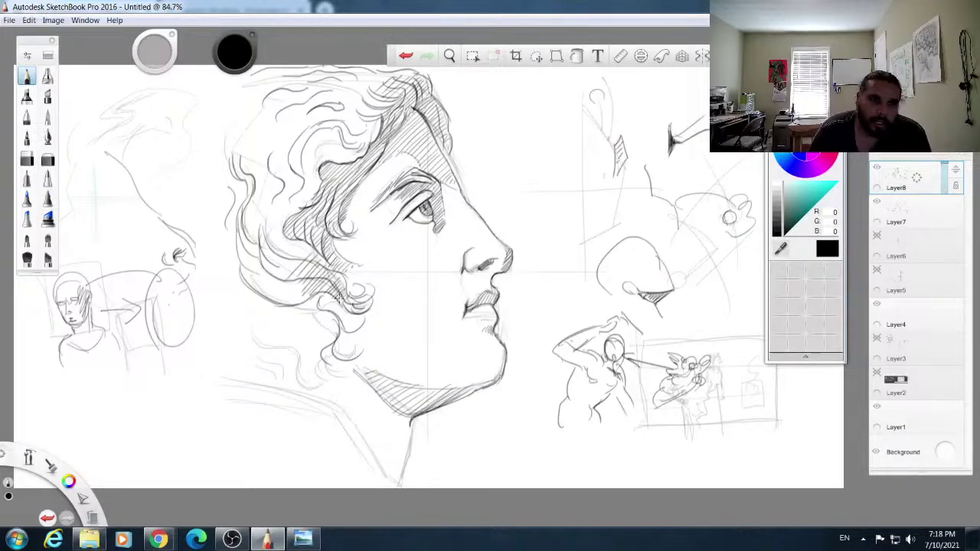
mouse_move(316, 227)
mouse_down()
mouse_move(318, 256)
mouse_move(321, 232)
mouse_move(321, 257)
mouse_move(335, 266)
mouse_move(299, 226)
mouse_move(301, 235)
mouse_move(305, 224)
mouse_move(306, 252)
mouse_up()
drag(310, 247, 316, 264)
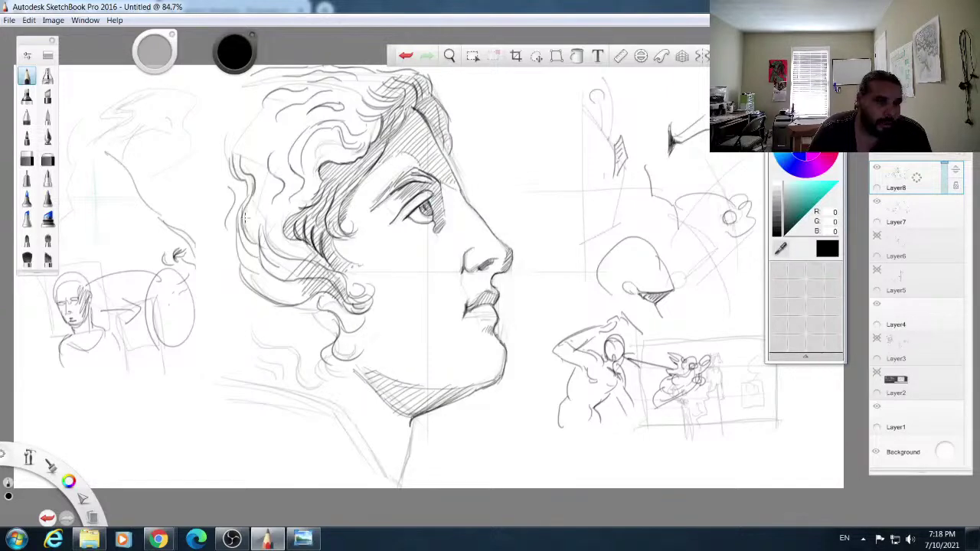
mouse_move(272, 201)
mouse_down()
mouse_move(284, 183)
mouse_move(249, 175)
mouse_move(248, 202)
mouse_up()
drag(233, 162, 243, 197)
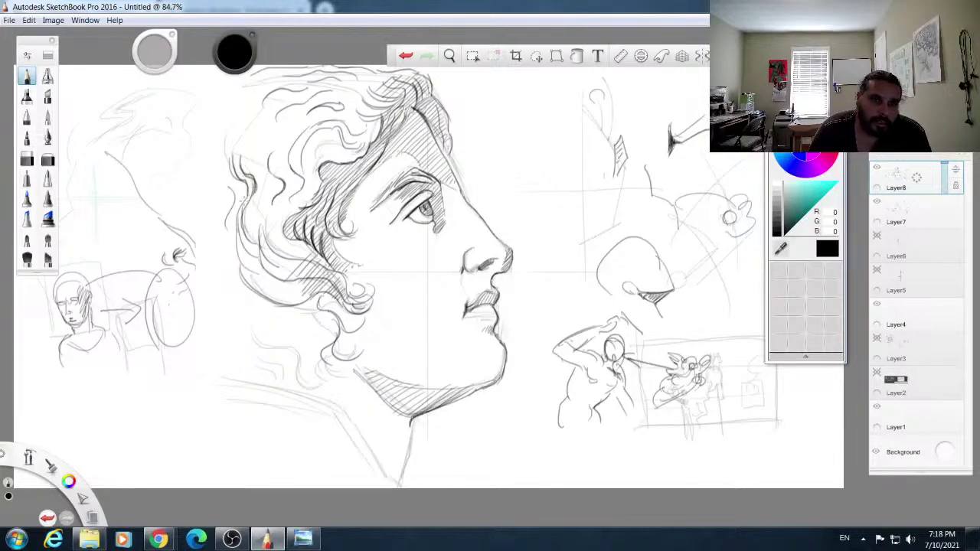
drag(471, 266, 496, 260)
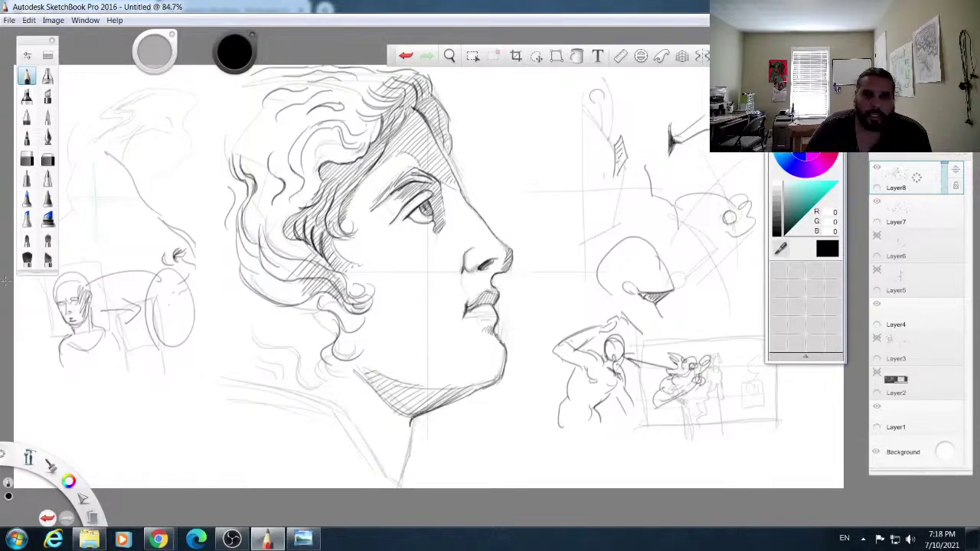
Step: Strengthen the front contour of the neck below the jaw and hatch the shadow plane on the neck
key(alt+Tab)
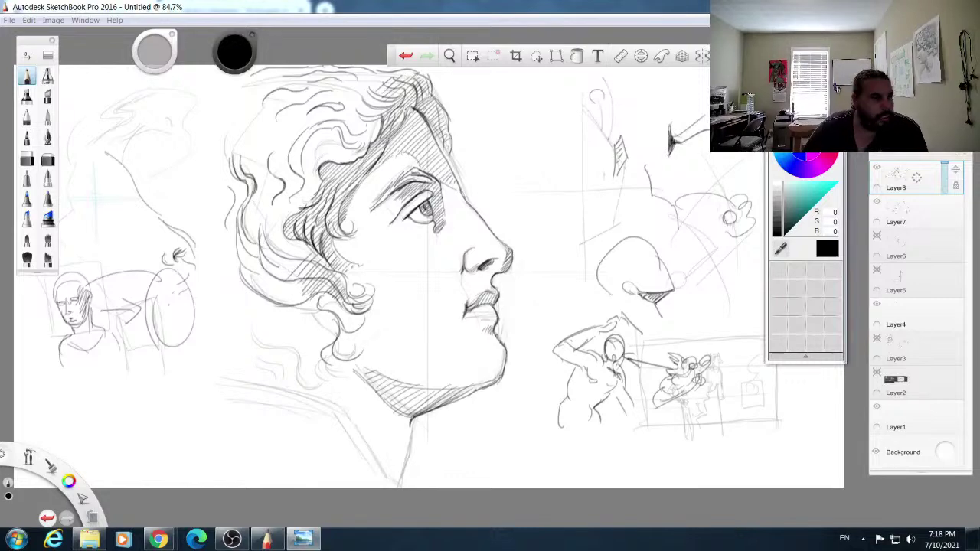
drag(418, 428, 408, 420)
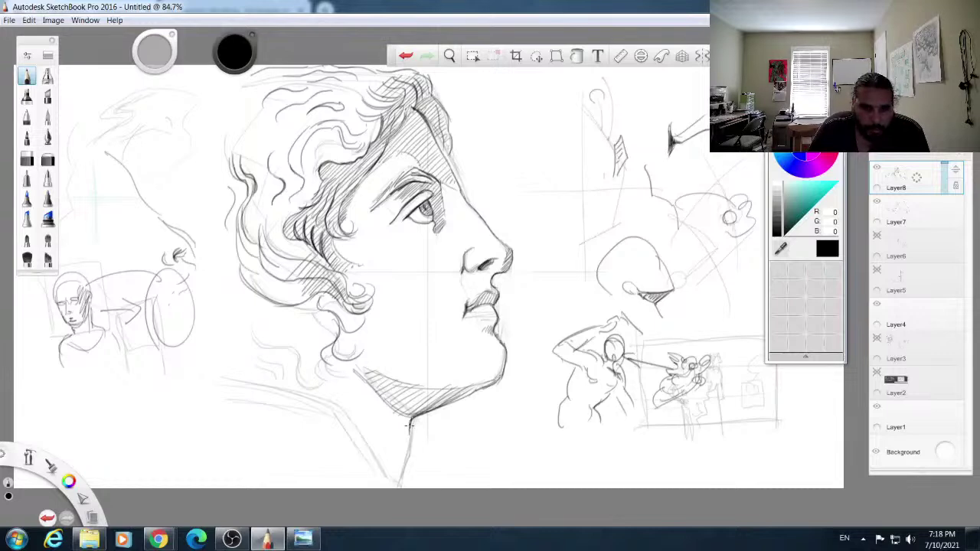
drag(409, 435, 399, 484)
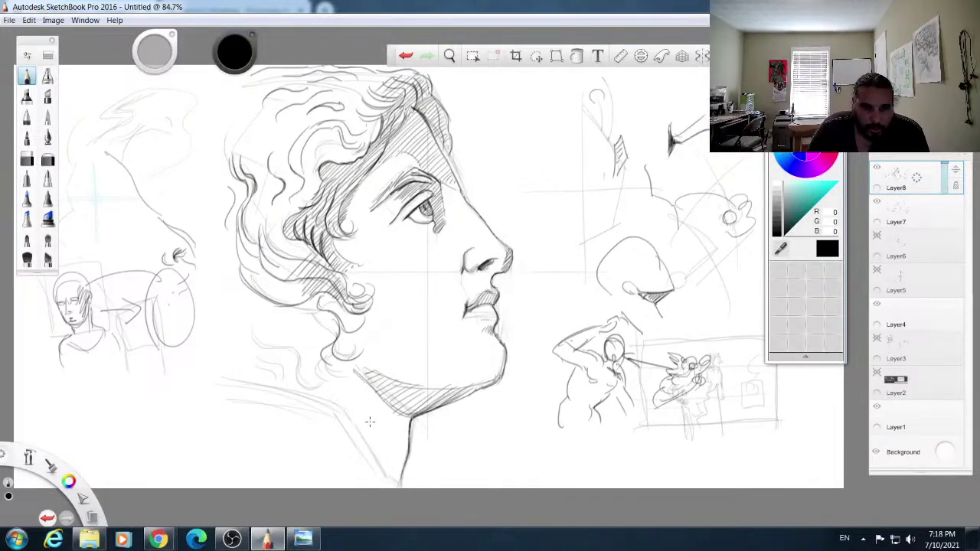
mouse_move(380, 411)
mouse_down()
mouse_move(373, 448)
mouse_move(373, 458)
mouse_up()
mouse_move(402, 426)
mouse_down()
mouse_move(380, 461)
mouse_move(393, 490)
mouse_move(377, 485)
mouse_move(380, 464)
mouse_move(345, 409)
mouse_move(364, 475)
mouse_up()
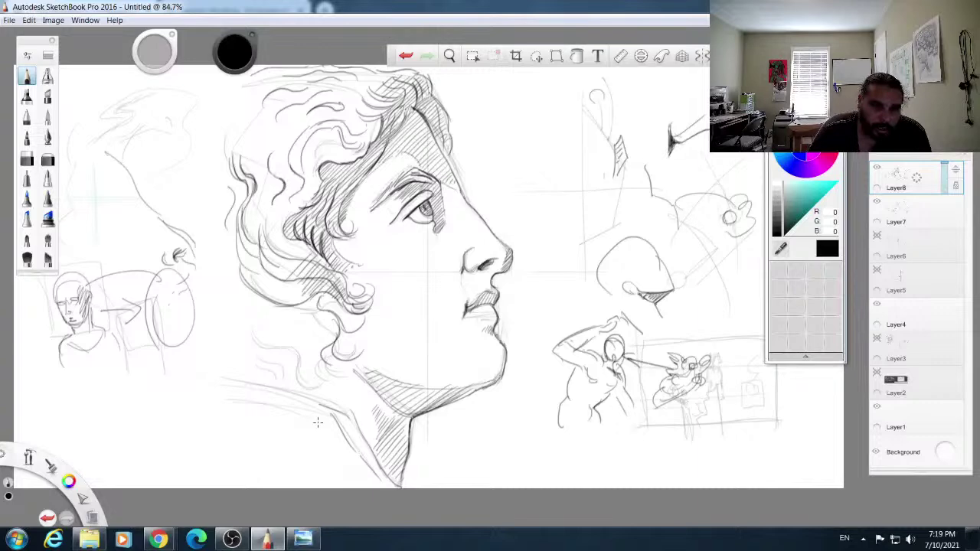
Step: Redraw the collar and shoulder lines behind the neck with darker strokes
mouse_move(329, 415)
mouse_down()
mouse_move(248, 410)
mouse_move(277, 403)
mouse_move(323, 417)
mouse_up()
drag(270, 397, 315, 412)
mouse_move(191, 380)
mouse_down()
mouse_move(264, 376)
mouse_move(231, 377)
mouse_move(323, 399)
mouse_move(280, 383)
mouse_move(343, 409)
mouse_up()
Step: Extend the small raised-arm torso figure with hips and legs, and hatch the shadow on its torso
mouse_move(588, 371)
mouse_down()
mouse_move(583, 397)
mouse_move(592, 395)
mouse_move(586, 409)
mouse_move(568, 413)
mouse_move(579, 422)
mouse_move(601, 409)
mouse_move(592, 427)
mouse_move(601, 419)
mouse_move(562, 437)
mouse_move(599, 475)
mouse_up()
drag(596, 437, 616, 477)
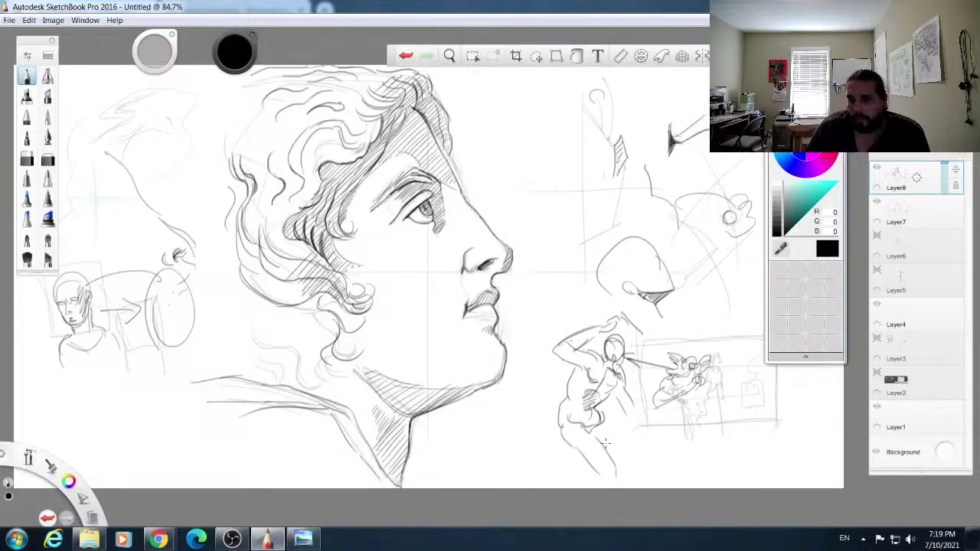
drag(587, 410, 591, 420)
mouse_move(609, 345)
mouse_down()
mouse_move(600, 328)
mouse_move(621, 323)
mouse_up()
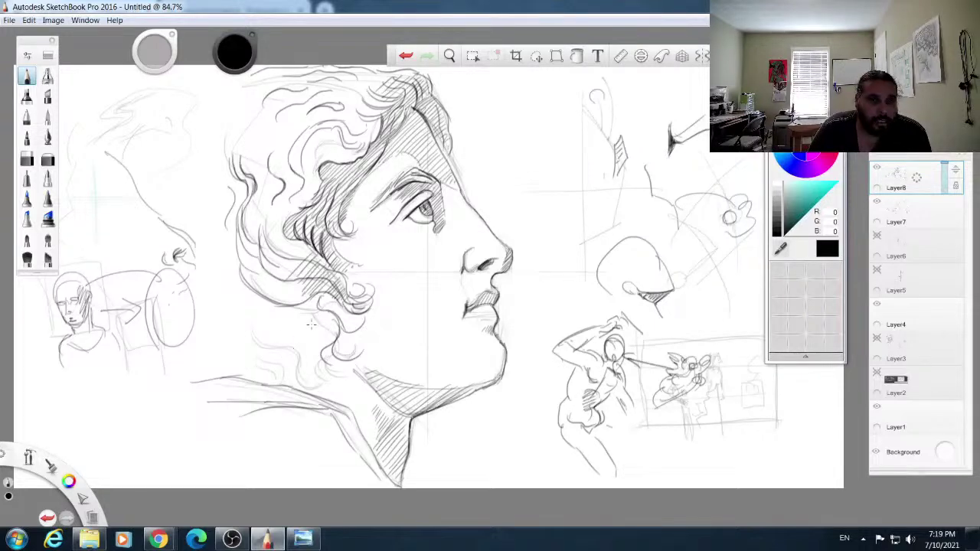
Step: Draw the wavy locks at the nape in dark lines and reinforce the back contour of the hair
mouse_move(273, 309)
mouse_down()
mouse_move(304, 314)
mouse_move(303, 343)
mouse_move(311, 312)
mouse_move(303, 347)
mouse_move(312, 339)
mouse_move(308, 358)
mouse_move(310, 345)
mouse_move(323, 376)
mouse_move(299, 355)
mouse_move(311, 375)
mouse_up()
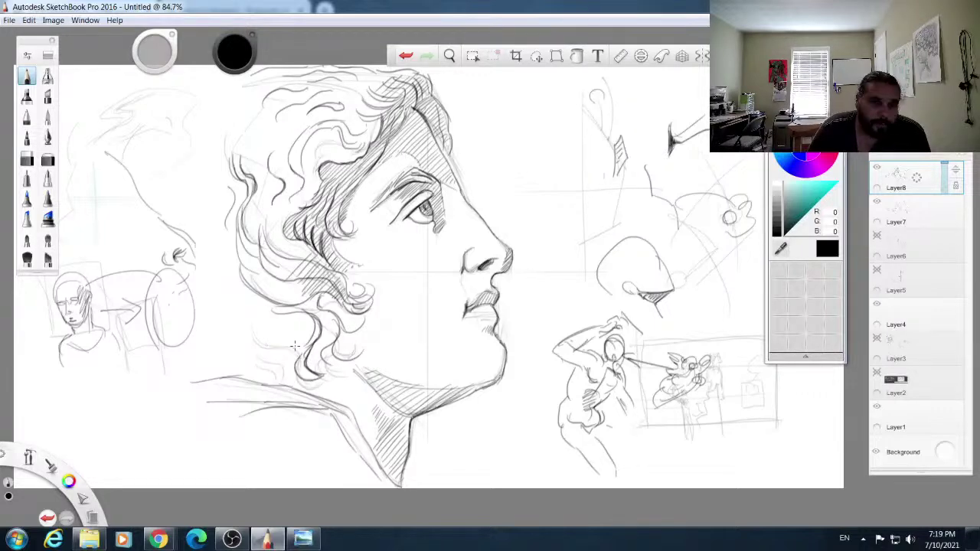
drag(300, 340, 244, 298)
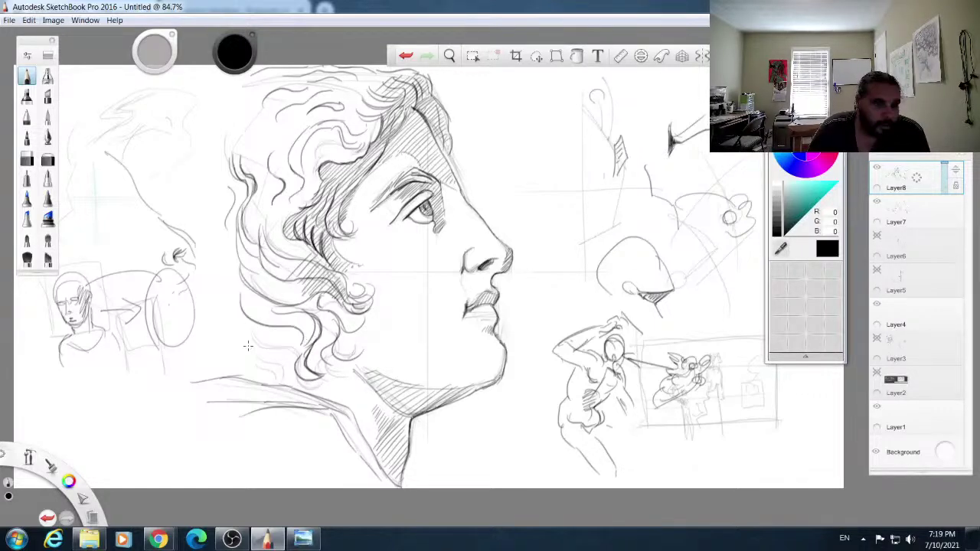
mouse_move(250, 335)
mouse_down()
mouse_move(271, 348)
mouse_move(271, 375)
mouse_up()
drag(282, 342, 277, 373)
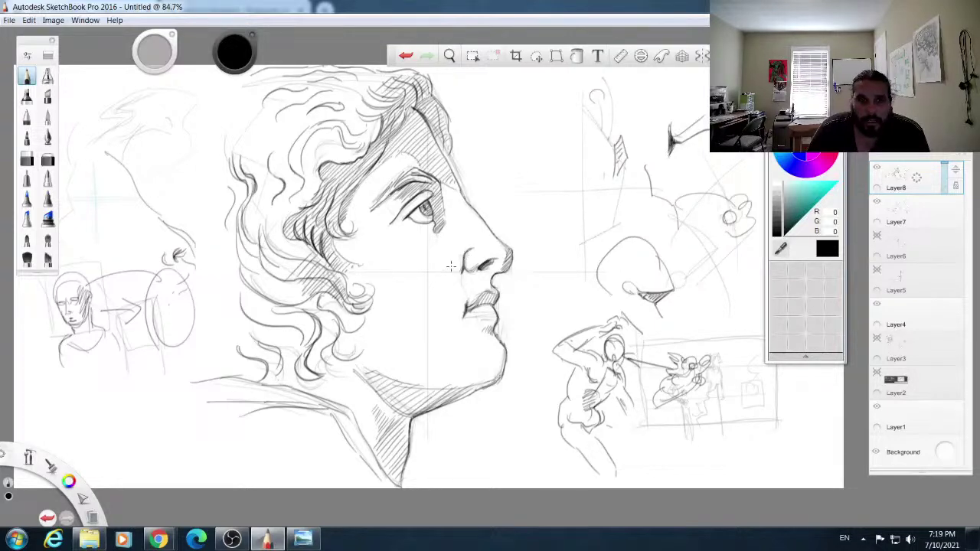
mouse_move(242, 267)
mouse_down()
mouse_move(255, 291)
mouse_move(236, 262)
mouse_move(245, 314)
mouse_move(235, 296)
mouse_move(268, 321)
mouse_up()
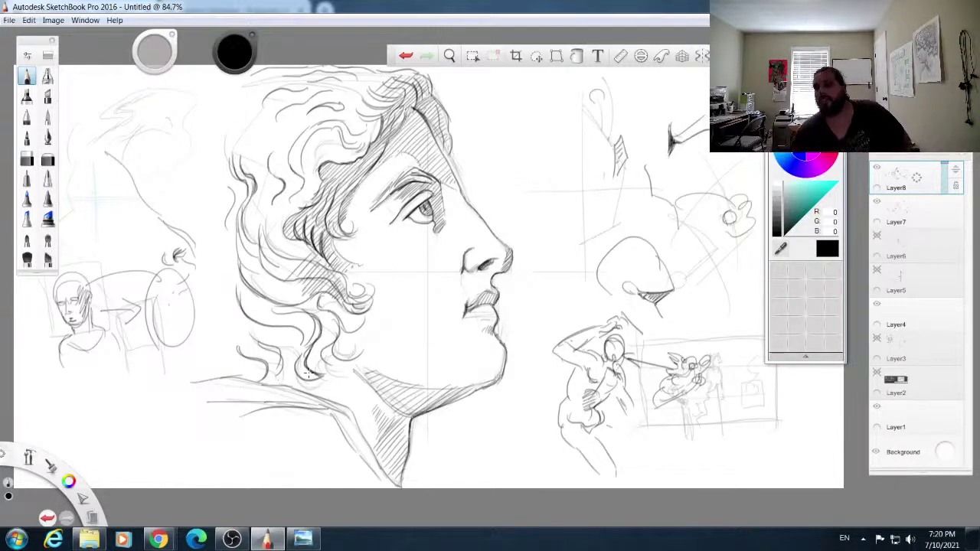
Step: Hide the Layer7 construction sketch and compare the profile drawing with the ABA-0349 reference print
click(877, 201)
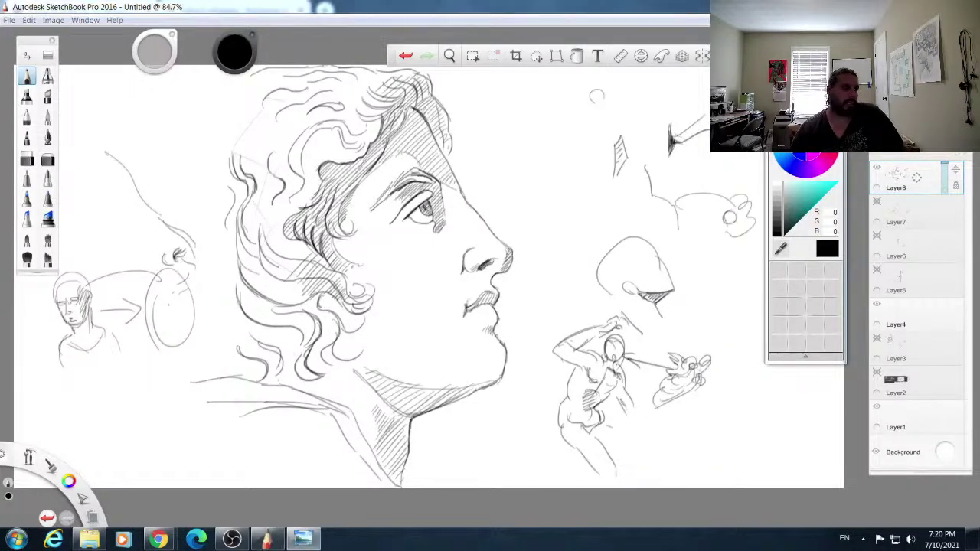
click(303, 539)
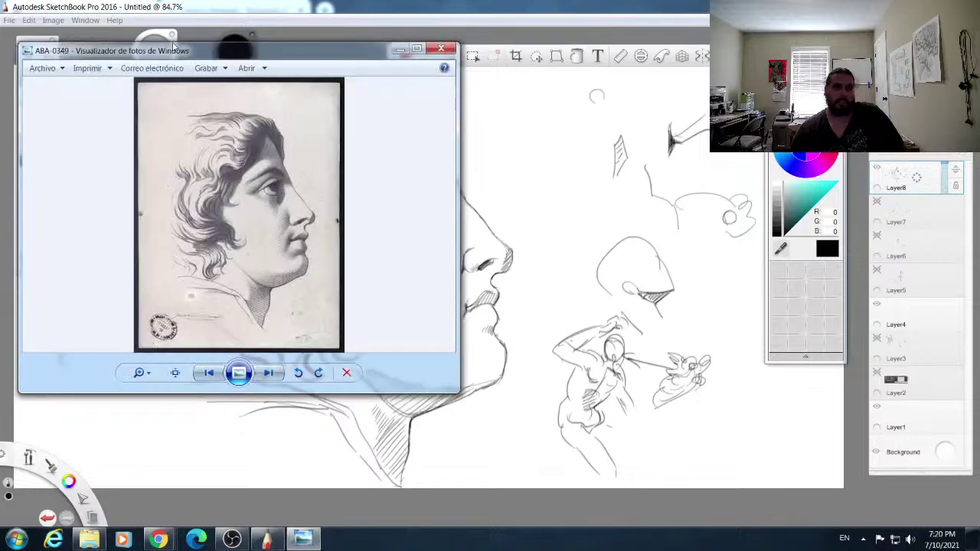
drag(287, 54, 639, 54)
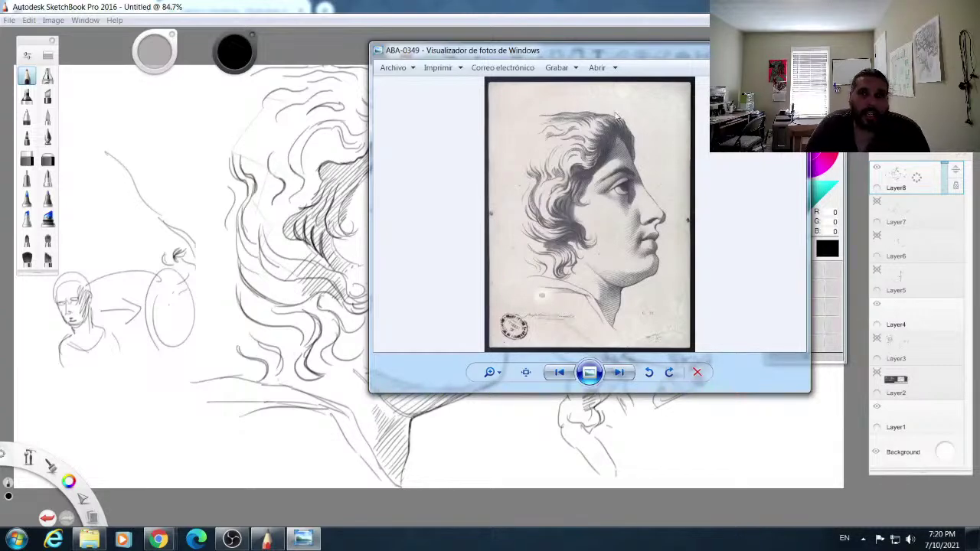
mouse_move(631, 55)
mouse_down()
mouse_move(610, 75)
mouse_move(418, 121)
mouse_up()
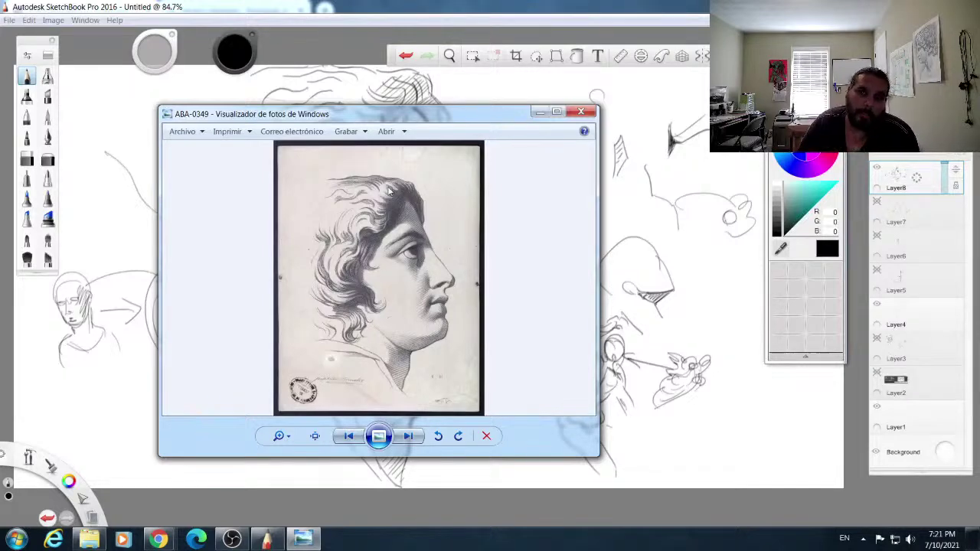
mouse_move(444, 118)
mouse_down()
mouse_move(265, 162)
mouse_move(0, 184)
mouse_up()
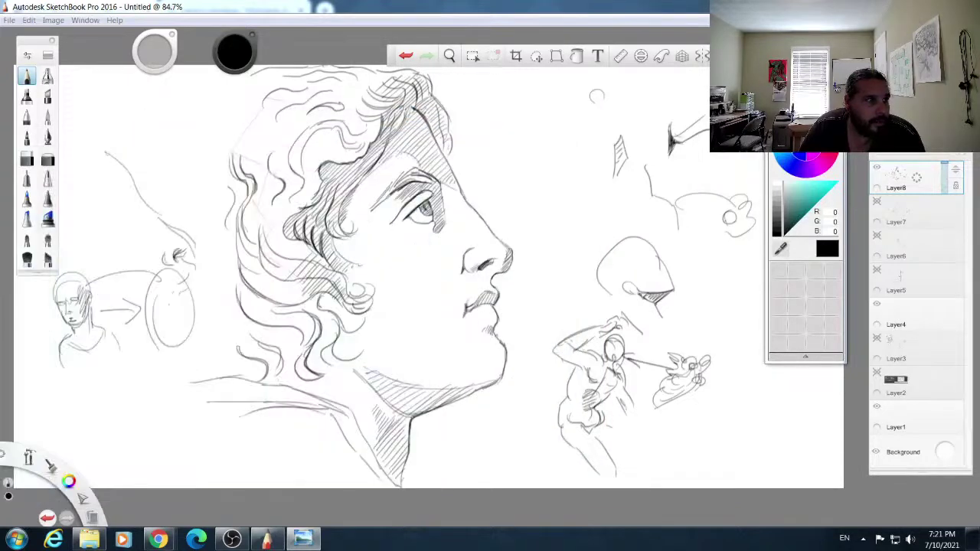
mouse_move(0, 77)
mouse_down()
mouse_move(804, 56)
mouse_move(620, 80)
mouse_move(660, 95)
mouse_up()
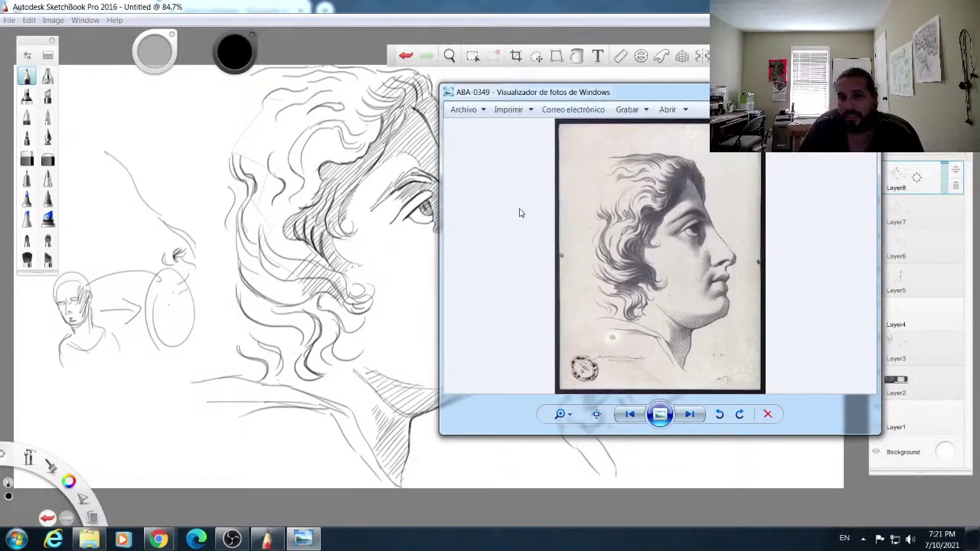
drag(668, 98, 1, 124)
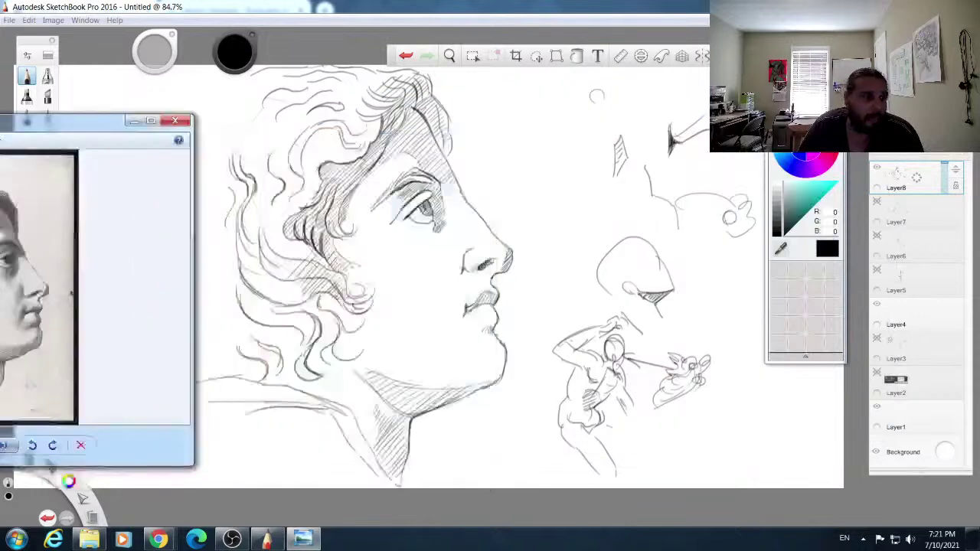
key(alt+Tab)
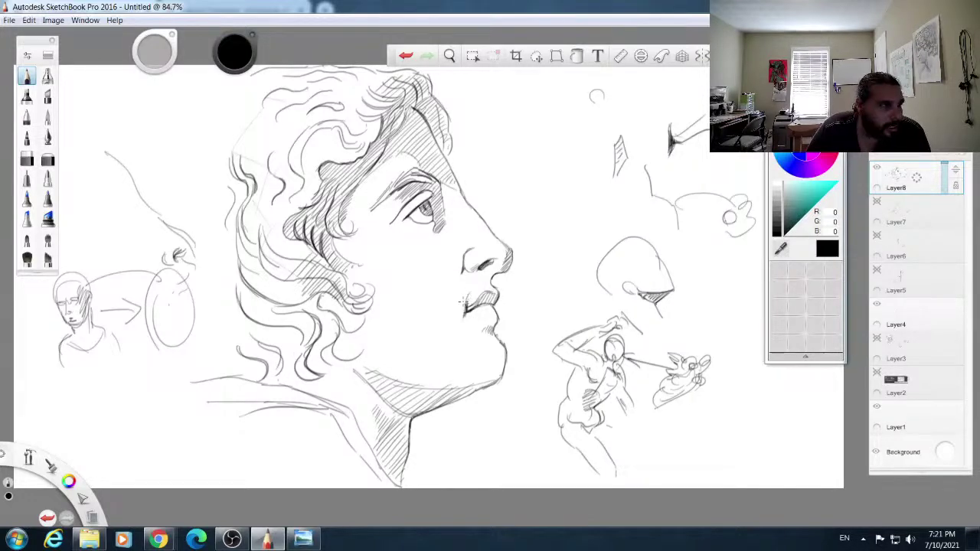
Step: Mark the crease beside the mouth corner and the fold between the cheek and the nose wing
drag(461, 293, 456, 333)
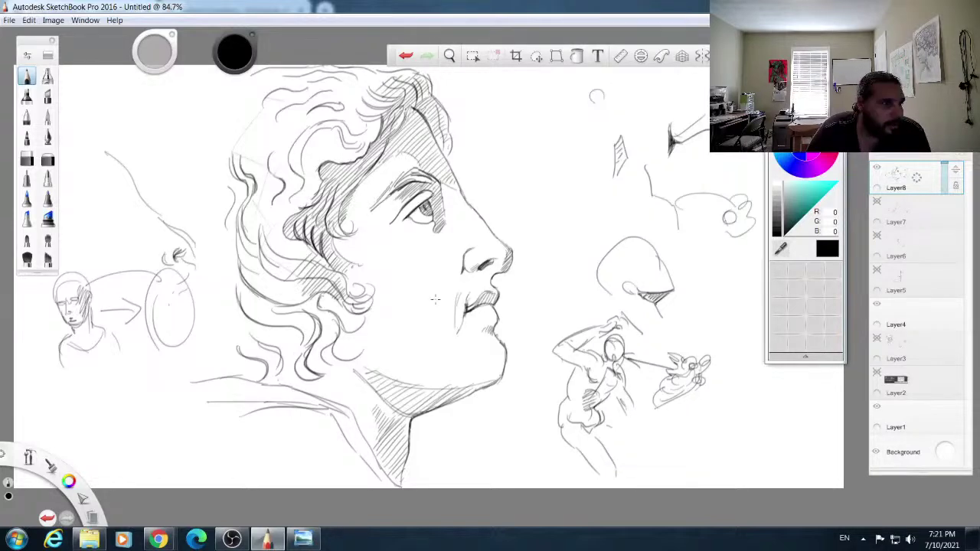
drag(458, 239, 463, 271)
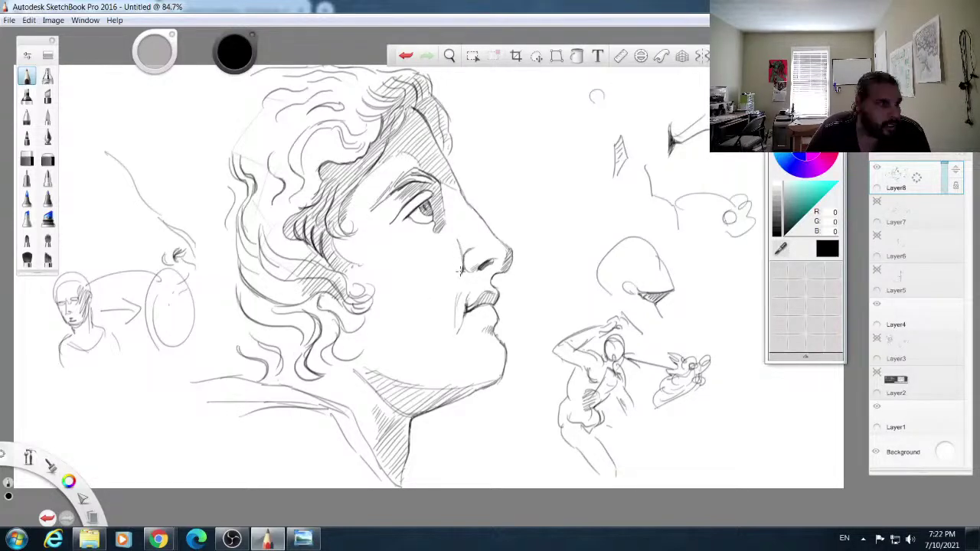
click(48, 240)
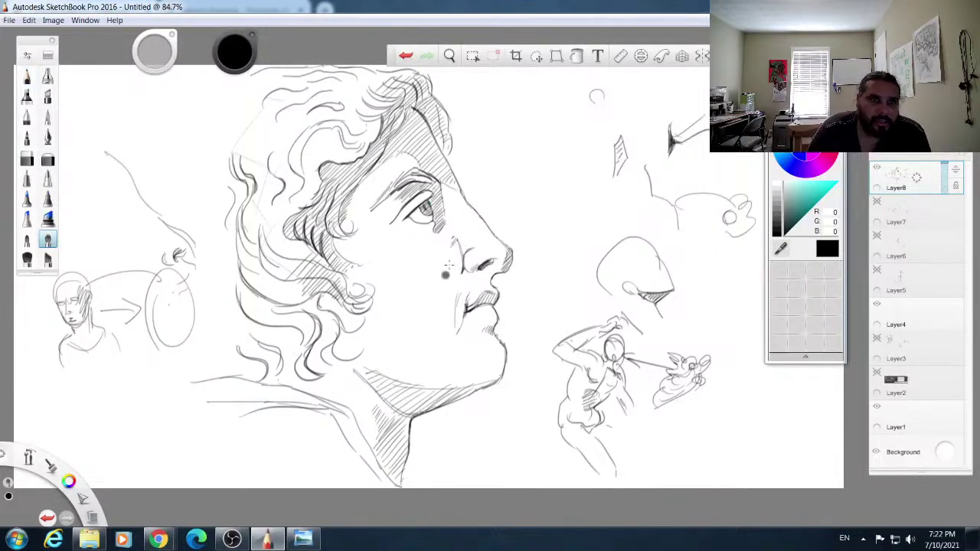
click(47, 117)
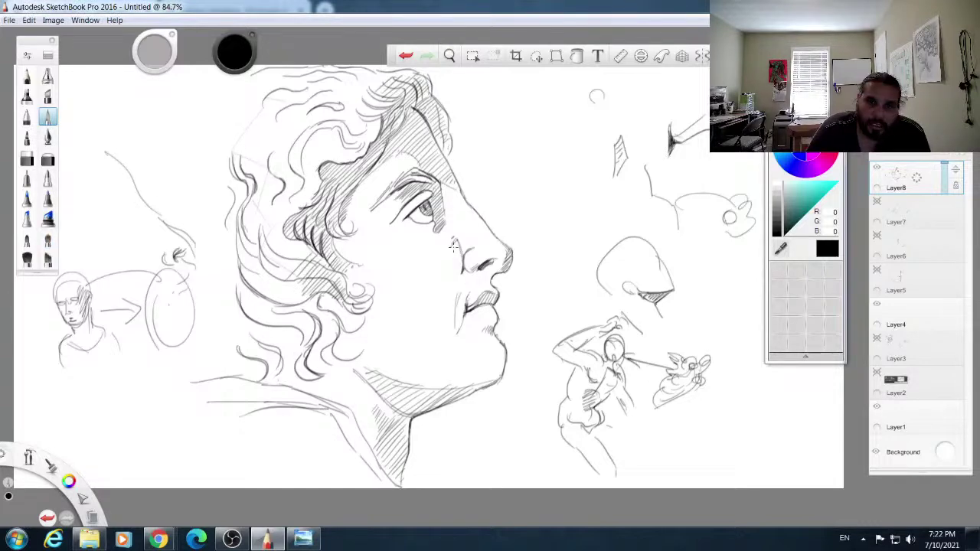
drag(453, 239, 457, 281)
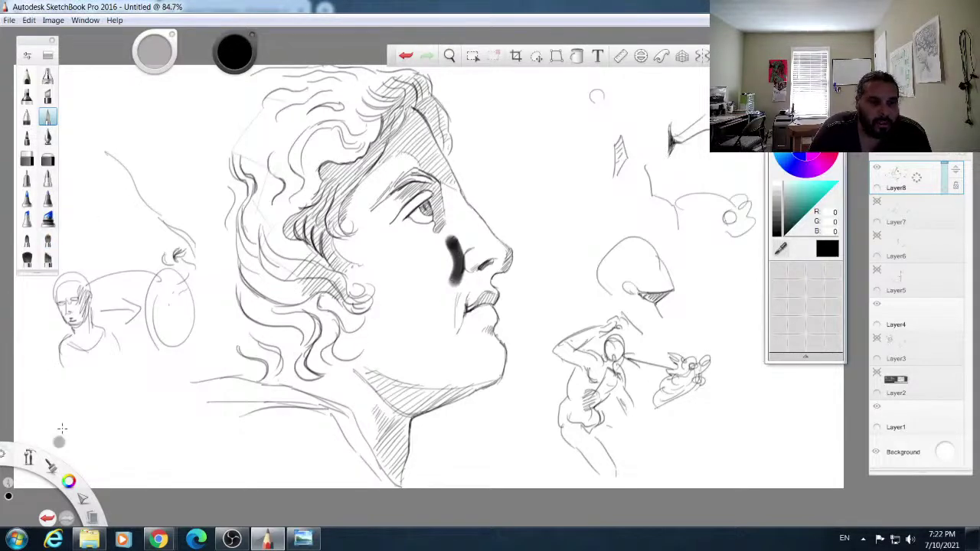
click(47, 518)
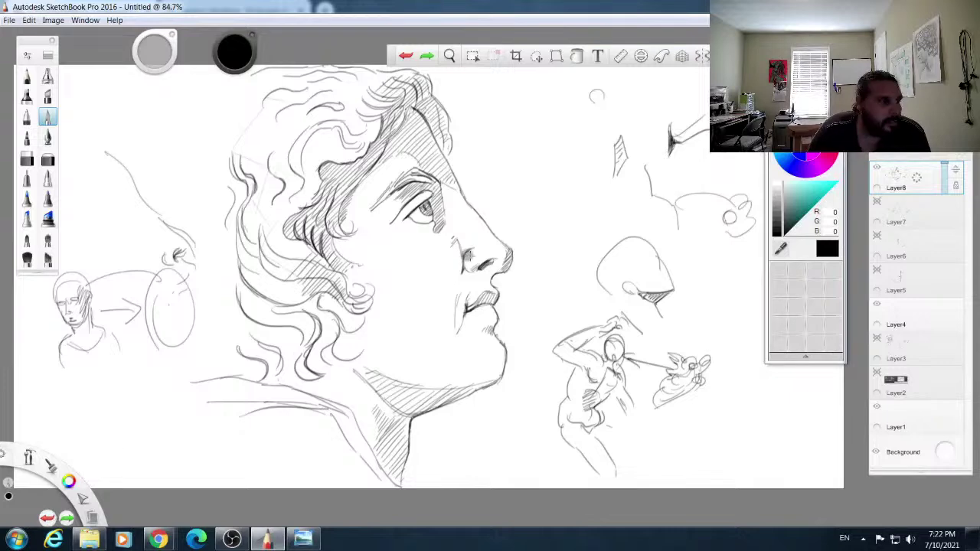
click(27, 78)
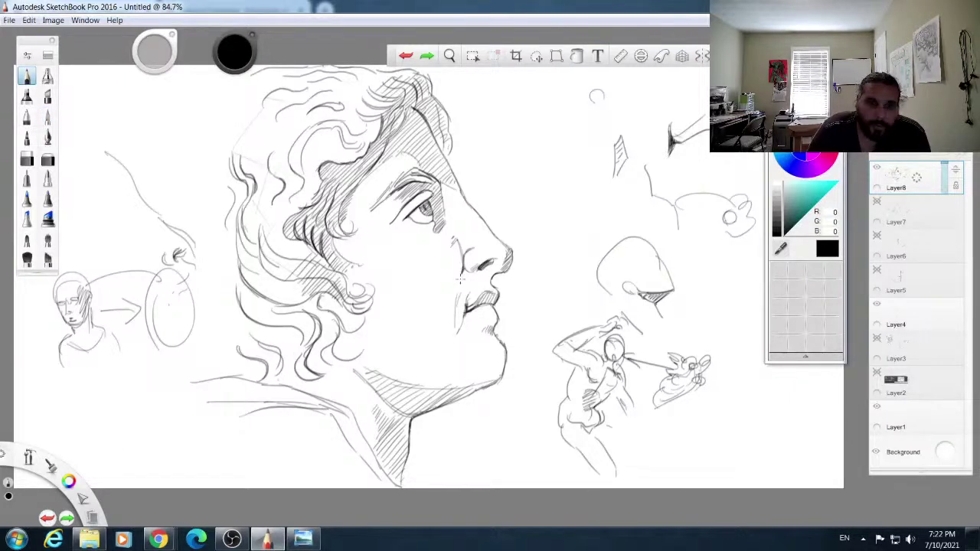
Step: Hatch the cheek shadow behind the nose wing with the pencil, from beside the nose toward the mouth
drag(462, 269, 456, 292)
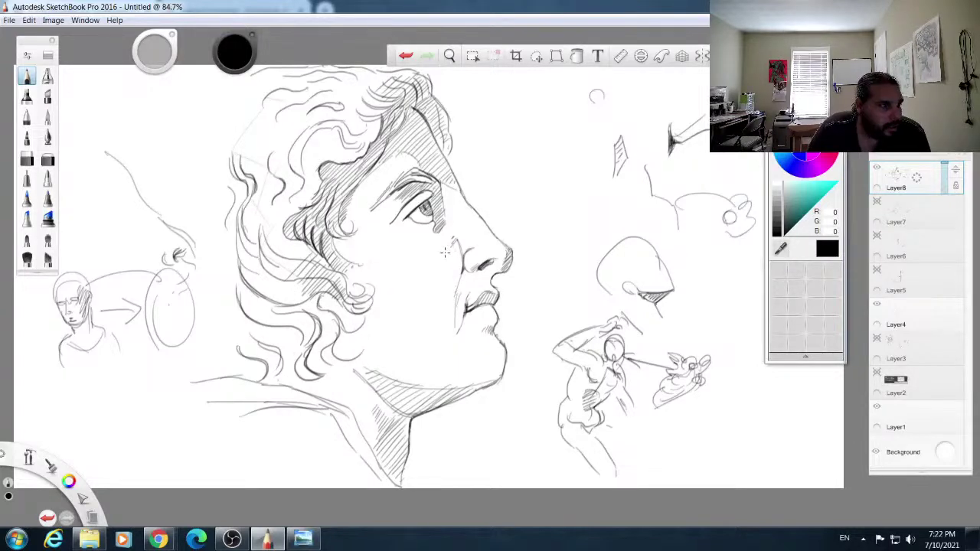
drag(458, 239, 452, 280)
drag(461, 274, 452, 291)
mouse_move(449, 244)
mouse_down()
mouse_move(437, 260)
mouse_move(452, 283)
mouse_move(442, 303)
mouse_move(448, 293)
mouse_up()
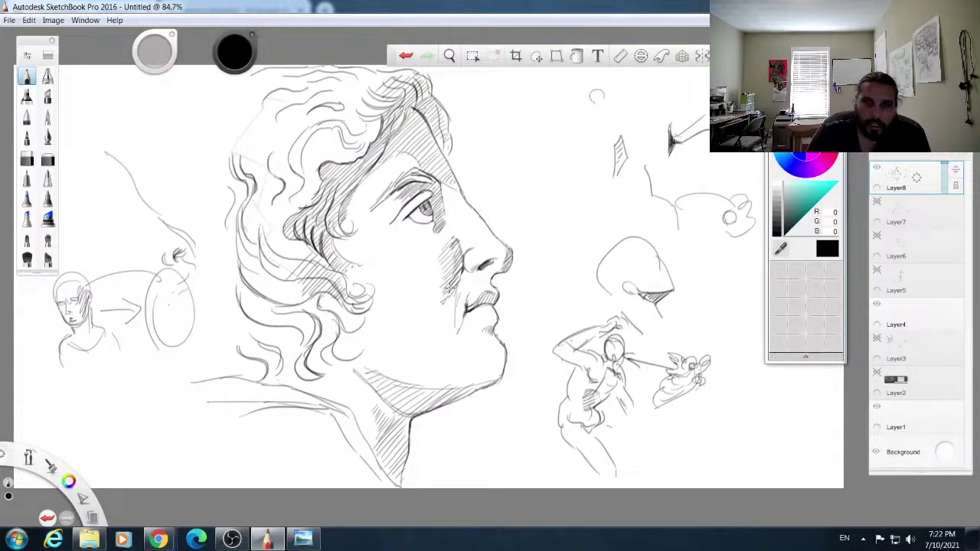
Step: Sketch a small sphere in the empty area above the head diagram and hatch its shadow side and halftone
mouse_move(553, 119)
mouse_down()
mouse_move(588, 117)
mouse_move(551, 141)
mouse_up()
mouse_move(547, 97)
mouse_down()
mouse_move(565, 114)
mouse_move(559, 119)
mouse_move(575, 120)
mouse_move(574, 110)
mouse_move(579, 123)
mouse_move(565, 148)
mouse_up()
mouse_move(580, 113)
mouse_down()
mouse_move(583, 144)
mouse_move(575, 147)
mouse_up()
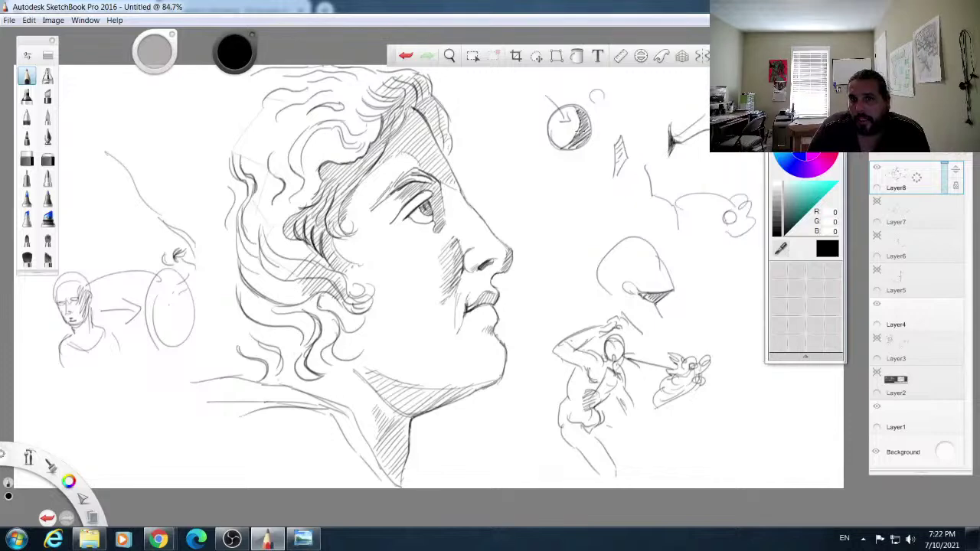
mouse_move(570, 109)
mouse_down()
mouse_move(560, 142)
mouse_move(579, 112)
mouse_up()
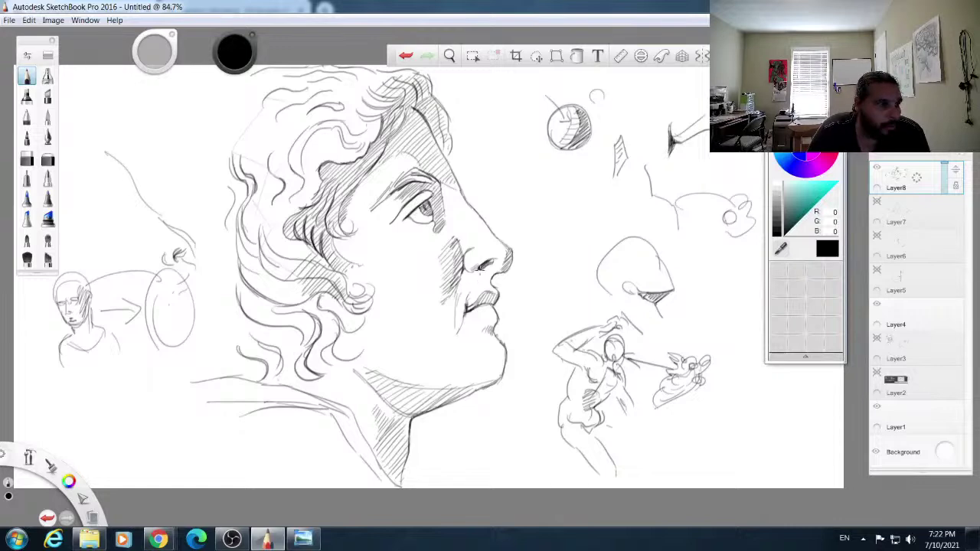
Step: Darken the nostril and underside of the nose, and hatch the eyebrow and upper eyelid more heavily
drag(474, 268, 480, 264)
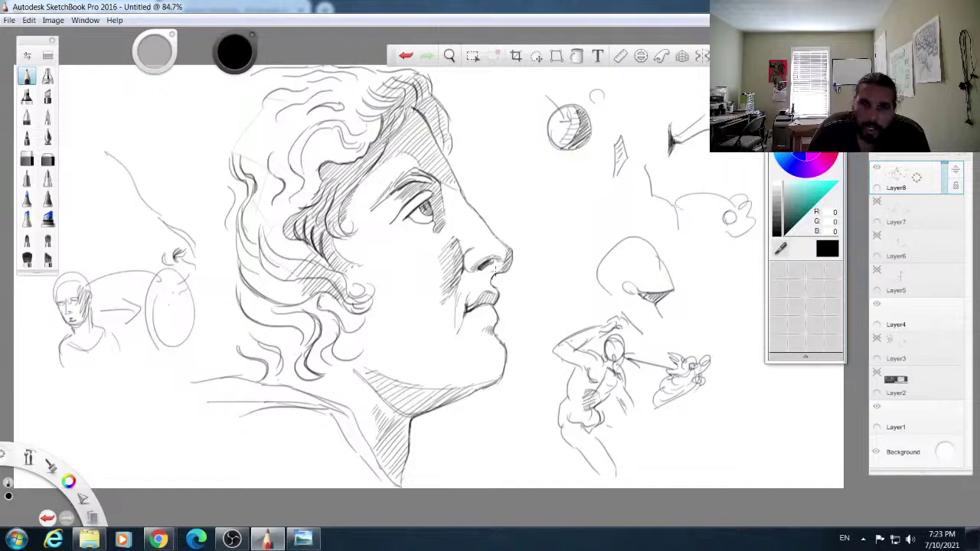
mouse_move(494, 273)
mouse_down()
mouse_move(492, 287)
mouse_move(510, 266)
mouse_move(510, 248)
mouse_move(506, 268)
mouse_move(498, 262)
mouse_up()
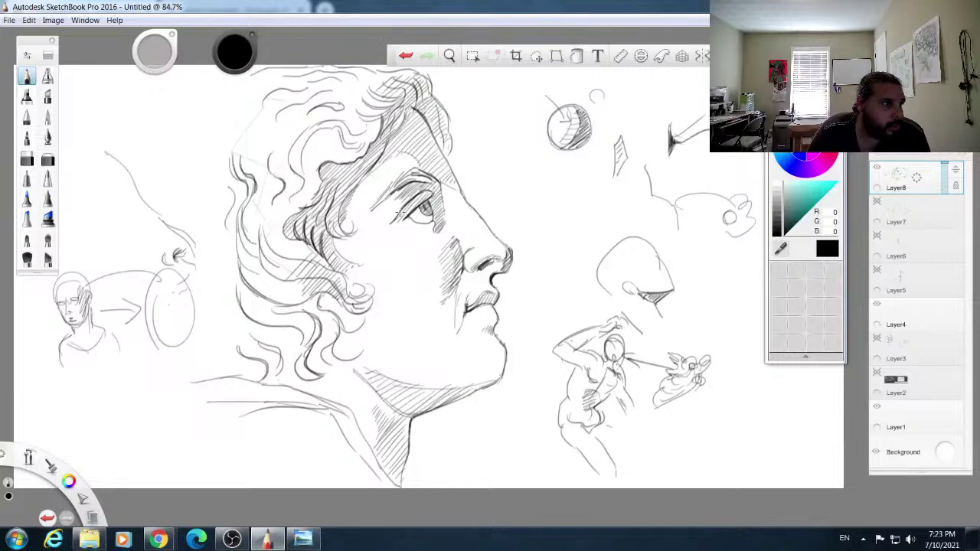
mouse_move(389, 222)
mouse_down()
mouse_move(415, 196)
mouse_move(387, 228)
mouse_move(408, 199)
mouse_move(393, 205)
mouse_move(398, 193)
mouse_move(370, 229)
mouse_up()
mouse_move(396, 198)
mouse_down()
mouse_move(352, 224)
mouse_move(351, 211)
mouse_move(365, 216)
mouse_move(399, 182)
mouse_move(420, 183)
mouse_move(398, 184)
mouse_up()
drag(426, 170, 392, 187)
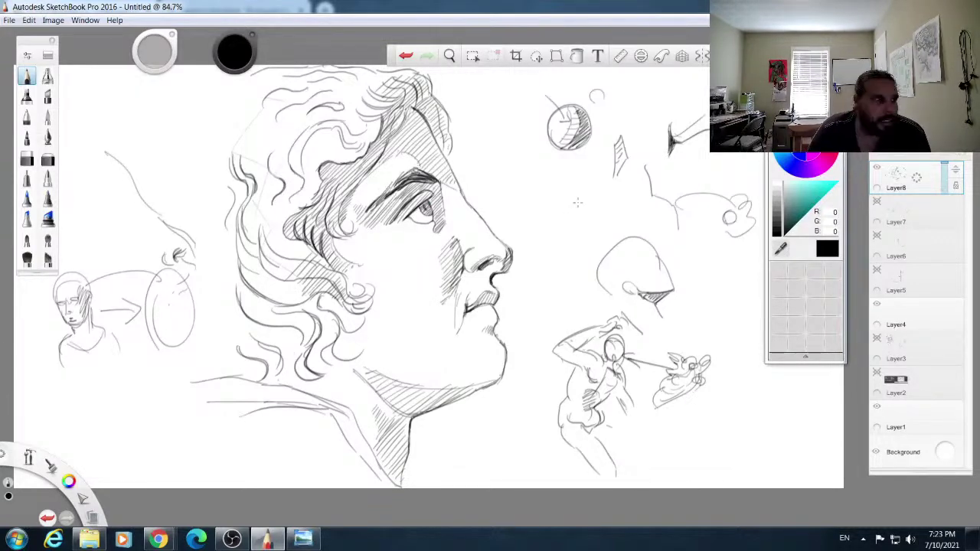
Step: Sketch a bent cylinder below the sphere with contour lines and a dark hatched band along its upper edge
mouse_move(524, 200)
mouse_down()
mouse_move(519, 216)
mouse_move(576, 199)
mouse_move(538, 191)
mouse_move(578, 179)
mouse_move(573, 201)
mouse_move(546, 215)
mouse_move(611, 189)
mouse_move(608, 198)
mouse_move(549, 207)
mouse_move(565, 194)
mouse_up()
mouse_move(585, 170)
mouse_down()
mouse_move(532, 203)
mouse_move(568, 176)
mouse_up()
drag(531, 199, 571, 173)
mouse_move(533, 196)
mouse_down()
mouse_move(580, 170)
mouse_move(609, 179)
mouse_move(580, 169)
mouse_move(611, 170)
mouse_up()
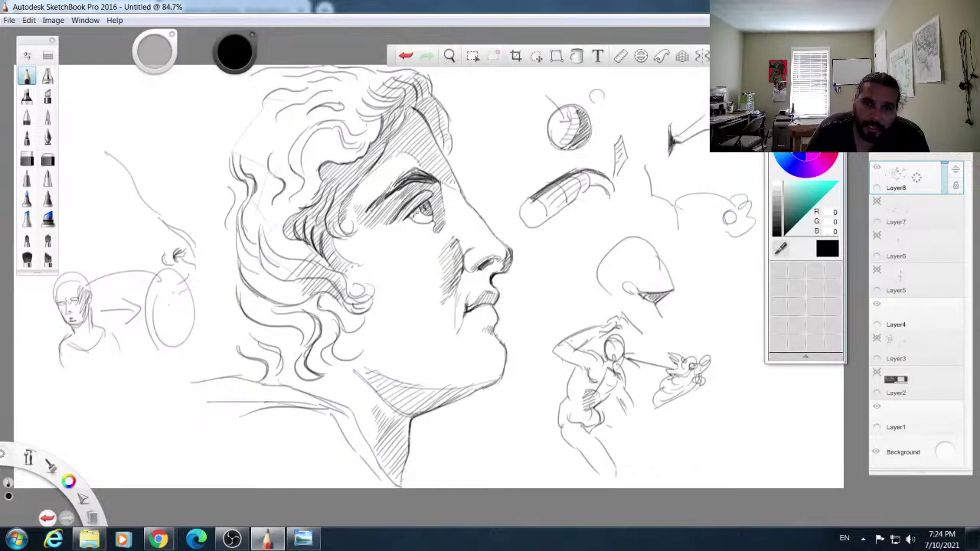
Step: Darken the iris and hatch the shadow beneath the lower eyelid
drag(424, 211, 430, 218)
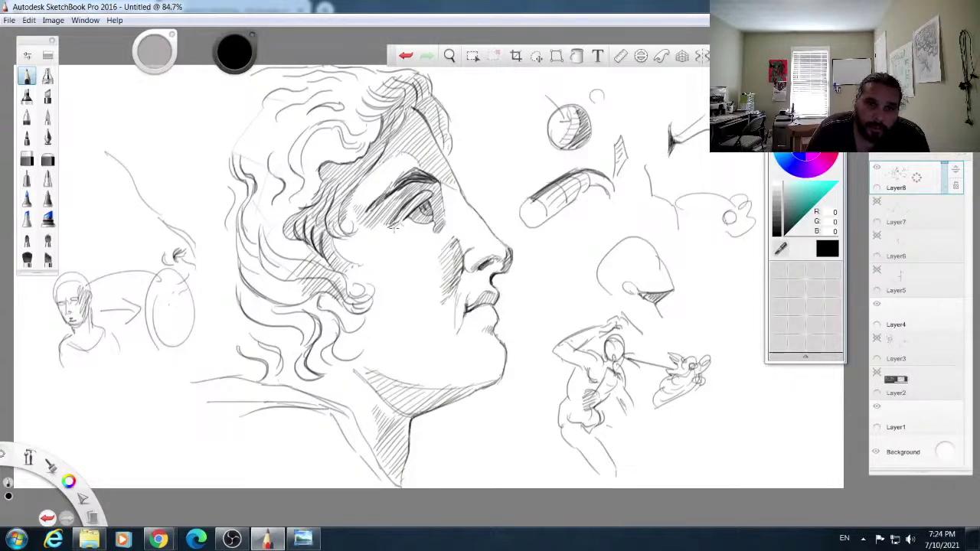
drag(403, 232, 415, 232)
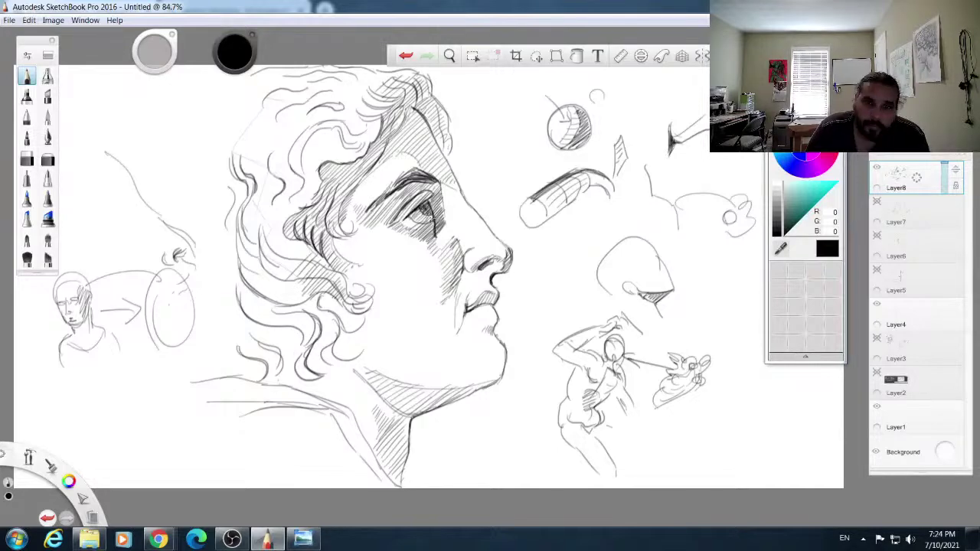
Step: Hatch the eye socket beside the nose bridge, darken the upper lip, and extend the cheek hatching down past the mouth corner
drag(410, 226, 432, 222)
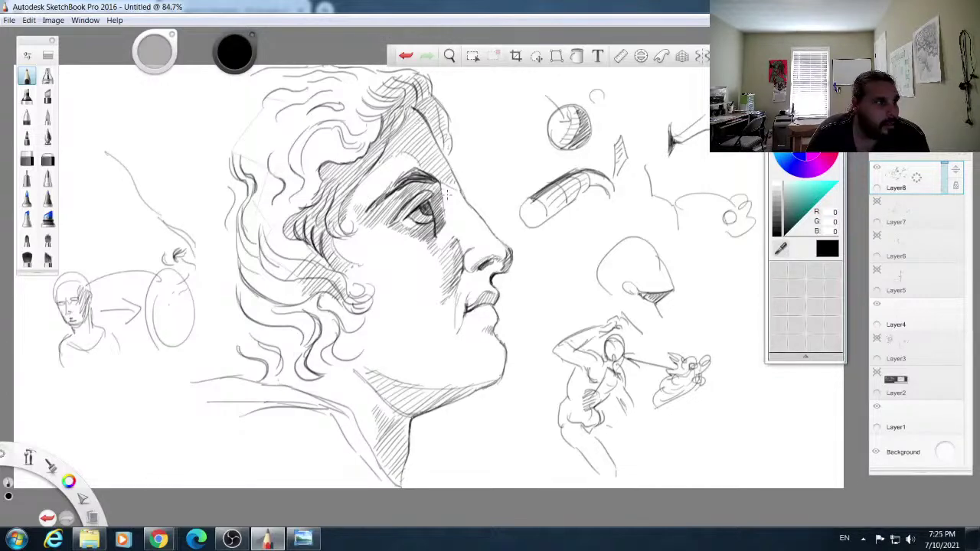
drag(435, 191, 460, 188)
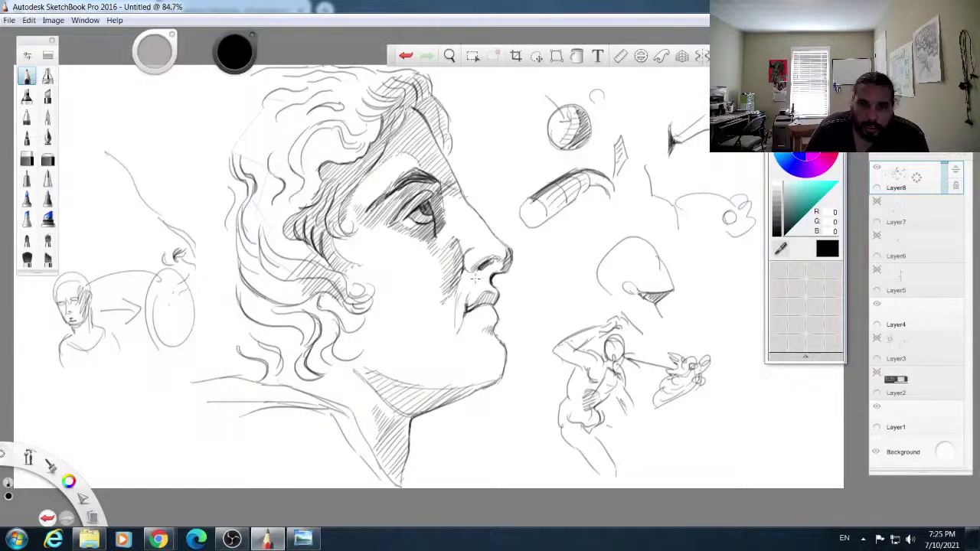
mouse_move(477, 308)
mouse_down()
mouse_move(469, 308)
mouse_move(499, 299)
mouse_move(471, 308)
mouse_move(486, 295)
mouse_up()
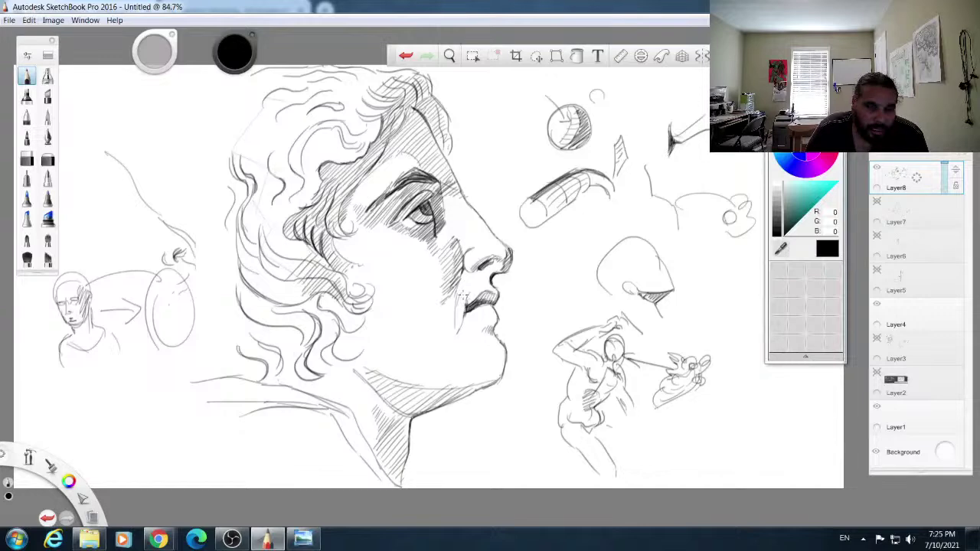
drag(464, 291, 455, 334)
mouse_move(464, 297)
mouse_down()
mouse_move(439, 314)
mouse_move(461, 299)
mouse_move(451, 319)
mouse_move(435, 321)
mouse_move(469, 340)
mouse_move(450, 330)
mouse_move(454, 346)
mouse_move(484, 334)
mouse_up()
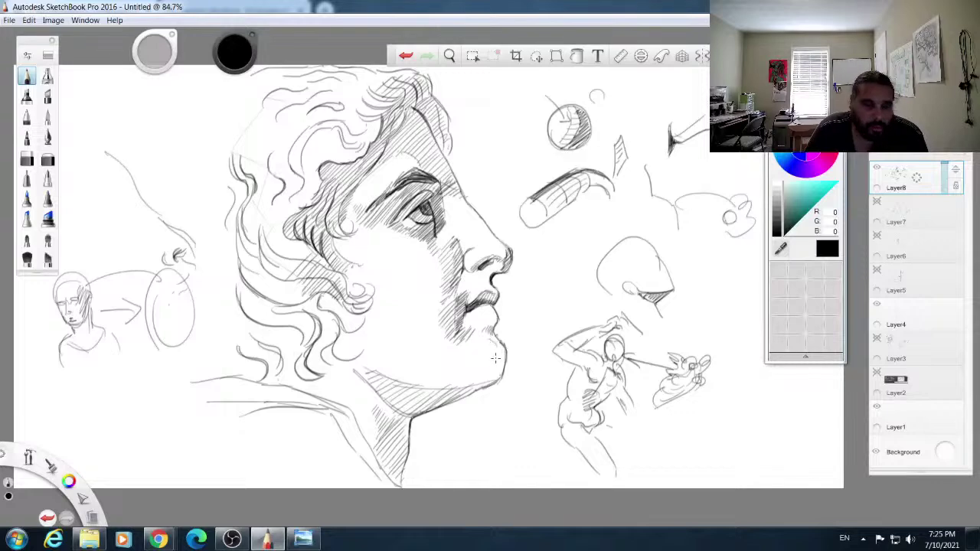
Step: Hatch the front of the chin, the hollow beneath the lower lip, and the lips themselves
mouse_move(497, 350)
mouse_down()
mouse_move(461, 362)
mouse_move(455, 377)
mouse_move(487, 371)
mouse_move(477, 382)
mouse_move(488, 365)
mouse_move(480, 382)
mouse_move(500, 382)
mouse_move(494, 366)
mouse_move(479, 379)
mouse_move(496, 353)
mouse_up()
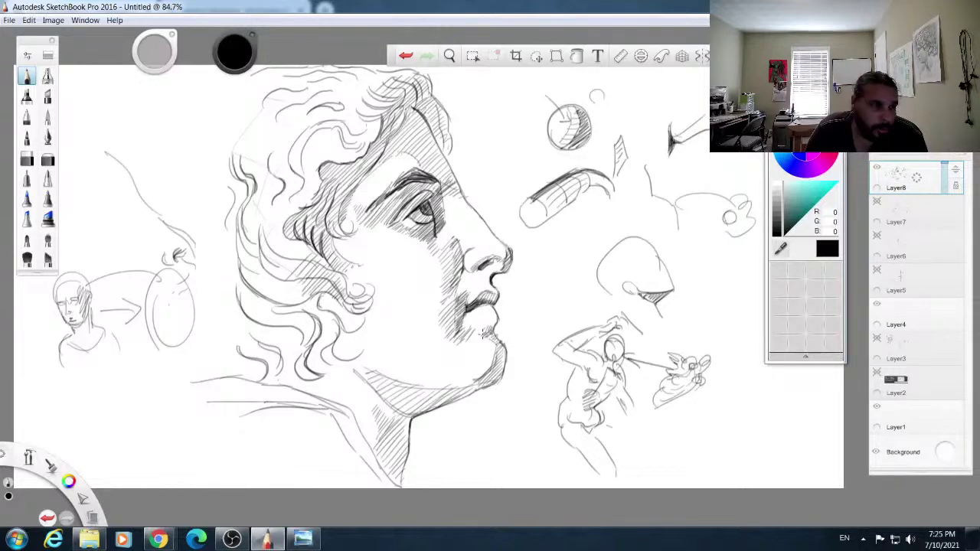
mouse_move(464, 340)
mouse_down()
mouse_move(476, 327)
mouse_move(484, 342)
mouse_up()
mouse_move(491, 301)
mouse_down()
mouse_move(479, 311)
mouse_move(486, 325)
mouse_up()
drag(496, 317, 484, 334)
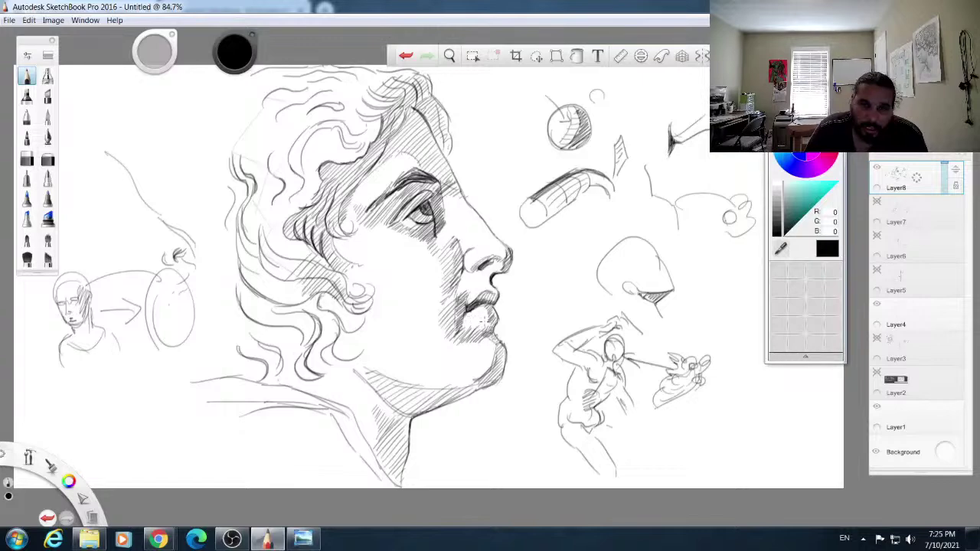
mouse_move(490, 313)
mouse_down()
mouse_move(481, 325)
mouse_move(490, 314)
mouse_move(494, 321)
mouse_up()
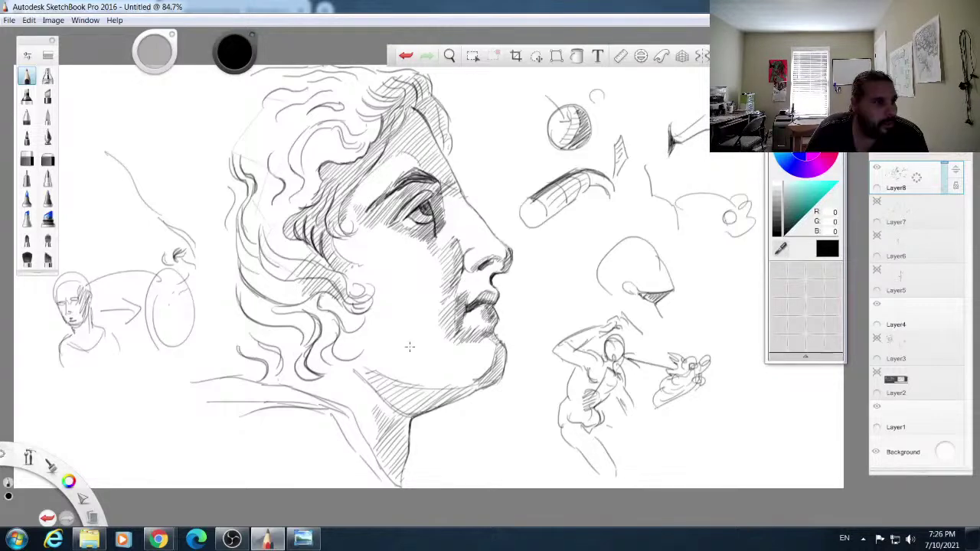
drag(479, 292, 493, 305)
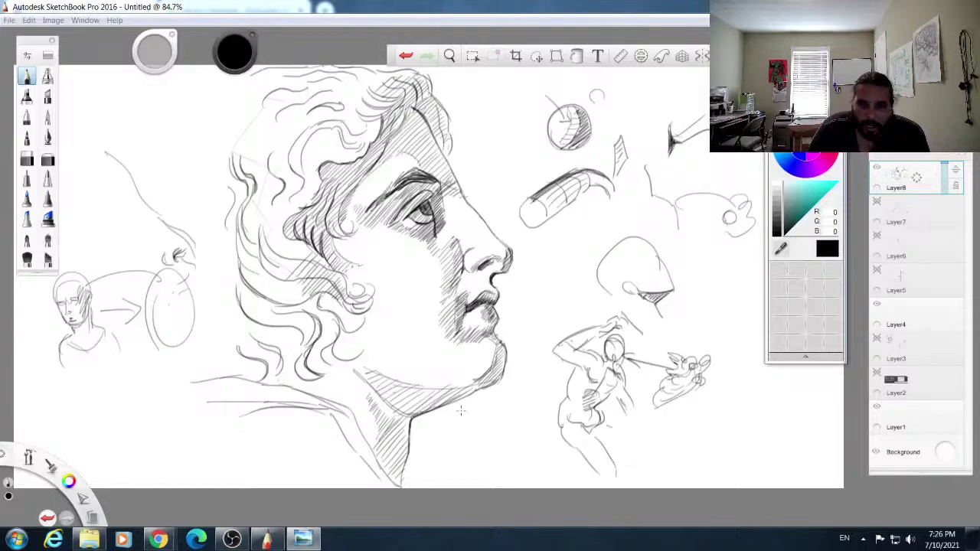
Step: Draw a red arrow along the jaw, and sketch a thick, curved three-dimensional arrow in black with contour hatching beside the archer figure
click(823, 159)
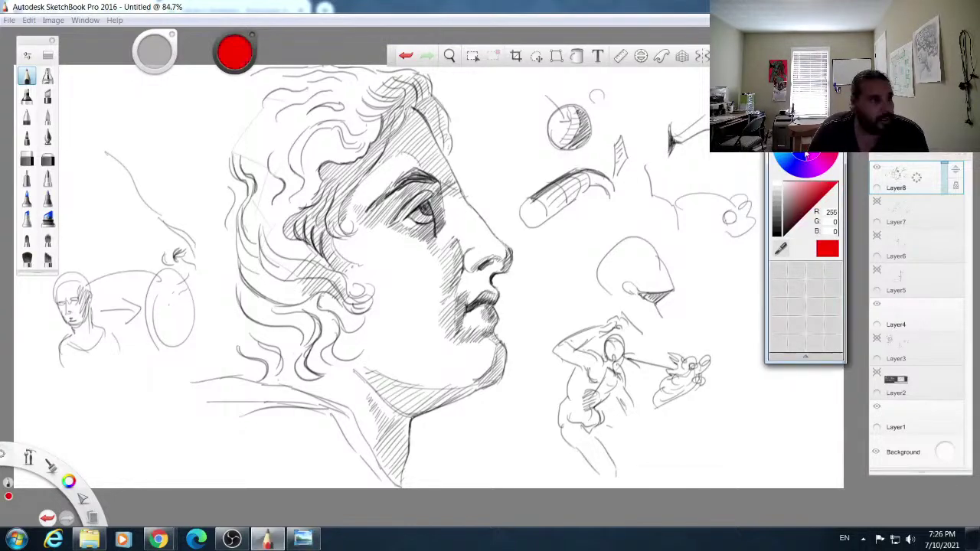
mouse_move(378, 357)
mouse_down()
mouse_move(428, 376)
mouse_move(419, 380)
mouse_up()
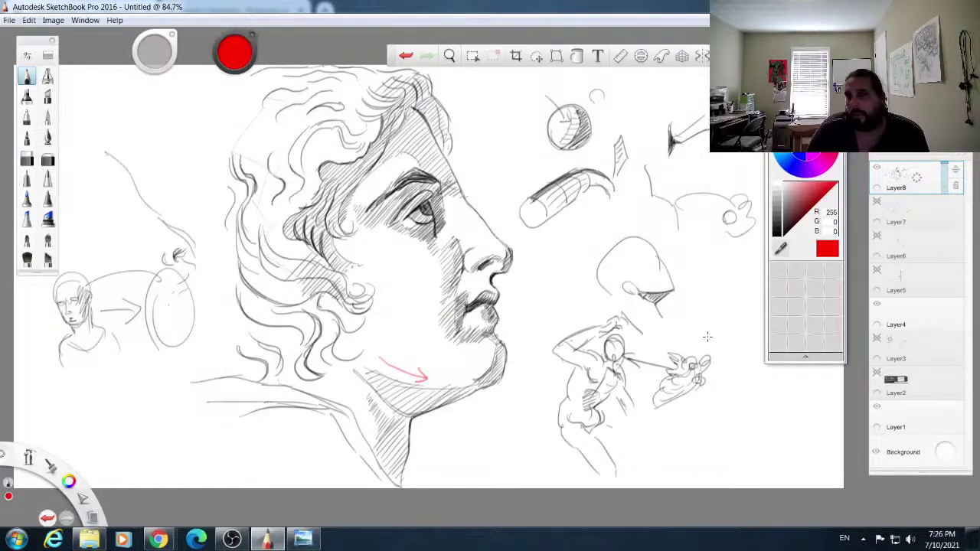
click(778, 233)
mouse_move(662, 433)
mouse_down()
mouse_move(681, 417)
mouse_move(693, 423)
mouse_move(655, 445)
mouse_move(682, 414)
mouse_move(743, 431)
mouse_up()
mouse_move(683, 422)
mouse_down()
mouse_move(750, 435)
mouse_move(756, 416)
mouse_move(781, 421)
mouse_move(754, 462)
mouse_up()
mouse_move(657, 444)
mouse_down()
mouse_move(759, 464)
mouse_move(772, 423)
mouse_move(761, 422)
mouse_move(772, 421)
mouse_up()
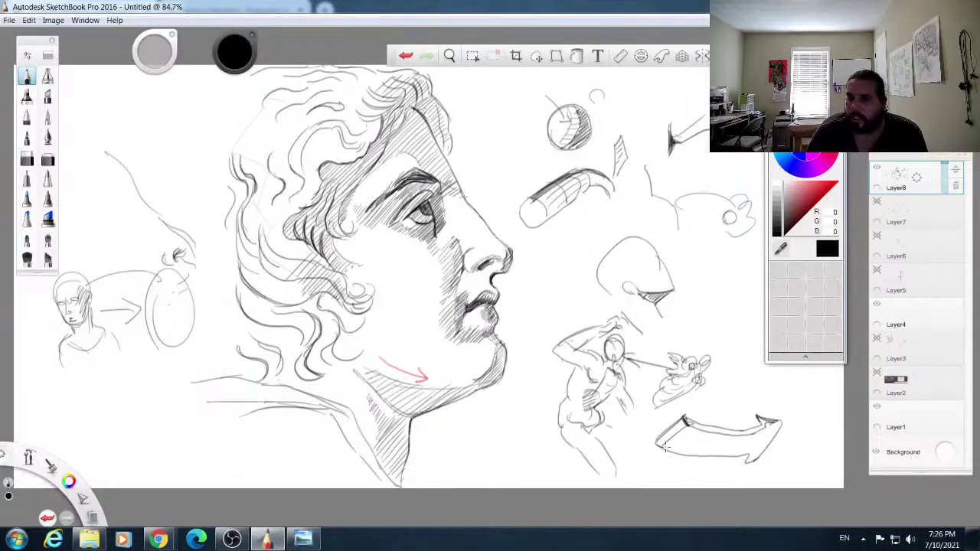
mouse_move(684, 421)
mouse_down()
mouse_move(740, 434)
mouse_move(763, 427)
mouse_up()
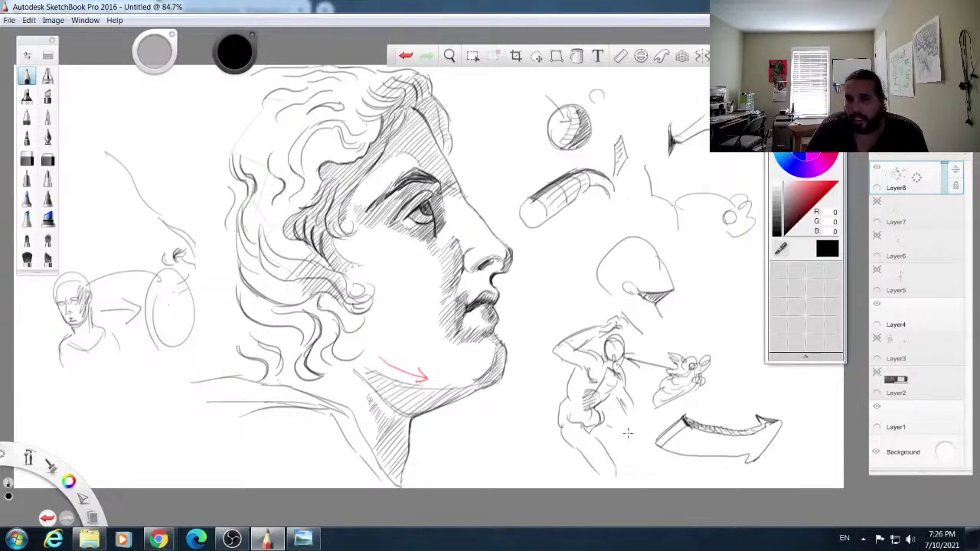
mouse_move(630, 421)
mouse_down()
mouse_move(672, 437)
mouse_move(674, 419)
mouse_move(685, 445)
mouse_move(660, 454)
mouse_move(713, 439)
mouse_move(692, 432)
mouse_move(689, 456)
mouse_move(715, 432)
mouse_move(724, 443)
mouse_move(758, 441)
mouse_move(718, 446)
mouse_move(663, 424)
mouse_move(712, 449)
mouse_move(796, 435)
mouse_up()
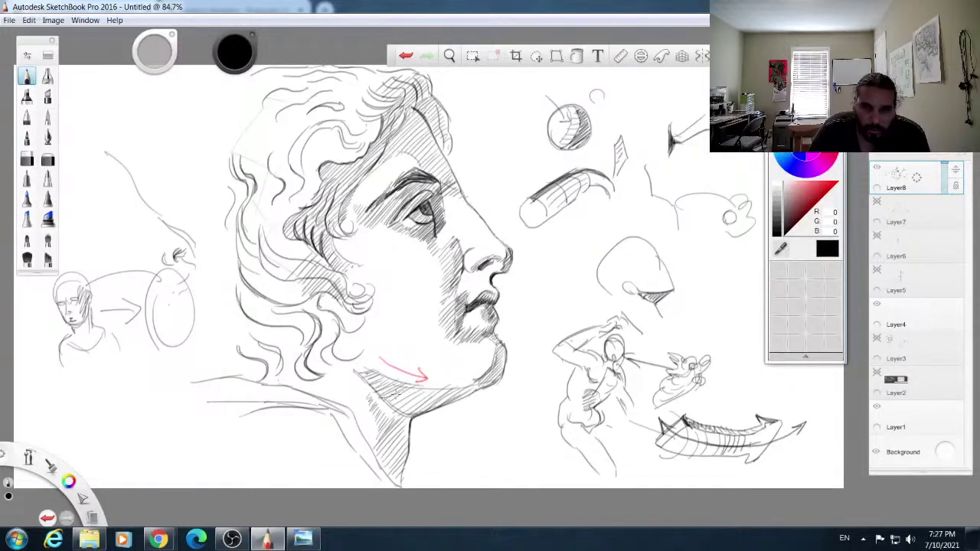
Step: Deepen the hatching beneath the jaw and chin, down the neck, and along the collar line of the shoulder
mouse_move(403, 410)
mouse_down()
mouse_move(437, 389)
mouse_move(463, 389)
mouse_up()
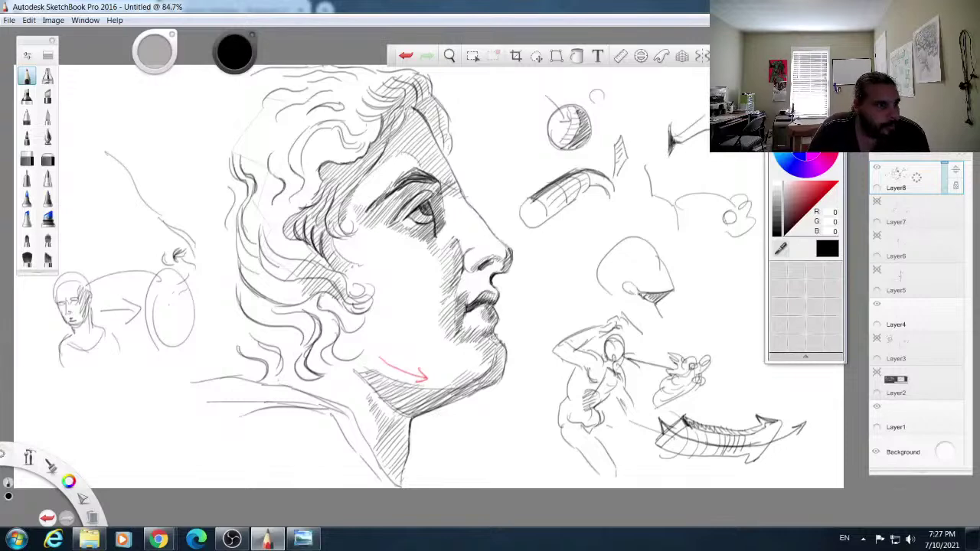
mouse_move(484, 320)
mouse_down()
mouse_move(467, 342)
mouse_move(493, 341)
mouse_move(496, 388)
mouse_move(420, 415)
mouse_move(477, 392)
mouse_move(453, 402)
mouse_up()
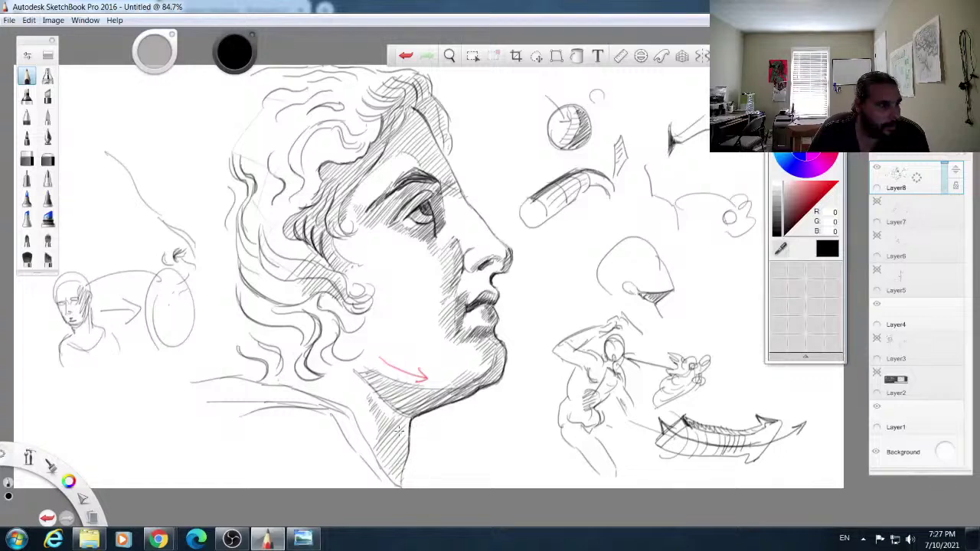
drag(380, 396, 404, 443)
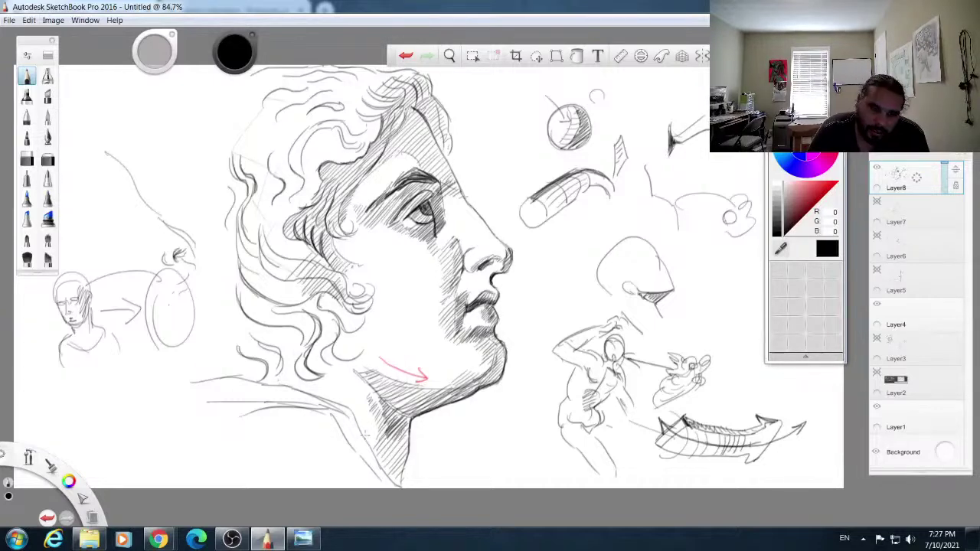
drag(360, 427, 388, 454)
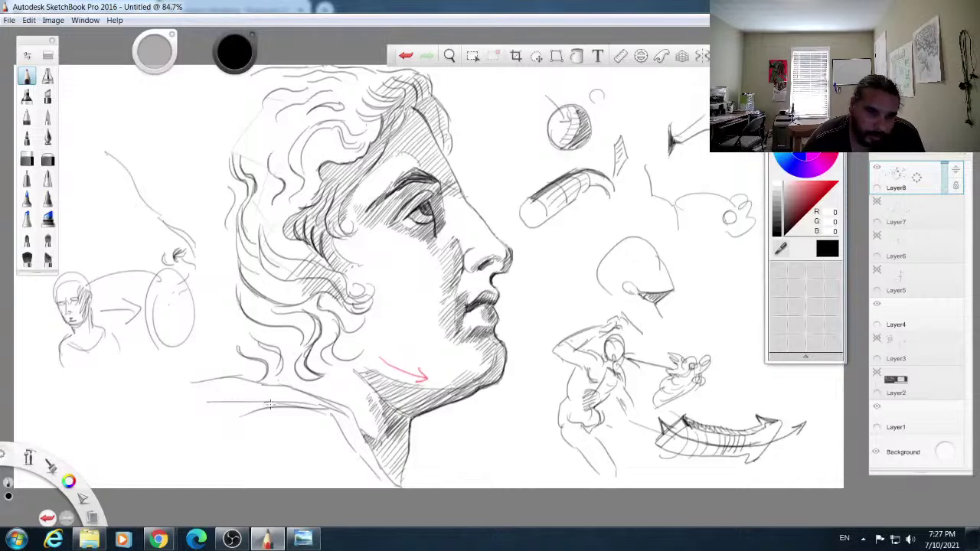
drag(249, 403, 331, 414)
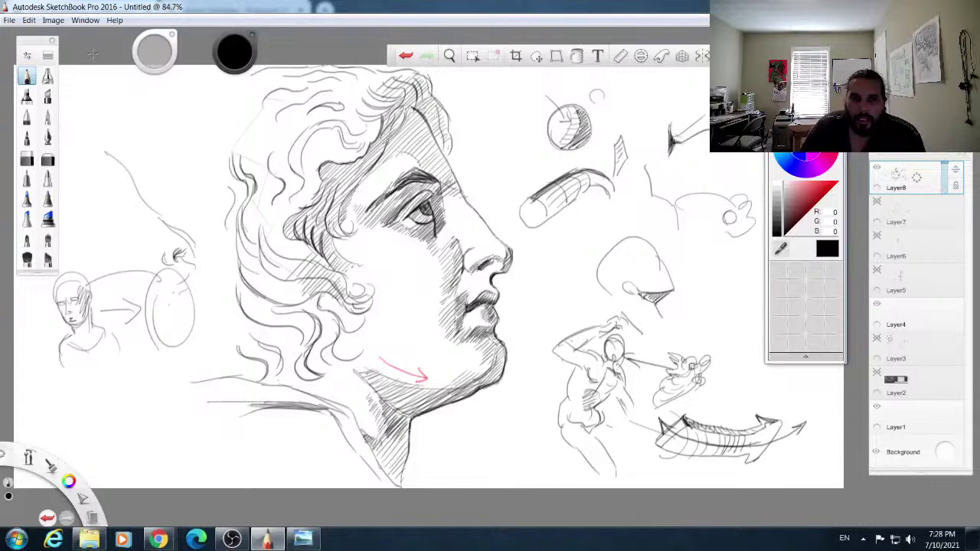
Step: Erase the red arrow from the jaw and return to the pencil
drag(29, 458, 28, 421)
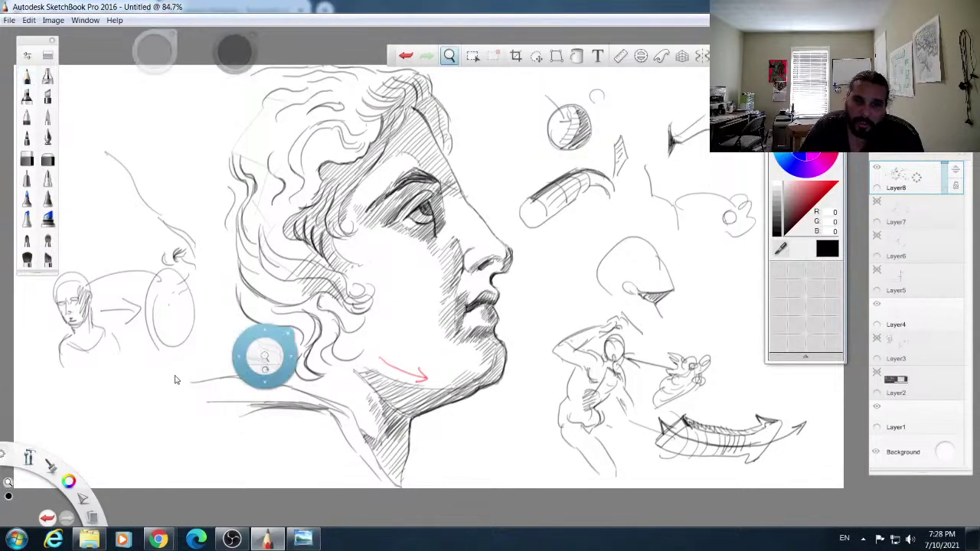
drag(487, 329, 449, 334)
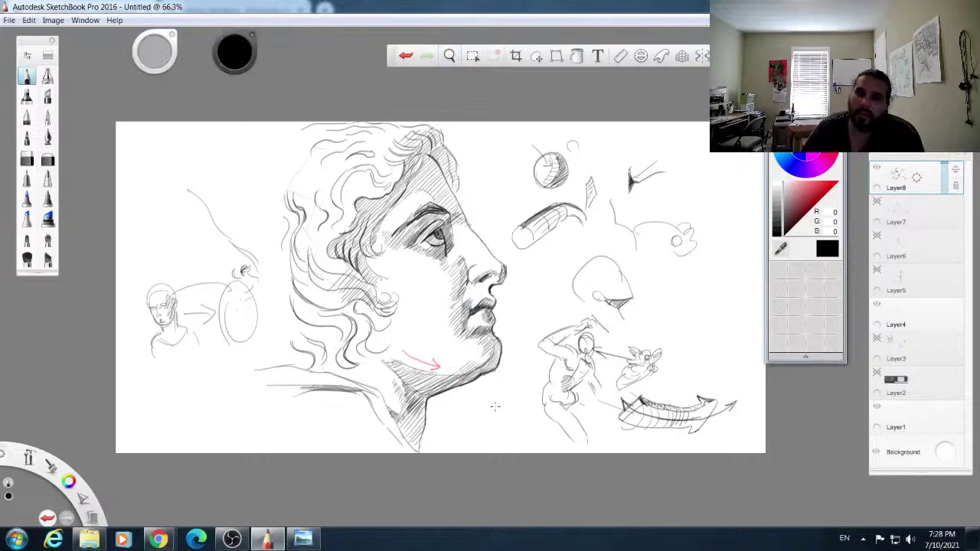
click(28, 159)
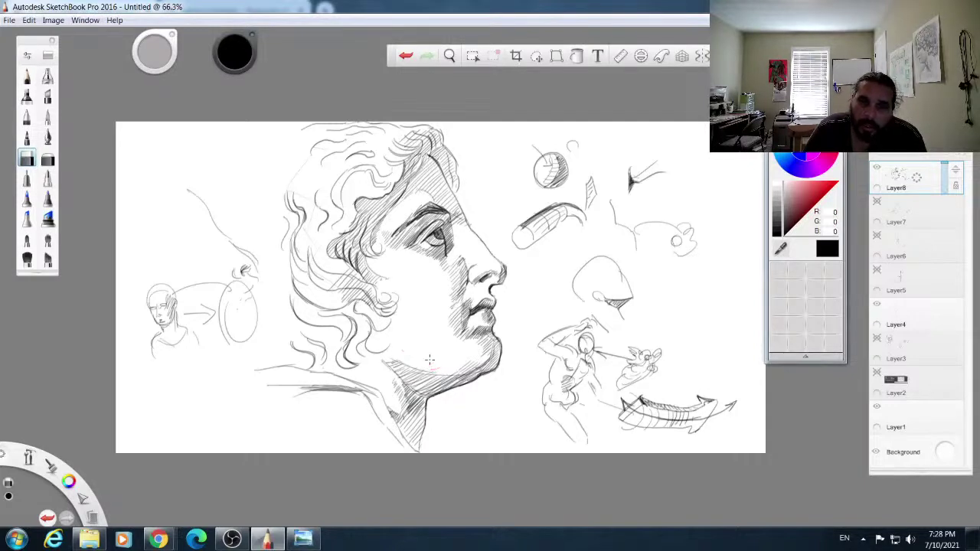
click(27, 76)
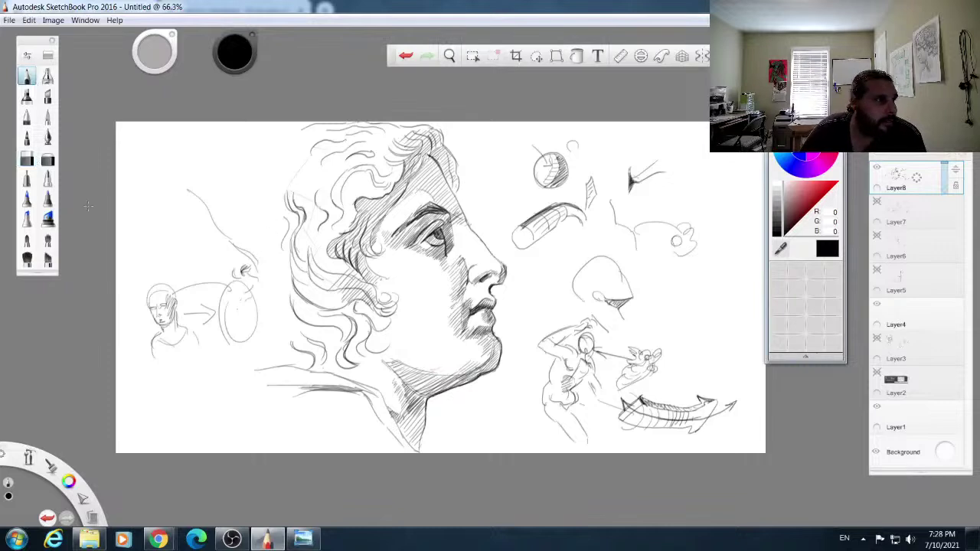
Step: Sketch a small head with wraparound contour lines in the empty area above the curved arrow
key(alt+Tab)
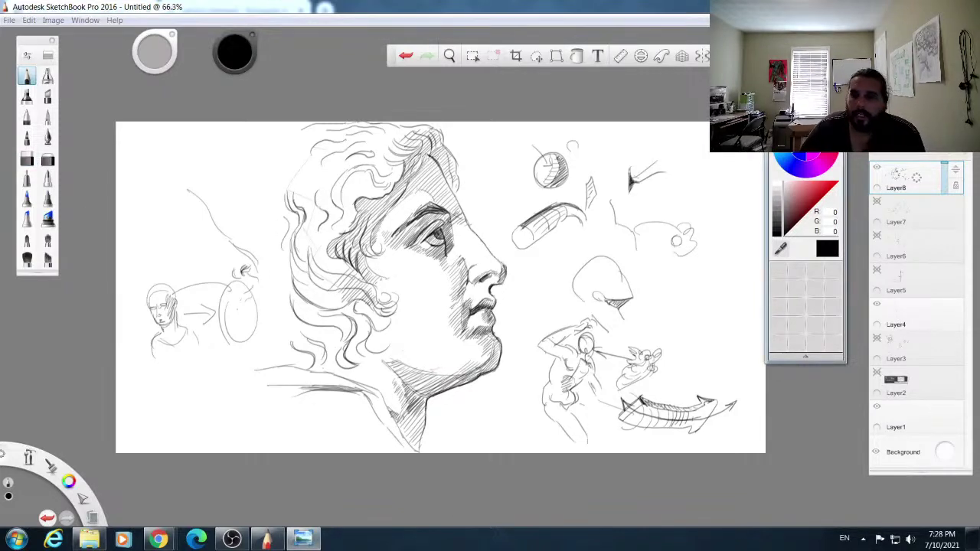
mouse_move(681, 303)
mouse_down()
mouse_move(703, 274)
mouse_move(729, 288)
mouse_move(729, 320)
mouse_move(698, 342)
mouse_move(713, 316)
mouse_move(693, 306)
mouse_move(708, 344)
mouse_move(733, 304)
mouse_move(731, 316)
mouse_up()
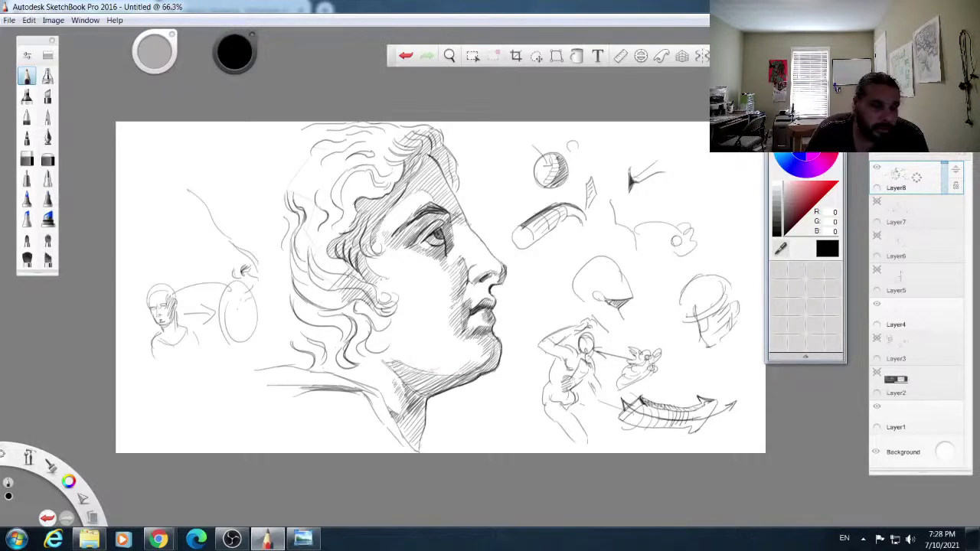
Step: Darken the curls around the ear and hatch the shadows between the locks falling toward the neck
mouse_move(330, 274)
mouse_down()
mouse_move(311, 253)
mouse_move(306, 262)
mouse_move(334, 270)
mouse_move(320, 269)
mouse_move(313, 240)
mouse_move(336, 275)
mouse_move(326, 288)
mouse_move(327, 276)
mouse_move(345, 292)
mouse_move(328, 283)
mouse_move(371, 293)
mouse_move(368, 284)
mouse_move(380, 299)
mouse_move(316, 291)
mouse_move(361, 296)
mouse_move(333, 288)
mouse_up()
mouse_move(340, 300)
mouse_down()
mouse_move(316, 289)
mouse_move(345, 289)
mouse_up()
mouse_move(347, 304)
mouse_down()
mouse_move(349, 292)
mouse_move(341, 320)
mouse_move(344, 306)
mouse_move(339, 321)
mouse_move(356, 307)
mouse_move(337, 299)
mouse_move(369, 278)
mouse_move(352, 306)
mouse_move(320, 309)
mouse_up()
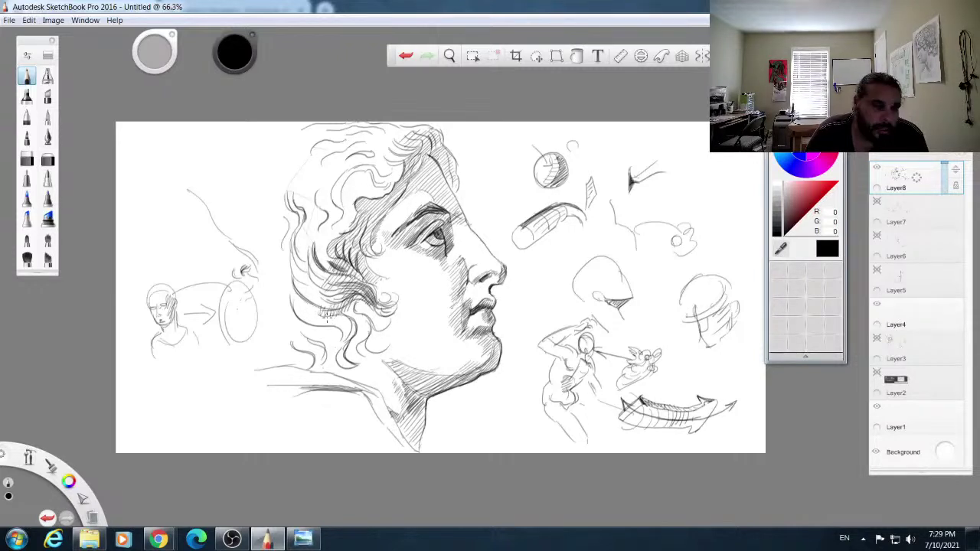
mouse_move(352, 317)
mouse_down()
mouse_move(323, 330)
mouse_move(320, 367)
mouse_up()
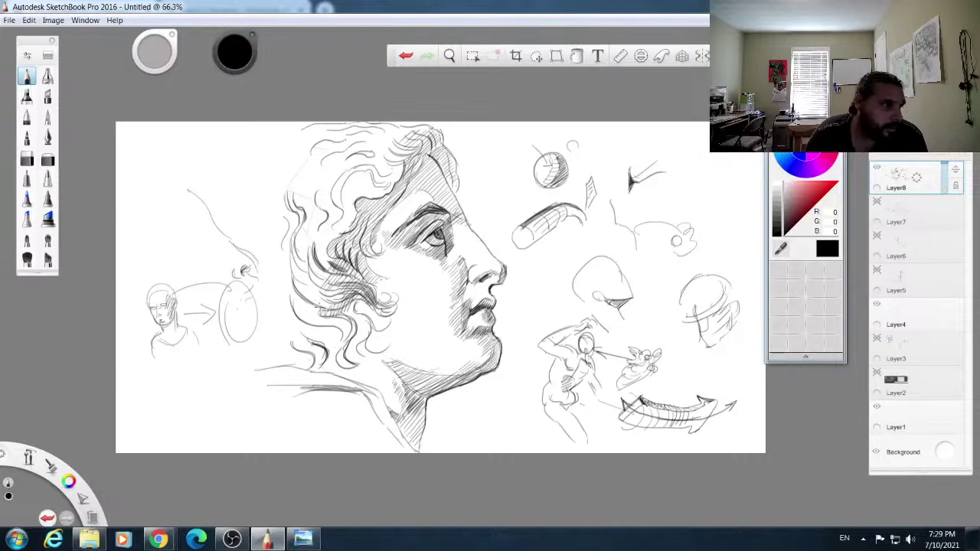
Step: Add flowing strands along the back of the head and darken the wavy locks up toward the crown
mouse_move(295, 281)
mouse_down()
mouse_move(313, 304)
mouse_move(304, 296)
mouse_move(309, 310)
mouse_move(298, 313)
mouse_move(274, 276)
mouse_up()
drag(323, 309, 277, 285)
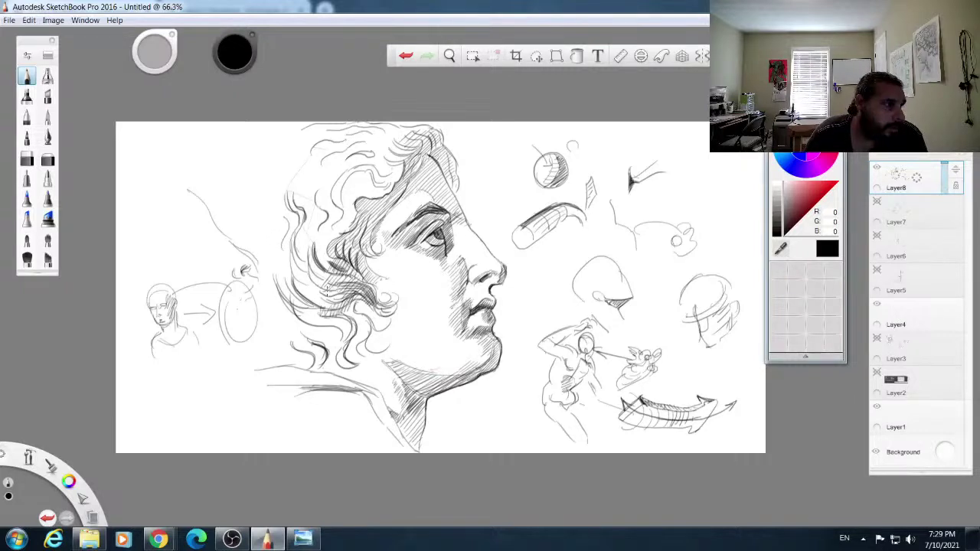
drag(317, 291, 292, 233)
drag(305, 268, 290, 233)
mouse_move(296, 286)
mouse_down()
mouse_move(282, 251)
mouse_move(293, 214)
mouse_move(286, 192)
mouse_move(291, 204)
mouse_up()
mouse_move(306, 221)
mouse_down()
mouse_move(282, 199)
mouse_move(322, 207)
mouse_move(312, 218)
mouse_move(305, 191)
mouse_up()
mouse_move(320, 196)
mouse_down()
mouse_move(311, 185)
mouse_move(328, 172)
mouse_move(310, 167)
mouse_move(308, 186)
mouse_up()
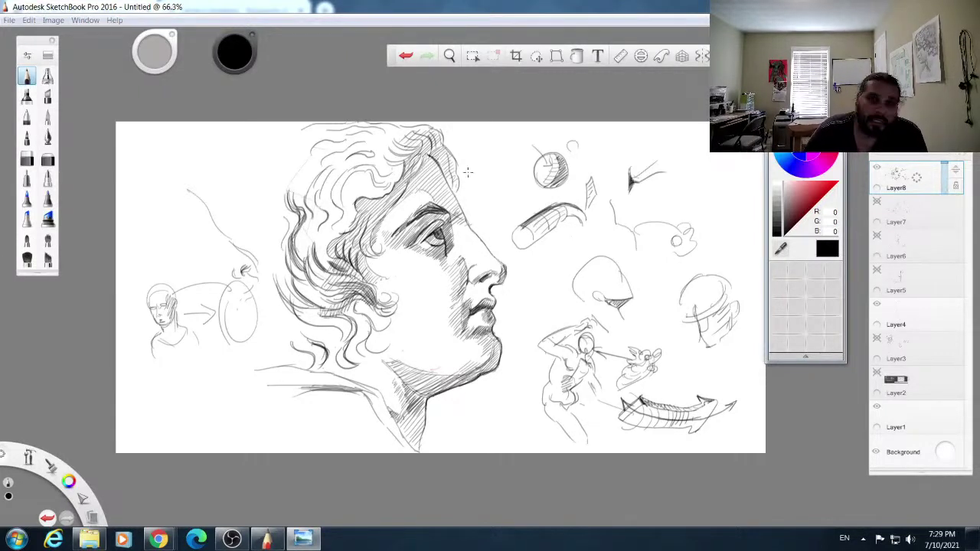
Step: Hatch the shadow side of the front locks above the forehead with darker strokes
mouse_move(425, 135)
mouse_down()
mouse_move(412, 152)
mouse_move(420, 154)
mouse_up()
drag(429, 135, 424, 153)
drag(435, 138, 427, 155)
mouse_move(437, 136)
mouse_down()
mouse_move(428, 154)
mouse_move(441, 164)
mouse_up()
mouse_move(452, 150)
mouse_down()
mouse_move(447, 175)
mouse_move(438, 173)
mouse_move(446, 183)
mouse_up()
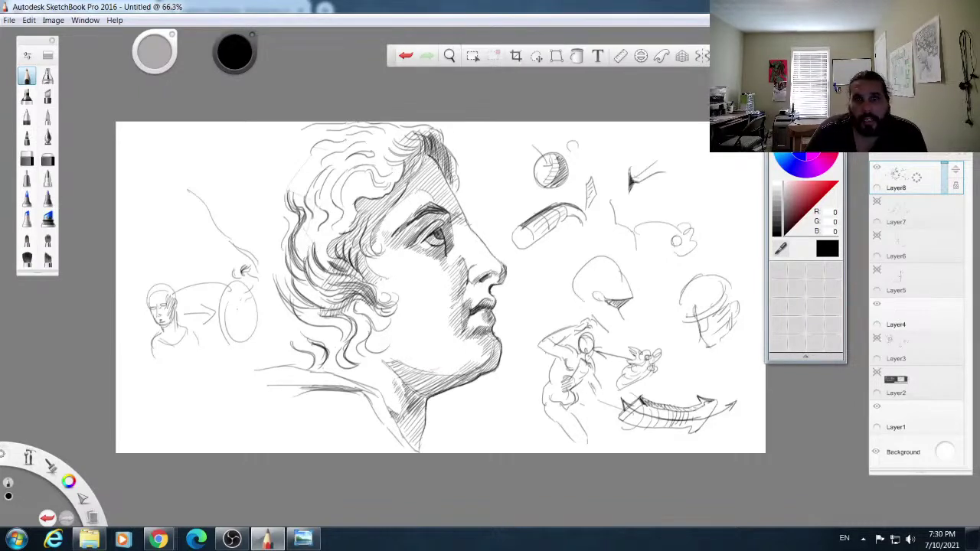
Step: Draw a small patch of parallel diagonal hatching beside the sphere, and a loose curved contour beyond the small pencil-tip sketch
mouse_move(505, 127)
mouse_down()
mouse_move(482, 147)
mouse_move(505, 148)
mouse_up()
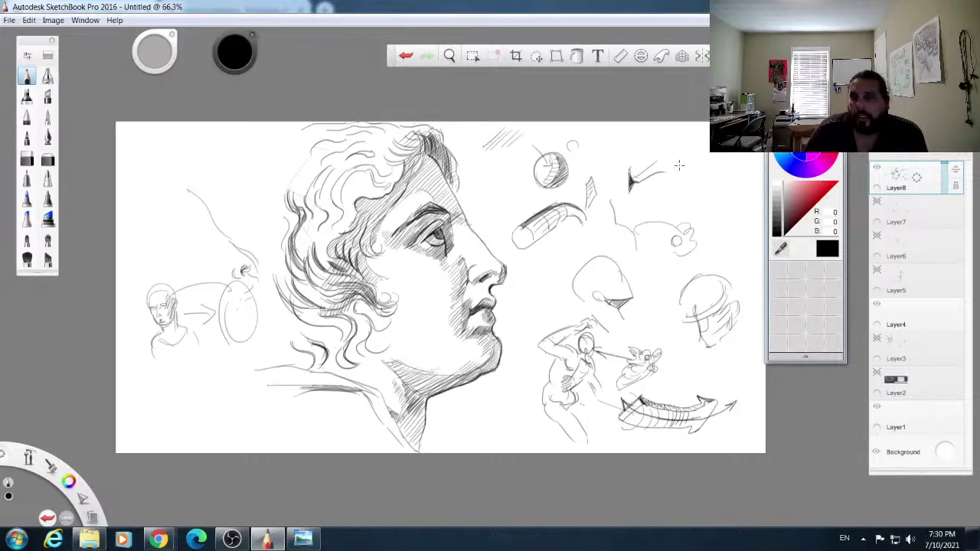
mouse_move(712, 150)
mouse_down()
mouse_move(682, 177)
mouse_move(739, 210)
mouse_up()
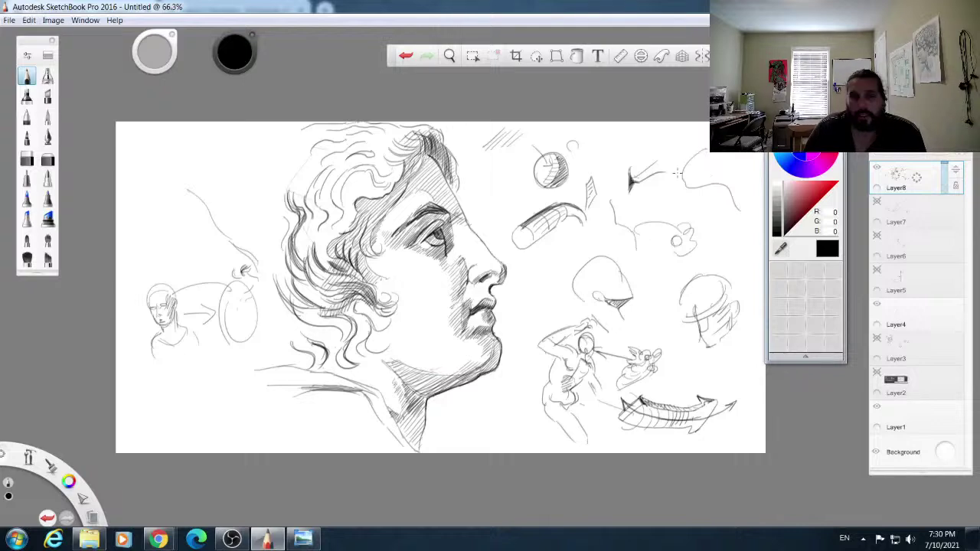
Step: Sketch a small apple with a stem above the nose study and hatch its shadow side along the form
mouse_move(193, 144)
mouse_down()
mouse_move(181, 180)
mouse_move(218, 144)
mouse_move(205, 180)
mouse_up()
drag(197, 141, 201, 184)
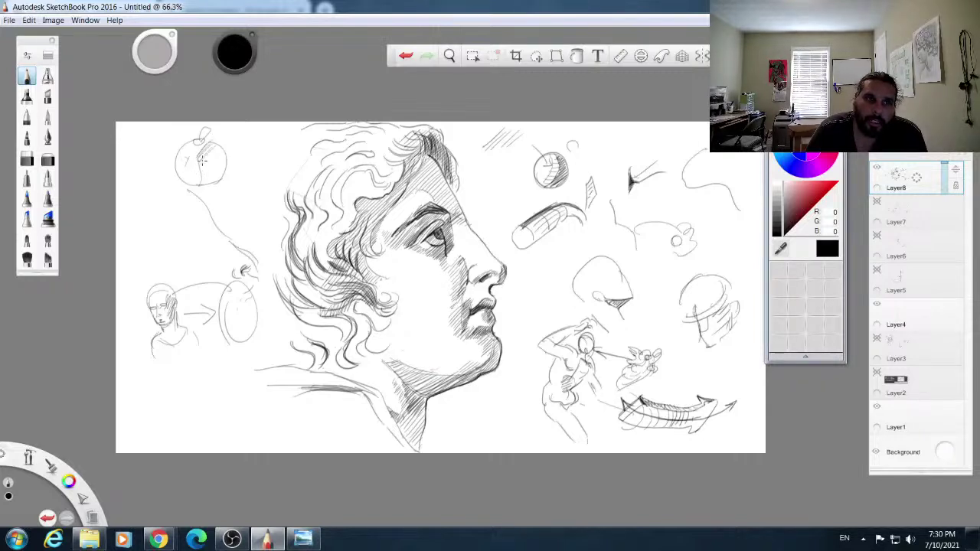
mouse_move(217, 156)
mouse_down()
mouse_move(215, 182)
mouse_move(202, 161)
mouse_move(200, 182)
mouse_move(204, 160)
mouse_move(216, 178)
mouse_move(223, 155)
mouse_move(214, 144)
mouse_move(216, 157)
mouse_move(207, 146)
mouse_move(199, 154)
mouse_move(205, 130)
mouse_up()
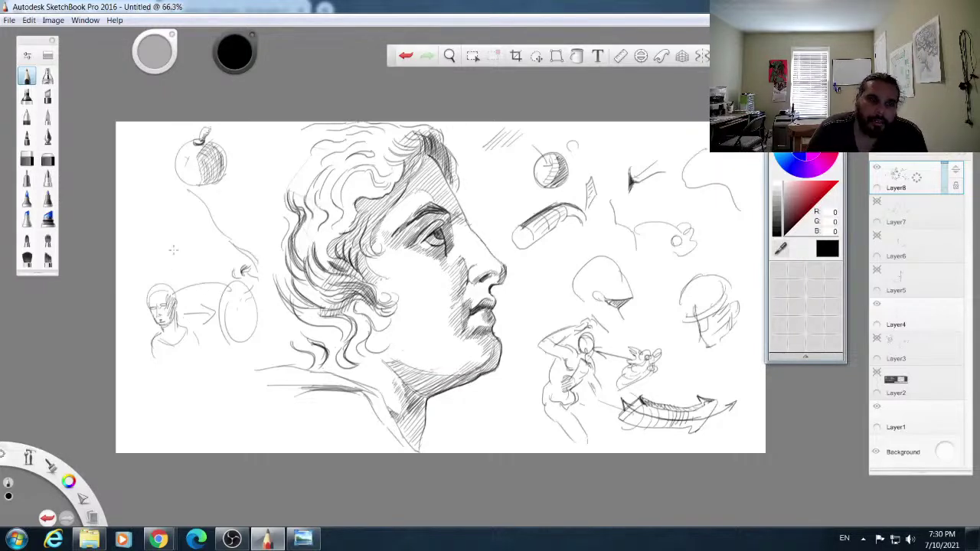
Step: Sketch a crosshatched flat rectangle above the small bust and a curved plane with contour-following hatching below it
mouse_move(132, 234)
mouse_down()
mouse_move(142, 266)
mouse_move(150, 222)
mouse_move(197, 243)
mouse_up()
mouse_move(143, 270)
mouse_down()
mouse_move(194, 244)
mouse_move(161, 222)
mouse_move(173, 230)
mouse_move(165, 256)
mouse_move(178, 235)
mouse_up()
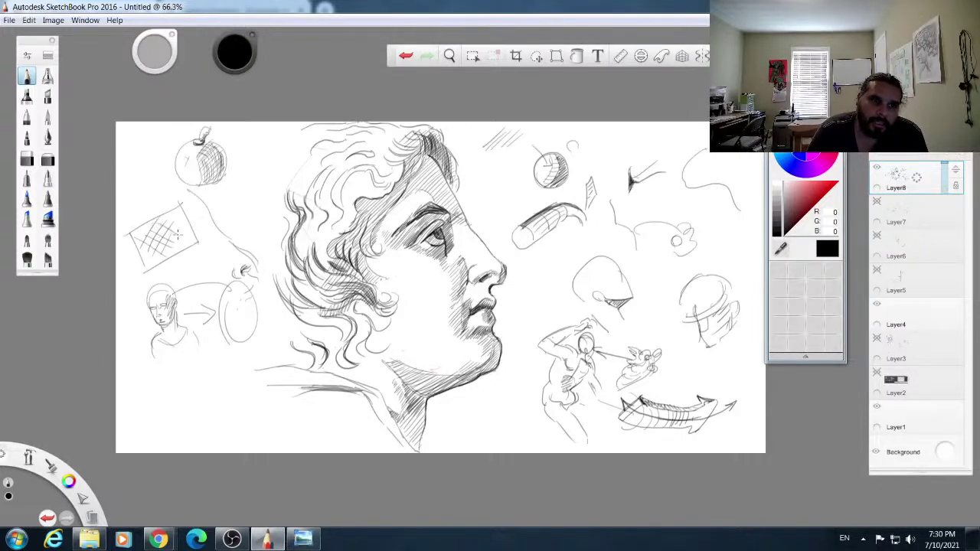
mouse_move(193, 434)
mouse_down()
mouse_move(214, 408)
mouse_move(232, 407)
mouse_up()
mouse_move(166, 415)
mouse_down()
mouse_move(215, 378)
mouse_move(231, 403)
mouse_move(192, 435)
mouse_up()
mouse_move(208, 402)
mouse_down()
mouse_move(186, 433)
mouse_move(203, 407)
mouse_move(186, 392)
mouse_up()
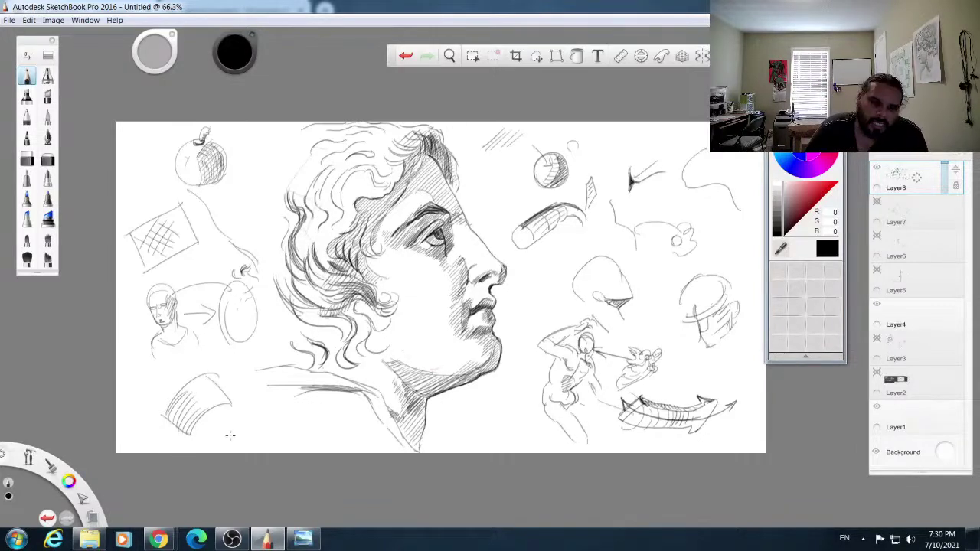
Step: Sketch a wavy ribbon next to the hatched curved plane below the small bust, with hatching that follows its bends
drag(234, 439, 281, 413)
mouse_move(218, 426)
mouse_down()
mouse_move(261, 406)
mouse_move(288, 426)
mouse_move(302, 421)
mouse_up()
mouse_move(231, 438)
mouse_down()
mouse_move(242, 408)
mouse_move(230, 423)
mouse_move(261, 409)
mouse_move(271, 420)
mouse_move(270, 406)
mouse_move(302, 422)
mouse_up()
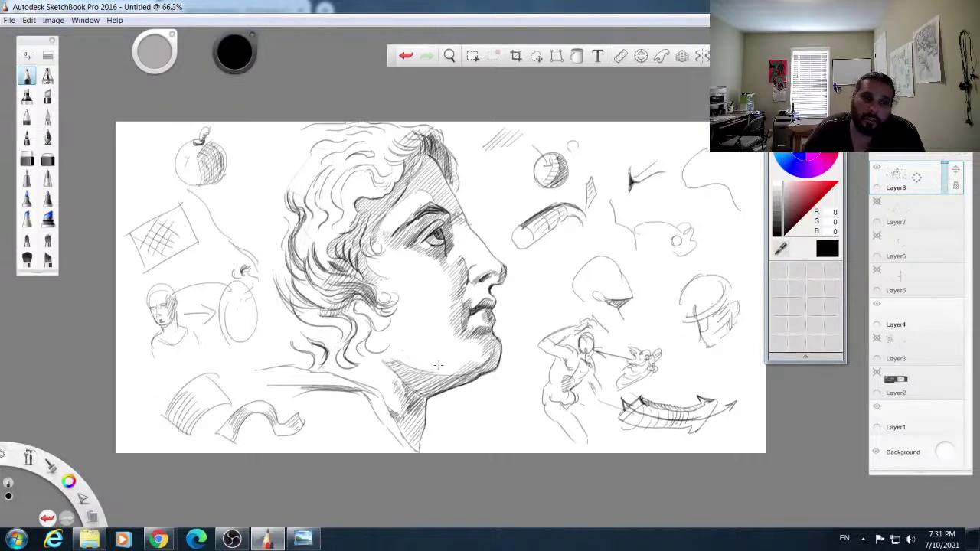
mouse_move(158, 536)
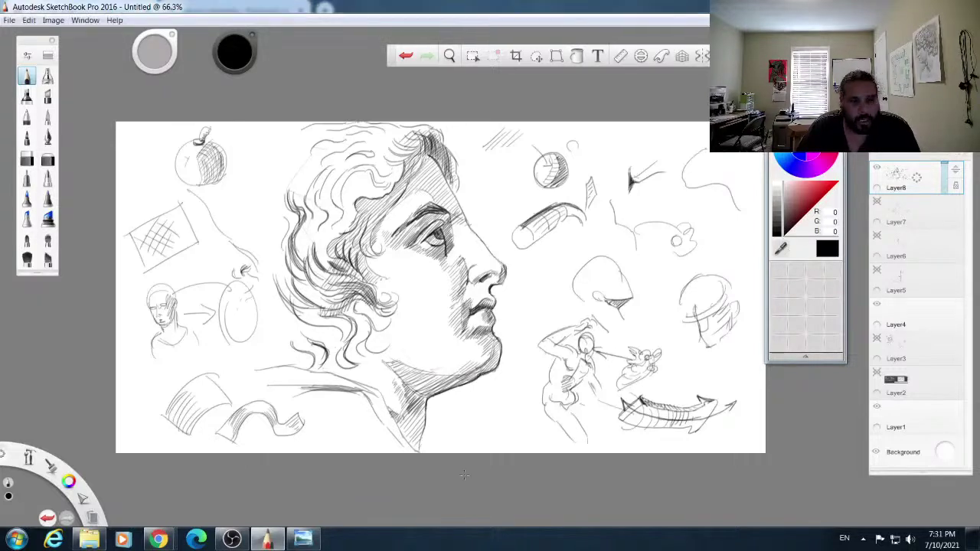
click(158, 539)
click(81, 482)
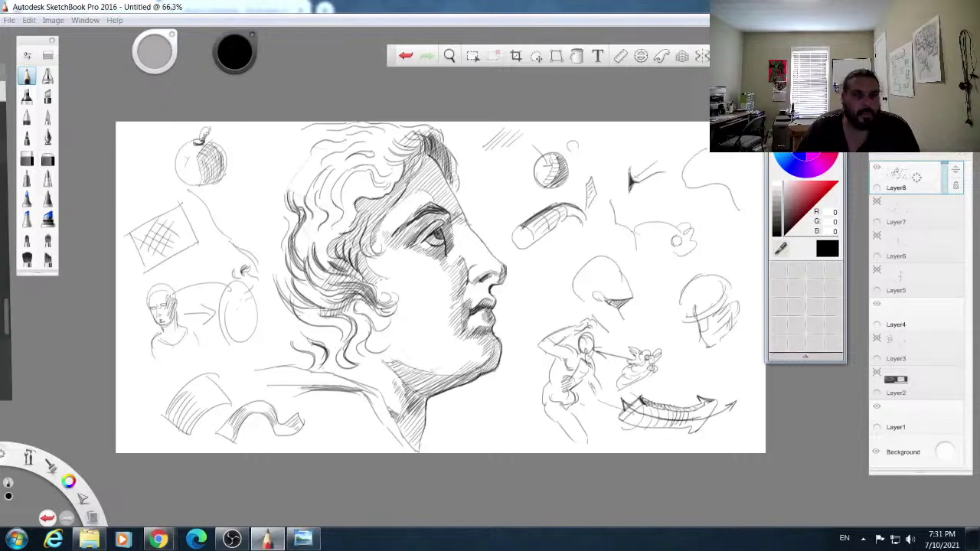
click(302, 540)
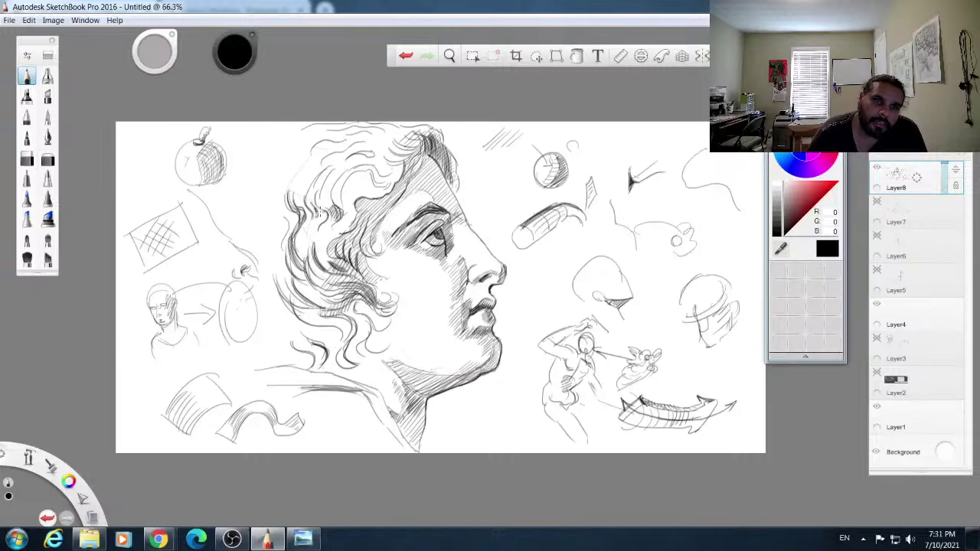
Step: Add flowing pencil strokes to the locks at the back and crown and darken the curls above the forehead
mouse_move(322, 222)
mouse_down()
mouse_move(298, 201)
mouse_move(349, 196)
mouse_move(353, 180)
mouse_move(369, 183)
mouse_move(356, 200)
mouse_move(371, 197)
mouse_move(357, 205)
mouse_move(373, 200)
mouse_move(382, 186)
mouse_move(365, 170)
mouse_move(385, 167)
mouse_move(364, 165)
mouse_move(385, 175)
mouse_move(372, 162)
mouse_move(393, 167)
mouse_move(376, 153)
mouse_move(348, 168)
mouse_move(372, 157)
mouse_move(352, 135)
mouse_move(319, 159)
mouse_up()
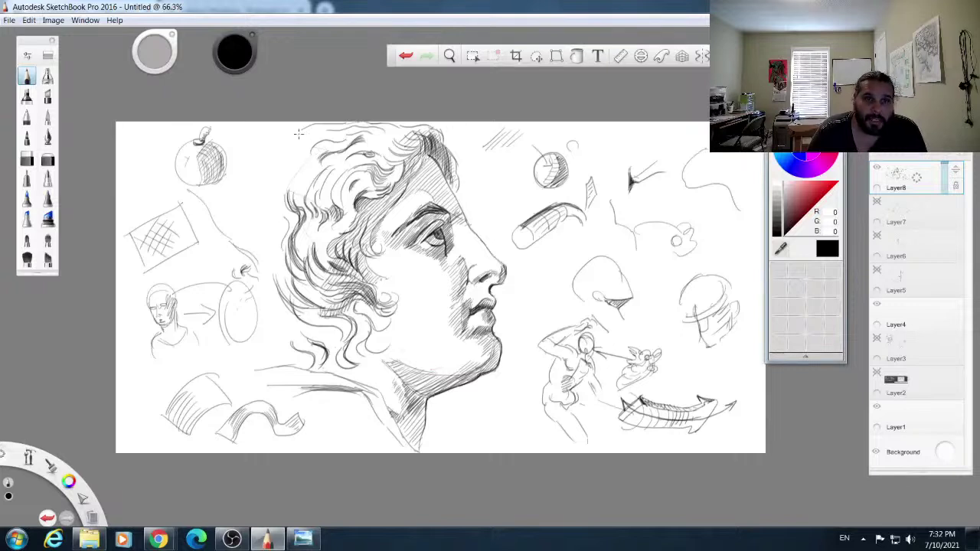
mouse_move(320, 144)
mouse_down()
mouse_move(310, 131)
mouse_move(372, 134)
mouse_up()
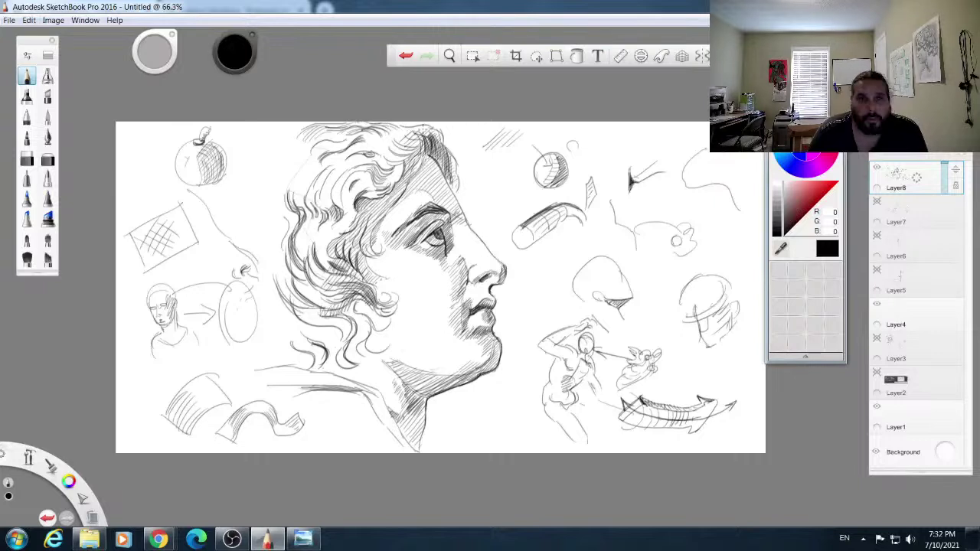
mouse_move(415, 137)
mouse_down()
mouse_move(383, 164)
mouse_move(392, 164)
mouse_move(389, 183)
mouse_up()
drag(406, 167, 393, 182)
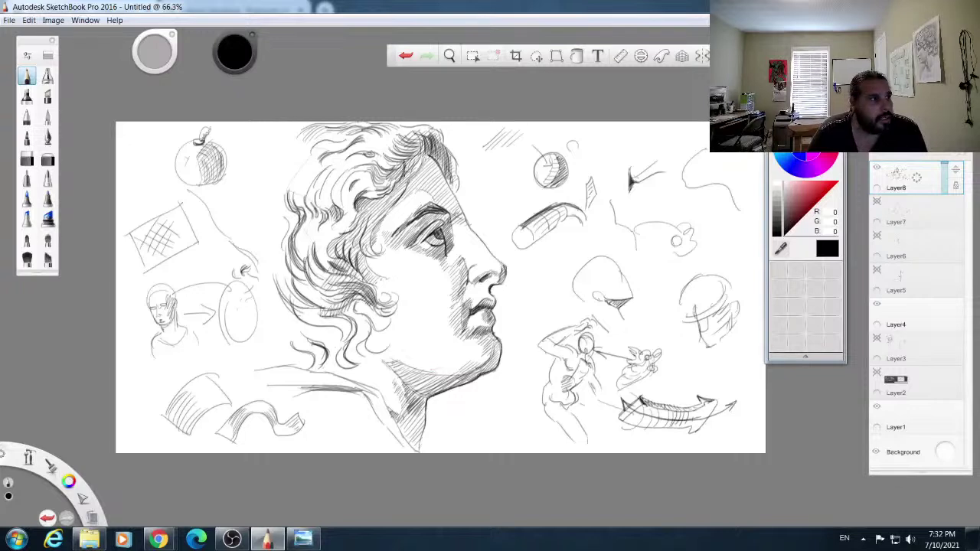
Step: Deepen the shadow along the hairline from the front lock down to the temple with dense dark strokes
mouse_move(420, 145)
mouse_down()
mouse_move(399, 170)
mouse_move(393, 201)
mouse_move(375, 208)
mouse_move(389, 206)
mouse_move(358, 204)
mouse_move(351, 225)
mouse_move(369, 208)
mouse_move(382, 216)
mouse_move(356, 237)
mouse_move(354, 225)
mouse_up()
drag(366, 217, 354, 228)
drag(391, 196, 368, 216)
drag(386, 201, 362, 227)
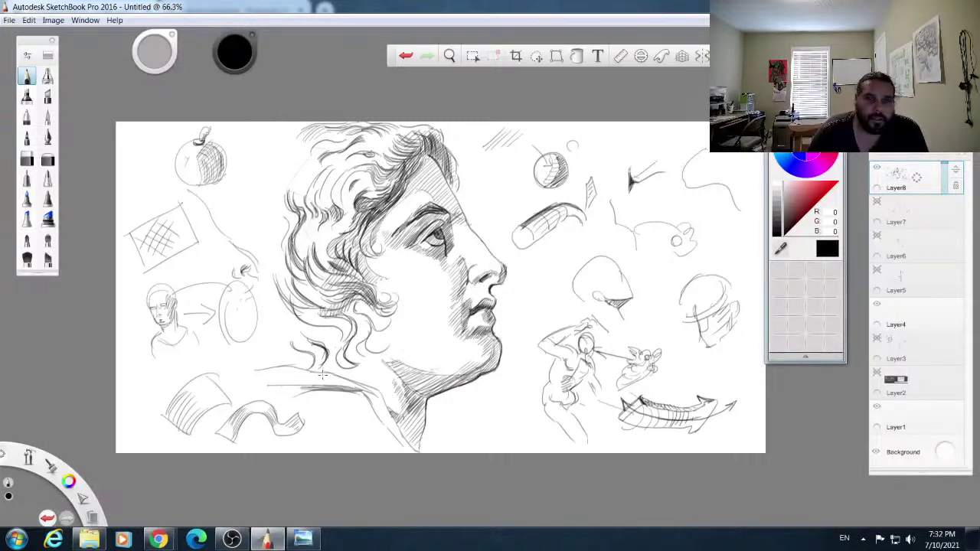
Step: Darken the lower curls behind the neck with curved strokes that follow each lock
drag(342, 316, 321, 326)
mouse_move(348, 320)
mouse_down()
mouse_move(328, 334)
mouse_move(332, 325)
mouse_up()
mouse_move(354, 316)
mouse_down()
mouse_move(336, 340)
mouse_move(320, 331)
mouse_move(345, 369)
mouse_move(367, 369)
mouse_move(348, 308)
mouse_move(334, 302)
mouse_move(362, 317)
mouse_move(351, 294)
mouse_move(353, 317)
mouse_move(366, 315)
mouse_up()
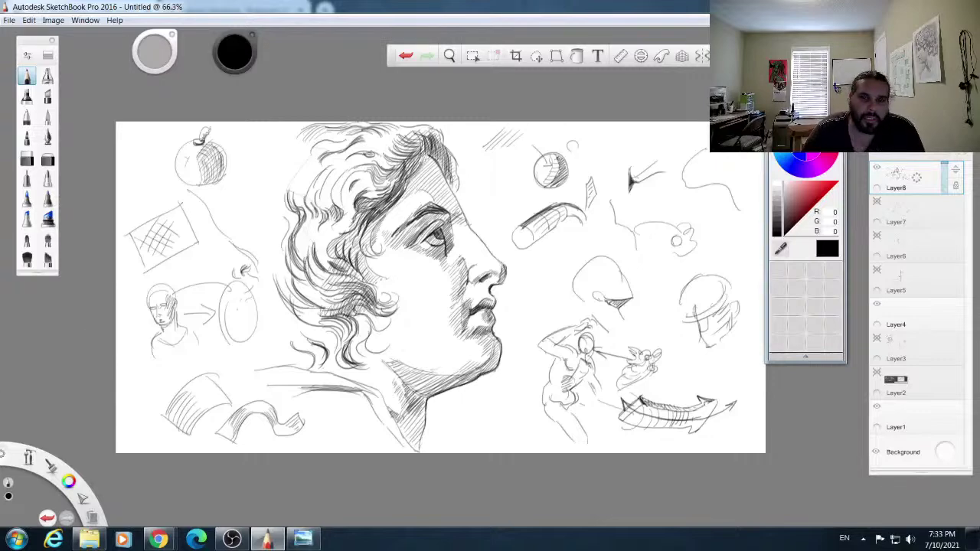
Step: Compare the whole profile drawing with the engraved reference print side by side, and move the print's window clear of the canvas
drag(31, 457, 30, 416)
drag(421, 284, 362, 287)
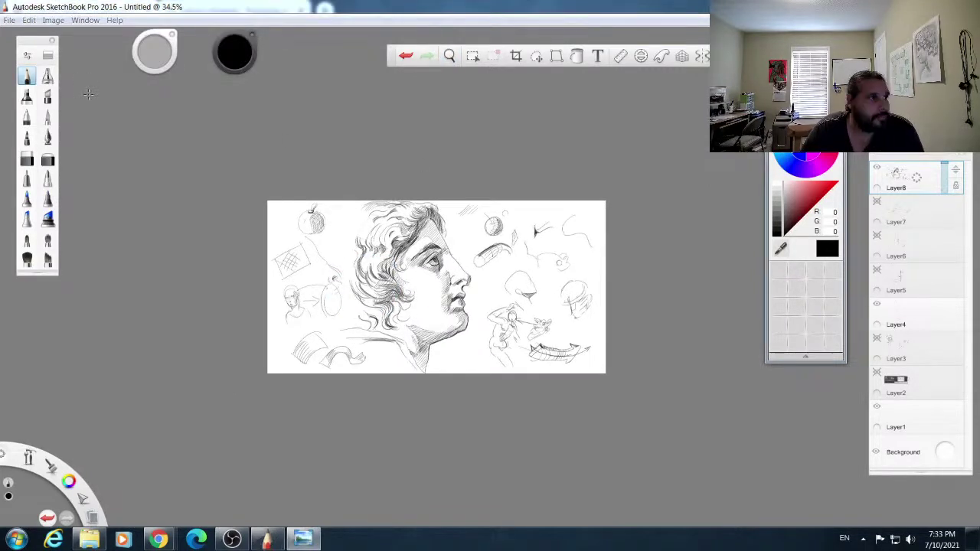
drag(0, 22, 614, 113)
click(754, 111)
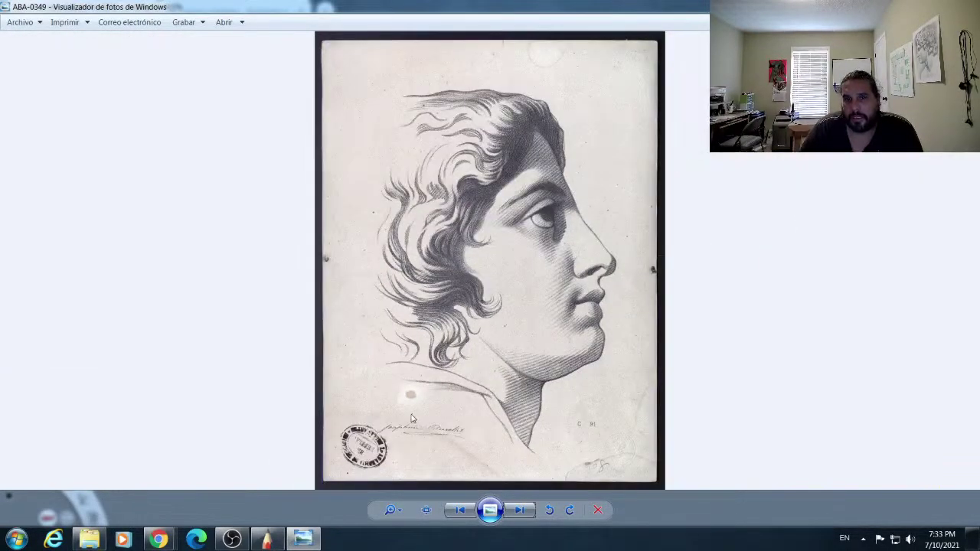
mouse_move(541, 11)
mouse_down()
mouse_move(2, 81)
mouse_move(116, 82)
mouse_up()
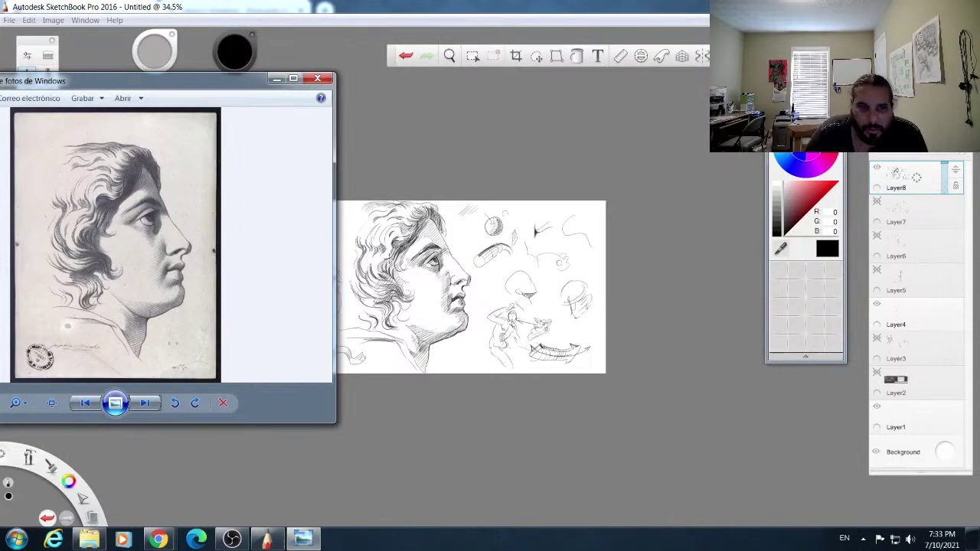
click(305, 540)
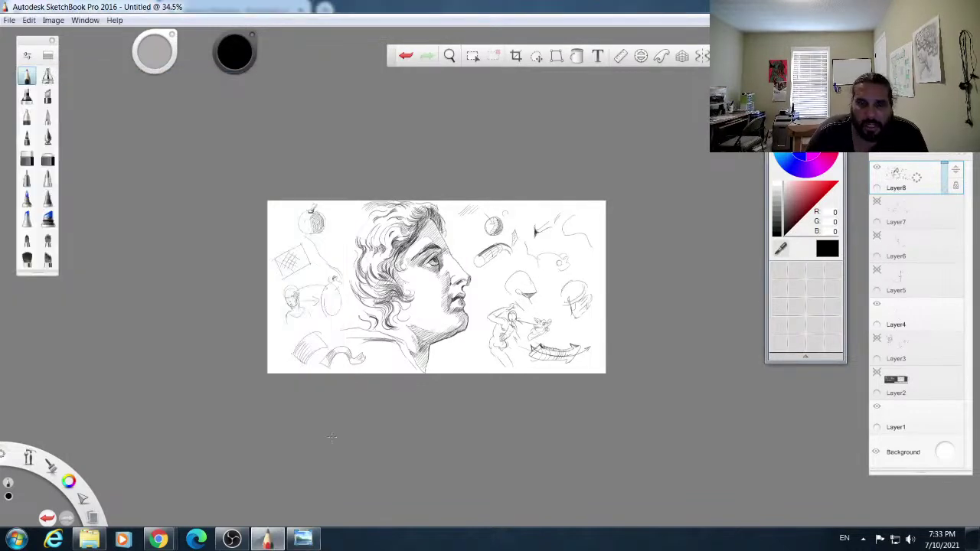
click(306, 540)
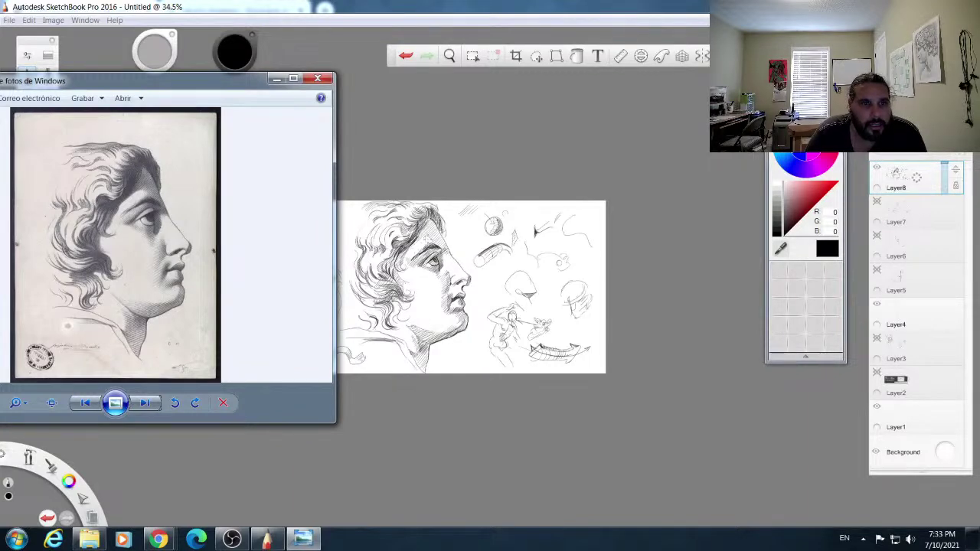
drag(222, 90, 1, 134)
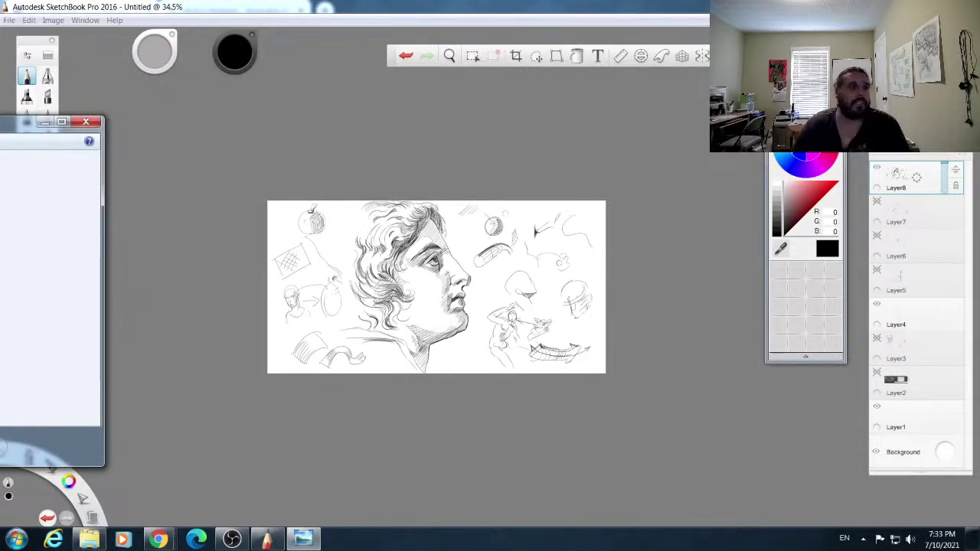
drag(38, 122, 0, 100)
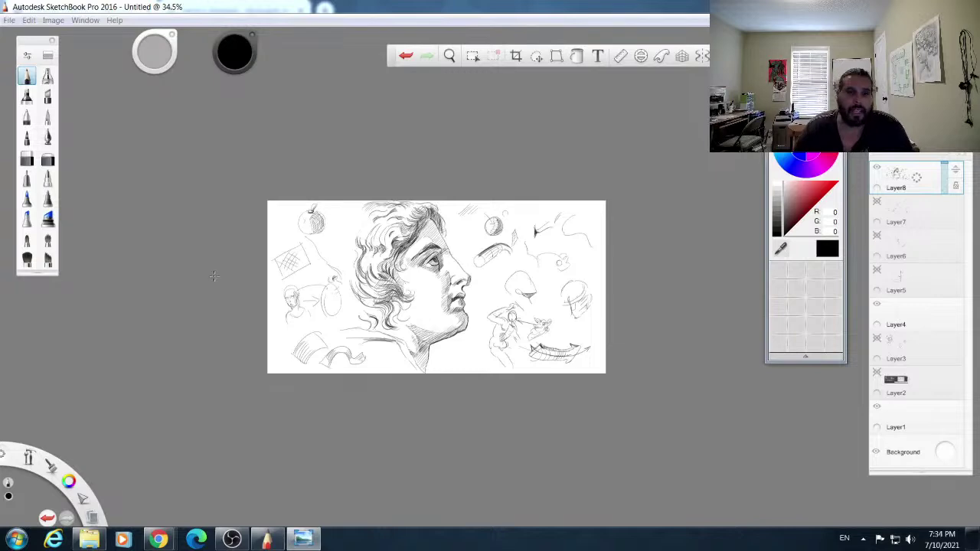
Step: Darken the upper eyelid and layer more hatching over the shadowed forehead between the brow and the front lock
drag(31, 457, 48, 419)
drag(515, 215, 671, 186)
scroll(624, 194, up, 3)
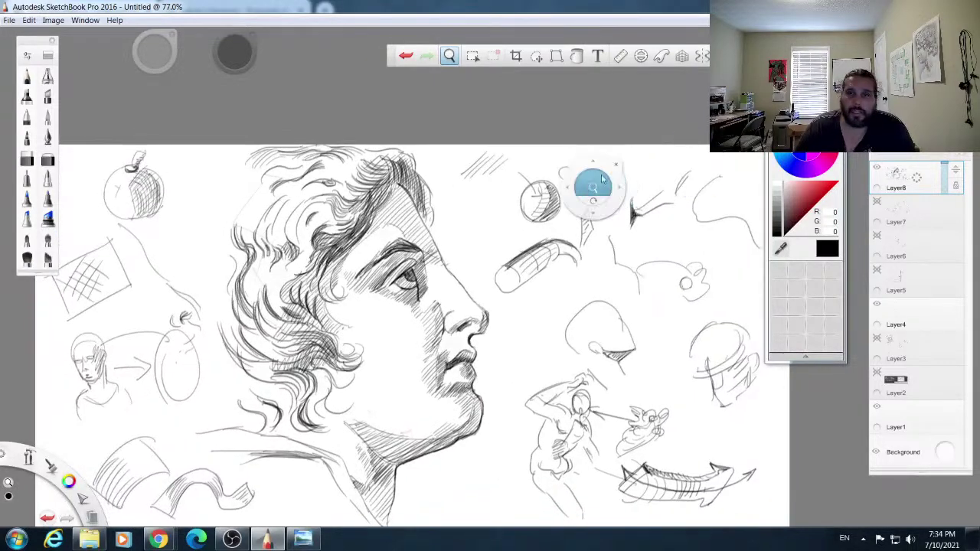
click(618, 166)
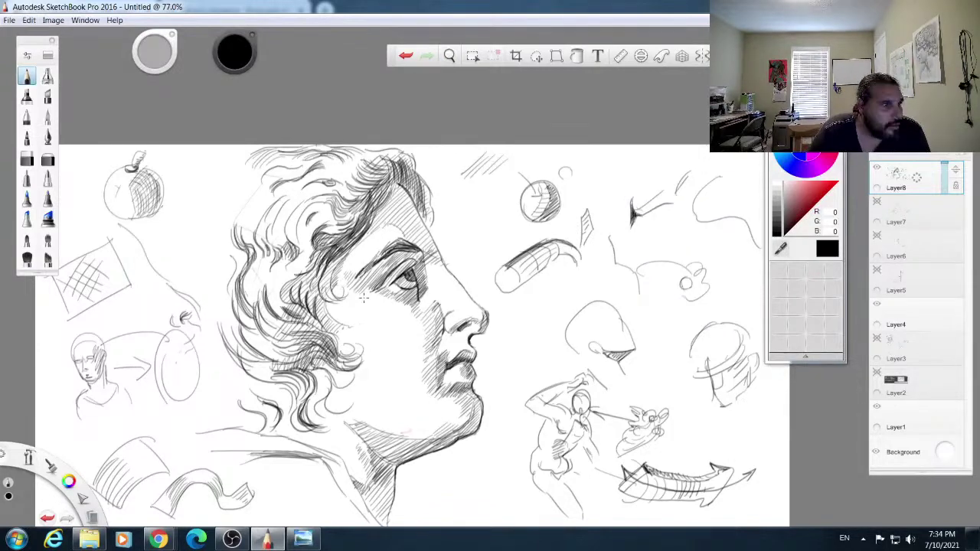
drag(411, 252, 417, 259)
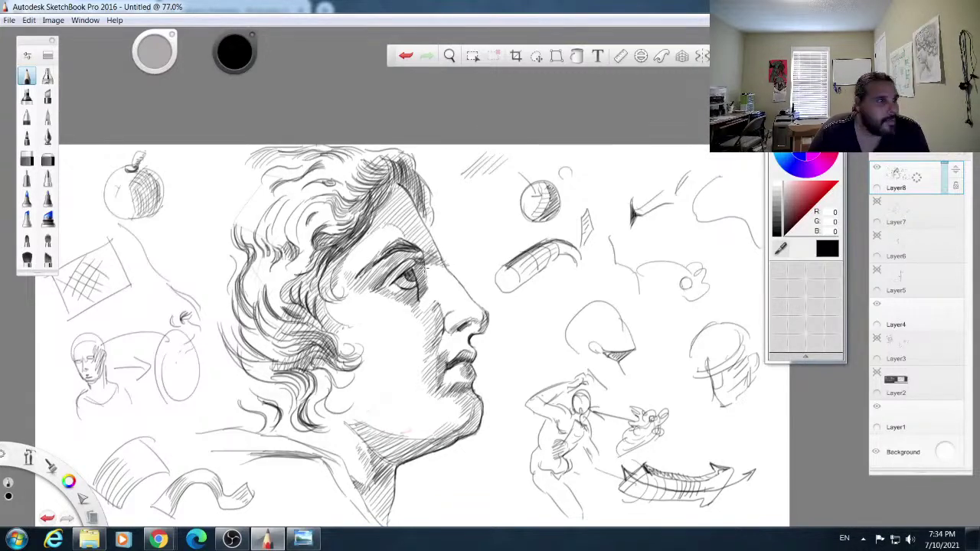
mouse_move(420, 257)
mouse_down()
mouse_move(428, 232)
mouse_move(389, 235)
mouse_move(410, 239)
mouse_move(421, 216)
mouse_up()
mouse_move(408, 229)
mouse_down()
mouse_move(421, 211)
mouse_move(371, 232)
mouse_up()
mouse_move(404, 191)
mouse_down()
mouse_move(366, 232)
mouse_move(377, 219)
mouse_move(400, 225)
mouse_up()
mouse_move(420, 190)
mouse_down()
mouse_move(407, 199)
mouse_move(416, 198)
mouse_move(422, 226)
mouse_up()
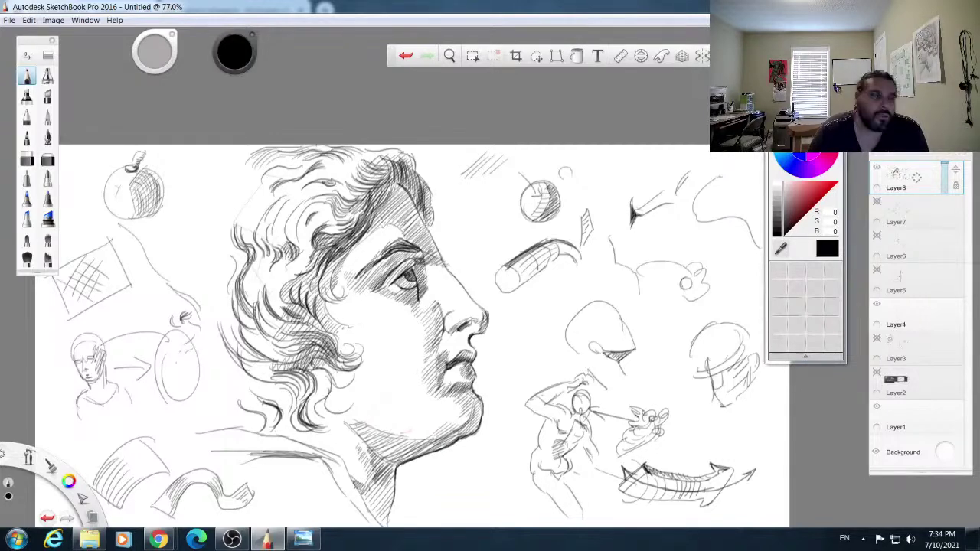
Step: Add fine strokes to the crown, side and upper back locks, and reinforce the hatching along the forehead's front edge
drag(370, 180, 355, 199)
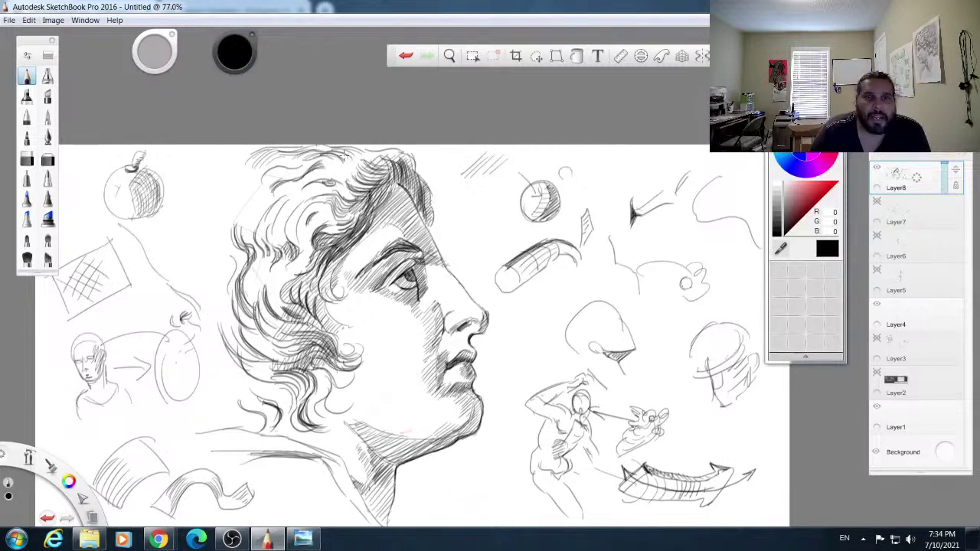
mouse_move(335, 147)
mouse_down()
mouse_move(300, 157)
mouse_move(366, 153)
mouse_up()
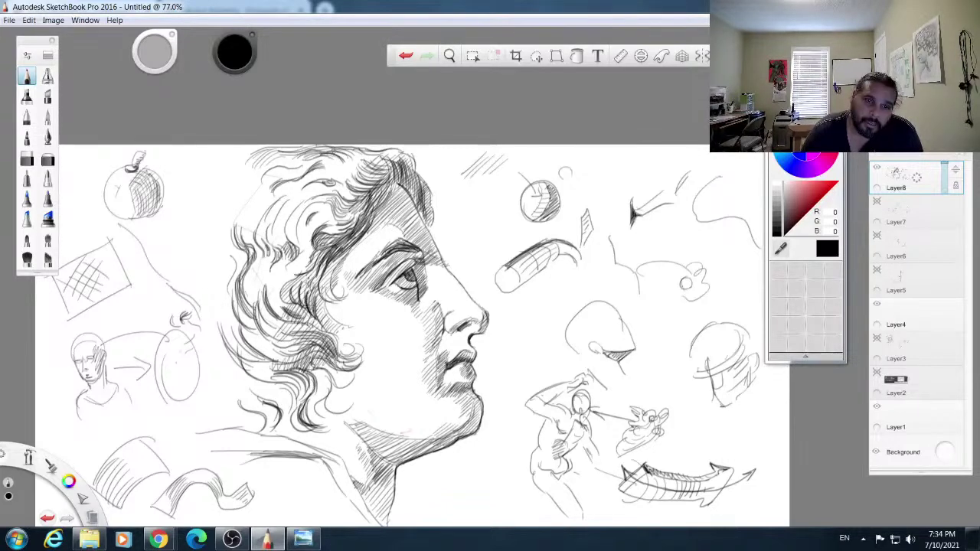
mouse_move(301, 281)
mouse_down()
mouse_move(294, 301)
mouse_move(282, 300)
mouse_up()
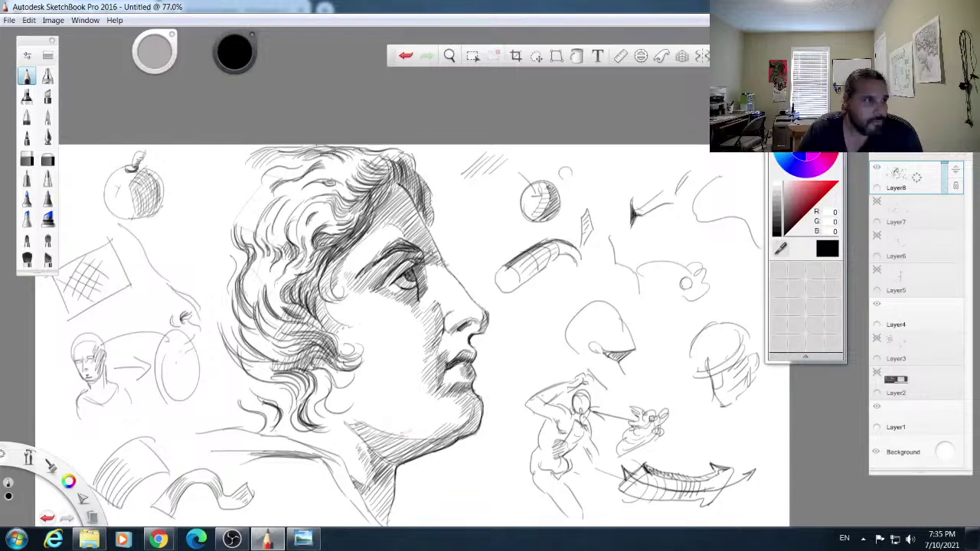
drag(411, 204, 441, 253)
drag(423, 204, 418, 222)
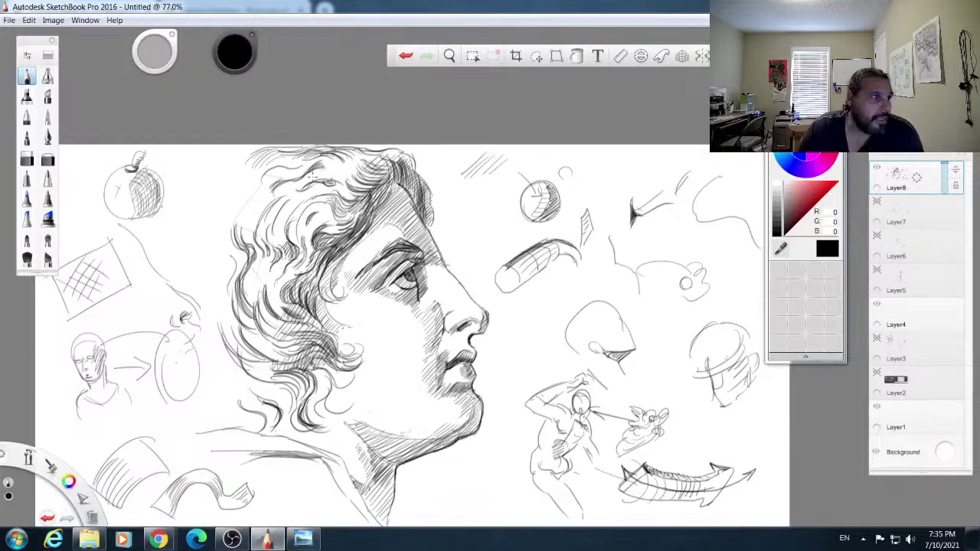
drag(257, 169, 289, 157)
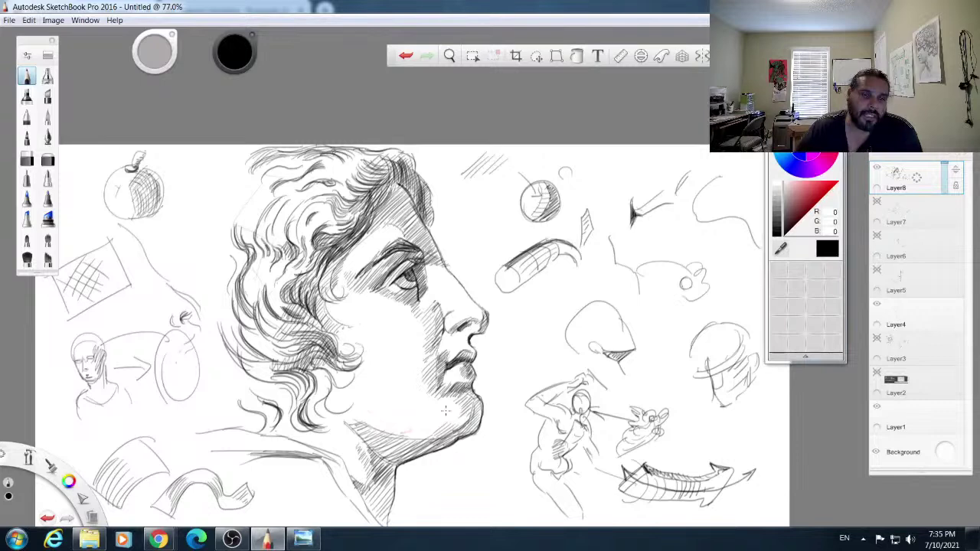
Step: Thicken the lower locks below the ear with curved shadow strokes and add loose wisps at the back of the neck
drag(47, 460, 61, 376)
drag(492, 213, 525, 131)
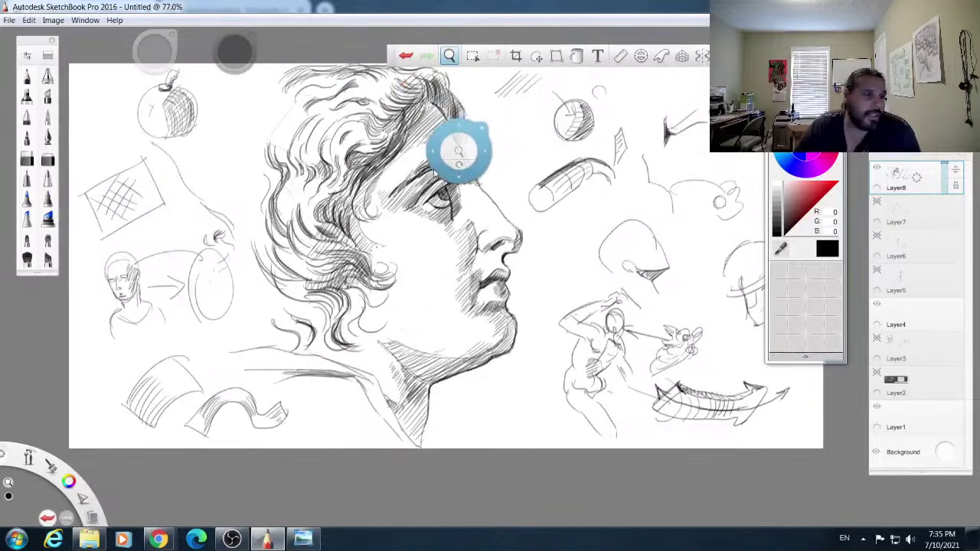
key(space)
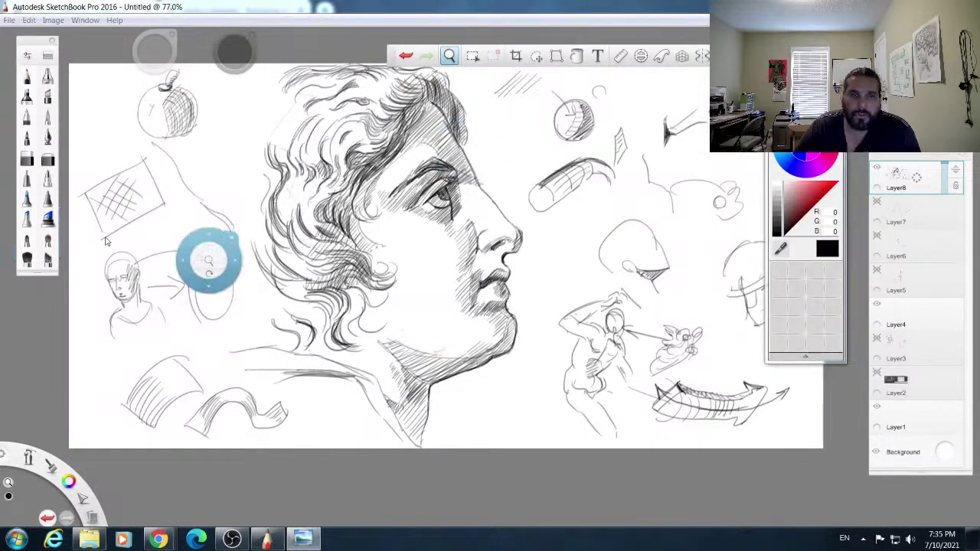
click(579, 277)
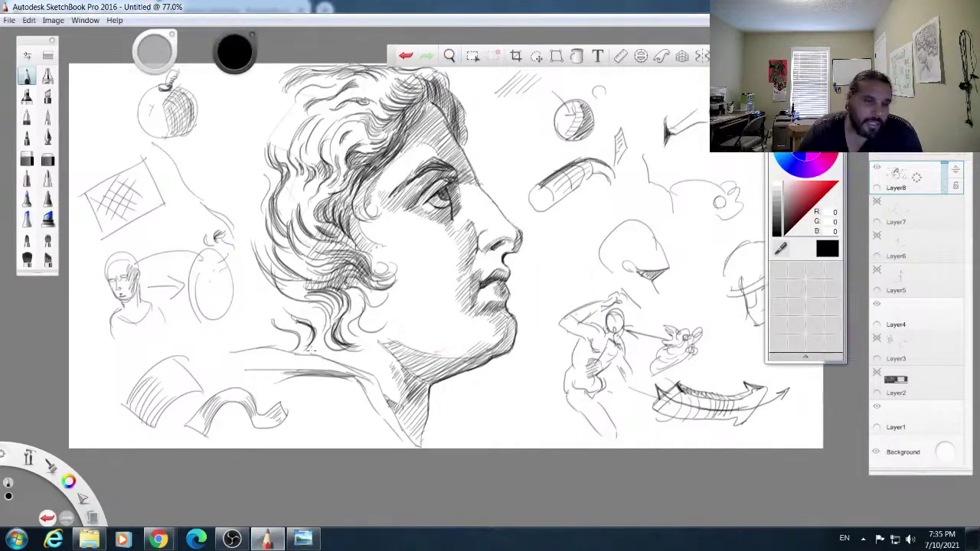
mouse_move(342, 280)
mouse_down()
mouse_move(377, 329)
mouse_move(366, 338)
mouse_move(354, 323)
mouse_up()
mouse_move(337, 286)
mouse_down()
mouse_move(351, 325)
mouse_move(359, 321)
mouse_up()
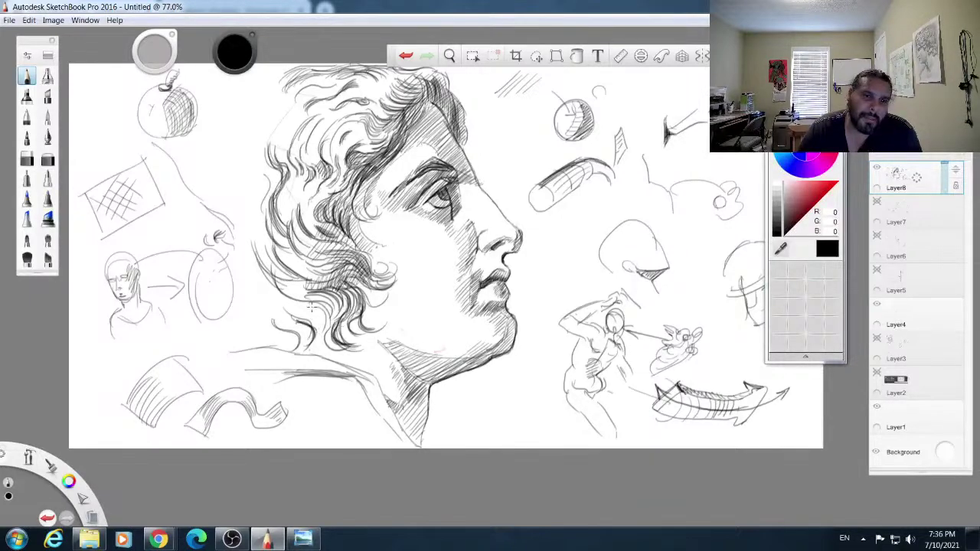
drag(274, 293, 305, 301)
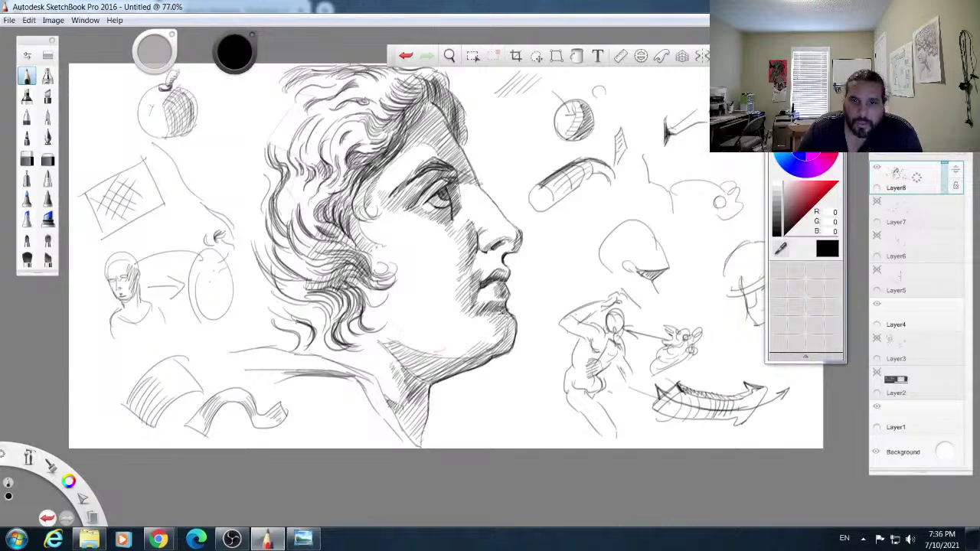
Step: Hatch more tone over the chin and along the underside of the jaw
drag(490, 332, 510, 315)
drag(492, 362, 513, 335)
mouse_move(440, 374)
mouse_down()
mouse_move(467, 365)
mouse_move(456, 352)
mouse_up()
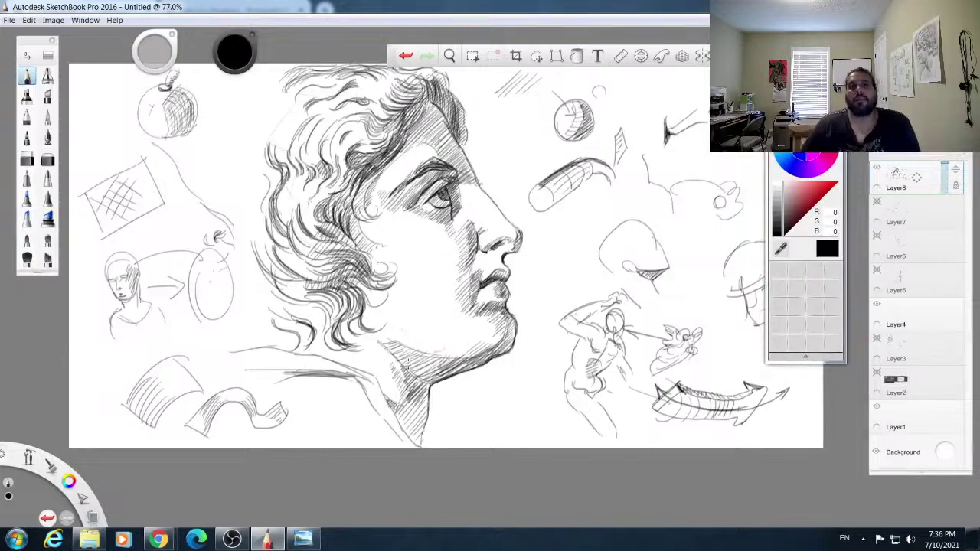
Step: Erase the explanatory side sketches beside the upper part of the head, including the apple, hatched rectangle, shaded sphere and cylinder
drag(29, 460, 30, 425)
drag(417, 256, 394, 262)
click(405, 246)
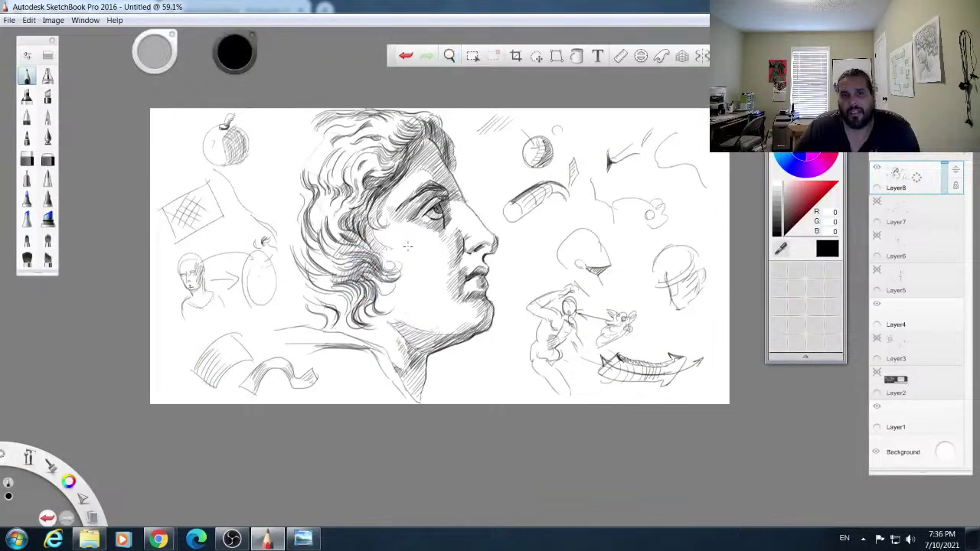
drag(249, 174, 268, 198)
click(27, 159)
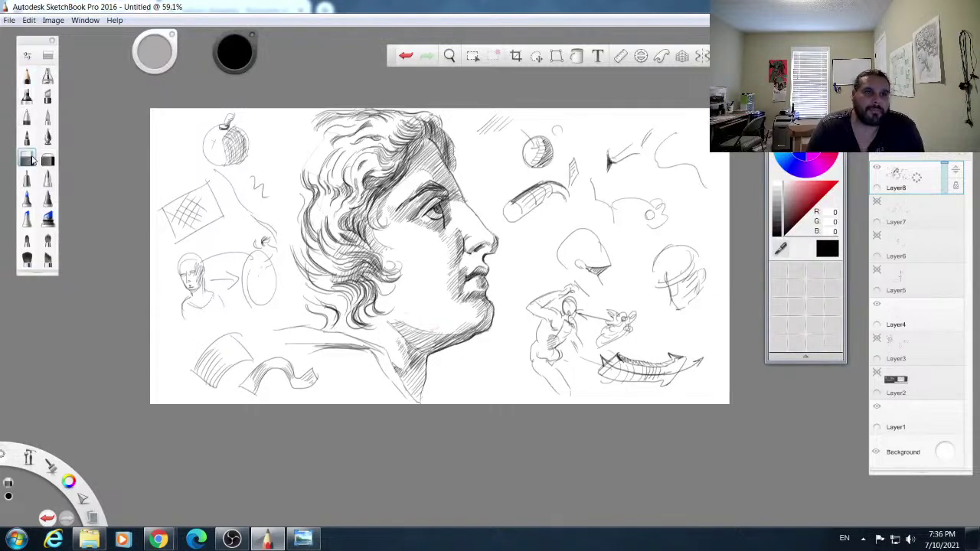
drag(220, 129, 232, 115)
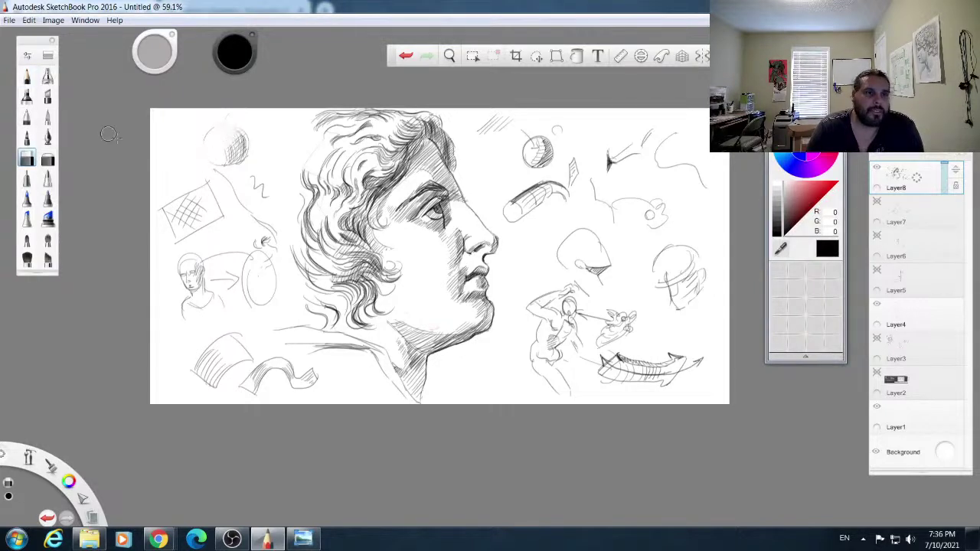
drag(145, 64, 197, 68)
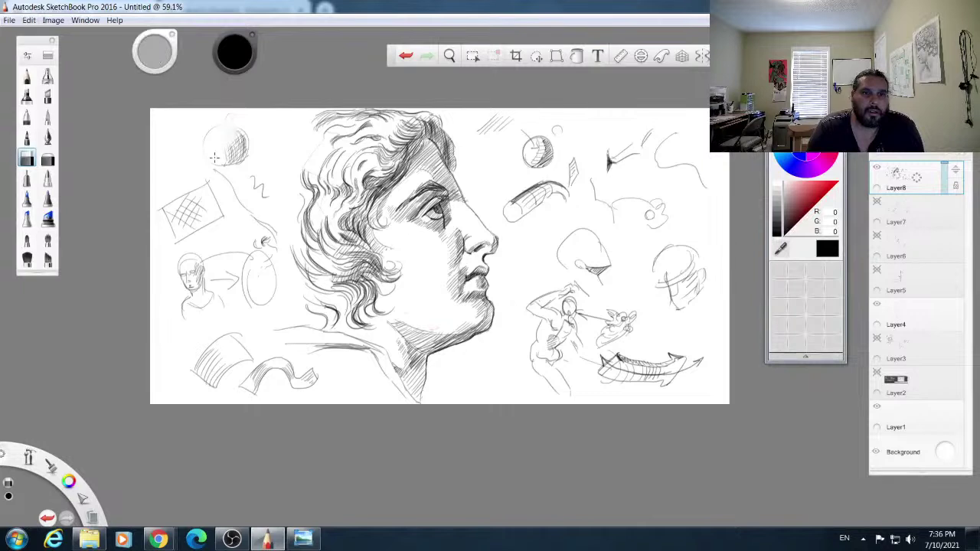
mouse_move(207, 165)
mouse_down()
mouse_move(256, 136)
mouse_move(242, 135)
mouse_move(218, 176)
mouse_move(216, 163)
mouse_move(165, 206)
mouse_move(167, 222)
mouse_move(220, 217)
mouse_move(252, 182)
mouse_move(274, 182)
mouse_move(263, 241)
mouse_up()
mouse_move(513, 207)
mouse_down()
mouse_move(529, 186)
mouse_move(511, 206)
mouse_move(571, 177)
mouse_move(538, 175)
mouse_move(540, 127)
mouse_move(507, 192)
mouse_move(614, 162)
mouse_move(586, 266)
mouse_up()
click(516, 56)
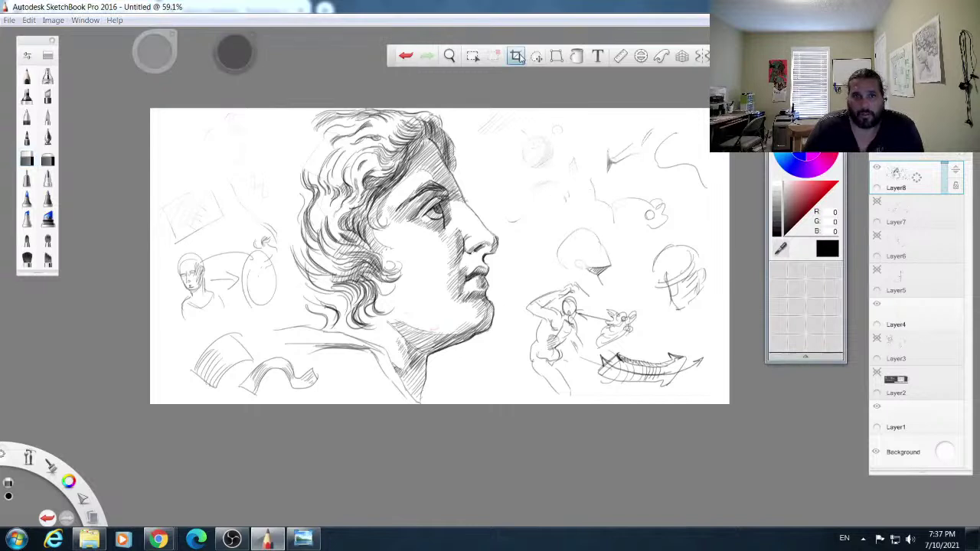
drag(267, 403, 521, 107)
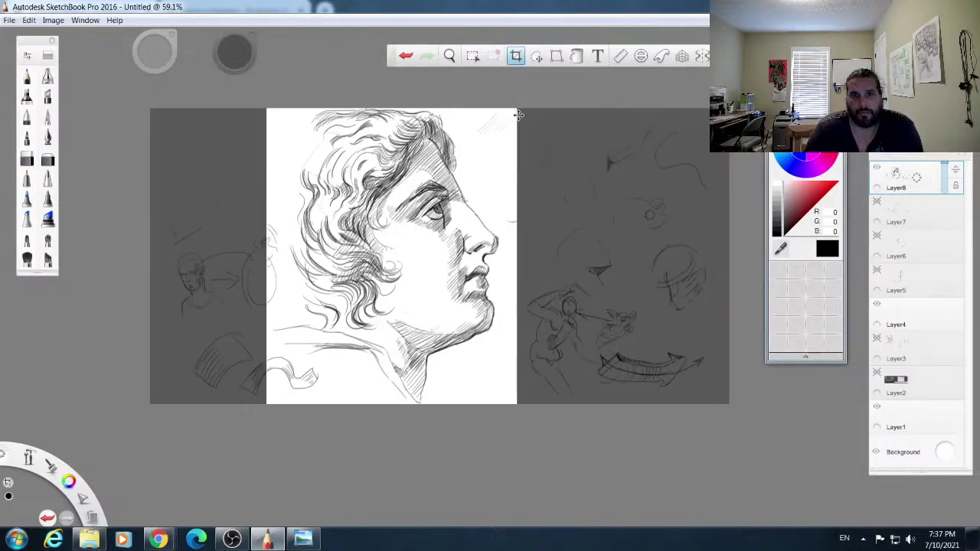
click(472, 98)
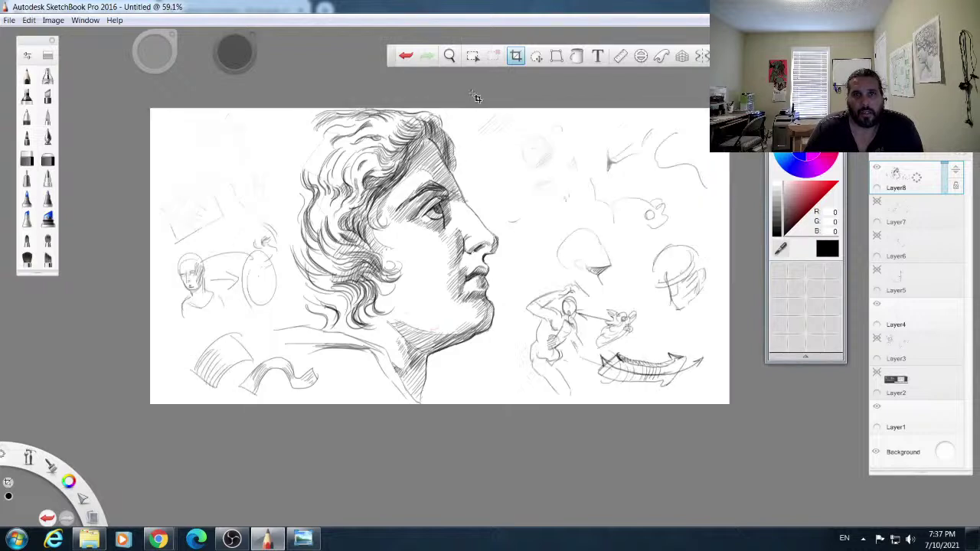
drag(284, 409, 525, 106)
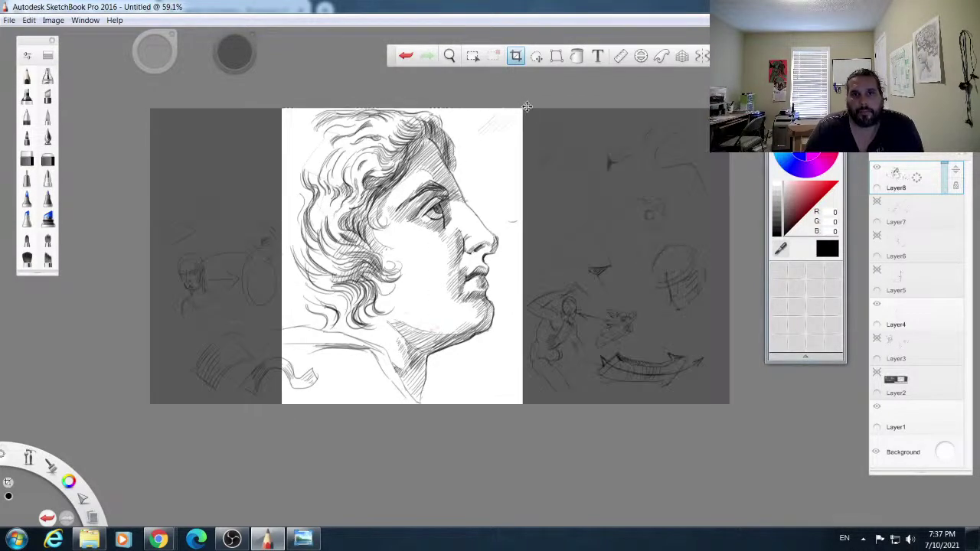
click(516, 58)
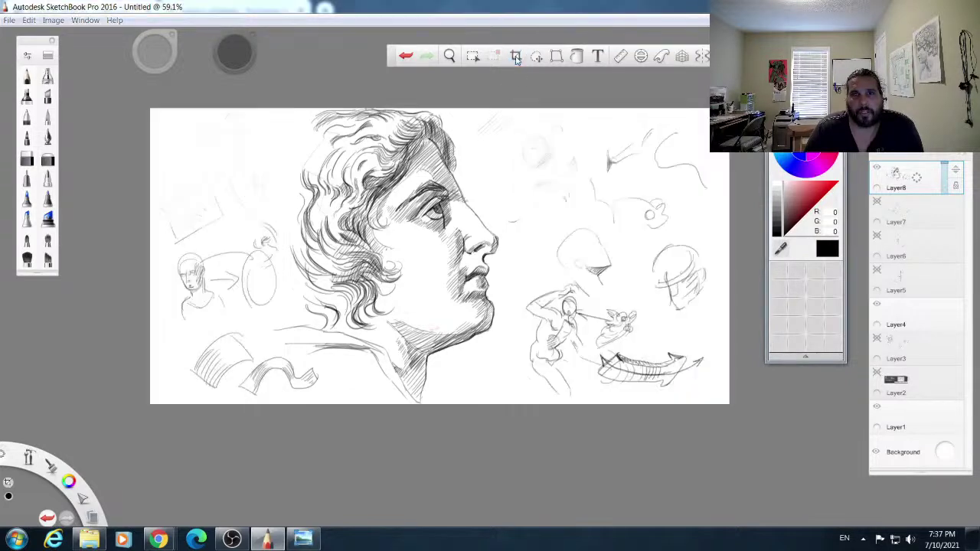
click(516, 58)
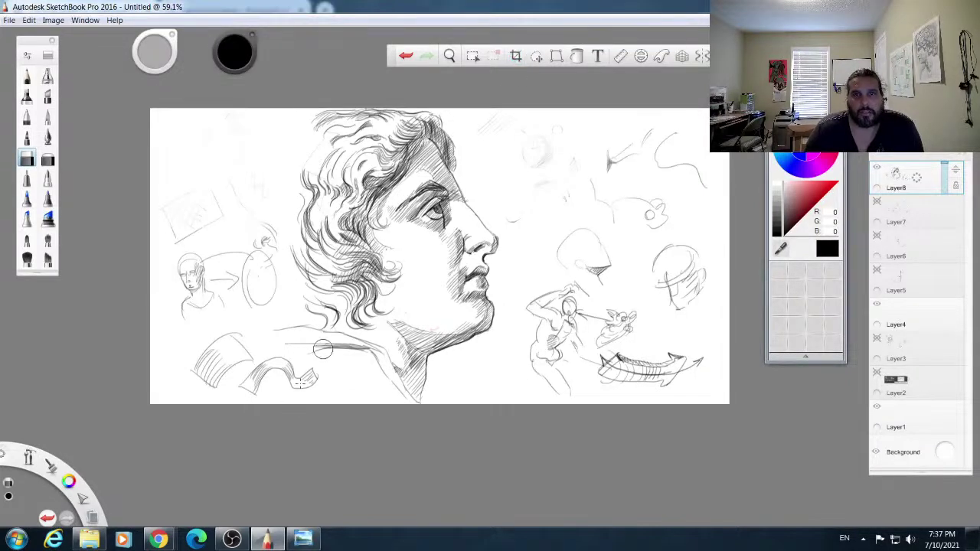
Step: Crop the canvas to an upright frame around the profile, cutting off most of the side sketches
click(516, 56)
drag(281, 411, 542, 100)
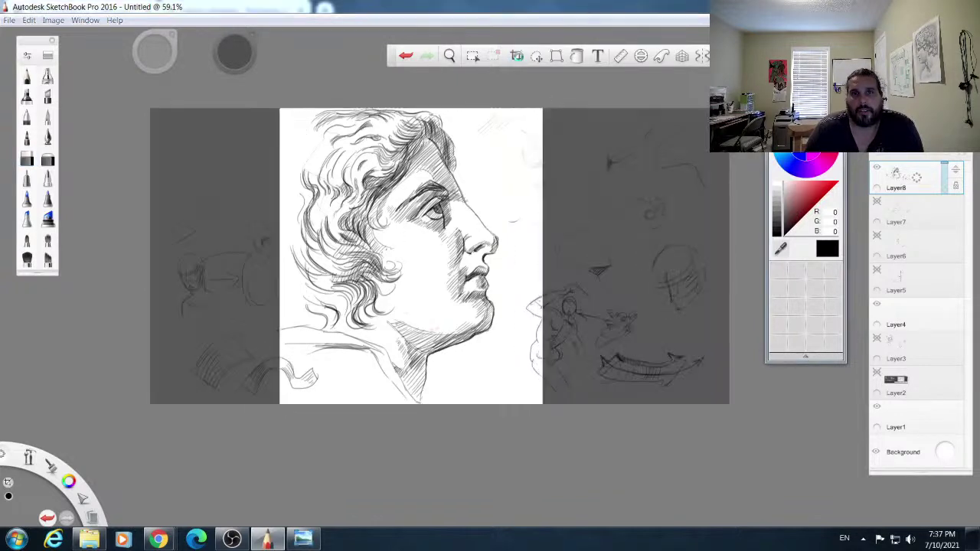
click(517, 57)
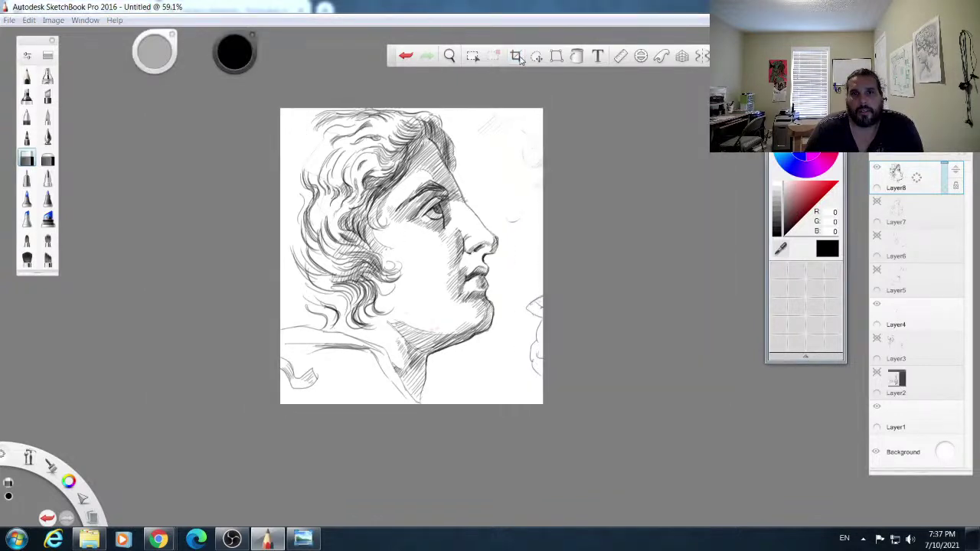
Step: Erase the leftover side-sketch fragments around the profile near the cropped canvas edges
click(11, 22)
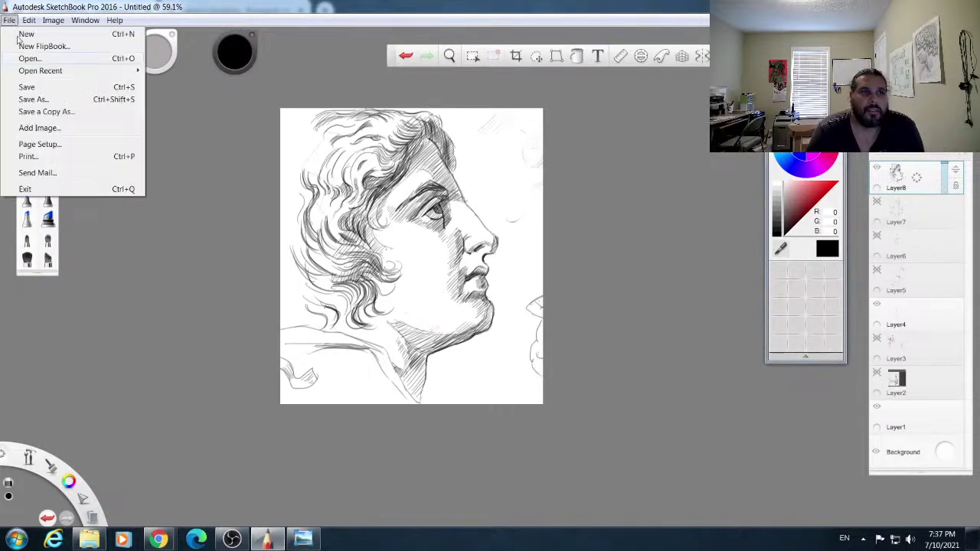
click(235, 224)
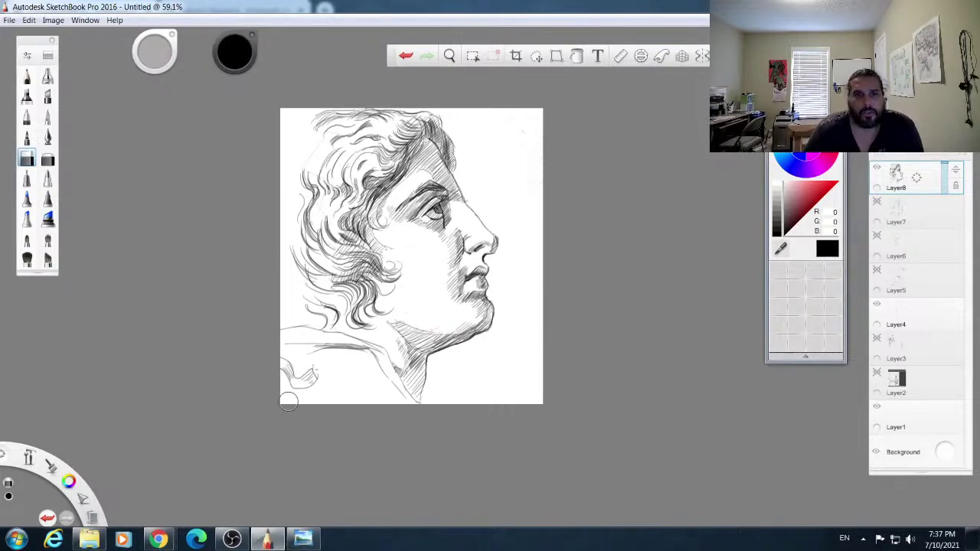
drag(308, 378, 289, 372)
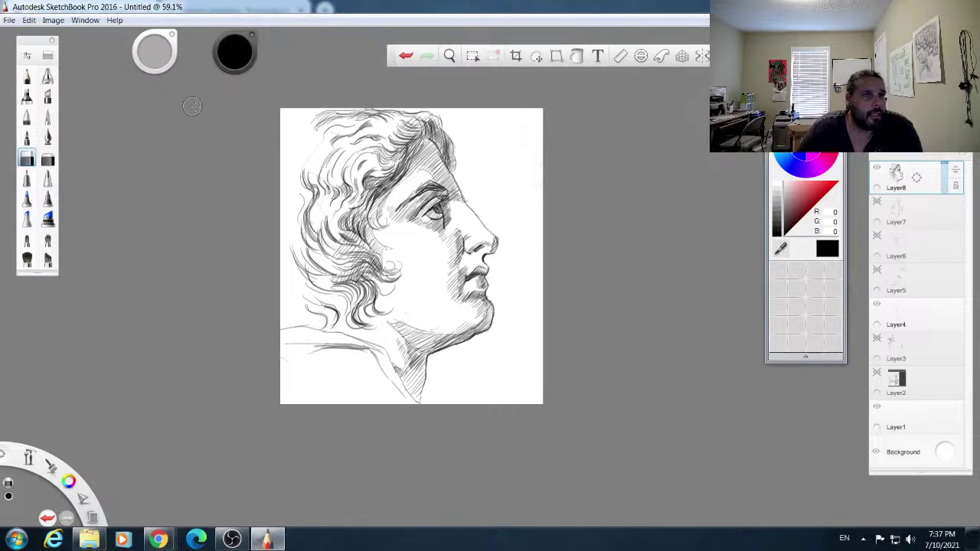
Step: Start adding an image and browse from Categories to the 2021 folder inside my artwork
click(10, 20)
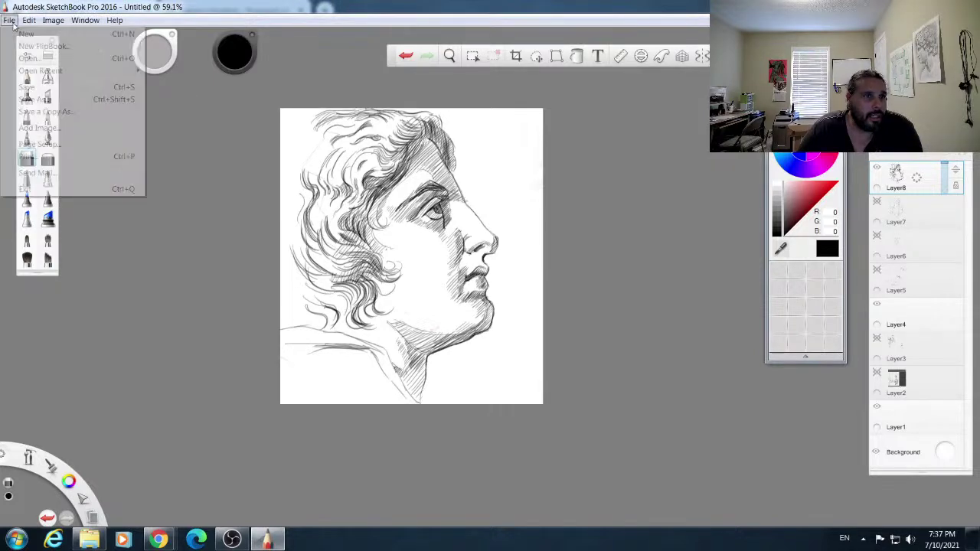
click(43, 130)
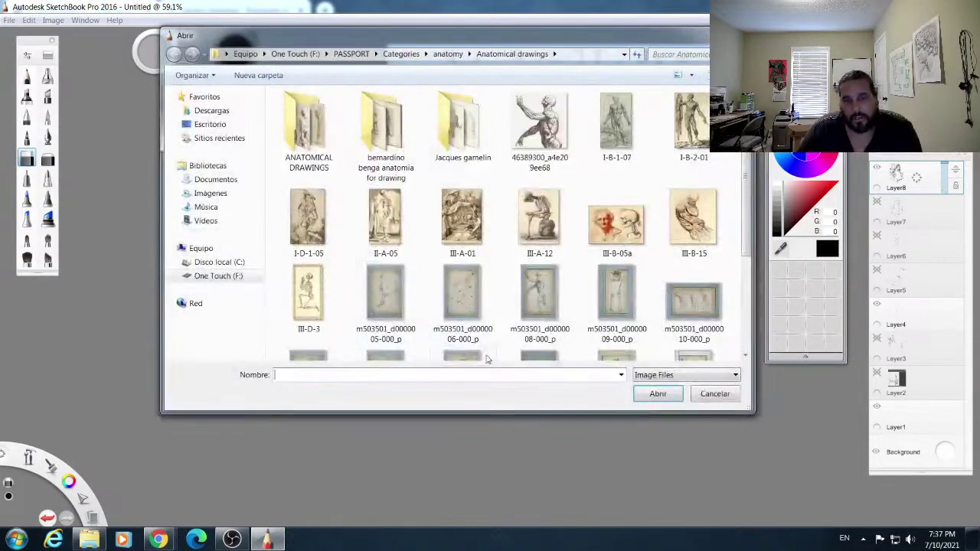
mouse_move(553, 34)
mouse_down()
mouse_move(802, 219)
mouse_move(643, 155)
mouse_move(576, 67)
mouse_up()
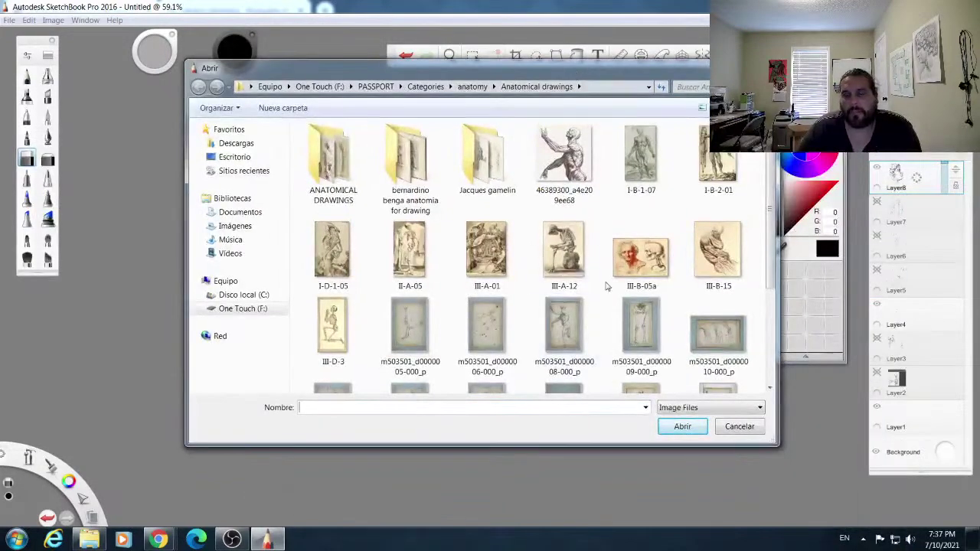
drag(768, 273, 757, 243)
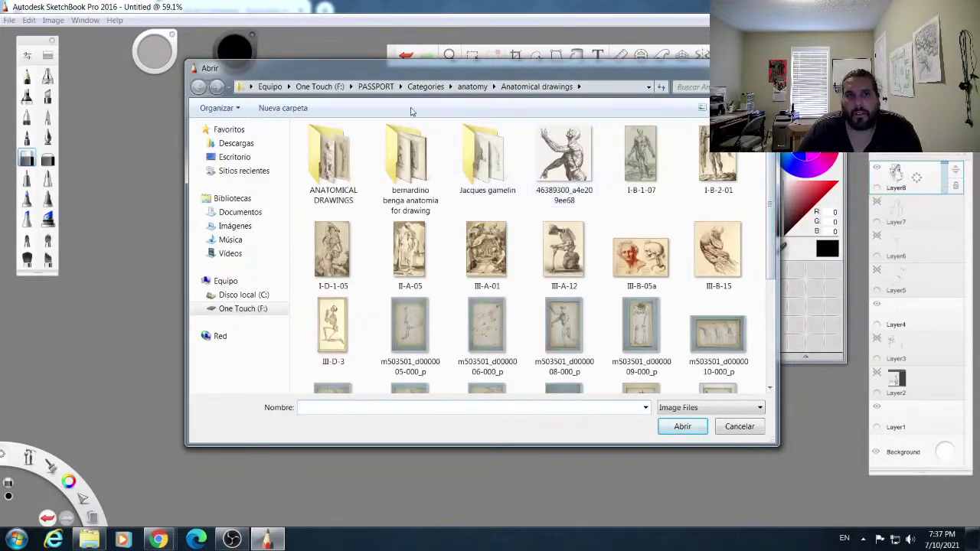
click(425, 87)
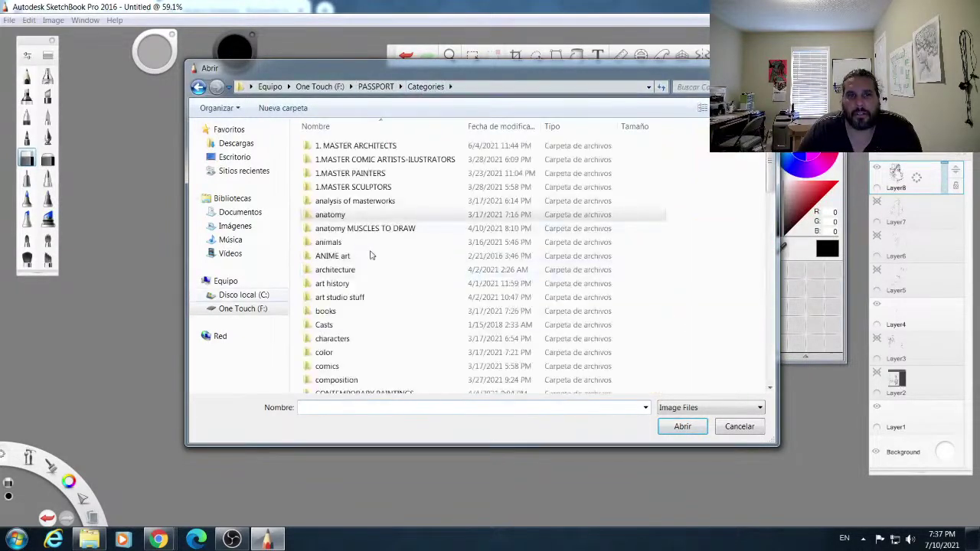
drag(771, 178, 771, 245)
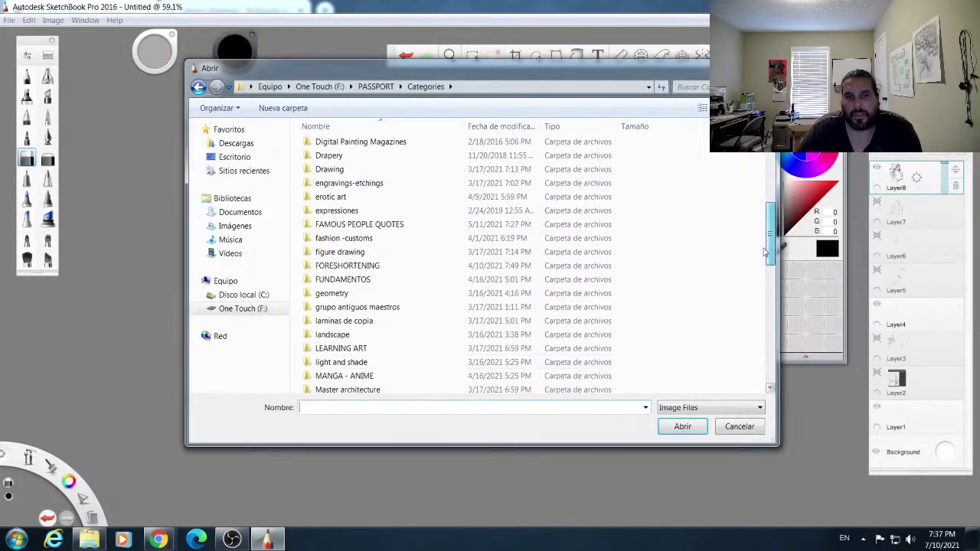
drag(771, 244, 771, 288)
double_click(348, 334)
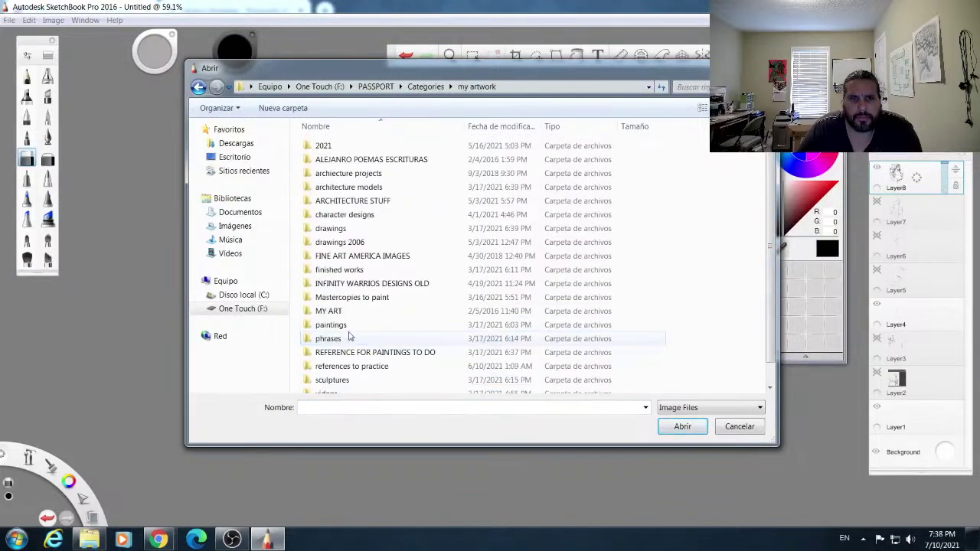
double_click(336, 149)
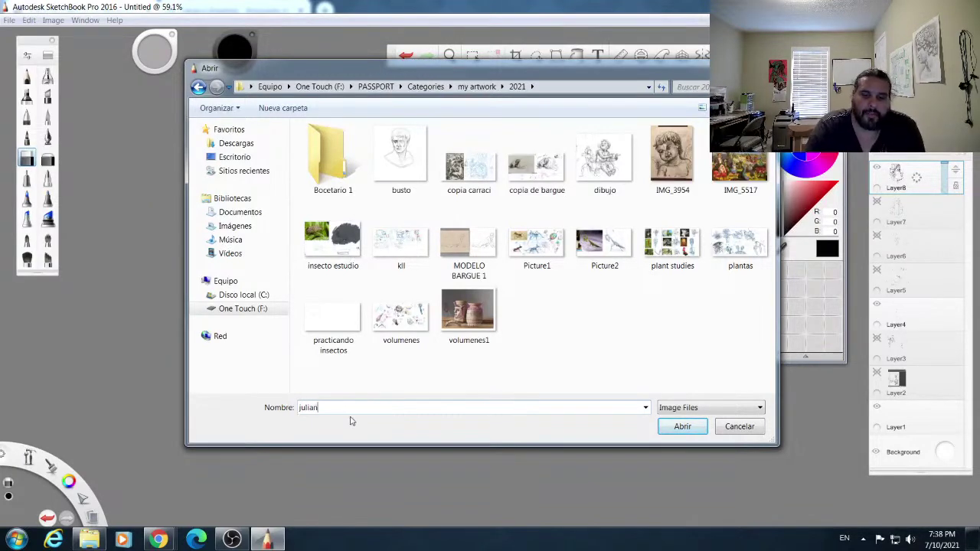
Step: Try to open an image named julian, select the busto image instead, and cancel the import
click(682, 429)
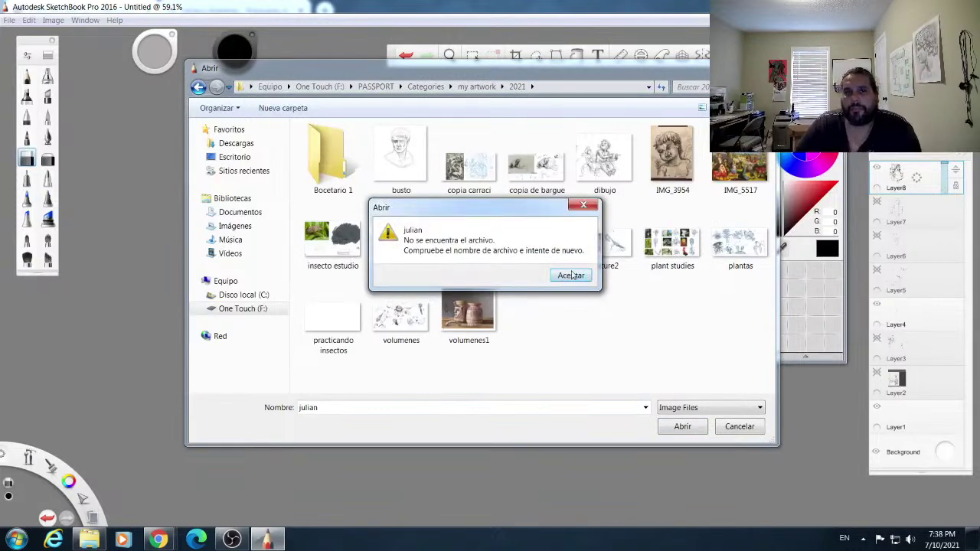
click(592, 203)
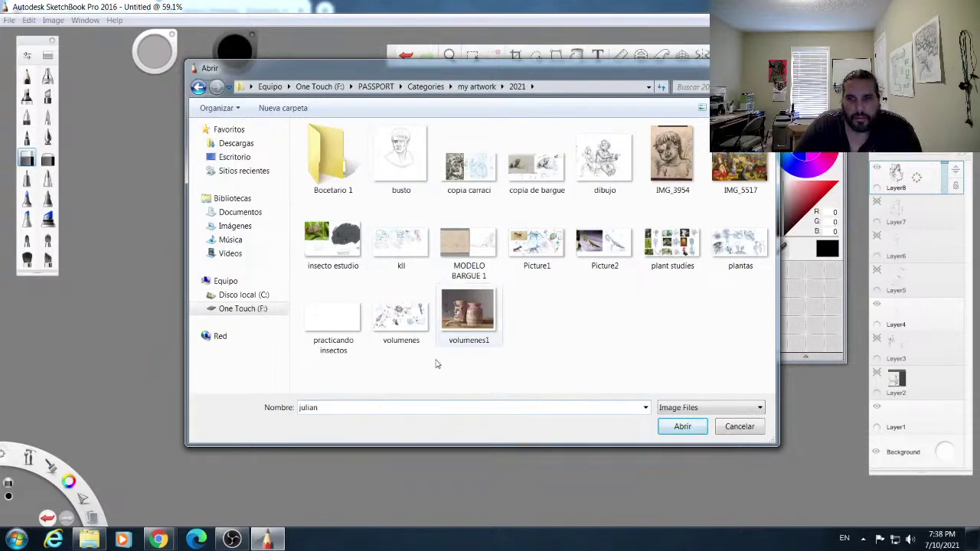
click(412, 184)
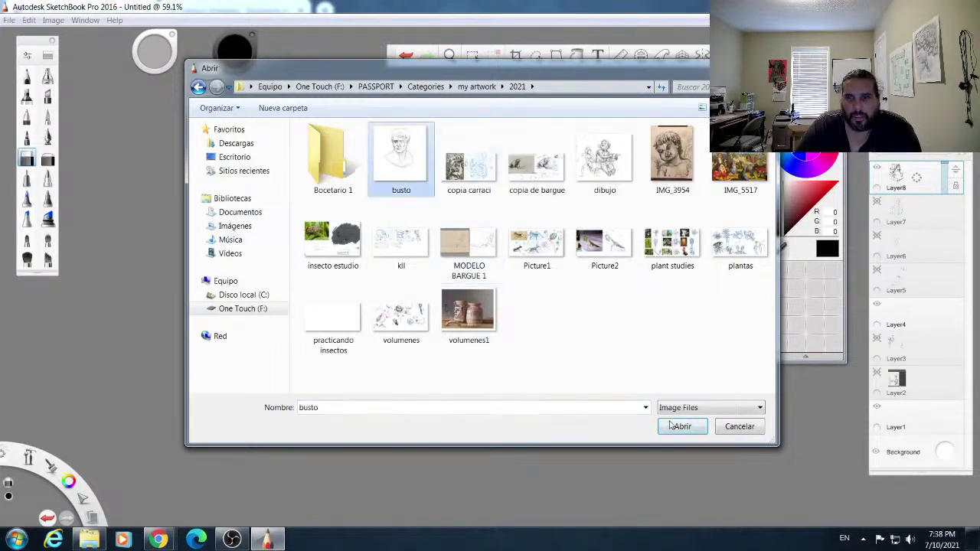
click(739, 427)
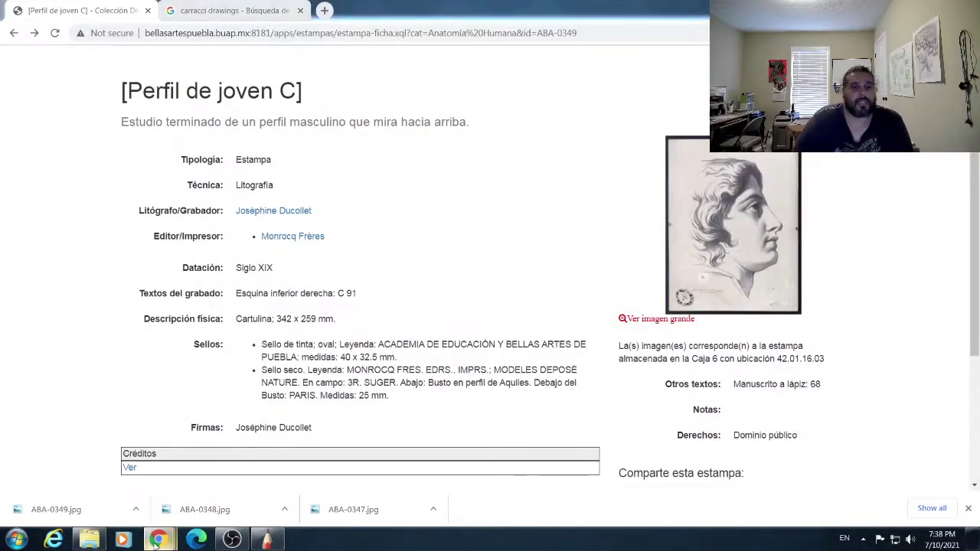
Step: Switch to Chrome and look through the GRUPO Antiguos Maestros Facebook group page and its latest shared video post
mouse_move(158, 540)
click(200, 480)
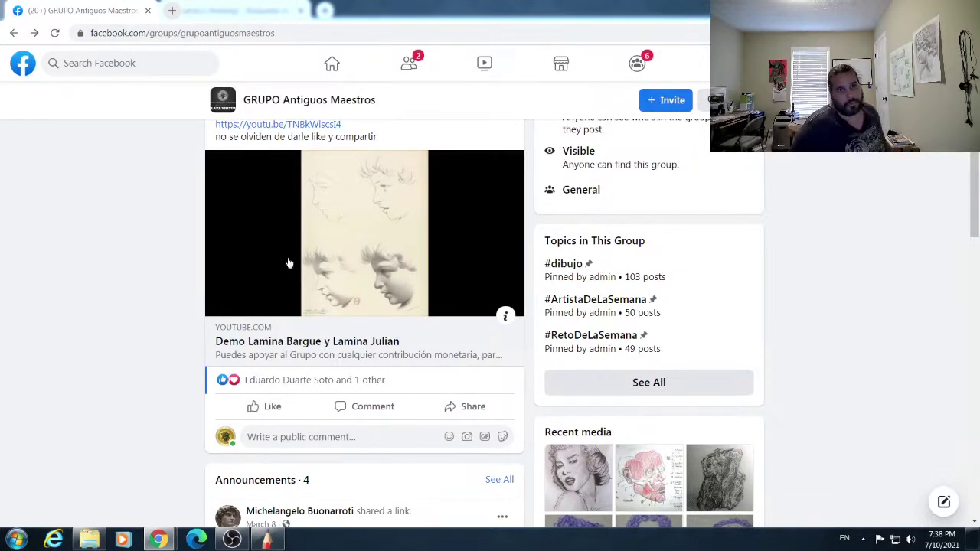
scroll(290, 263, up, 5)
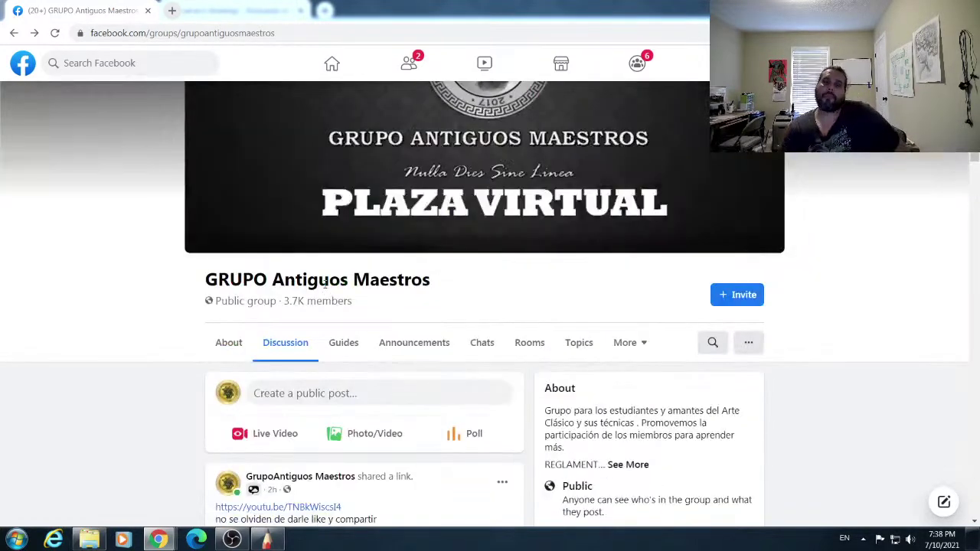
scroll(325, 290, down, 2)
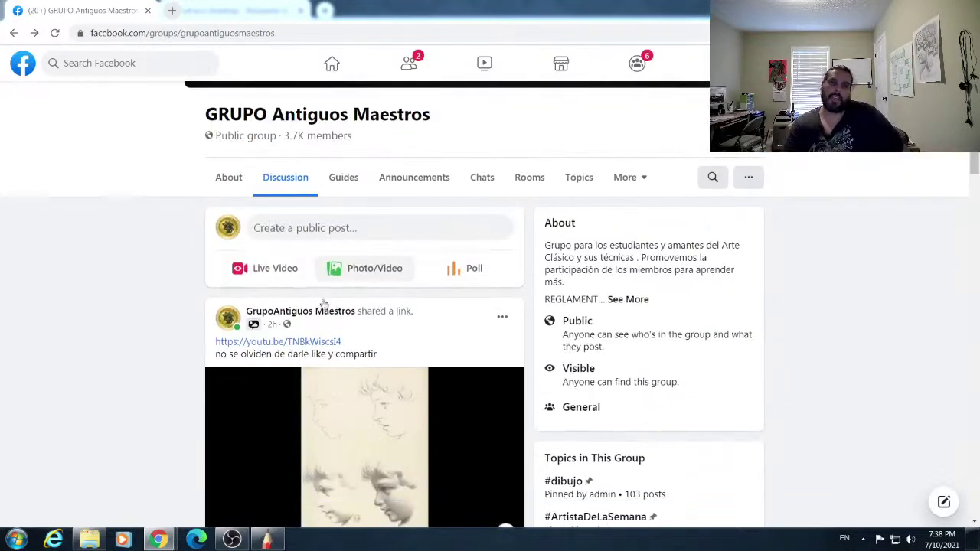
scroll(325, 304, down, 3)
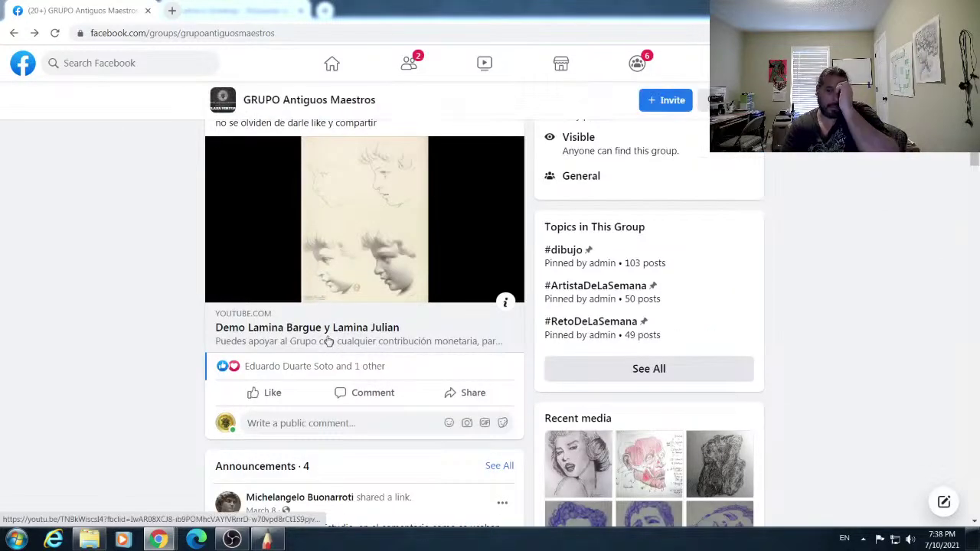